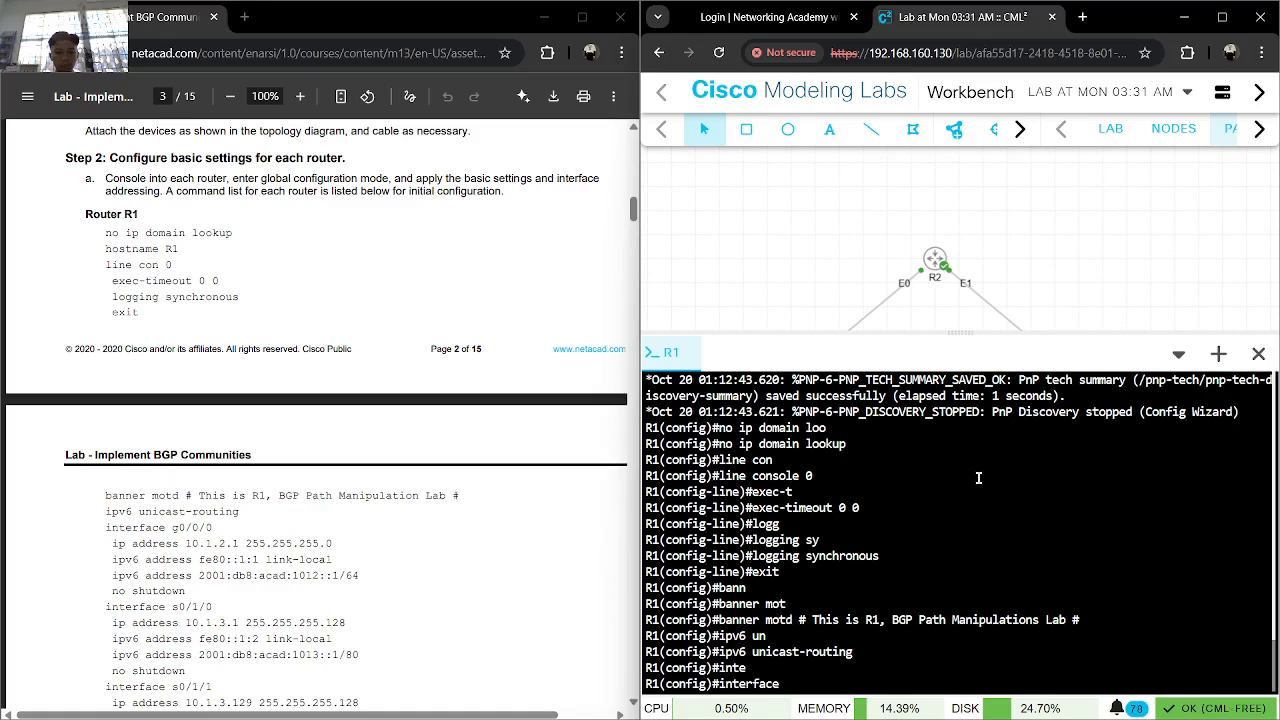
- Enter interface configuration mode for ethernet0/0 on R1
{"action": "type", "text": "e"}
{"action": "key", "text": "Tab"}
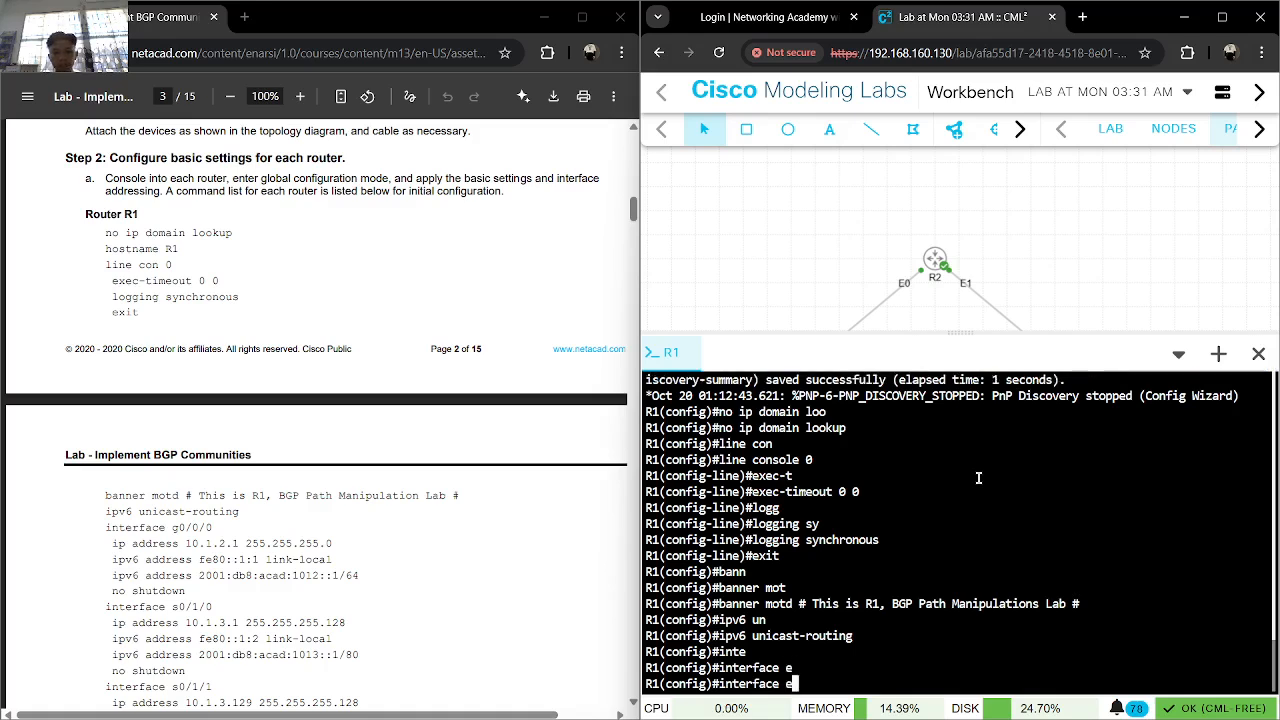
{"action": "key", "text": "Tab"}
{"action": "type", "text": "t"}
{"action": "key", "text": "Tab"}
{"action": "type", "text": "hernet0/0"}
{"action": "key", "text": "Return"}
- Assign the IPv4 address 10.1.2.1 with mask 255.255.255.0 to R1's ethernet0/0 interface
{"action": "type", "text": "ip add"}
{"action": "key", "text": "Tab"}
{"action": "type", "text": "192.1"}
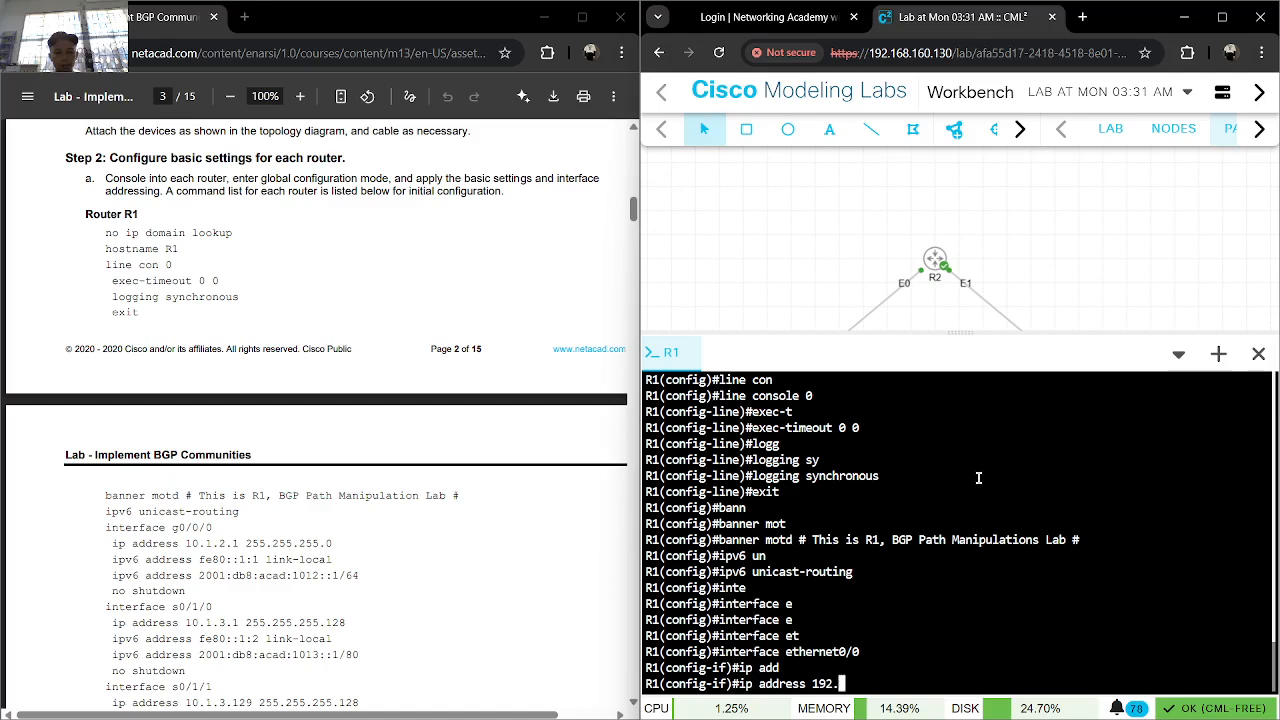
{"action": "key", "text": "BackSpace"}
{"action": "key", "text": "BackSpace"}
{"action": "key", "text": "BackSpace"}
{"action": "key", "text": "BackSpace"}
{"action": "type", "text": "0.10"}
{"action": "key", "text": "BackSpace"}
{"action": "type", "text": ".2.1 255.255.255.0"}
{"action": "key", "text": "Return"}
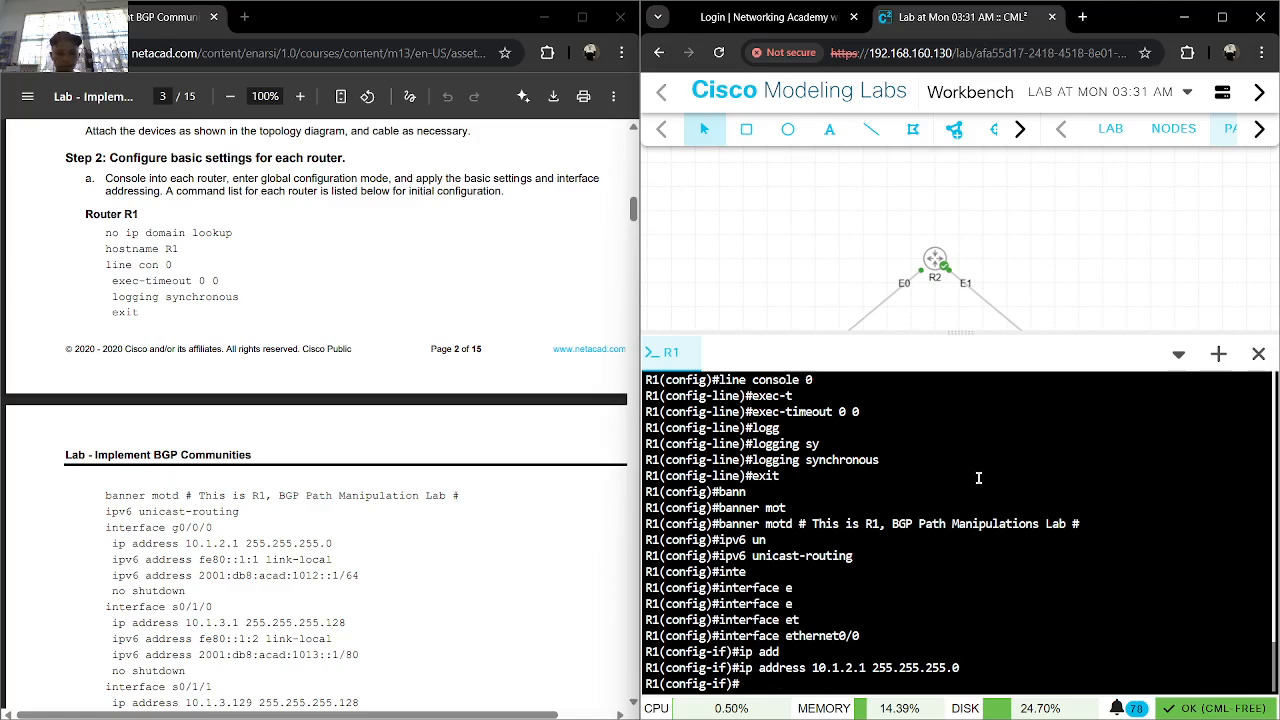
- Copy the command "ipv6 address fe80::1:1 link-local" from the lab guide and run it on R1's ethernet0/0
{"action": "left_click_drag", "start_coordinate": [333, 559], "coordinate": [111, 559]}
{"action": "key", "text": "ctrl+c"}
{"action": "left_click", "coordinate": [994, 657]}
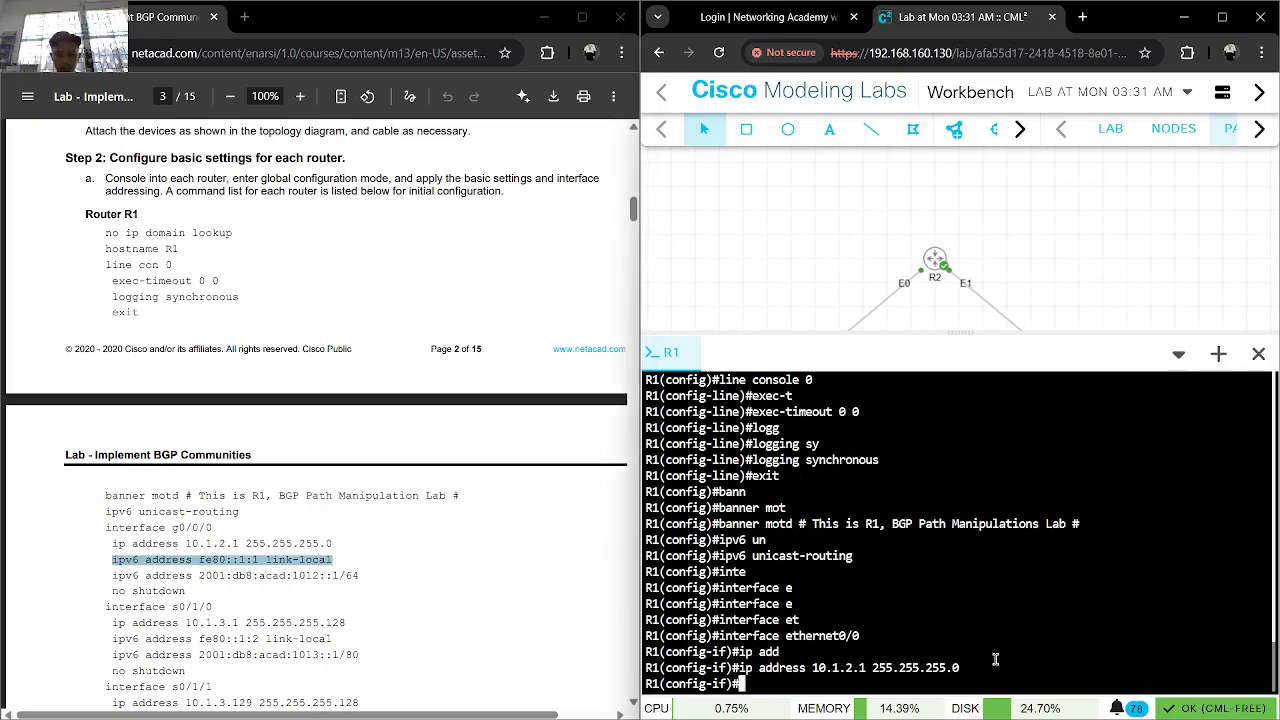
{"action": "key", "text": "ctrl+v"}
{"action": "key", "text": "Return"}
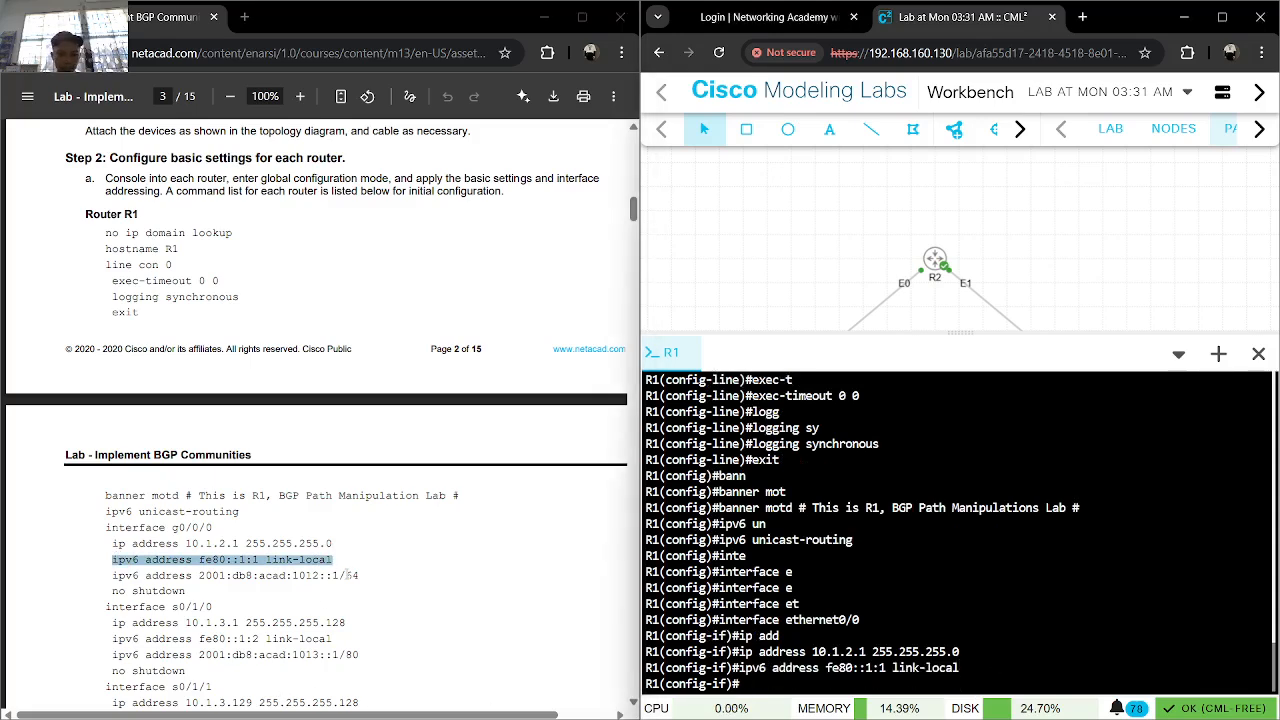
- Apply the lab guide's IPv6 address 2001:db8:acad:1012::1/64 to R1's ethernet0/0 and enable the interface with "no shut"
{"action": "left_click_drag", "start_coordinate": [358, 576], "coordinate": [116, 576]}
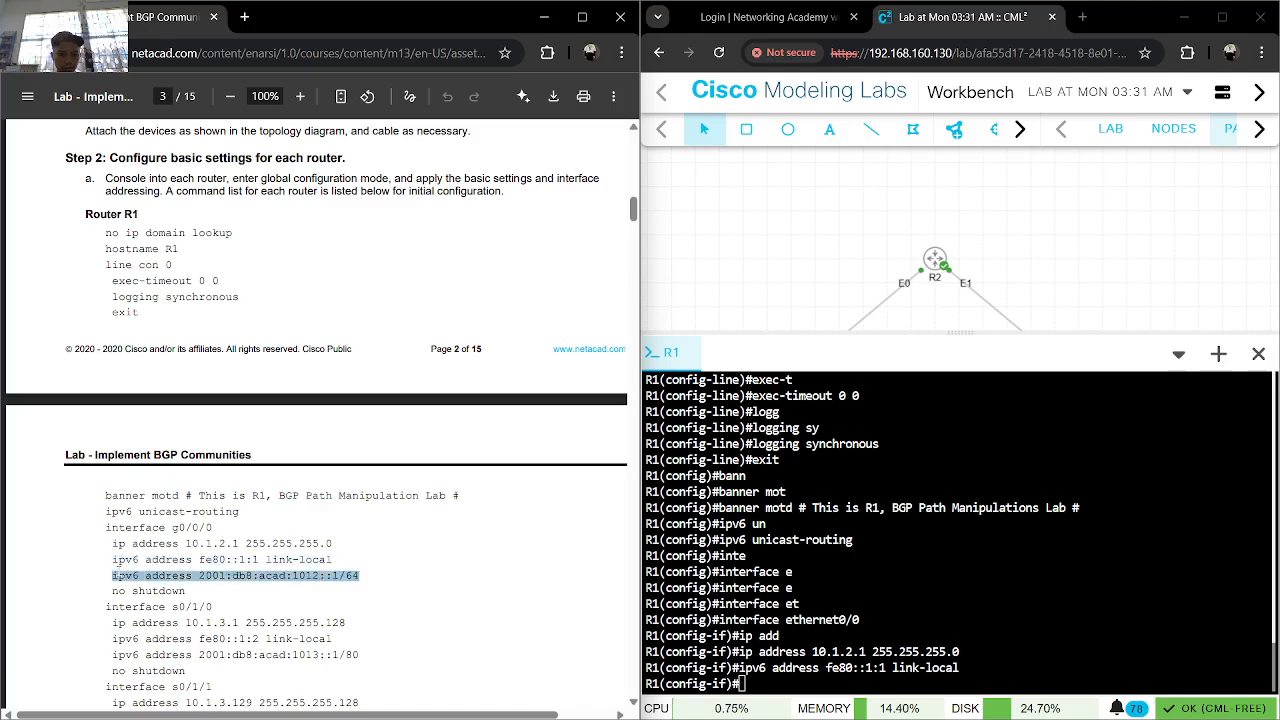
{"action": "key", "text": "ctrl+c"}
{"action": "left_click", "coordinate": [1030, 651]}
{"action": "key", "text": "ctrl+v"}
{"action": "key", "text": "Return"}
{"action": "key", "text": "ctrl+v"}
{"action": "key", "text": "Return"}
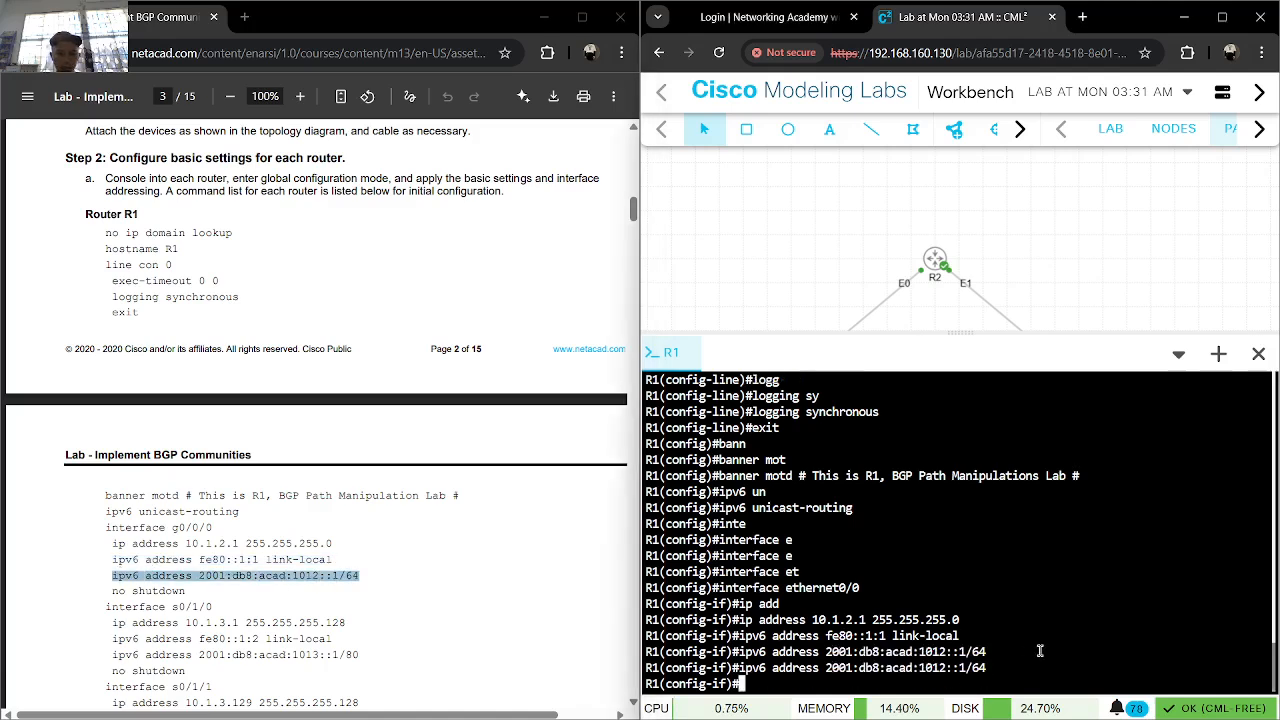
{"action": "type", "text": "no shut"}
{"action": "key", "text": "Return"}
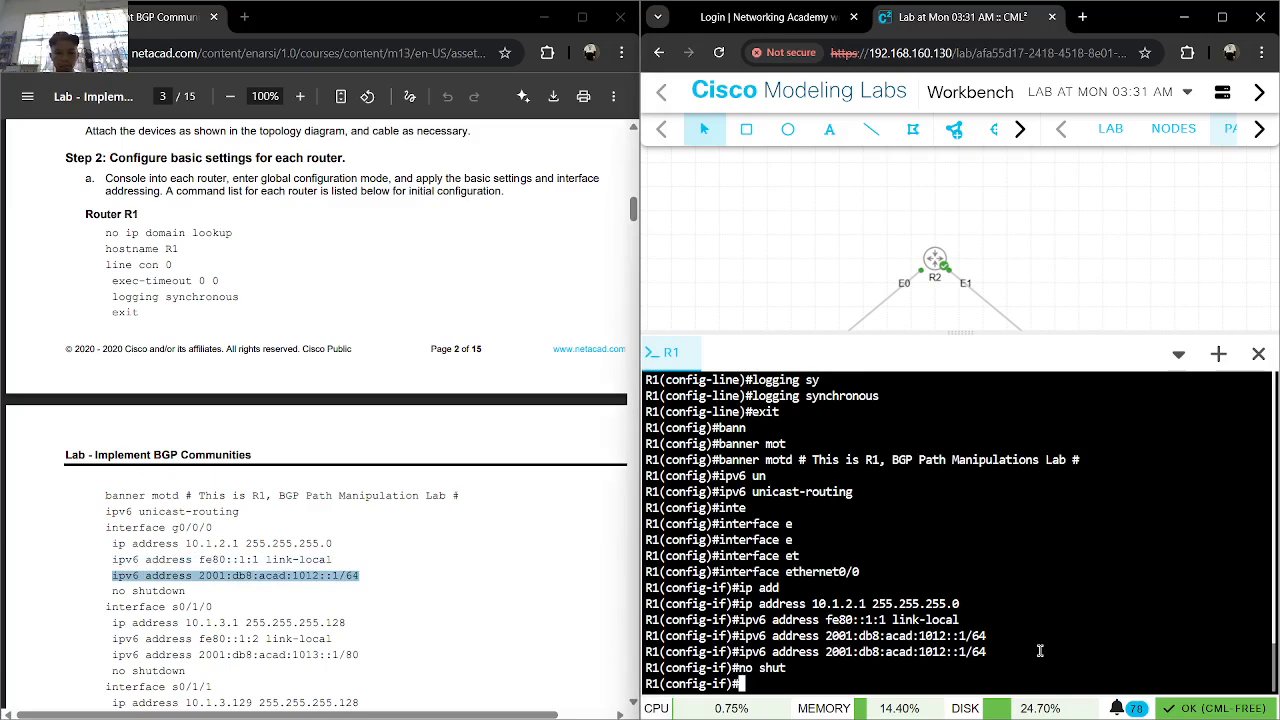
{"action": "key", "text": "alt+Tab"}
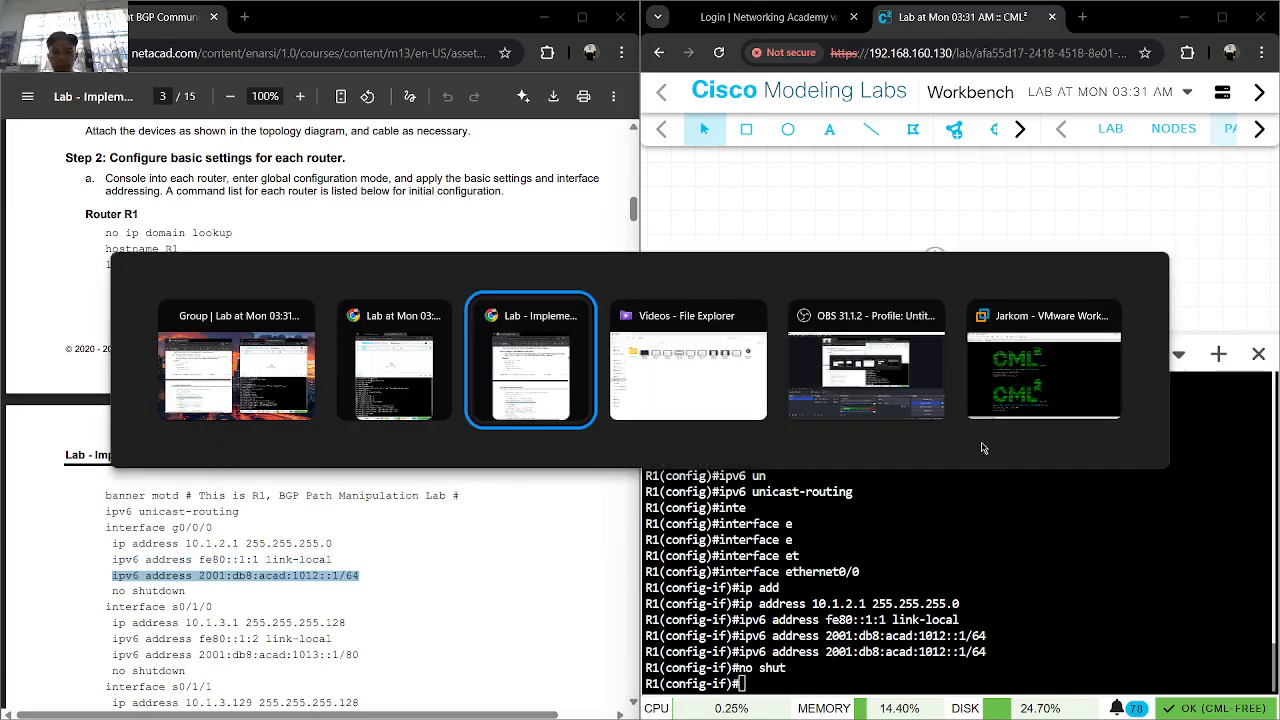
{"action": "left_click", "coordinate": [866, 365]}
{"action": "key", "text": "alt+Tab"}
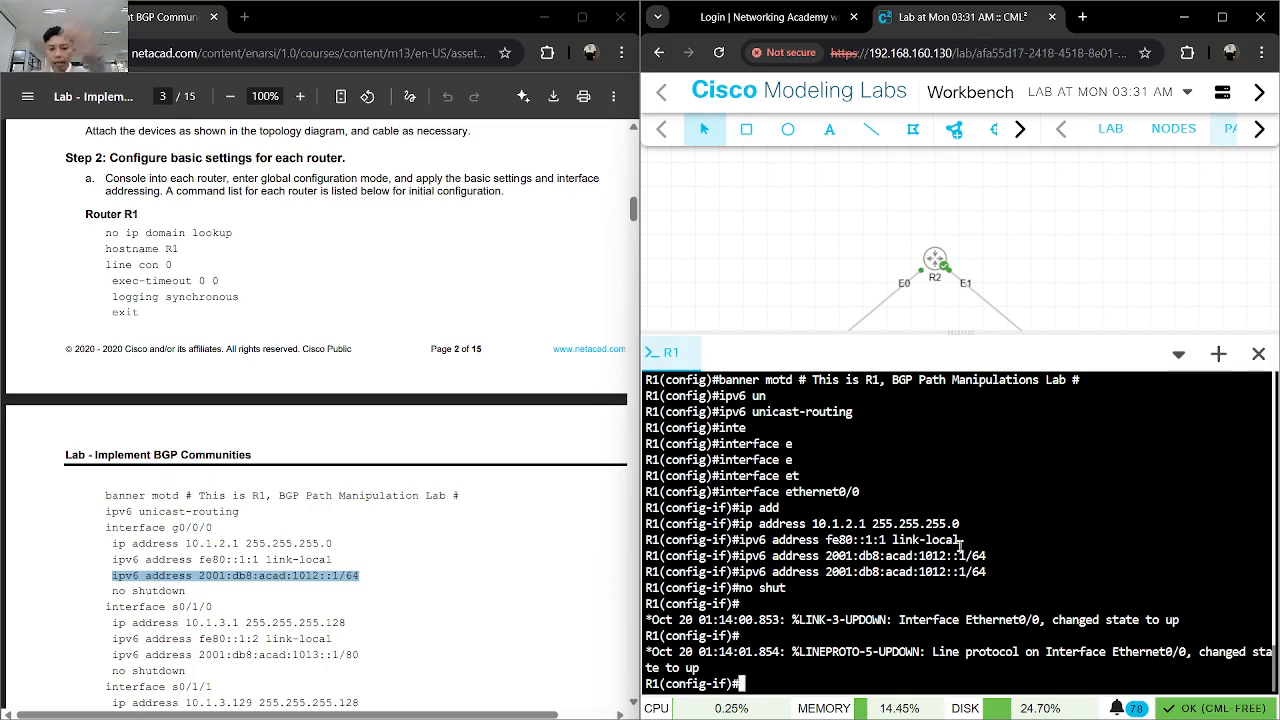
- Exit ethernet0/0 interface configuration back to R1's global configuration mode
{"action": "scroll", "coordinate": [447, 557], "scroll_direction": "down", "scroll_amount": 5}
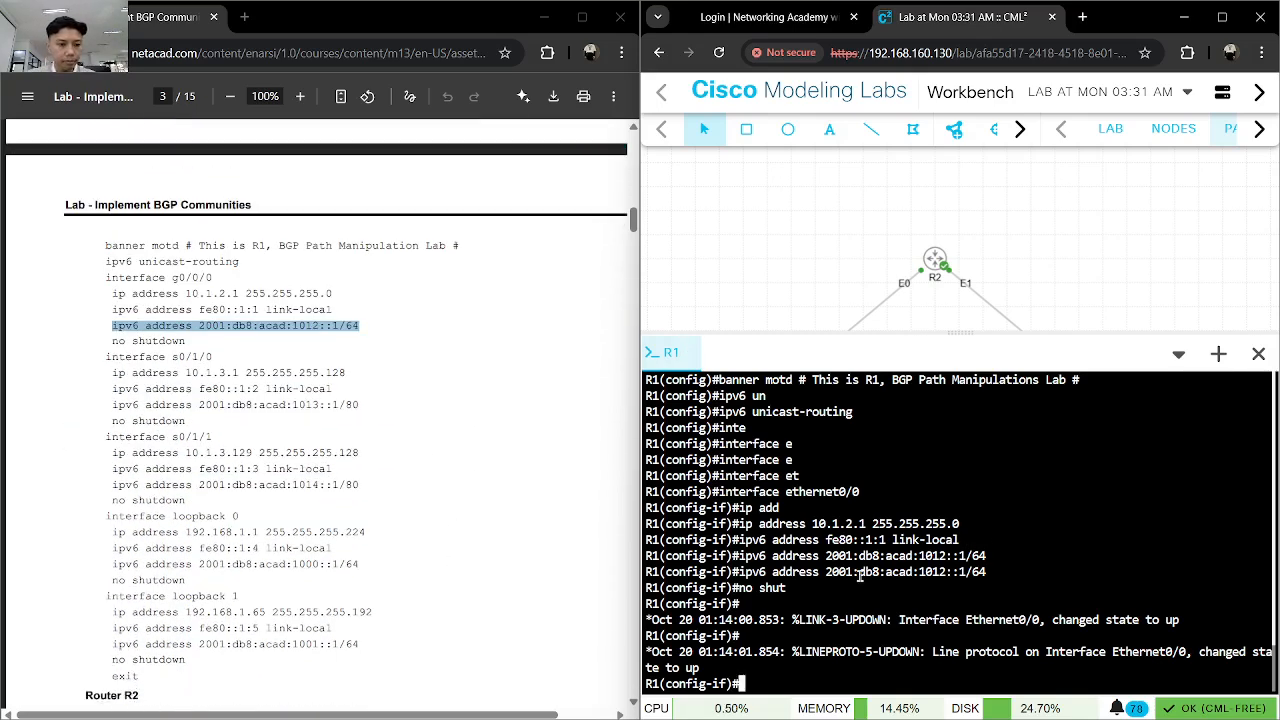
{"action": "type", "text": "inter"}
{"action": "key", "text": "Tab"}
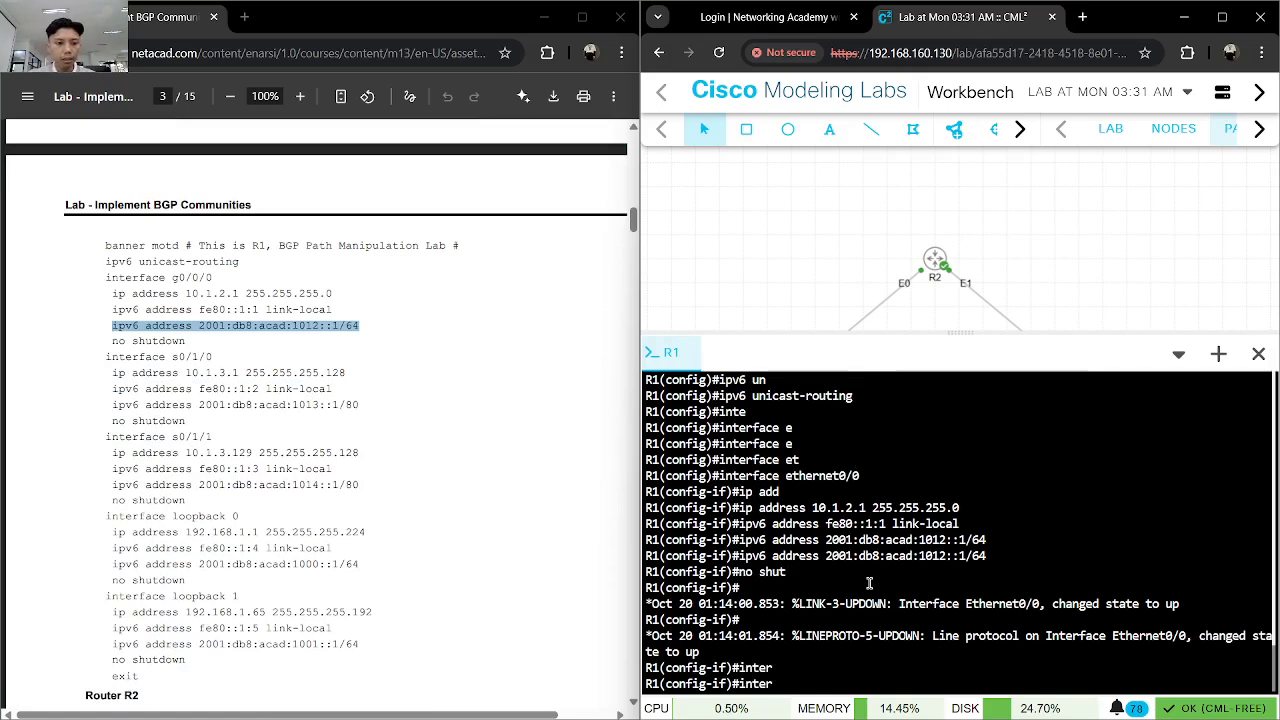
{"action": "key", "text": "BackSpace"}
{"action": "key", "text": "BackSpace"}
{"action": "key", "text": "BackSpace"}
{"action": "key", "text": "BackSpace"}
{"action": "key", "text": "BackSpace"}
{"action": "type", "text": "exit"}
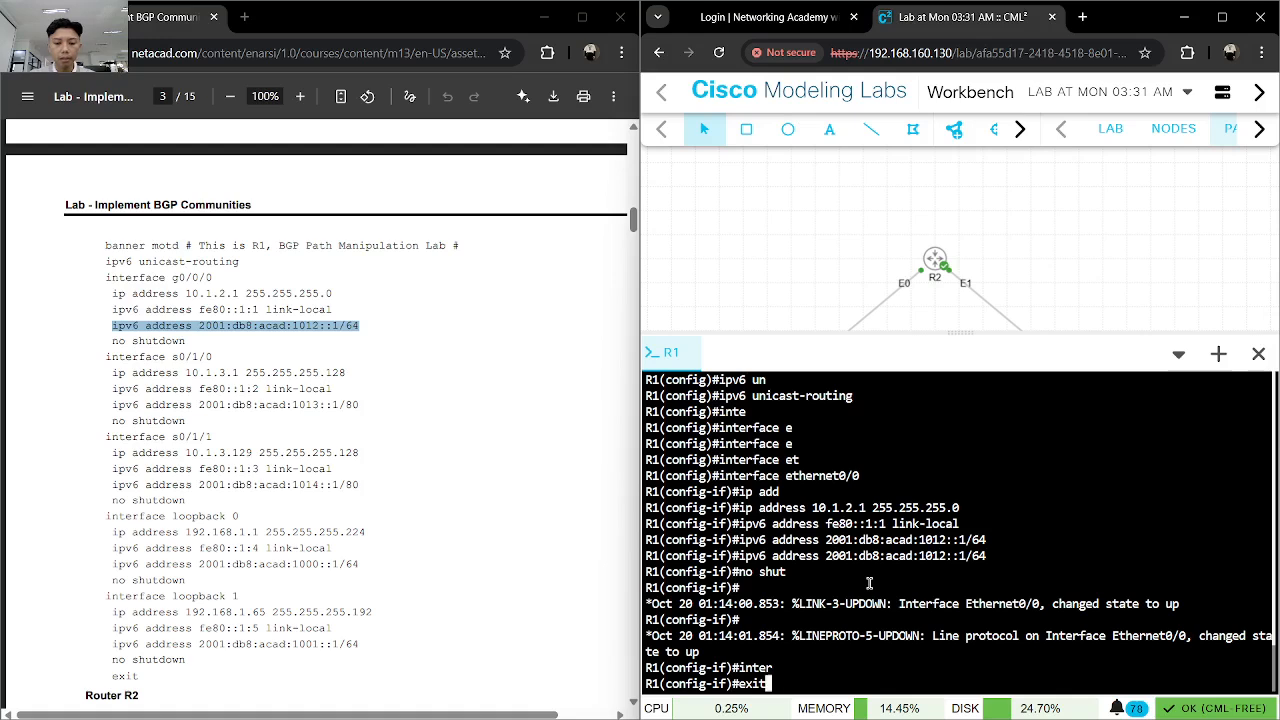
{"action": "key", "text": "Return"}
- Enter interface configuration mode for serial1/0 on R1
{"action": "type", "text": "inte"}
{"action": "key", "text": "Tab"}
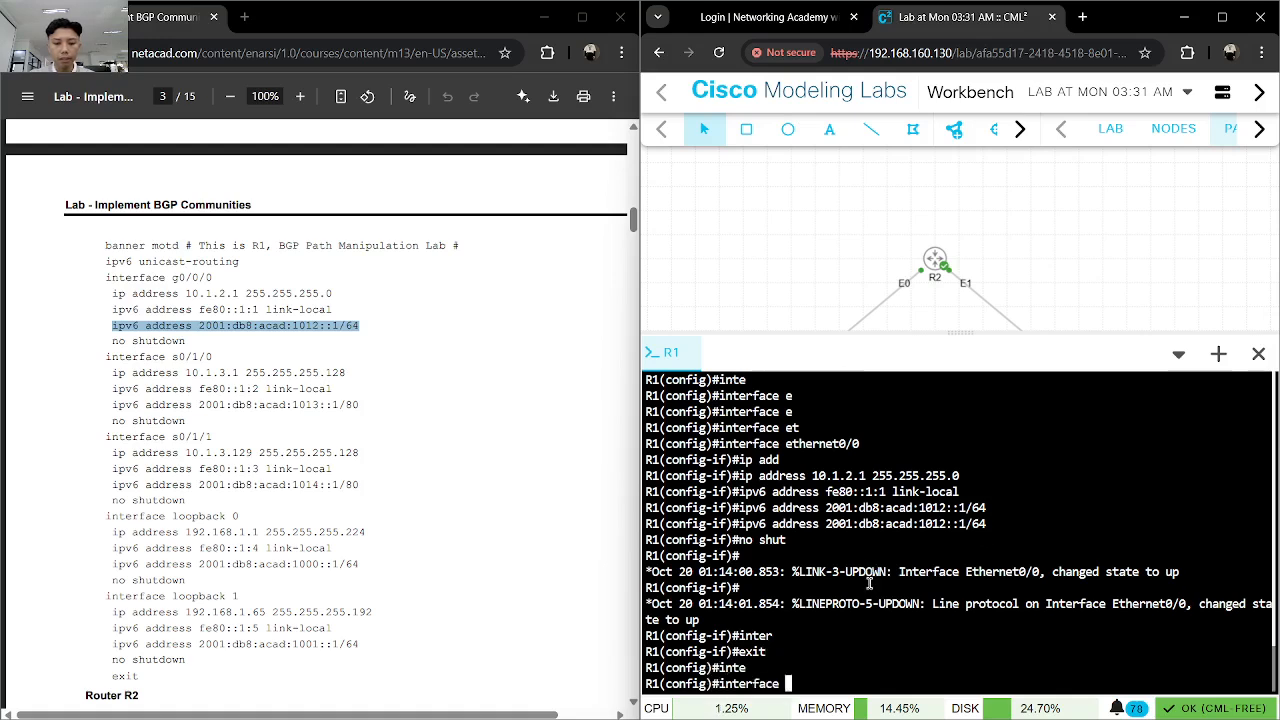
{"action": "type", "text": "s"}
{"action": "key", "text": "Tab"}
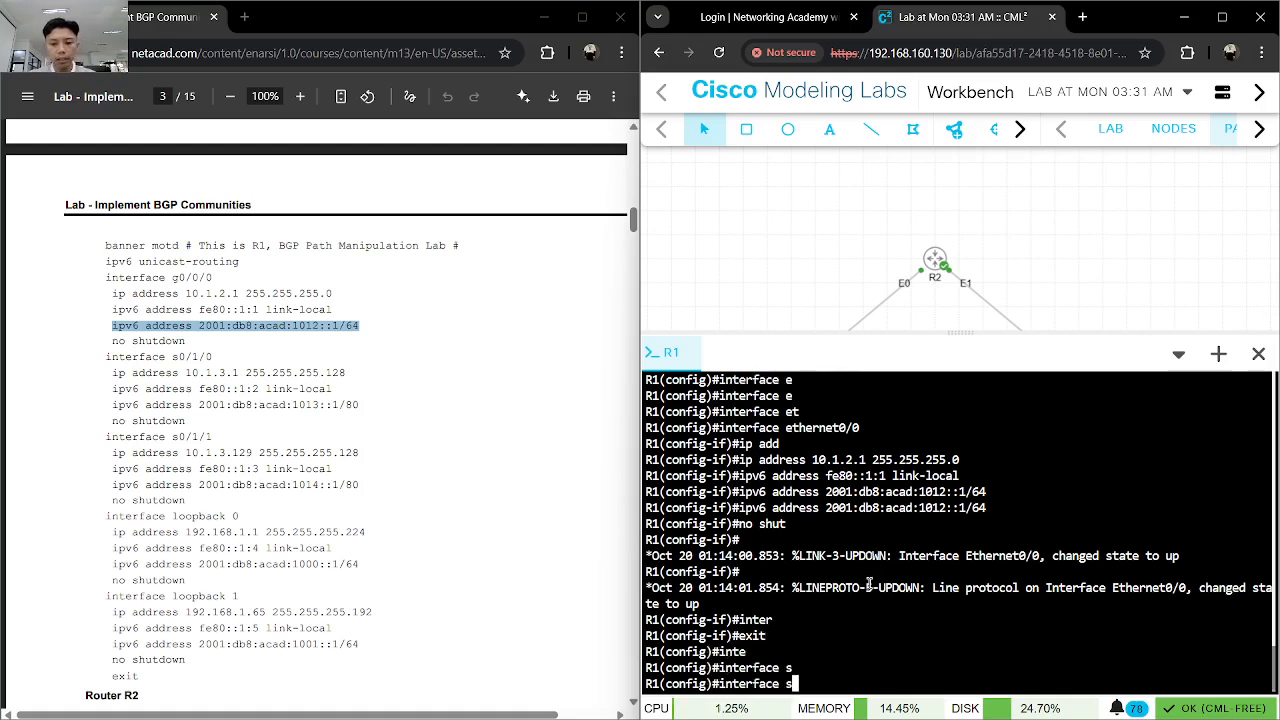
{"action": "type", "text": "er"}
{"action": "key", "text": "Tab"}
{"action": "type", "text": "i"}
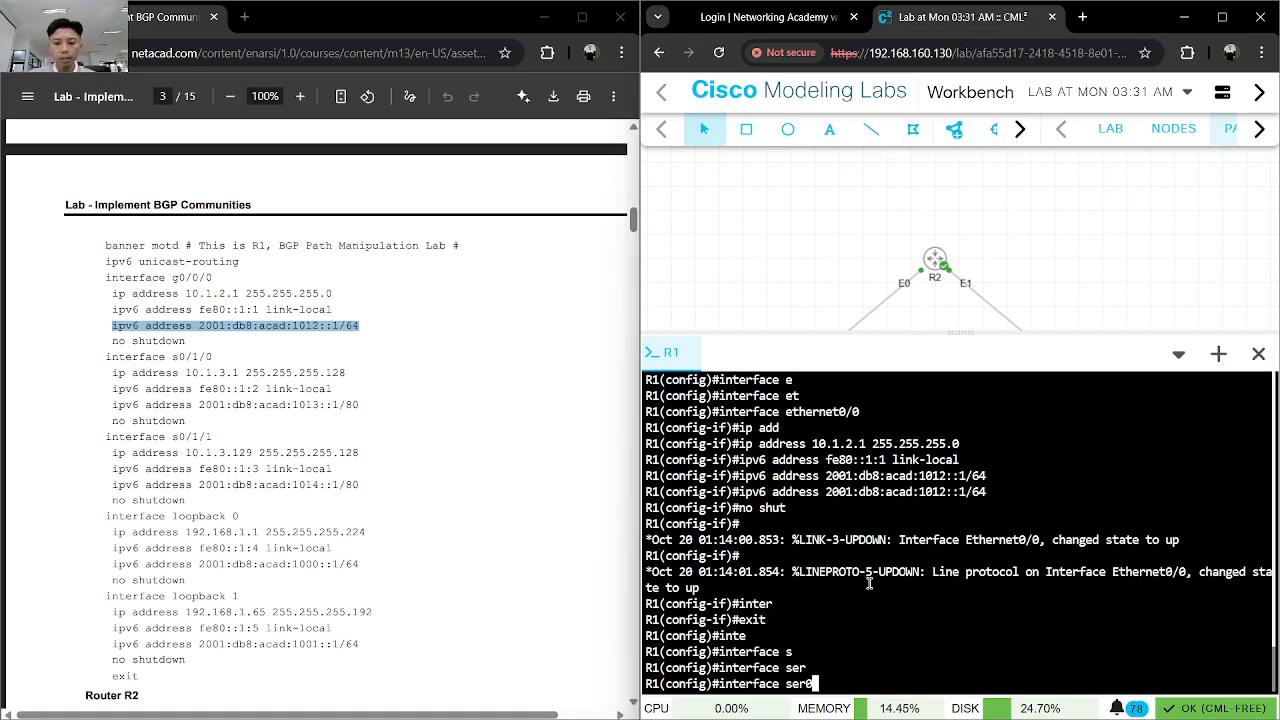
{"action": "key", "text": "Tab"}
{"action": "type", "text": "0"}
{"action": "type", "text": "/"}
{"action": "key", "text": "BackSpace"}
{"action": "key", "text": "BackSpace"}
{"action": "type", "text": "1"}
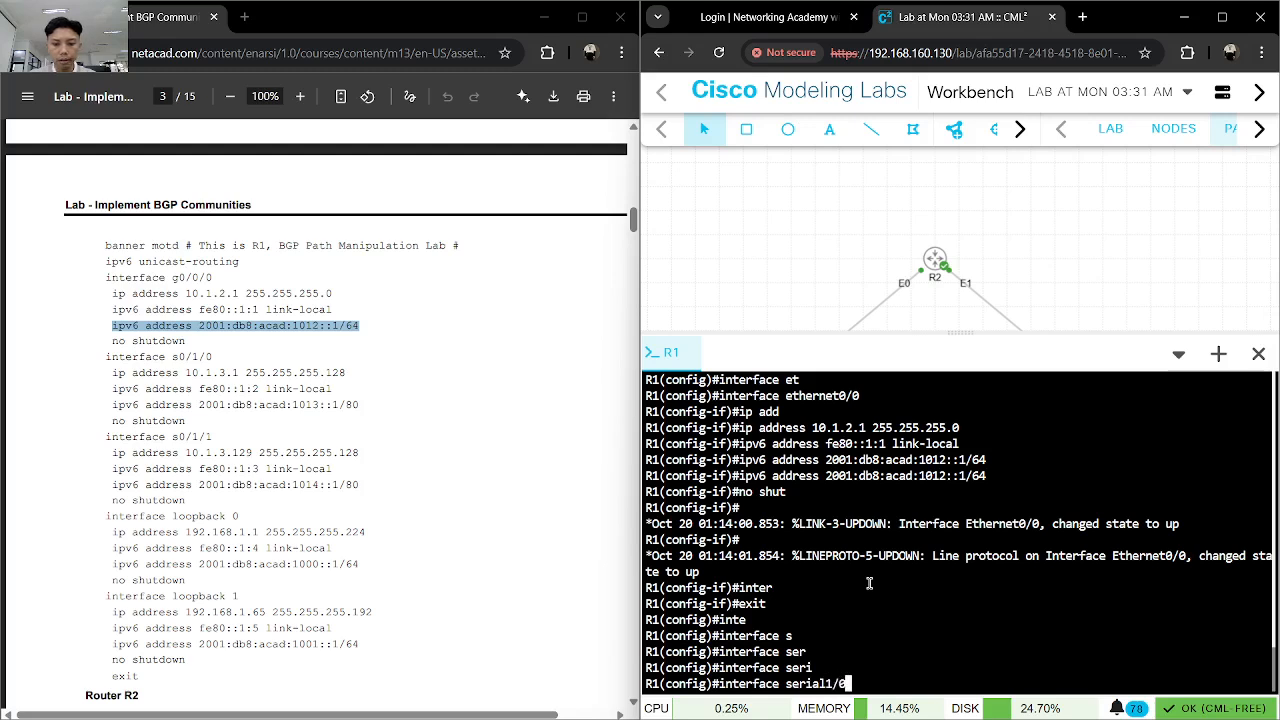
{"action": "type", "text": "/0"}
{"action": "key", "text": "Return"}
- Assign the IPv4 address 10.1.3.1 with mask 255.255.255.128 to R1's serial1/0 interface
{"action": "type", "text": "ipp"}
{"action": "key", "text": "BackSpace"}
{"action": "key", "text": "Tab"}
{"action": "key", "text": "BackSpace"}
{"action": "key", "text": "Tab"}
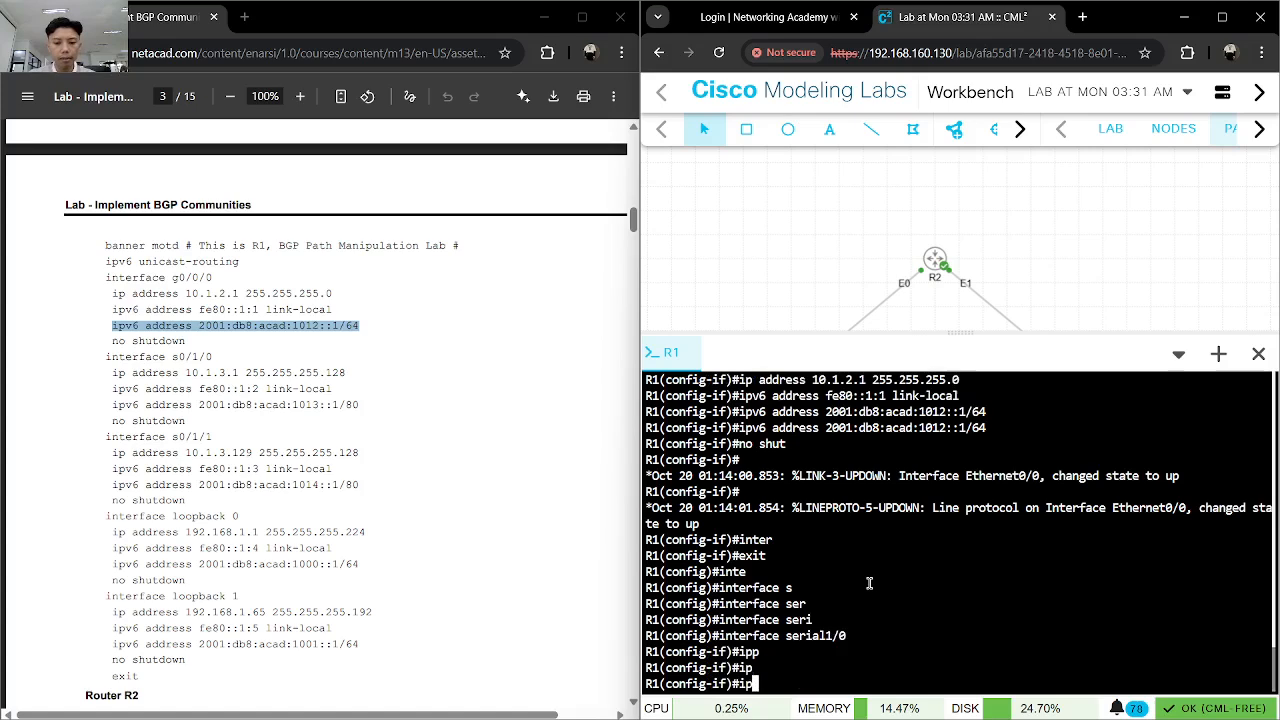
{"action": "type", "text": "a"}
{"action": "key", "text": "BackSpace"}
{"action": "type", "text": "ad"}
{"action": "key", "text": "Tab"}
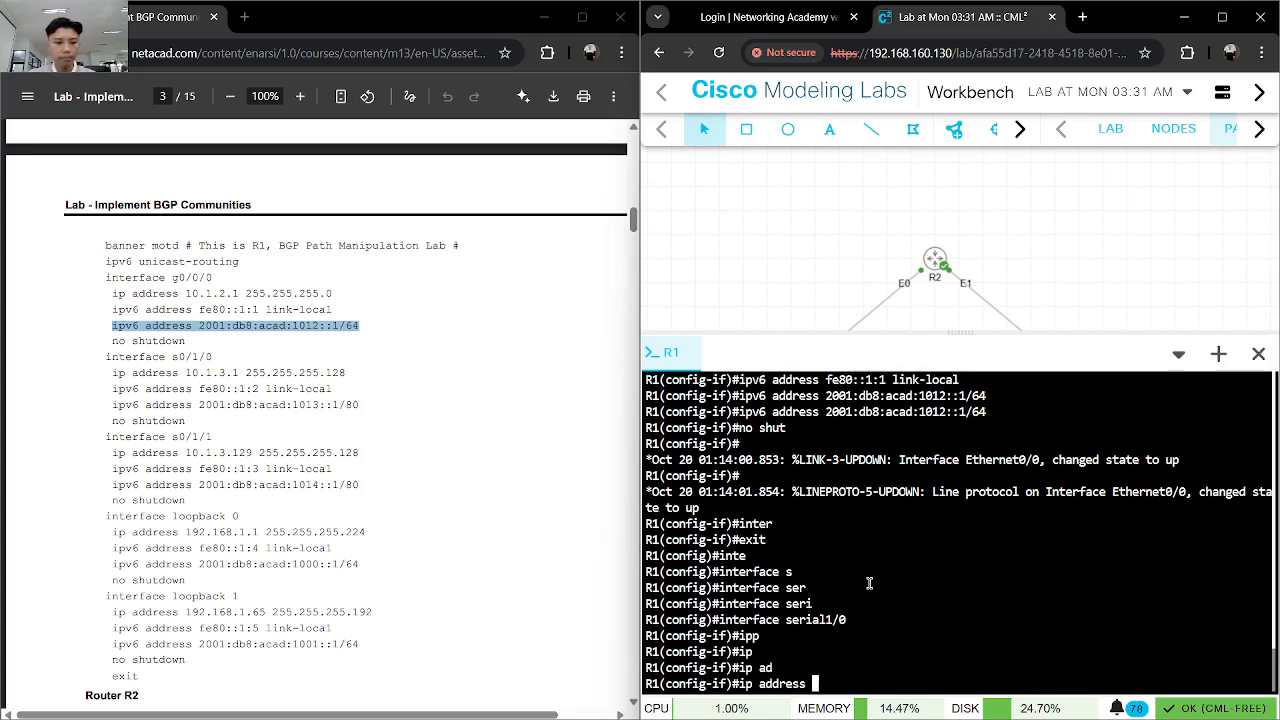
{"action": "type", "text": "10.1.3"}
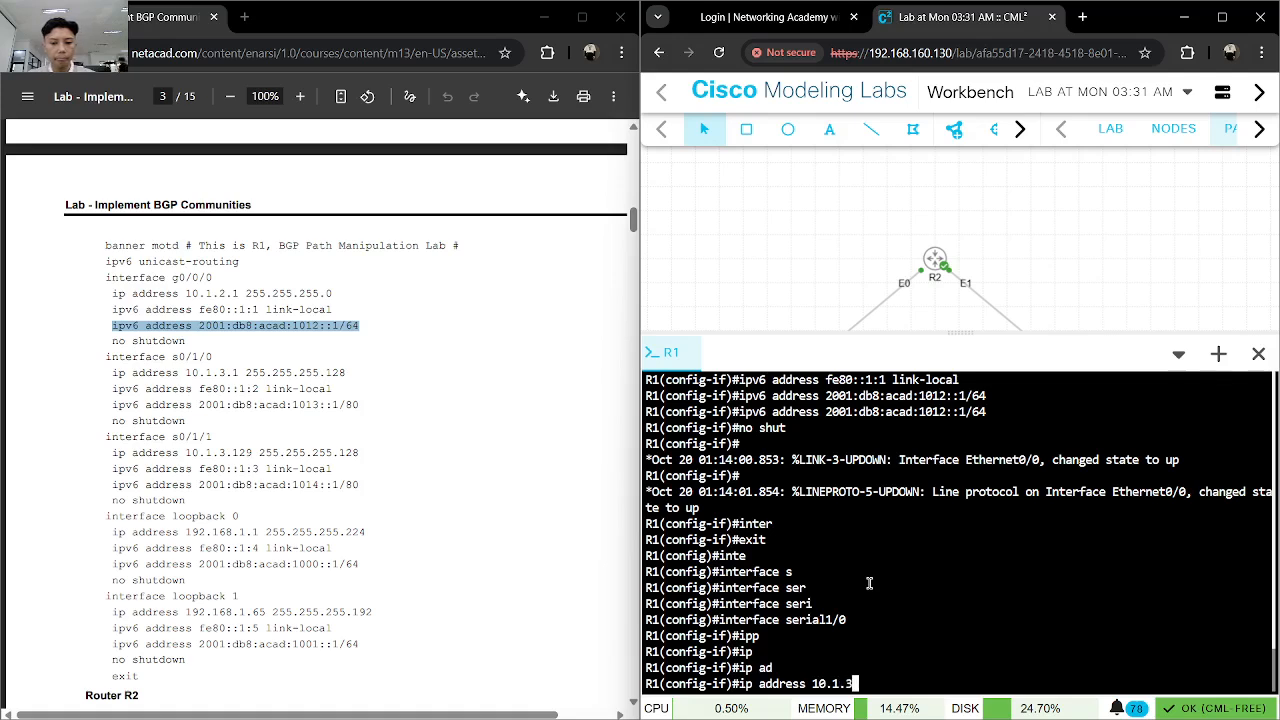
{"action": "type", "text": ".1 255.255.255.255"}
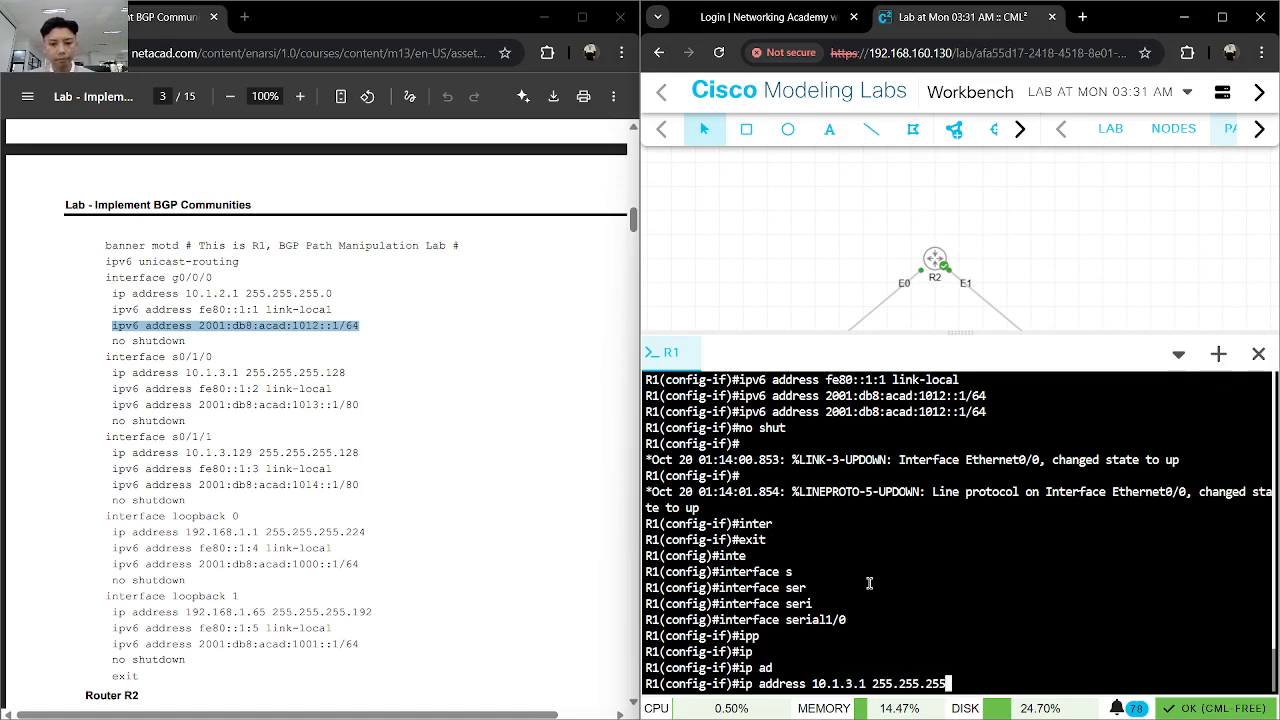
{"action": "type", "text": "13"}
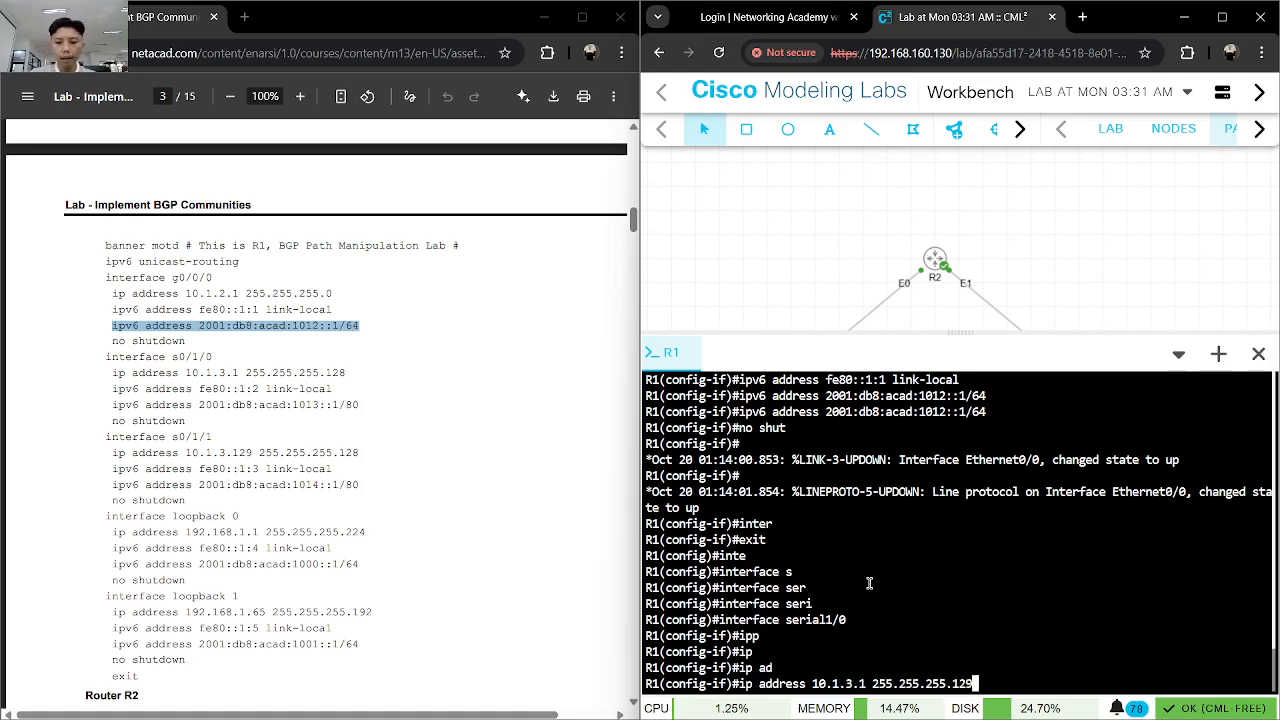
{"action": "type", "text": "8"}
{"action": "key", "text": "Return"}
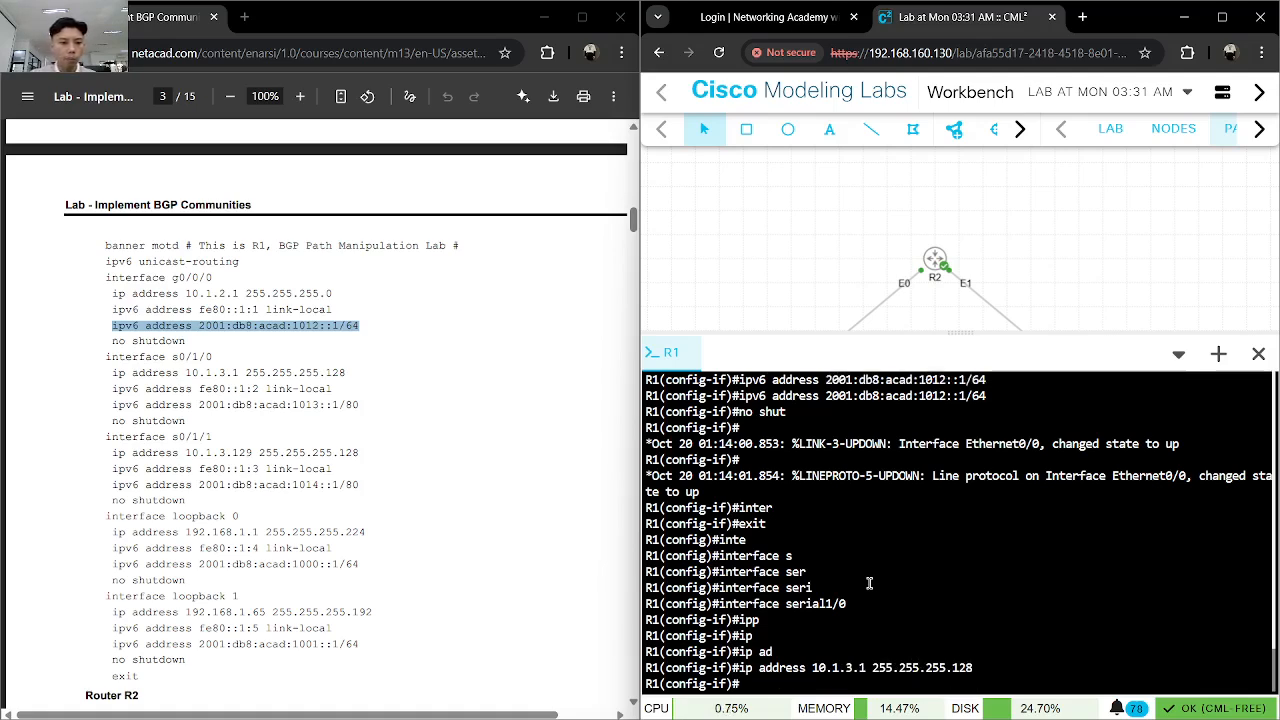
- Copy the command "ipv6 address fe80::1:2 link-local" from the lab guide and run it on R1's serial1/0
{"action": "left_click_drag", "start_coordinate": [333, 389], "coordinate": [107, 388]}
{"action": "left_click", "coordinate": [898, 582]}
{"action": "key", "text": "ctrl+v"}
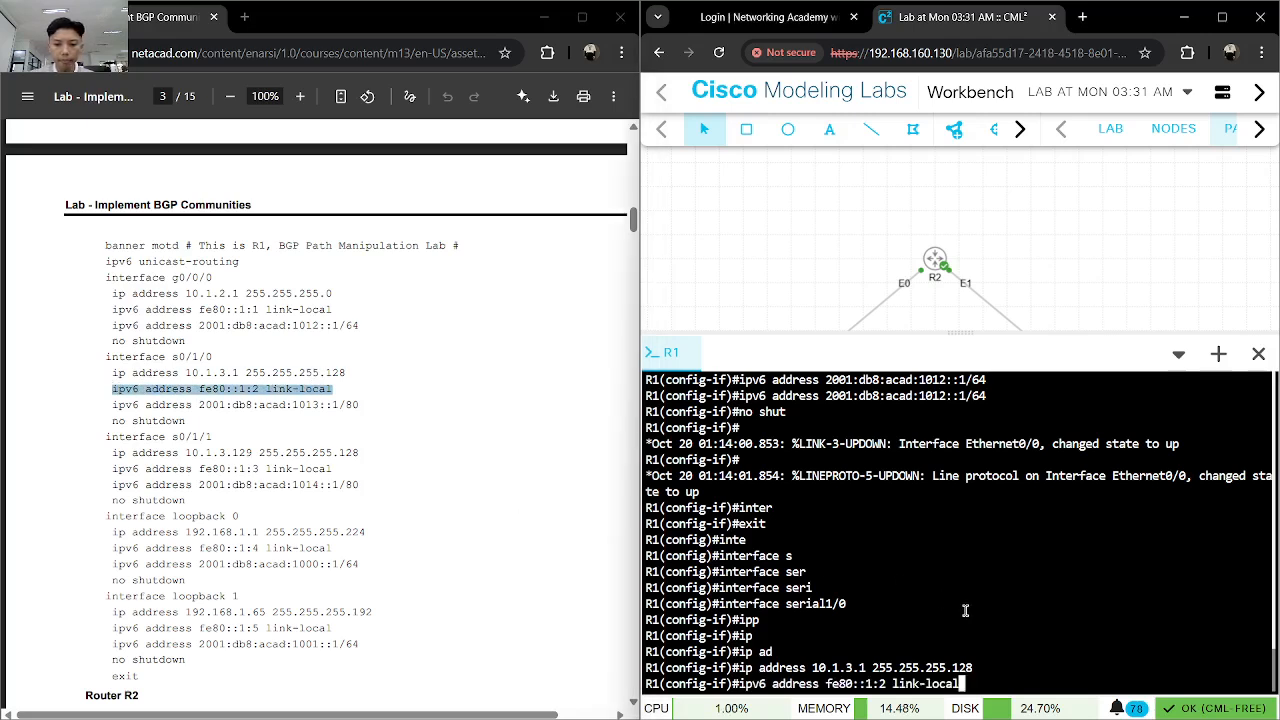
{"action": "key", "text": "Return"}
- Apply the lab guide's IPv6 address 2001:db8:acad:1013::1/80 to R1's serial1/0 and enable the interface with "no shut"
{"action": "left_click_drag", "start_coordinate": [362, 405], "coordinate": [112, 405]}
{"action": "left_click", "coordinate": [885, 556]}
{"action": "key", "text": "ctrl+v"}
{"action": "key", "text": "Return"}
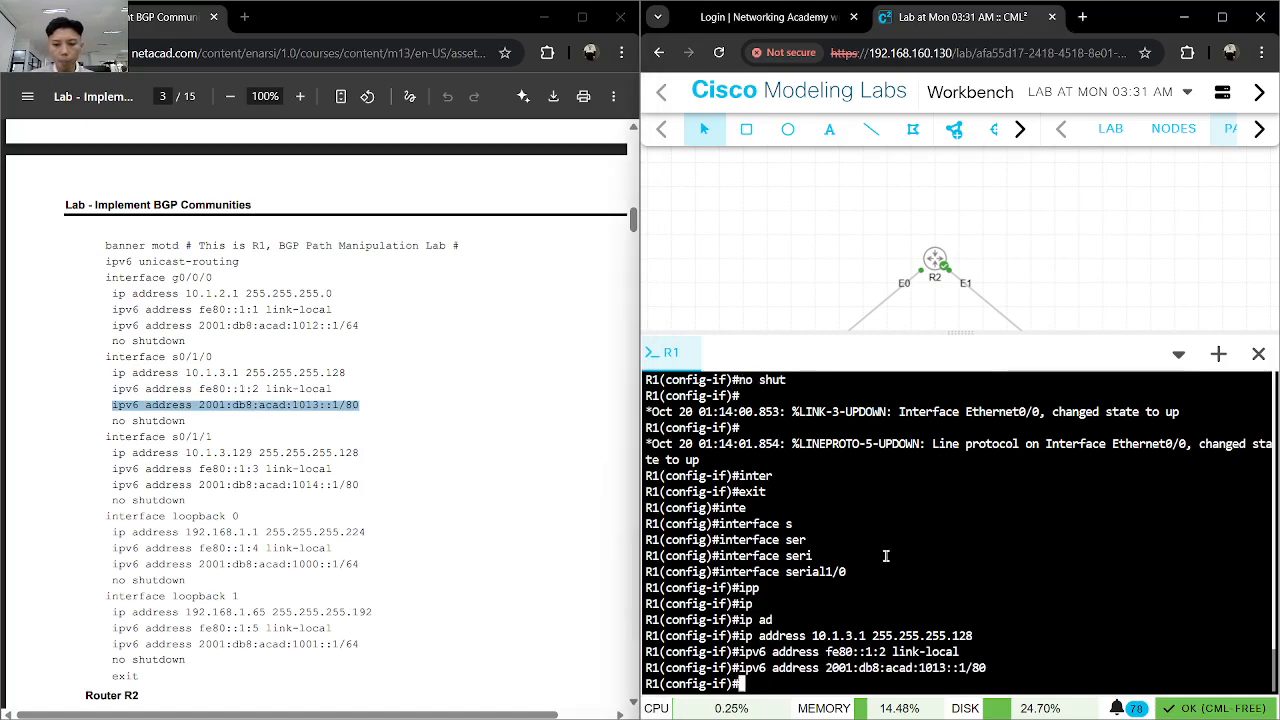
{"action": "type", "text": "ipv6 address 2001:db8:acad:1013::1/80"}
{"action": "key", "text": "Return"}
{"action": "type", "text": "no shut"}
{"action": "key", "text": "Return"}
- Exit serial1/0 interface configuration back to R1's global configuration mode
{"action": "type", "text": "inter"}
{"action": "key", "text": "Tab"}
{"action": "type", "text": "f"}
{"action": "key", "text": "BackSpace"}
{"action": "key", "text": "BackSpace"}
{"action": "key", "text": "BackSpace"}
{"action": "key", "text": "BackSpace"}
{"action": "key", "text": "BackSpace"}
{"action": "key", "text": "BackSpace"}
{"action": "type", "text": "exit"}
{"action": "key", "text": "Return"}
- Enter interface configuration mode for serial1/1 on R1
{"action": "type", "text": "inter"}
{"action": "key", "text": "Tab"}
{"action": "type", "text": "seri"}
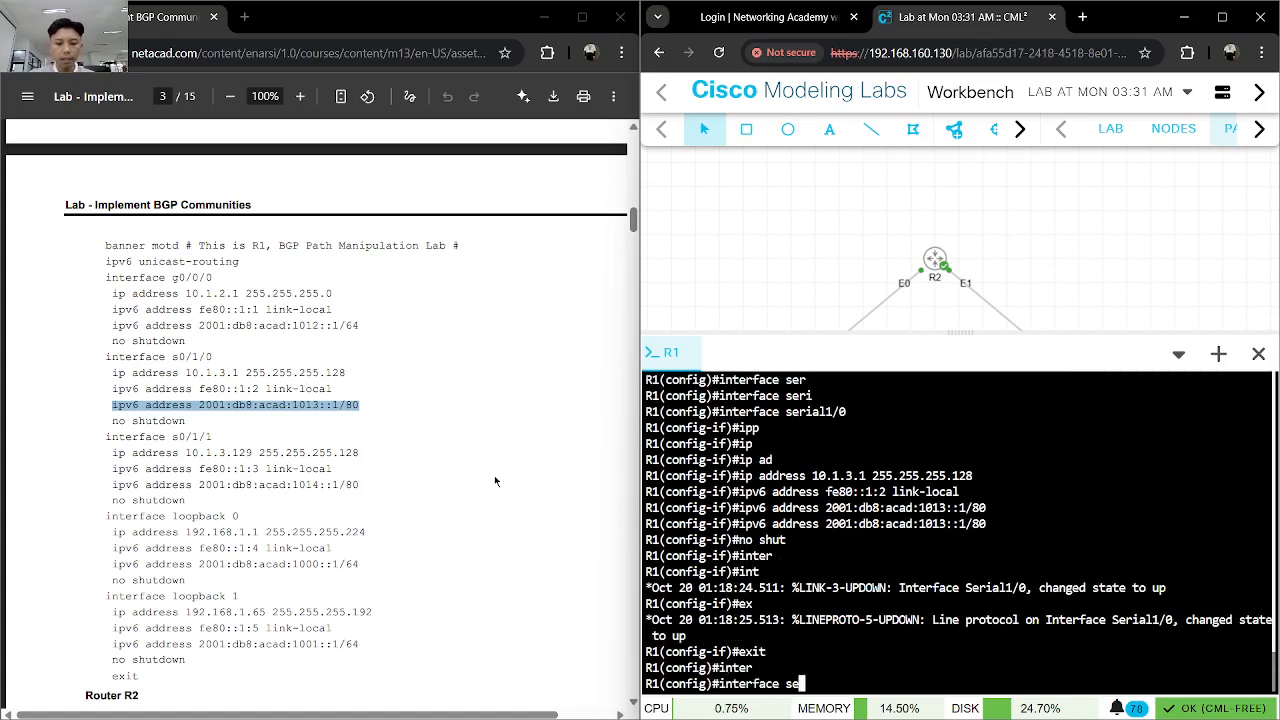
{"action": "key", "text": "Tab"}
{"action": "type", "text": "1/1"}
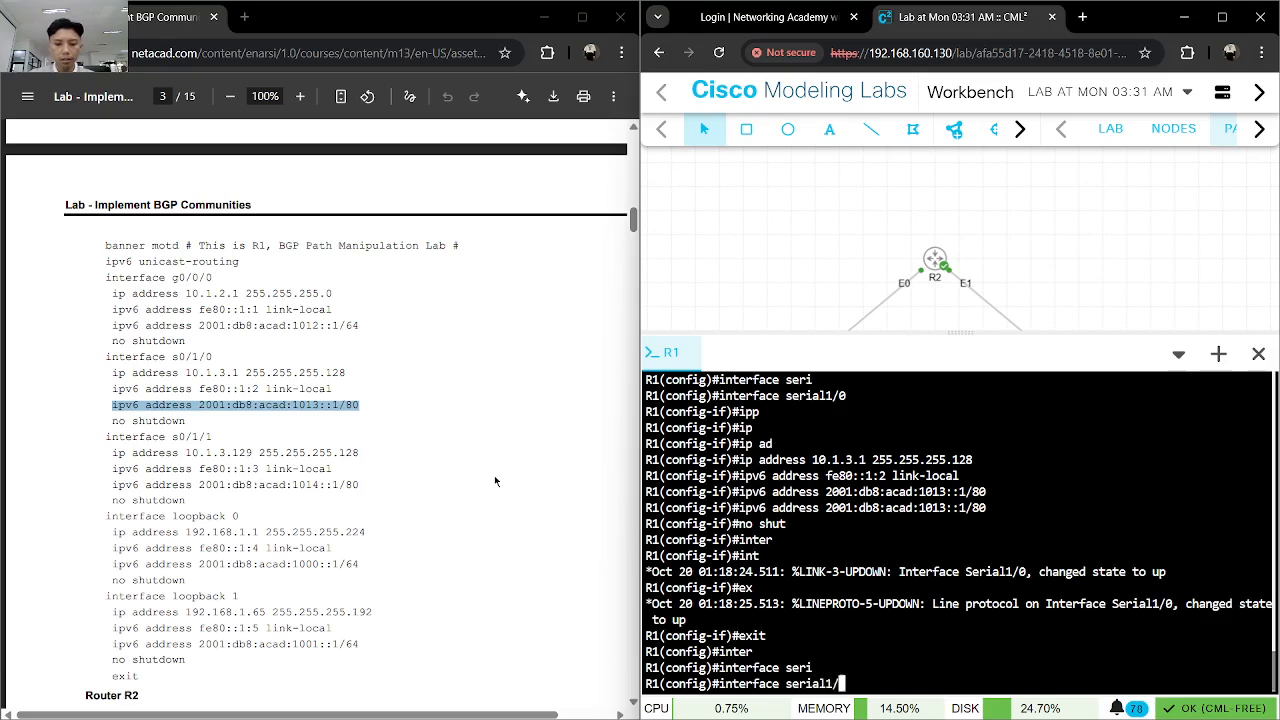
{"action": "key", "text": "Return"}
- Assign the IPv4 address 10.1.3.129 with mask 255.255.255.128 to R1's serial1/1 interface
{"action": "type", "text": "ip add"}
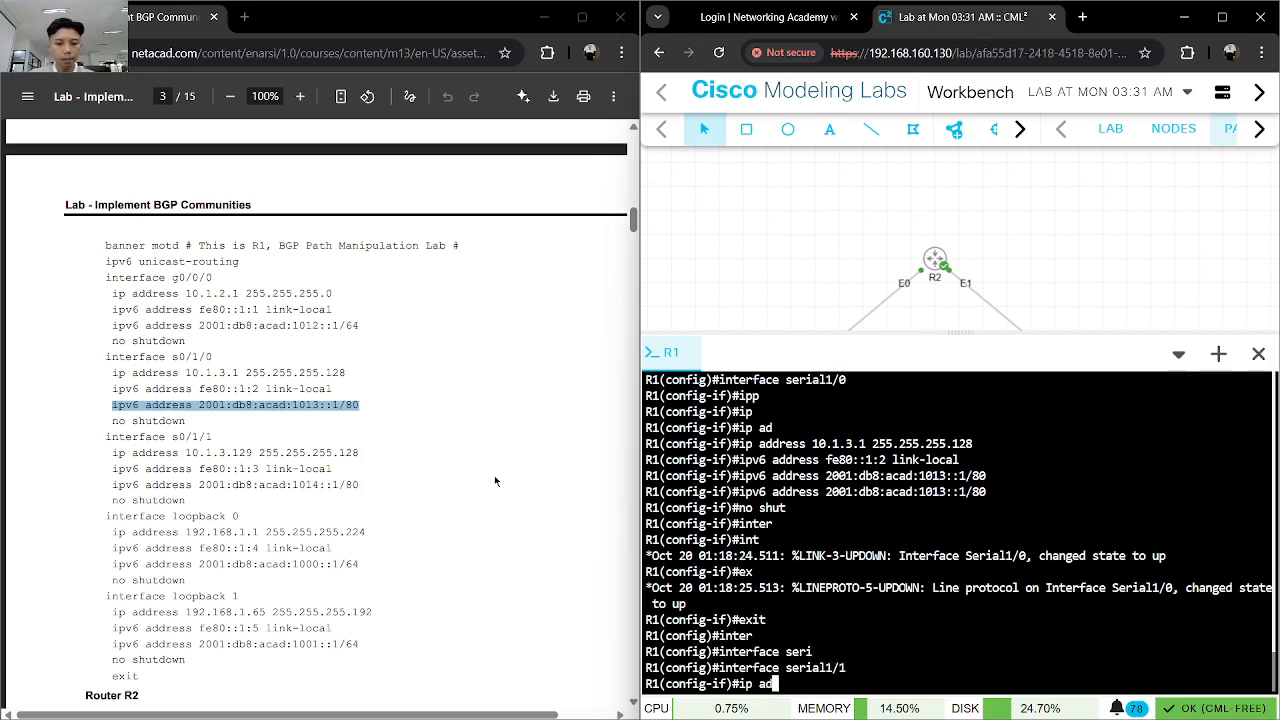
{"action": "key", "text": "Tab"}
{"action": "type", "text": "10.1."}
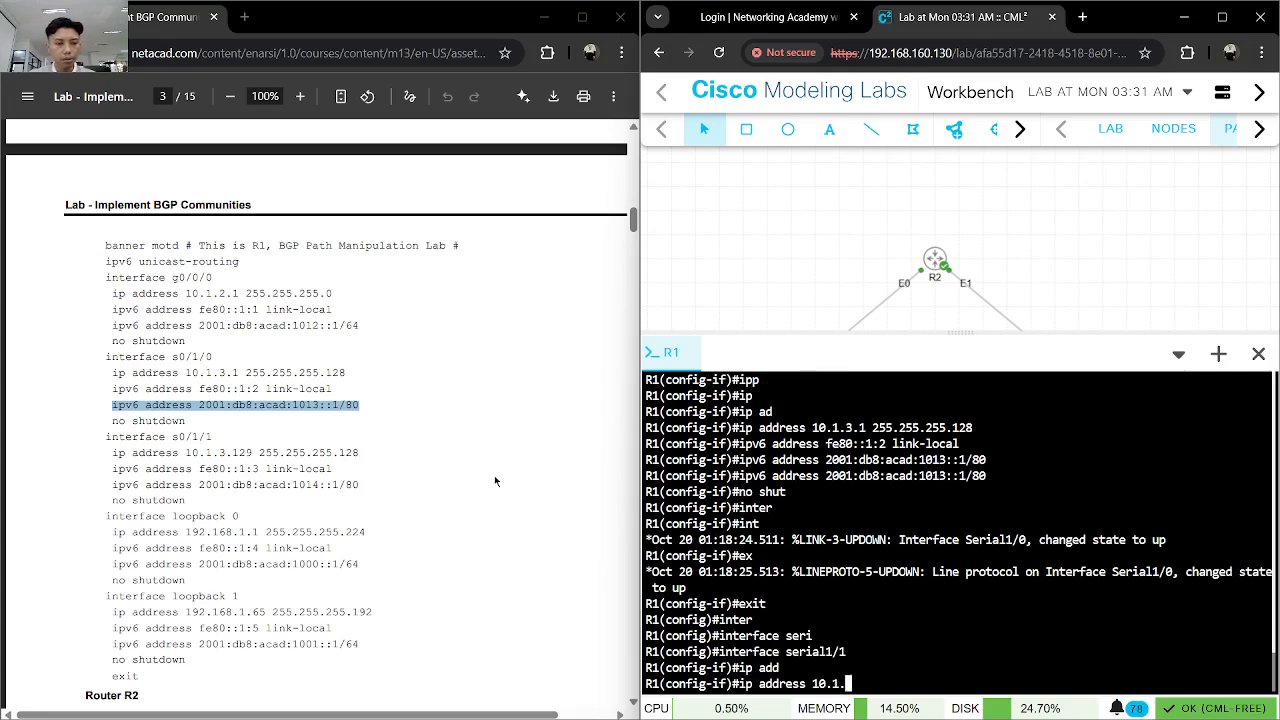
{"action": "type", "text": "3.11"}
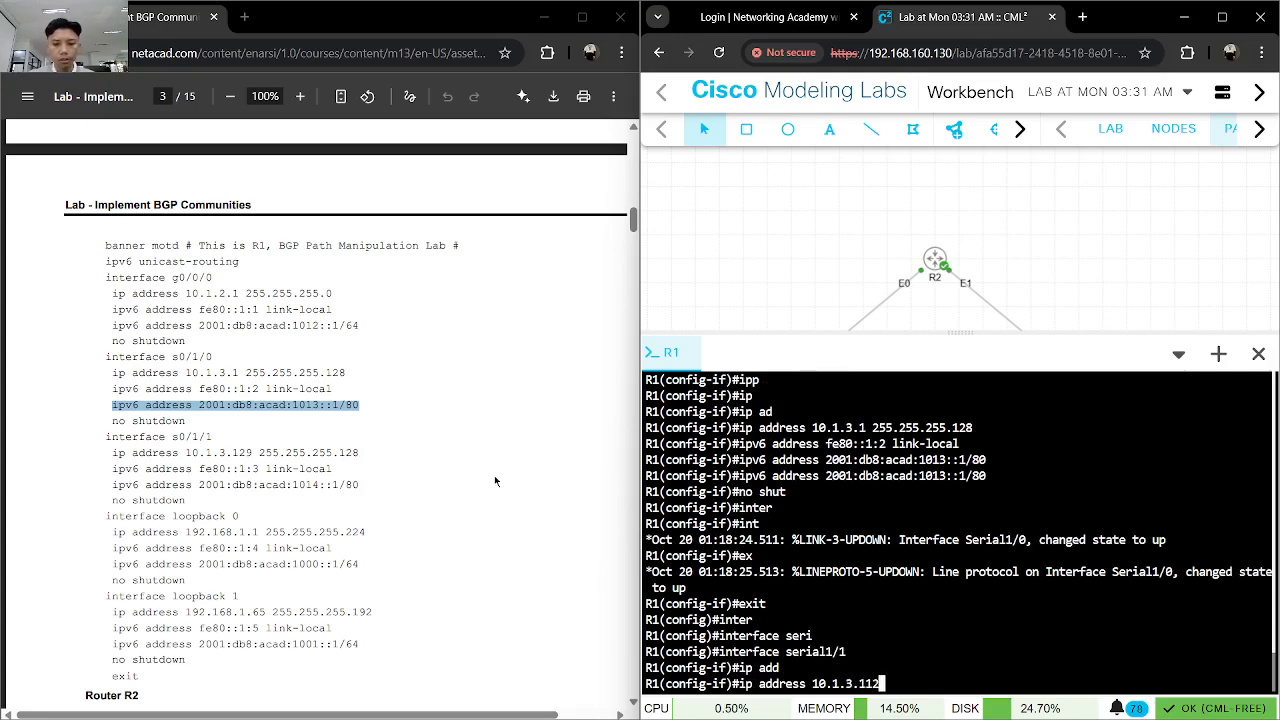
{"action": "type", "text": "9 255.2"}
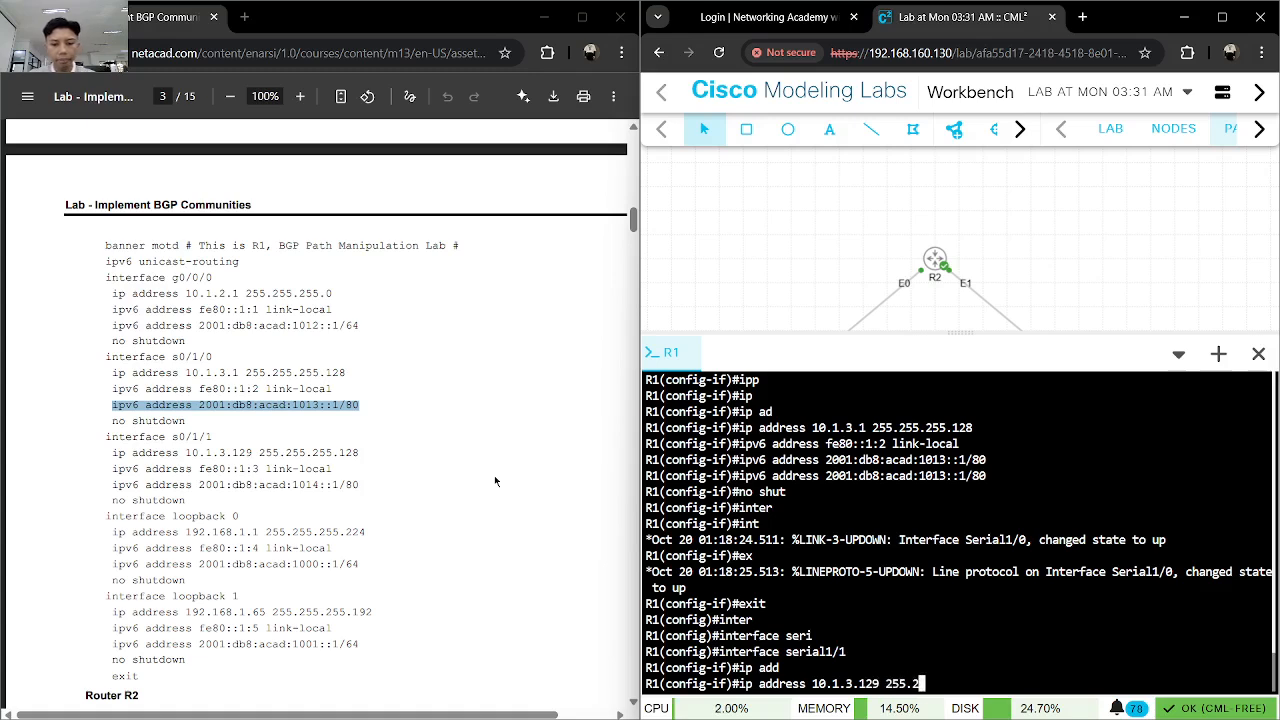
{"action": "type", "text": "55.25.5.128"}
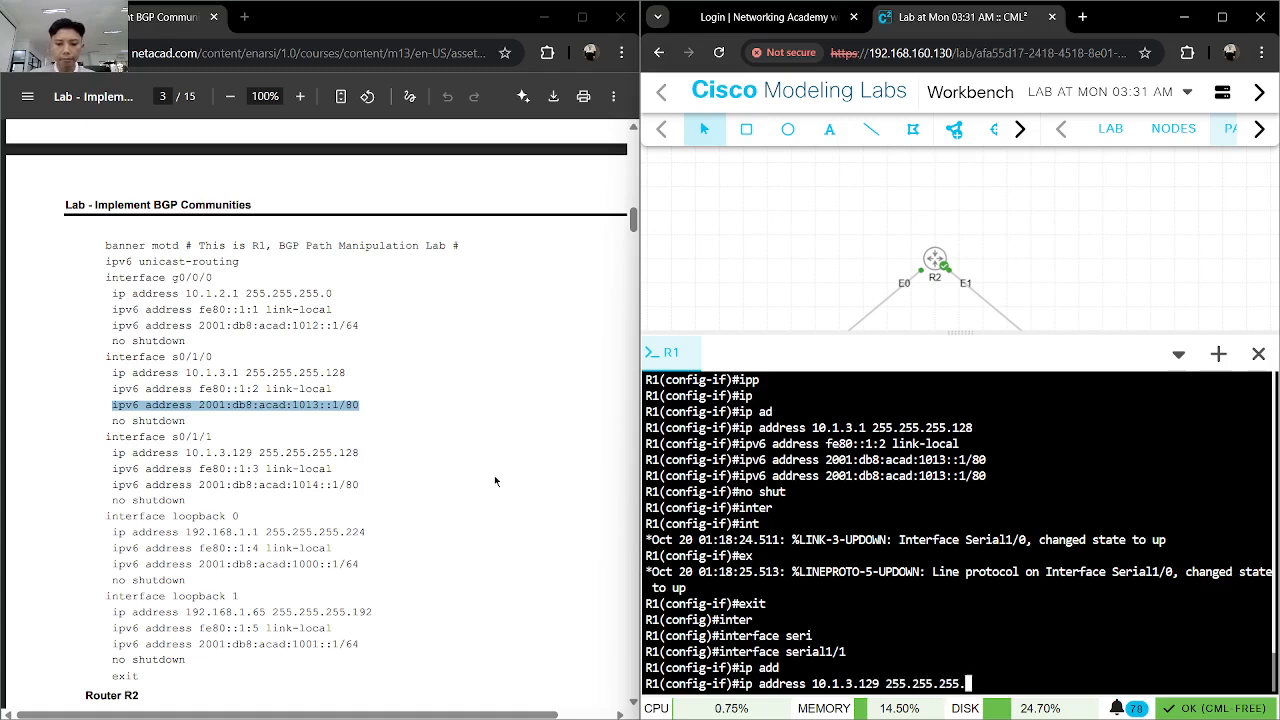
{"action": "key", "text": "Return"}
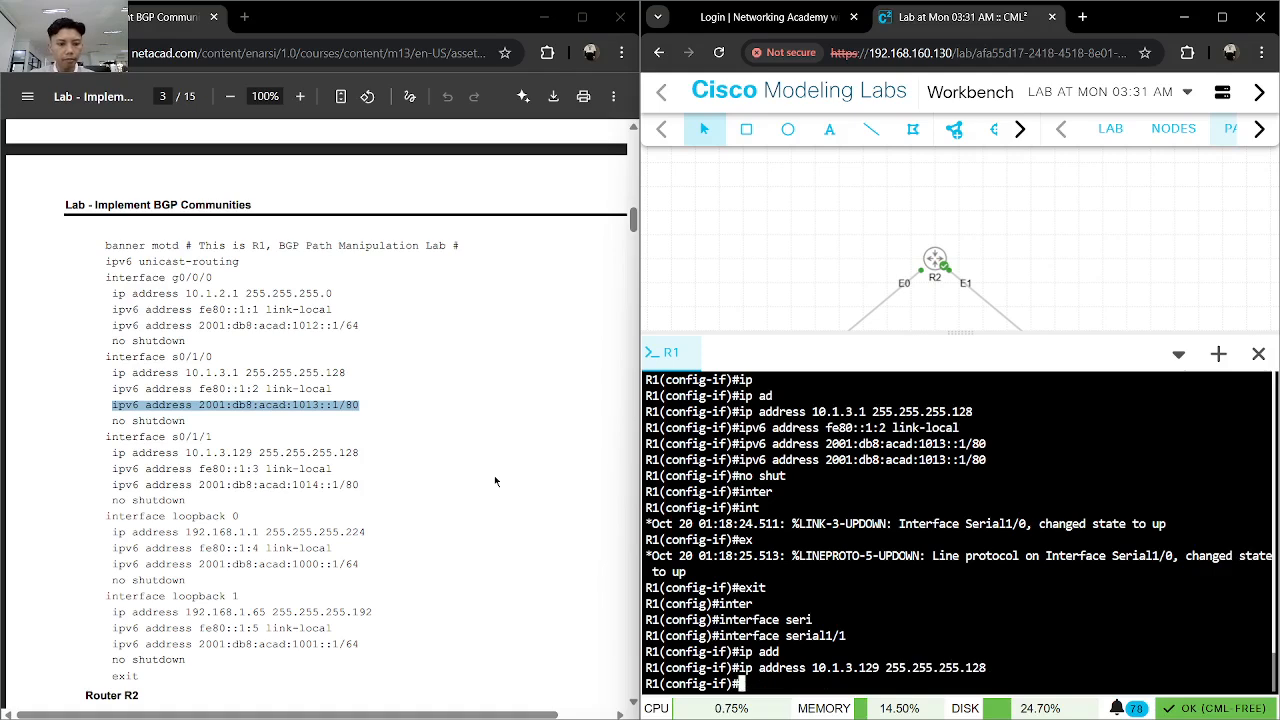
- Copy the command "ipv6 address fe80::1:3 link-local" from the lab guide and run it on R1's serial1/1
{"action": "left_click_drag", "start_coordinate": [332, 468], "coordinate": [112, 468]}
{"action": "key", "text": "ctrl+c"}
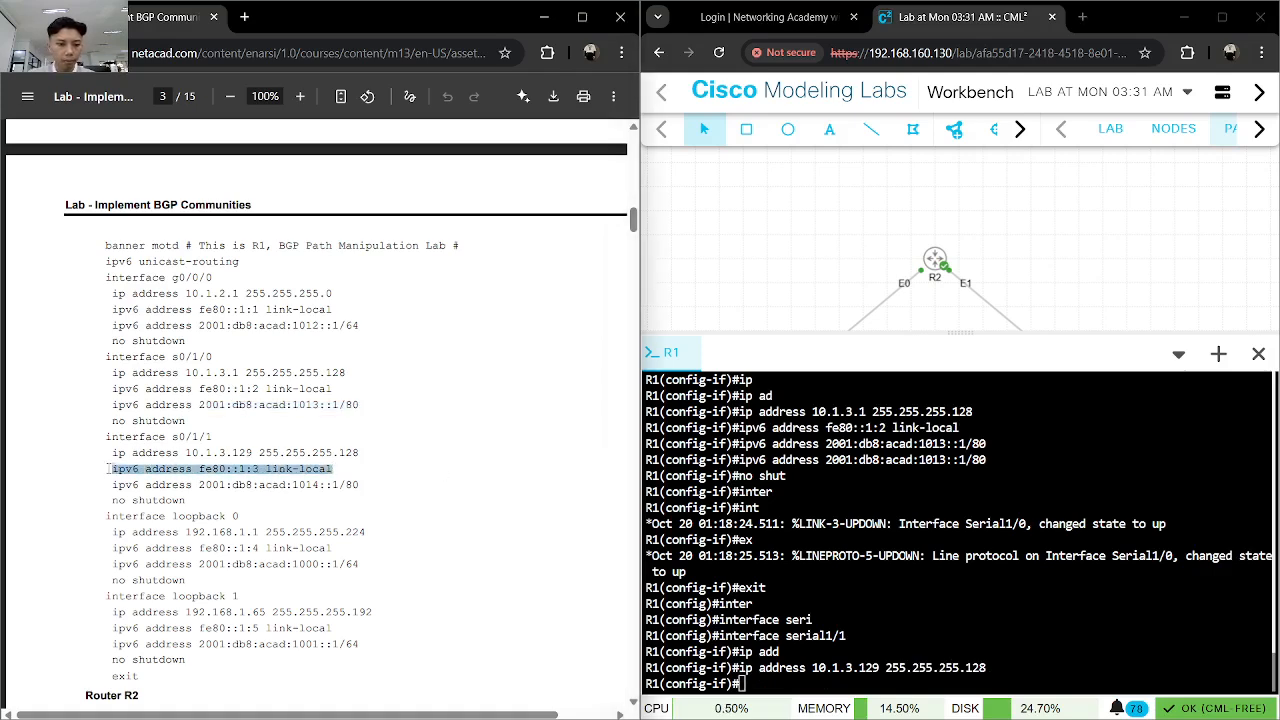
{"action": "left_click", "coordinate": [705, 569]}
{"action": "key", "text": "ctrl+v"}
{"action": "key", "text": "Return"}
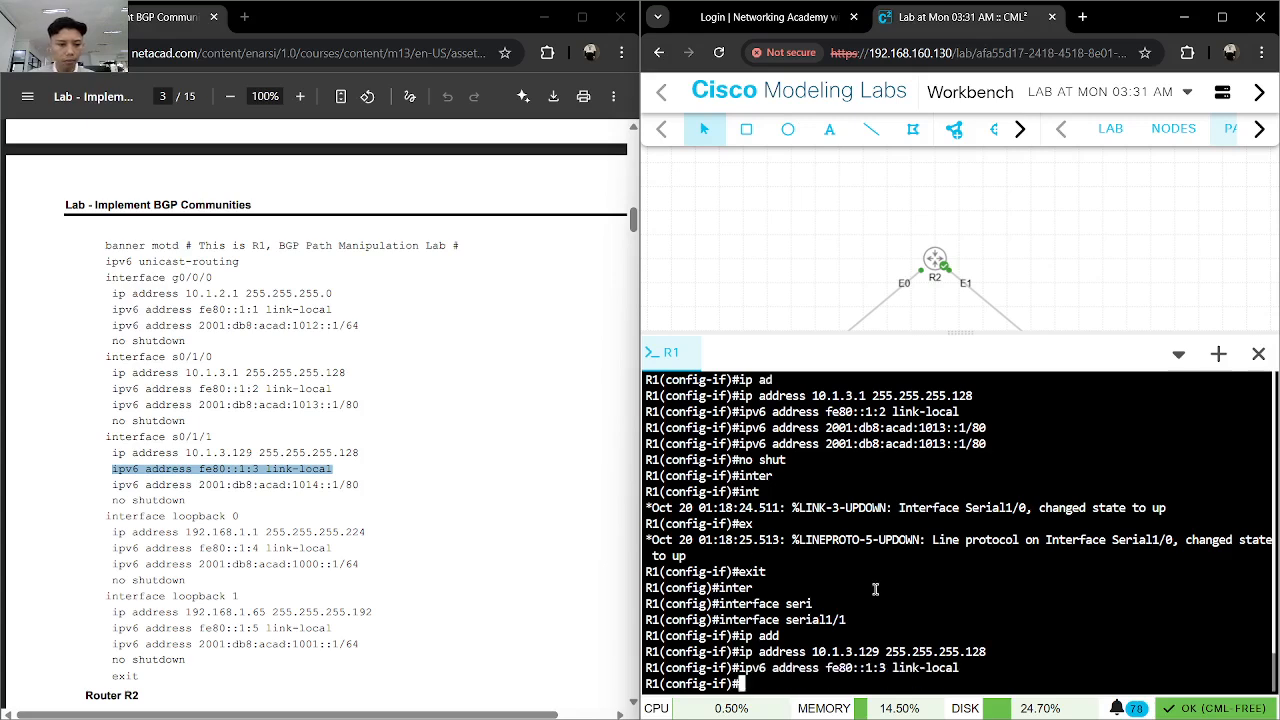
- Copy the command "ipv6 address 2001:db8:acad:1014::1/80" from the lab guide and run it on R1's serial1/1
{"action": "left_click_drag", "start_coordinate": [370, 483], "coordinate": [102, 487]}
{"action": "left_click", "coordinate": [903, 596]}
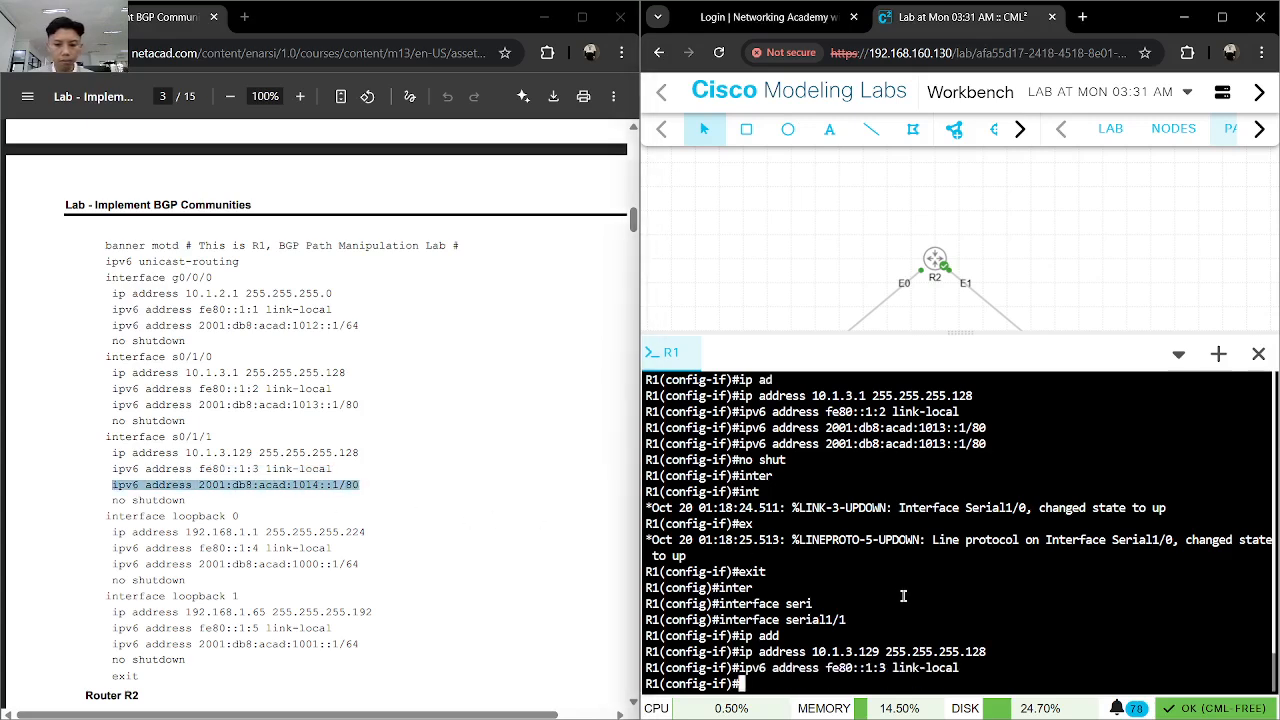
{"action": "type", "text": "ipv6 address 2001:db8:acad:1014::1/80"}
{"action": "key", "text": "Return"}
{"action": "type", "text": "ipv6 address 2001:db8:acad:1014::1/80"}
{"action": "key", "text": "Return"}
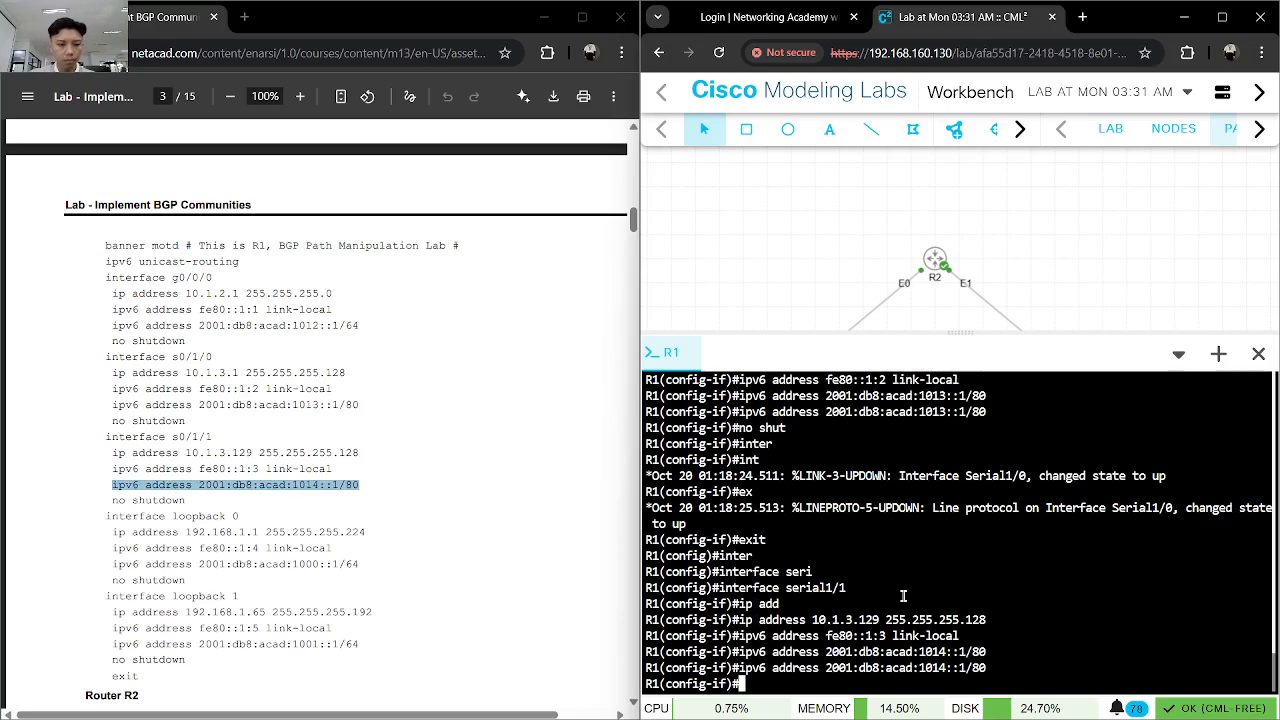
- Enable R1's serial1/1 with "no shut" and exit to global configuration mode
{"action": "type", "text": "no shut"}
{"action": "key", "text": "BackSpace"}
{"action": "key", "text": "BackSpace"}
{"action": "key", "text": "BackSpace"}
{"action": "key", "text": "BackSpace"}
{"action": "key", "text": "BackSpace"}
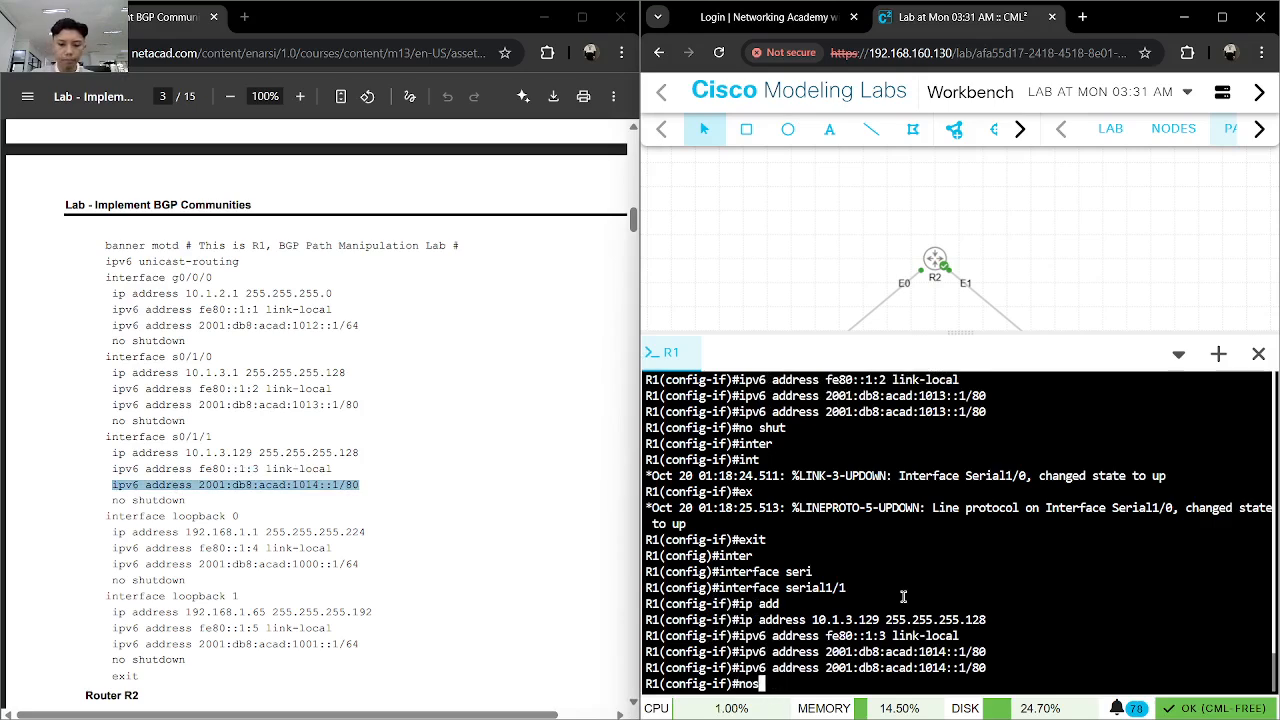
{"action": "type", "text": "shut"}
{"action": "key", "text": "Return"}
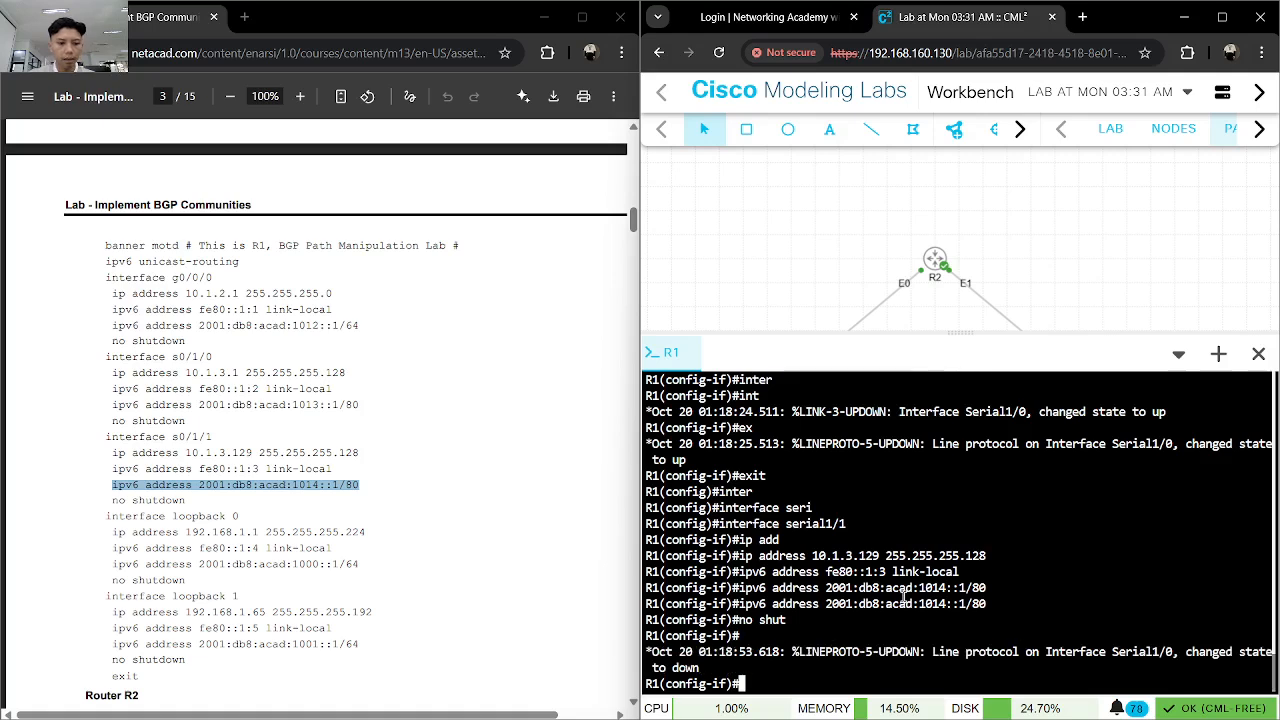
{"action": "type", "text": "e"}
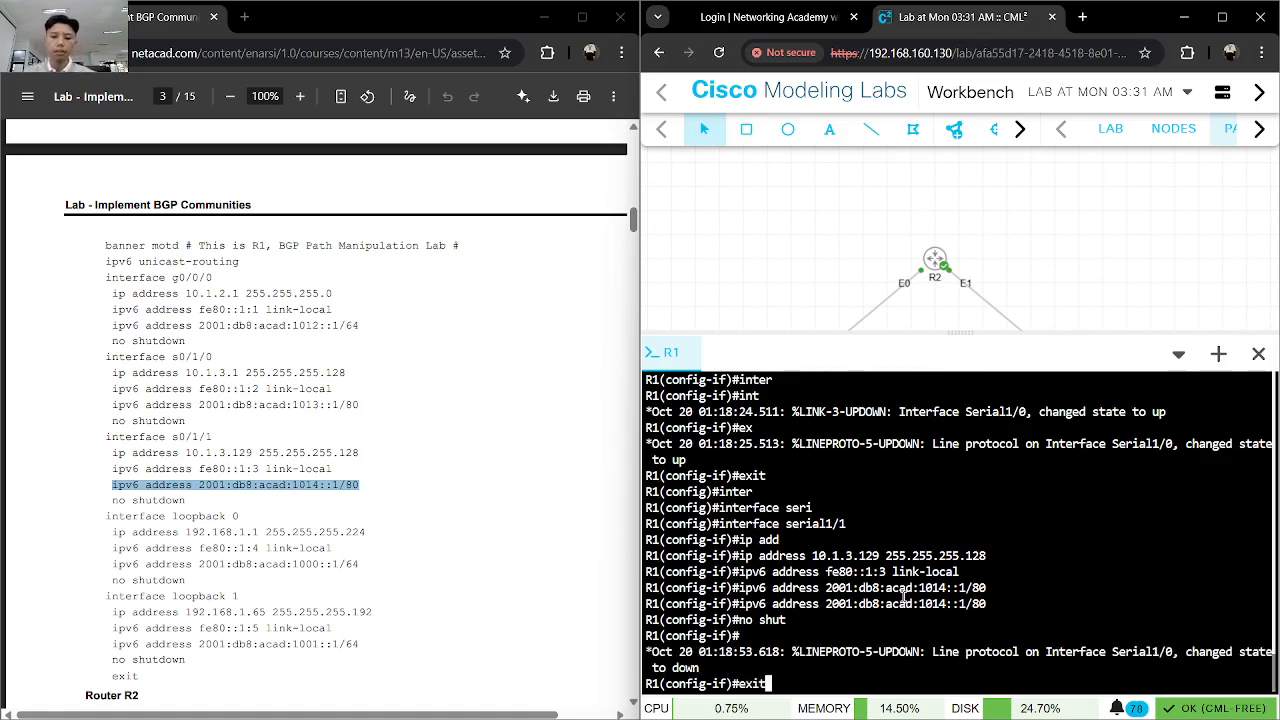
{"action": "type", "text": "xit"}
{"action": "key", "text": "Return"}
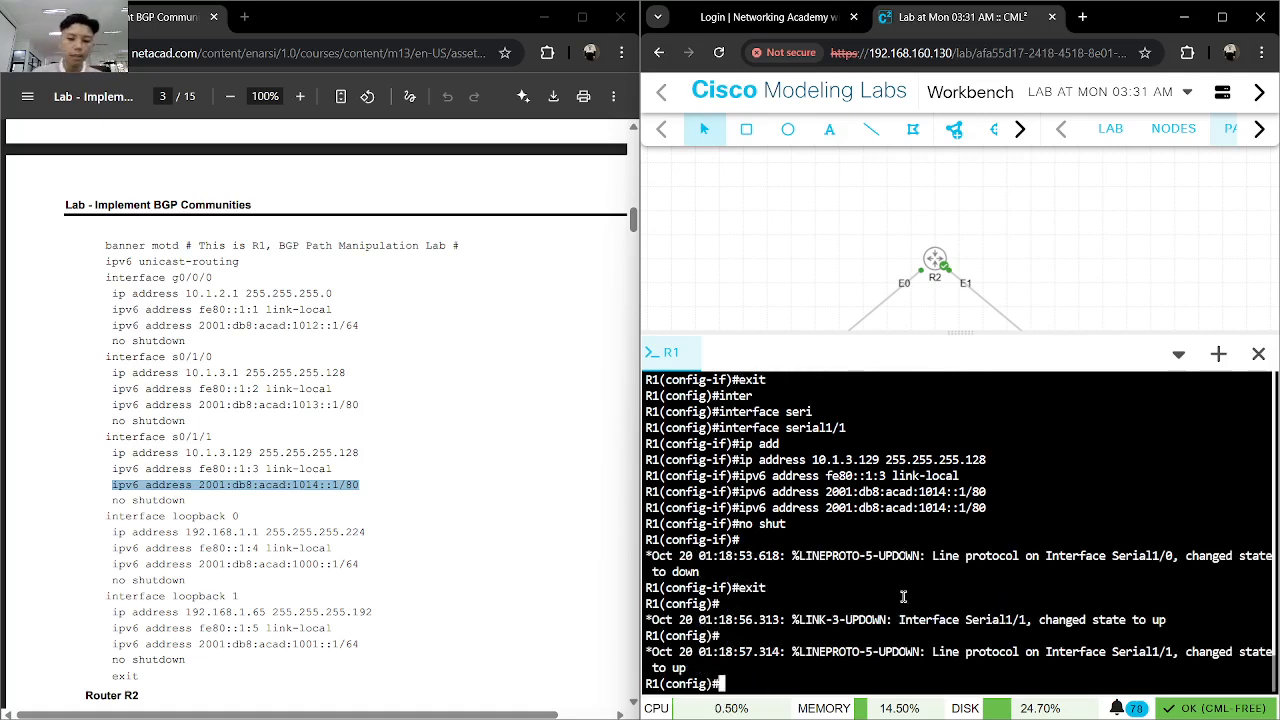
- Create the loopback 0 interface on R1 and enter its configuration mode
{"action": "type", "text": "inter"}
{"action": "key", "text": "Tab"}
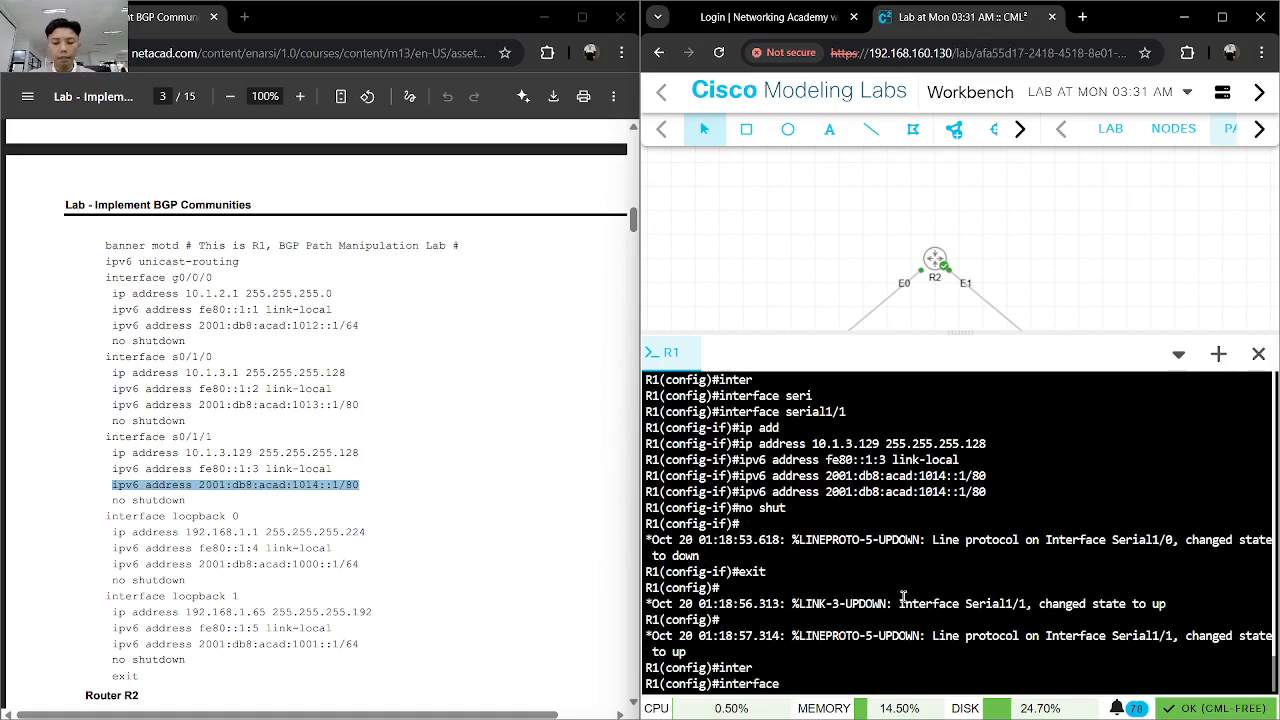
{"action": "type", "text": "loo"}
{"action": "key", "text": "Tab"}
{"action": "type", "text": "0"}
{"action": "key", "text": "Return"}
- Assign the IPv4 address 192.168.1.1 with mask 255.255.255.224 to R1's loopback 0
{"action": "type", "text": "ip add"}
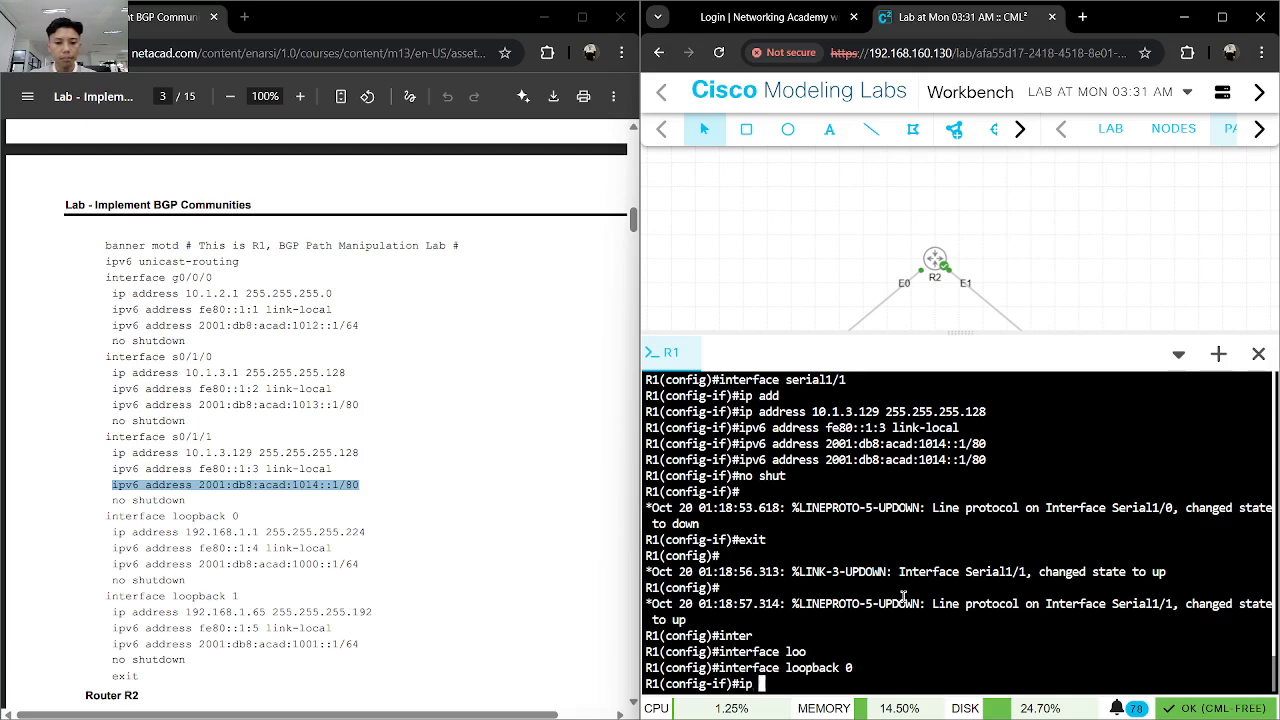
{"action": "key", "text": "Tab"}
{"action": "type", "text": "192.16."}
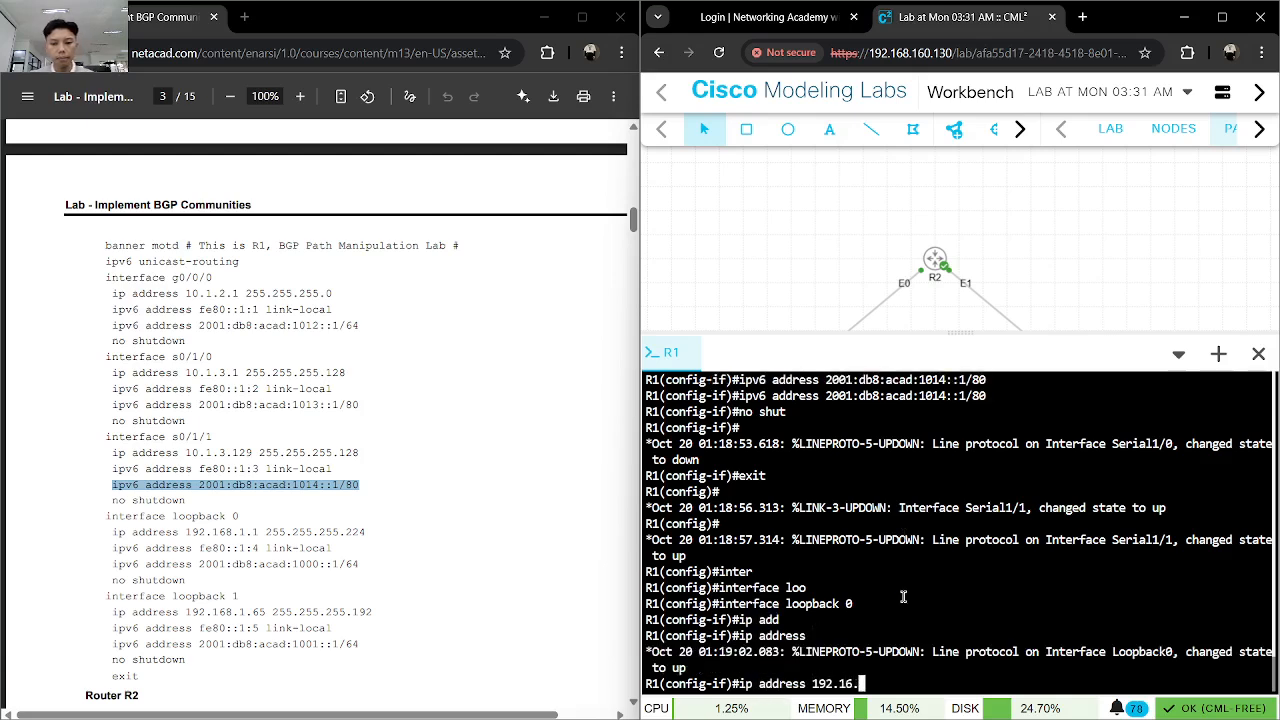
{"action": "key", "text": "BackSpace"}
{"action": "type", "text": "8.1.1"}
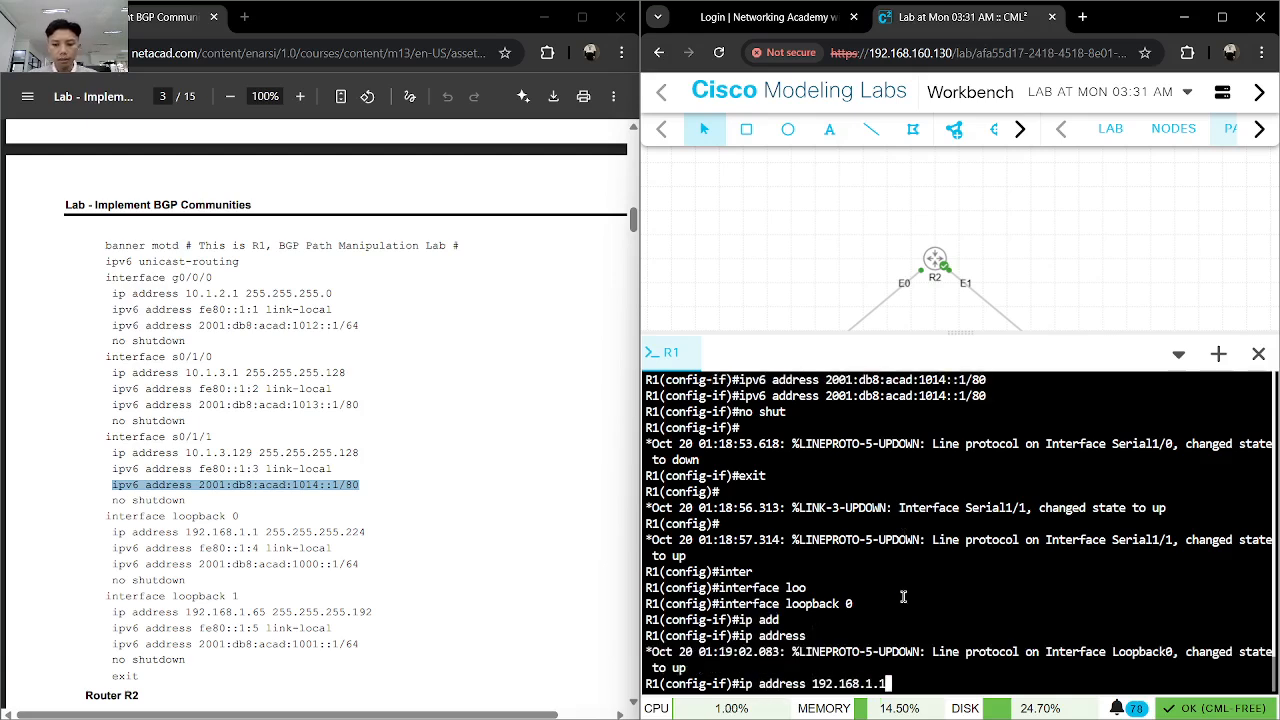
{"action": "type", "text": " 255.255.255.224"}
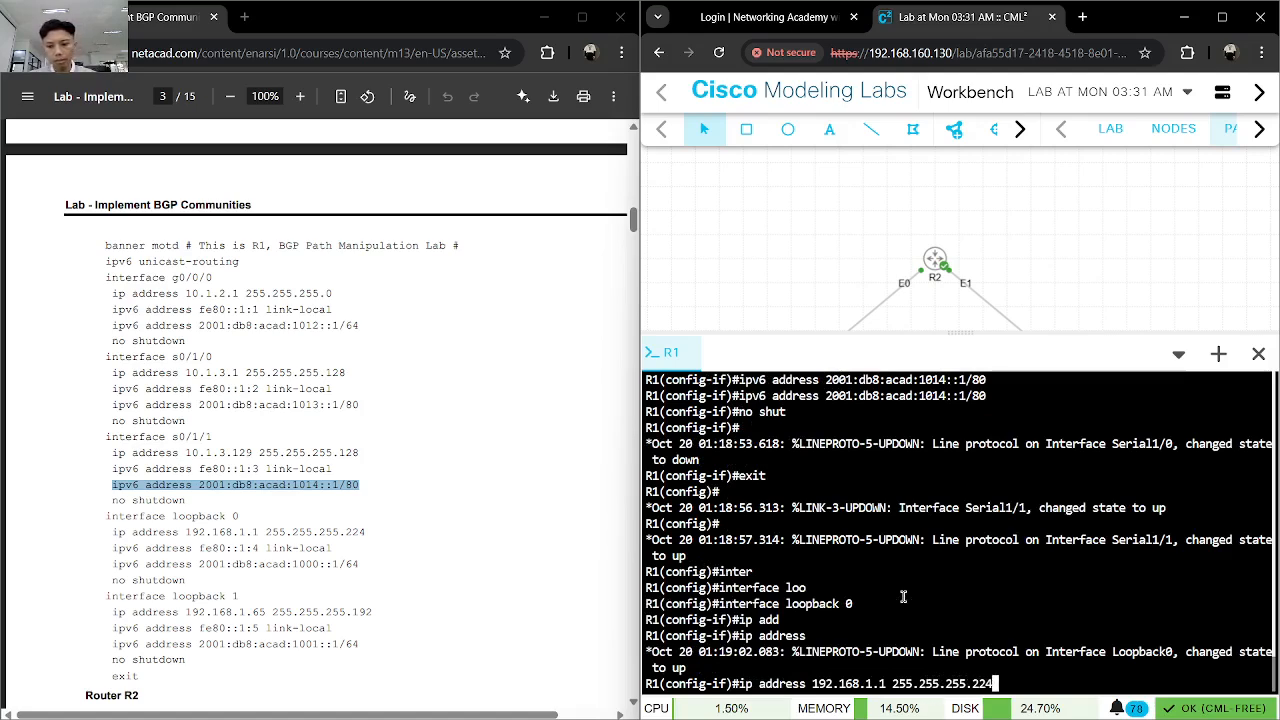
{"action": "key", "text": "Return"}
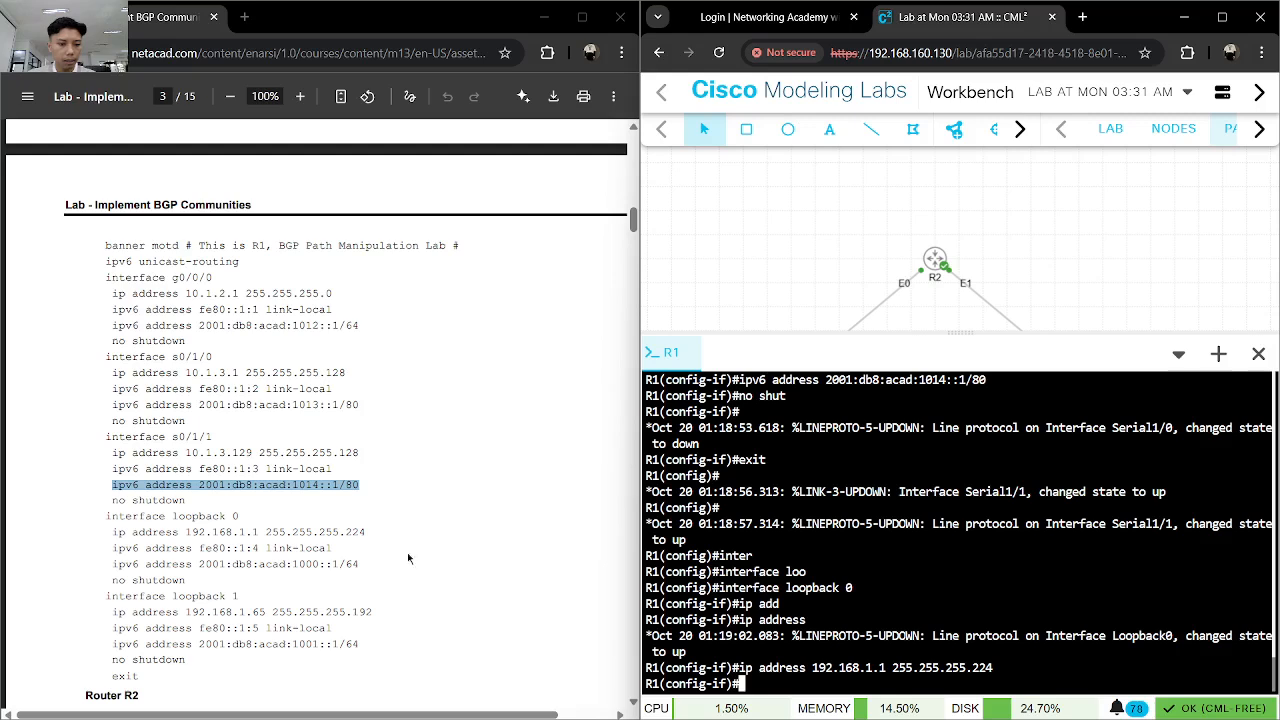
- Copy the IPv6 commands for link-local fe80::1:4 and address 2001:db8:acad:1000::1/64 from the lab guide and run them on R1's loopback 0
{"action": "left_click_drag", "start_coordinate": [334, 545], "coordinate": [87, 548]}
{"action": "key", "text": "ctrl+c"}
{"action": "left_click", "coordinate": [1184, 576]}
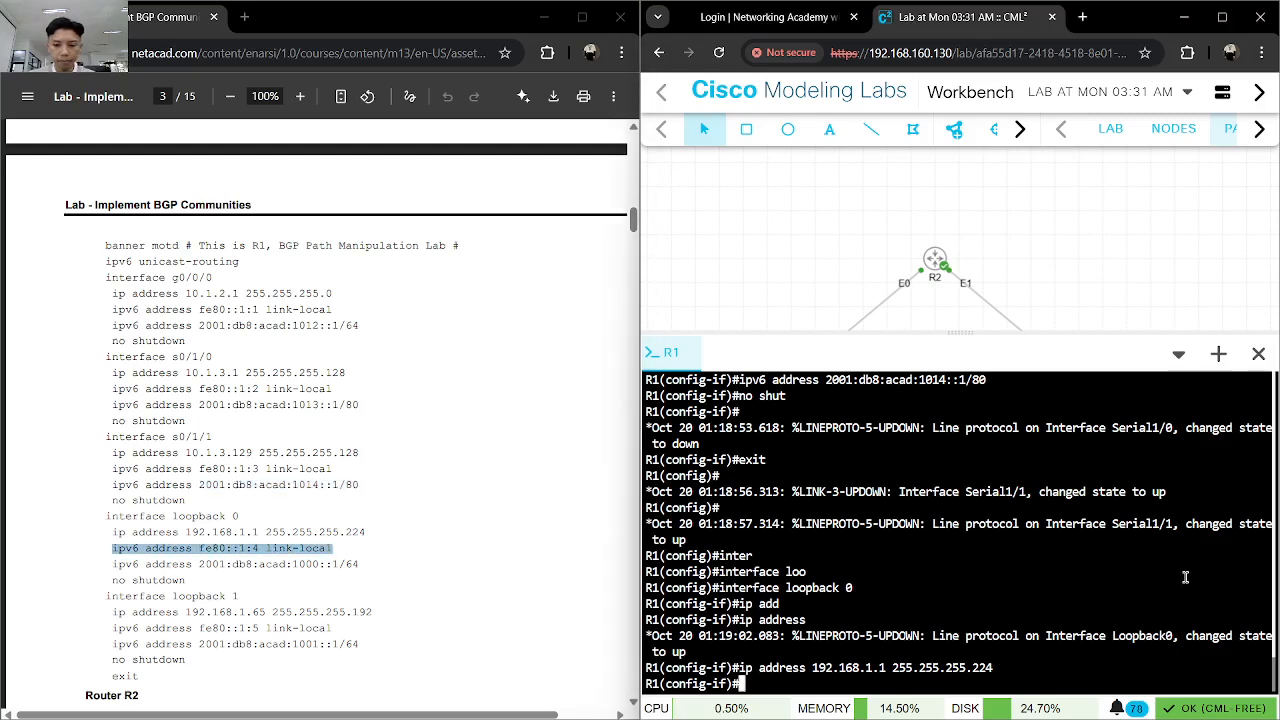
{"action": "key", "text": "ctrl+v"}
{"action": "key", "text": "Return"}
{"action": "left_click_drag", "start_coordinate": [108, 563], "coordinate": [360, 566]}
{"action": "left_click", "coordinate": [868, 600]}
{"action": "type", "text": "ipv6 address 2001:db8:acad:1000::1/64"}
{"action": "key", "text": "Return"}
- Enable R1's loopback 0 with "no shut" and exit to global configuration mode
{"action": "type", "text": "no shut"}
{"action": "key", "text": "Return"}
{"action": "type", "text": "inter"}
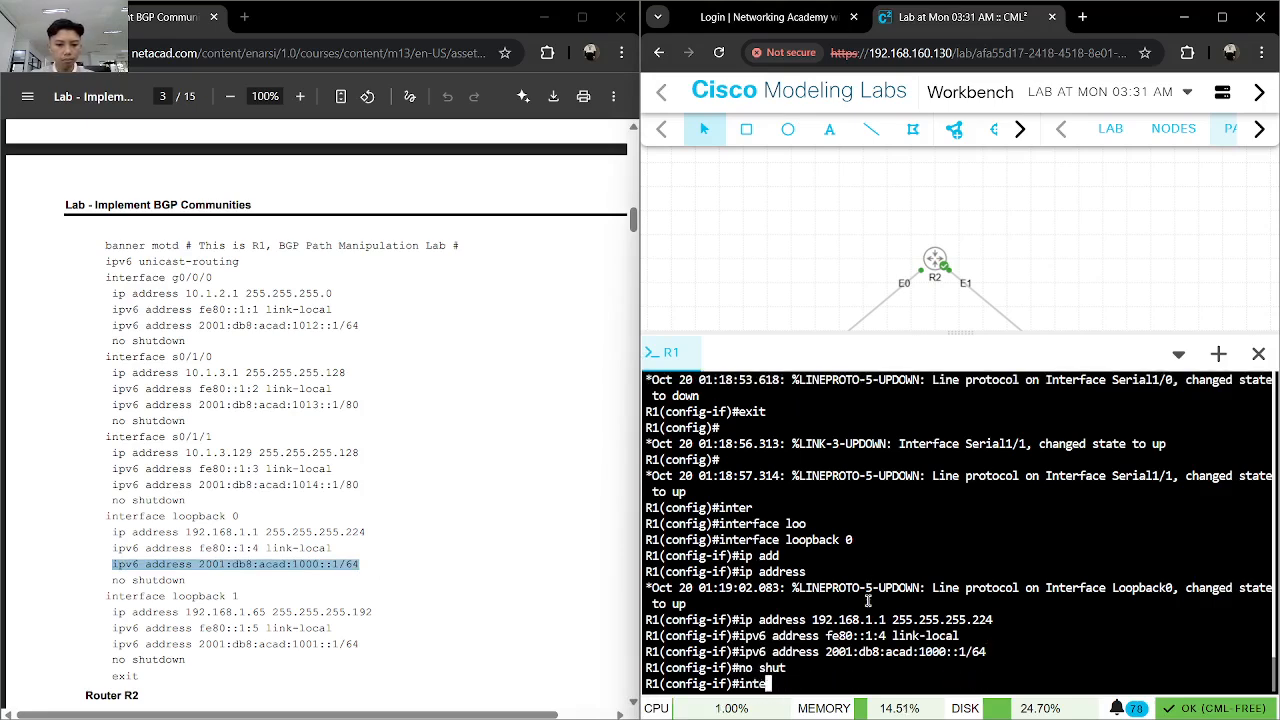
{"action": "key", "text": "Tab"}
{"action": "key", "text": "BackSpace"}
{"action": "key", "text": "BackSpace"}
{"action": "key", "text": "BackSpace"}
{"action": "key", "text": "BackSpace"}
{"action": "key", "text": "BackSpace"}
{"action": "type", "text": "exit"}
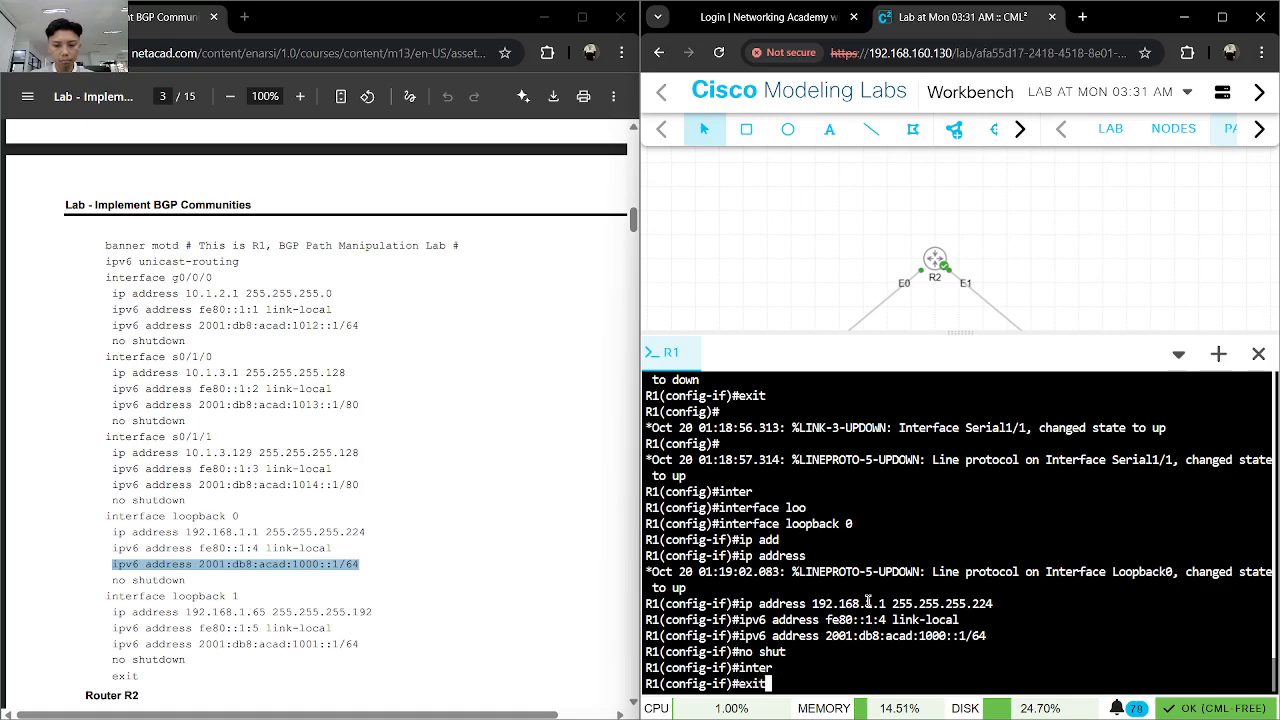
{"action": "key", "text": "Return"}
- Create the loopback 1 interface on R1 and enter its configuration mode
{"action": "type", "text": "inter"}
{"action": "key", "text": "Tab"}
{"action": "type", "text": "f"}
{"action": "key", "text": "Tab"}
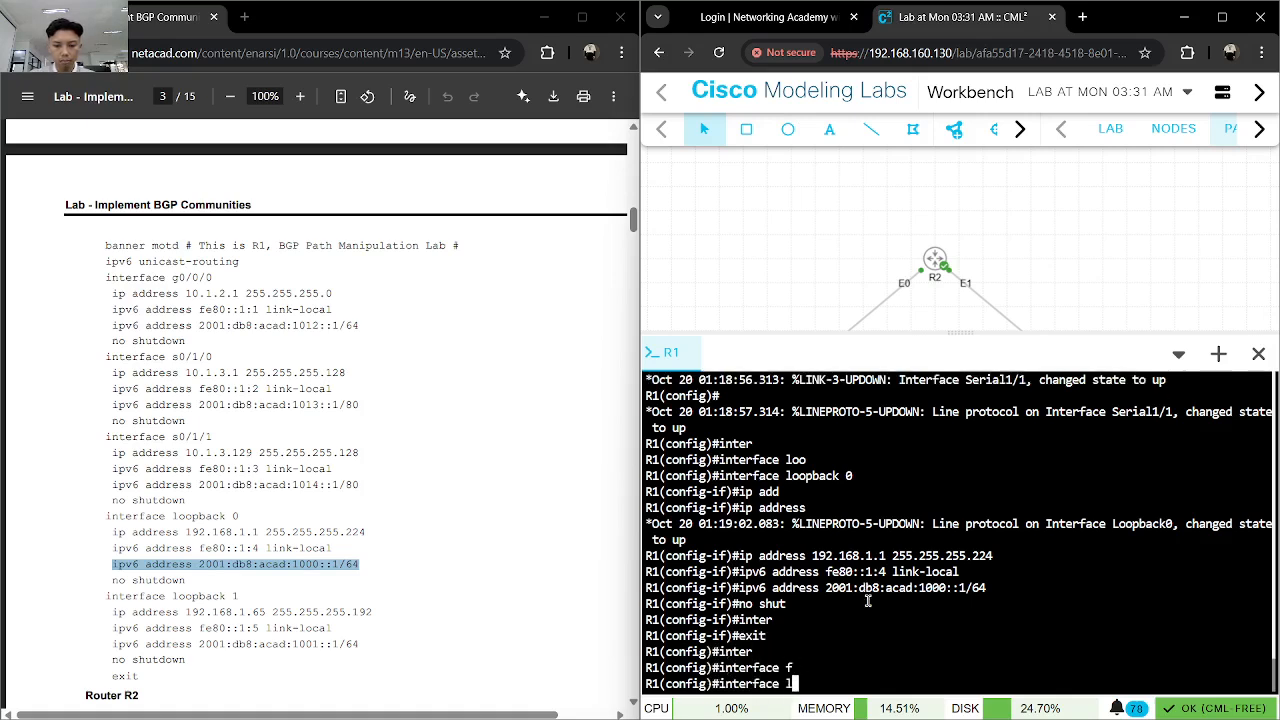
{"action": "key", "text": "BackSpace"}
{"action": "type", "text": "loo"}
{"action": "key", "text": "Tab"}
{"action": "type", "text": "1"}
{"action": "key", "text": "Return"}
- Assign the IPv4 address 192.168.1.65 with mask 255.255.255.192 to R1's loopback 1
{"action": "type", "text": "ip add"}
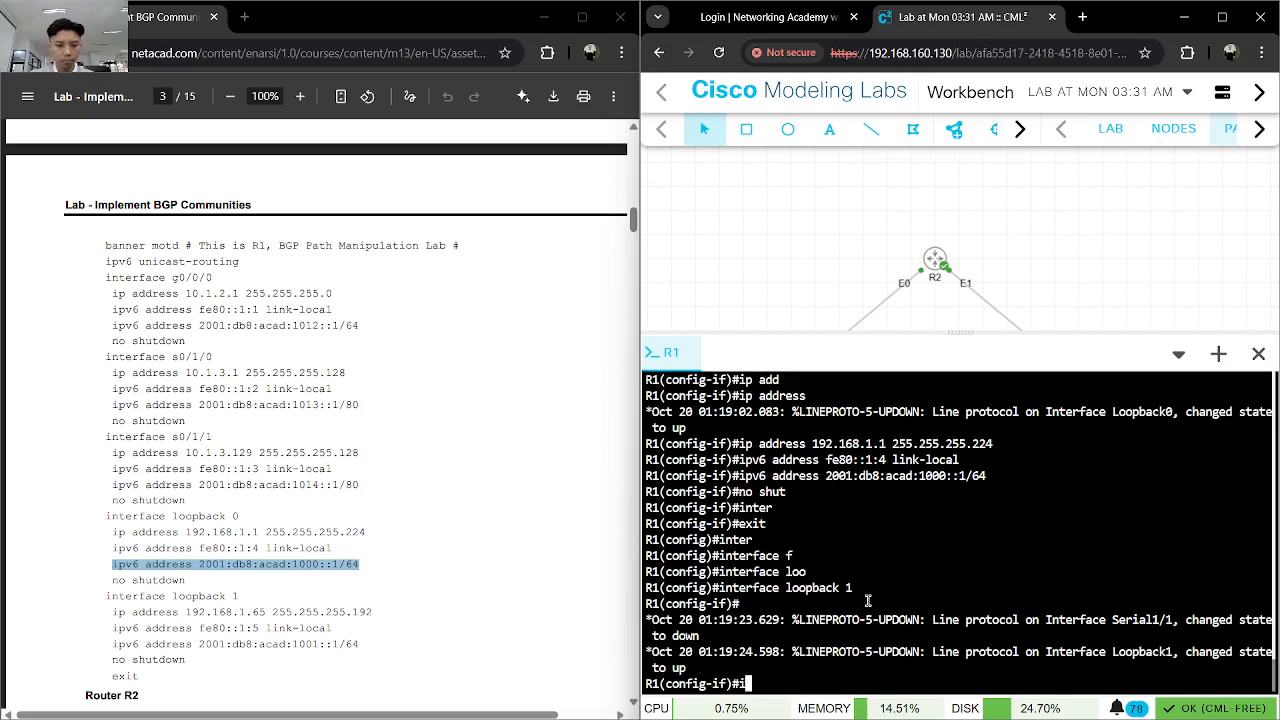
{"action": "key", "text": "Tab"}
{"action": "type", "text": "192.168."}
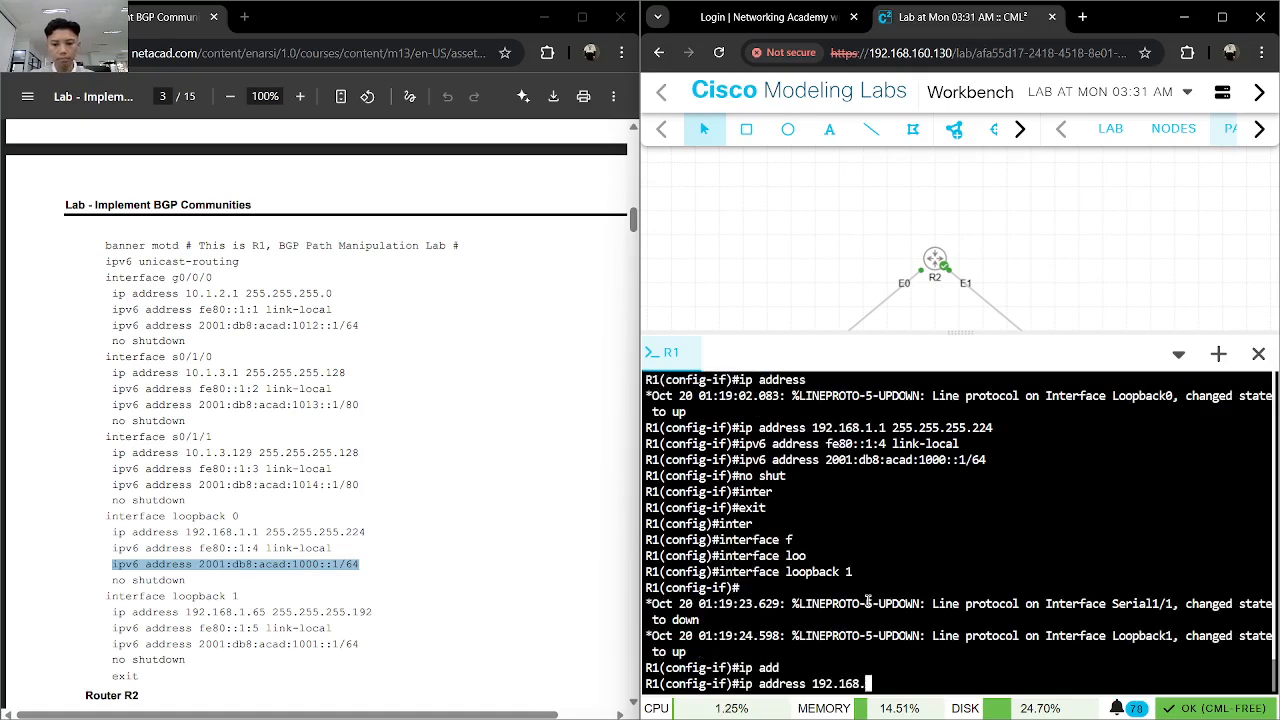
{"action": "type", "text": "1.65 255.255"}
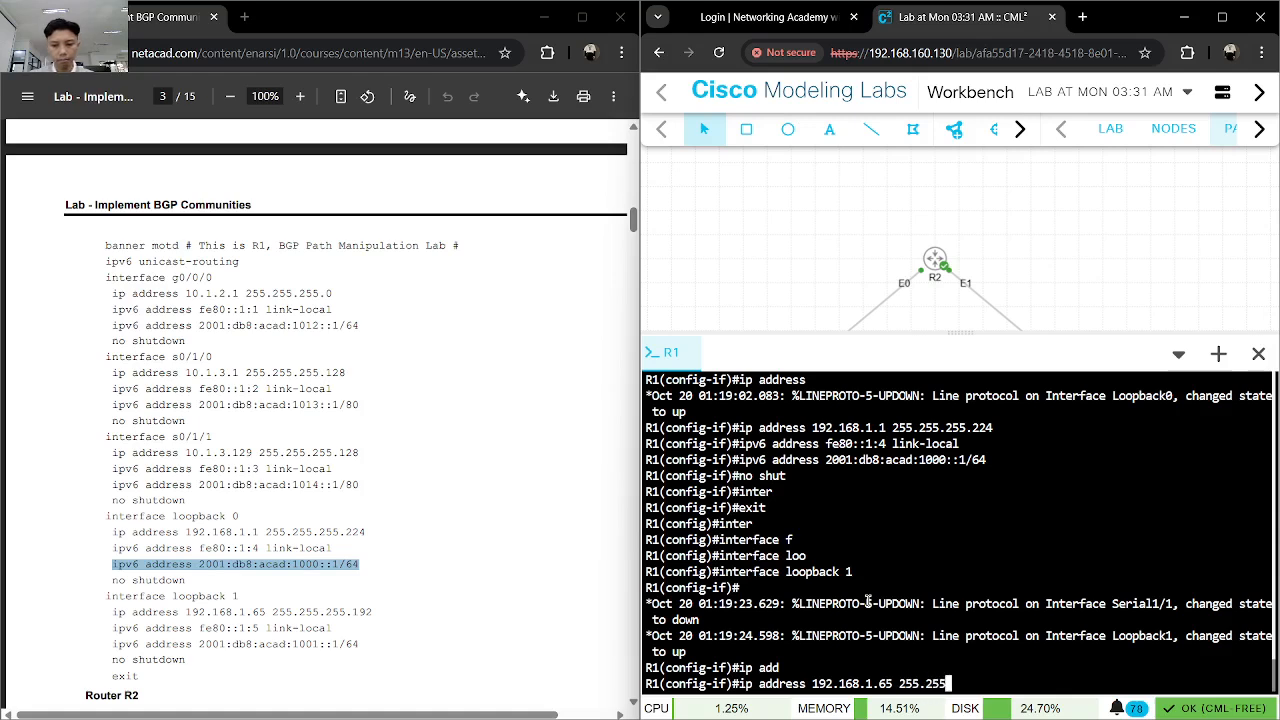
{"action": "type", "text": ".255.192"}
{"action": "key", "text": "Return"}
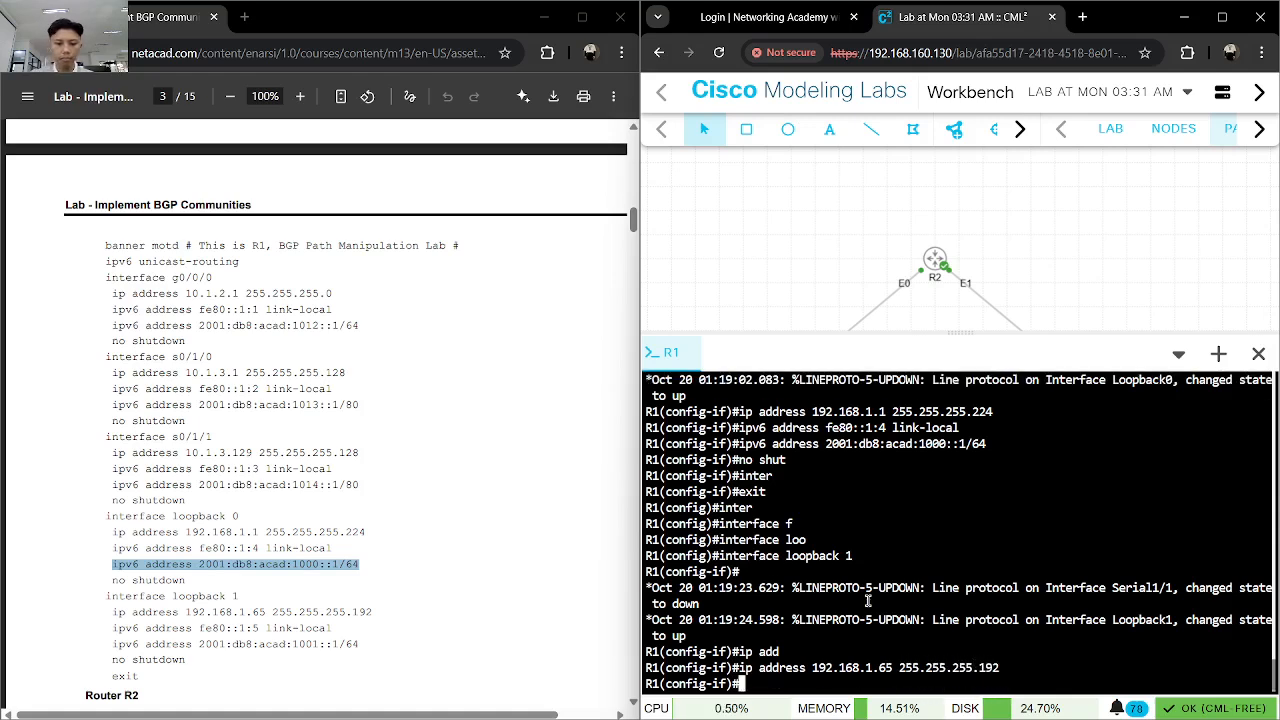
- Copy the command "ipv6 address fe80::1:5 link-local" from the lab guide and run it on R1's loopback 1
{"action": "left_click_drag", "start_coordinate": [333, 629], "coordinate": [128, 628]}
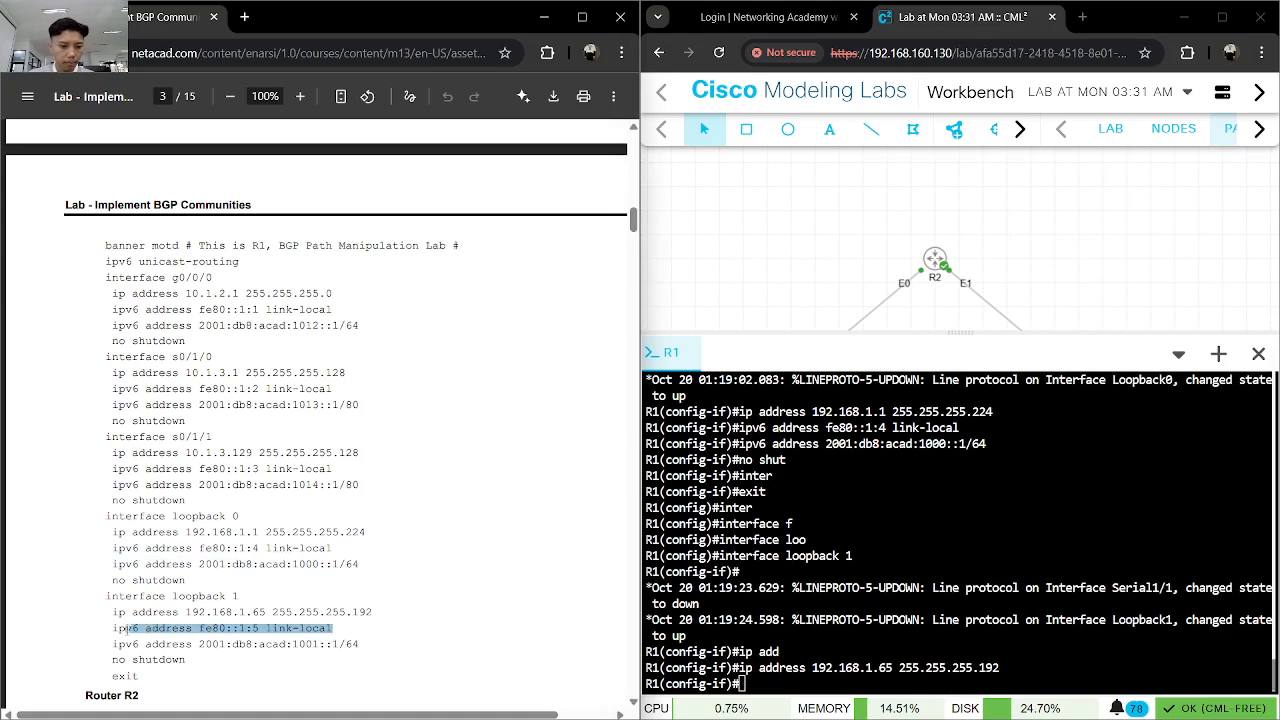
{"action": "left_click", "coordinate": [980, 616]}
{"action": "type", "text": "ipv6 address fe80::1:5 link-local"}
{"action": "key", "text": "Return"}
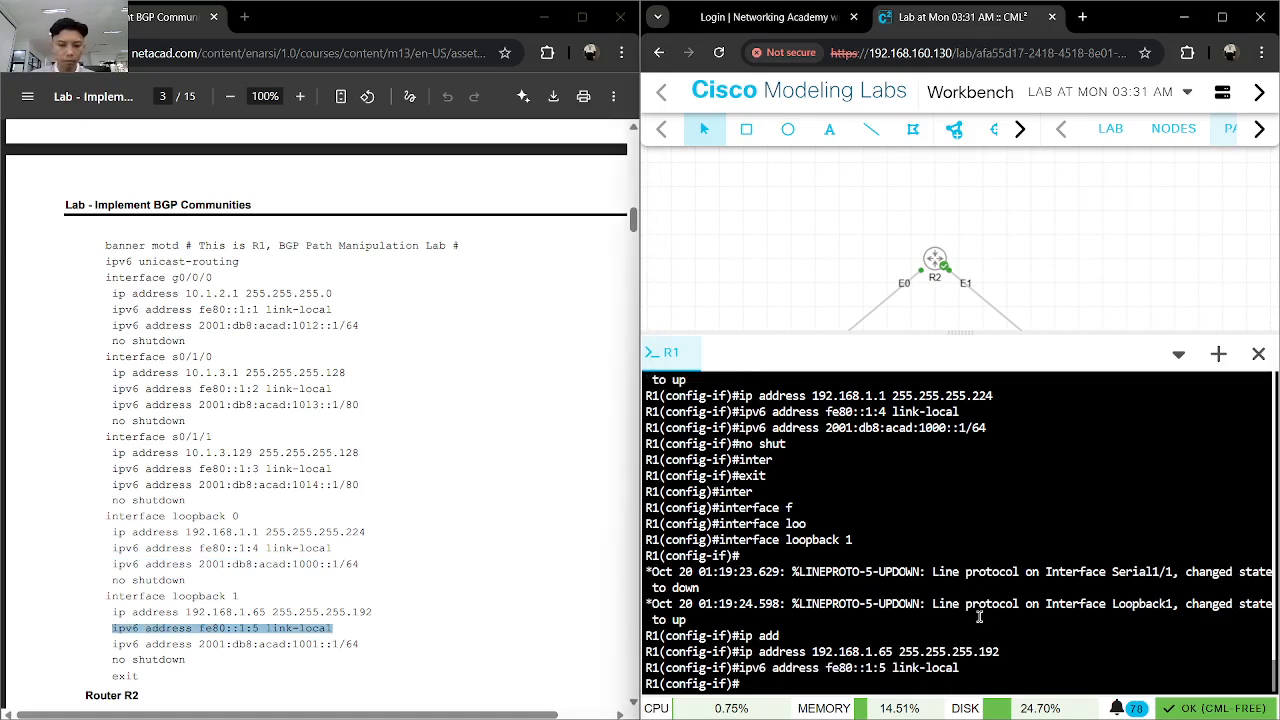
{"action": "key", "text": "Up"}
{"action": "key", "text": "Return"}
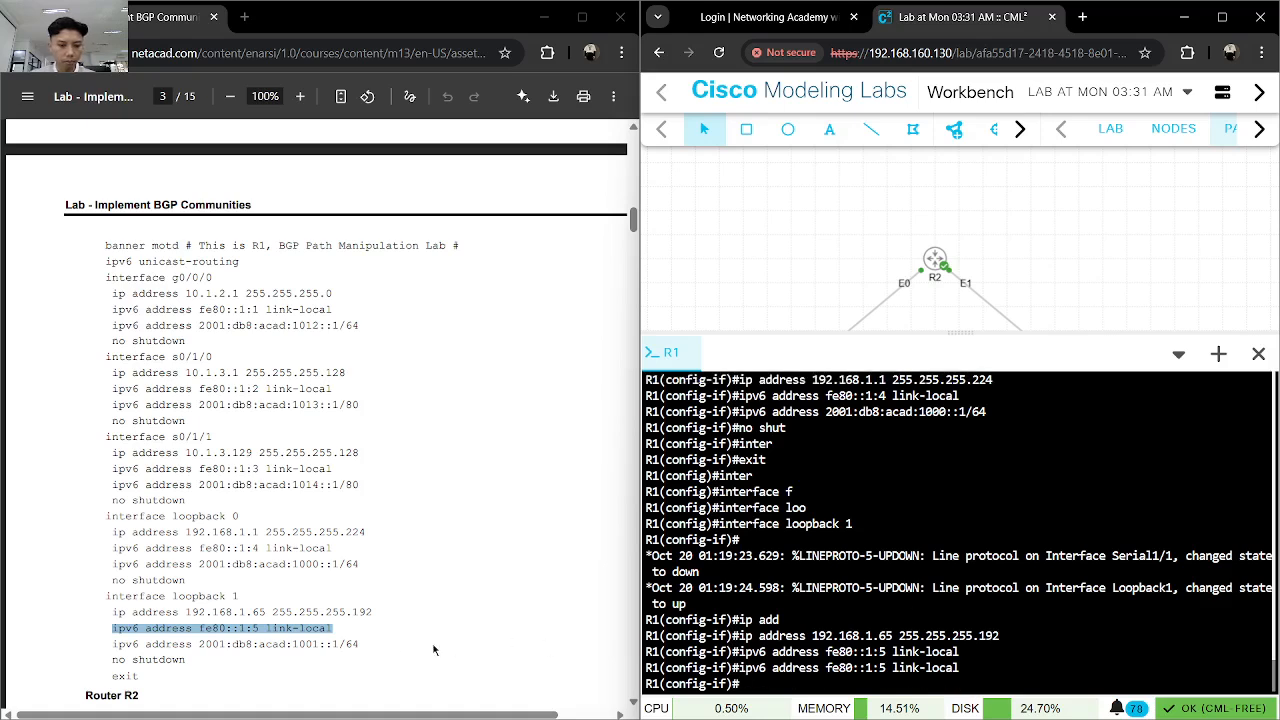
- Copy the command "ipv6 address 2001:db8:acad:1001::1/64" from the lab guide and run it on R1's loopback 1
{"action": "left_click", "coordinate": [362, 644]}
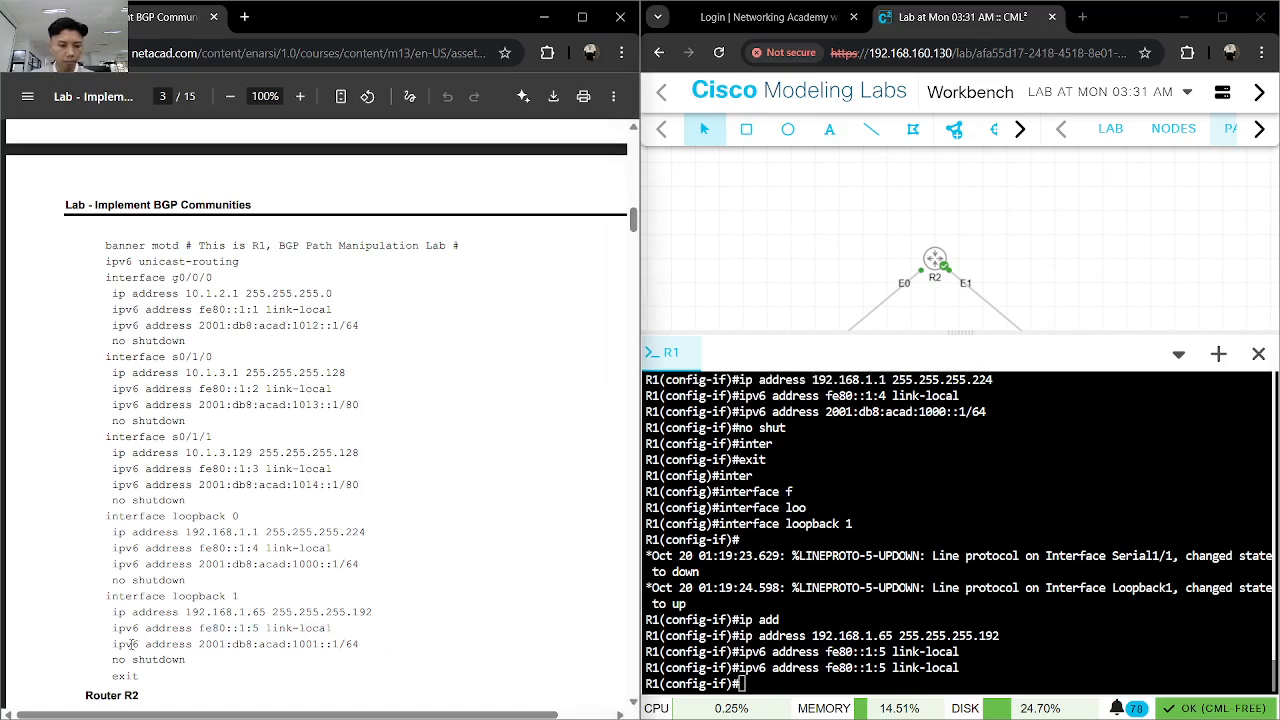
{"action": "left_click_drag", "start_coordinate": [113, 644], "coordinate": [400, 650]}
{"action": "key", "text": "ctrl+c"}
{"action": "left_click", "coordinate": [866, 630]}
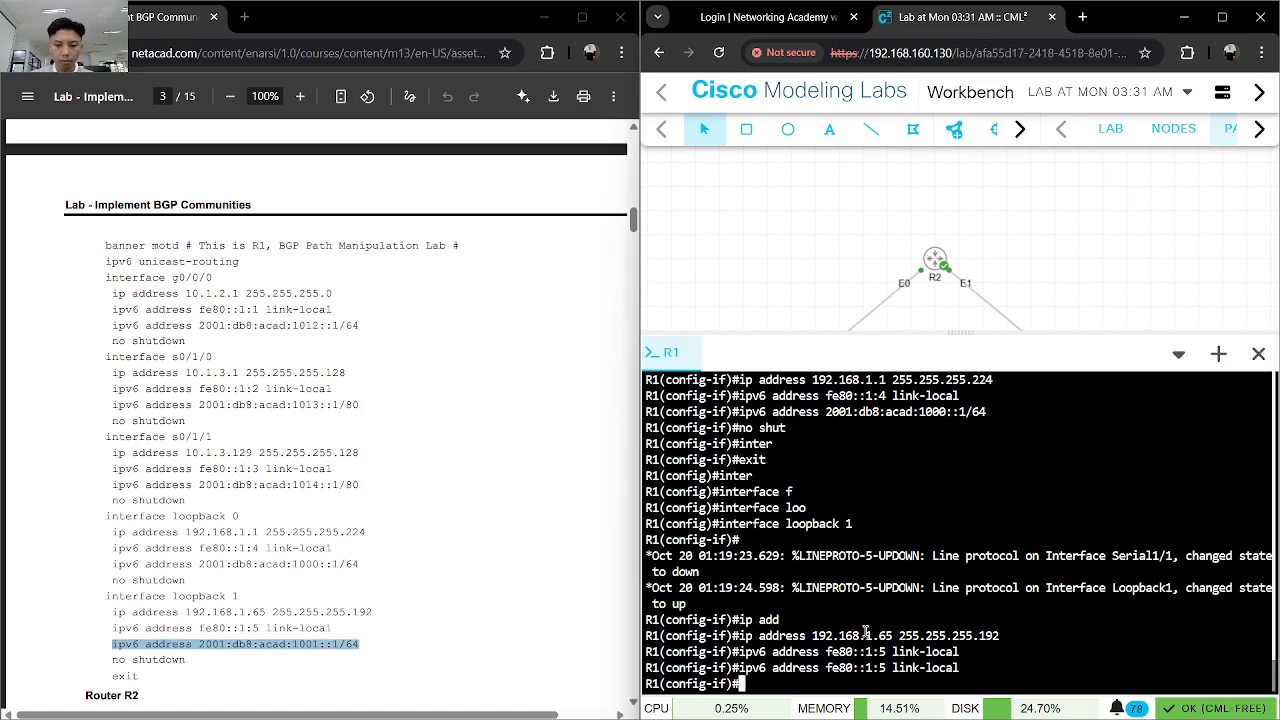
{"action": "key", "text": "ctrl+v"}
{"action": "key", "text": "Return"}
{"action": "key", "text": "Up"}
{"action": "key", "text": "Return"}
- Enable R1's loopback 1 with "no shut" and exit to global configuration mode
{"action": "type", "text": "exit"}
{"action": "key", "text": "BackSpace"}
{"action": "key", "text": "BackSpace"}
{"action": "key", "text": "BackSpace"}
{"action": "key", "text": "BackSpace"}
{"action": "type", "text": "no s"}
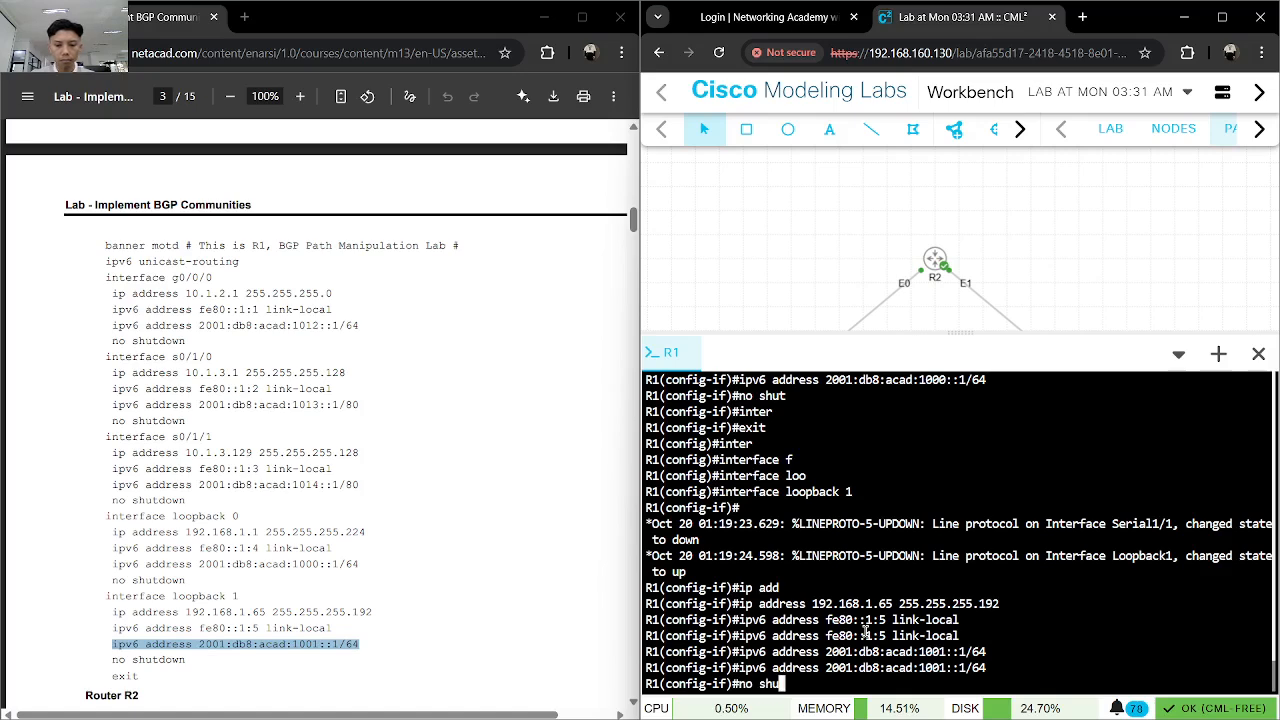
{"action": "type", "text": "hut"}
{"action": "key", "text": "Return"}
{"action": "type", "text": "exit"}
{"action": "key", "text": "Return"}
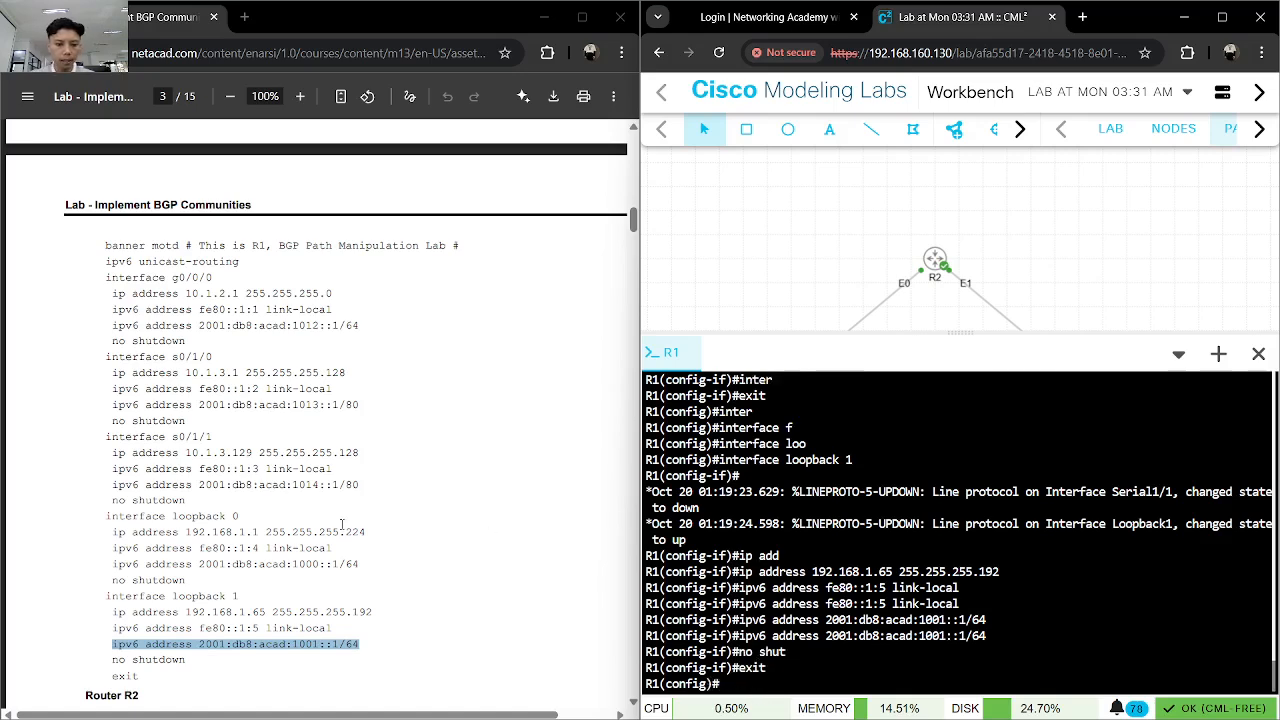
- Bring up the Router R2 commands in the lab guide and open a console session on node R2
{"action": "scroll", "coordinate": [341, 524], "scroll_direction": "down", "scroll_amount": 7}
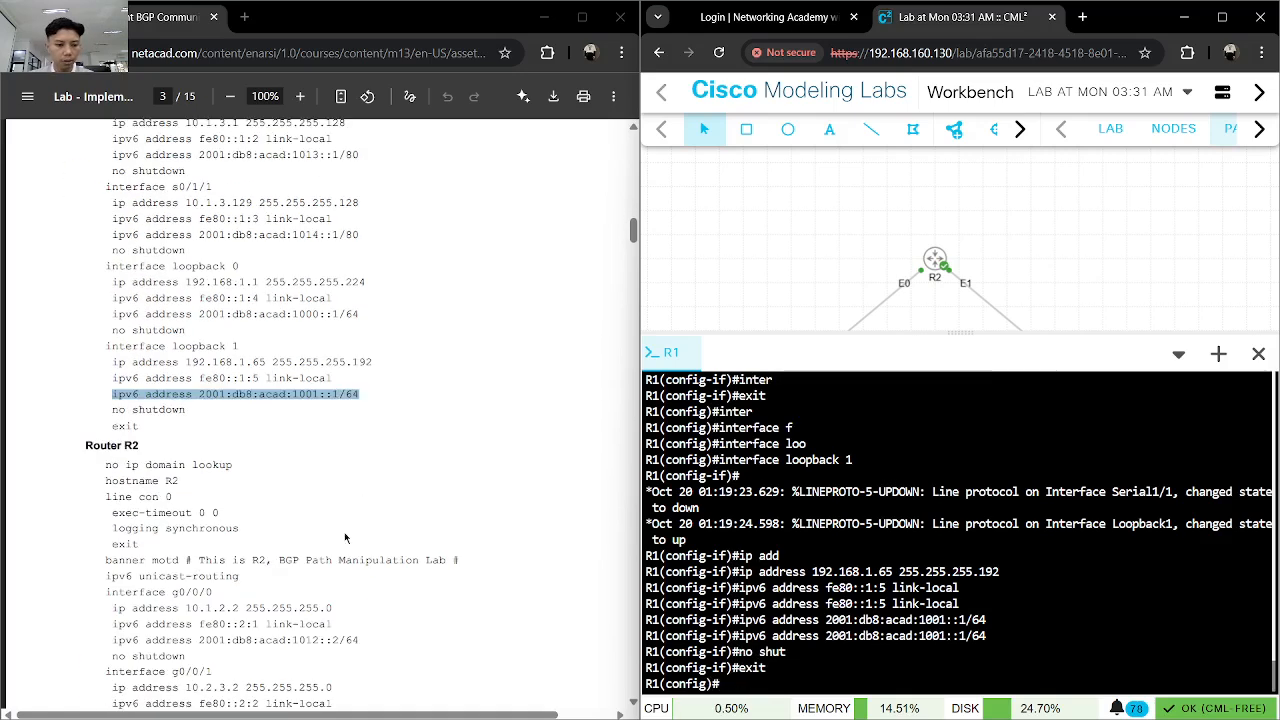
{"action": "right_click", "coordinate": [937, 259]}
{"action": "left_click", "coordinate": [982, 446]}
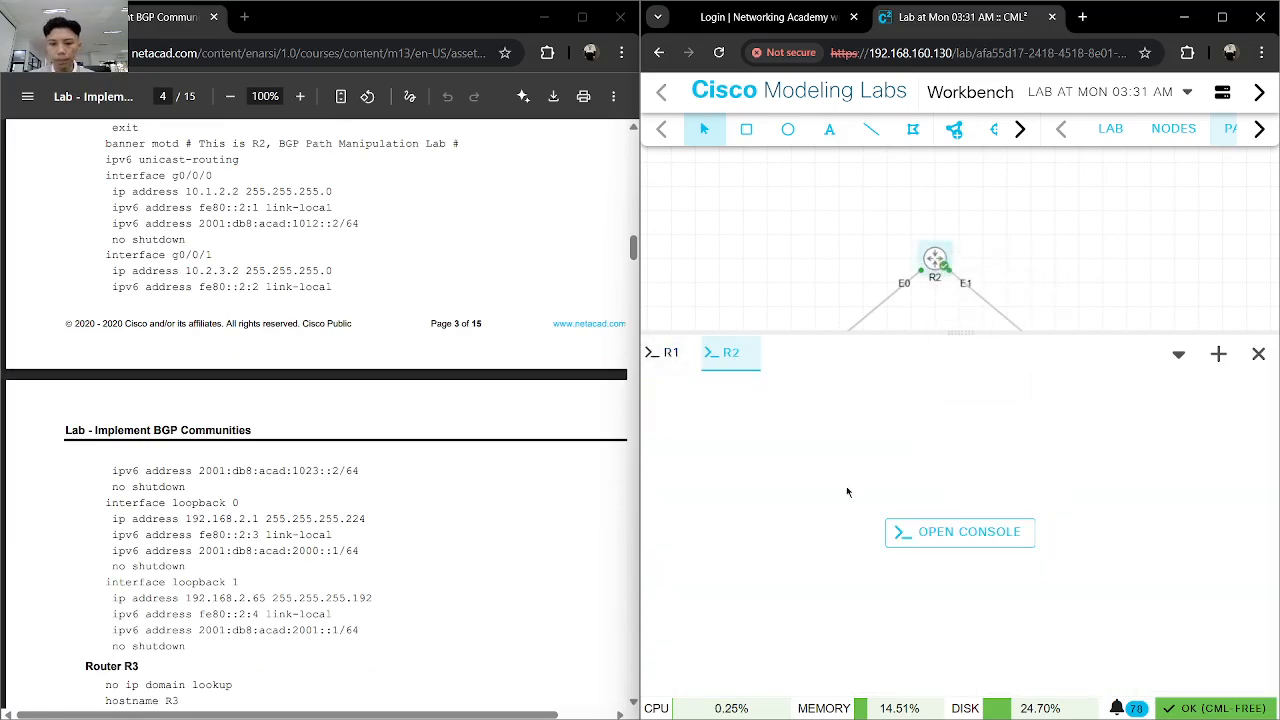
{"action": "left_click", "coordinate": [914, 531]}
{"action": "key", "text": "Return"}
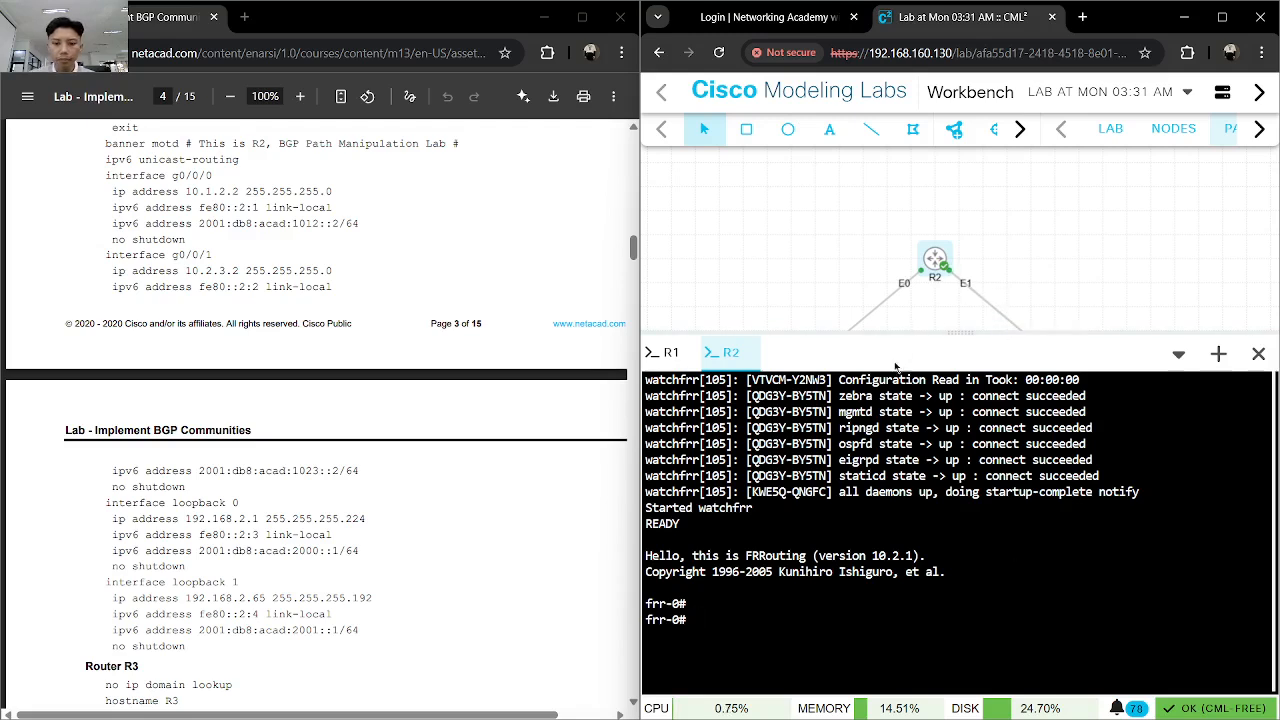
- Stop node R2 and shrink the console pane to give the topology canvas more room
{"action": "scroll", "coordinate": [896, 317], "scroll_direction": "down", "scroll_amount": 3}
{"action": "scroll", "coordinate": [900, 315], "scroll_direction": "up", "scroll_amount": 3}
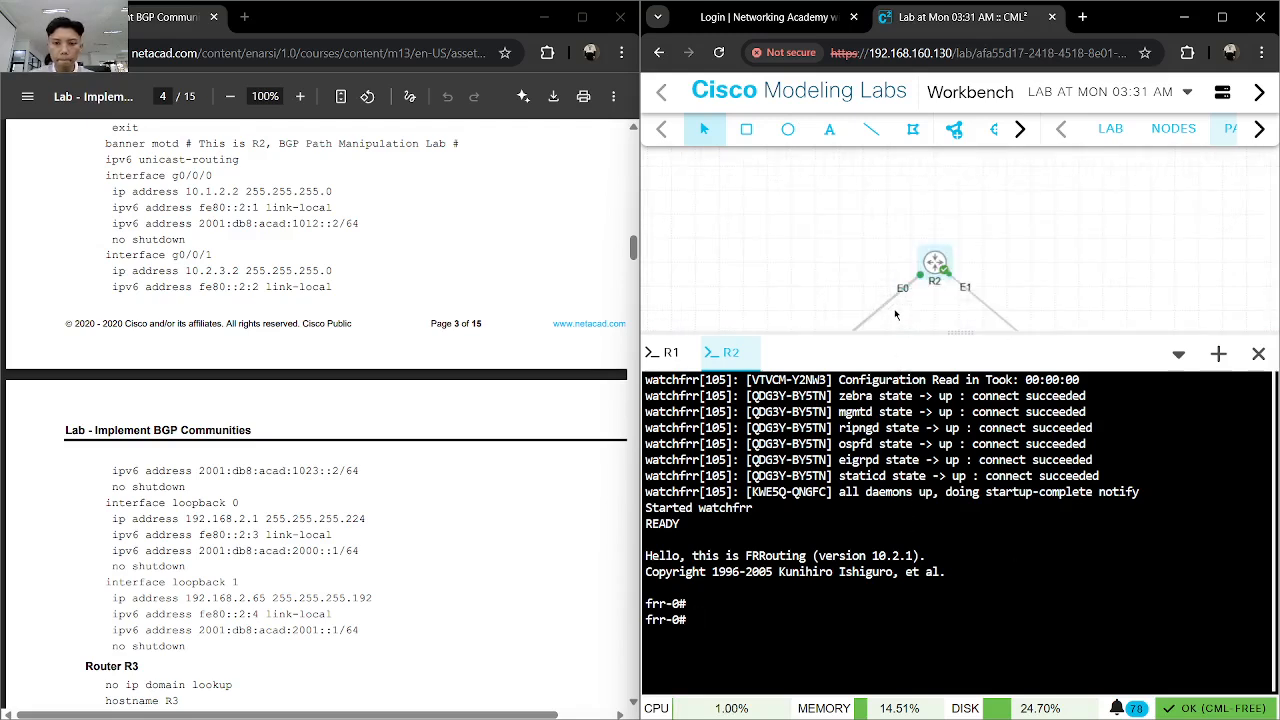
{"action": "scroll", "coordinate": [932, 304], "scroll_direction": "down", "scroll_amount": 1}
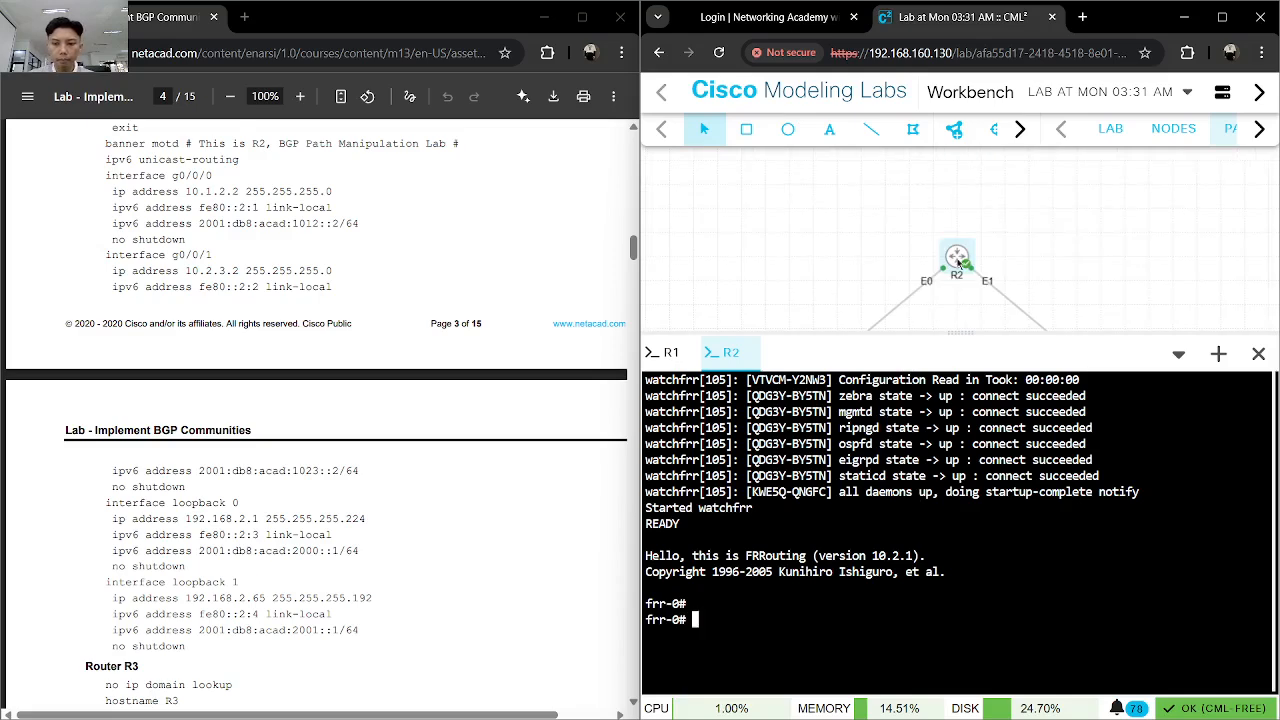
{"action": "scroll", "coordinate": [958, 258], "scroll_direction": "up", "scroll_amount": 2}
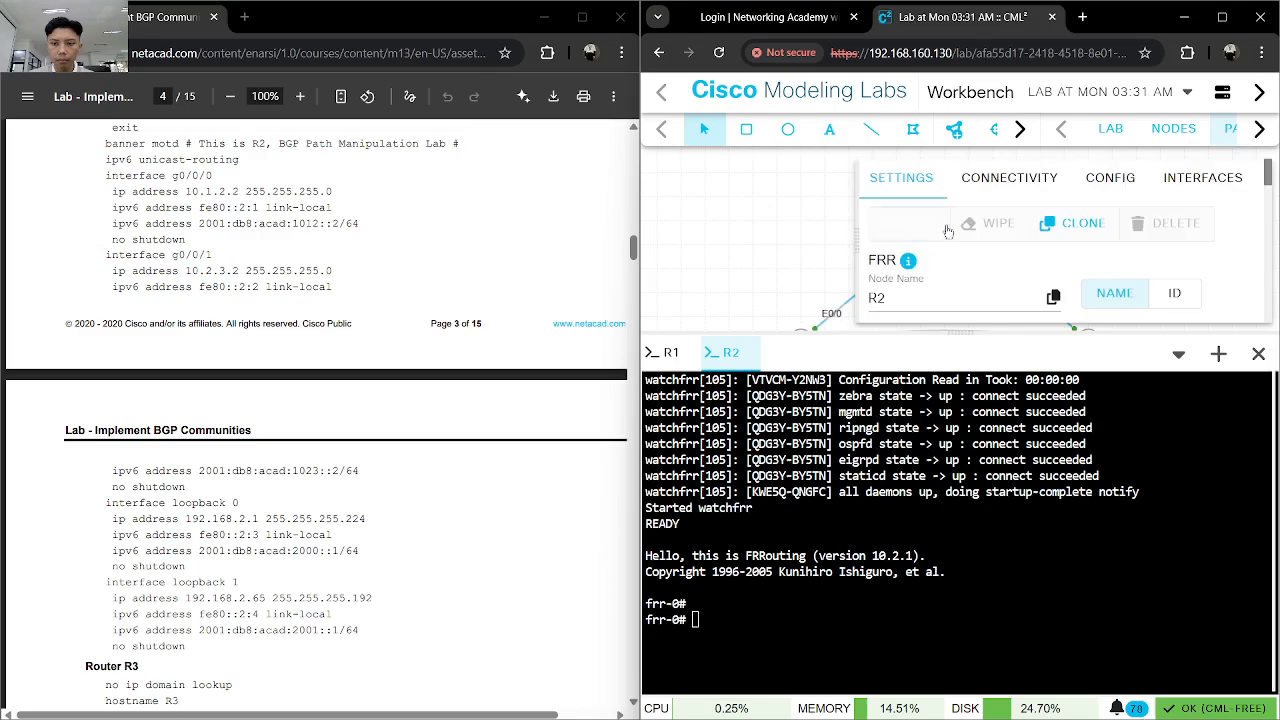
{"action": "left_click", "coordinate": [948, 230]}
{"action": "left_click", "coordinate": [948, 230]}
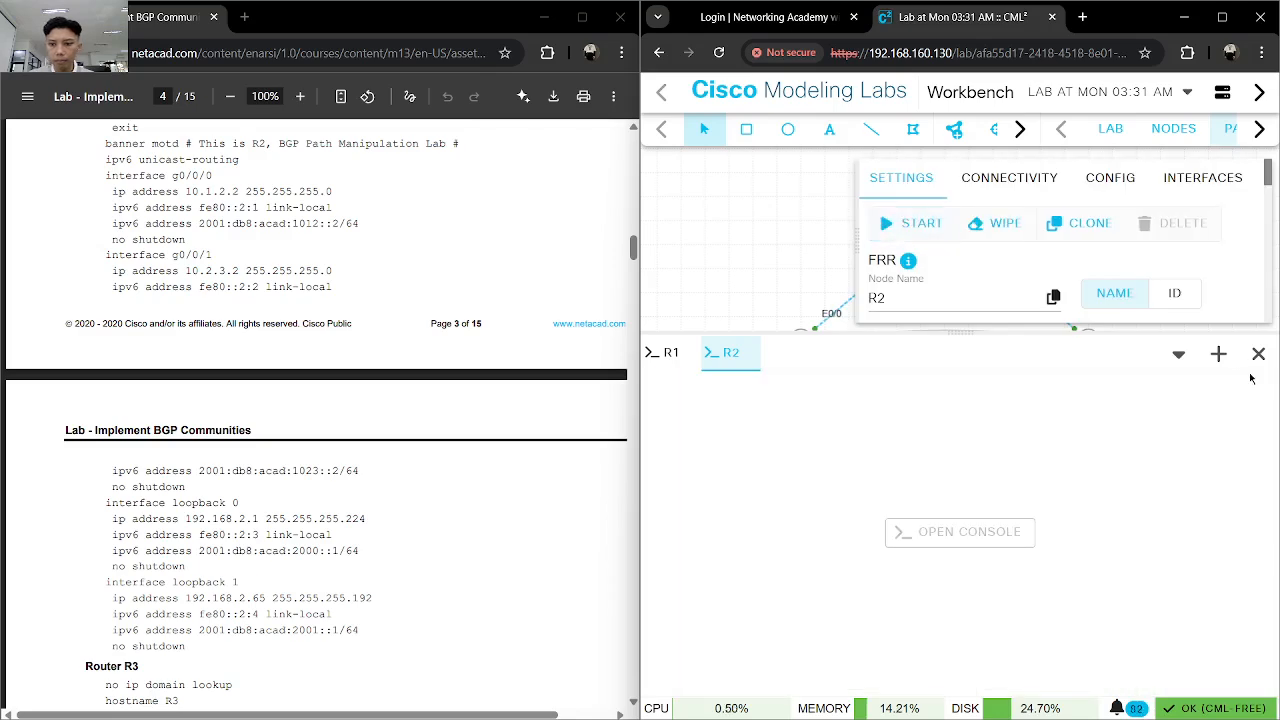
{"action": "left_click_drag", "start_coordinate": [1000, 330], "coordinate": [1004, 588]}
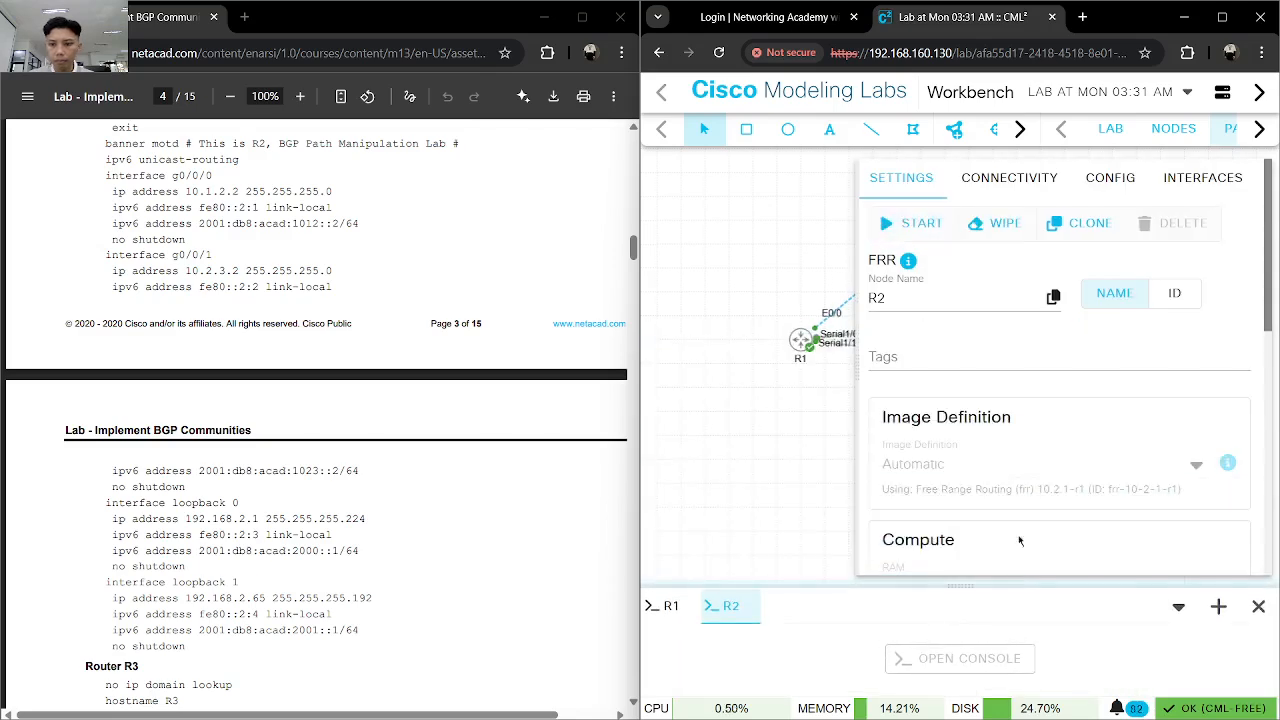
- Examine node R2's settings, configuration and connectivity, and compare its image definition with R1's
{"action": "scroll", "coordinate": [1008, 448], "scroll_direction": "down", "scroll_amount": 3}
{"action": "scroll", "coordinate": [1008, 440], "scroll_direction": "up", "scroll_amount": 3}
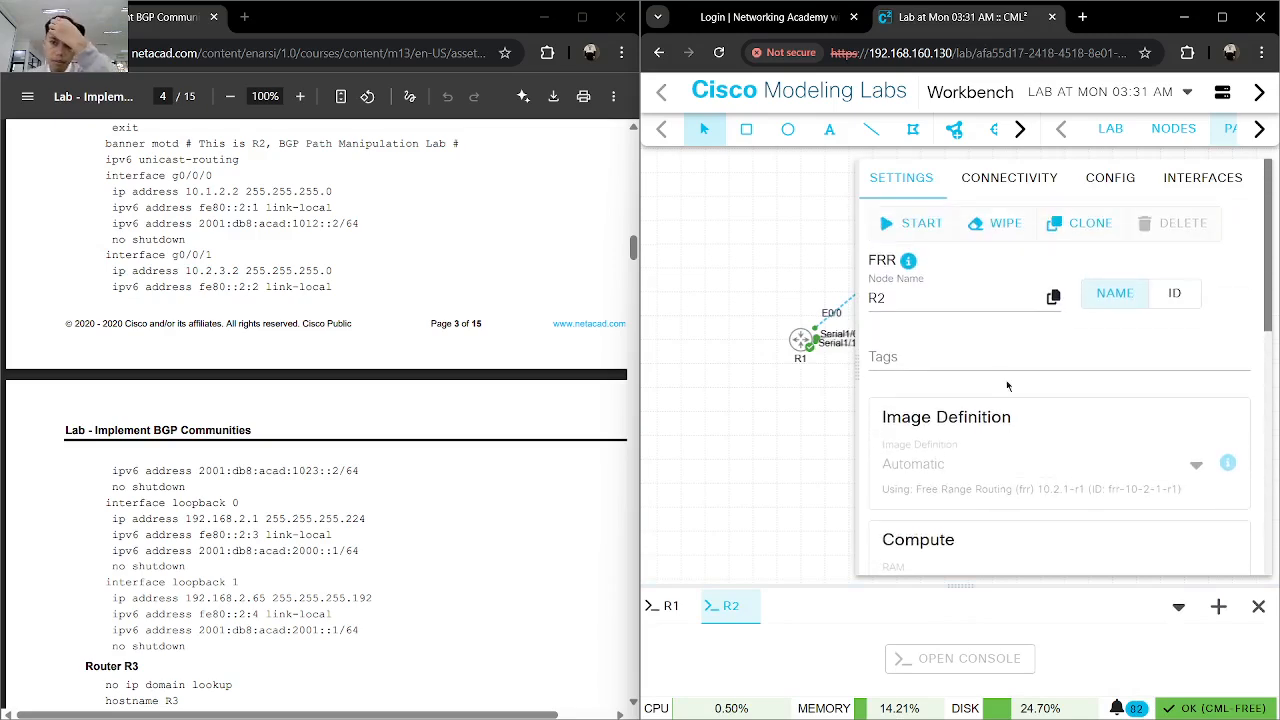
{"action": "left_click", "coordinate": [1108, 180]}
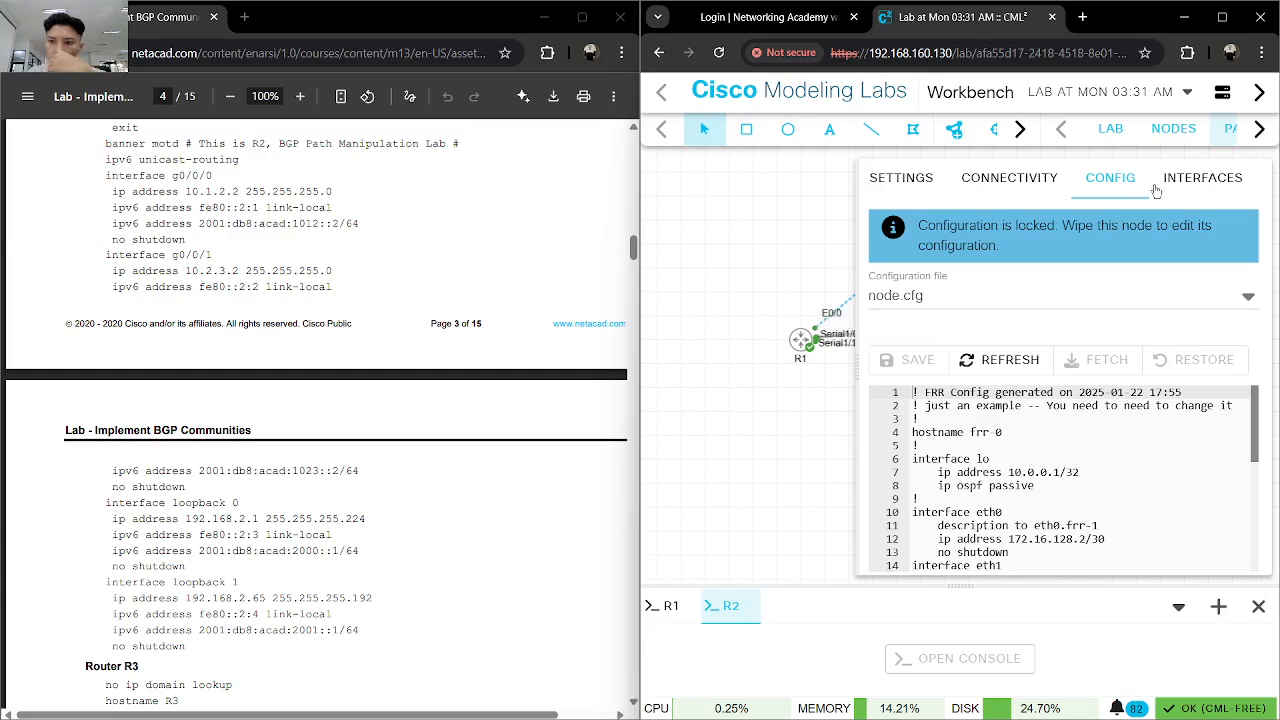
{"action": "left_click", "coordinate": [1008, 180]}
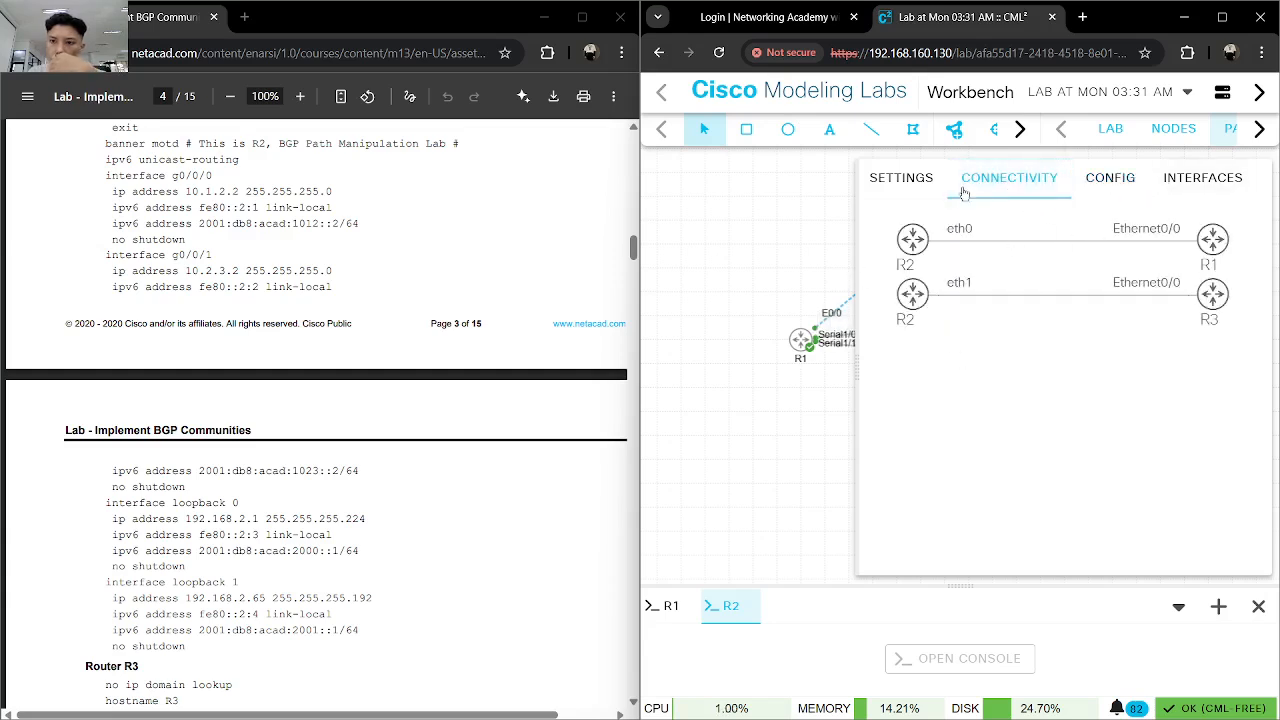
{"action": "left_click", "coordinate": [926, 180]}
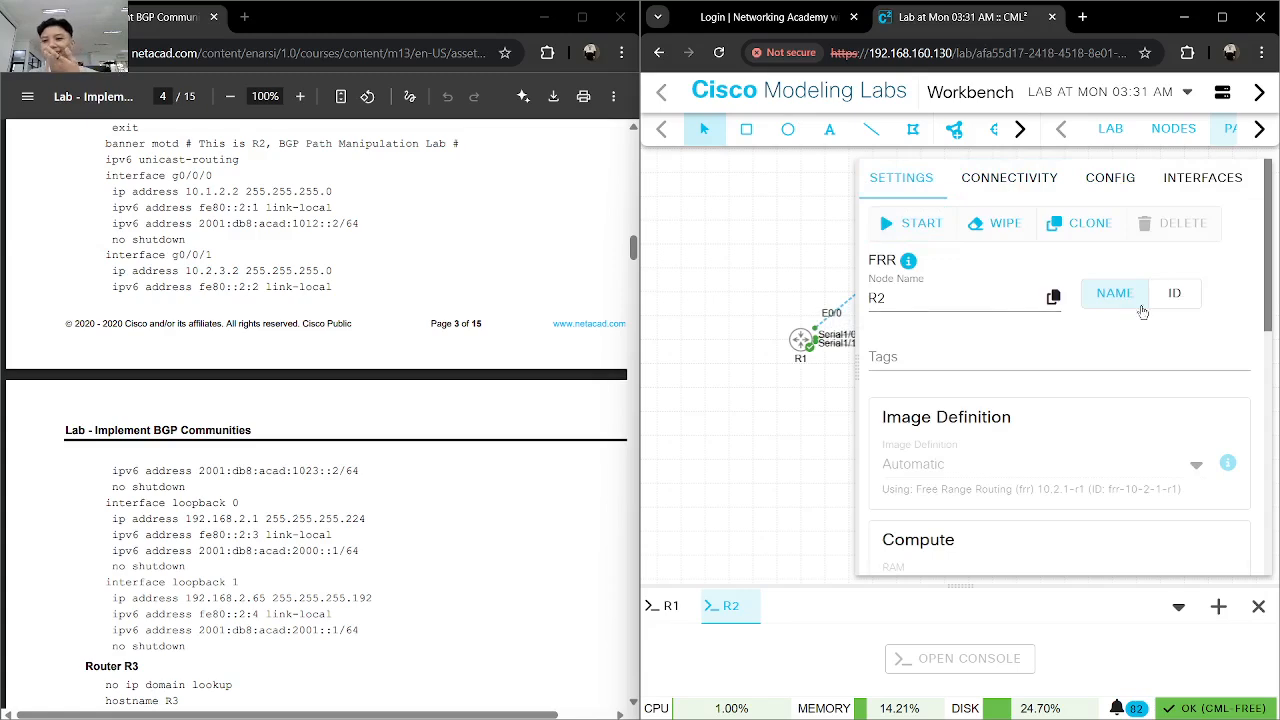
{"action": "left_click", "coordinate": [1174, 293]}
{"action": "left_click", "coordinate": [1114, 293]}
{"action": "scroll", "coordinate": [1026, 347], "scroll_direction": "down", "scroll_amount": 1}
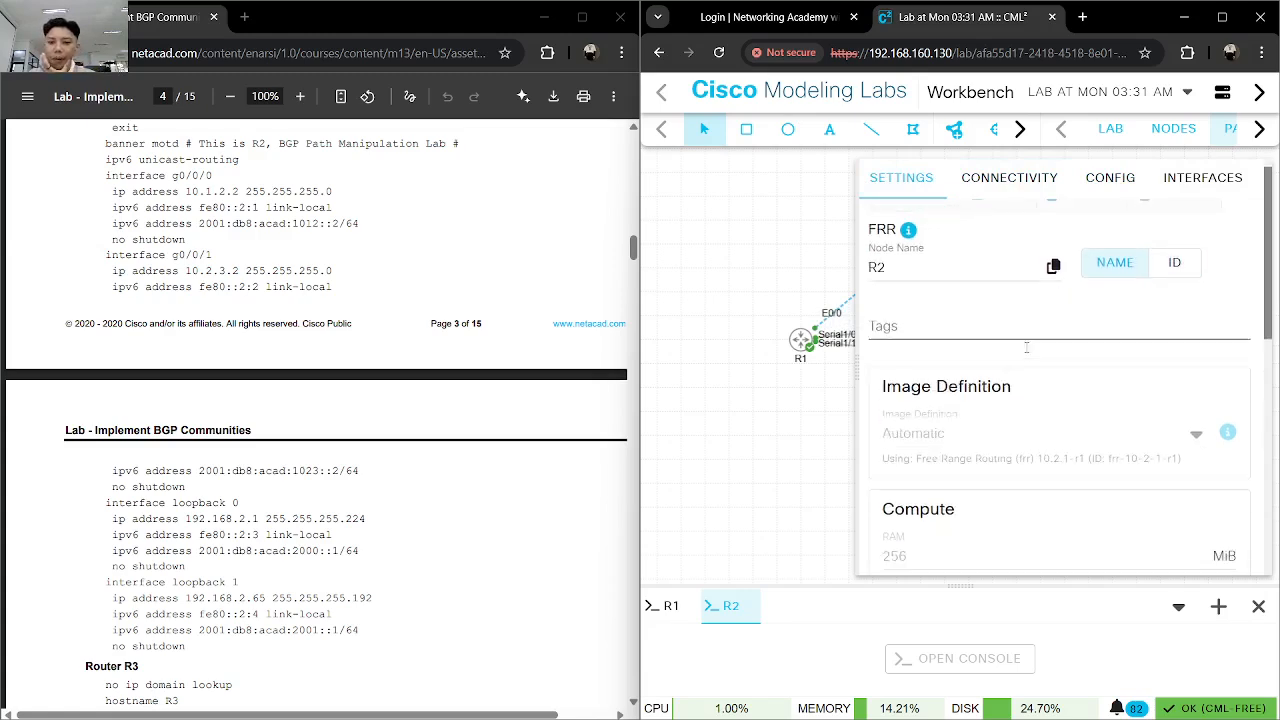
{"action": "scroll", "coordinate": [1026, 347], "scroll_direction": "down", "scroll_amount": 3}
{"action": "scroll", "coordinate": [1027, 352], "scroll_direction": "down", "scroll_amount": 2}
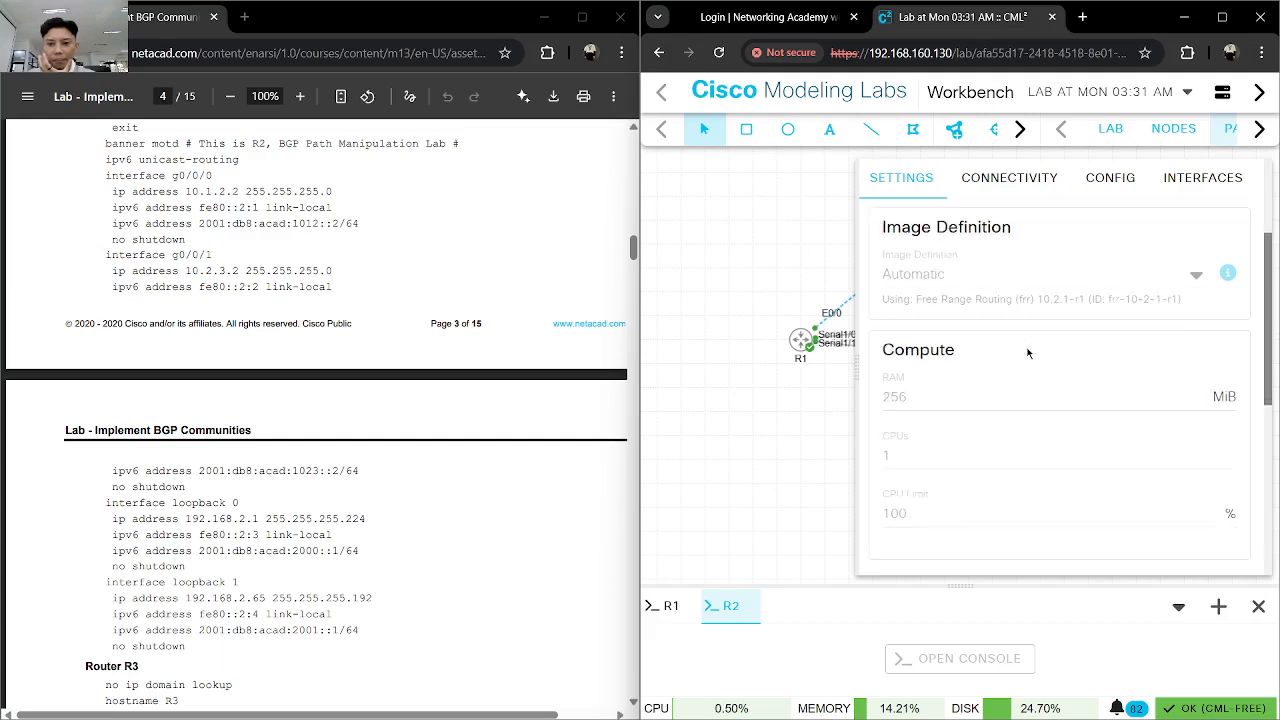
{"action": "scroll", "coordinate": [1026, 347], "scroll_direction": "down", "scroll_amount": 2}
{"action": "scroll", "coordinate": [1026, 347], "scroll_direction": "up", "scroll_amount": 2}
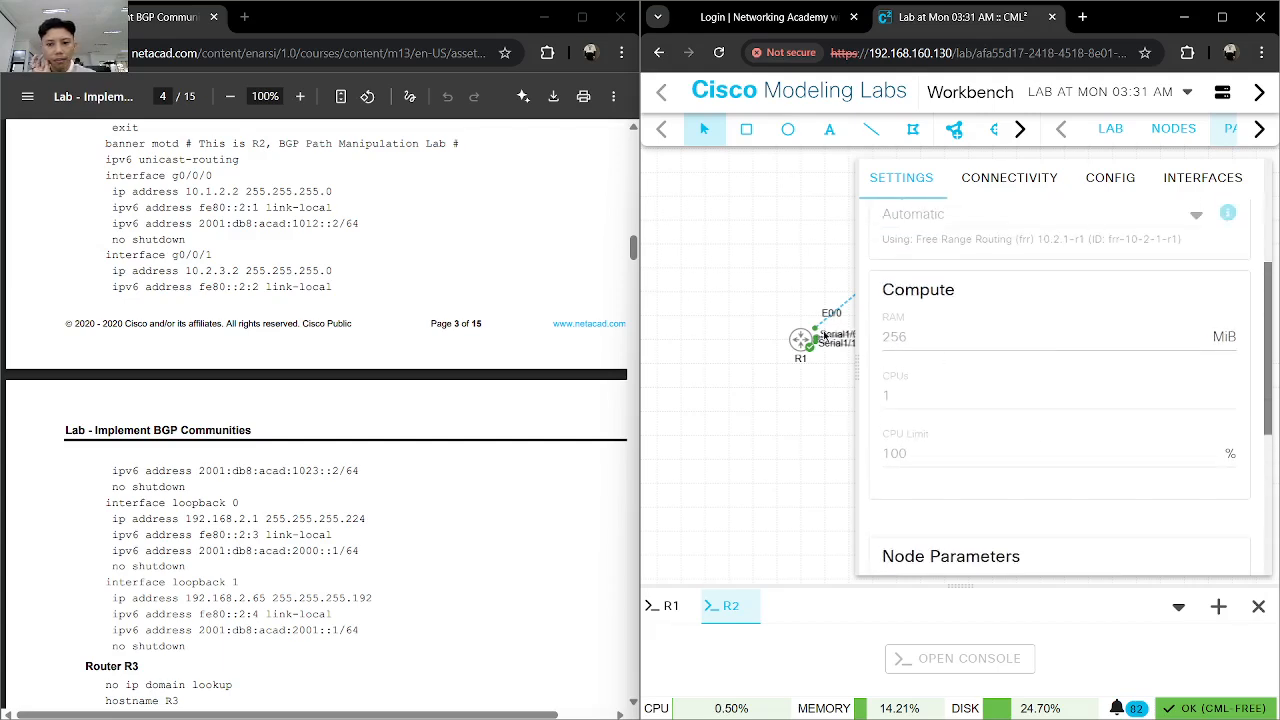
{"action": "left_click", "coordinate": [800, 339]}
{"action": "scroll", "coordinate": [957, 371], "scroll_direction": "up", "scroll_amount": 3}
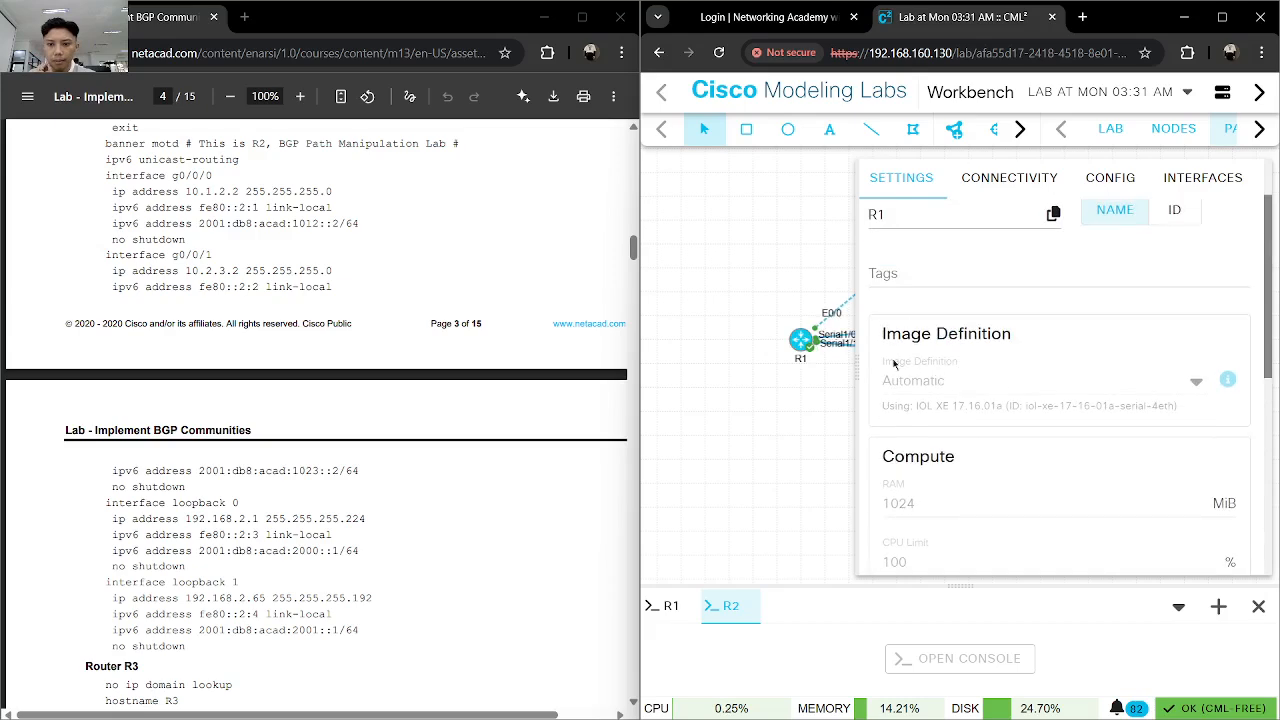
{"action": "left_click", "coordinate": [823, 293]}
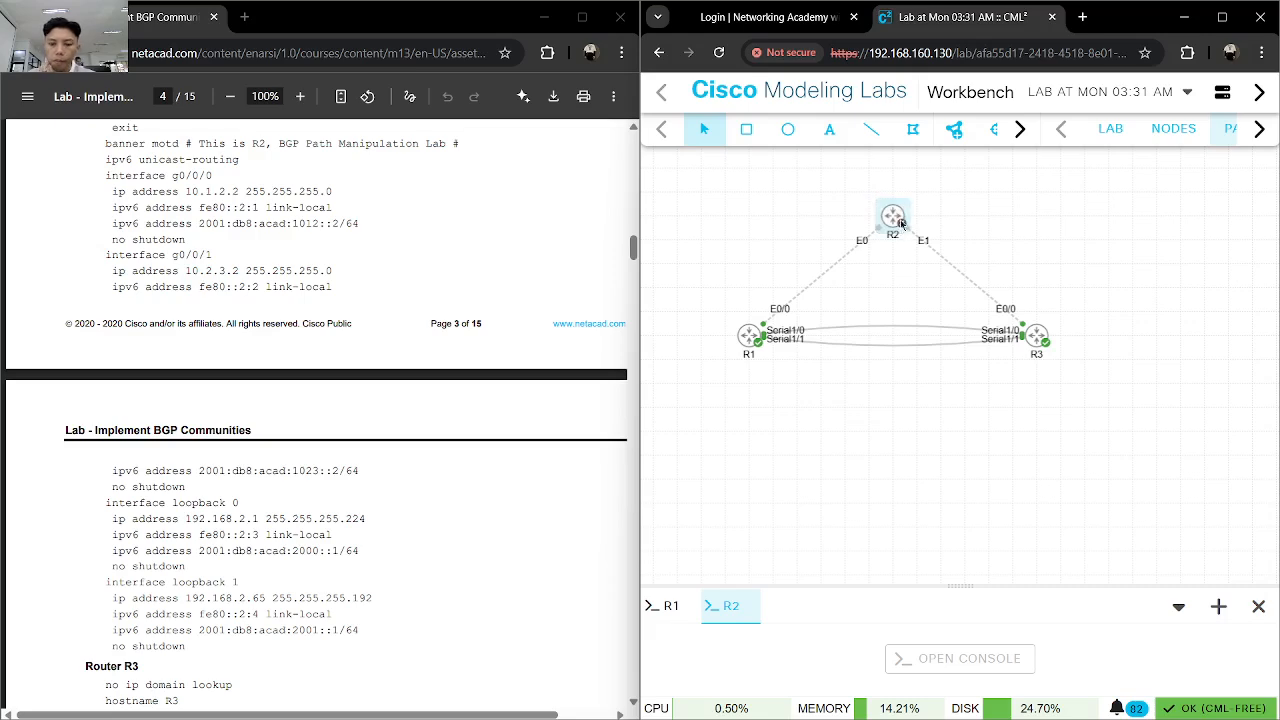
- Wipe the FRR node R2 and delete it from the topology
{"action": "right_click", "coordinate": [901, 224]}
{"action": "left_click", "coordinate": [972, 381]}
{"action": "left_click", "coordinate": [1110, 474]}
{"action": "right_click", "coordinate": [900, 226]}
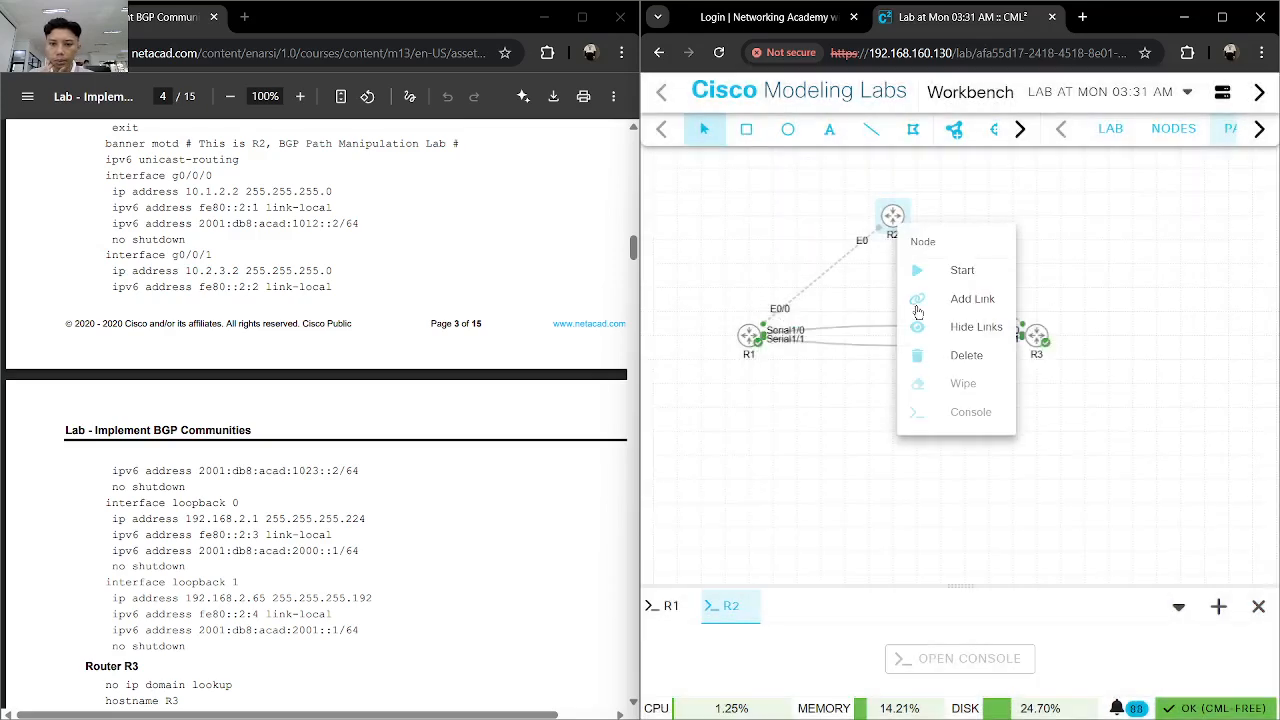
{"action": "left_click", "coordinate": [945, 356]}
{"action": "left_click", "coordinate": [1118, 443]}
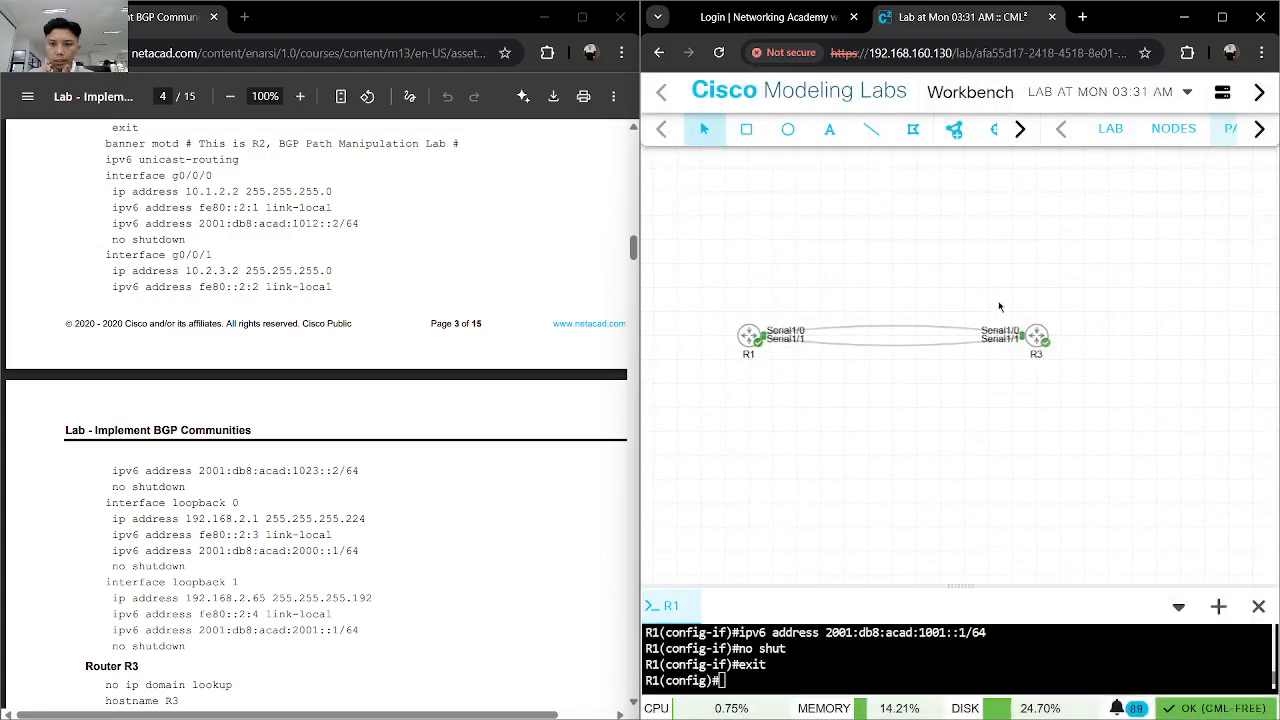
- Add an IOL (4s) node above and between R1 and R3 and name it R2
{"action": "left_click", "coordinate": [954, 129]}
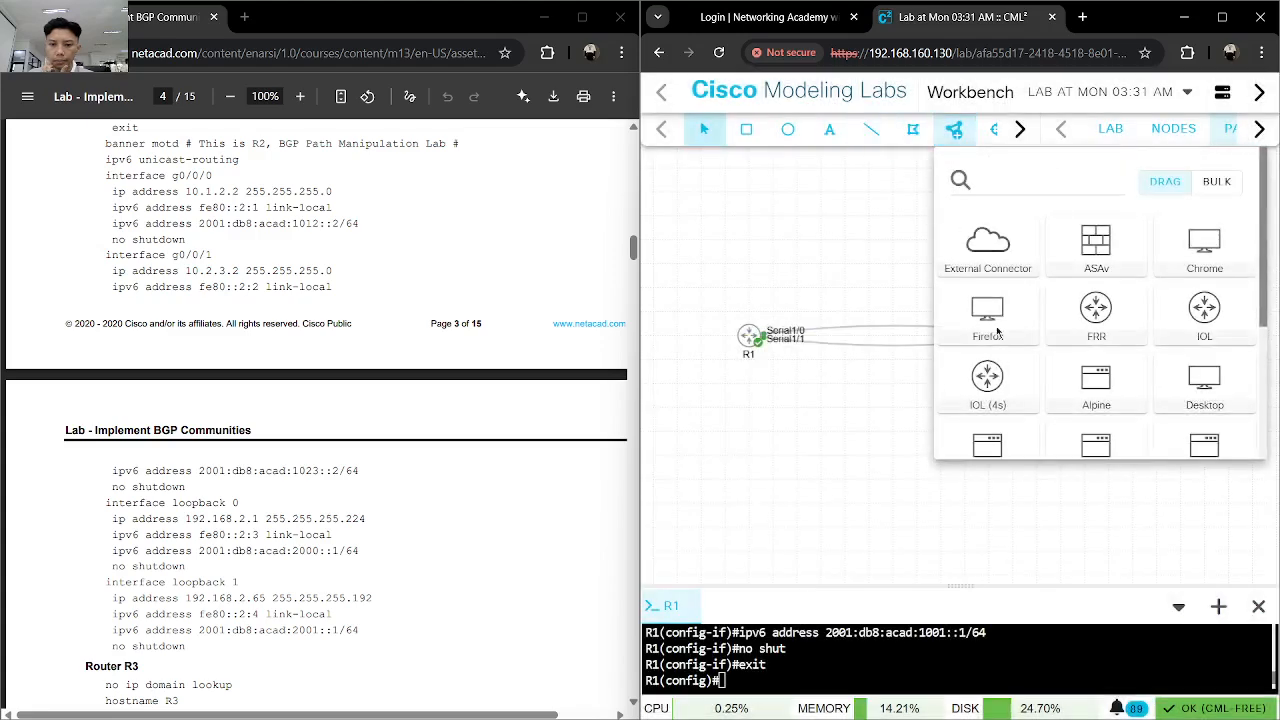
{"action": "left_click_drag", "start_coordinate": [1009, 395], "coordinate": [895, 235]}
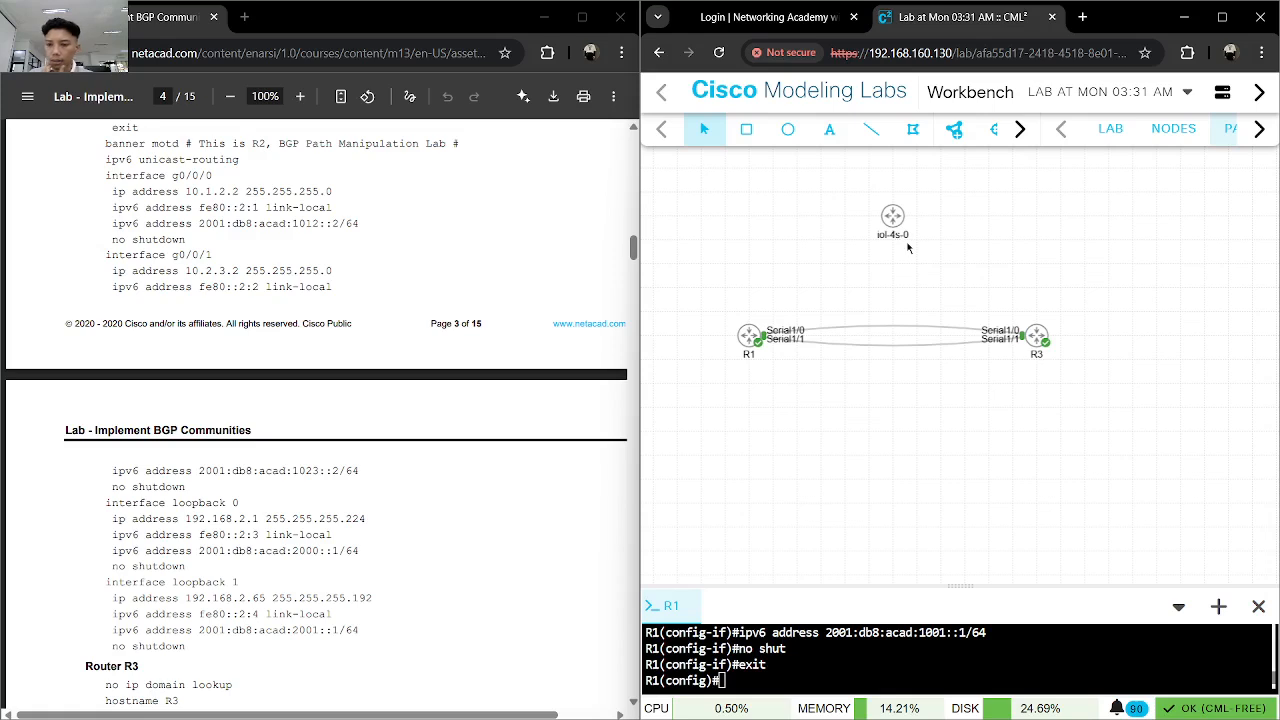
{"action": "left_click", "coordinate": [895, 222]}
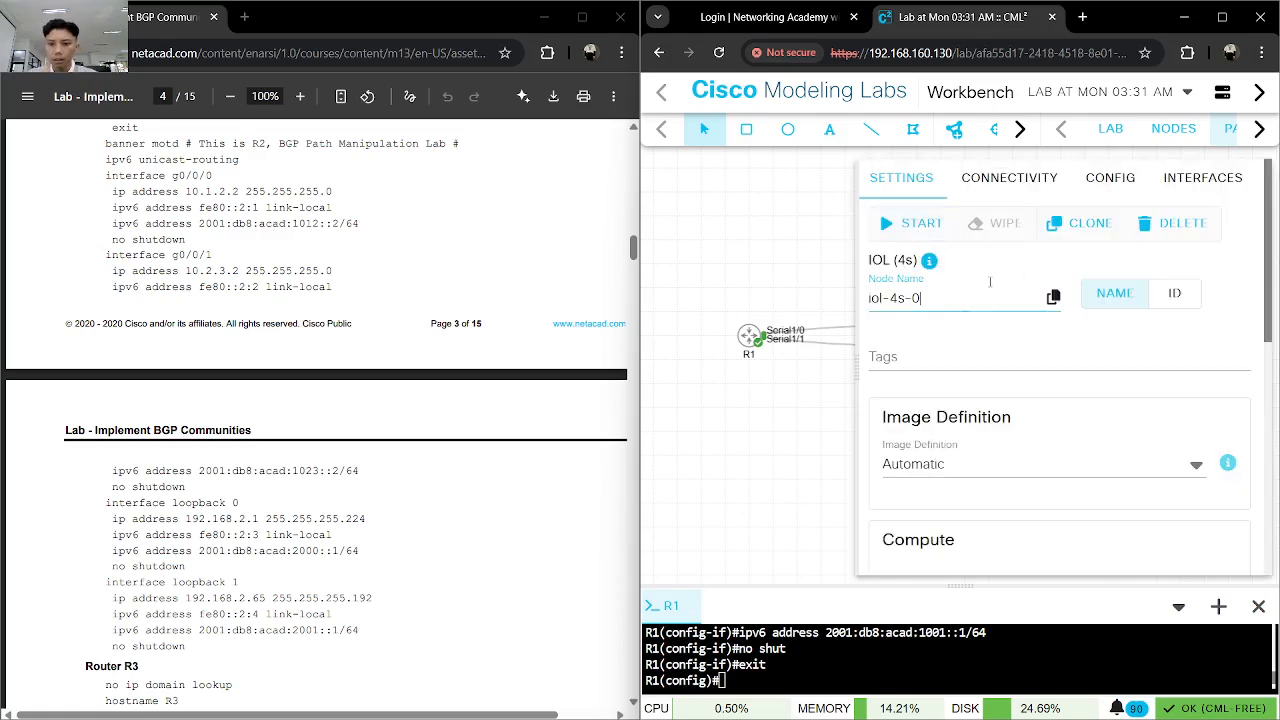
{"action": "triple_click", "coordinate": [988, 294]}
{"action": "type", "text": "R2"}
{"action": "left_click", "coordinate": [1020, 331]}
{"action": "left_click", "coordinate": [838, 293]}
- Create a link from R1's Eth0/0 interface to R2's Eth0/0 interface
{"action": "right_click", "coordinate": [750, 336]}
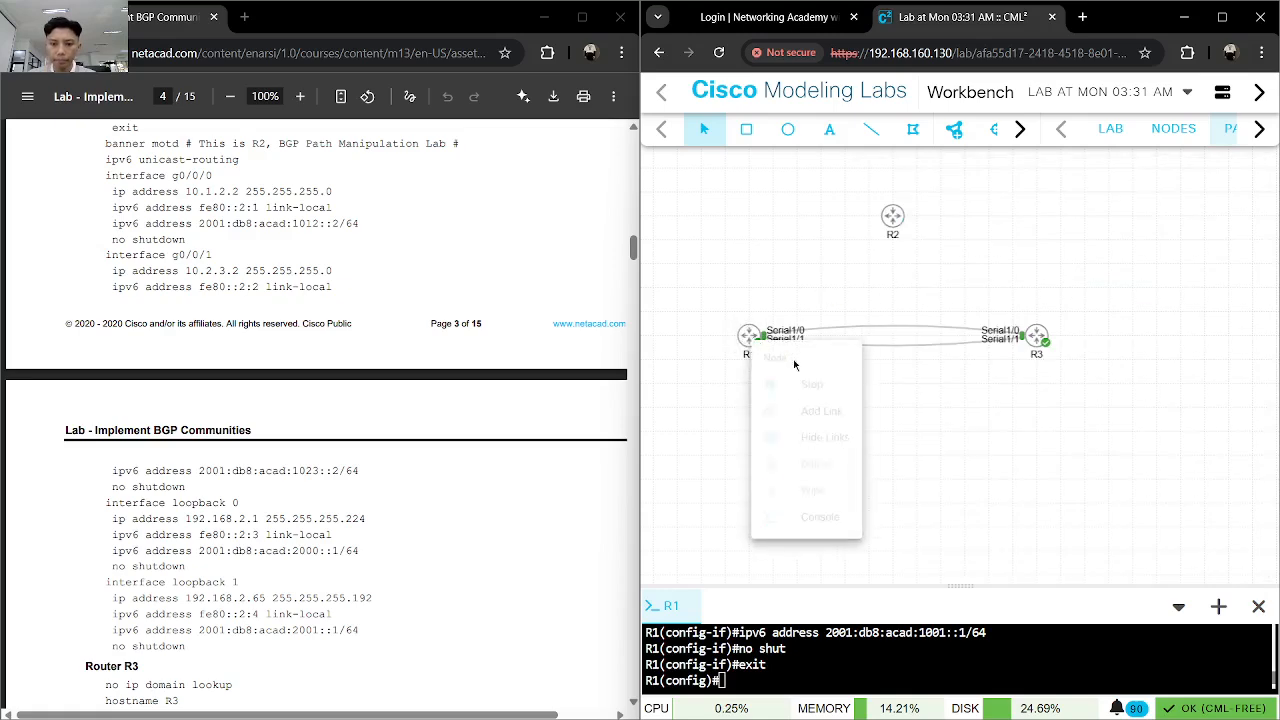
{"action": "left_click", "coordinate": [787, 415]}
{"action": "left_click", "coordinate": [892, 217]}
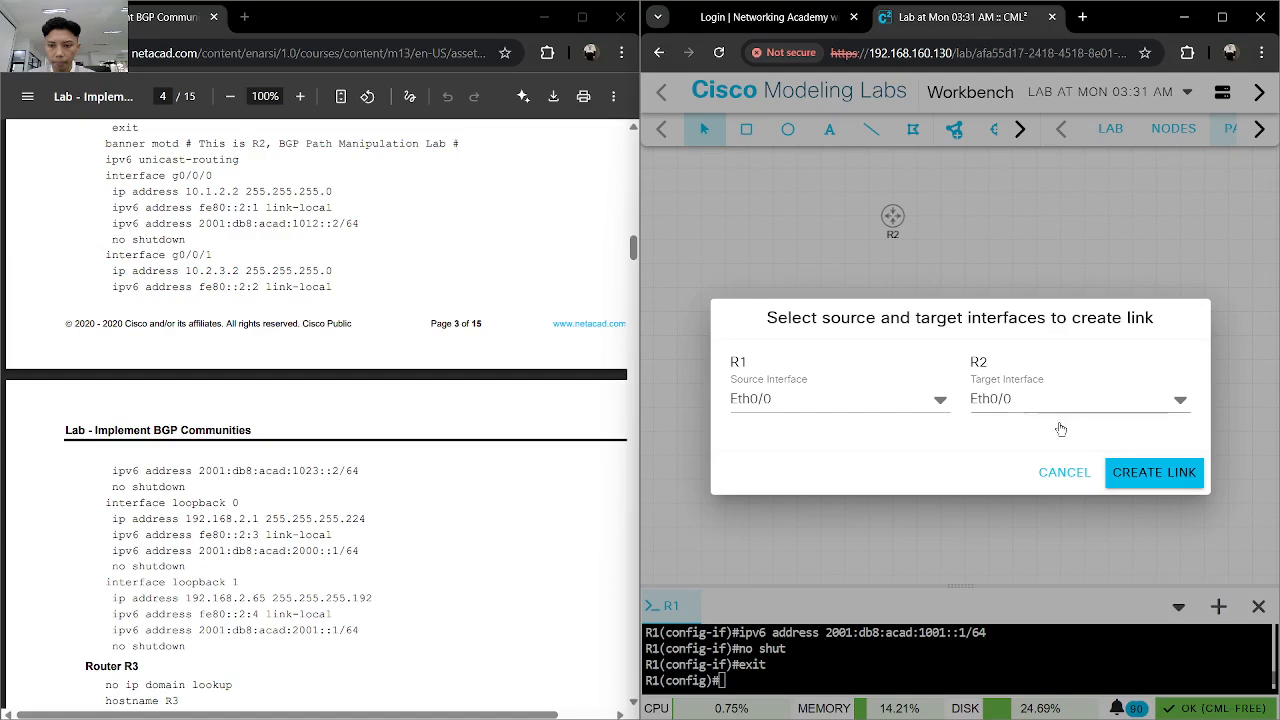
{"action": "left_click", "coordinate": [1125, 473]}
- Create a link from R2's Ethernet0/1 interface to R3's Ethernet0/0 interface
{"action": "right_click", "coordinate": [892, 217]}
{"action": "left_click", "coordinate": [940, 290]}
{"action": "left_click", "coordinate": [1037, 337]}
{"action": "left_click", "coordinate": [1143, 471]}
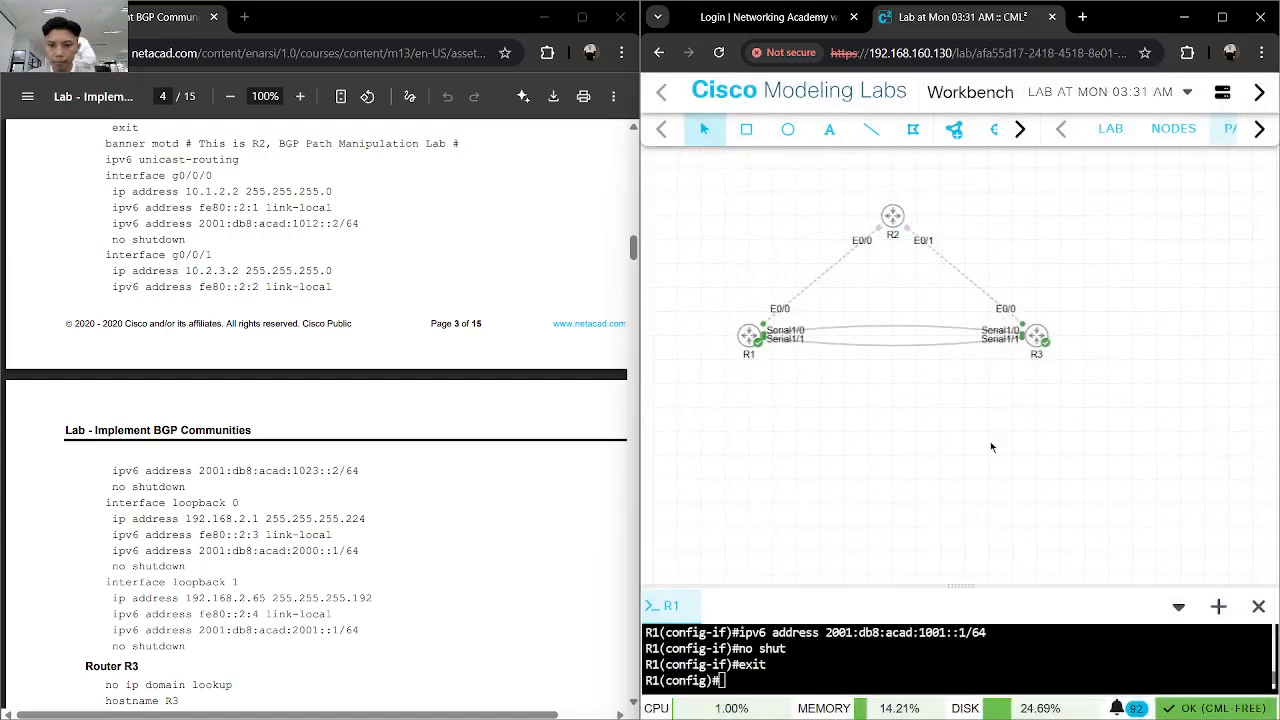
- Check node R3's image definition and compute settings
{"action": "left_click", "coordinate": [1046, 338]}
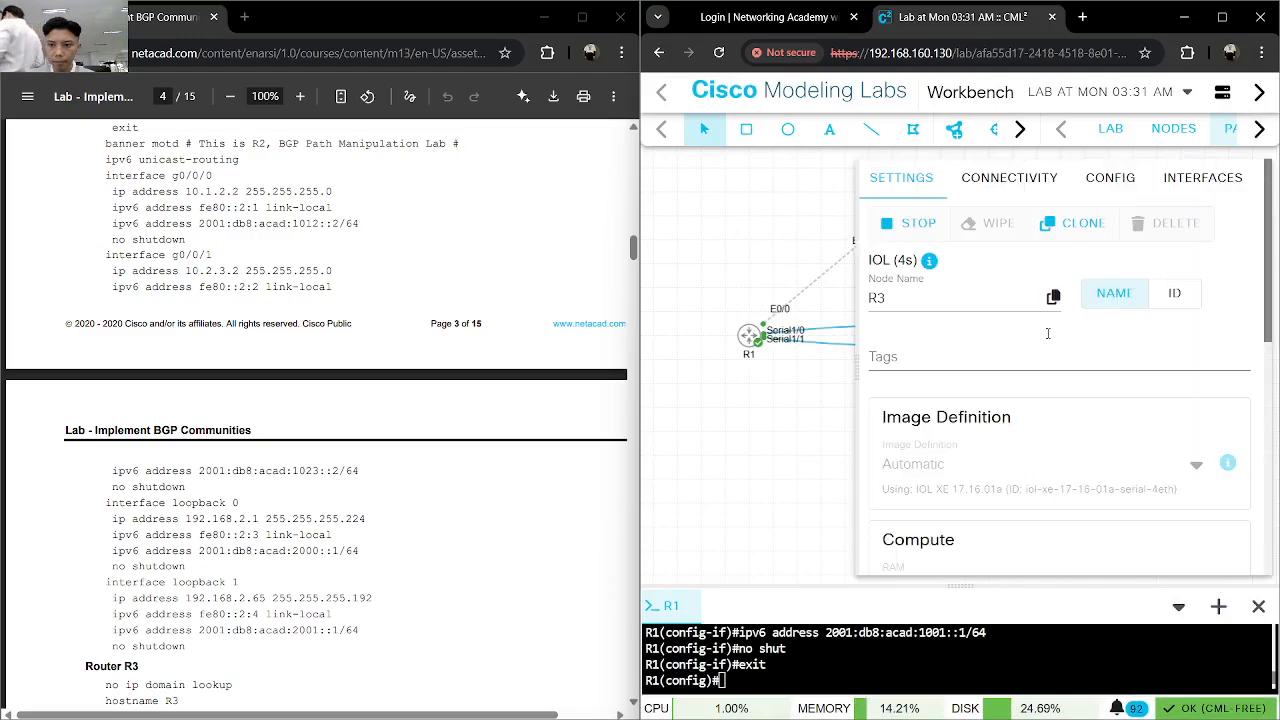
{"action": "scroll", "coordinate": [988, 378], "scroll_direction": "down", "scroll_amount": 3}
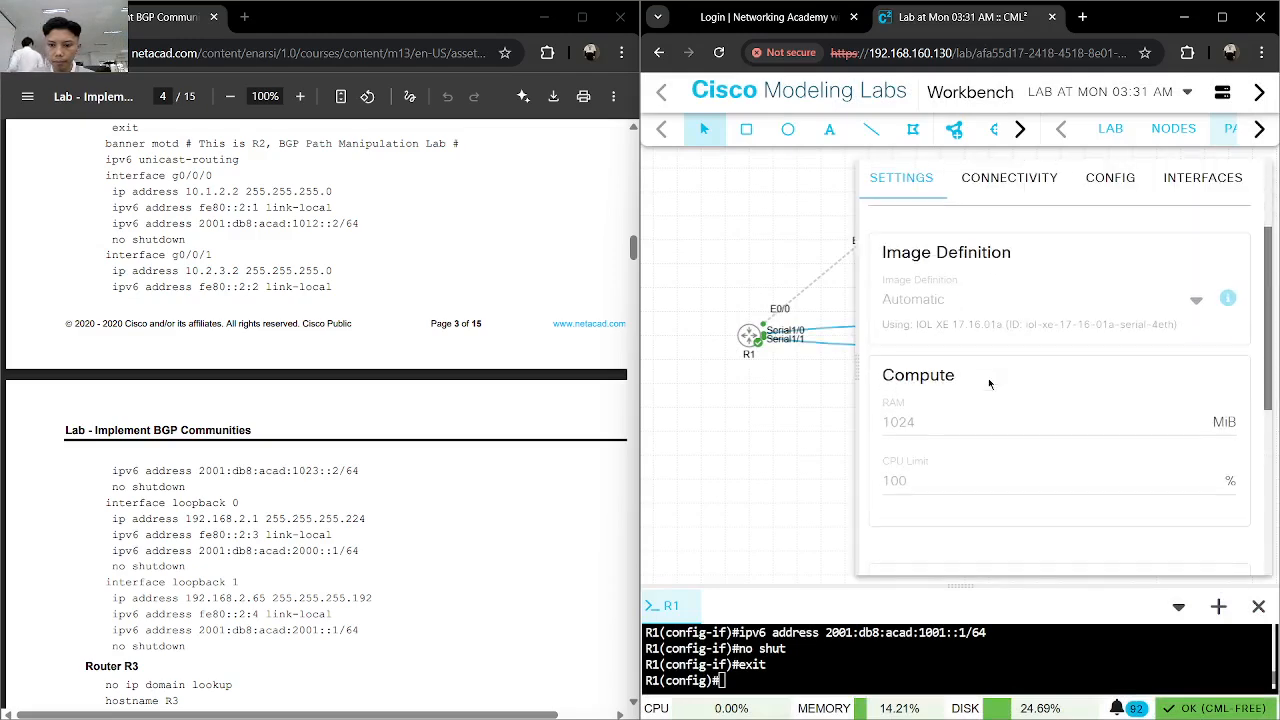
{"action": "left_click", "coordinate": [782, 419]}
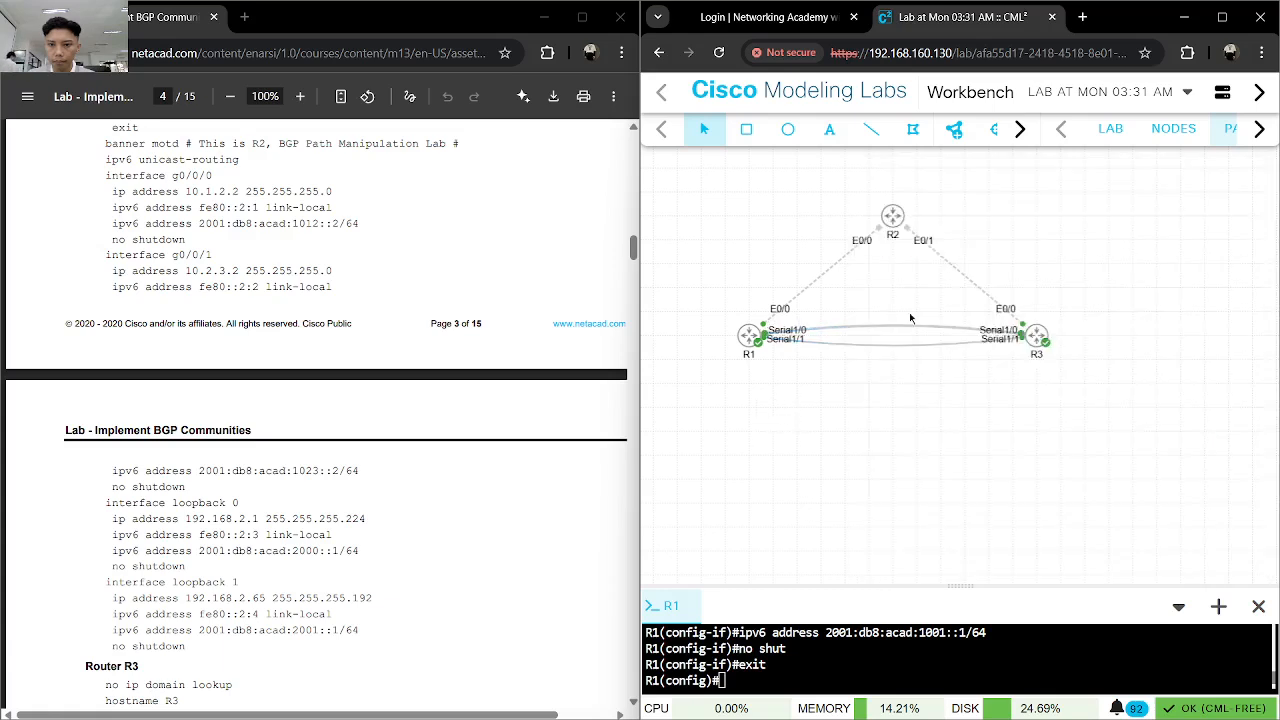
- Start node R2 and bring up the Router R2 commands in the lab guide
{"action": "left_click", "coordinate": [892, 216]}
{"action": "left_click", "coordinate": [853, 262]}
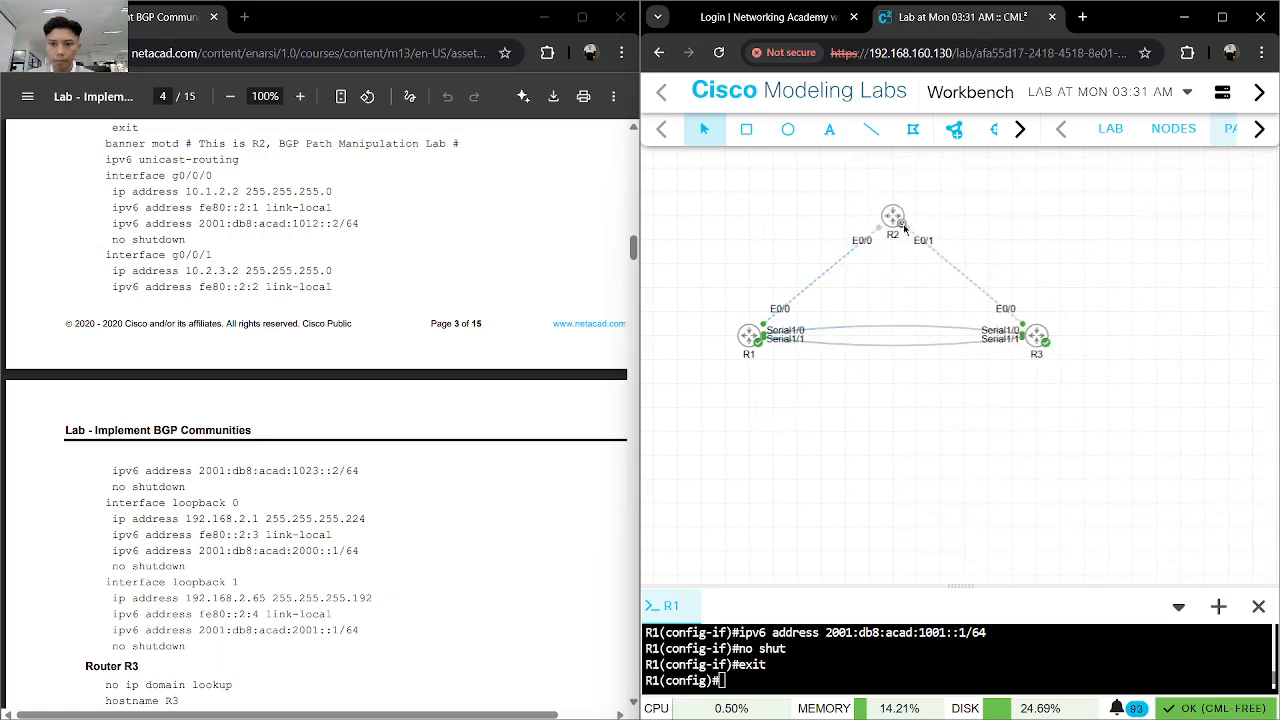
{"action": "scroll", "coordinate": [469, 461], "scroll_direction": "up", "scroll_amount": 5}
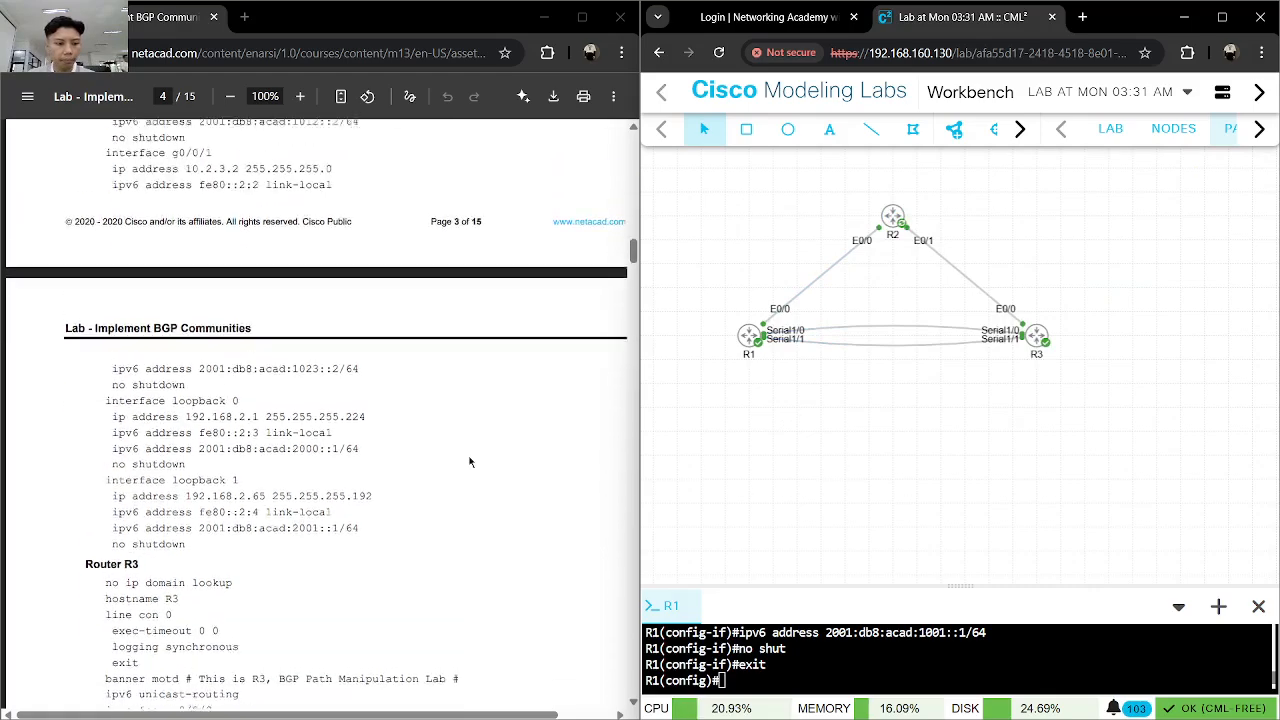
{"action": "scroll", "coordinate": [469, 461], "scroll_direction": "down", "scroll_amount": 2}
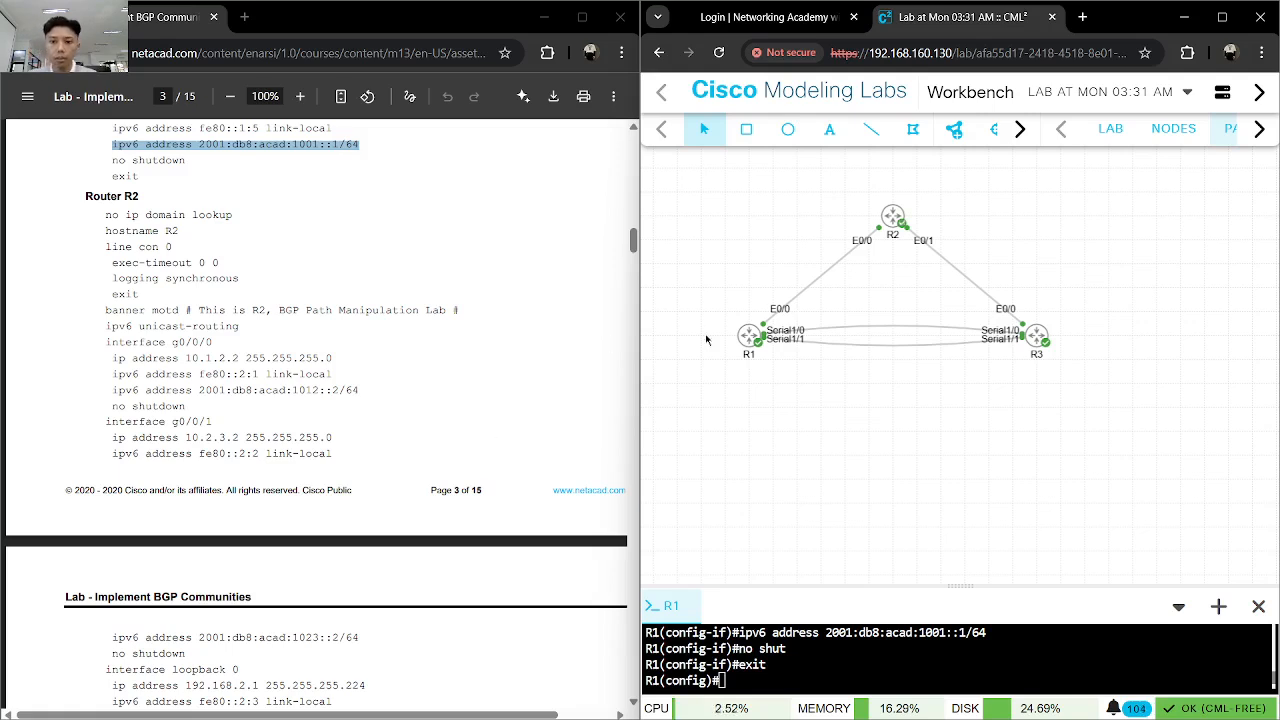
- Open a console session on node R2 and enlarge the console pane to about half the window
{"action": "left_click", "coordinate": [893, 217]}
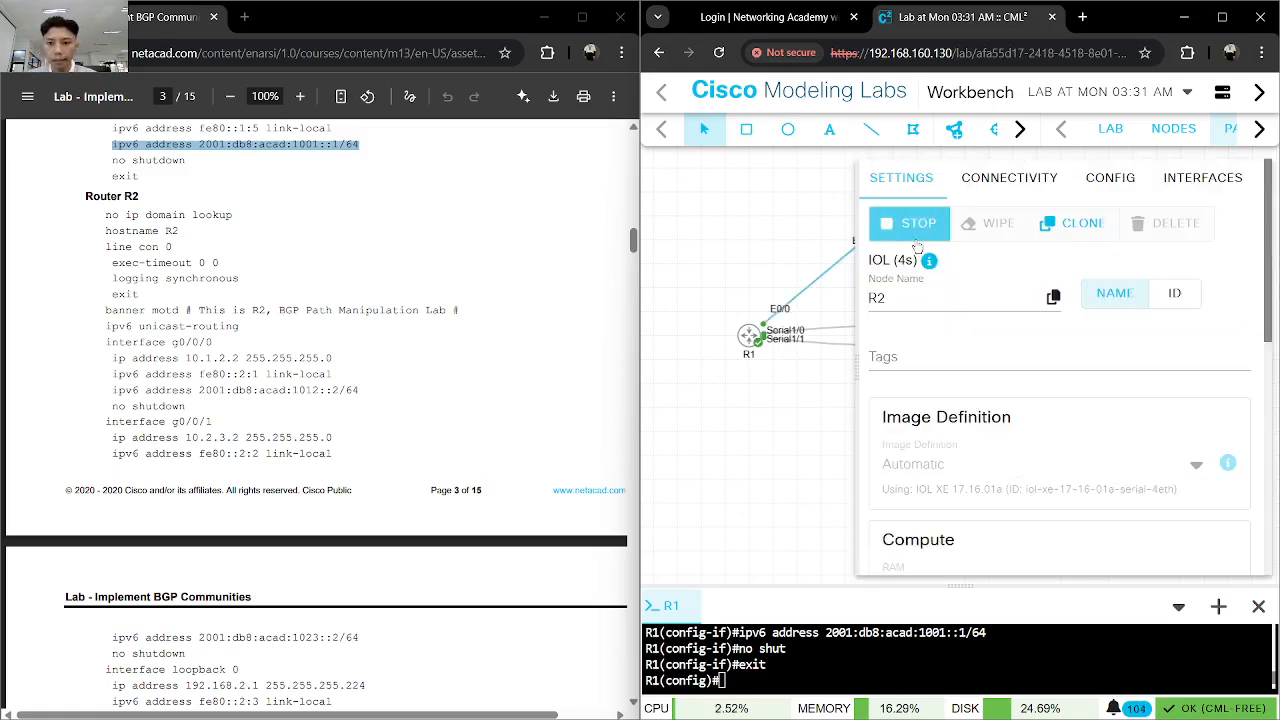
{"action": "left_click", "coordinate": [812, 215]}
{"action": "right_click", "coordinate": [893, 217]}
{"action": "left_click", "coordinate": [955, 397]}
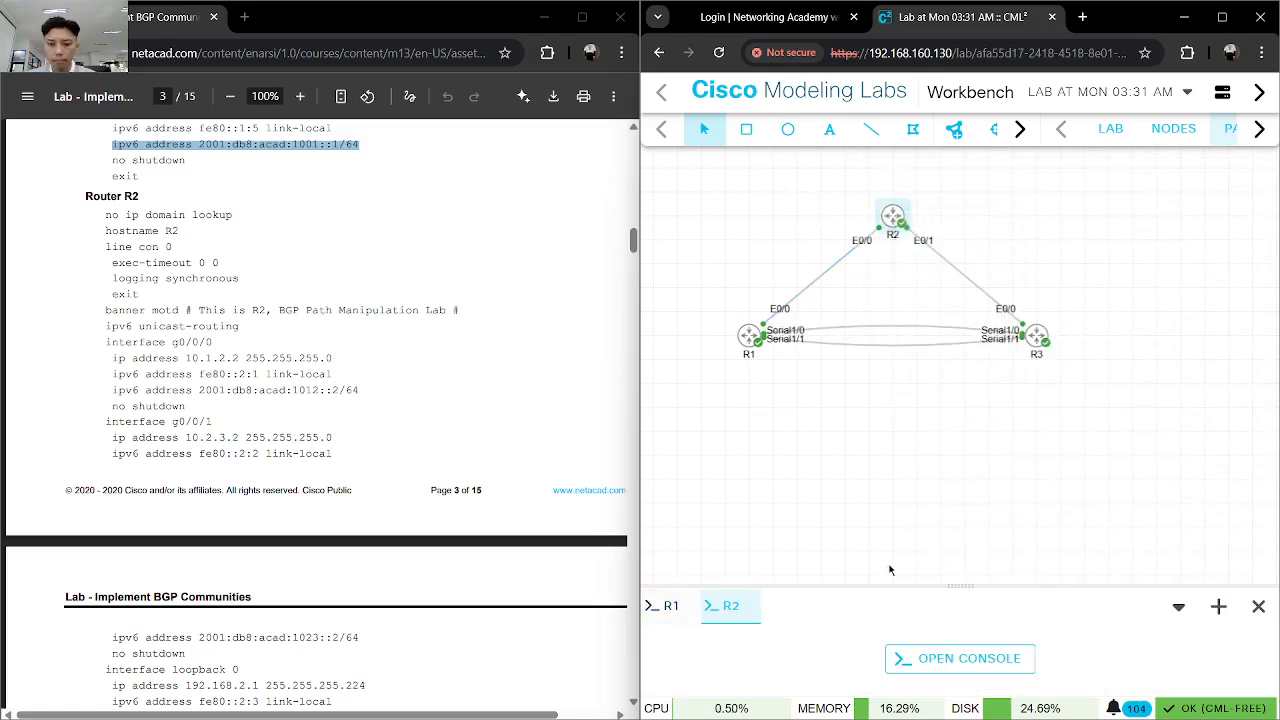
{"action": "left_click_drag", "start_coordinate": [914, 584], "coordinate": [885, 300]}
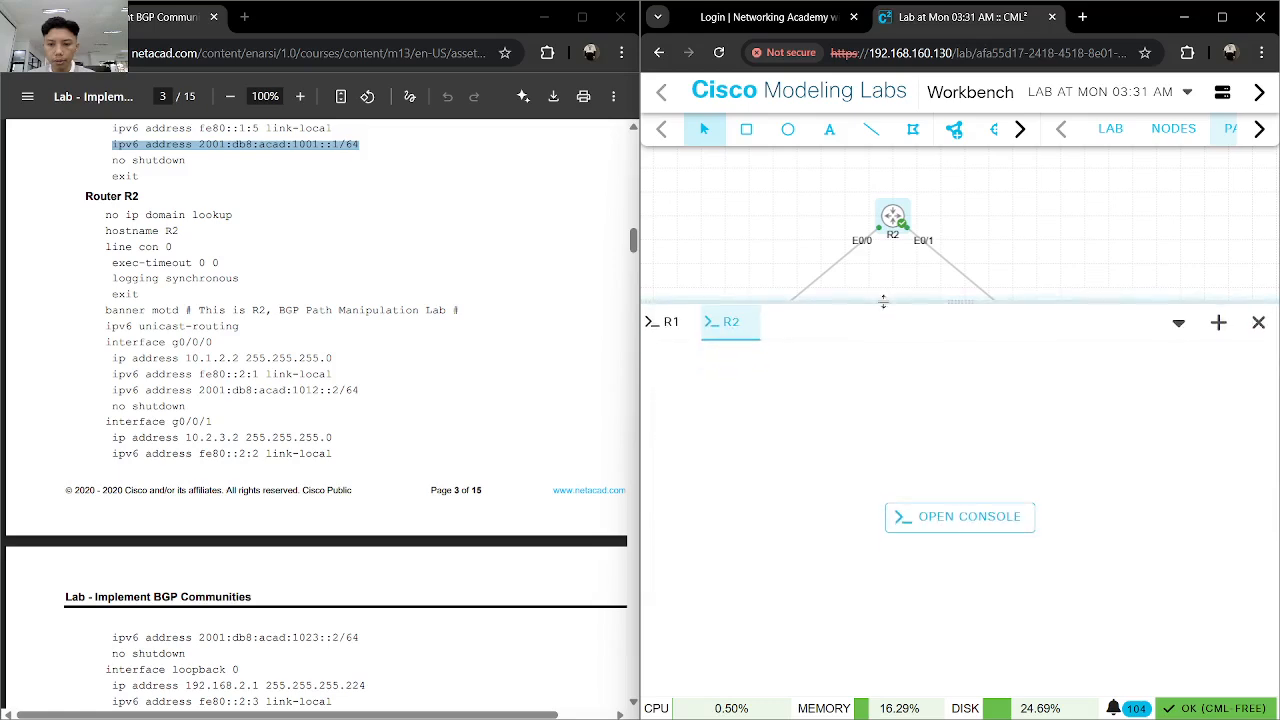
{"action": "left_click", "coordinate": [972, 522]}
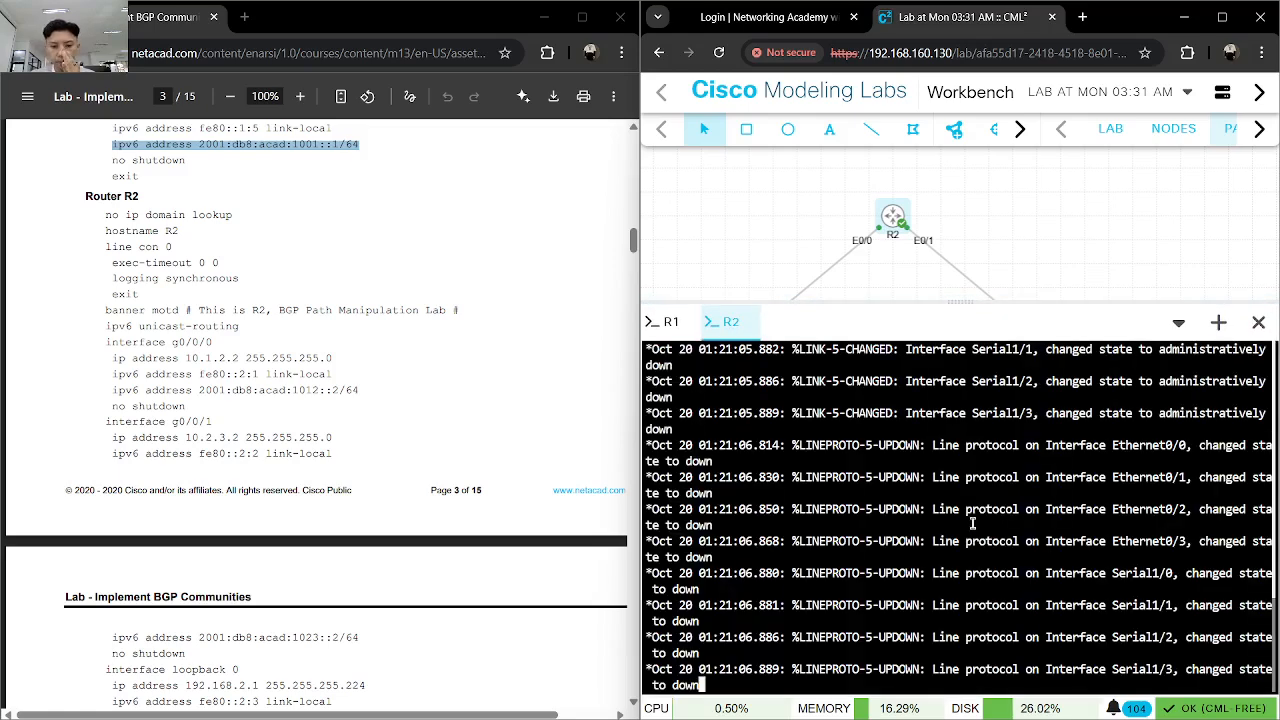
- Enter global configuration mode on the new router and set its hostname to R2
{"action": "key", "text": "Return"}
{"action": "key", "text": "BackSpace"}
{"action": "type", "text": "en"}
{"action": "key", "text": "Return"}
{"action": "type", "text": "conf"}
{"action": "key", "text": "Tab"}
{"action": "type", "text": "t"}
{"action": "key", "text": "Tab"}
{"action": "key", "text": "Return"}
{"action": "type", "text": "hos"}
{"action": "key", "text": "Tab"}
{"action": "type", "text": "R2"}
{"action": "key", "text": "Return"}
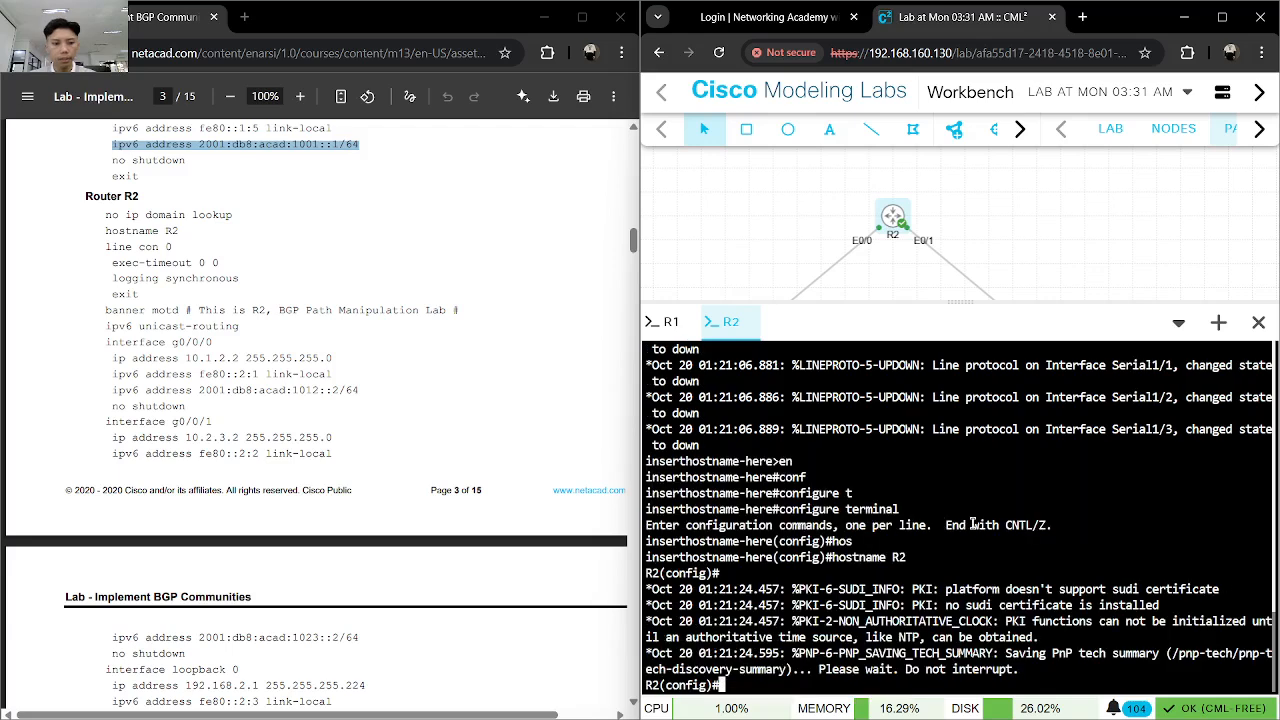
- Disable DNS lookups on R2 with "no ip domain lookup"
{"action": "type", "text": "no ip domain"}
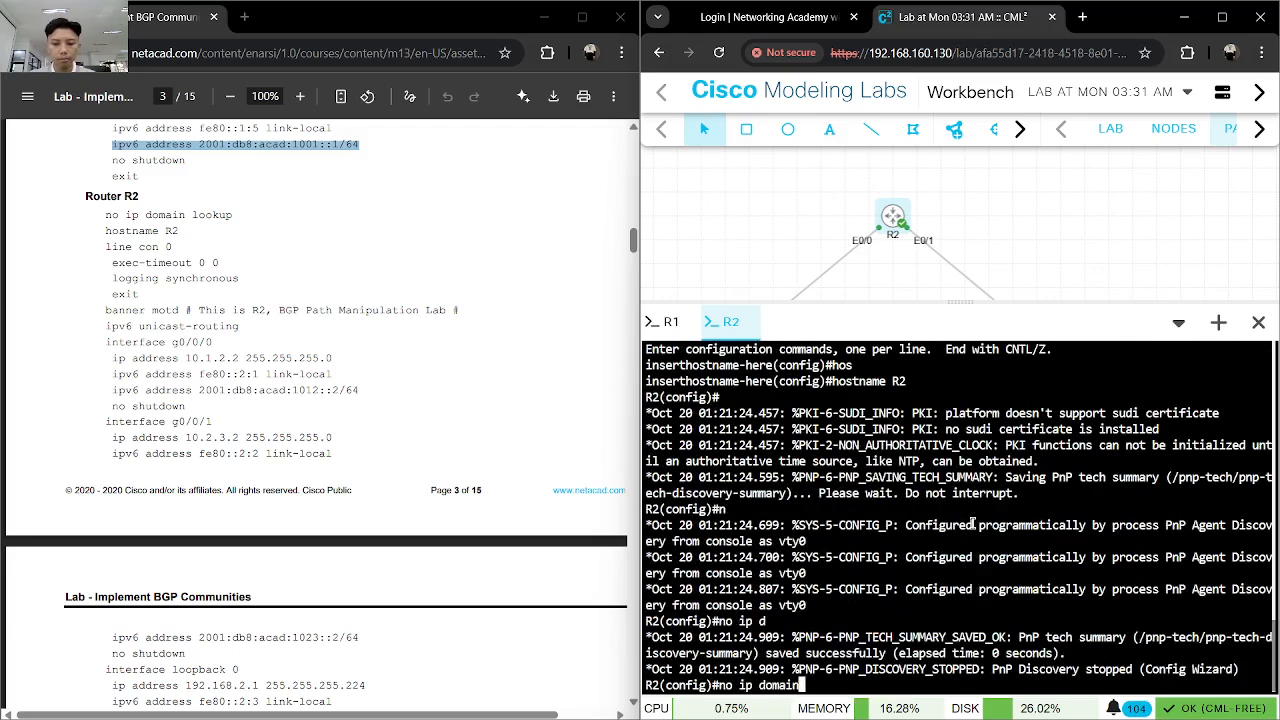
{"action": "type", "text": " loo"}
{"action": "key", "text": "Tab"}
{"action": "key", "text": "Return"}
- Enter R2's "line console 0" configuration and set "exec-timeout 0 0"
{"action": "type", "text": "line onso"}
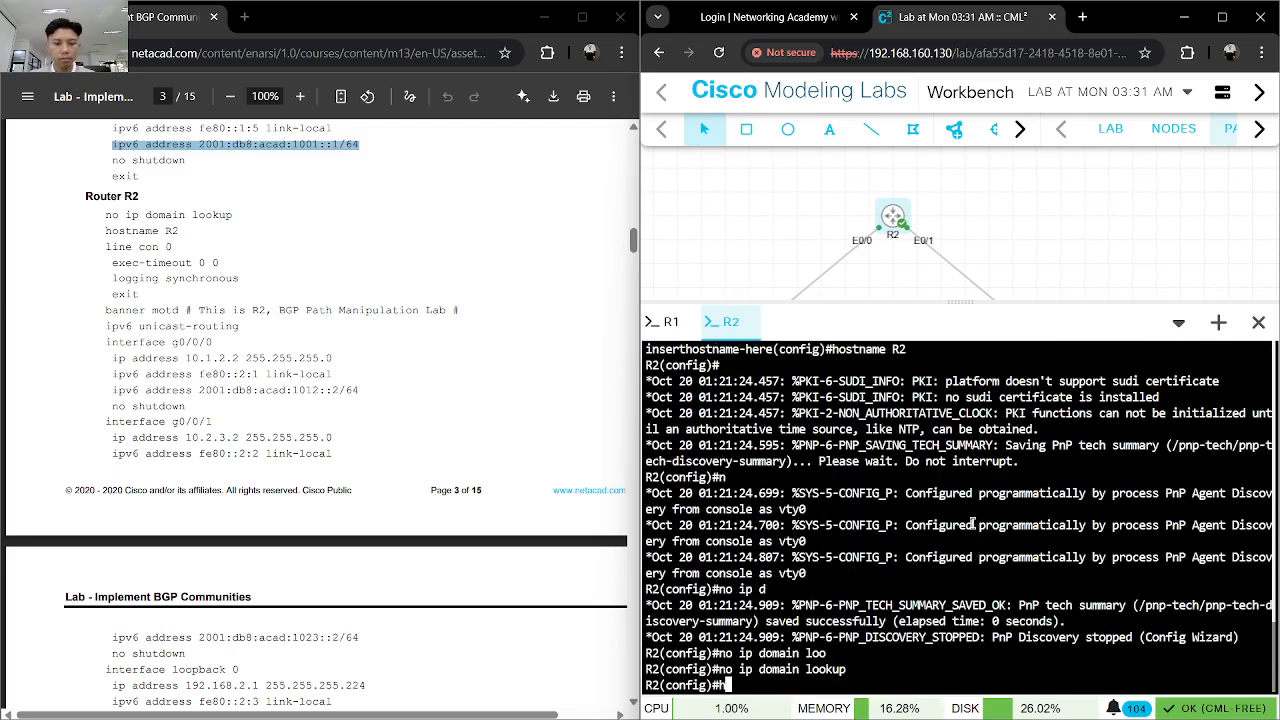
{"action": "key", "text": "Tab"}
{"action": "key", "text": "BackSpace"}
{"action": "key", "text": "BackSpace"}
{"action": "key", "text": "BackSpace"}
{"action": "key", "text": "BackSpace"}
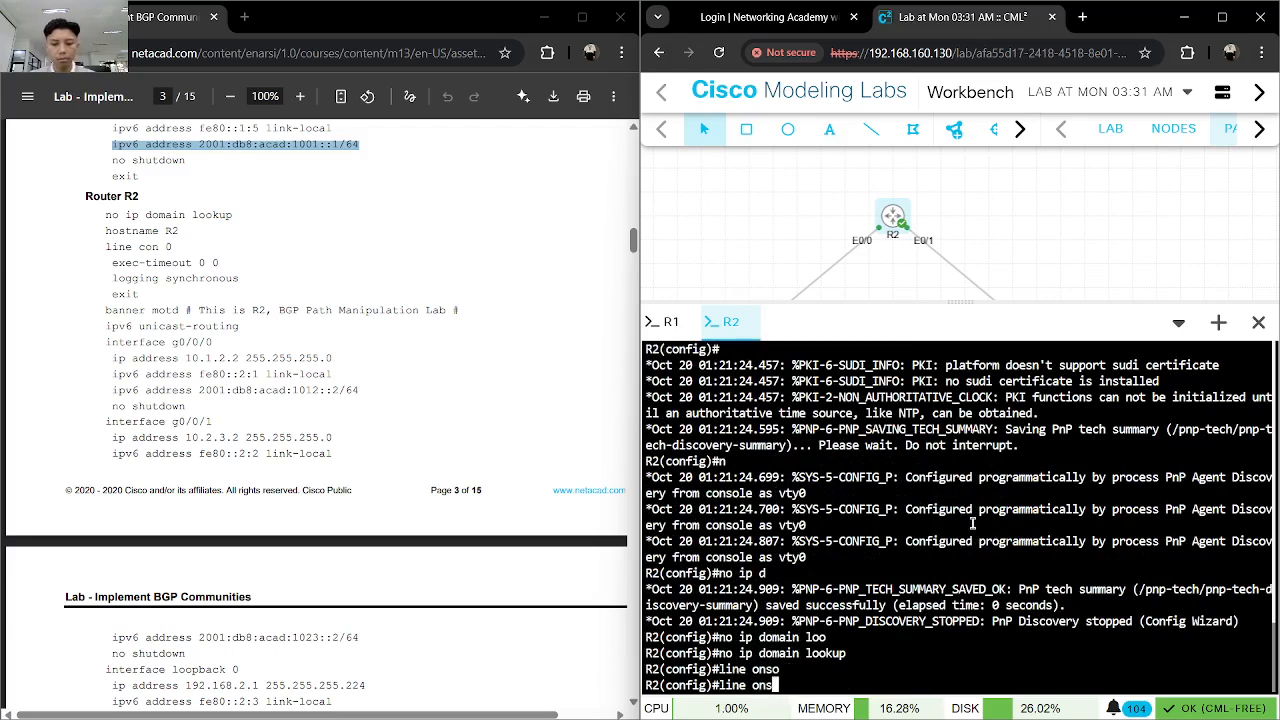
{"action": "type", "text": "cons"}
{"action": "key", "text": "Tab"}
{"action": "type", "text": "0"}
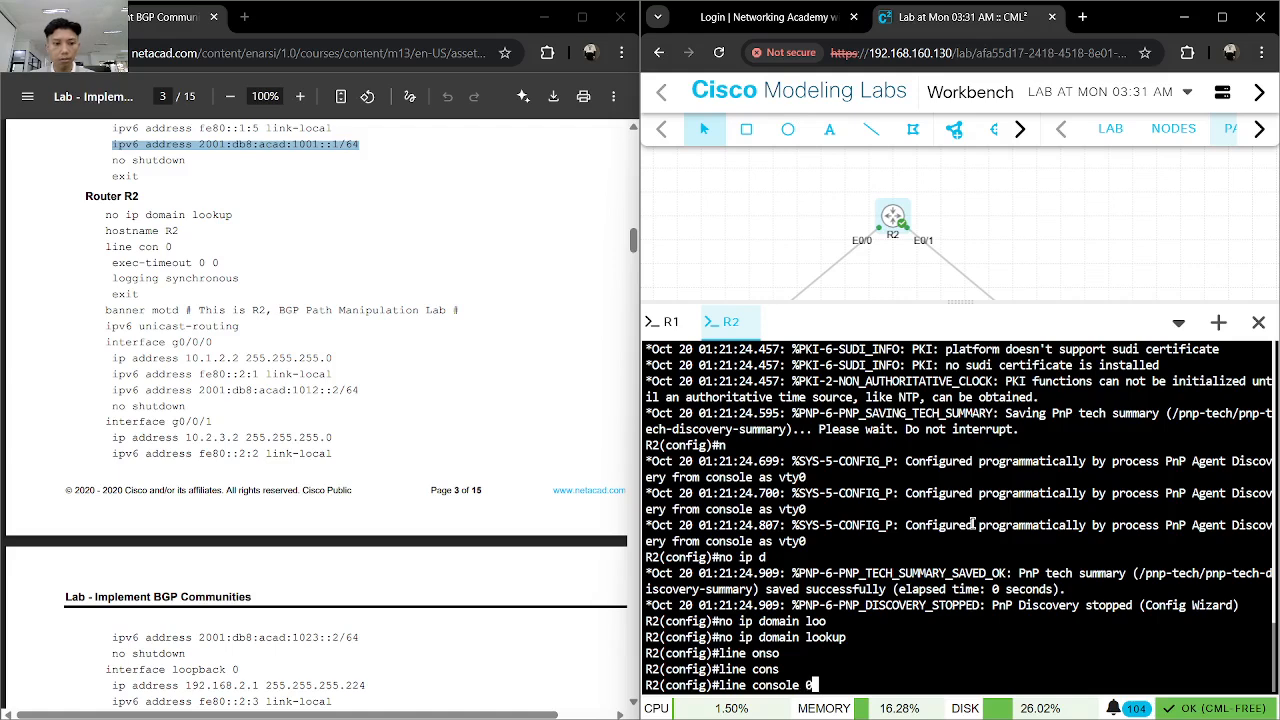
{"action": "key", "text": "Return"}
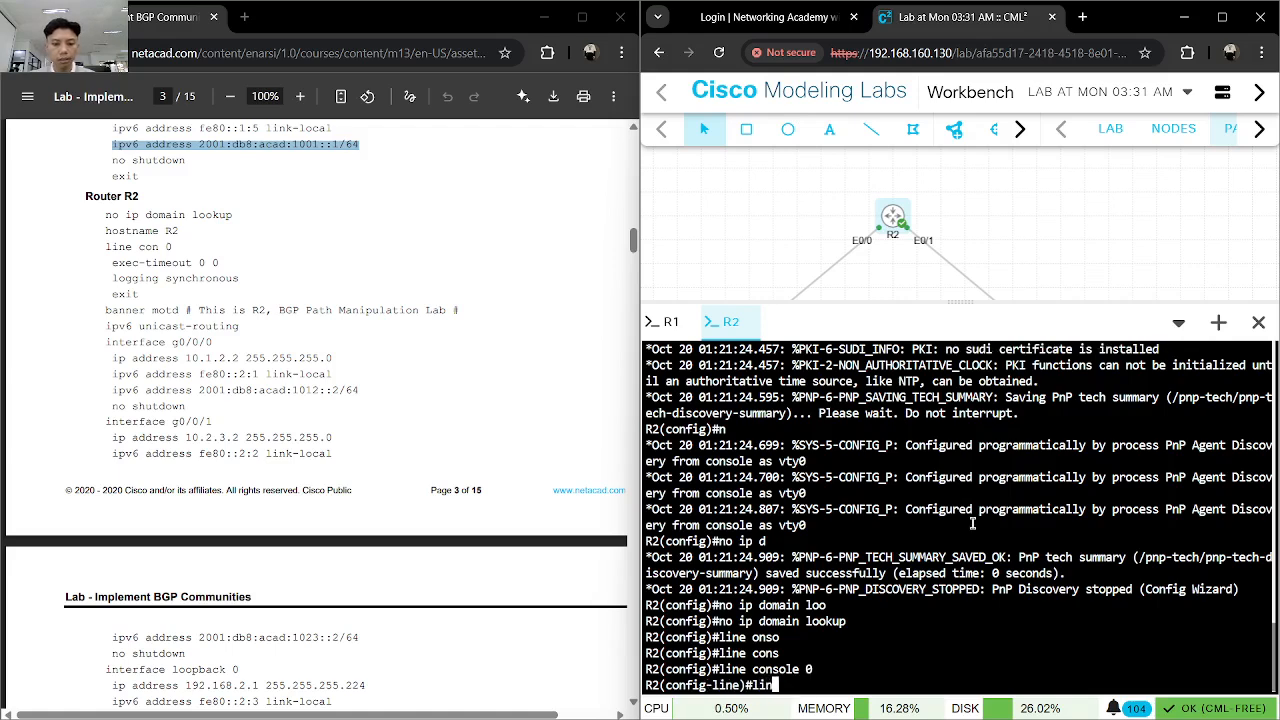
{"action": "type", "text": "exec0t"}
{"action": "key", "text": "Tab"}
{"action": "key", "text": "BackSpace"}
{"action": "key", "text": "BackSpace"}
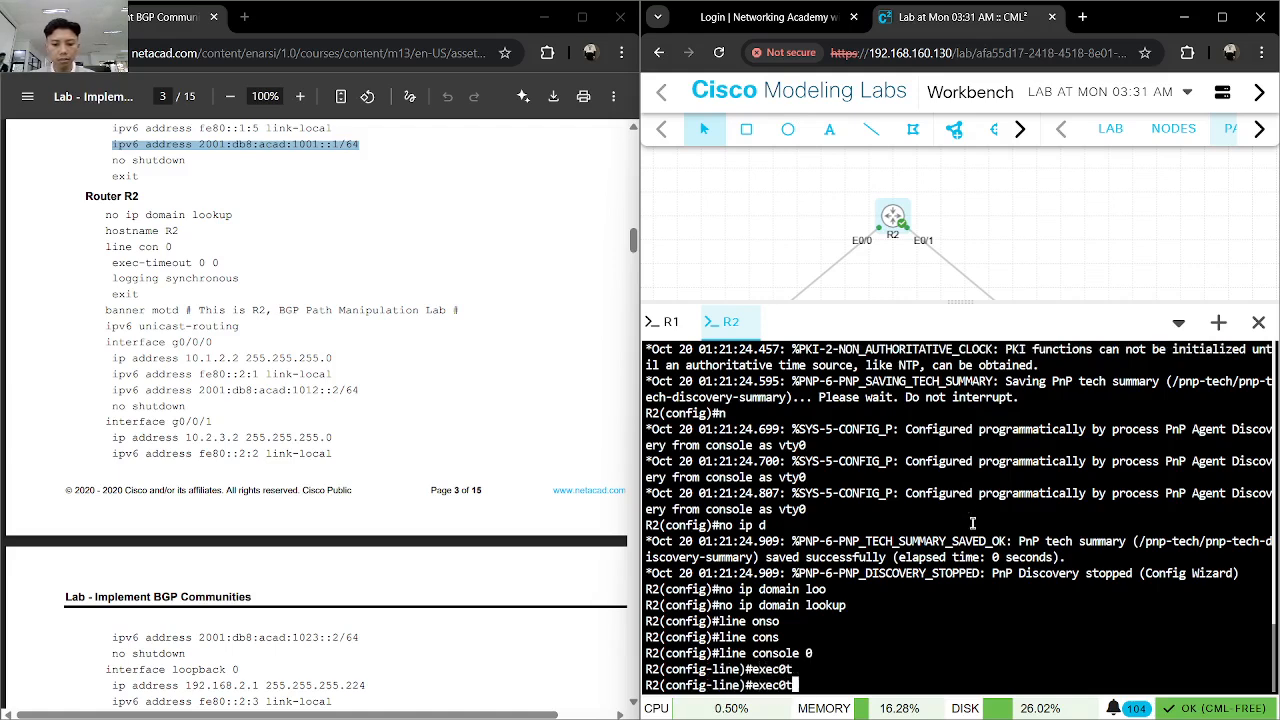
{"action": "type", "text": "-t"}
{"action": "key", "text": "Tab"}
{"action": "type", "text": "0 0"}
{"action": "key", "text": "Return"}
- Turn on "logging synchronous" for R2's console line and exit to global configuration mode
{"action": "type", "text": "logg"}
{"action": "key", "text": "Tab"}
{"action": "type", "text": "sy"}
{"action": "key", "text": "Tab"}
{"action": "key", "text": "Return"}
{"action": "type", "text": "exit"}
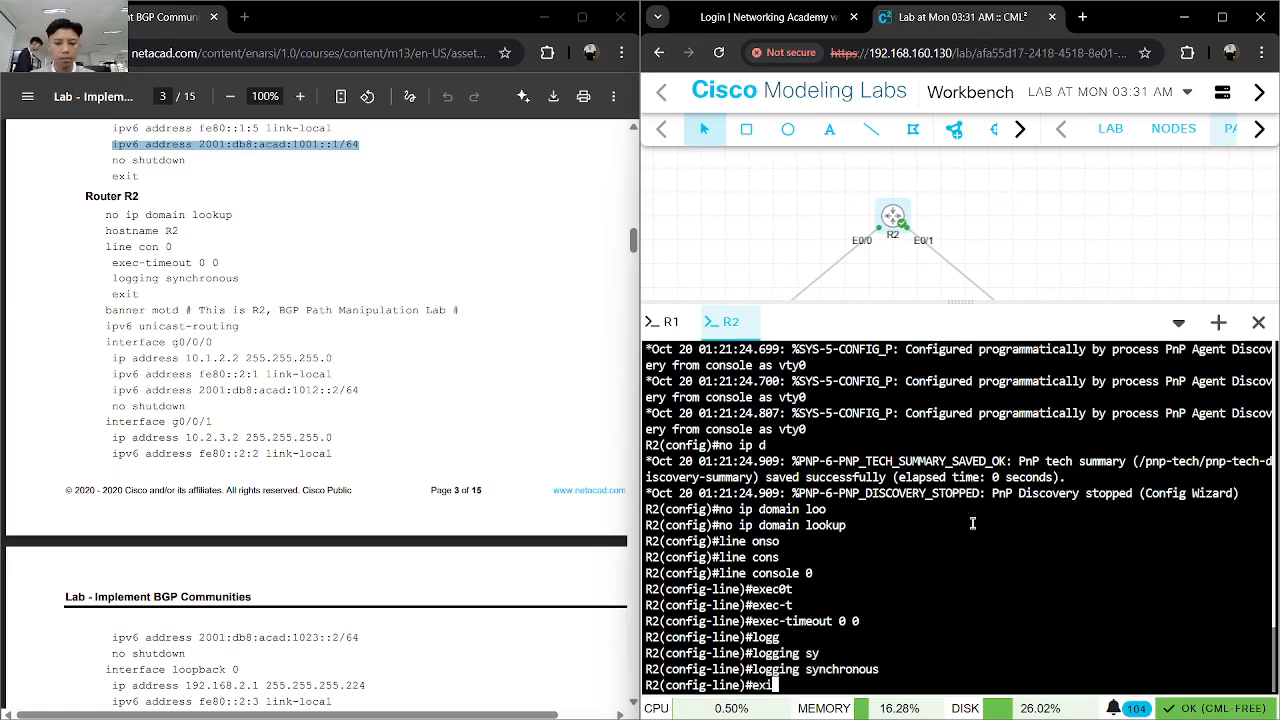
{"action": "key", "text": "Return"}
- Set R2's message-of-the-day banner to "This is R2, BGP Path Manipulation Lab", delimited by # characters
{"action": "type", "text": "banner"}
{"action": "key", "text": "Tab"}
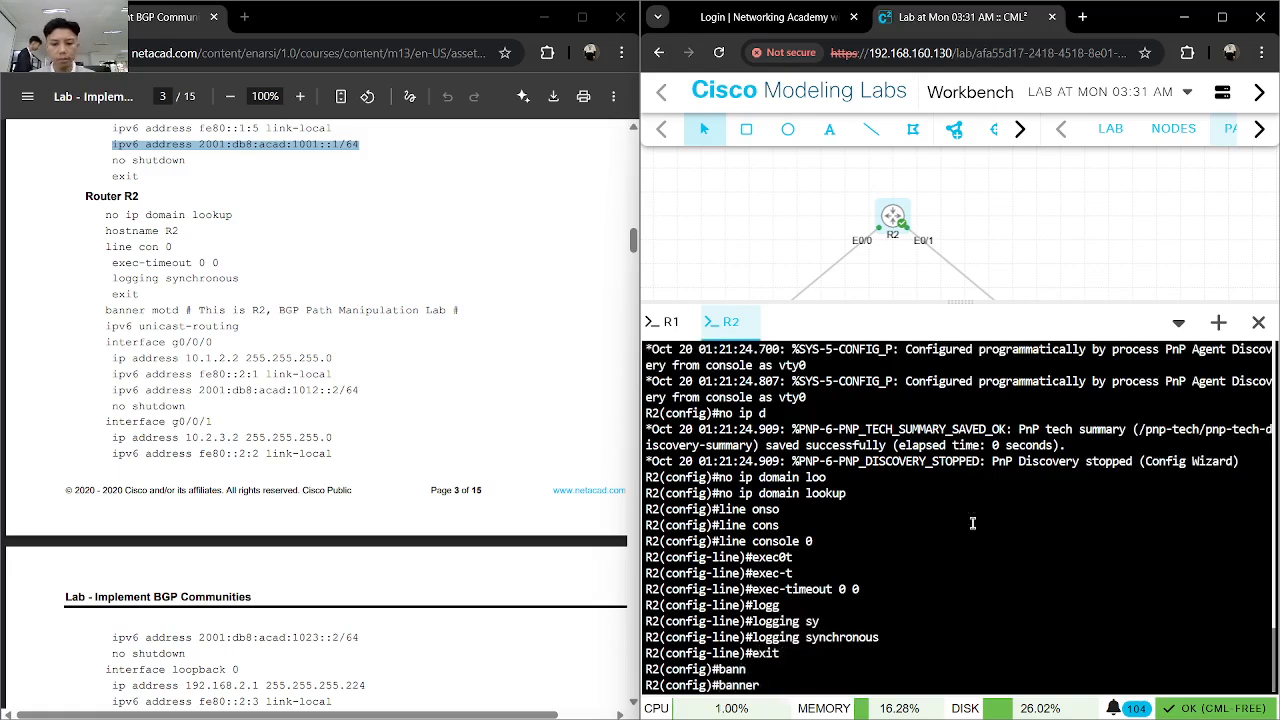
{"action": "type", "text": "mo"}
{"action": "key", "text": "Tab"}
{"action": "type", "text": "# T"}
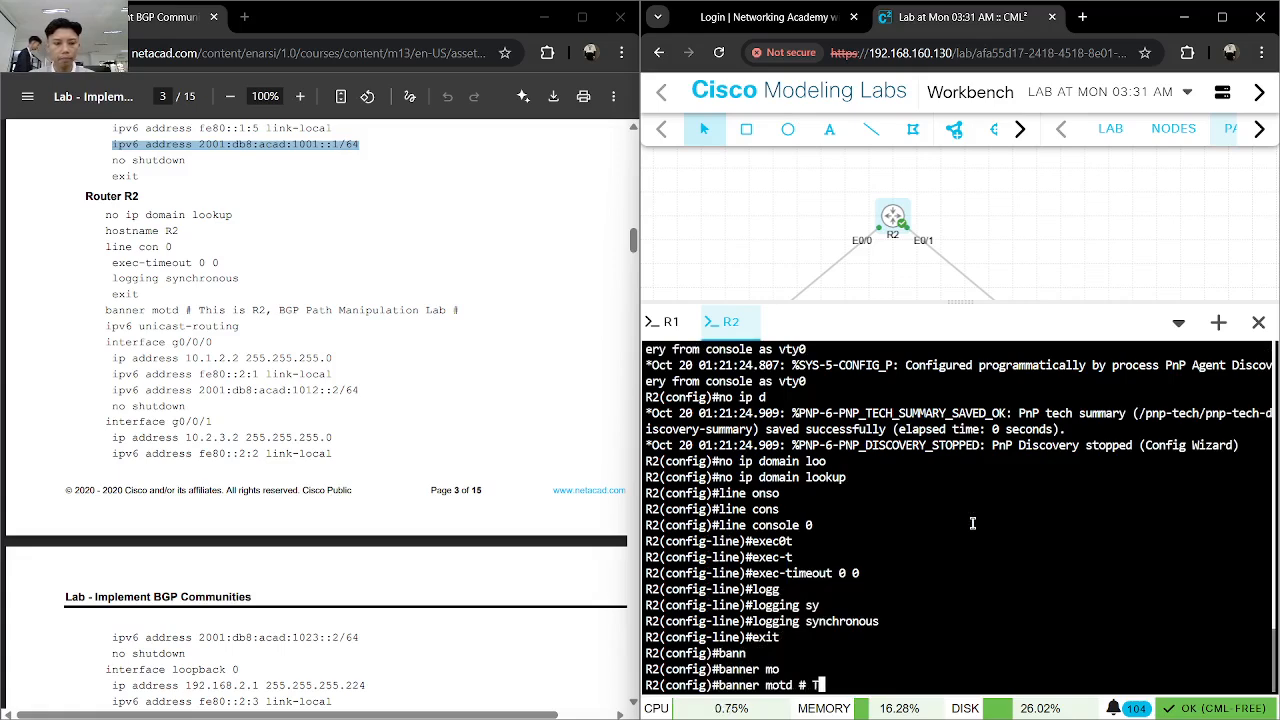
{"action": "type", "text": "his is R@,"}
{"action": "key", "text": "BackSpace"}
{"action": "key", "text": "BackSpace"}
{"action": "type", "text": "2, "}
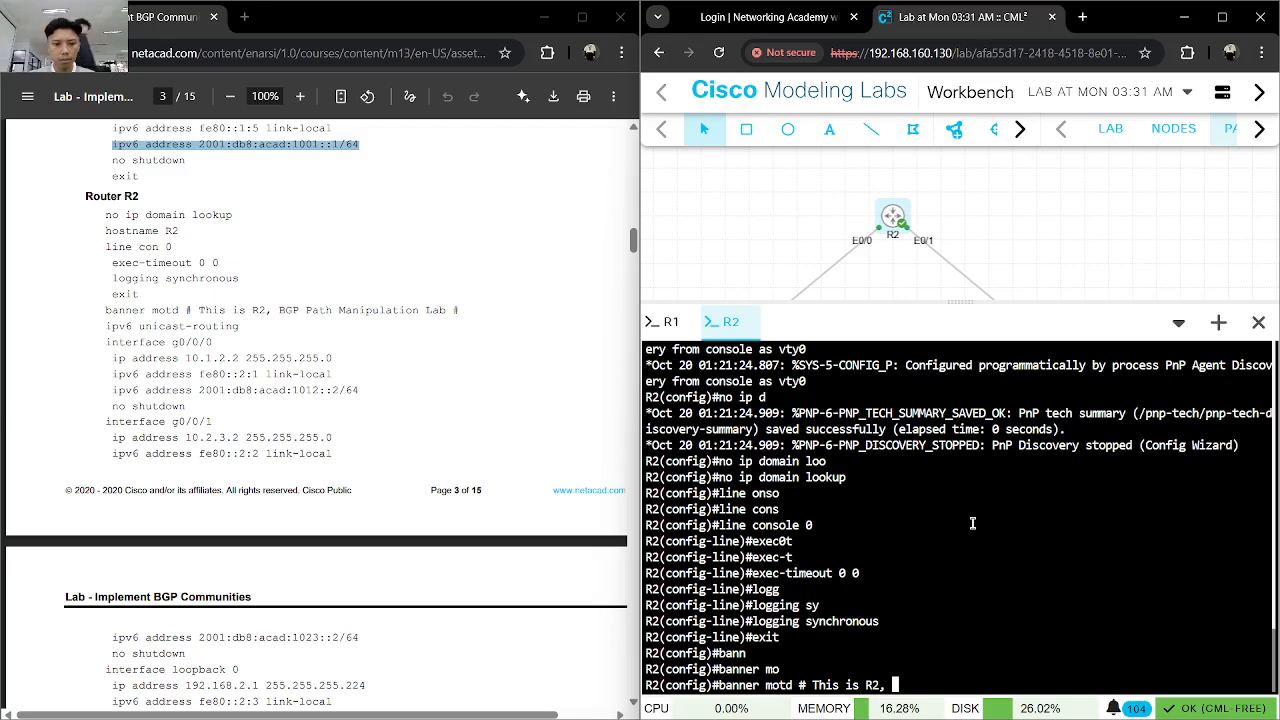
{"action": "type", "text": "BGP Pat"}
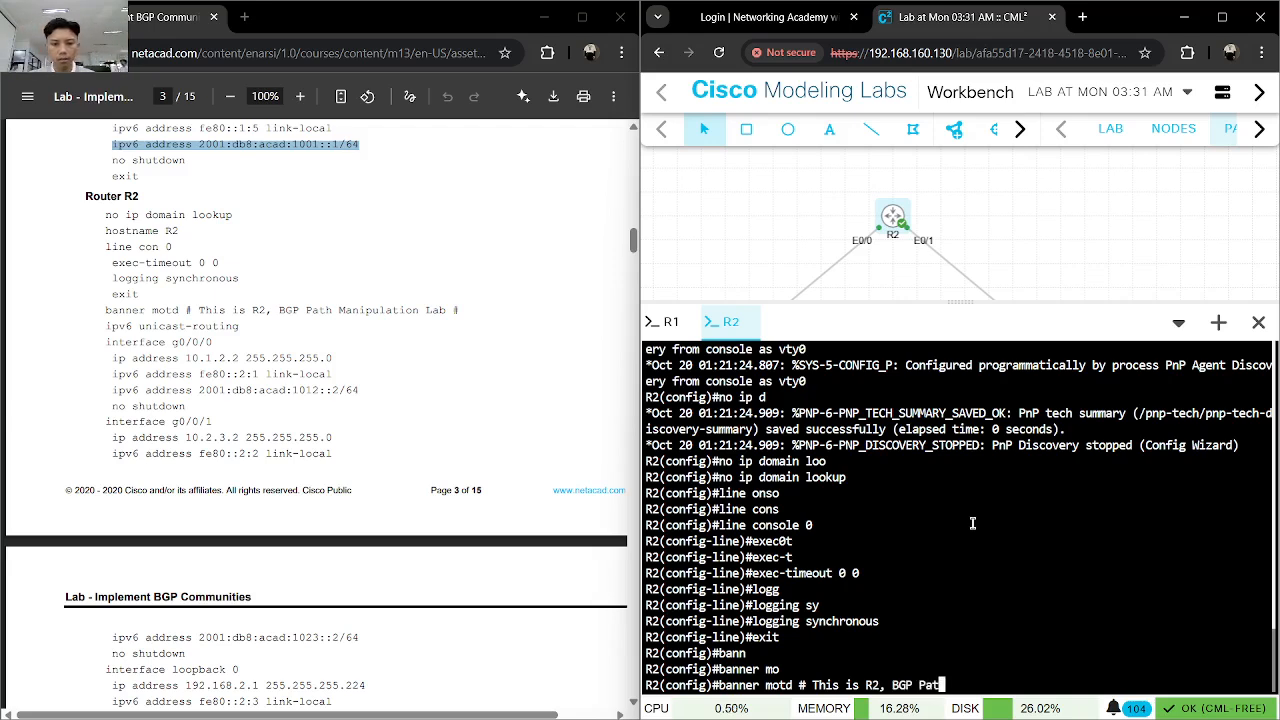
{"action": "type", "text": "h Manipulatio"}
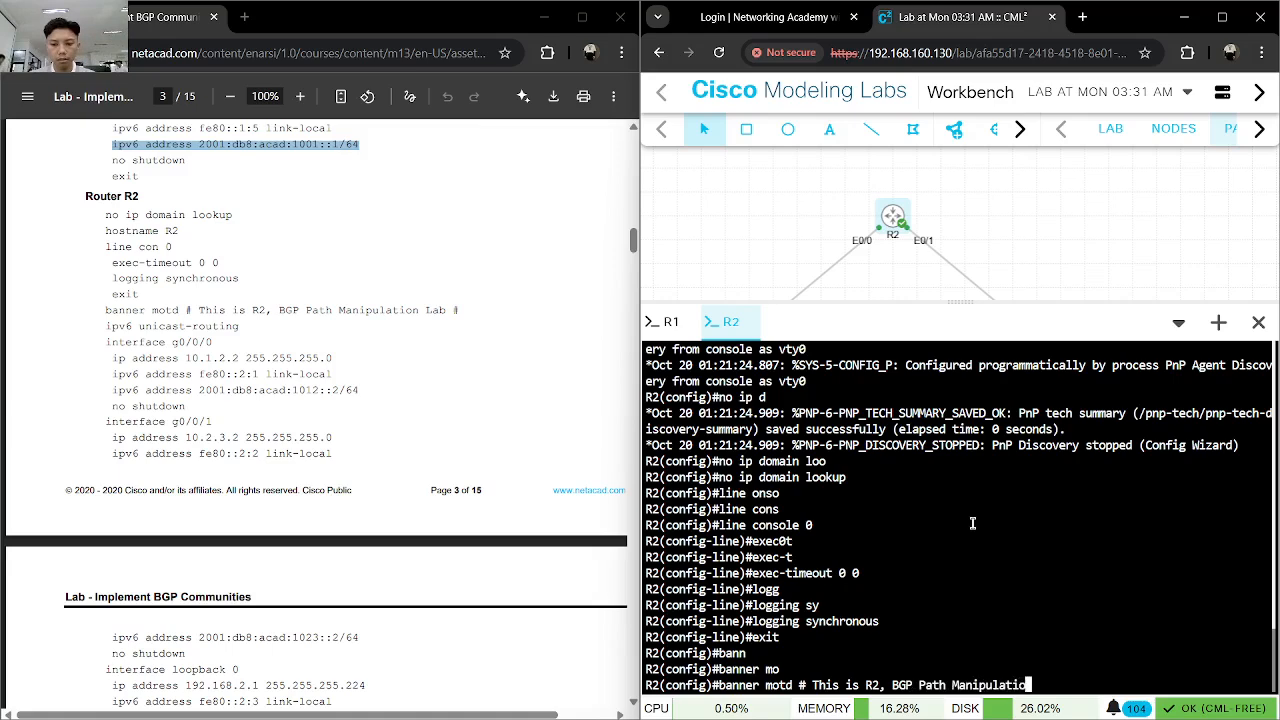
{"action": "type", "text": "nsLab #"}
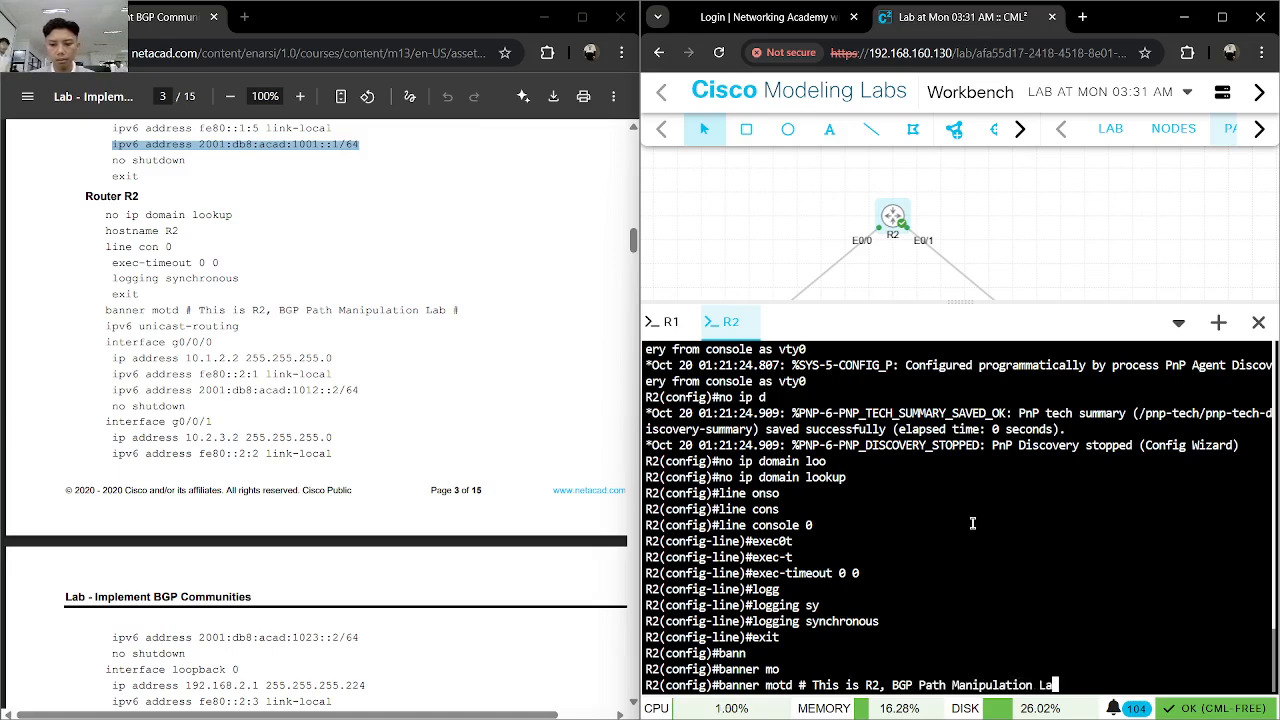
{"action": "key", "text": "Return"}
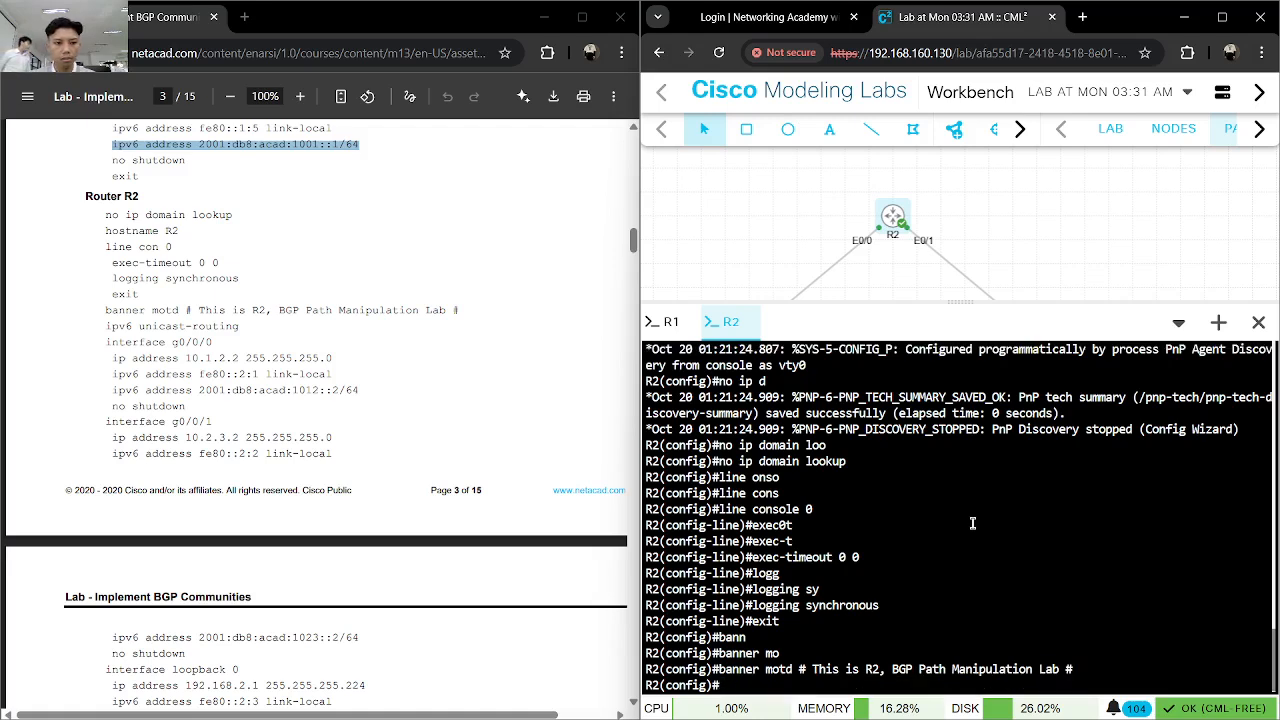
- Enable IPv6 routing on R2 with "ipv6 unicast-routing"
{"action": "type", "text": "ipv6 un"}
{"action": "key", "text": "Tab"}
{"action": "key", "text": "Return"}
- Enter interface configuration mode for Ethernet0/0 on R2
{"action": "type", "text": "inter"}
{"action": "key", "text": "Tab"}
{"action": "type", "text": "f"}
{"action": "key", "text": "Tab"}
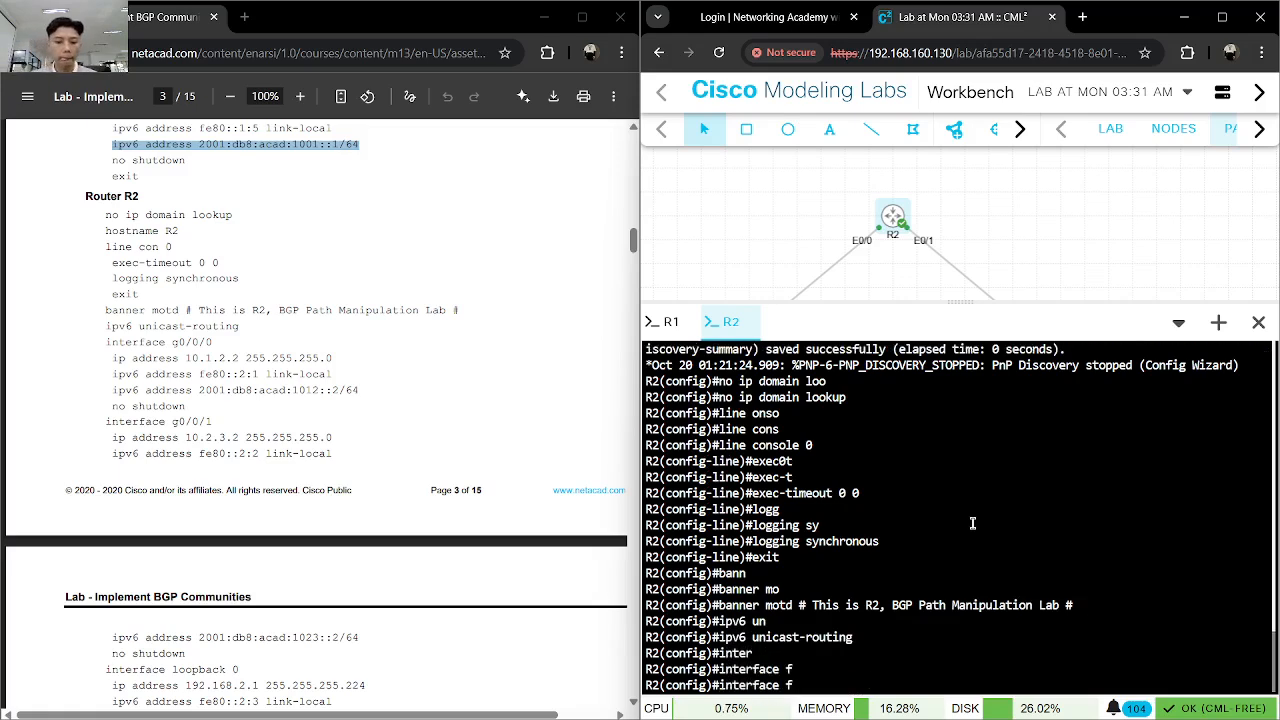
{"action": "key", "text": "BackSpace"}
{"action": "type", "text": "et"}
{"action": "key", "text": "Tab"}
{"action": "type", "text": "0/0"}
{"action": "key", "text": "Return"}
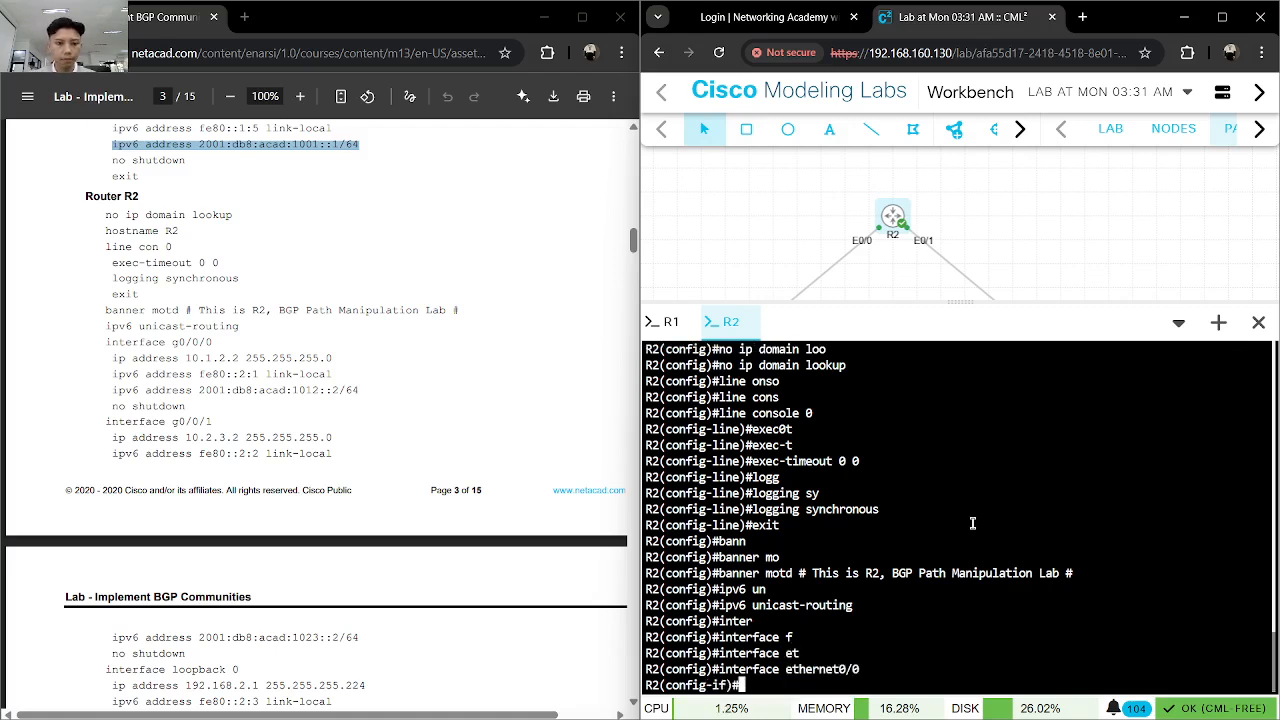
- Assign the IPv4 address 10.1.2.2 with mask 255.255.255.0 to R2's Ethernet0/0
{"action": "type", "text": "ip add"}
{"action": "key", "text": "Tab"}
{"action": "type", "text": "101.1"}
{"action": "key", "text": "BackSpace"}
{"action": "key", "text": "BackSpace"}
{"action": "key", "text": "BackSpace"}
{"action": "type", "text": ".1.2.2 255.255.255.0"}
{"action": "key", "text": "Return"}
{"action": "type", "text": "ipv"}
{"action": "key", "text": "Tab"}
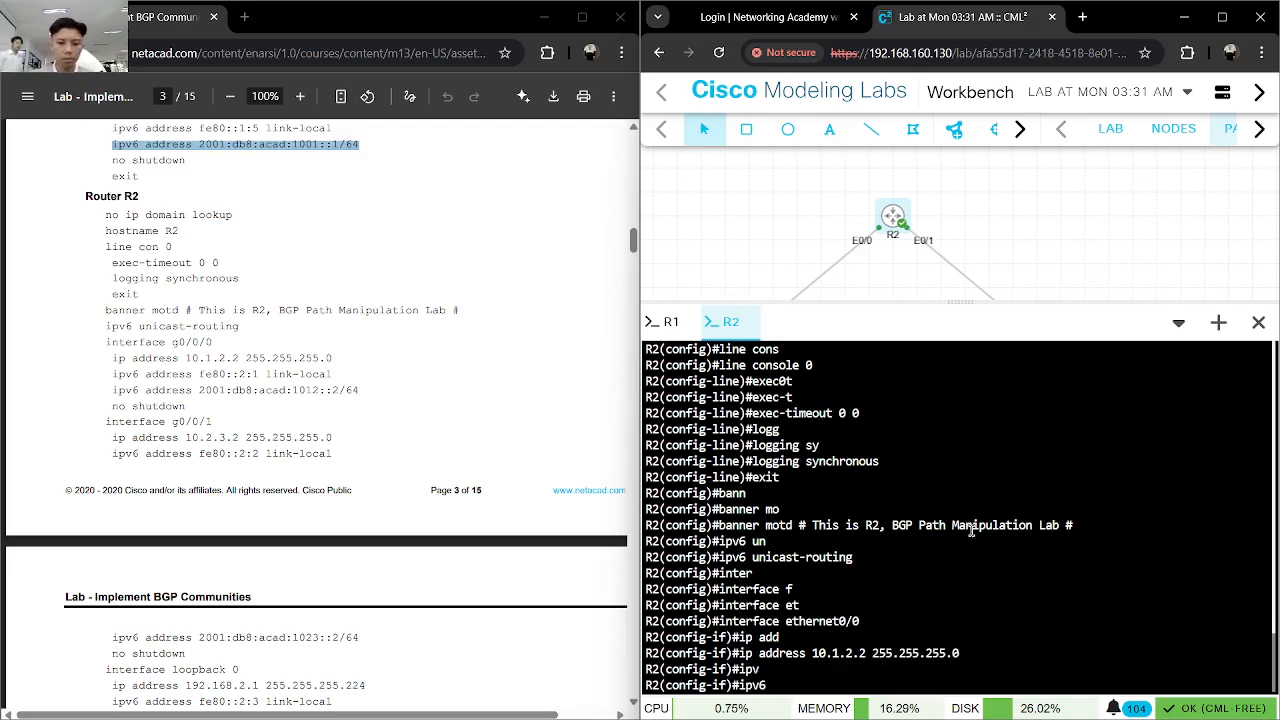
{"action": "key", "text": "BackSpace"}
{"action": "key", "text": "BackSpace"}
{"action": "key", "text": "BackSpace"}
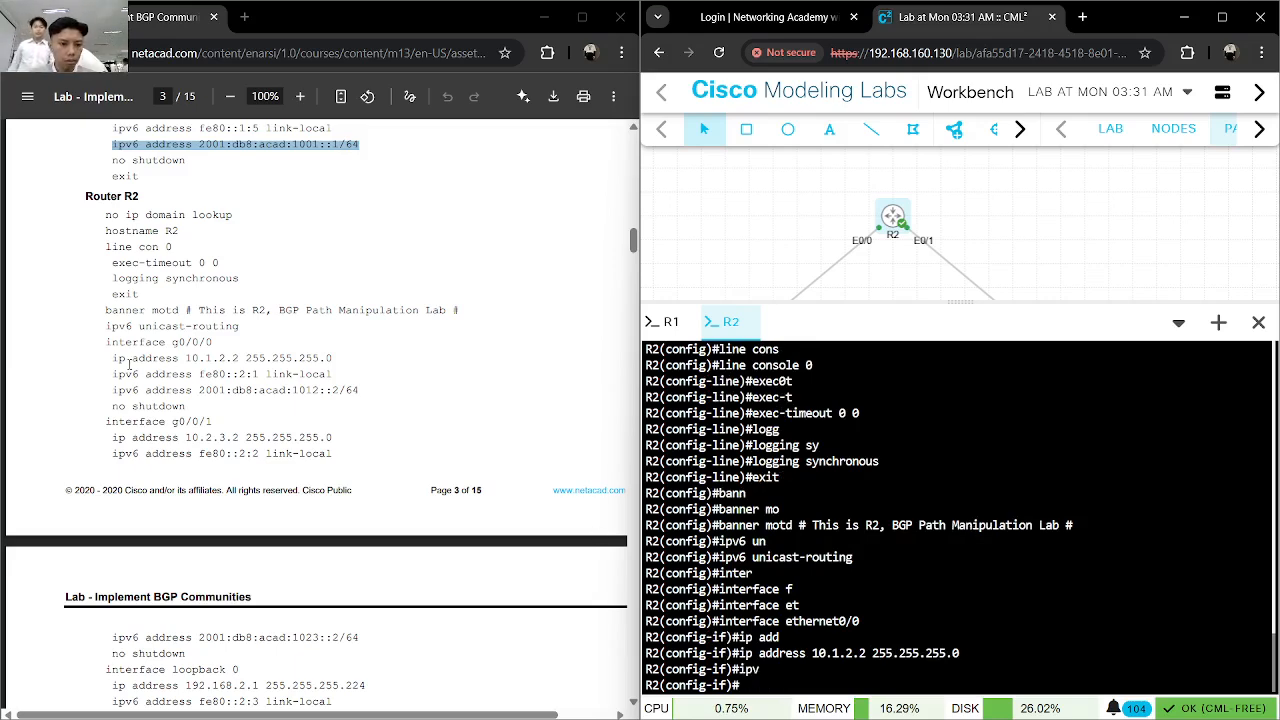
- Copy the g0/0/0 link-local command from the lab guide and apply "ipv6 address fe80::2:1 link-local" to Ethernet0/0
{"action": "left_click_drag", "start_coordinate": [110, 374], "coordinate": [336, 376]}
{"action": "left_click", "coordinate": [992, 592]}
{"action": "type", "text": "ipv6 address fe80::2:1 link-local"}
{"action": "key", "text": "Return"}
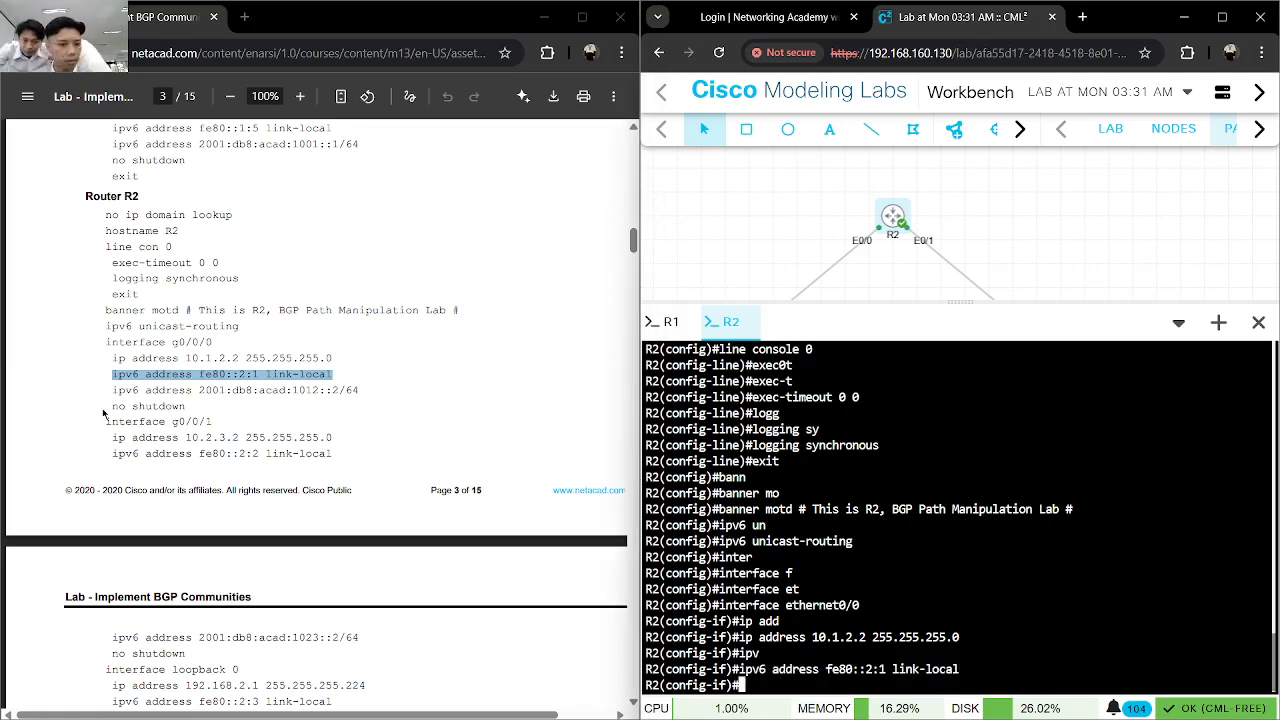
- Apply the guide's IPv6 address 2001:db8:acad:1012::2/64 to R2's Ethernet0/0 and enable the interface
{"action": "left_click_drag", "start_coordinate": [113, 390], "coordinate": [356, 389]}
{"action": "key", "text": "ctrl+c"}
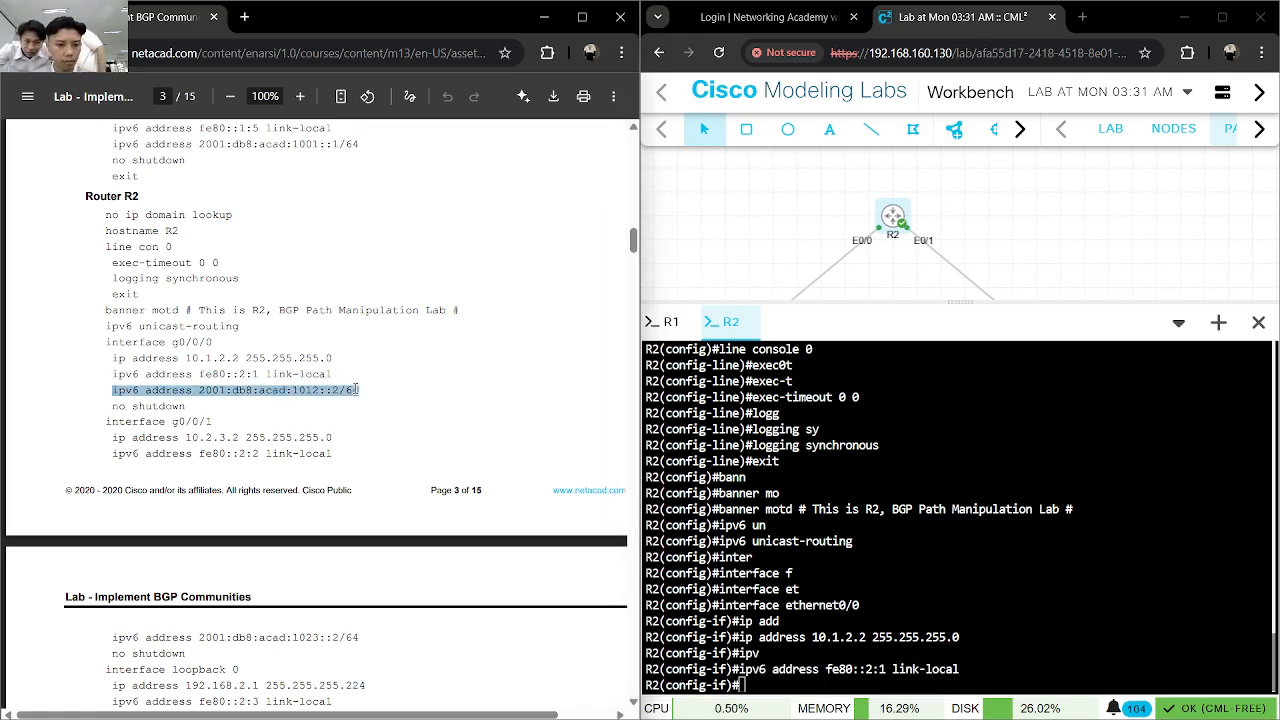
{"action": "left_click", "coordinate": [1054, 544]}
{"action": "key", "text": "ctrl+v"}
{"action": "key", "text": "Return"}
{"action": "type", "text": "no shut"}
{"action": "key", "text": "Return"}
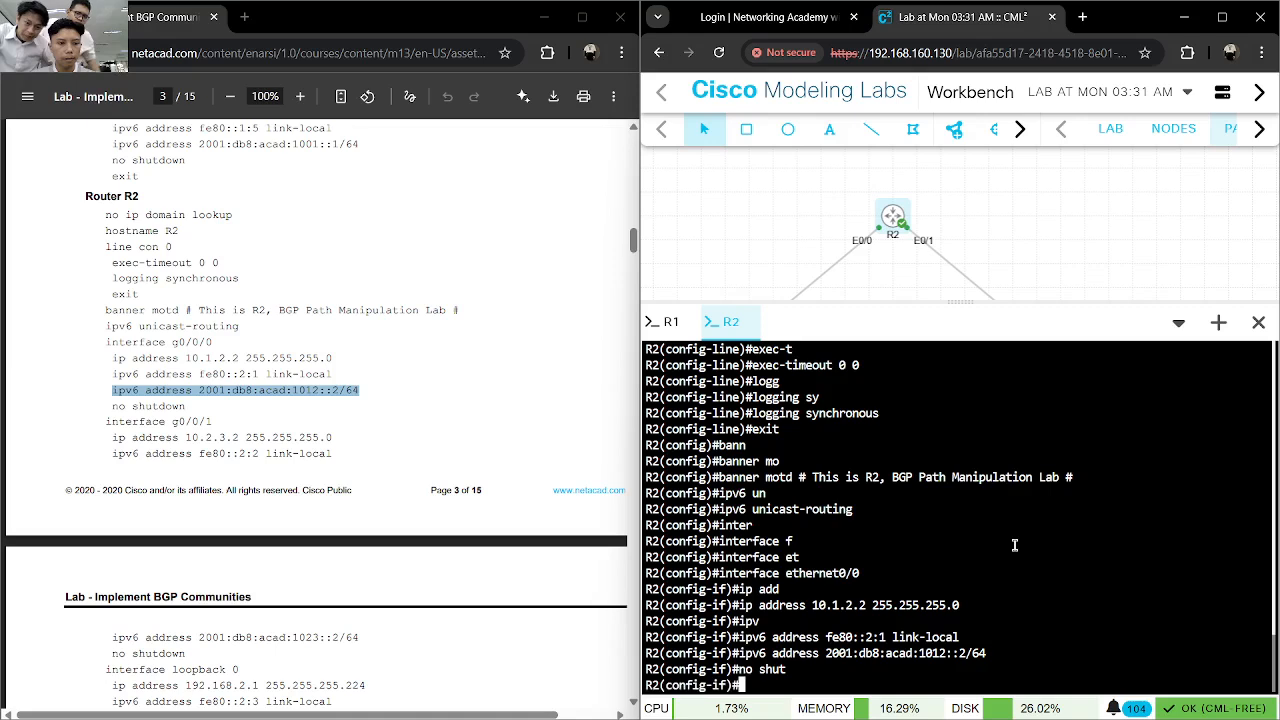
{"action": "type", "text": "inte"}
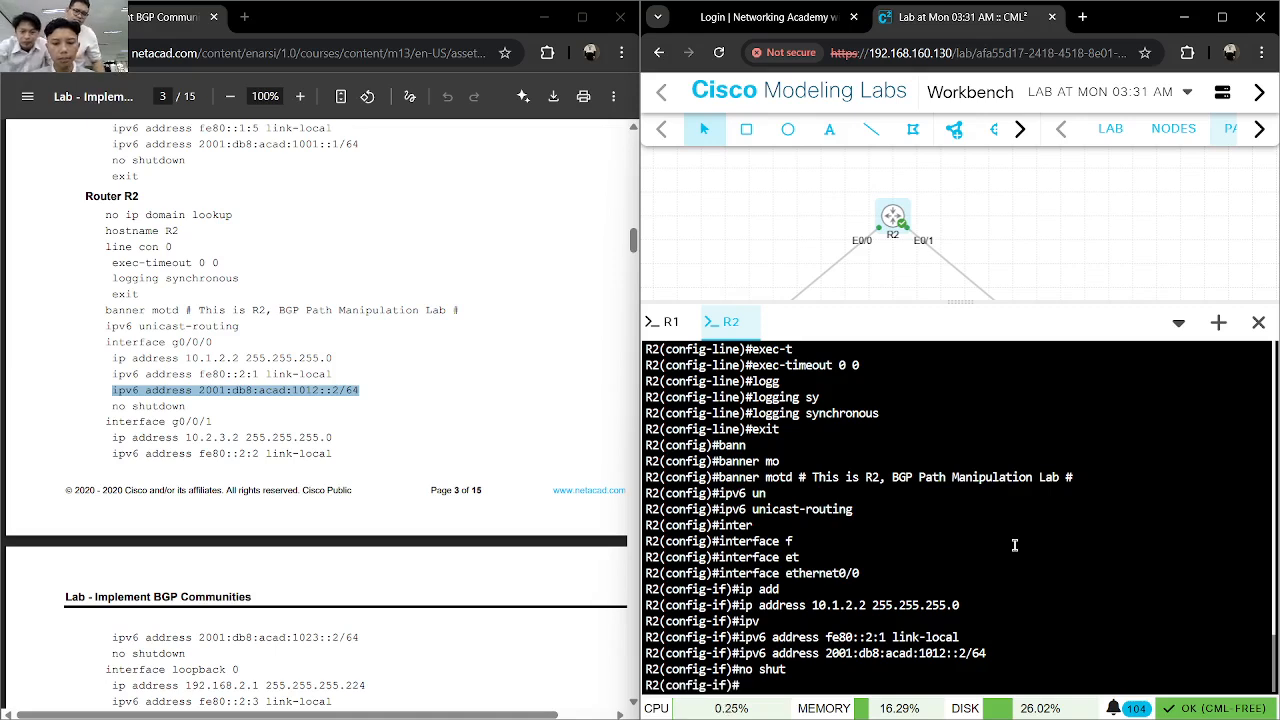
{"action": "key", "text": "Tab"}
{"action": "type", "text": "t"}
{"action": "key", "text": "Tab"}
{"action": "key", "text": "BackSpace"}
{"action": "key", "text": "BackSpace"}
{"action": "key", "text": "BackSpace"}
{"action": "key", "text": "BackSpace"}
{"action": "key", "text": "BackSpace"}
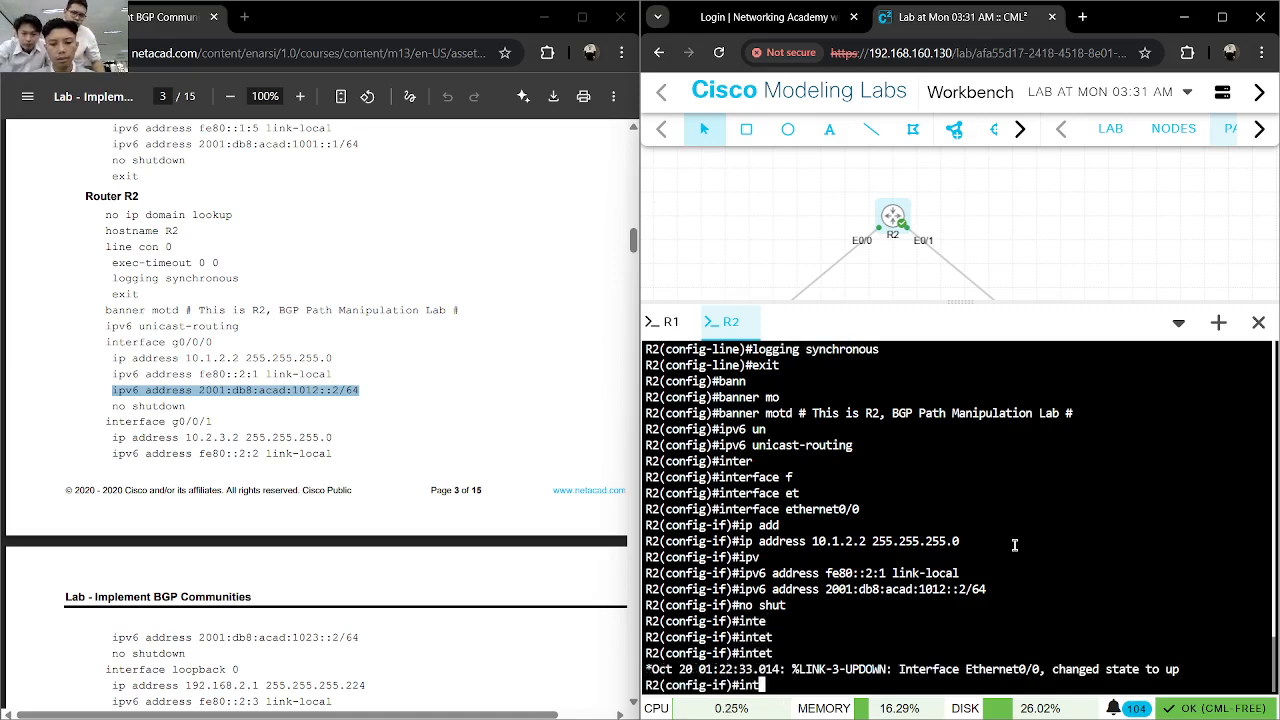
- Exit Ethernet0/0 and enter interface configuration mode for Ethernet0/1 on R2
{"action": "type", "text": "exit"}
{"action": "key", "text": "Return"}
{"action": "type", "text": "inter"}
{"action": "key", "text": "Tab"}
{"action": "type", "text": "g)#in"}
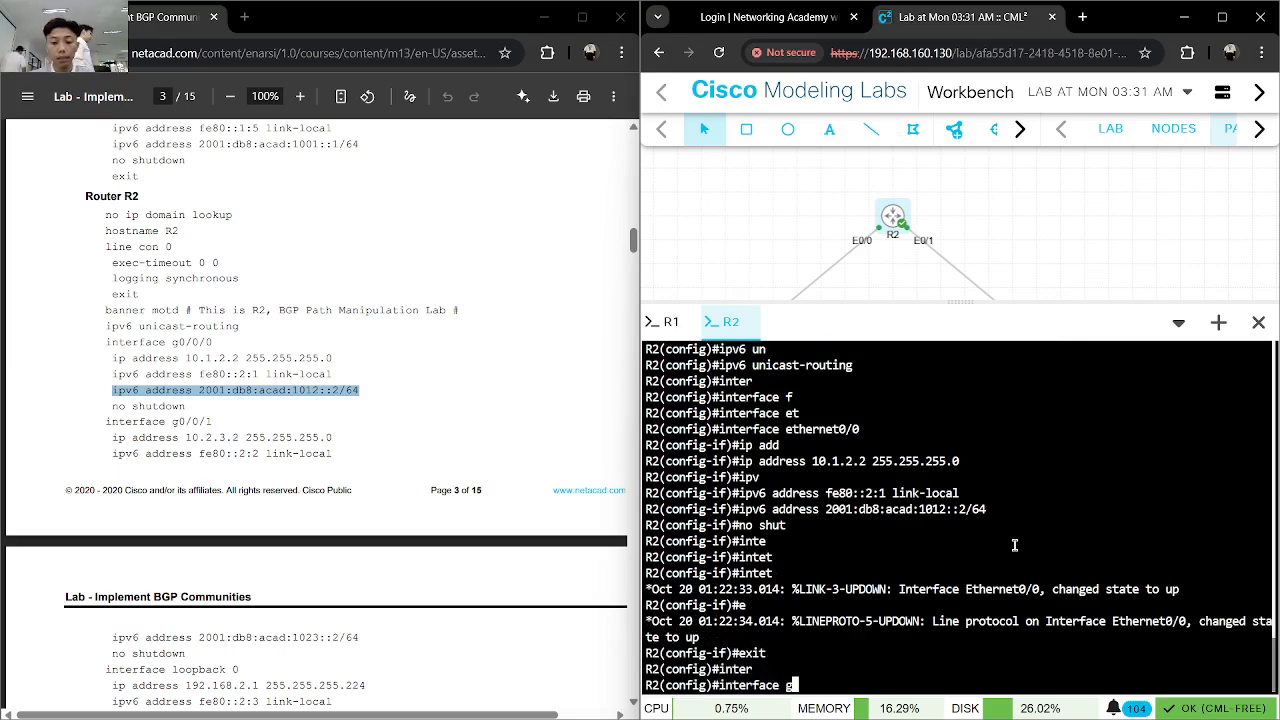
{"action": "type", "text": "t"}
{"action": "key", "text": "Tab"}
{"action": "type", "text": "0/1"}
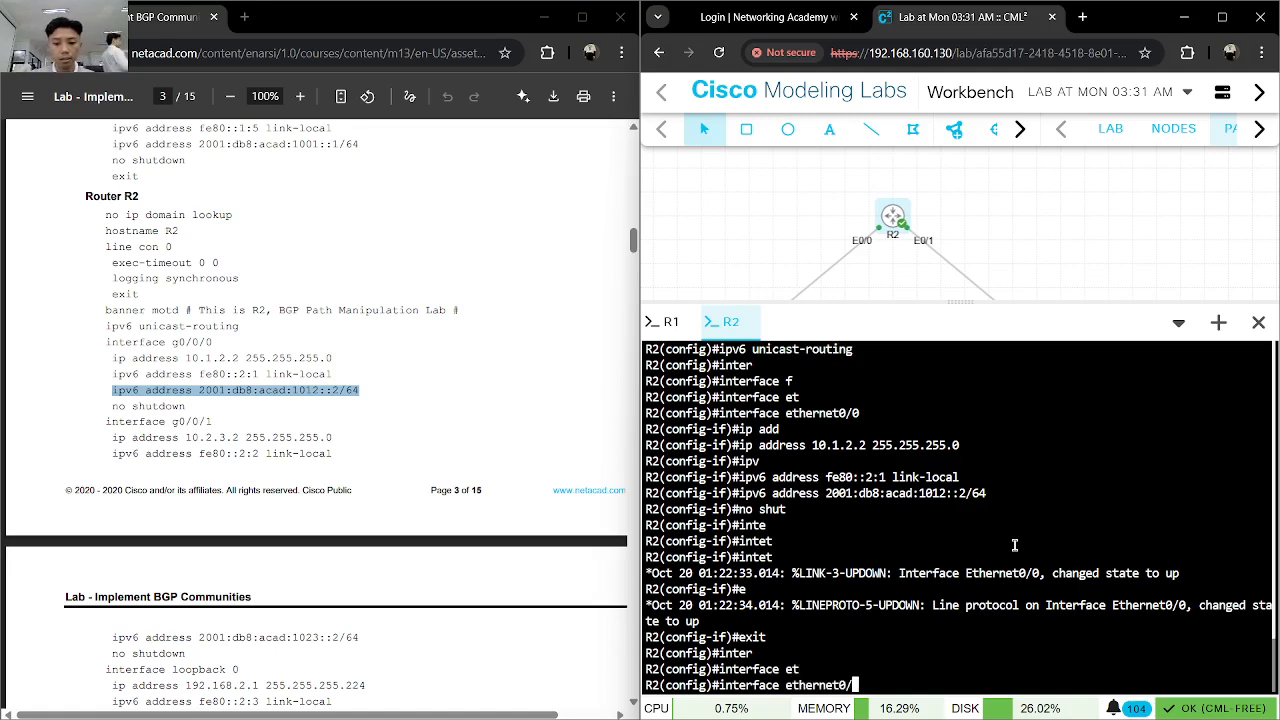
{"action": "key", "text": "Return"}
- Assign the IPv4 address 10.2.3.2 with mask 255.255.255.0 to R2's Ethernet0/1
{"action": "type", "text": "ip add"}
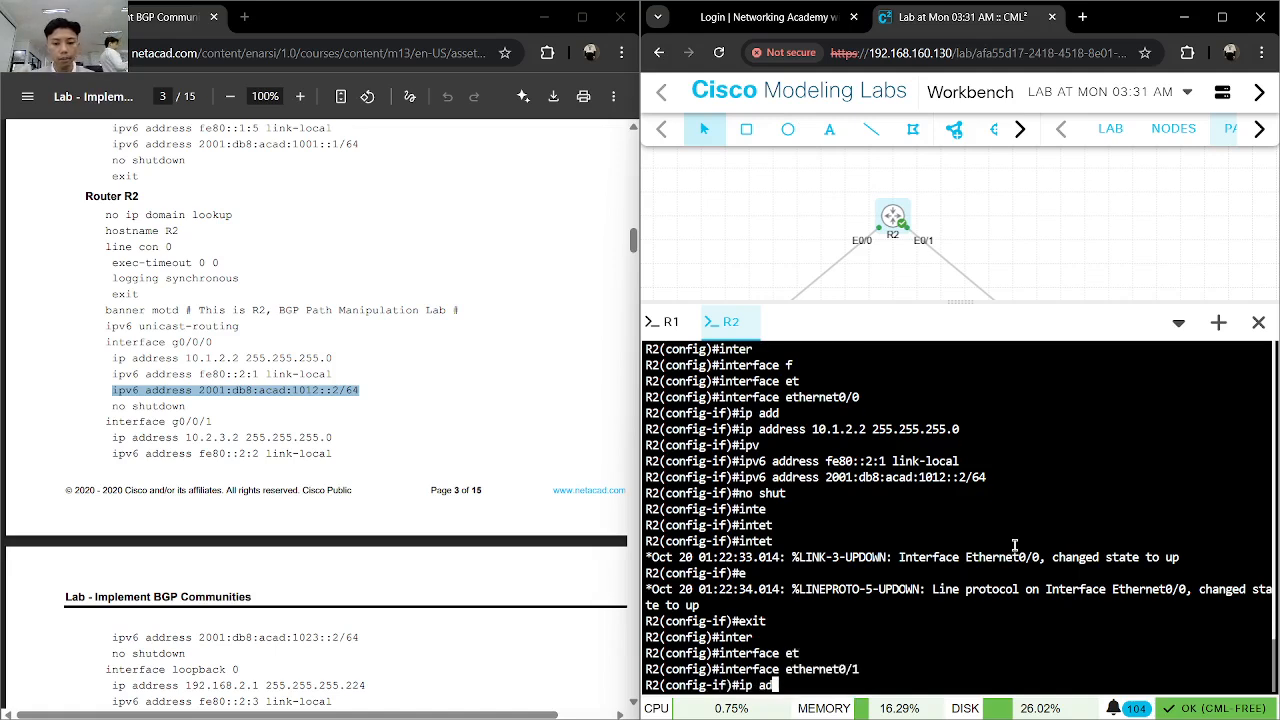
{"action": "key", "text": "Tab"}
{"action": "type", "text": "10.2.3.2 255.255.255.0"}
{"action": "key", "text": "Return"}
{"action": "type", "text": "ipv"}
{"action": "key", "text": "Tab"}
{"action": "type", "text": "add"}
{"action": "key", "text": "Tab"}
{"action": "key", "text": "BackSpace"}
{"action": "key", "text": "BackSpace"}
{"action": "key", "text": "BackSpace"}
{"action": "key", "text": "BackSpace"}
{"action": "key", "text": "BackSpace"}
{"action": "key", "text": "BackSpace"}
{"action": "key", "text": "BackSpace"}
{"action": "key", "text": "BackSpace"}
{"action": "key", "text": "BackSpace"}
{"action": "key", "text": "BackSpace"}
{"action": "key", "text": "BackSpace"}
{"action": "key", "text": "BackSpace"}
{"action": "key", "text": "BackSpace"}
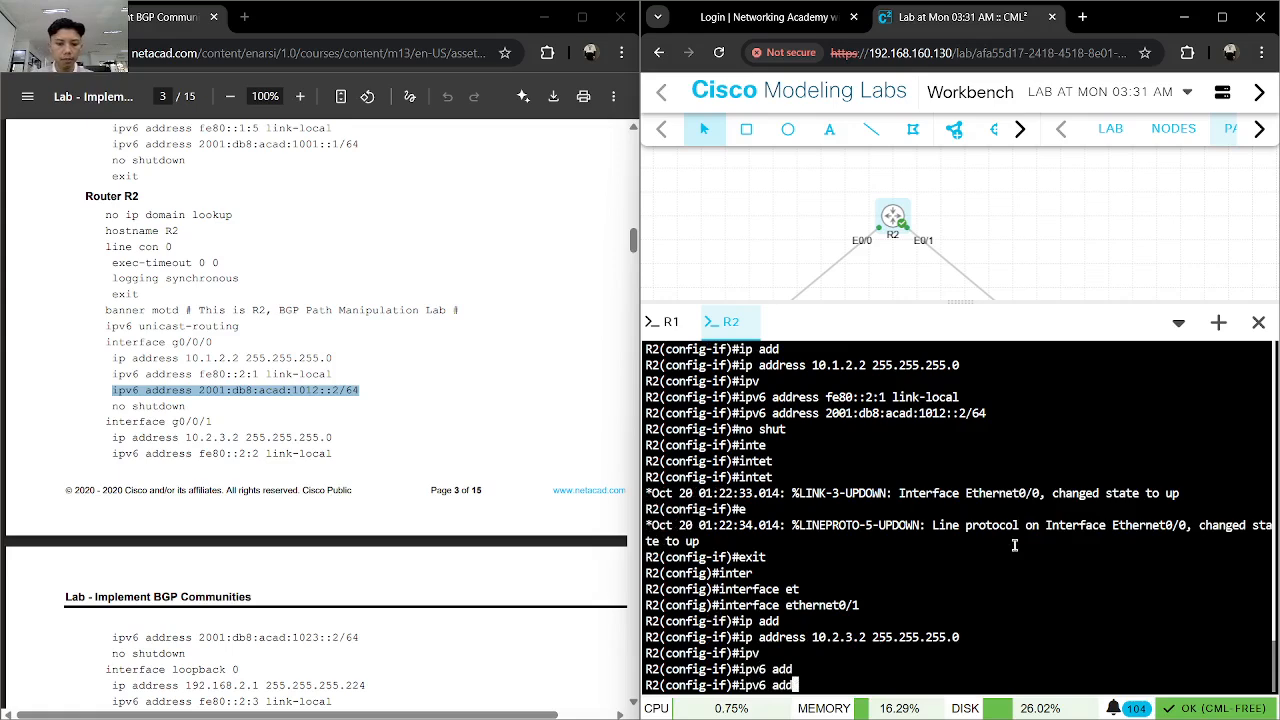
- Copy the g0/0/1 link-local command from the lab guide and apply "ipv6 address fe80::2:2 link-local" to Ethernet0/1
{"action": "left_click_drag", "start_coordinate": [104, 456], "coordinate": [327, 451]}
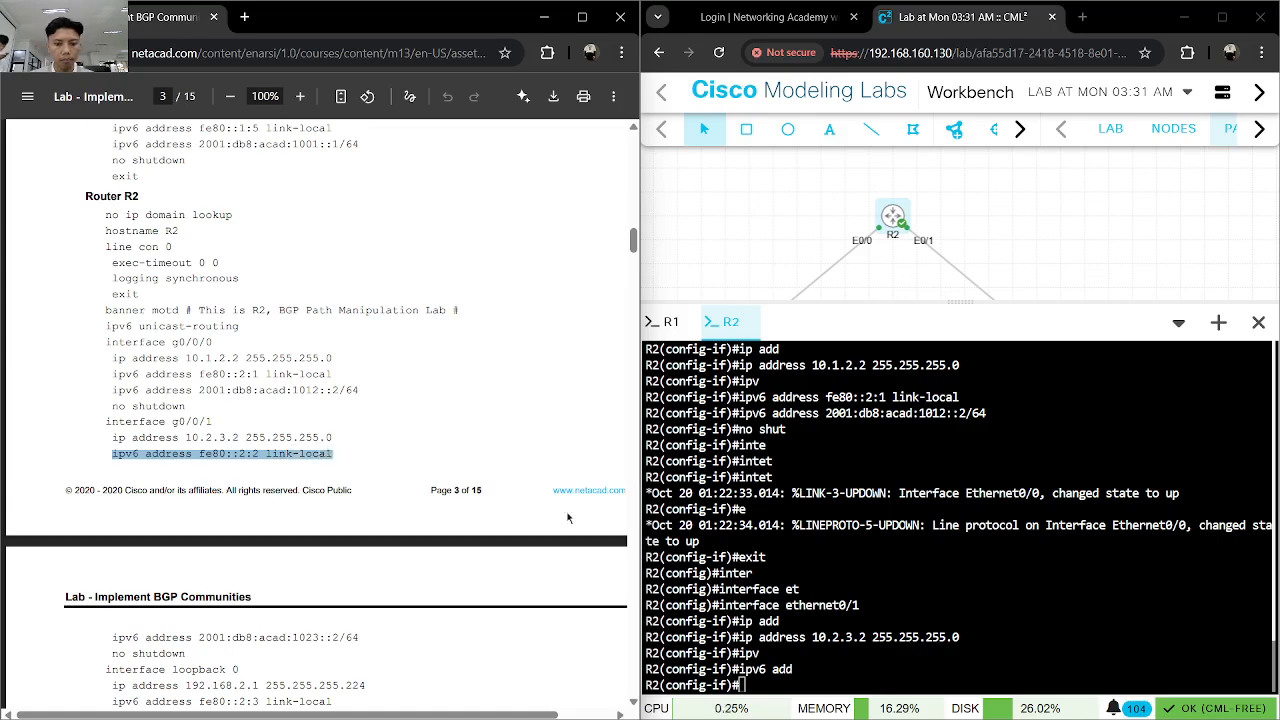
{"action": "key", "text": "ctrl+c"}
{"action": "key", "text": "alt+Tab"}
{"action": "key", "text": "ctrl+v"}
{"action": "key", "text": "Return"}
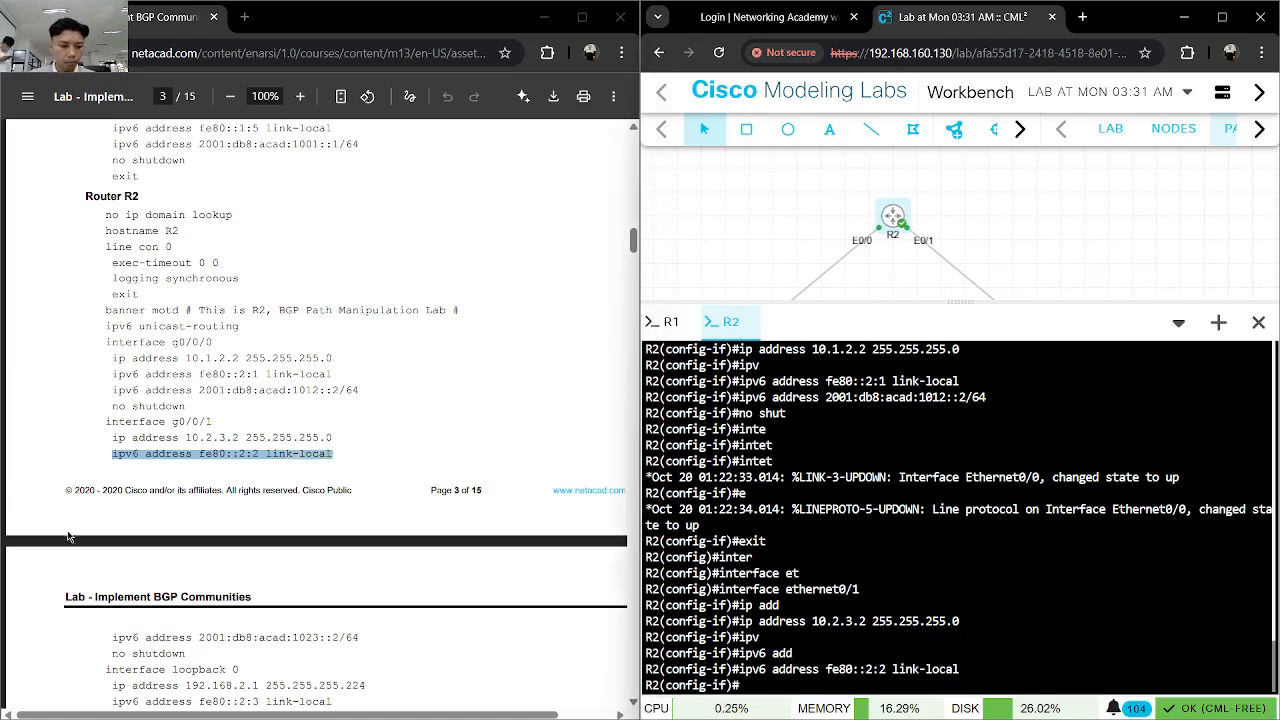
- Apply the guide's IPv6 address 2001:db8:acad:1023::2/64 to R2's Ethernet0/1 and enable the interface
{"action": "scroll", "coordinate": [68, 536], "scroll_direction": "down", "scroll_amount": 2}
{"action": "left_click_drag", "start_coordinate": [112, 470], "coordinate": [366, 470]}
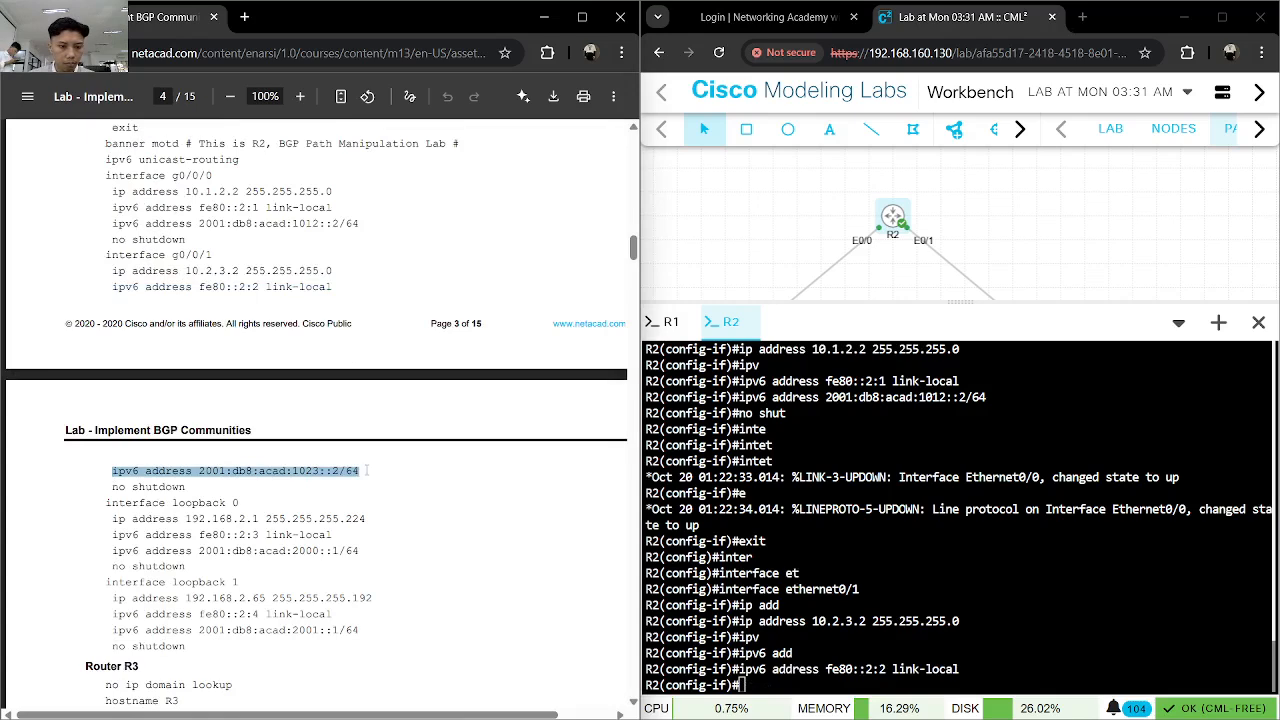
{"action": "key", "text": "ctrl+c"}
{"action": "left_click", "coordinate": [836, 531]}
{"action": "key", "text": "ctrl+v"}
{"action": "key", "text": "Return"}
{"action": "type", "text": "no shut"}
{"action": "key", "text": "Return"}
- Exit Ethernet0/1 and create interface loopback 0 on R2
{"action": "type", "text": "in"}
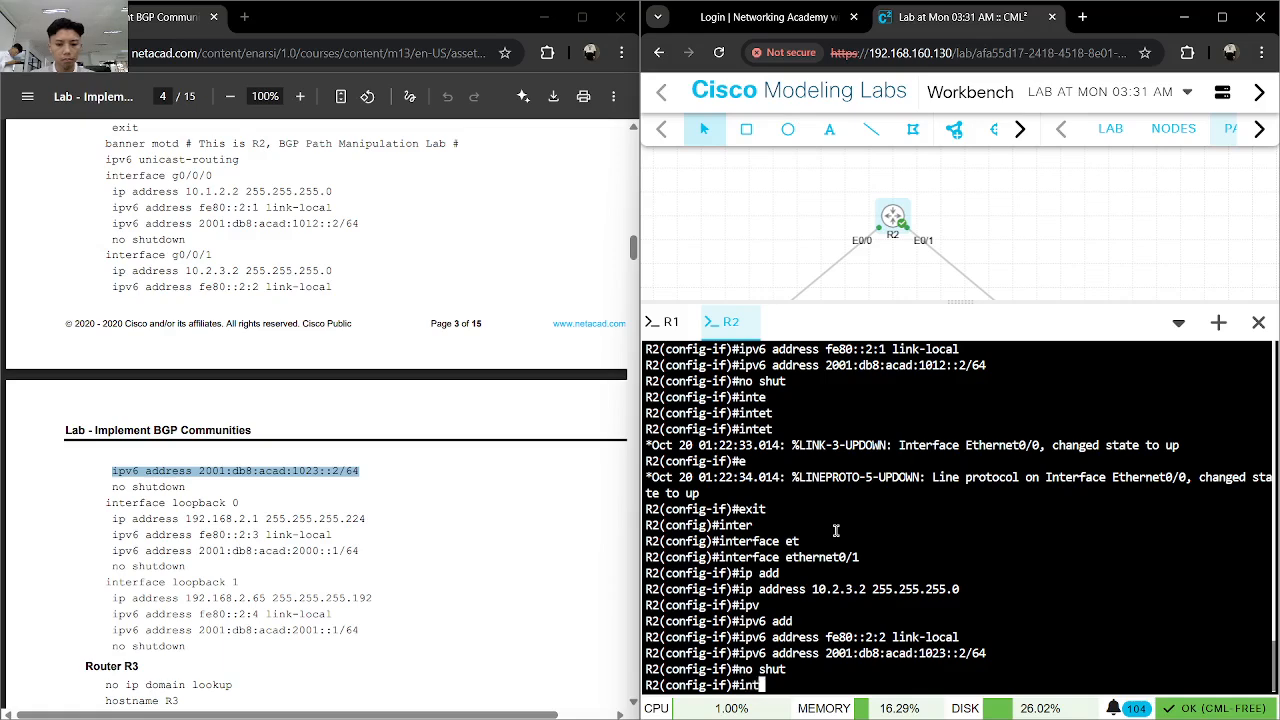
{"action": "key", "text": "BackSpace"}
{"action": "key", "text": "BackSpace"}
{"action": "type", "text": "exit"}
{"action": "key", "text": "Return"}
{"action": "type", "text": "interface l"}
{"action": "key", "text": "Tab"}
{"action": "type", "text": "loo"}
{"action": "key", "text": "Tab"}
{"action": "type", "text": "0"}
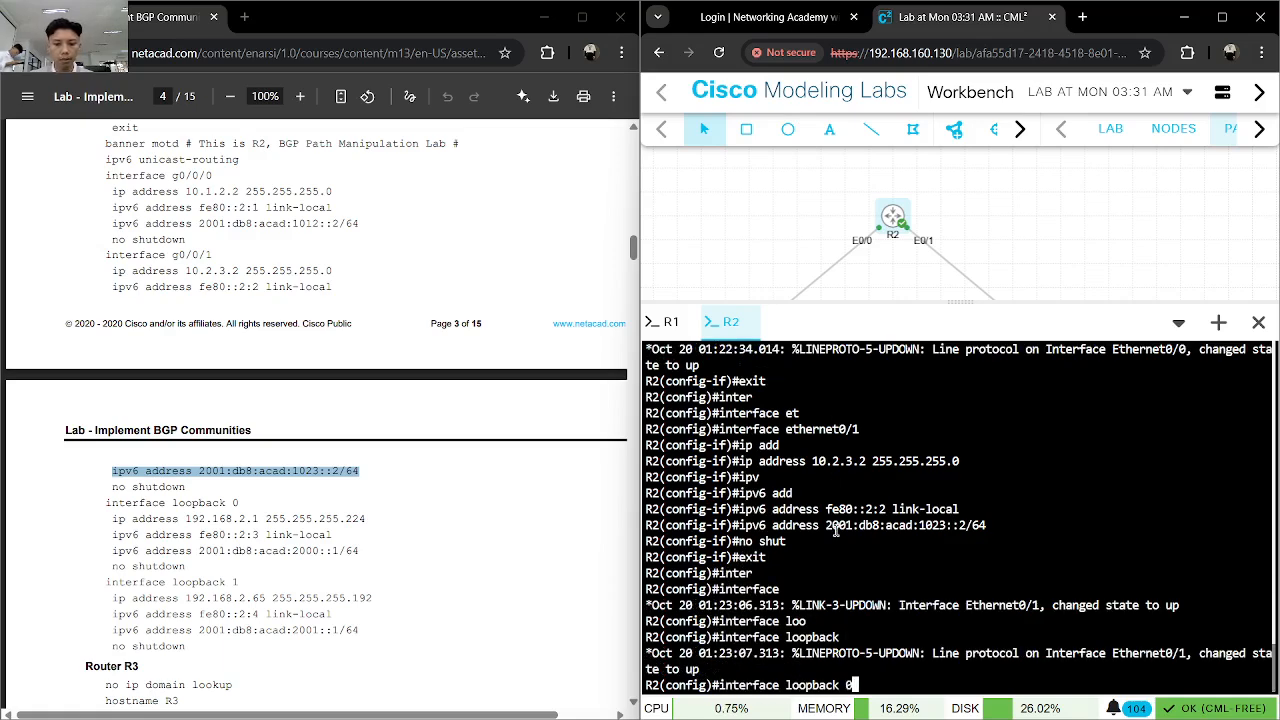
{"action": "key", "text": "Return"}
- Assign the IPv4 address 192.168.2.1 with mask 255.255.255.224 to R2's loopback 0
{"action": "type", "text": "ip add"}
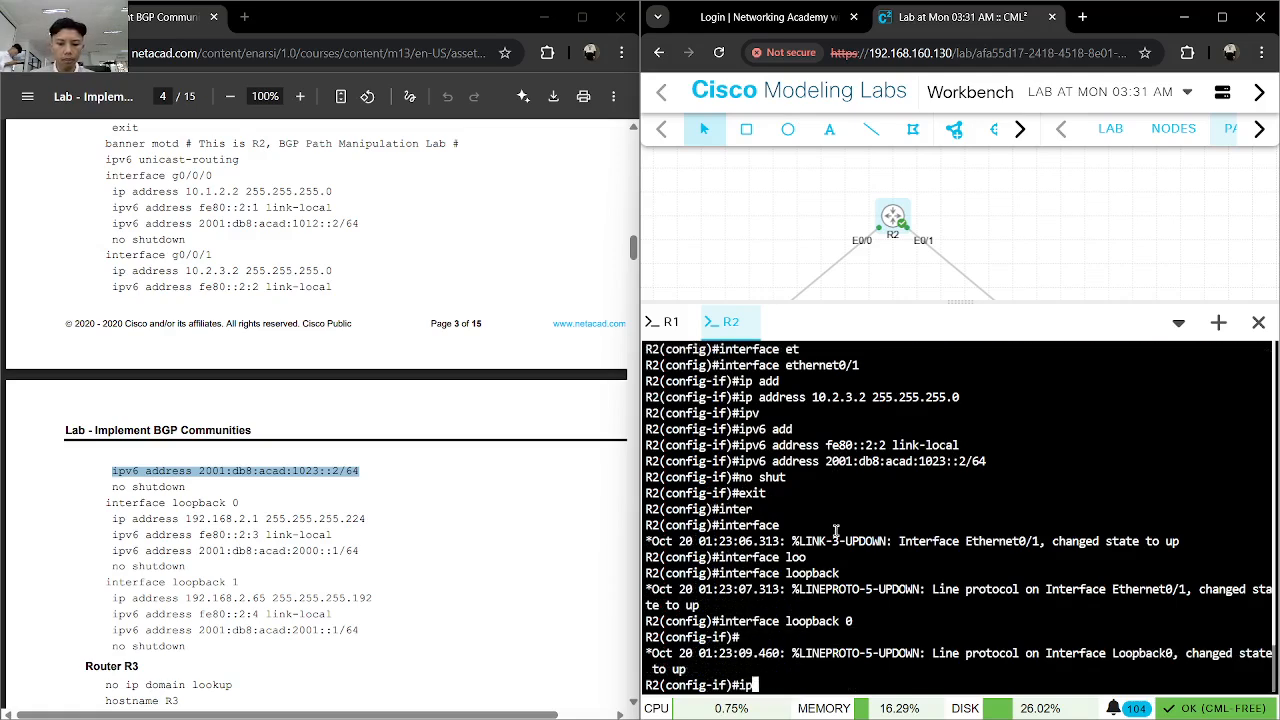
{"action": "key", "text": "Tab"}
{"action": "type", "text": "192.16"}
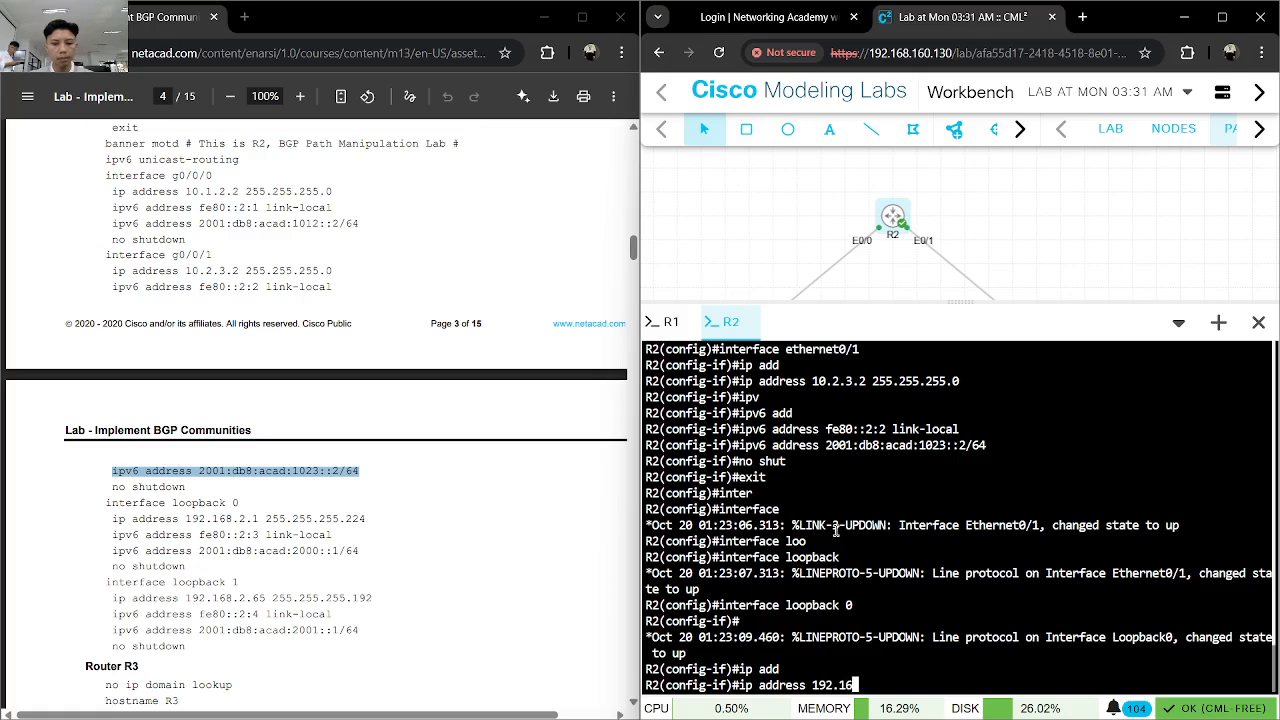
{"action": "type", "text": "8.2.21 25"}
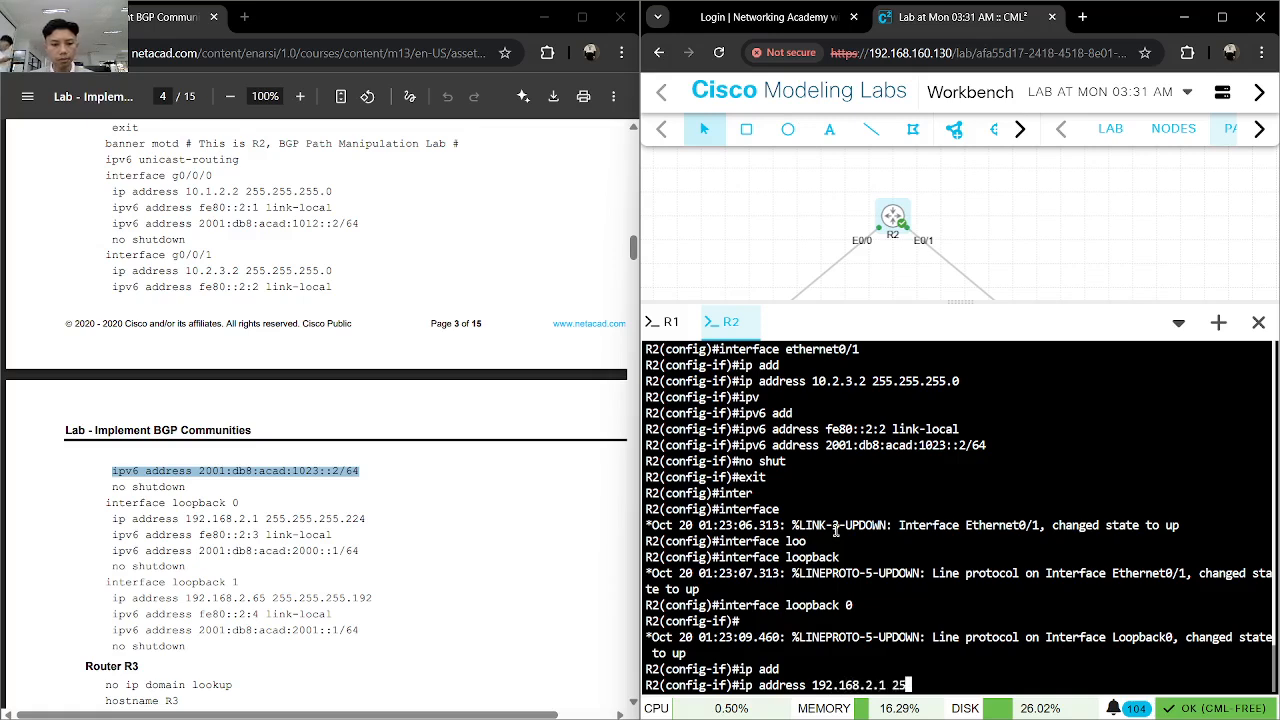
{"action": "type", "text": "5.255.2"}
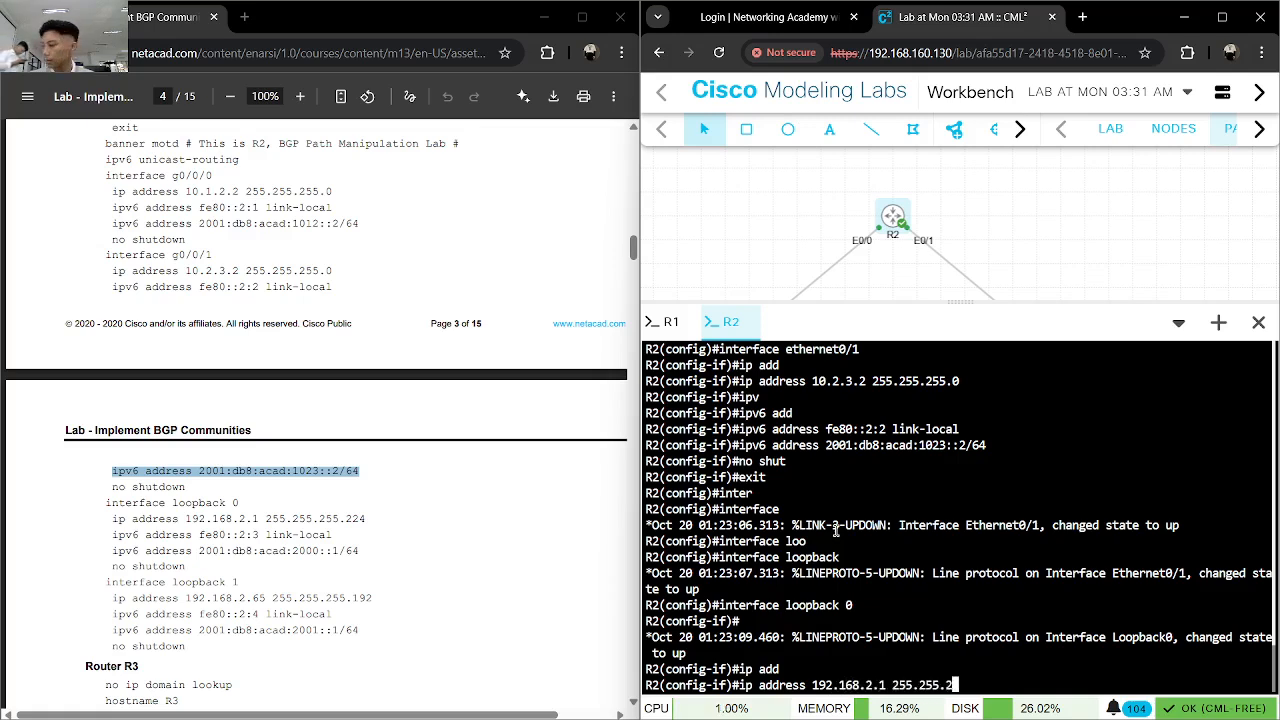
{"action": "type", "text": "55.224"}
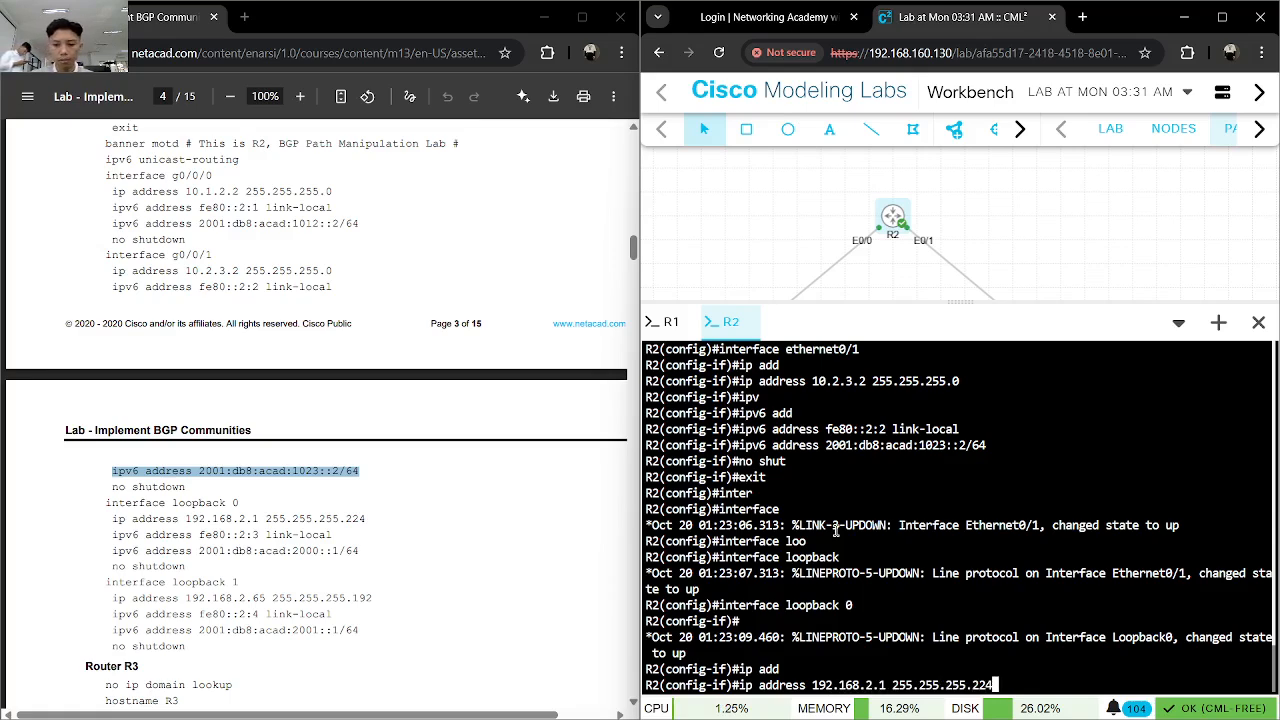
{"action": "key", "text": "Return"}
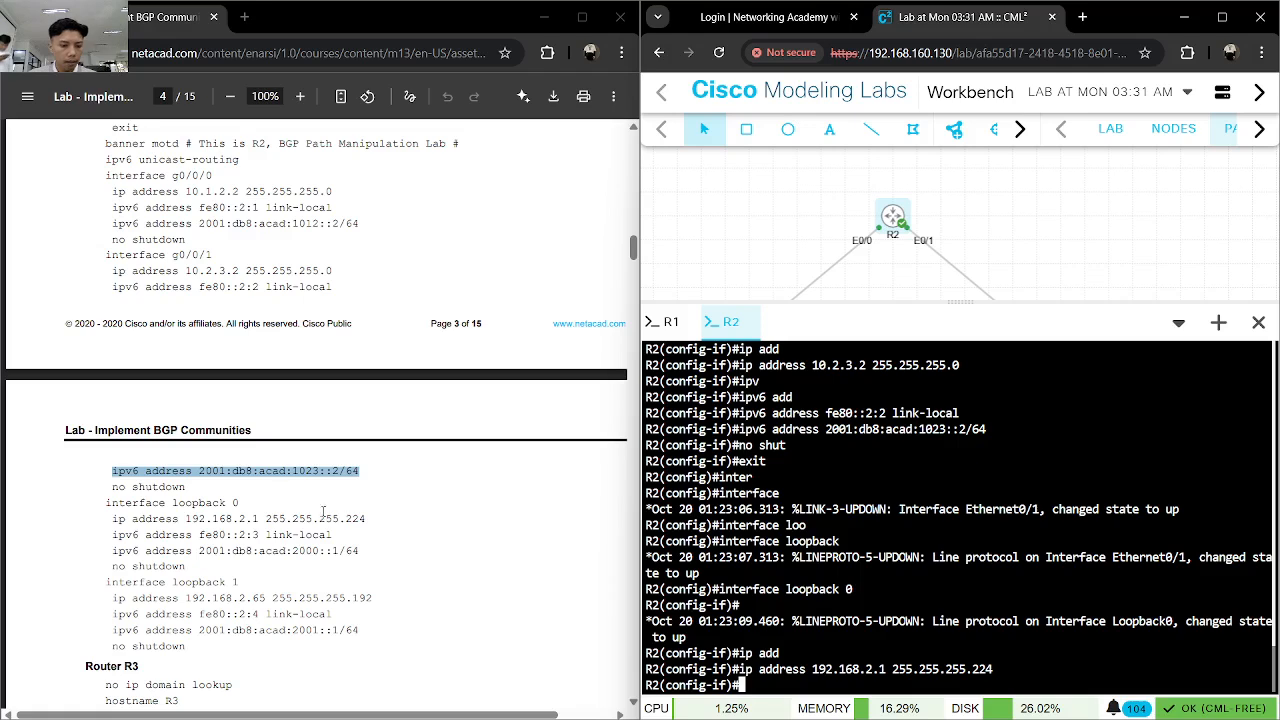
- Copy the loopback 0 link-local command from the lab guide and apply "ipv6 address fe80::2:3 link-local" on R2
{"action": "left_click_drag", "start_coordinate": [332, 535], "coordinate": [116, 537]}
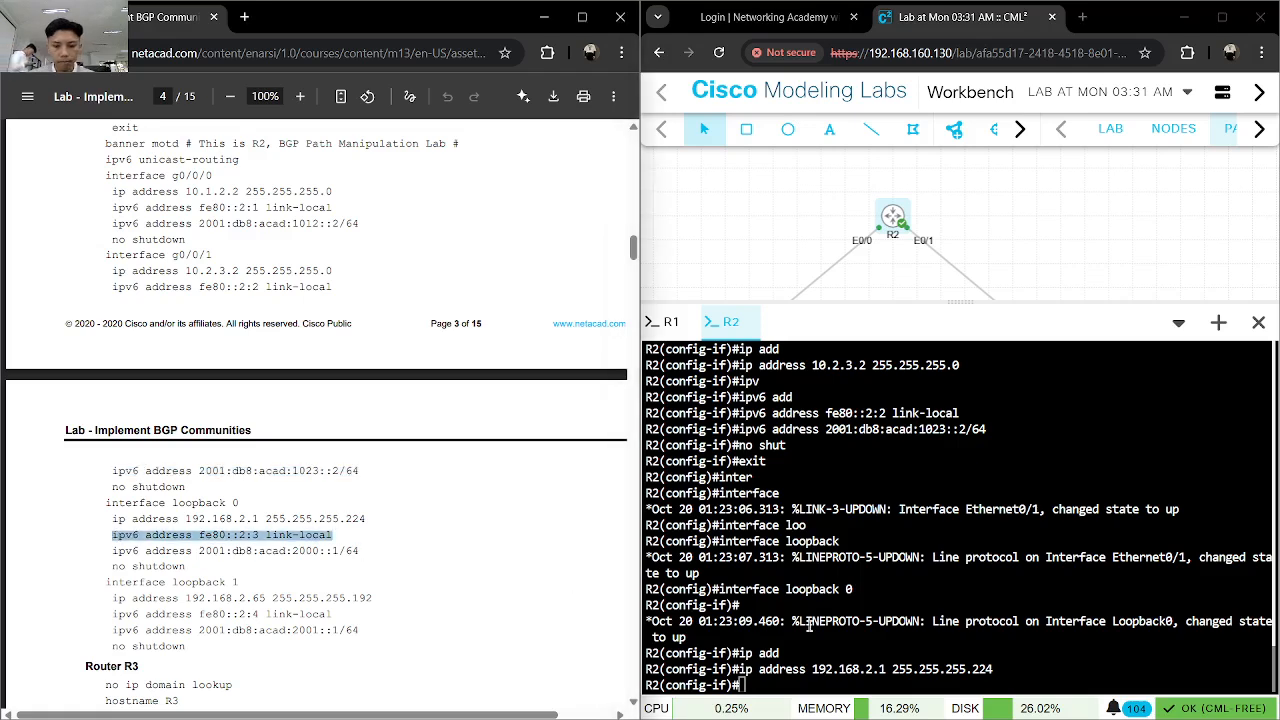
{"action": "left_click", "coordinate": [810, 626]}
{"action": "key", "text": "ctrl+v"}
{"action": "key", "text": "Return"}
{"action": "key", "text": "Return"}
{"action": "key", "text": "Up"}
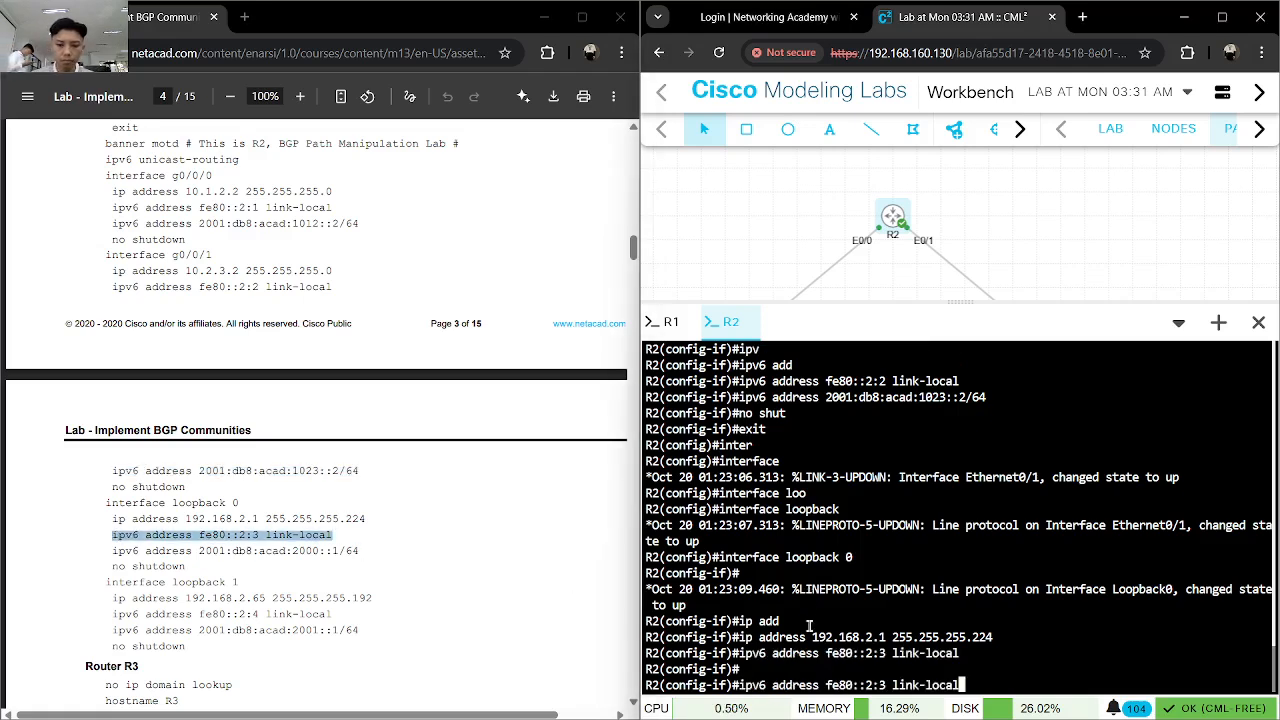
- Apply the guide's IPv6 address 2001:db8:acad:2000::1/64 to R2's loopback 0 and enable the interface
{"action": "key", "text": "Return"}
{"action": "left_click_drag", "start_coordinate": [351, 548], "coordinate": [113, 552]}
{"action": "left_click", "coordinate": [969, 628]}
{"action": "key", "text": "ctrl+v"}
{"action": "key", "text": "Return"}
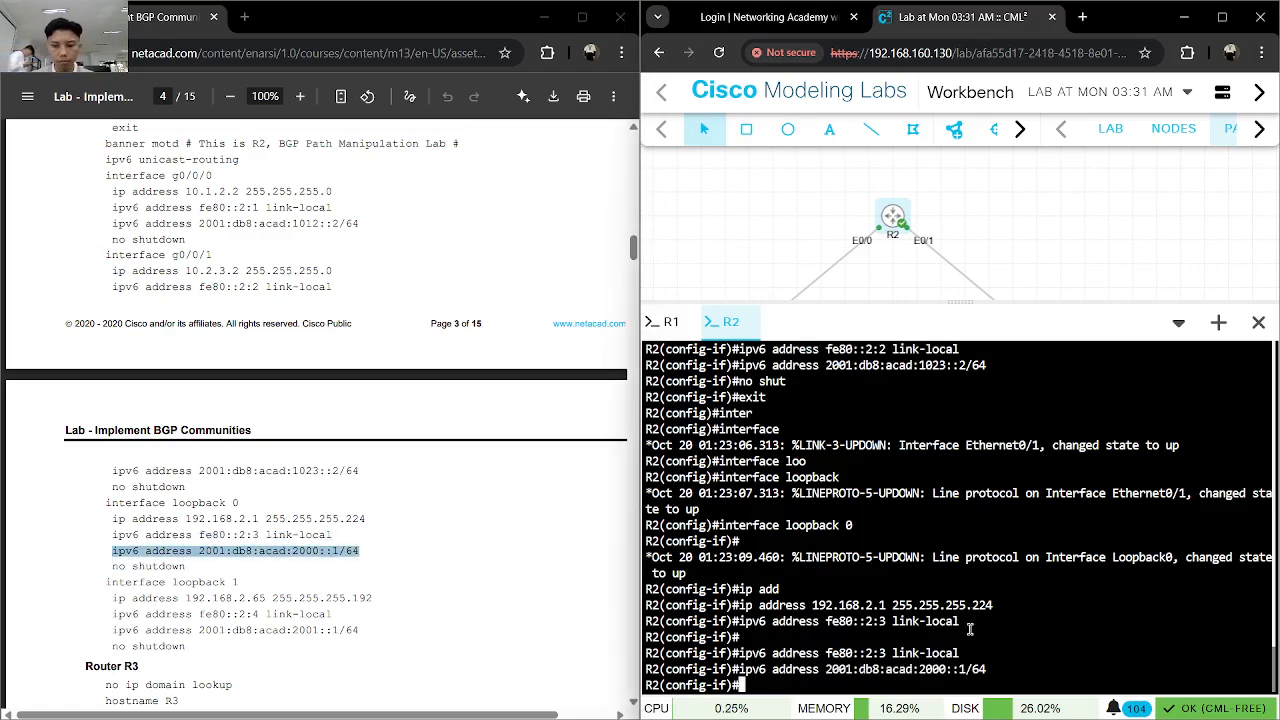
{"action": "key", "text": "ctrl+v"}
{"action": "key", "text": "Return"}
{"action": "type", "text": "no shut"}
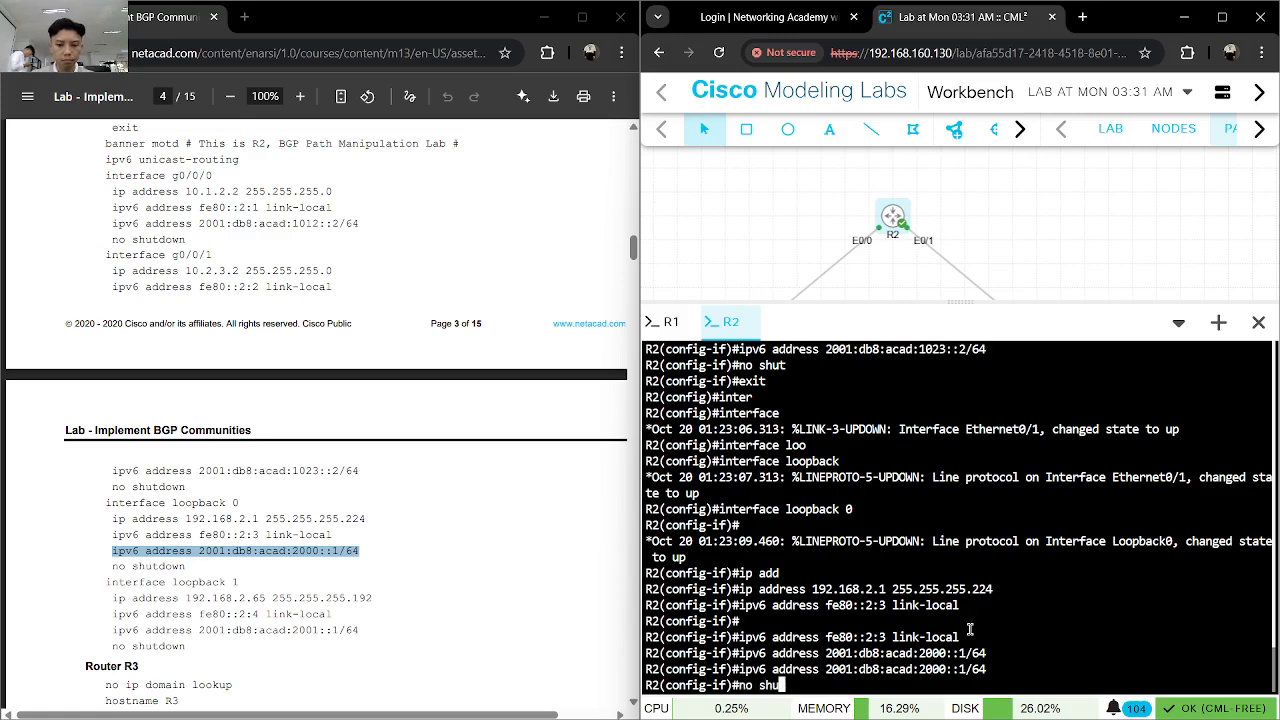
{"action": "key", "text": "Return"}
- Exit loopback 0 and create interface loopback 1 on R2
{"action": "type", "text": "inter"}
{"action": "key", "text": "Tab"}
{"action": "key", "text": "BackSpace"}
{"action": "key", "text": "BackSpace"}
{"action": "key", "text": "BackSpace"}
{"action": "key", "text": "BackSpace"}
{"action": "key", "text": "BackSpace"}
{"action": "type", "text": "exit"}
{"action": "key", "text": "Return"}
{"action": "type", "text": "ig)#i"}
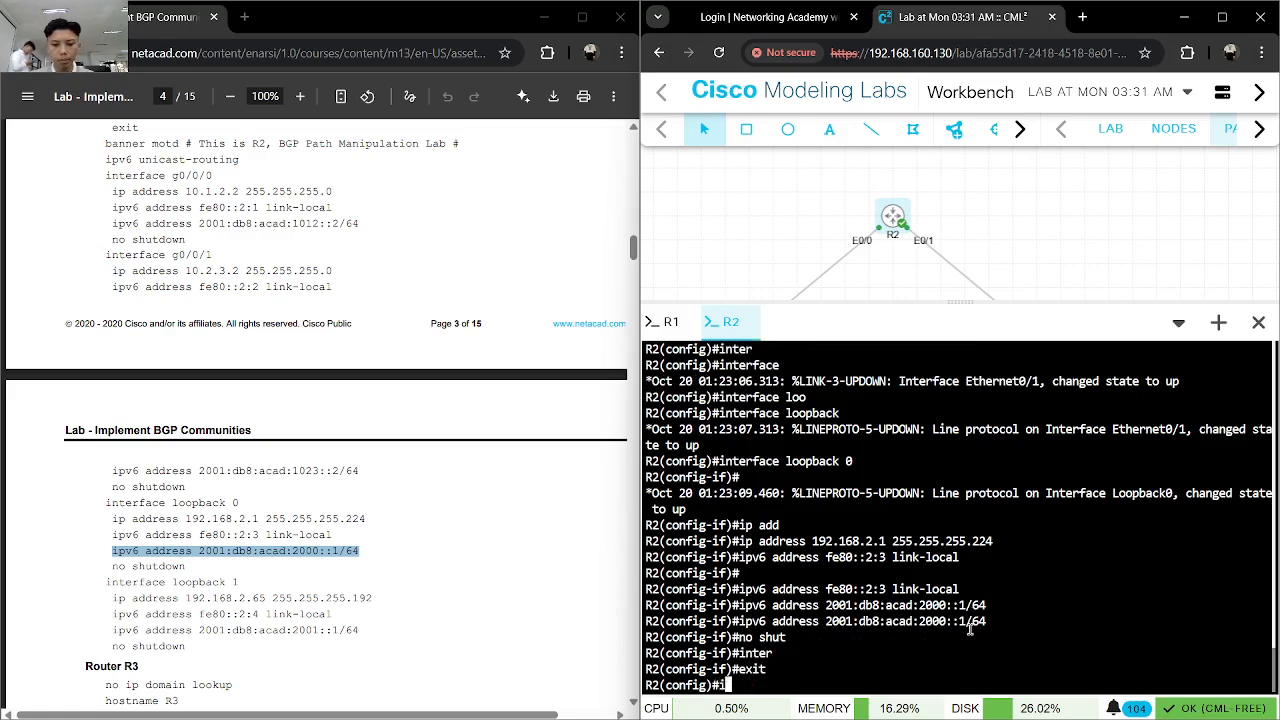
{"action": "type", "text": "nte"}
{"action": "key", "text": "Tab"}
{"action": "type", "text": "loo"}
{"action": "key", "text": "Tab"}
{"action": "type", "text": "1"}
{"action": "key", "text": "Return"}
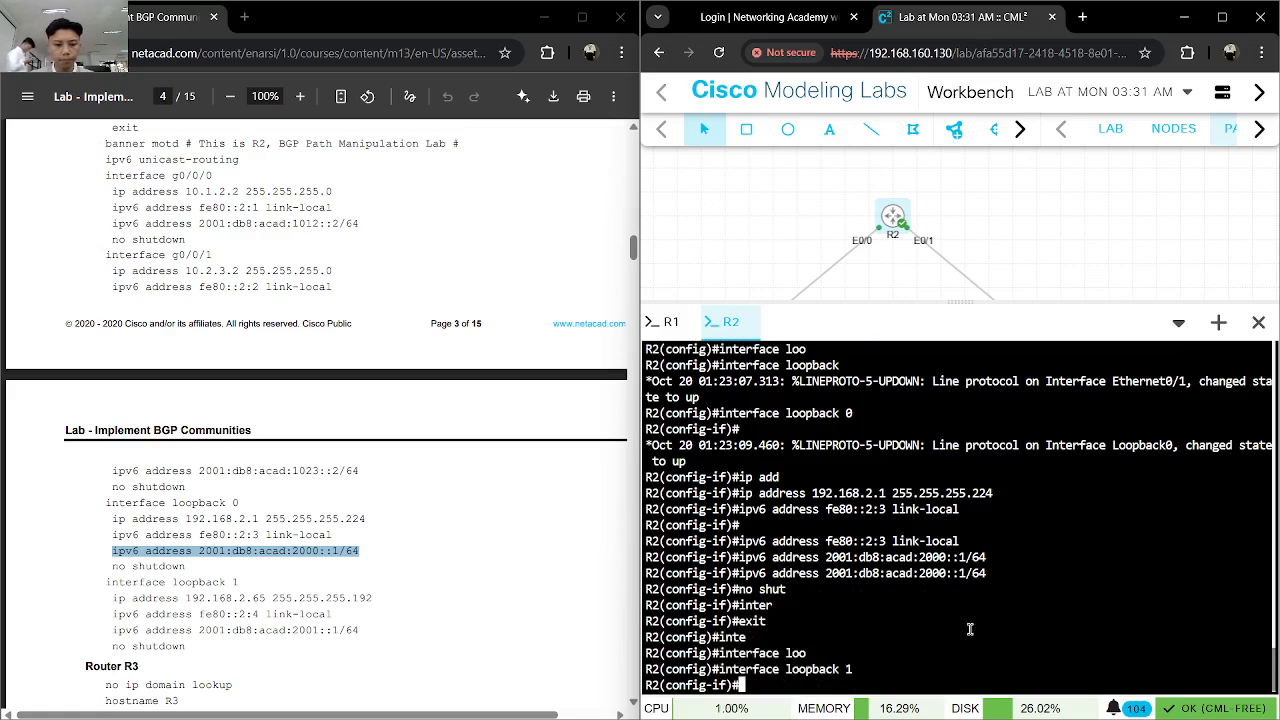
- Assign the IPv4 address 192.168.2.65 with mask 255.255.255.192 to R2's loopback 1
{"action": "type", "text": "ip add"}
{"action": "key", "text": "Tab"}
{"action": "type", "text": "192.168"}
{"action": "type", "text": ".1"}
{"action": "type", "text": ".65 255.25.2"}
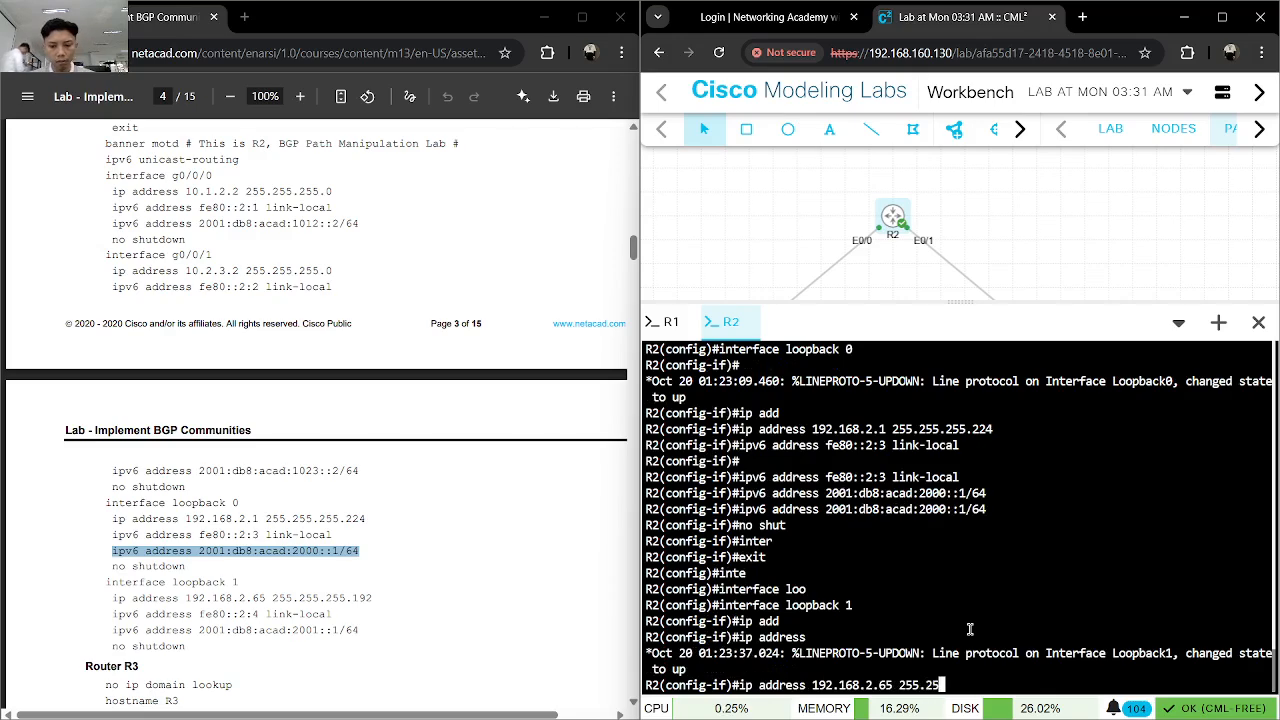
{"action": "key", "text": "BackSpace"}
{"action": "key", "text": "BackSpace"}
{"action": "type", "text": "5."}
{"action": "type", "text": "255.192"}
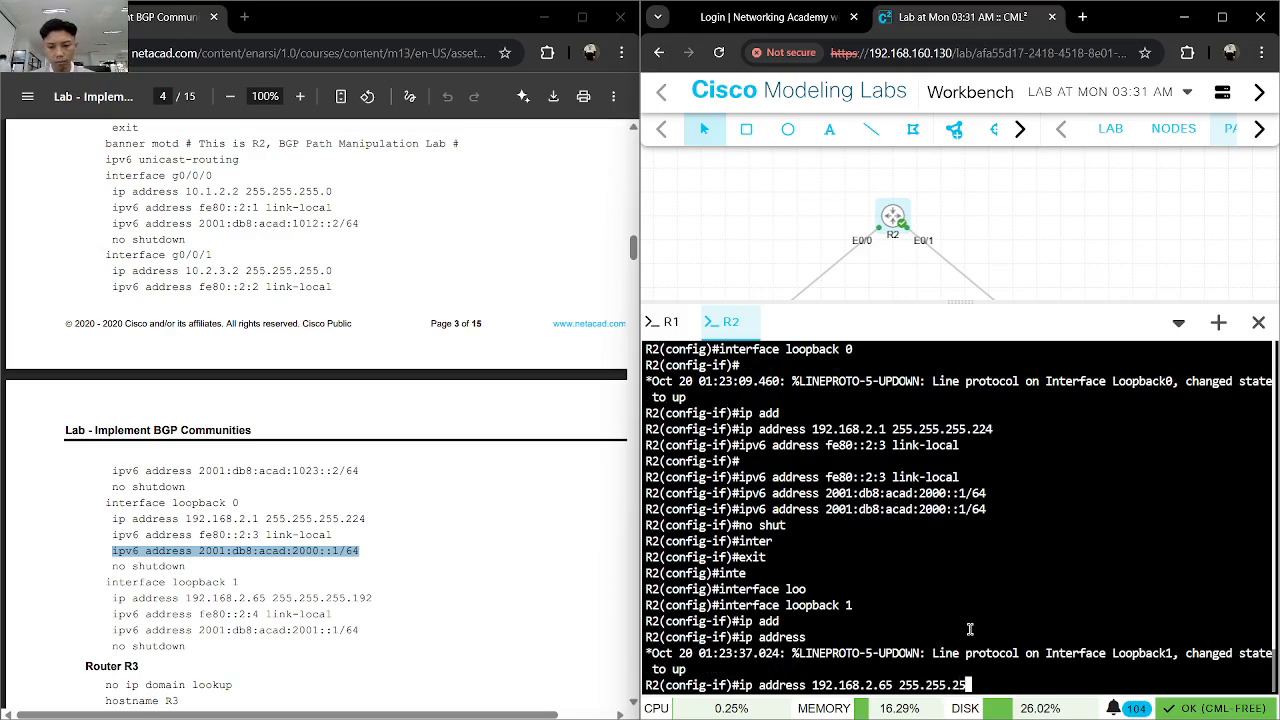
{"action": "key", "text": "Return"}
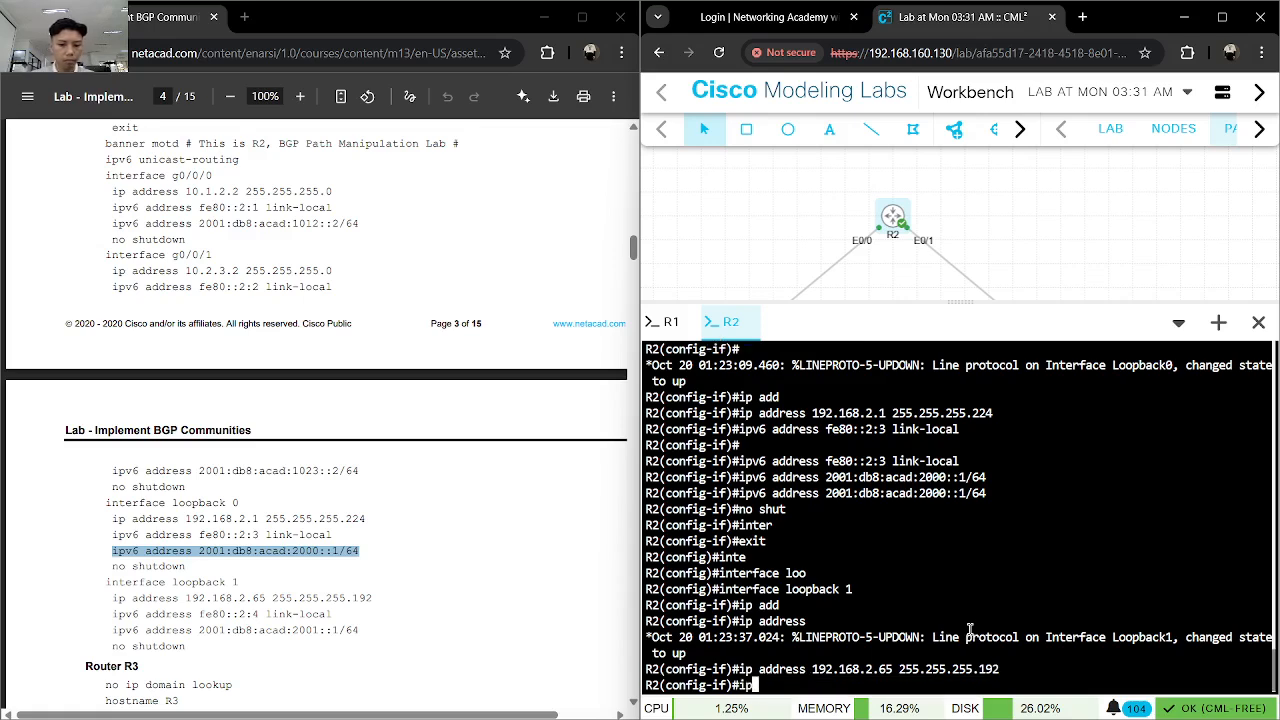
- Copy the loopback 1 link-local command from the lab guide and apply "ipv6 address fe80::2:4 link-local" on R2
{"action": "left_click_drag", "start_coordinate": [337, 614], "coordinate": [110, 614]}
{"action": "key", "text": "ctrl+v"}
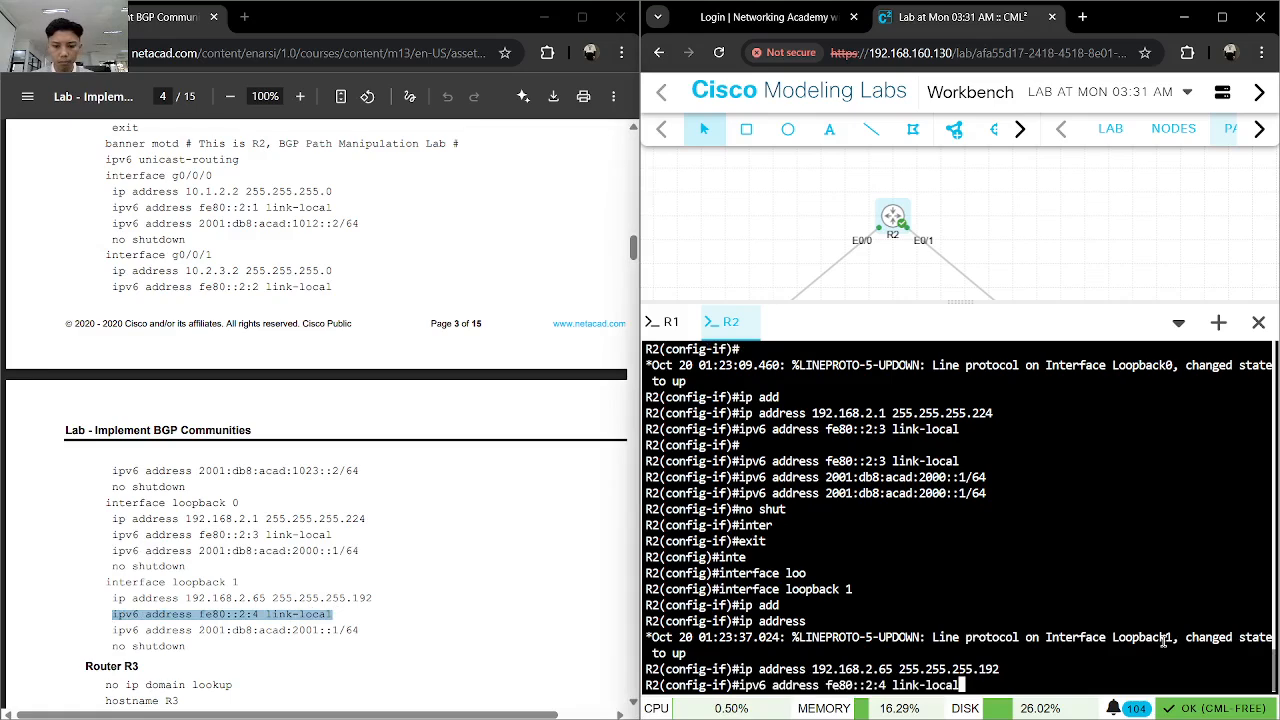
{"action": "key", "text": "Return"}
- Apply the guide's IPv6 address 2001:db8:acad:2001::1/64 to R2's loopback 1 and enable the interface
{"action": "left_click_drag", "start_coordinate": [362, 630], "coordinate": [112, 631]}
{"action": "key", "text": "ctrl+v"}
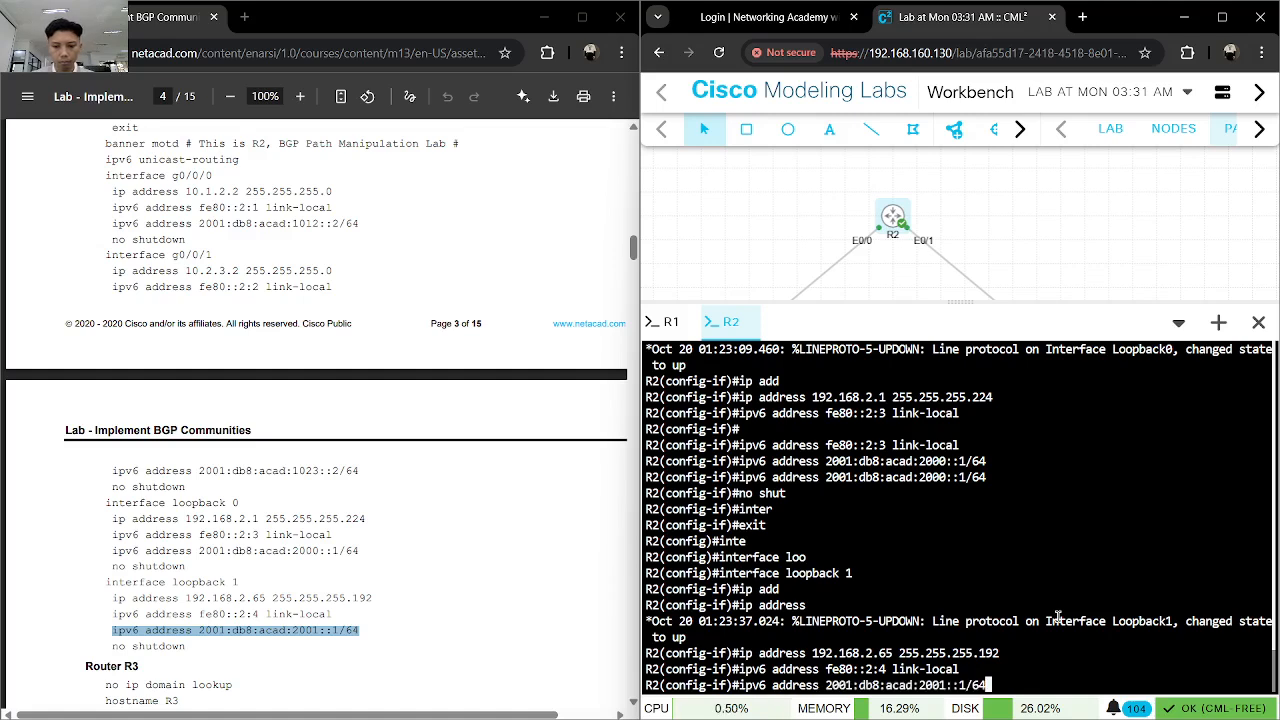
{"action": "key", "text": "Return"}
{"action": "type", "text": "no shut"}
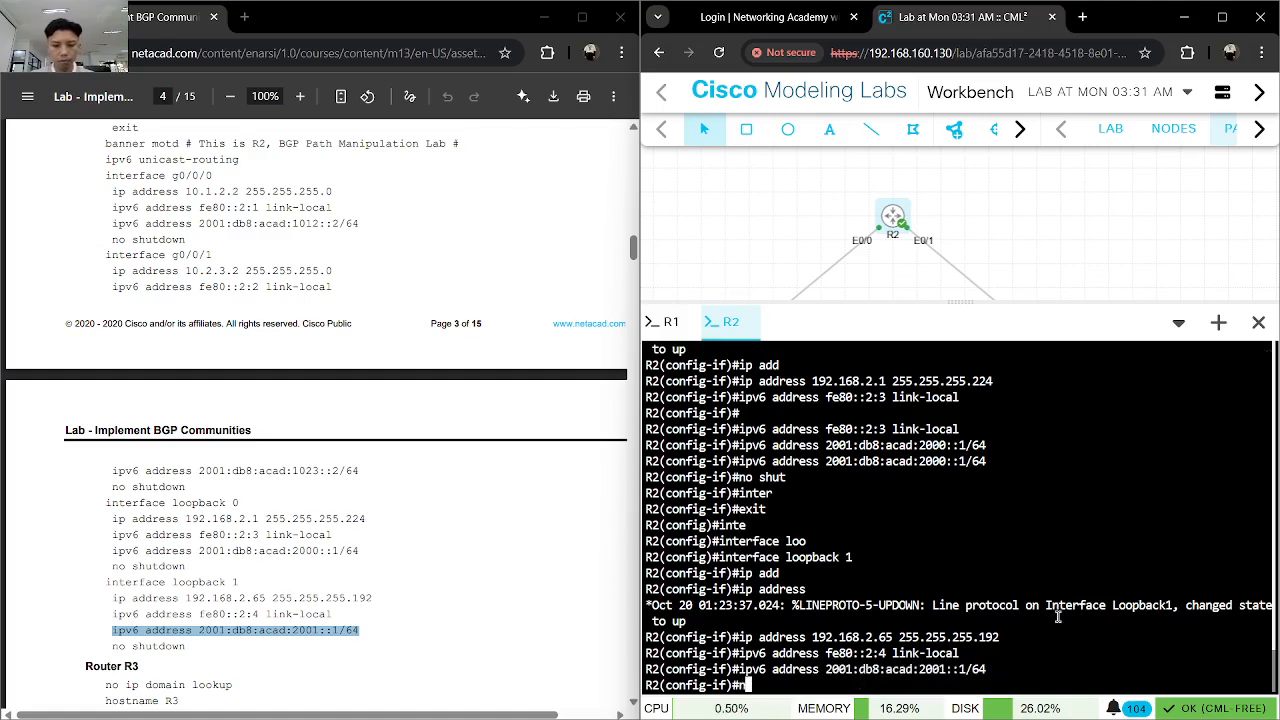
{"action": "key", "text": "Return"}
- Leave configuration mode on R2 and save its configuration with "wr"
{"action": "type", "text": "end"}
{"action": "key", "text": "Return"}
{"action": "type", "text": "wr"}
{"action": "key", "text": "Return"}
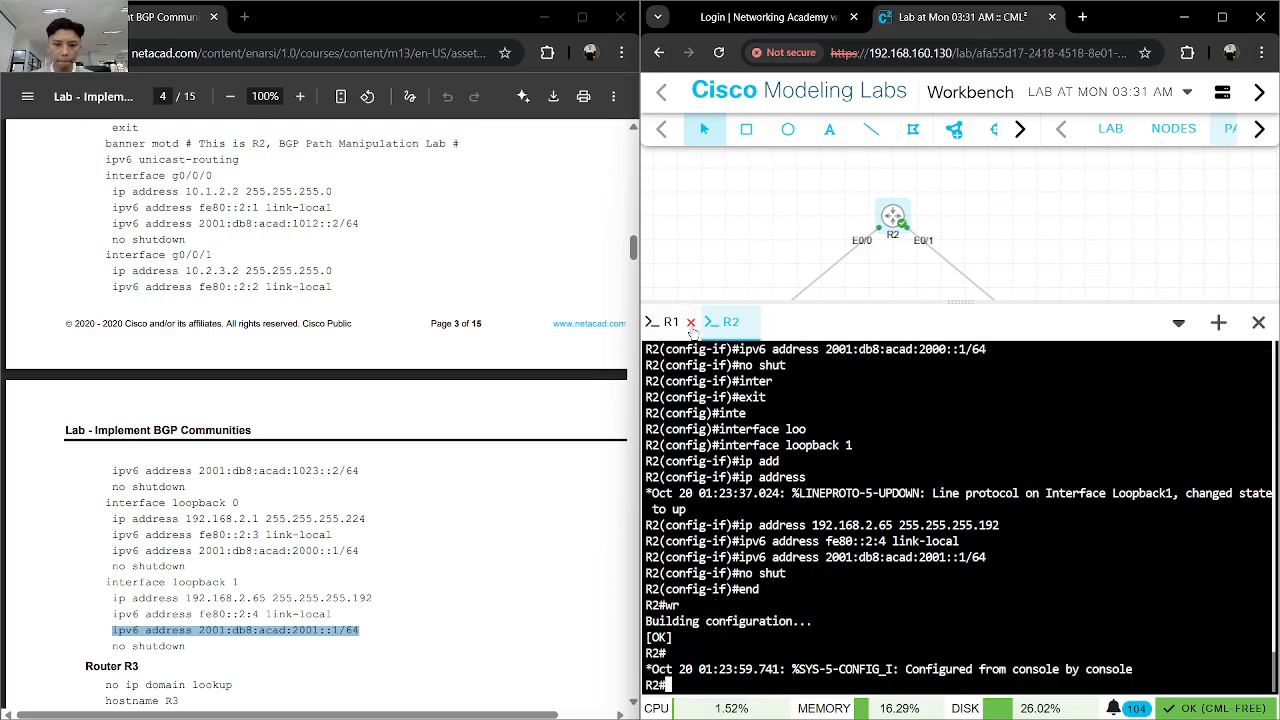
- Switch to R1's console, end its configuration mode and save the configuration with "wr"
{"action": "left_click", "coordinate": [693, 329]}
{"action": "type", "text": "nd"}
{"action": "key", "text": "Return"}
{"action": "type", "text": "wr"}
{"action": "key", "text": "Return"}
- Bring up the Router R3 section of the lab guide and open the console of node R3 from the topology
{"action": "scroll", "coordinate": [436, 410], "scroll_direction": "down", "scroll_amount": 5}
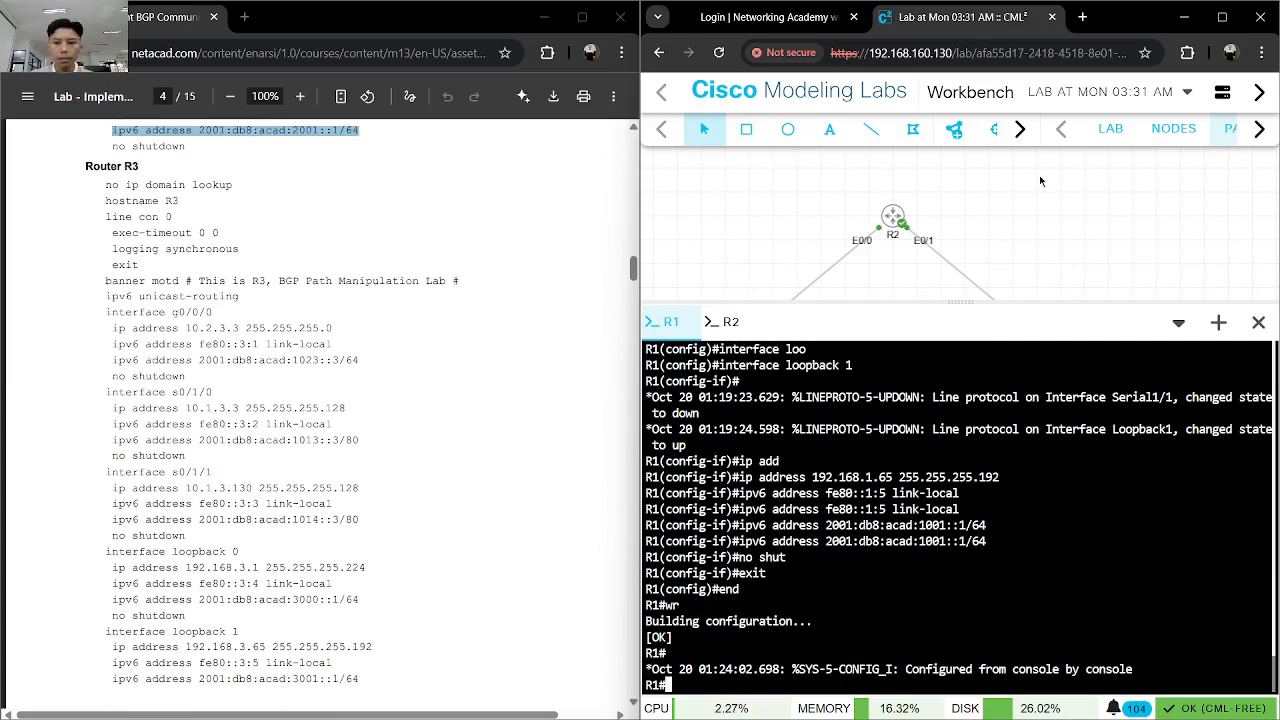
{"action": "scroll", "coordinate": [1040, 190], "scroll_direction": "down", "scroll_amount": 1}
{"action": "scroll", "coordinate": [1040, 206], "scroll_direction": "up", "scroll_amount": 1}
{"action": "left_click_drag", "start_coordinate": [1043, 248], "coordinate": [1023, 189]}
{"action": "left_click", "coordinate": [1005, 232]}
{"action": "left_click", "coordinate": [850, 280]}
{"action": "right_click", "coordinate": [1010, 235]}
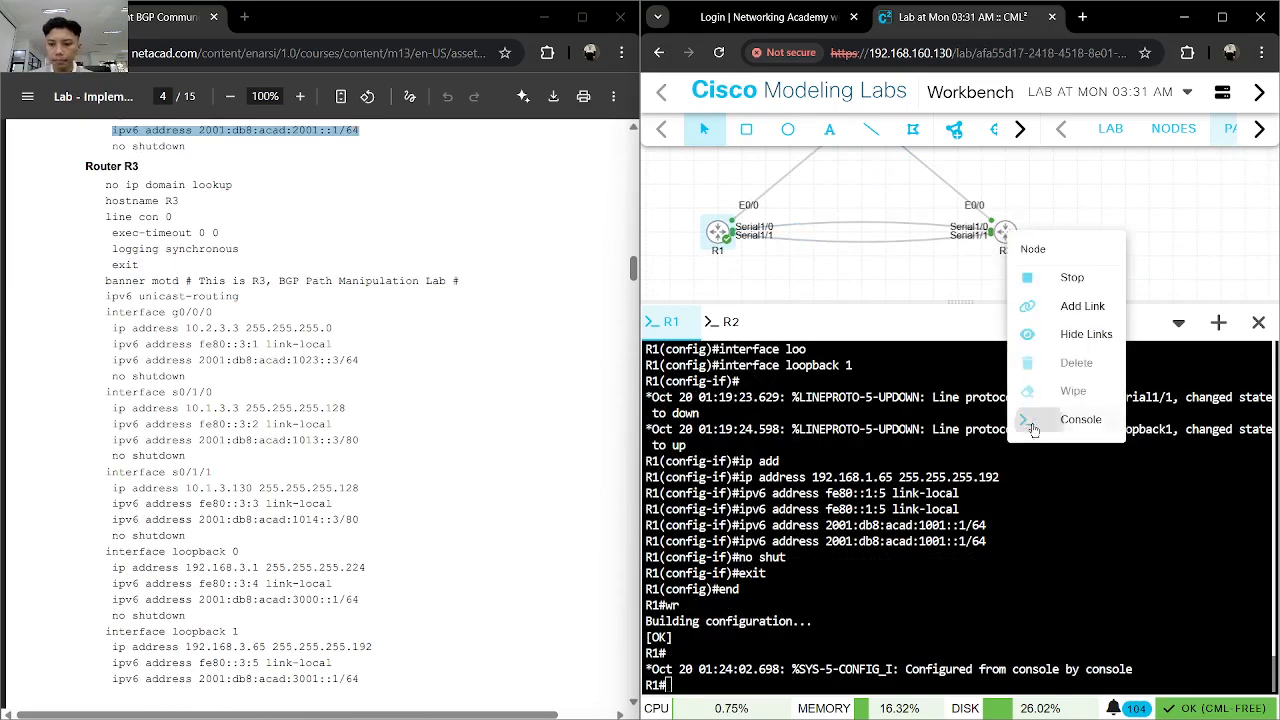
{"action": "left_click", "coordinate": [1032, 421]}
{"action": "left_click", "coordinate": [905, 519]}
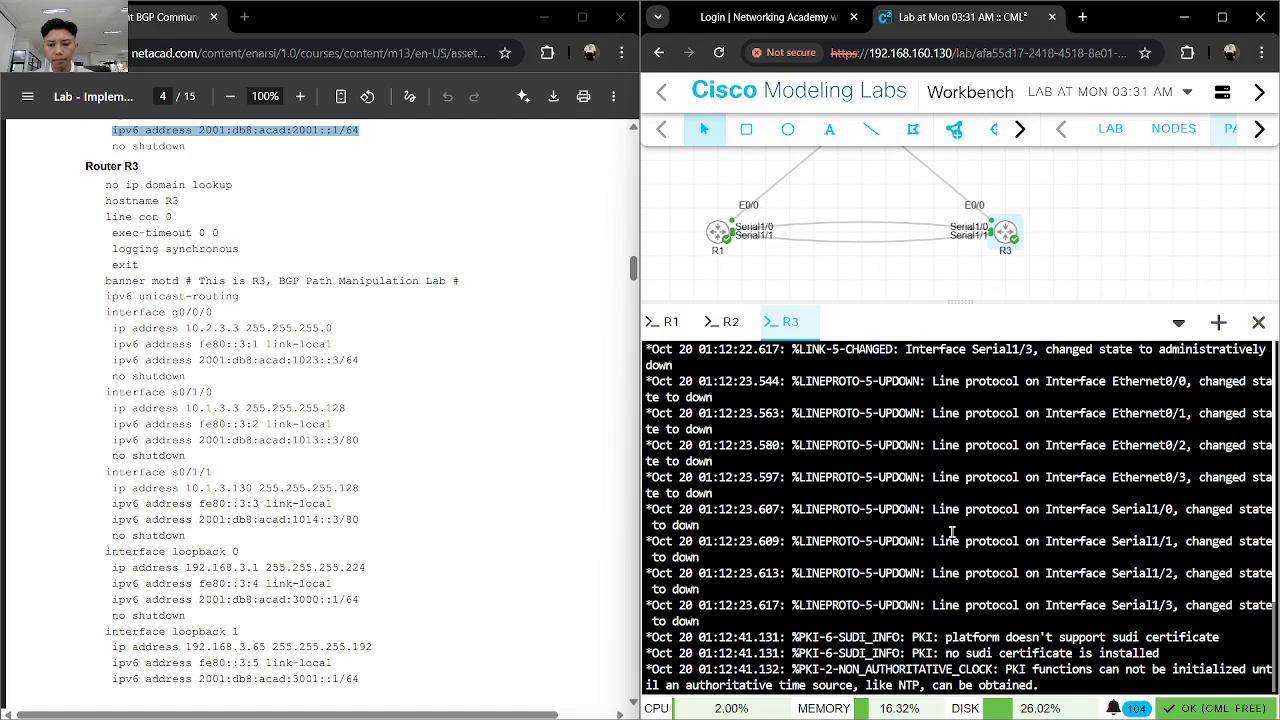
{"action": "key", "text": "Return"}
{"action": "type", "text": "enc"}
{"action": "key", "text": "Return"}
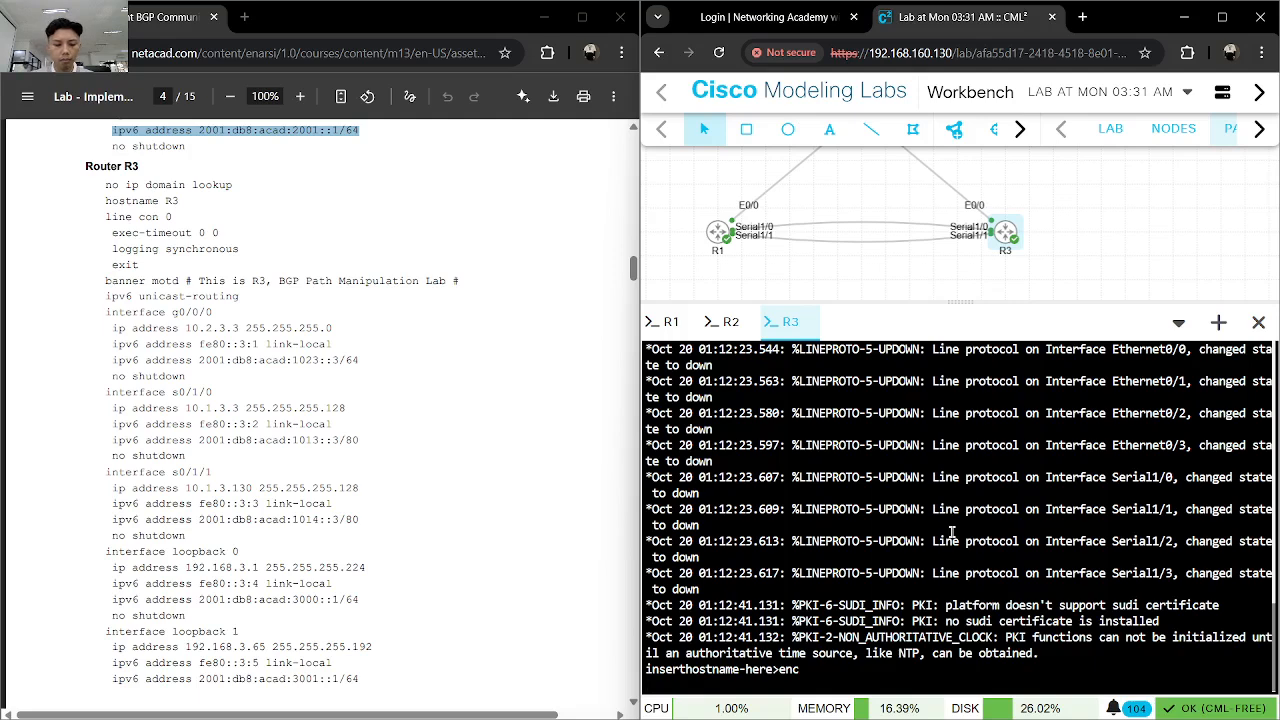
{"action": "key", "text": "Return"}
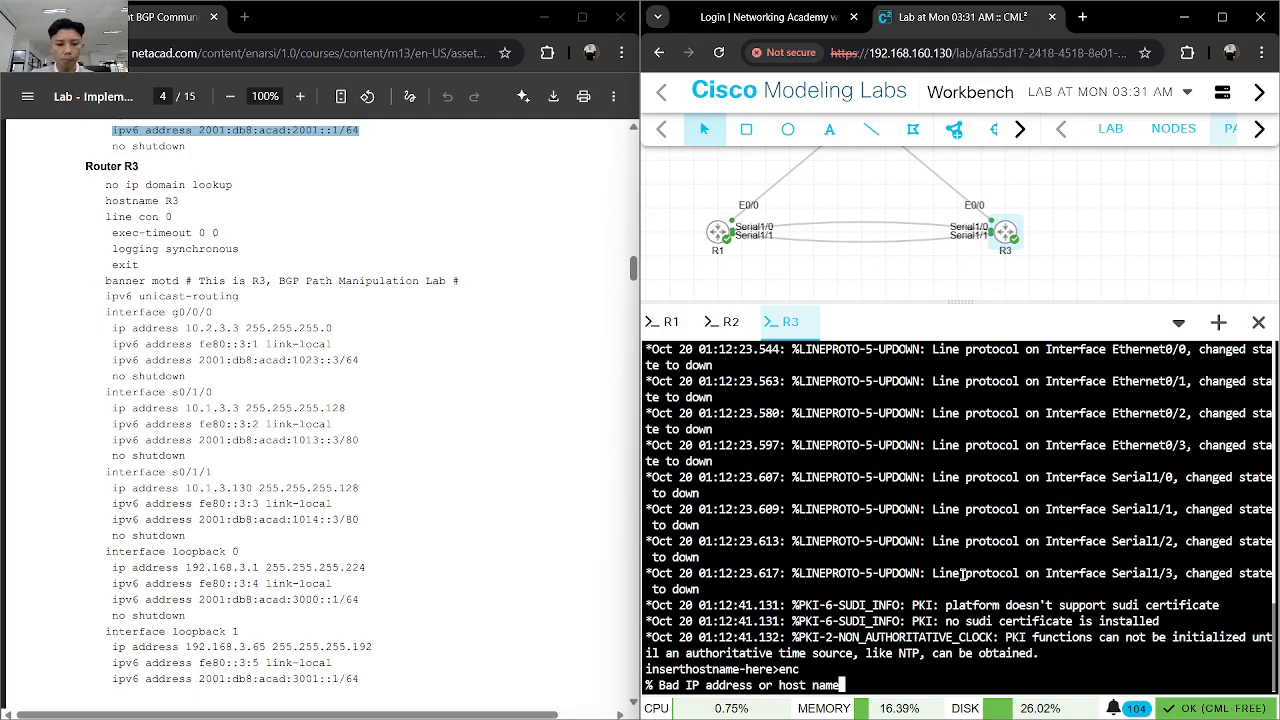
{"action": "type", "text": "6q"}
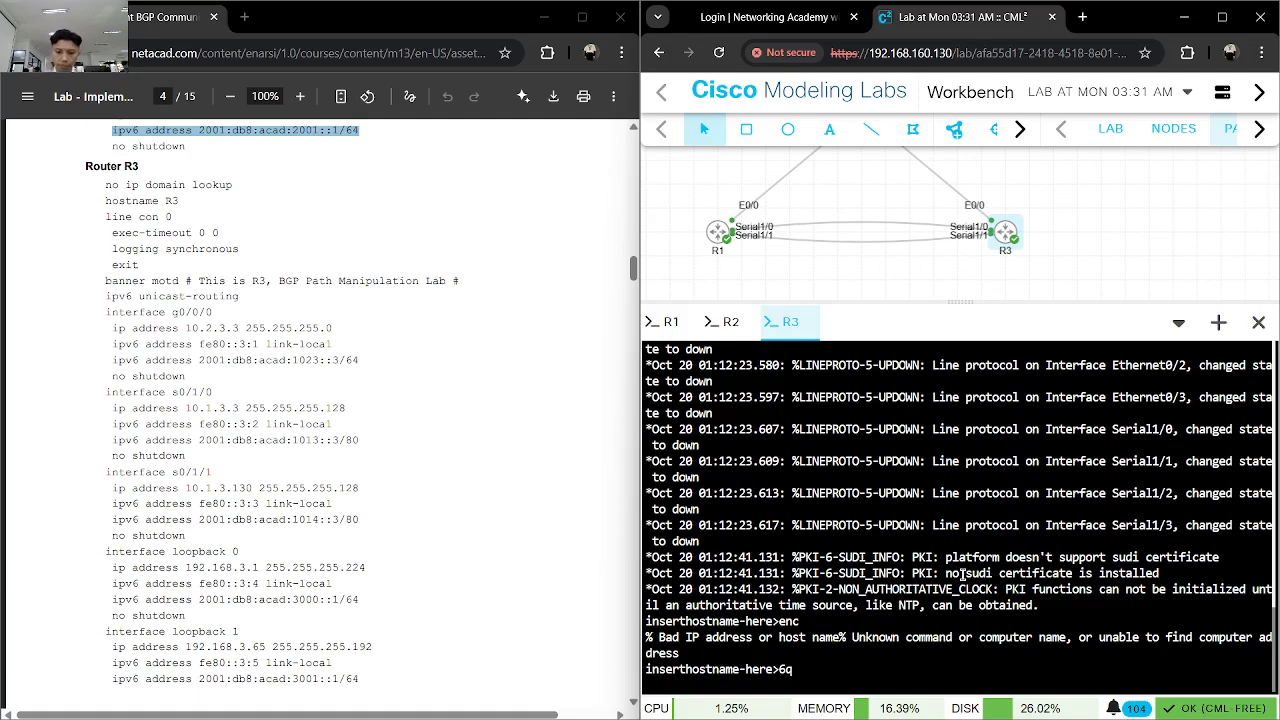
{"action": "key", "text": "Return"}
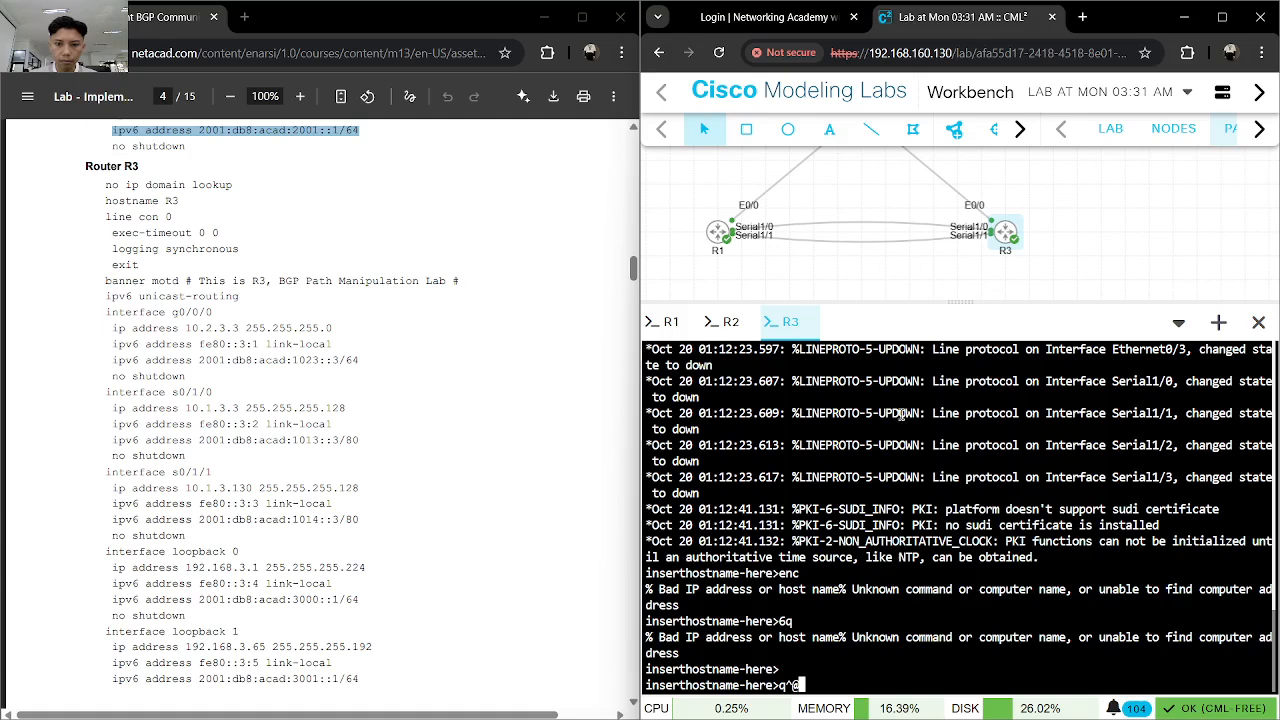
- Close R3's console session and reopen it from the R3 node in the topology
{"action": "left_click", "coordinate": [808, 323]}
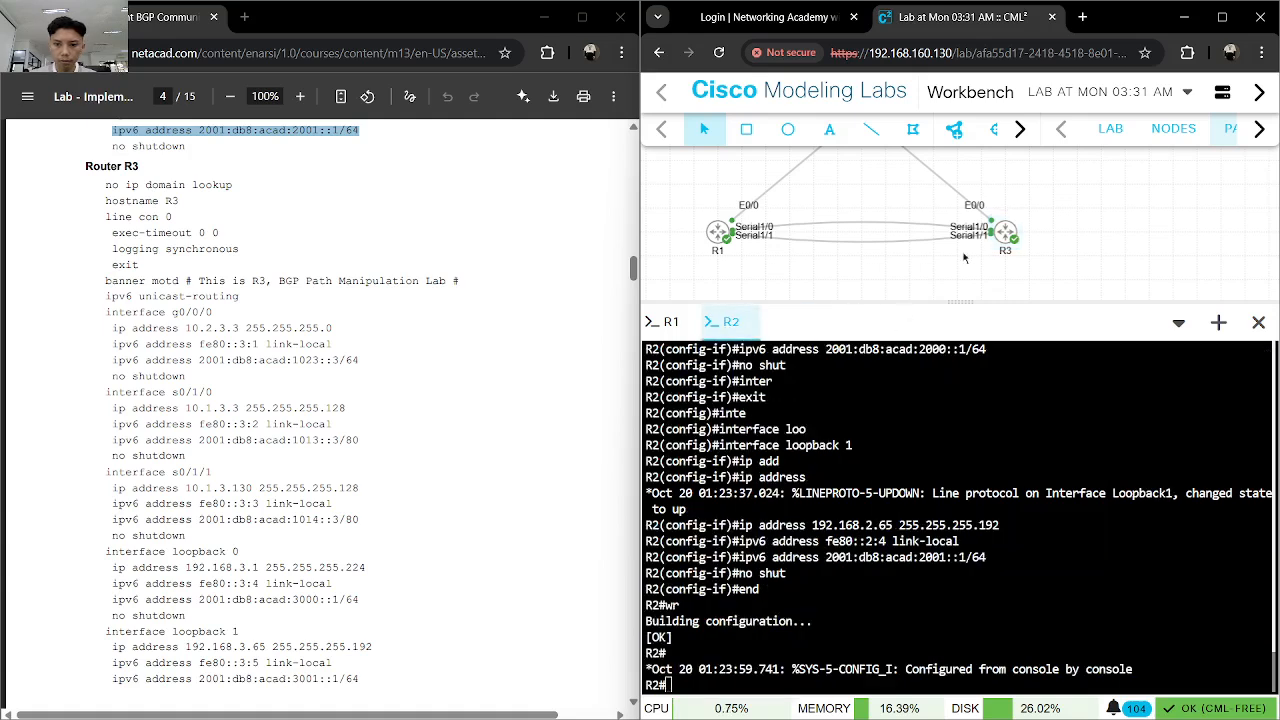
{"action": "right_click", "coordinate": [1012, 234]}
{"action": "left_click", "coordinate": [1045, 418]}
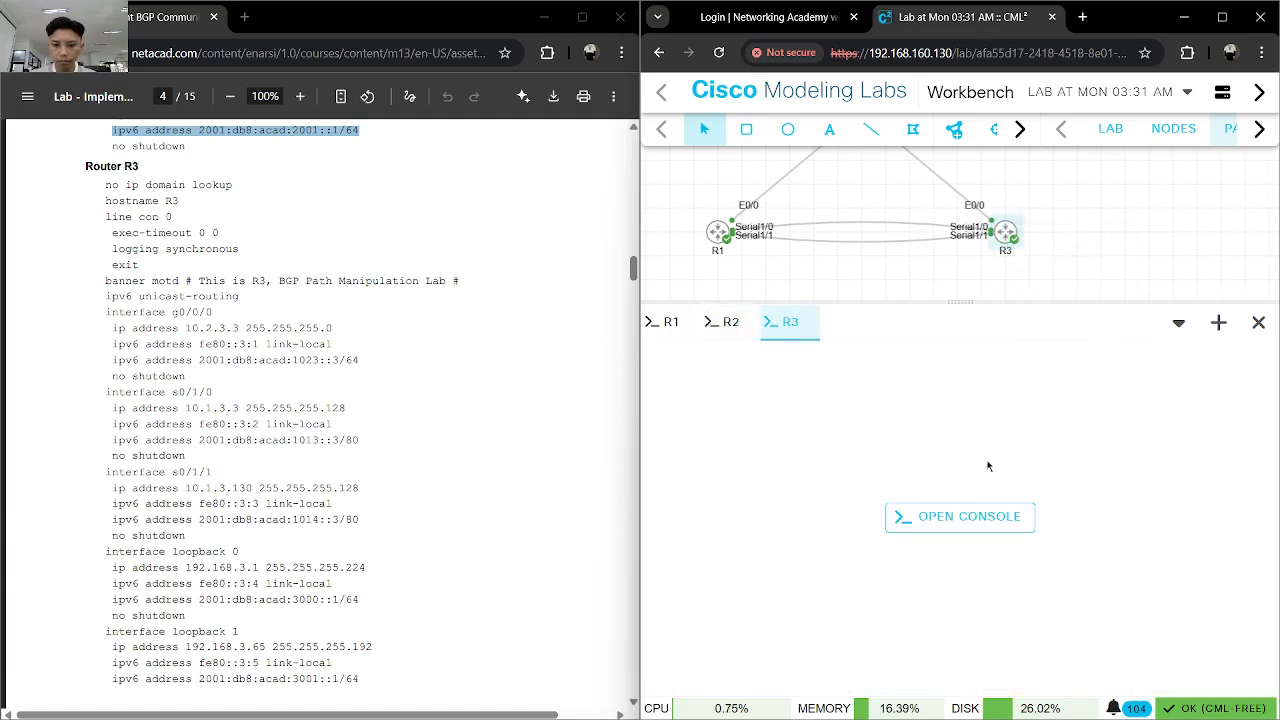
{"action": "left_click", "coordinate": [972, 516]}
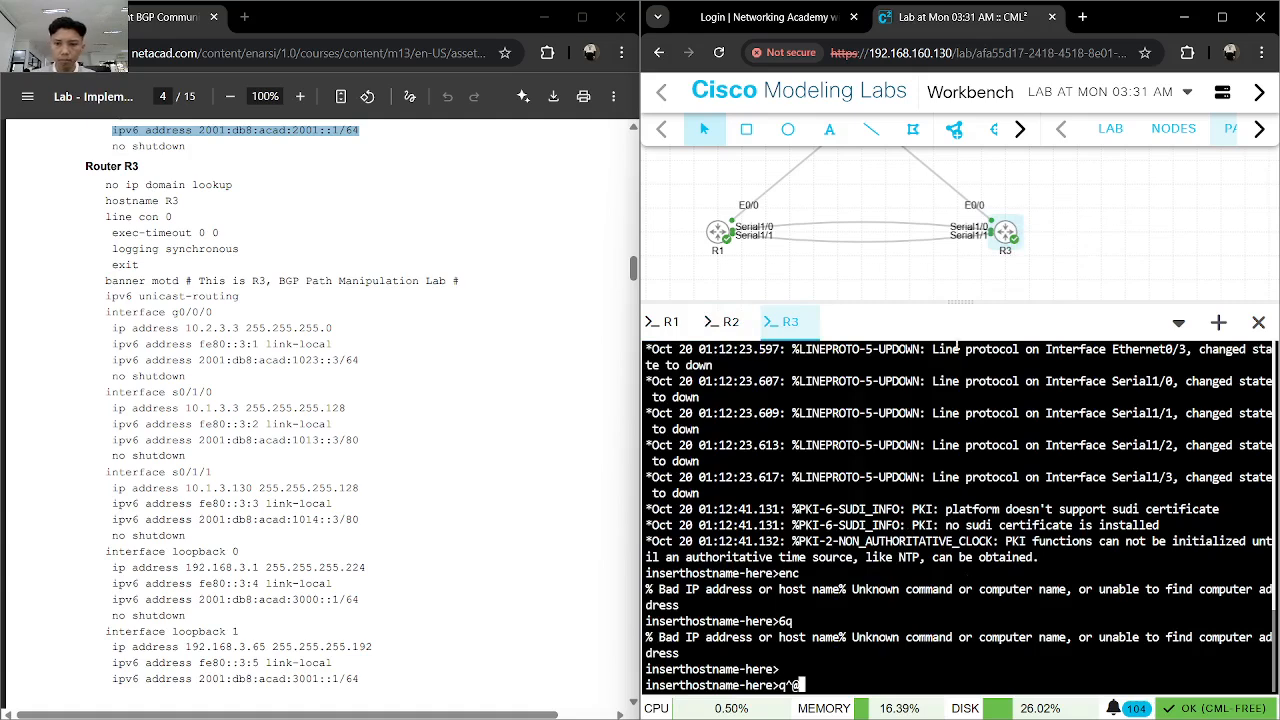
- Stop and restart the R3 node in the topology, and open its console again
{"action": "right_click", "coordinate": [1008, 234]}
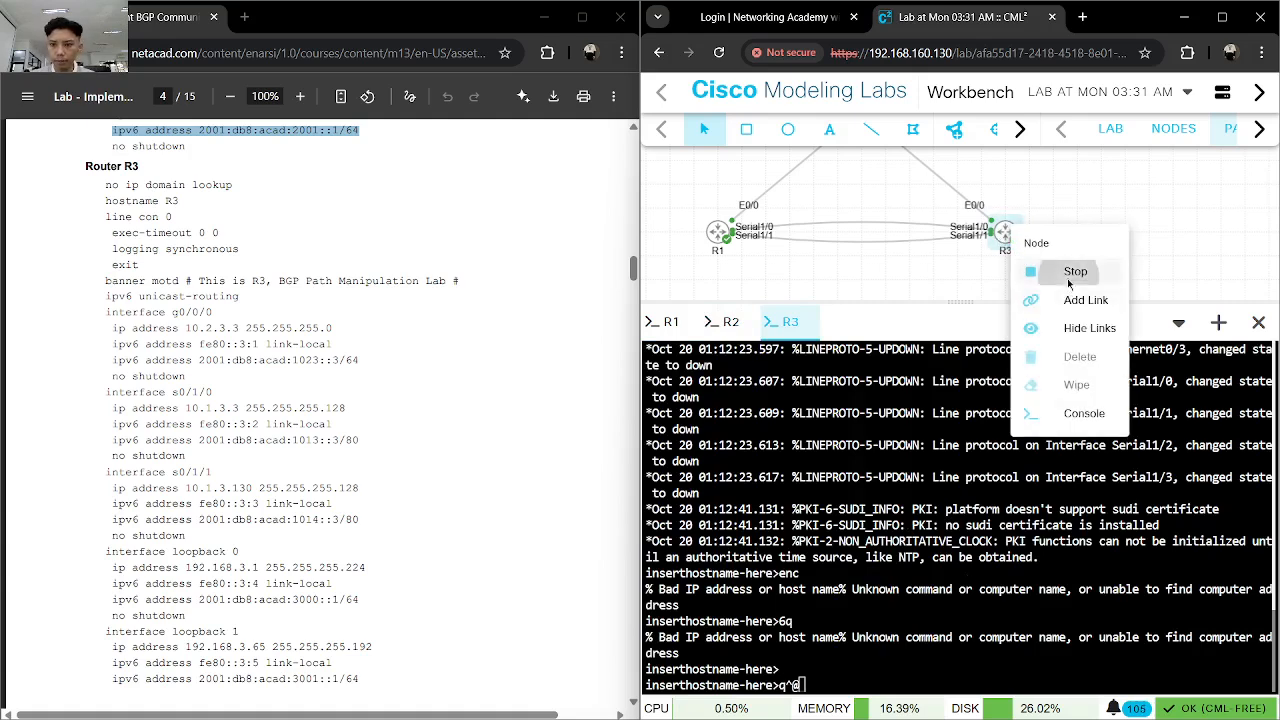
{"action": "left_click", "coordinate": [1067, 280]}
{"action": "right_click", "coordinate": [1010, 236]}
{"action": "left_click", "coordinate": [1031, 285]}
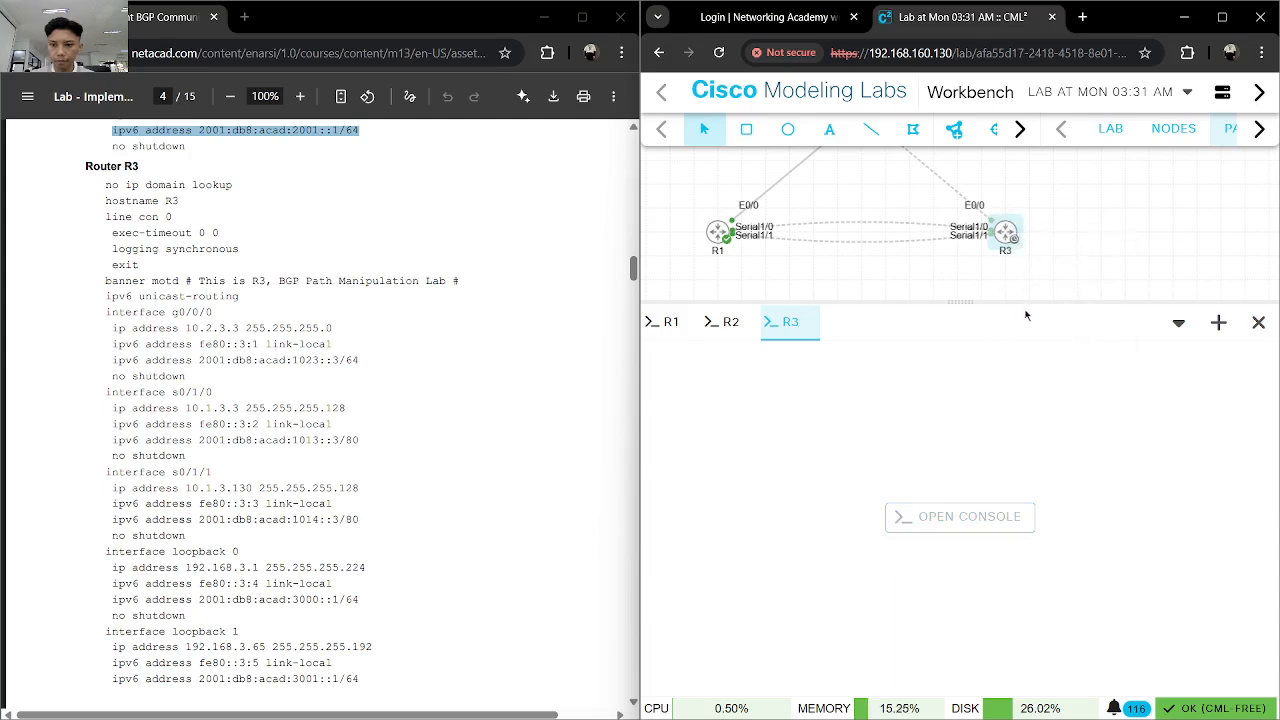
{"action": "left_click", "coordinate": [995, 518]}
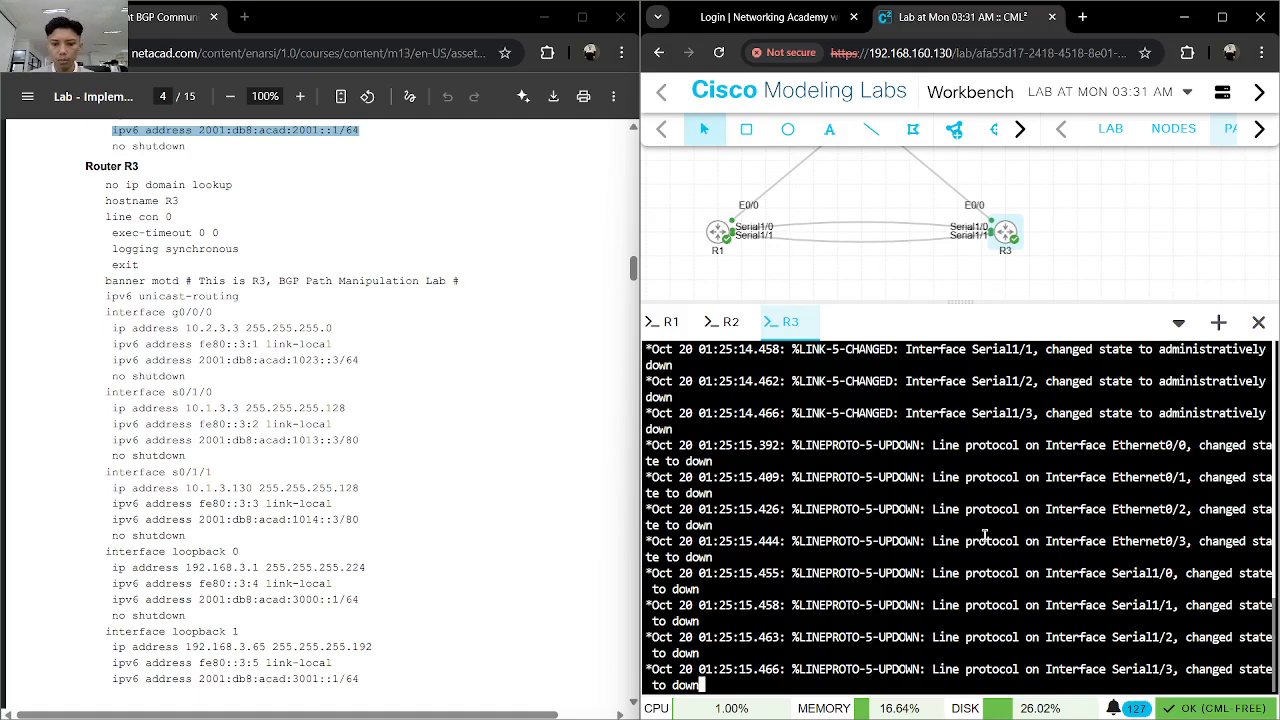
- Enter privileged EXEC mode and global configuration mode on the restarted R3 router
{"action": "key", "text": "Return"}
{"action": "type", "text": "en"}
{"action": "key", "text": "Return"}
{"action": "type", "text": "conf"}
{"action": "key", "text": "Tab"}
{"action": "type", "text": "t"}
{"action": "key", "text": "Tab"}
{"action": "key", "text": "Return"}
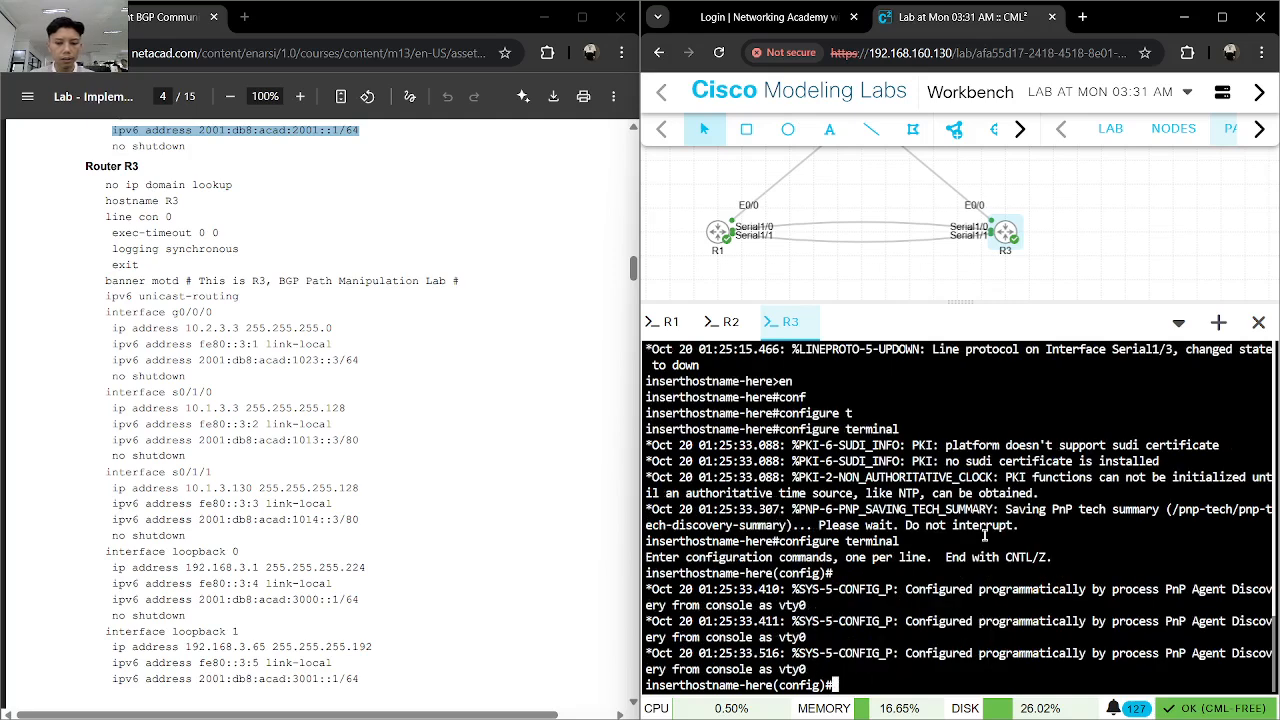
- Set the router's hostname to R3 and disable IP domain lookup
{"action": "type", "text": "hostname R3"}
{"action": "key", "text": "Return"}
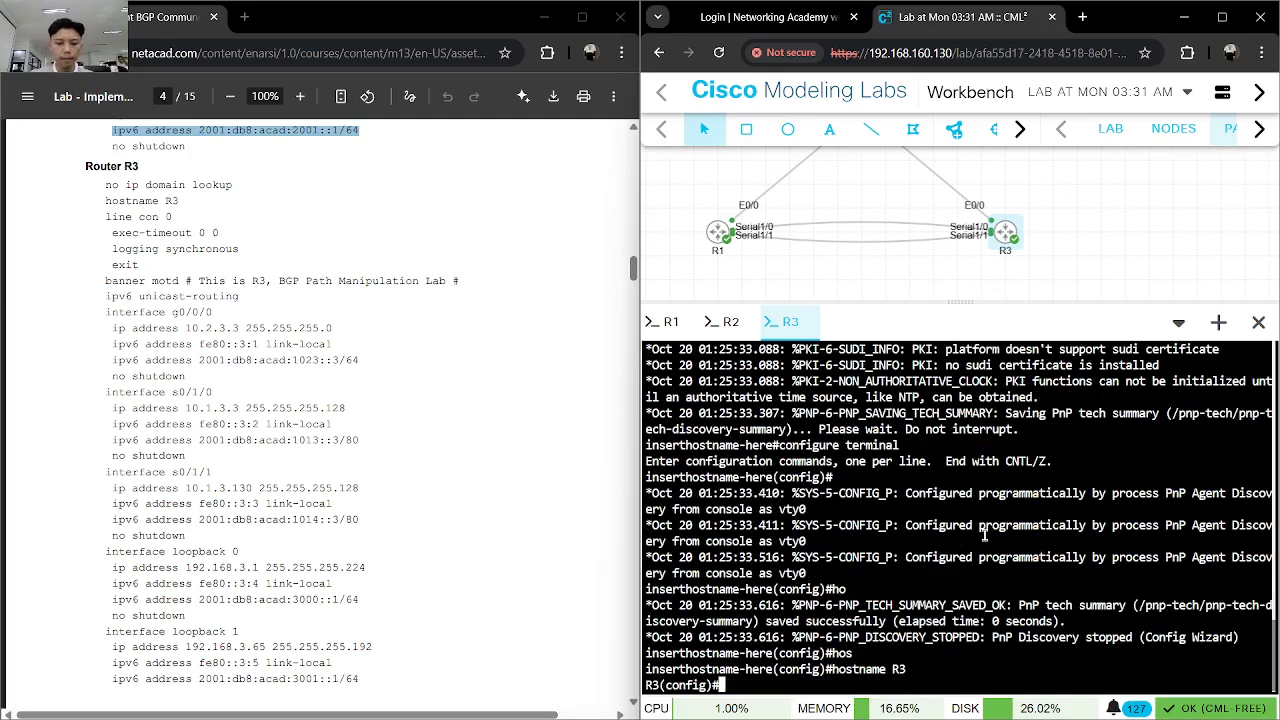
{"action": "type", "text": "no ip domain loo"}
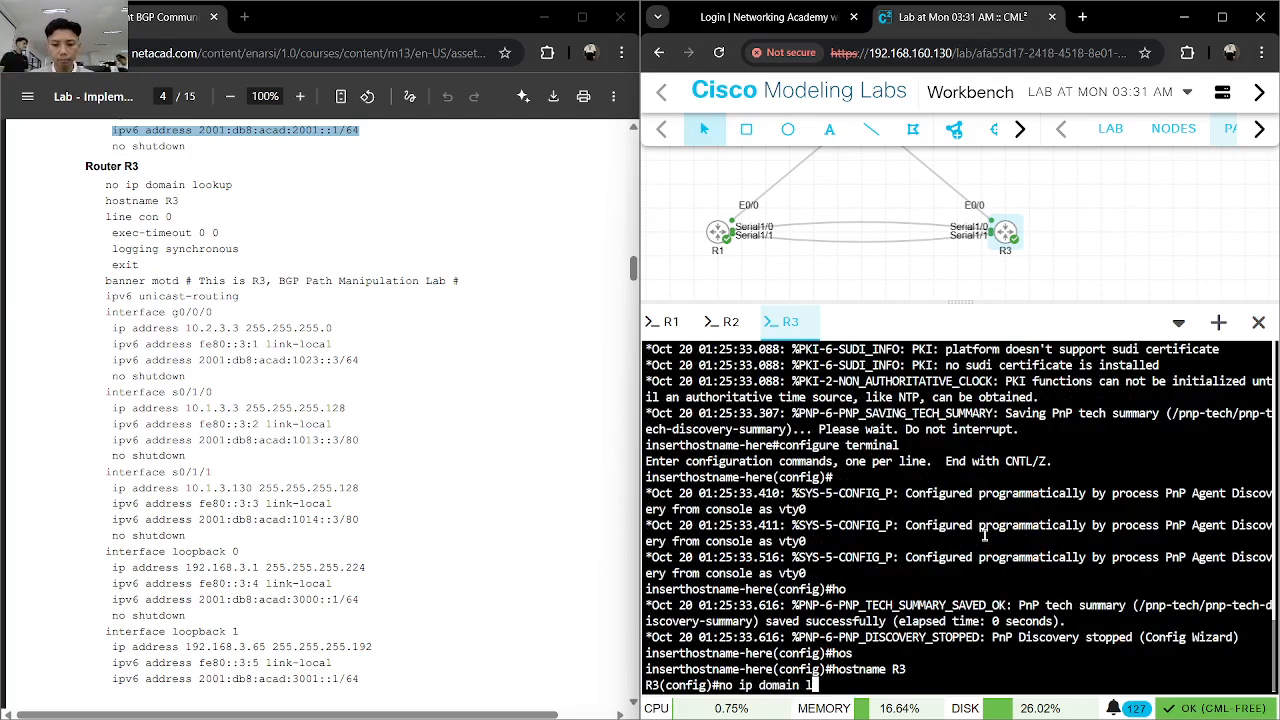
{"action": "key", "text": "Tab"}
{"action": "key", "text": "Return"}
- Enter line console 0 on R3 and set exec-timeout to 0 0
{"action": "type", "text": "line con"}
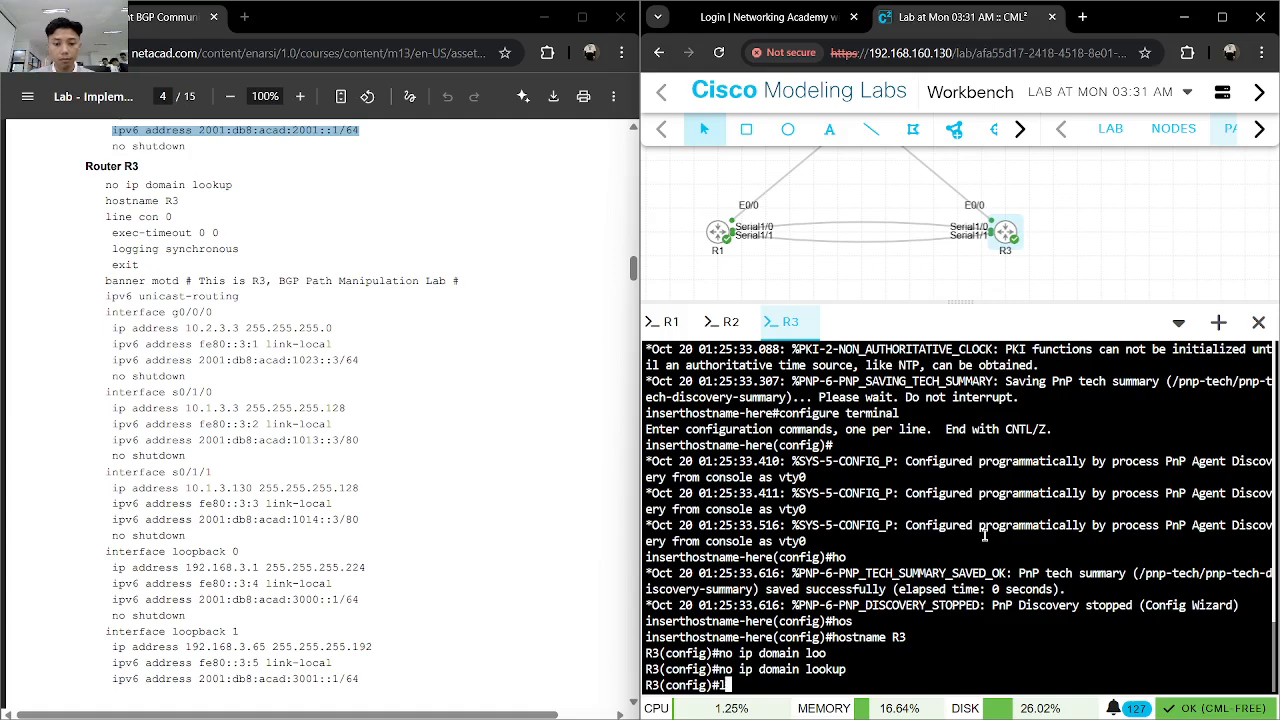
{"action": "key", "text": "Tab"}
{"action": "type", "text": "0"}
{"action": "key", "text": "Return"}
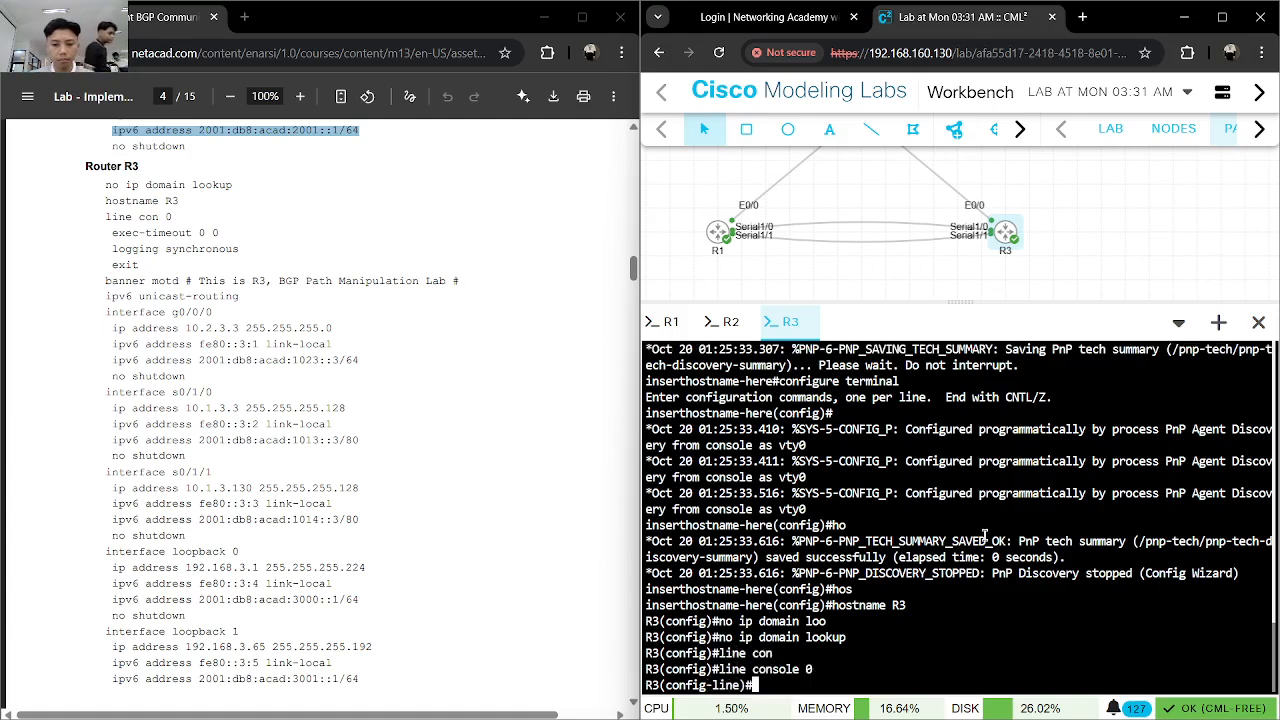
{"action": "type", "text": "exec-t"}
{"action": "key", "text": "Tab"}
{"action": "type", "text": "0 0"}
{"action": "key", "text": "Return"}
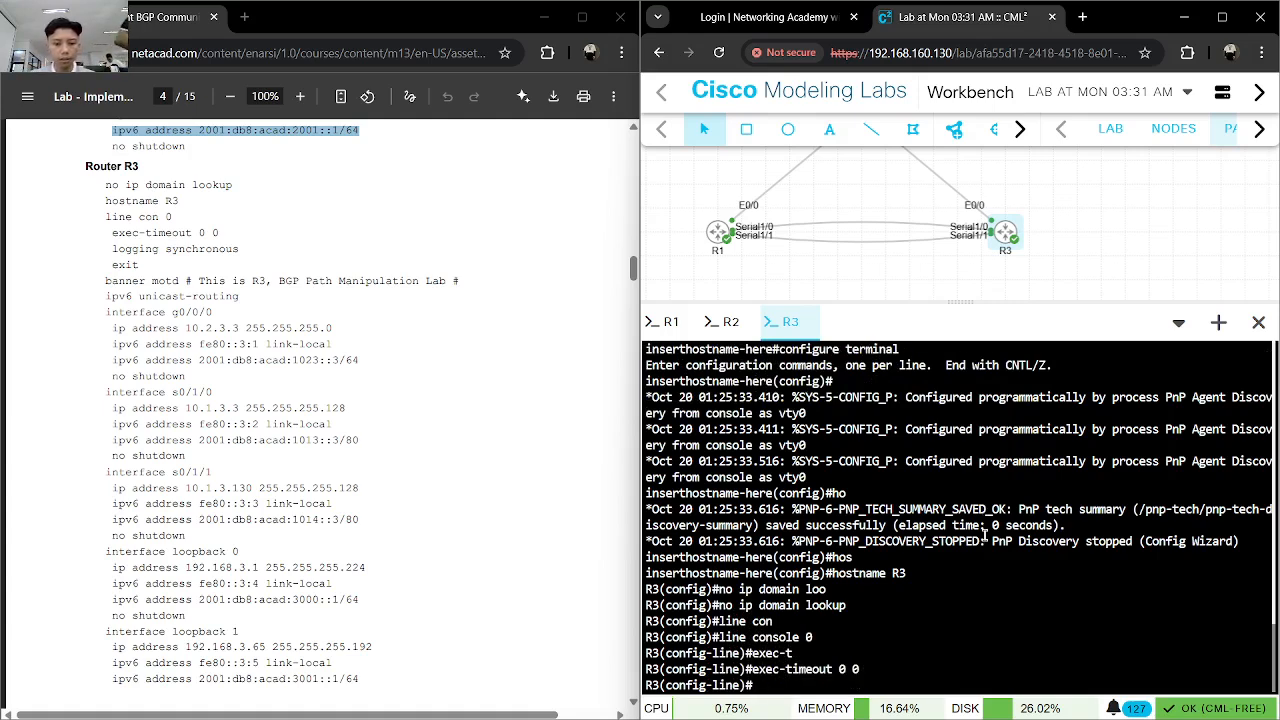
- Enable synchronous logging on R3's console line and exit line configuration
{"action": "type", "text": "logg"}
{"action": "key", "text": "Tab"}
{"action": "type", "text": "sy"}
{"action": "key", "text": "Tab"}
{"action": "key", "text": "Return"}
{"action": "type", "text": "exit"}
{"action": "key", "text": "Return"}
- Set R3's message-of-the-day banner to "# This is R3, BGP Path Manipulation Lab #"
{"action": "type", "text": "banner"}
{"action": "key", "text": "Tab"}
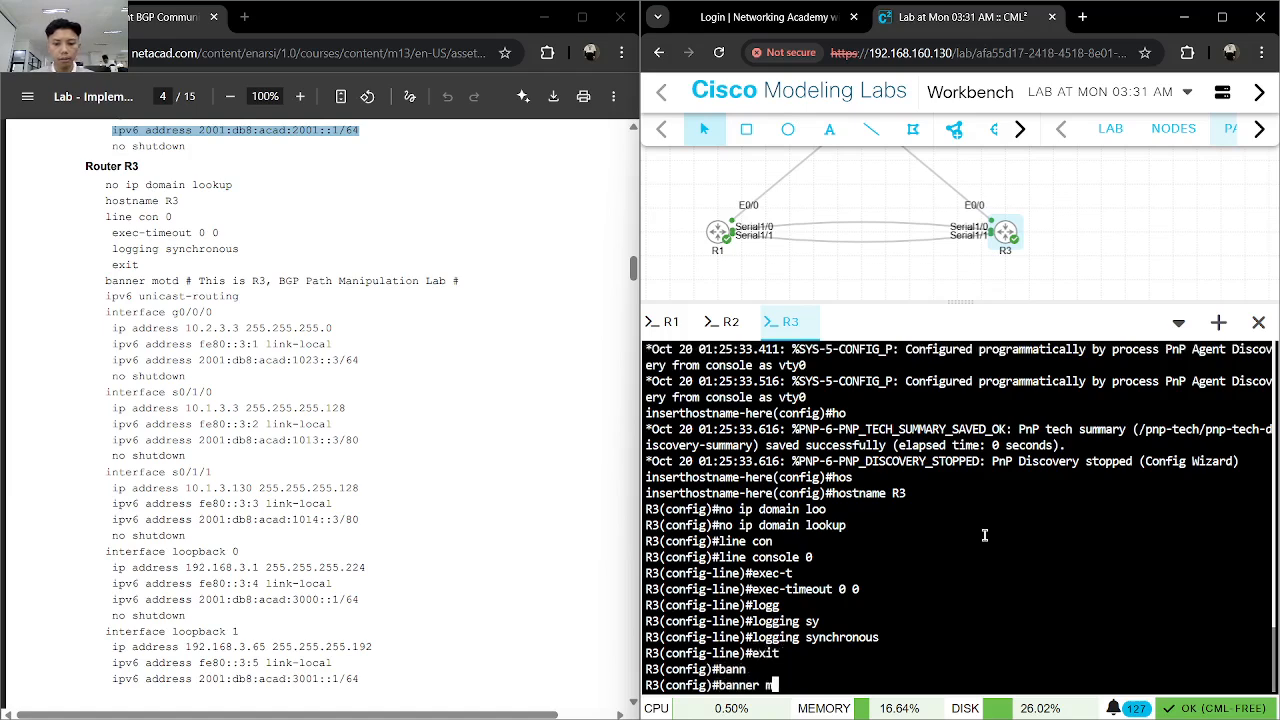
{"action": "type", "text": "mo"}
{"action": "key", "text": "Tab"}
{"action": "type", "text": "# This is R3, BGP Path Manipulation Lab #"}
{"action": "key", "text": "Return"}
- Enable IPv6 unicast routing on R3
{"action": "type", "text": "ipv"}
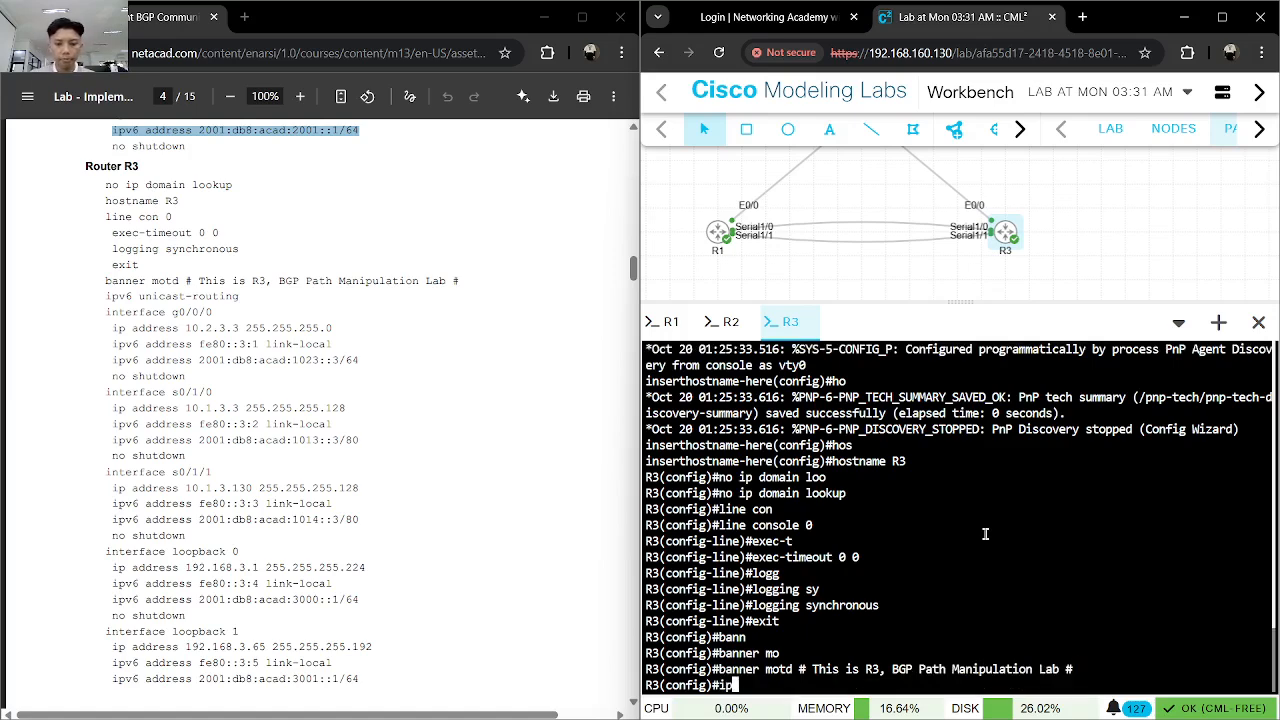
{"action": "key", "text": "Tab"}
{"action": "type", "text": "6"}
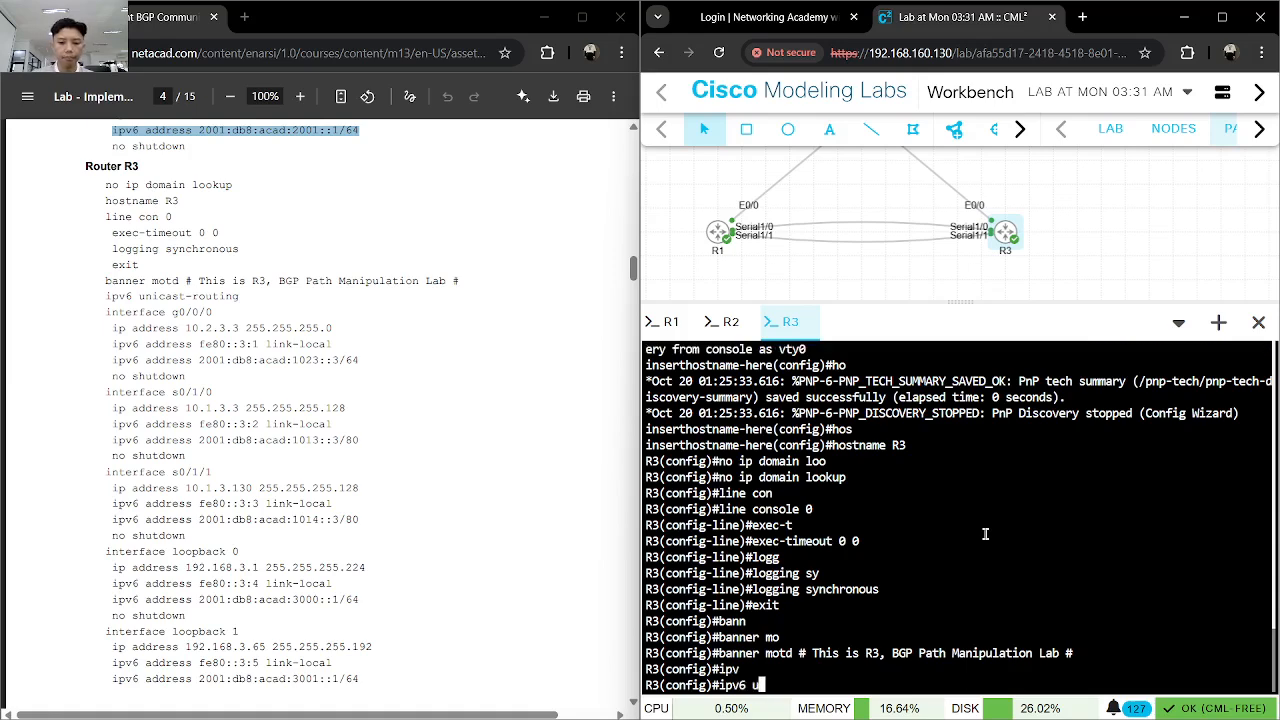
{"action": "type", "text": " unicast-routing"}
{"action": "key", "text": "Tab"}
{"action": "key", "text": "Return"}
- Enter R3's ethernet0/0 interface and assign it the IPv4 address 10.2.3.3 with mask 255.255.255.0
{"action": "type", "text": "interface et"}
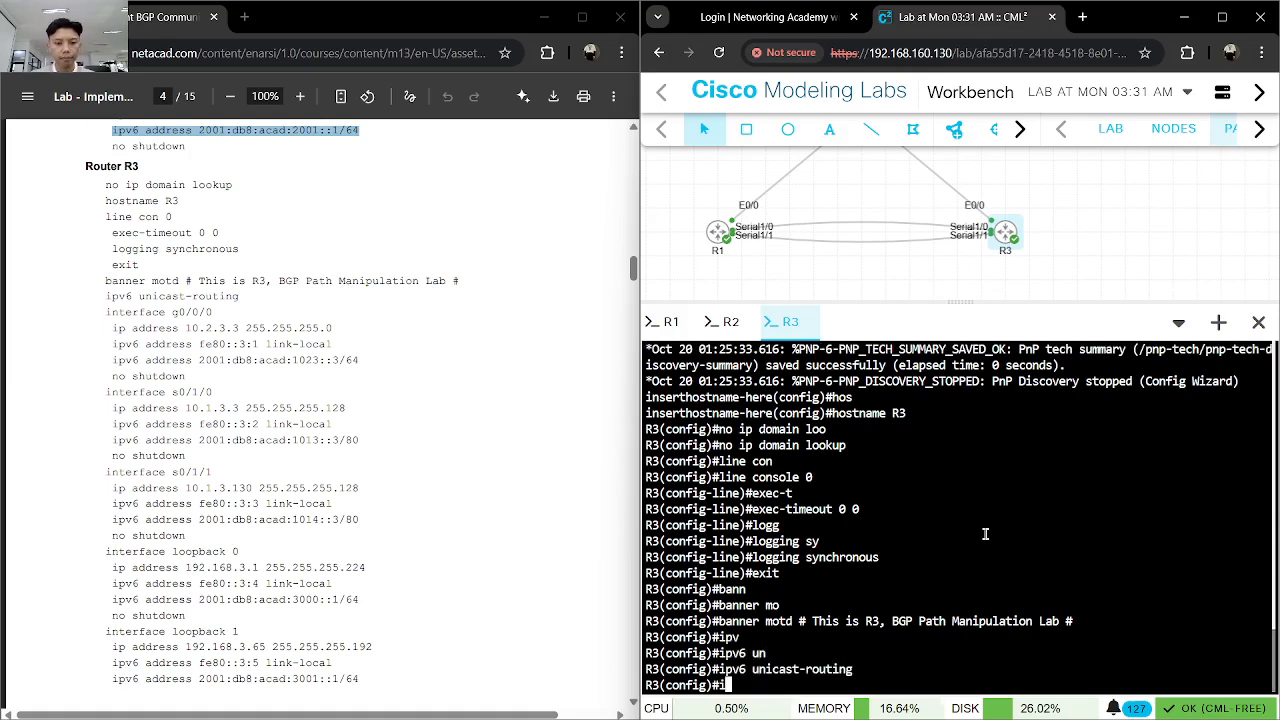
{"action": "key", "text": "Tab"}
{"action": "type", "text": "et"}
{"action": "key", "text": "Tab"}
{"action": "type", "text": "0/0"}
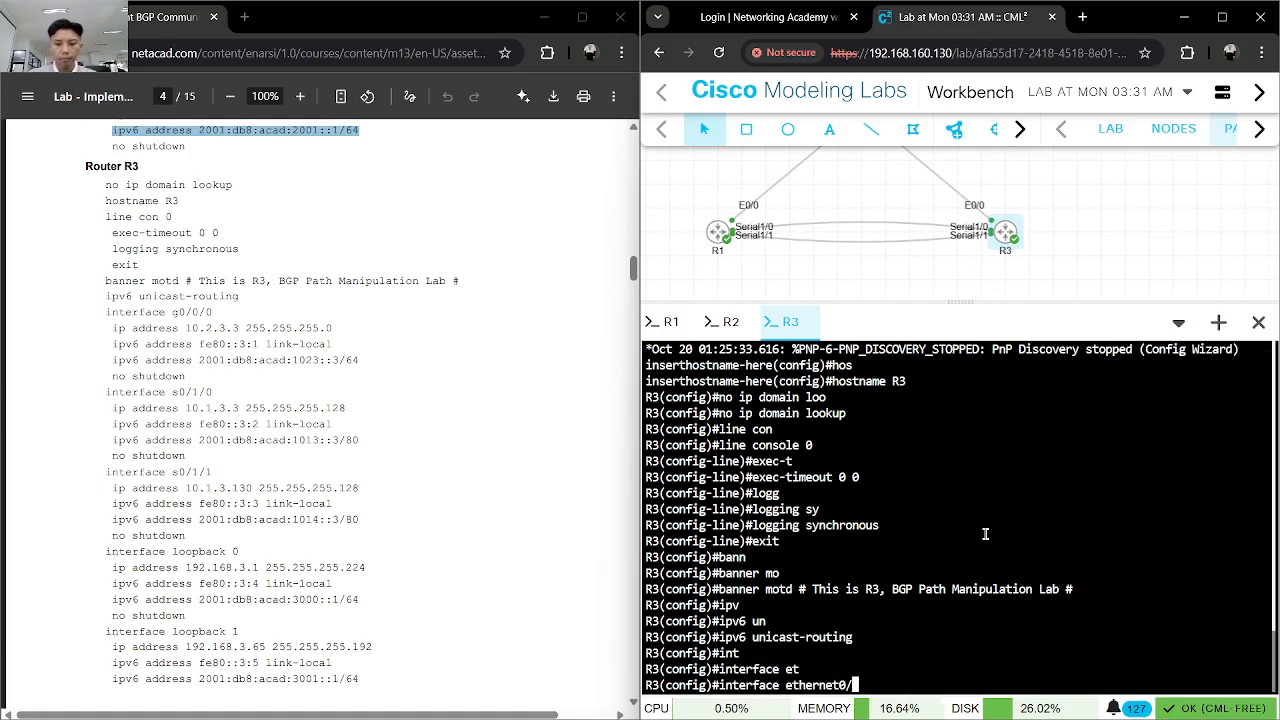
{"action": "key", "text": "Return"}
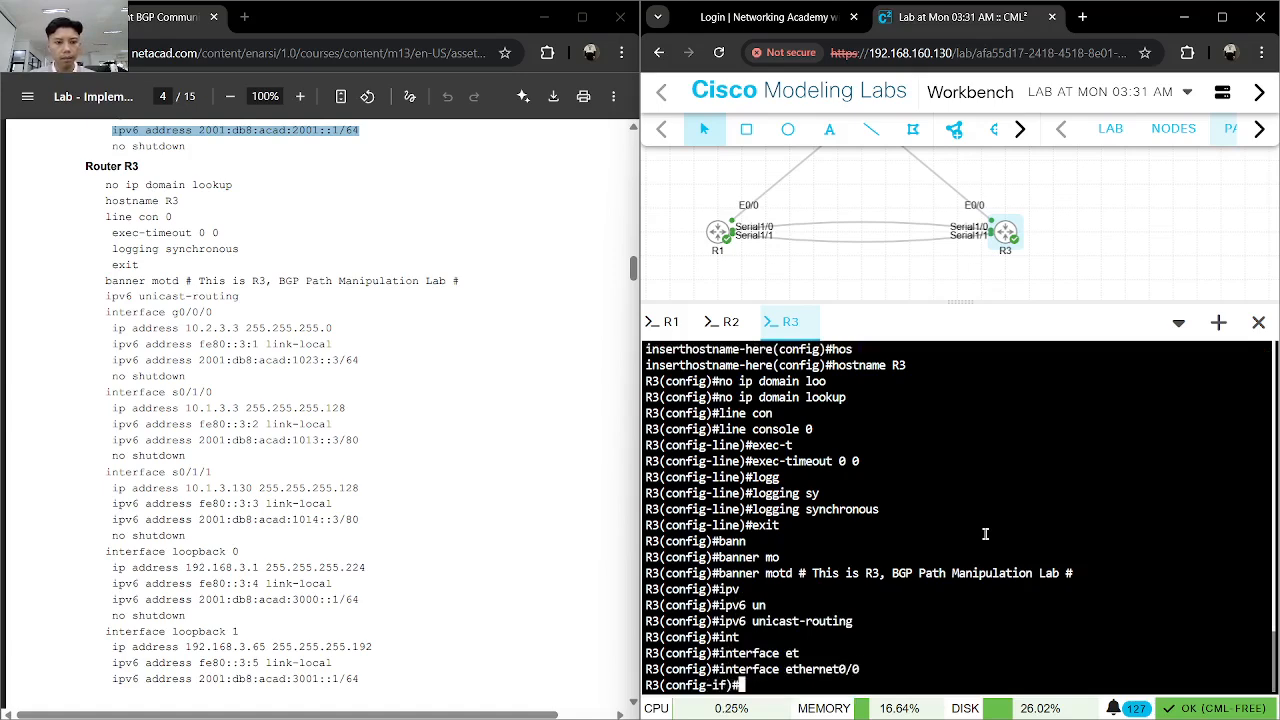
{"action": "type", "text": "ip ad"}
{"action": "key", "text": "Tab"}
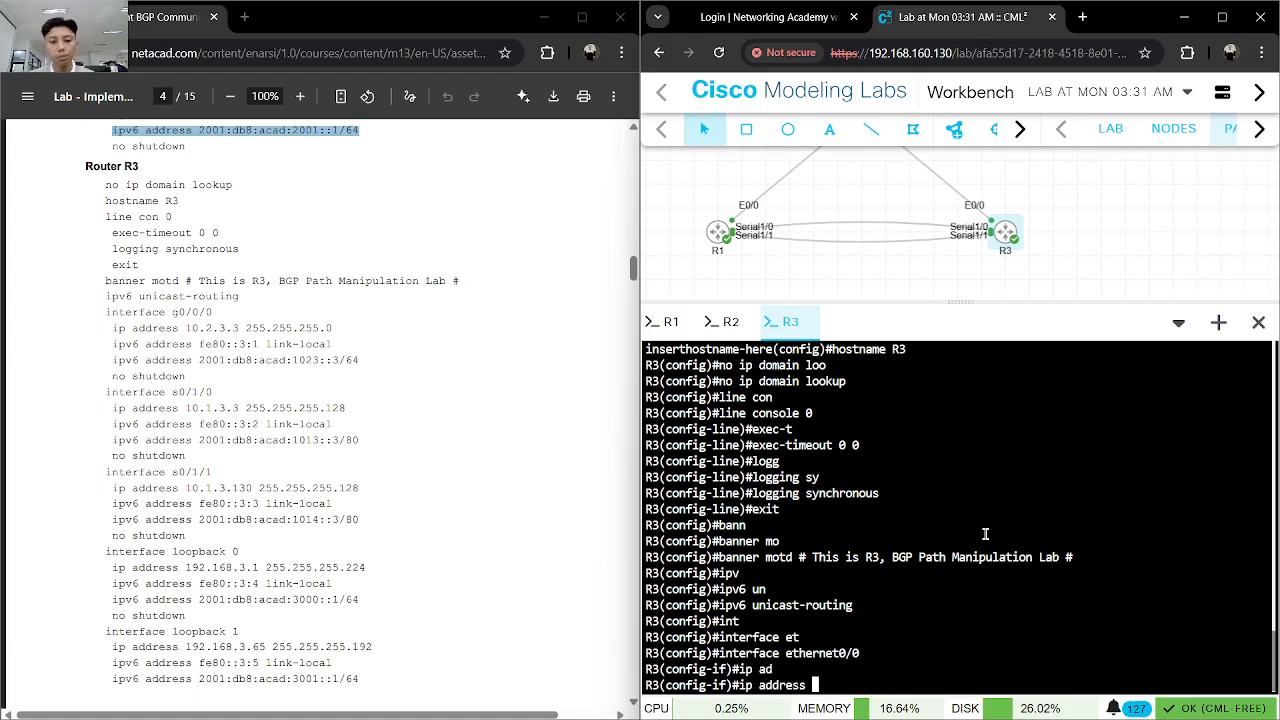
{"action": "type", "text": "10.2.3"}
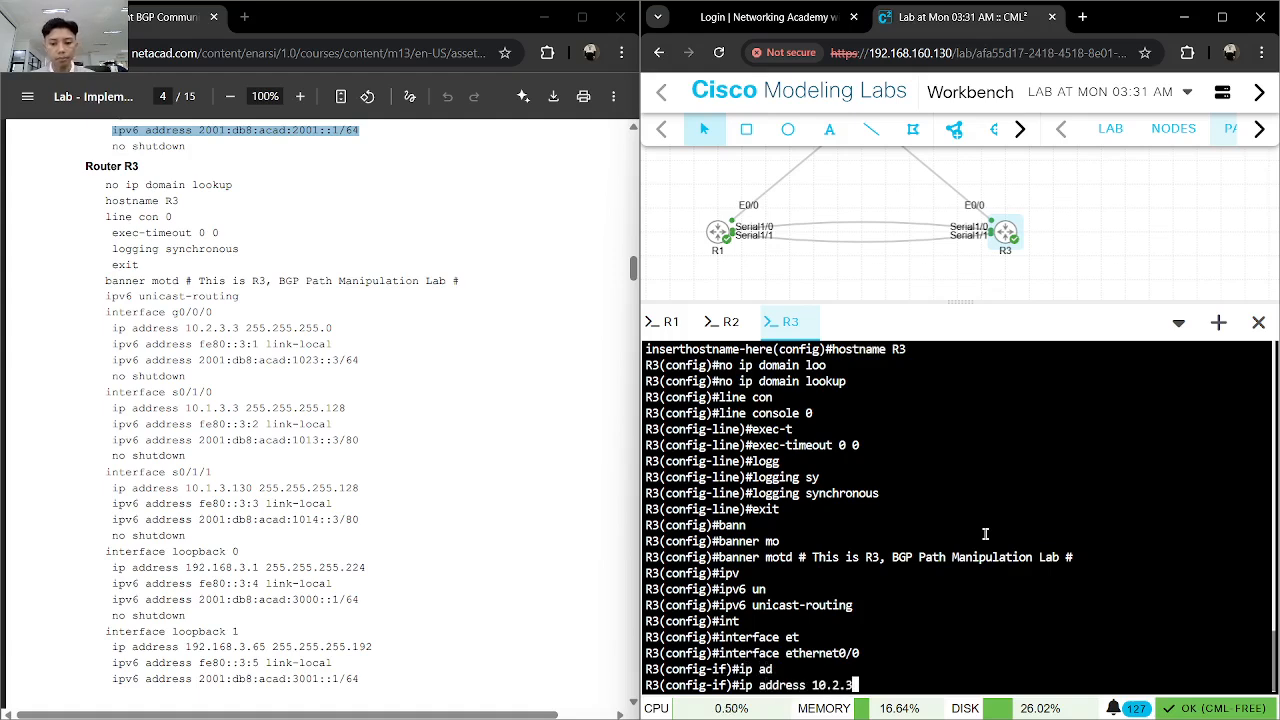
{"action": "type", "text": ".3 255.255.255.0"}
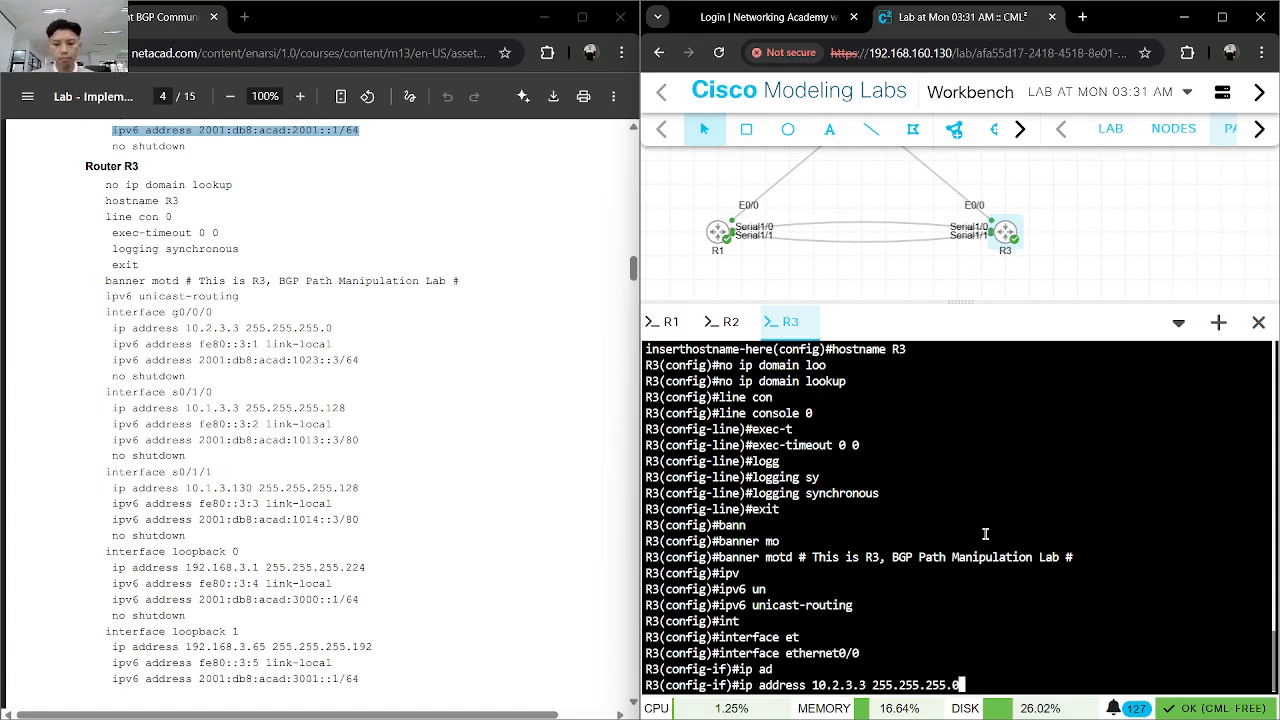
{"action": "key", "text": "Return"}
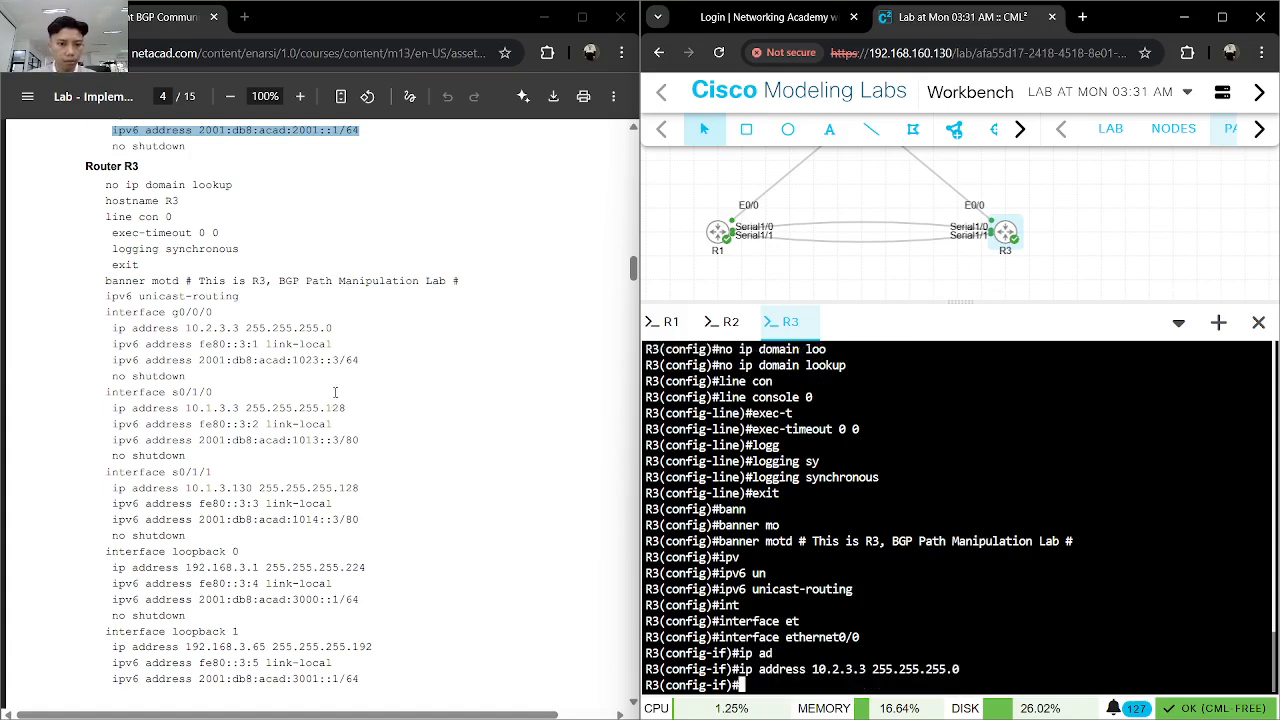
- Copy the link-local command from the guide and apply fe80::3:1 to R3's ethernet0/0 interface
{"action": "left_click_drag", "start_coordinate": [330, 344], "coordinate": [112, 344]}
{"action": "key", "text": "ctrl+c"}
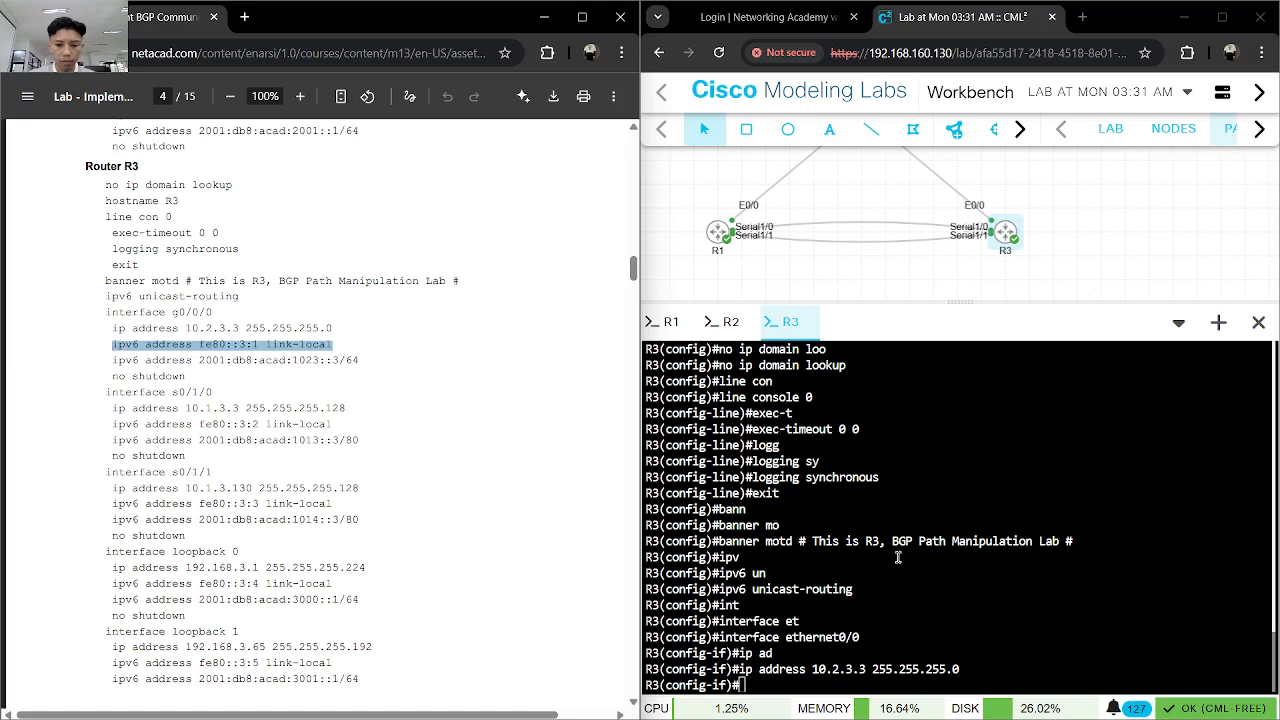
{"action": "left_click", "coordinate": [898, 557]}
{"action": "key", "text": "ctrl+v"}
{"action": "key", "text": "Return"}
- Copy the global IPv6 command from the guide and apply 2001:db8:acad:1023::3/64 to R3's ethernet0/0 interface
{"action": "left_click_drag", "start_coordinate": [359, 360], "coordinate": [112, 360]}
{"action": "key", "text": "ctrl+c"}
{"action": "left_click", "coordinate": [819, 547]}
{"action": "key", "text": "ctrl+v"}
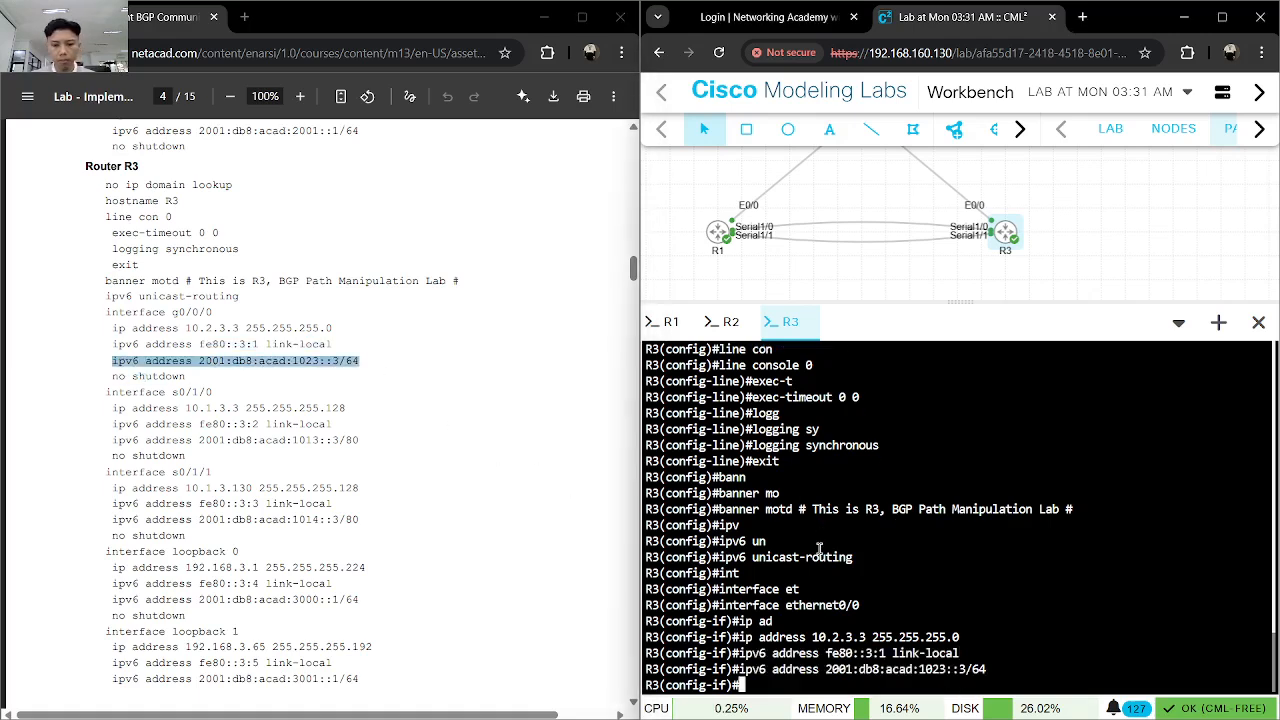
{"action": "key", "text": "Return"}
- Enable R3's ethernet0/0 interface with no shutdown and exit its interface configuration
{"action": "type", "text": "no shut"}
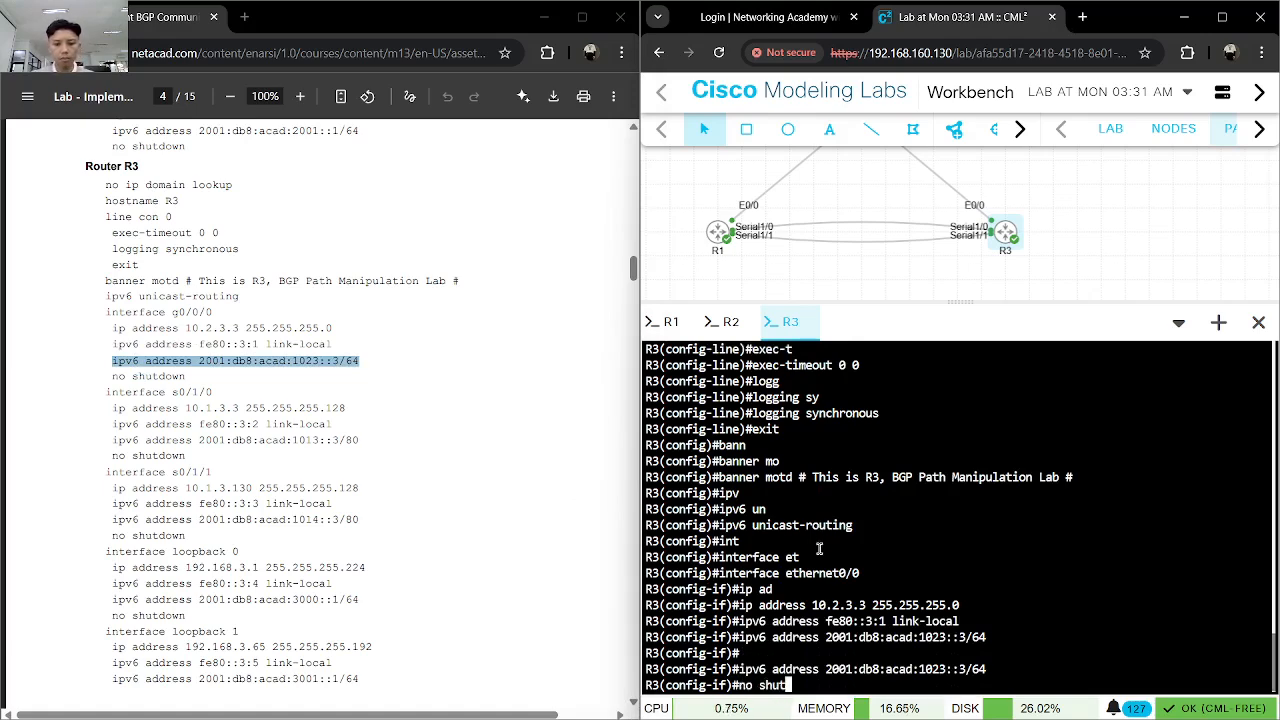
{"action": "key", "text": "Return"}
{"action": "type", "text": "exit"}
{"action": "key", "text": "Return"}
- Enter R3's serial1/0 interface and assign it the IPv4 address 10.1.3.3 with mask 255.255.255.128
{"action": "type", "text": "inter"}
{"action": "key", "text": "Tab"}
{"action": "type", "text": "s"}
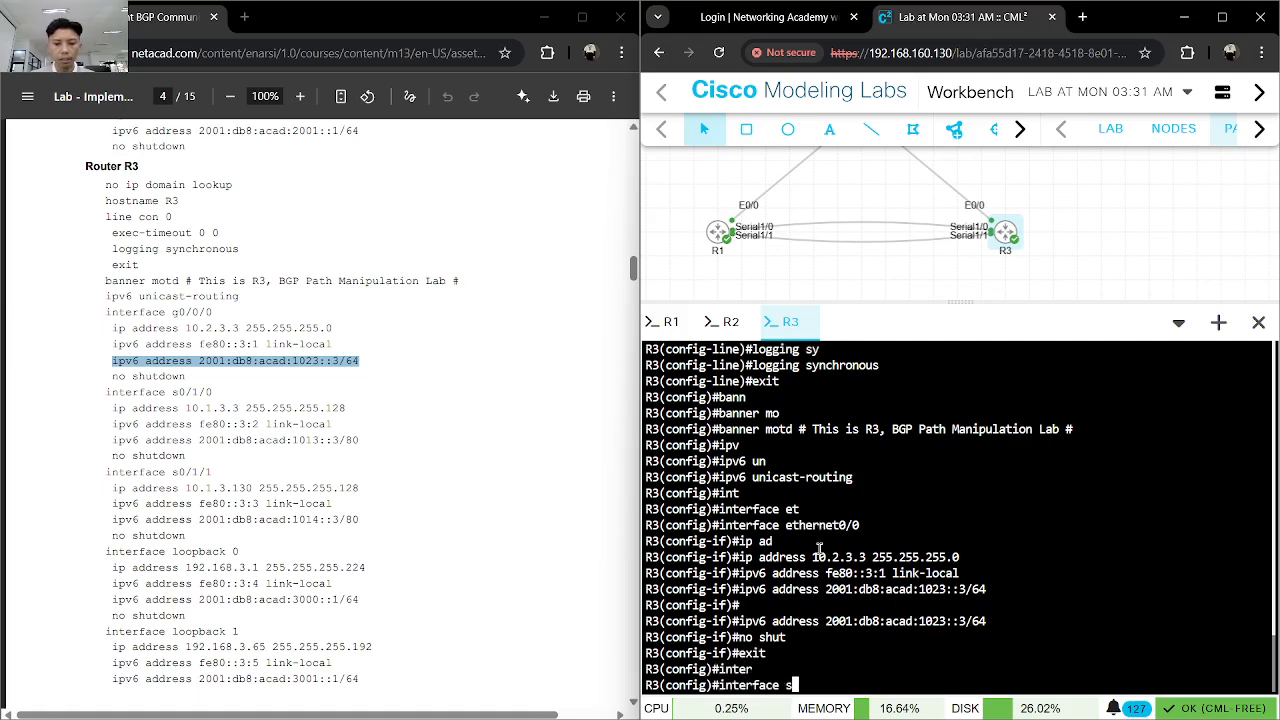
{"action": "type", "text": "erial0"}
{"action": "key", "text": "BackSpace"}
{"action": "type", "text": "1/0"}
{"action": "key", "text": "Return"}
{"action": "type", "text": "ip add"}
{"action": "key", "text": "Tab"}
{"action": "type", "text": "10.1"}
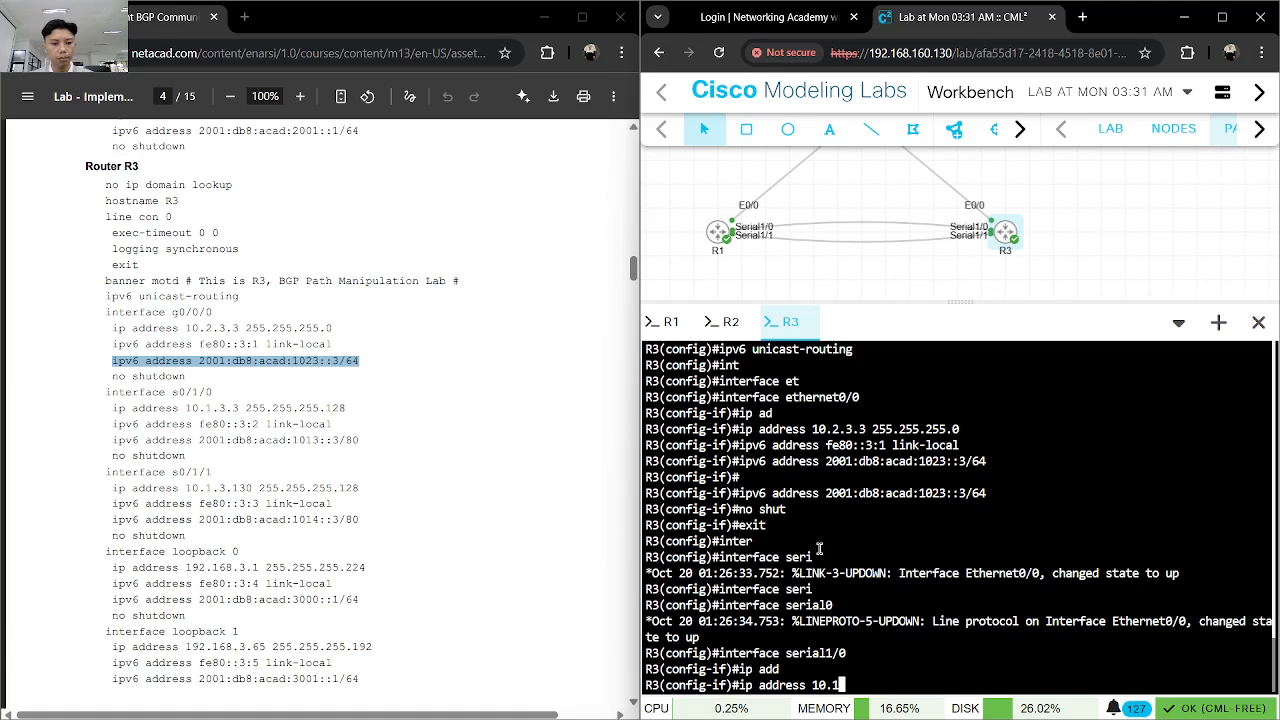
{"action": "type", "text": ".3.3 255.255.25.5.128"}
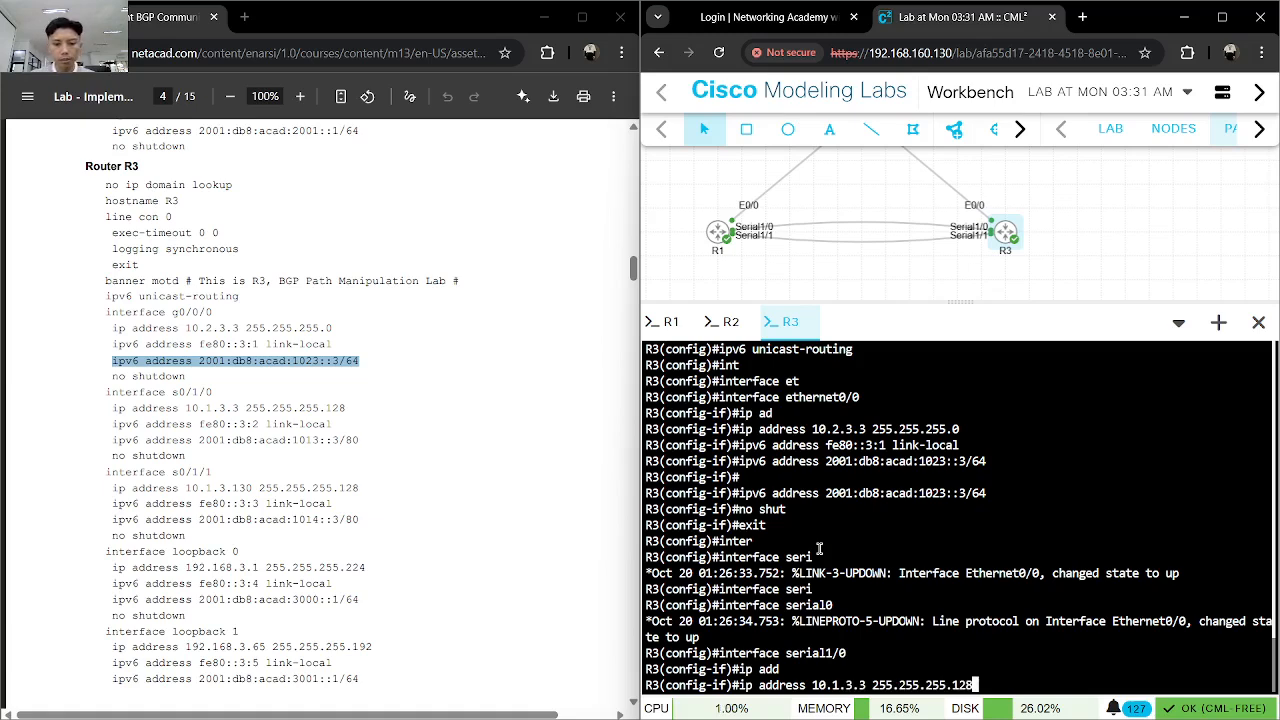
{"action": "key", "text": "Return"}
- Copy the link-local command from the guide and apply fe80::3:2 to R3's serial1/0 interface
{"action": "left_click_drag", "start_coordinate": [334, 424], "coordinate": [112, 424]}
{"action": "key", "text": "ctrl+c"}
{"action": "left_click", "coordinate": [921, 484]}
{"action": "key", "text": "ctrl+v"}
{"action": "key", "text": "Return"}
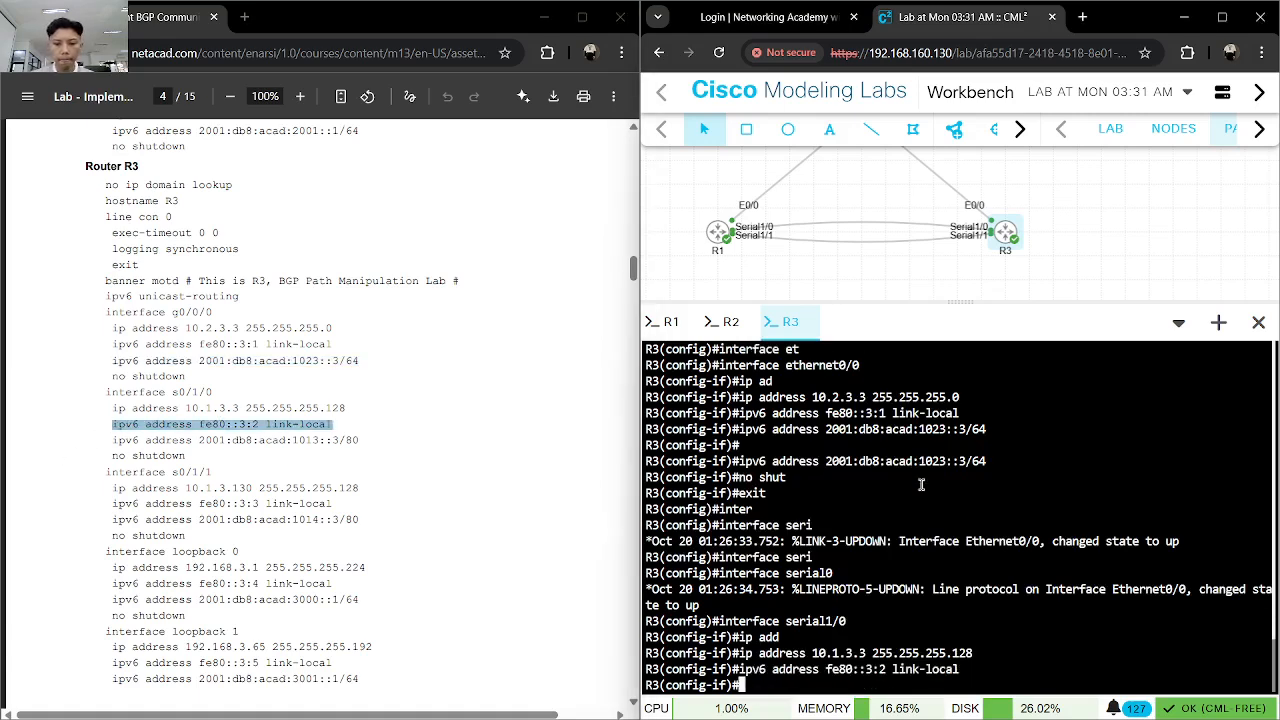
{"action": "key", "text": "ctrl+v"}
{"action": "key", "text": "Return"}
- Copy the global IPv6 command from the guide and apply 2001:db8:acad:1013::3/80 to R3's serial1/0 interface
{"action": "left_click_drag", "start_coordinate": [361, 440], "coordinate": [115, 440]}
{"action": "key", "text": "ctrl+c"}
{"action": "left_click", "coordinate": [900, 602]}
{"action": "key", "text": "ctrl+v"}
{"action": "key", "text": "Return"}
- Enable R3's serial1/0 interface with no shutdown and exit its interface configuration
{"action": "type", "text": "no shu"}
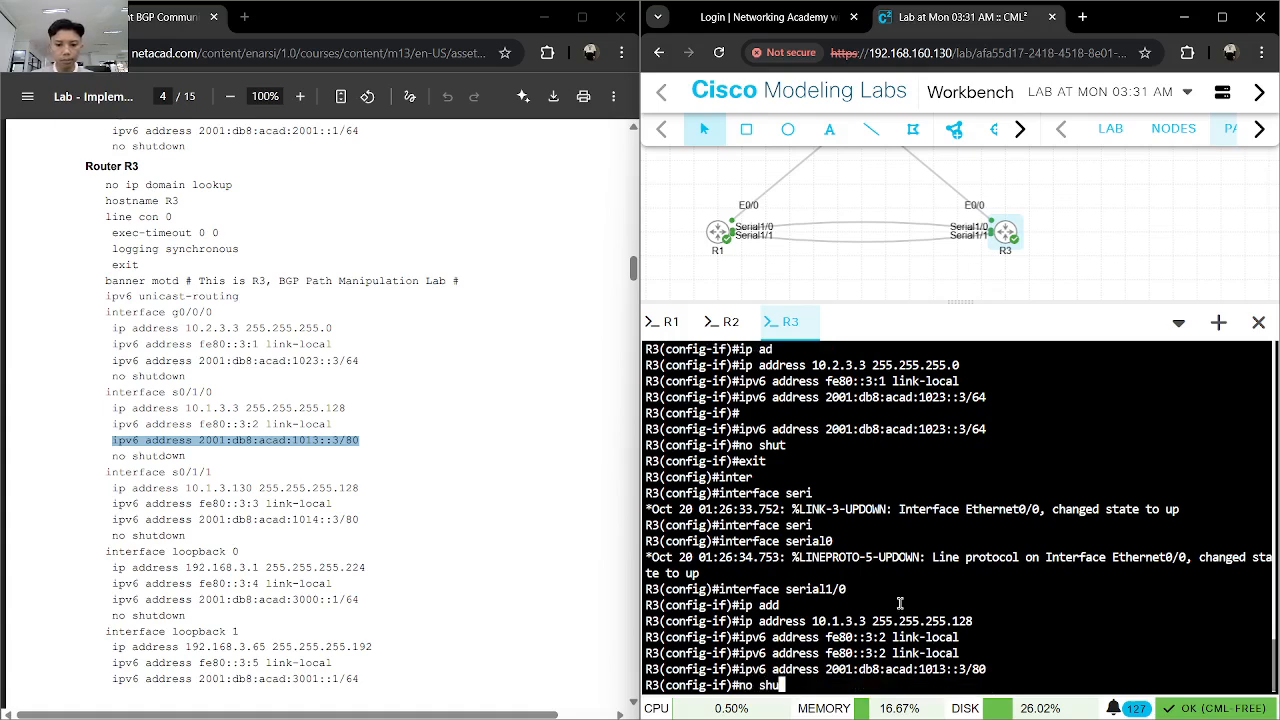
{"action": "key", "text": "Return"}
{"action": "type", "text": "exit"}
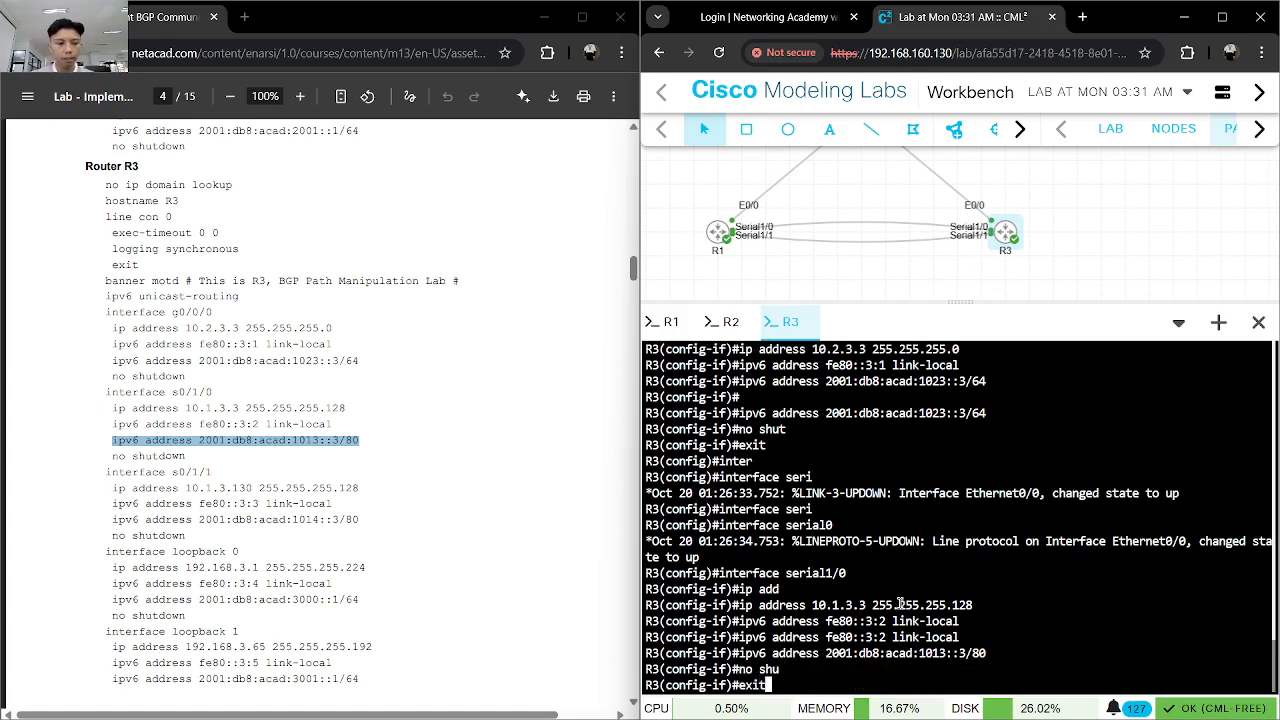
{"action": "key", "text": "Return"}
- Enter R3's serial1/1 interface and assign it the IPv4 address 10.1.3.130 with mask 255.255.255.128
{"action": "type", "text": "inter"}
{"action": "key", "text": "Tab"}
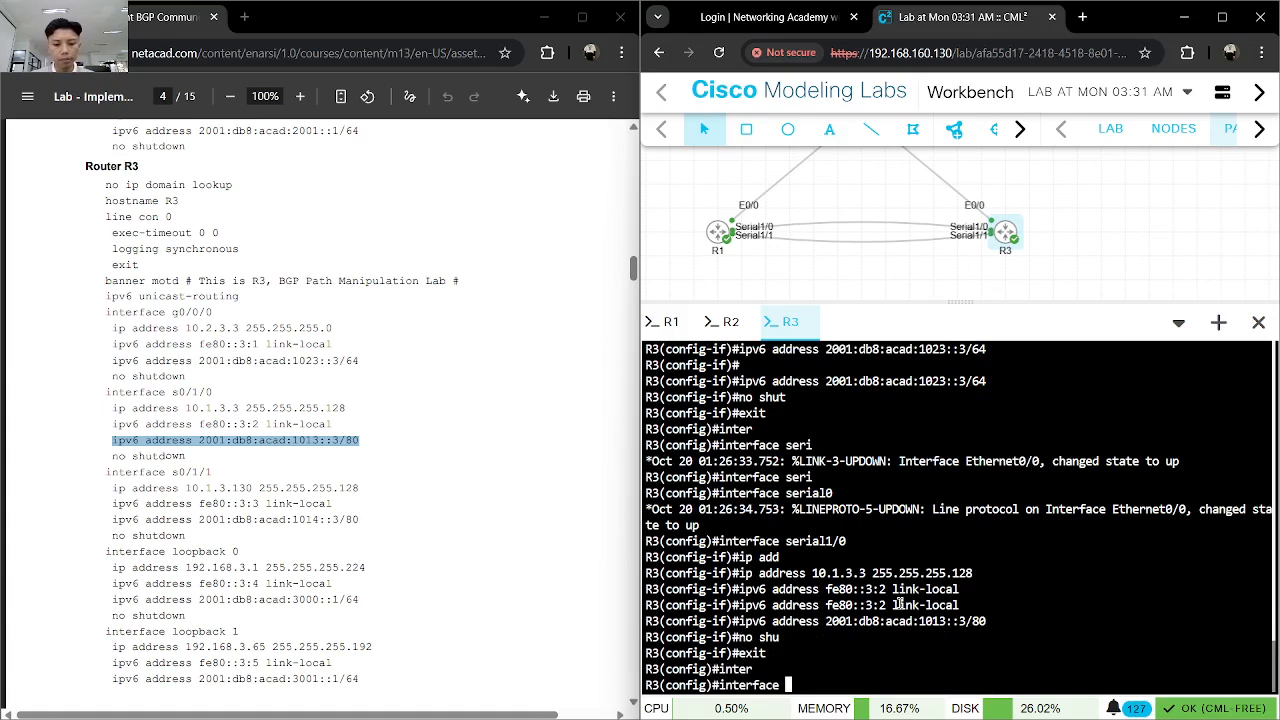
{"action": "type", "text": "s"}
{"action": "key", "text": "BackSpace"}
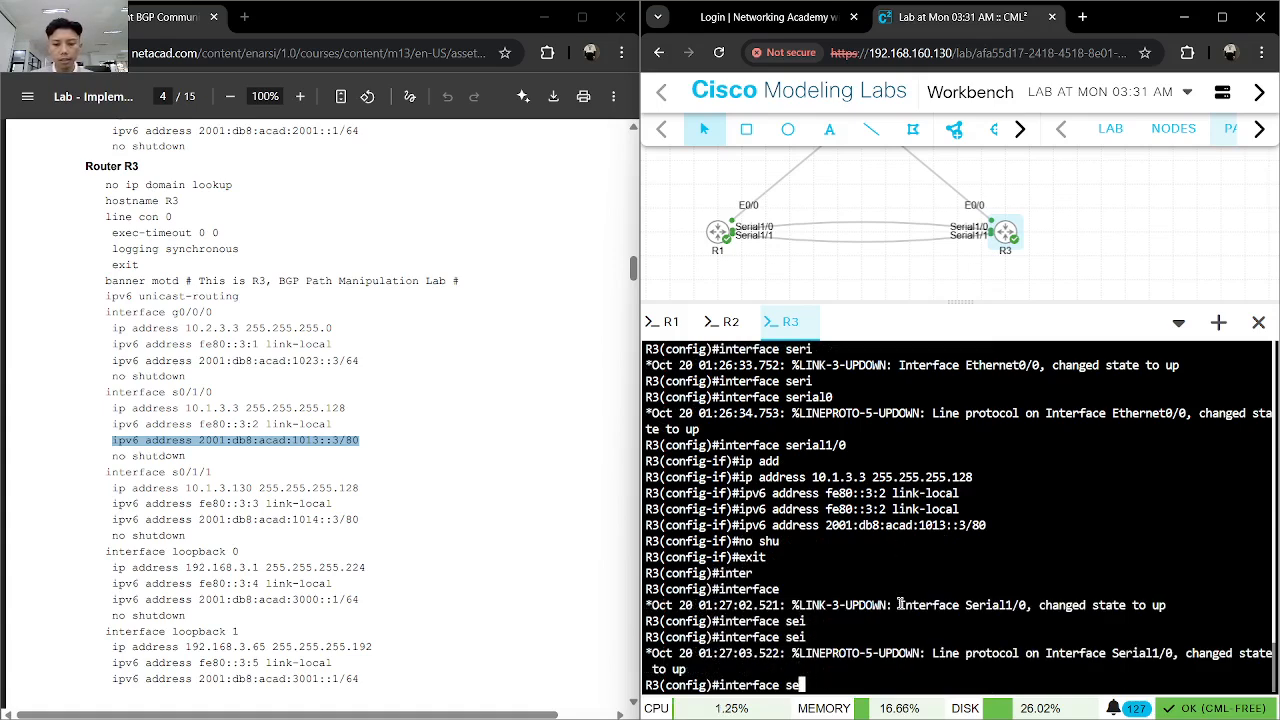
{"action": "type", "text": "ri"}
{"action": "key", "text": "Tab"}
{"action": "type", "text": "1/1"}
{"action": "key", "text": "Return"}
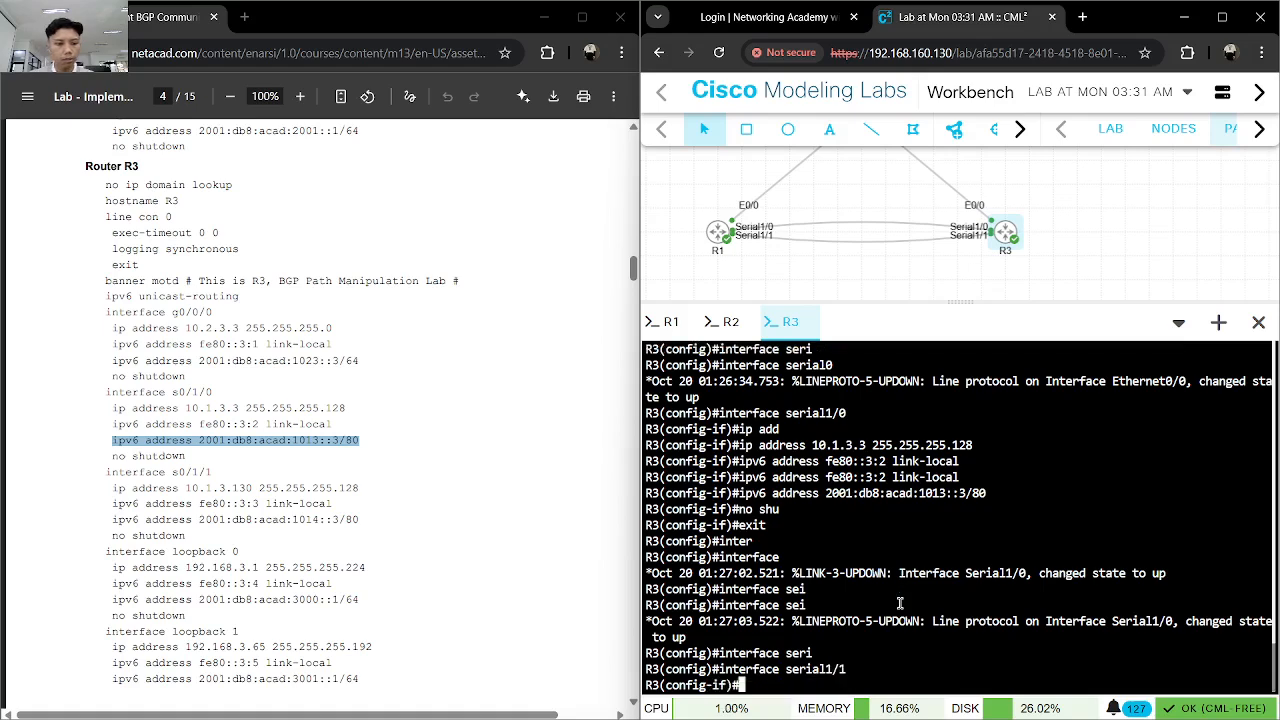
{"action": "type", "text": "ip add"}
{"action": "key", "text": "Tab"}
{"action": "type", "text": "10.1.3.13"}
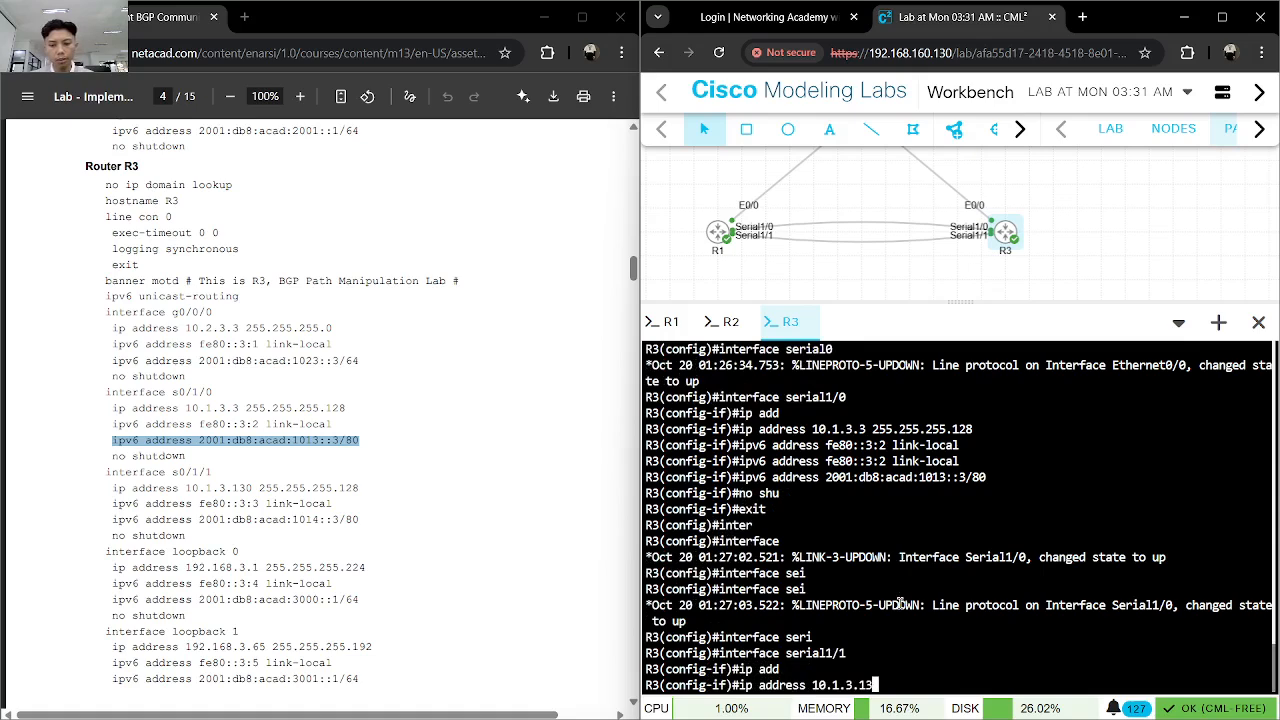
{"action": "type", "text": "0 255.255.2"}
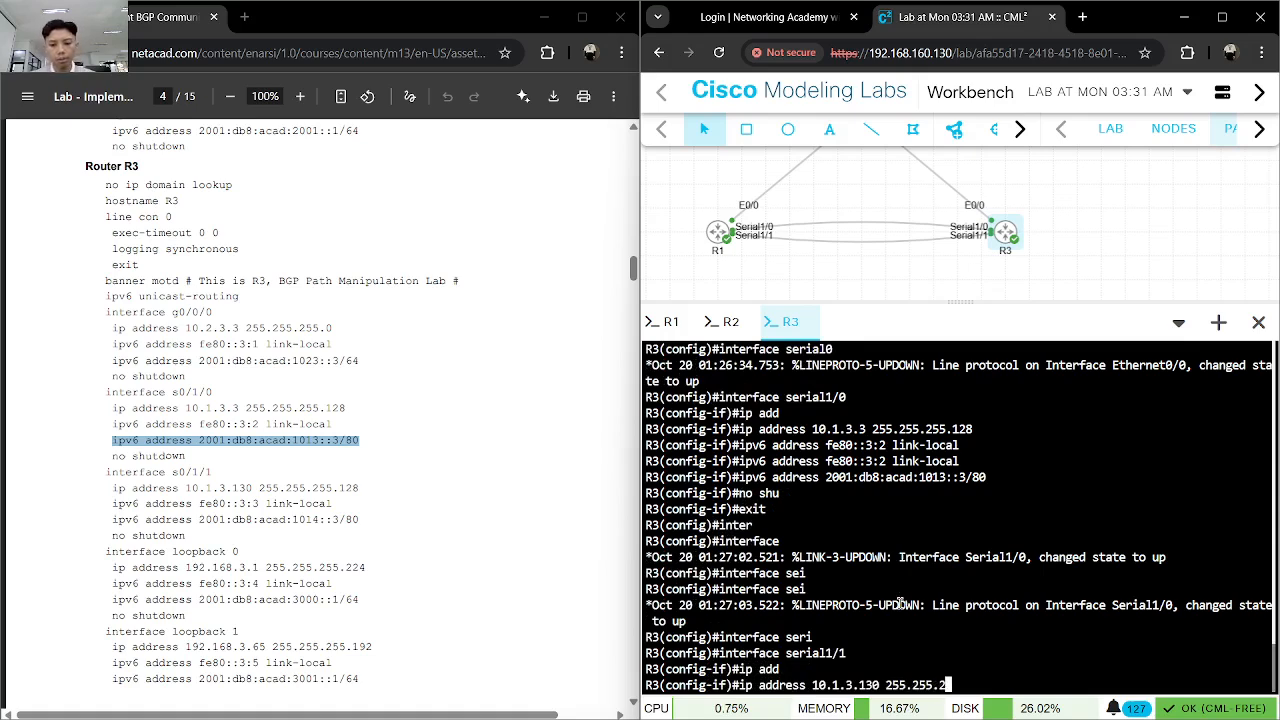
{"action": "type", "text": "55.128"}
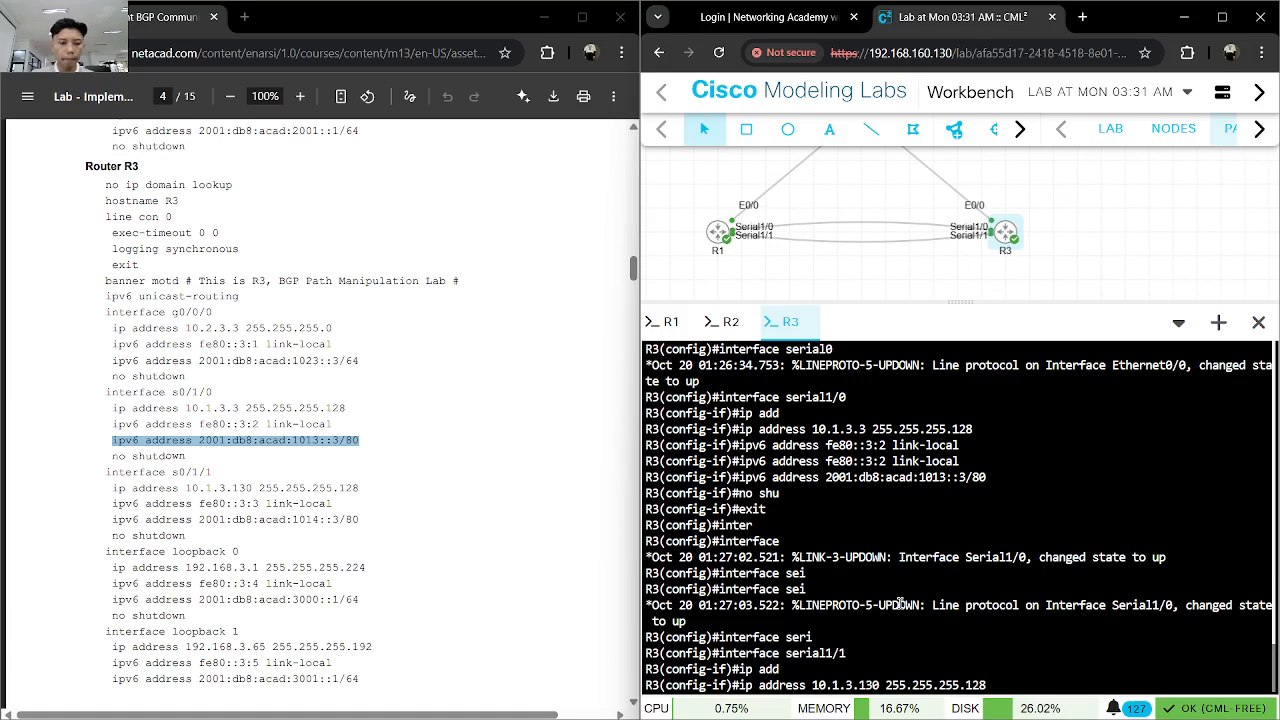
{"action": "key", "text": "Return"}
- Copy the link-local command from the guide and apply fe80::3:3 to R3's serial1/1 interface
{"action": "left_click_drag", "start_coordinate": [358, 521], "coordinate": [119, 504]}
{"action": "key", "text": "ctrl+c"}
{"action": "left_click", "coordinate": [1037, 663]}
{"action": "key", "text": "ctrl+v"}
{"action": "key", "text": "Return"}
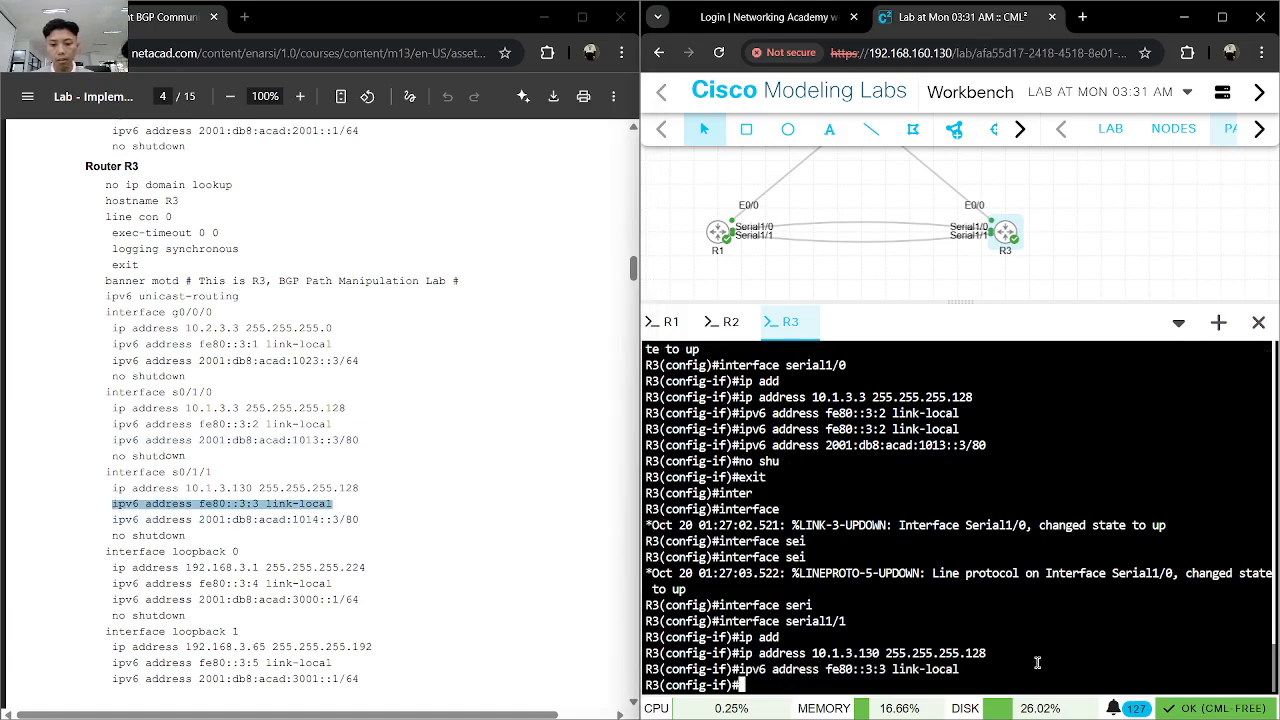
{"action": "key", "text": "ctrl+v"}
{"action": "key", "text": "Return"}
- Copy the global IPv6 command from the guide and apply 2001:db8:acad:1014::3/80 to R3's serial1/1 interface
{"action": "left_click_drag", "start_coordinate": [360, 520], "coordinate": [113, 521]}
{"action": "key", "text": "ctrl+c"}
{"action": "left_click", "coordinate": [940, 606]}
{"action": "key", "text": "ctrl+v"}
{"action": "key", "text": "Return"}
- Enable R3's serial1/1 interface with no shutdown and exit its interface configuration
{"action": "type", "text": "no shut"}
{"action": "key", "text": "Return"}
{"action": "type", "text": "inter"}
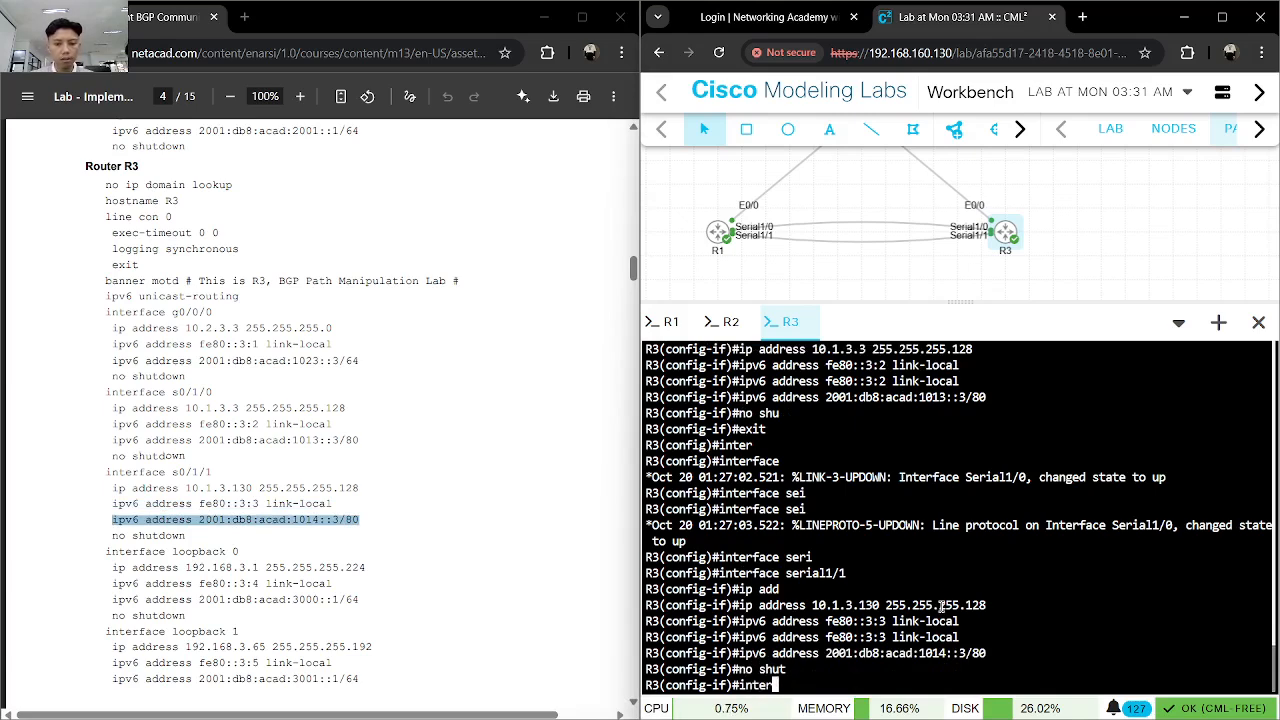
{"action": "key", "text": "Return"}
{"action": "type", "text": "inter"}
{"action": "key", "text": "BackSpace"}
{"action": "key", "text": "BackSpace"}
{"action": "key", "text": "BackSpace"}
{"action": "key", "text": "BackSpace"}
{"action": "key", "text": "BackSpace"}
{"action": "type", "text": "exit"}
{"action": "key", "text": "Return"}
- Create loopback 0 on R3 and assign it the IPv4 address 192.168.3.1 with mask 255.255.255.224
{"action": "type", "text": "inter"}
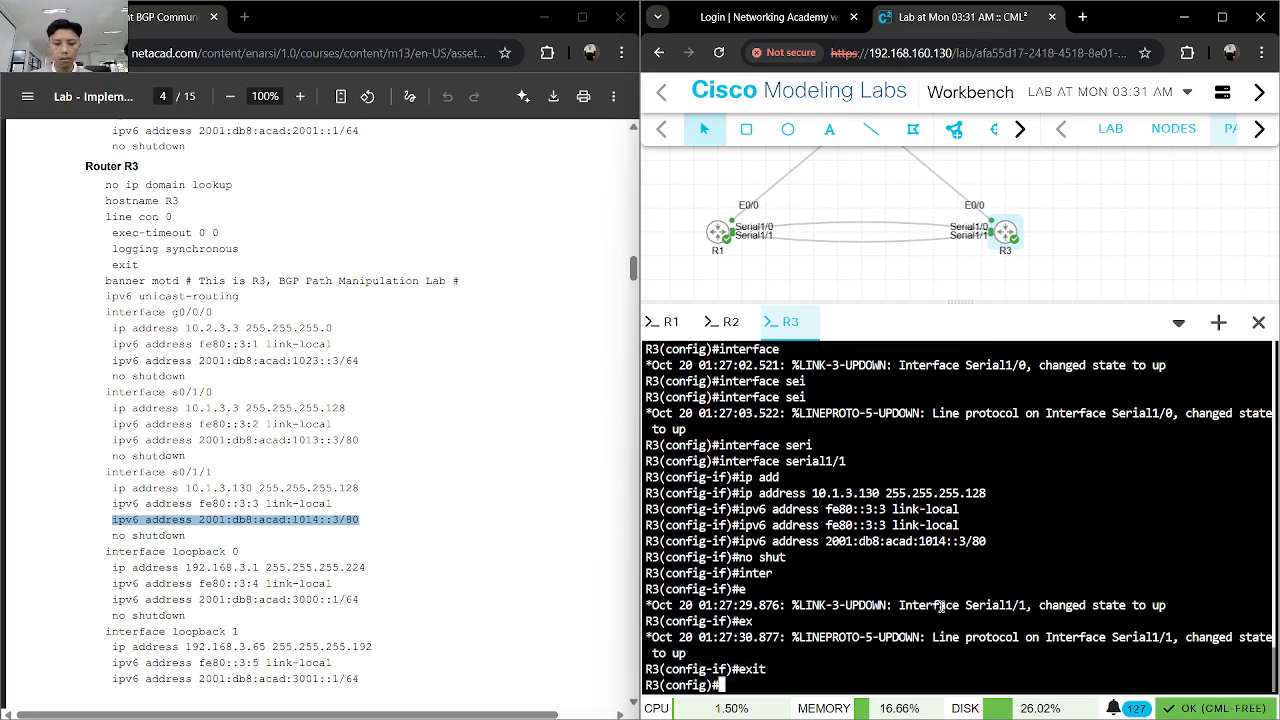
{"action": "key", "text": "Tab"}
{"action": "type", "text": "loo"}
{"action": "key", "text": "Tab"}
{"action": "type", "text": "0"}
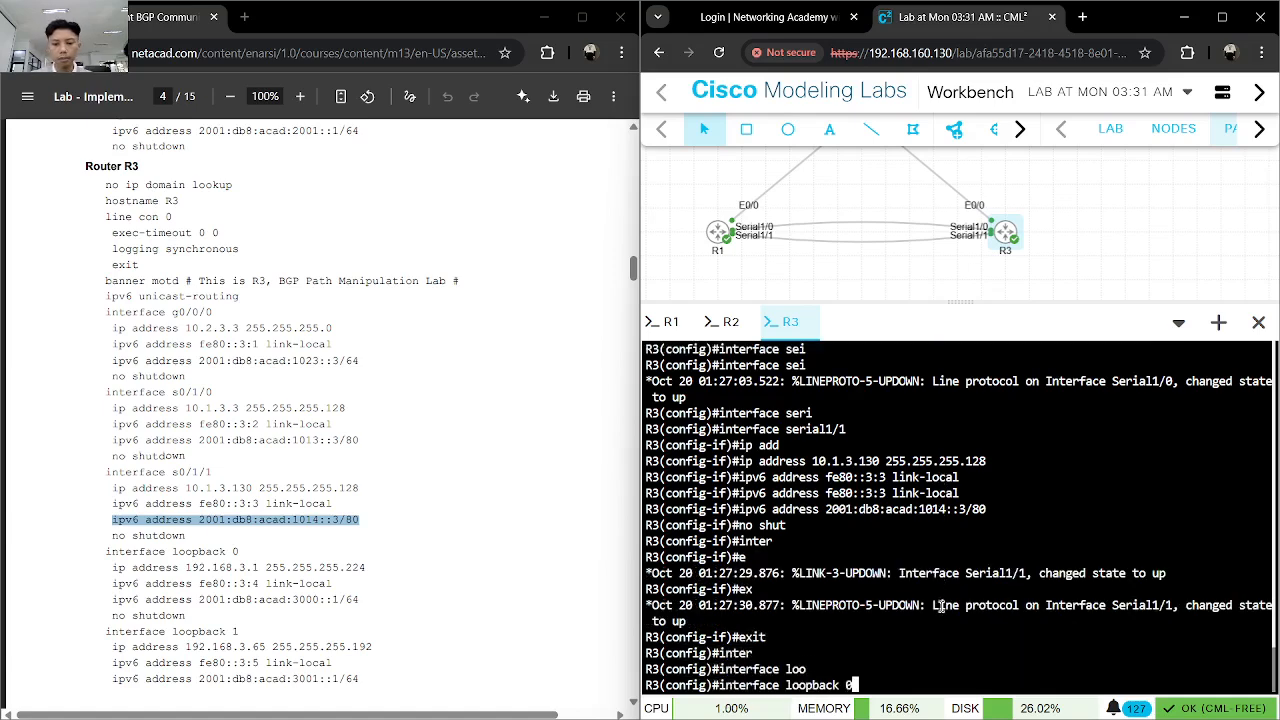
{"action": "key", "text": "Return"}
{"action": "type", "text": "ip add"}
{"action": "key", "text": "Tab"}
{"action": "type", "text": "192.1"}
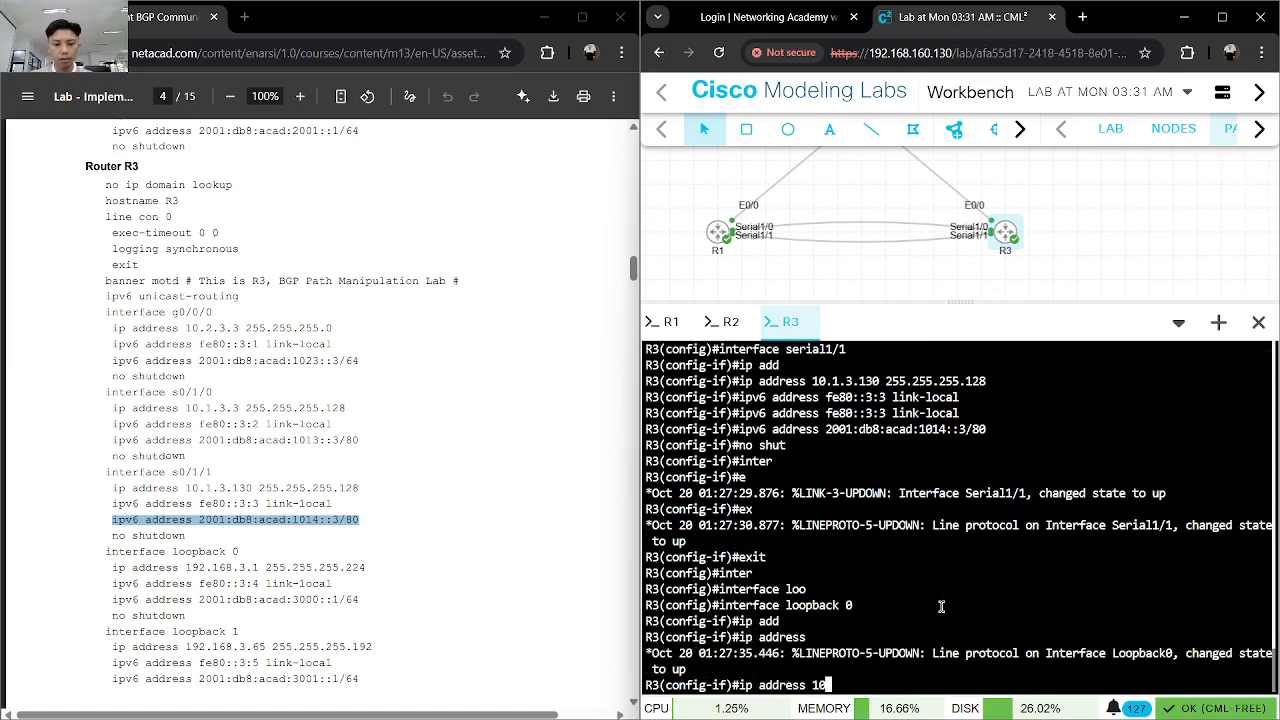
{"action": "type", "text": "68.3.1"}
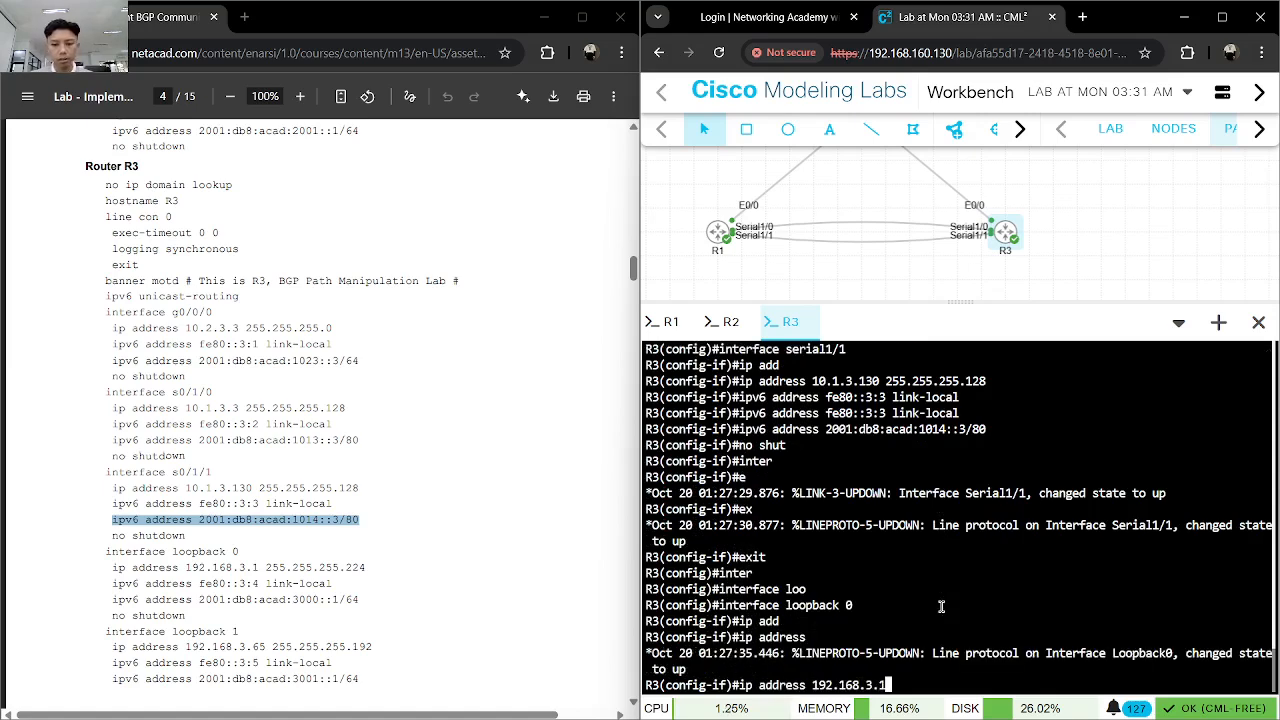
{"action": "type", "text": " 255.255.255.224"}
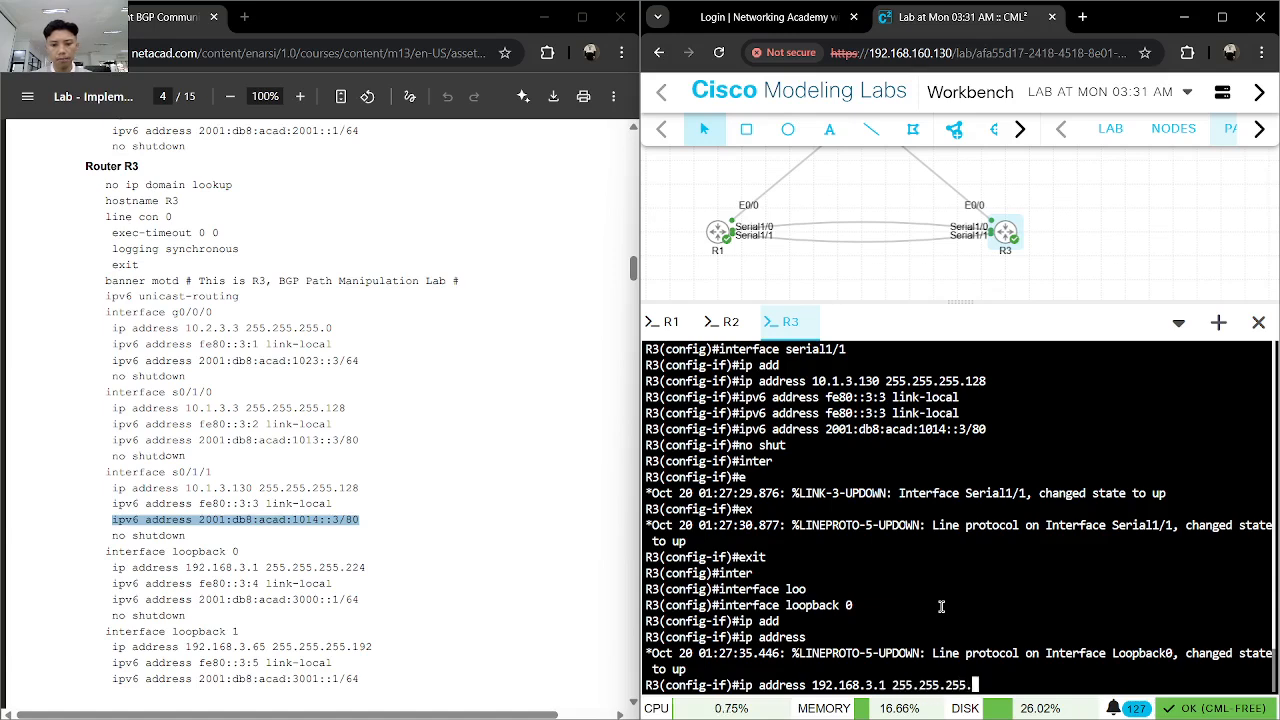
{"action": "key", "text": "Return"}
- Copy the link-local command from the guide and apply fe80::3:4 to R3's loopback 0 interface
{"action": "left_click_drag", "start_coordinate": [336, 583], "coordinate": [110, 583]}
{"action": "key", "text": "ctrl+c"}
{"action": "left_click", "coordinate": [913, 630]}
{"action": "key", "text": "ctrl+v"}
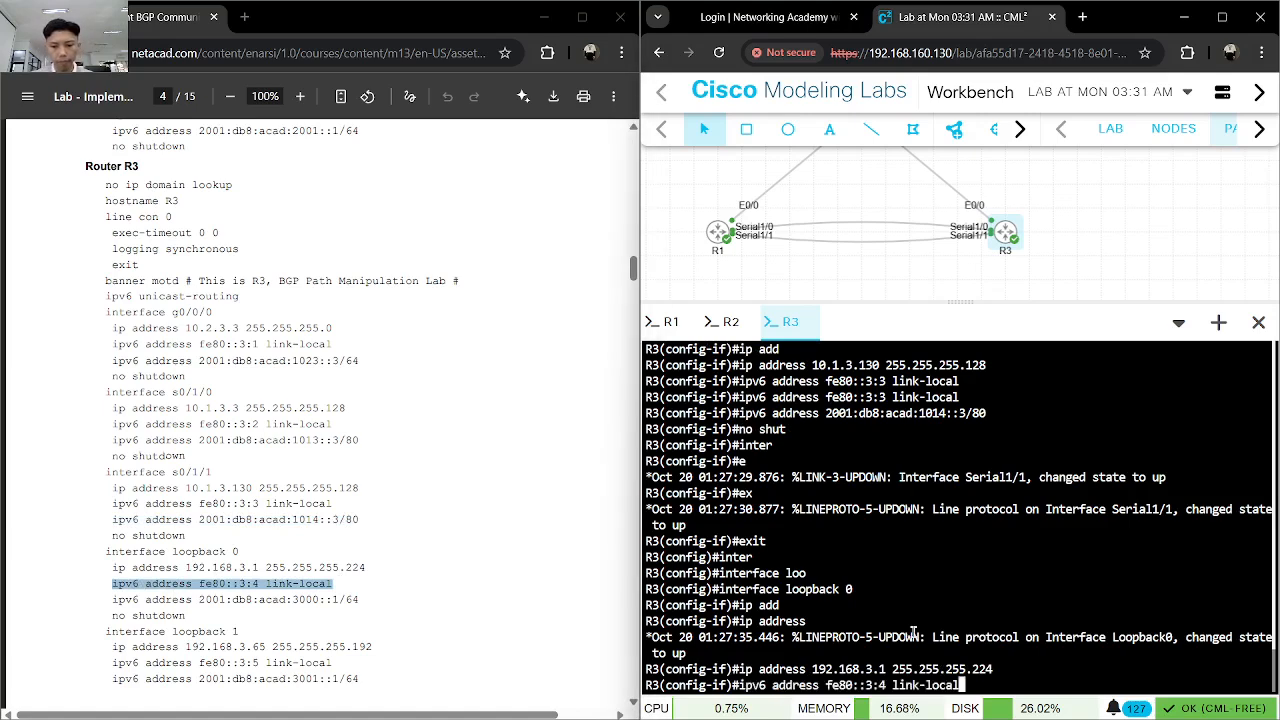
{"action": "key", "text": "Return"}
- Copy the global IPv6 command from the guide and apply 2001:db8:acad:3000::1/64 to R3's loopback 0 interface
{"action": "left_click", "coordinate": [335, 599]}
{"action": "left_click_drag", "start_coordinate": [369, 599], "coordinate": [110, 599]}
{"action": "key", "text": "ctrl+c"}
{"action": "left_click", "coordinate": [775, 637]}
{"action": "key", "text": "ctrl+v"}
{"action": "key", "text": "Return"}
{"action": "key", "text": "ctrl+v"}
{"action": "key", "text": "Return"}
- Enable R3's loopback 0 interface with no shutdown and exit its interface configuration
{"action": "type", "text": "no shut"}
{"action": "key", "text": "Return"}
{"action": "type", "text": "inter"}
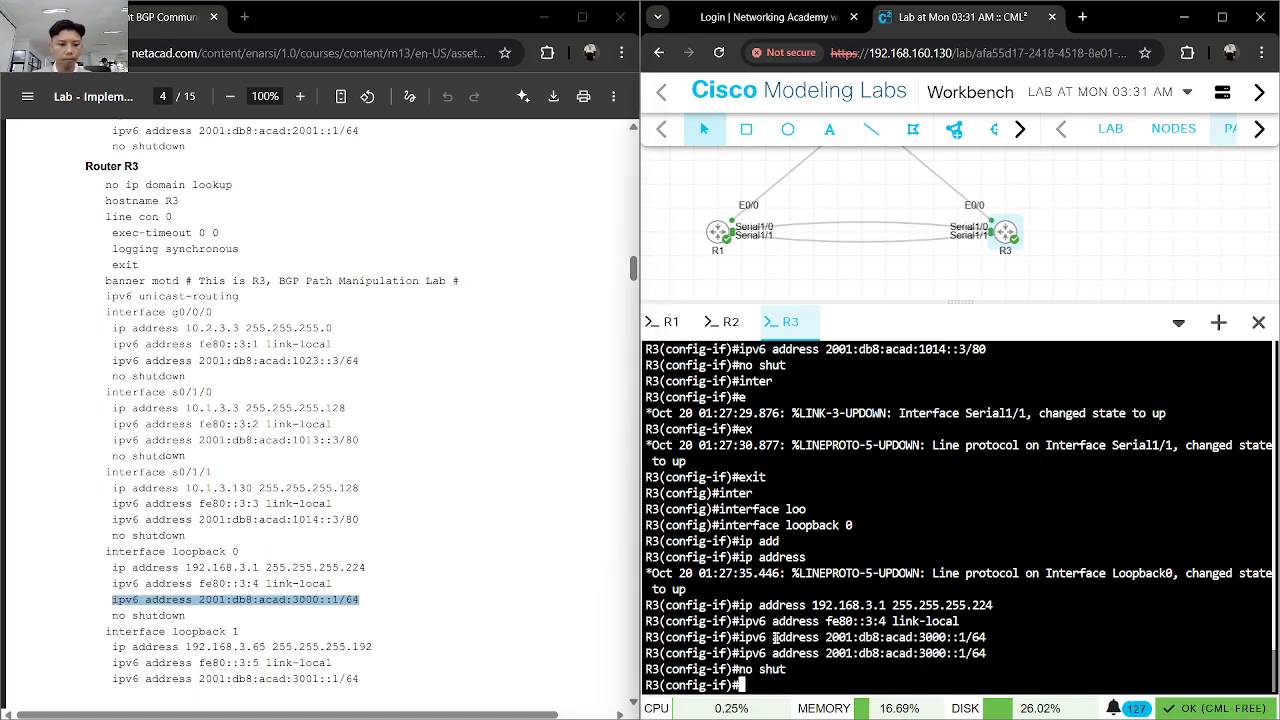
{"action": "key", "text": "Tab"}
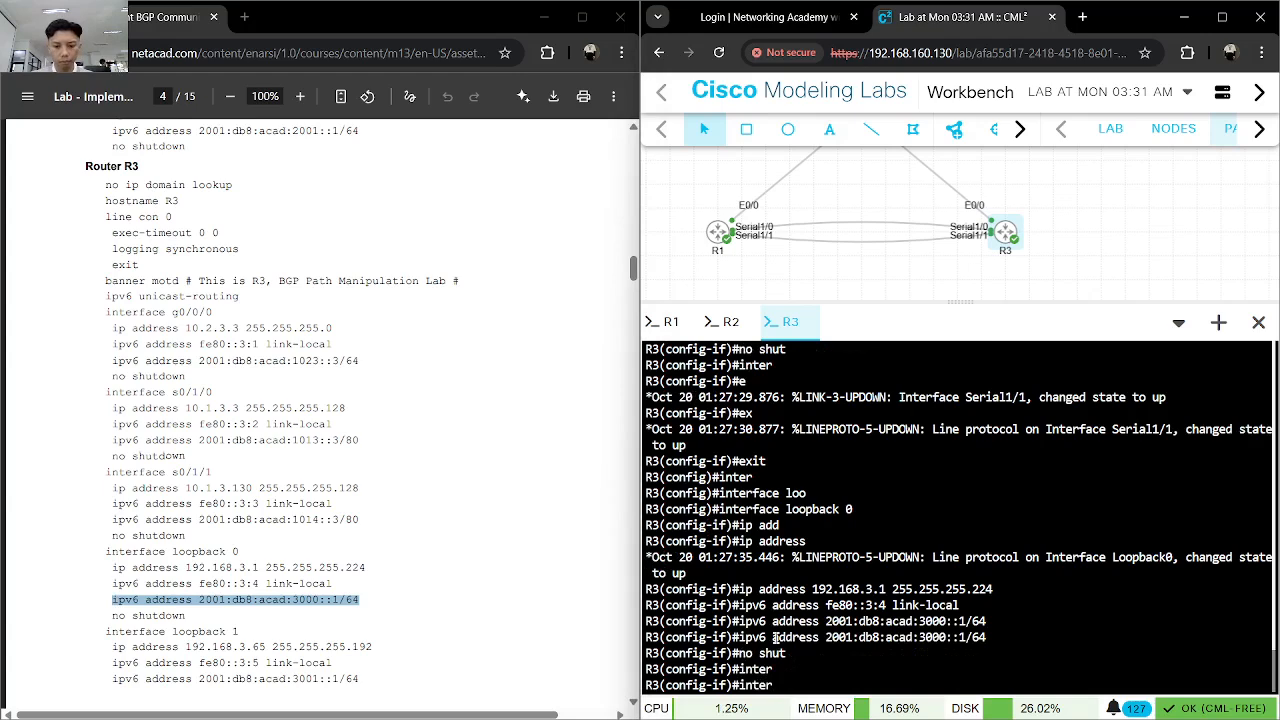
{"action": "key", "text": "Tab"}
{"action": "key", "text": "BackSpace"}
{"action": "key", "text": "BackSpace"}
{"action": "key", "text": "BackSpace"}
{"action": "key", "text": "BackSpace"}
{"action": "key", "text": "BackSpace"}
{"action": "type", "text": "exit"}
{"action": "key", "text": "Return"}
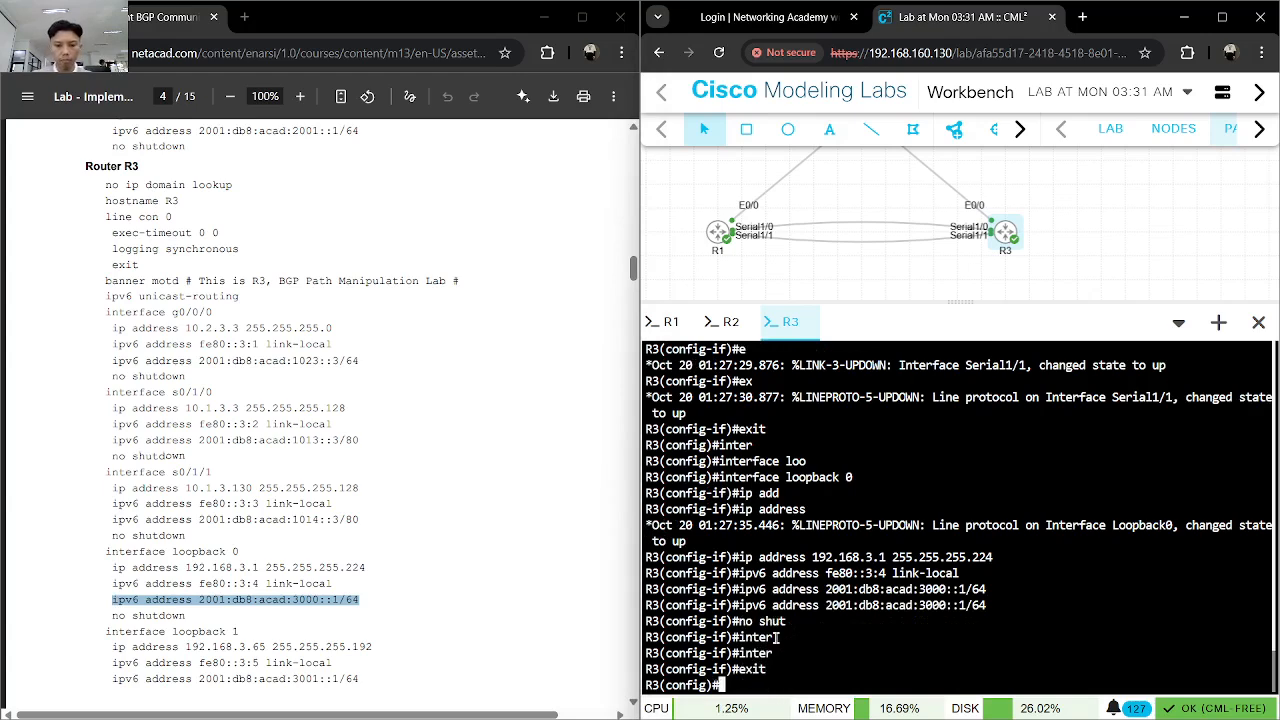
- Create loopback 1 on R3 and enter its interface configuration
{"action": "type", "text": "inter"}
{"action": "key", "text": "Tab"}
{"action": "type", "text": "loo"}
{"action": "key", "text": "Tab"}
{"action": "type", "text": "1"}
{"action": "key", "text": "Return"}
- Assign the IPv4 address 192.168.3.65 with mask 255.255.255.192 to R3's loopback 1 interface
{"action": "type", "text": "ip add"}
{"action": "key", "text": "Tab"}
{"action": "key", "text": "Tab"}
{"action": "type", "text": "192.168.3."}
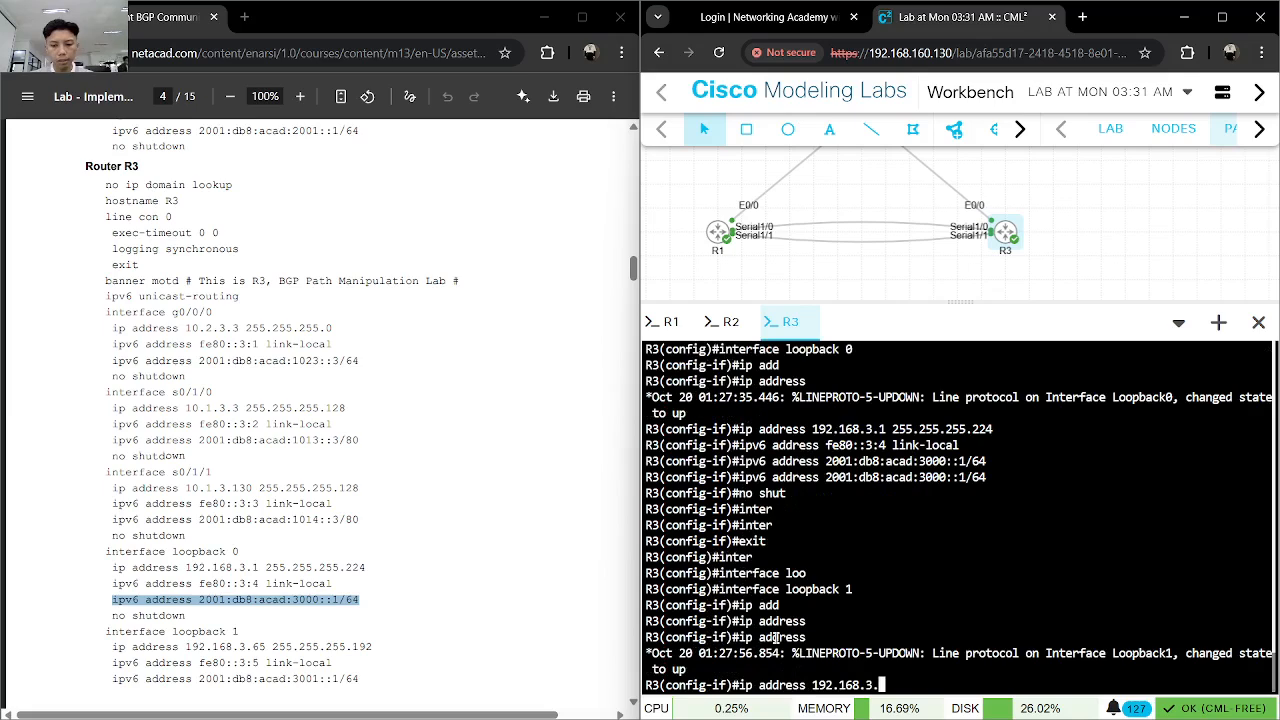
{"action": "type", "text": "65 255.25"}
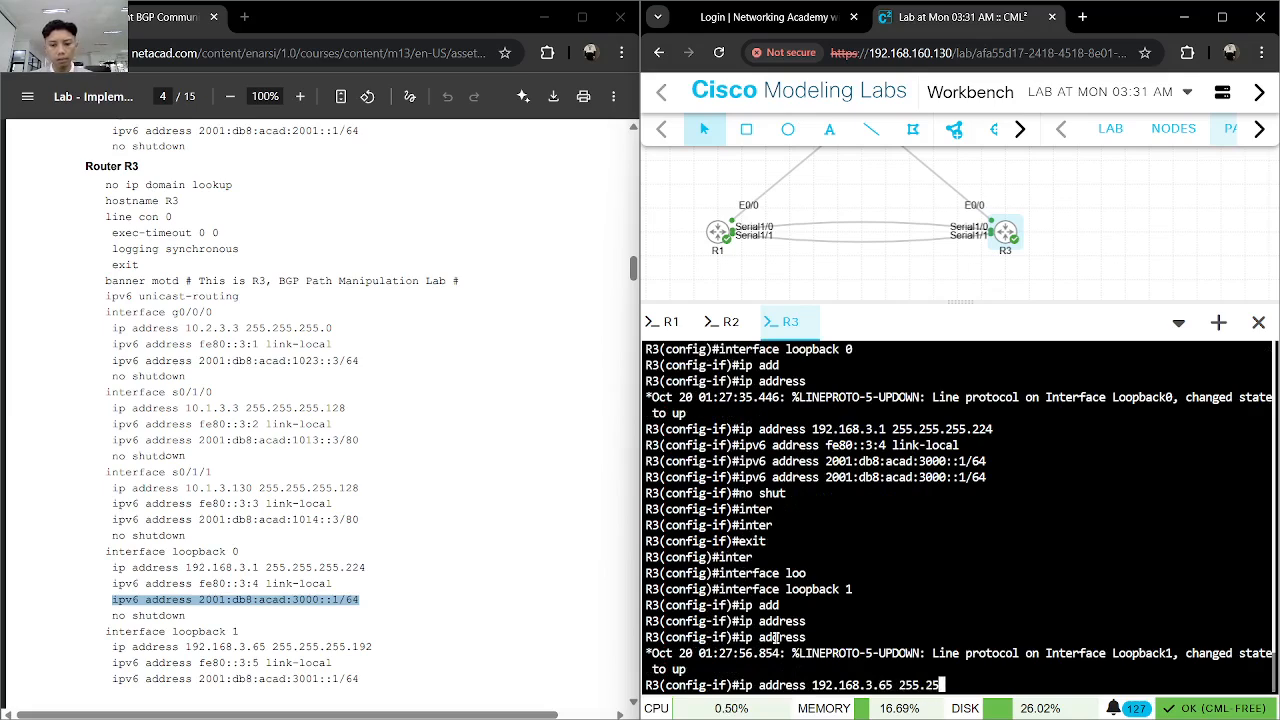
{"action": "type", "text": "5.255.192"}
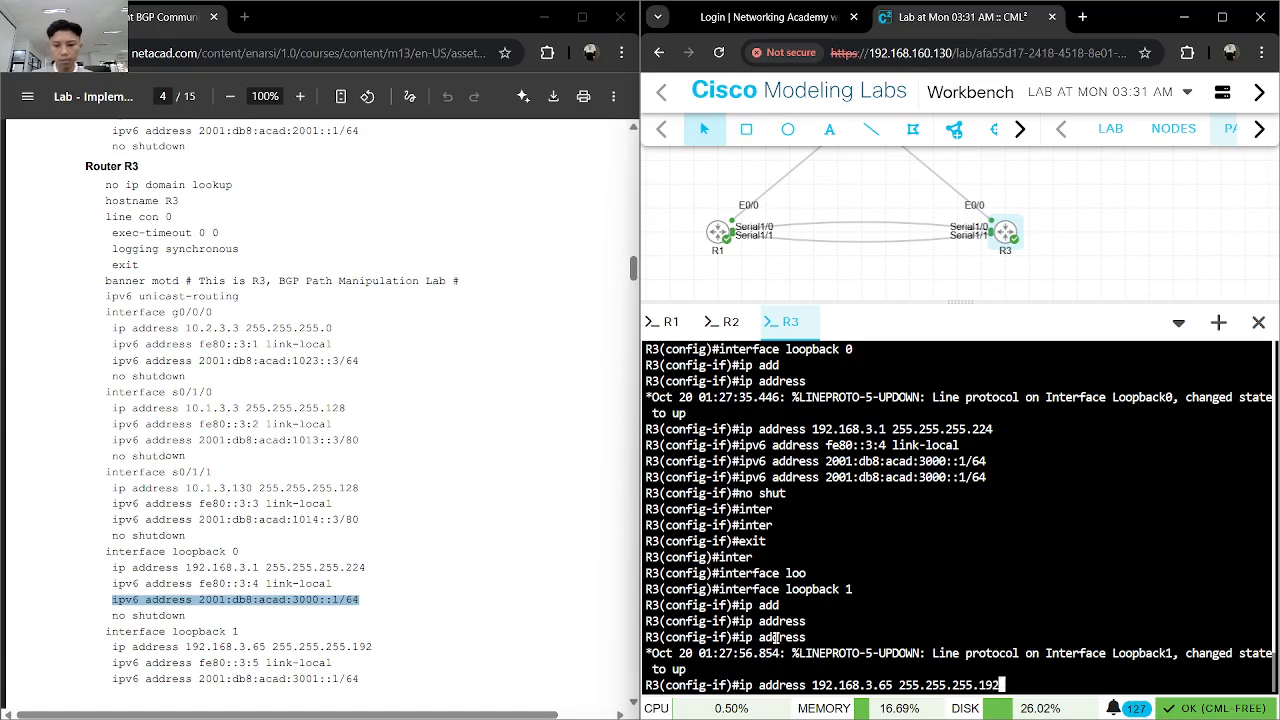
{"action": "key", "text": "Return"}
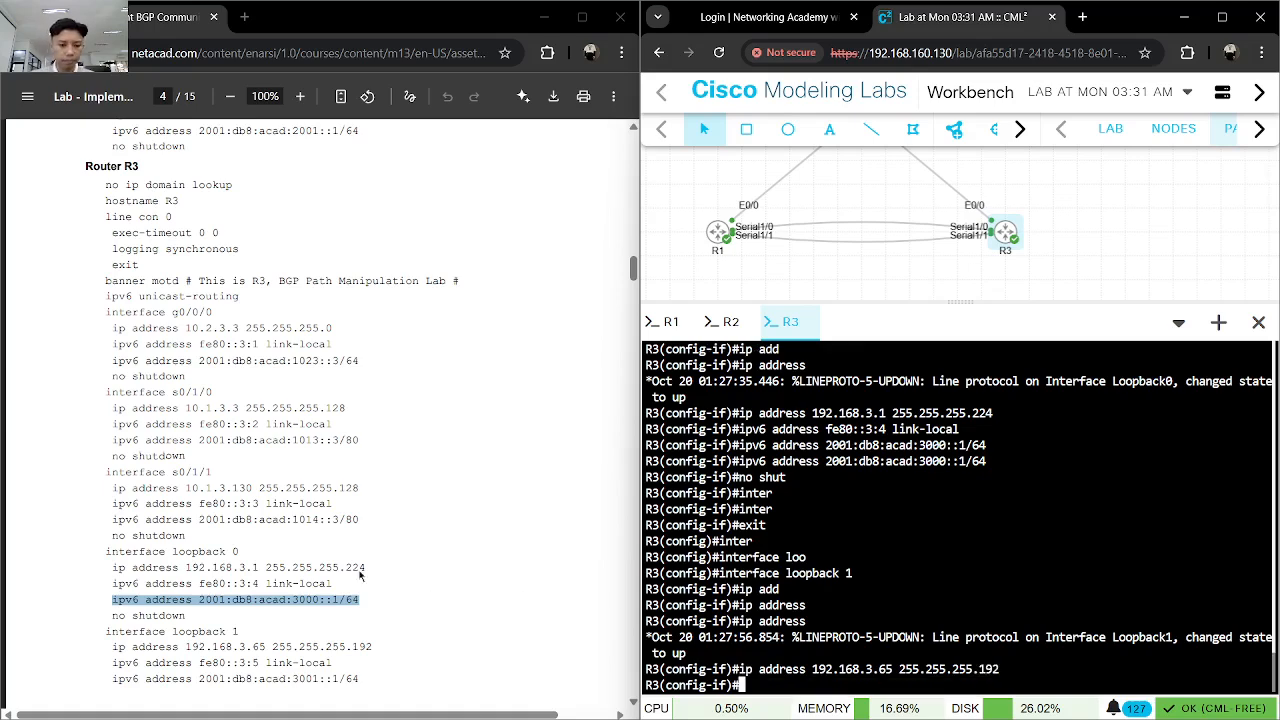
- Copy the link-local command from the guide and apply fe80::3:5 to R3's loopback 1 interface
{"action": "scroll", "coordinate": [340, 490], "scroll_direction": "down", "scroll_amount": 2}
{"action": "left_click_drag", "start_coordinate": [338, 494], "coordinate": [114, 494]}
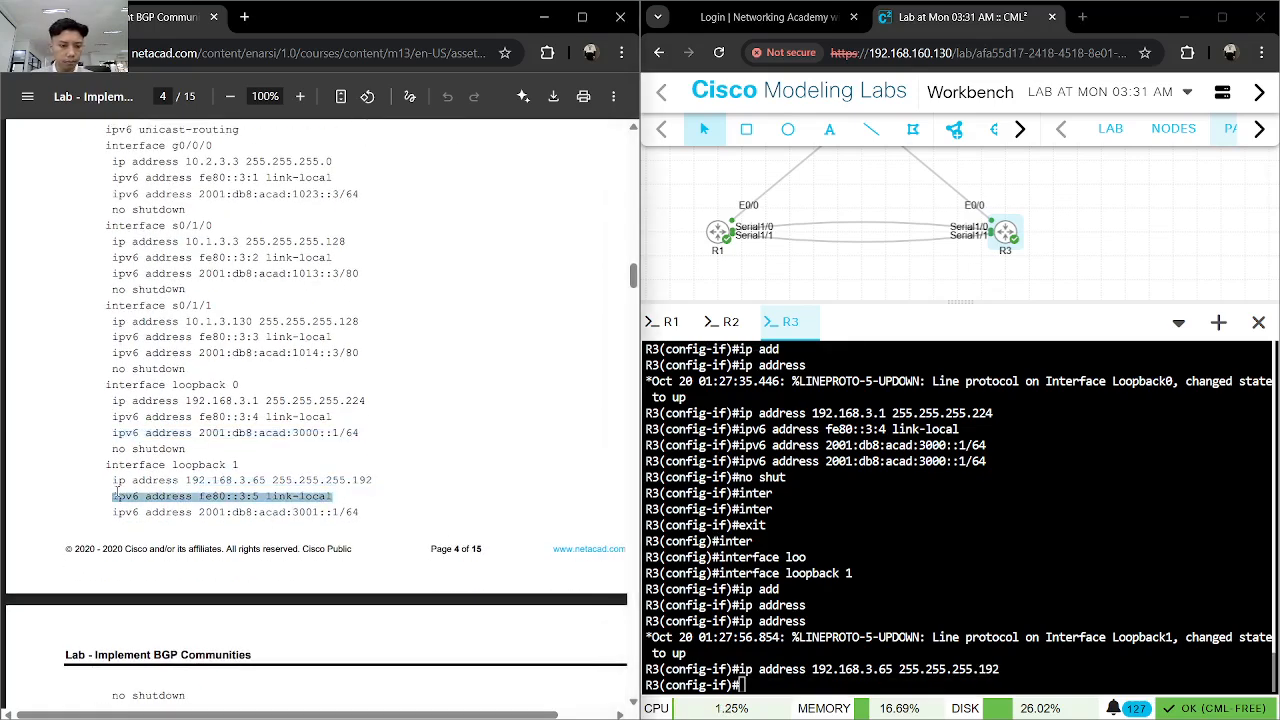
{"action": "left_click", "coordinate": [989, 549]}
{"action": "key", "text": "ctrl+v"}
{"action": "key", "text": "Return"}
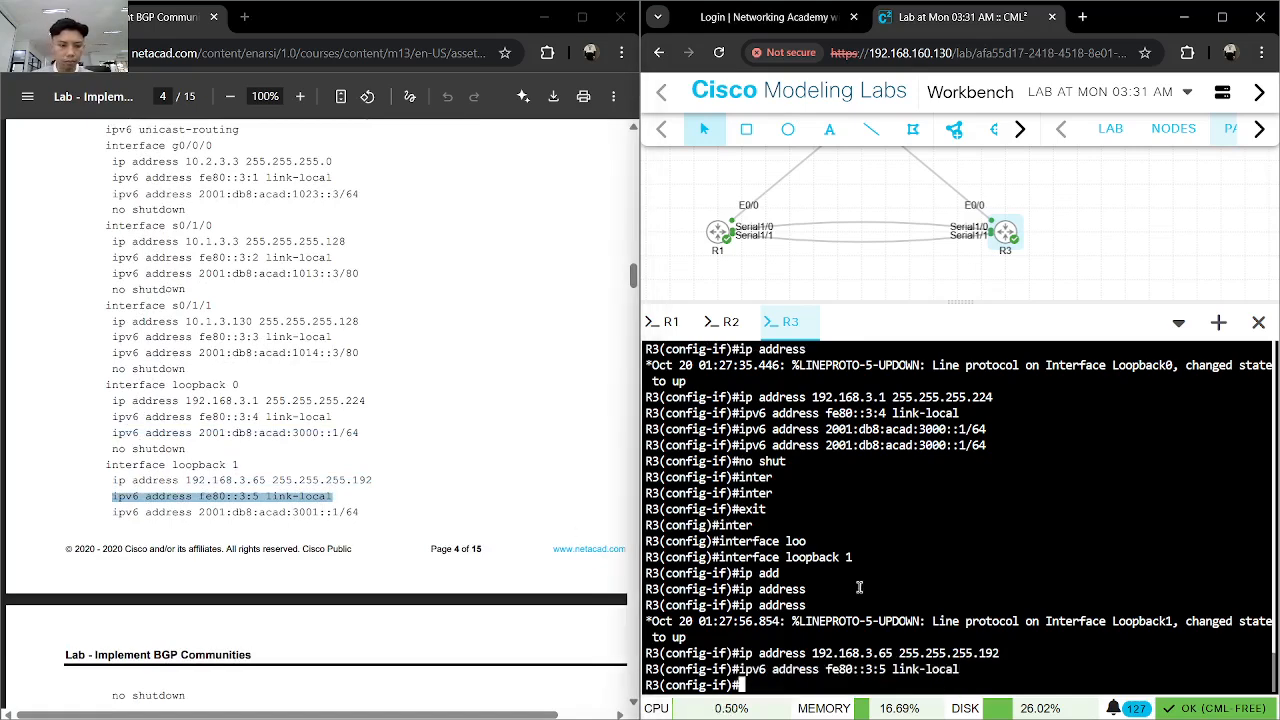
- Copy the global IPv6 command from the guide and apply 2001:db8:acad:3001::1/64 to R3's loopback 1 interface
{"action": "left_click", "coordinate": [177, 508]}
{"action": "left_click_drag", "start_coordinate": [114, 509], "coordinate": [356, 512]}
{"action": "left_click", "coordinate": [845, 585]}
{"action": "key", "text": "ctrl+v"}
{"action": "key", "text": "Return"}
- Enable R3's loopback 1 interface with no shutdown and end the configuration session
{"action": "scroll", "coordinate": [422, 507], "scroll_direction": "down", "scroll_amount": 3}
{"action": "scroll", "coordinate": [422, 507], "scroll_direction": "down", "scroll_amount": 1}
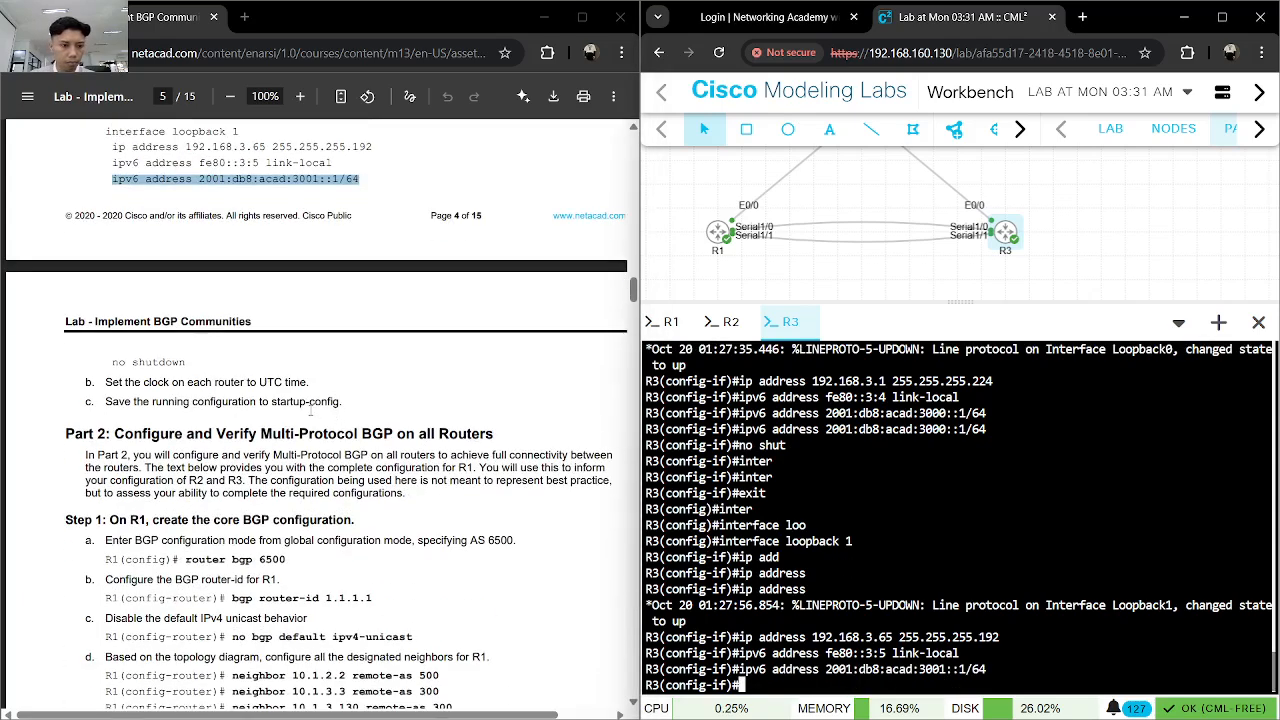
{"action": "type", "text": "no shut"}
{"action": "key", "text": "Return"}
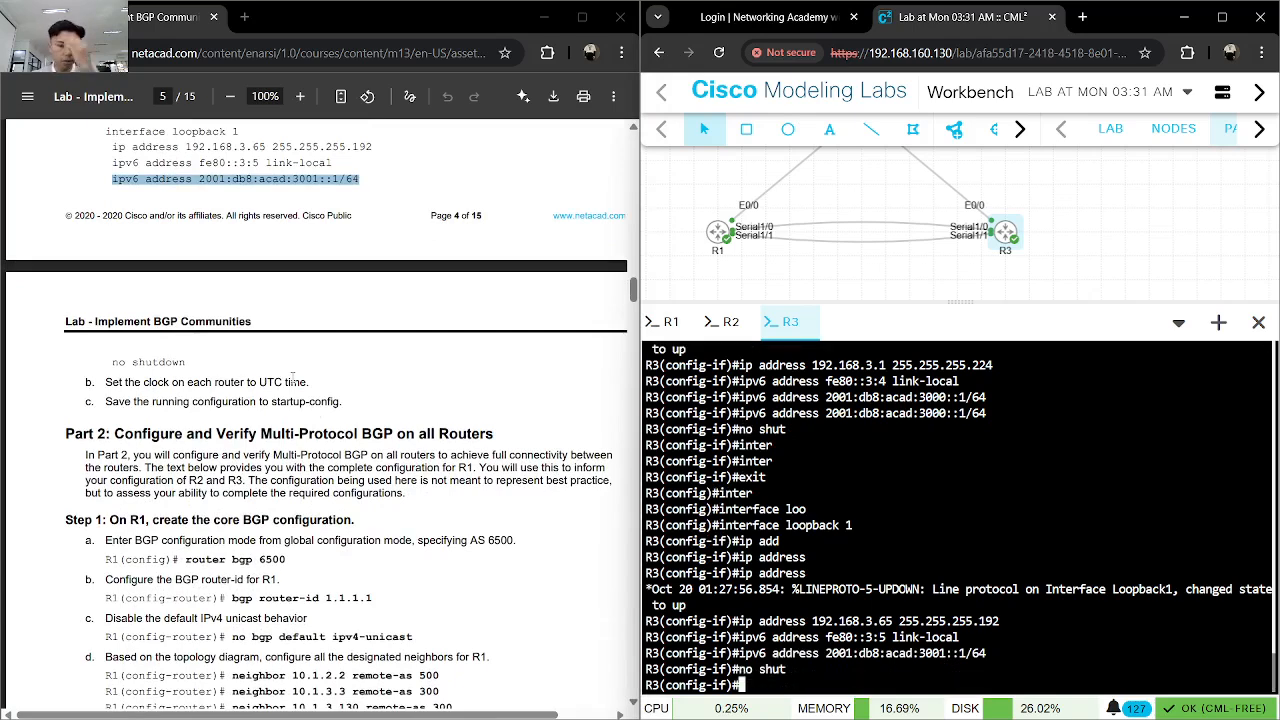
{"action": "type", "text": "end"}
{"action": "key", "text": "Return"}
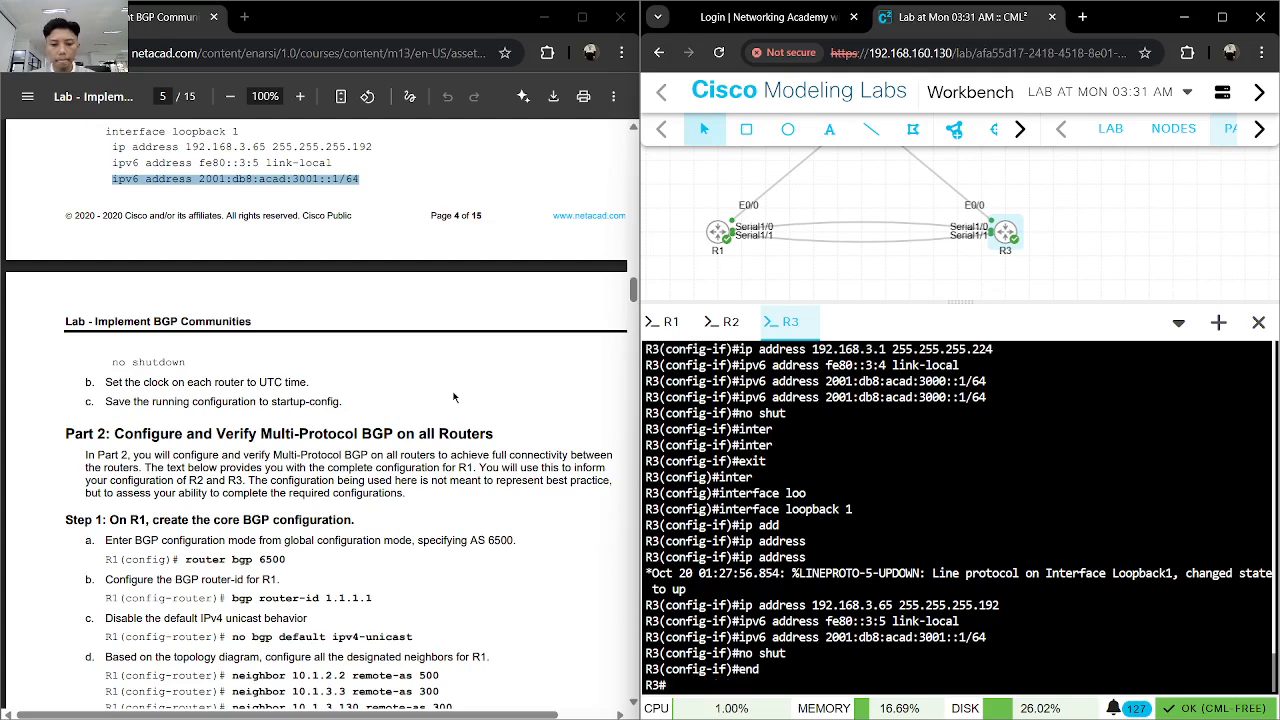
- Enter global configuration mode on R3 with configure terminal
{"action": "type", "text": "conf"}
{"action": "key", "text": "Tab"}
{"action": "type", "text": "t"}
{"action": "key", "text": "Tab"}
{"action": "key", "text": "Return"}
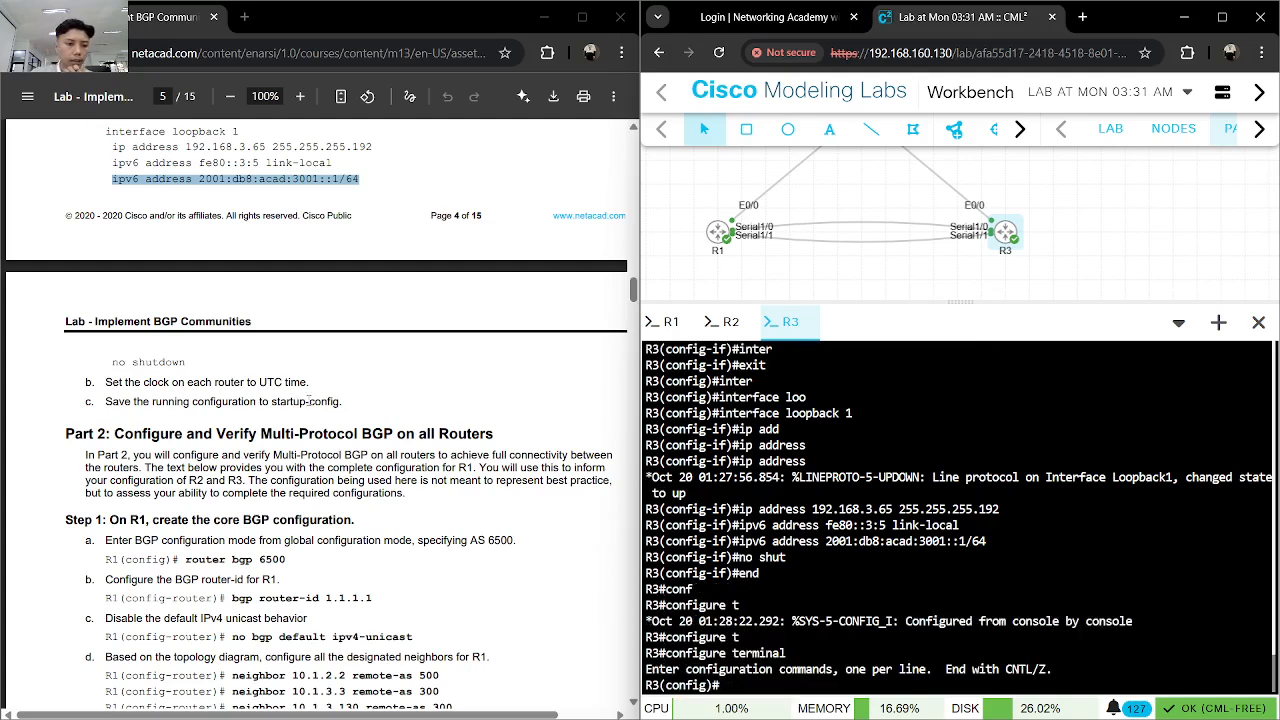
- Search Google in a new browser tab for "how to set UTC time in cisco router" and look through the results
{"action": "left_click", "coordinate": [1081, 18]}
{"action": "type", "text": "how to"}
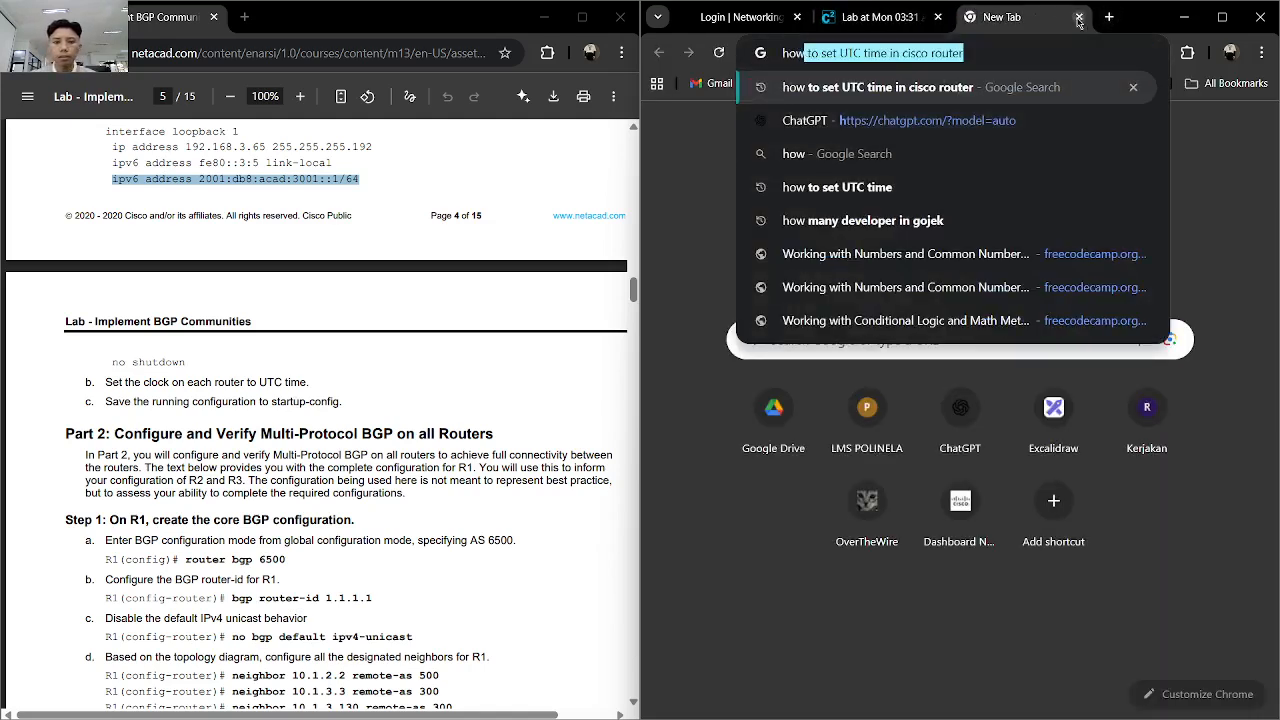
{"action": "key", "text": "Right"}
{"action": "key", "text": "Return"}
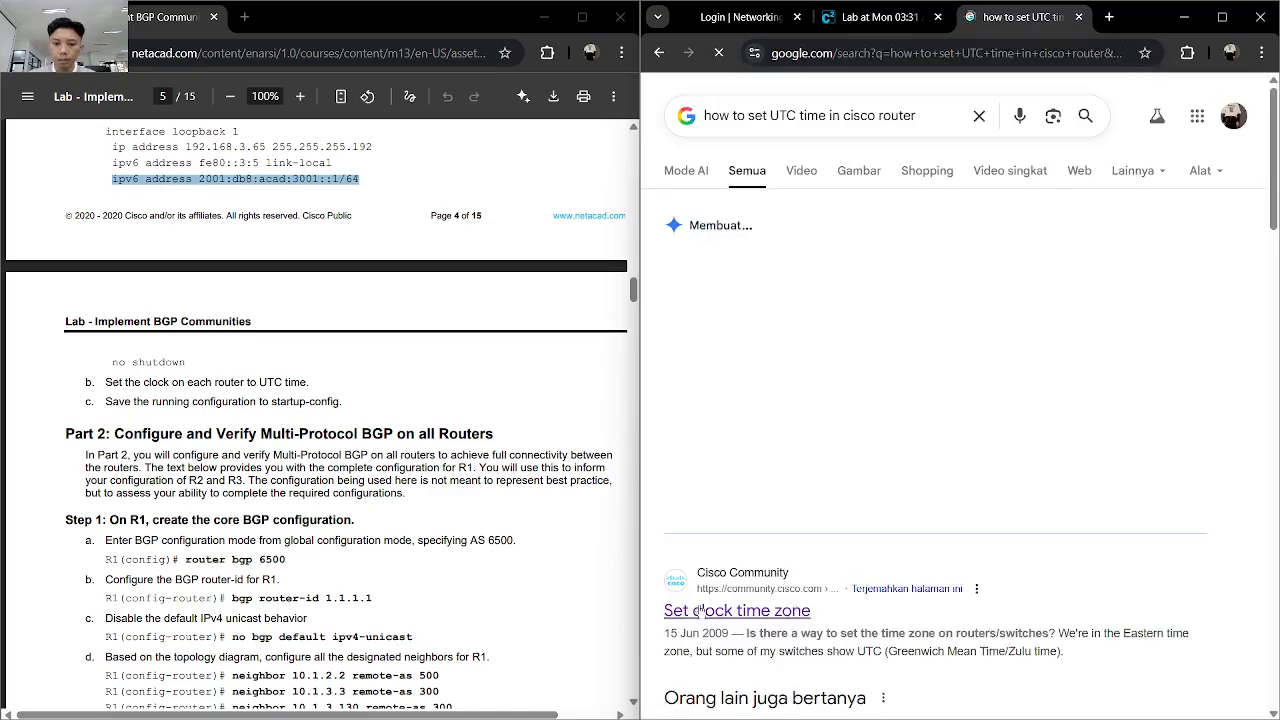
{"action": "scroll", "coordinate": [735, 372], "scroll_direction": "down", "scroll_amount": 3}
{"action": "scroll", "coordinate": [735, 372], "scroll_direction": "down", "scroll_amount": 2}
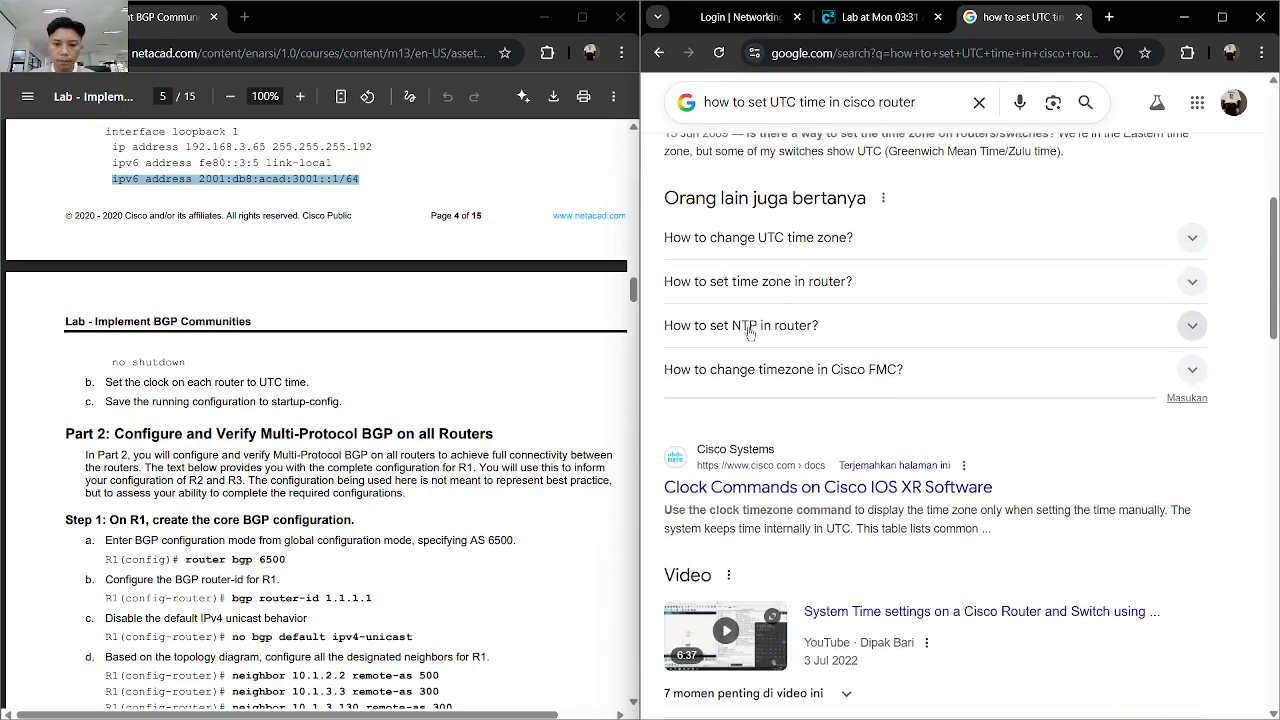
{"action": "scroll", "coordinate": [749, 325], "scroll_direction": "up", "scroll_amount": 1}
{"action": "scroll", "coordinate": [768, 283], "scroll_direction": "down", "scroll_amount": 6}
{"action": "scroll", "coordinate": [900, 198], "scroll_direction": "up", "scroll_amount": 1}
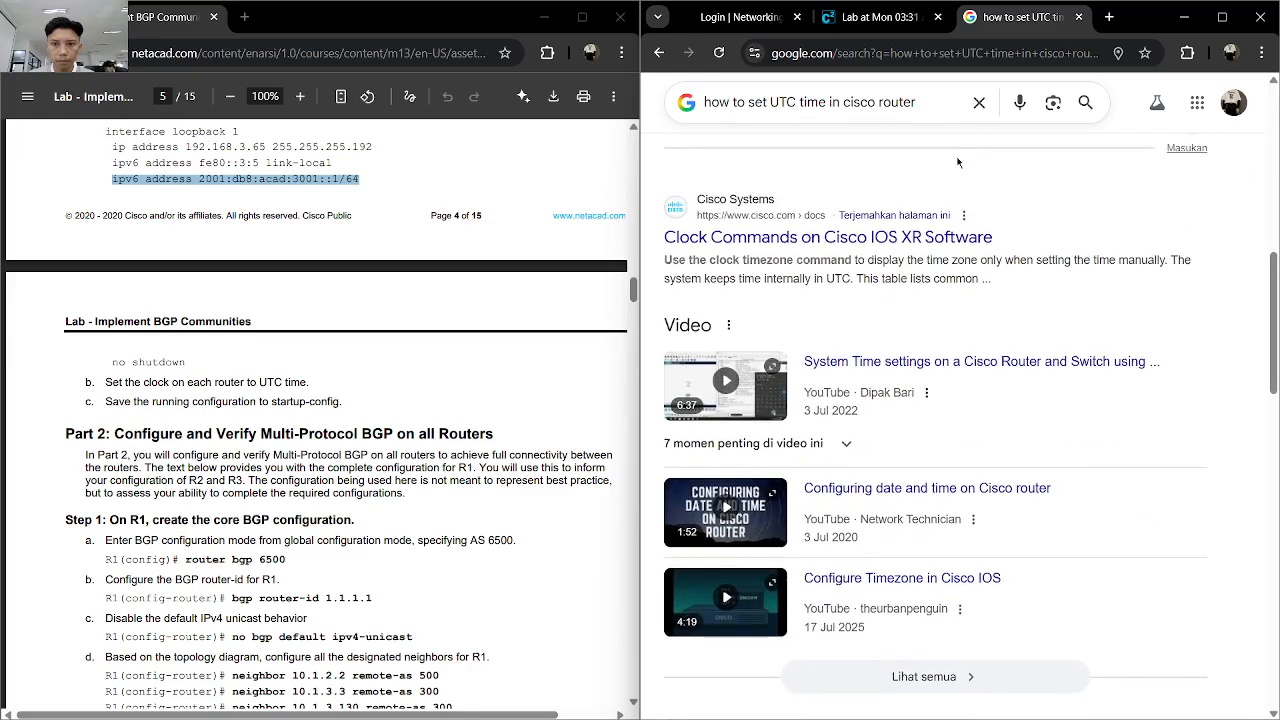
- Open ChatGPT in an incognito window and ask "how to set utc time in router cisco for region indonesia"
{"action": "key", "text": "ctrl+shift+n"}
{"action": "type", "text": "chat"}
{"action": "key", "text": "Return"}
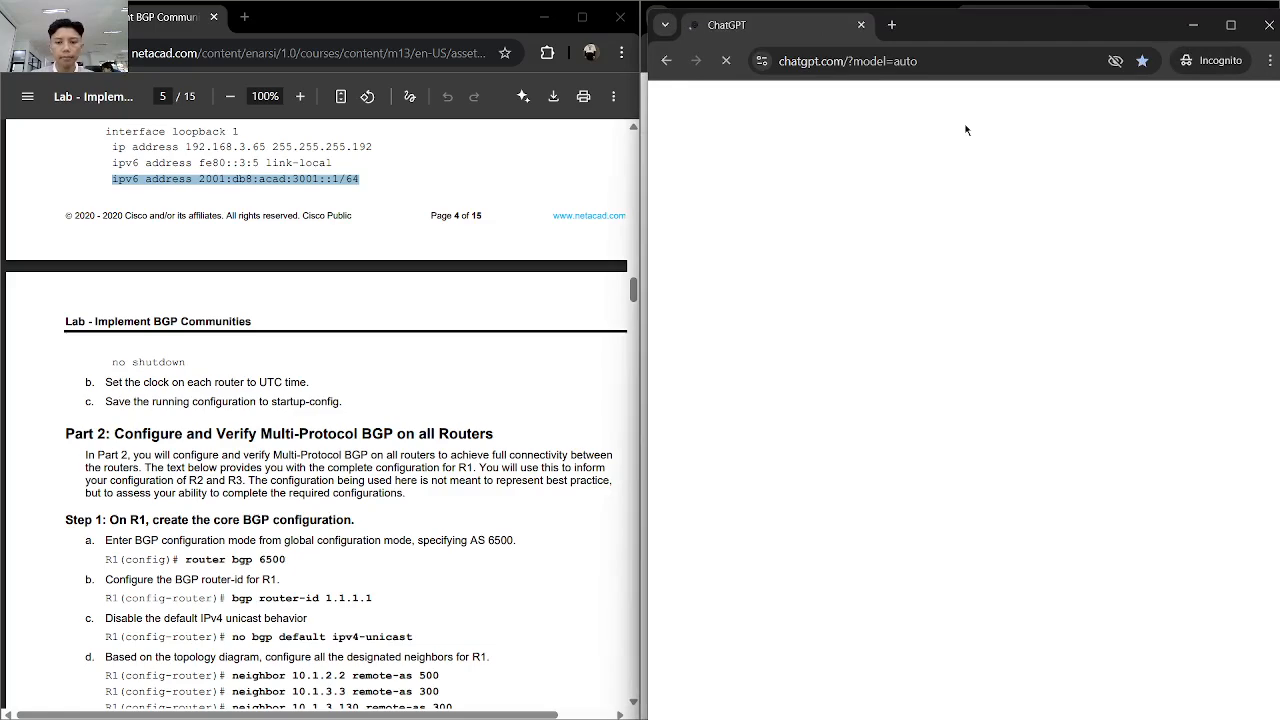
{"action": "type", "text": "how to set utc time in r"}
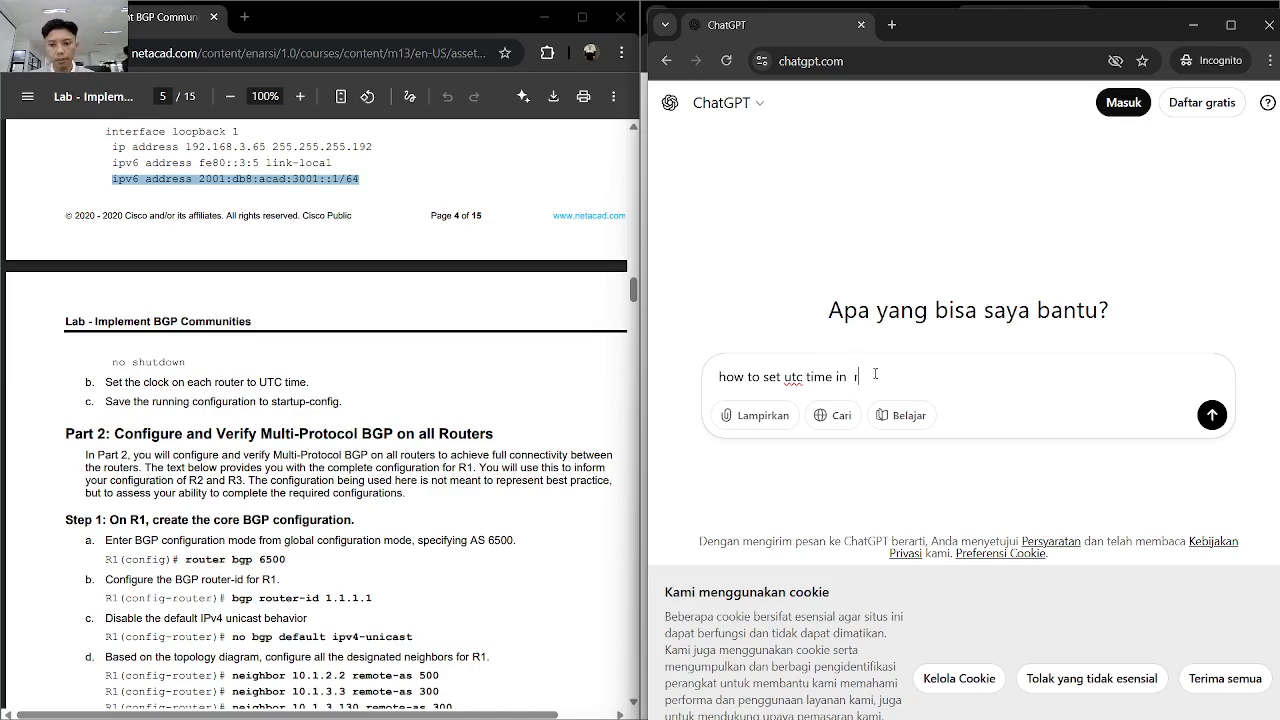
{"action": "type", "text": "outer cisco"}
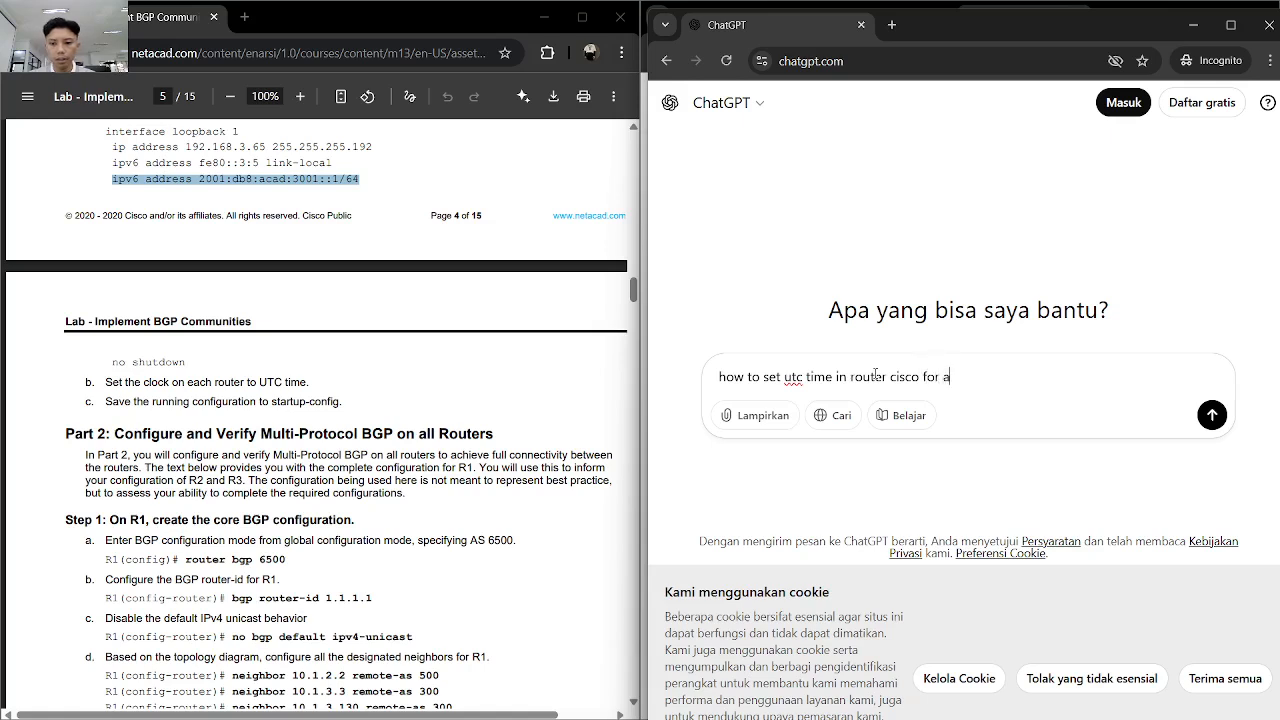
{"action": "type", "text": "for region indonesi"}
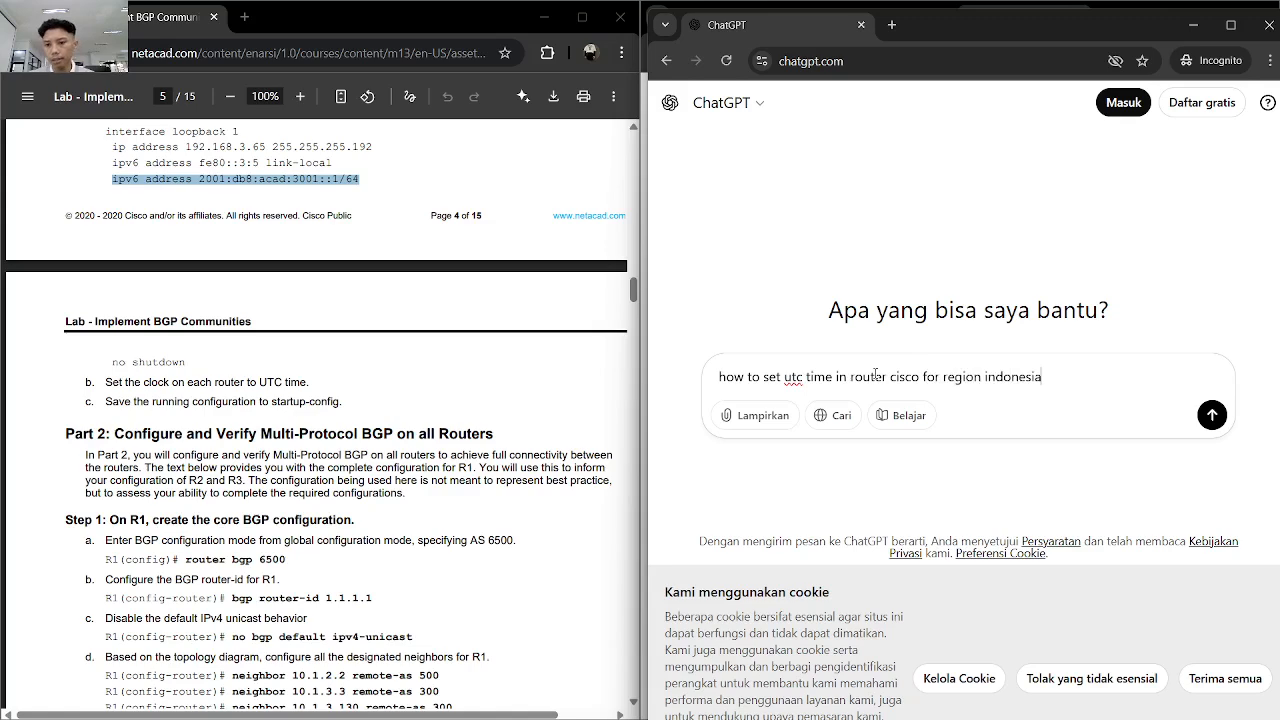
{"action": "key", "text": "Return"}
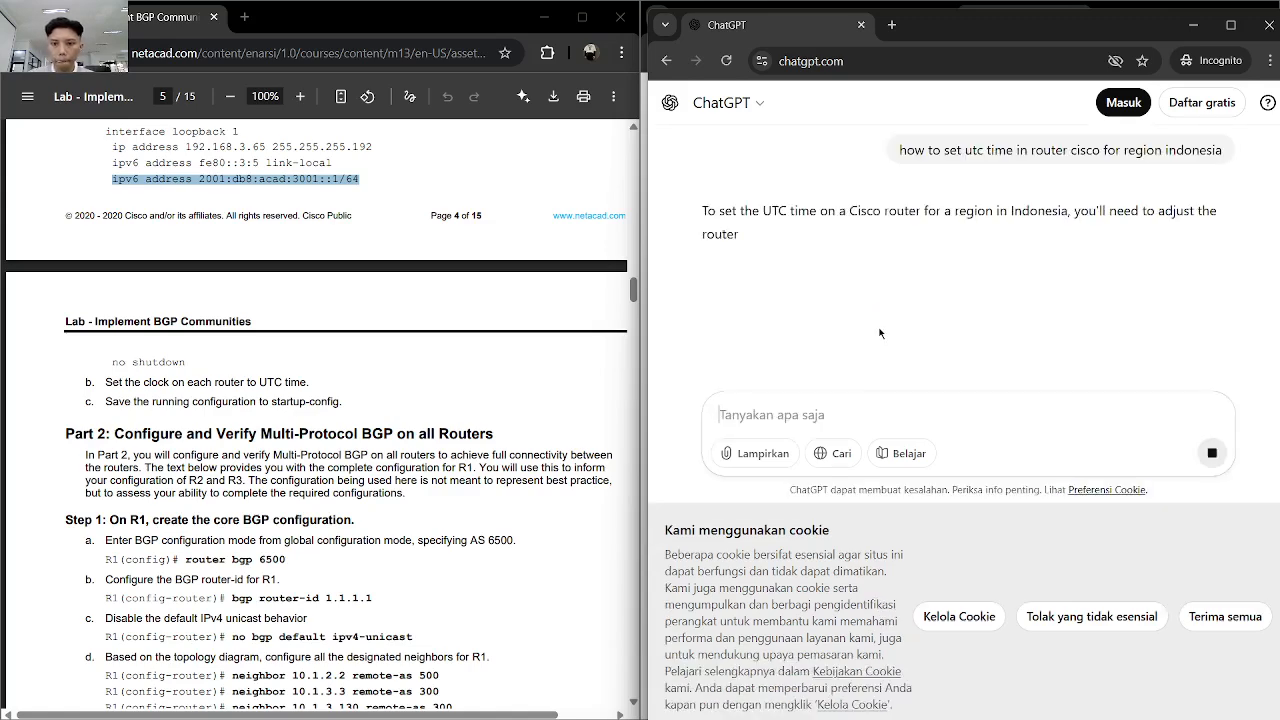
- Read through ChatGPT's router time zone instructions and send the follow-up "with format minute hours"
{"action": "scroll", "coordinate": [916, 350], "scroll_direction": "down", "scroll_amount": 4}
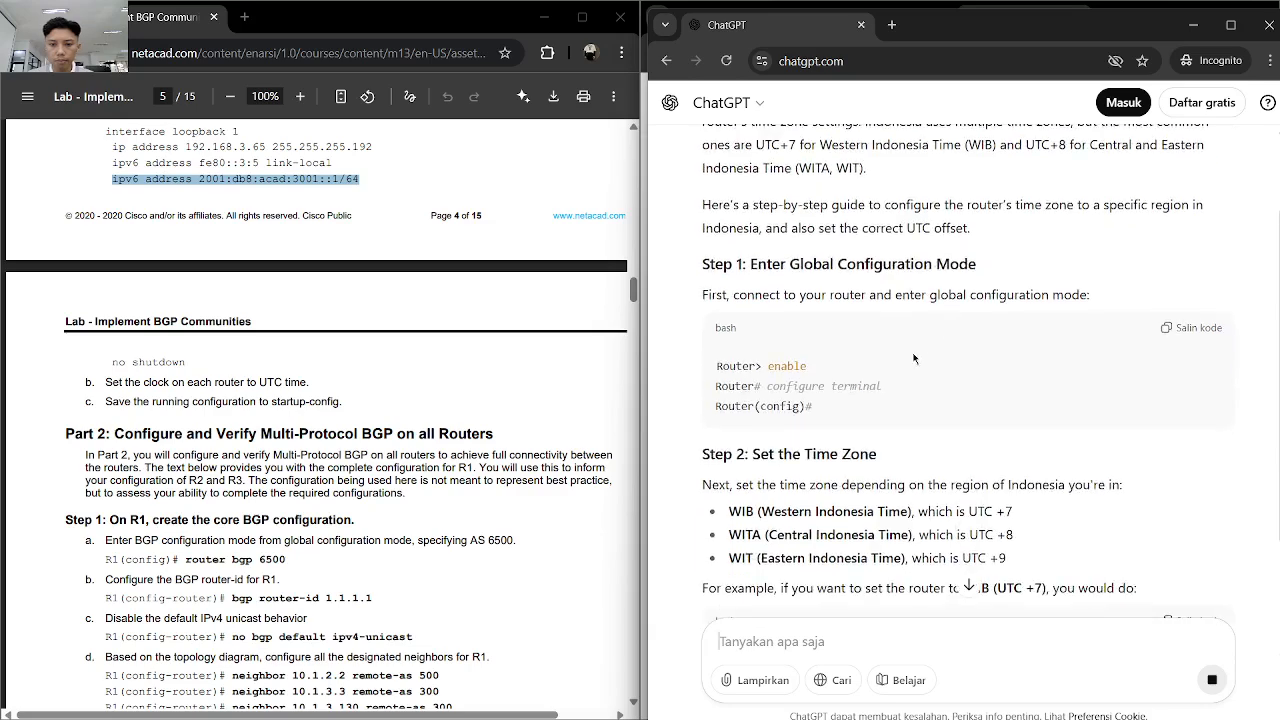
{"action": "scroll", "coordinate": [910, 364], "scroll_direction": "down", "scroll_amount": 2}
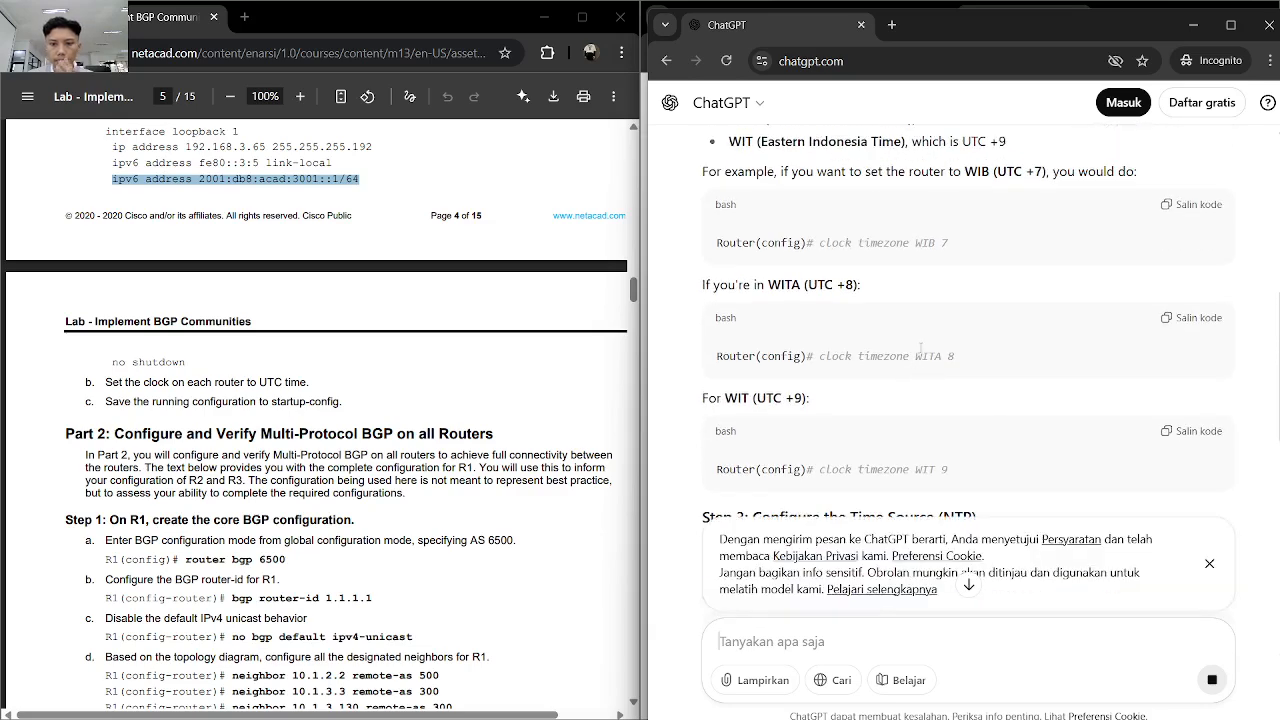
{"action": "scroll", "coordinate": [922, 350], "scroll_direction": "down", "scroll_amount": 2}
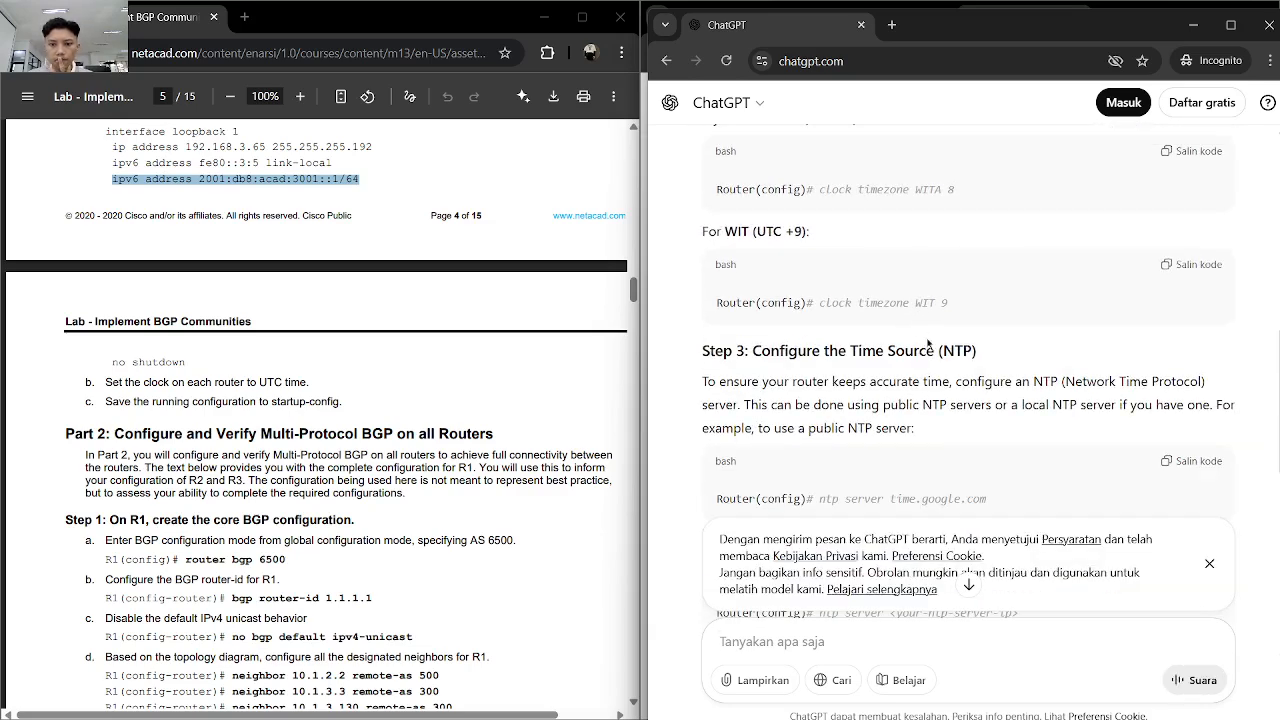
{"action": "scroll", "coordinate": [948, 307], "scroll_direction": "down", "scroll_amount": 7}
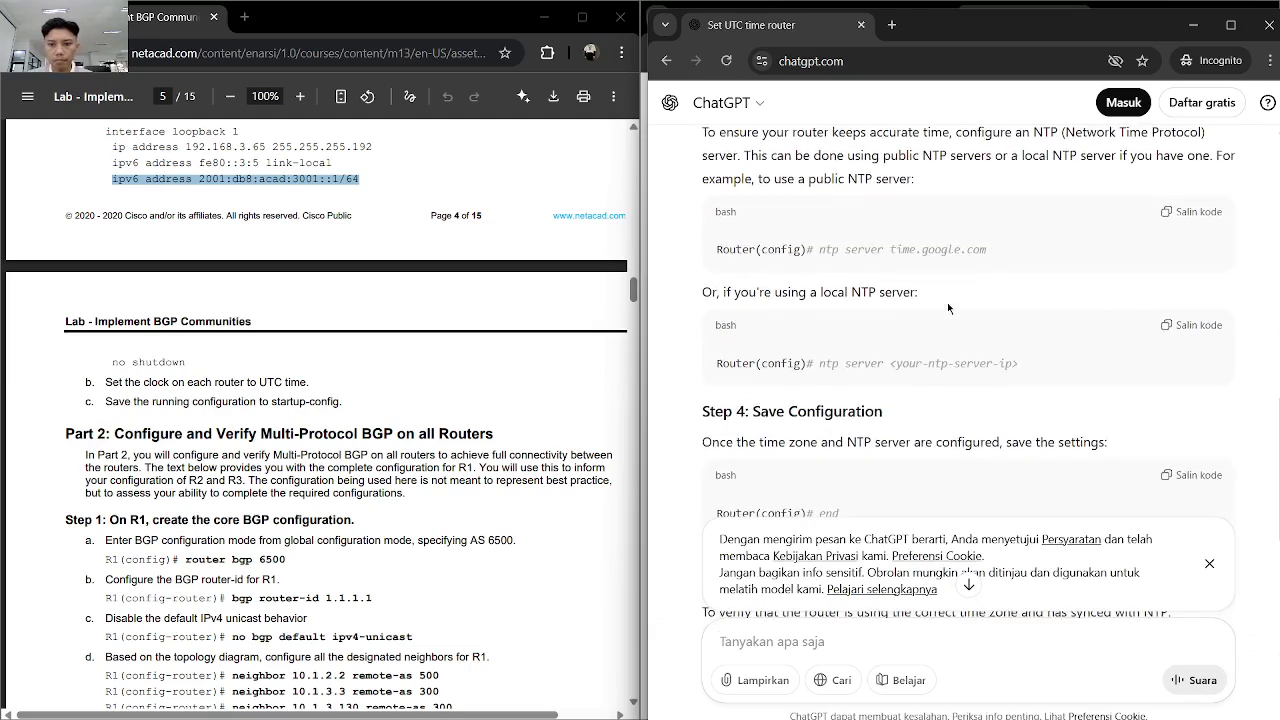
{"action": "scroll", "coordinate": [948, 307], "scroll_direction": "up", "scroll_amount": 3}
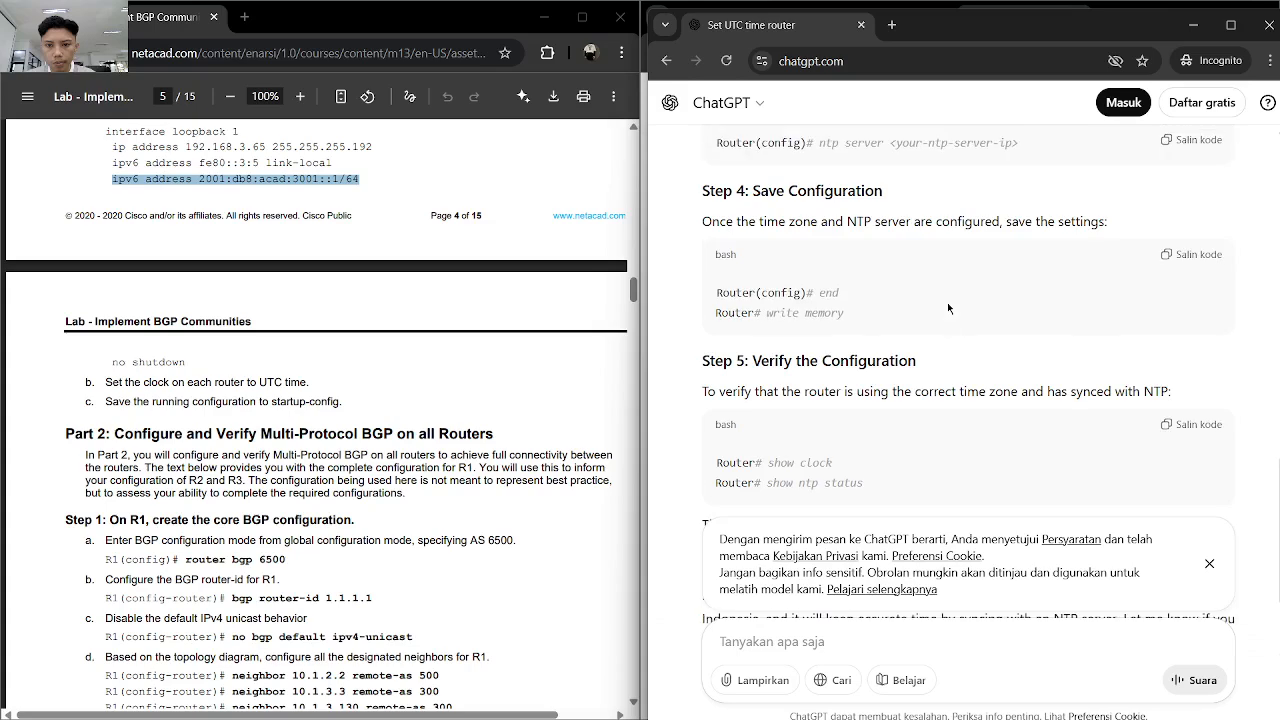
{"action": "type", "text": "w"}
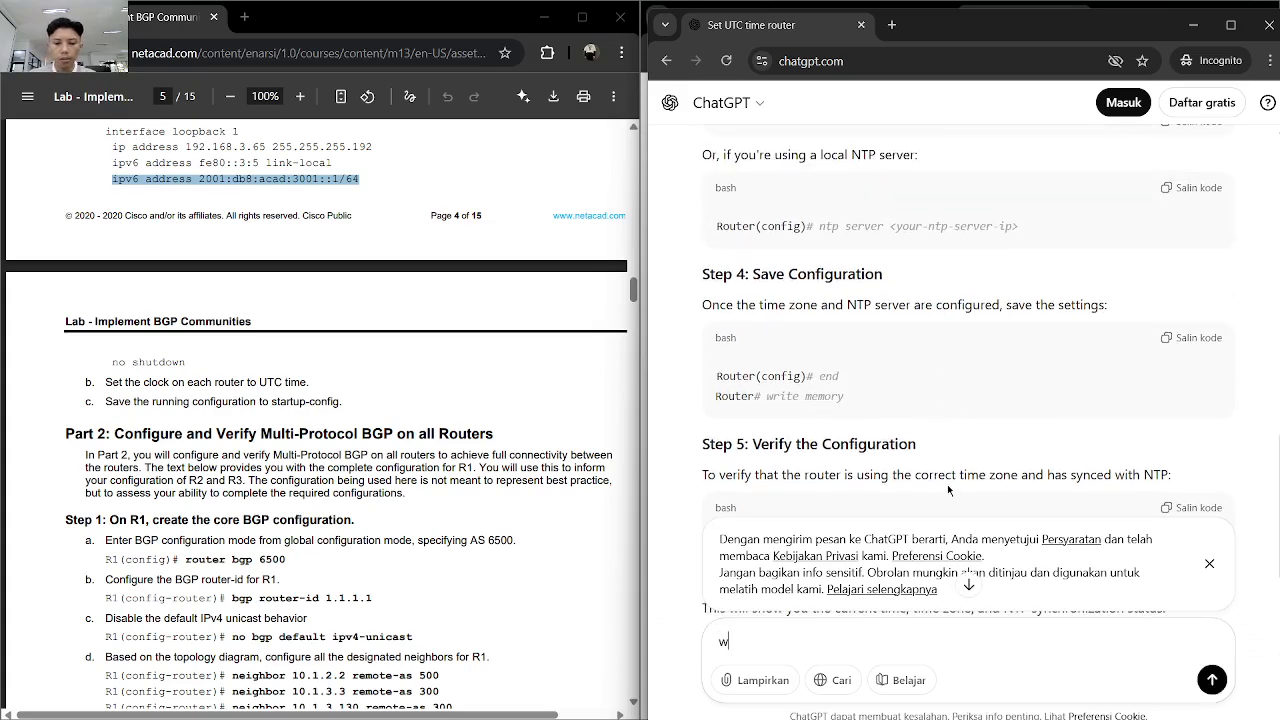
{"action": "type", "text": "ith format minute hours"}
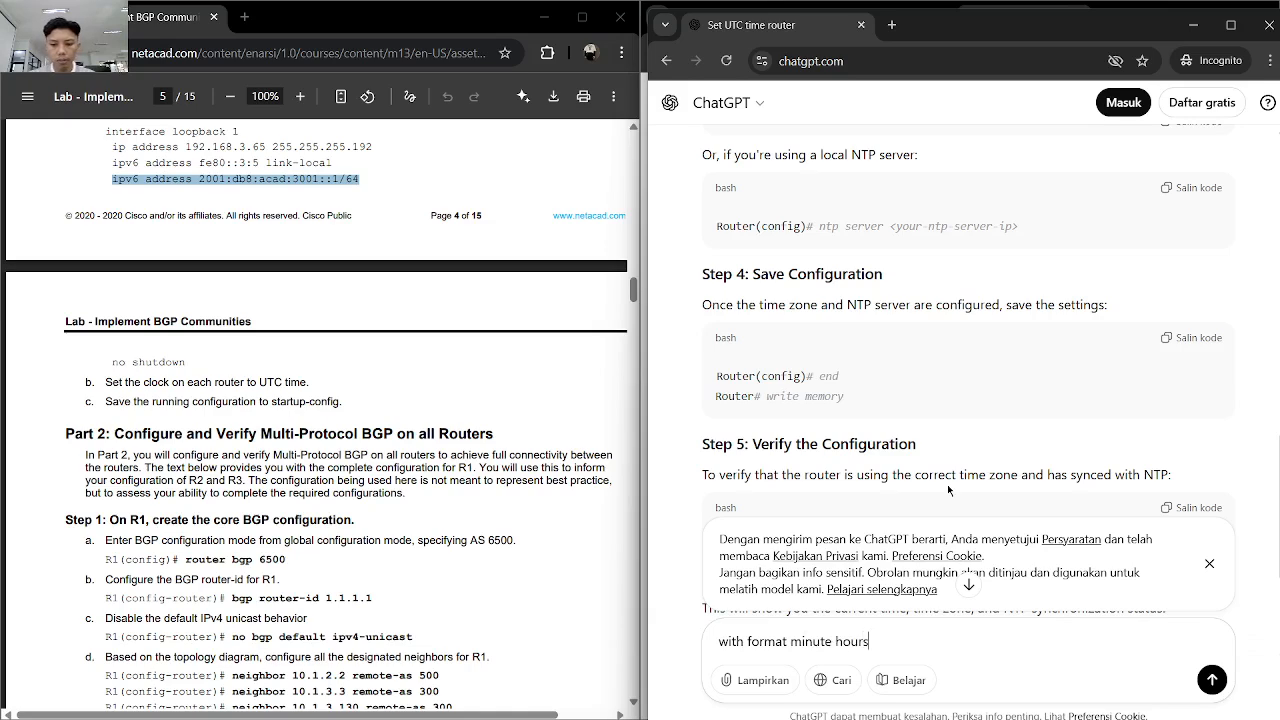
{"action": "key", "text": "Return"}
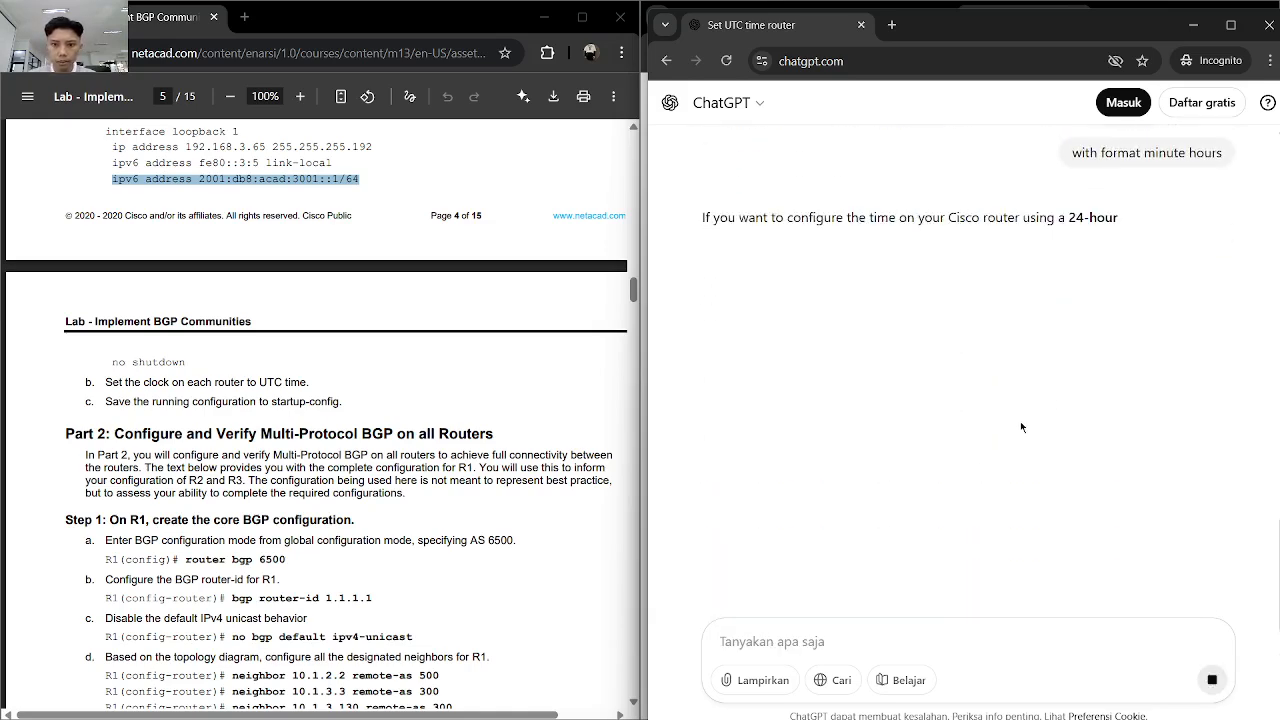
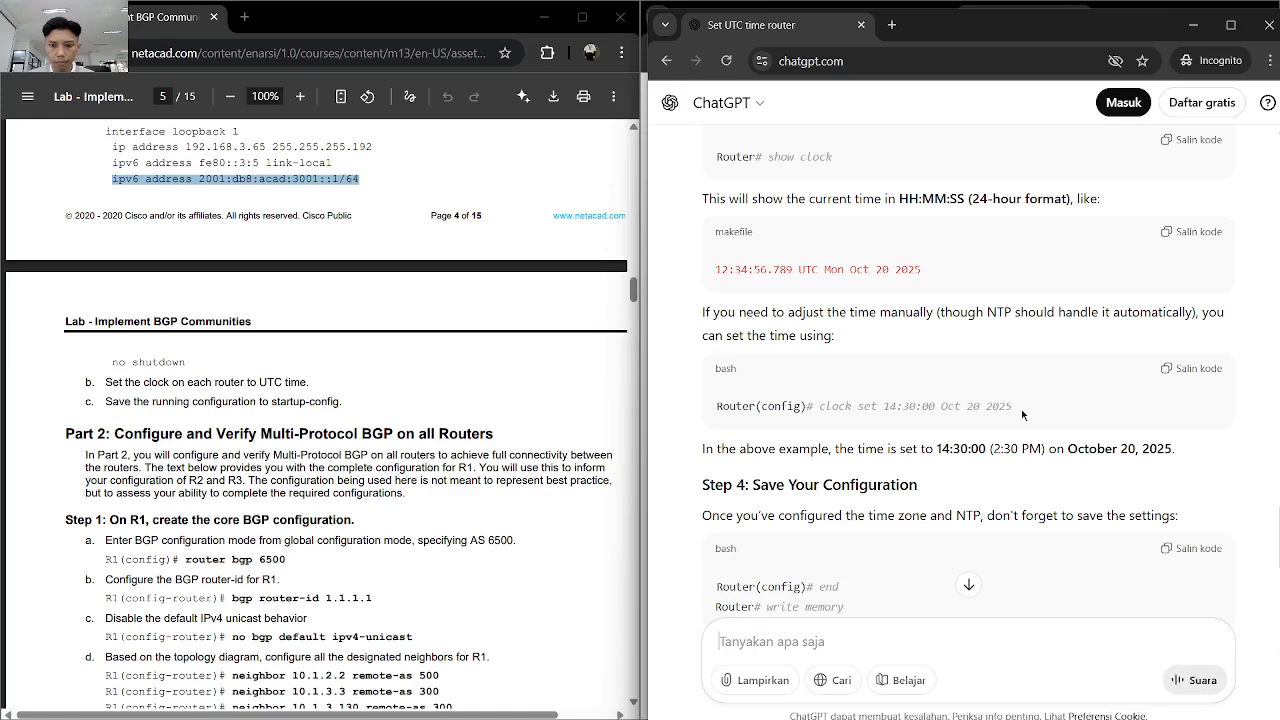
- Read the rest of ChatGPT's NTP-based clock instructions and send the follow-up "no use ntp"
{"action": "scroll", "coordinate": [1021, 409], "scroll_direction": "down", "scroll_amount": 4}
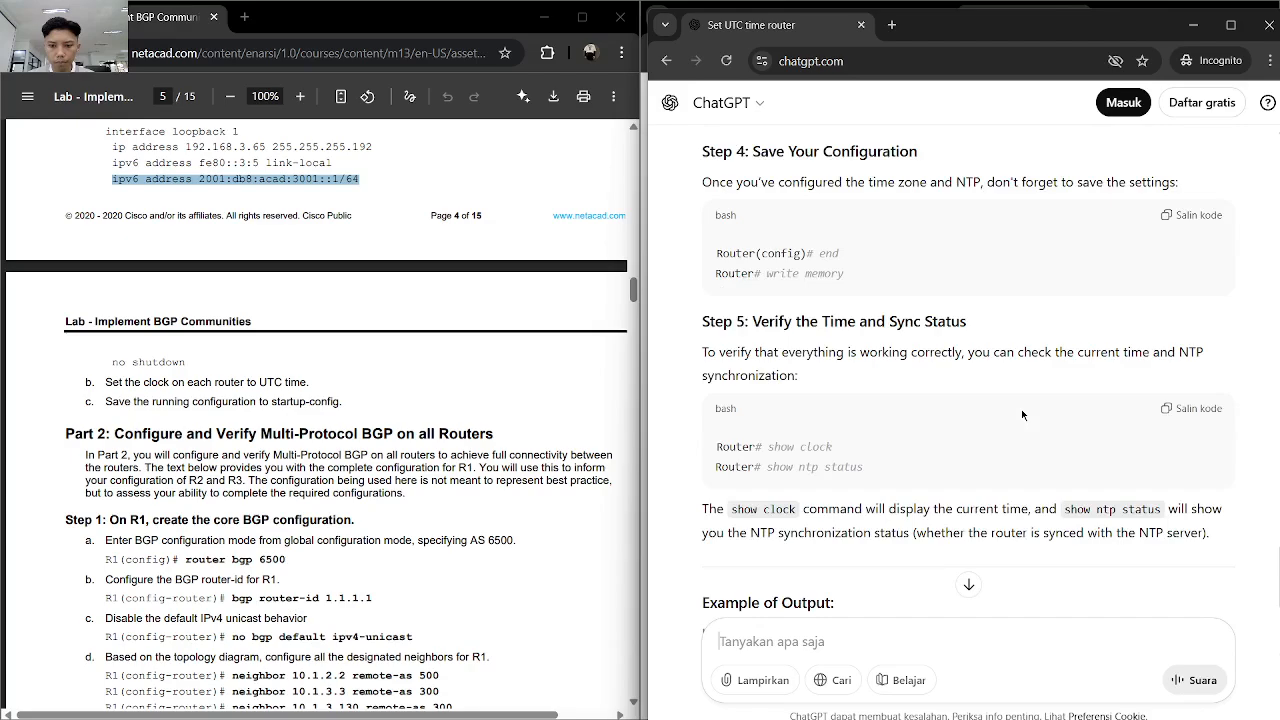
{"action": "scroll", "coordinate": [1021, 409], "scroll_direction": "down", "scroll_amount": 3}
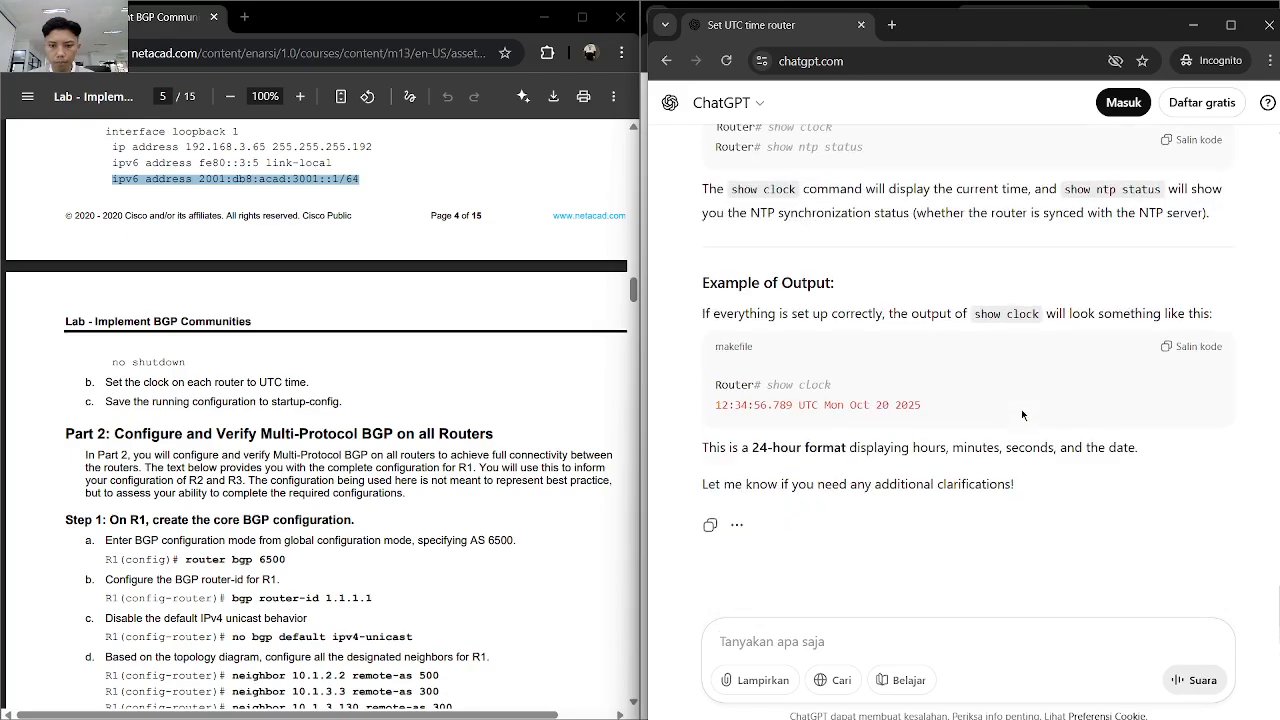
{"action": "scroll", "coordinate": [1021, 409], "scroll_direction": "up", "scroll_amount": 12}
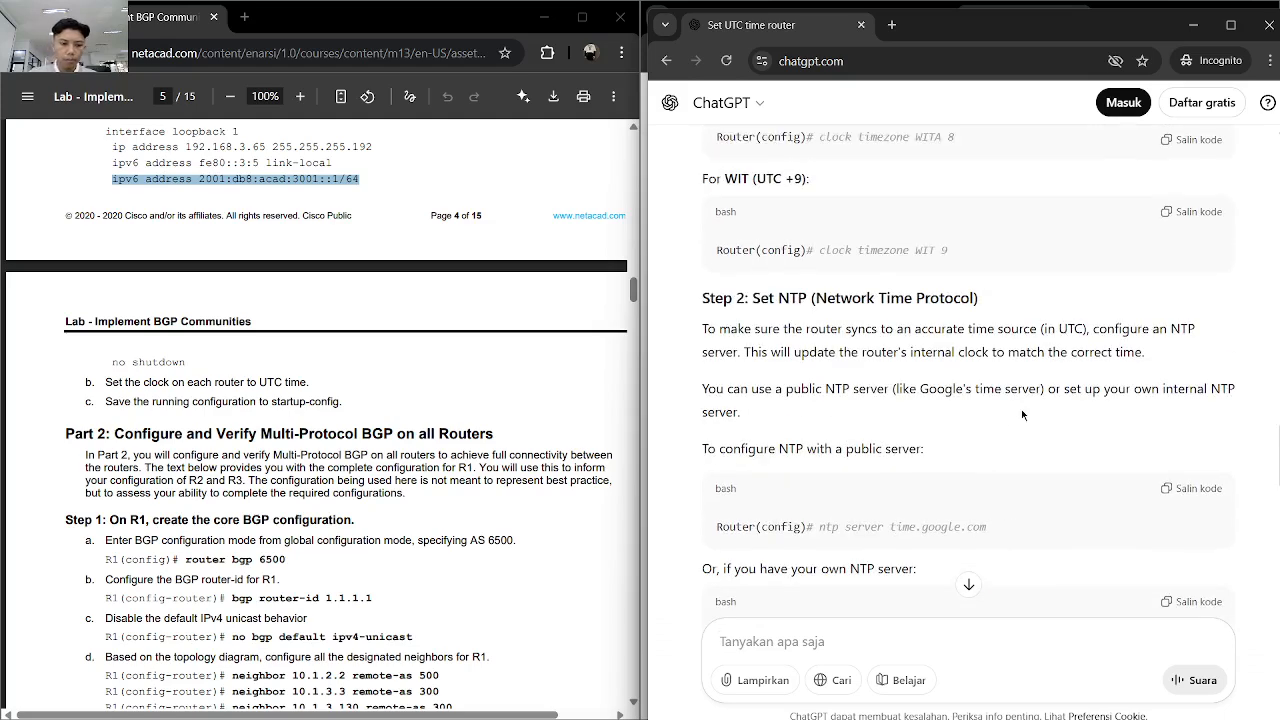
{"action": "type", "text": "so"}
{"action": "key", "text": "BackSpace"}
{"action": "key", "text": "BackSpace"}
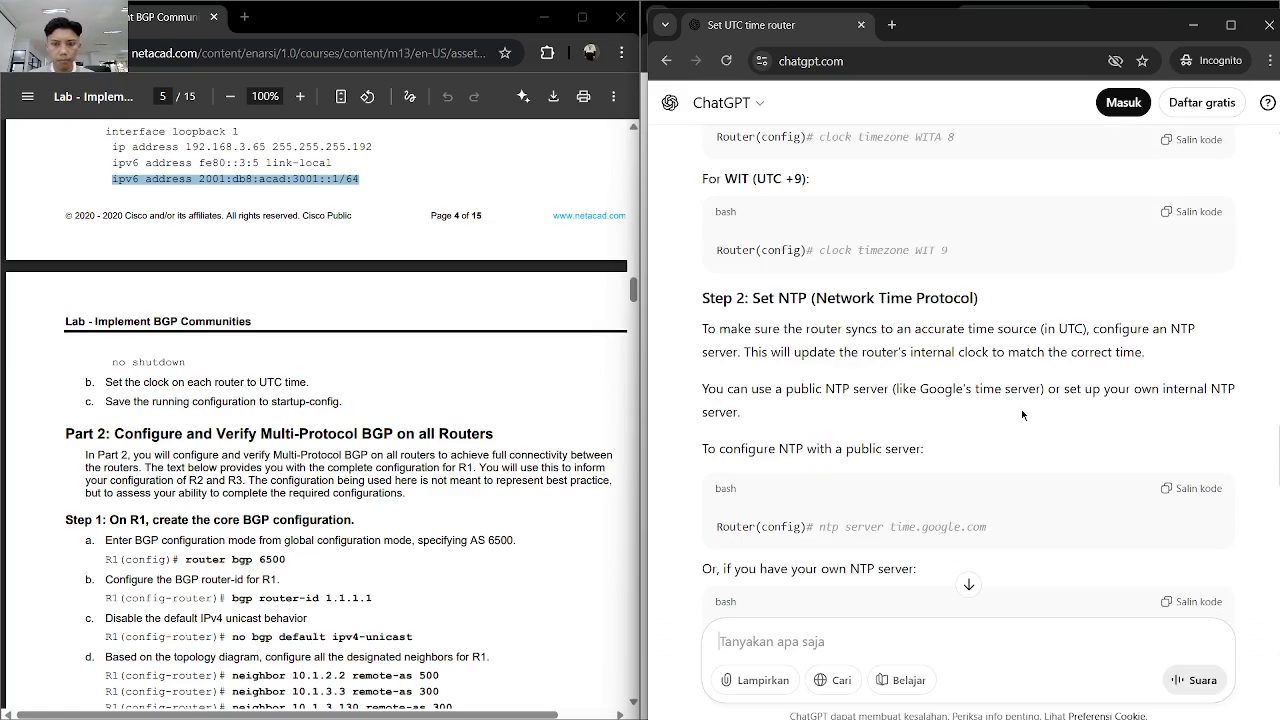
{"action": "type", "text": "no use "}
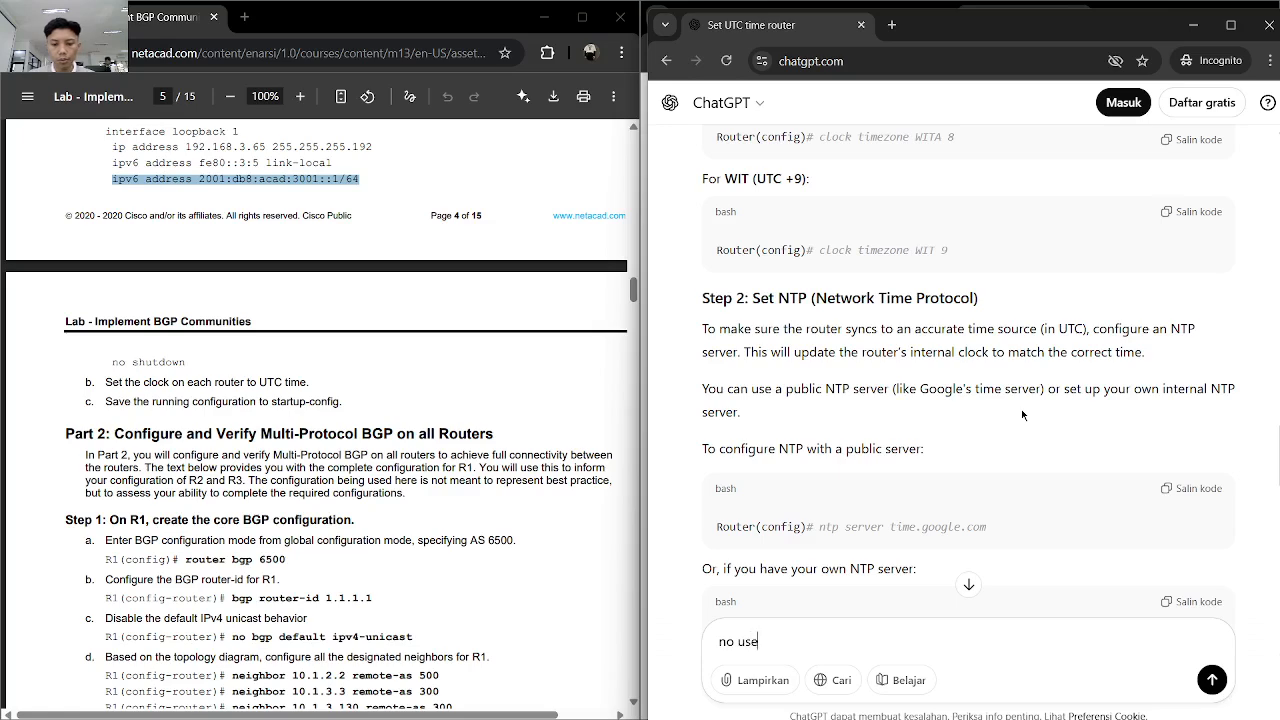
{"action": "type", "text": "ntp"}
{"action": "key", "text": "Return"}
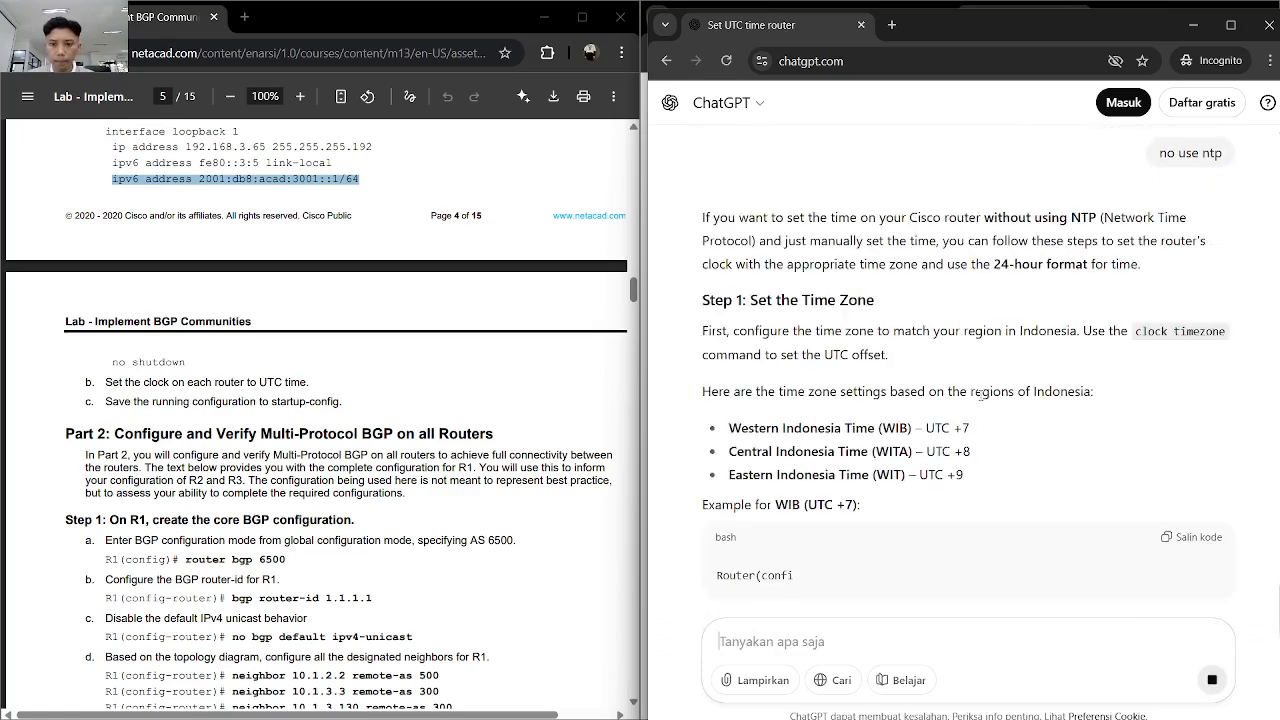
- Read through ChatGPT's manual clock instructions and send the follow-up "area lampung"
{"action": "scroll", "coordinate": [982, 401], "scroll_direction": "down", "scroll_amount": 2}
{"action": "scroll", "coordinate": [980, 395], "scroll_direction": "down", "scroll_amount": 4}
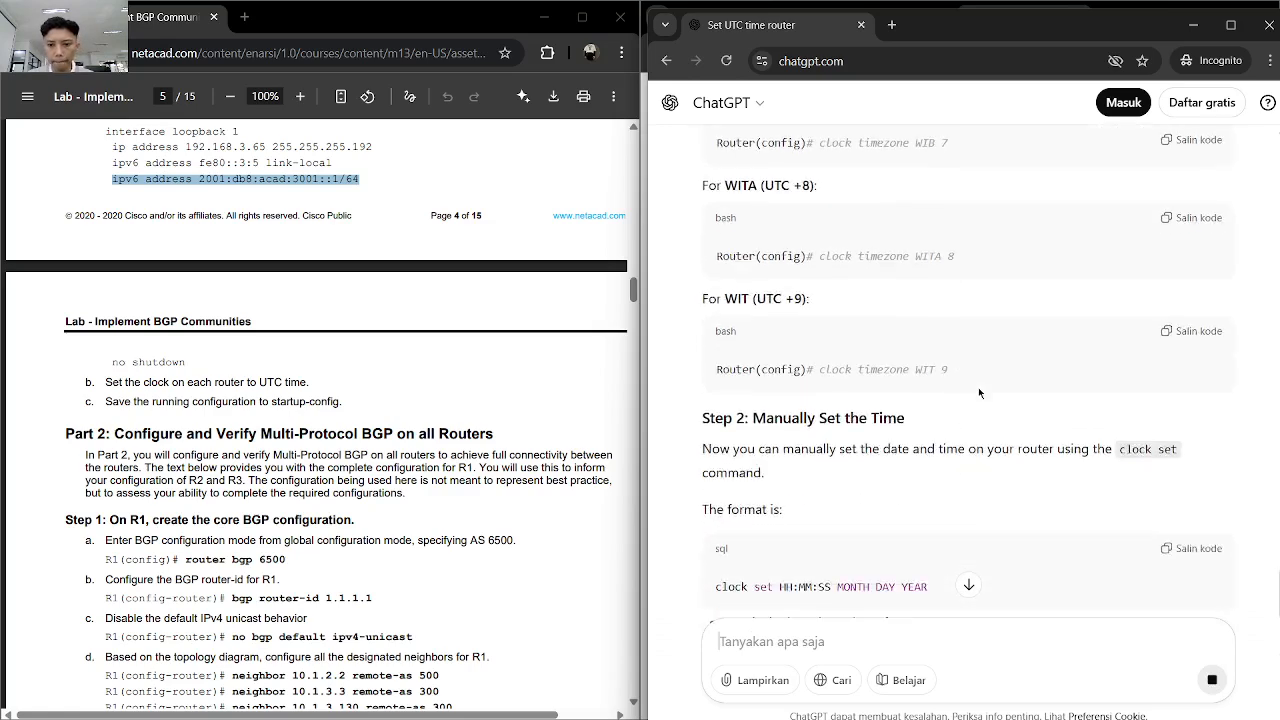
{"action": "scroll", "coordinate": [979, 393], "scroll_direction": "down", "scroll_amount": 3}
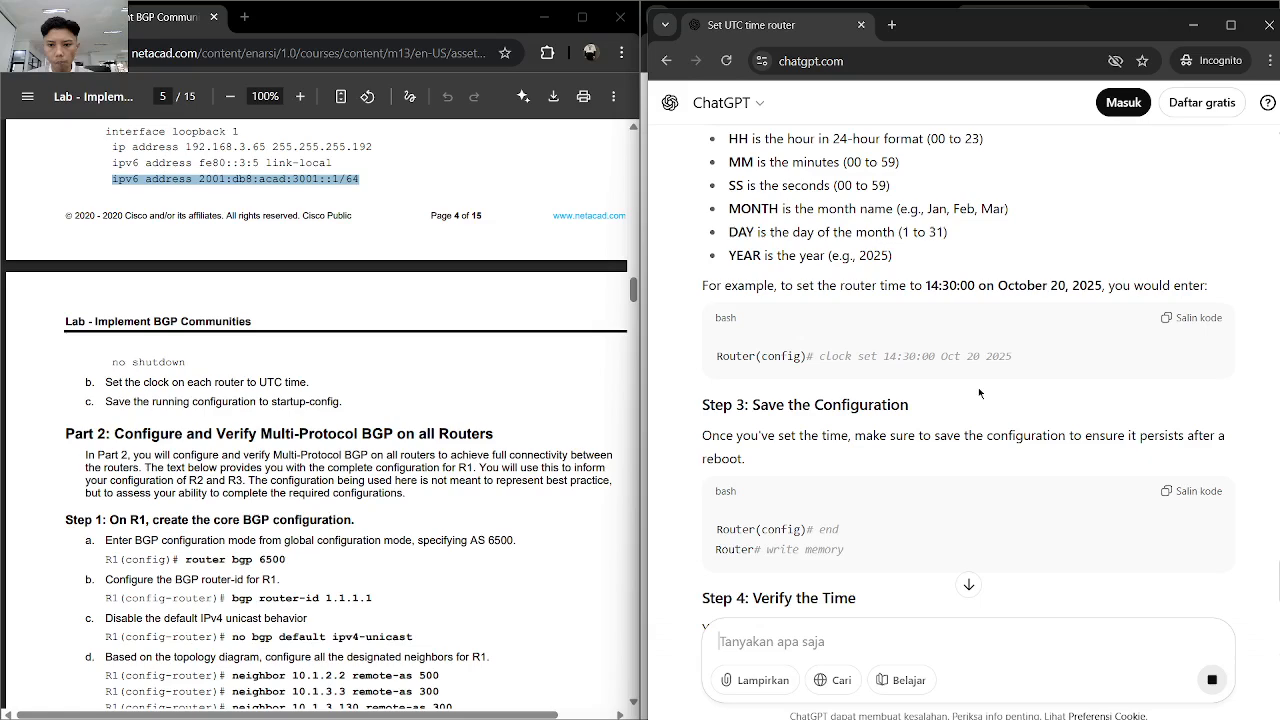
{"action": "scroll", "coordinate": [979, 393], "scroll_direction": "down", "scroll_amount": 3}
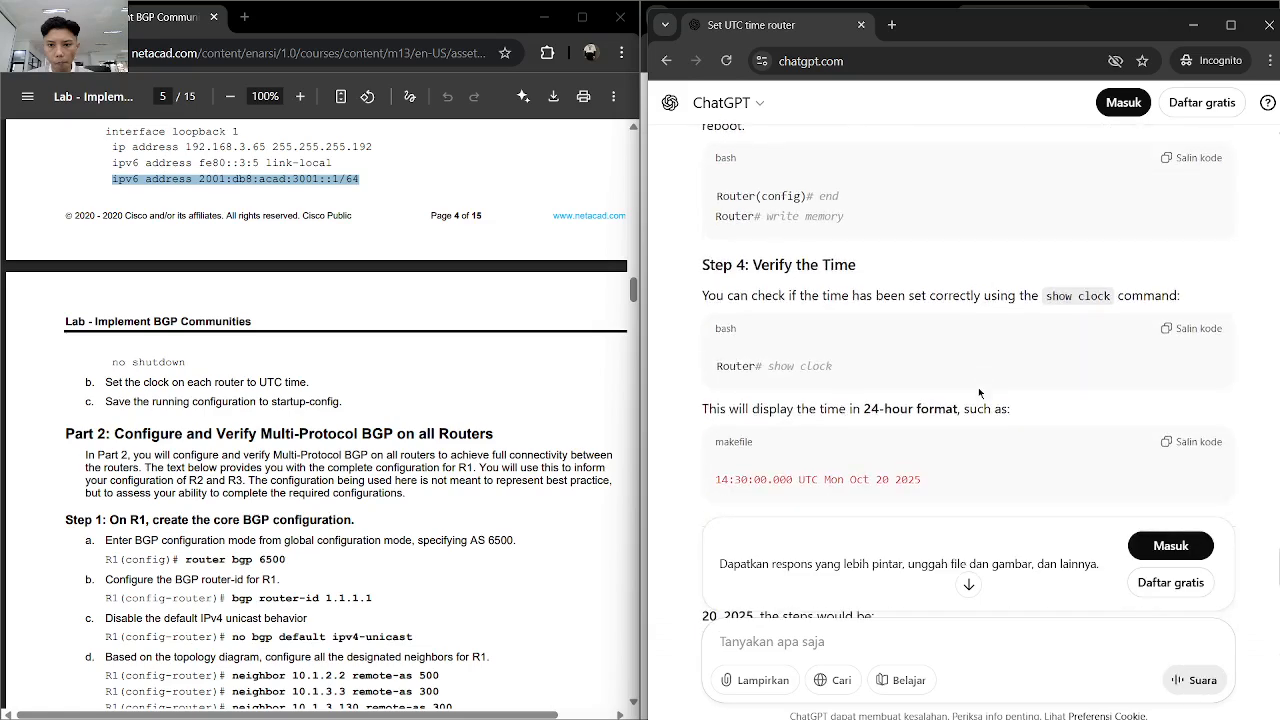
{"action": "scroll", "coordinate": [979, 393], "scroll_direction": "down", "scroll_amount": 2}
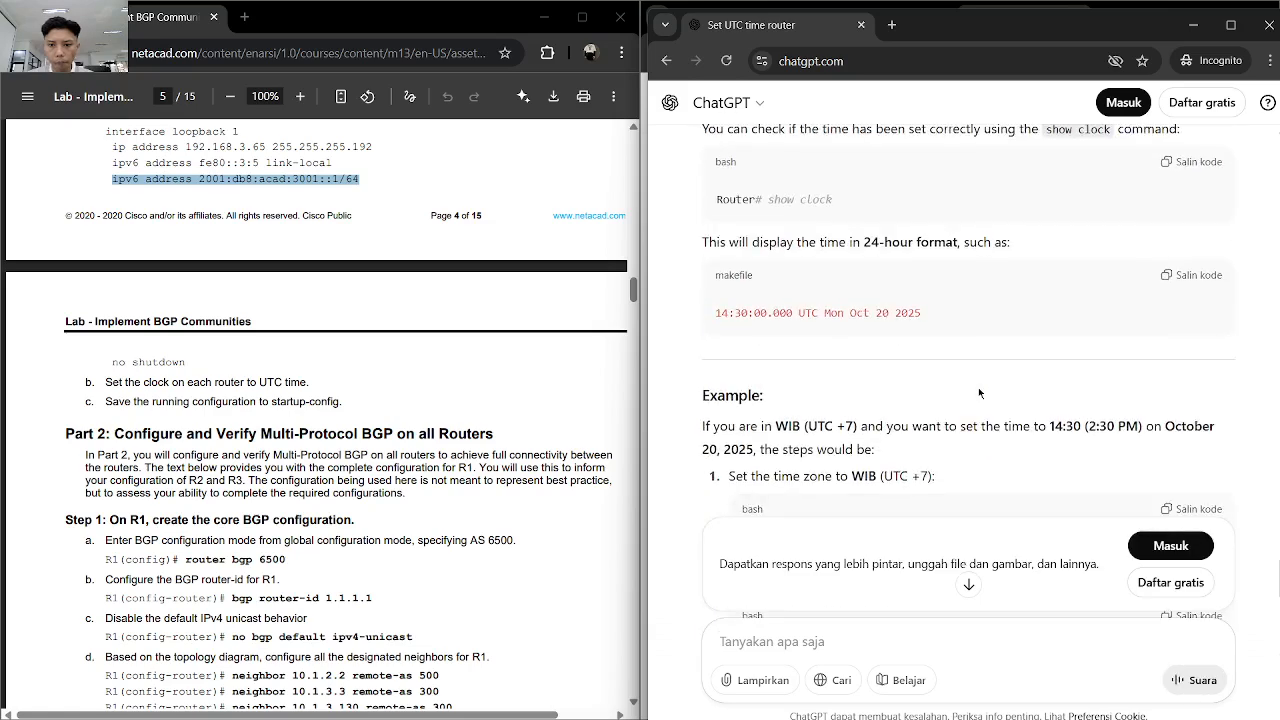
{"action": "scroll", "coordinate": [979, 393], "scroll_direction": "down", "scroll_amount": 2}
{"action": "scroll", "coordinate": [979, 393], "scroll_direction": "down", "scroll_amount": 1}
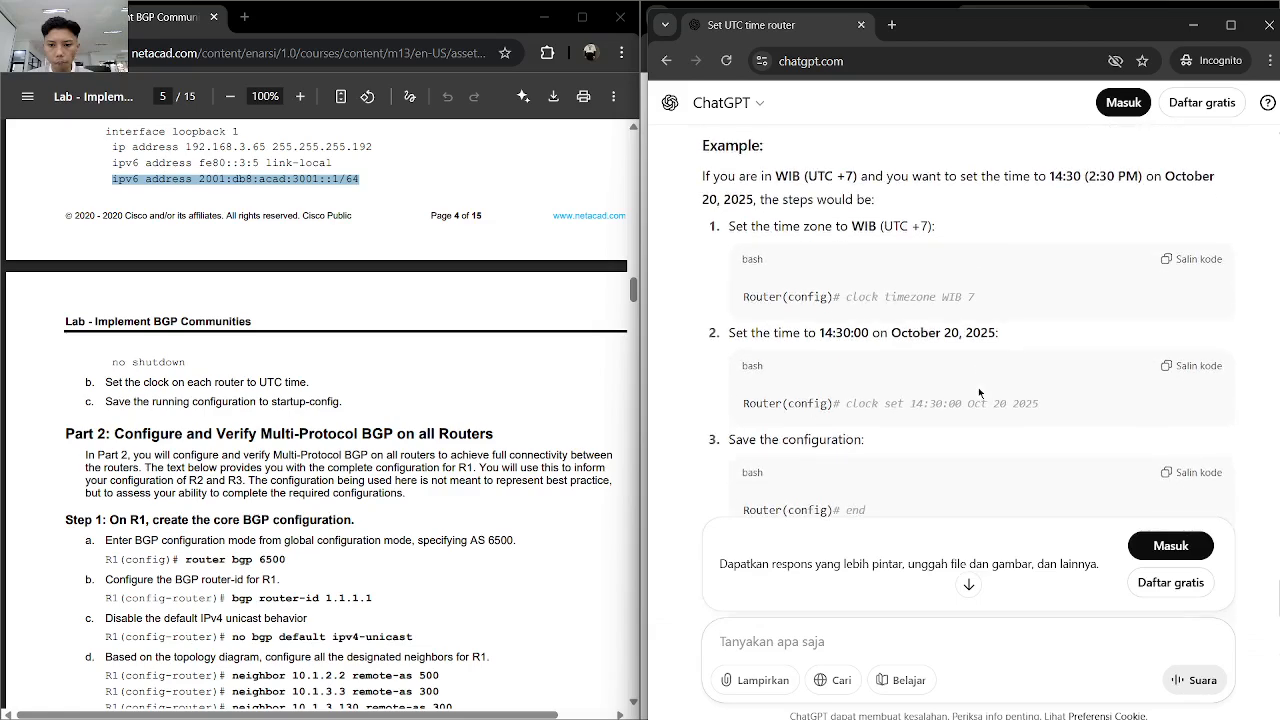
{"action": "scroll", "coordinate": [979, 393], "scroll_direction": "down", "scroll_amount": 1}
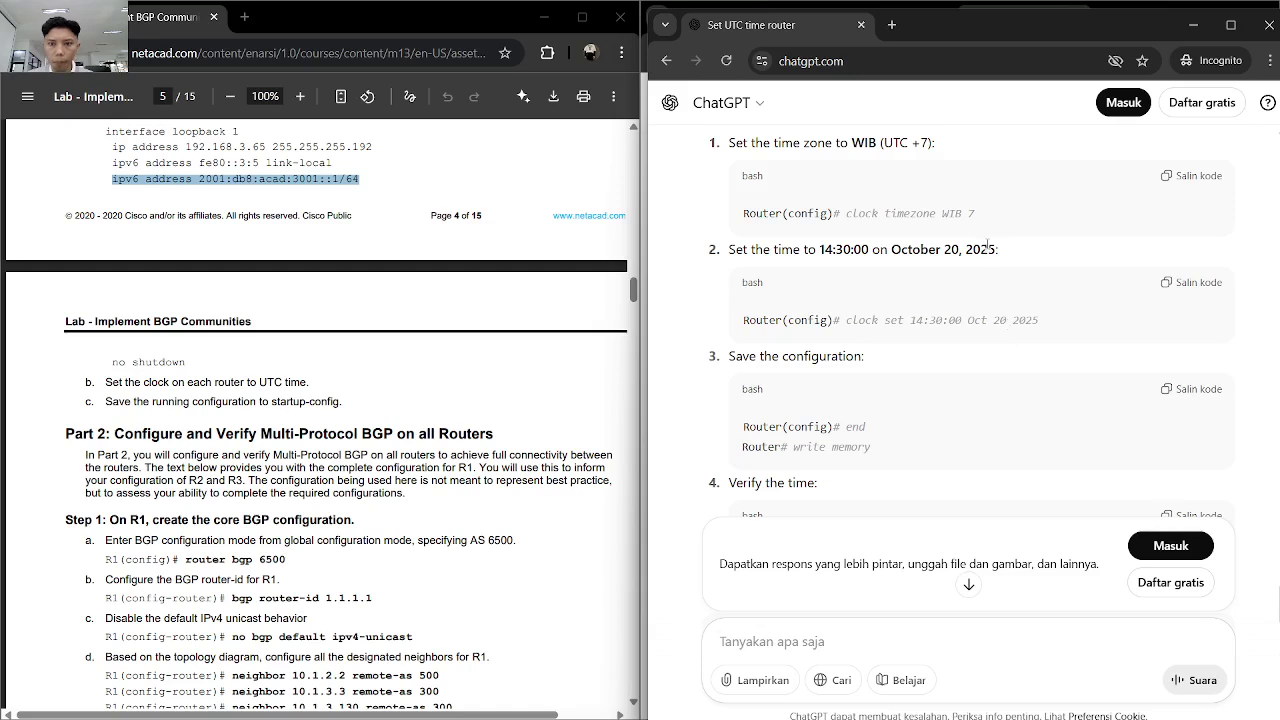
{"action": "type", "text": "area lapun"}
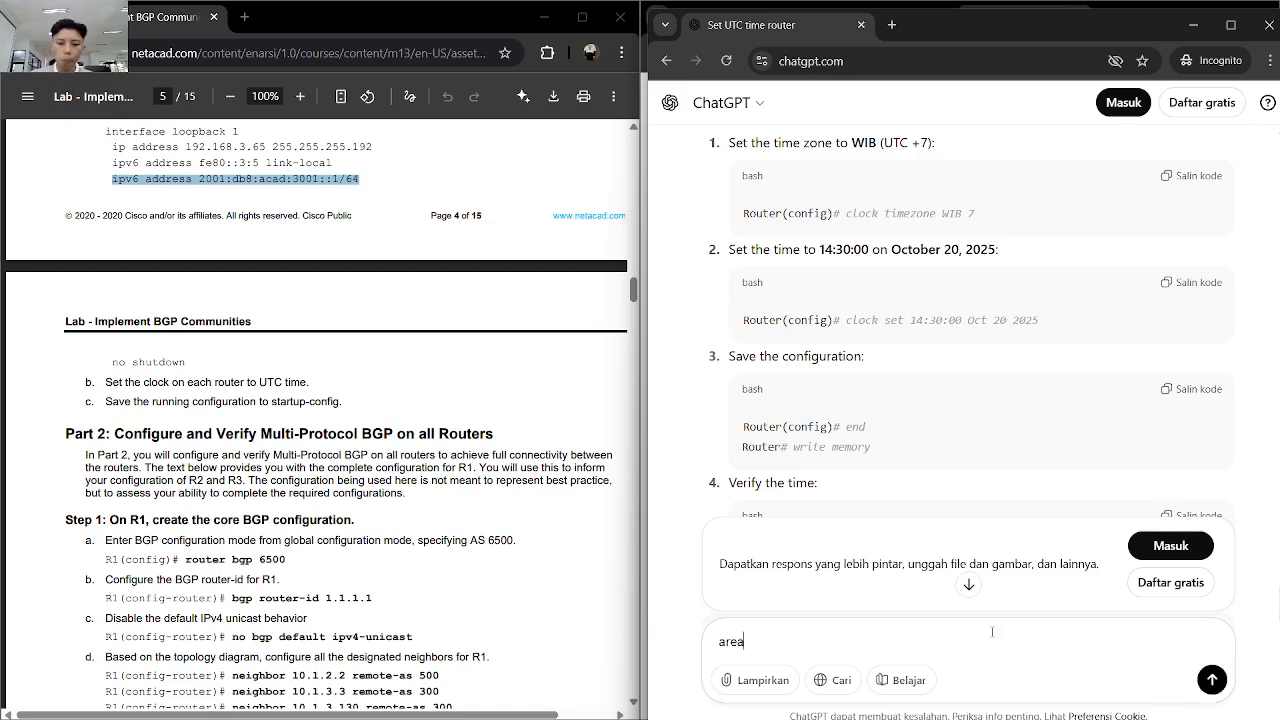
{"action": "key", "text": "BackSpace"}
{"action": "key", "text": "BackSpace"}
{"action": "type", "text": "ung"}
{"action": "key", "text": "Return"}
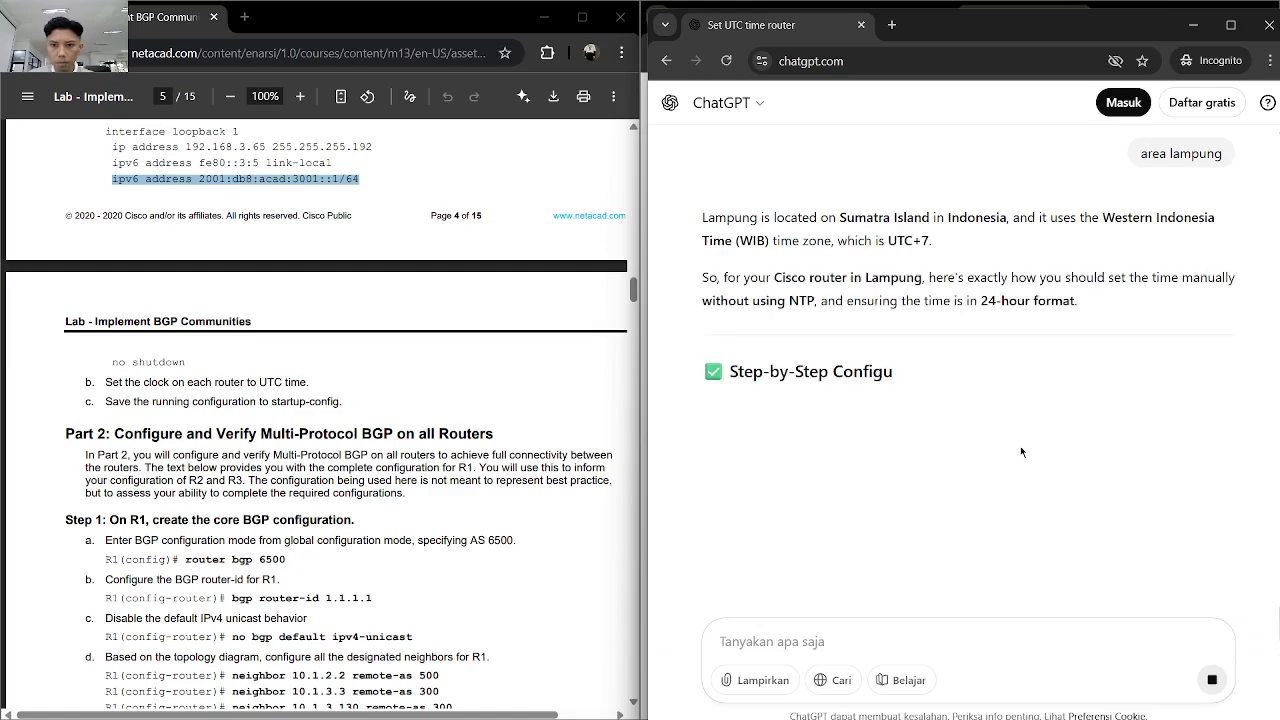
- Copy the time zone command from ChatGPT's answer and run clock timezone WIB 7 on R3 in Cisco Modeling Labs
{"action": "left_click_drag", "start_coordinate": [976, 448], "coordinate": [826, 448]}
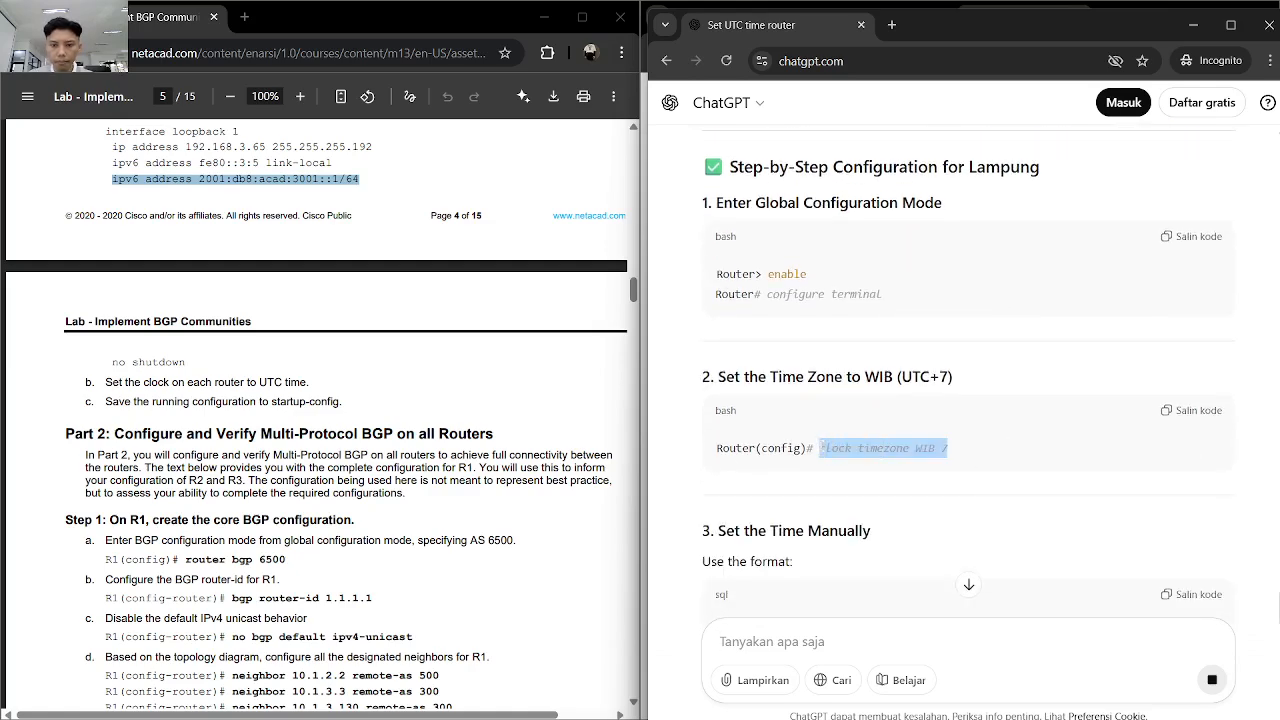
{"action": "key", "text": "alt+Tab"}
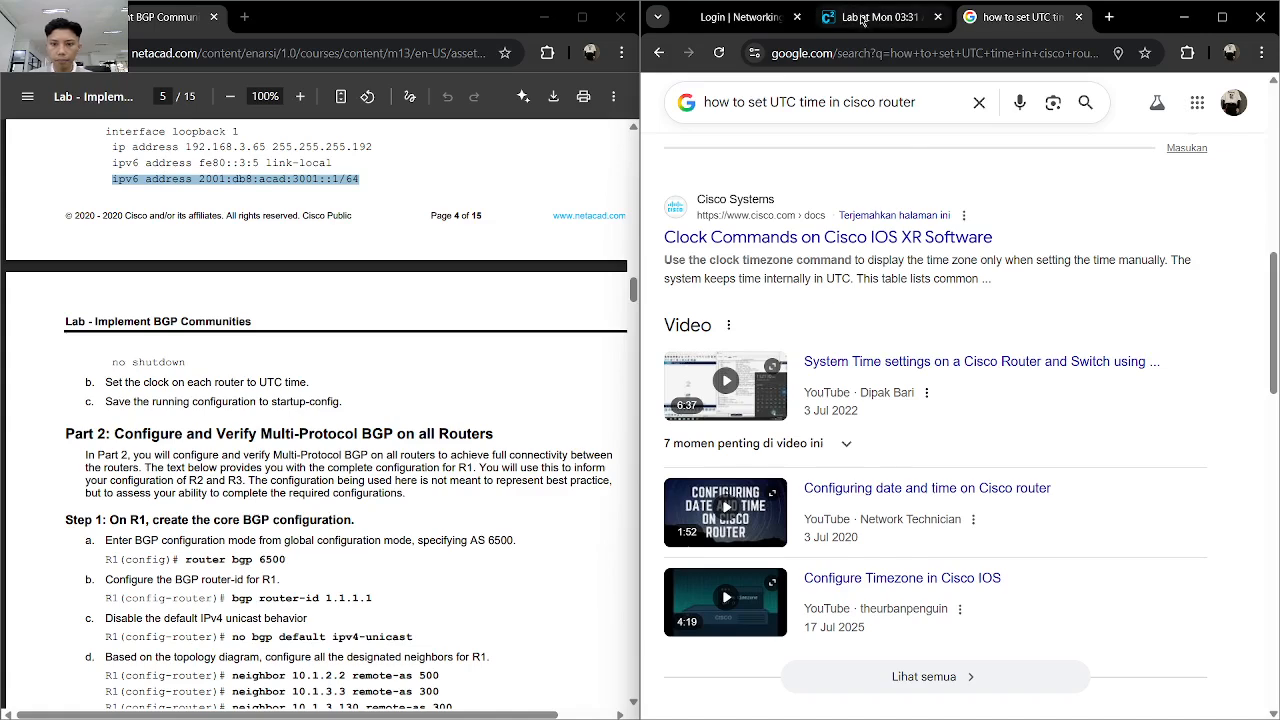
{"action": "left_click", "coordinate": [866, 20]}
{"action": "type", "text": "clock timezone WIB 7"}
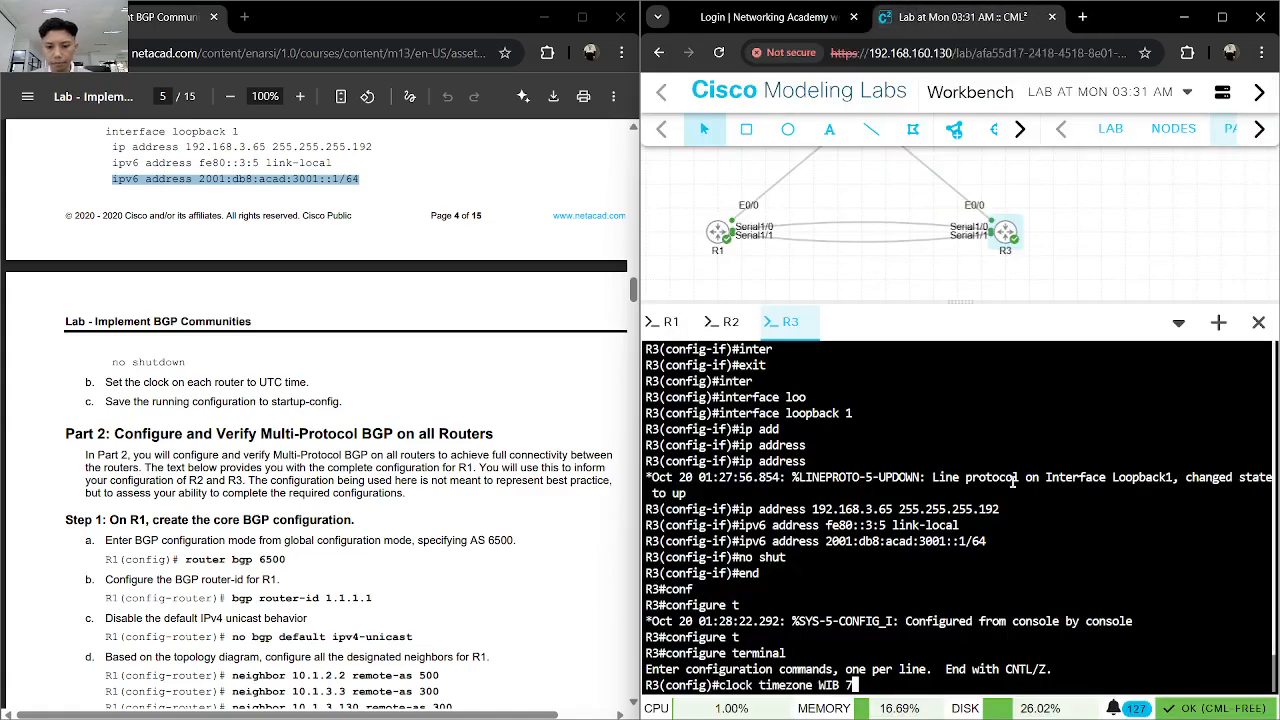
{"action": "key", "text": "Return"}
- Copy ChatGPT's example command clock set 19:45:00 Oct 20 2025 and paste it at R3's configuration prompt
{"action": "key", "text": "alt+Tab"}
{"action": "scroll", "coordinate": [976, 393], "scroll_direction": "down", "scroll_amount": 2}
{"action": "scroll", "coordinate": [976, 393], "scroll_direction": "down", "scroll_amount": 3}
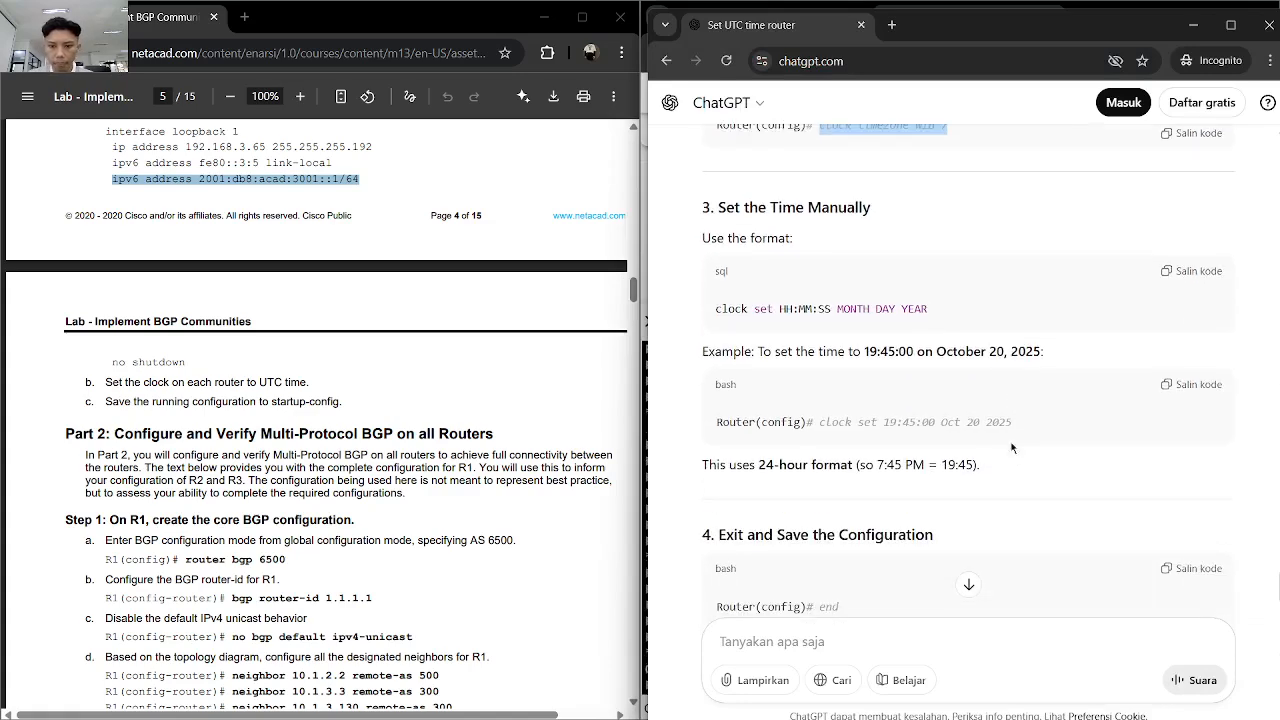
{"action": "left_click_drag", "start_coordinate": [1012, 412], "coordinate": [818, 414]}
{"action": "key", "text": "ctrl+c"}
{"action": "key", "text": "alt+Tab"}
{"action": "key", "text": "ctrl+v"}
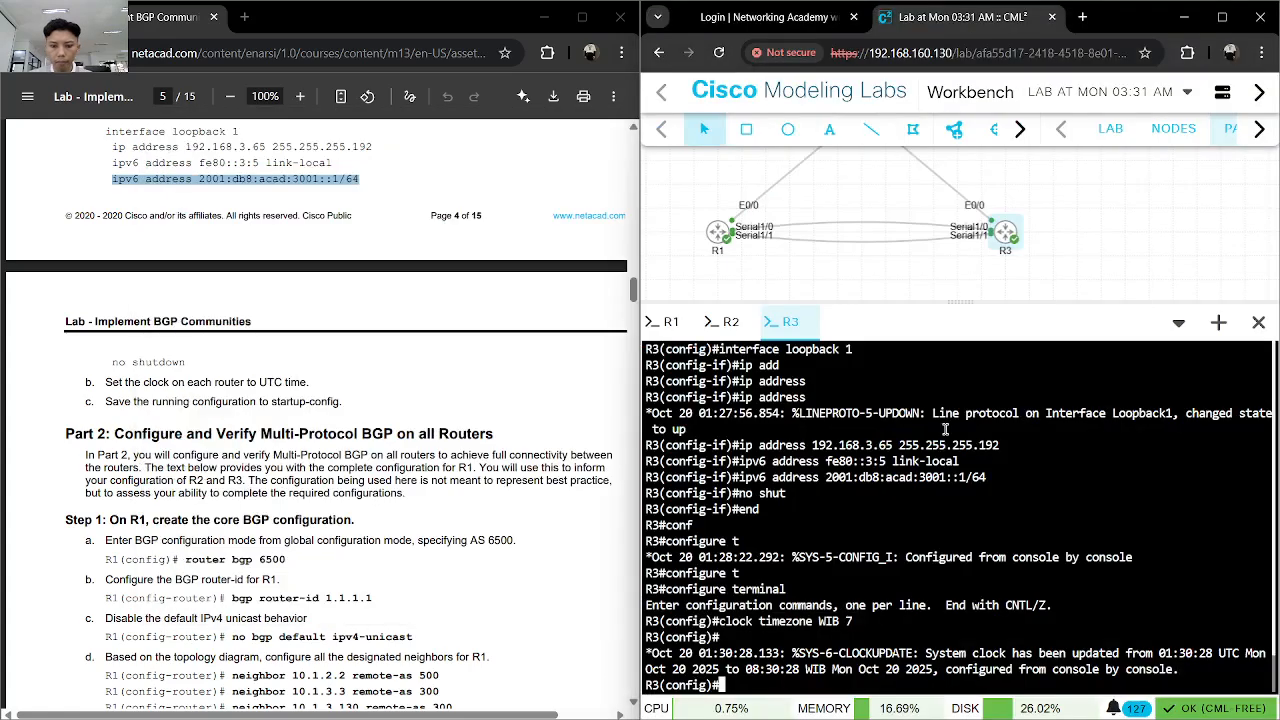
- Change the time in the pasted command to 08:30:00 and try to run it in R3's global configuration mode
{"action": "key", "text": "Left"}
{"action": "key", "text": "Left"}
{"action": "key", "text": "Left"}
{"action": "key", "text": "Left"}
{"action": "key", "text": "Left"}
{"action": "key", "text": "Left"}
{"action": "key", "text": "Left"}
{"action": "key", "text": "Left"}
{"action": "key", "text": "Left"}
{"action": "key", "text": "Left"}
{"action": "key", "text": "Left"}
{"action": "key", "text": "Left"}
{"action": "key", "text": "Left"}
{"action": "key", "text": "Left"}
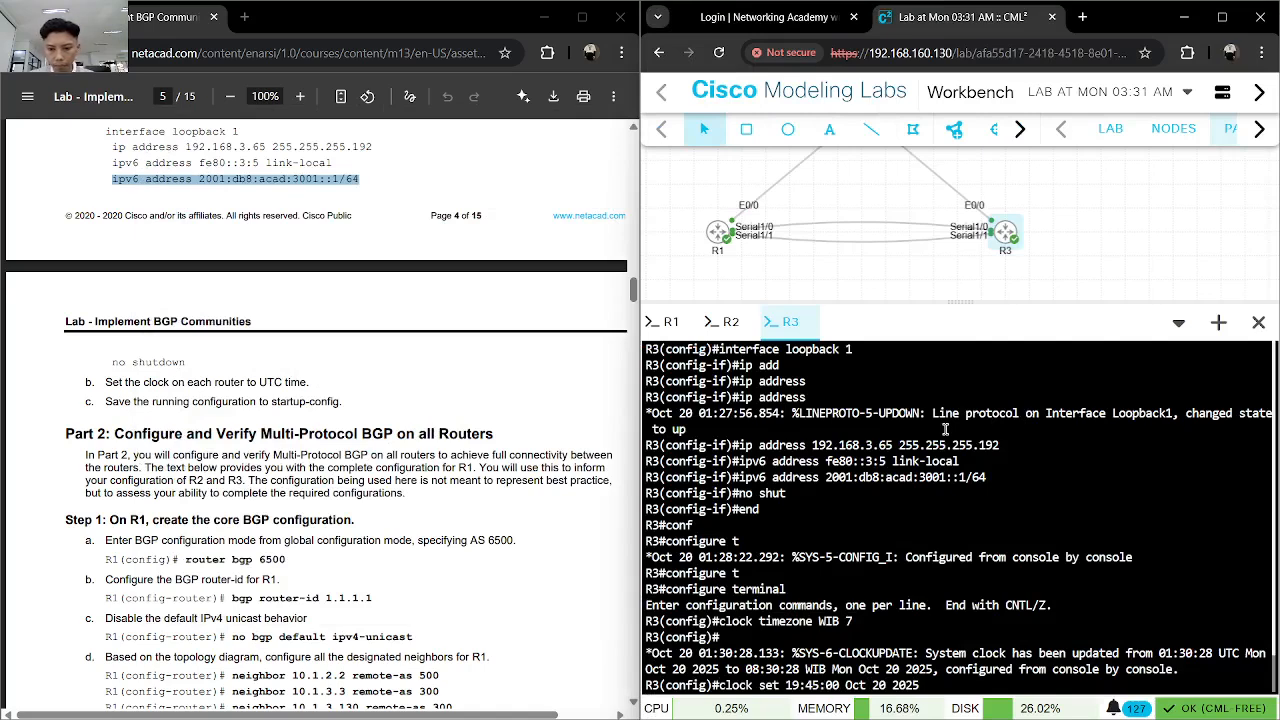
{"action": "mouse_move", "coordinate": [1274, 714]}
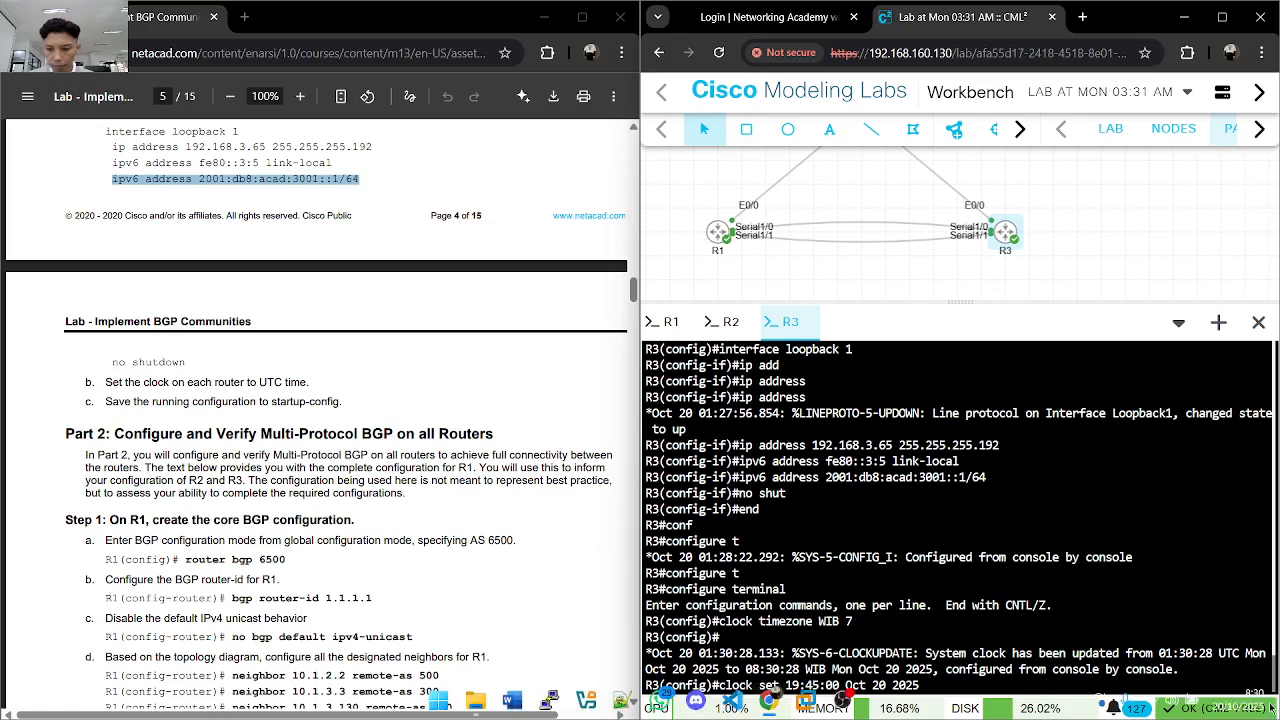
{"action": "key", "text": "BackSpace"}
{"action": "key", "text": "BackSpace"}
{"action": "type", "text": "30"}
{"action": "key", "text": "Left"}
{"action": "key", "text": "Left"}
{"action": "key", "text": "Left"}
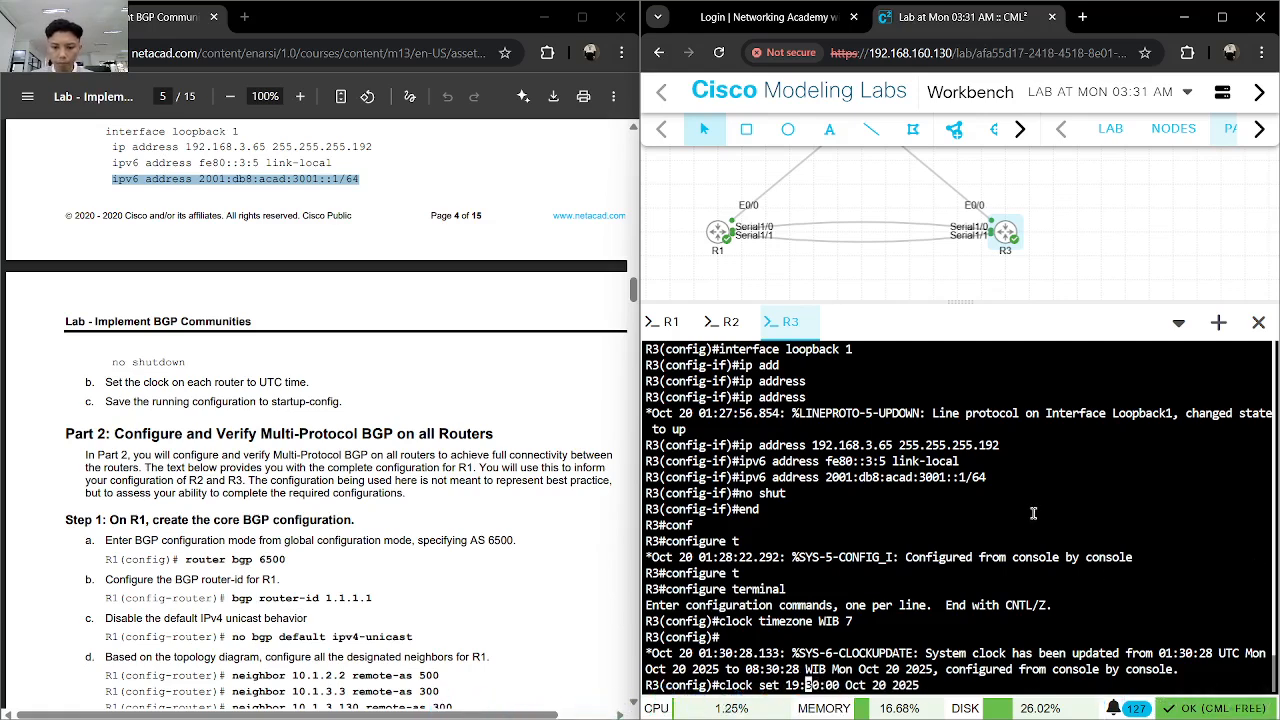
{"action": "key", "text": "BackSpace"}
{"action": "key", "text": "BackSpace"}
{"action": "type", "text": "08"}
{"action": "key", "text": "Return"}
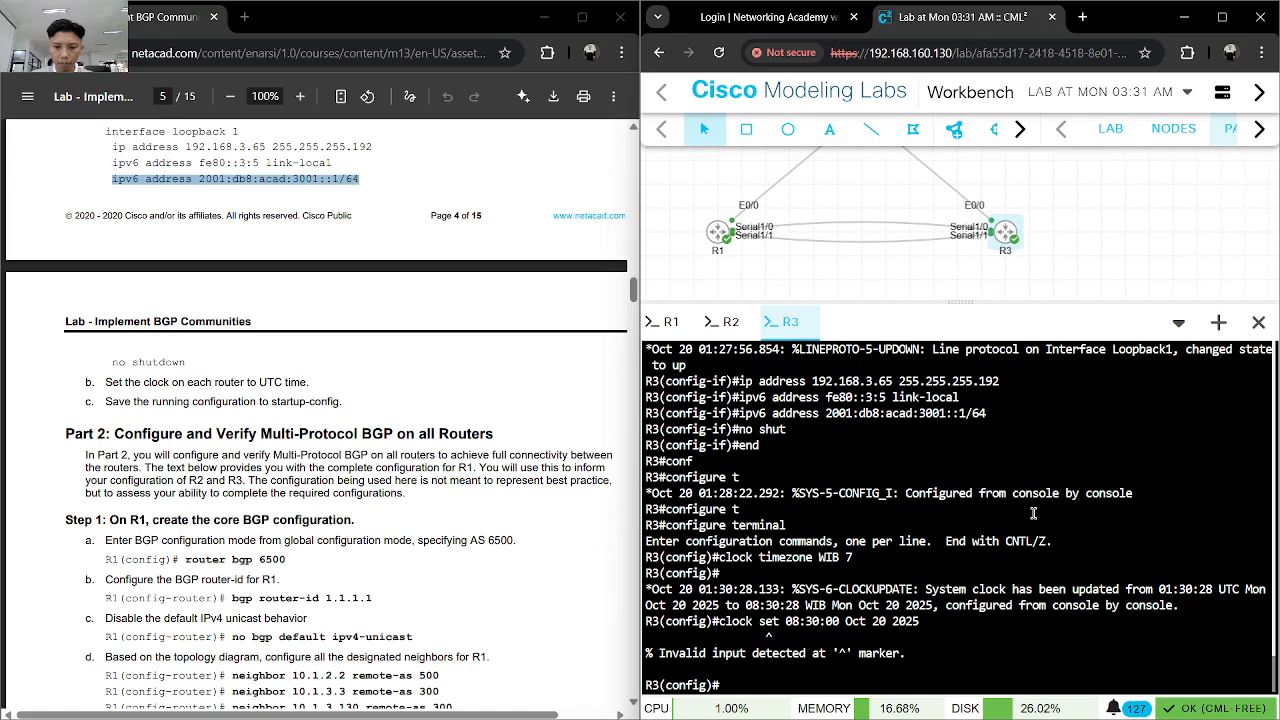
- Run clock set 08:30:00 Oct 20 2025 in R3's privileged EXEC mode and check the time with show clock
{"action": "key", "text": "ctrl+c"}
{"action": "key", "text": "Up"}
{"action": "key", "text": "Up"}
{"action": "key", "text": "Up"}
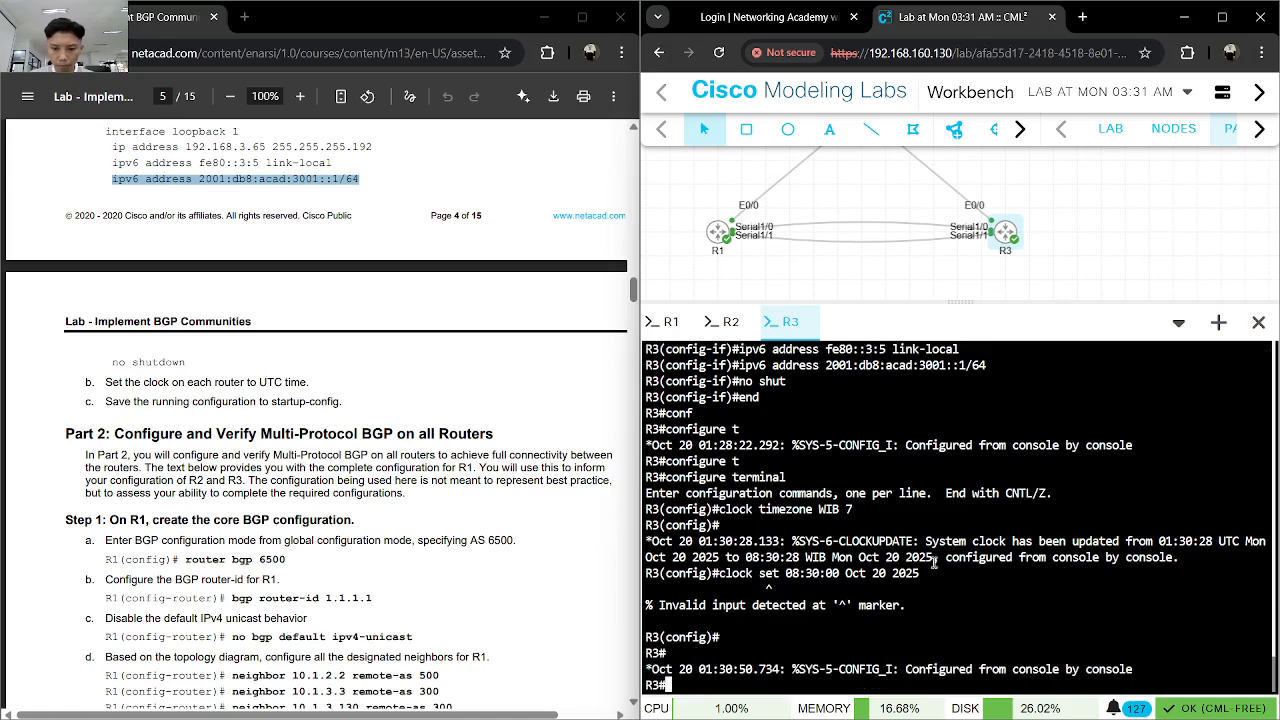
{"action": "left_click_drag", "start_coordinate": [920, 574], "coordinate": [724, 575]}
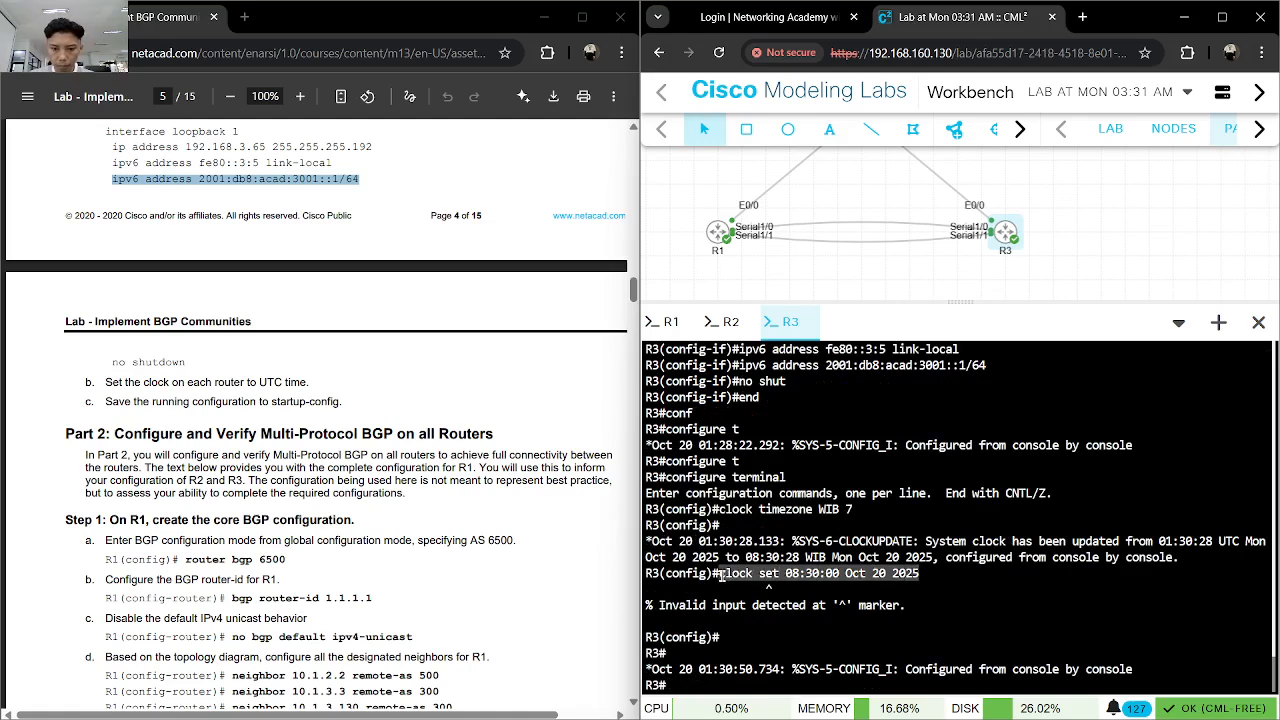
{"action": "right_click", "coordinate": [784, 580]}
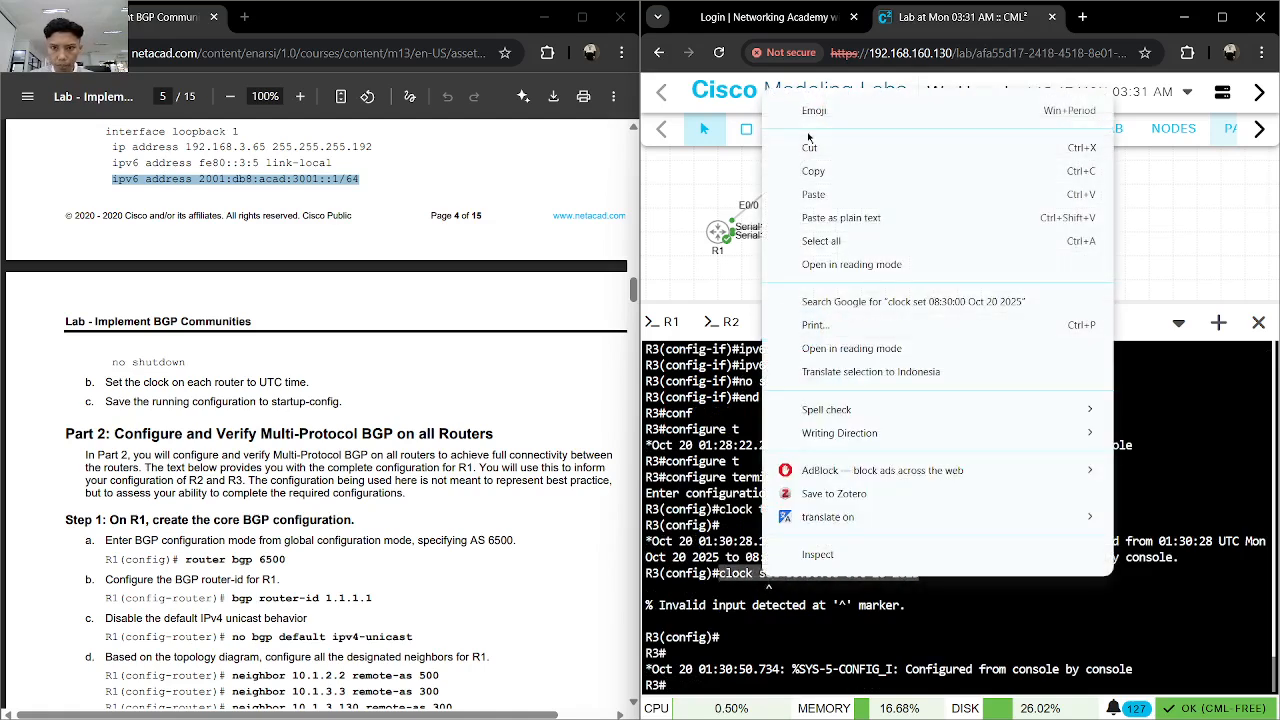
{"action": "left_click", "coordinate": [824, 174]}
{"action": "left_click", "coordinate": [889, 636]}
{"action": "key", "text": "ctrl+v"}
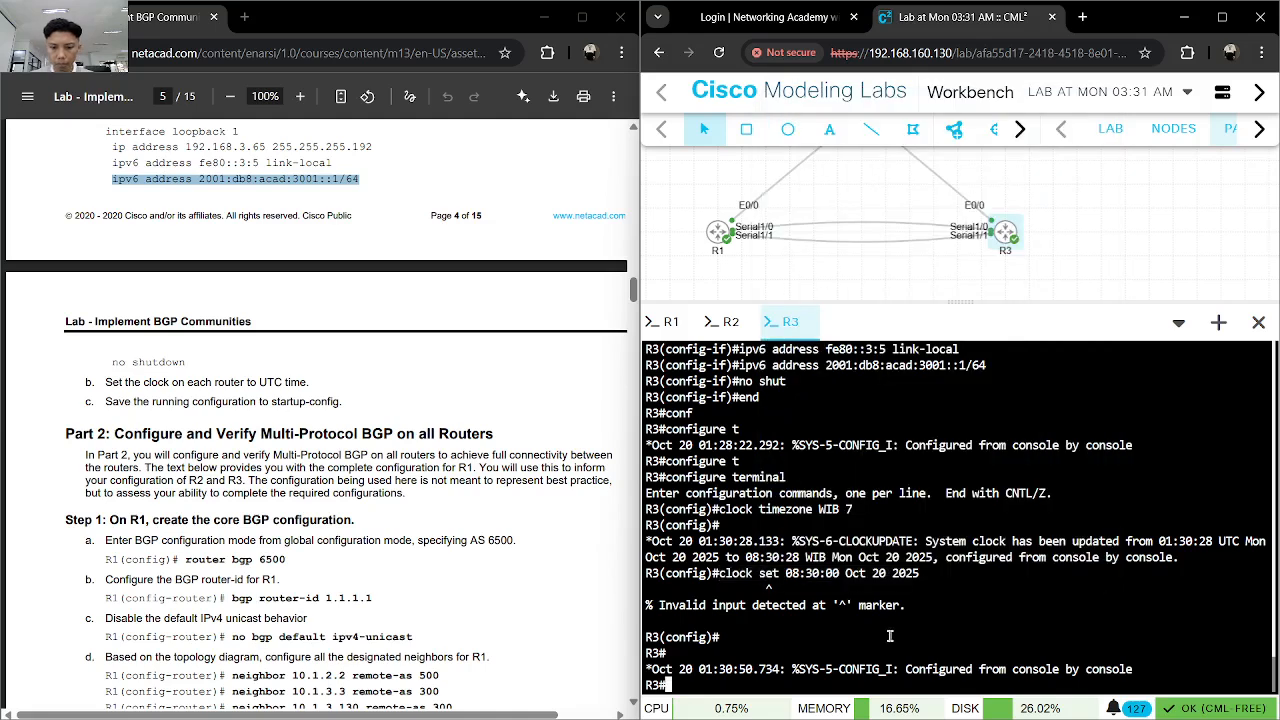
{"action": "key", "text": "Return"}
{"action": "type", "text": "show clock"}
{"action": "key", "text": "Return"}
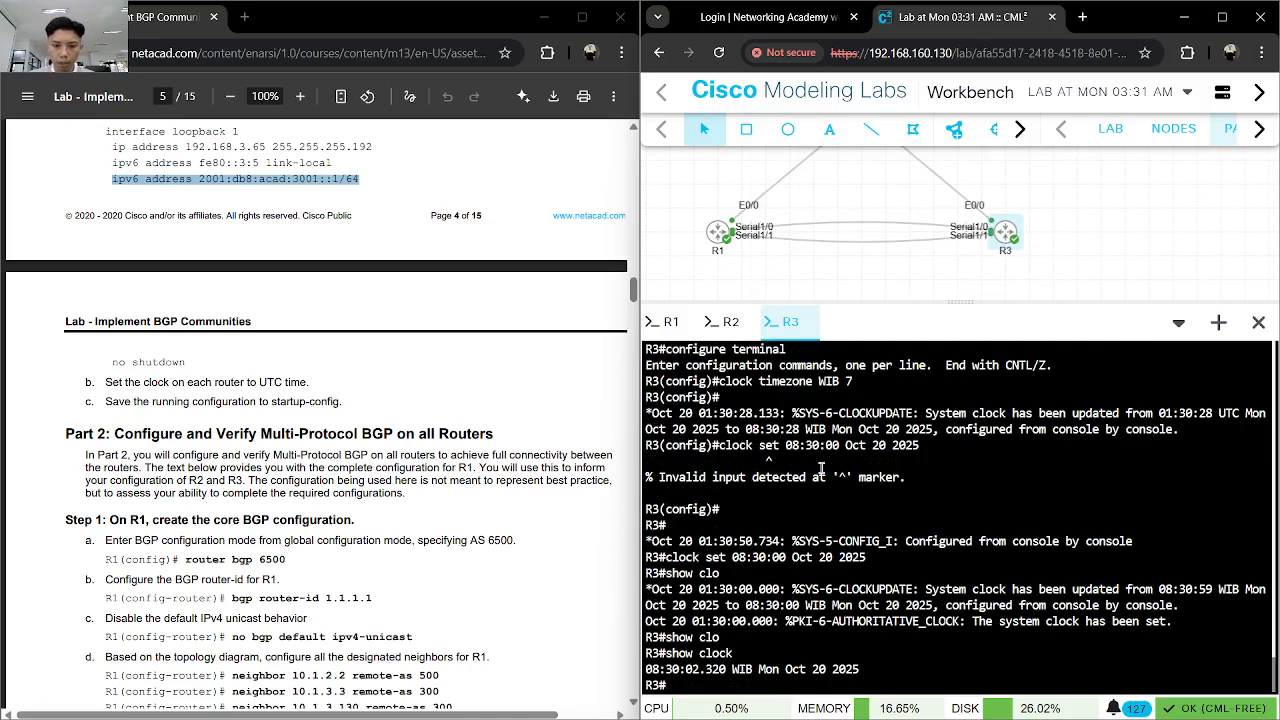
- Set R2's clock with the copied command clock set 08:30:00 Oct 20 2025
{"action": "left_click", "coordinate": [731, 321]}
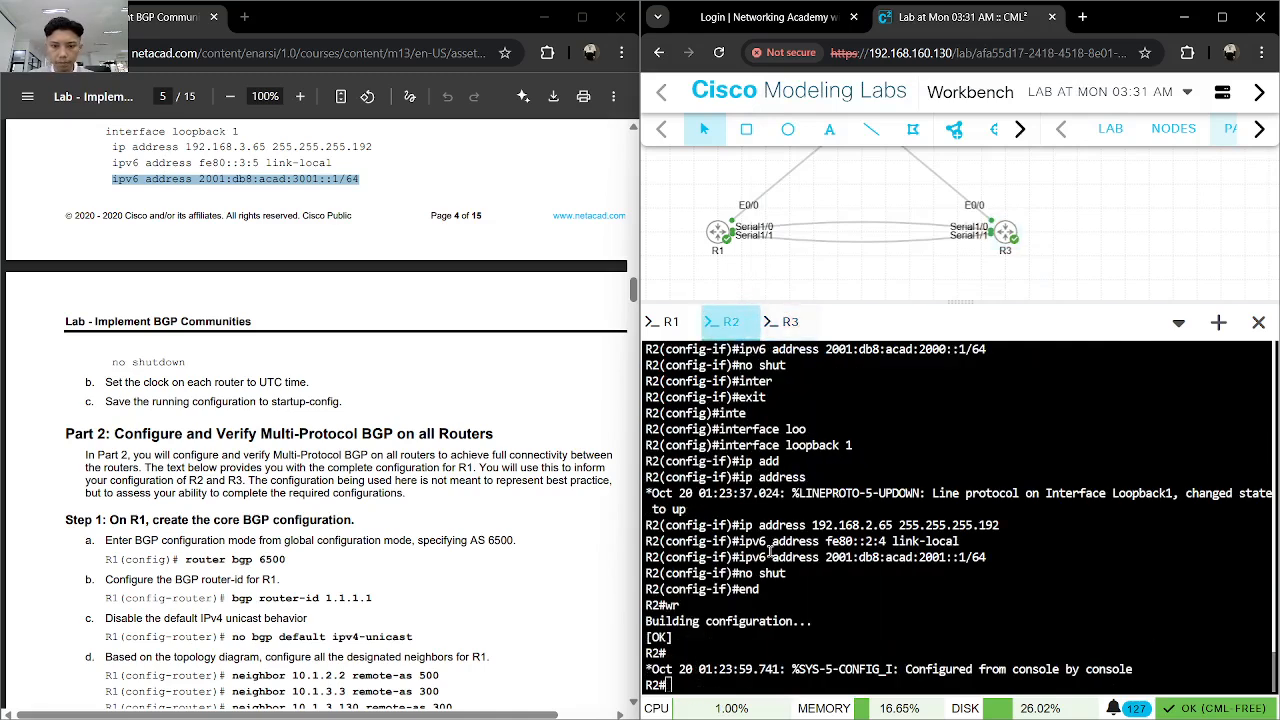
{"action": "key", "text": "ctrl+v"}
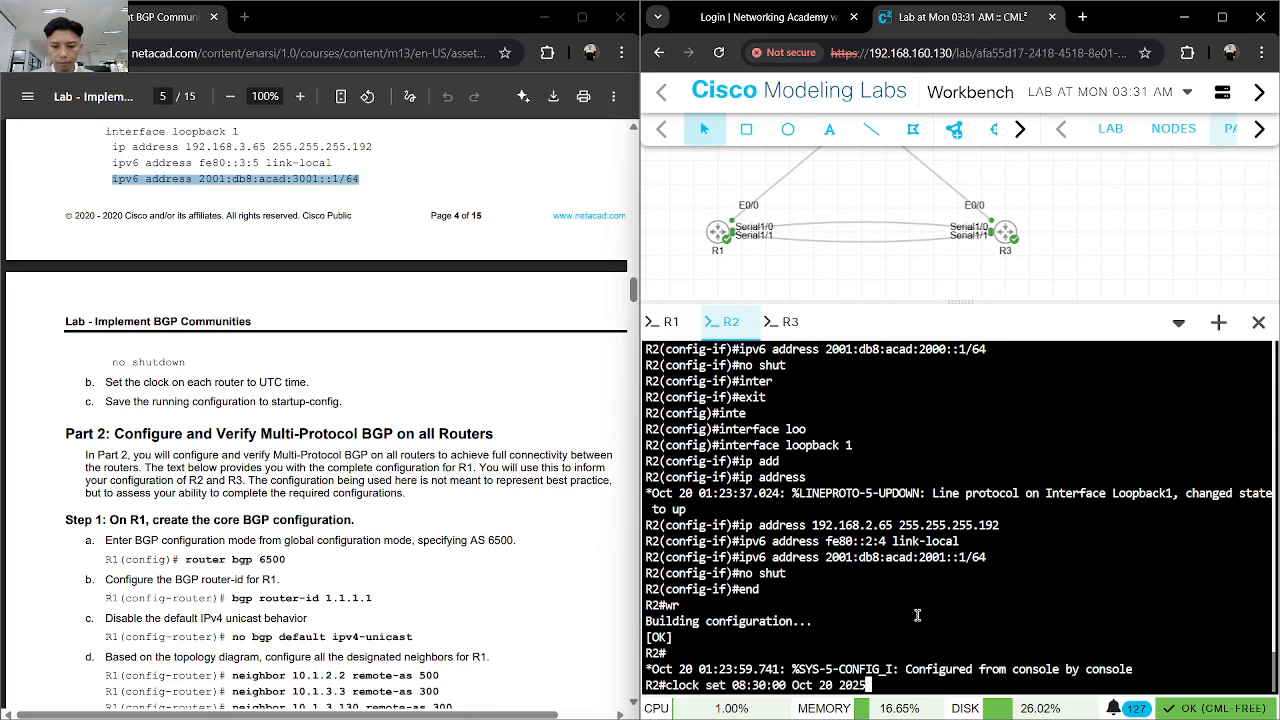
{"action": "key", "text": "Return"}
- Enter global configuration mode on R2 with configure terminal
{"action": "type", "text": "conf"}
{"action": "key", "text": "Tab"}
{"action": "type", "text": "t"}
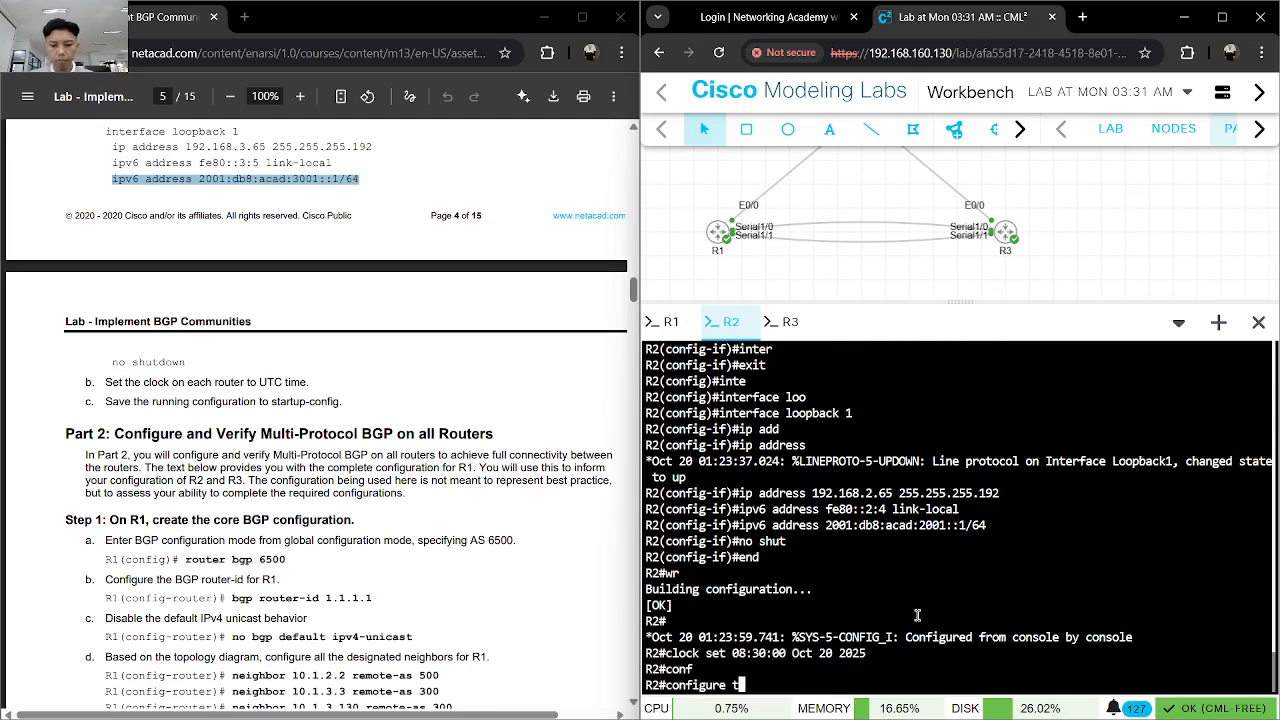
{"action": "key", "text": "Tab"}
{"action": "key", "text": "Return"}
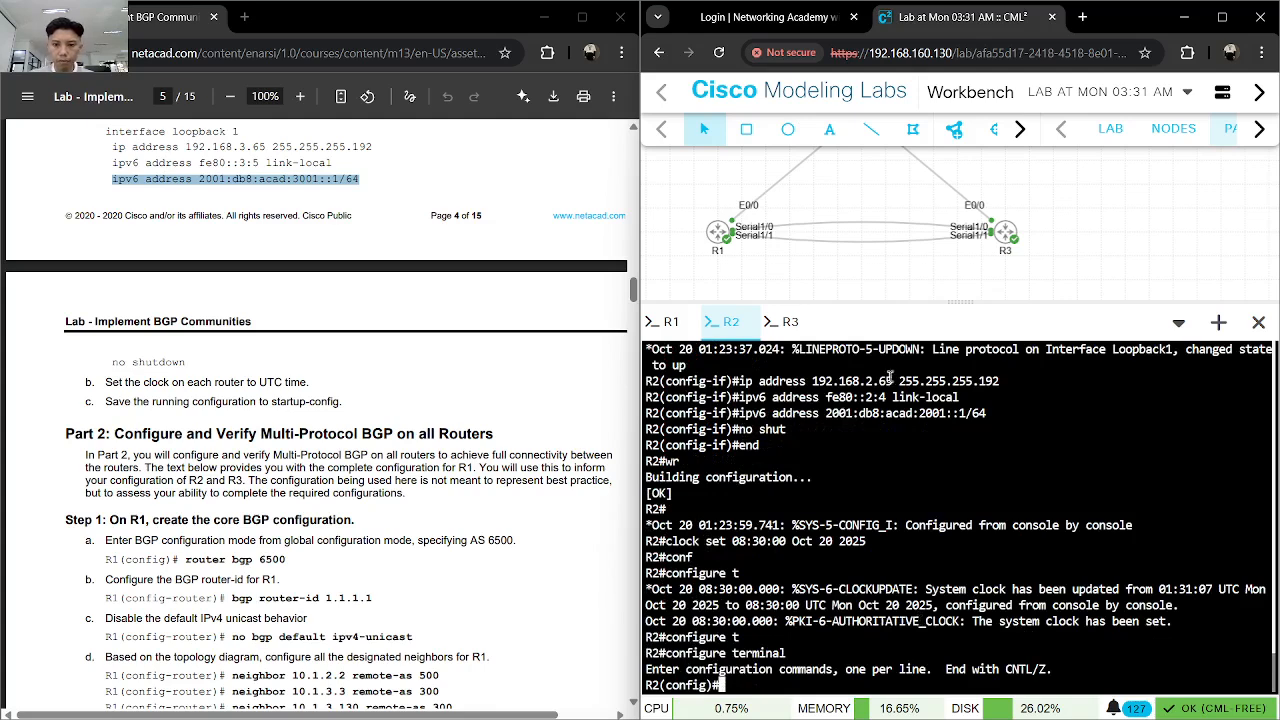
- Try to copy clock timezone WIB 7 from R3's console and run it in R2's global configuration mode
{"action": "left_click", "coordinate": [790, 321]}
{"action": "left_click_drag", "start_coordinate": [852, 381], "coordinate": [717, 381]}
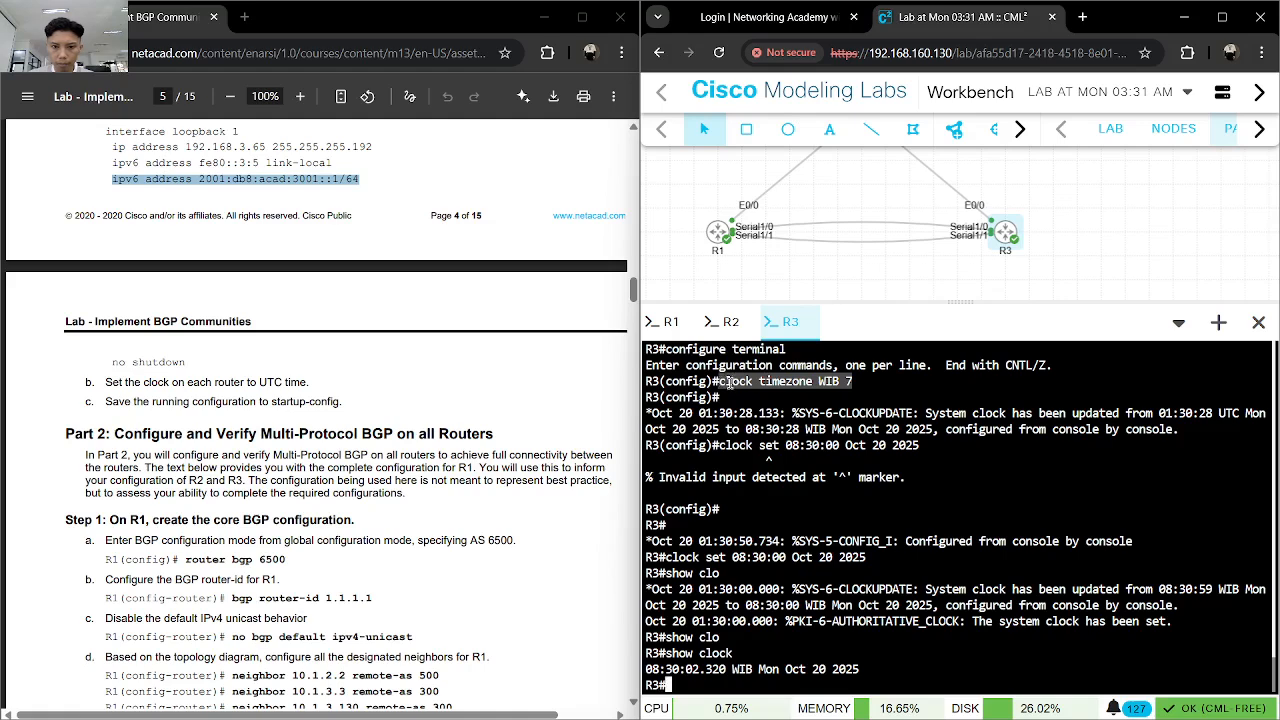
{"action": "left_click", "coordinate": [731, 321]}
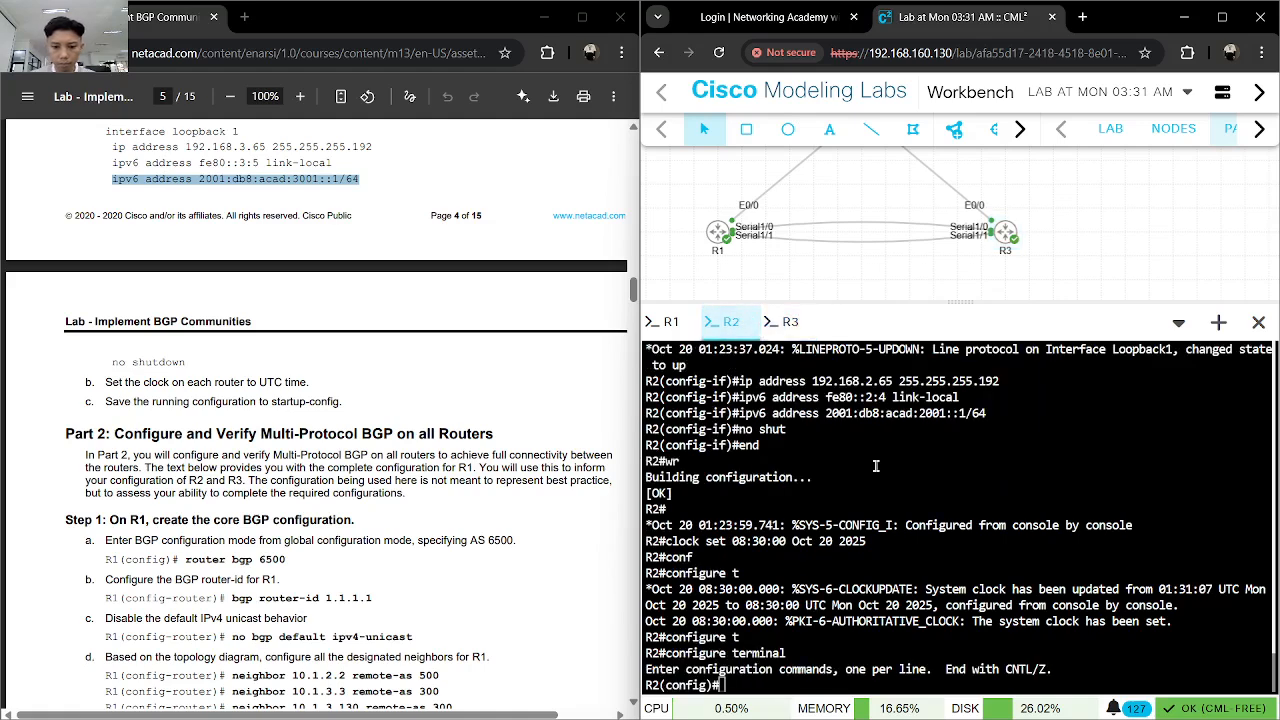
{"action": "key", "text": "ctrl+v"}
{"action": "key", "text": "Return"}
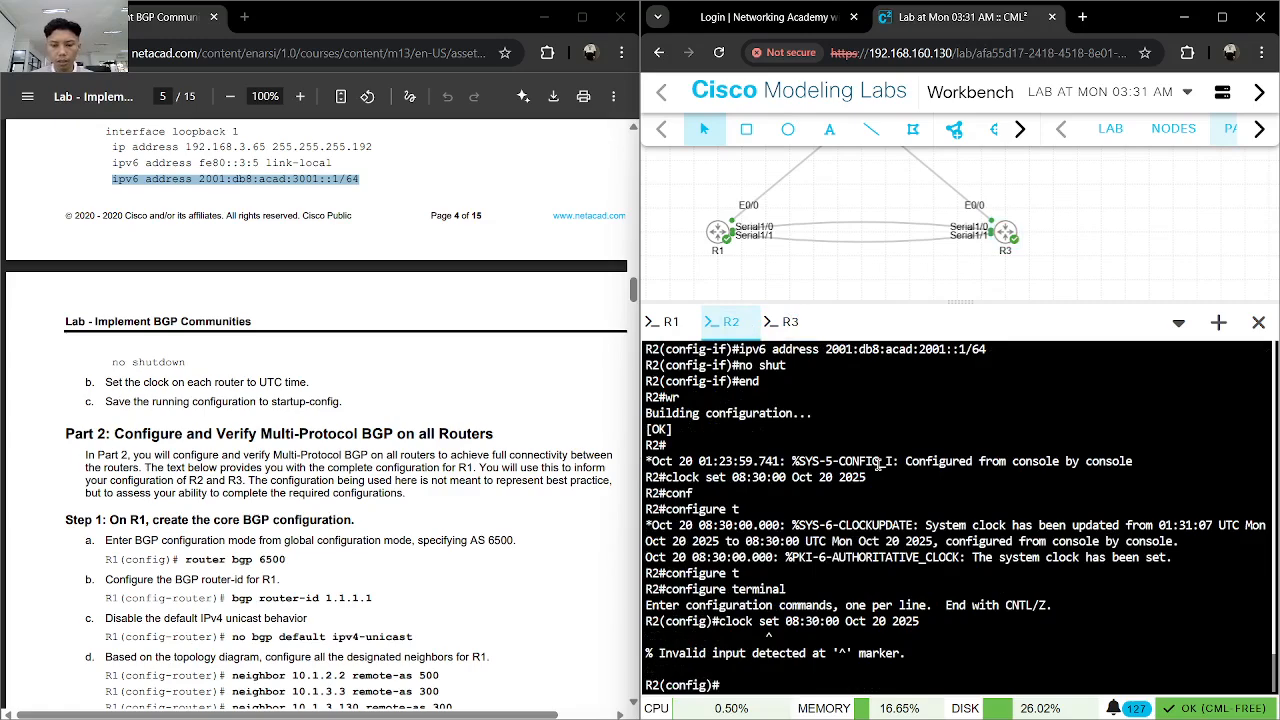
- Set R2's time zone in global configuration mode with clock timezone WIB 7, copied from R3's console
{"action": "key", "text": "ctrl+v"}
{"action": "left_click", "coordinate": [786, 321]}
{"action": "right_click", "coordinate": [782, 372]}
{"action": "left_click", "coordinate": [810, 318]}
{"action": "left_click", "coordinate": [726, 320]}
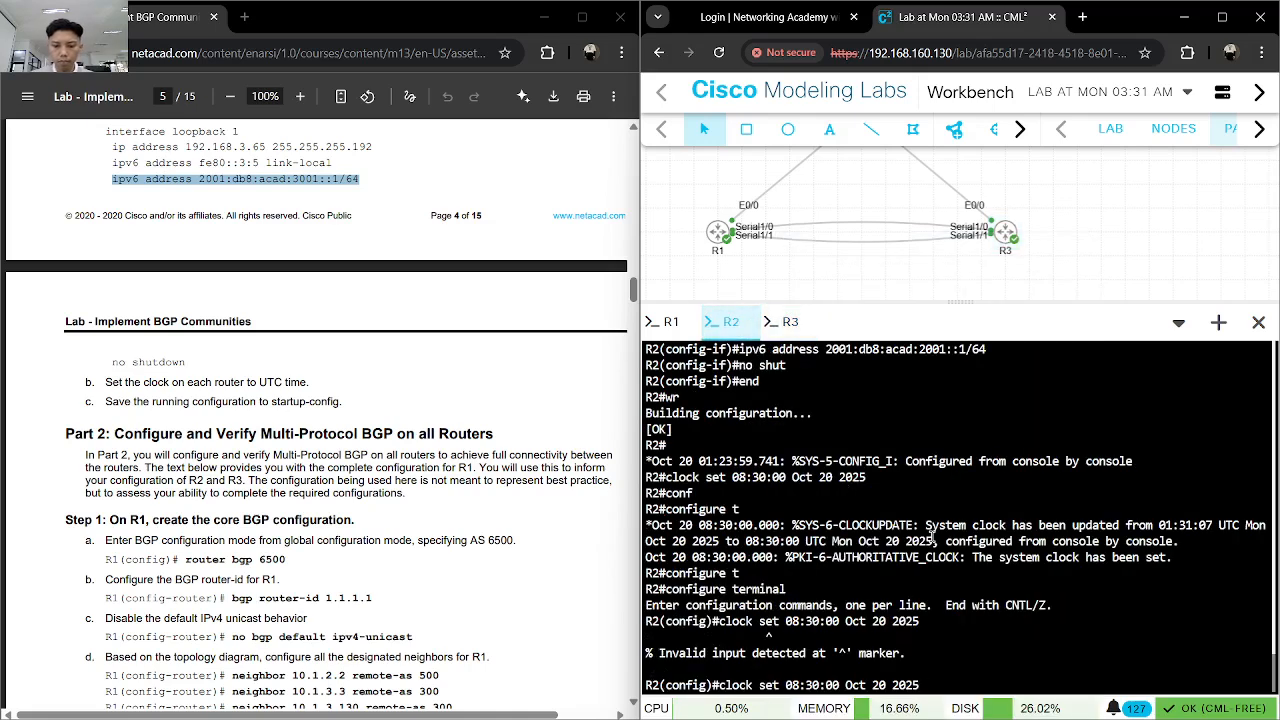
{"action": "key", "text": "ctrl+z"}
{"action": "key", "text": "Up"}
{"action": "key", "text": "Return"}
{"action": "key", "text": "ctrl+v"}
{"action": "key", "text": "Return"}
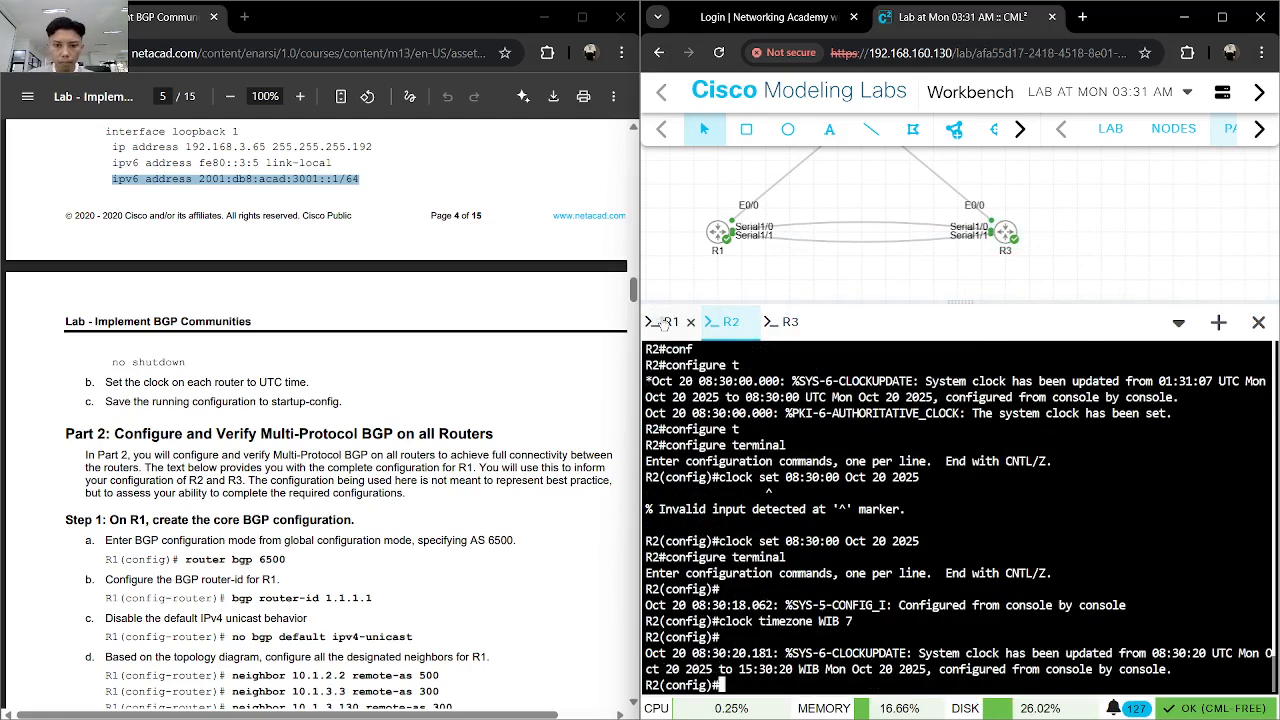
- Enter global configuration mode on R1 and set its time zone with clock timezone WIB 7
{"action": "left_click", "coordinate": [664, 323]}
{"action": "left_click", "coordinate": [853, 513]}
{"action": "type", "text": "conf"}
{"action": "key", "text": "Tab"}
{"action": "type", "text": "t"}
{"action": "key", "text": "Tab"}
{"action": "key", "text": "Return"}
{"action": "key", "text": "ctrl+v"}
{"action": "key", "text": "Return"}
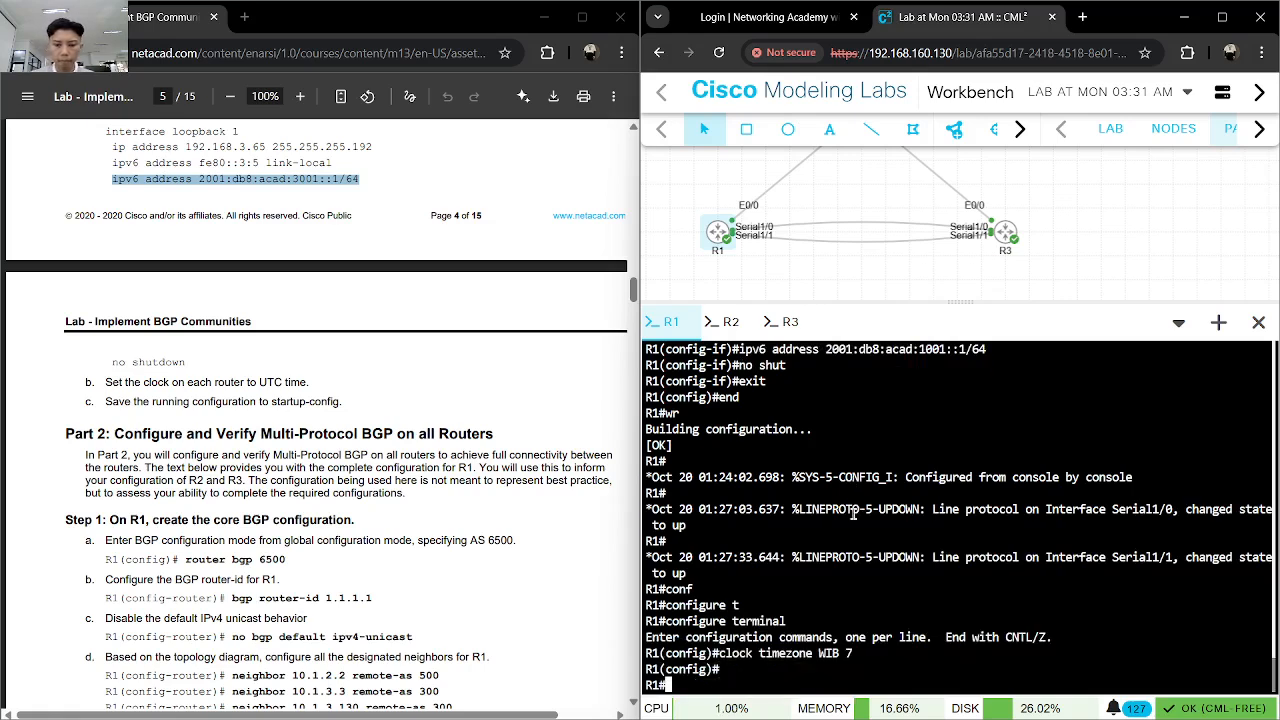
- Copy clock set 08:30:00 Oct 20 2025 from R3's console and run it in R1's privileged EXEC mode
{"action": "left_click", "coordinate": [786, 321]}
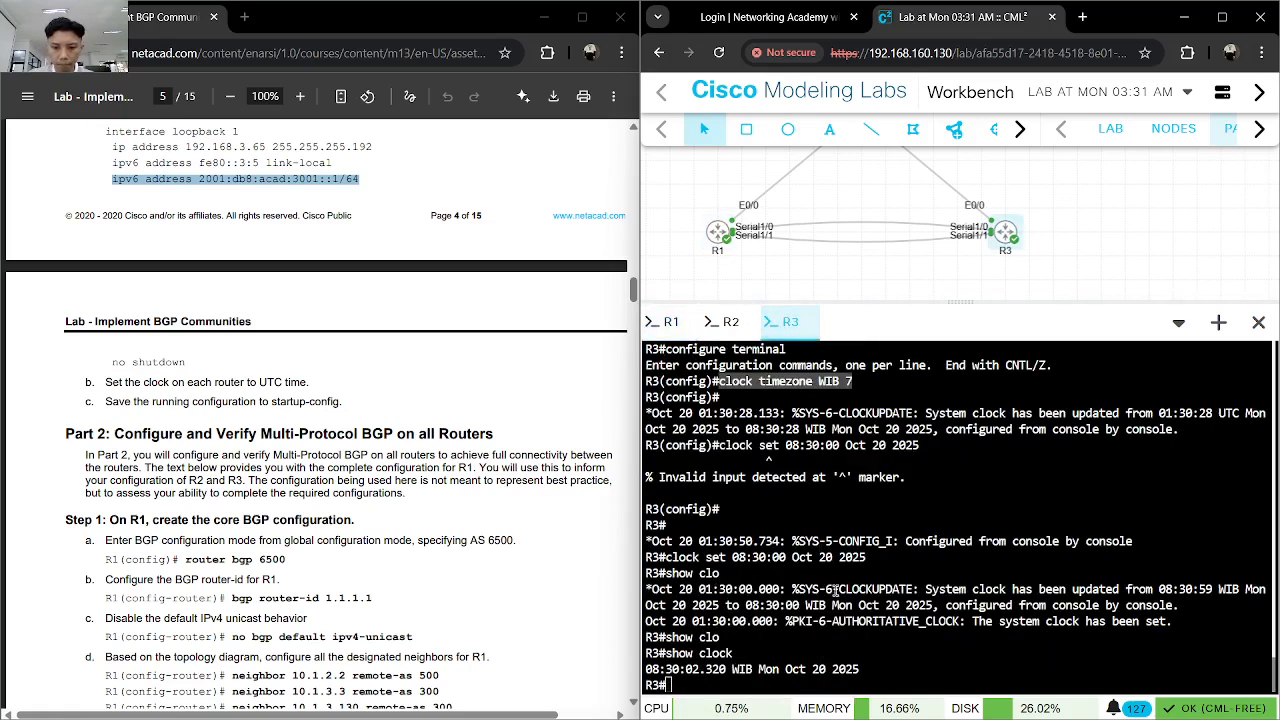
{"action": "left_click_drag", "start_coordinate": [869, 557], "coordinate": [678, 557]}
{"action": "right_click", "coordinate": [678, 557]}
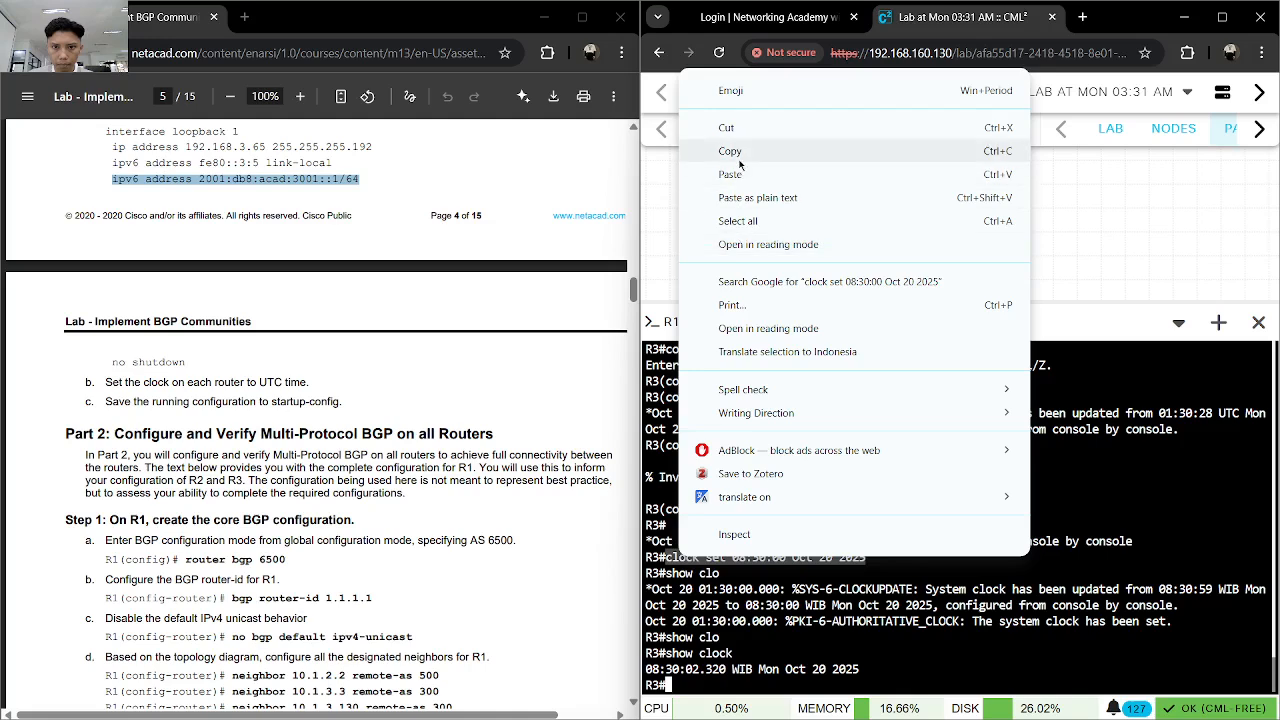
{"action": "left_click", "coordinate": [682, 150]}
{"action": "left_click", "coordinate": [672, 321]}
{"action": "key", "text": "ctrl+v"}
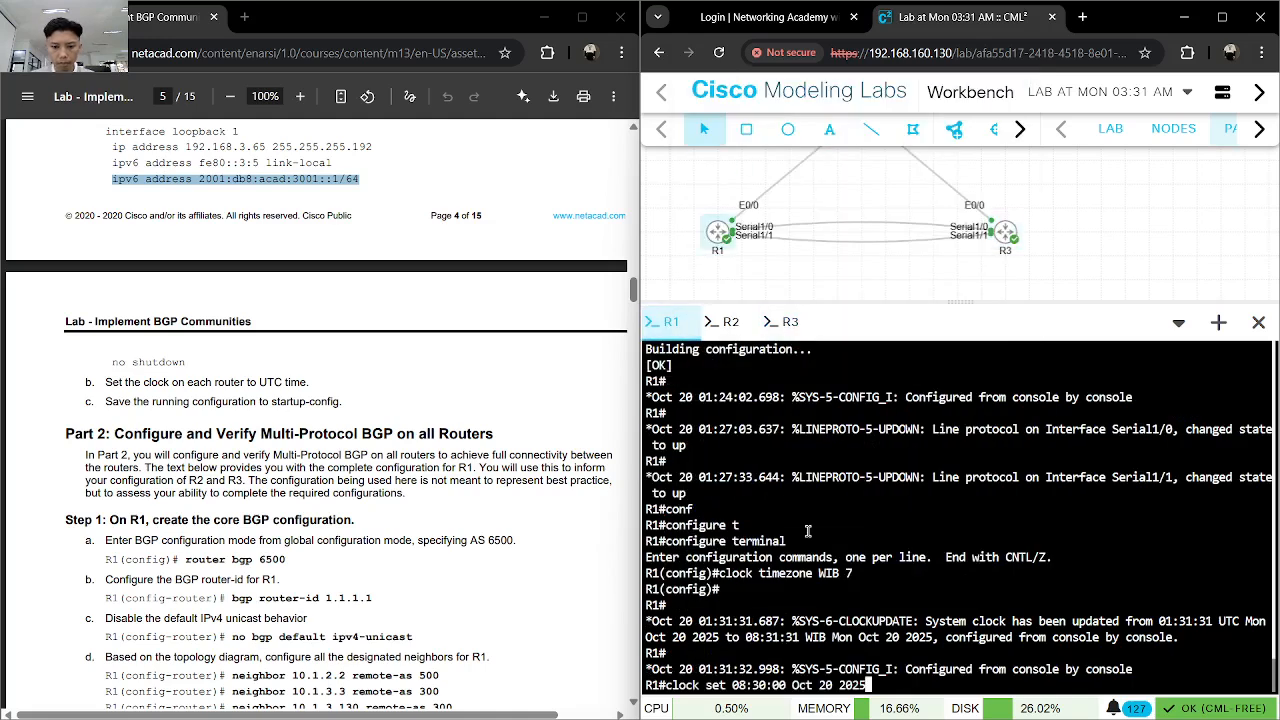
{"action": "key", "text": "Return"}
- Check R1's time with show clock
{"action": "type", "text": "show cl"}
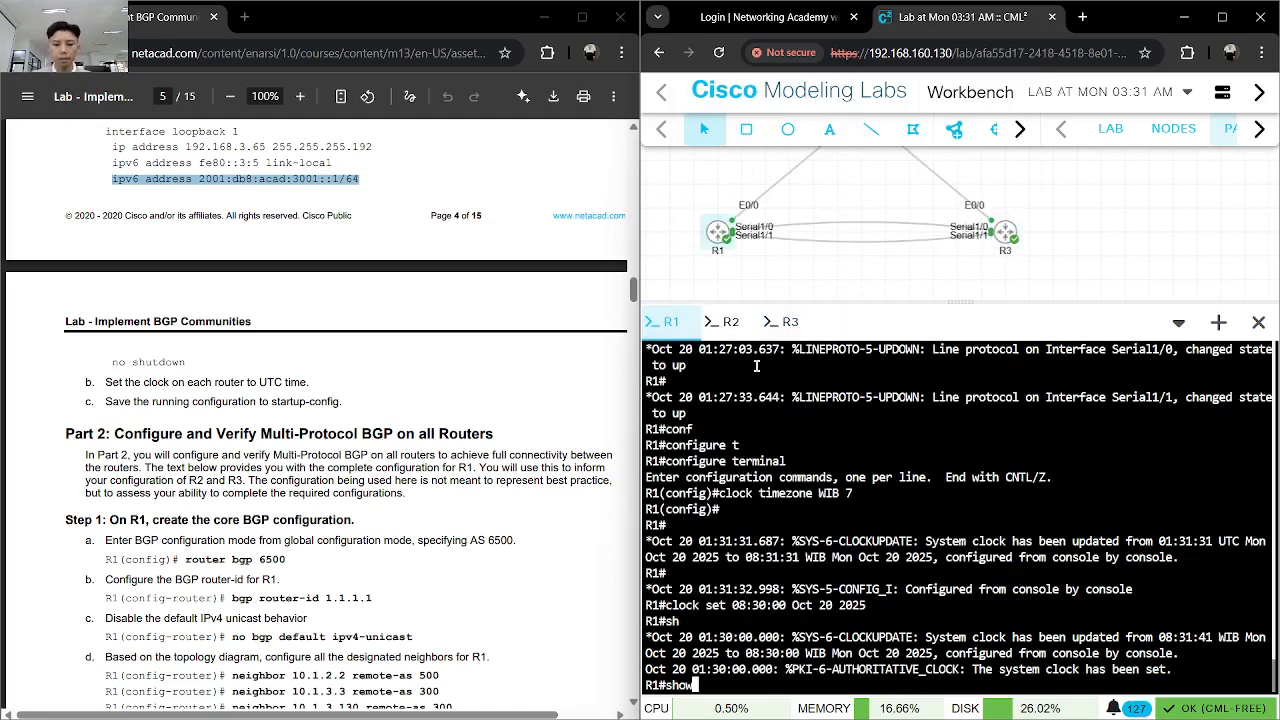
{"action": "key", "text": "Tab"}
{"action": "key", "text": "Return"}
{"action": "key", "text": "Up"}
{"action": "type", "text": "oc"}
{"action": "key", "text": "Tab"}
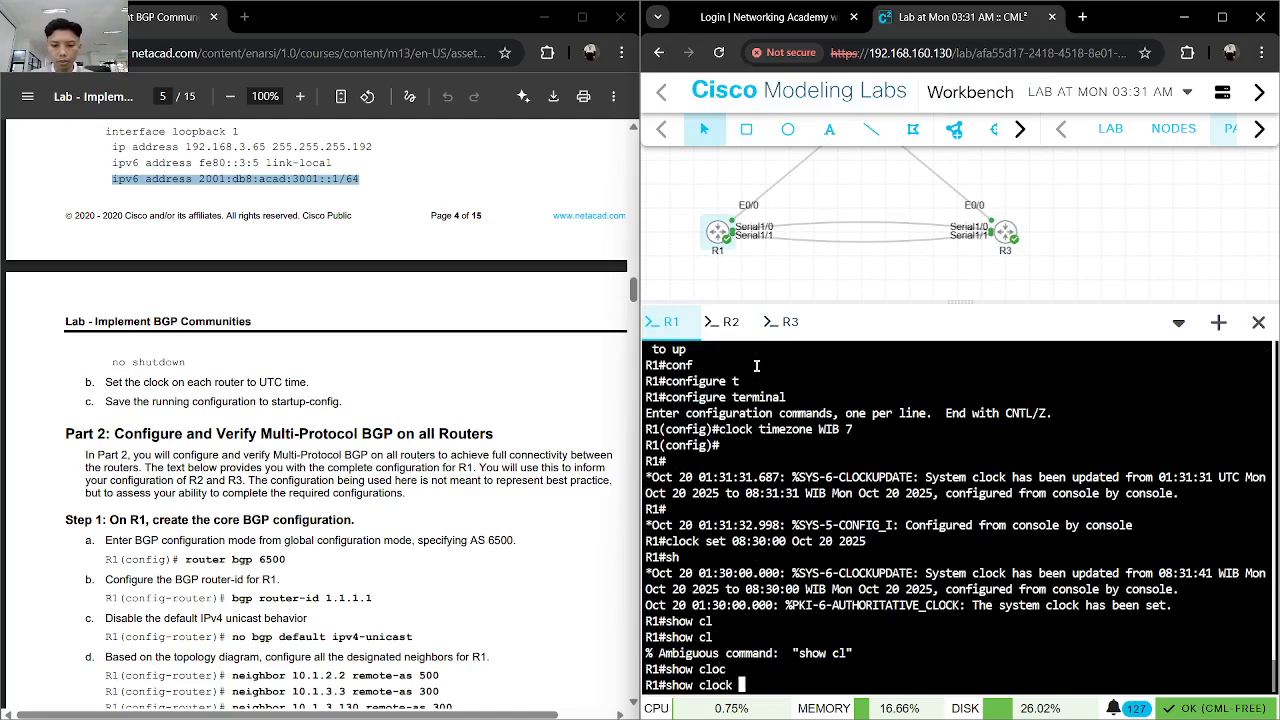
{"action": "key", "text": "Return"}
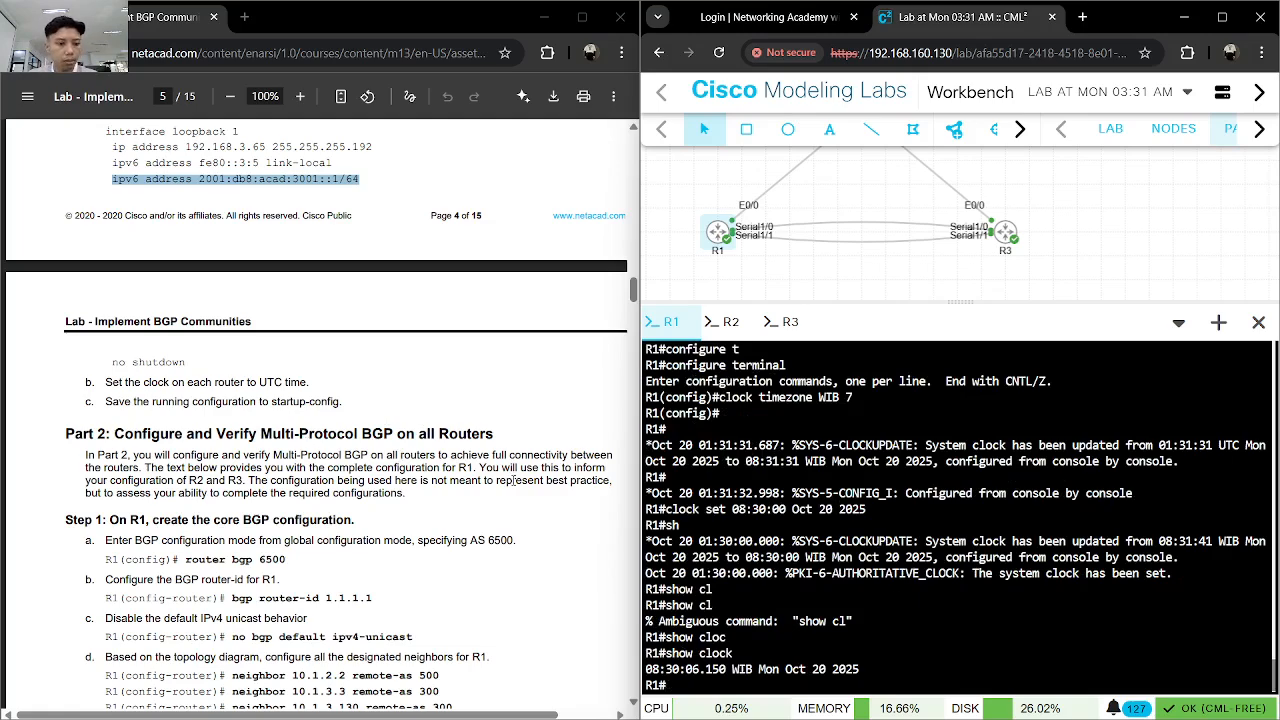
- Go to Part 2, Step 1 of the lab guide and enter global configuration mode on R1 with configure terminal
{"action": "scroll", "coordinate": [513, 480], "scroll_direction": "down", "scroll_amount": 1}
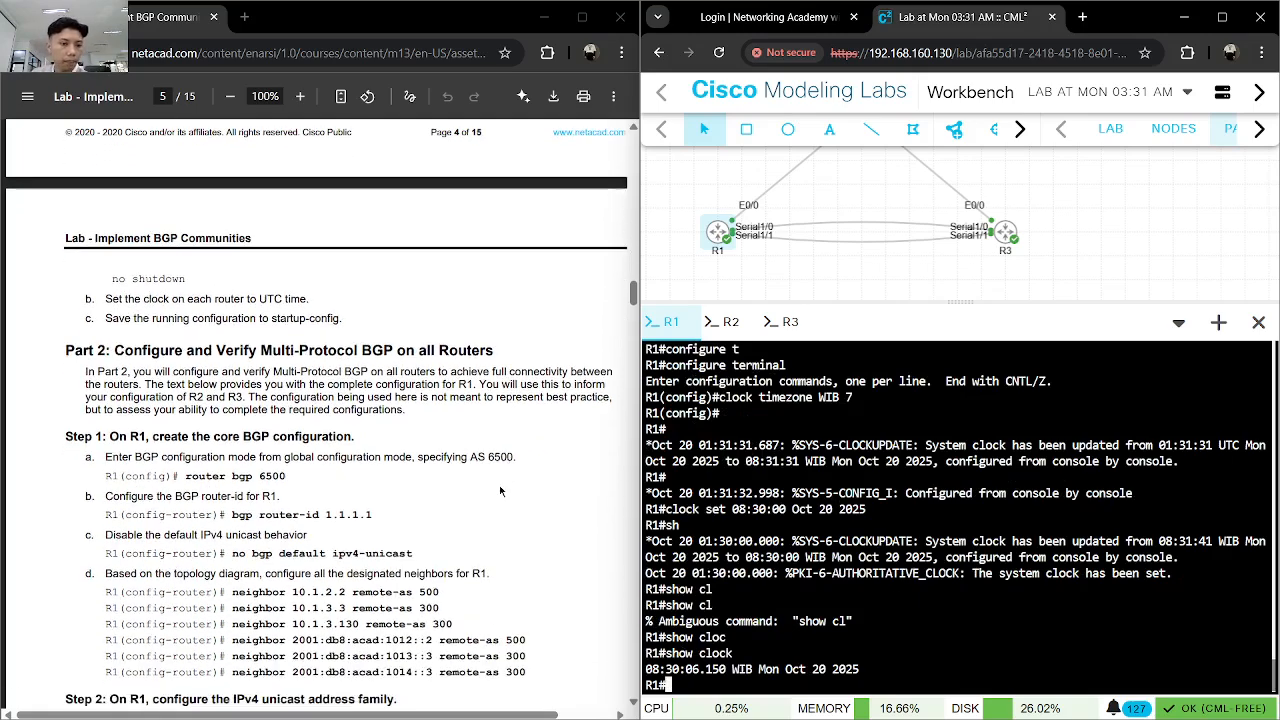
{"action": "scroll", "coordinate": [563, 441], "scroll_direction": "down", "scroll_amount": 1}
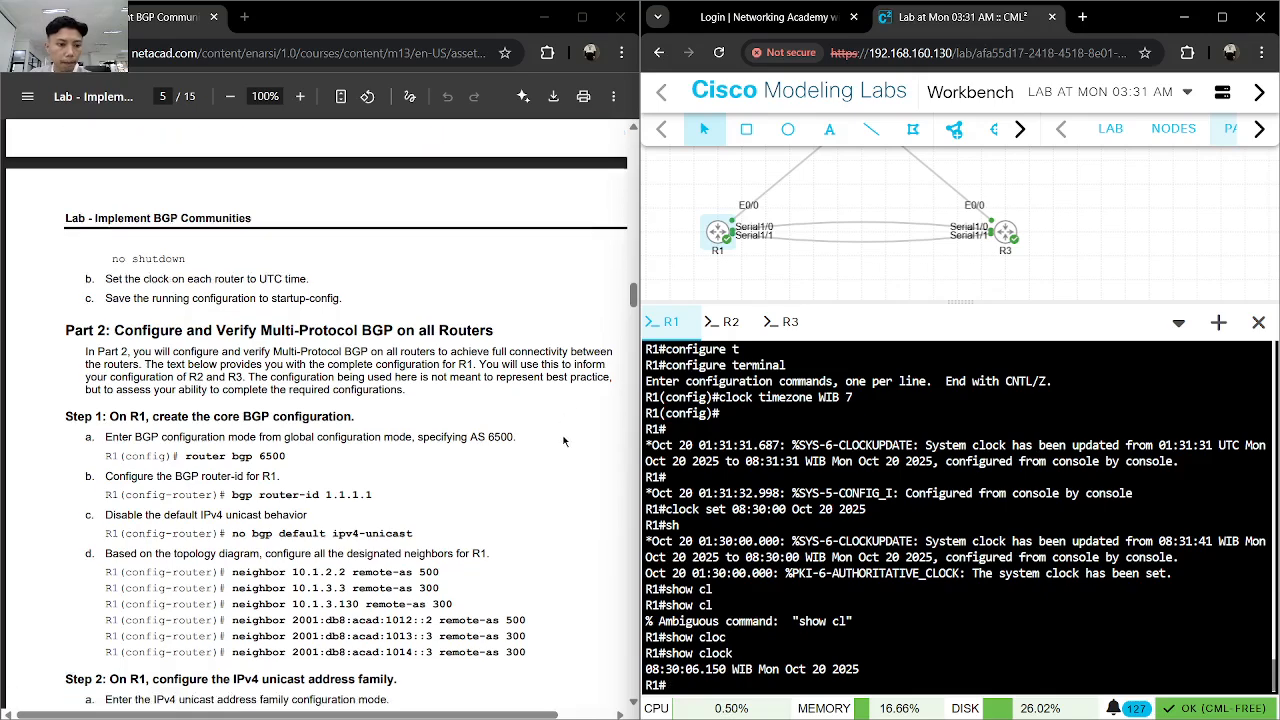
{"action": "type", "text": "conf"}
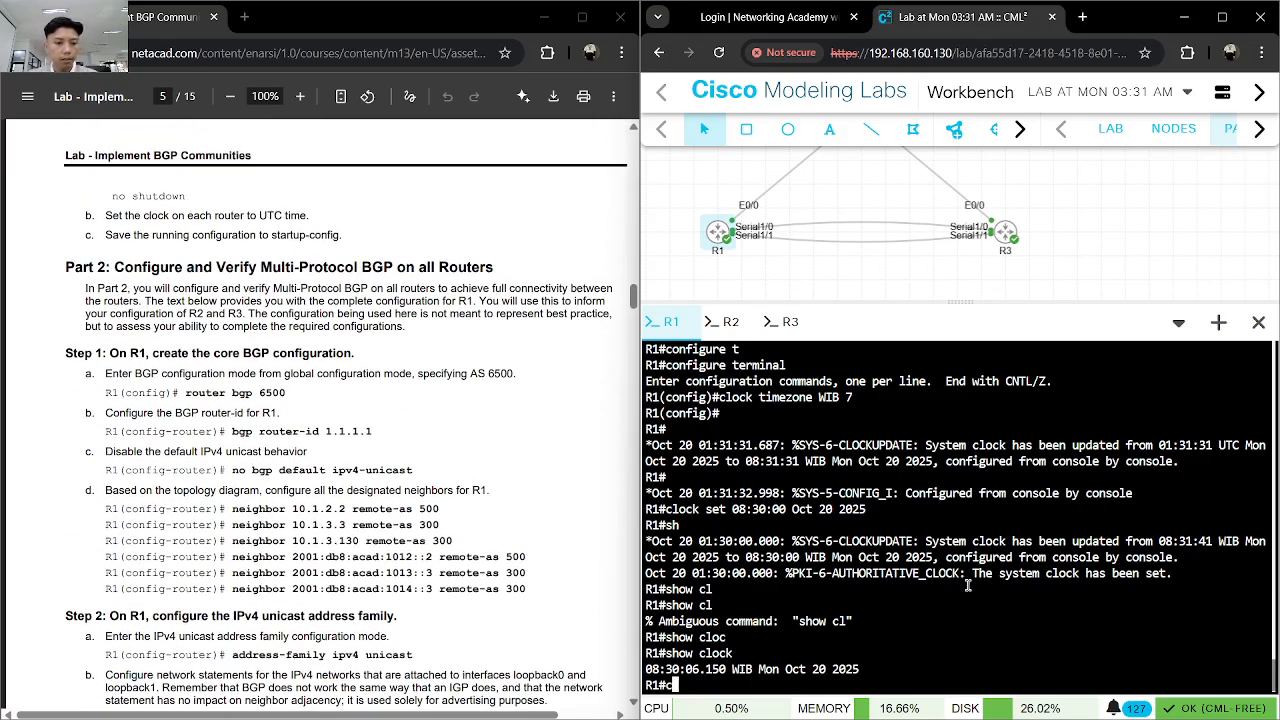
{"action": "key", "text": "Tab"}
{"action": "type", "text": "t"}
{"action": "key", "text": "Tab"}
{"action": "key", "text": "Return"}
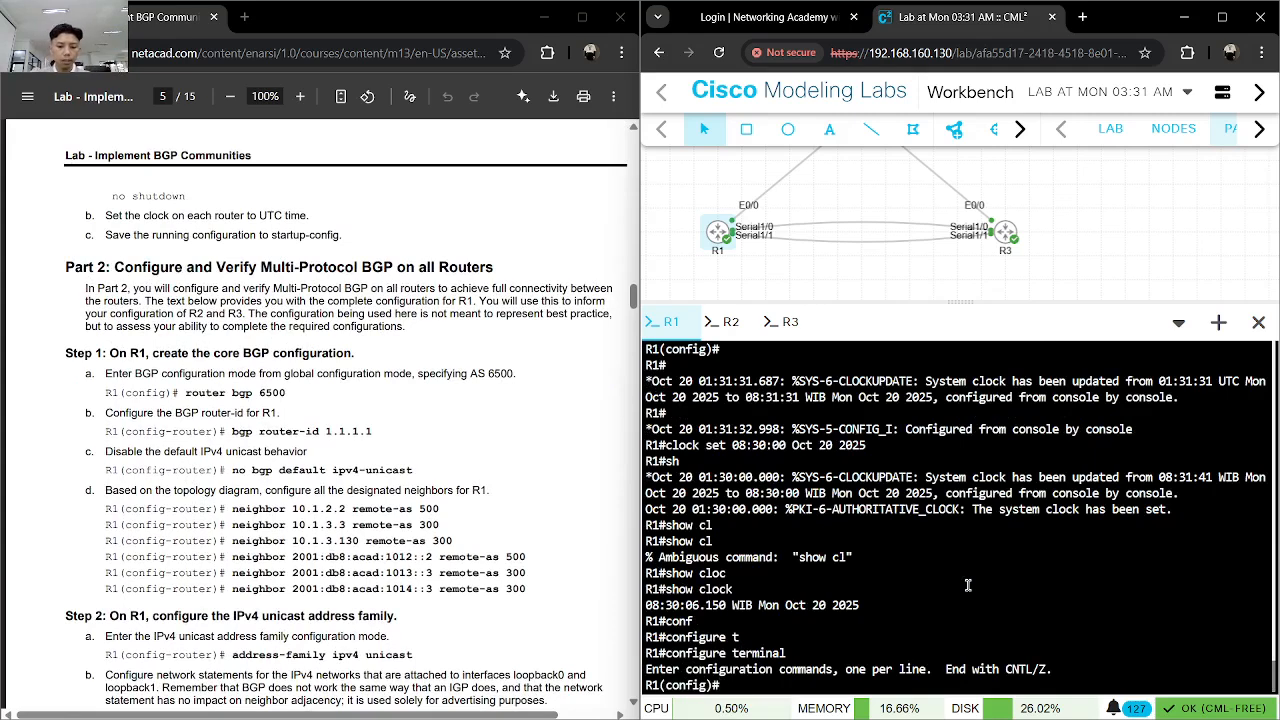
- Enter BGP configuration mode on R1 for AS 6500 with router bgp 6500
{"action": "type", "text": "rout"}
{"action": "key", "text": "Tab"}
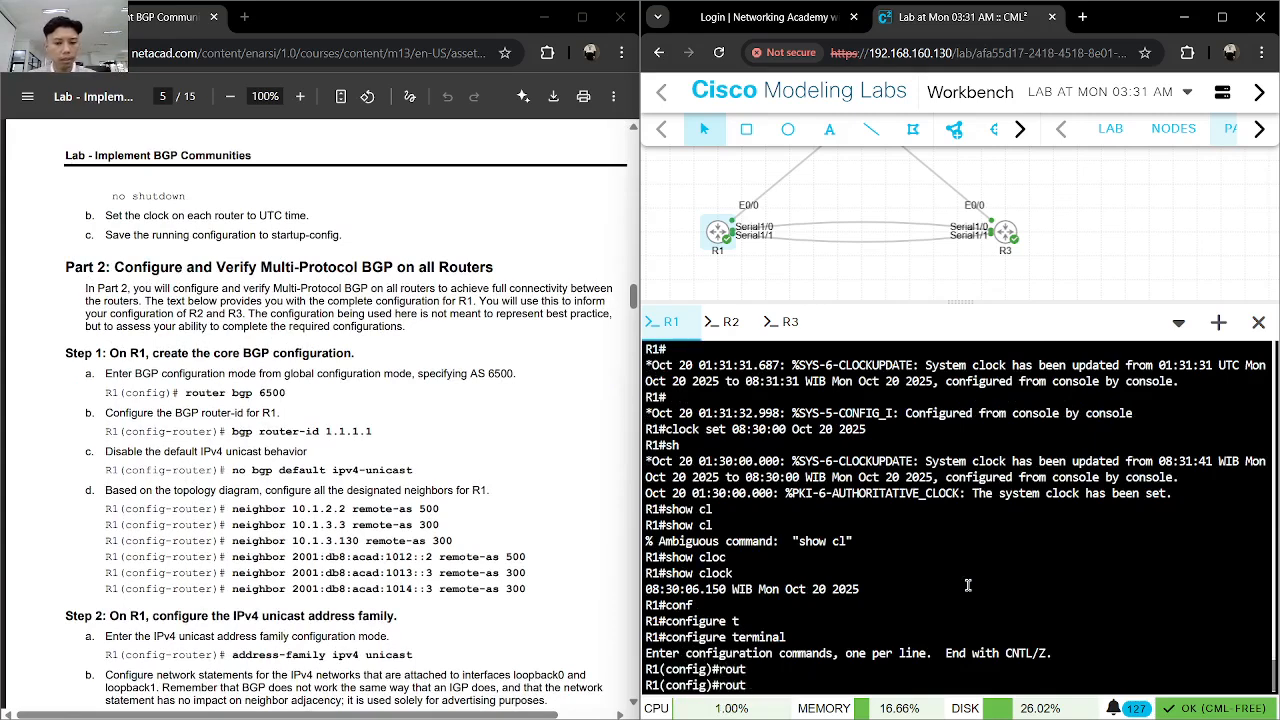
{"action": "type", "text": "er"}
{"action": "key", "text": "Tab"}
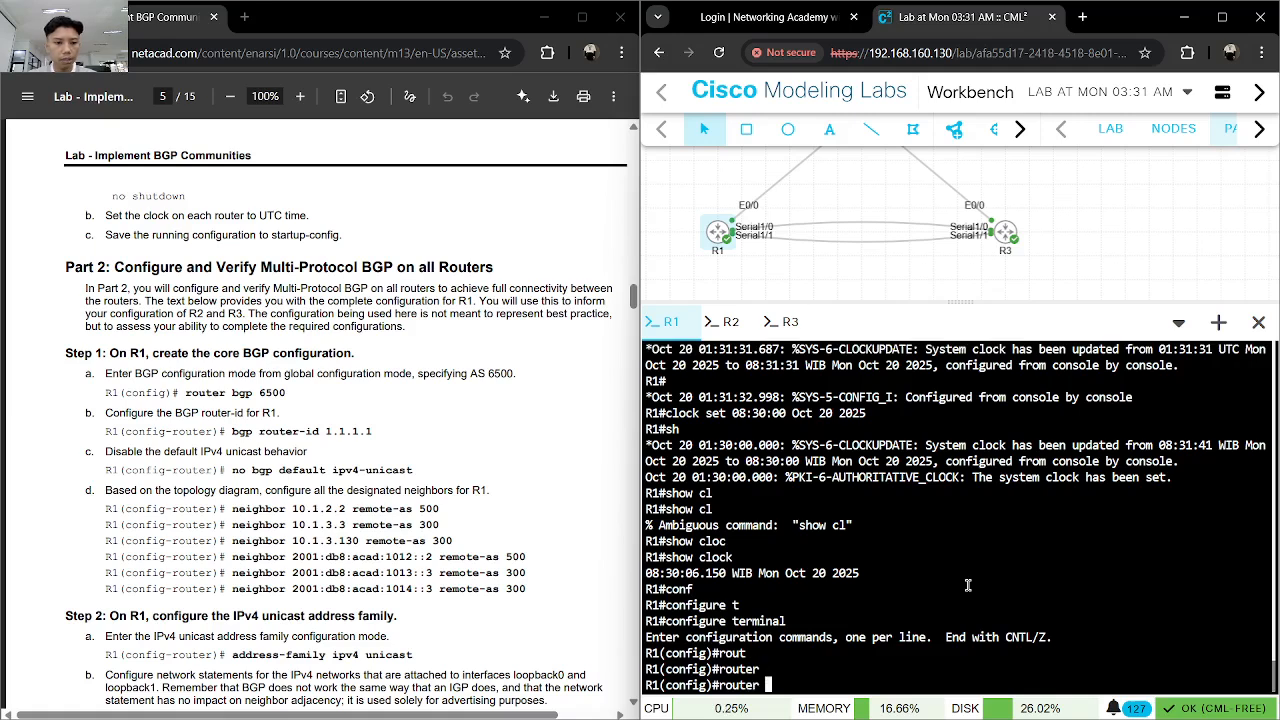
{"action": "type", "text": "bg"}
{"action": "key", "text": "Tab"}
{"action": "type", "text": "6500"}
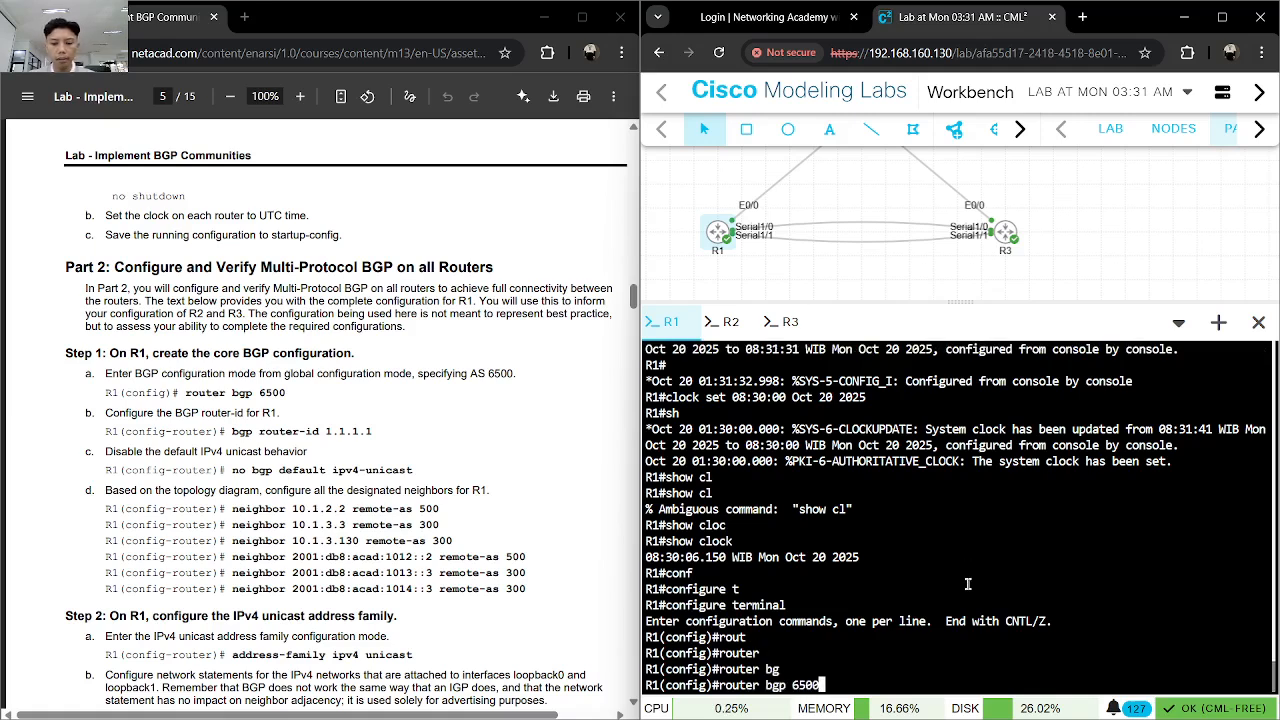
{"action": "key", "text": "Return"}
- Set R1's BGP router ID with bgp router-id 1.1.1.1
{"action": "type", "text": "bgp"}
{"action": "key", "text": "Tab"}
{"action": "type", "text": "router"}
{"action": "key", "text": "Tab"}
{"action": "type", "text": "1.1.1.1"}
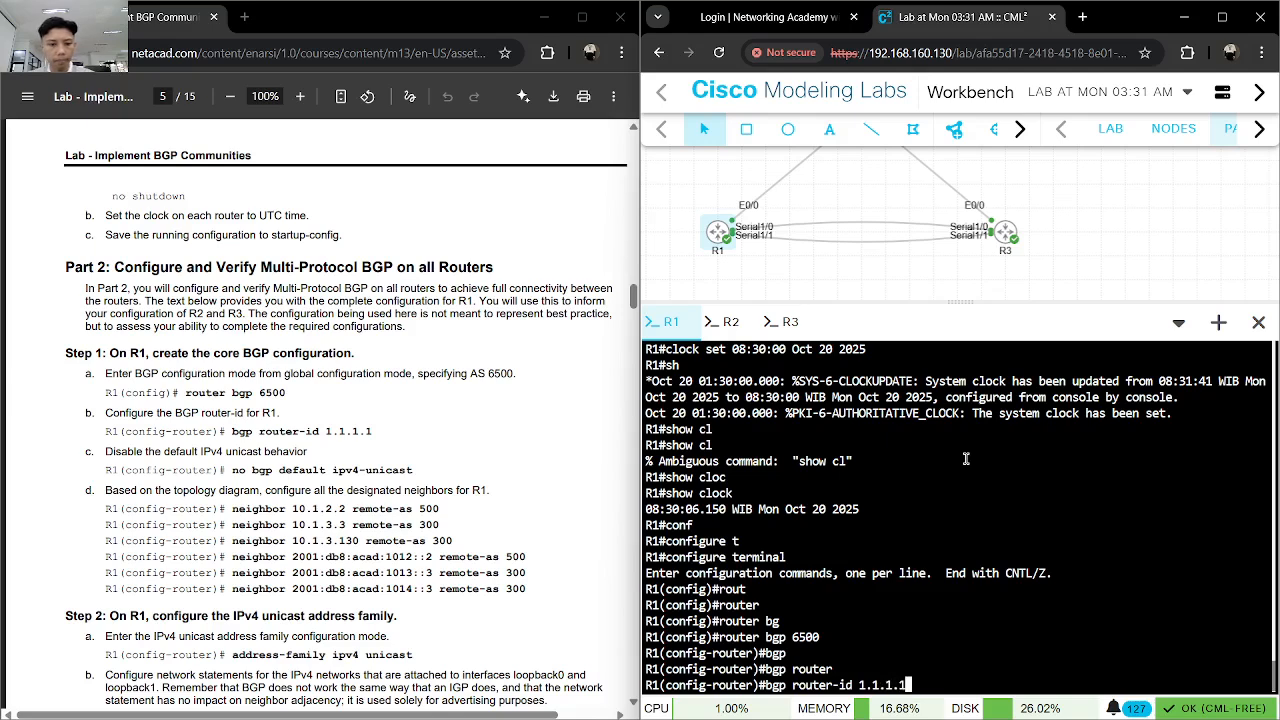
{"action": "key", "text": "Return"}
- Disable the default IPv4 unicast behavior on R1 with no bgp default ipv4-unicast
{"action": "type", "text": "no b"}
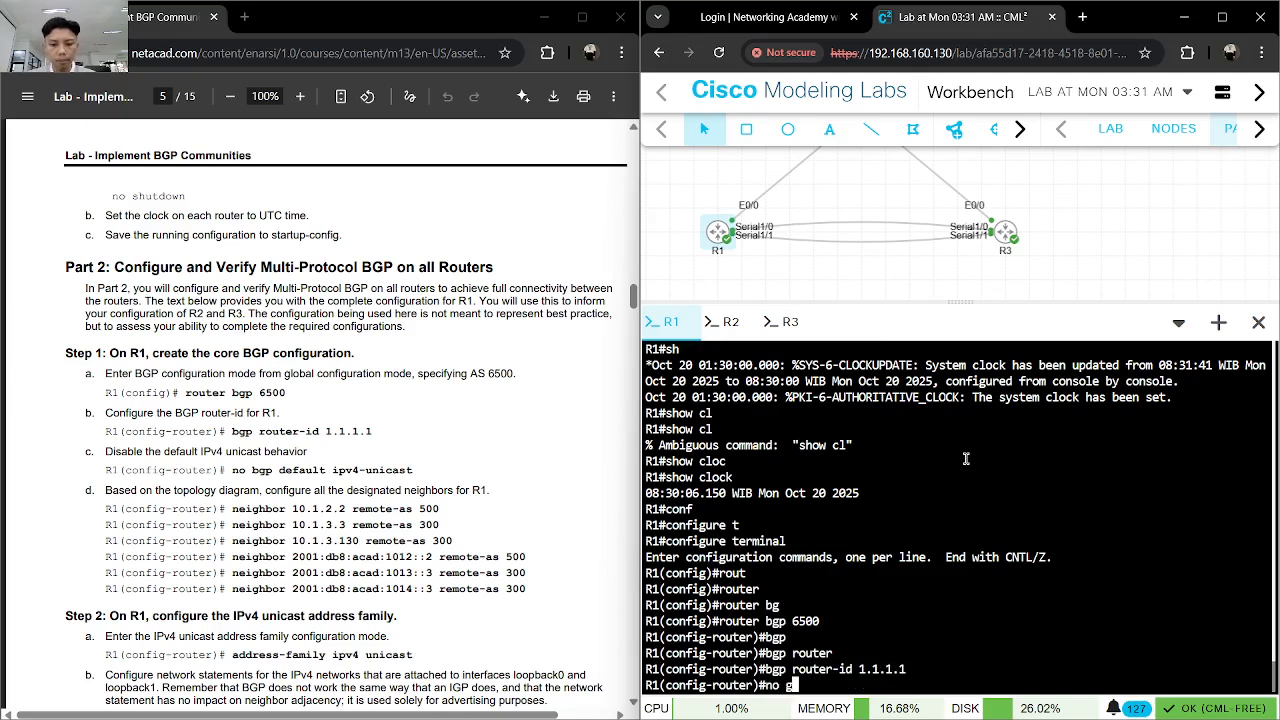
{"action": "type", "text": "gp"}
{"action": "key", "text": "Tab"}
{"action": "type", "text": "def"}
{"action": "key", "text": "Tab"}
{"action": "type", "text": "ipv"}
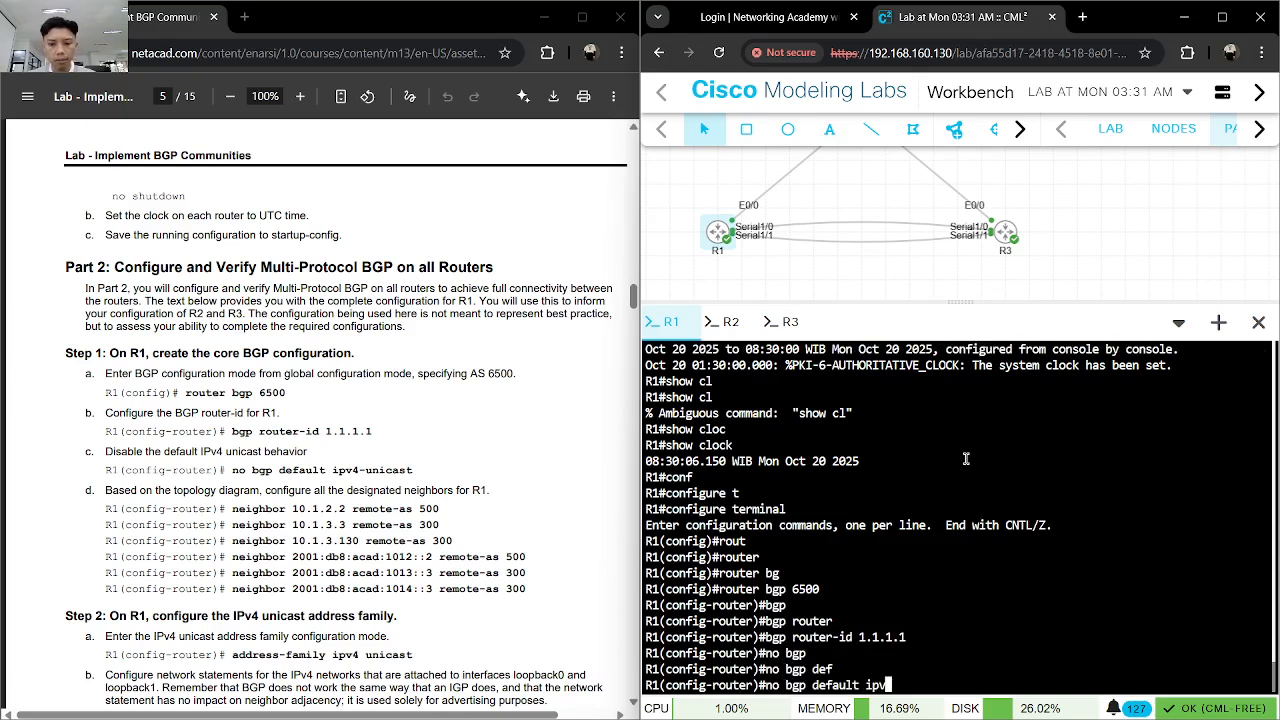
{"action": "key", "text": "Tab"}
{"action": "type", "text": "4"}
{"action": "key", "text": "Tab"}
{"action": "key", "text": "Return"}
- Configure R1's BGP neighbor R2 with neighbor 10.1.2.2 remote-as 500
{"action": "type", "text": "ne"}
{"action": "key", "text": "Tab"}
{"action": "type", "text": "10"}
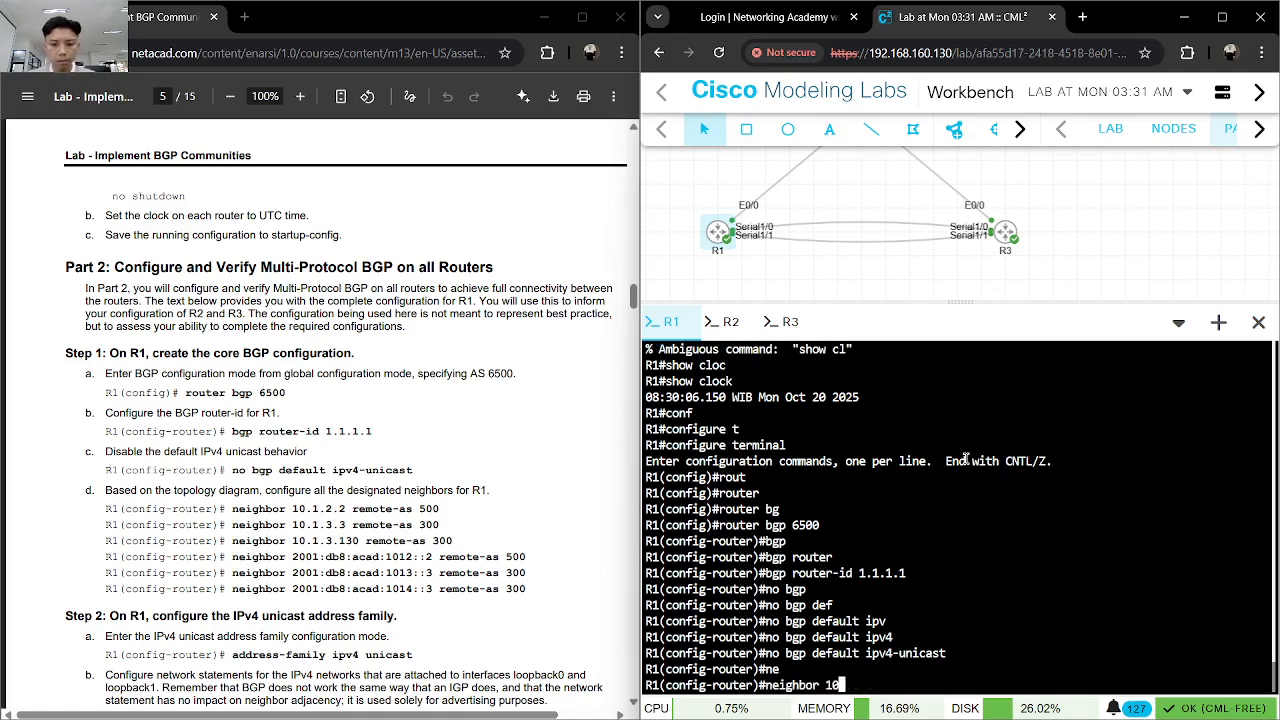
{"action": "type", "text": ".1.2.2 remote"}
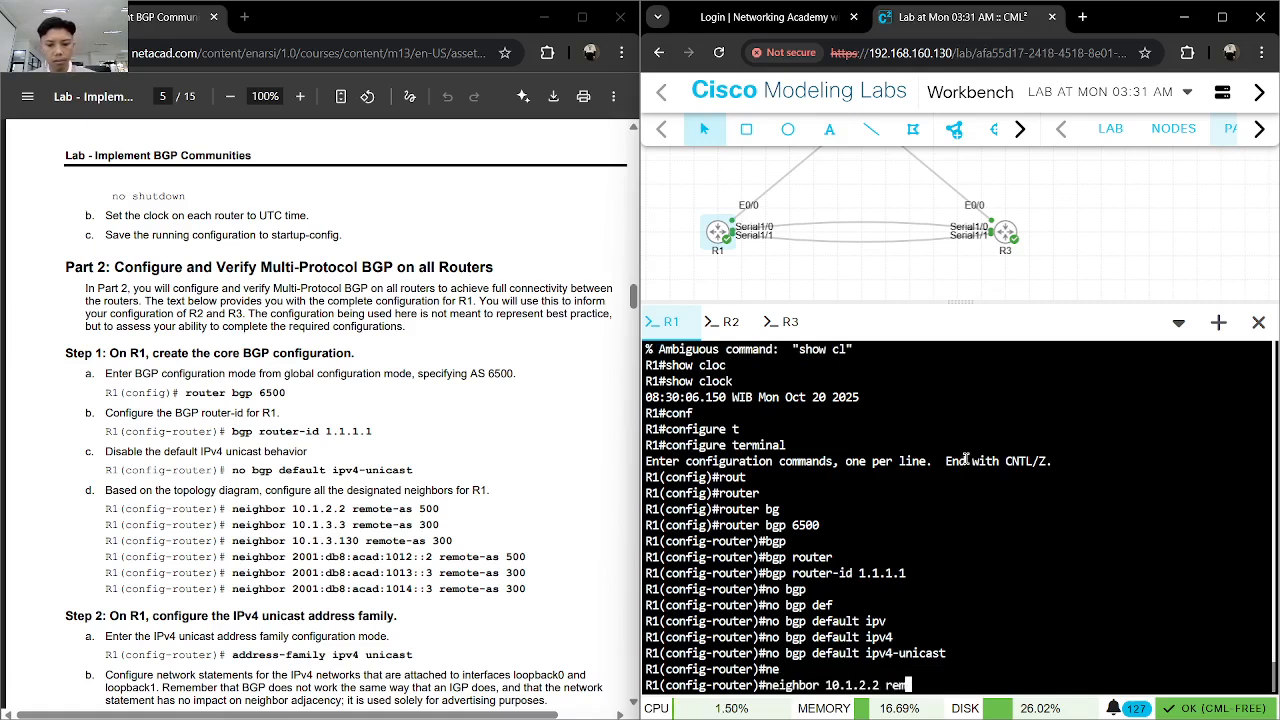
{"action": "key", "text": "Tab"}
{"action": "type", "text": "500"}
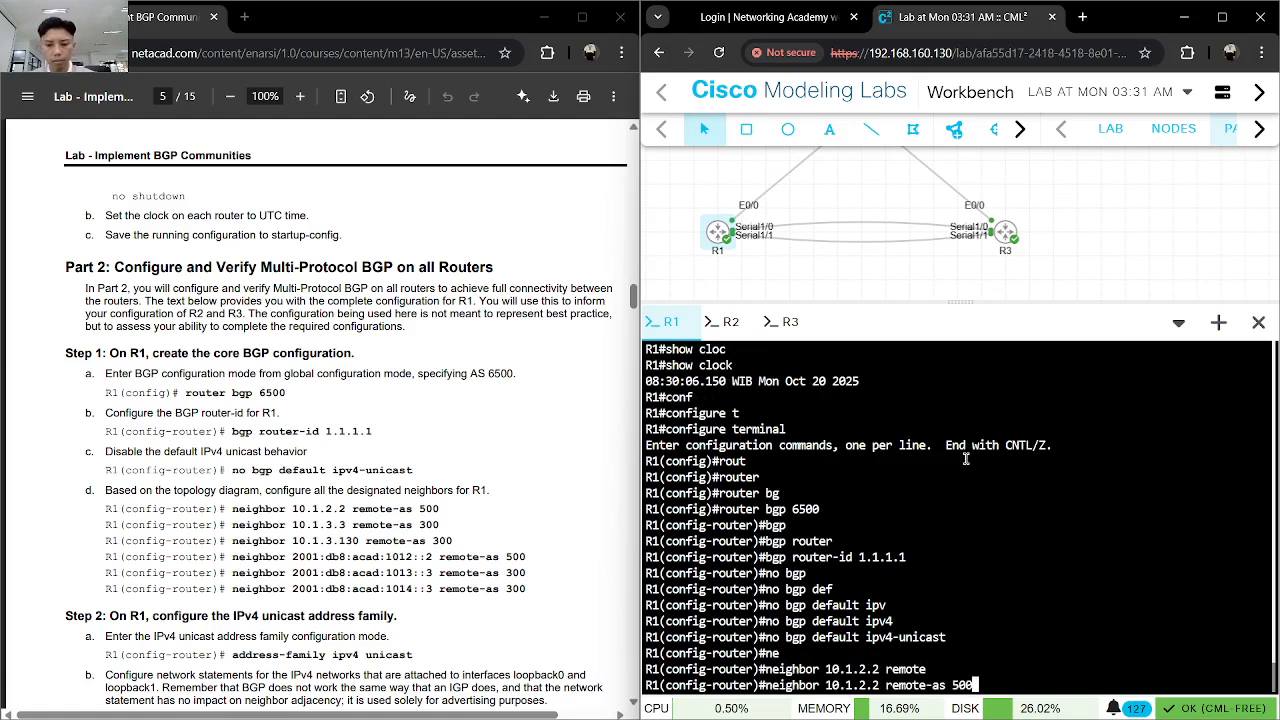
{"action": "key", "text": "Return"}
- Configure R1's first IPv4 BGP neighbor in AS 300 with neighbor 10.1.3.3 remote-as 300
{"action": "type", "text": "nei"}
{"action": "key", "text": "Tab"}
{"action": "type", "text": "10.1.3."}
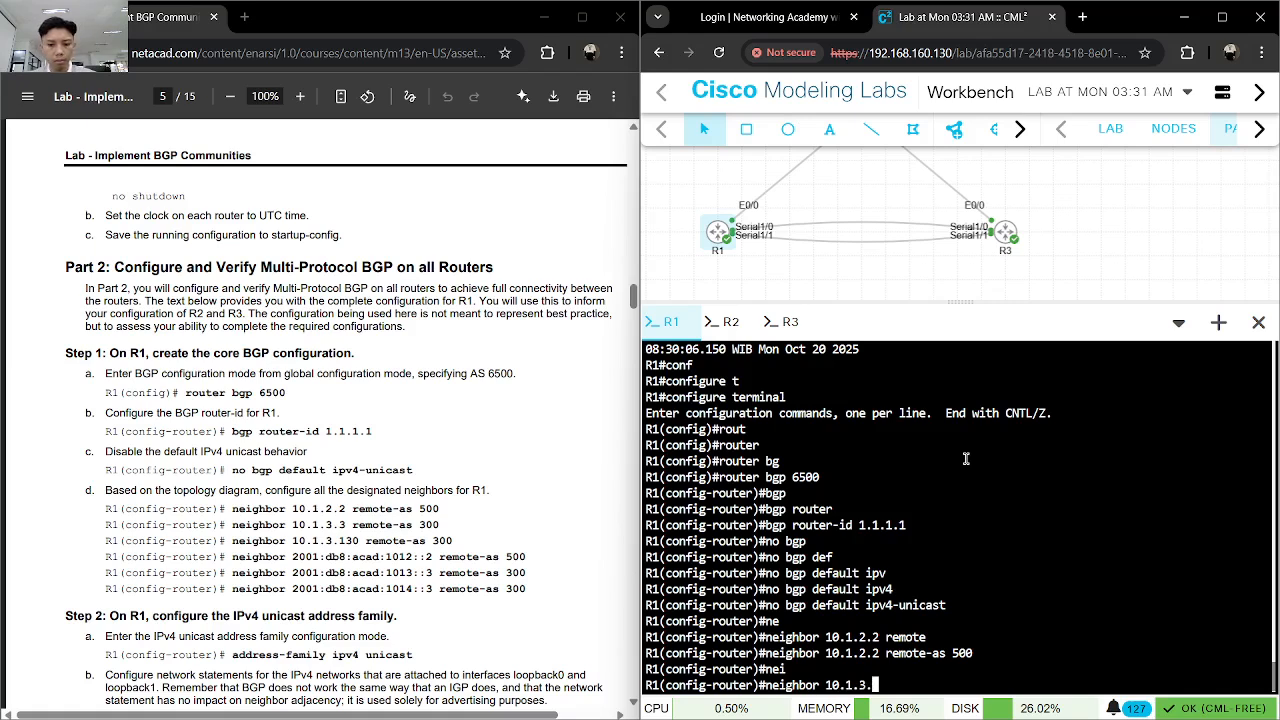
{"action": "type", "text": "3 remoe"}
{"action": "key", "text": "Tab"}
{"action": "key", "text": "BackSpace"}
{"action": "type", "text": "t"}
{"action": "key", "text": "Tab"}
{"action": "type", "text": "300"}
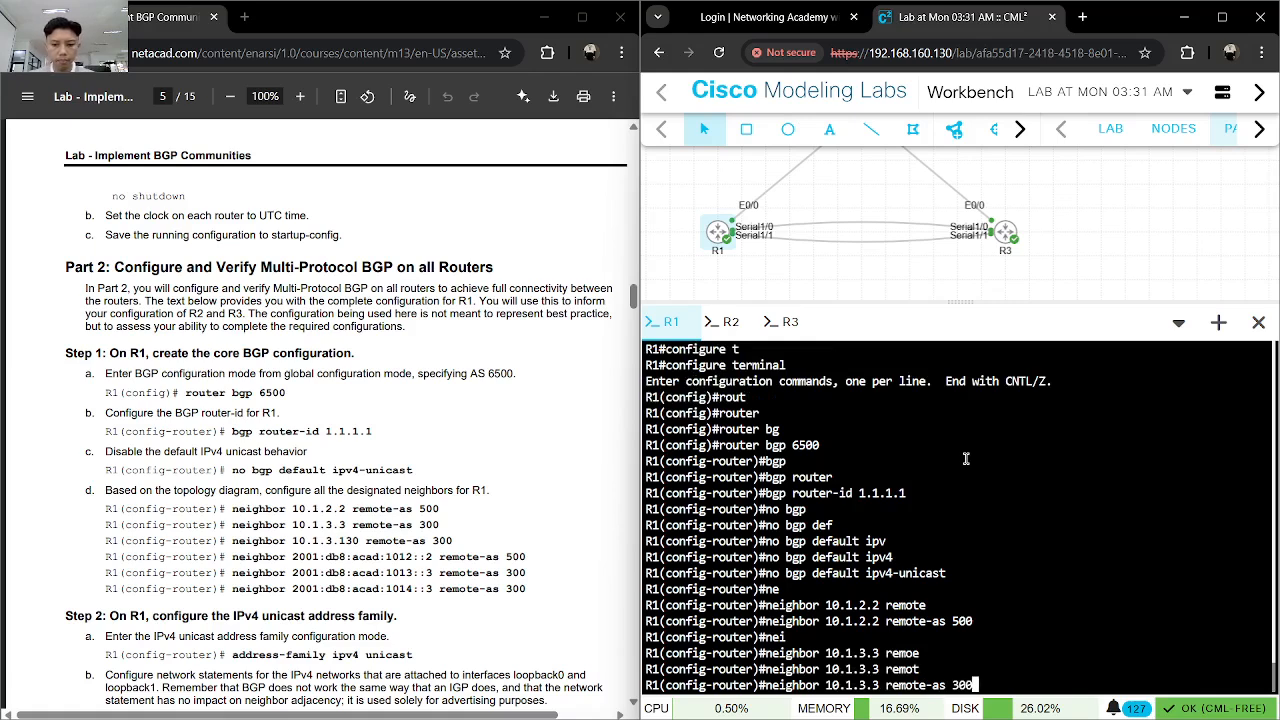
{"action": "key", "text": "Return"}
- Configure R1's second IPv4 BGP neighbor in AS 300 with neighbor 10.1.3.130 remote-as 300
{"action": "type", "text": "nei"}
{"action": "key", "text": "Tab"}
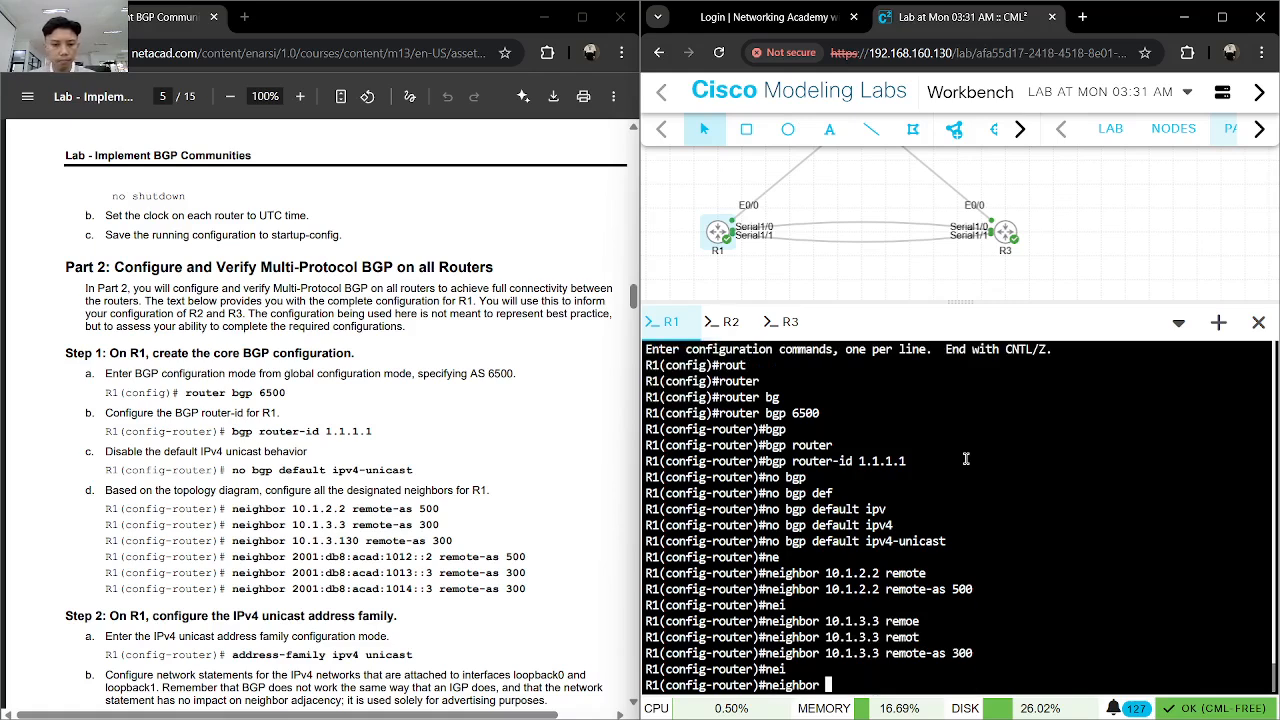
{"action": "type", "text": "10.1.3."}
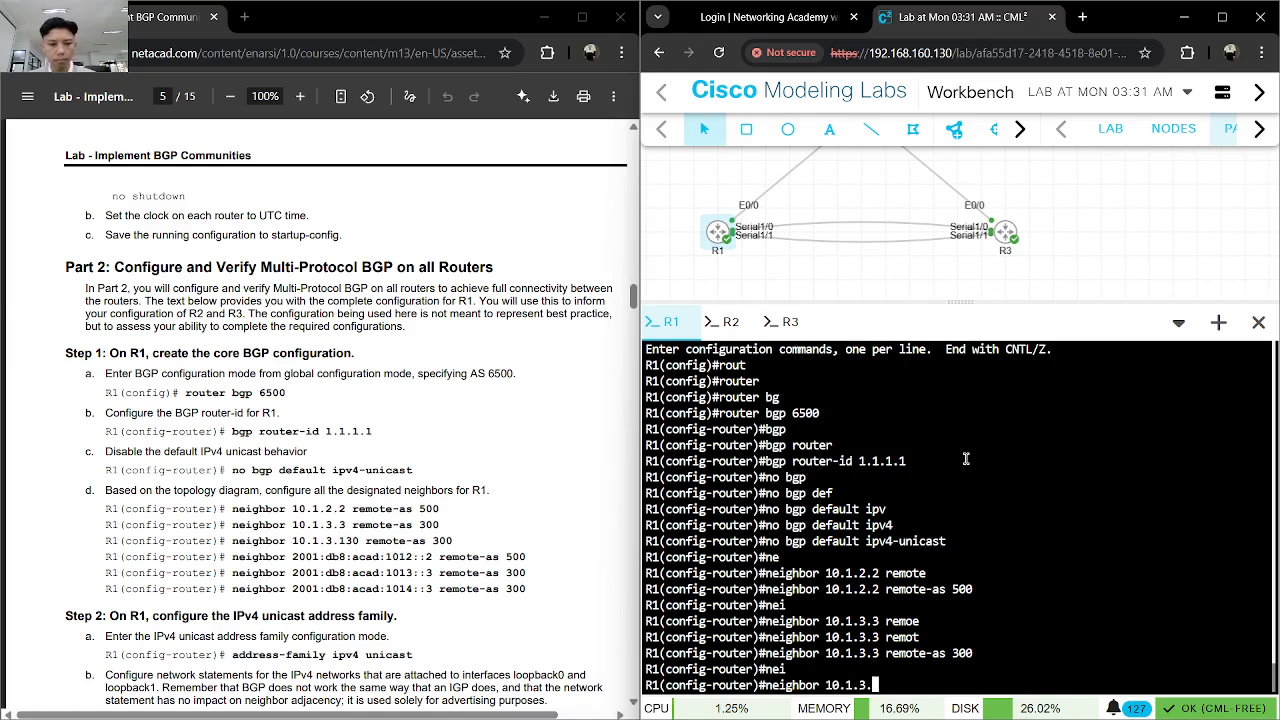
{"action": "type", "text": "130 remo"}
{"action": "key", "text": "Tab"}
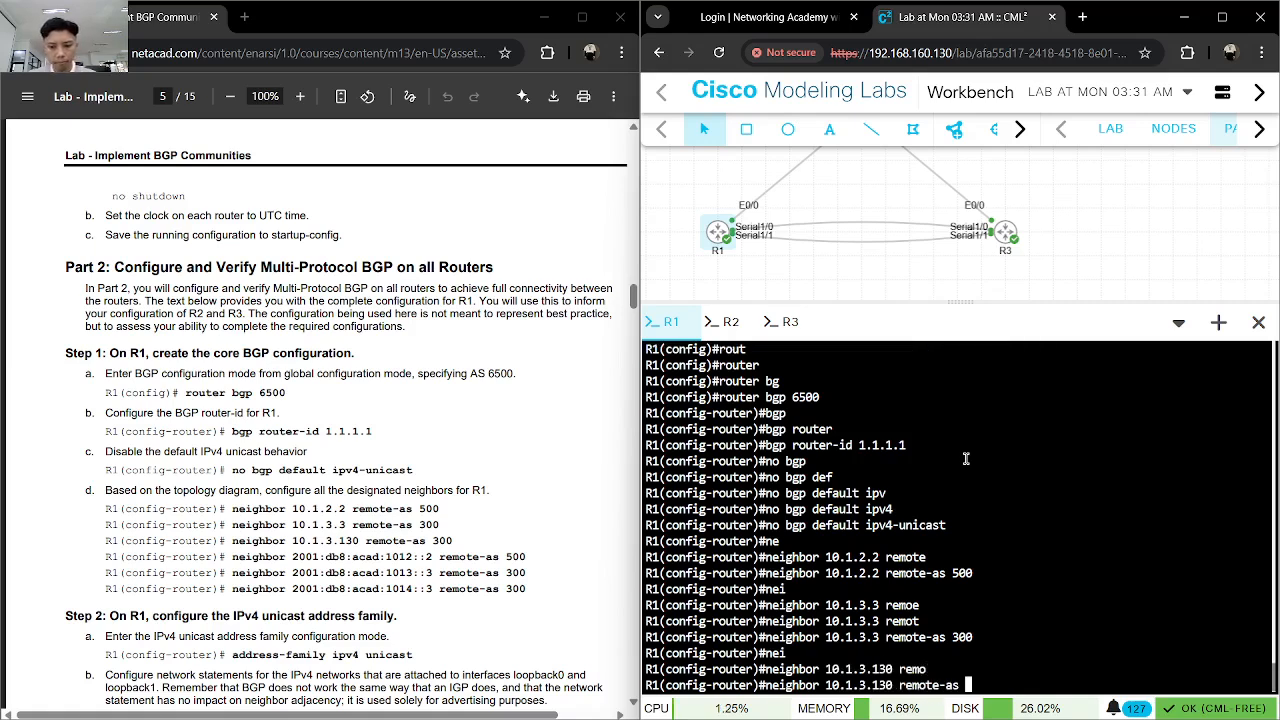
{"action": "type", "text": "300"}
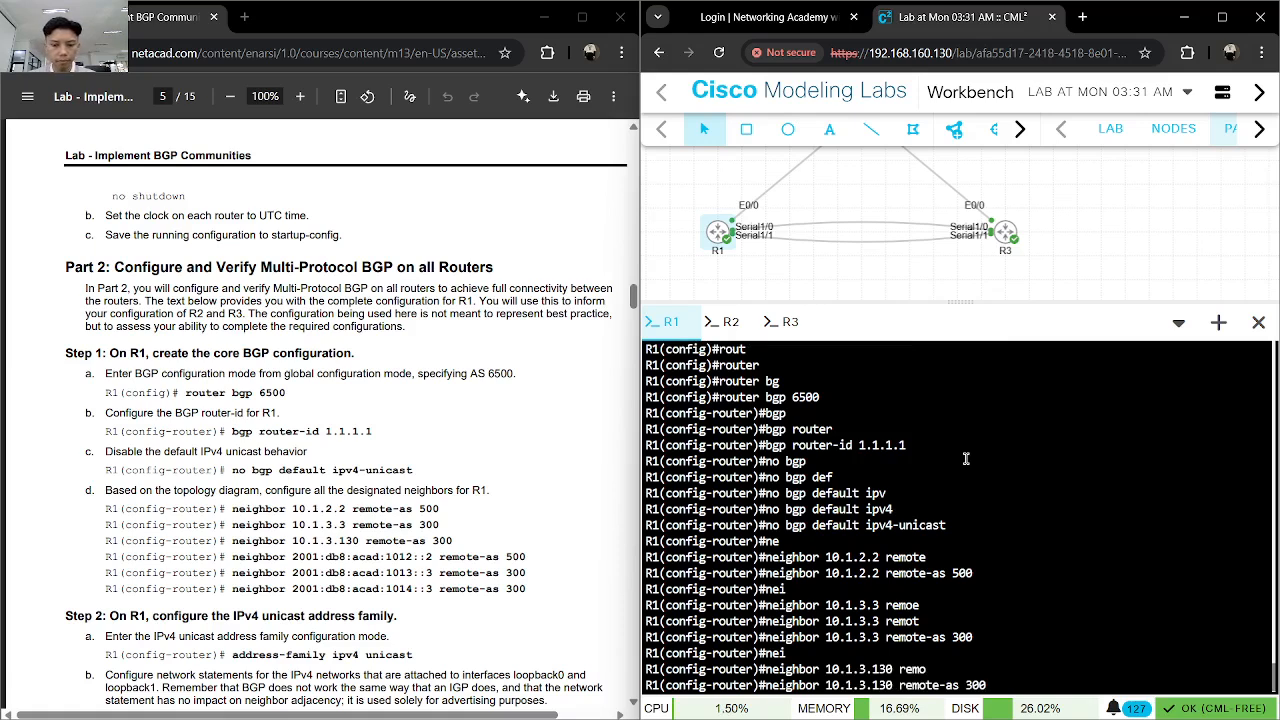
{"action": "key", "text": "Return"}
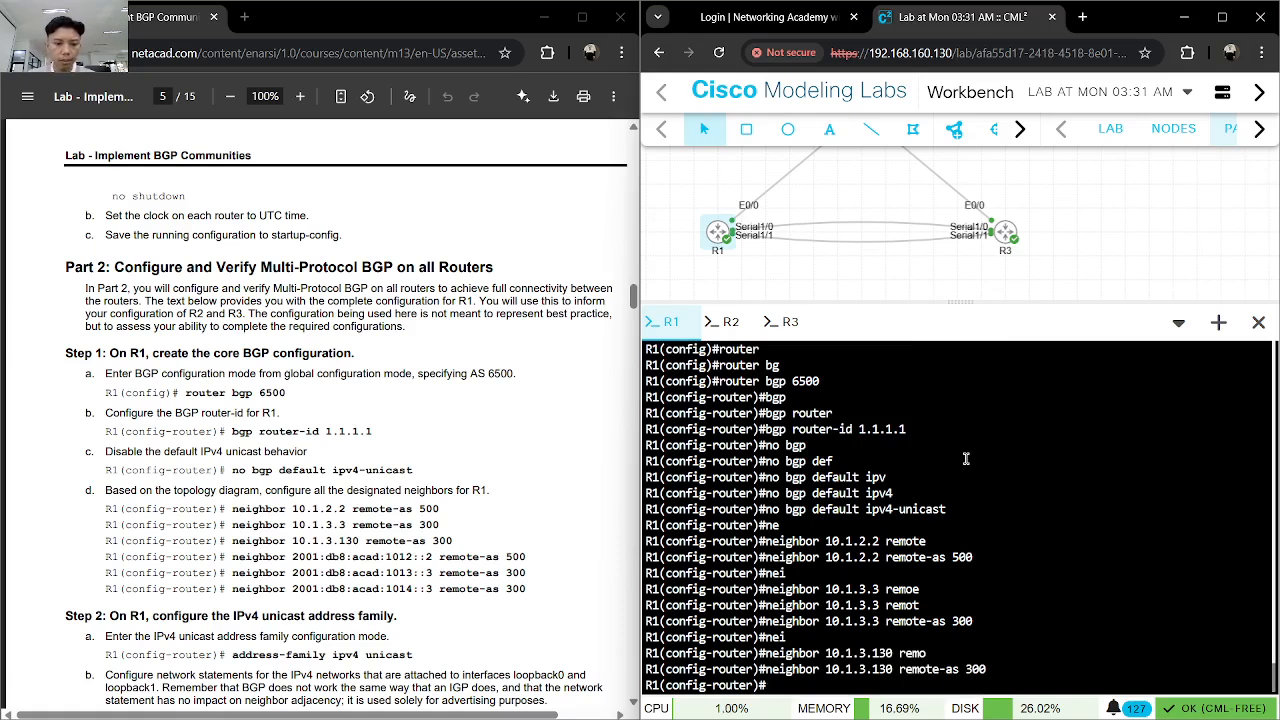
- Copy neighbor 2001:db8:acad:1012::2 remote-as 500 from the lab guide and run it in R1's BGP configuration mode
{"action": "left_click_drag", "start_coordinate": [231, 556], "coordinate": [509, 553]}
{"action": "left_click", "coordinate": [885, 589]}
{"action": "type", "text": "neighbor 2001:db8:acad:1012::2 remote-as 500"}
{"action": "key", "text": "Return"}
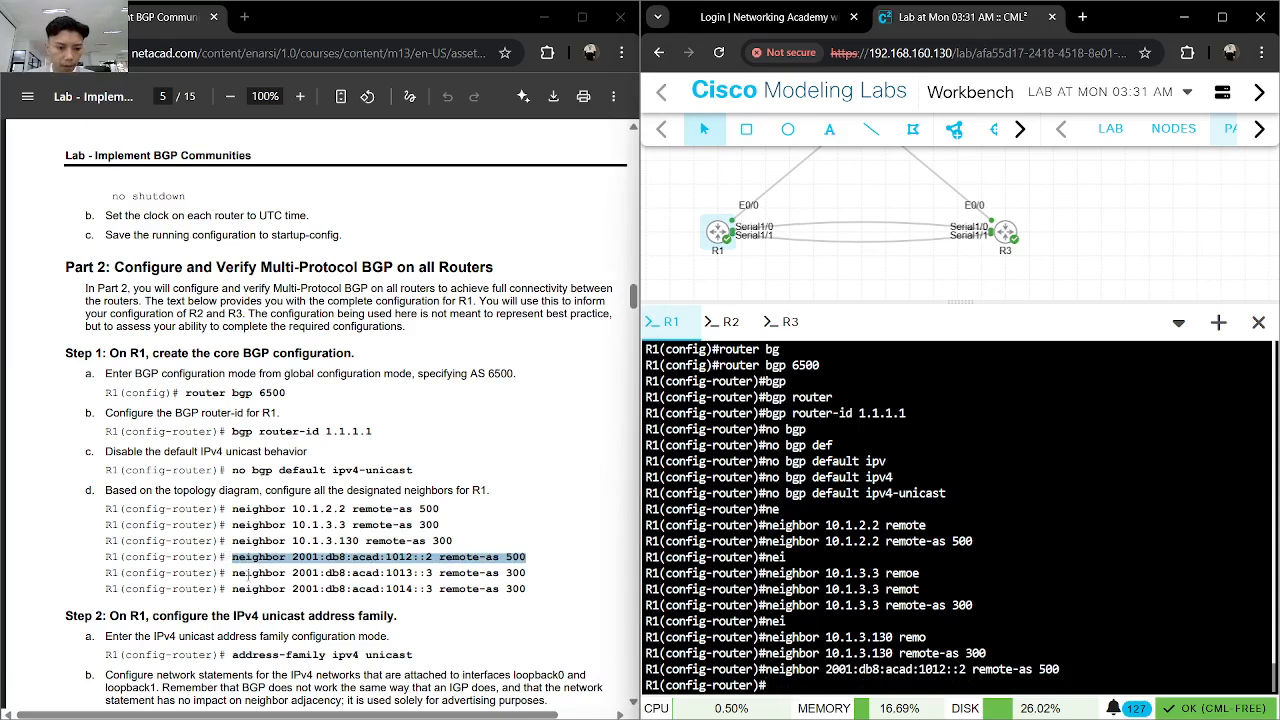
- Add the IPv6 neighbor command neighbor 2001:db8:acad:1013::3 remote-as 300 from the lab guide to R1's BGP configuration
{"action": "left_click_drag", "start_coordinate": [229, 573], "coordinate": [526, 573]}
{"action": "key", "text": "ctrl+c"}
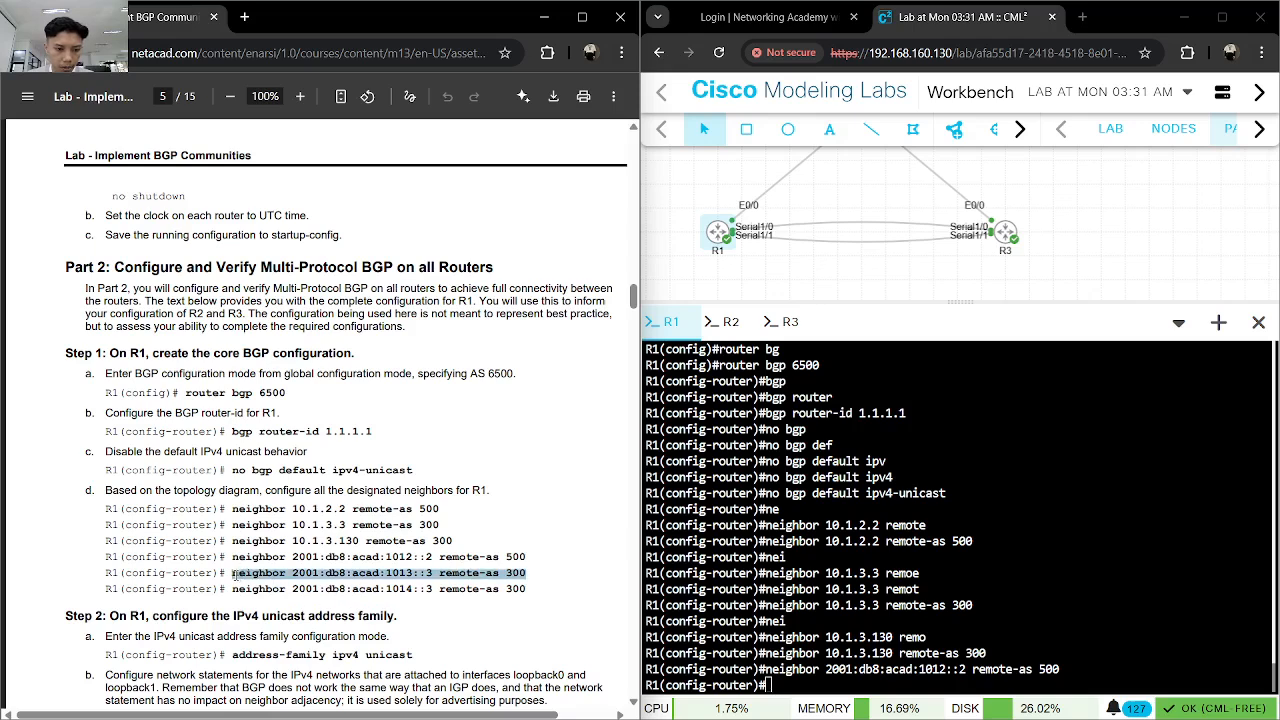
{"action": "left_click", "coordinate": [815, 591]}
{"action": "key", "text": "ctrl+v"}
- Copy neighbor 2001:db8:acad:1014::3 remote-as 300 from the lab guide and run it in R1's BGP configuration mode
{"action": "key", "text": "ctrl+v"}
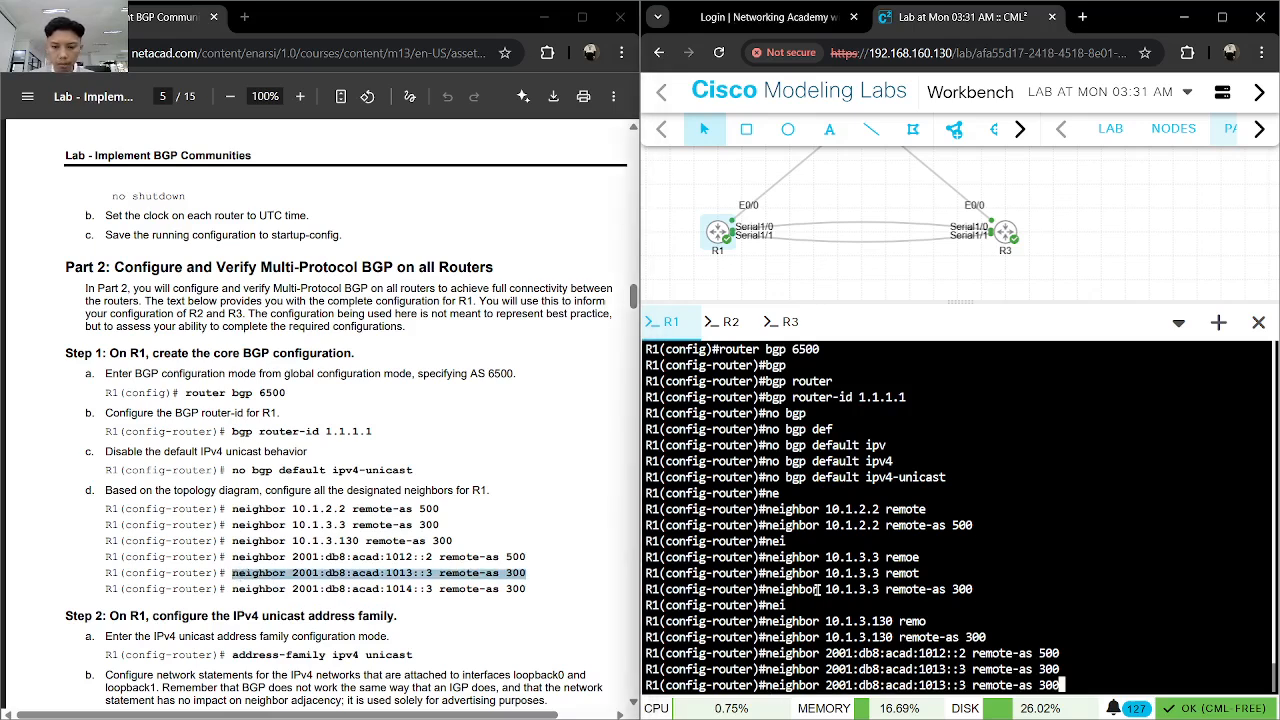
{"action": "left_click_drag", "start_coordinate": [528, 590], "coordinate": [236, 590]}
{"action": "key", "text": "ctrl+c"}
{"action": "left_click", "coordinate": [862, 625]}
{"action": "key", "text": "ctrl+v"}
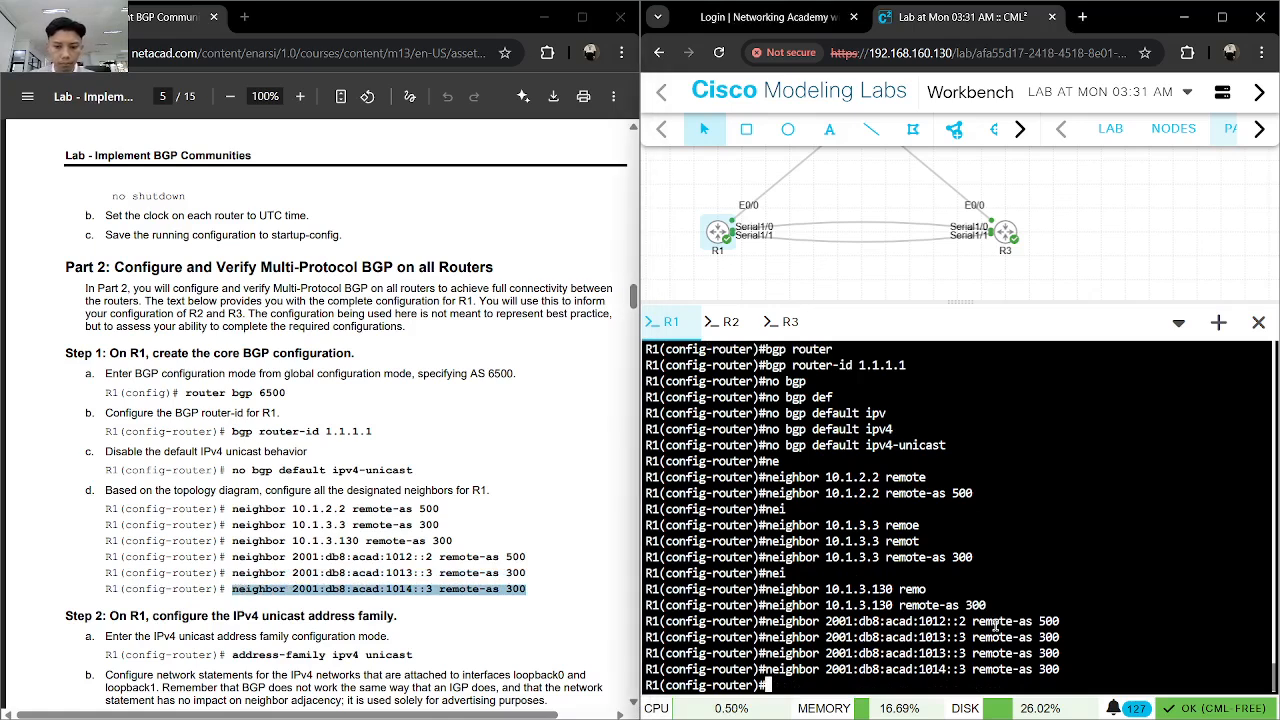
{"action": "key", "text": "Return"}
{"action": "scroll", "coordinate": [473, 543], "scroll_direction": "down", "scroll_amount": 3}
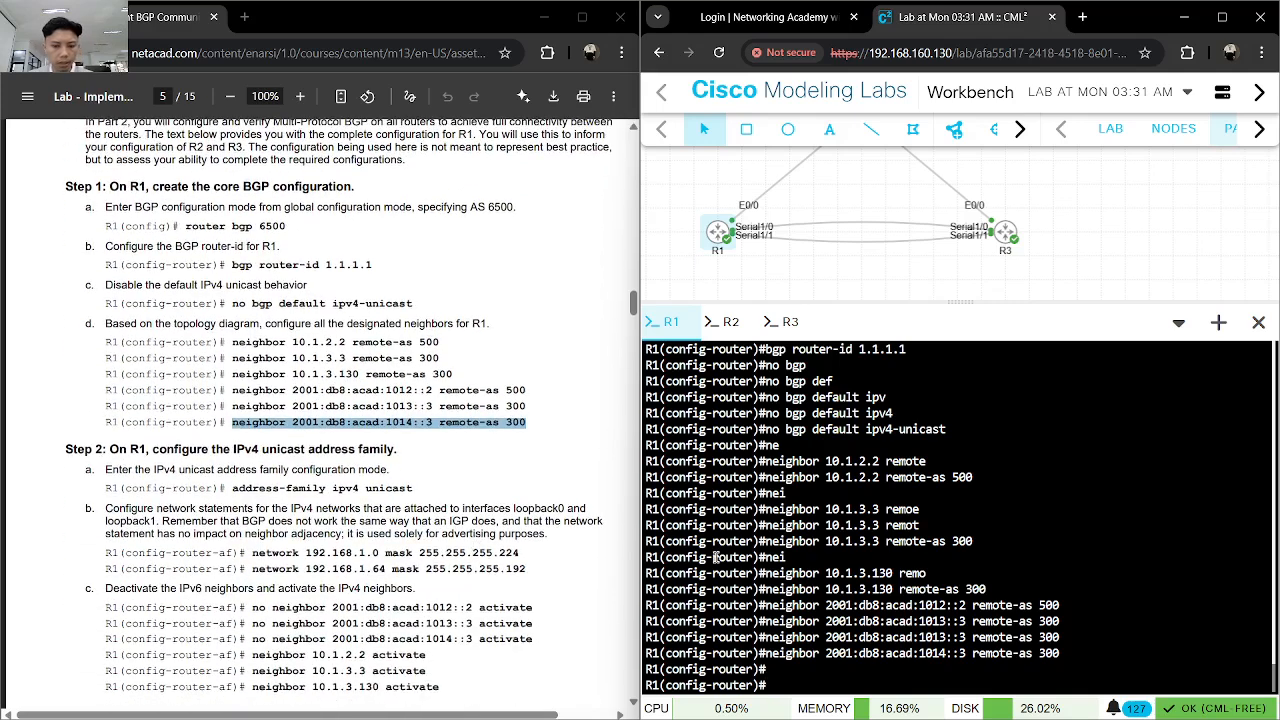
{"action": "key", "text": "ctrl+v"}
{"action": "key", "text": "Return"}
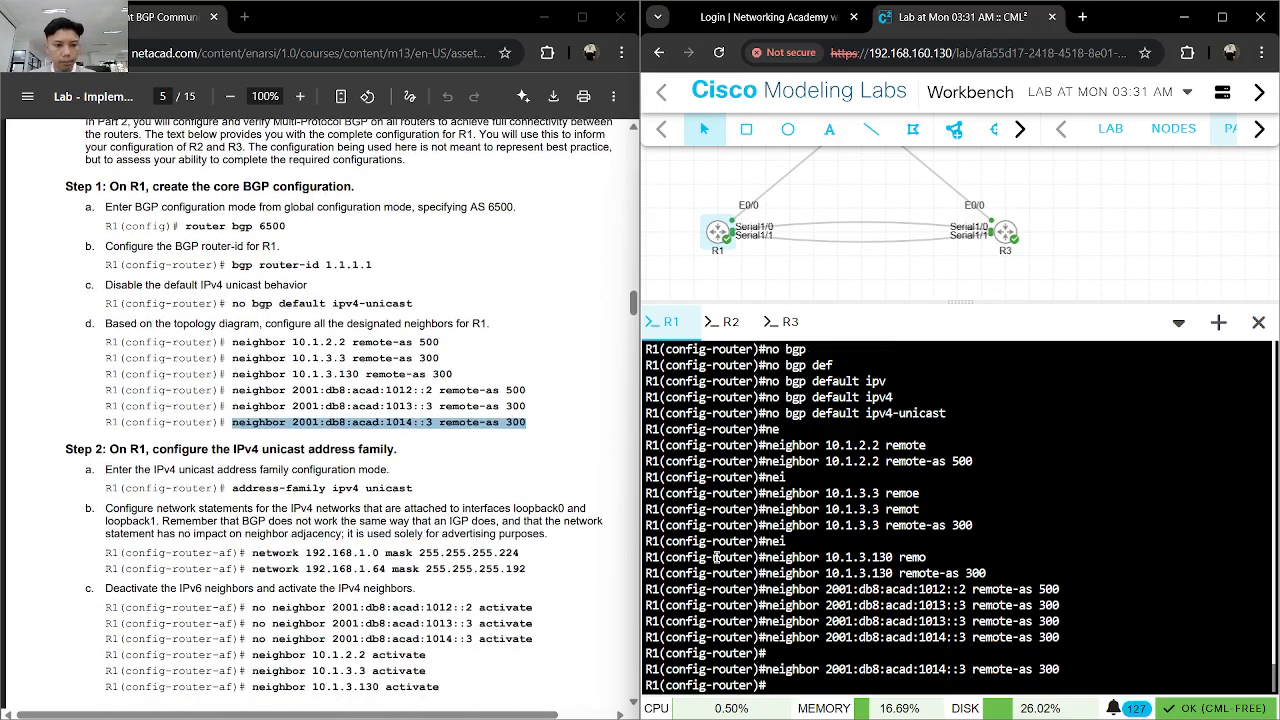
- Enter the IPv4 unicast address family mode in R1's BGP configuration with address-family ipv4 unicast
{"action": "type", "text": "add"}
{"action": "key", "text": "Tab"}
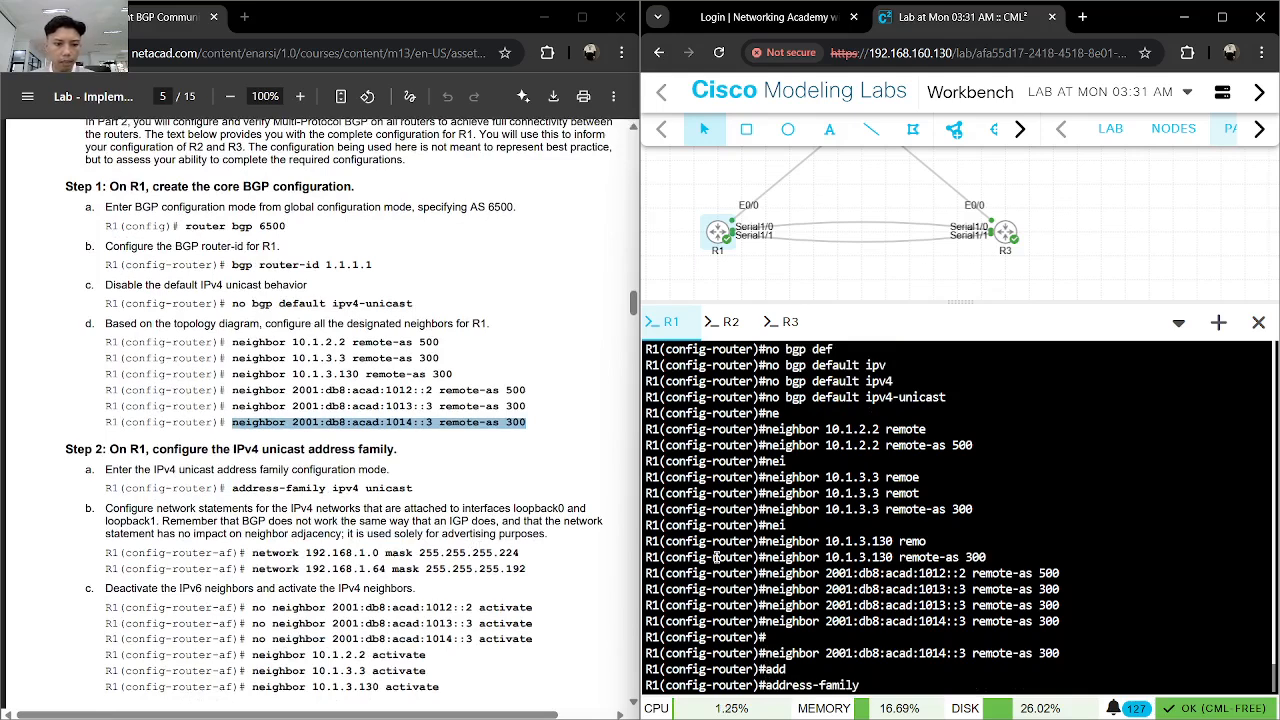
{"action": "type", "text": "ipv"}
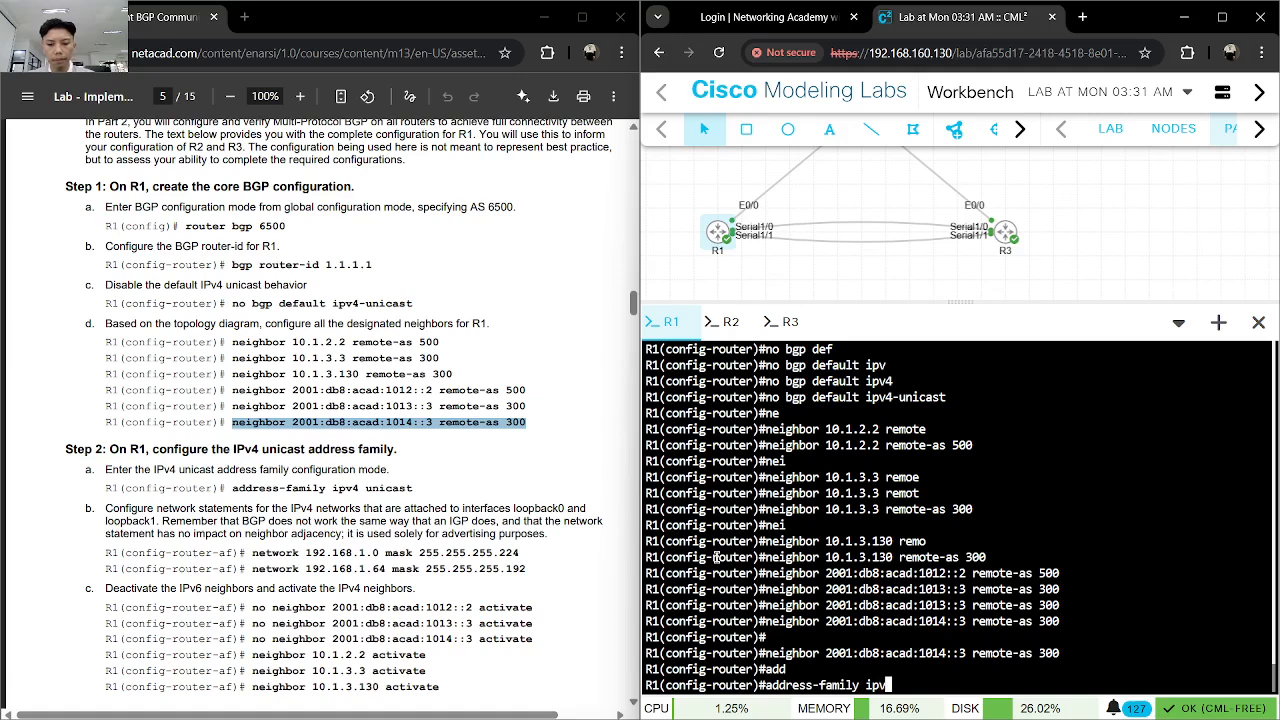
{"action": "type", "text": "4 un"}
{"action": "key", "text": "Tab"}
{"action": "key", "text": "Return"}
- Advertise R1's first loopback network in the IPv4 address family with network 192.168.1.0 mask 255.255.255.224
{"action": "type", "text": "net"}
{"action": "key", "text": "Tab"}
{"action": "type", "text": "192.168.2"}
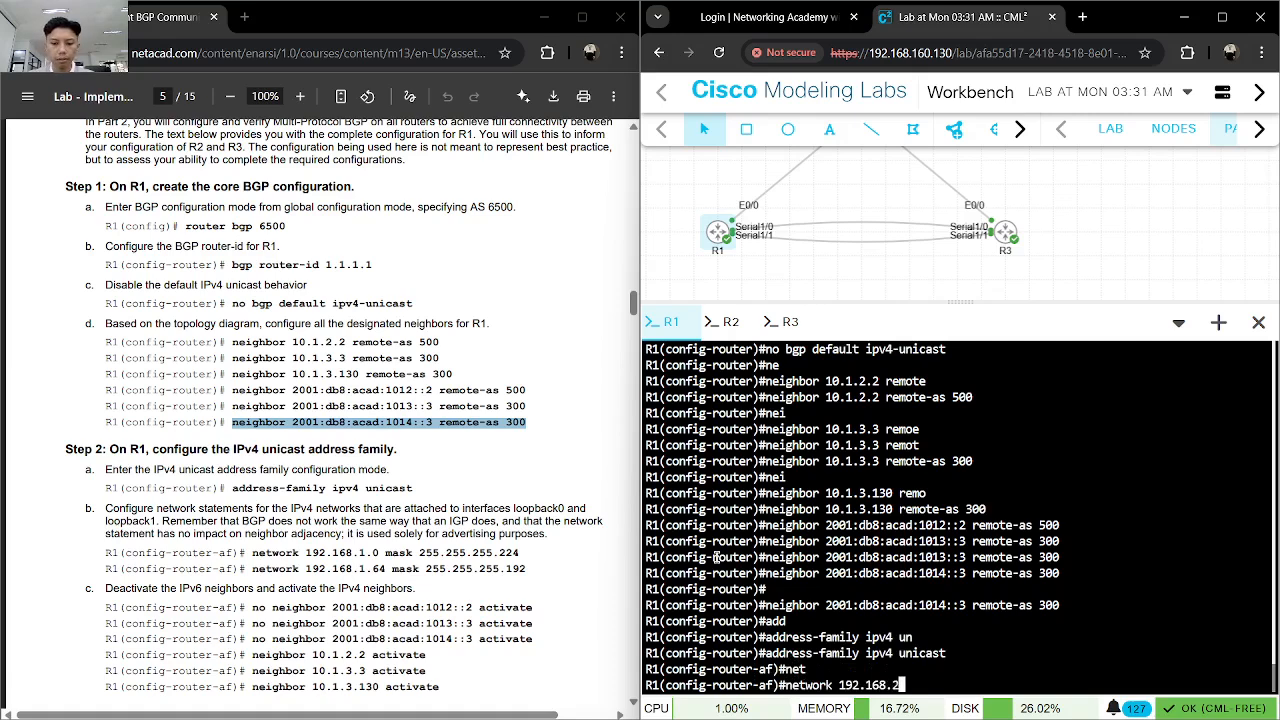
{"action": "key", "text": "BackSpace"}
{"action": "type", "text": "1.0 2"}
{"action": "type", "text": "55"}
{"action": "key", "text": "BackSpace"}
{"action": "key", "text": "BackSpace"}
{"action": "key", "text": "BackSpace"}
{"action": "key", "text": "BackSpace"}
{"action": "type", "text": "m"}
{"action": "key", "text": "BackSpace"}
{"action": "type", "text": "ma"}
{"action": "key", "text": "Tab"}
{"action": "type", "text": "255.255.25"}
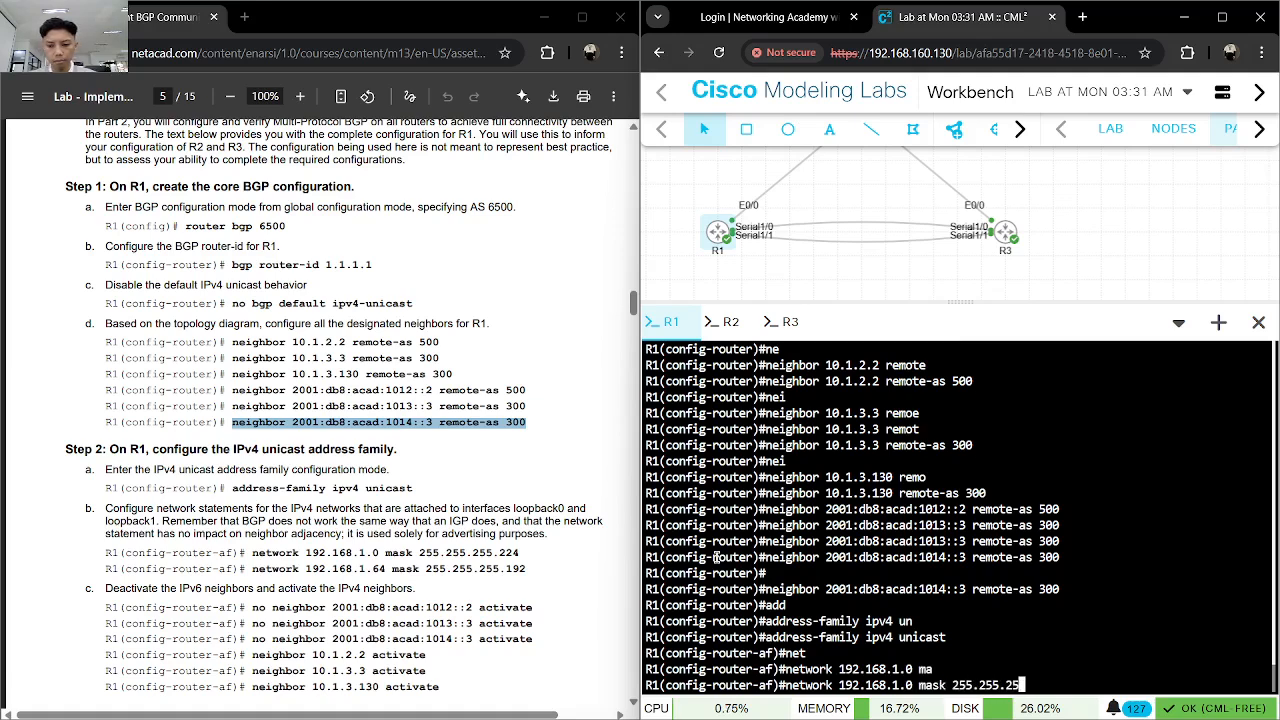
{"action": "type", "text": "5.224"}
{"action": "key", "text": "Return"}
- Advertise R1's second loopback network in the IPv4 address family with network 192.168.1.64 mask 255.255.255.192
{"action": "type", "text": "ne"}
{"action": "key", "text": "Tab"}
{"action": "type", "text": "t"}
{"action": "key", "text": "Tab"}
{"action": "type", "text": "192.168.1."}
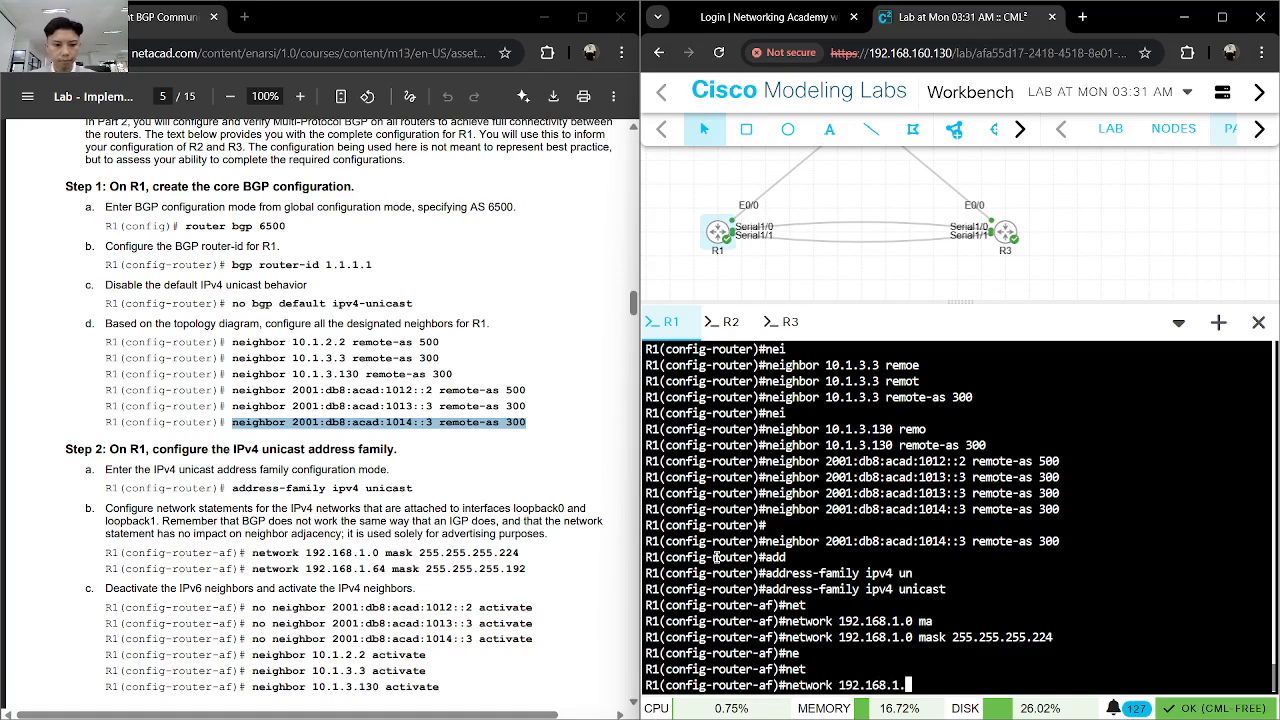
{"action": "type", "text": "64 ma"}
{"action": "key", "text": "Tab"}
{"action": "type", "text": "255.255.255.192"}
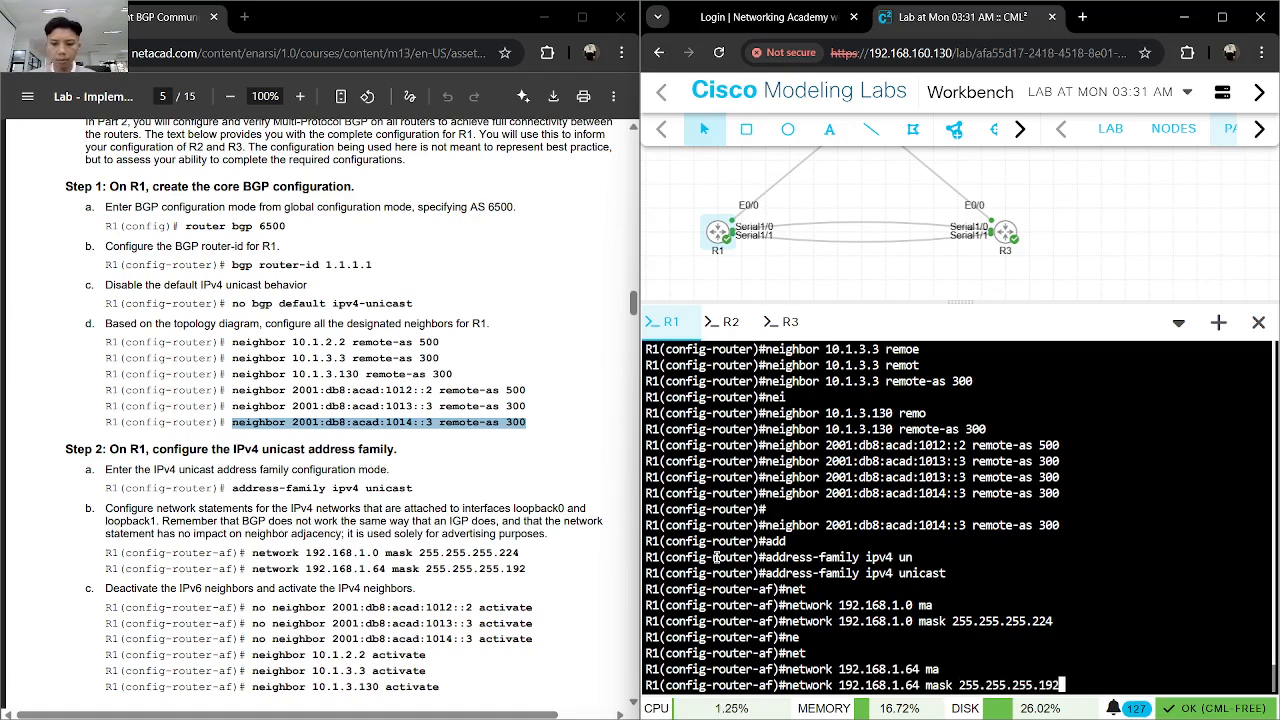
{"action": "key", "text": "Return"}
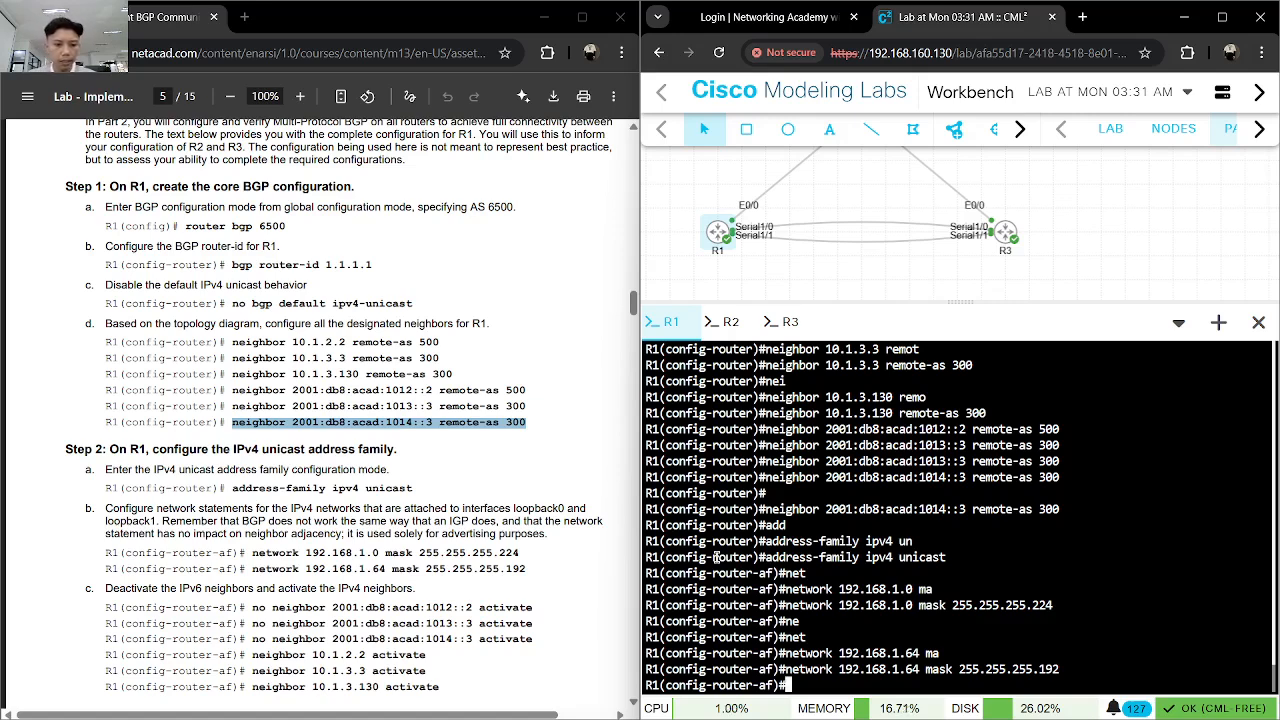
- Copy no neighbor 2001:db8:acad:1012::2 activate from the lab guide and run it in R1's IPv4 address family
{"action": "left_click_drag", "start_coordinate": [534, 608], "coordinate": [256, 609]}
{"action": "key", "text": "ctrl+c"}
{"action": "left_click", "coordinate": [893, 615]}
{"action": "key", "text": "ctrl+v"}
{"action": "key", "text": "Return"}
- Deactivate IPv6 neighbor 2001:db8:acad:1013::3 in R1's IPv4 address family using the lab guide's no neighbor command
{"action": "left_click_drag", "start_coordinate": [533, 623], "coordinate": [255, 625]}
{"action": "left_click", "coordinate": [852, 622]}
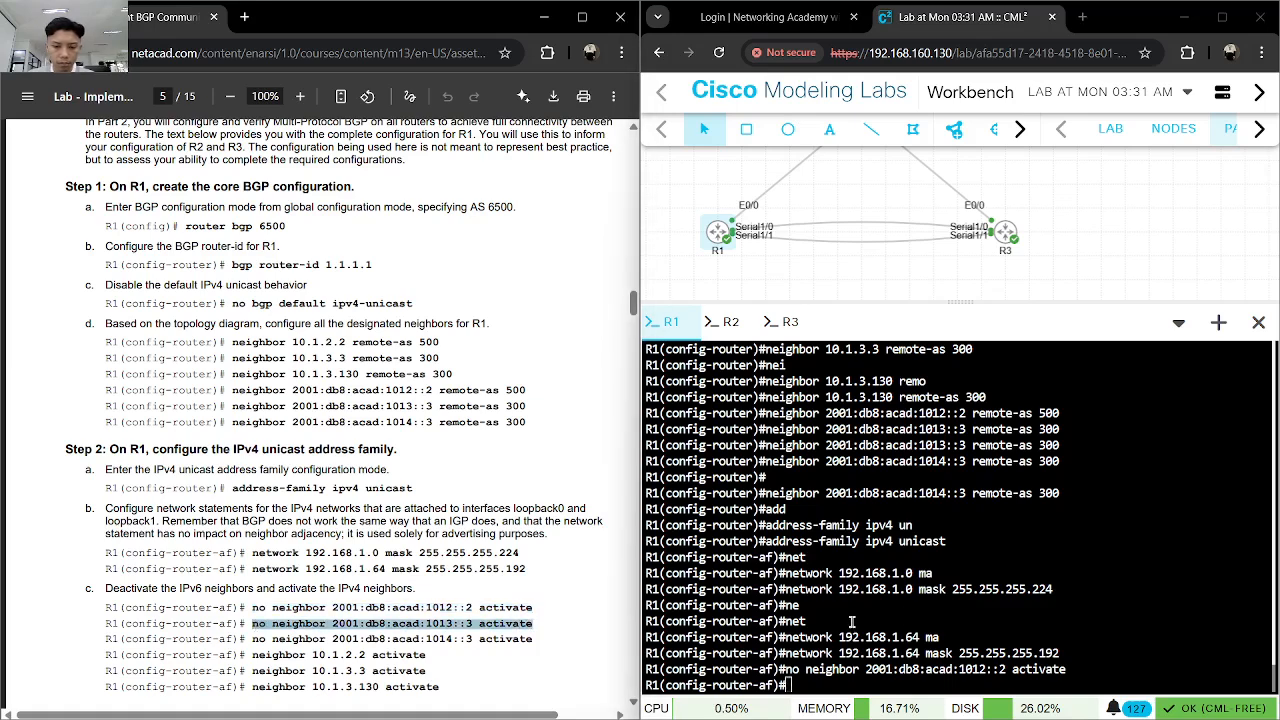
{"action": "key", "text": "ctrl+v"}
{"action": "key", "text": "Return"}
{"action": "key", "text": "Up"}
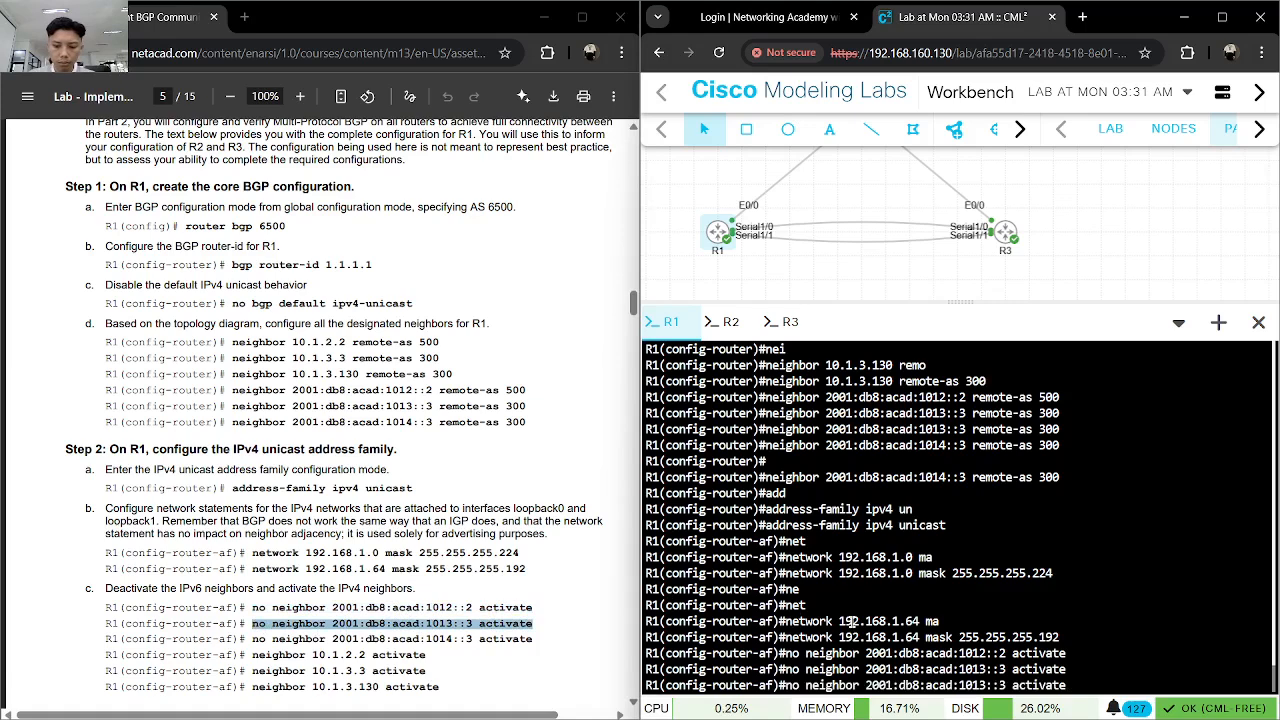
{"action": "key", "text": "Return"}
- Copy no neighbor 2001:db8:acad:1014::3 activate from the lab guide and run it in R1's IPv4 address family
{"action": "left_click_drag", "start_coordinate": [536, 638], "coordinate": [262, 640]}
{"action": "key", "text": "ctrl+c"}
{"action": "left_click", "coordinate": [832, 645]}
{"action": "key", "text": "ctrl+v"}
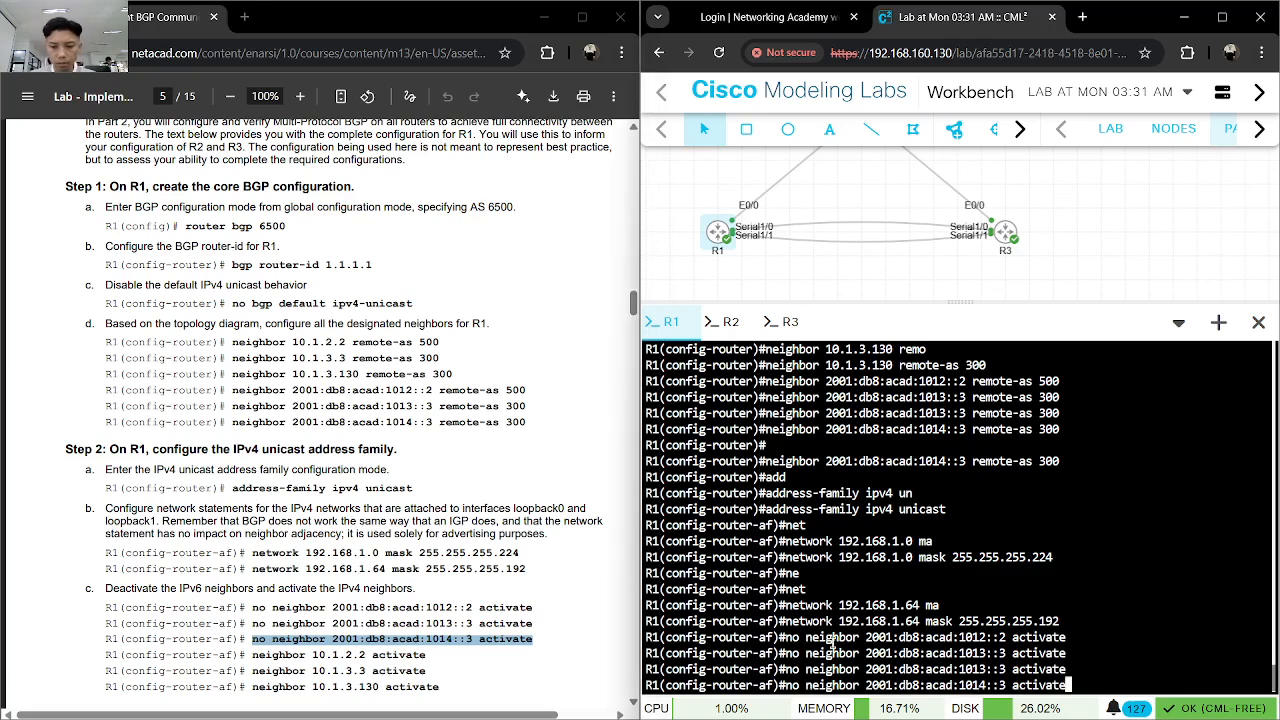
{"action": "key", "text": "Return"}
- Activate IPv4 neighbor 10.1.2.2 in R1's IPv4 address family
{"action": "type", "text": "nei"}
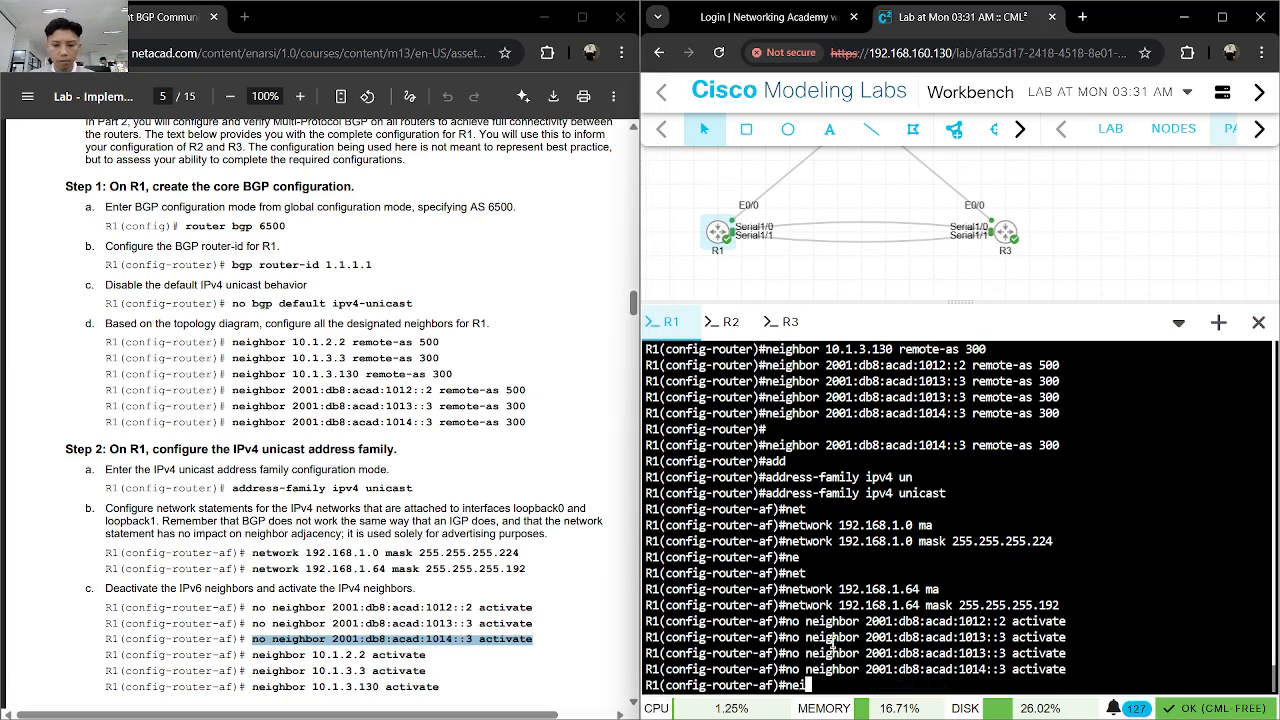
{"action": "key", "text": "Tab"}
{"action": "type", "text": "10.1.2.2"}
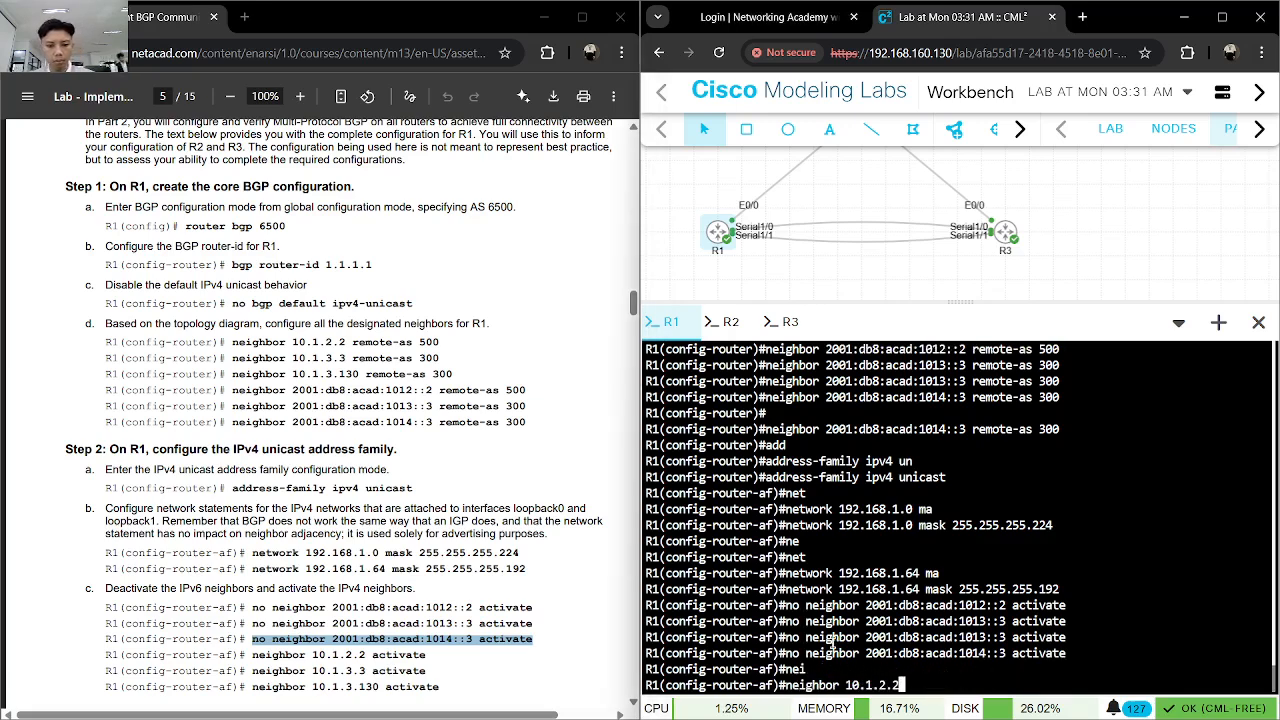
{"action": "type", "text": " 2c"}
{"action": "key", "text": "Tab"}
{"action": "key", "text": "Return"}
- Activate IPv4 neighbor 10.1.3.3 in R1's IPv4 address family
{"action": "type", "text": "nei"}
{"action": "key", "text": "Tab"}
{"action": "type", "text": "10.1."}
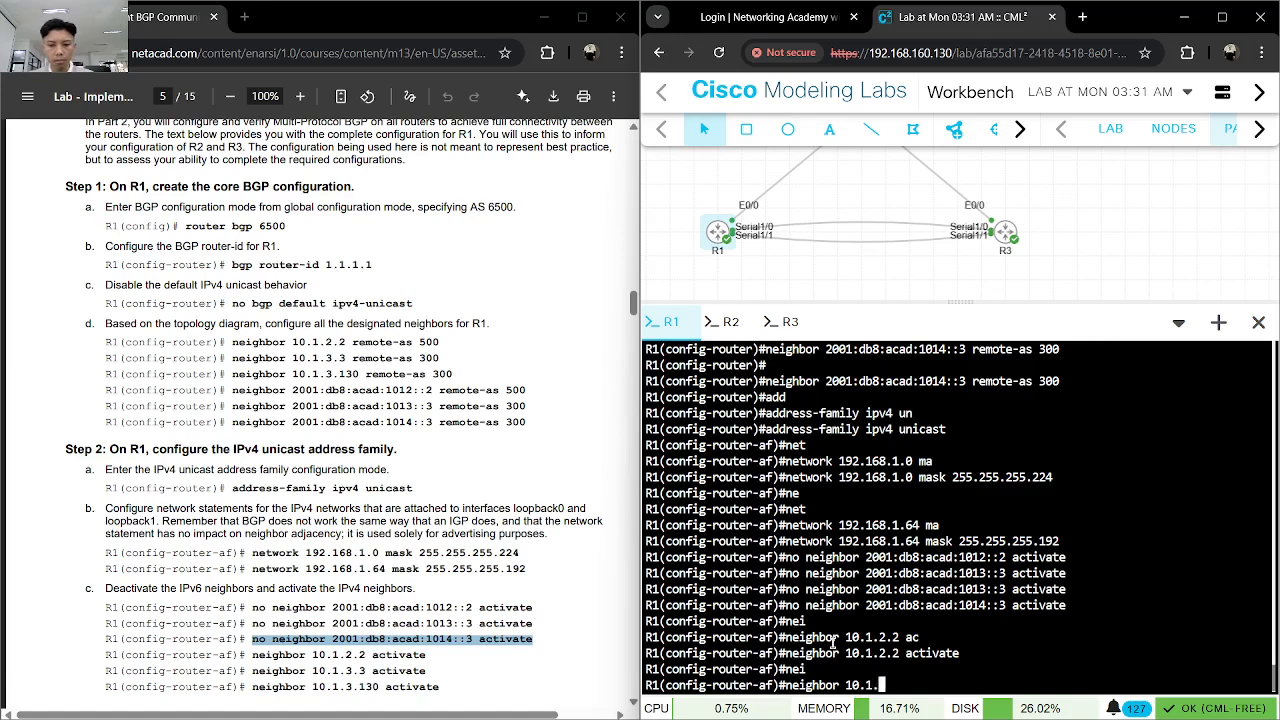
{"action": "type", "text": "3.3 ac"}
{"action": "key", "text": "Tab"}
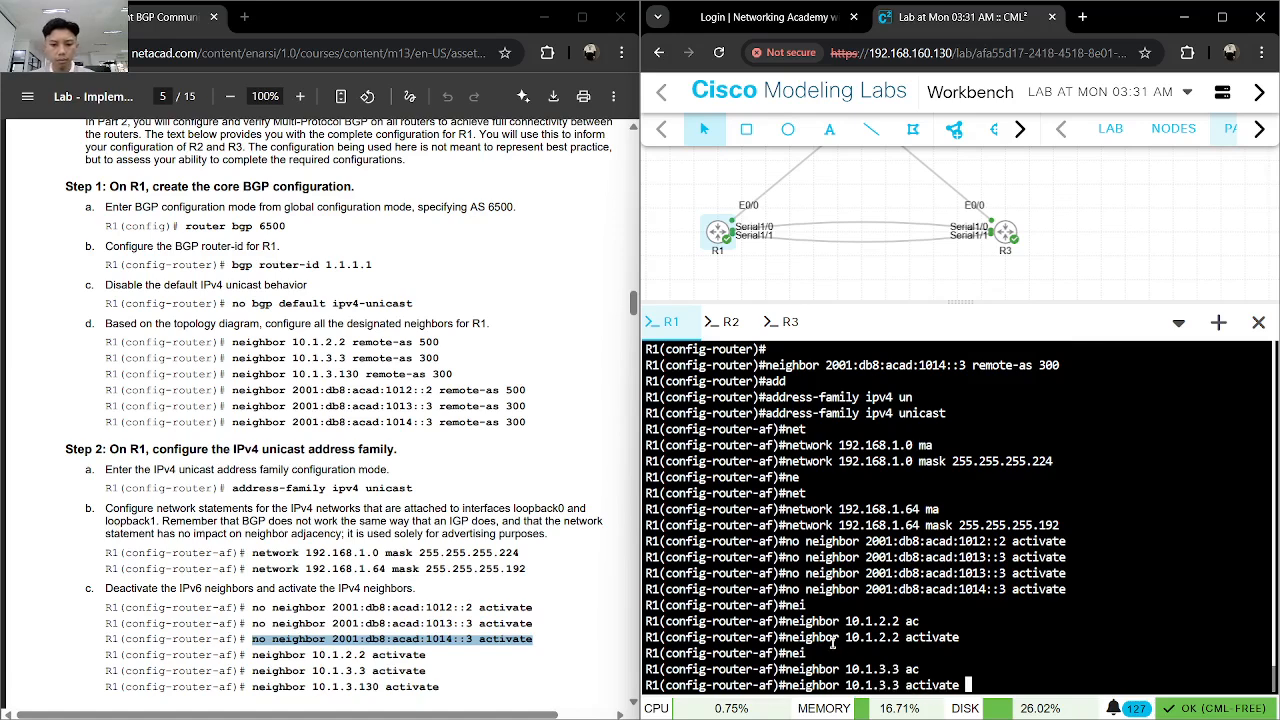
{"action": "key", "text": "Return"}
- Activate IPv4 neighbor 10.1.3.130 in R1's IPv4 address family
{"action": "type", "text": "nei"}
{"action": "key", "text": "Tab"}
{"action": "type", "text": "10.1.3.130"}
{"action": "key", "text": "Tab"}
{"action": "type", "text": "ac"}
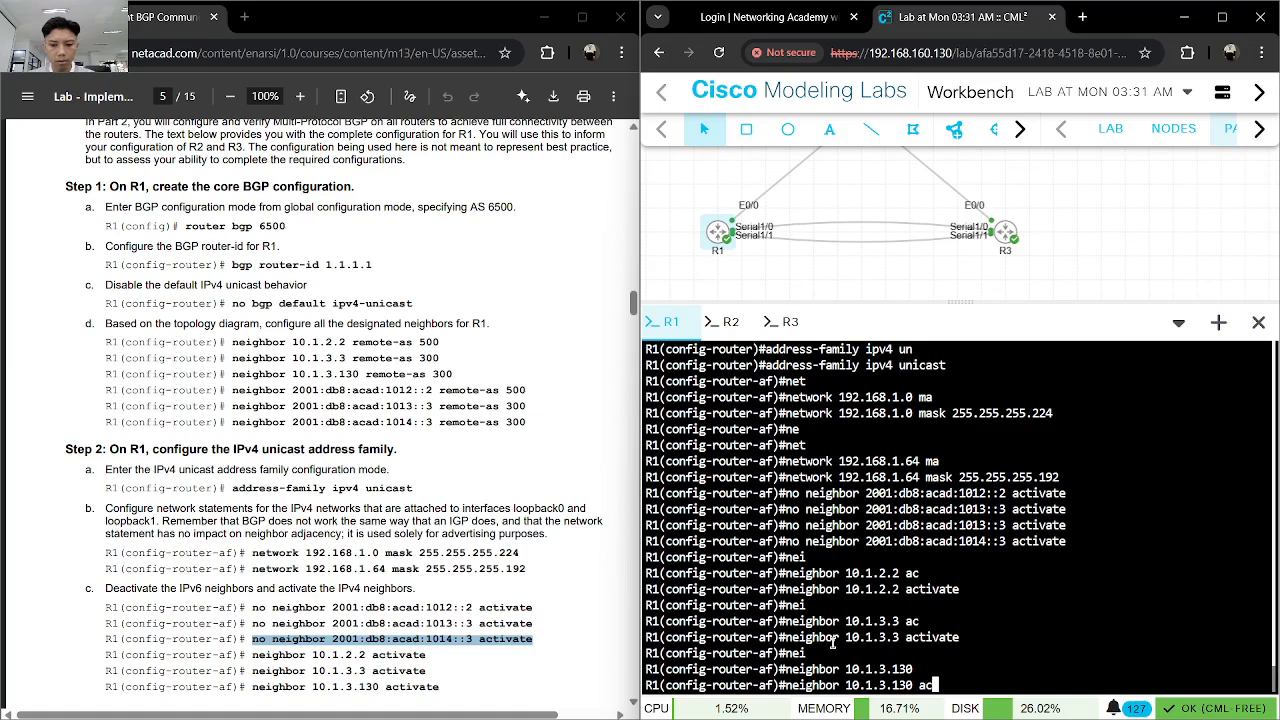
{"action": "key", "text": "Tab"}
{"action": "key", "text": "Return"}
- Exit R1's IPv4 address family mode and save the running configuration with do wr
{"action": "scroll", "coordinate": [440, 513], "scroll_direction": "down", "scroll_amount": 3}
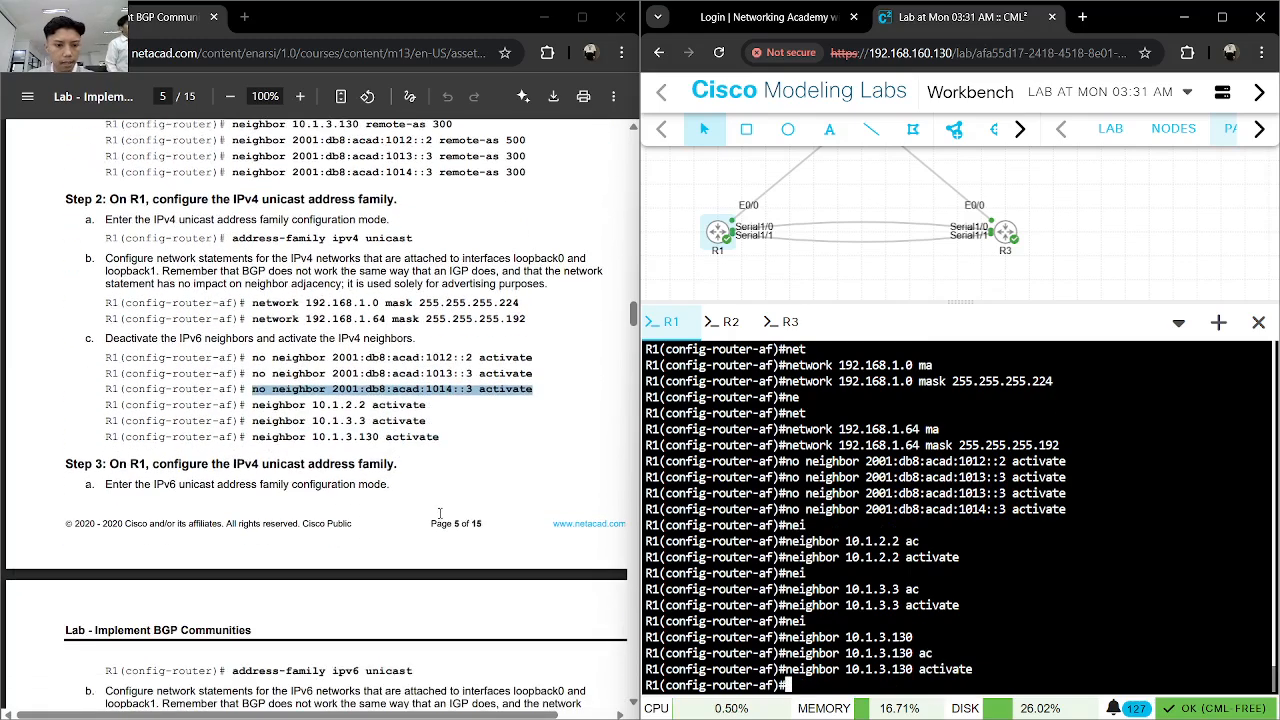
{"action": "scroll", "coordinate": [416, 493], "scroll_direction": "down", "scroll_amount": 2}
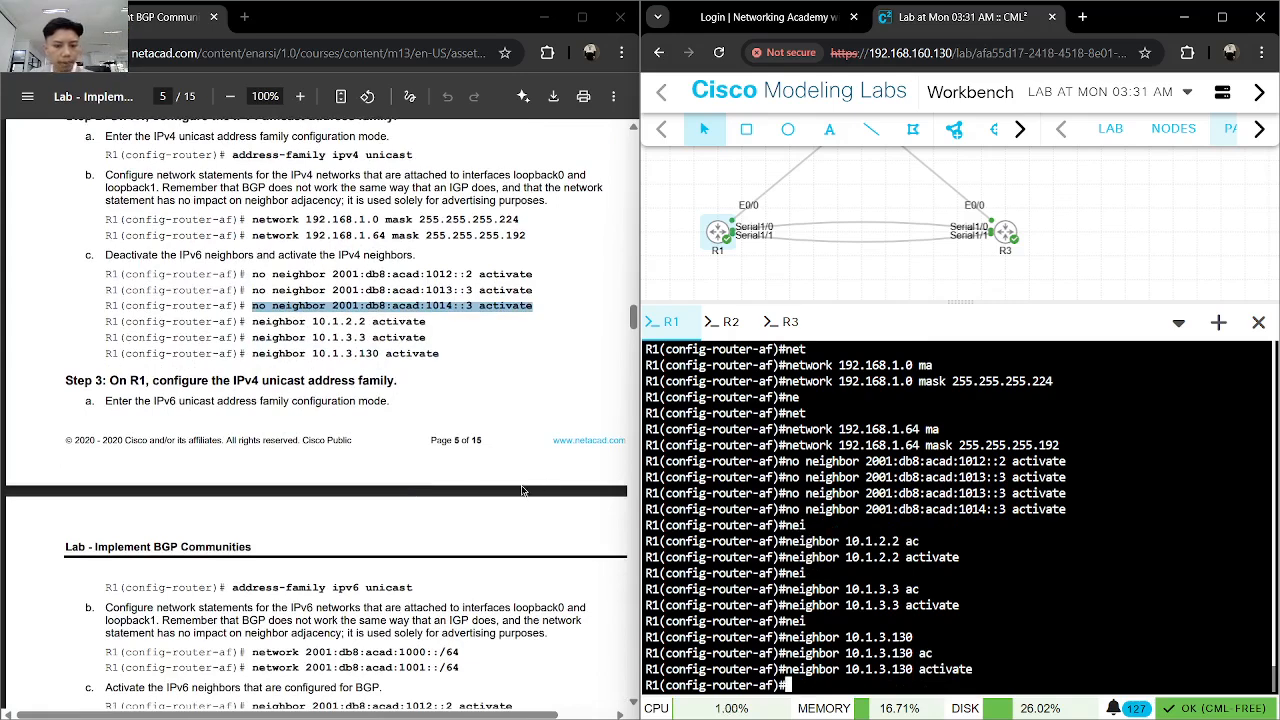
{"action": "type", "text": "exit"}
{"action": "key", "text": "Return"}
{"action": "type", "text": "do wr"}
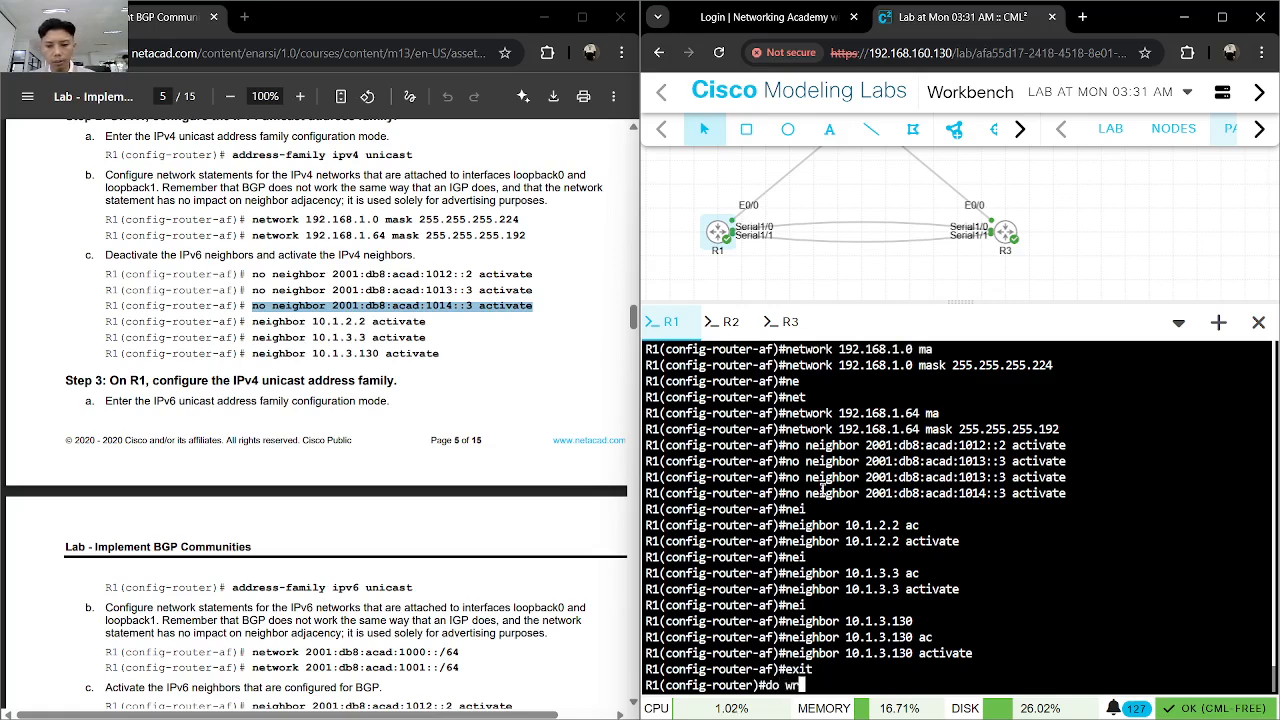
{"action": "key", "text": "Return"}
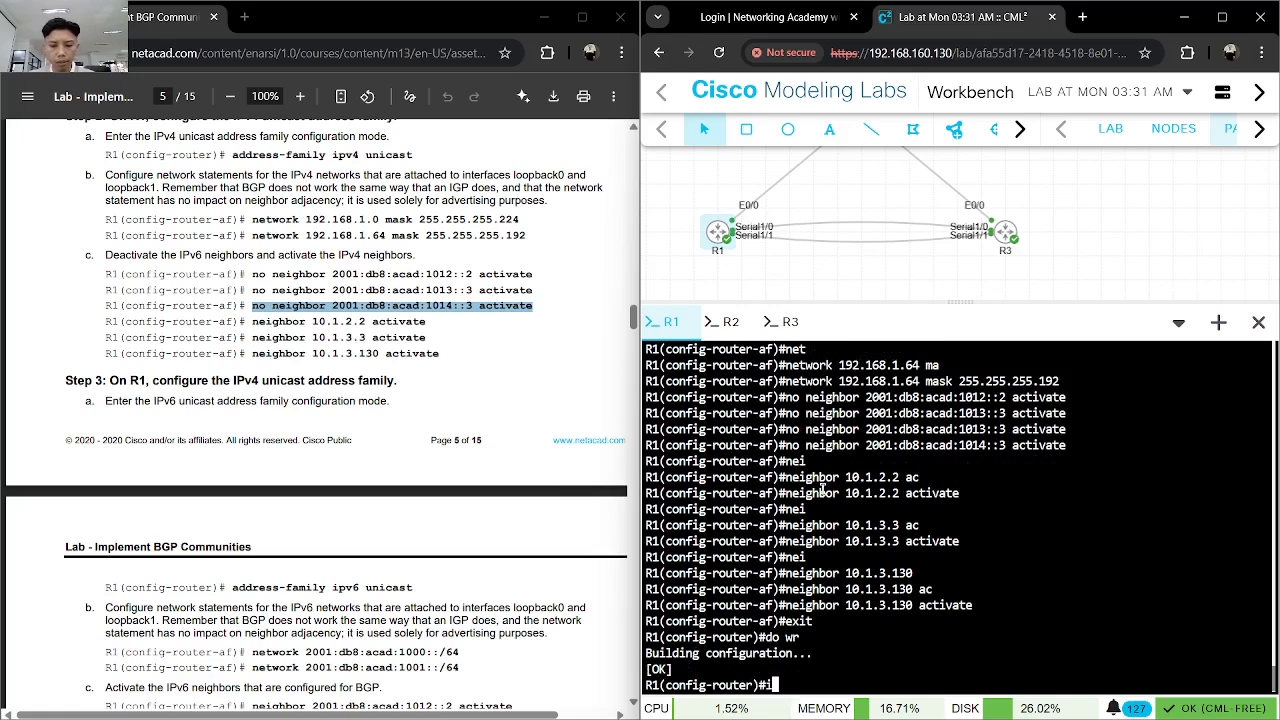
- Enter the IPv6 unicast address family mode in R1's BGP configuration with address-family ipv6 unicast
{"action": "type", "text": "add"}
{"action": "key", "text": "Tab"}
{"action": "type", "text": "ipv6 u"}
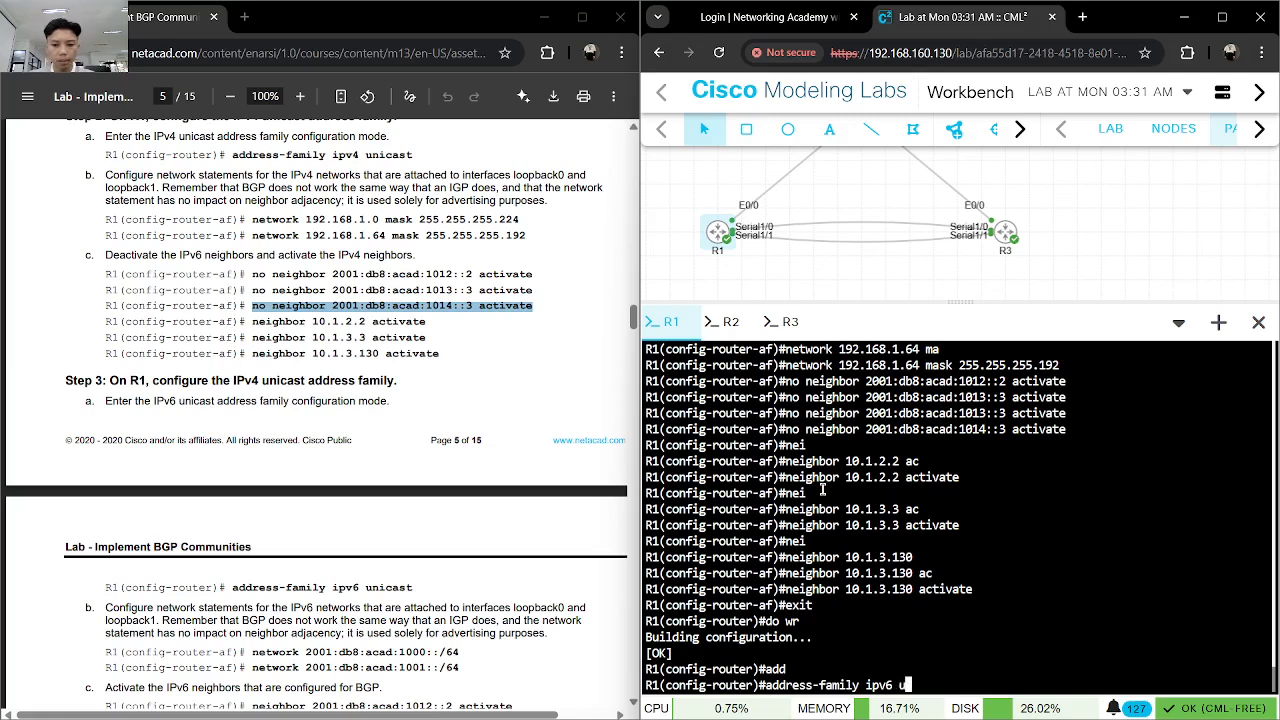
{"action": "key", "text": "Tab"}
{"action": "key", "text": "Return"}
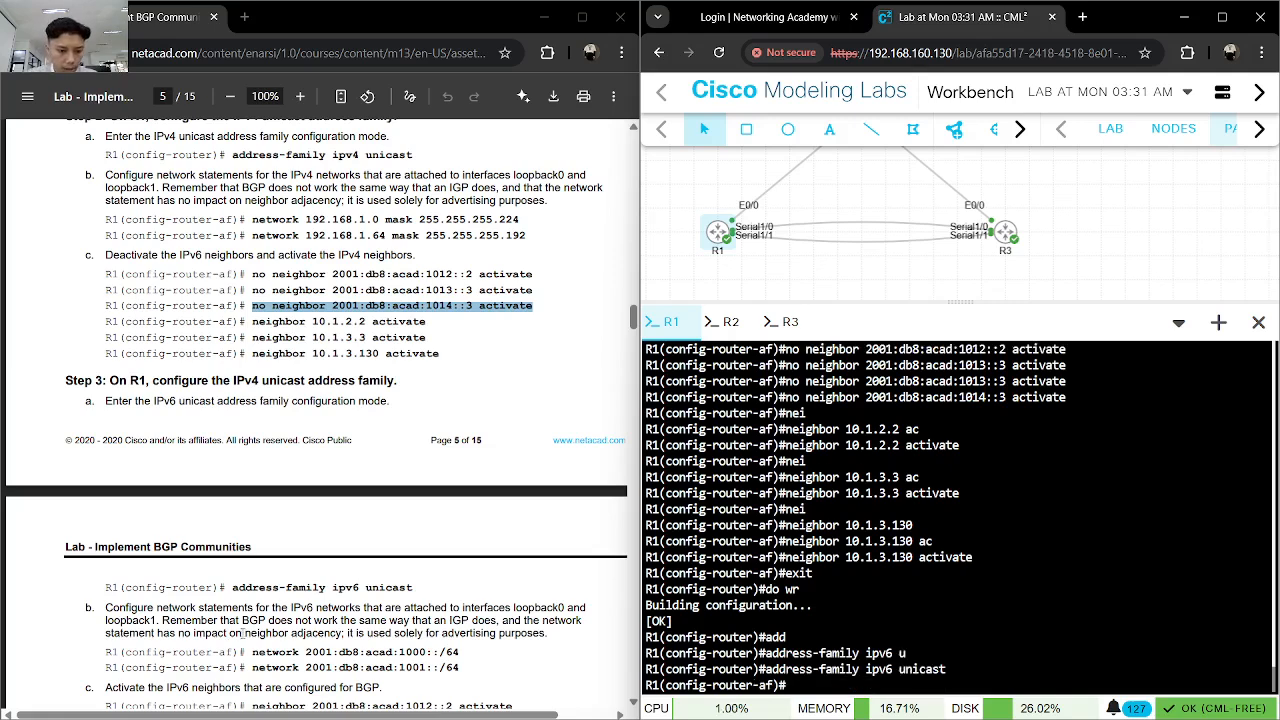
- Copy network 2001:db8:acad:1000::/64 from the lab guide and run it in R1's IPv6 address family
{"action": "left_click_drag", "start_coordinate": [251, 652], "coordinate": [380, 652]}
{"action": "left_click_drag", "start_coordinate": [460, 652], "coordinate": [251, 652]}
{"action": "key", "text": "ctrl+c"}
{"action": "left_click", "coordinate": [997, 599]}
{"action": "key", "text": "ctrl+v"}
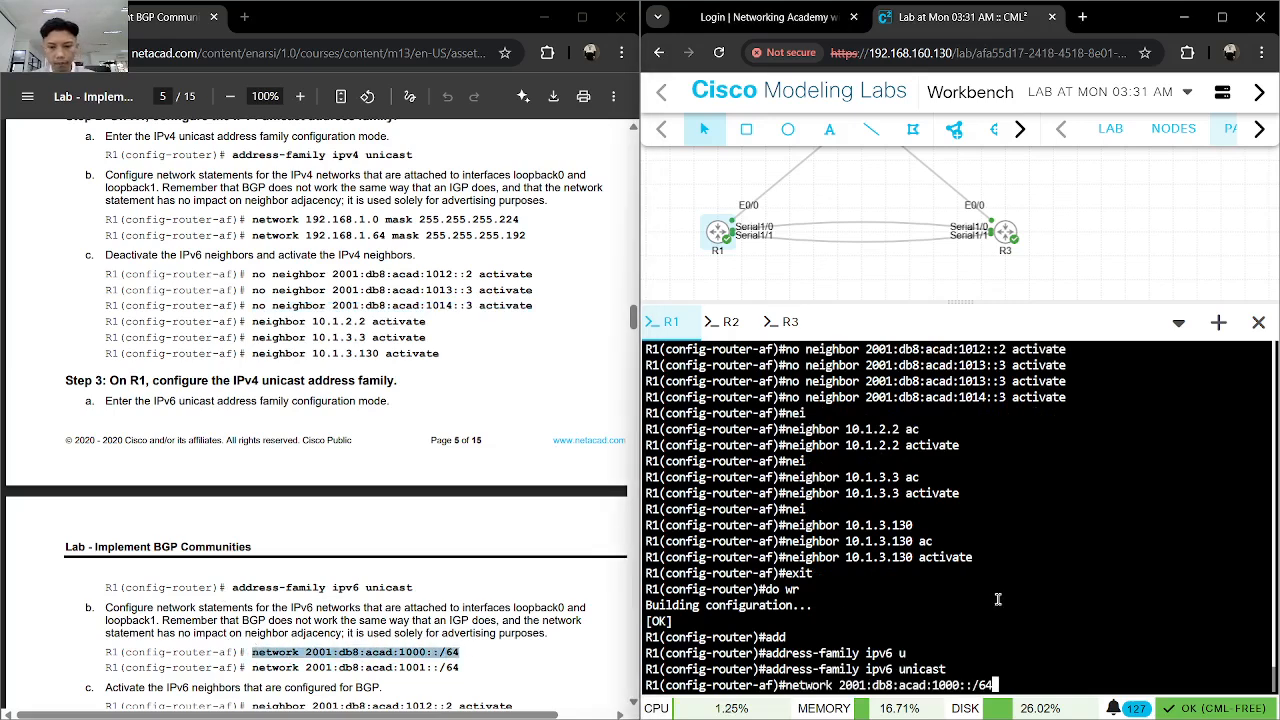
{"action": "key", "text": "Return"}
- Add the second IPv6 network statement, network 2001:db8:acad:1001::/64, from the lab guide to R1's IPv6 address family
{"action": "left_click_drag", "start_coordinate": [460, 668], "coordinate": [257, 677]}
{"action": "key", "text": "ctrl+c"}
{"action": "key", "text": "alt+Tab"}
{"action": "key", "text": "ctrl+v"}
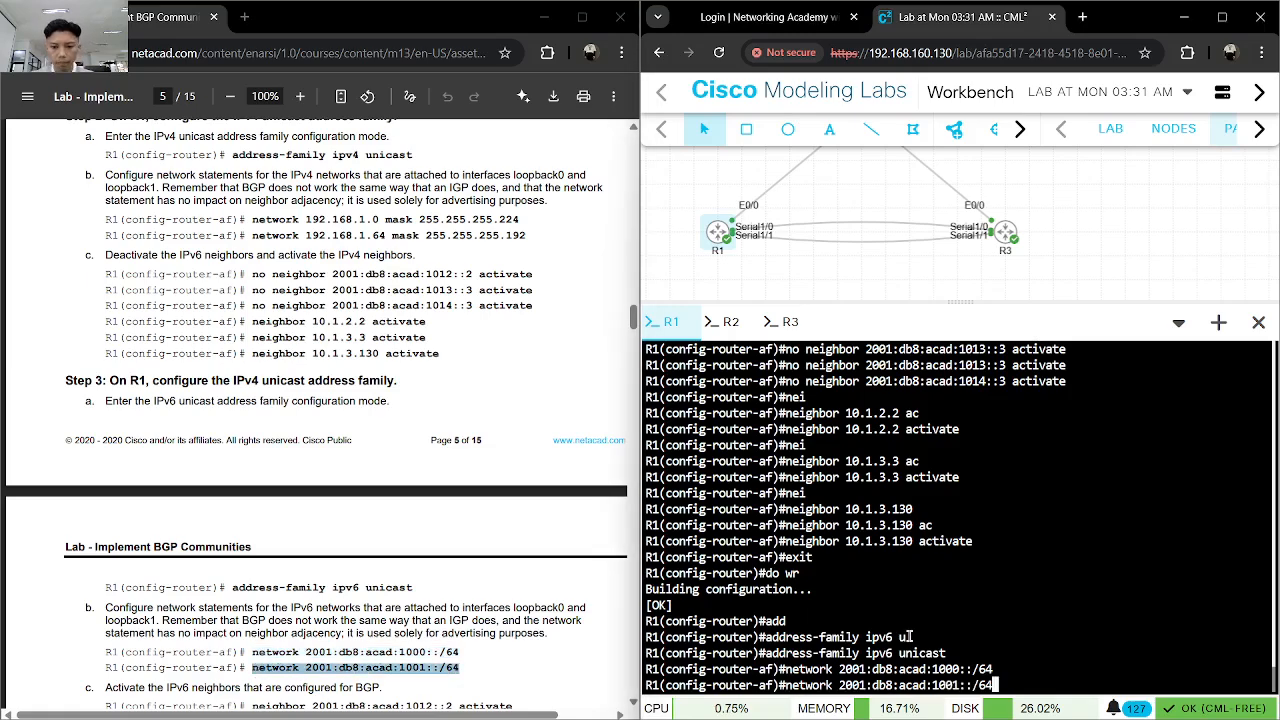
{"action": "key", "text": "Return"}
- Copy neighbor 2001:db8:acad:1012::2 activate from the lab guide and run it in R1's IPv6 address family
{"action": "scroll", "coordinate": [446, 507], "scroll_direction": "down", "scroll_amount": 2}
{"action": "scroll", "coordinate": [446, 507], "scroll_direction": "down", "scroll_amount": 1}
{"action": "left_click_drag", "start_coordinate": [514, 457], "coordinate": [255, 457]}
{"action": "key", "text": "ctrl+c"}
{"action": "key", "text": "alt+Tab"}
{"action": "key", "text": "ctrl+v"}
{"action": "key", "text": "Return"}
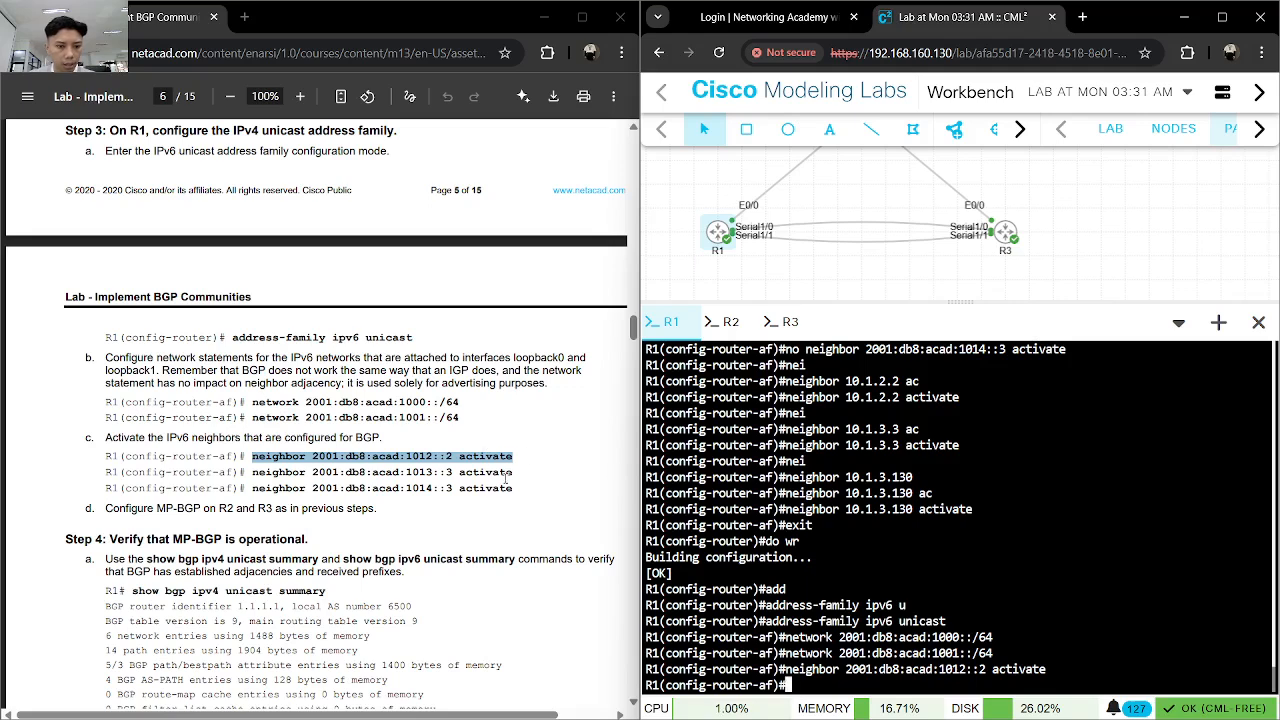
- Activate neighbor 2001:db8:acad:1013::3 in R1's IPv6 address family using the lab guide's command
{"action": "left_click_drag", "start_coordinate": [513, 473], "coordinate": [257, 476]}
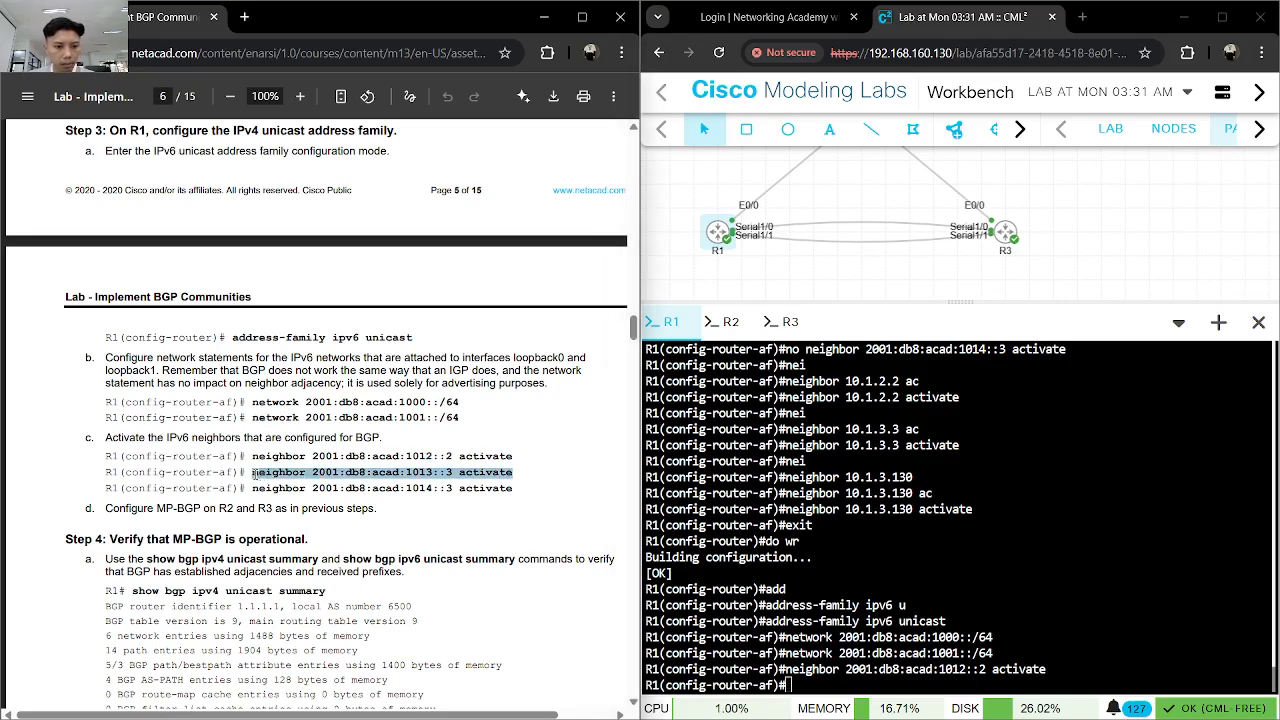
{"action": "key", "text": "ctrl+c"}
{"action": "key", "text": "alt+Tab"}
{"action": "key", "text": "ctrl+v"}
{"action": "key", "text": "Return"}
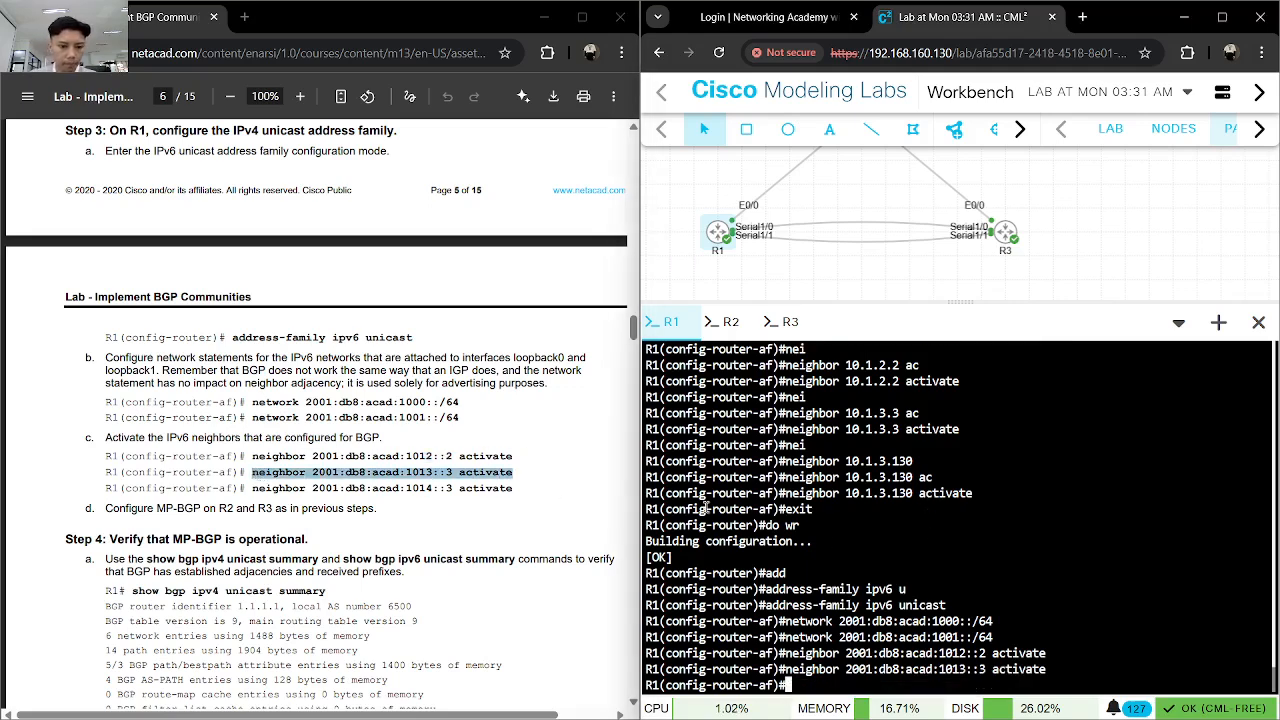
- Copy neighbor 2001:db8:acad:1014::3 activate from the lab guide and run it in R1's IPv6 address family
{"action": "left_click_drag", "start_coordinate": [512, 488], "coordinate": [253, 489]}
{"action": "key", "text": "ctrl+c"}
{"action": "key", "text": "alt+Tab"}
{"action": "key", "text": "ctrl+v"}
{"action": "key", "text": "Return"}
{"action": "key", "text": "Return"}
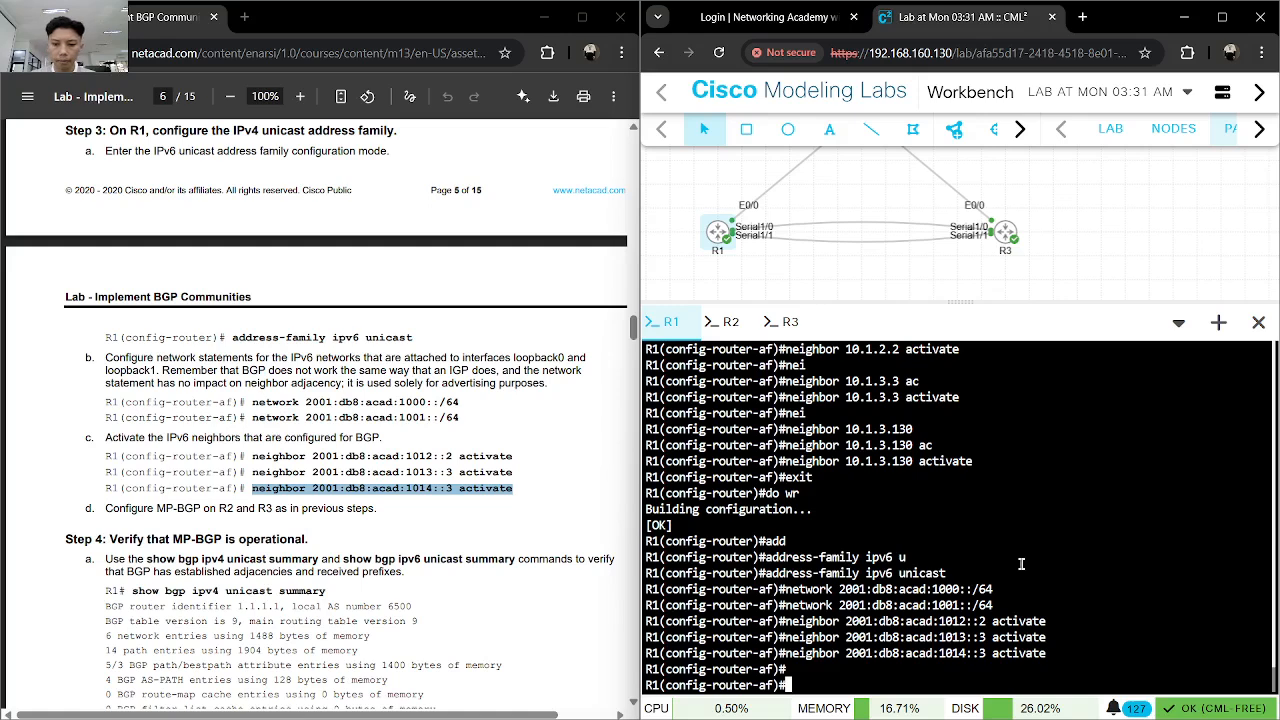
{"action": "scroll", "coordinate": [386, 574], "scroll_direction": "down", "scroll_amount": 2}
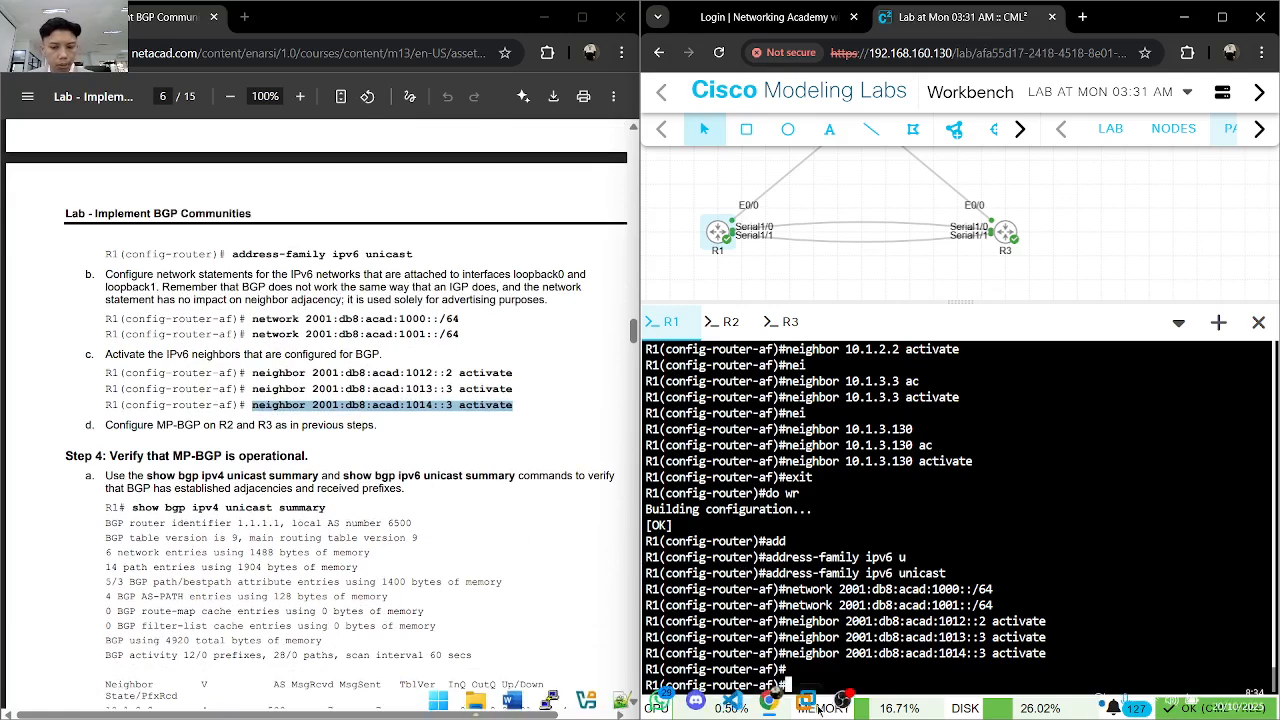
{"action": "left_click", "coordinate": [812, 699]}
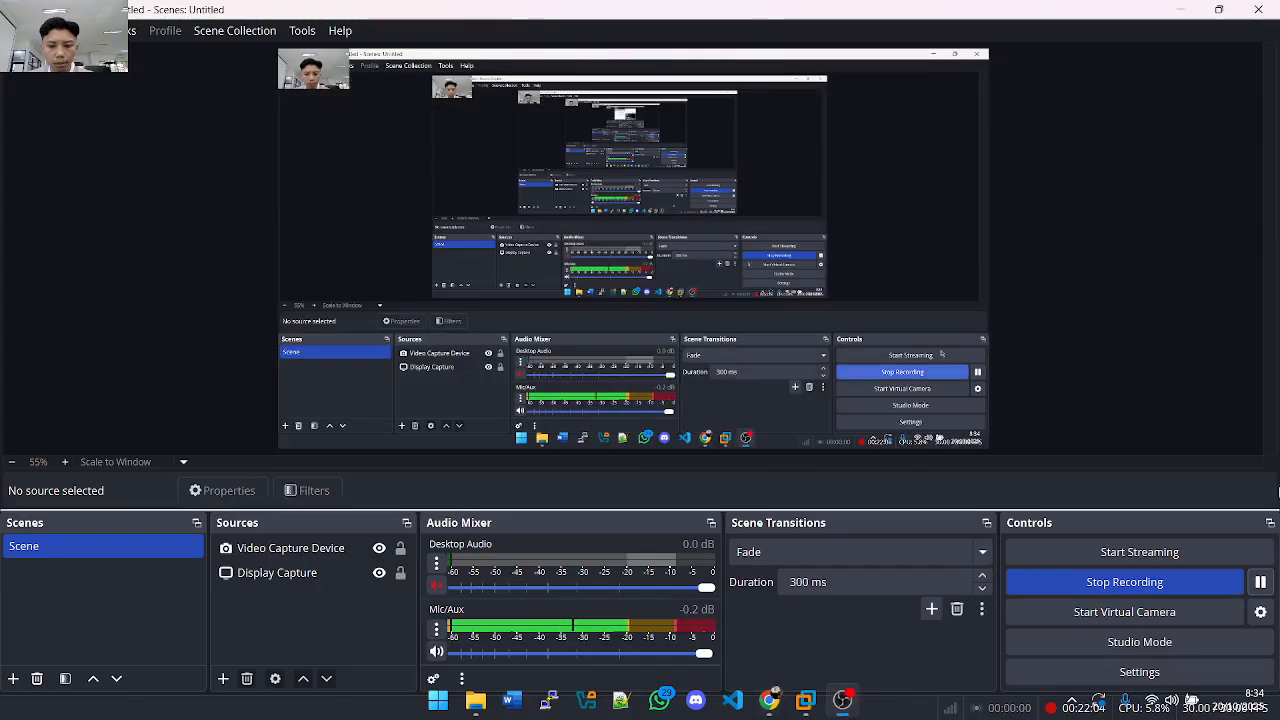
{"action": "left_click", "coordinate": [1260, 583]}
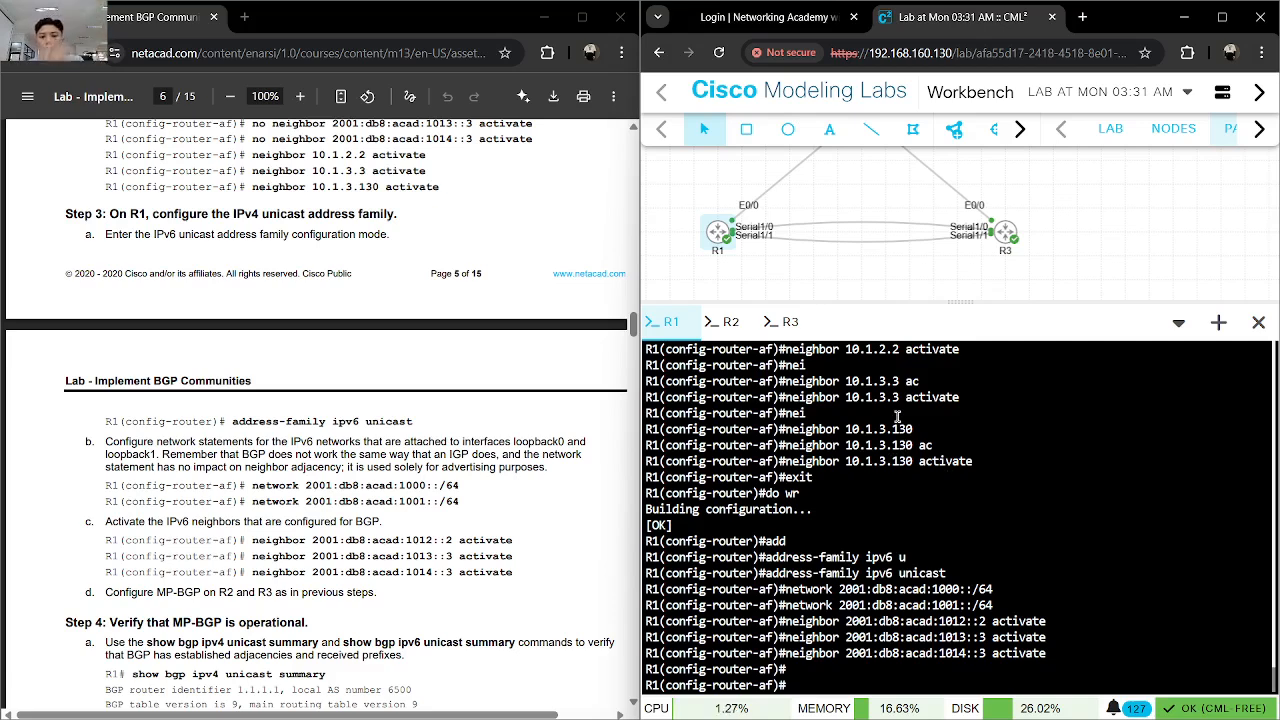
- Switch to Notepad++ and place its window with the prepared R2 BGP configuration over the lab guide, beside the router console
{"action": "mouse_move", "coordinate": [738, 706]}
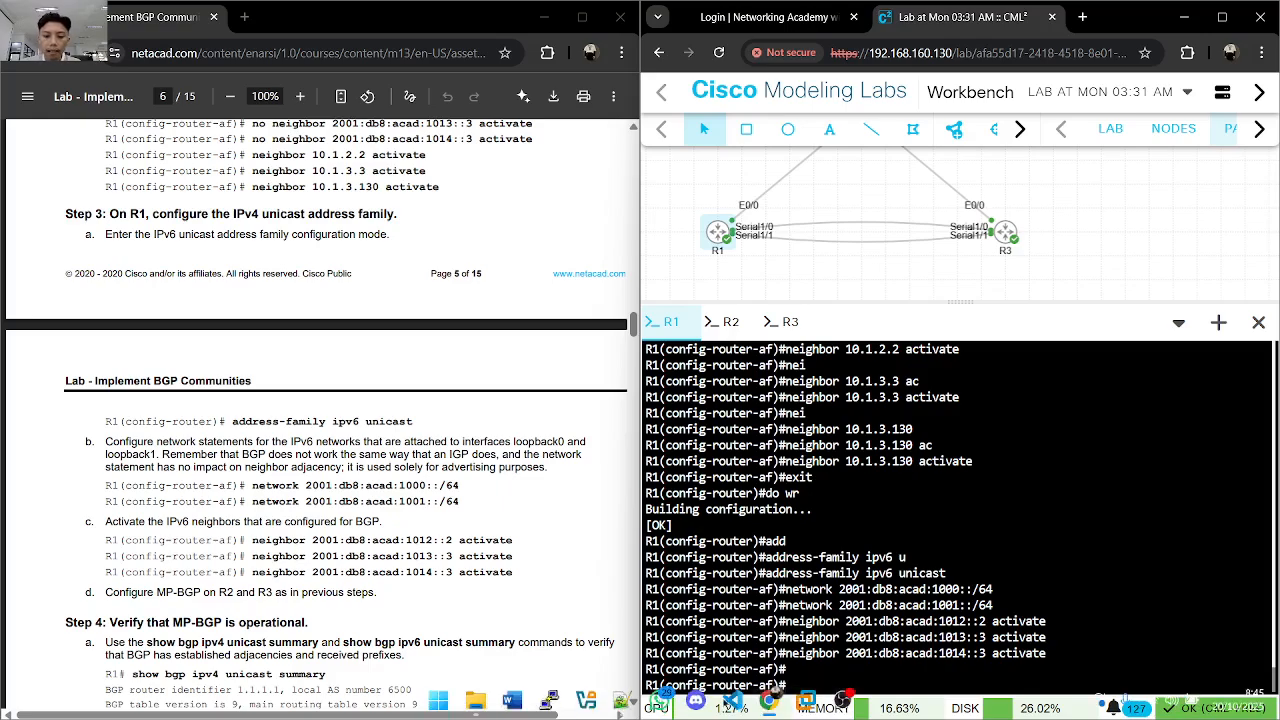
{"action": "left_click", "coordinate": [620, 703]}
{"action": "left_click_drag", "start_coordinate": [588, 96], "coordinate": [290, 50]}
{"action": "scroll", "coordinate": [534, 403], "scroll_direction": "up", "scroll_amount": 8}
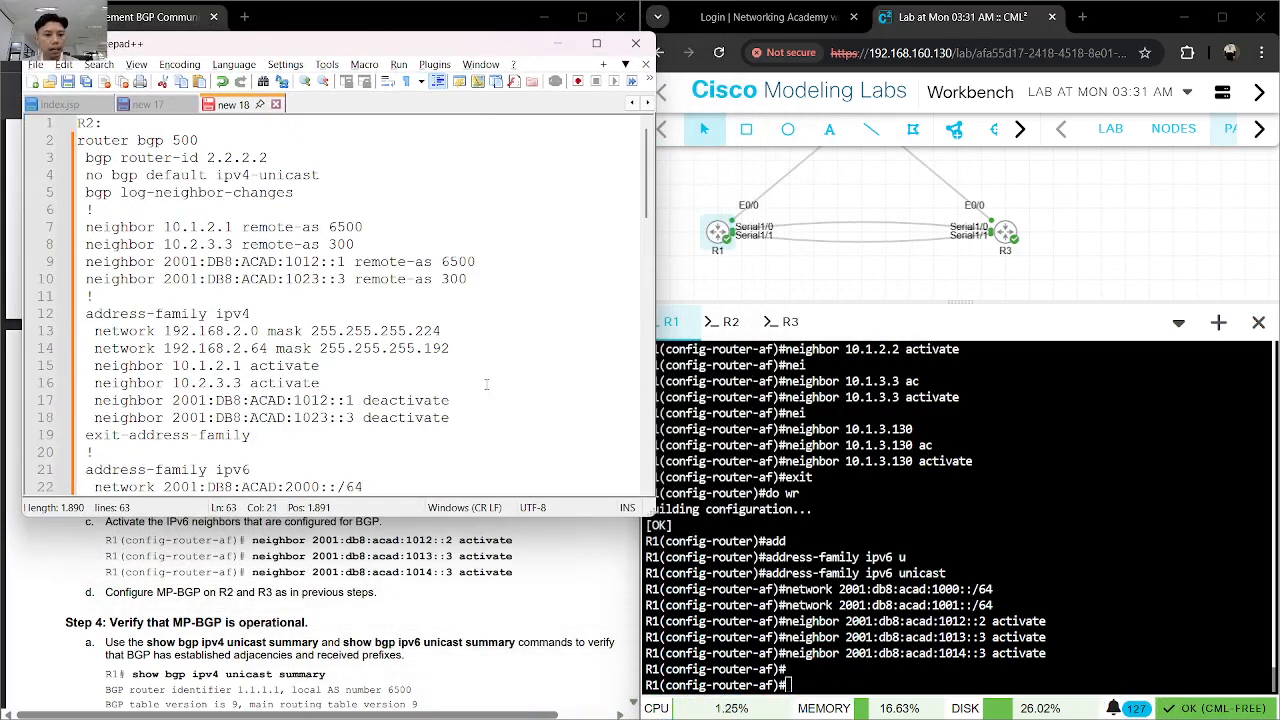
{"action": "left_click_drag", "start_coordinate": [434, 45], "coordinate": [411, 47]}
- Switch to the R2 console and enter BGP router configuration for AS 500
{"action": "left_click", "coordinate": [727, 322]}
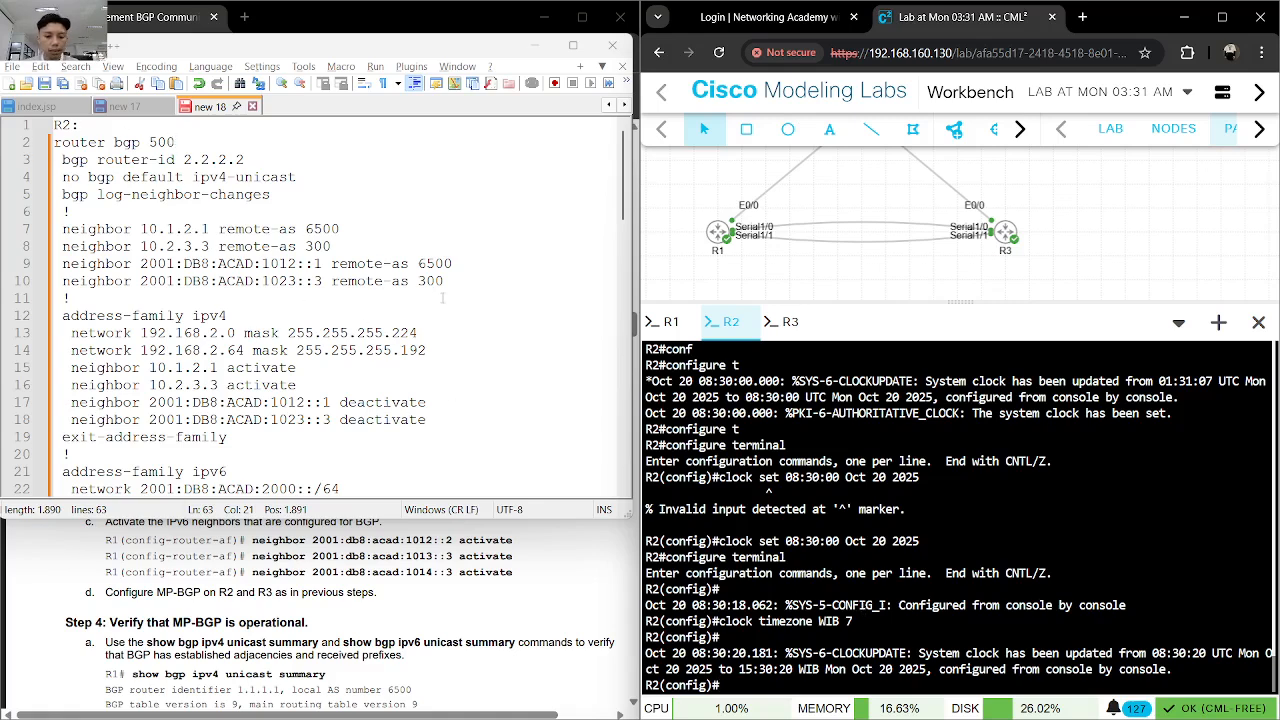
{"action": "type", "text": "router"}
{"action": "key", "text": "Tab"}
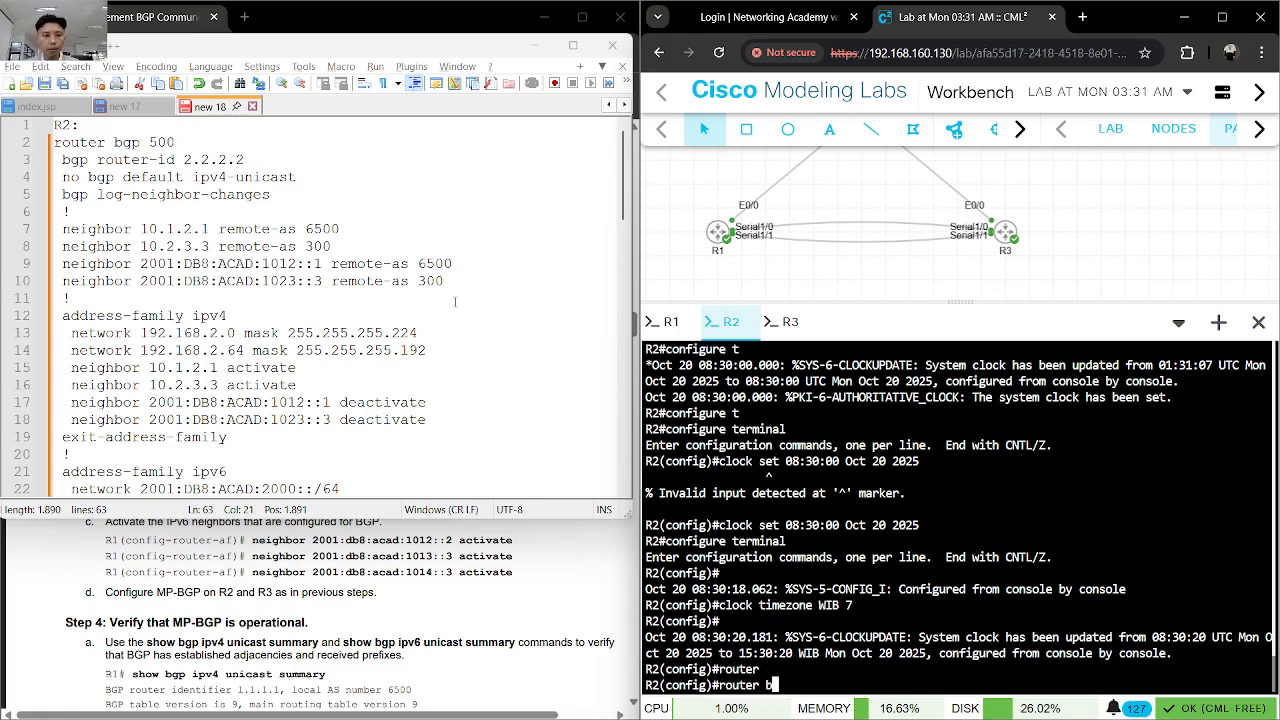
{"action": "type", "text": "bg"}
{"action": "key", "text": "Tab"}
{"action": "type", "text": "500"}
{"action": "key", "text": "Return"}
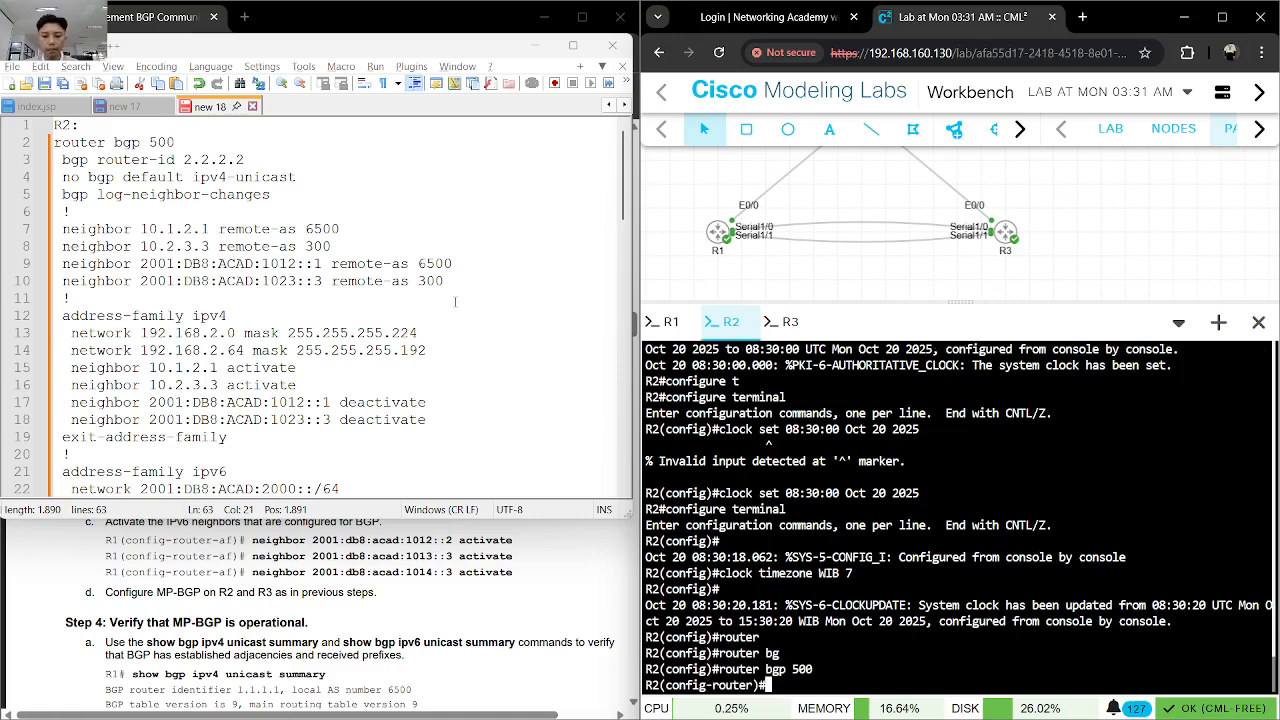
- Set R2's BGP router ID to 2.2.2.2
{"action": "type", "text": "bgp"}
{"action": "key", "text": "Tab"}
{"action": "type", "text": "roue"}
{"action": "key", "text": "Tab"}
{"action": "key", "text": "BackSpace"}
{"action": "type", "text": "r"}
{"action": "key", "text": "Tab"}
{"action": "key", "text": "BackSpace"}
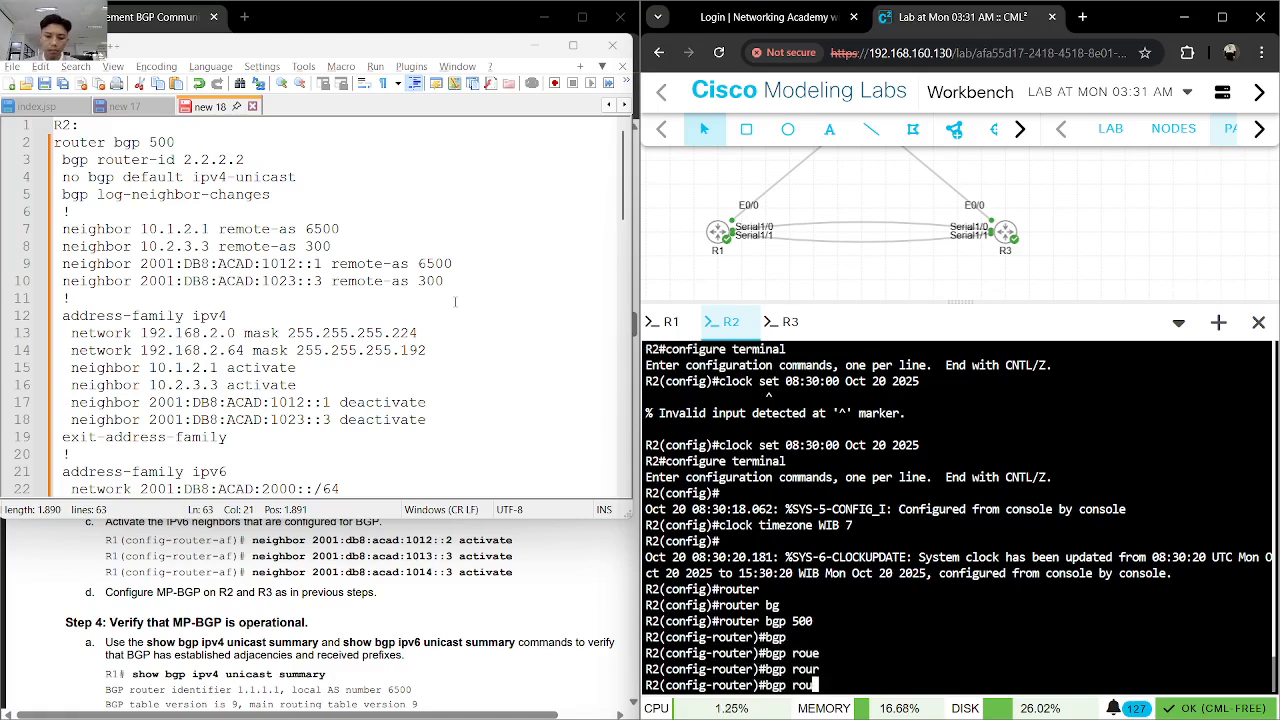
{"action": "type", "text": "ter"}
{"action": "key", "text": "Tab"}
{"action": "type", "text": "2.2.2.2"}
{"action": "key", "text": "Return"}
- Disable default IPv4 unicast activation on R2 with no bgp default ipv4-unicast
{"action": "type", "text": "no bgp "}
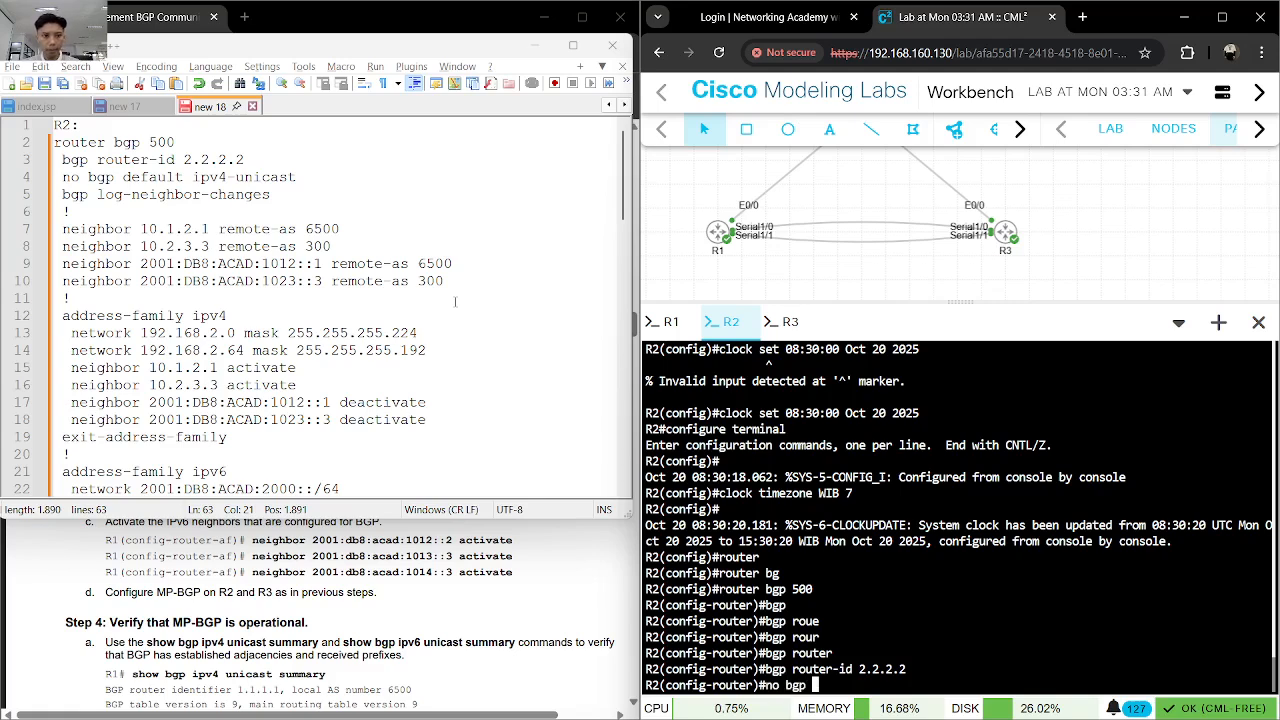
{"action": "type", "text": "def"}
{"action": "key", "text": "Tab"}
{"action": "key", "text": "BackSpace"}
{"action": "type", "text": "e"}
{"action": "key", "text": "Tab"}
{"action": "type", "text": "fau"}
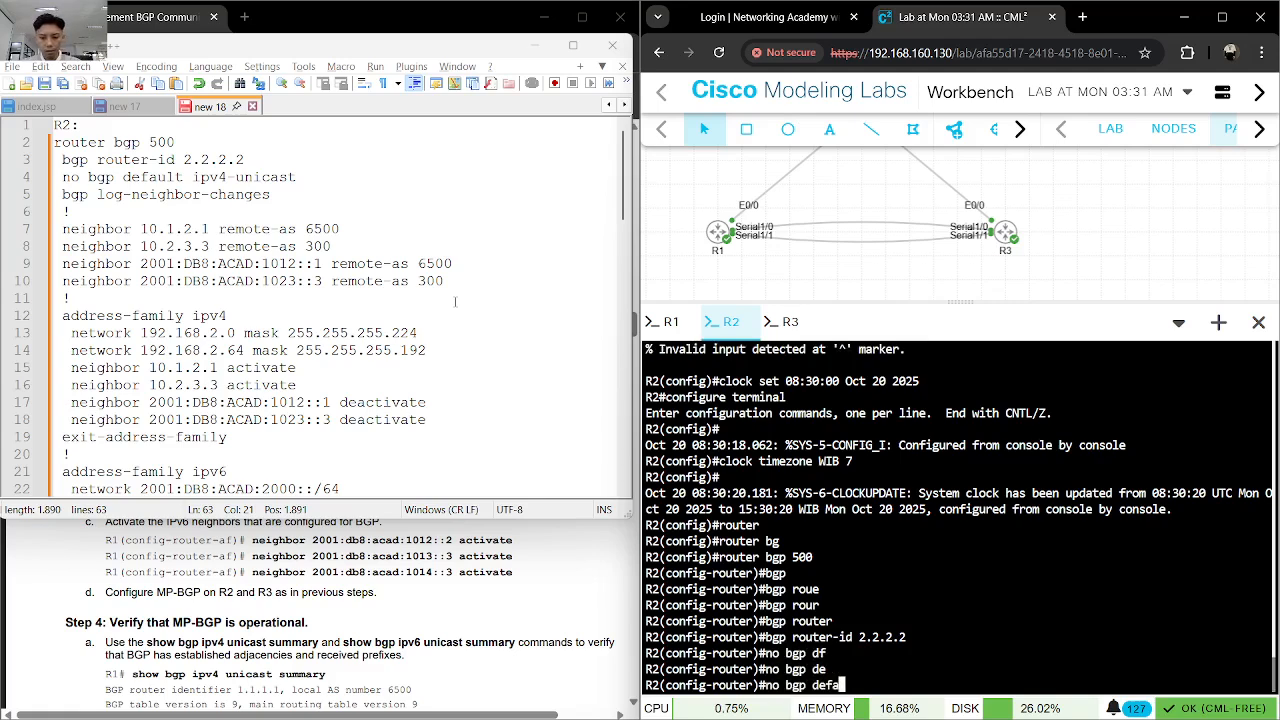
{"action": "key", "text": "Tab"}
{"action": "type", "text": "ipv"}
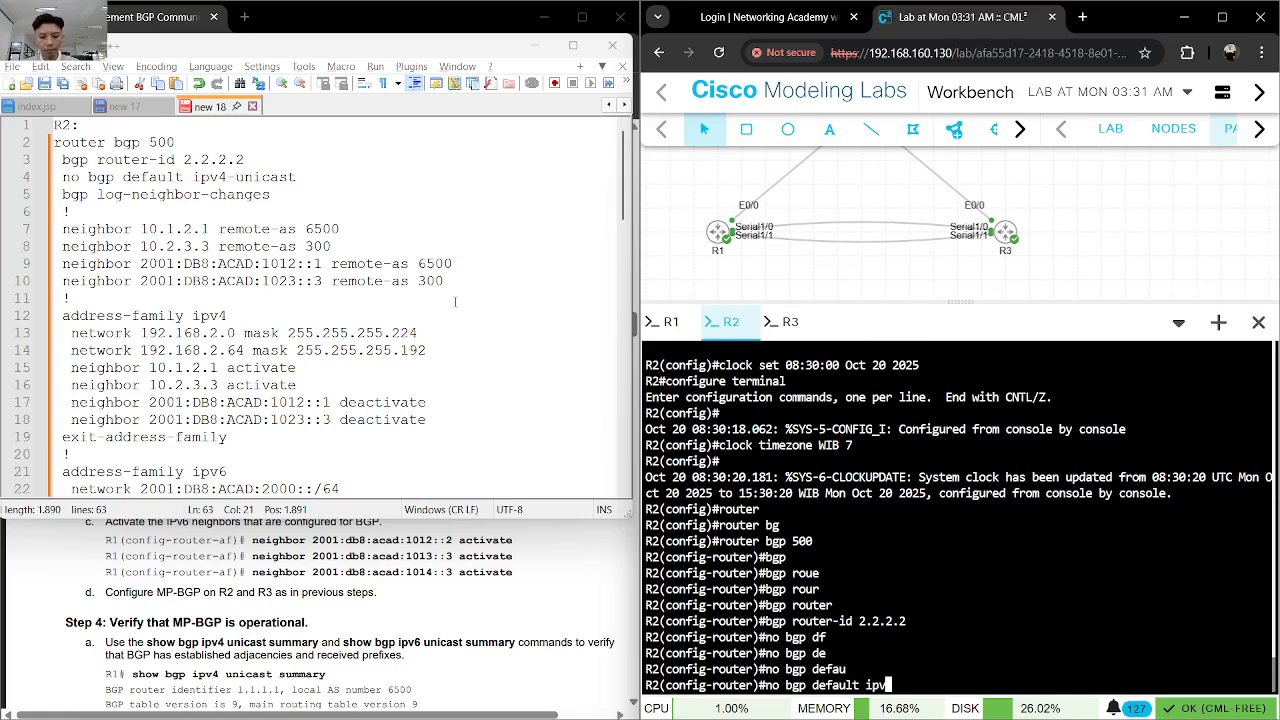
{"action": "type", "text": "4-un"}
{"action": "key", "text": "Tab"}
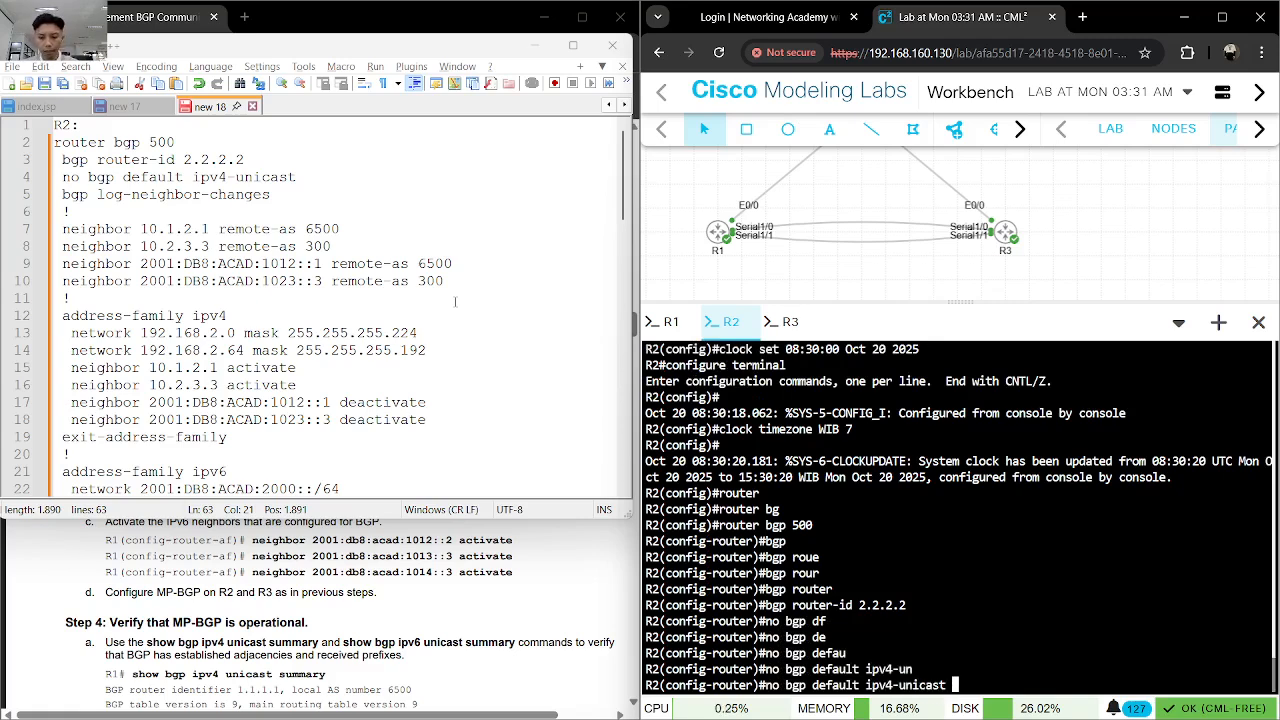
{"action": "key", "text": "Return"}
- Enable logging of BGP neighbor changes on R2 with bgp log-neighbor-changes
{"action": "type", "text": "bgp lo"}
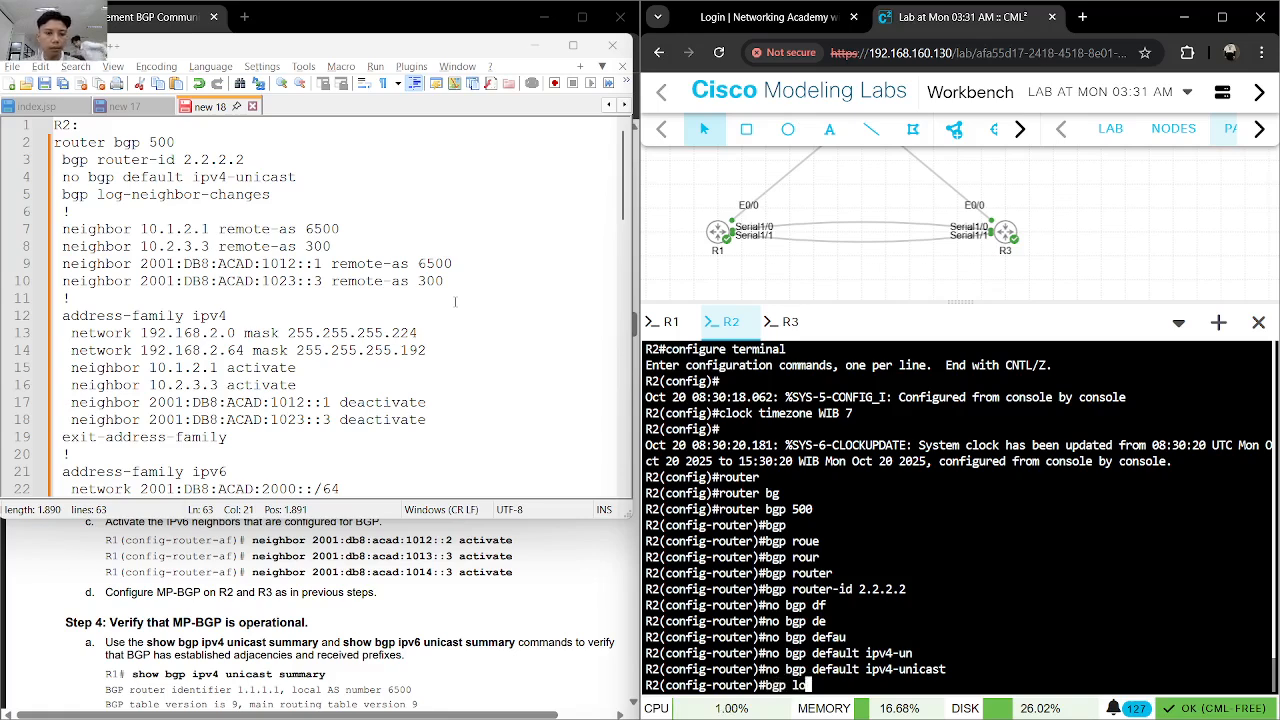
{"action": "type", "text": "g"}
{"action": "key", "text": "Tab"}
{"action": "key", "text": "Return"}
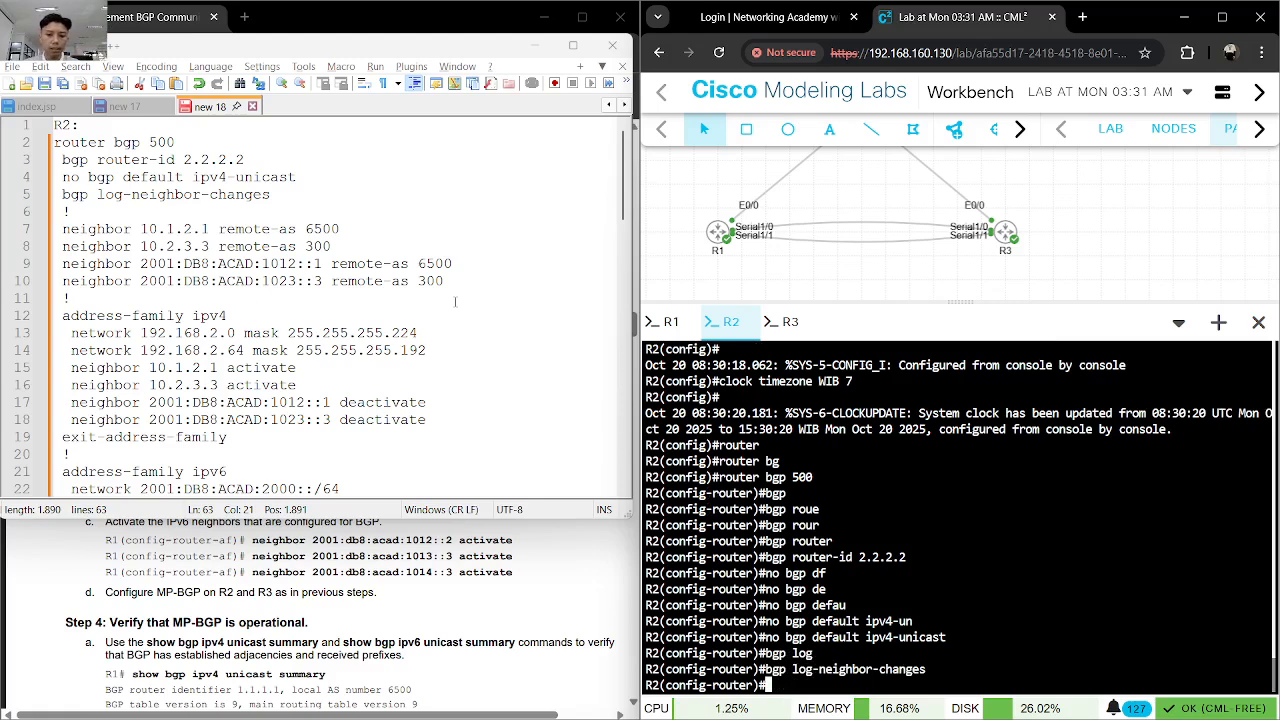
- Define BGP neighbor 10.1.2.1 on R2 with remote-as 6500
{"action": "type", "text": "nei"}
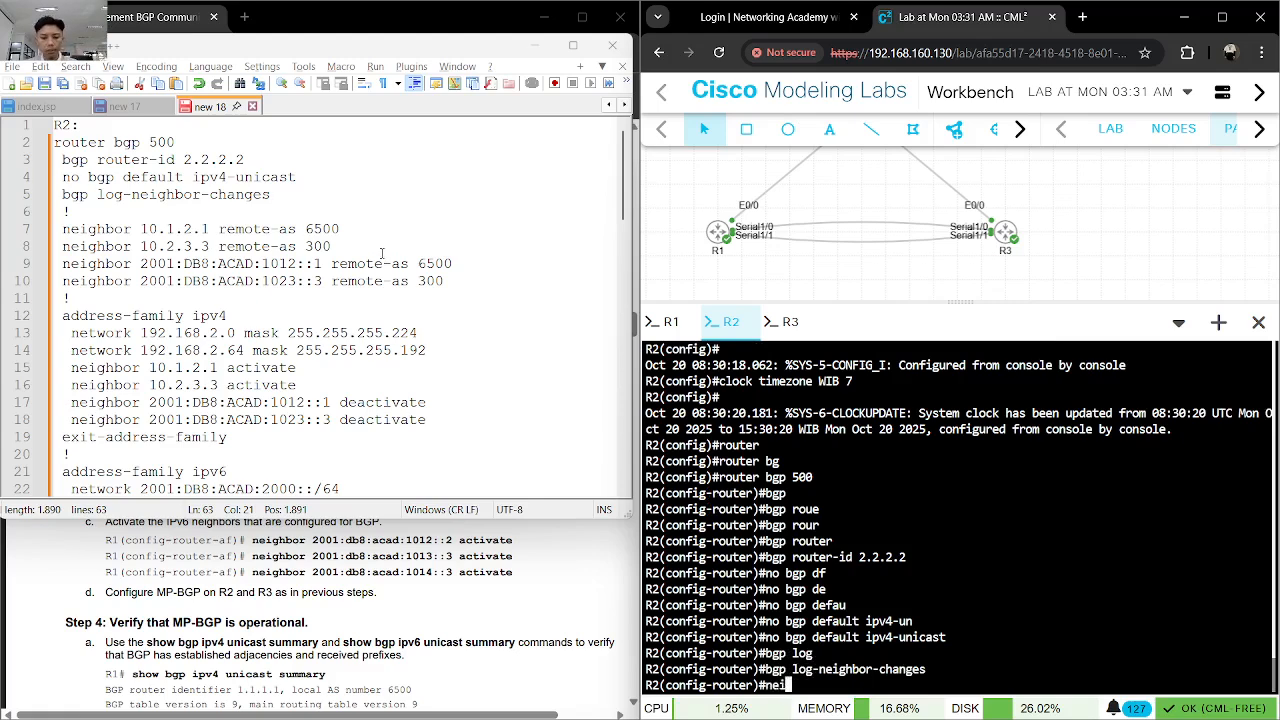
{"action": "key", "text": "Tab"}
{"action": "type", "text": "10.1"}
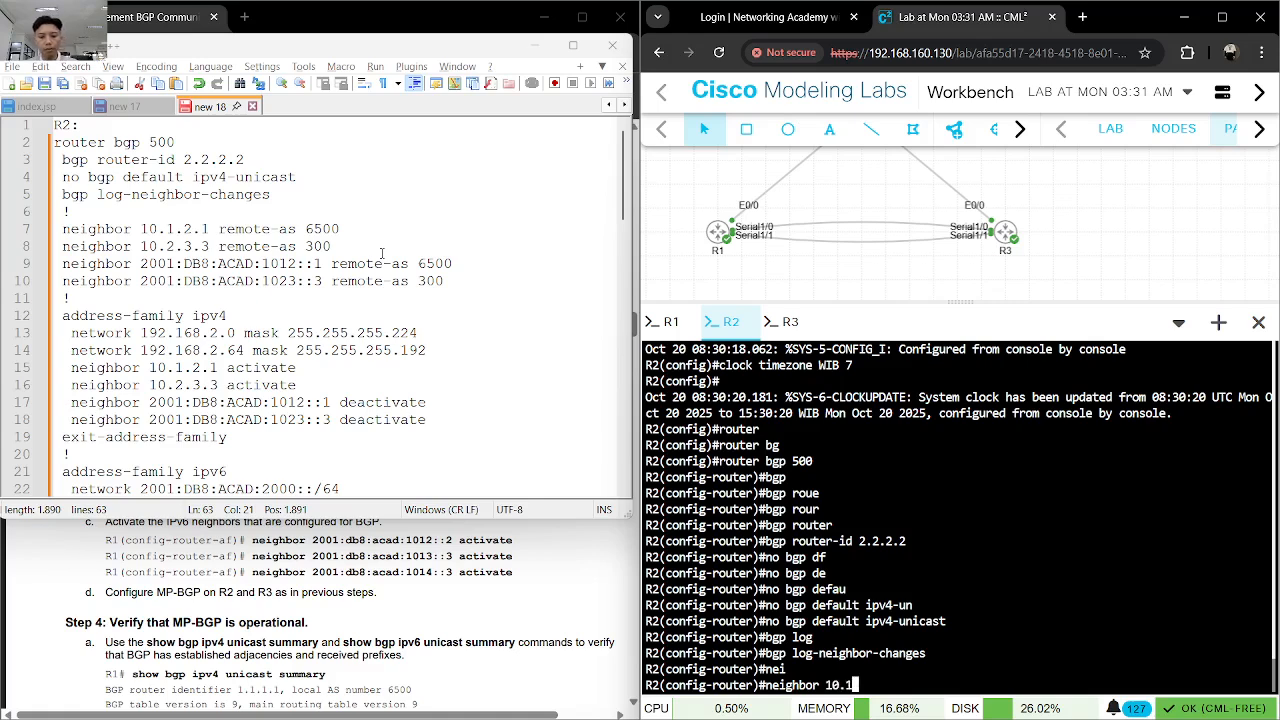
{"action": "type", "text": ".2.1 remoe"}
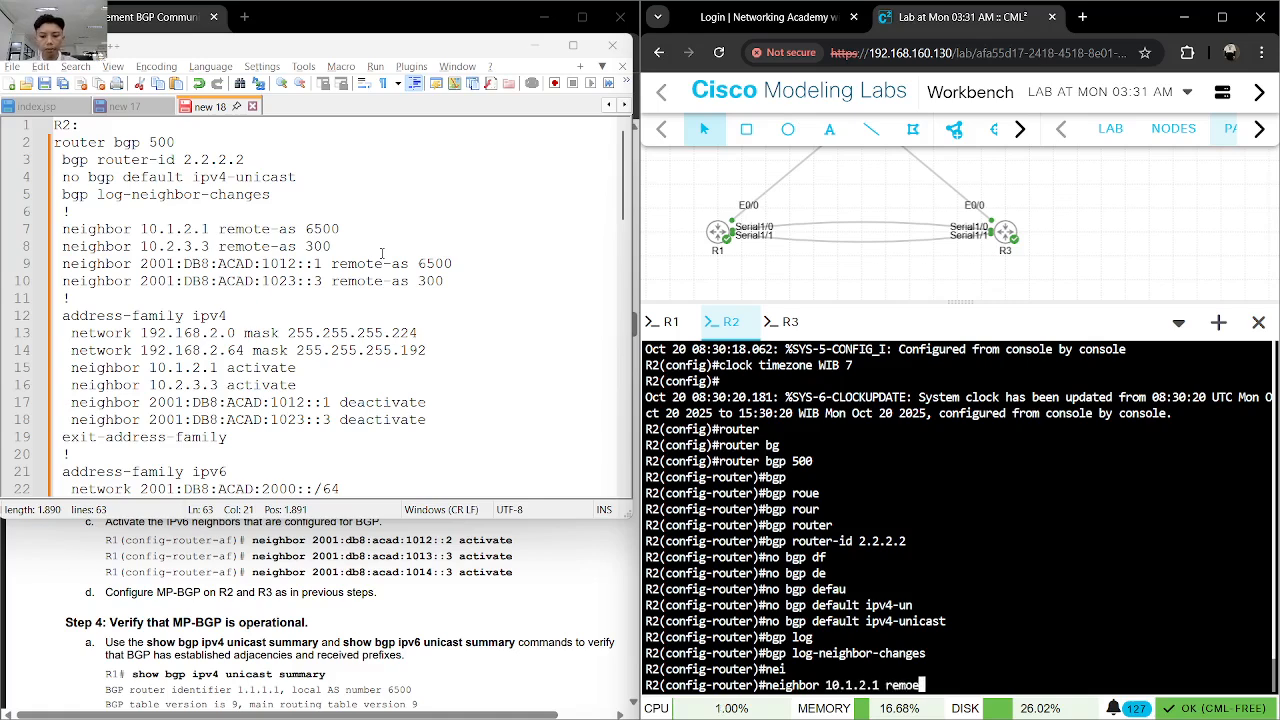
{"action": "key", "text": "BackSpace"}
{"action": "type", "text": "tte"}
{"action": "key", "text": "Tab"}
{"action": "key", "text": "BackSpace"}
{"action": "key", "text": "BackSpace"}
{"action": "type", "text": "e"}
{"action": "key", "text": "Tab"}
{"action": "type", "text": "6500"}
{"action": "key", "text": "Return"}
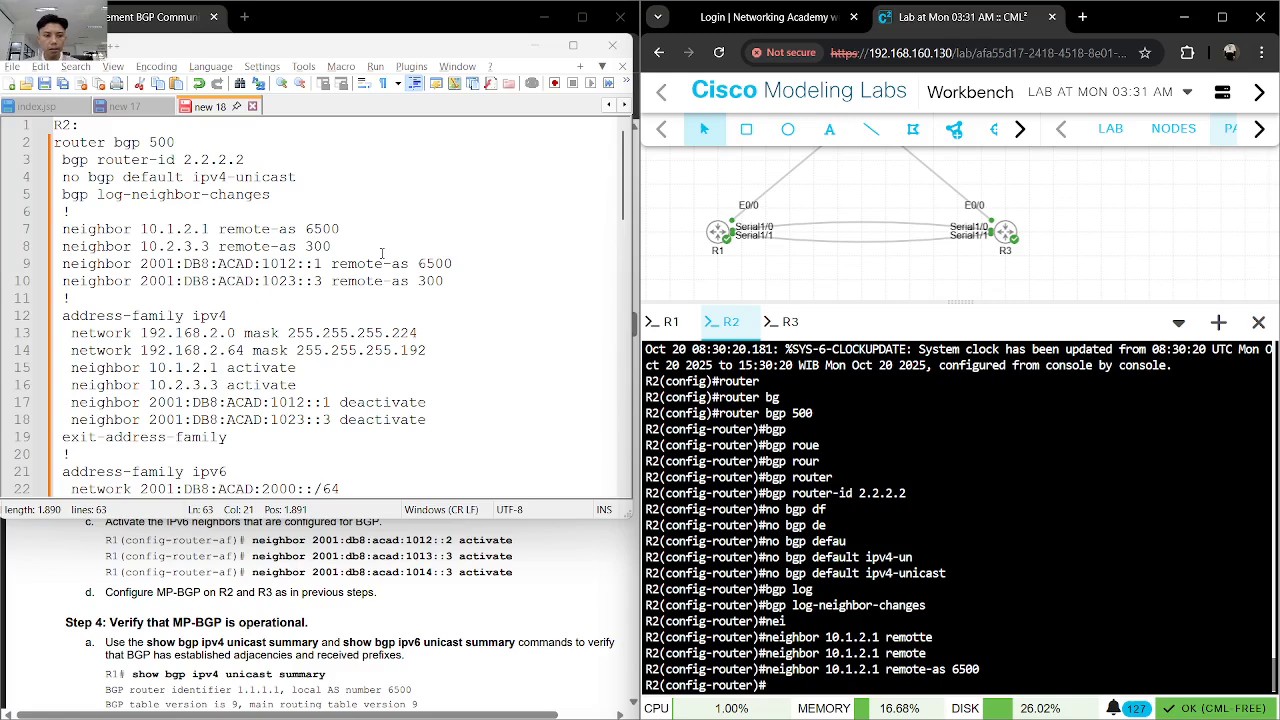
- Define BGP neighbor 10.2.3.3 on R2 with remote-as 300
{"action": "type", "text": "nei"}
{"action": "key", "text": "Tab"}
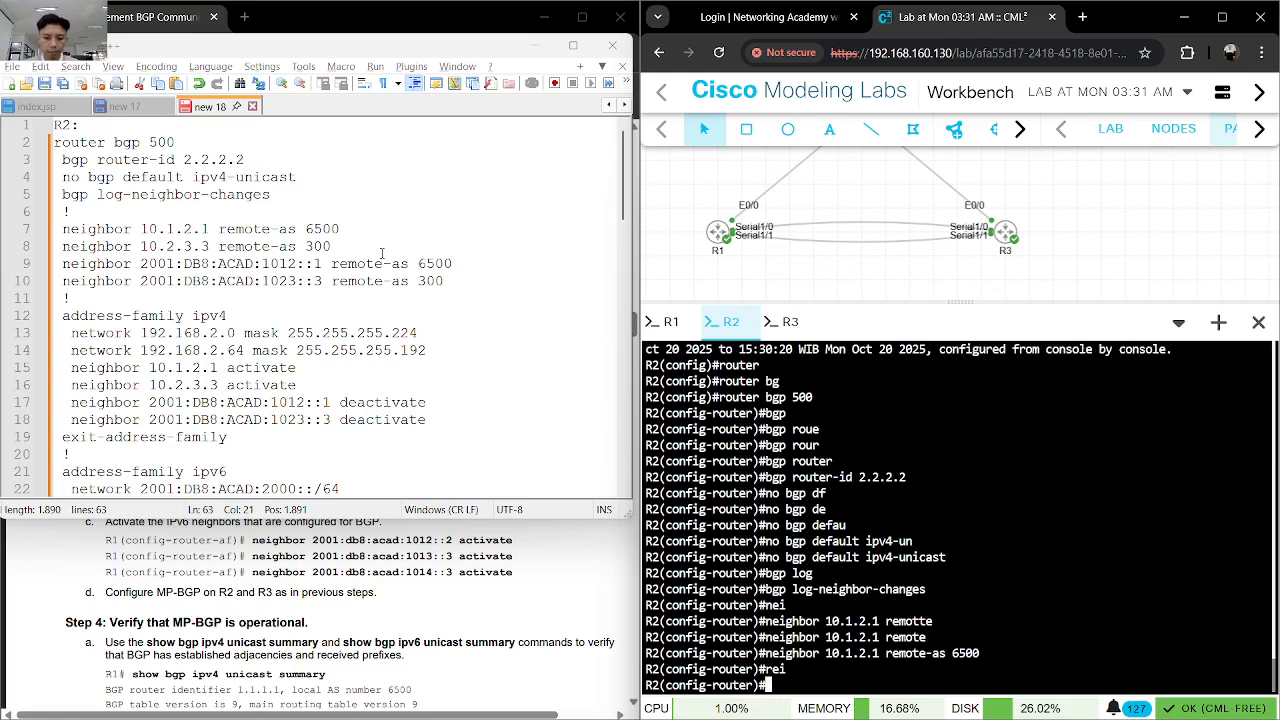
{"action": "key", "text": "Tab"}
{"action": "type", "text": "10.2.3.33 remtoe"}
{"action": "key", "text": "Tab"}
{"action": "key", "text": "BackSpace"}
{"action": "key", "text": "BackSpace"}
{"action": "key", "text": "BackSpace"}
{"action": "type", "text": "ote"}
{"action": "key", "text": "Tab"}
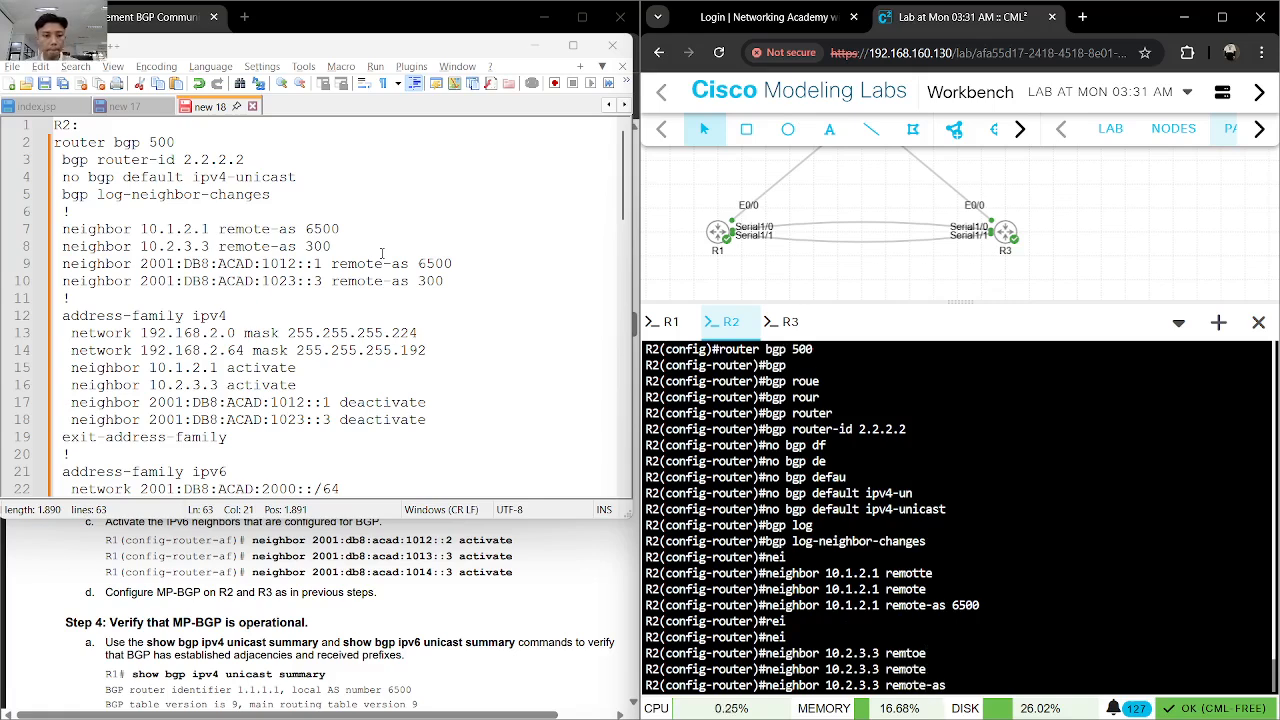
{"action": "type", "text": "300"}
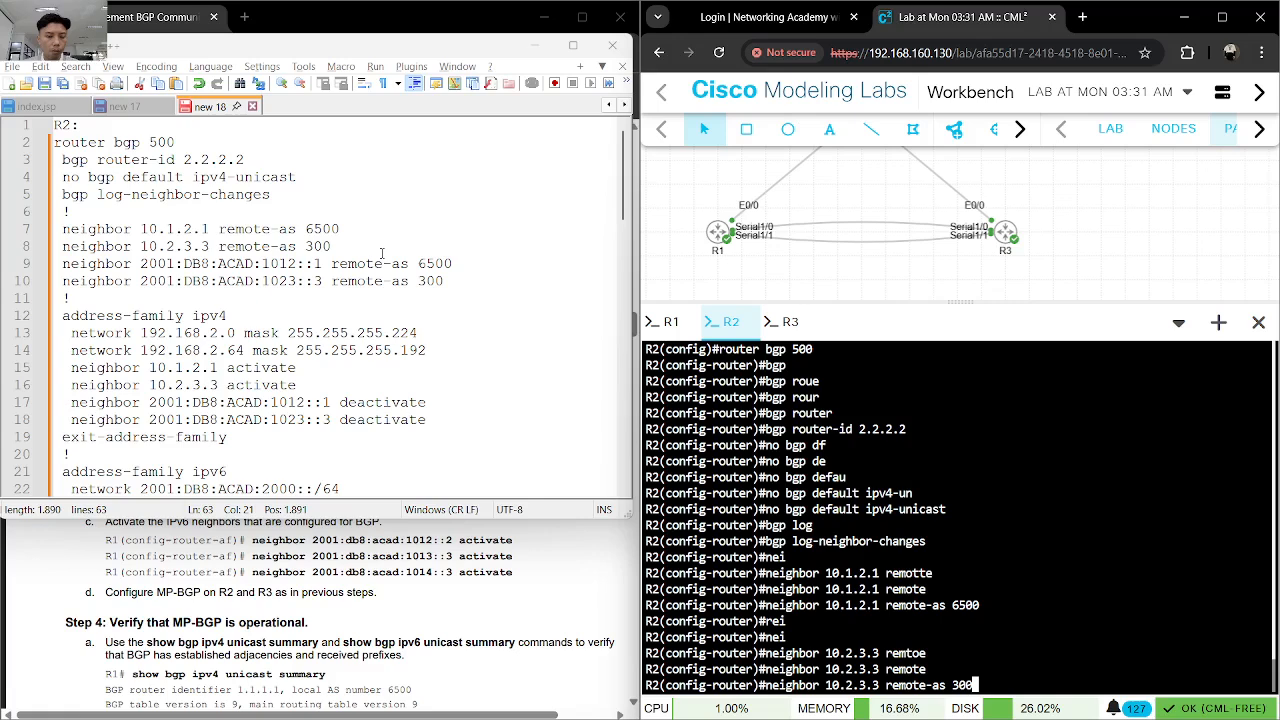
{"action": "key", "text": "Return"}
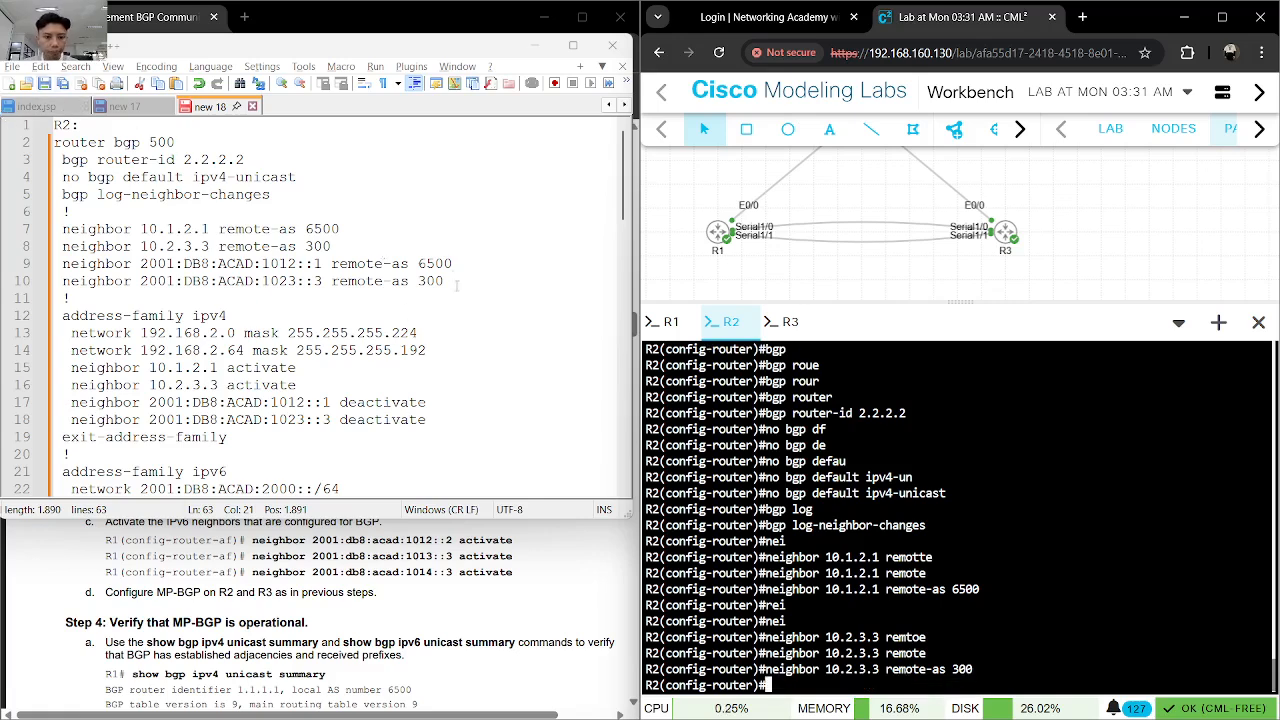
- Copy R2's IPv6 neighbor lines from the notes and run them: 2001:DB8:ACAD:1012::1 remote-as 6500 and 2001:DB8:ACAD:1023::3 remote-as 300
{"action": "left_click_drag", "start_coordinate": [452, 263], "coordinate": [62, 263]}
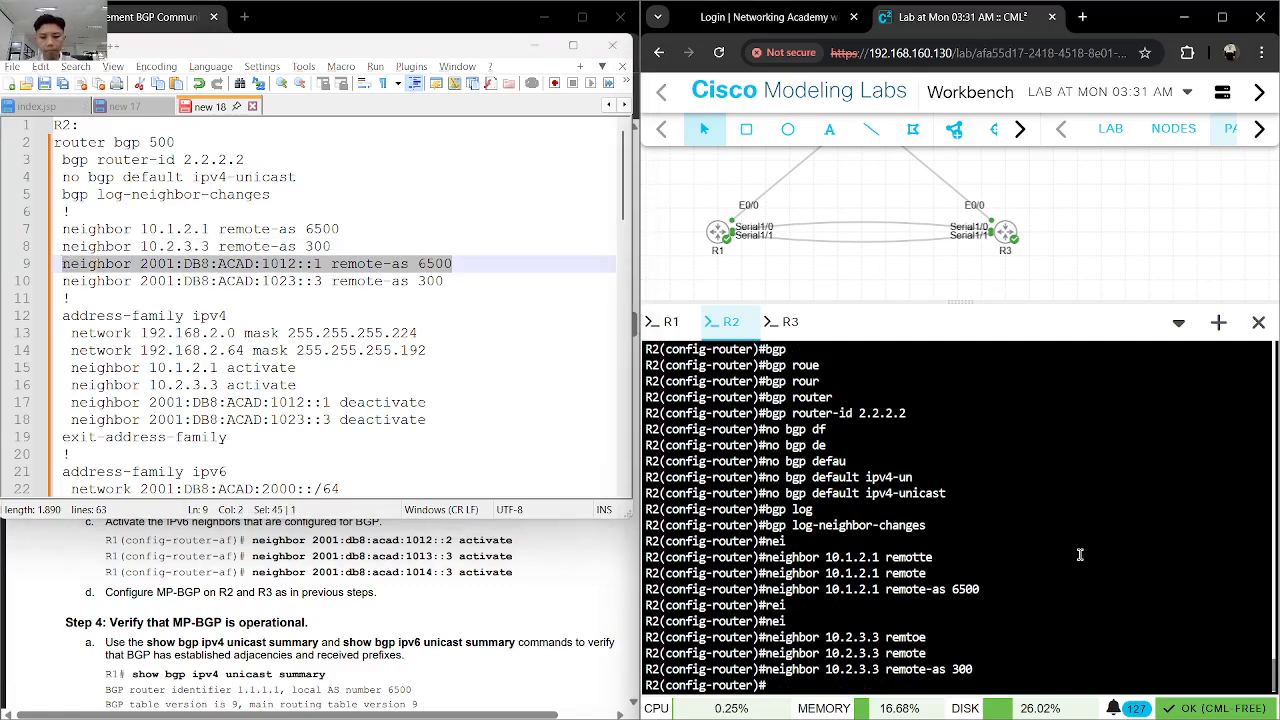
{"action": "type", "text": "neighbor 2001:DB8:ACAD:1012::1 remote-as 6500"}
{"action": "key", "text": "Return"}
{"action": "left_click_drag", "start_coordinate": [450, 281], "coordinate": [62, 281]}
{"action": "key", "text": "ctrl+c"}
{"action": "left_click", "coordinate": [874, 513]}
{"action": "key", "text": "ctrl+v"}
{"action": "key", "text": "Return"}
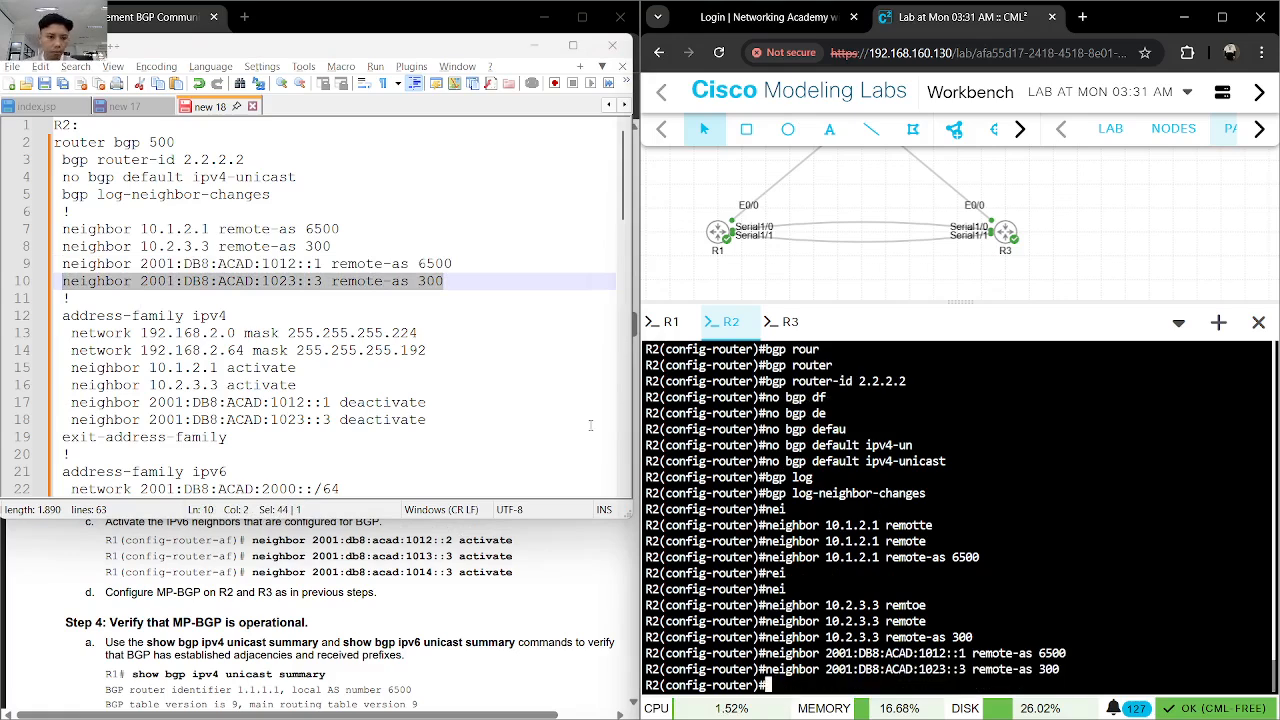
- Enter R2's IPv4 address family using the address-family ipv4 line copied from the notes
{"action": "left_click_drag", "start_coordinate": [227, 316], "coordinate": [64, 323]}
{"action": "key", "text": "ctrl+c"}
{"action": "left_click", "coordinate": [870, 533]}
{"action": "key", "text": "ctrl+v"}
{"action": "key", "text": "Return"}
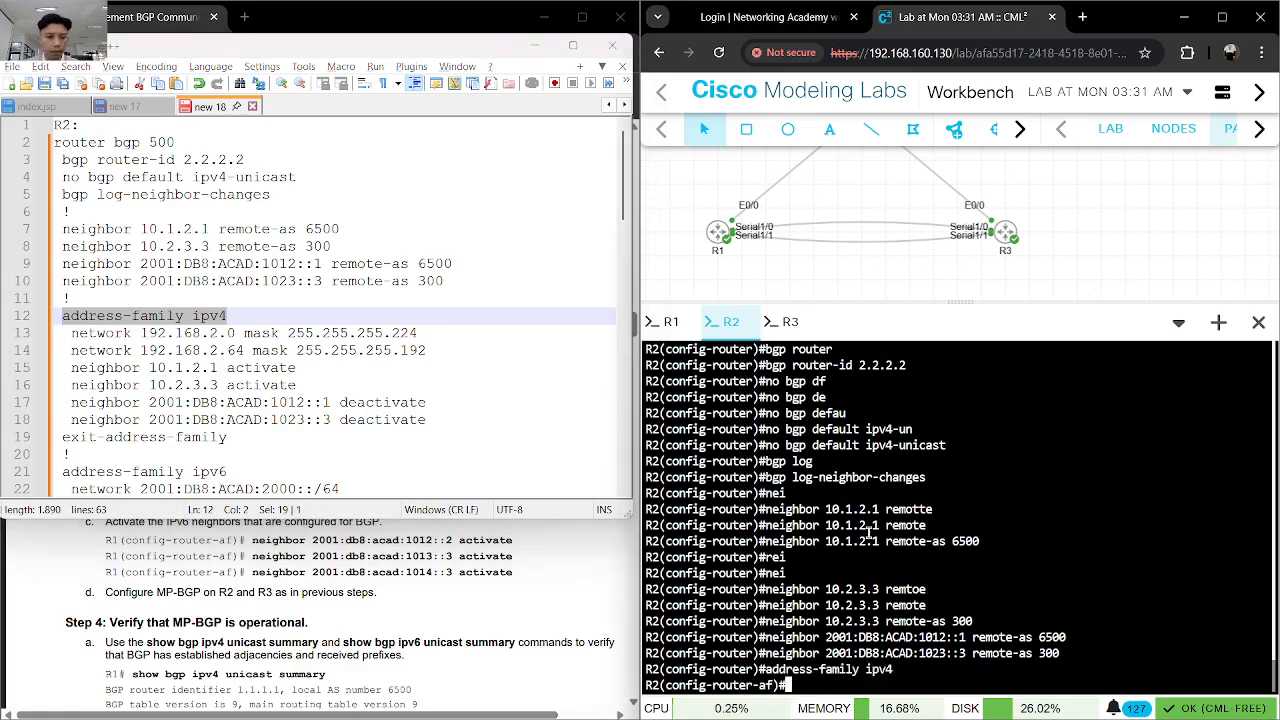
- Advertise 192.168.2.0 mask 255.255.255.224 and 192.168.2.64 mask 255.255.255.192 in R2's IPv4 address family, copying the network lines from the notes
{"action": "left_click_drag", "start_coordinate": [418, 333], "coordinate": [72, 333]}
{"action": "key", "text": "ctrl+c"}
{"action": "left_click", "coordinate": [830, 500]}
{"action": "key", "text": "ctrl+v"}
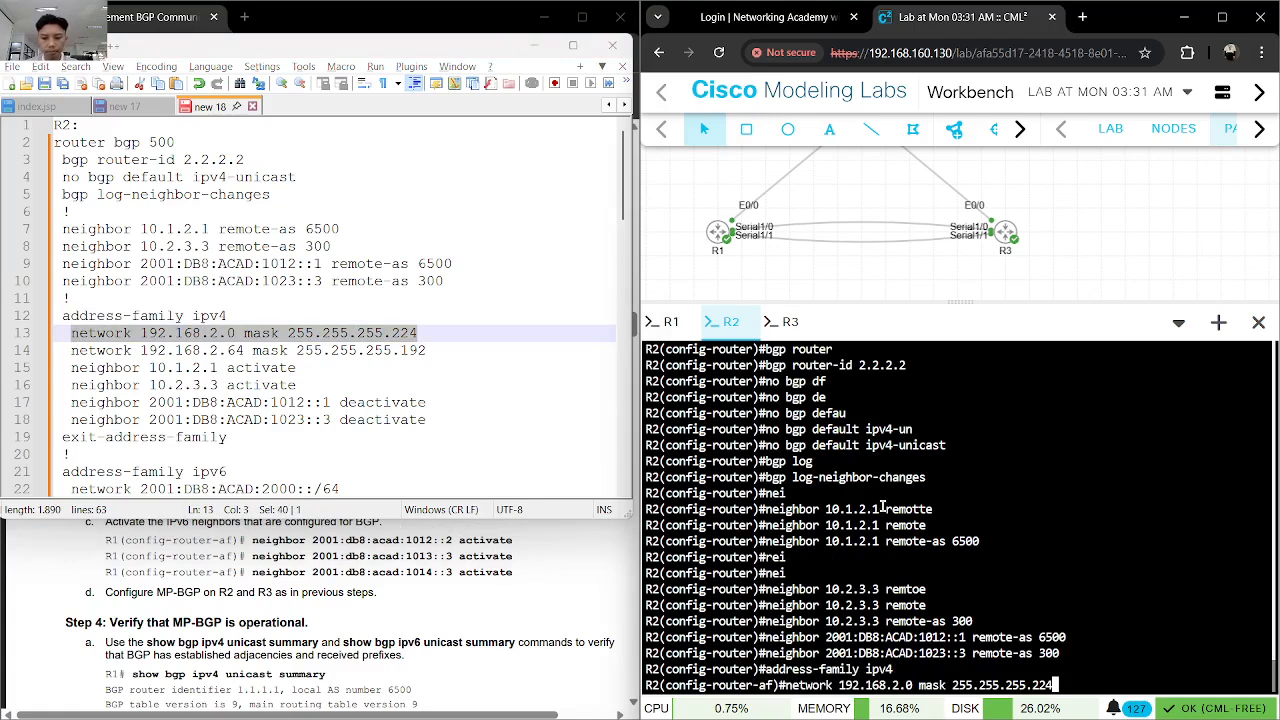
{"action": "key", "text": "Return"}
{"action": "left_click_drag", "start_coordinate": [425, 350], "coordinate": [70, 350]}
{"action": "key", "text": "ctrl+c"}
{"action": "left_click", "coordinate": [1016, 637]}
{"action": "key", "text": "ctrl+v"}
{"action": "key", "text": "Return"}
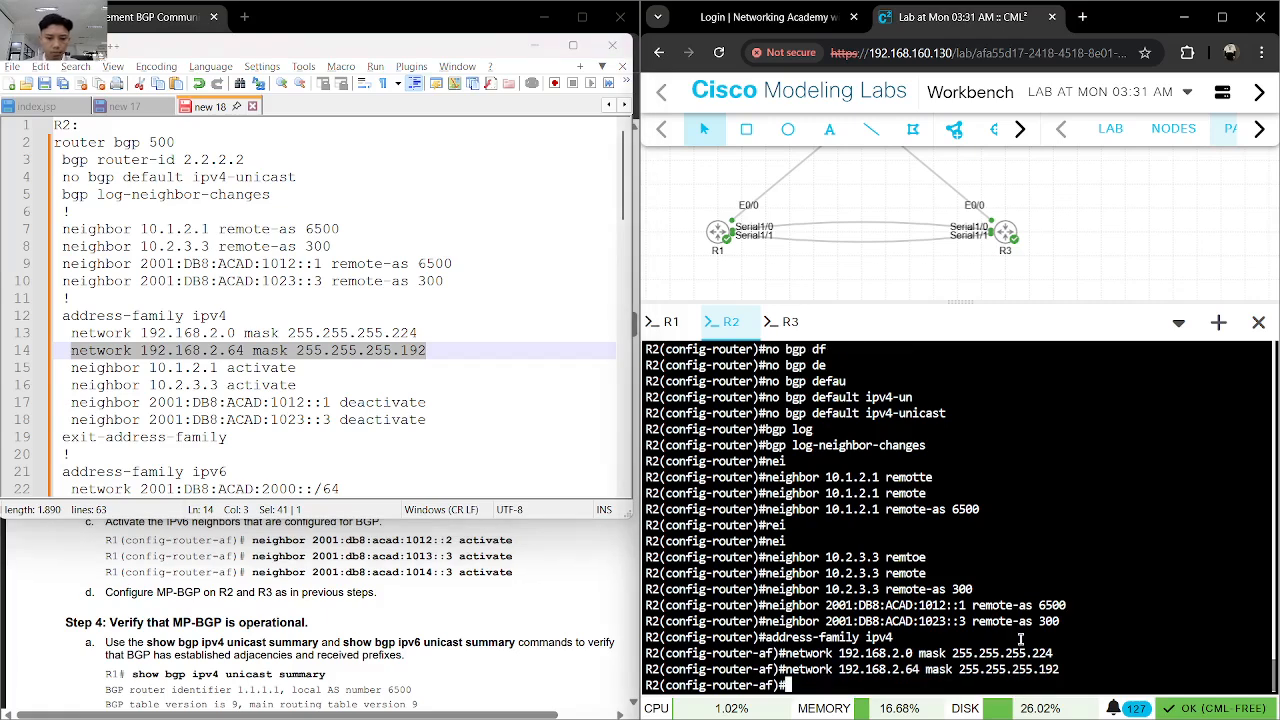
- Activate neighbors 10.1.2.1 and 10.2.3.3 in R2's IPv4 address family with the commands copied from the notes
{"action": "left_click_drag", "start_coordinate": [296, 367], "coordinate": [70, 367]}
{"action": "key", "text": "ctrl+c"}
{"action": "left_click", "coordinate": [676, 523]}
{"action": "key", "text": "ctrl+v"}
{"action": "key", "text": "Return"}
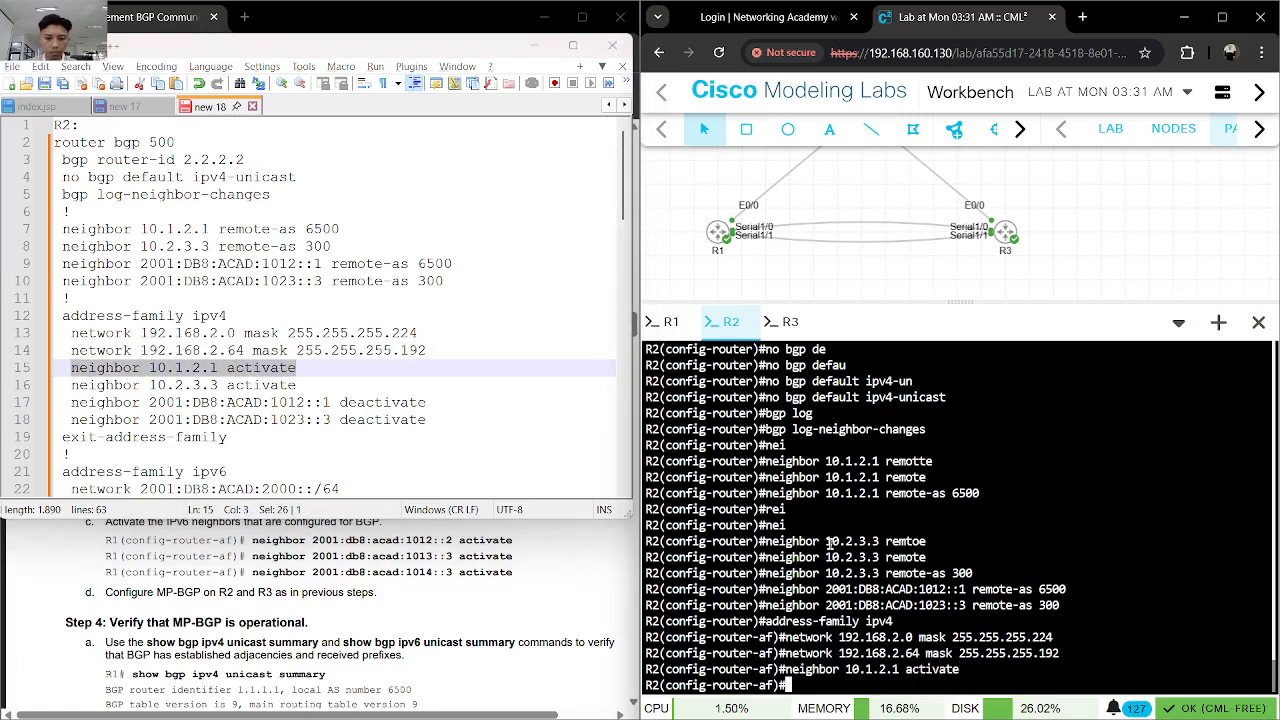
{"action": "left_click_drag", "start_coordinate": [296, 385], "coordinate": [68, 385]}
{"action": "key", "text": "ctrl+c"}
{"action": "left_click", "coordinate": [710, 513]}
{"action": "key", "text": "ctrl+v"}
{"action": "key", "text": "Return"}
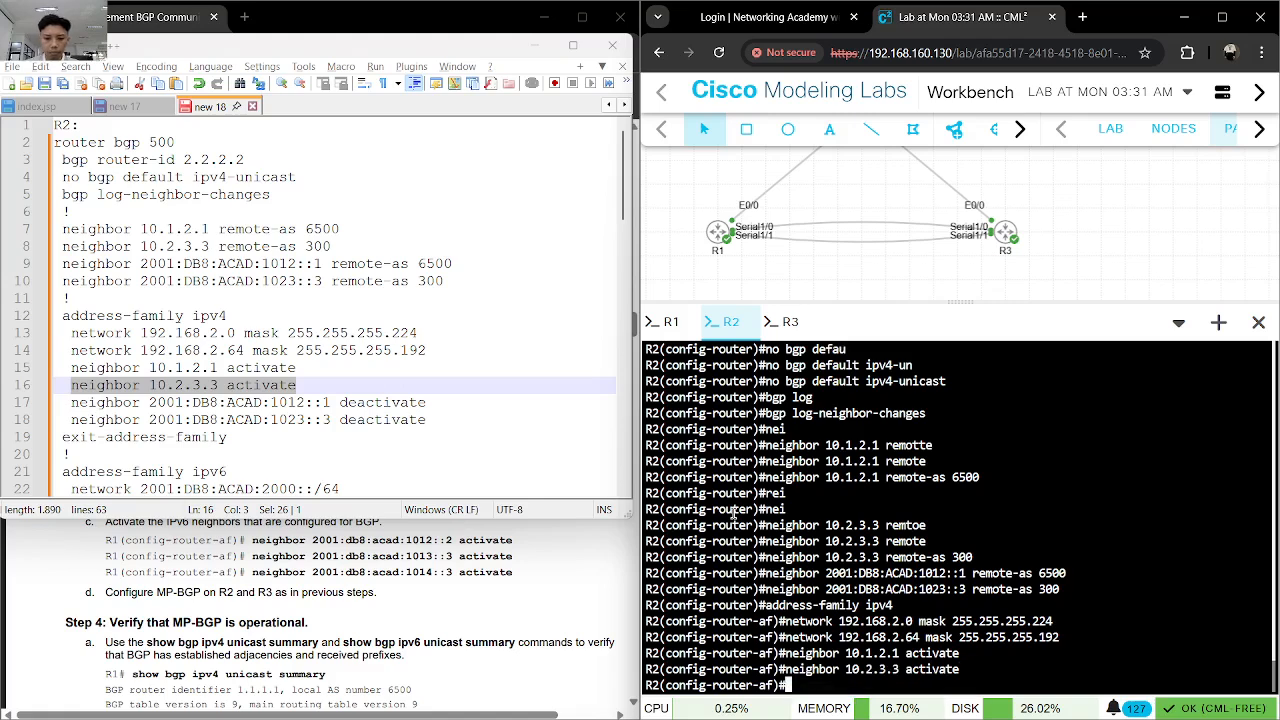
- Try the notes' neighbor 2001:DB8:ACAD:1012::1 deactivate command in R2's IPv4 address family
{"action": "left_click_drag", "start_coordinate": [428, 402], "coordinate": [75, 410]}
{"action": "key", "text": "ctrl+c"}
{"action": "left_click", "coordinate": [880, 594]}
{"action": "key", "text": "ctrl+v"}
{"action": "key", "text": "Return"}
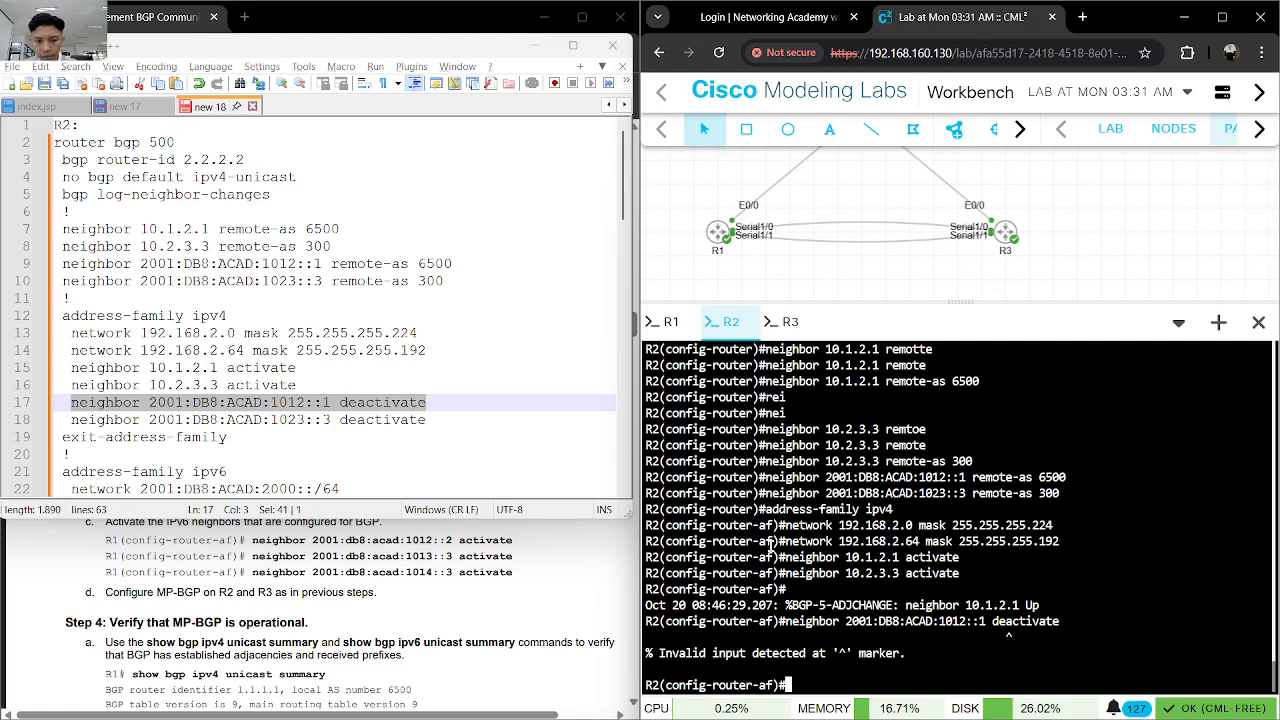
- Exit the address family and try neighbor 2001:DB8:ACAD:1012::1 deactivate in R2's BGP router configuration mode
{"action": "type", "text": "exit"}
{"action": "key", "text": "Return"}
{"action": "key", "text": "ctrl+v"}
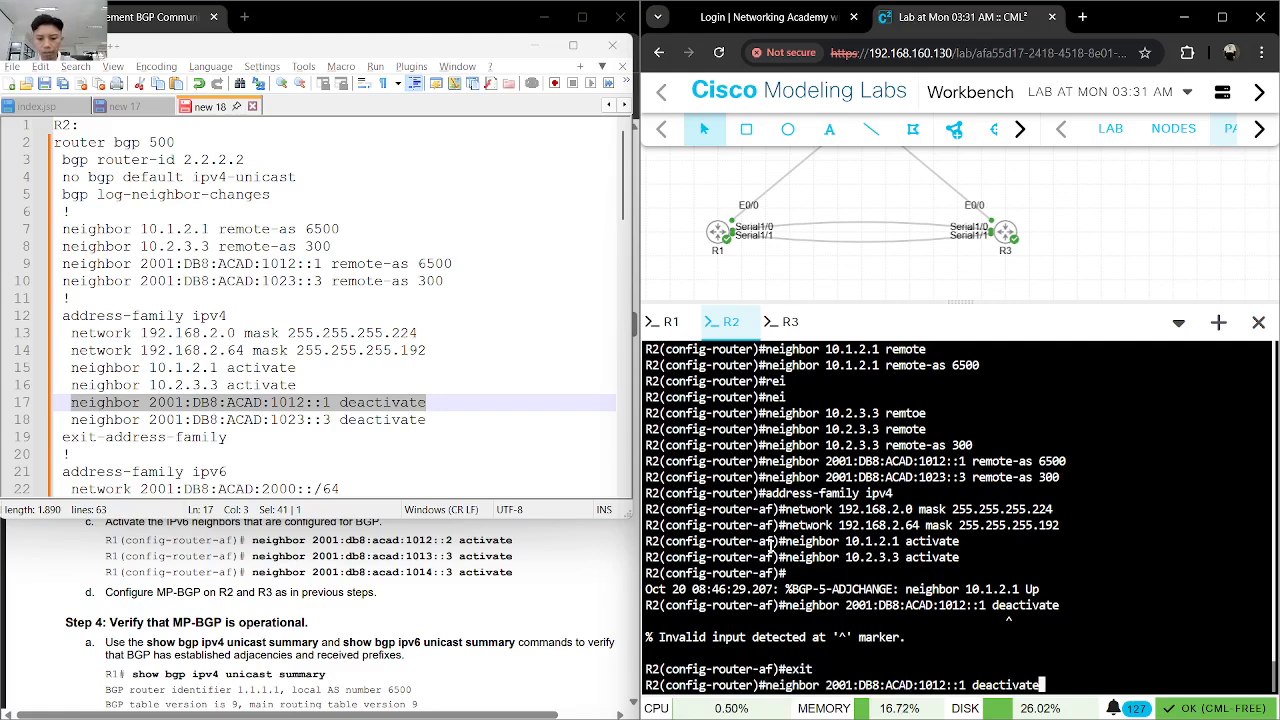
{"action": "key", "text": "Return"}
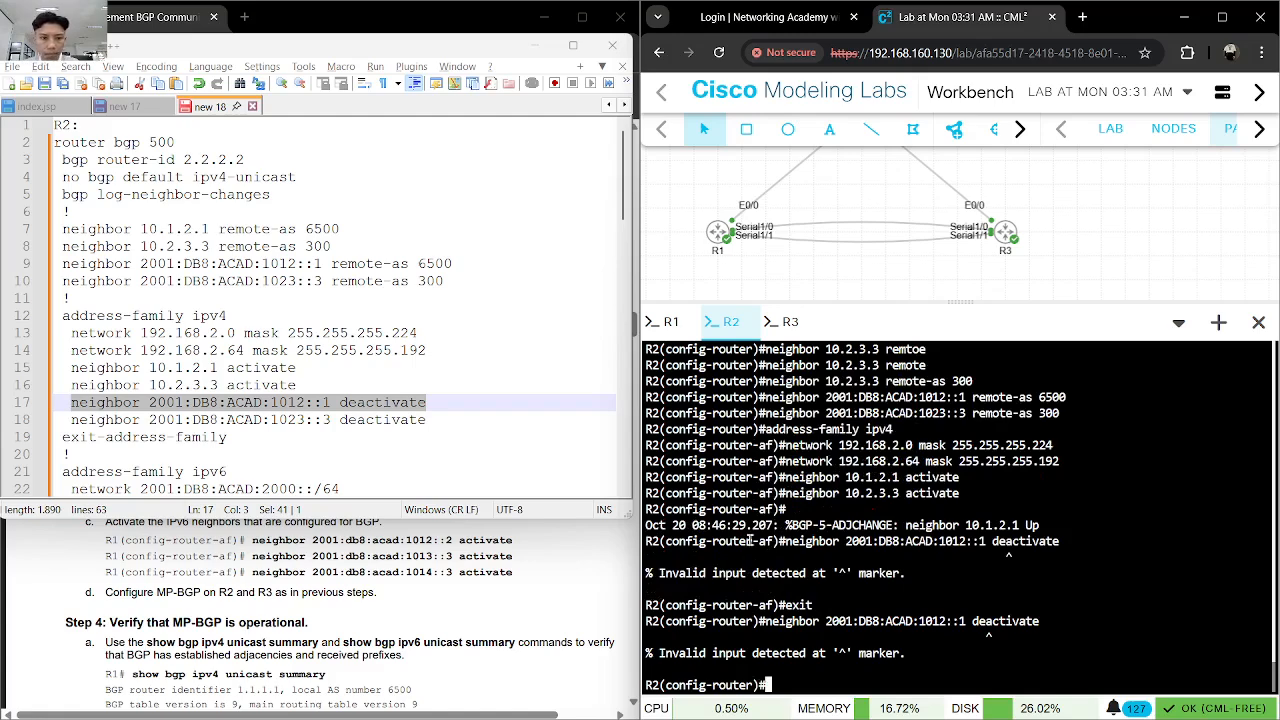
- Check the lab guide's commands for deactivating IPv6 neighbors and re-enter R2's IPv4 address family
{"action": "scroll", "coordinate": [509, 584], "scroll_direction": "up", "scroll_amount": 5}
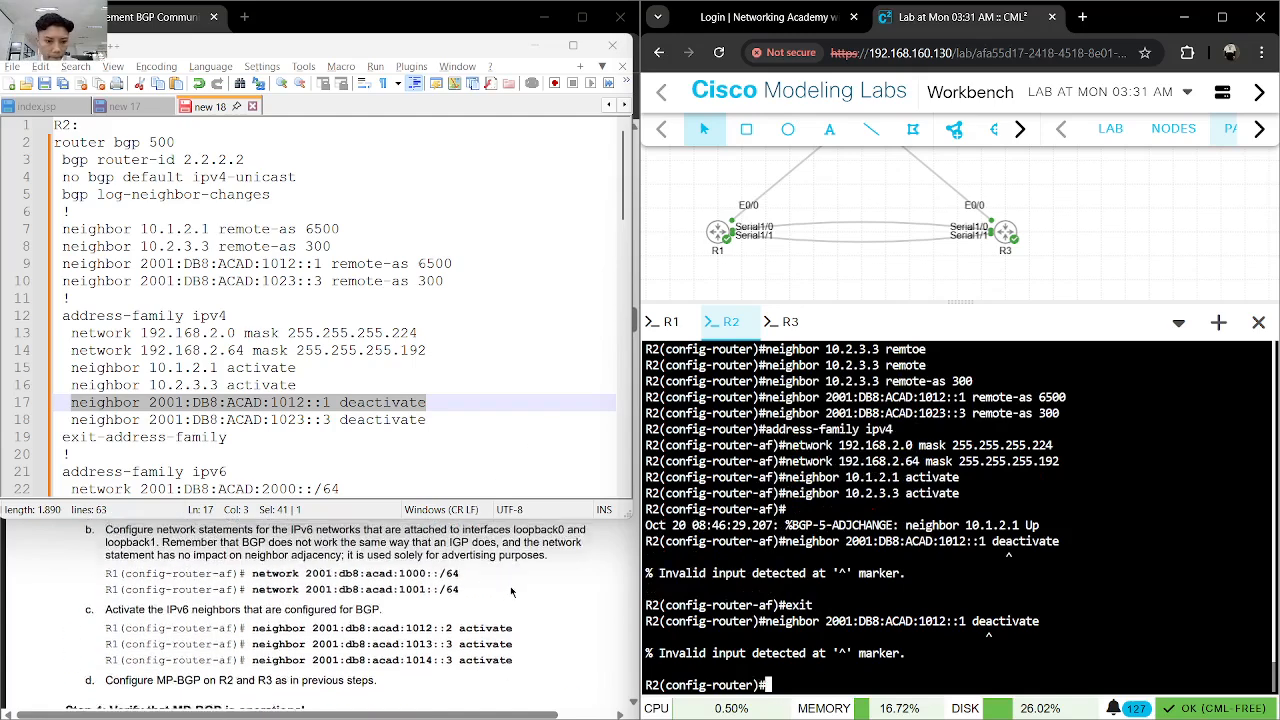
{"action": "scroll", "coordinate": [513, 594], "scroll_direction": "up", "scroll_amount": 4}
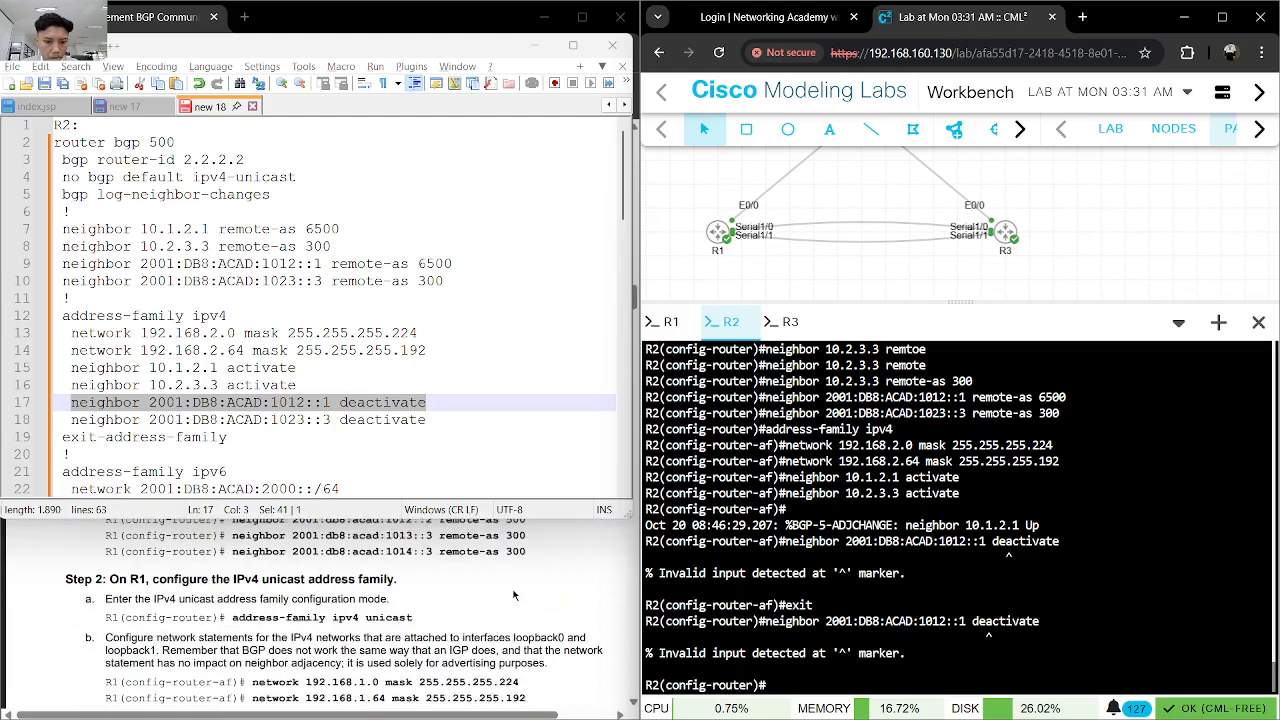
{"action": "scroll", "coordinate": [513, 591], "scroll_direction": "down", "scroll_amount": 5}
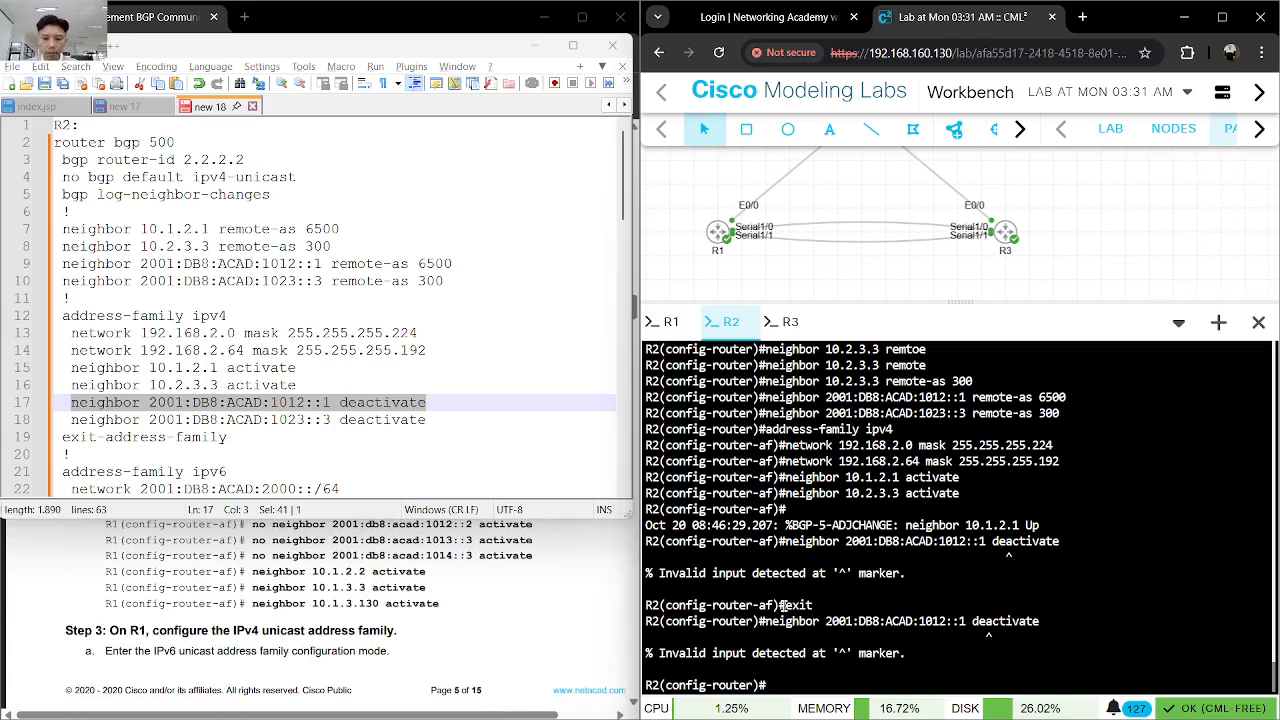
{"action": "key", "text": "Up"}
{"action": "key", "text": "Up"}
{"action": "key", "text": "Up"}
{"action": "key", "text": "Up"}
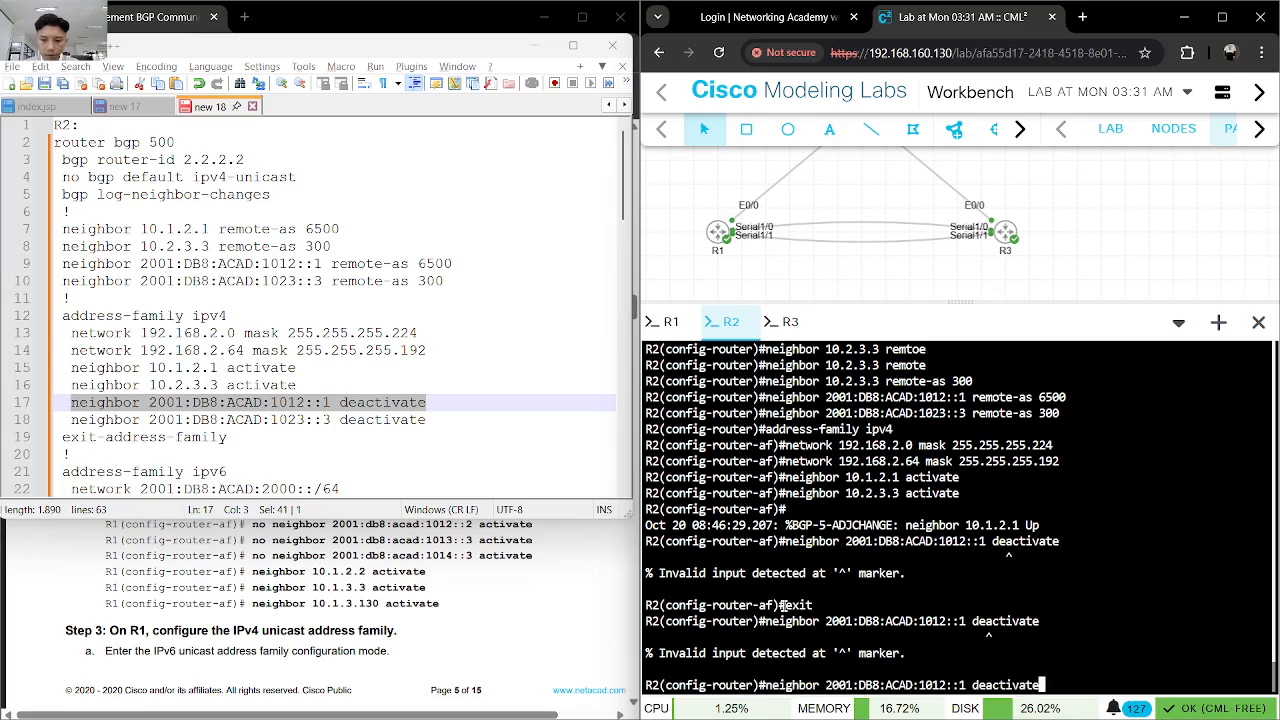
{"action": "key", "text": "Up"}
{"action": "key", "text": "Up"}
{"action": "key", "text": "Up"}
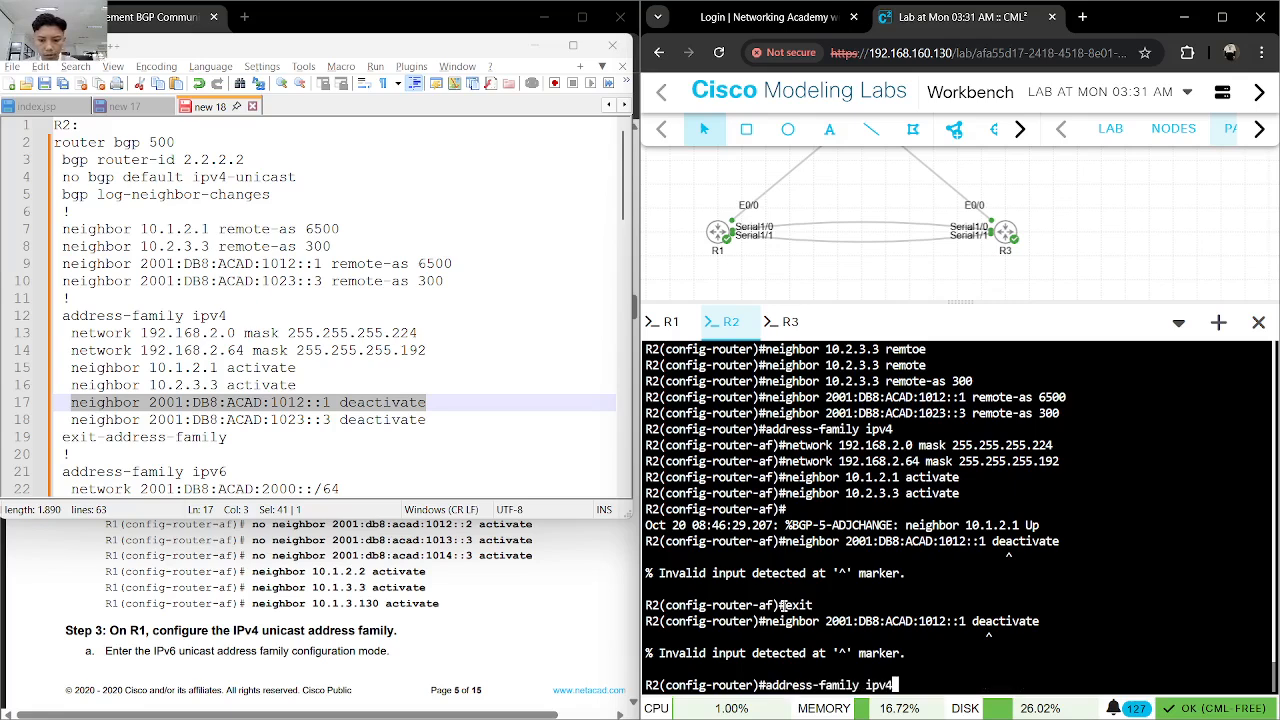
{"action": "key", "text": "Return"}
- Deactivate neighbor 2001:DB8:ACAD:1012::1 in R2's IPv4 address family by rewriting the earlier command as no neighbor 2001:DB8:ACAD:1012::1 activate
{"action": "key", "text": "Up"}
{"action": "key", "text": "Up"}
{"action": "key", "text": "BackSpace"}
{"action": "key", "text": "BackSpace"}
{"action": "key", "text": "BackSpace"}
{"action": "key", "text": "BackSpace"}
{"action": "key", "text": "BackSpace"}
{"action": "key", "text": "BackSpace"}
{"action": "key", "text": "BackSpace"}
{"action": "key", "text": "BackSpace"}
{"action": "key", "text": "BackSpace"}
{"action": "key", "text": "BackSpace"}
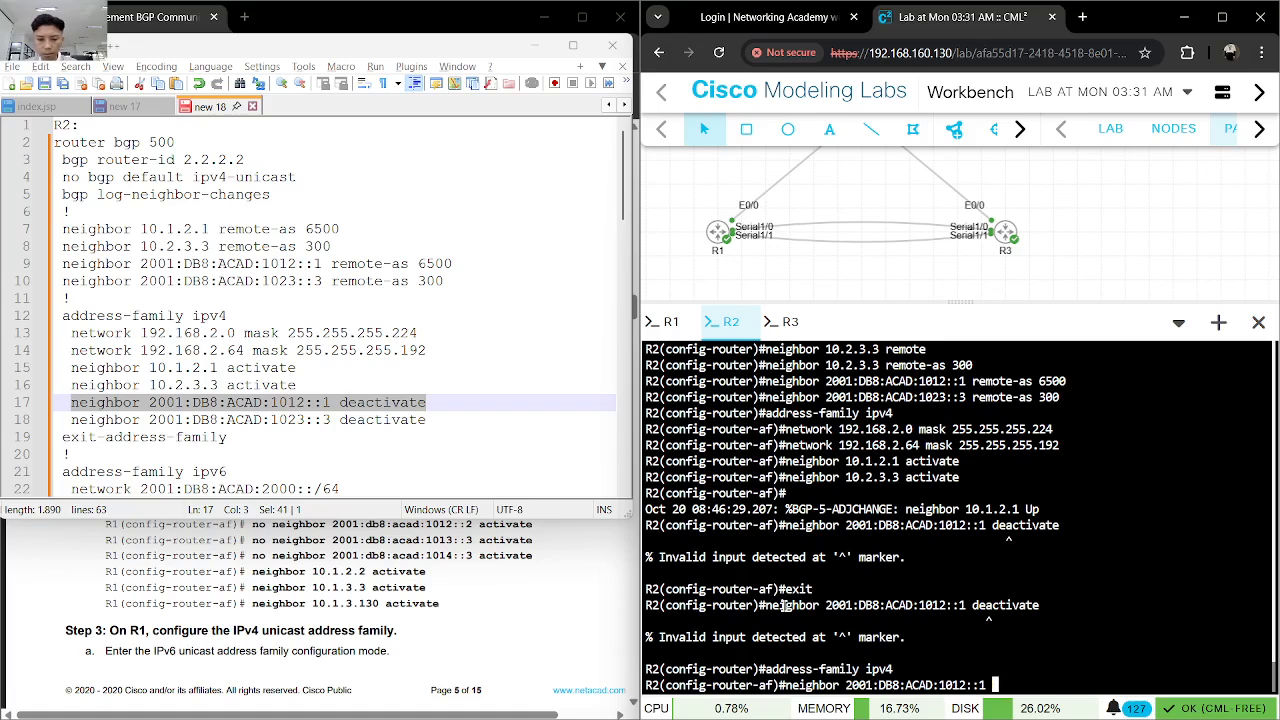
{"action": "type", "text": "ac"}
{"action": "key", "text": "Tab"}
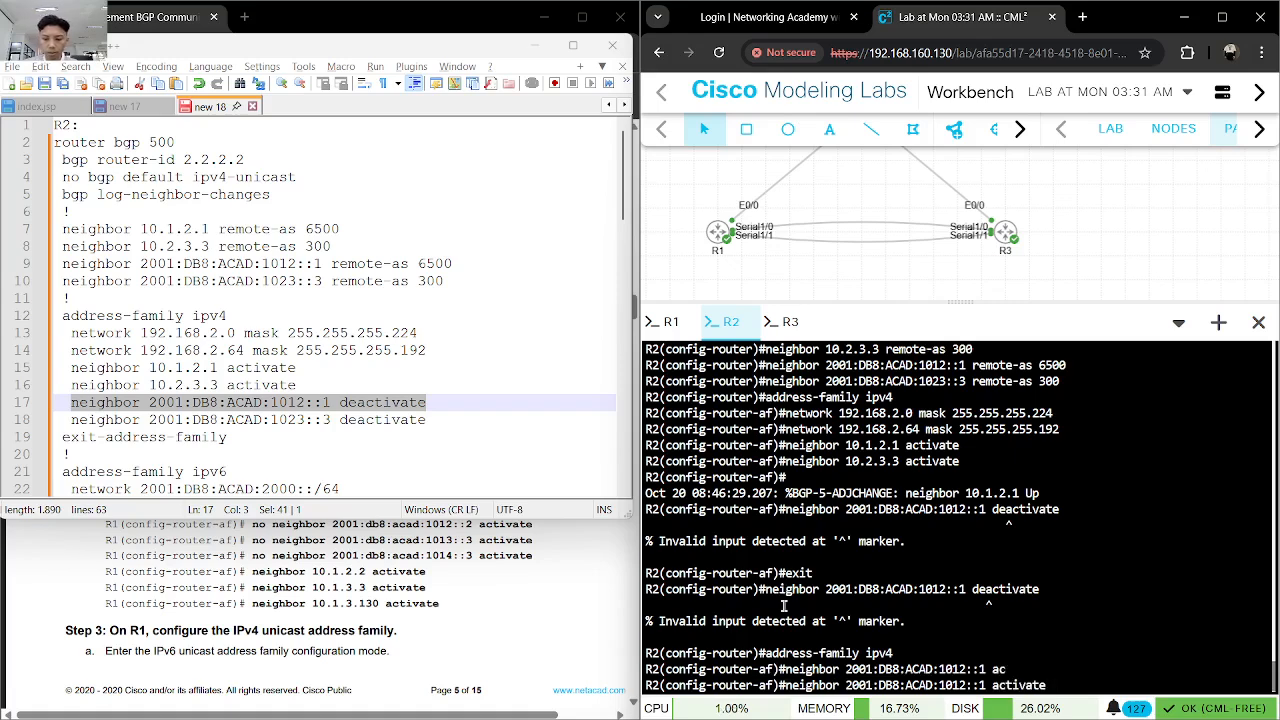
{"action": "key", "text": "Left"}
{"action": "key", "text": "Left"}
{"action": "key", "text": "Left"}
{"action": "key", "text": "Left"}
{"action": "key", "text": "Left"}
{"action": "key", "text": "Left"}
{"action": "key", "text": "Left"}
{"action": "key", "text": "Left"}
{"action": "key", "text": "Left"}
{"action": "key", "text": "Left"}
{"action": "key", "text": "Left"}
{"action": "key", "text": "Left"}
{"action": "key", "text": "Left"}
{"action": "key", "text": "Left"}
{"action": "key", "text": "Left"}
{"action": "key", "text": "Left"}
{"action": "key", "text": "Left"}
{"action": "key", "text": "Left"}
{"action": "key", "text": "Left"}
{"action": "key", "text": "Left"}
{"action": "key", "text": "Left"}
{"action": "key", "text": "Left"}
{"action": "key", "text": "Left"}
{"action": "key", "text": "Left"}
{"action": "key", "text": "Left"}
{"action": "type", "text": "no"}
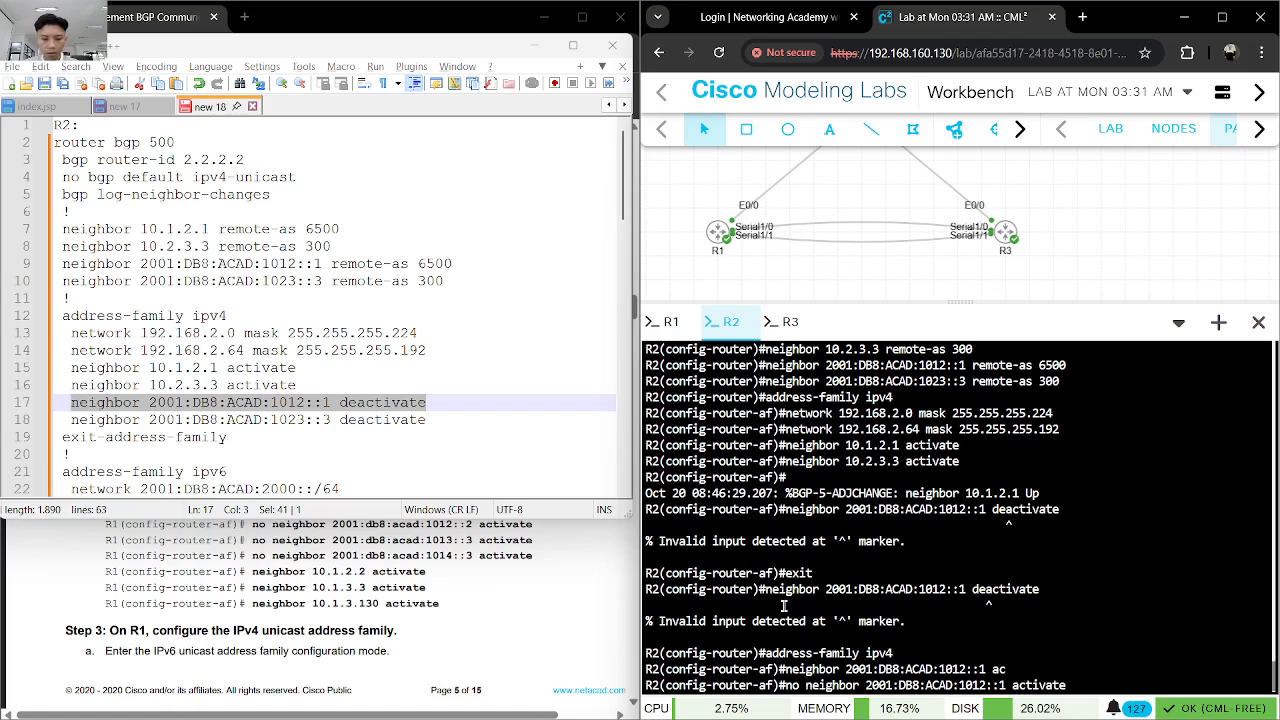
{"action": "key", "text": "Return"}
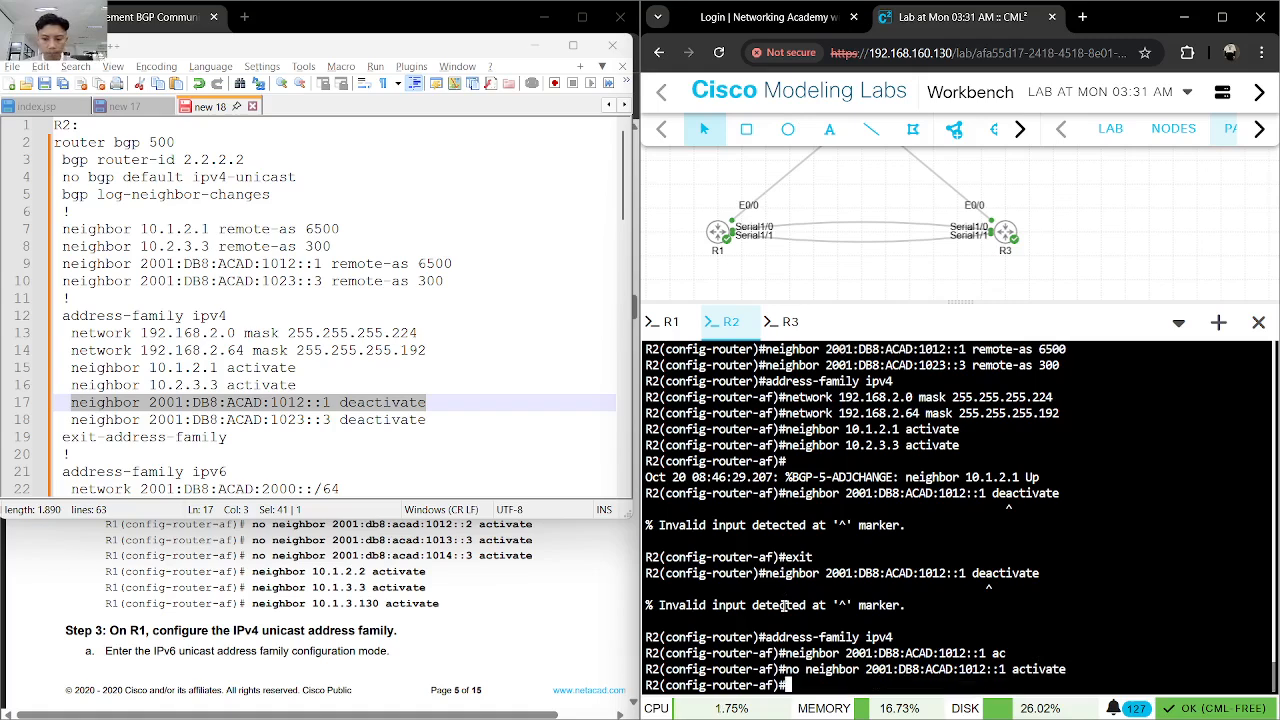
- Enter no neighbor 2001:DB8:ACAD:1023::3 activate in R2's IPv4 address family, adapting the notes' line, and exit the address family
{"action": "left_click_drag", "start_coordinate": [430, 417], "coordinate": [340, 419]}
{"action": "scroll", "coordinate": [420, 572], "scroll_direction": "up", "scroll_amount": 3}
{"action": "scroll", "coordinate": [420, 572], "scroll_direction": "down", "scroll_amount": 3}
{"action": "left_click_drag", "start_coordinate": [428, 419], "coordinate": [71, 419]}
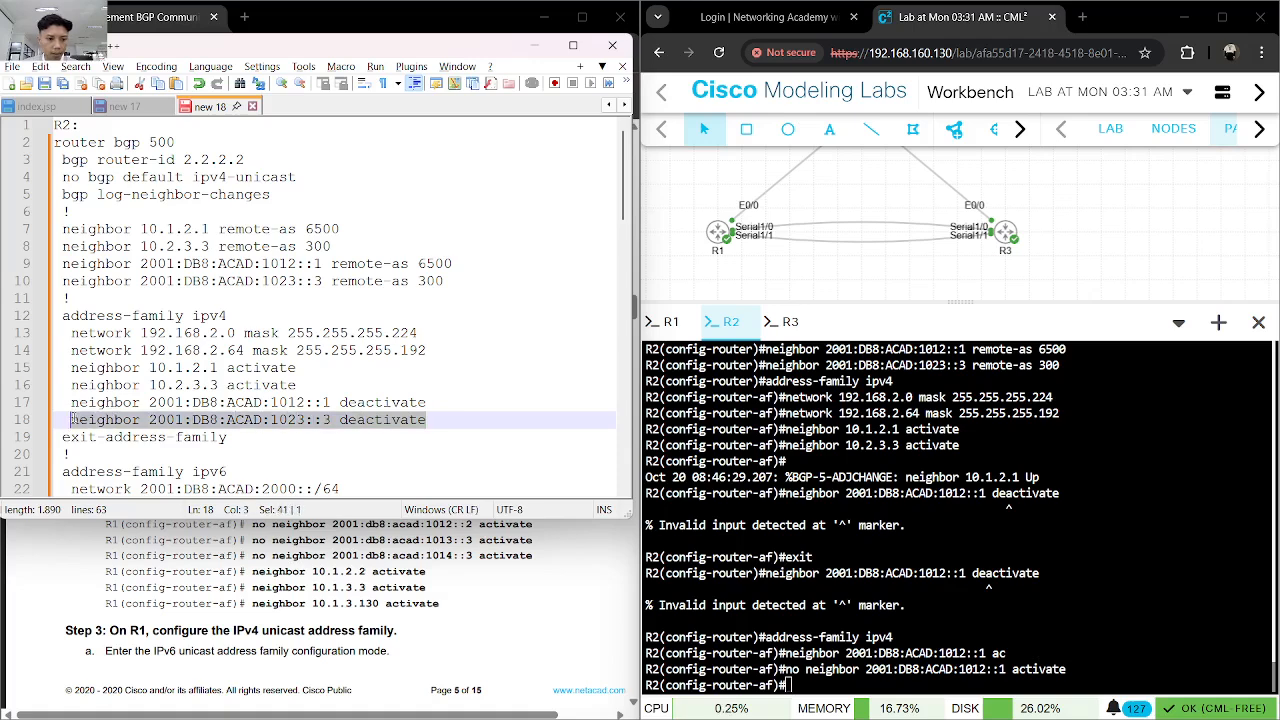
{"action": "left_click", "coordinate": [890, 662]}
{"action": "type", "text": "no"}
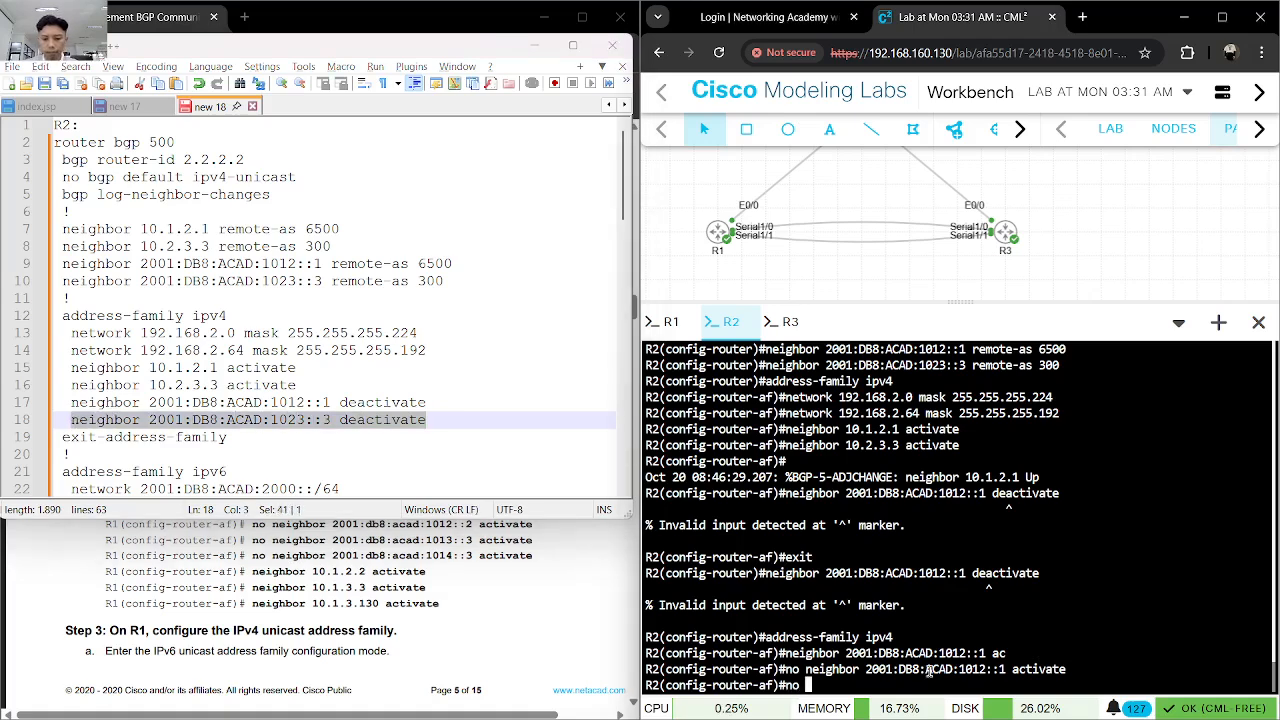
{"action": "key", "text": "ctrl+v"}
{"action": "key", "text": "BackSpace"}
{"action": "key", "text": "BackSpace"}
{"action": "key", "text": "BackSpace"}
{"action": "key", "text": "BackSpace"}
{"action": "key", "text": "BackSpace"}
{"action": "key", "text": "BackSpace"}
{"action": "key", "text": "BackSpace"}
{"action": "key", "text": "BackSpace"}
{"action": "key", "text": "BackSpace"}
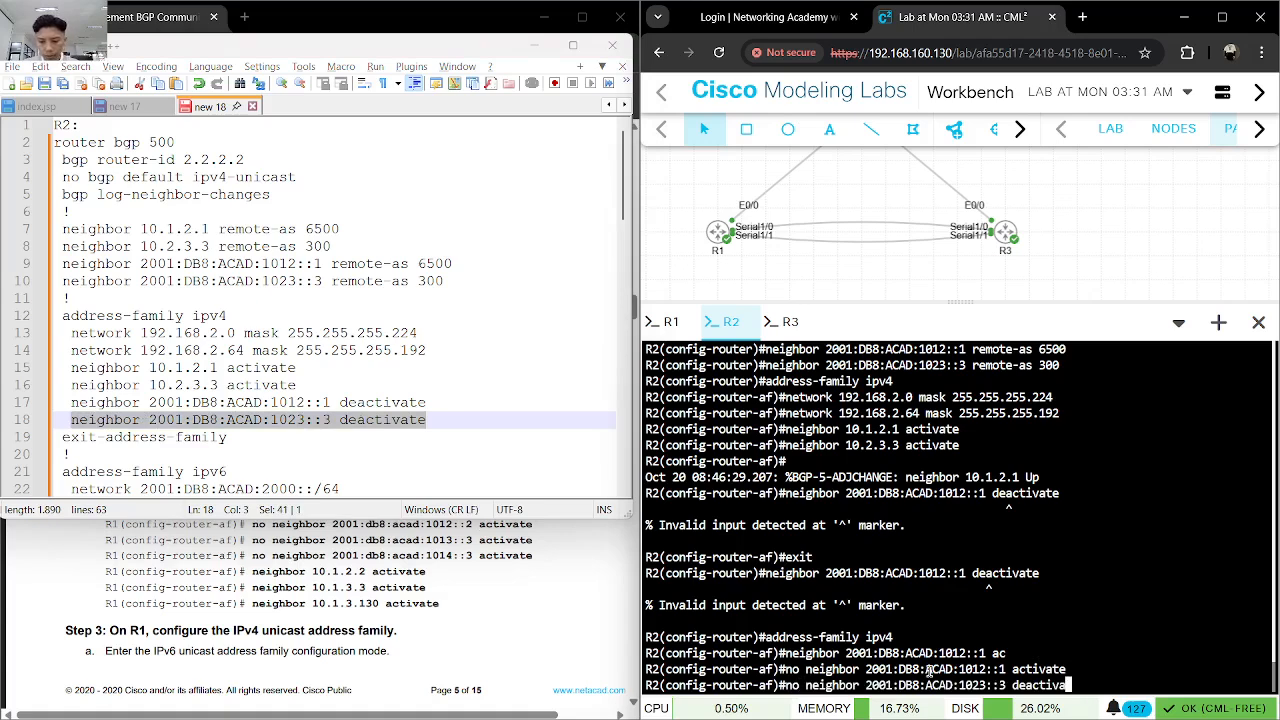
{"action": "type", "text": "ac"}
{"action": "key", "text": "Tab"}
{"action": "key", "text": "Return"}
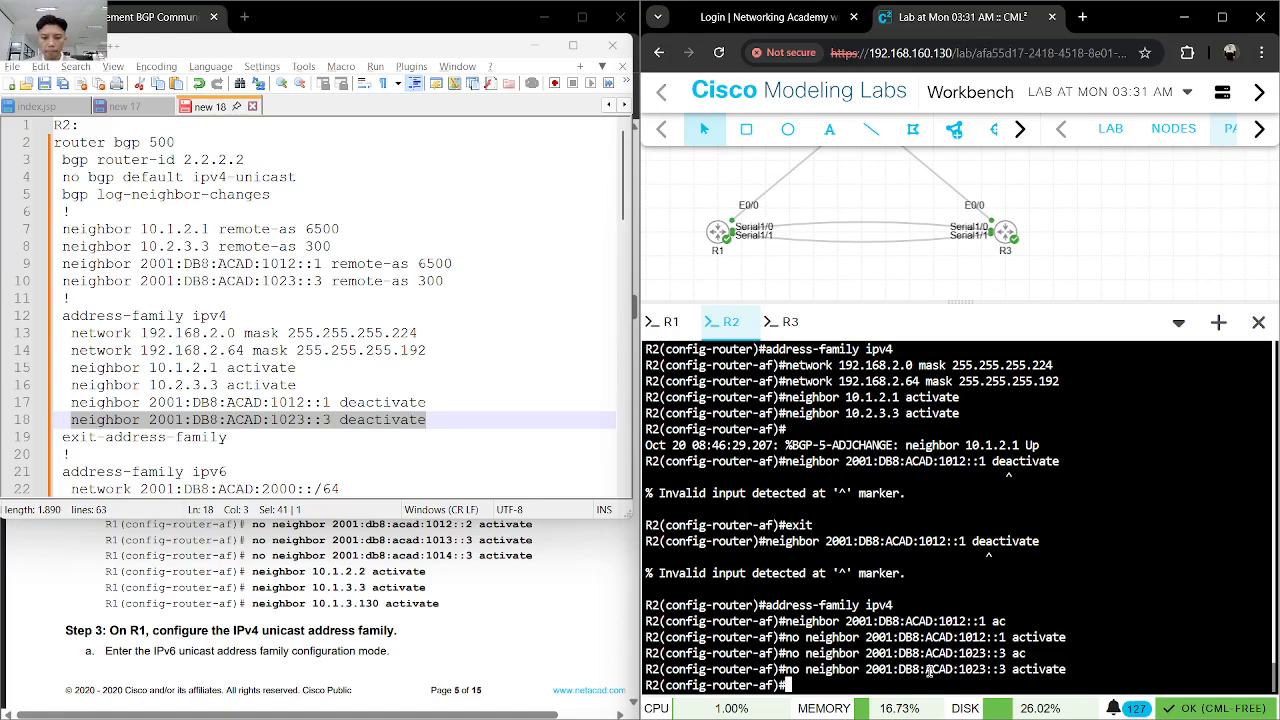
{"action": "type", "text": "exit"}
{"action": "key", "text": "Return"}
- Enter R2's IPv6 address family and advertise network 2001:DB8:ACAD:2000::/64 with the command copied from the notes
{"action": "scroll", "coordinate": [330, 377], "scroll_direction": "down", "scroll_amount": 2}
{"action": "scroll", "coordinate": [330, 377], "scroll_direction": "down", "scroll_amount": 1}
{"action": "left_click_drag", "start_coordinate": [340, 332], "coordinate": [70, 333]}
{"action": "key", "text": "ctrl+c"}
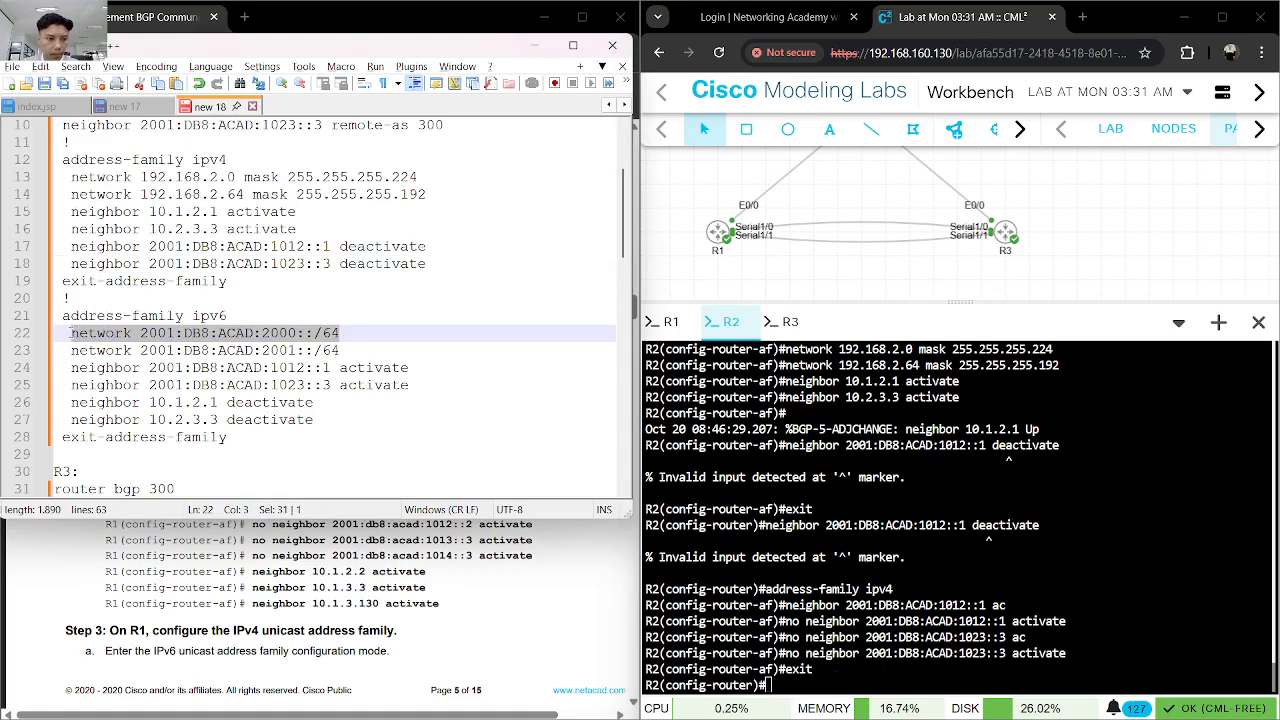
{"action": "left_click", "coordinate": [1023, 535]}
{"action": "type", "text": "ad"}
{"action": "key", "text": "Tab"}
{"action": "type", "text": "ipv6"}
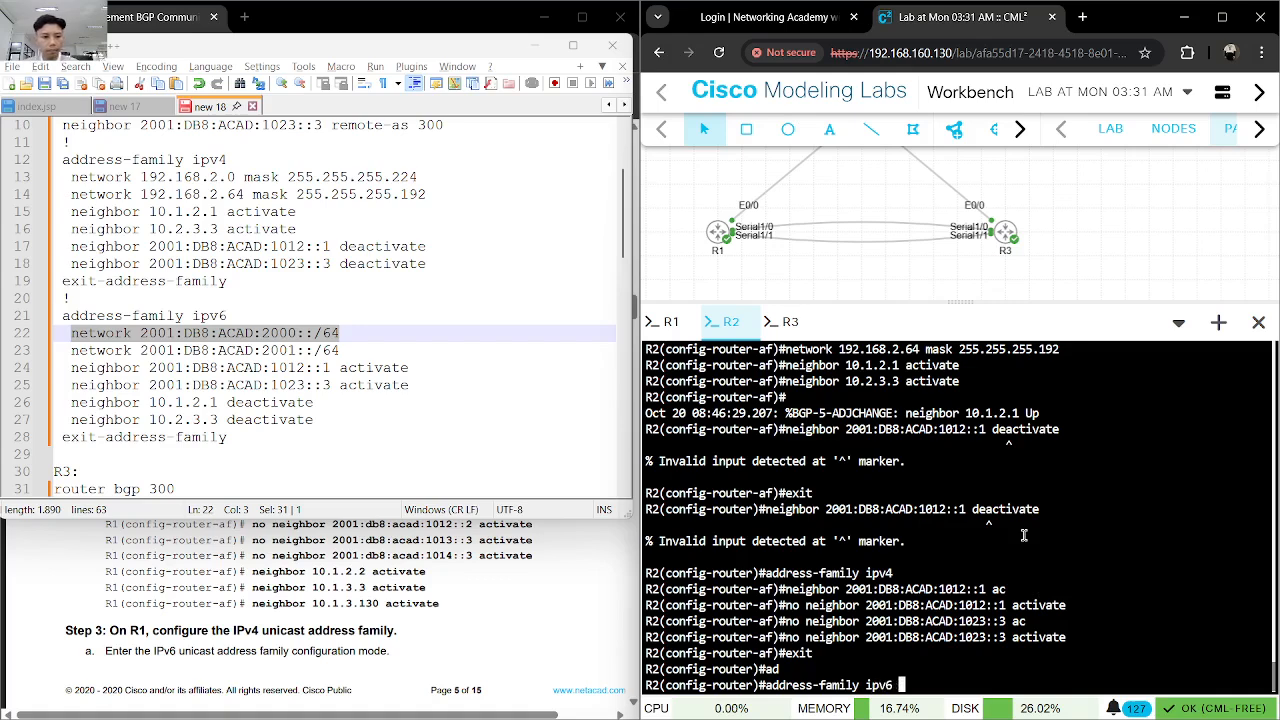
{"action": "key", "text": "Return"}
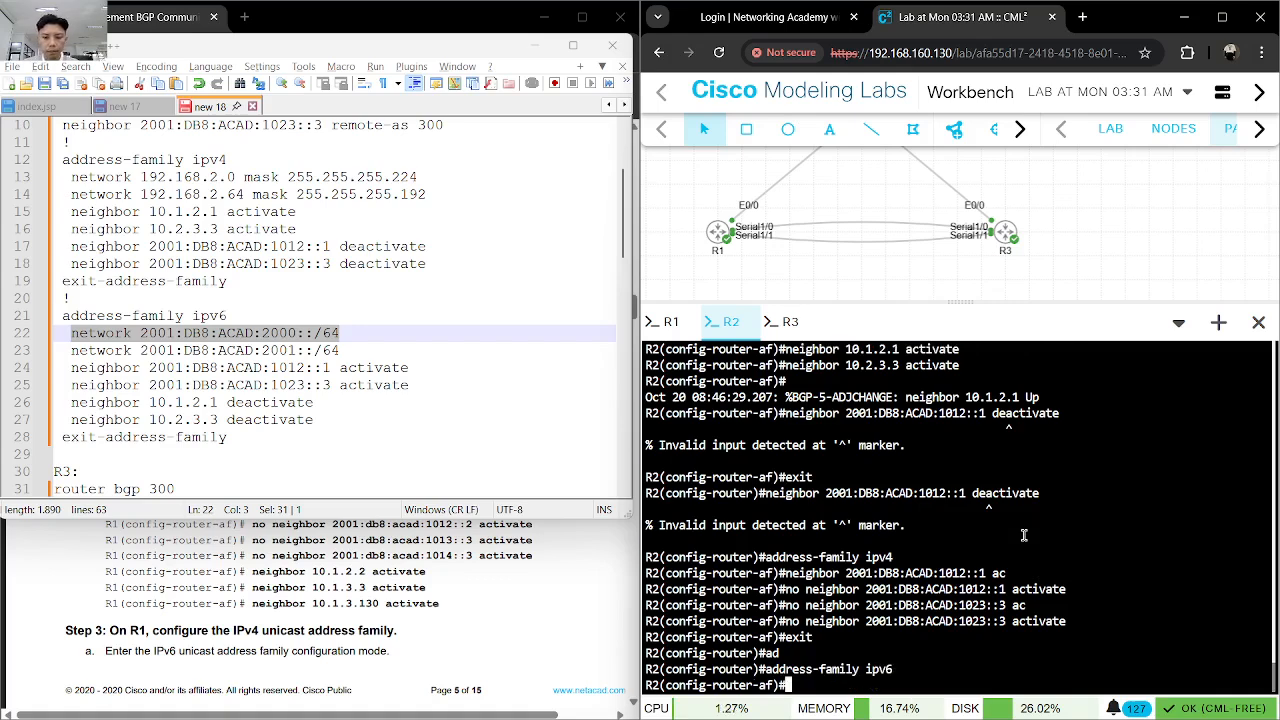
{"action": "key", "text": "ctrl+v"}
{"action": "key", "text": "Return"}
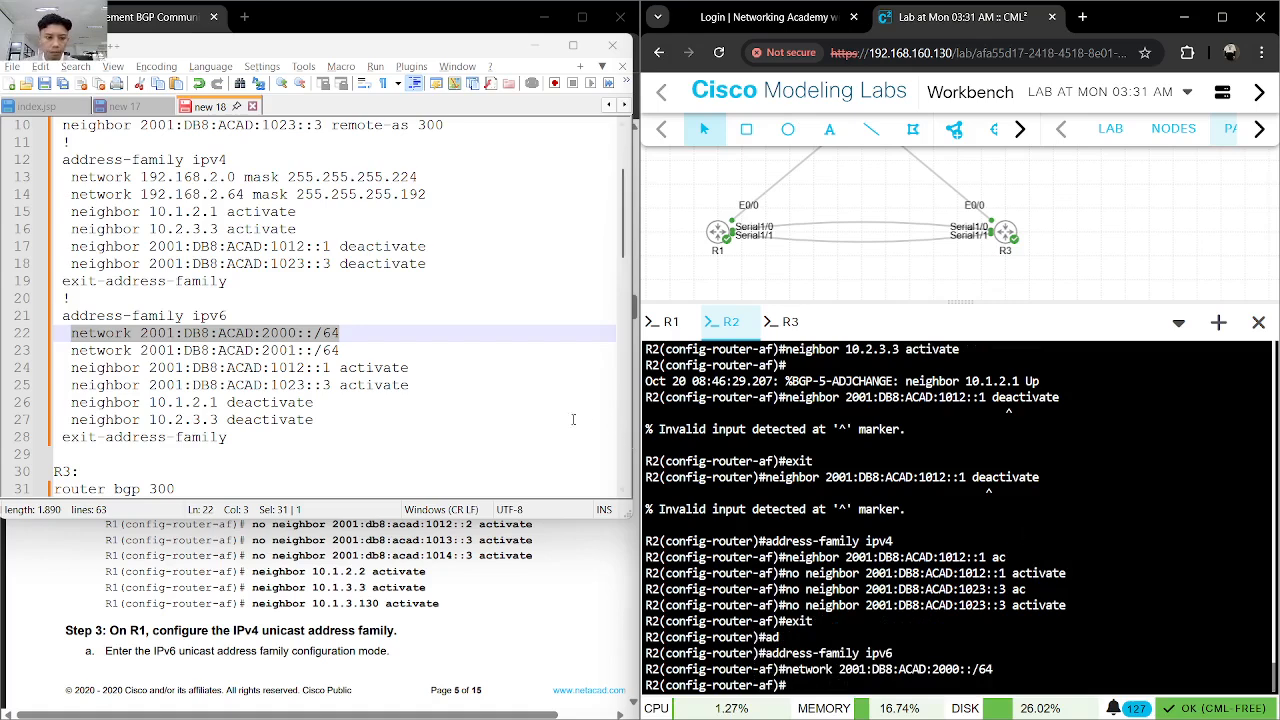
- Advertise network 2001:DB8:ACAD:2001::/64 in R2's IPv6 address family with the command copied from the notes
{"action": "left_click_drag", "start_coordinate": [341, 352], "coordinate": [70, 351]}
{"action": "key", "text": "ctrl+c"}
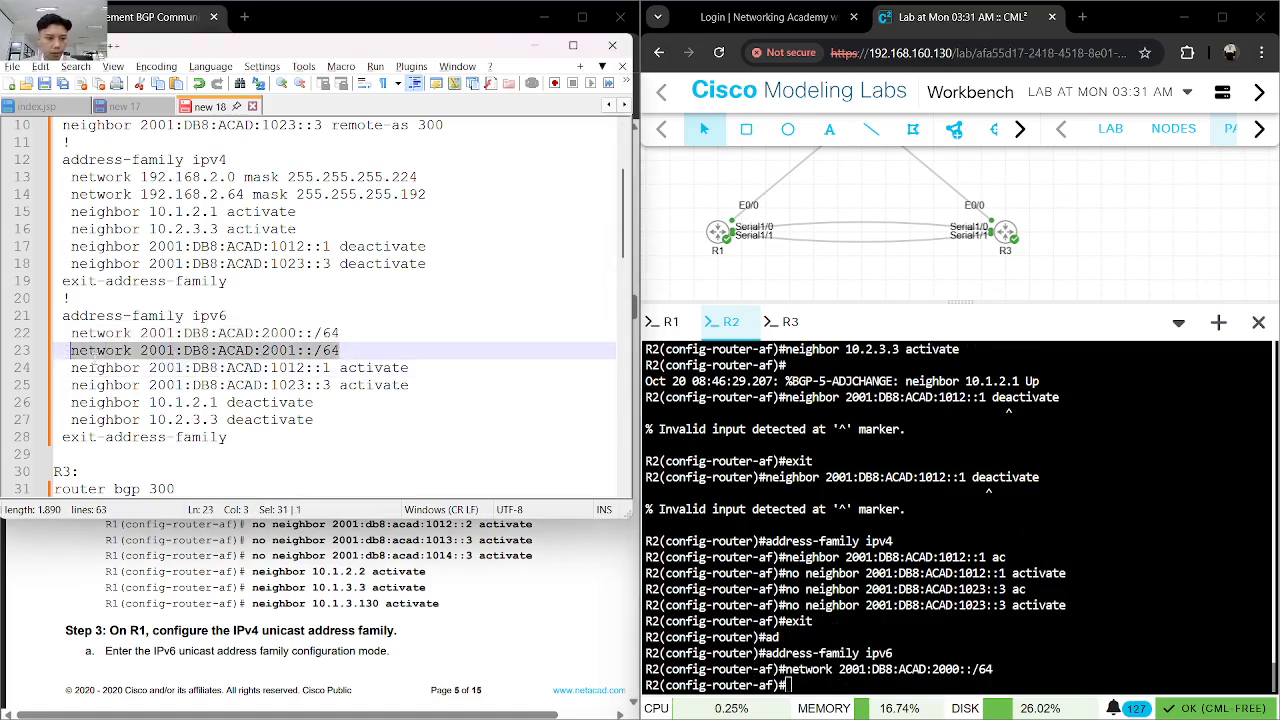
{"action": "left_click", "coordinate": [780, 553]}
{"action": "key", "text": "ctrl+v"}
{"action": "key", "text": "Return"}
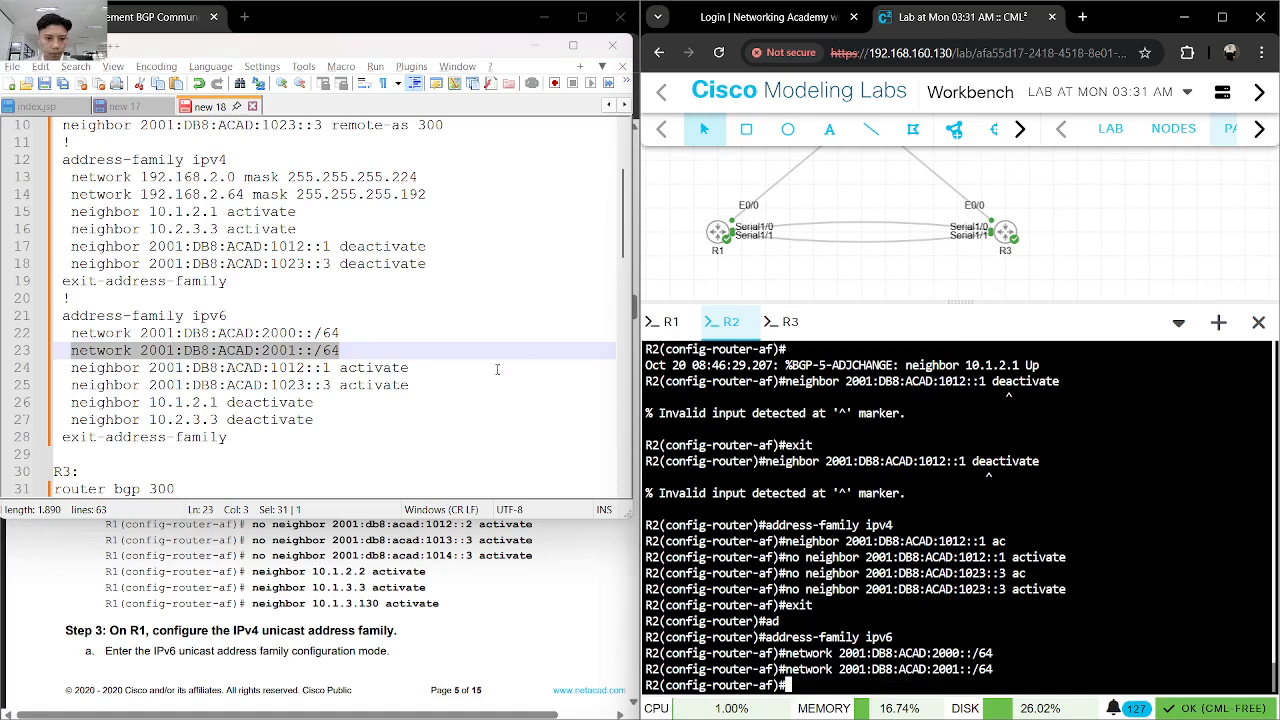
- Activate neighbors 2001:DB8:ACAD:1012::1 and 2001:DB8:ACAD:1023::3 in R2's IPv6 address family with the commands copied from the notes
{"action": "left_click_drag", "start_coordinate": [418, 371], "coordinate": [68, 369]}
{"action": "key", "text": "ctrl+c"}
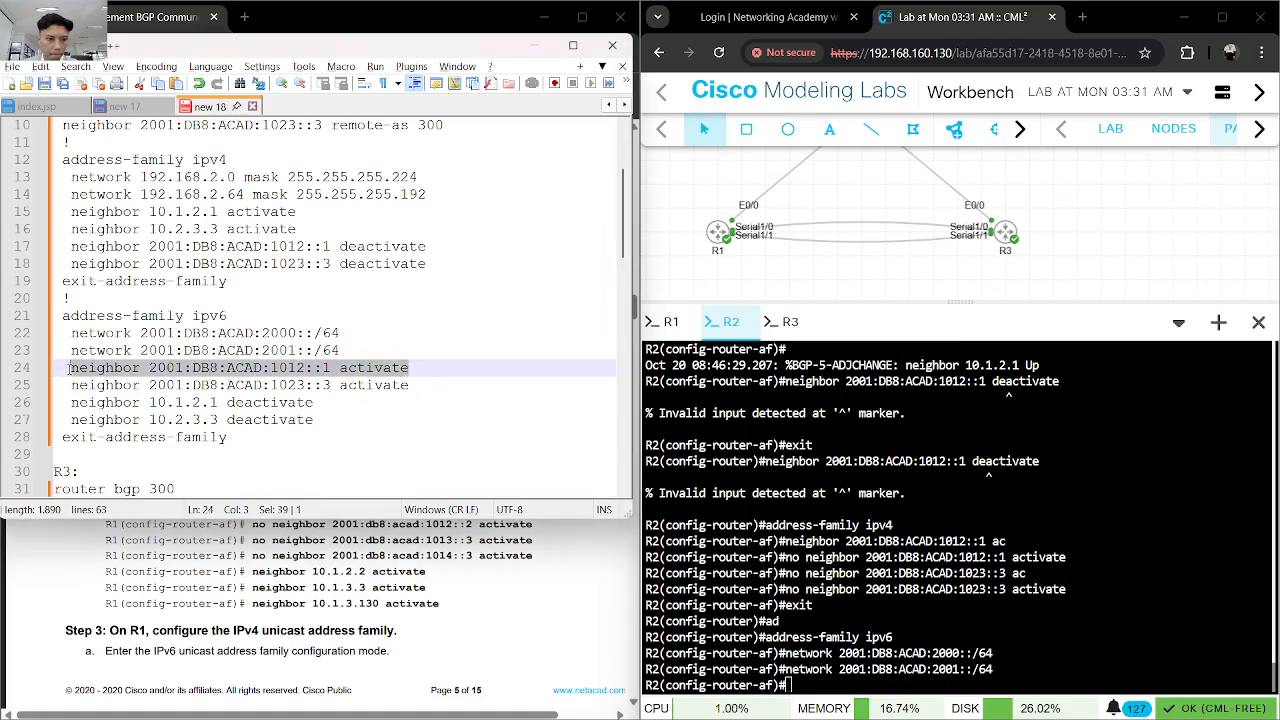
{"action": "left_click", "coordinate": [895, 628]}
{"action": "key", "text": "ctrl+v"}
{"action": "key", "text": "Return"}
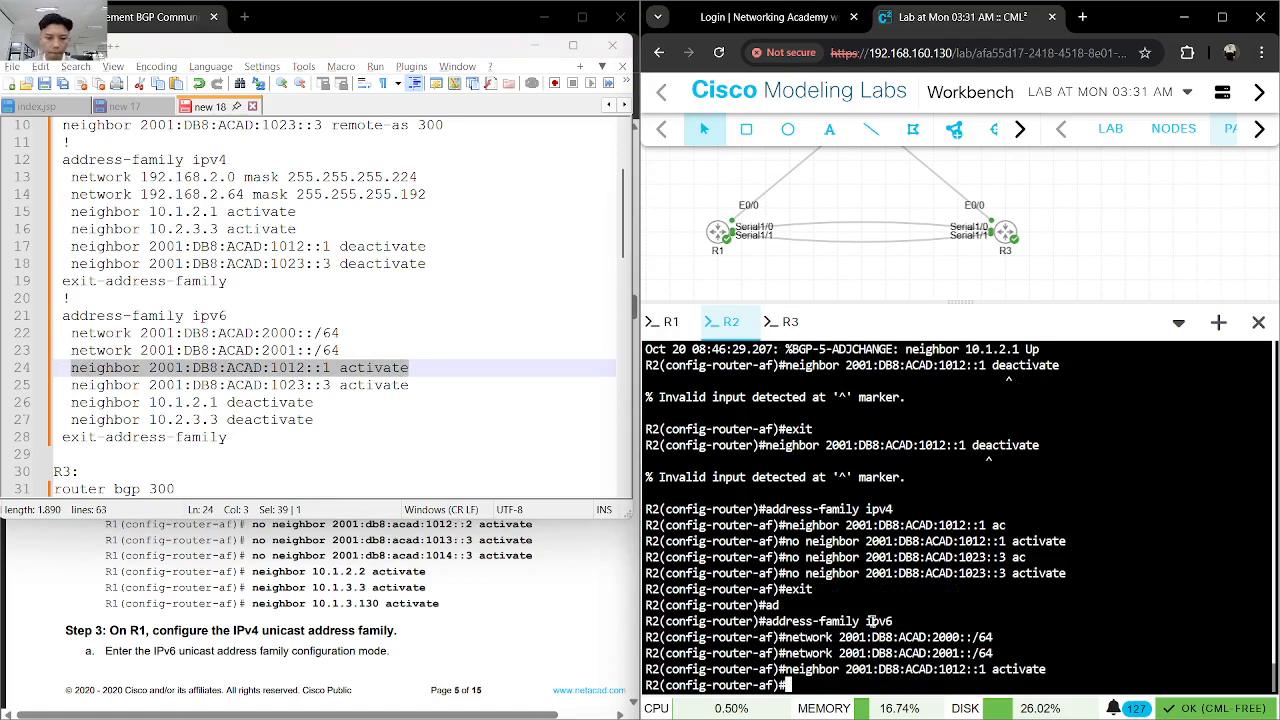
{"action": "left_click_drag", "start_coordinate": [410, 386], "coordinate": [74, 392]}
{"action": "key", "text": "ctrl+c"}
{"action": "left_click", "coordinate": [989, 609]}
{"action": "key", "text": "ctrl+v"}
{"action": "key", "text": "Return"}
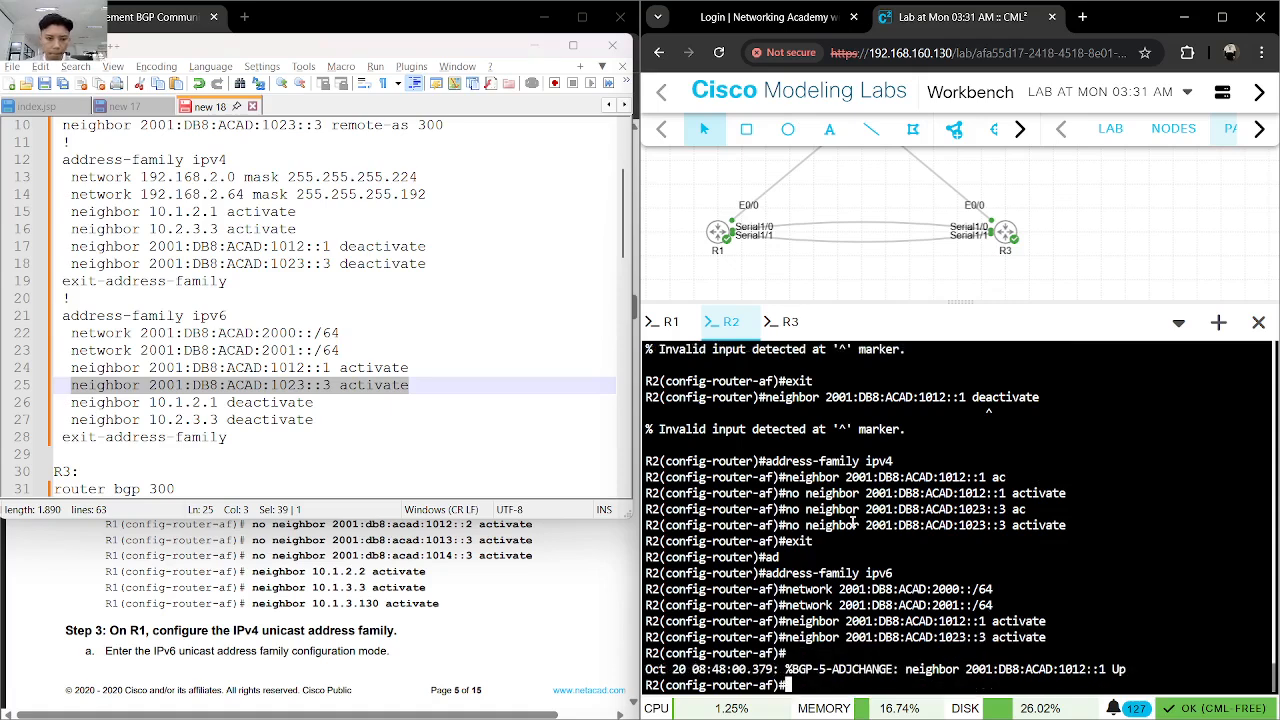
- Try the notes' neighbor 10.1.2.1 deactivate command in R2's IPv6 address family
{"action": "left_click_drag", "start_coordinate": [316, 403], "coordinate": [68, 395]}
{"action": "key", "text": "ctrl+c"}
{"action": "left_click", "coordinate": [901, 481]}
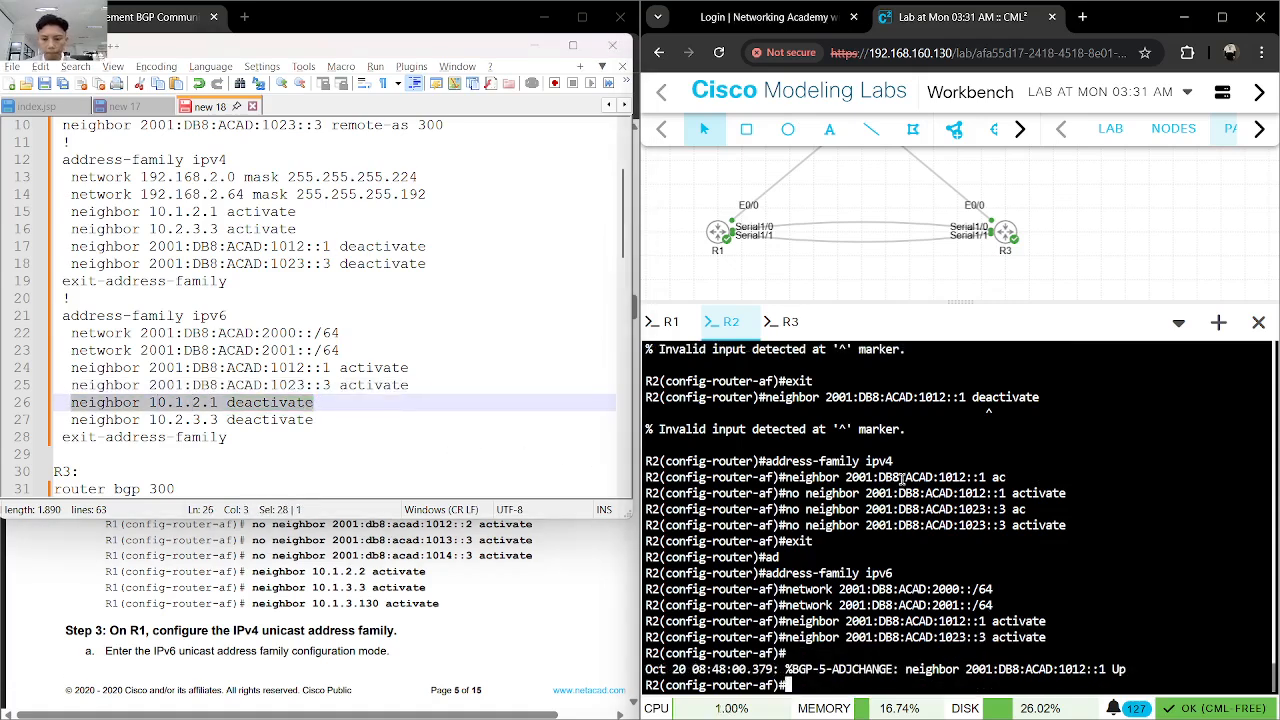
{"action": "key", "text": "ctrl+v"}
{"action": "key", "text": "Return"}
- Rewrite the recalled neighbor command on R2's command line as no neighbor 10.1.2.1 activate without submitting it
{"action": "key", "text": "Up"}
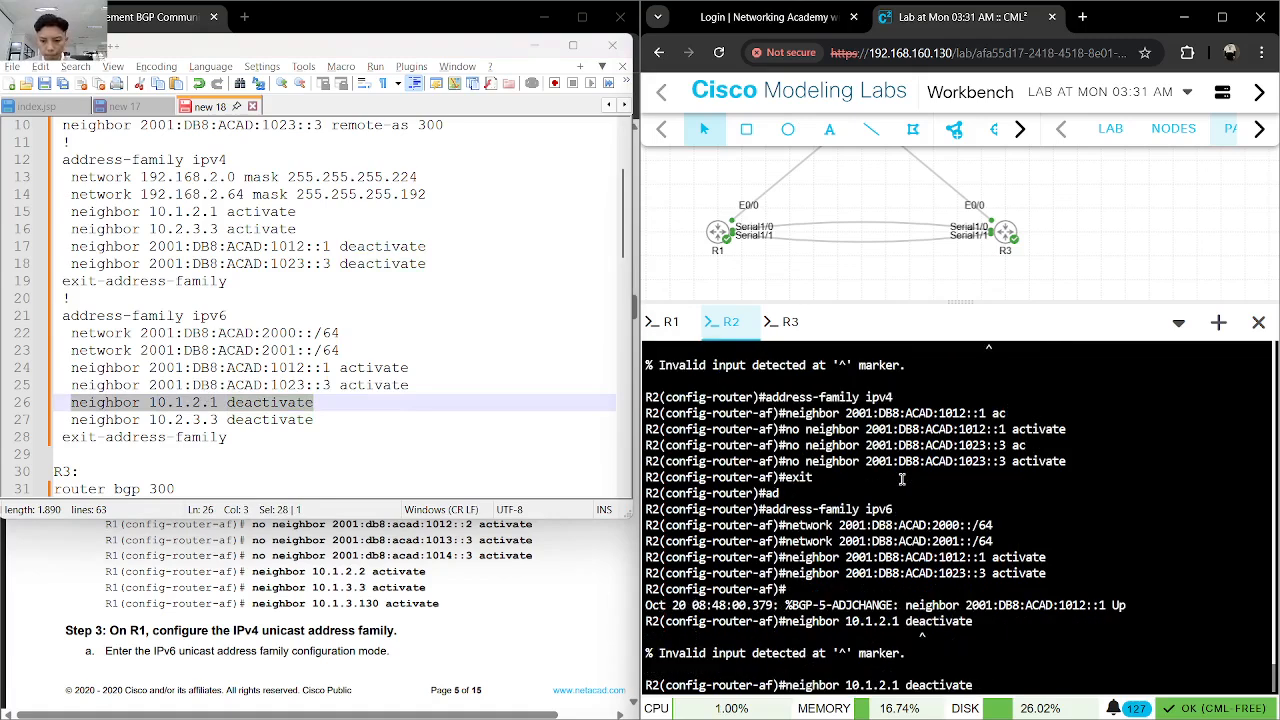
{"action": "key", "text": "BackSpace"}
{"action": "key", "text": "BackSpace"}
{"action": "key", "text": "BackSpace"}
{"action": "key", "text": "BackSpace"}
{"action": "key", "text": "BackSpace"}
{"action": "key", "text": "BackSpace"}
{"action": "key", "text": "BackSpace"}
{"action": "key", "text": "BackSpace"}
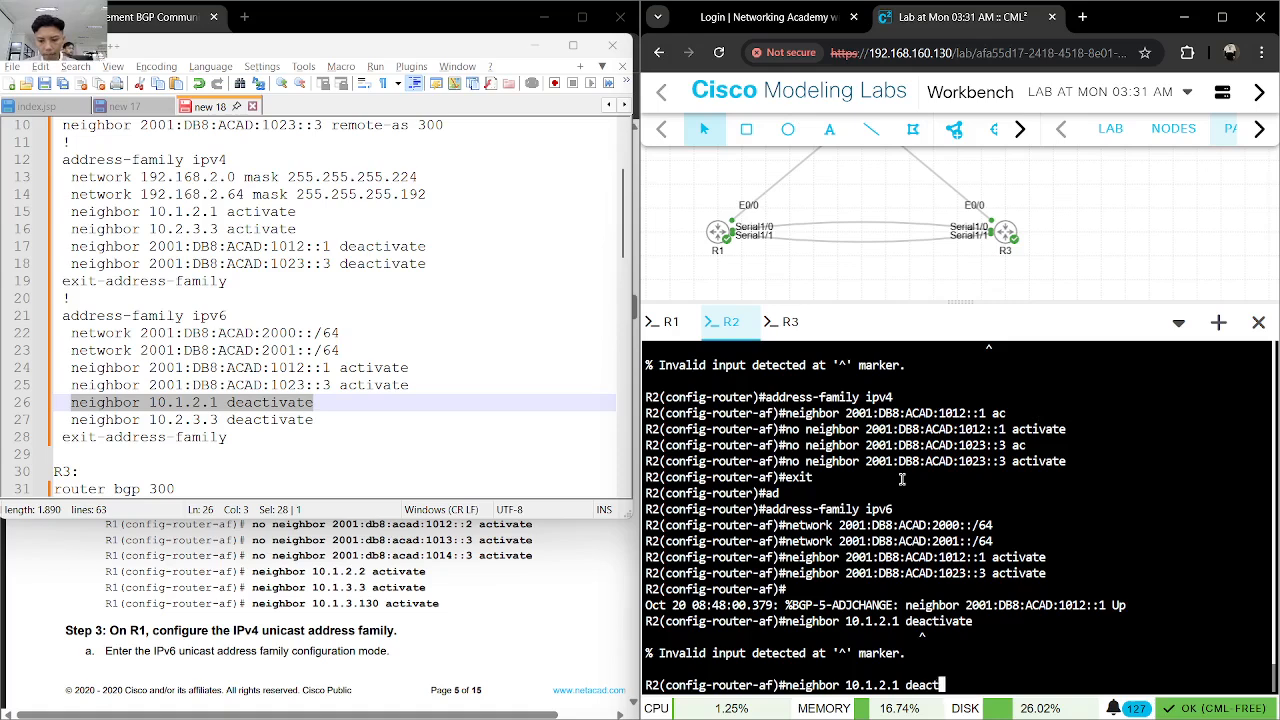
{"action": "key", "text": "BackSpace"}
{"action": "key", "text": "BackSpace"}
{"action": "type", "text": "ac"}
{"action": "key", "text": "Tab"}
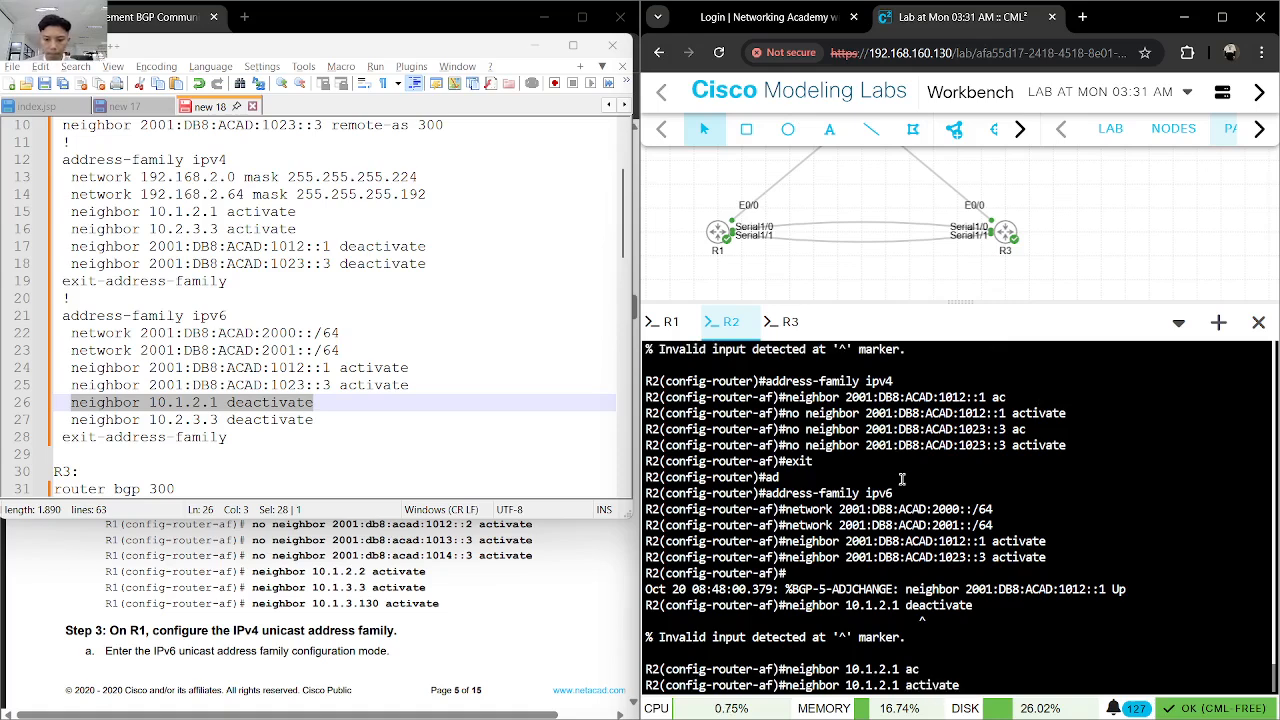
{"action": "key", "text": "Left"}
{"action": "key", "text": "Left"}
{"action": "key", "text": "Left"}
{"action": "key", "text": "Left"}
{"action": "key", "text": "Left"}
{"action": "key", "text": "Left"}
{"action": "key", "text": "Left"}
{"action": "key", "text": "Left"}
{"action": "key", "text": "Left"}
{"action": "key", "text": "Left"}
{"action": "key", "text": "Left"}
{"action": "key", "text": "Left"}
{"action": "key", "text": "Left"}
{"action": "key", "text": "Left"}
{"action": "key", "text": "Left"}
{"action": "key", "text": "Left"}
{"action": "key", "text": "Left"}
{"action": "key", "text": "Left"}
{"action": "key", "text": "Left"}
{"action": "key", "text": "Left"}
{"action": "type", "text": "no"}
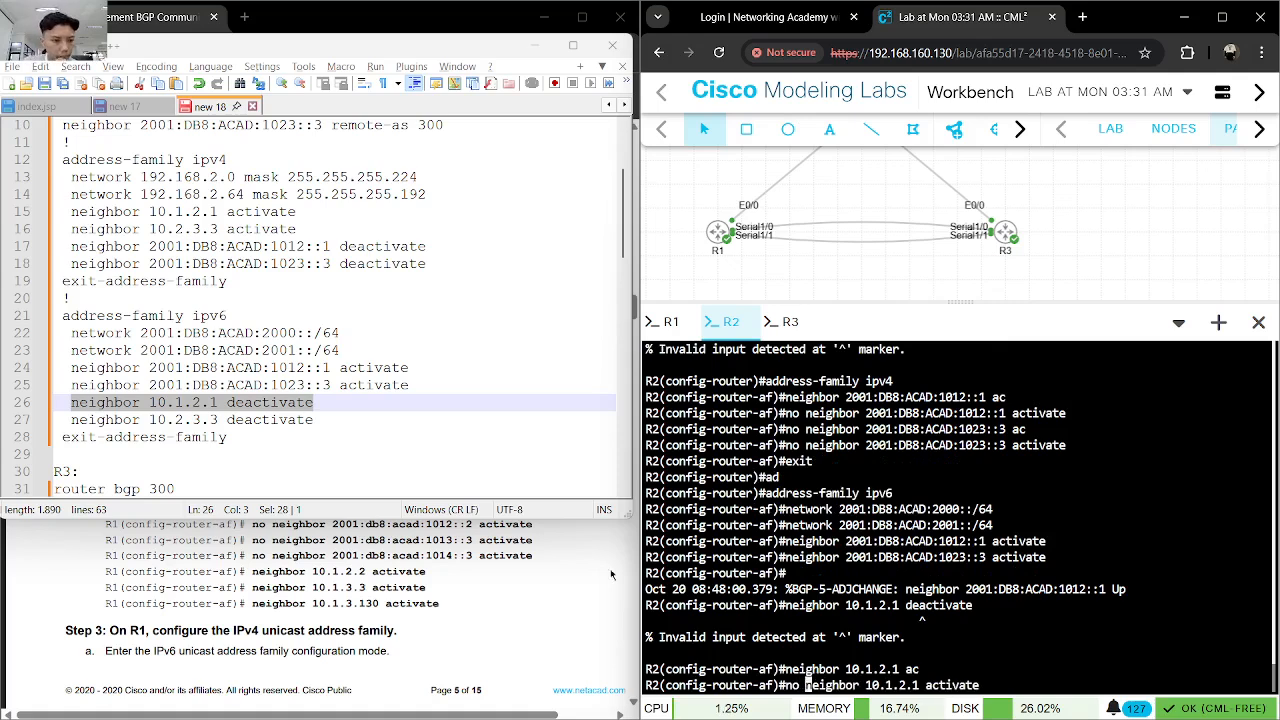
- Check the lab guide's address family steps for R1 and submit the no neighbor 10.1.2.1 activate command on R2
{"action": "scroll", "coordinate": [487, 590], "scroll_direction": "down", "scroll_amount": 3}
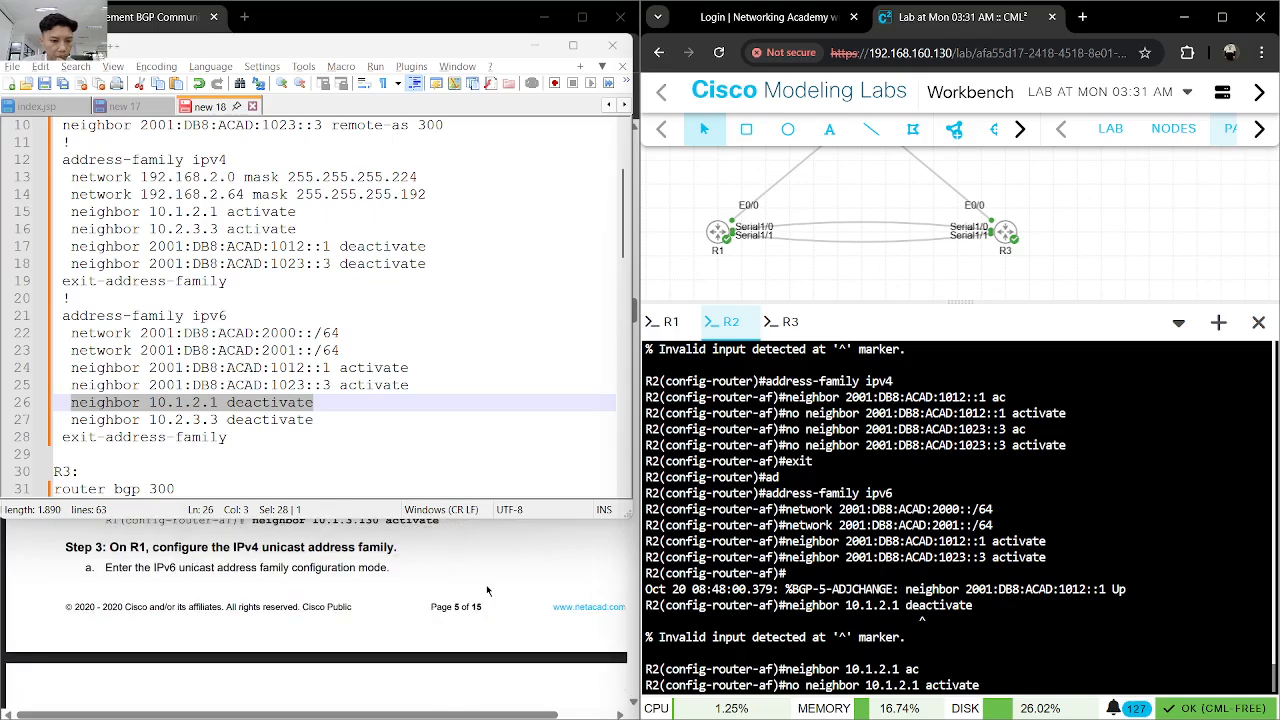
{"action": "scroll", "coordinate": [487, 590], "scroll_direction": "up", "scroll_amount": 2}
{"action": "scroll", "coordinate": [487, 590], "scroll_direction": "down", "scroll_amount": 4}
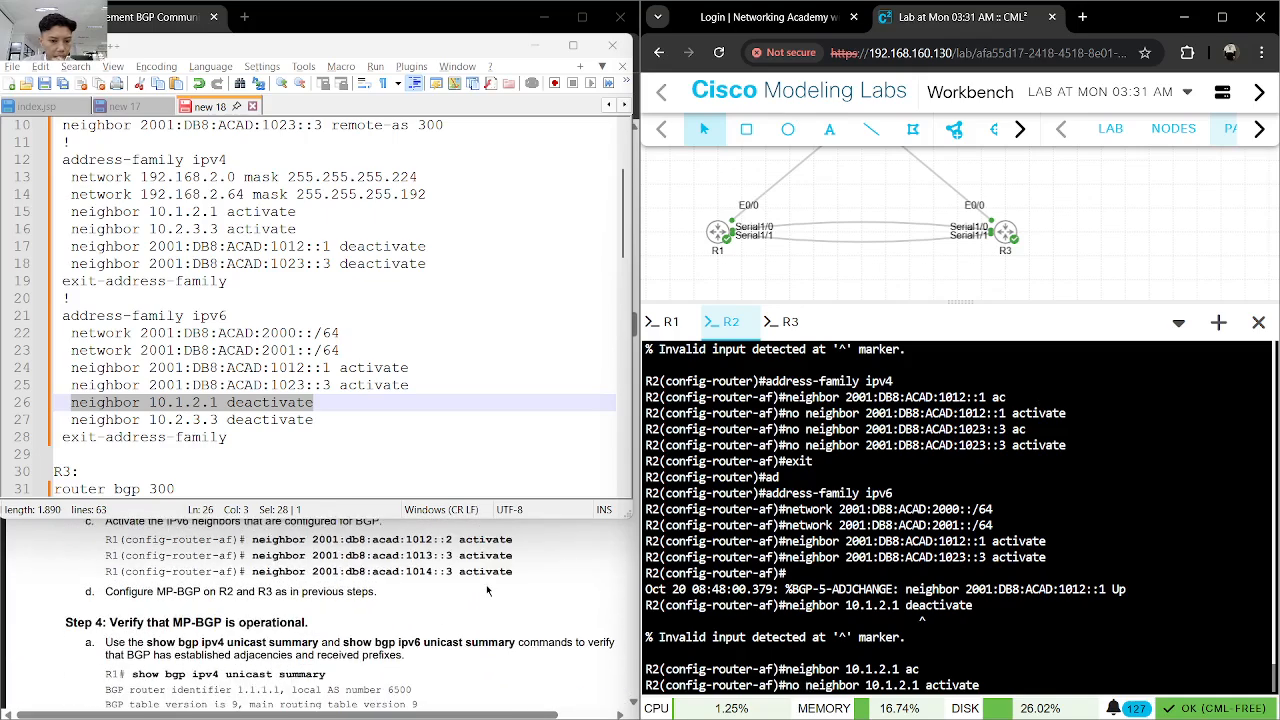
{"action": "scroll", "coordinate": [487, 590], "scroll_direction": "up", "scroll_amount": 3}
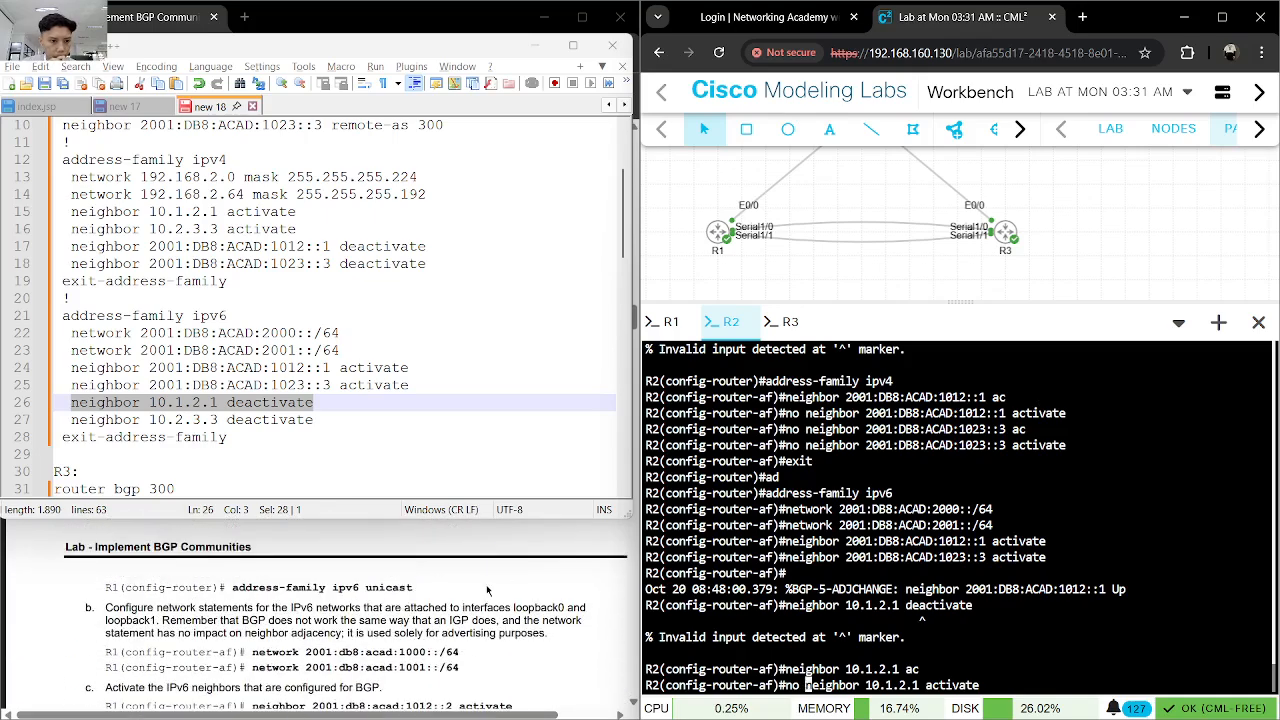
{"action": "scroll", "coordinate": [487, 590], "scroll_direction": "up", "scroll_amount": 3}
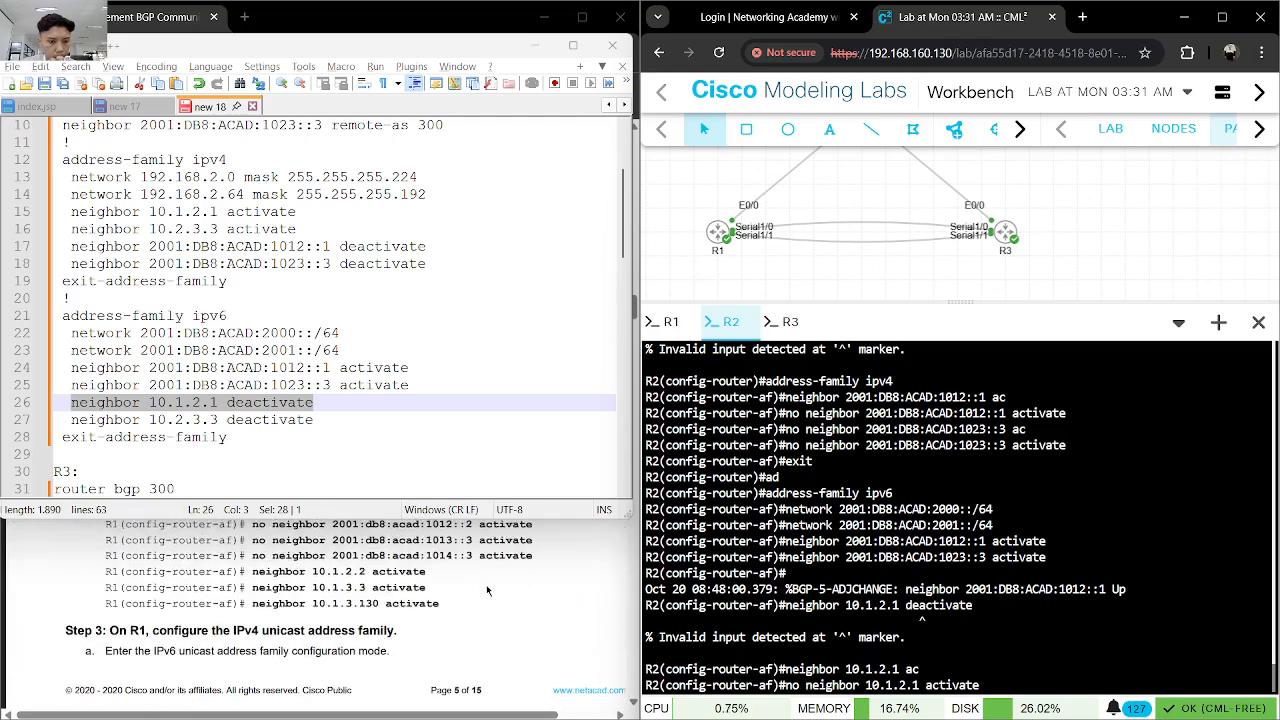
{"action": "scroll", "coordinate": [487, 590], "scroll_direction": "up", "scroll_amount": 2}
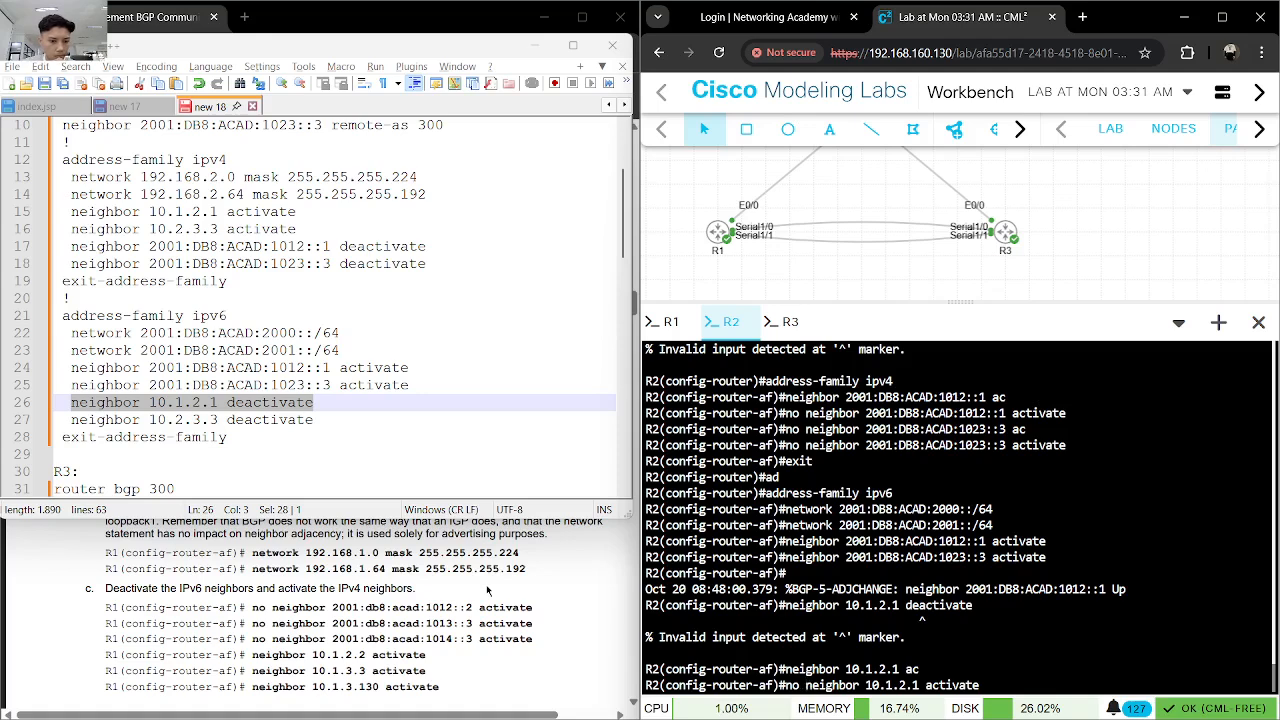
{"action": "scroll", "coordinate": [487, 590], "scroll_direction": "down", "scroll_amount": 10}
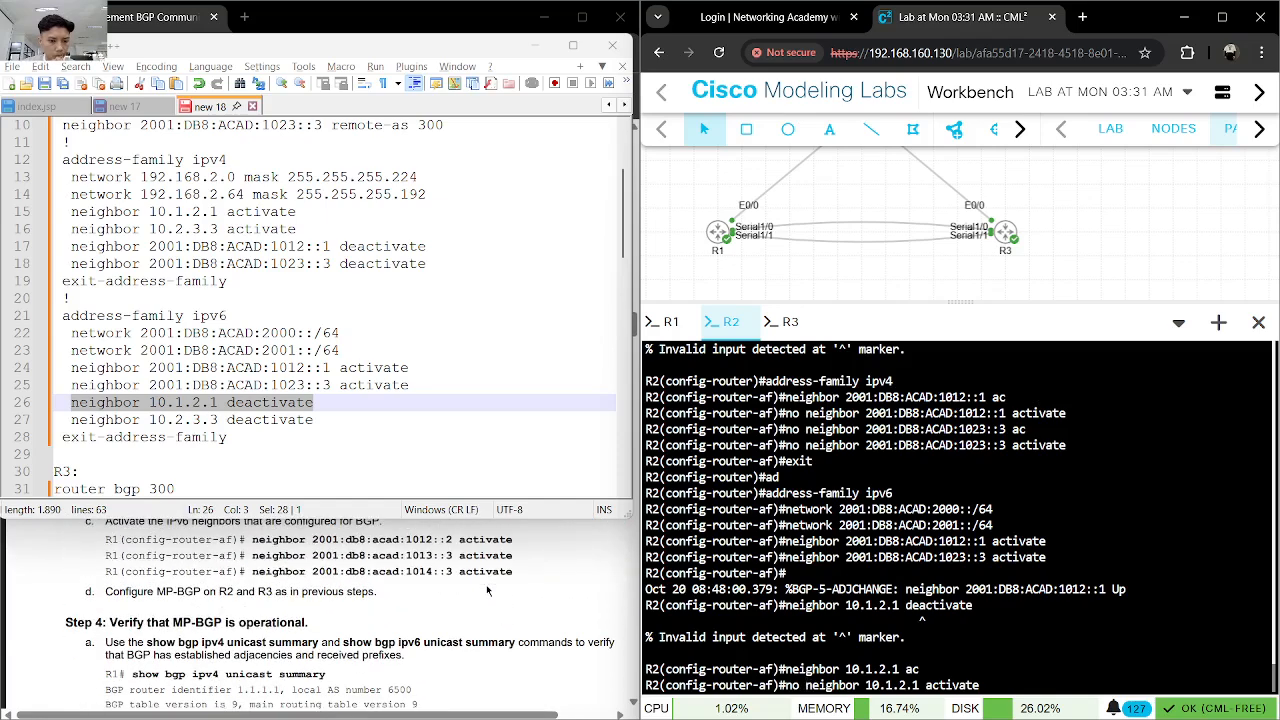
{"action": "scroll", "coordinate": [487, 590], "scroll_direction": "up", "scroll_amount": 2}
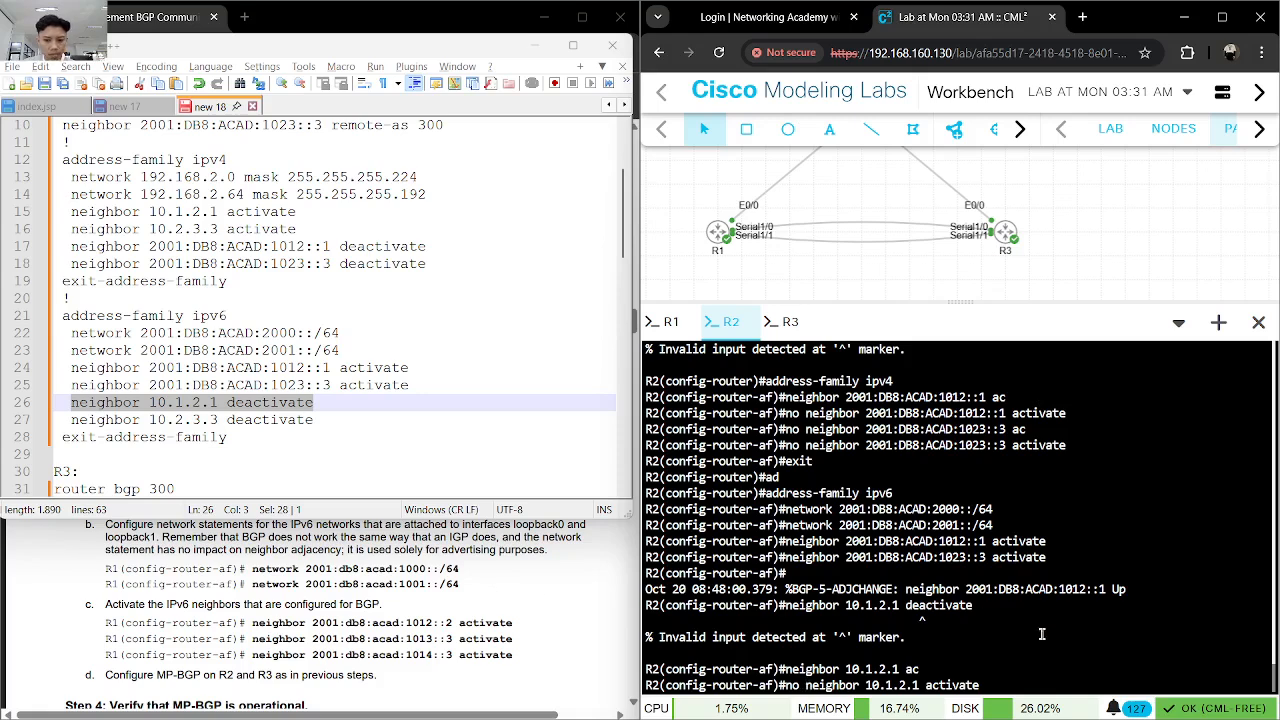
{"action": "key", "text": "Return"}
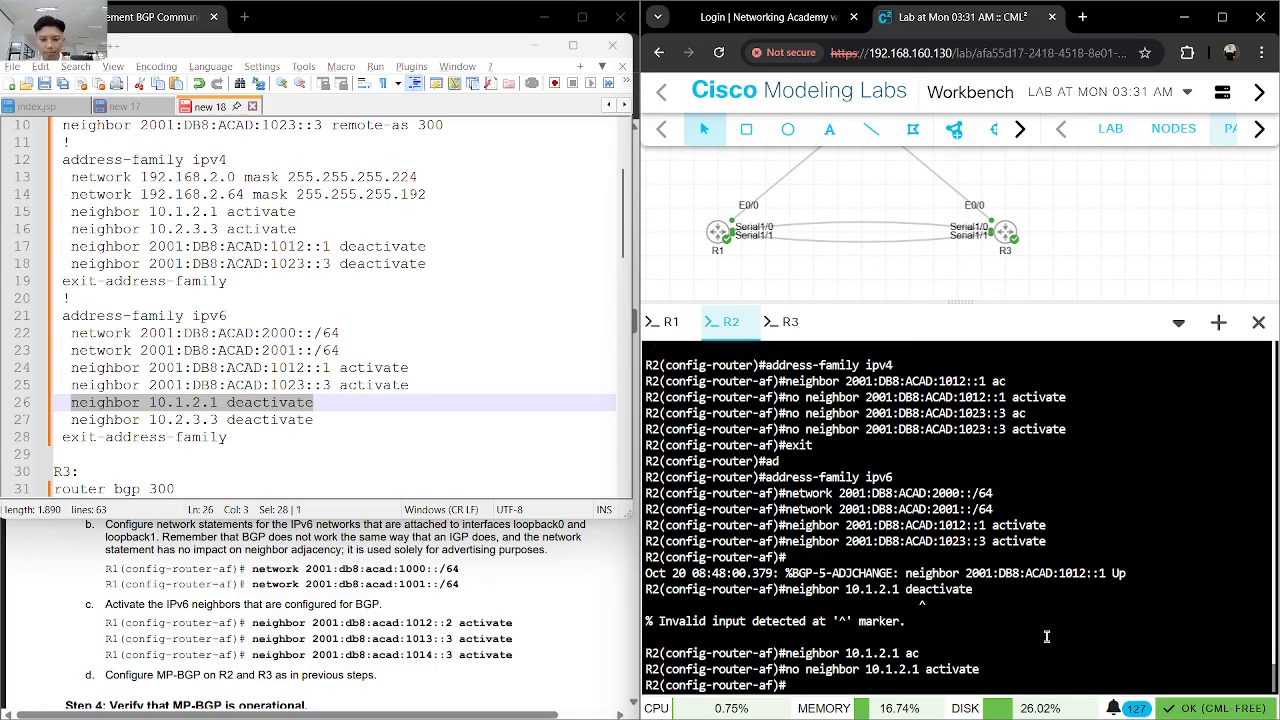
- Enter no neighbor 10.2.3.3 activate in R2's IPv6 address family, adapting the deactivate line from the notes
{"action": "type", "text": "no"}
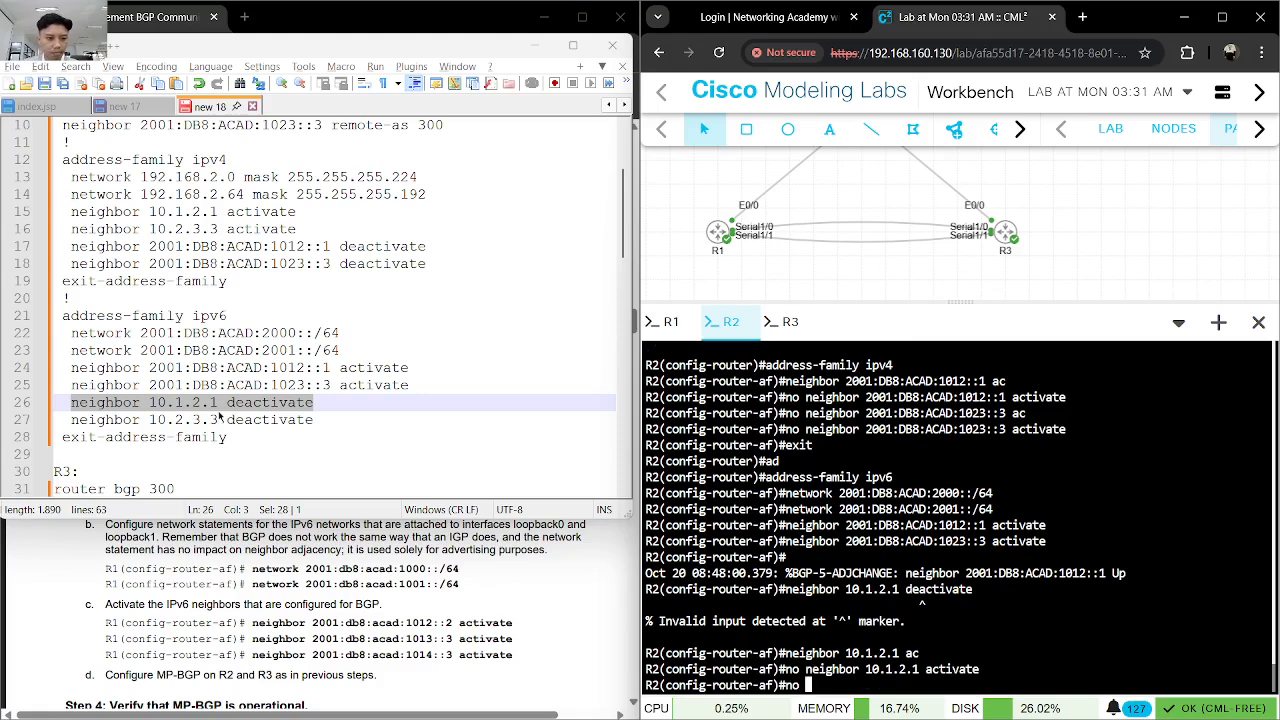
{"action": "left_click_drag", "start_coordinate": [314, 420], "coordinate": [70, 420]}
{"action": "key", "text": "ctrl+c"}
{"action": "left_click", "coordinate": [996, 616]}
{"action": "key", "text": "ctrl+v"}
{"action": "key", "text": "BackSpace"}
{"action": "key", "text": "BackSpace"}
{"action": "key", "text": "BackSpace"}
{"action": "key", "text": "BackSpace"}
{"action": "key", "text": "BackSpace"}
{"action": "key", "text": "BackSpace"}
{"action": "key", "text": "BackSpace"}
{"action": "key", "text": "BackSpace"}
{"action": "key", "text": "BackSpace"}
{"action": "key", "text": "BackSpace"}
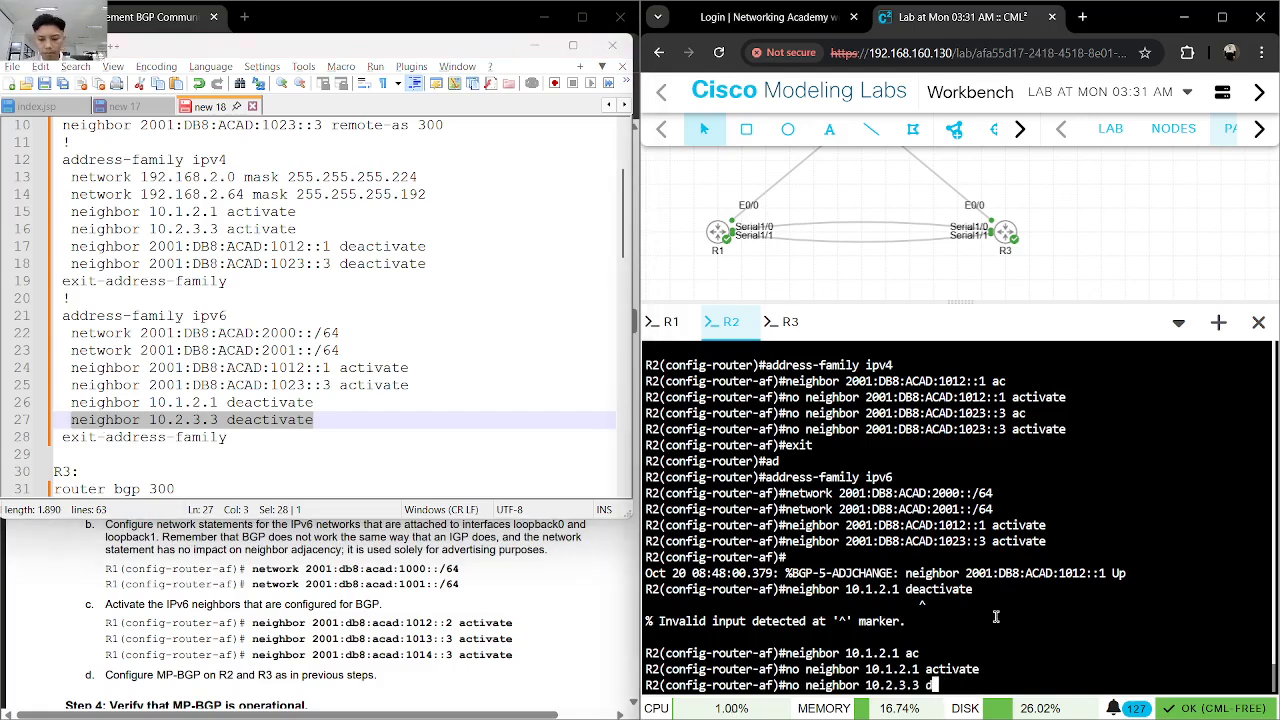
{"action": "type", "text": "activate"}
{"action": "key", "text": "Tab"}
{"action": "key", "text": "Return"}
- Exit R2's IPv6 address family and save the router's configuration with do wr
{"action": "type", "text": "exit"}
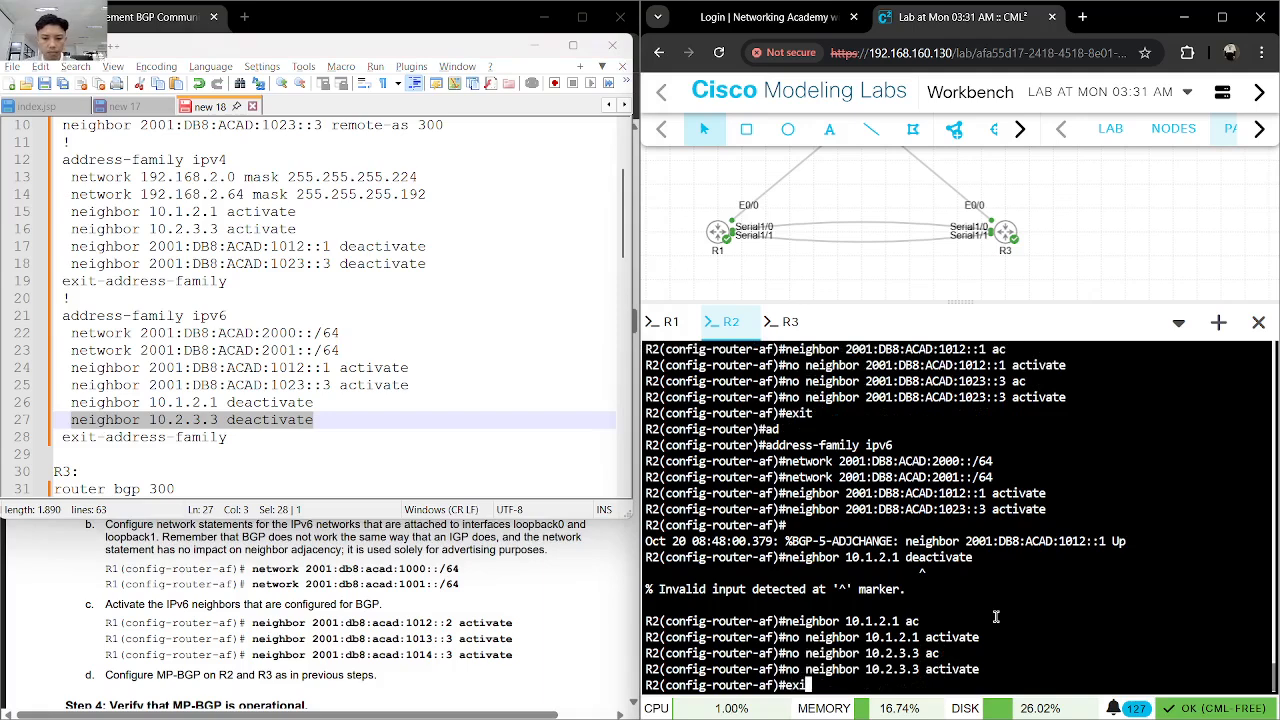
{"action": "key", "text": "Return"}
{"action": "type", "text": "do wr"}
{"action": "key", "text": "Return"}
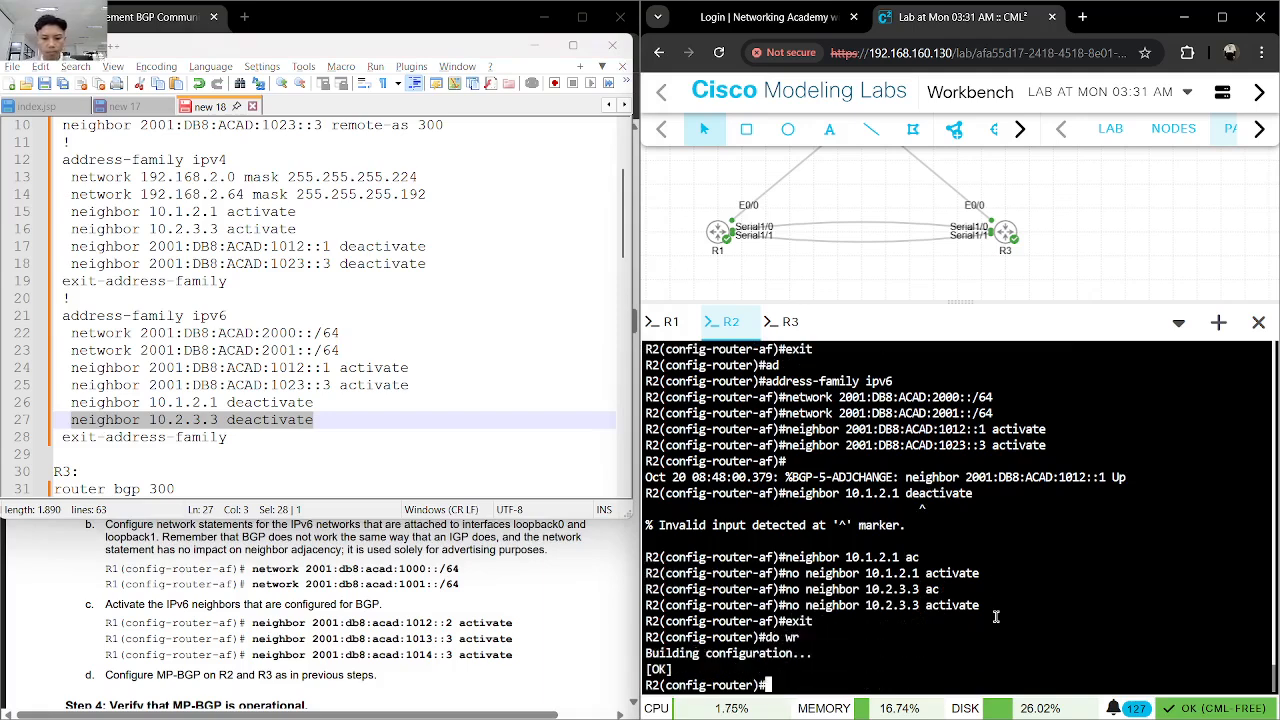
- On R3's console, enter global configuration mode and start the BGP process with router bgp 300 as listed in the notes
{"action": "scroll", "coordinate": [260, 432], "scroll_direction": "down", "scroll_amount": 2}
{"action": "scroll", "coordinate": [260, 432], "scroll_direction": "down", "scroll_amount": 3}
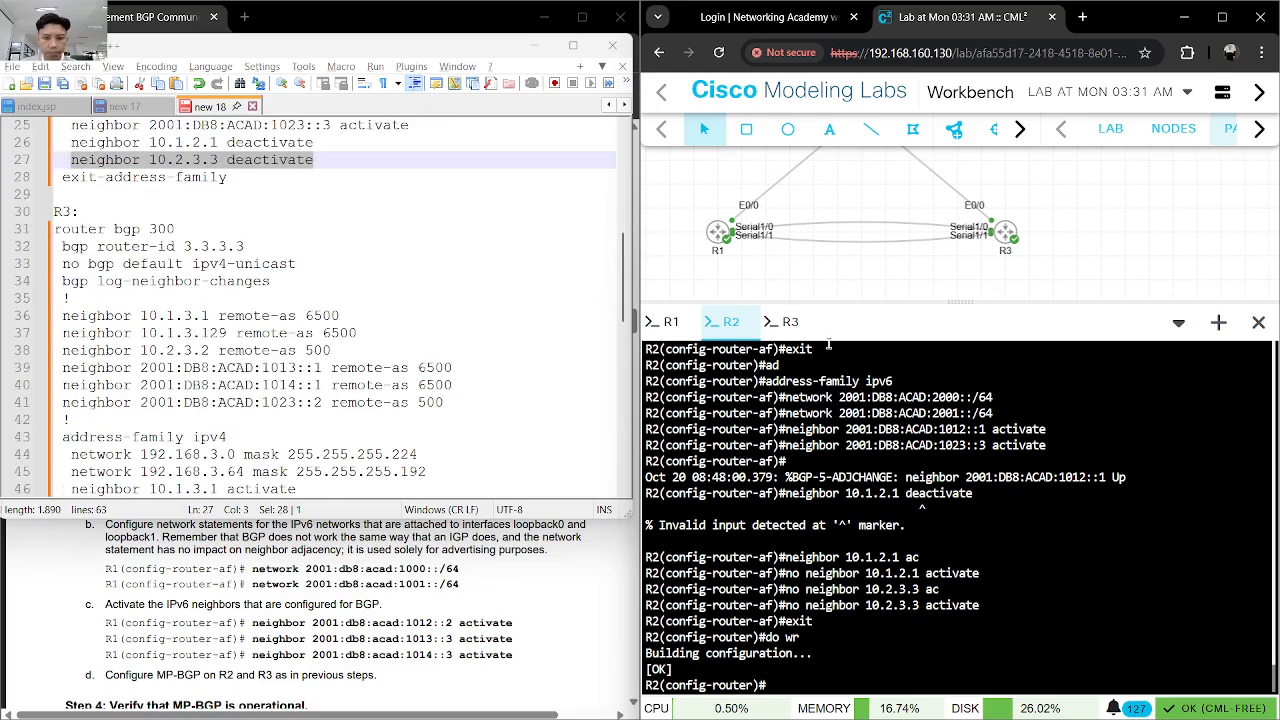
{"action": "left_click", "coordinate": [790, 321]}
{"action": "type", "text": "conf"}
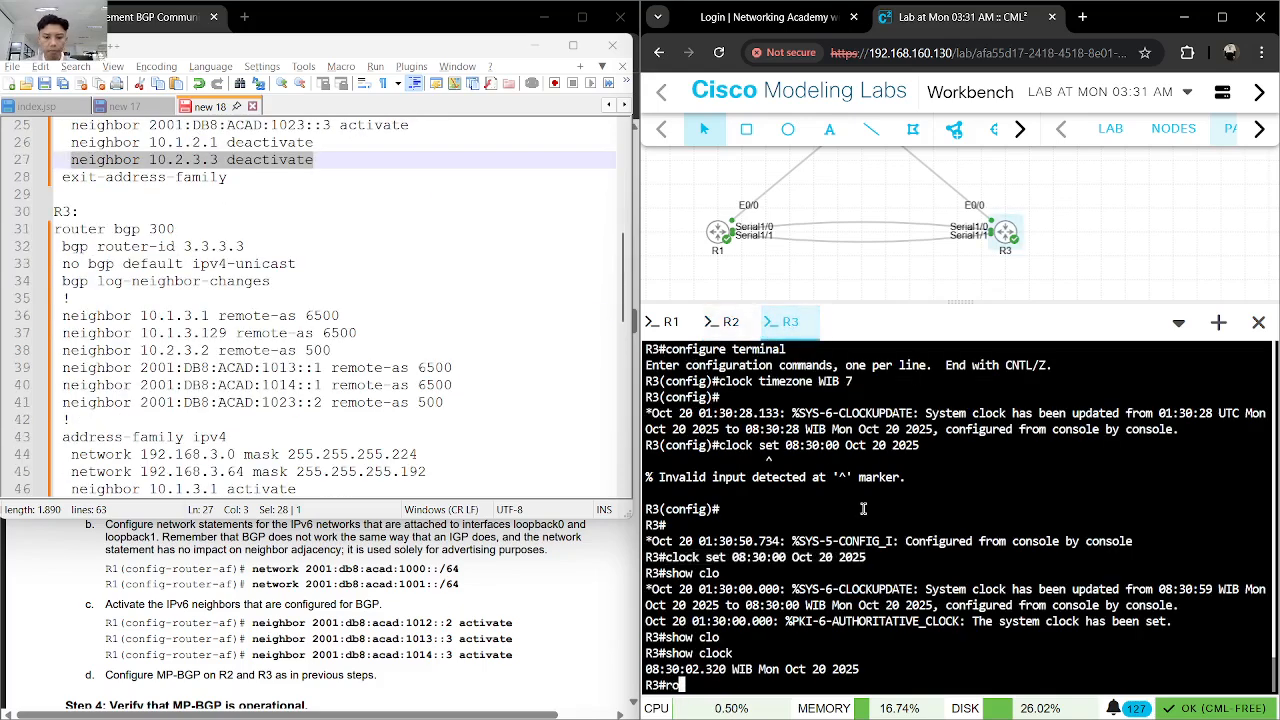
{"action": "key", "text": "Tab"}
{"action": "type", "text": "t"}
{"action": "key", "text": "Tab"}
{"action": "key", "text": "Return"}
{"action": "type", "text": "router"}
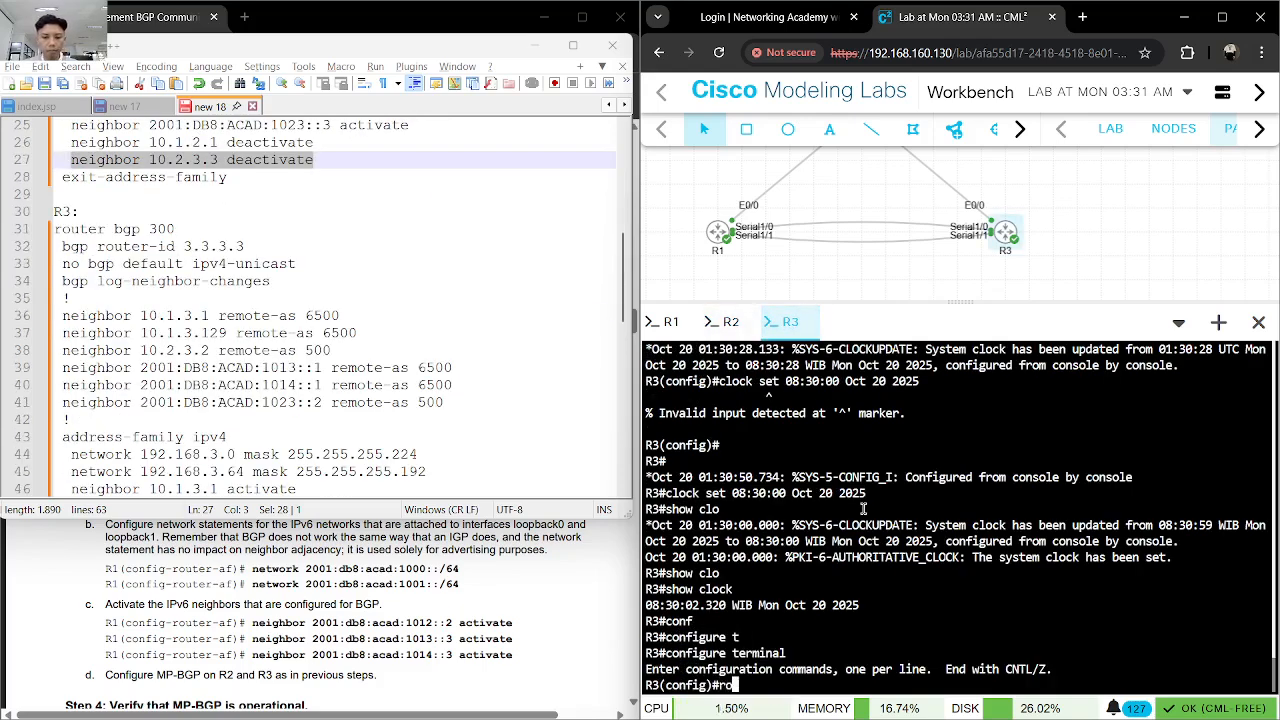
{"action": "key", "text": "Tab"}
{"action": "type", "text": "bg"}
{"action": "key", "text": "Tab"}
{"action": "type", "text": "300"}
{"action": "key", "text": "Return"}
- Set R3's BGP router ID to 3.3.3.3
{"action": "type", "text": "bgp router"}
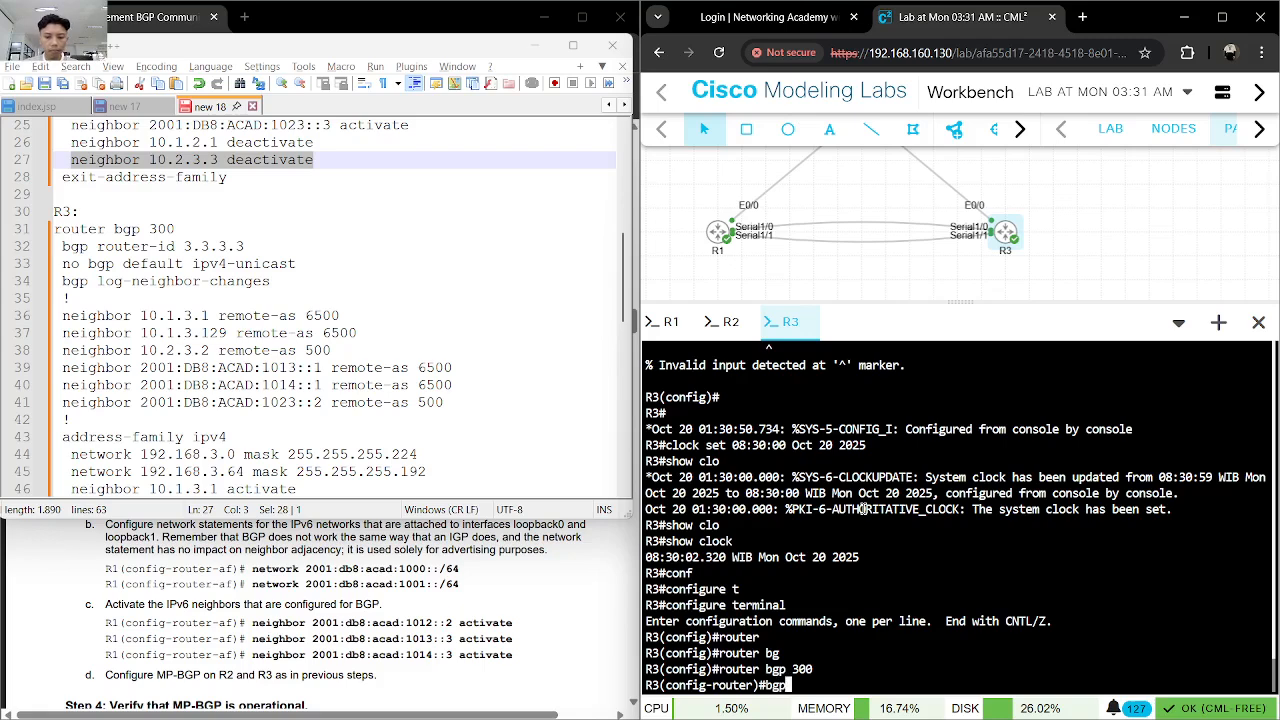
{"action": "key", "text": "Tab"}
{"action": "type", "text": "3.3"}
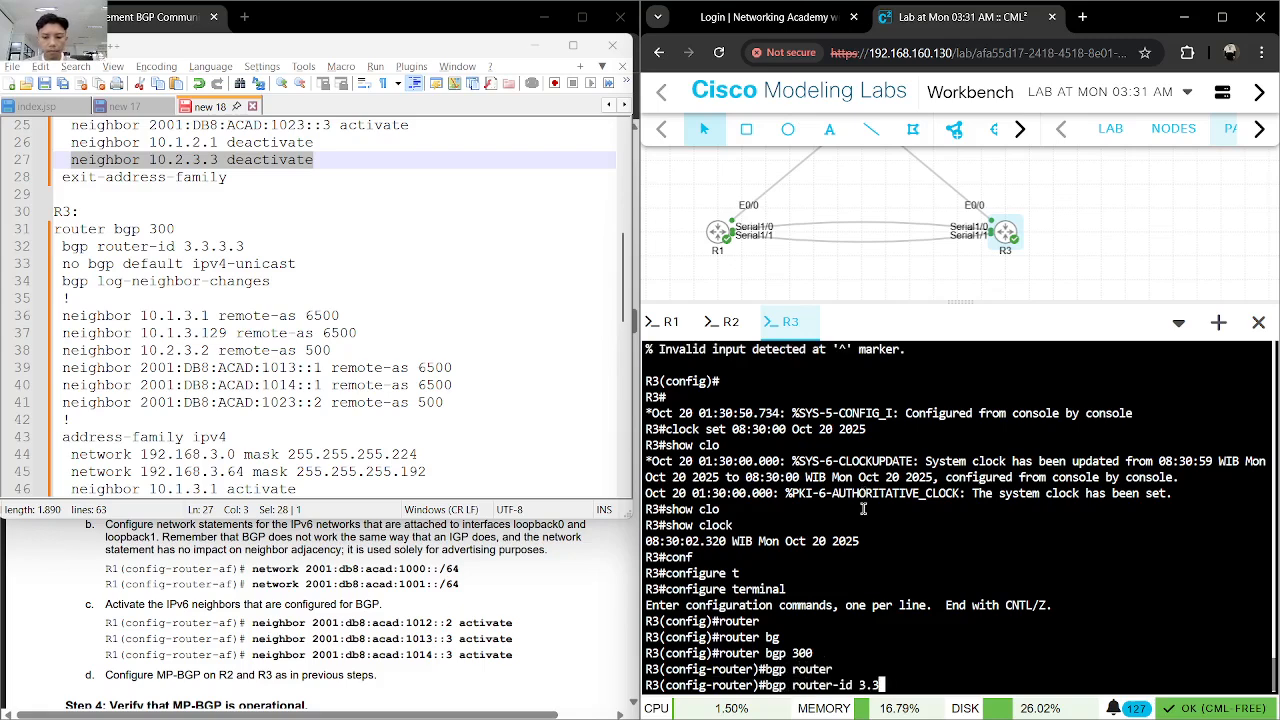
{"action": "type", "text": ".3.3"}
{"action": "key", "text": "Return"}
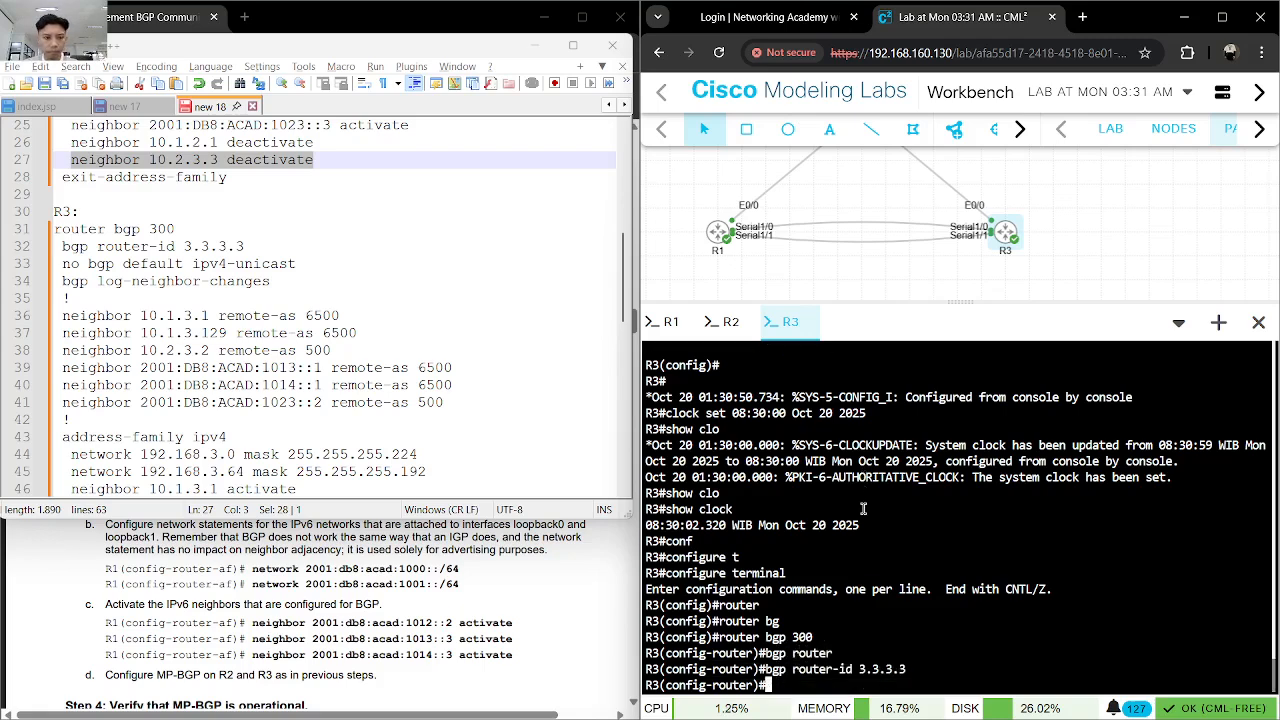
- Disable the default IPv4 unicast address family on R3 with no bgp default ipv4-unicast
{"action": "type", "text": "no bg"}
{"action": "key", "text": "Tab"}
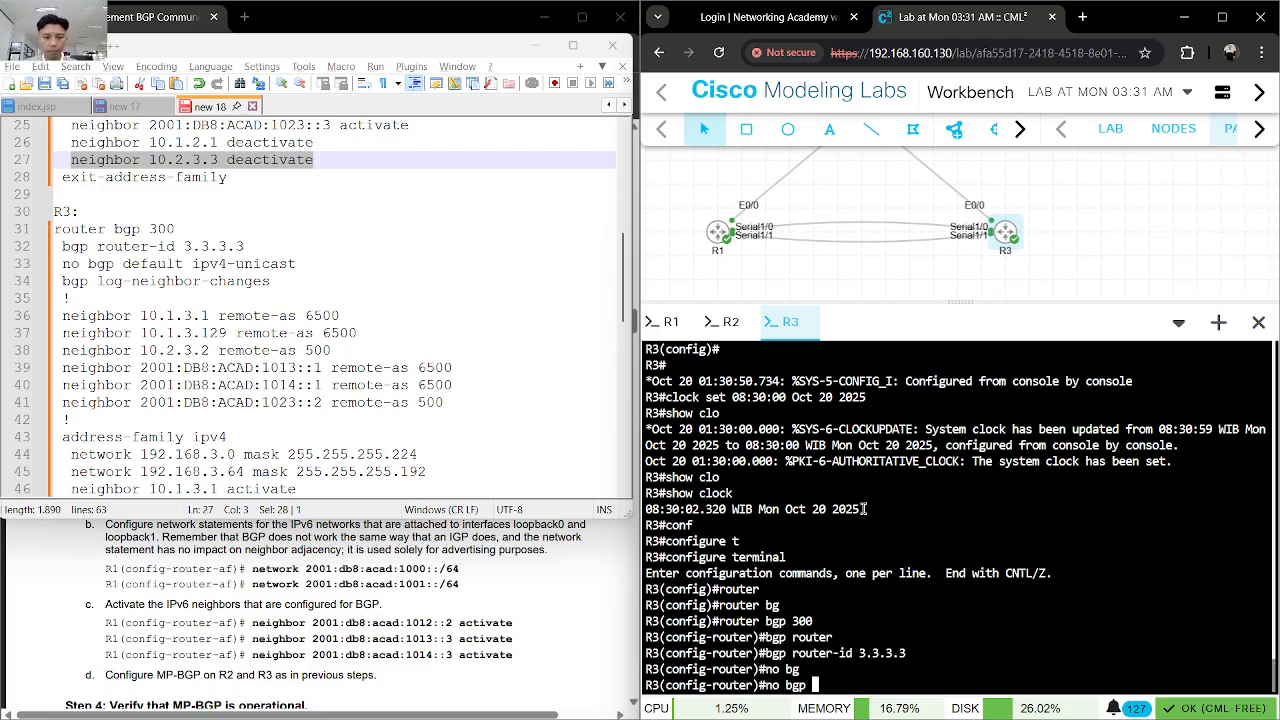
{"action": "type", "text": "def"}
{"action": "key", "text": "Tab"}
{"action": "type", "text": "ipv"}
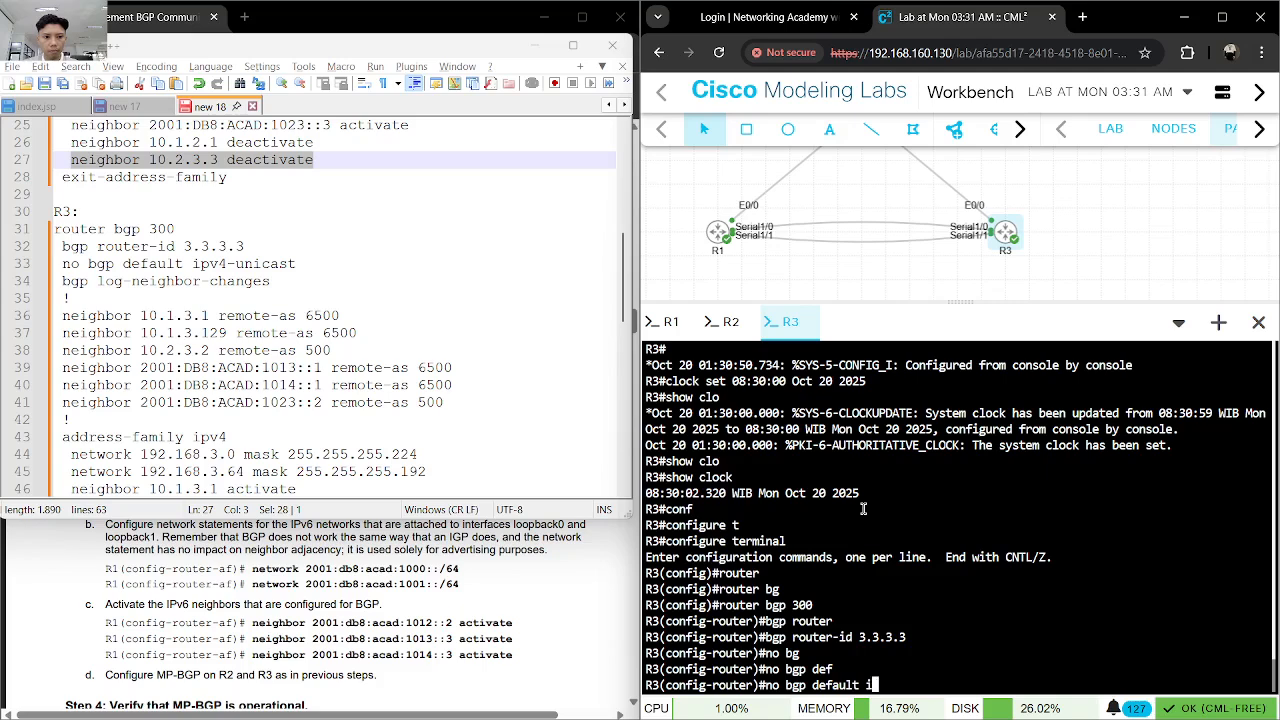
{"action": "key", "text": "Tab"}
{"action": "type", "text": "4"}
{"action": "key", "text": "Tab"}
{"action": "key", "text": "Return"}
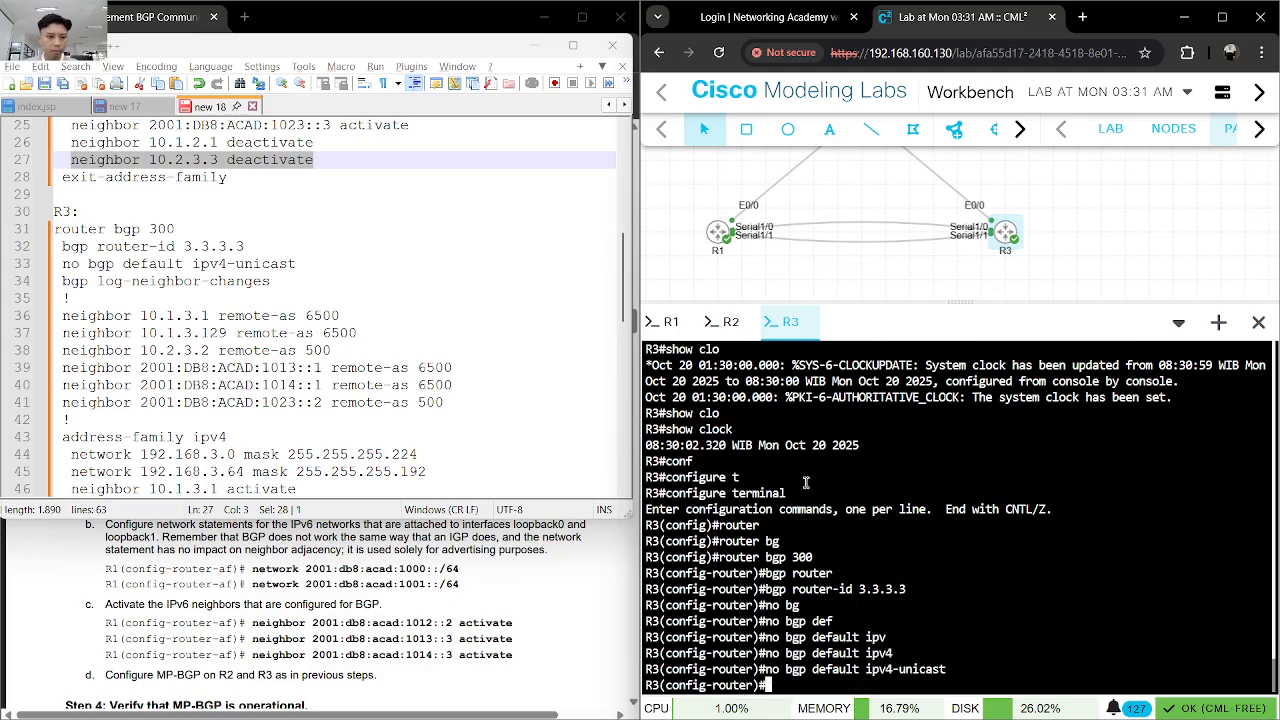
- Copy bgp log-neighbor-changes from the R3 notes and submit it in R3's BGP configuration
{"action": "left_click_drag", "start_coordinate": [270, 281], "coordinate": [62, 281]}
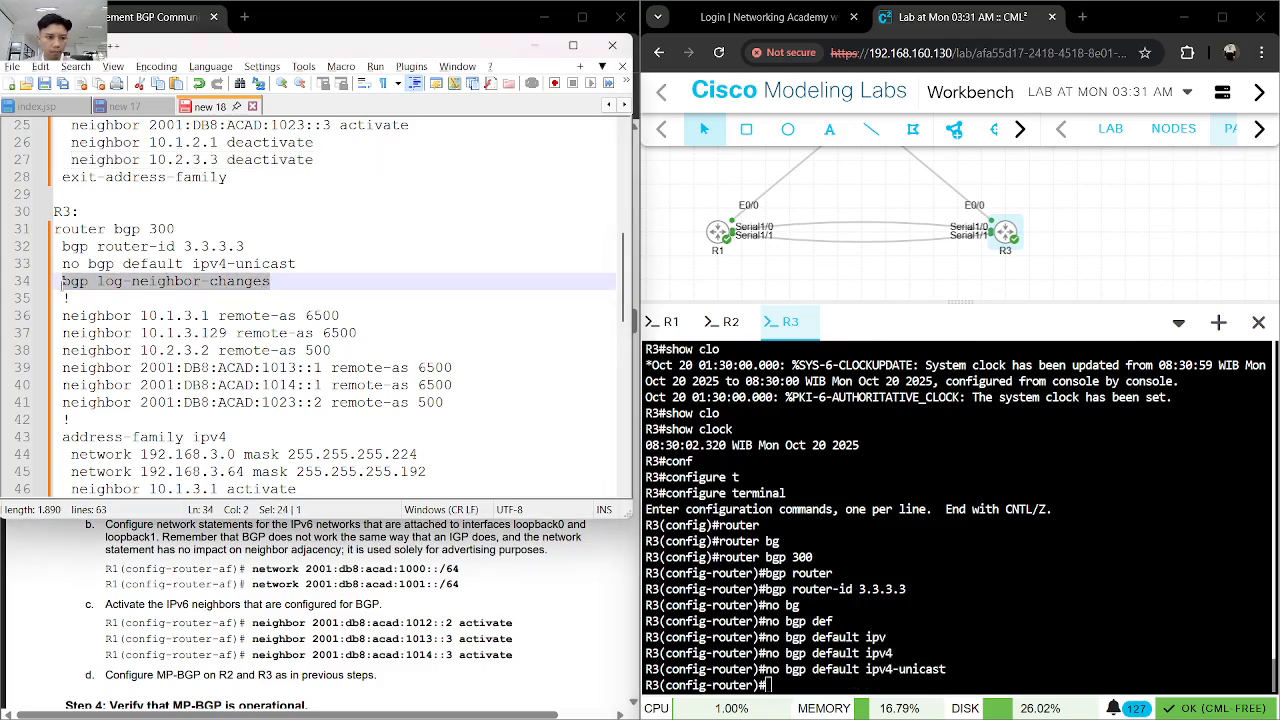
{"action": "key", "text": "ctrl+c"}
{"action": "key", "text": "alt+Tab"}
{"action": "key", "text": "ctrl+v"}
{"action": "key", "text": "Return"}
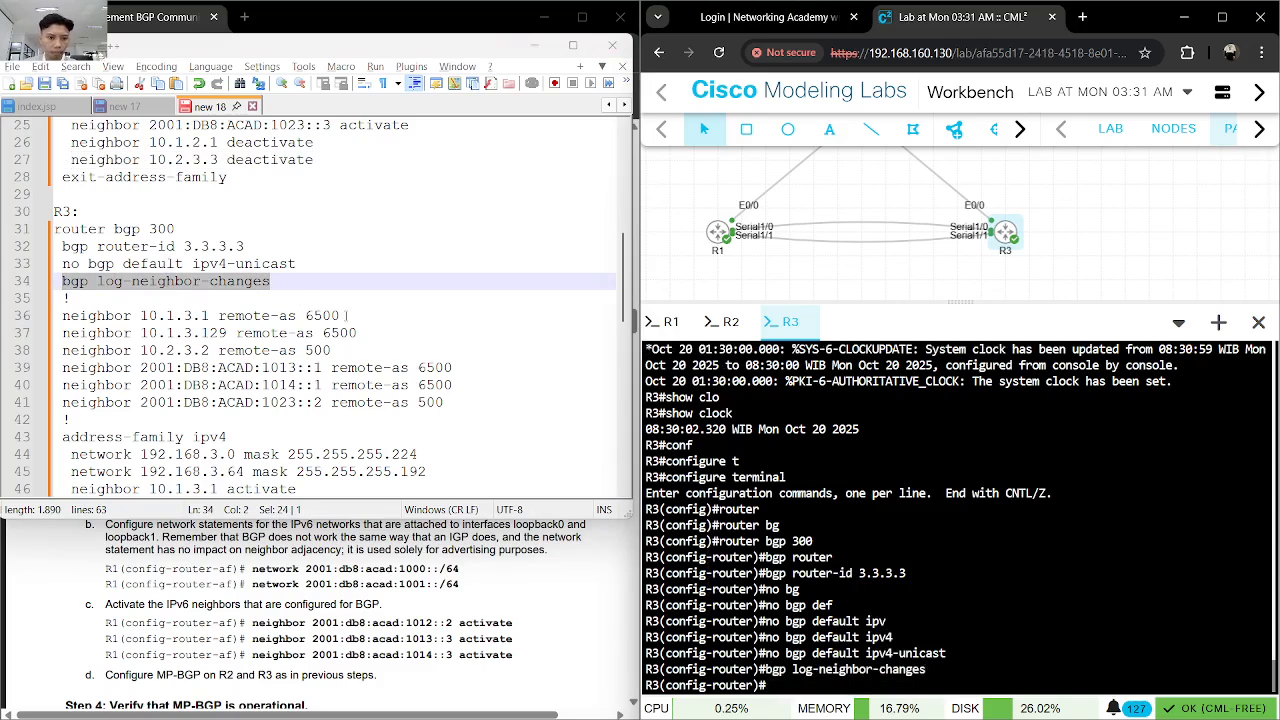
- Add BGP neighbors 10.1.3.1 and 10.1.3.129 with remote-as 6500 on R3, copying both lines from the notes
{"action": "left_click_drag", "start_coordinate": [343, 315], "coordinate": [60, 316]}
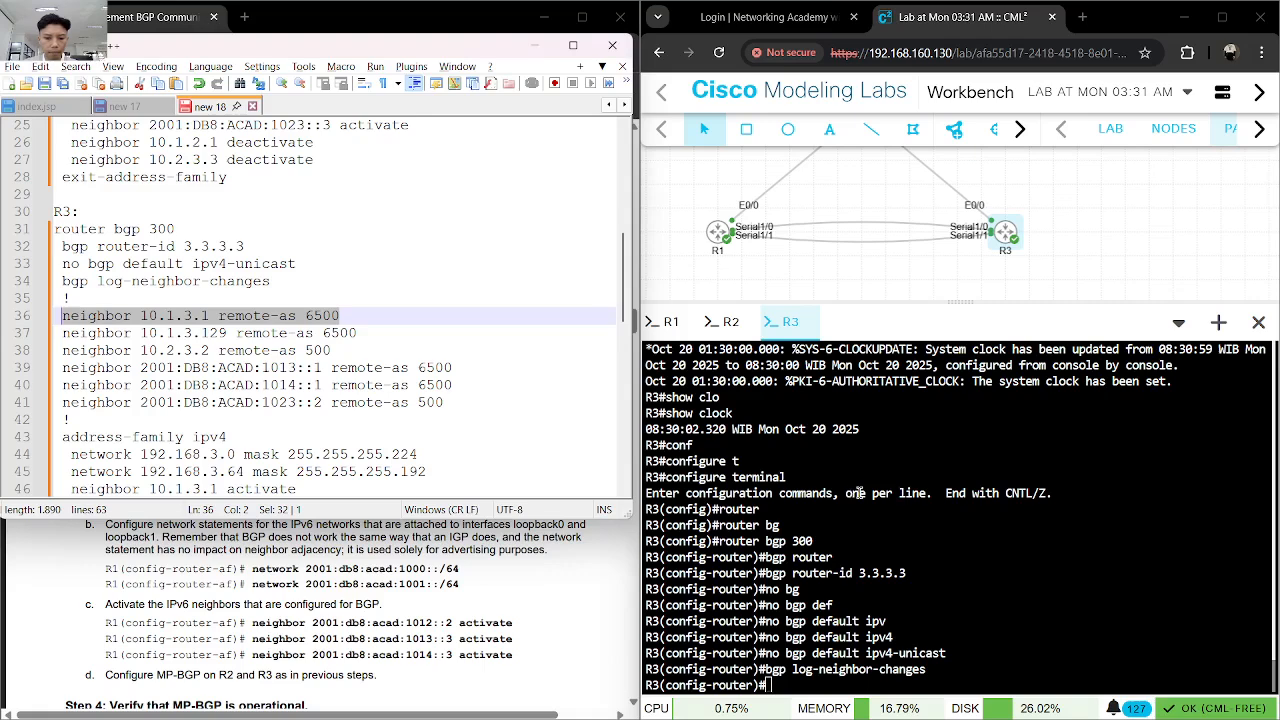
{"action": "key", "text": "ctrl+c"}
{"action": "left_click", "coordinate": [850, 492]}
{"action": "key", "text": "ctrl+v"}
{"action": "key", "text": "Return"}
{"action": "left_click_drag", "start_coordinate": [362, 332], "coordinate": [58, 332]}
{"action": "key", "text": "ctrl+c"}
{"action": "left_click", "coordinate": [962, 567]}
{"action": "key", "text": "ctrl+v"}
{"action": "key", "text": "Return"}
- Add BGP neighbor 10.2.3.2 with remote-as 500 on R3 from the notes
{"action": "left_click_drag", "start_coordinate": [332, 350], "coordinate": [61, 350]}
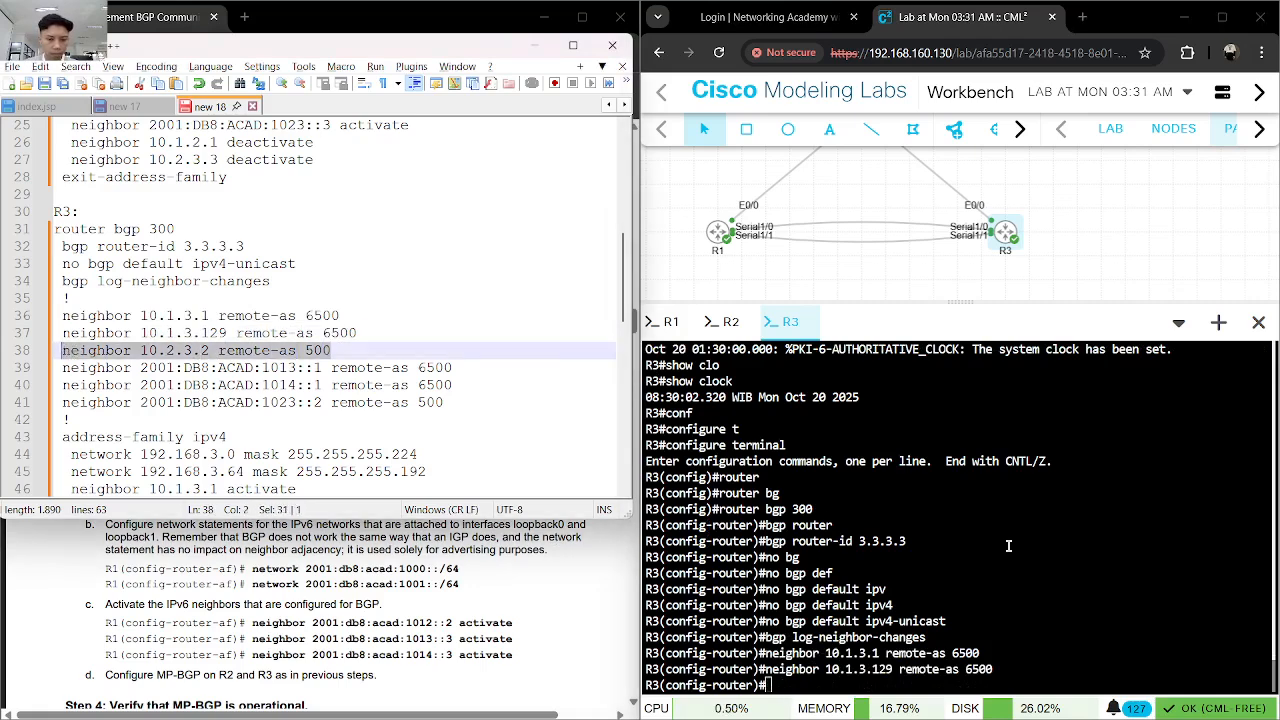
{"action": "key", "text": "ctrl+c"}
{"action": "left_click", "coordinate": [940, 537]}
{"action": "key", "text": "ctrl+v"}
{"action": "key", "text": "Return"}
- Add IPv6 neighbors 2001:DB8:ACAD:1013::1 and 2001:DB8:ACAD:1014::1 with remote-as 6500 on R3 from the notes
{"action": "left_click_drag", "start_coordinate": [454, 368], "coordinate": [63, 368]}
{"action": "key", "text": "ctrl+c"}
{"action": "left_click", "coordinate": [1029, 544]}
{"action": "key", "text": "ctrl+v"}
{"action": "key", "text": "Return"}
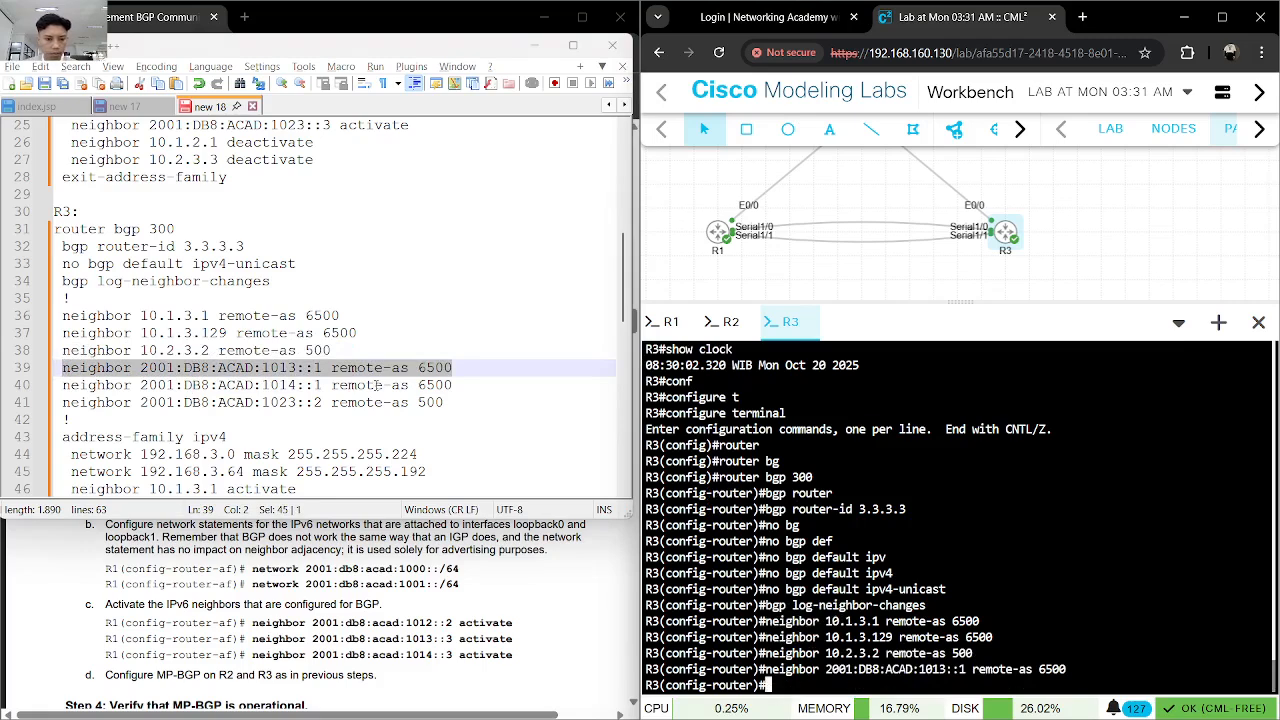
{"action": "left_click_drag", "start_coordinate": [454, 385], "coordinate": [64, 386]}
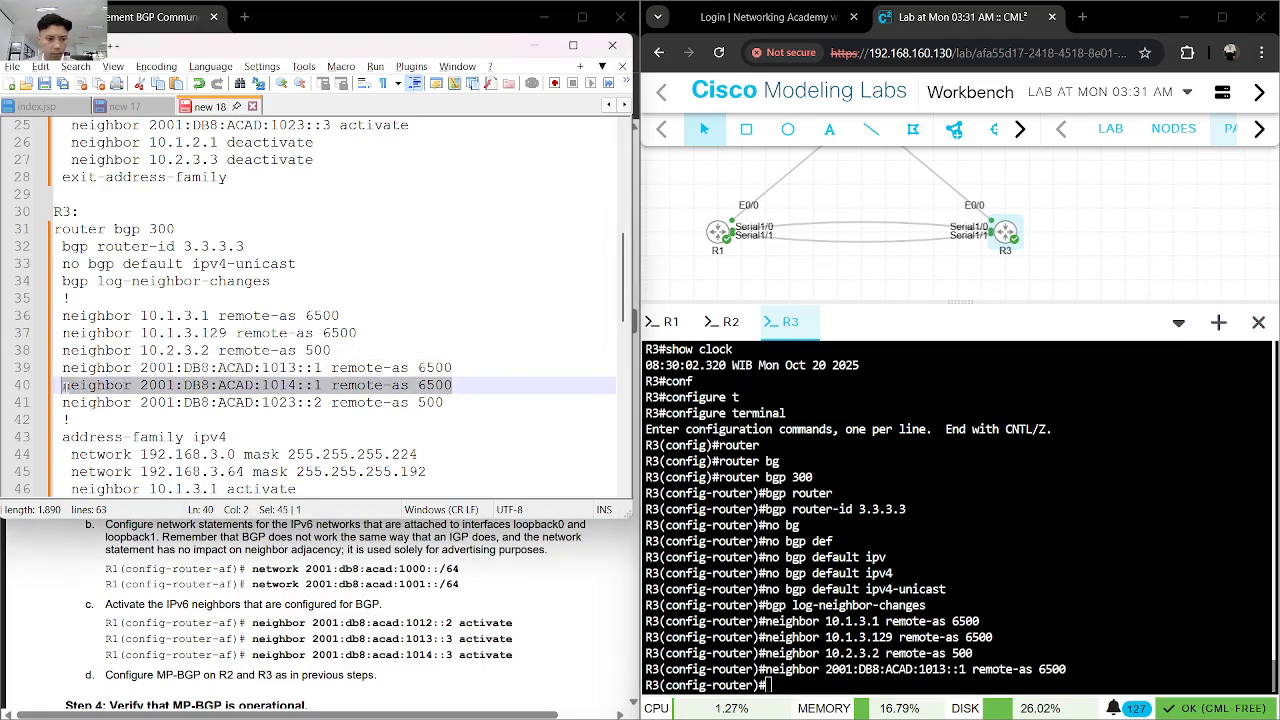
{"action": "left_click", "coordinate": [916, 527]}
{"action": "key", "text": "ctrl+v"}
{"action": "key", "text": "Return"}
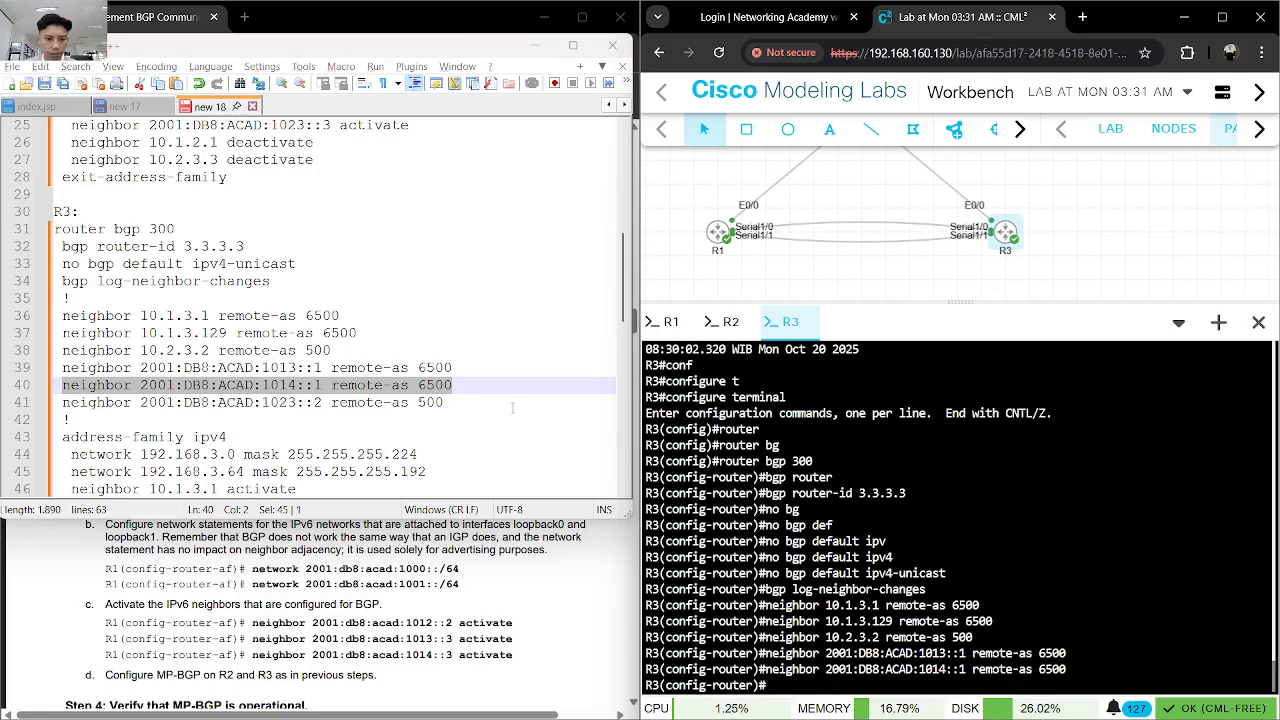
- Add IPv6 neighbor 2001:DB8:ACAD:1023::2 with remote-as 500 on R3 from the notes
{"action": "left_click_drag", "start_coordinate": [445, 402], "coordinate": [63, 402]}
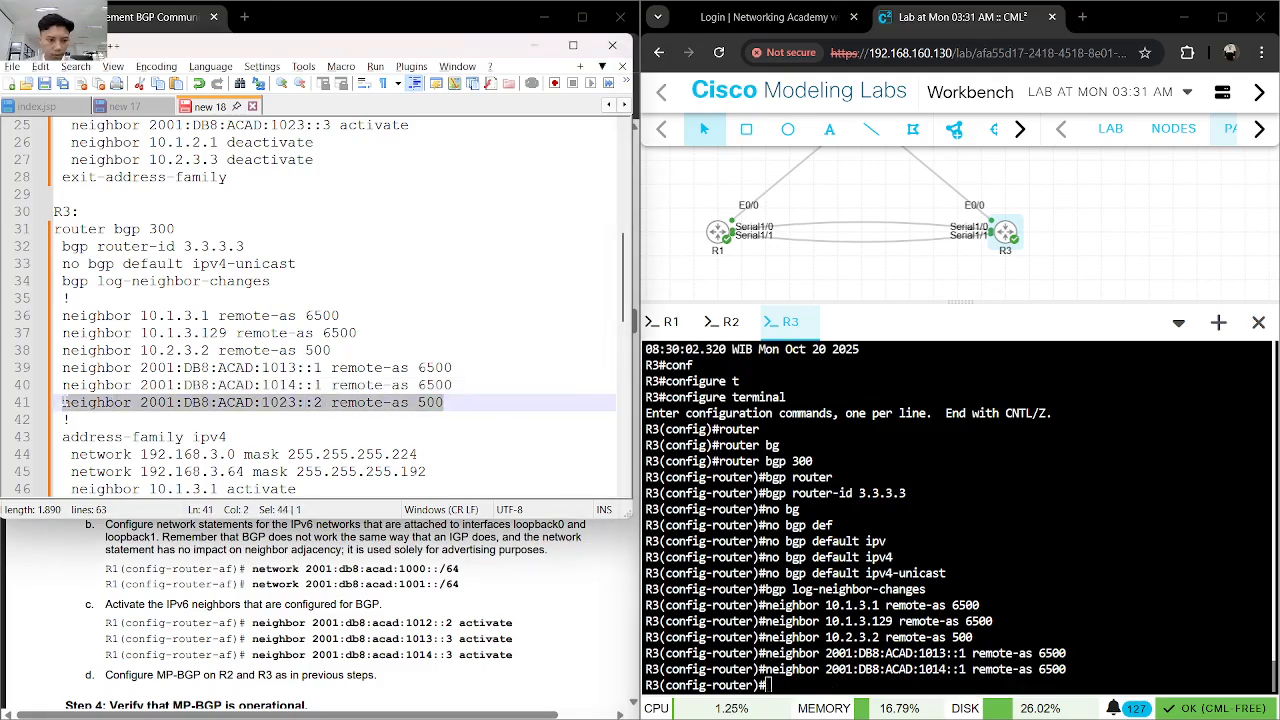
{"action": "left_click", "coordinate": [908, 515]}
{"action": "key", "text": "ctrl+v"}
{"action": "key", "text": "Return"}
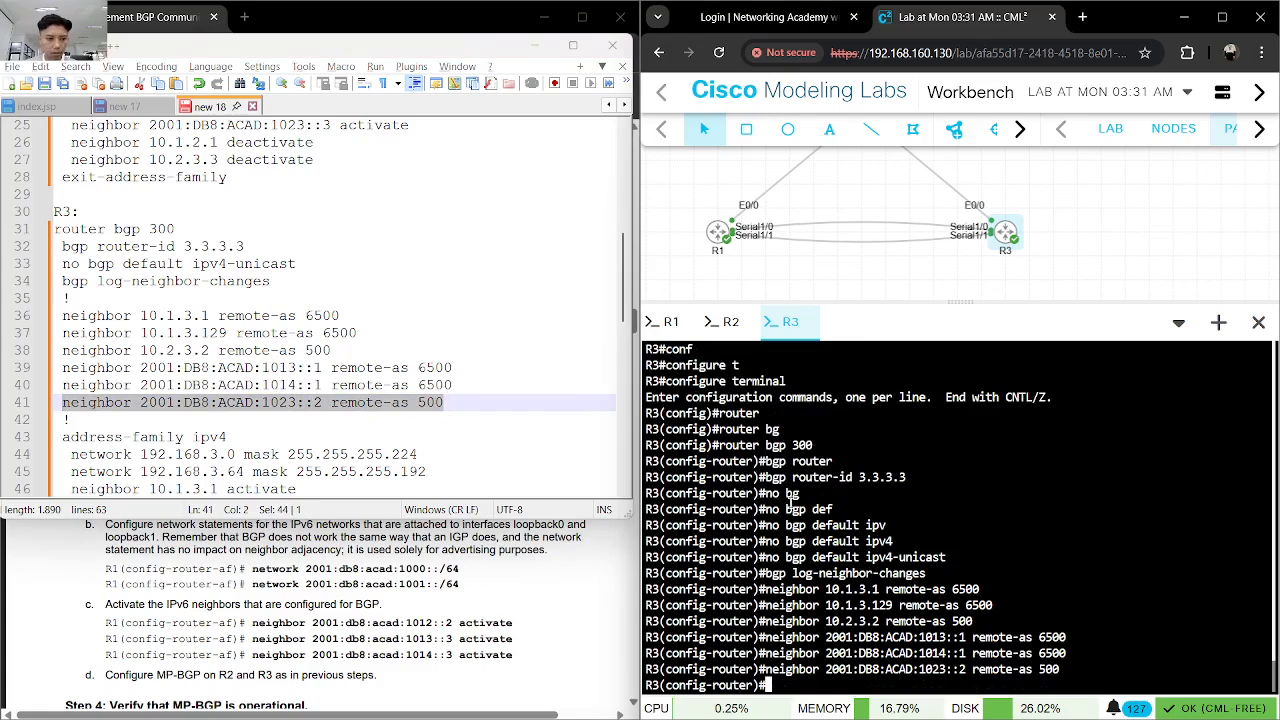
- Enter R3's BGP IPv4 address family with address-family ipv4
{"action": "type", "text": "add"}
{"action": "key", "text": "Tab"}
{"action": "type", "text": "ipv4"}
{"action": "key", "text": "Return"}
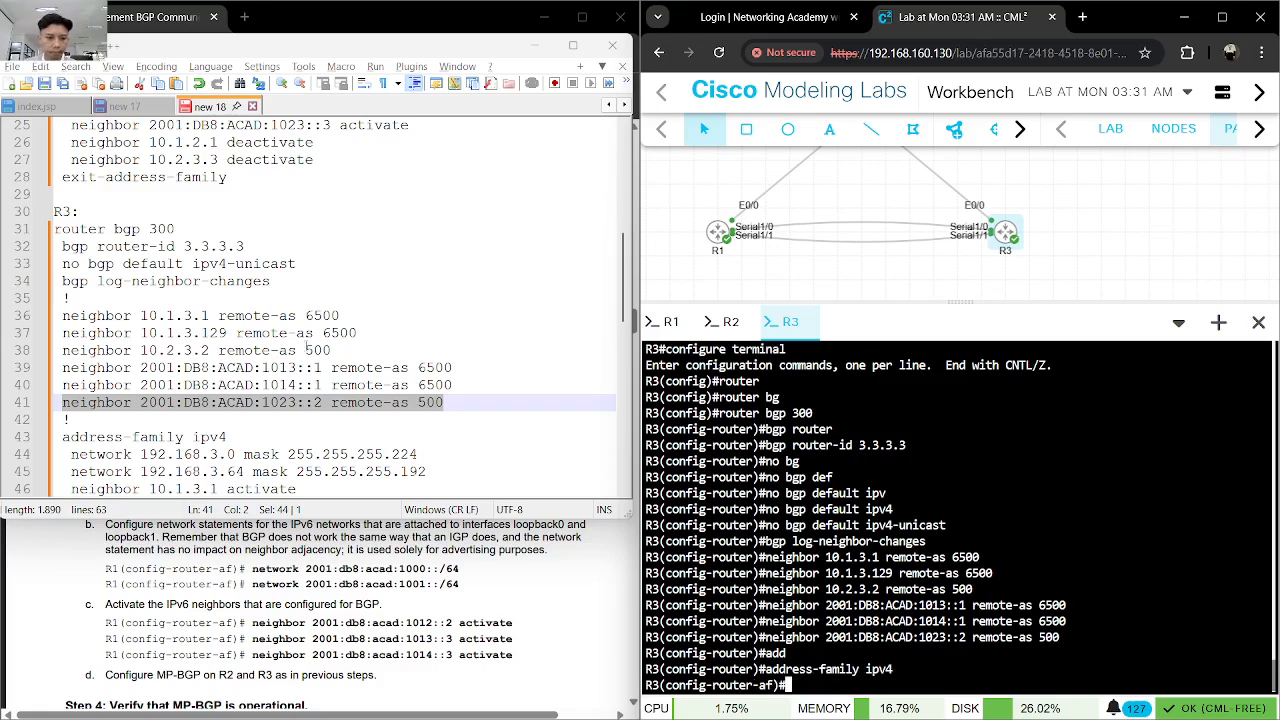
- Advertise network 192.168.3.0 with mask 255.255.255.224 in R3's IPv4 address family
{"action": "scroll", "coordinate": [440, 385], "scroll_direction": "down", "scroll_amount": 3}
{"action": "type", "text": "ne"}
{"action": "key", "text": "Tab"}
{"action": "type", "text": "rt"}
{"action": "key", "text": "Tab"}
{"action": "key", "text": "BackSpace"}
{"action": "key", "text": "BackSpace"}
{"action": "type", "text": "t"}
{"action": "key", "text": "Tab"}
{"action": "type", "text": "192"}
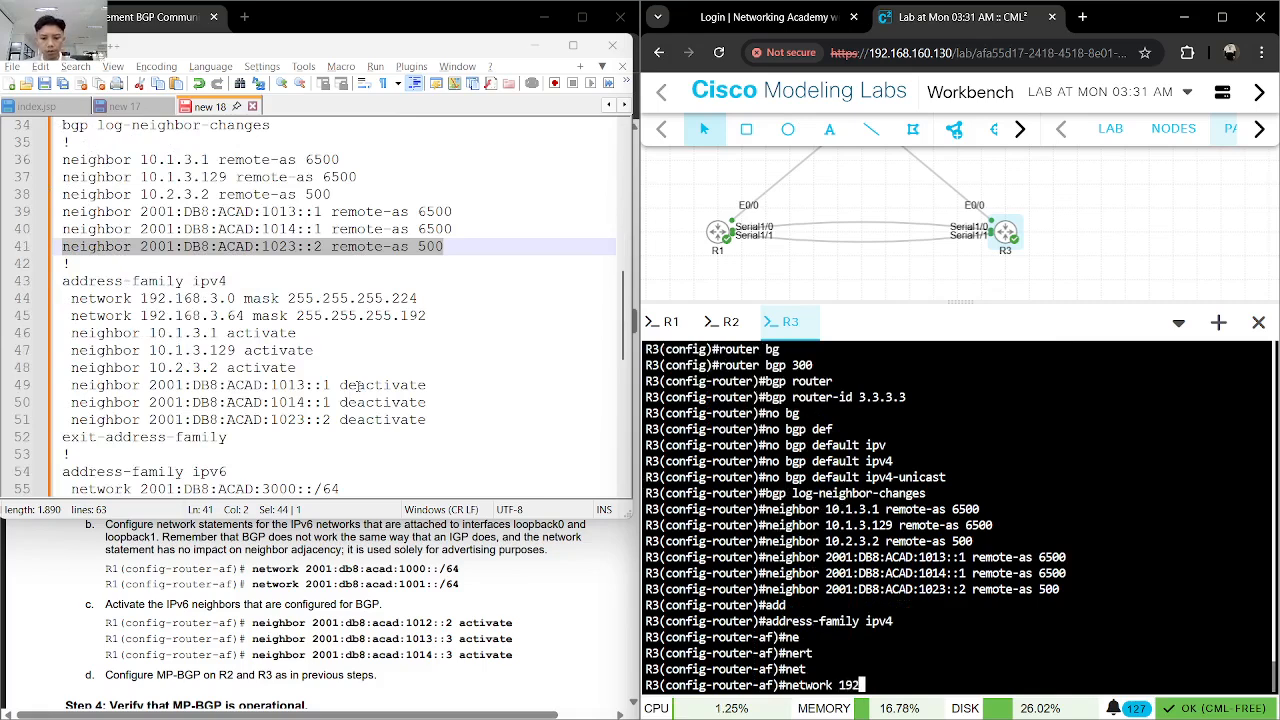
{"action": "type", "text": ".168.3.0 mas"}
{"action": "key", "text": "Tab"}
{"action": "type", "text": "255.255.255.224"}
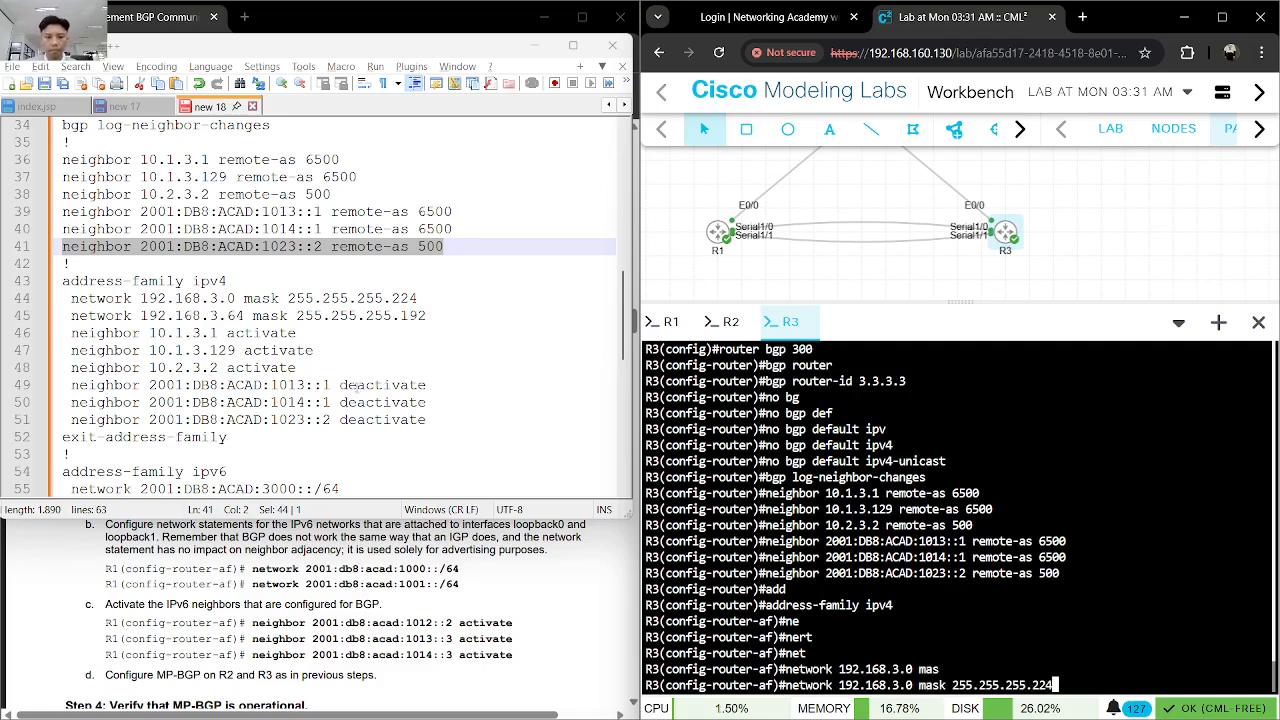
{"action": "key", "text": "Return"}
- Advertise network 192.168.3.64 with mask 255.255.255.192 in R3's IPv4 address family, copying the line from the notes
{"action": "left_click_drag", "start_coordinate": [432, 313], "coordinate": [72, 316]}
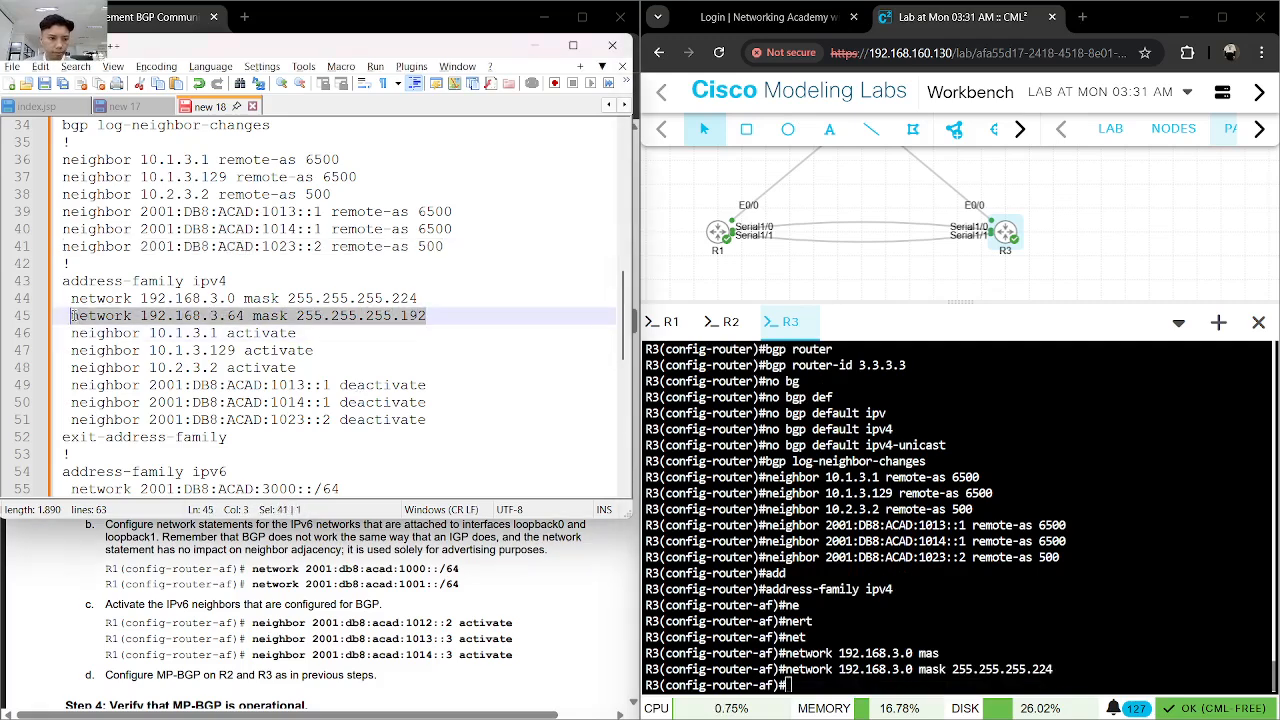
{"action": "key", "text": "ctrl+c"}
{"action": "left_click", "coordinate": [940, 549]}
{"action": "key", "text": "ctrl+v"}
{"action": "key", "text": "Return"}
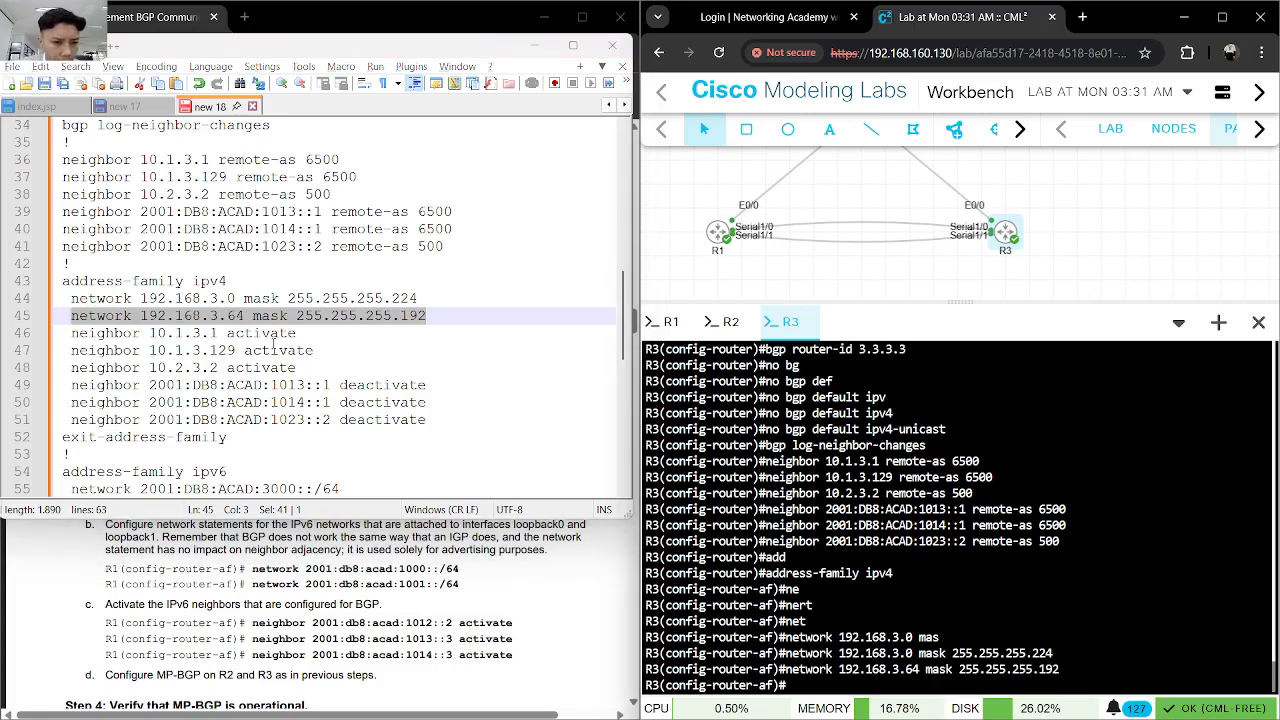
- Activate neighbors 10.1.3.1 and 10.1.3.129 in R3's IPv4 address family using the lines from the notes
{"action": "left_click_drag", "start_coordinate": [296, 333], "coordinate": [72, 334]}
{"action": "key", "text": "ctrl+c"}
{"action": "left_click", "coordinate": [933, 541]}
{"action": "key", "text": "ctrl+v"}
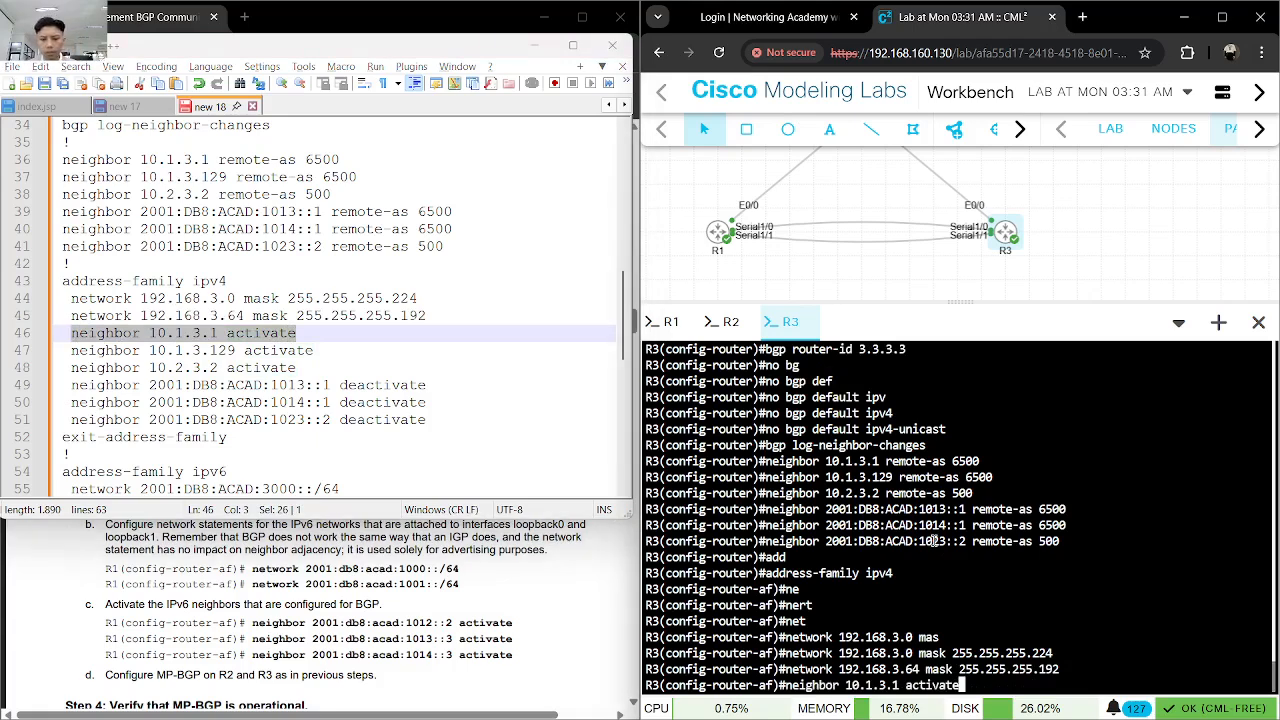
{"action": "key", "text": "Return"}
{"action": "left_click_drag", "start_coordinate": [272, 350], "coordinate": [72, 352]}
{"action": "key", "text": "ctrl+c"}
{"action": "left_click", "coordinate": [1023, 607]}
{"action": "key", "text": "ctrl+v"}
{"action": "key", "text": "Return"}
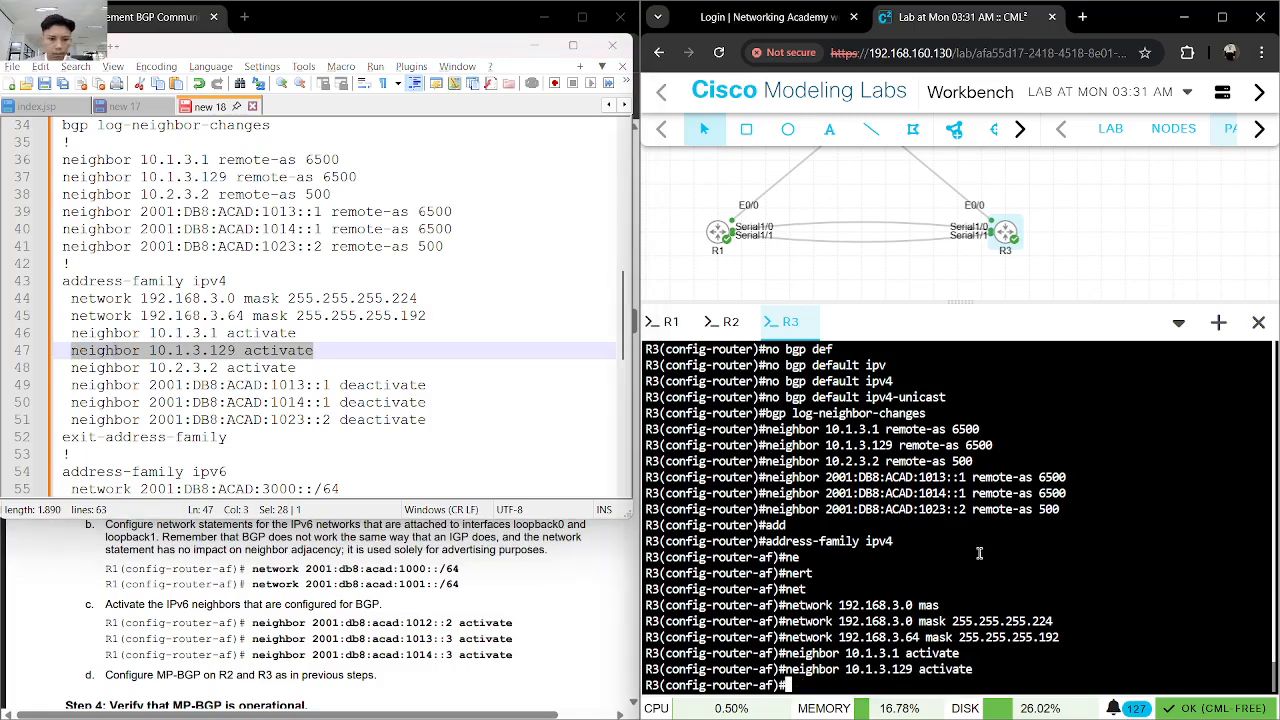
- Activate neighbor 10.2.3.2 in R3's IPv4 address family using the line from the notes
{"action": "left_click_drag", "start_coordinate": [297, 368], "coordinate": [72, 368]}
{"action": "key", "text": "ctrl+c"}
{"action": "left_click", "coordinate": [958, 587]}
{"action": "key", "text": "ctrl+v"}
{"action": "key", "text": "Return"}
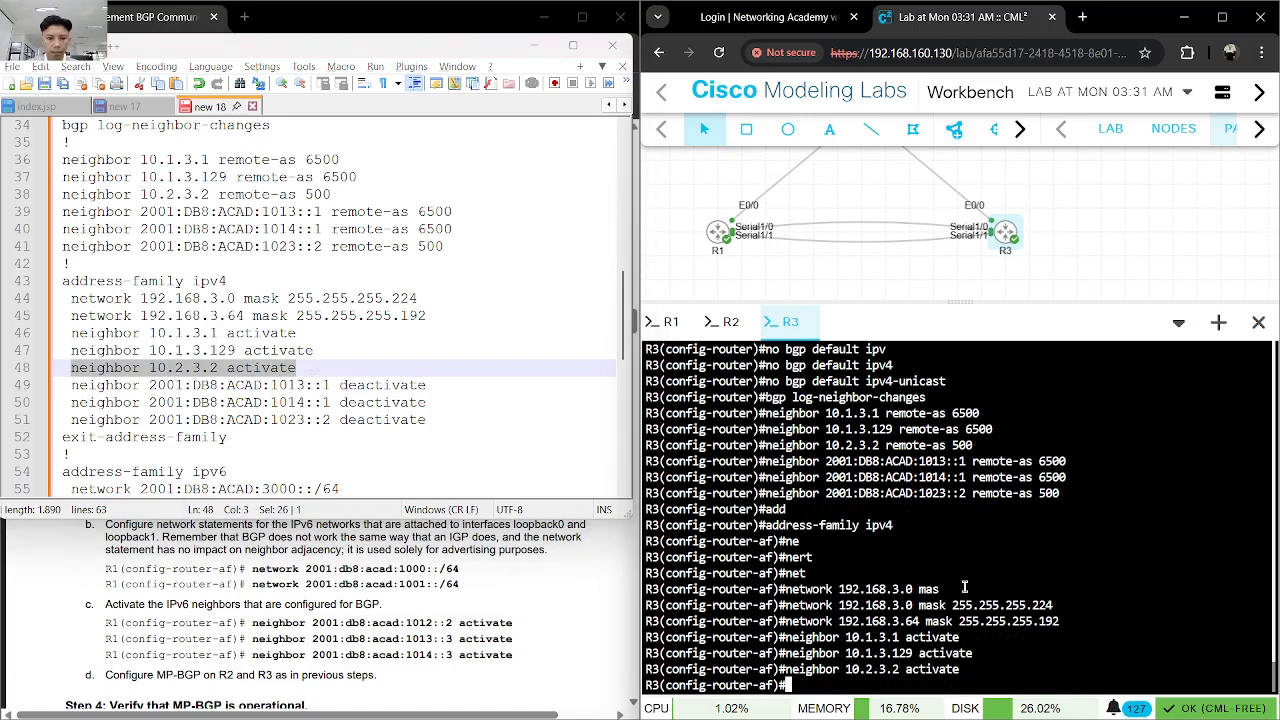
- Enter no neighbor 2001:DB8:ACAD:1013::1 activate in R3's IPv4 address family, adapting the deactivate line from the notes
{"action": "left_click_drag", "start_coordinate": [427, 385], "coordinate": [69, 384]}
{"action": "key", "text": "ctrl+c"}
{"action": "left_click", "coordinate": [928, 610]}
{"action": "type", "text": "no"}
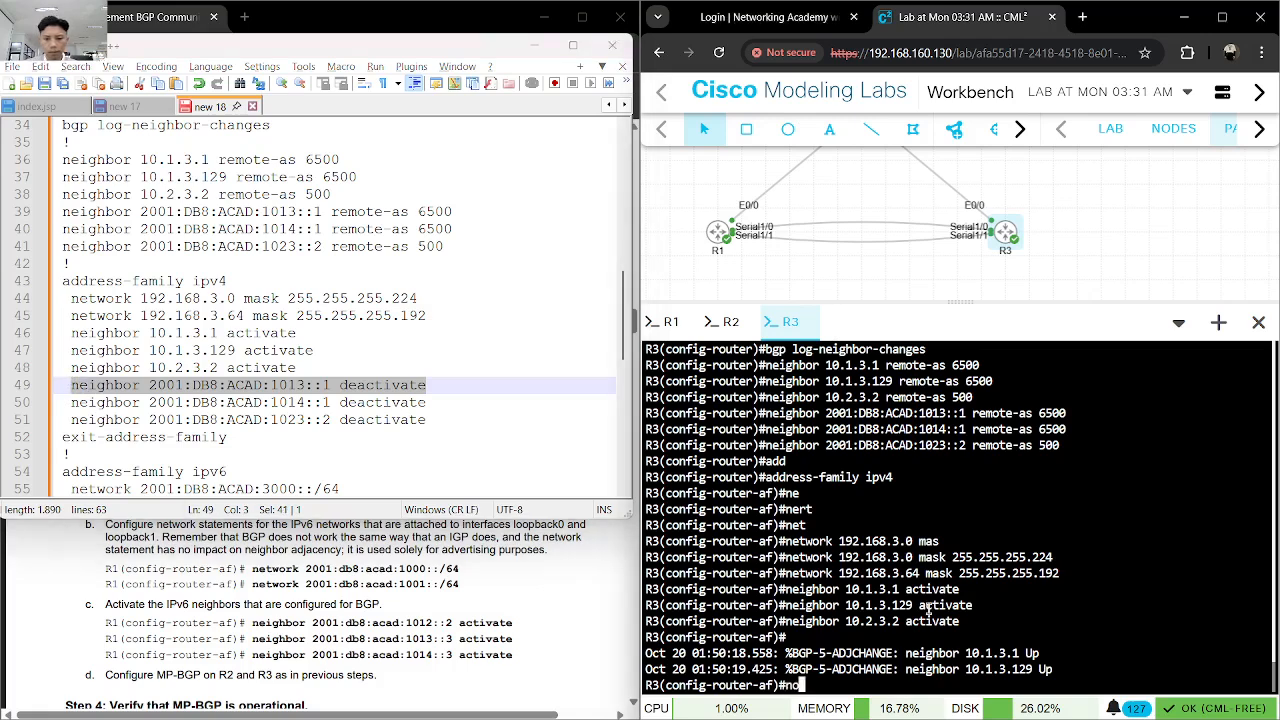
{"action": "key", "text": "ctrl+v"}
{"action": "key", "text": "BackSpace"}
{"action": "key", "text": "BackSpace"}
{"action": "key", "text": "BackSpace"}
{"action": "key", "text": "BackSpace"}
{"action": "key", "text": "BackSpace"}
{"action": "key", "text": "BackSpace"}
{"action": "key", "text": "BackSpace"}
{"action": "key", "text": "BackSpace"}
{"action": "key", "text": "BackSpace"}
{"action": "key", "text": "BackSpace"}
{"action": "type", "text": "ac"}
{"action": "key", "text": "Tab"}
{"action": "key", "text": "Return"}
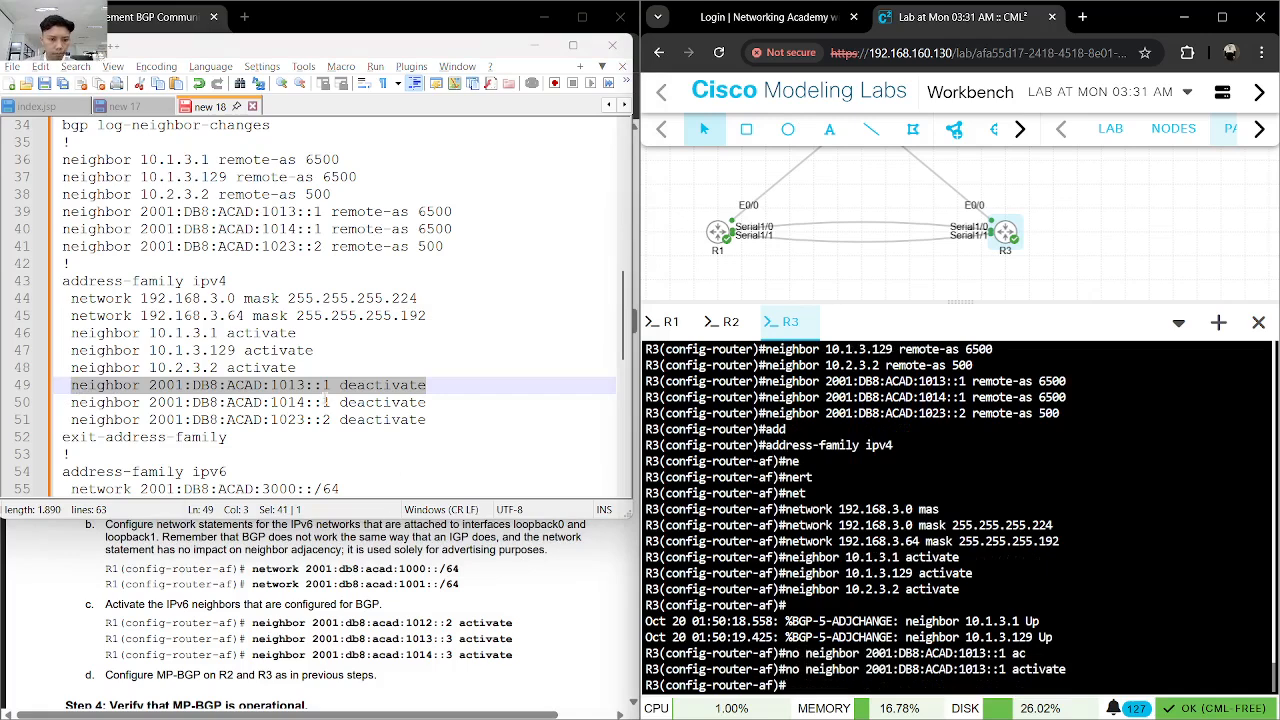
- Enter no neighbor 2001:DB8:ACAD:1014::1 activate in R3's IPv4 address family, correcting the deactivate line copied from the notes
{"action": "left_click_drag", "start_coordinate": [428, 402], "coordinate": [72, 402]}
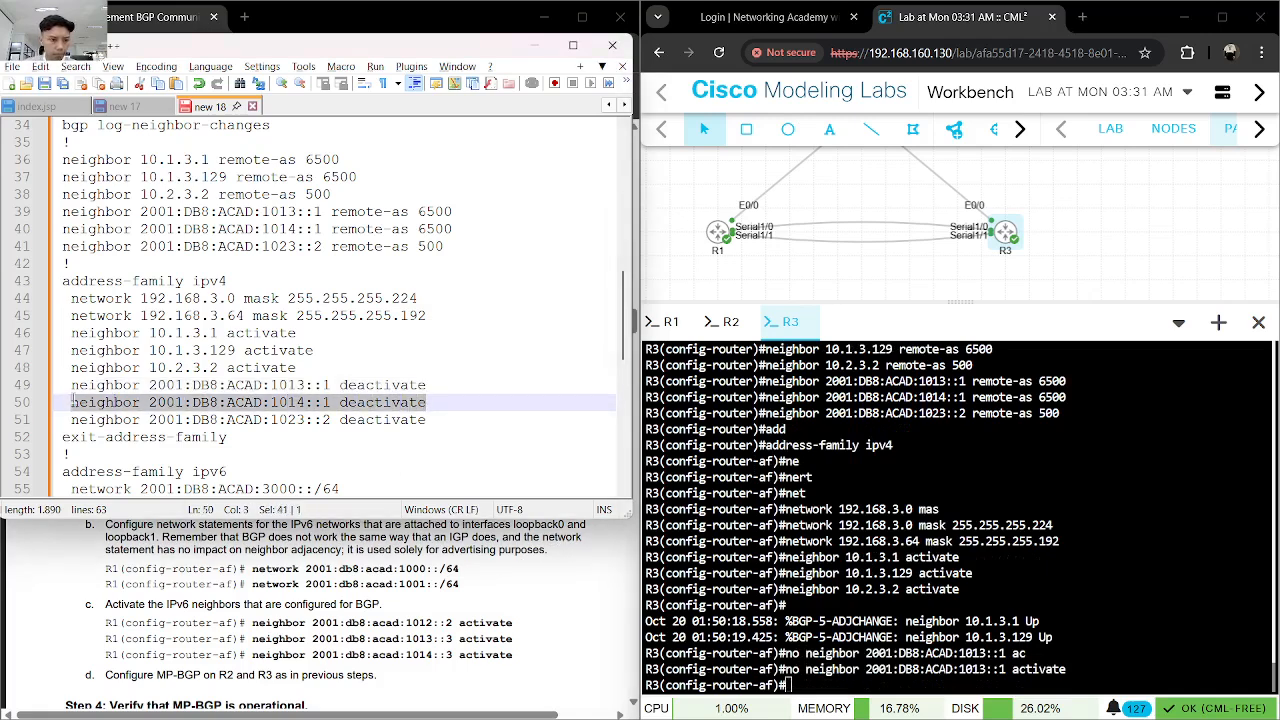
{"action": "left_click", "coordinate": [916, 563]}
{"action": "type", "text": "no"}
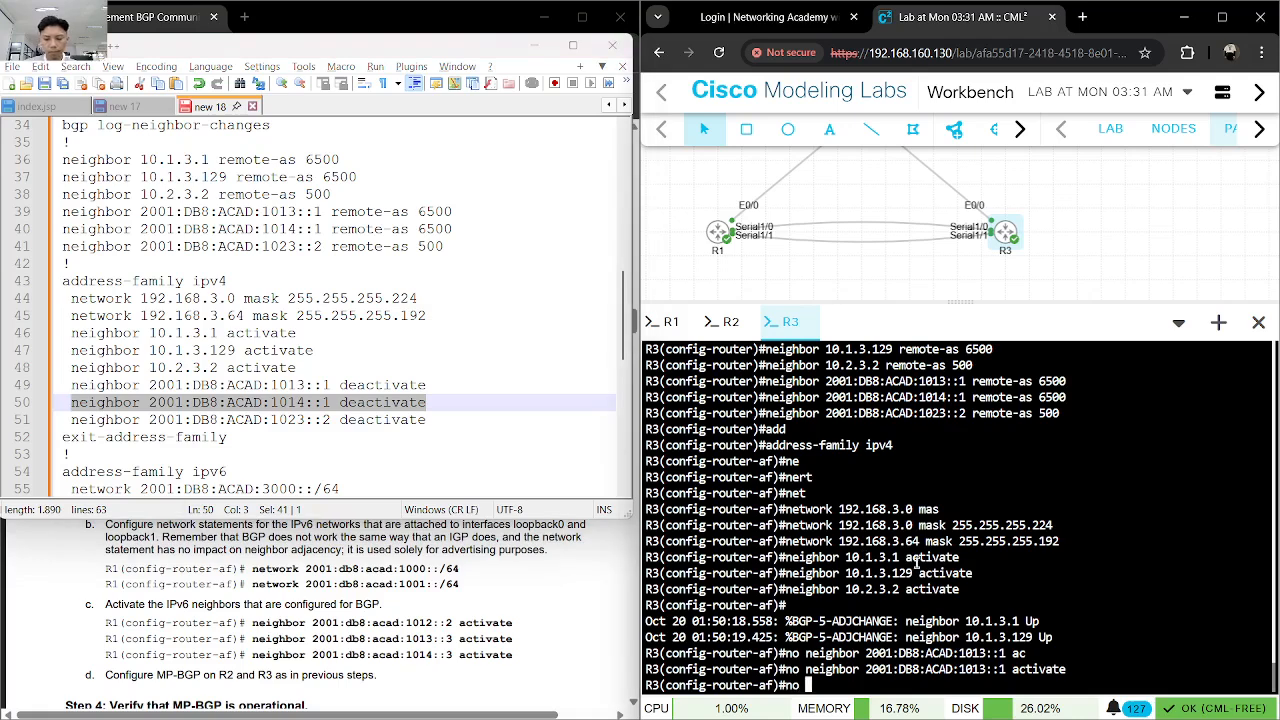
{"action": "key", "text": "ctrl+v"}
{"action": "key", "text": "Return"}
{"action": "key", "text": "Up"}
{"action": "key", "text": "BackSpace"}
{"action": "key", "text": "BackSpace"}
{"action": "key", "text": "BackSpace"}
{"action": "key", "text": "BackSpace"}
{"action": "key", "text": "BackSpace"}
{"action": "key", "text": "BackSpace"}
{"action": "key", "text": "BackSpace"}
{"action": "key", "text": "BackSpace"}
{"action": "key", "text": "BackSpace"}
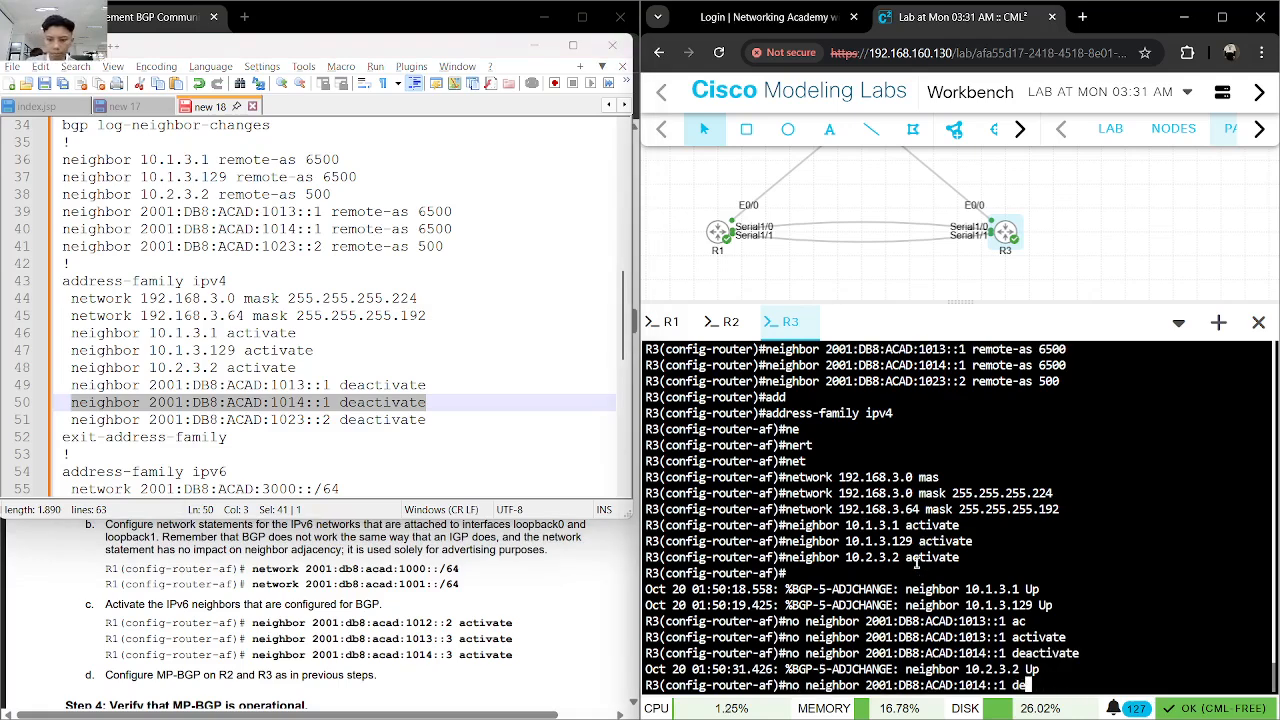
{"action": "key", "text": "BackSpace"}
{"action": "type", "text": "ac"}
{"action": "key", "text": "Tab"}
{"action": "key", "text": "Return"}
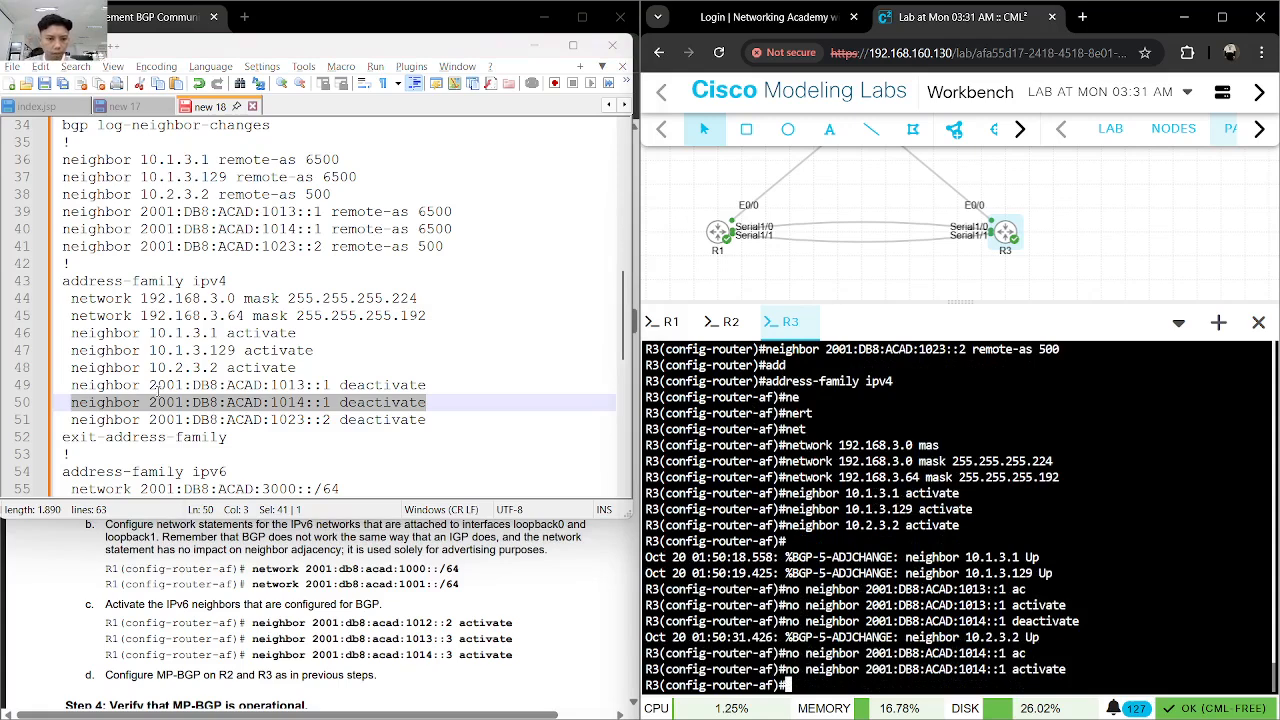
- Enter no neighbor 2001:DB8:ACAD:1023::2 activate in R3's IPv4 address family, adapting the deactivate line from the notes
{"action": "left_click_drag", "start_coordinate": [428, 420], "coordinate": [71, 419]}
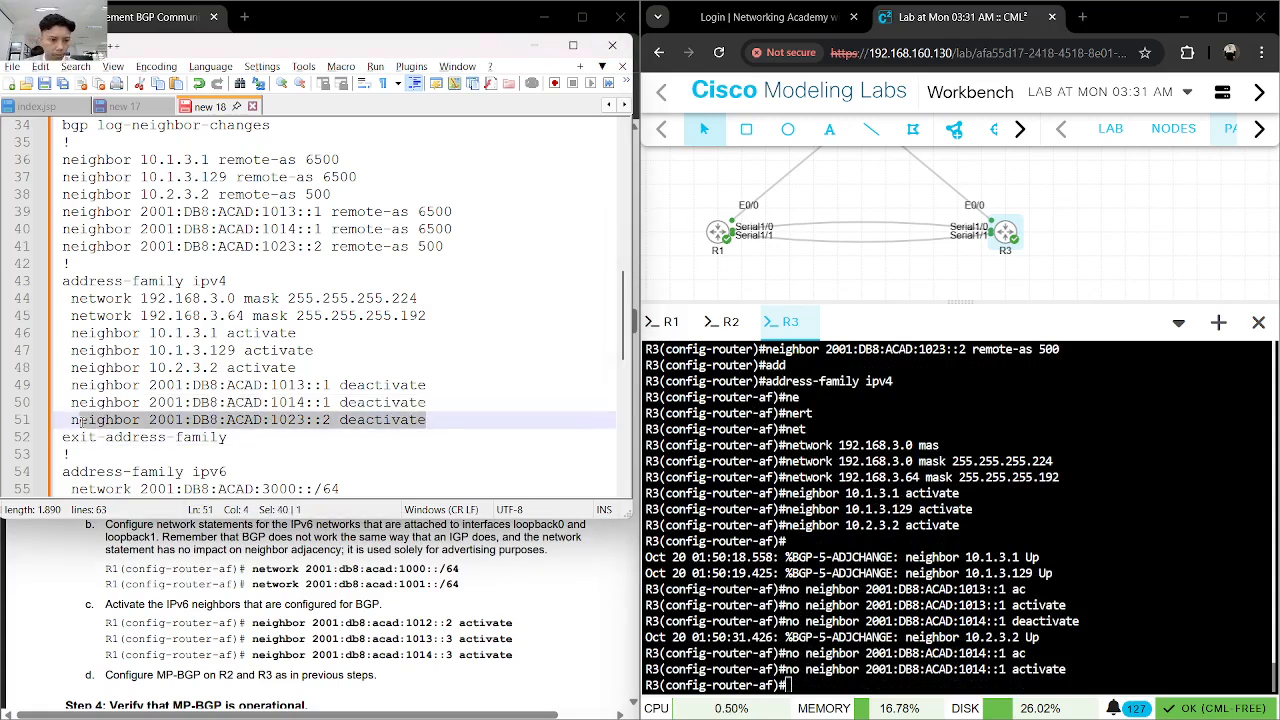
{"action": "key", "text": "ctrl+c"}
{"action": "left_click", "coordinate": [1006, 562]}
{"action": "key", "text": "ctrl+v"}
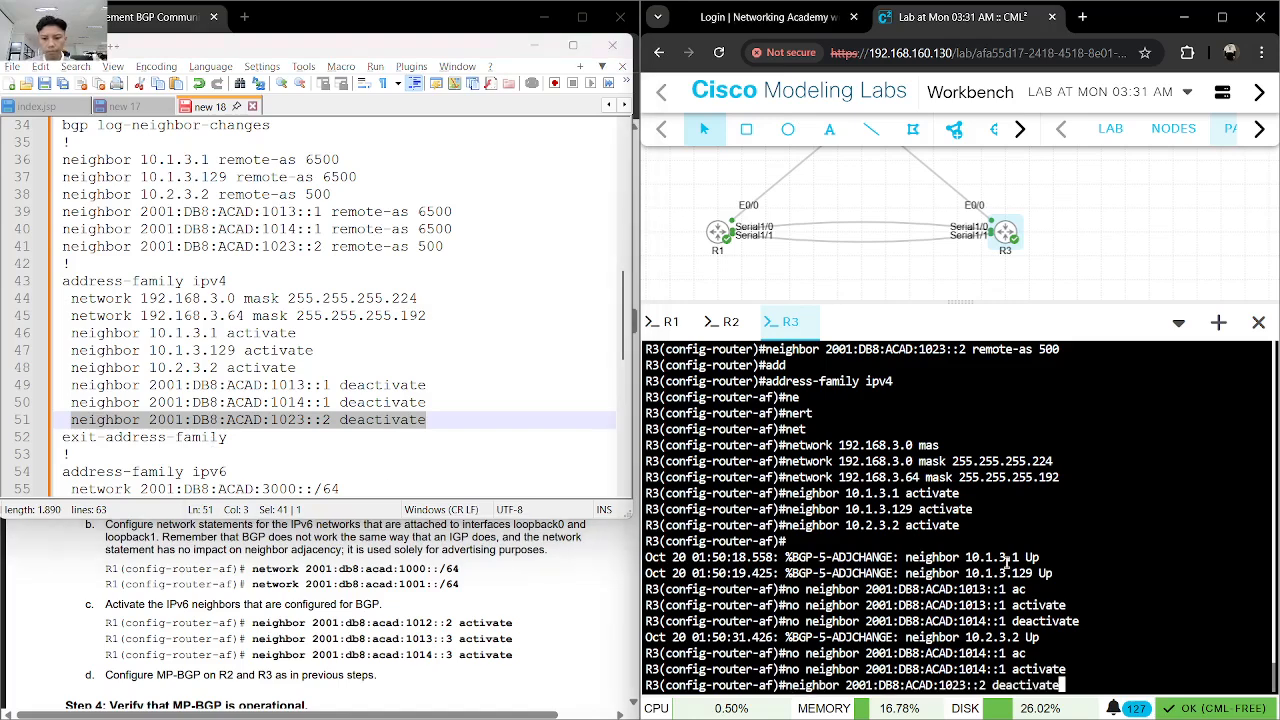
{"action": "key", "text": "BackSpace"}
{"action": "key", "text": "BackSpace"}
{"action": "key", "text": "BackSpace"}
{"action": "key", "text": "BackSpace"}
{"action": "key", "text": "BackSpace"}
{"action": "key", "text": "BackSpace"}
{"action": "key", "text": "BackSpace"}
{"action": "key", "text": "BackSpace"}
{"action": "key", "text": "BackSpace"}
{"action": "type", "text": "ac"}
{"action": "key", "text": "Tab"}
{"action": "key", "text": "Left"}
{"action": "key", "text": "Left"}
{"action": "key", "text": "Left"}
{"action": "key", "text": "Left"}
{"action": "key", "text": "Left"}
{"action": "key", "text": "Left"}
{"action": "key", "text": "Left"}
{"action": "key", "text": "Left"}
{"action": "key", "text": "Left"}
{"action": "key", "text": "Left"}
{"action": "key", "text": "Left"}
{"action": "key", "text": "Left"}
{"action": "key", "text": "Left"}
{"action": "key", "text": "Left"}
{"action": "key", "text": "Left"}
{"action": "key", "text": "Left"}
{"action": "key", "text": "Left"}
{"action": "key", "text": "Left"}
{"action": "key", "text": "Left"}
{"action": "key", "text": "Left"}
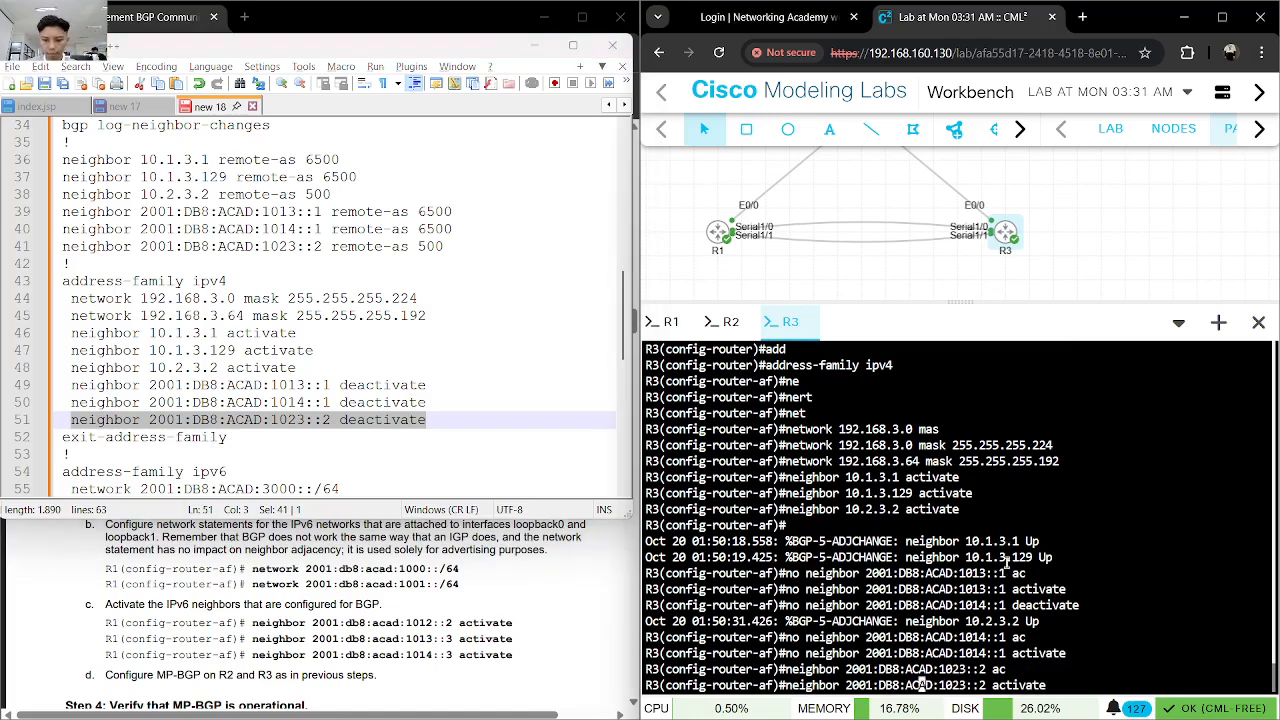
{"action": "key", "text": "Left"}
{"action": "key", "text": "Left"}
{"action": "key", "text": "Left"}
{"action": "key", "text": "Left"}
{"action": "key", "text": "Left"}
{"action": "key", "text": "Left"}
{"action": "type", "text": "no"}
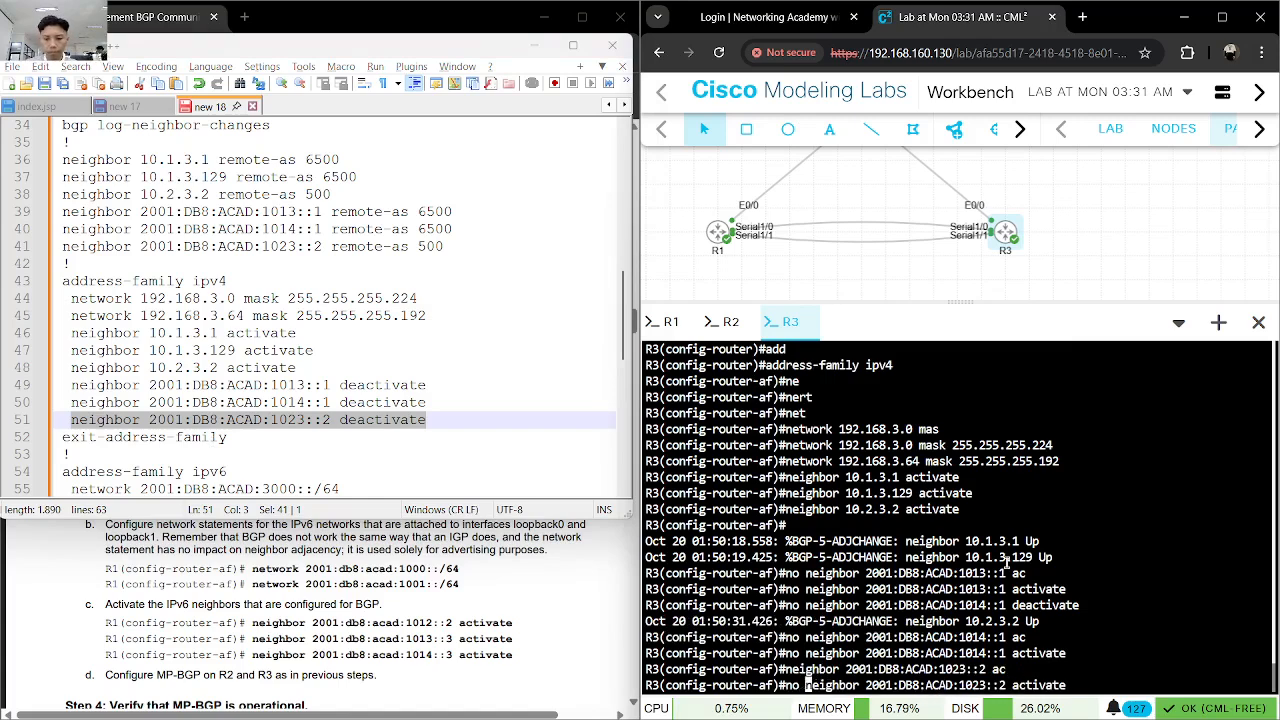
{"action": "key", "text": "Return"}
- Exit R3's IPv4 address family and enter the address-family ipv6 configuration
{"action": "scroll", "coordinate": [412, 369], "scroll_direction": "down", "scroll_amount": 2}
{"action": "type", "text": "exit"}
{"action": "key", "text": "Return"}
{"action": "scroll", "coordinate": [427, 380], "scroll_direction": "down", "scroll_amount": 1}
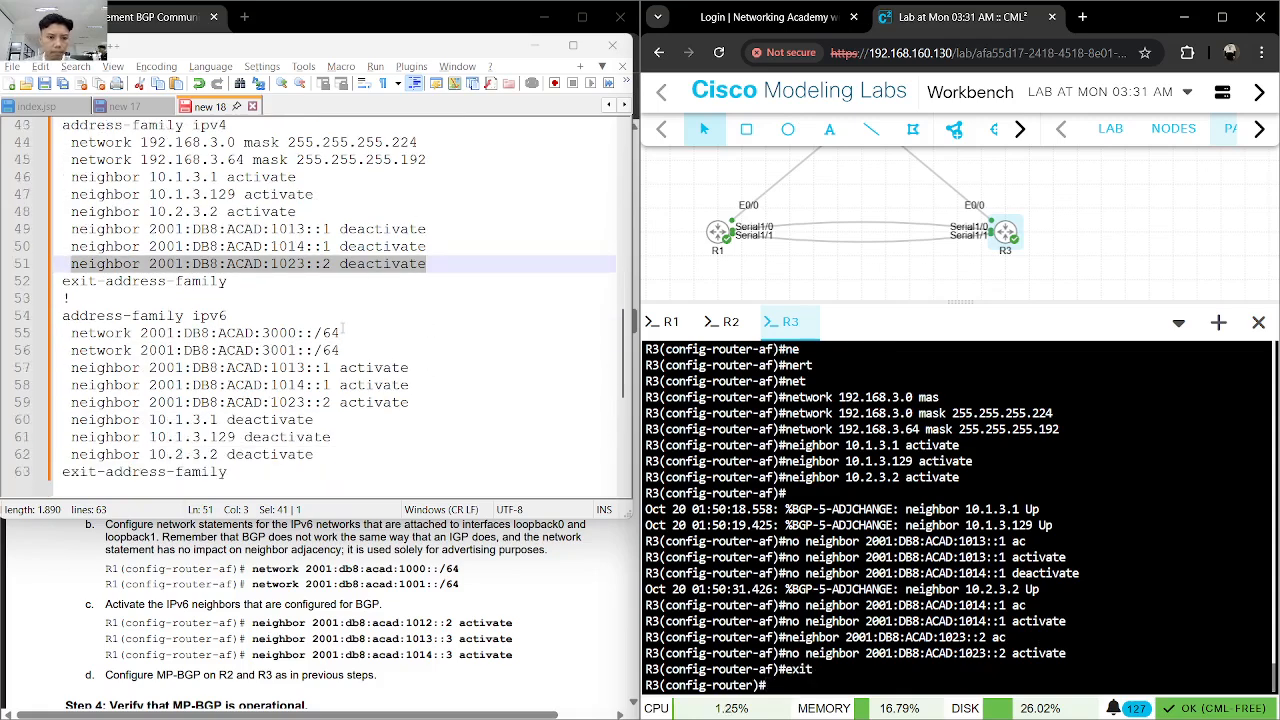
{"action": "type", "text": "ad"}
{"action": "key", "text": "Tab"}
{"action": "type", "text": "ip"}
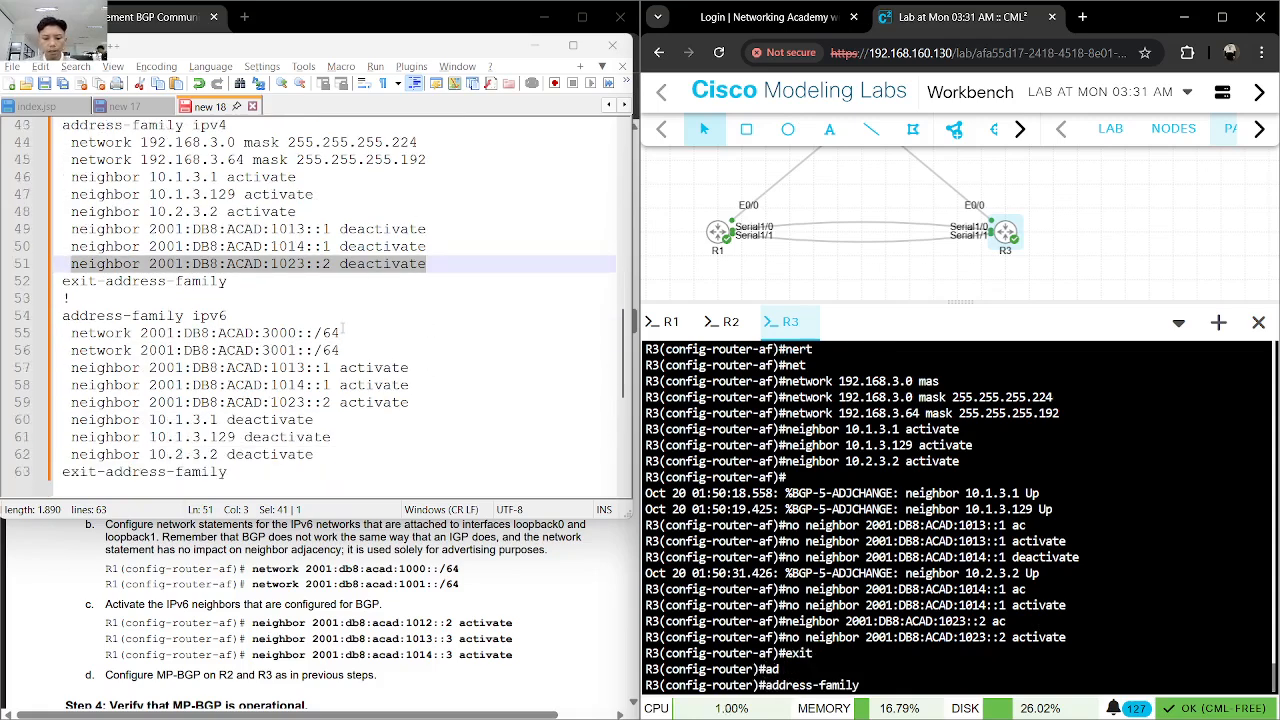
{"action": "type", "text": "v6"}
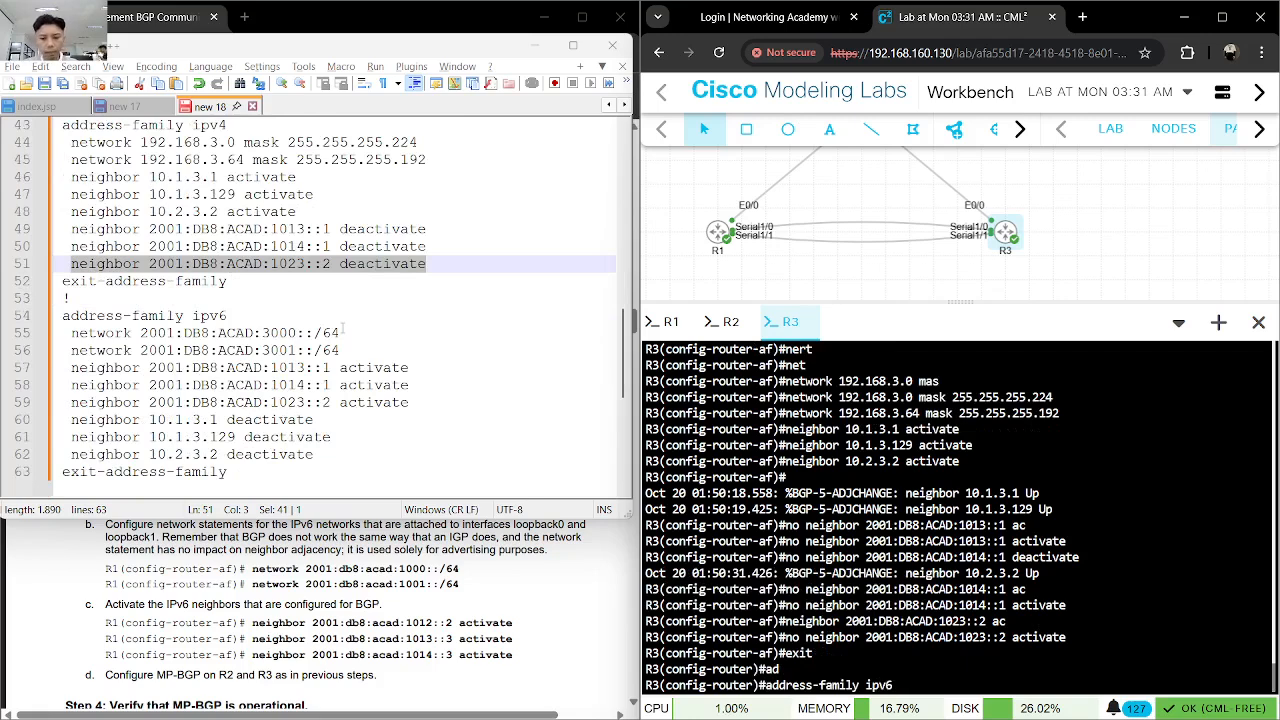
{"action": "key", "text": "Return"}
- Add networks 2001:DB8:ACAD:3000::/64 and 2001:DB8:ACAD:3001::/64 to R3's IPv6 address family using the lines from the notes
{"action": "left_click_drag", "start_coordinate": [343, 331], "coordinate": [73, 333]}
{"action": "left_click", "coordinate": [820, 477]}
{"action": "key", "text": "ctrl+v"}
{"action": "key", "text": "Return"}
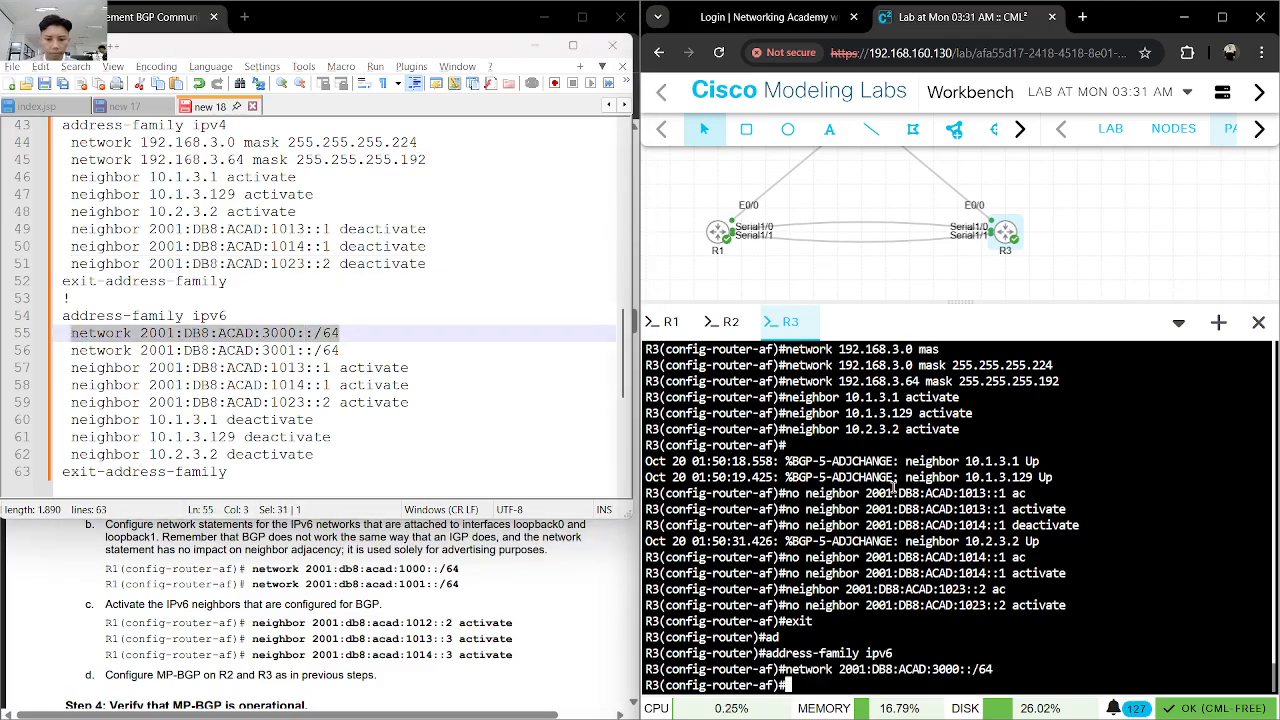
{"action": "left_click_drag", "start_coordinate": [343, 350], "coordinate": [71, 350]}
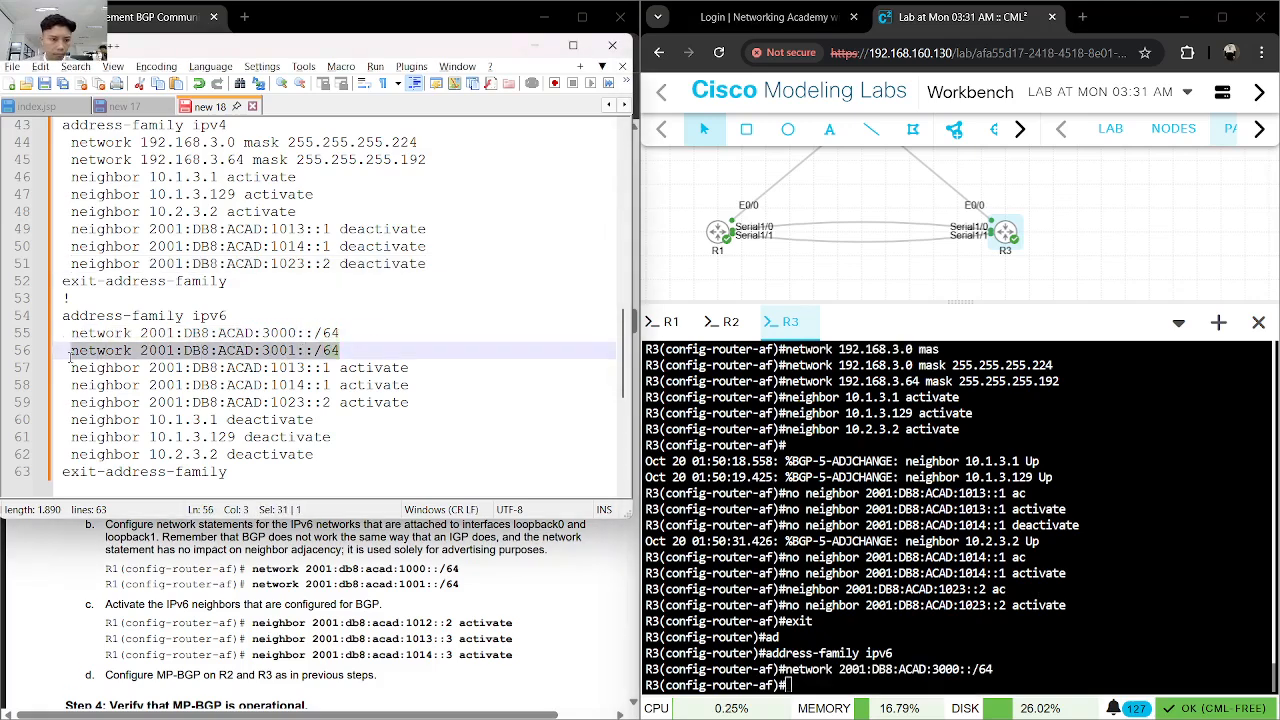
{"action": "key", "text": "ctrl+c"}
{"action": "left_click", "coordinate": [876, 574]}
{"action": "key", "text": "ctrl+v"}
{"action": "key", "text": "Return"}
- Activate neighbors 2001:DB8:ACAD:1013::1 and 2001:DB8:ACAD:1014::1 in R3's IPv6 address family using the lines from the notes
{"action": "left_click_drag", "start_coordinate": [412, 368], "coordinate": [71, 368]}
{"action": "key", "text": "ctrl+c"}
{"action": "left_click", "coordinate": [1013, 525]}
{"action": "key", "text": "ctrl+v"}
{"action": "key", "text": "Return"}
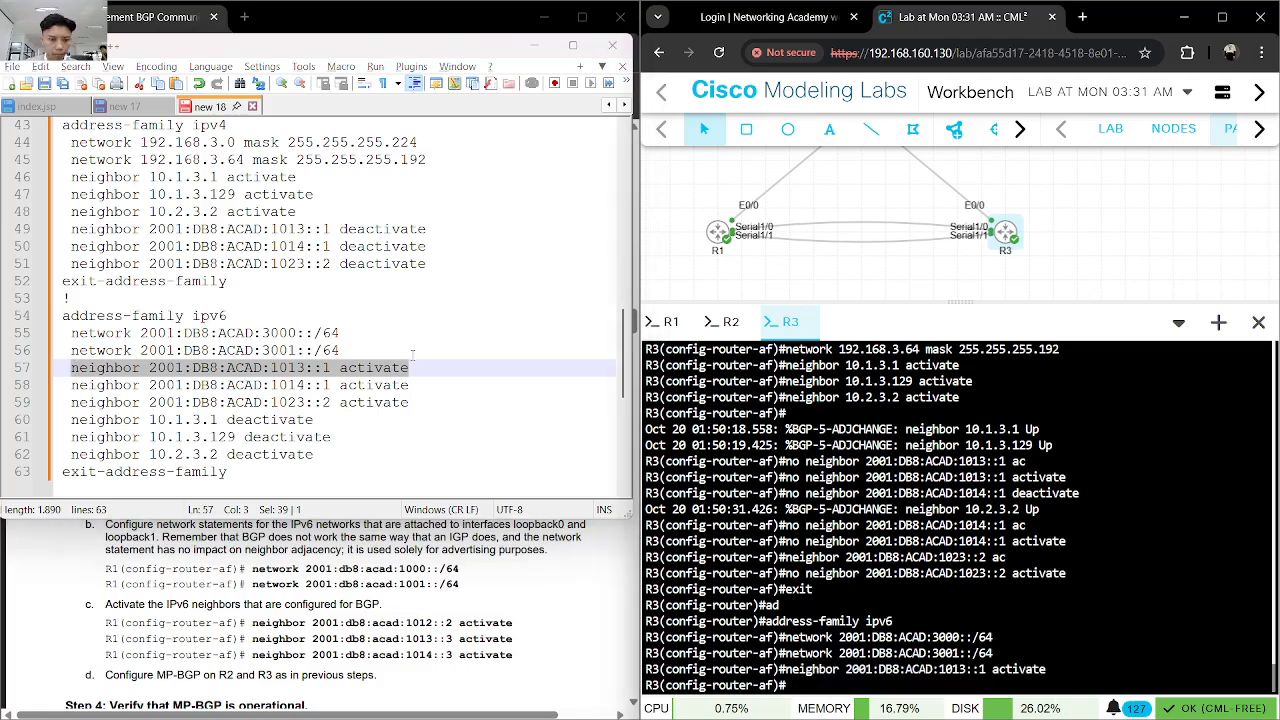
{"action": "left_click_drag", "start_coordinate": [409, 388], "coordinate": [74, 385]}
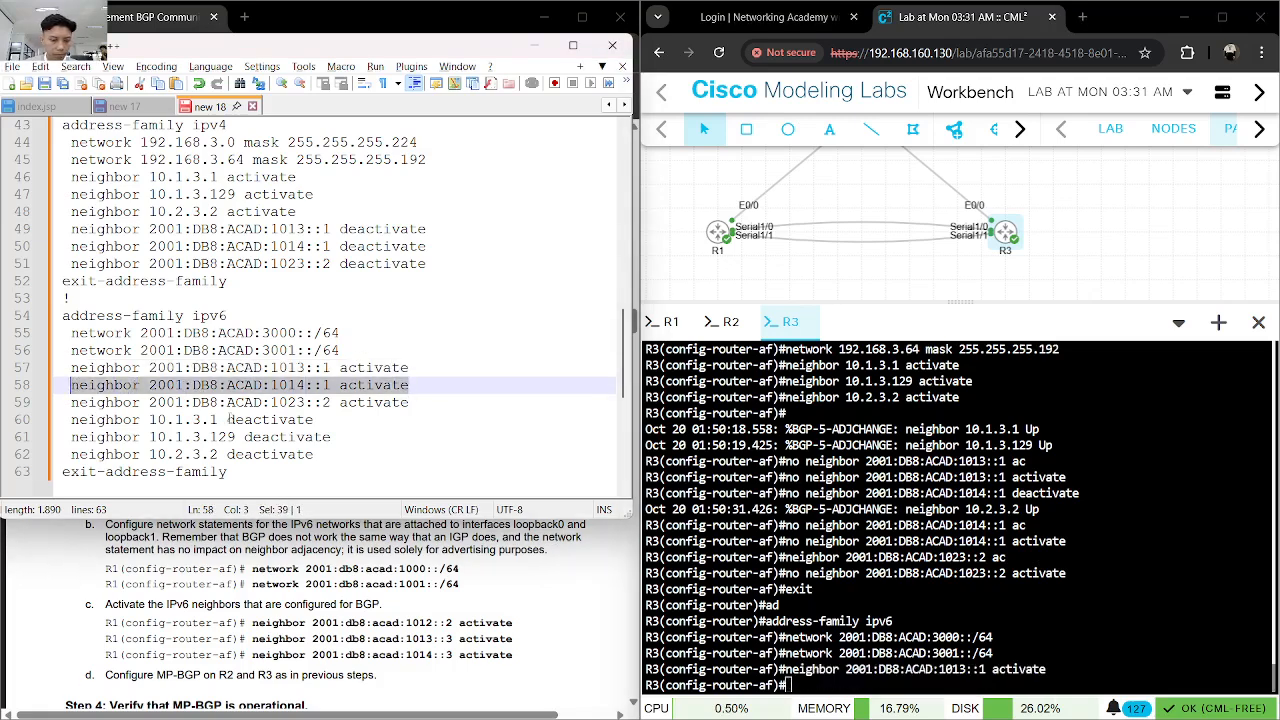
{"action": "key", "text": "ctrl+c"}
{"action": "left_click", "coordinate": [1110, 552]}
{"action": "key", "text": "ctrl+v"}
{"action": "key", "text": "Return"}
- Activate neighbor 2001:DB8:ACAD:1023::2 in R3's IPv6 address family using the line from the notes
{"action": "left_click_drag", "start_coordinate": [409, 402], "coordinate": [72, 404]}
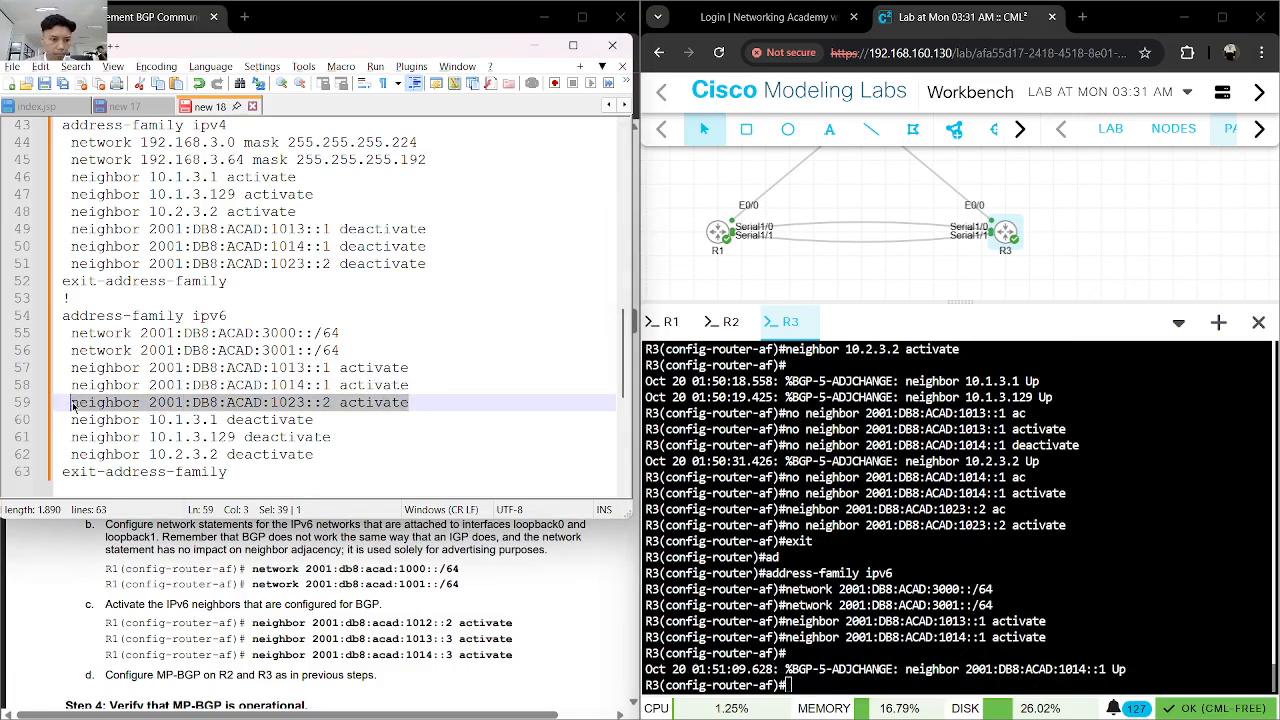
{"action": "key", "text": "ctrl+c"}
{"action": "left_click", "coordinate": [840, 586]}
{"action": "key", "text": "ctrl+v"}
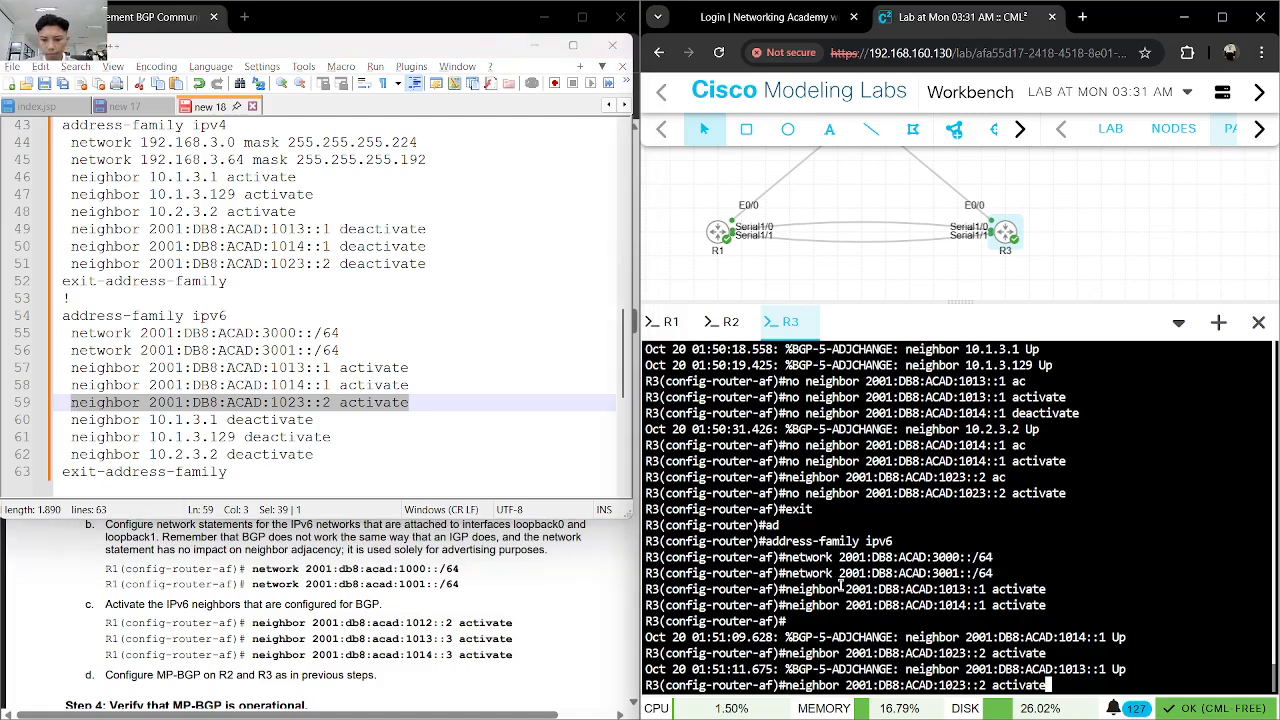
{"action": "key", "text": "Return"}
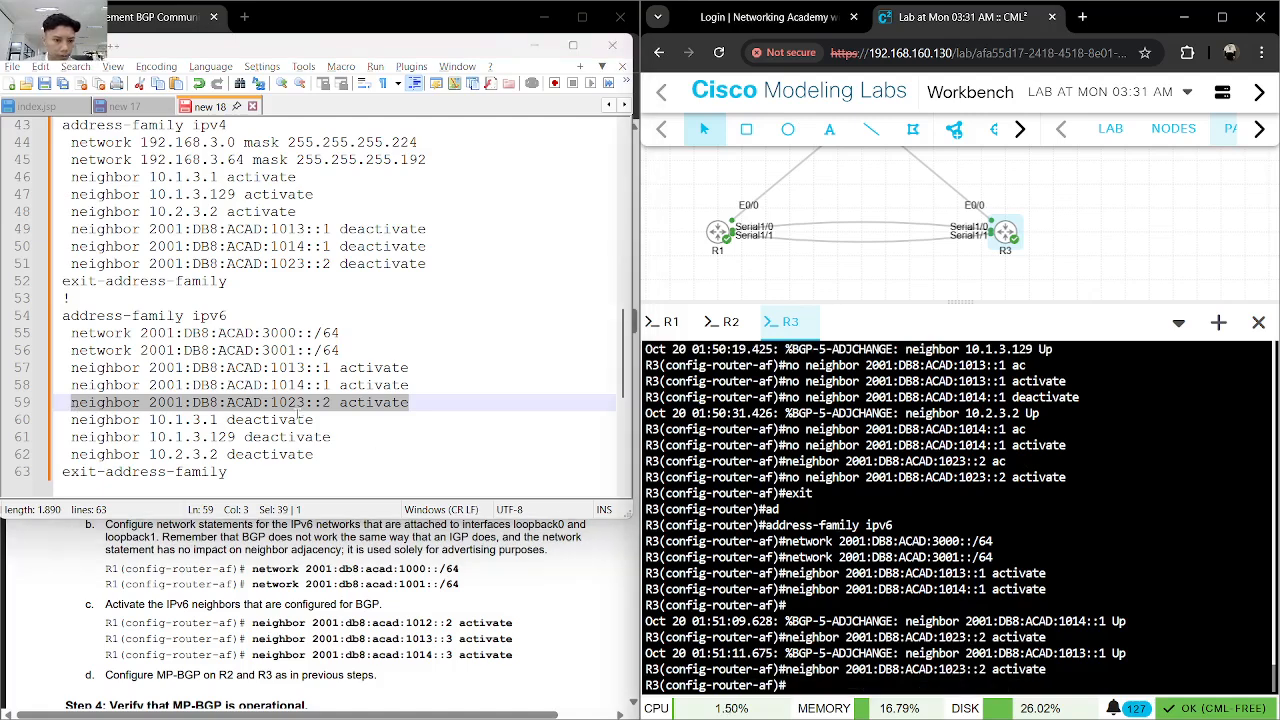
- Enter no neighbor 10.1.3.1 activate in R3's IPv6 address family, adapting the deactivate line from the notes
{"action": "left_click_drag", "start_coordinate": [313, 420], "coordinate": [72, 422]}
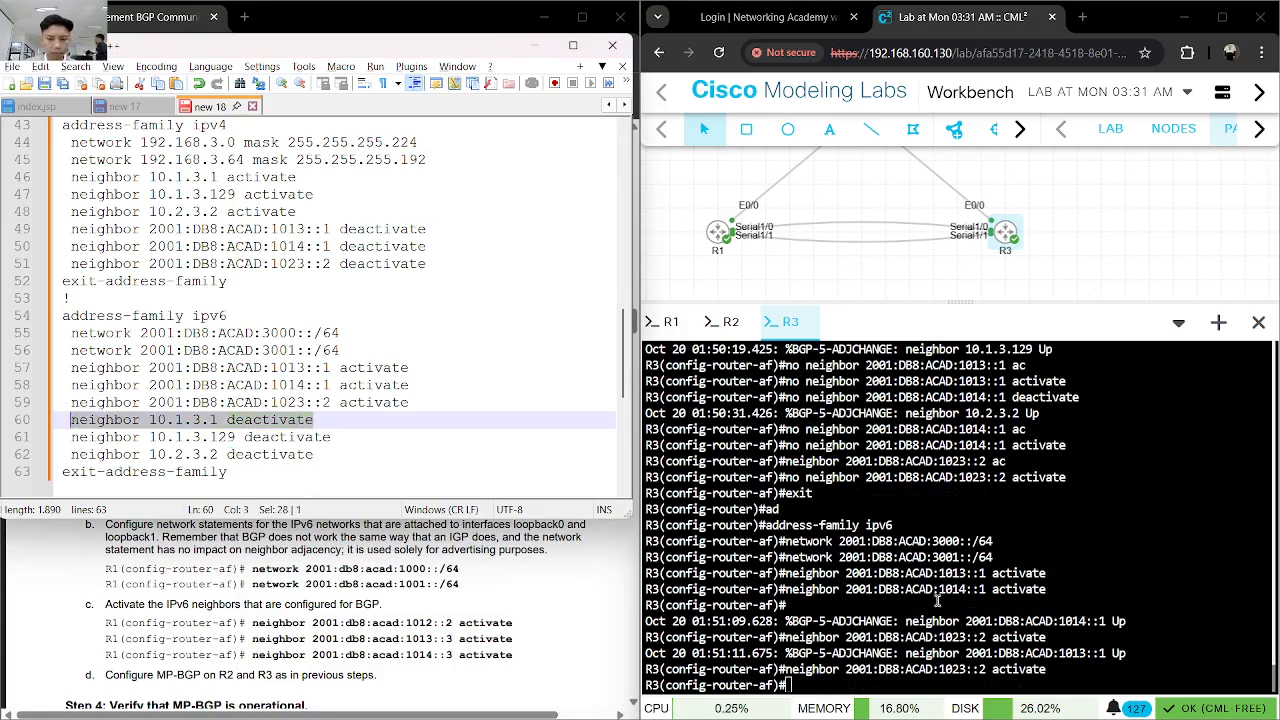
{"action": "key", "text": "ctrl+c"}
{"action": "left_click", "coordinate": [911, 597]}
{"action": "type", "text": "no"}
{"action": "key", "text": "ctrl+v"}
{"action": "key", "text": "BackSpace"}
{"action": "key", "text": "BackSpace"}
{"action": "key", "text": "BackSpace"}
{"action": "key", "text": "BackSpace"}
{"action": "key", "text": "BackSpace"}
{"action": "key", "text": "BackSpace"}
{"action": "key", "text": "BackSpace"}
{"action": "type", "text": "ac"}
{"action": "key", "text": "Tab"}
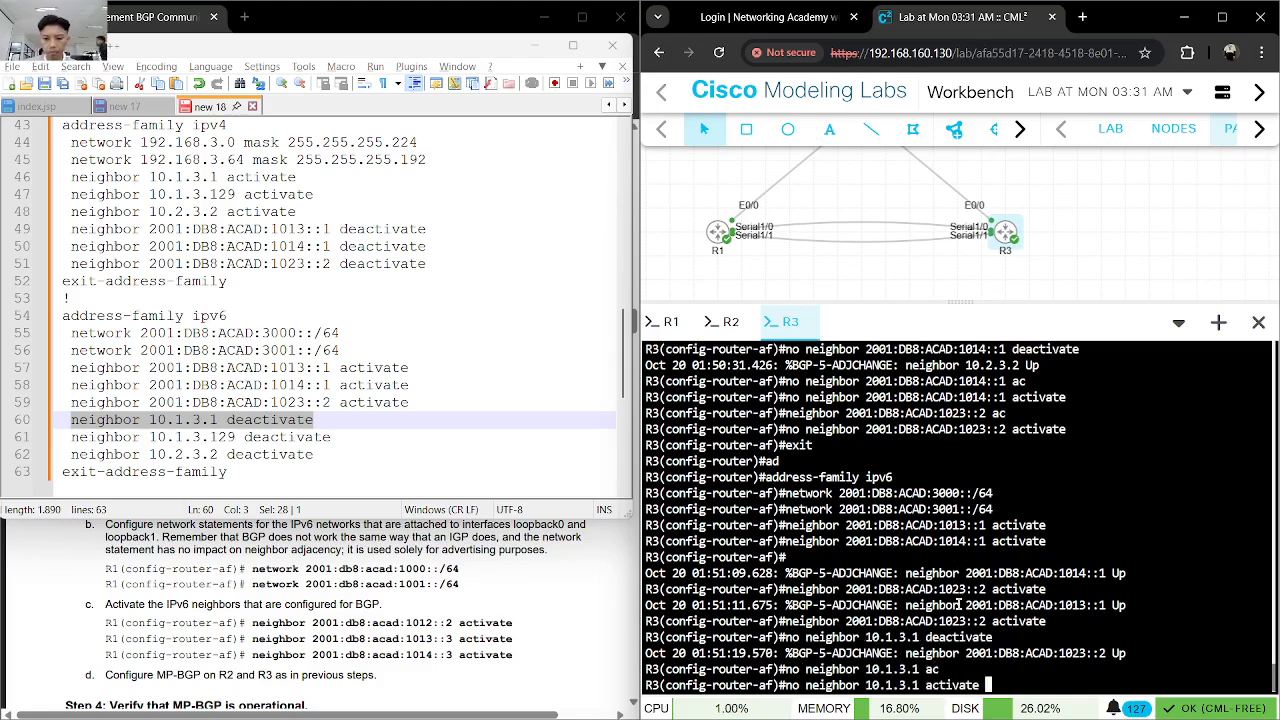
{"action": "key", "text": "Return"}
- Enter no neighbor 10.1.3.129 activate in R3's IPv6 address family, adapting the deactivate line from the notes
{"action": "left_click_drag", "start_coordinate": [331, 437], "coordinate": [70, 437]}
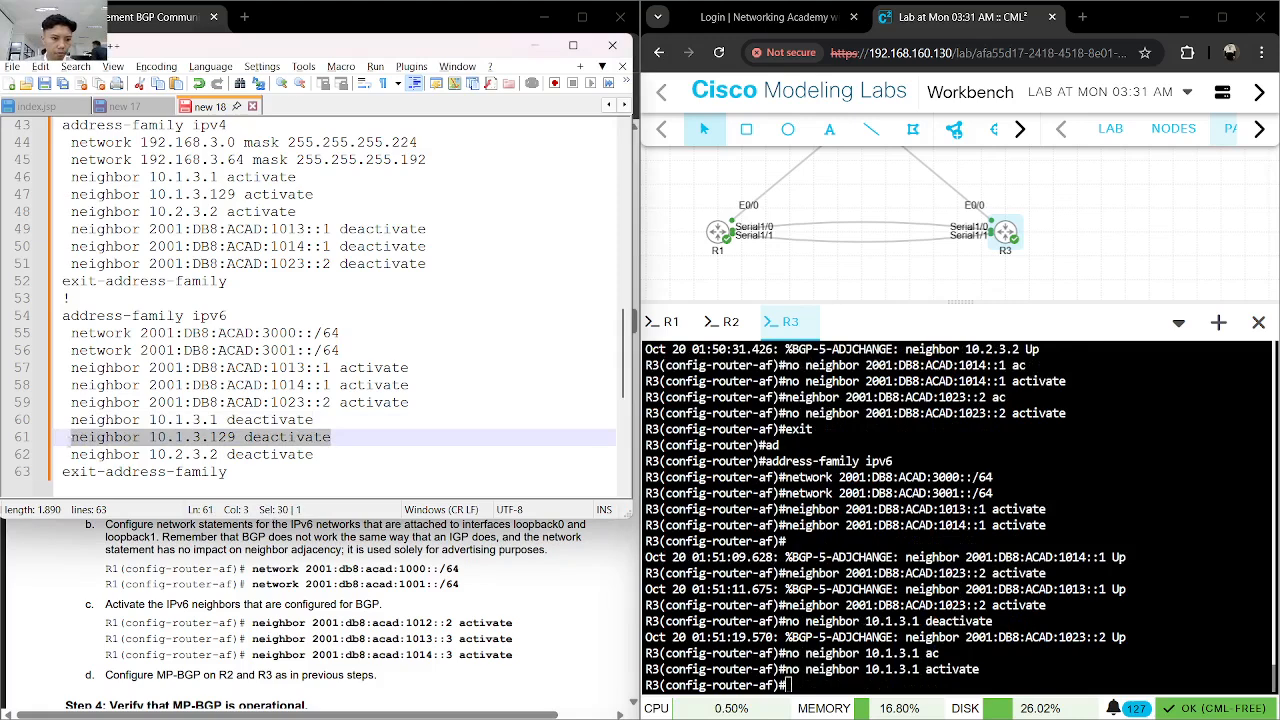
{"action": "left_click", "coordinate": [826, 669]}
{"action": "type", "text": "no"}
{"action": "key", "text": "ctrl+v"}
{"action": "key", "text": "BackSpace"}
{"action": "key", "text": "BackSpace"}
{"action": "key", "text": "BackSpace"}
{"action": "key", "text": "BackSpace"}
{"action": "key", "text": "BackSpace"}
{"action": "key", "text": "BackSpace"}
{"action": "key", "text": "BackSpace"}
{"action": "key", "text": "BackSpace"}
{"action": "key", "text": "BackSpace"}
{"action": "key", "text": "BackSpace"}
{"action": "type", "text": "ac"}
{"action": "key", "text": "Tab"}
{"action": "key", "text": "Return"}
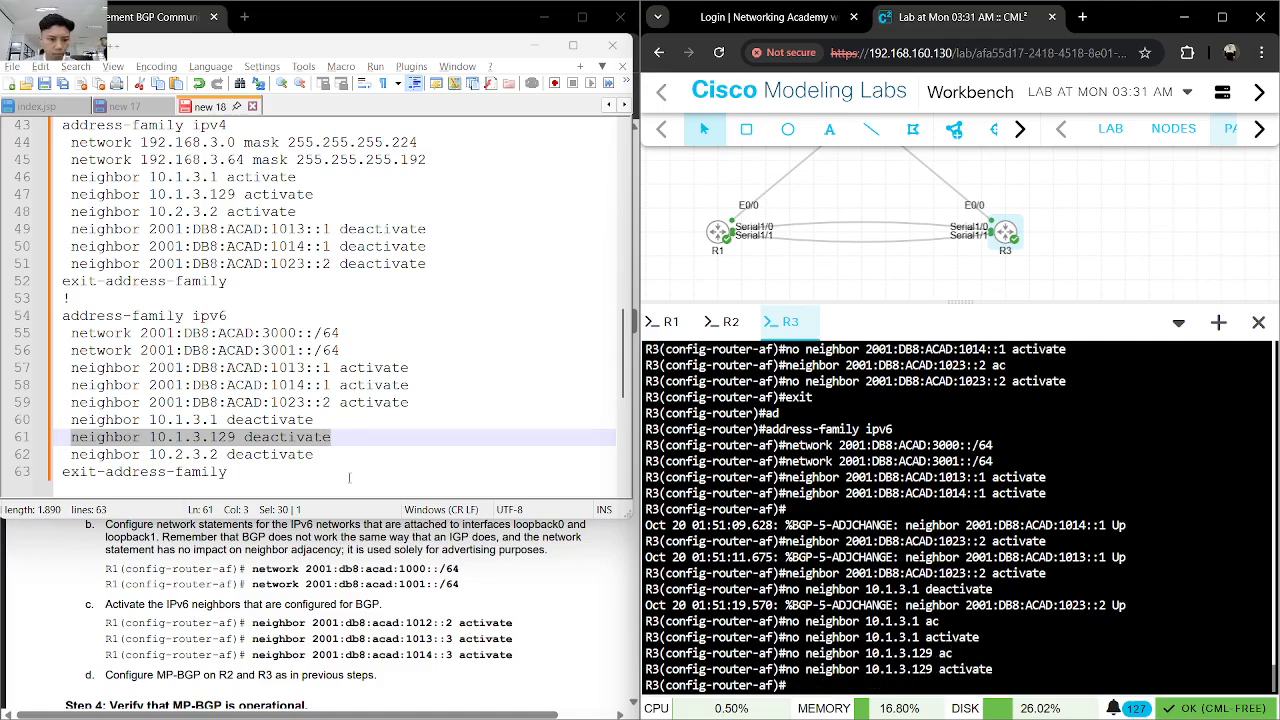
- Enter no neighbor 10.2.3.2 activate in R3's IPv6 address family, adapting the deactivate line from the notes
{"action": "left_click_drag", "start_coordinate": [315, 455], "coordinate": [75, 457]}
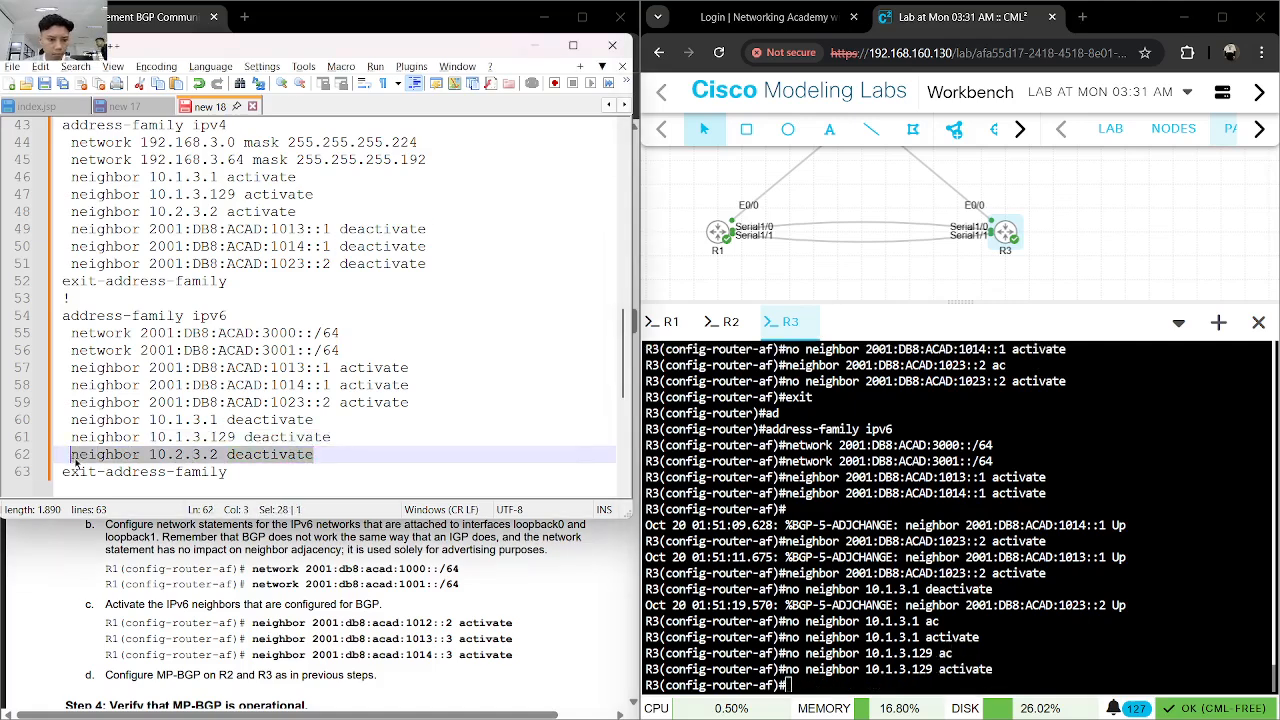
{"action": "key", "text": "ctrl+c"}
{"action": "left_click", "coordinate": [1034, 633]}
{"action": "type", "text": "no"}
{"action": "key", "text": "ctrl+v"}
{"action": "key", "text": "BackSpace"}
{"action": "key", "text": "BackSpace"}
{"action": "key", "text": "BackSpace"}
{"action": "key", "text": "BackSpace"}
{"action": "key", "text": "BackSpace"}
{"action": "key", "text": "BackSpace"}
{"action": "key", "text": "BackSpace"}
{"action": "key", "text": "BackSpace"}
{"action": "key", "text": "BackSpace"}
{"action": "key", "text": "BackSpace"}
{"action": "type", "text": "ac"}
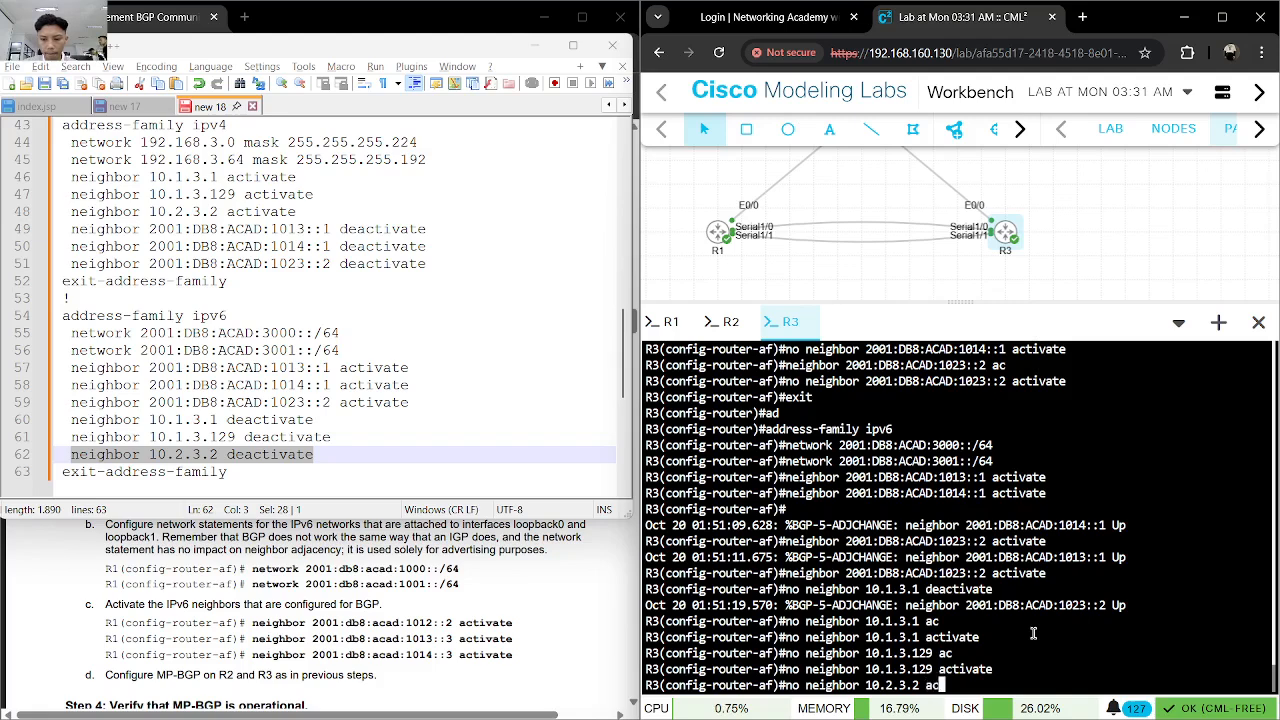
{"action": "key", "text": "Tab"}
{"action": "key", "text": "Return"}
- Exit the IPv6 address family and save R3's configuration with do wr, and minimize the notes to return to the lab instructions
{"action": "type", "text": "exit"}
{"action": "key", "text": "Return"}
{"action": "type", "text": "do wr"}
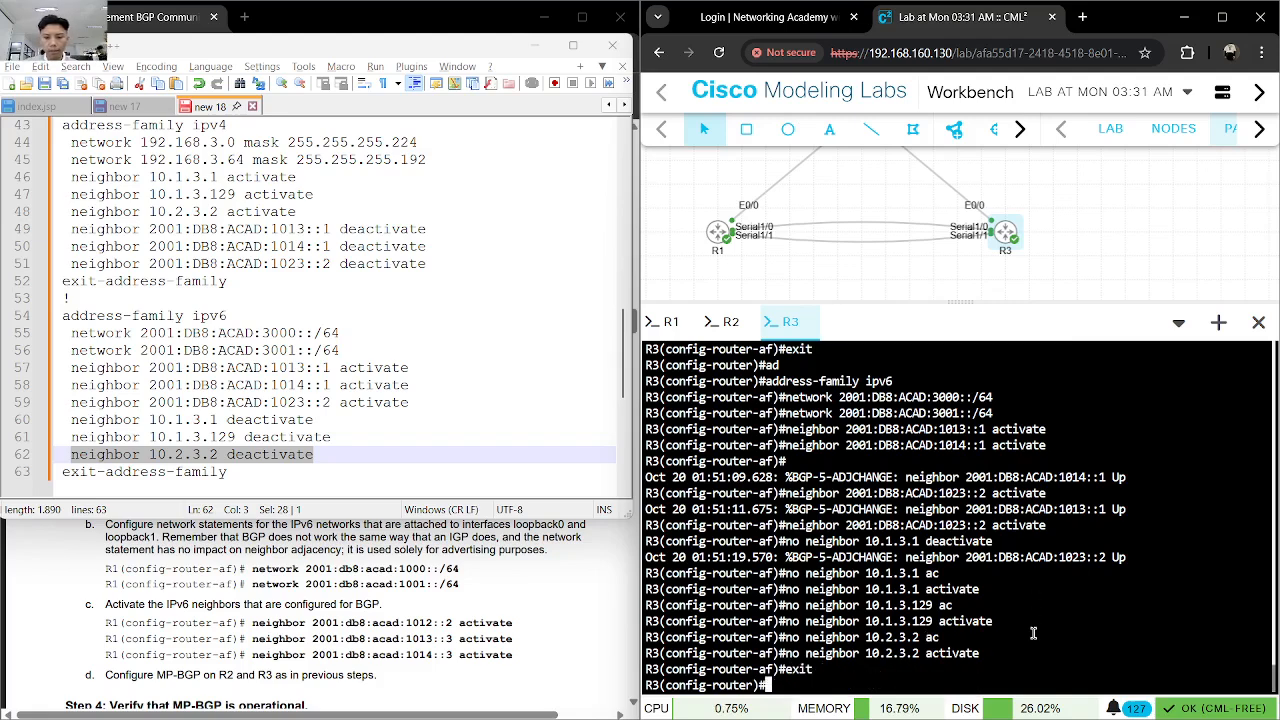
{"action": "key", "text": "Return"}
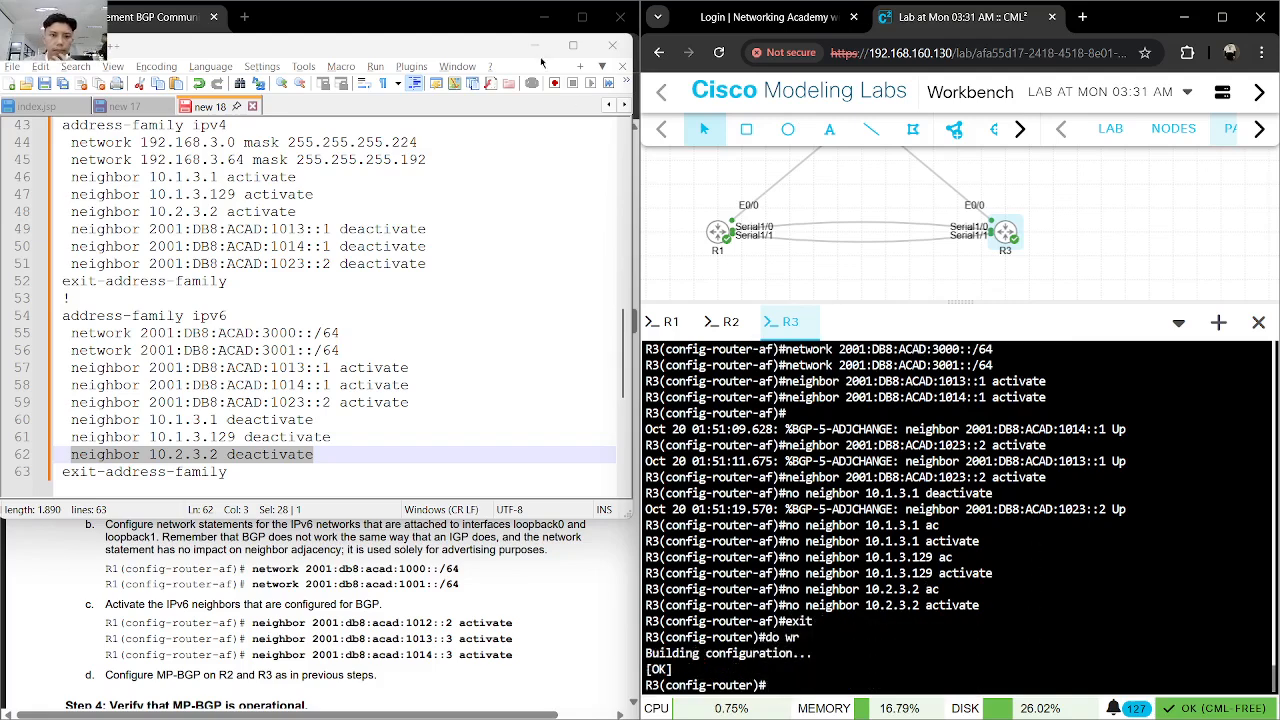
{"action": "left_click", "coordinate": [536, 46]}
{"action": "scroll", "coordinate": [540, 442], "scroll_direction": "down", "scroll_amount": 3}
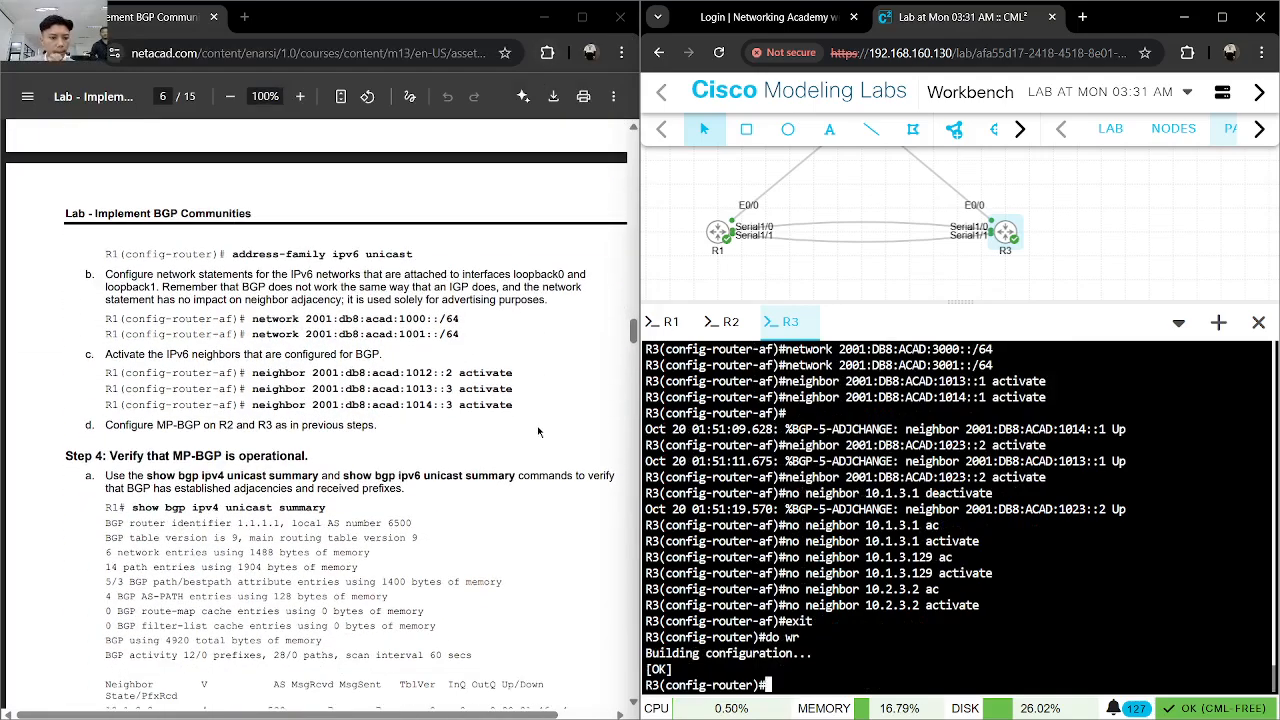
- Close R2's console and reopen it from the topology, placing it between the R1 and R3 consoles
{"action": "left_click", "coordinate": [751, 322]}
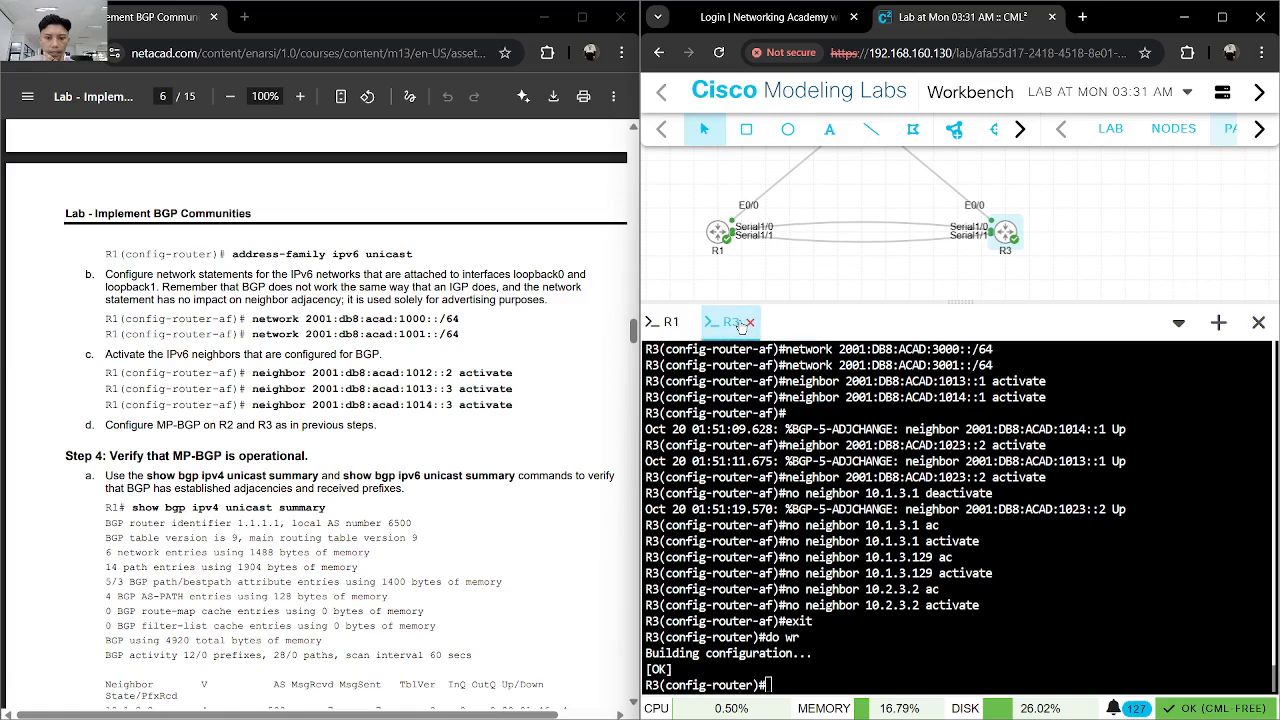
{"action": "scroll", "coordinate": [840, 278], "scroll_direction": "up", "scroll_amount": 3}
{"action": "scroll", "coordinate": [840, 278], "scroll_direction": "down", "scroll_amount": 3}
{"action": "left_click_drag", "start_coordinate": [870, 210], "coordinate": [881, 272]}
{"action": "right_click", "coordinate": [866, 185]}
{"action": "left_click", "coordinate": [928, 364]}
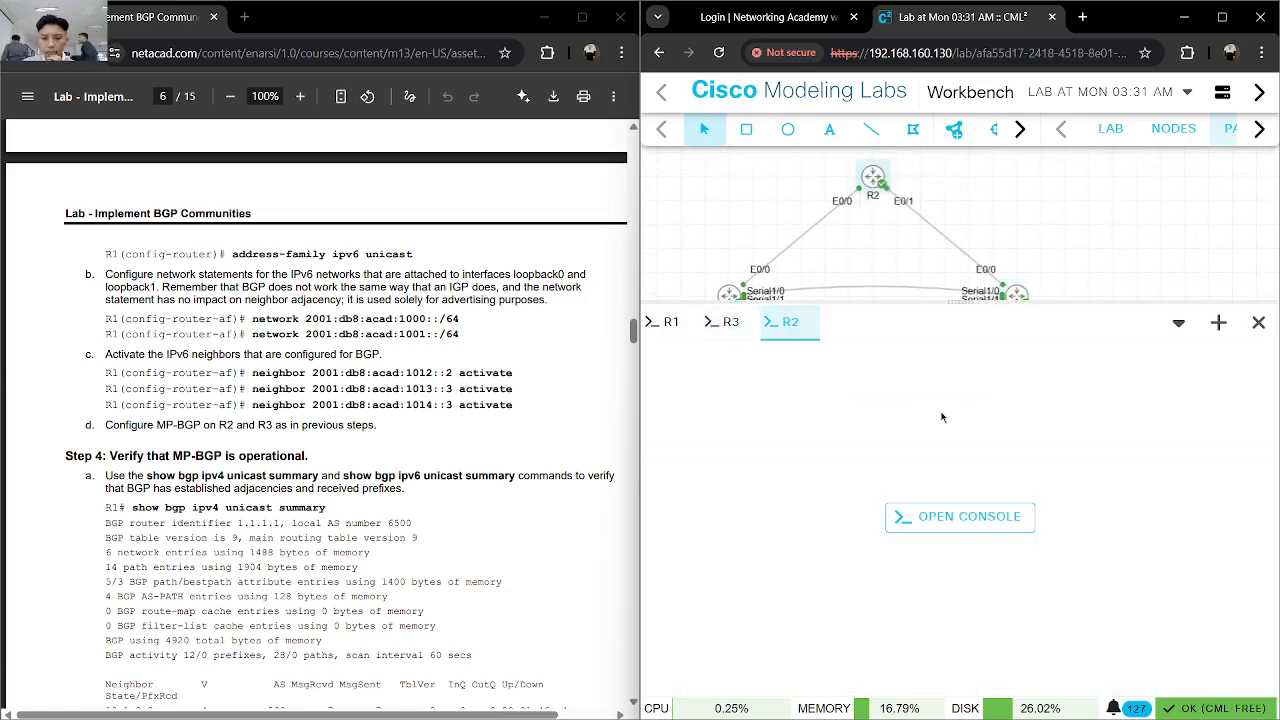
{"action": "left_click", "coordinate": [960, 516]}
{"action": "left_click_drag", "start_coordinate": [790, 322], "coordinate": [727, 322]}
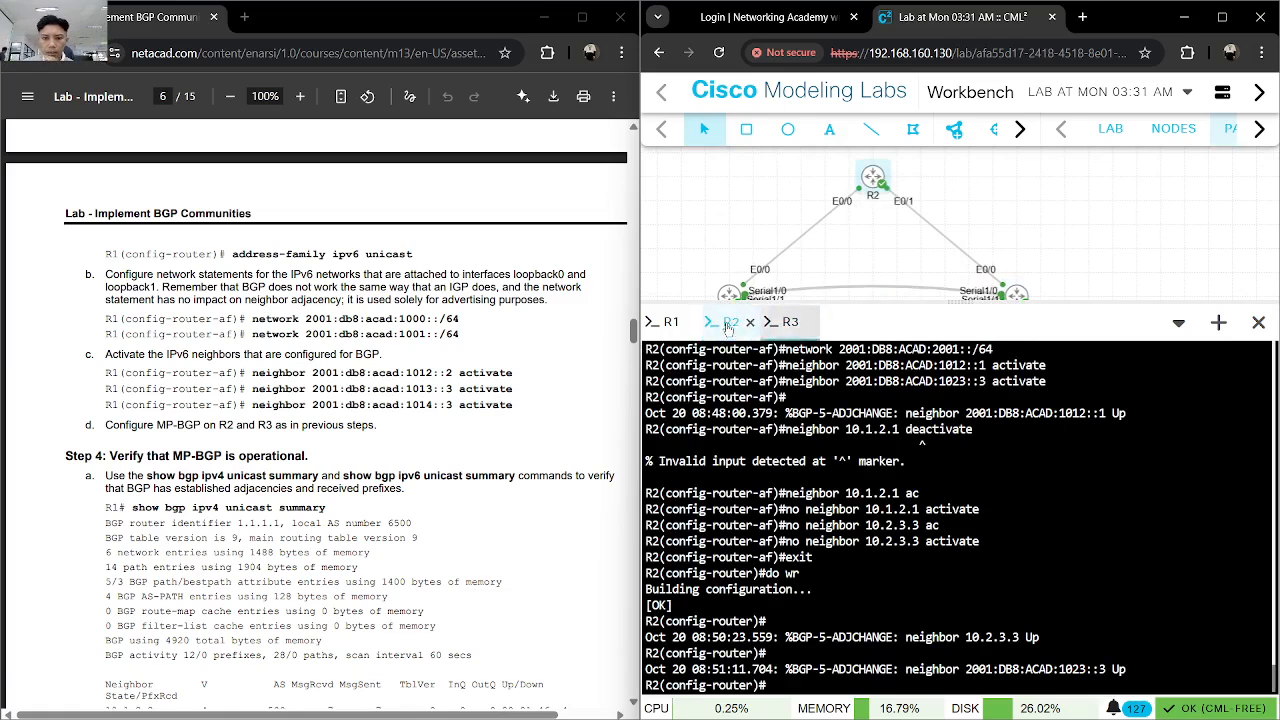
- Save R2's configuration again with do wr and switch to R1's console
{"action": "left_click", "coordinate": [790, 321]}
{"action": "left_click", "coordinate": [731, 321]}
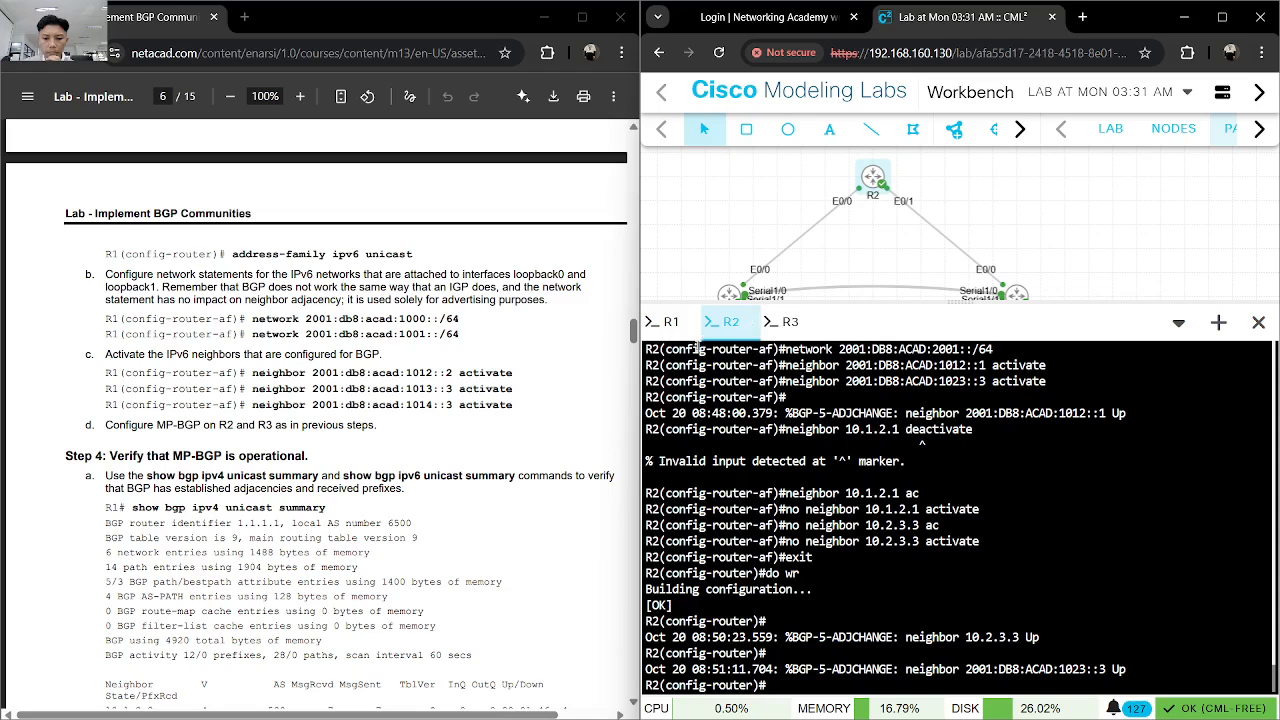
{"action": "type", "text": "do wr"}
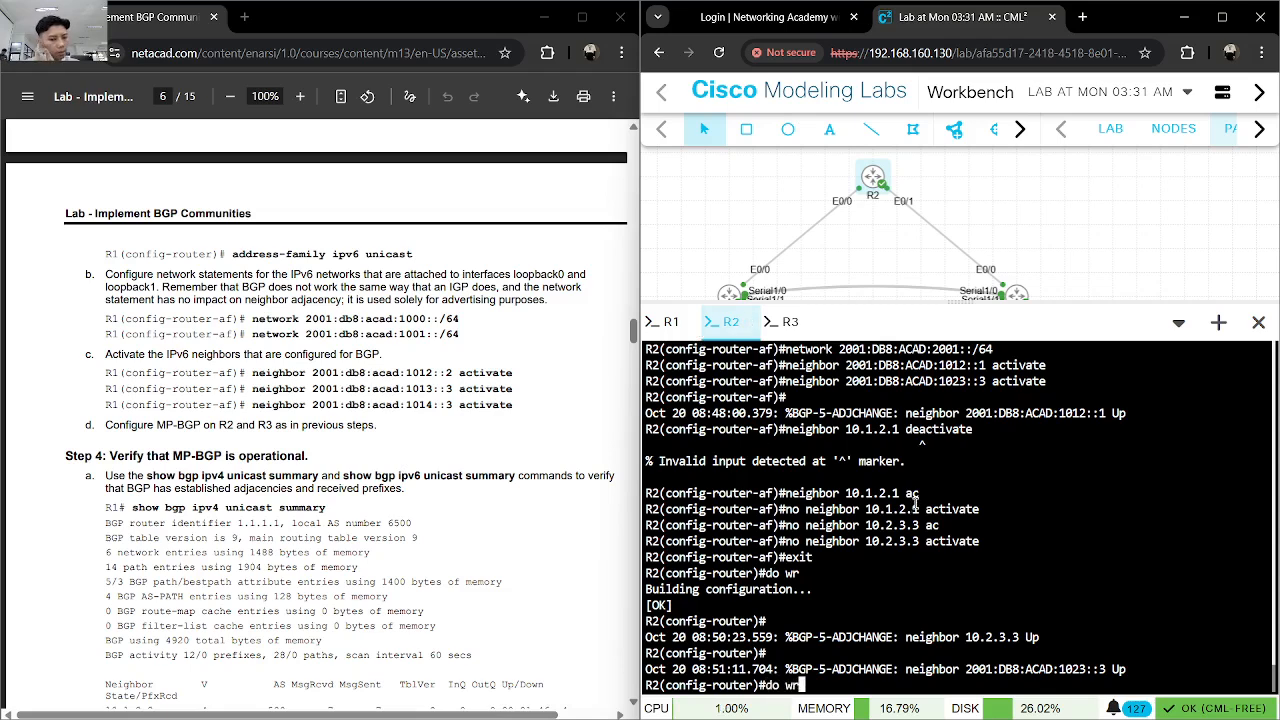
{"action": "key", "text": "Return"}
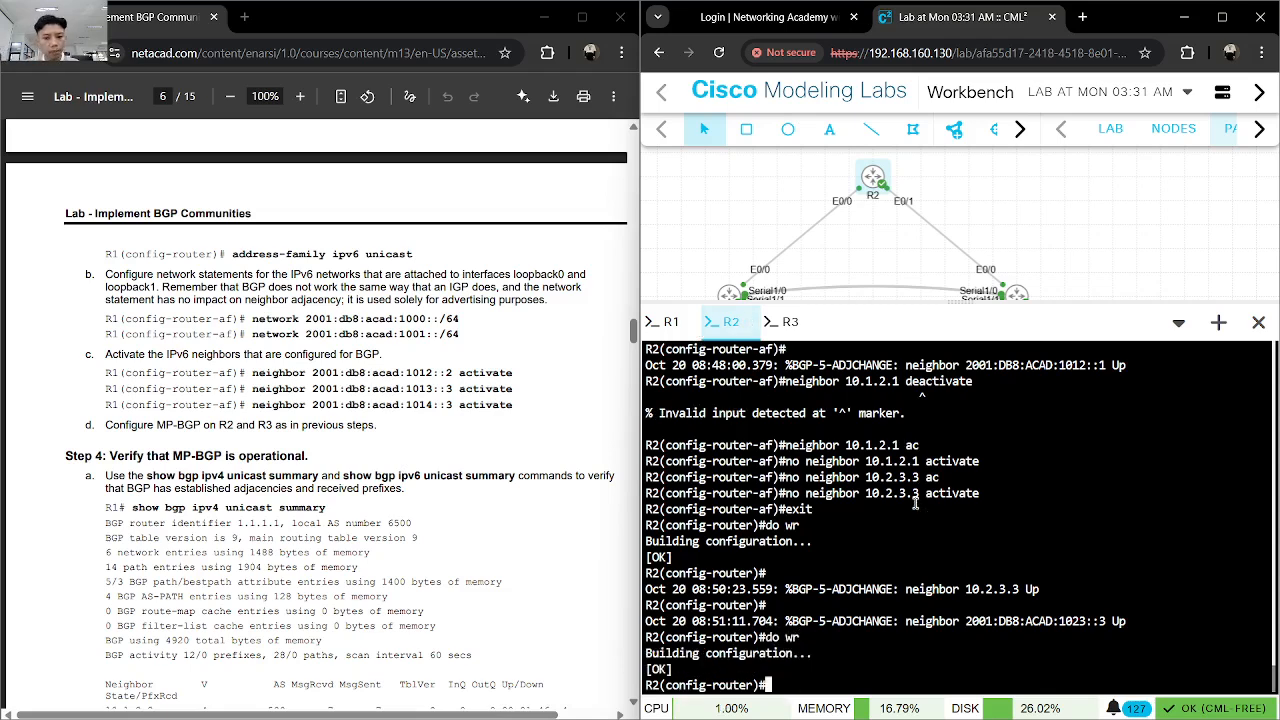
{"action": "left_click", "coordinate": [670, 322]}
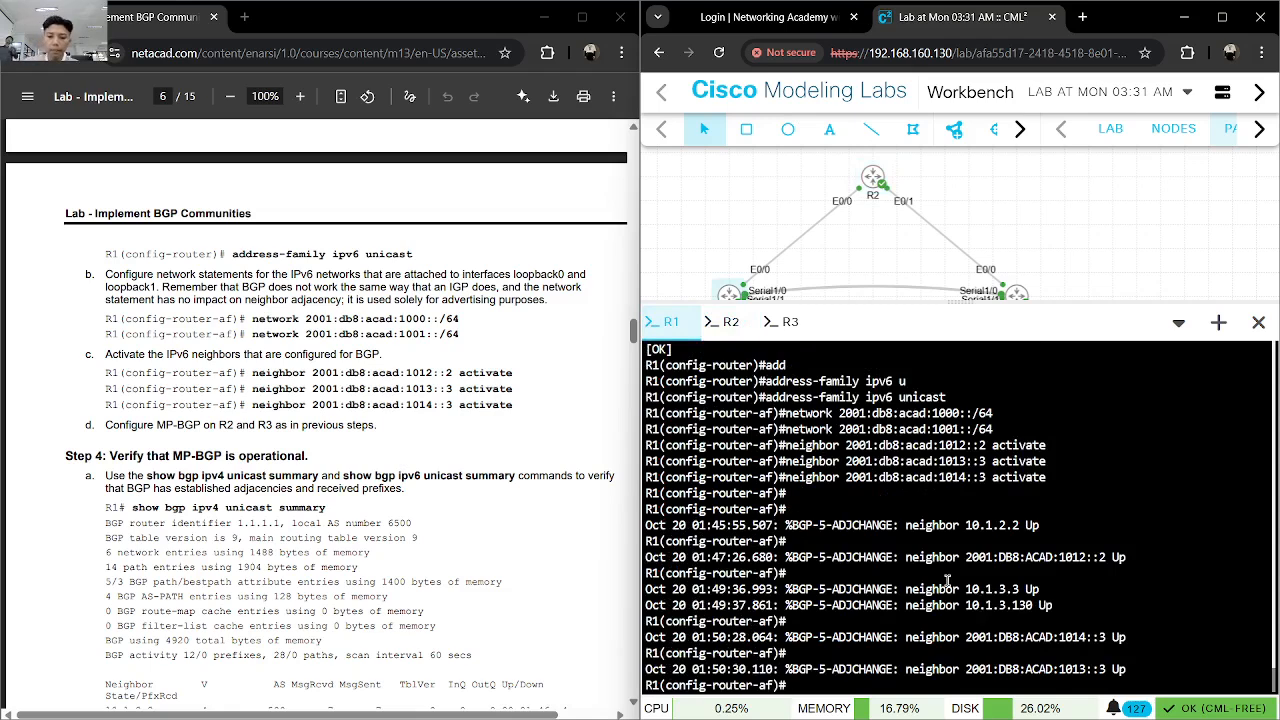
{"action": "type", "text": "show "}
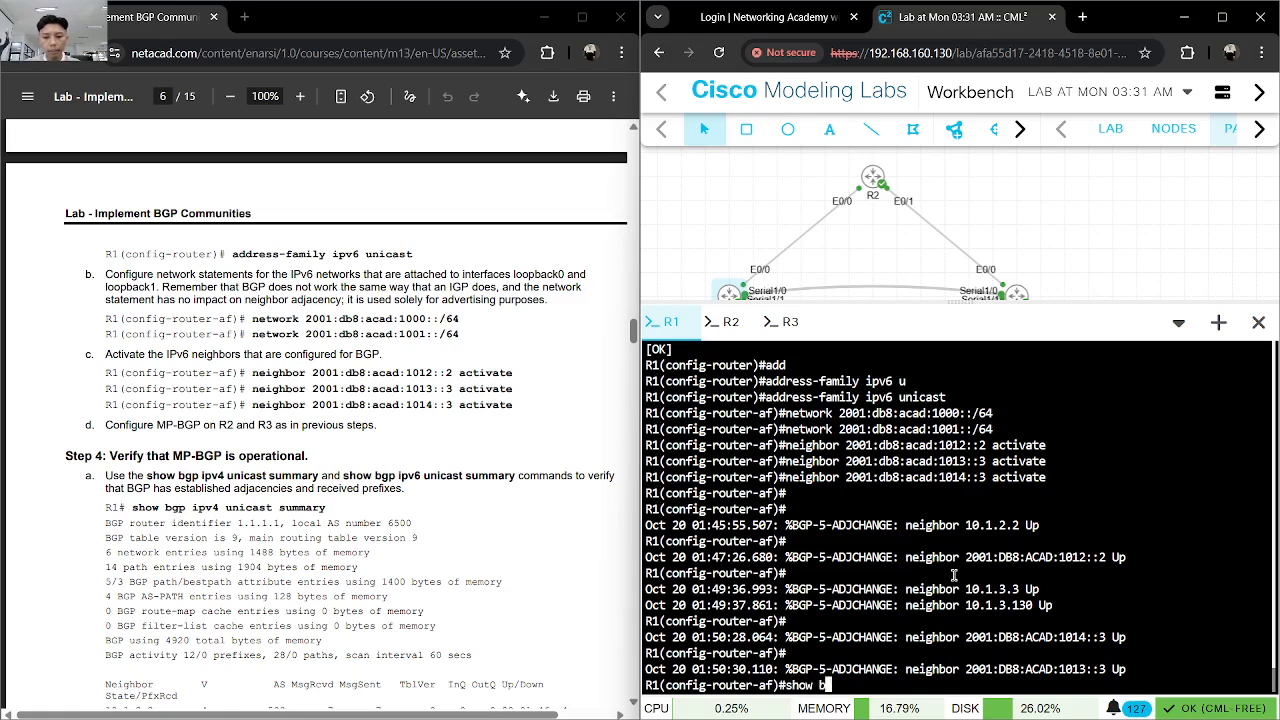
{"action": "type", "text": "bgp"}
{"action": "key", "text": "Tab"}
{"action": "type", "text": "ipv"}
{"action": "key", "text": "Tab"}
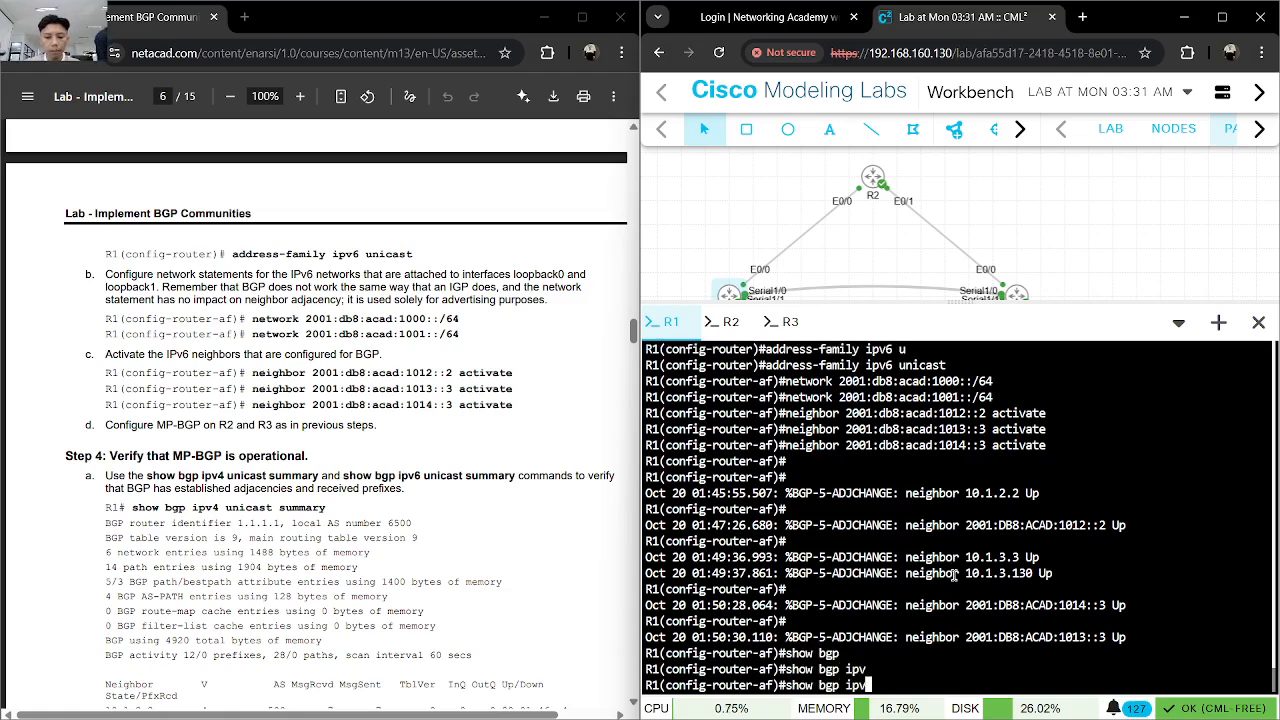
{"action": "key", "text": "BackSpace"}
{"action": "key", "text": "BackSpace"}
{"action": "key", "text": "BackSpace"}
{"action": "key", "text": "BackSpace"}
{"action": "key", "text": "BackSpace"}
{"action": "key", "text": "BackSpace"}
{"action": "key", "text": "BackSpace"}
{"action": "key", "text": "BackSpace"}
{"action": "key", "text": "BackSpace"}
{"action": "key", "text": "BackSpace"}
{"action": "key", "text": "BackSpace"}
{"action": "key", "text": "BackSpace"}
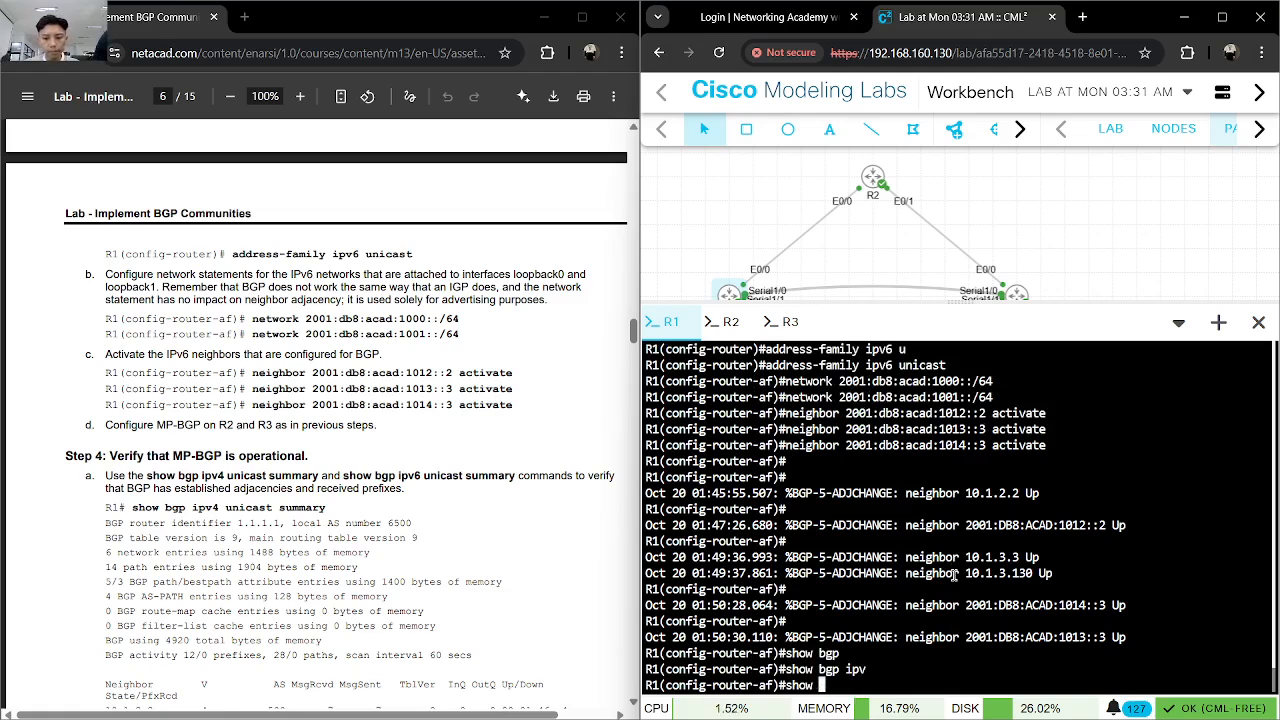
- Leave R1's configuration mode and run show bgp ipv4 unicast summary
{"action": "type", "text": "end"}
{"action": "key", "text": "Return"}
{"action": "type", "text": "show bgp ipv"}
{"action": "key", "text": "Tab"}
{"action": "type", "text": "4"}
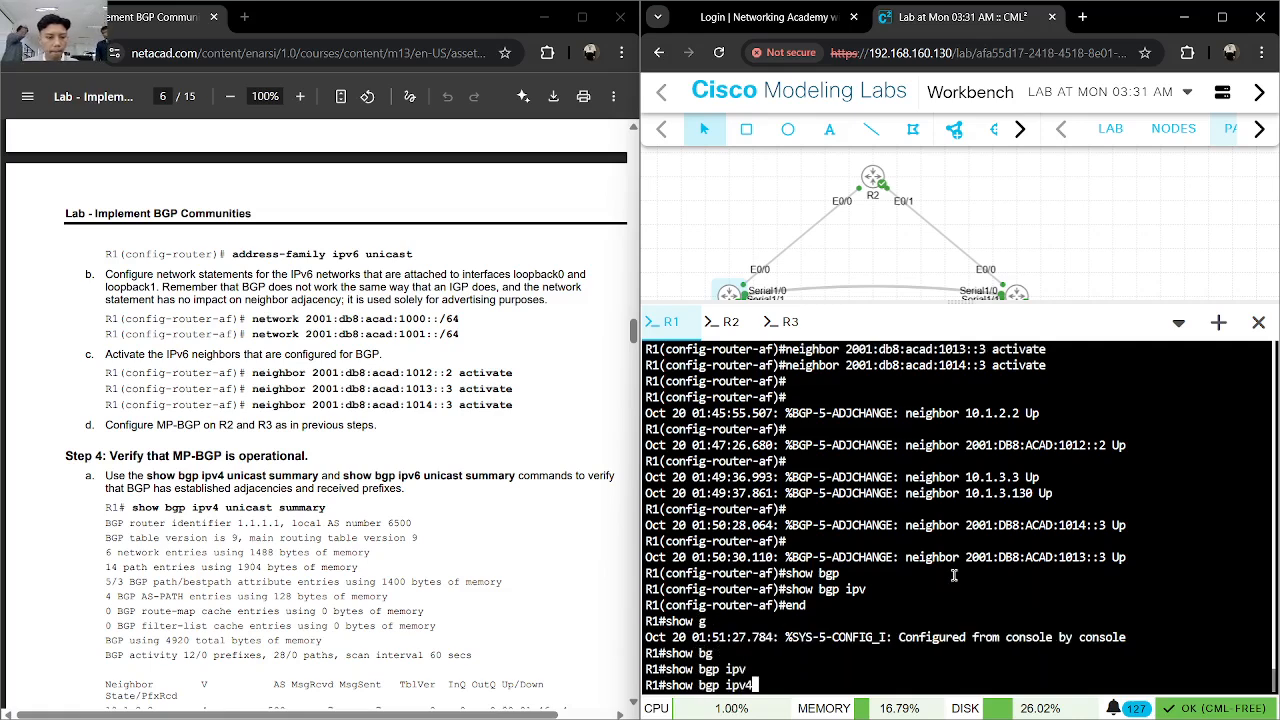
{"action": "key", "text": "Tab"}
{"action": "type", "text": "un"}
{"action": "key", "text": "Tab"}
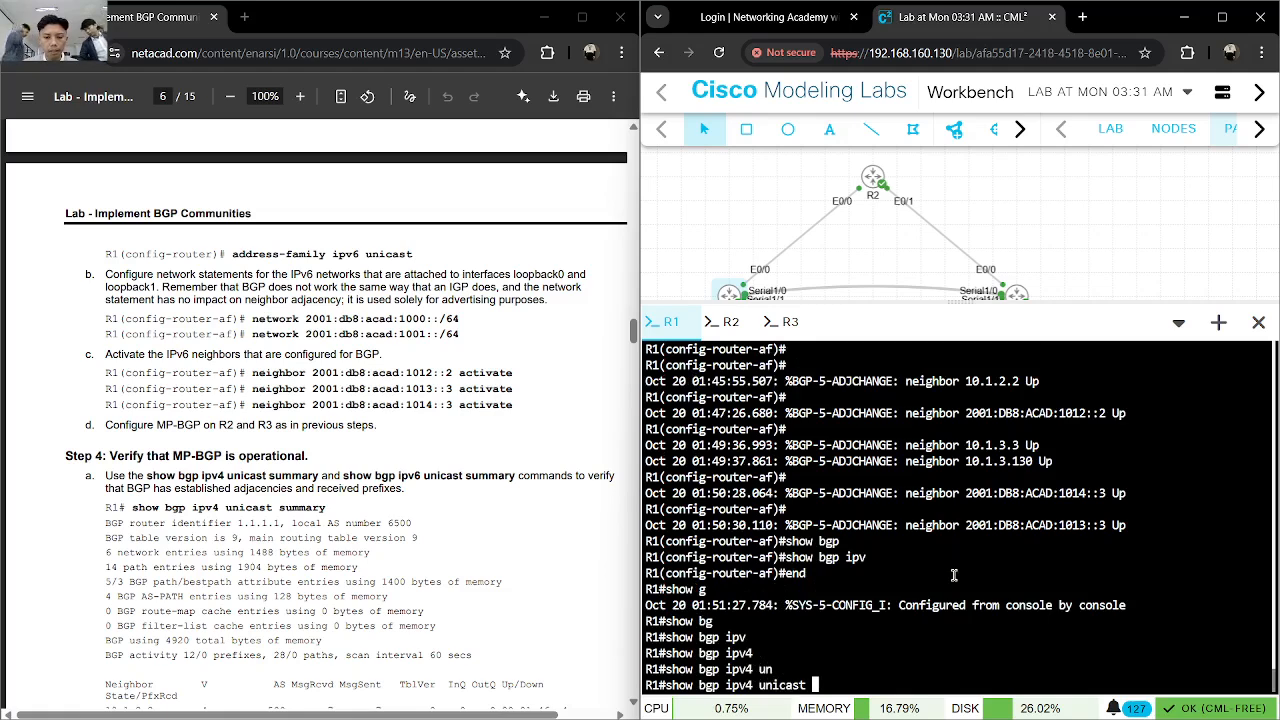
{"action": "type", "text": "su"}
{"action": "key", "text": "Tab"}
{"action": "key", "text": "Return"}
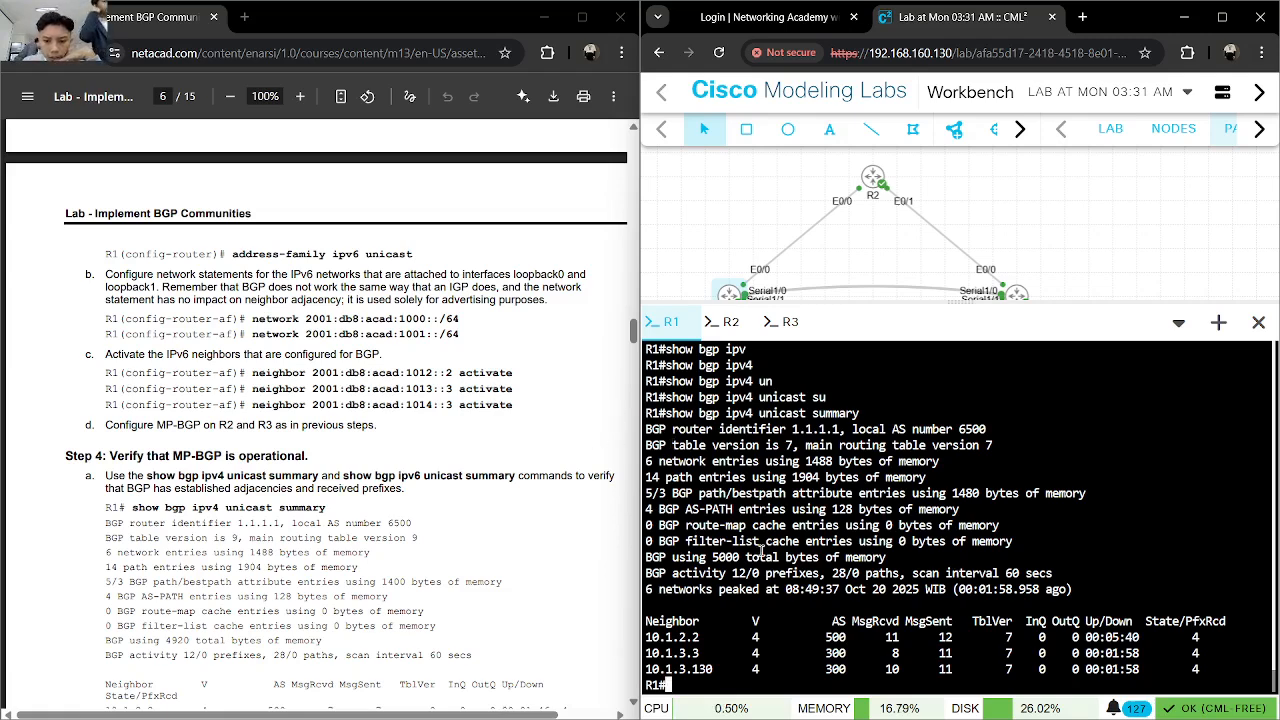
- Compare R1's router identifier, local AS number and IPv4 neighbors with the expected summary in the lab instructions
{"action": "scroll", "coordinate": [472, 530], "scroll_direction": "down", "scroll_amount": 3}
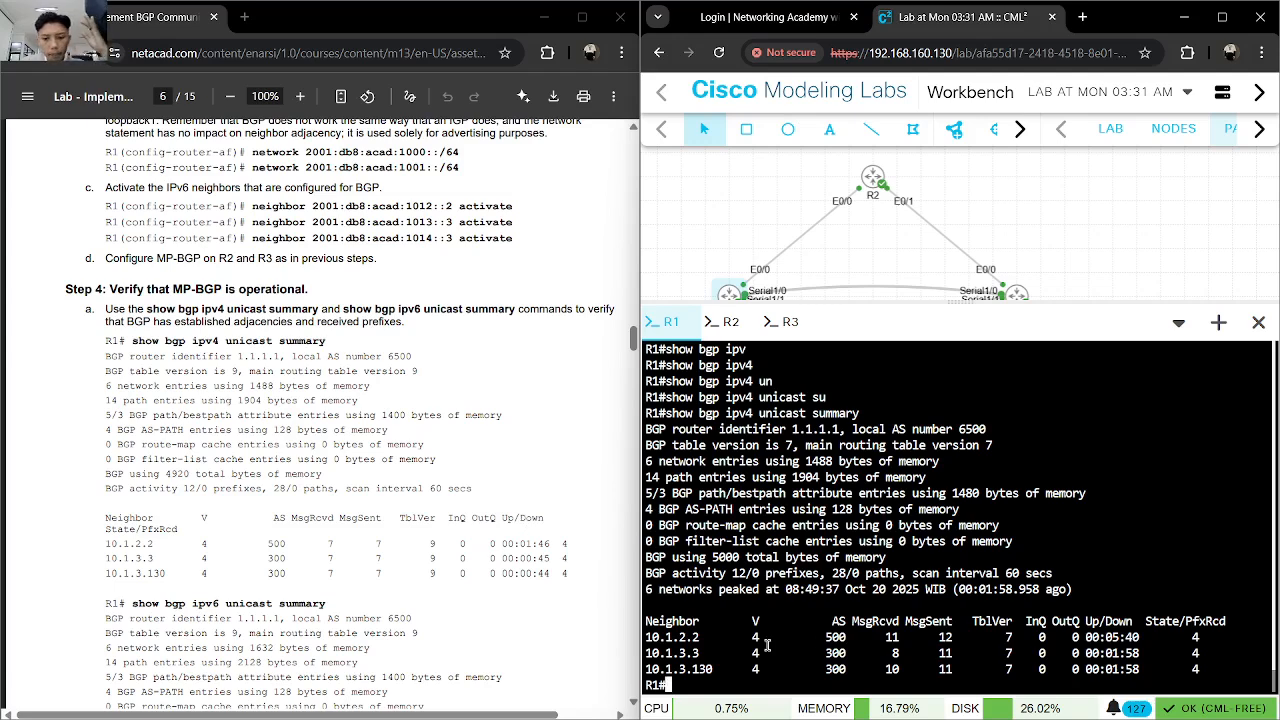
{"action": "scroll", "coordinate": [489, 641], "scroll_direction": "down", "scroll_amount": 3}
{"action": "scroll", "coordinate": [489, 638], "scroll_direction": "down", "scroll_amount": 1}
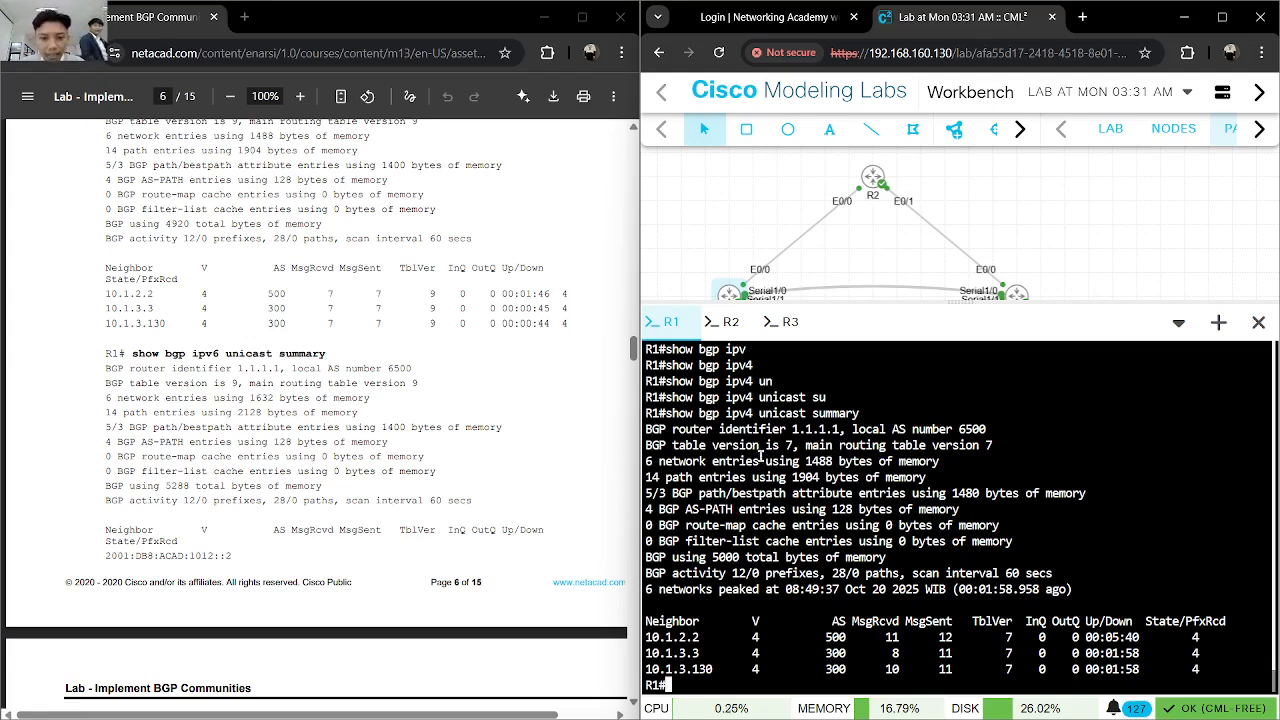
{"action": "left_click_drag", "start_coordinate": [841, 430], "coordinate": [794, 432]}
{"action": "left_click", "coordinate": [873, 453]}
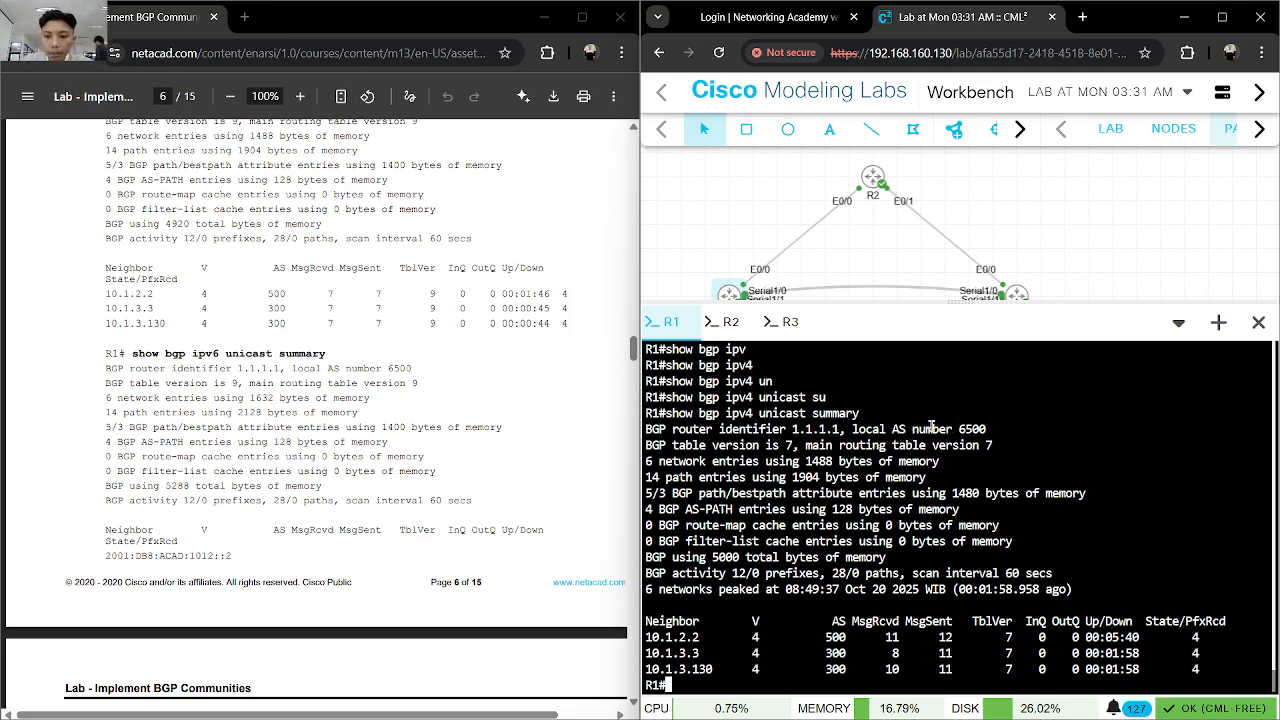
{"action": "left_click_drag", "start_coordinate": [987, 430], "coordinate": [960, 428]}
{"action": "left_click", "coordinate": [880, 489]}
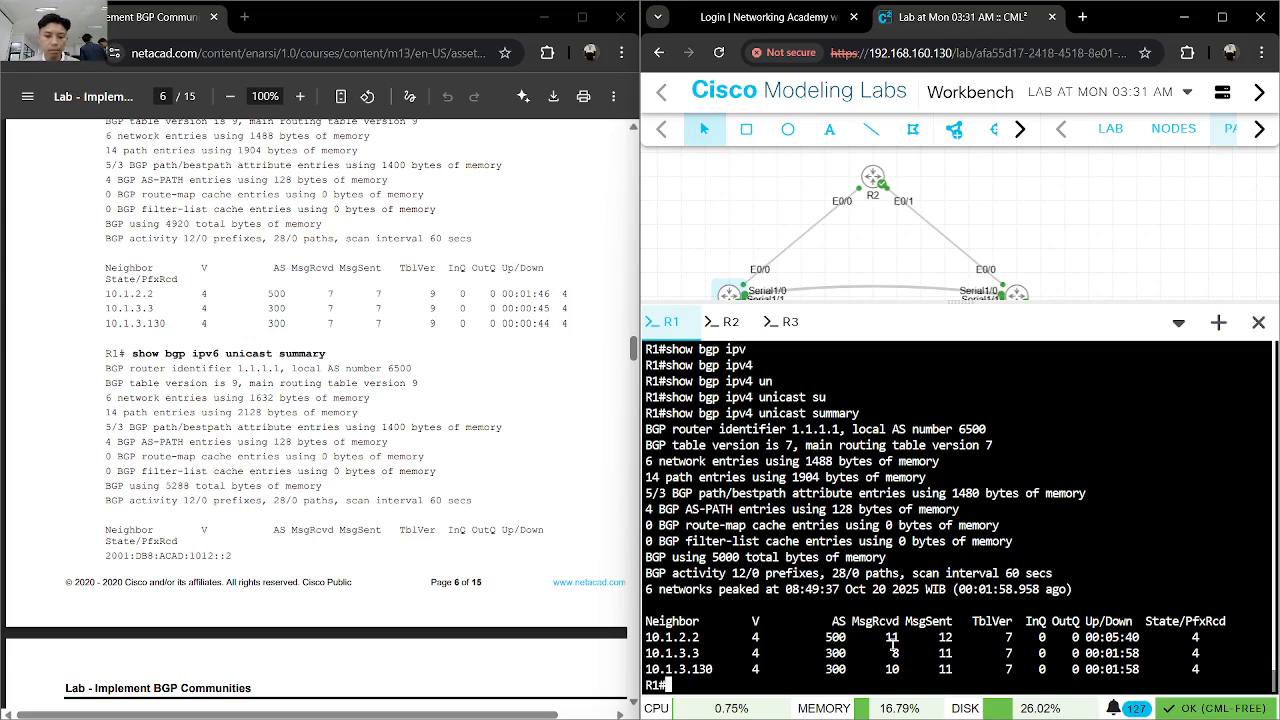
- Recall the last command on R1, change ipv4 to ipv6, and run show bgp ipv6 unicast summary
{"action": "key", "text": "Up"}
{"action": "key", "text": "ctrl+Left"}
{"action": "key", "text": "ctrl+Left"}
{"action": "key", "text": "Left"}
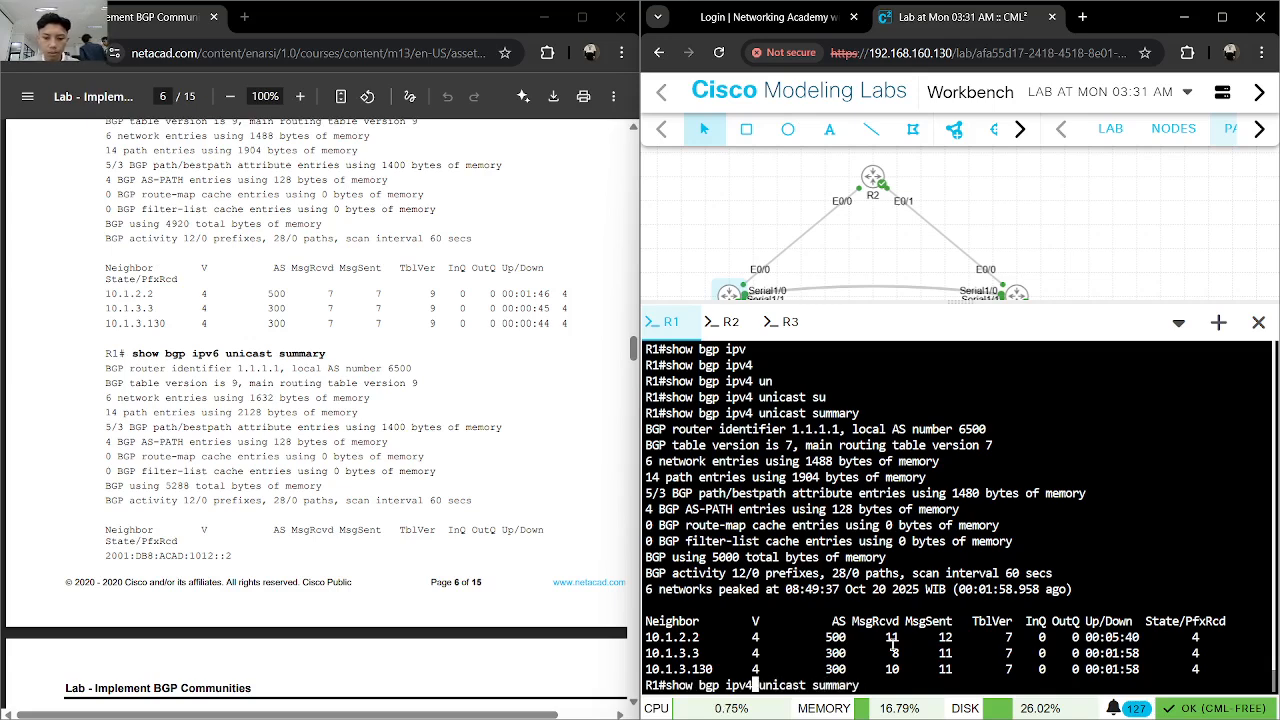
{"action": "key", "text": "BackSpace"}
{"action": "type", "text": "6"}
{"action": "key", "text": "Return"}
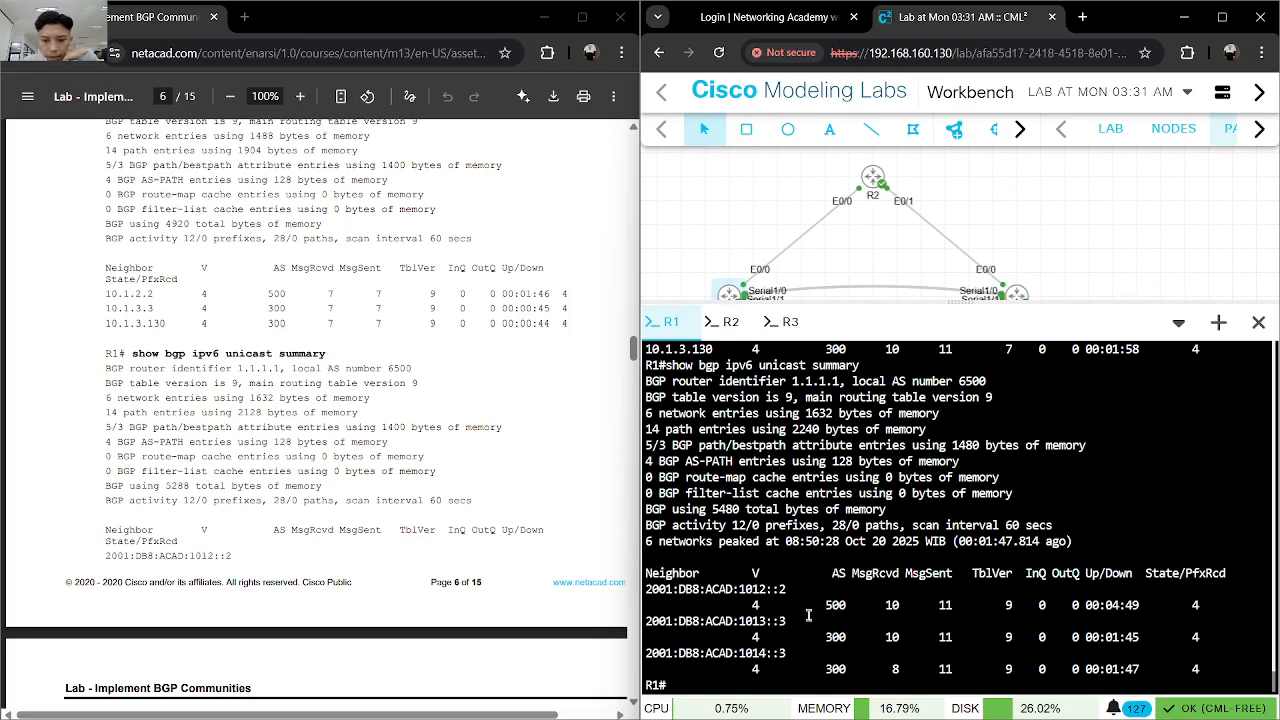
- Display R1's full IPv4 BGP table with show bgp ipv4 unicast, as step 4b of the lab asks
{"action": "scroll", "coordinate": [441, 508], "scroll_direction": "down", "scroll_amount": 3}
{"action": "scroll", "coordinate": [443, 505], "scroll_direction": "down", "scroll_amount": 3}
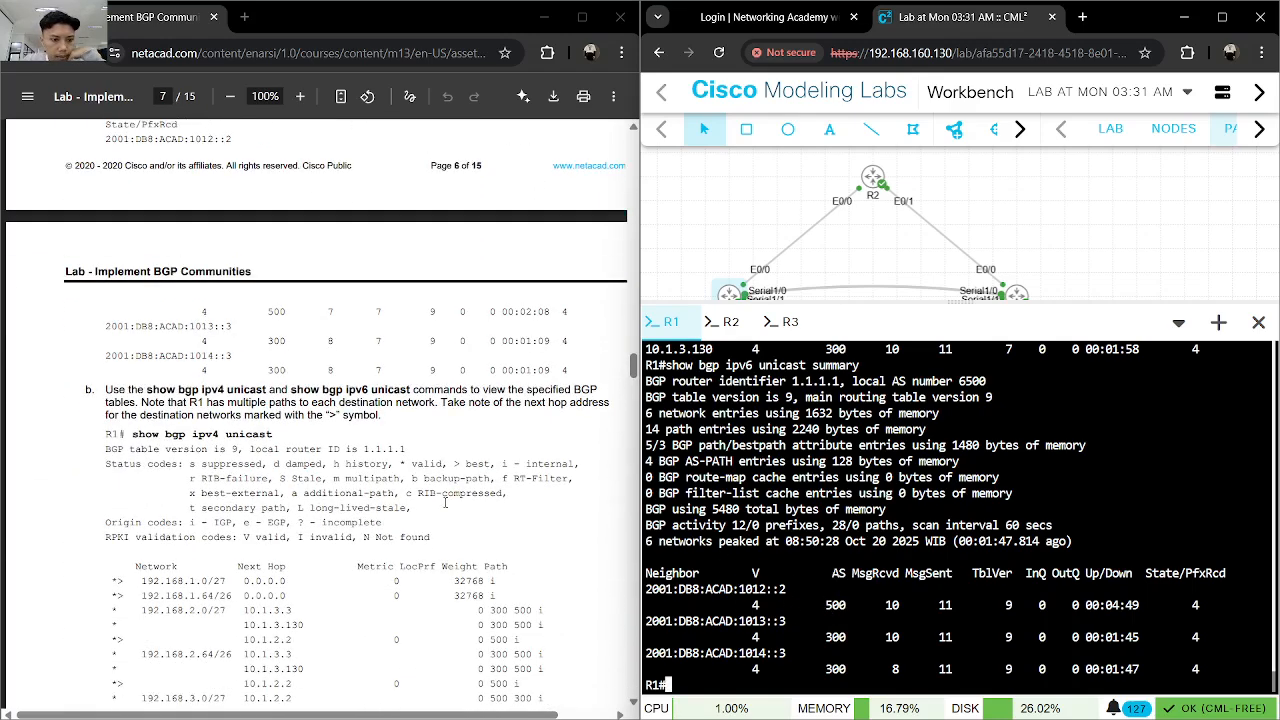
{"action": "type", "text": "show"}
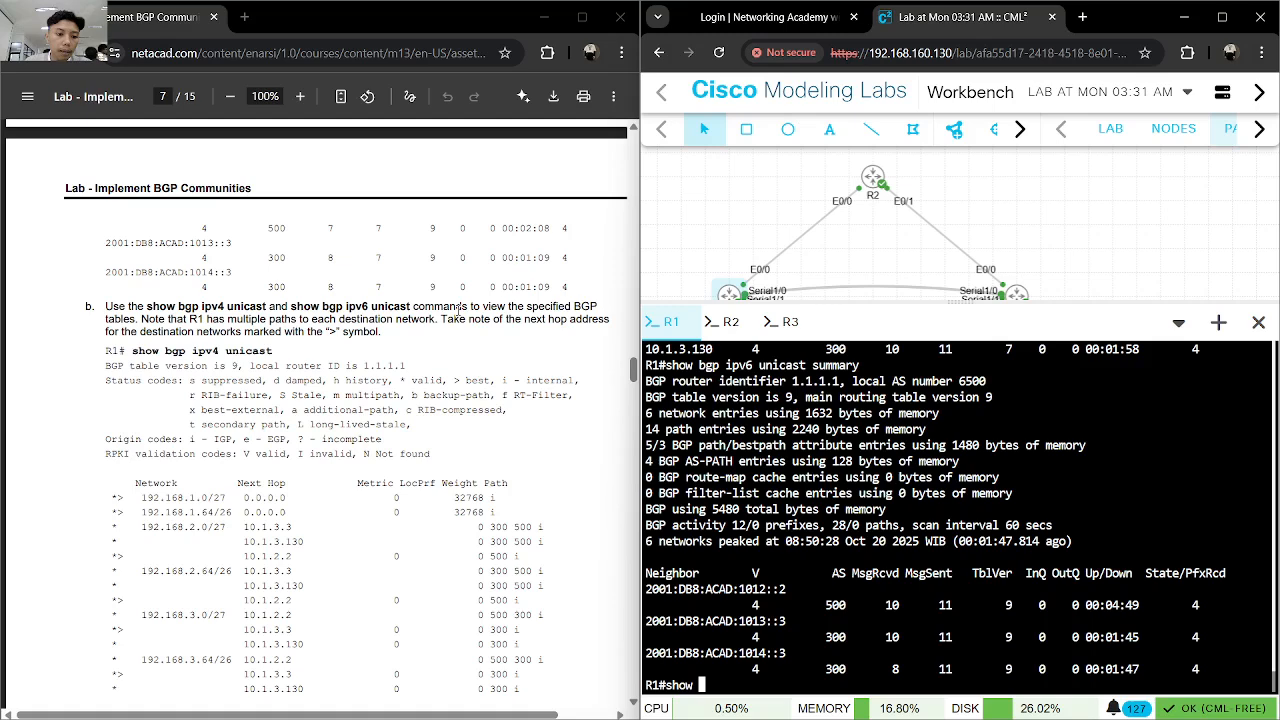
{"action": "type", "text": "bg"}
{"action": "key", "text": "Tab"}
{"action": "type", "text": "ipv4 un"}
{"action": "key", "text": "Return"}
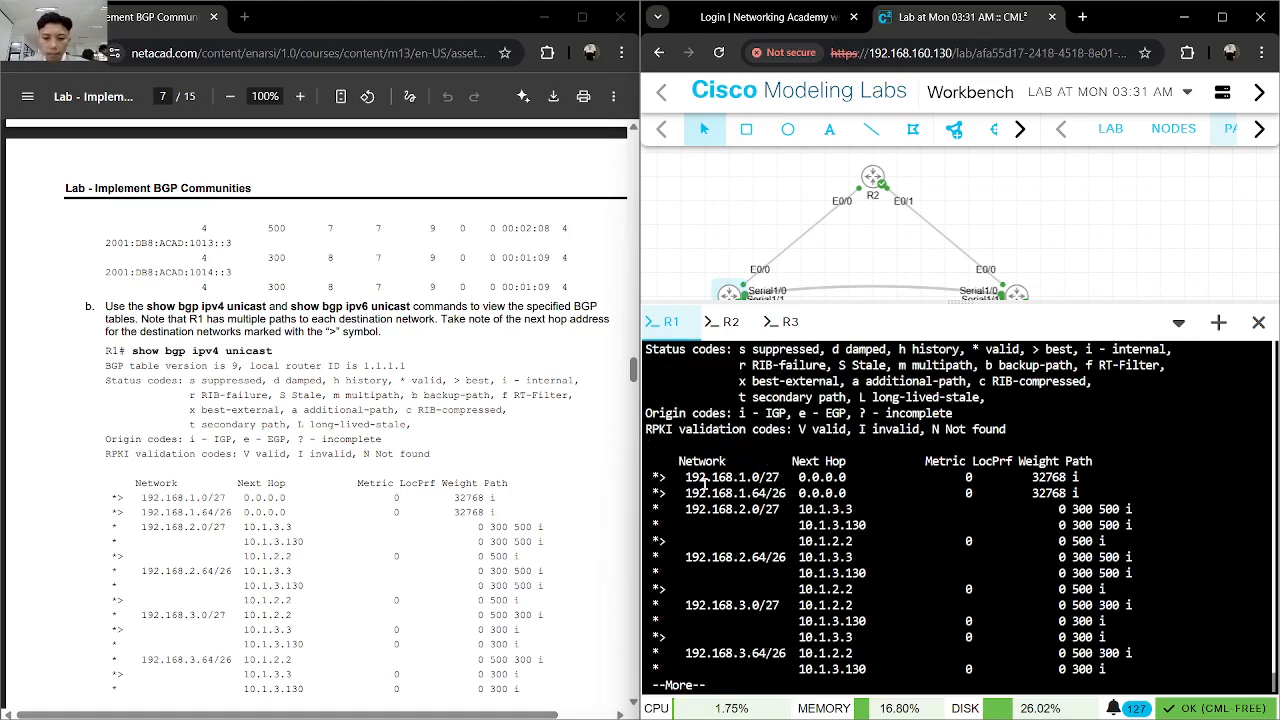
{"action": "key", "text": "space"}
- Examine the next hop column and the paths to 192.168.2.0/27 in R1's IPv4 BGP table against the lab instructions
{"action": "scroll", "coordinate": [250, 517], "scroll_direction": "down", "scroll_amount": 2}
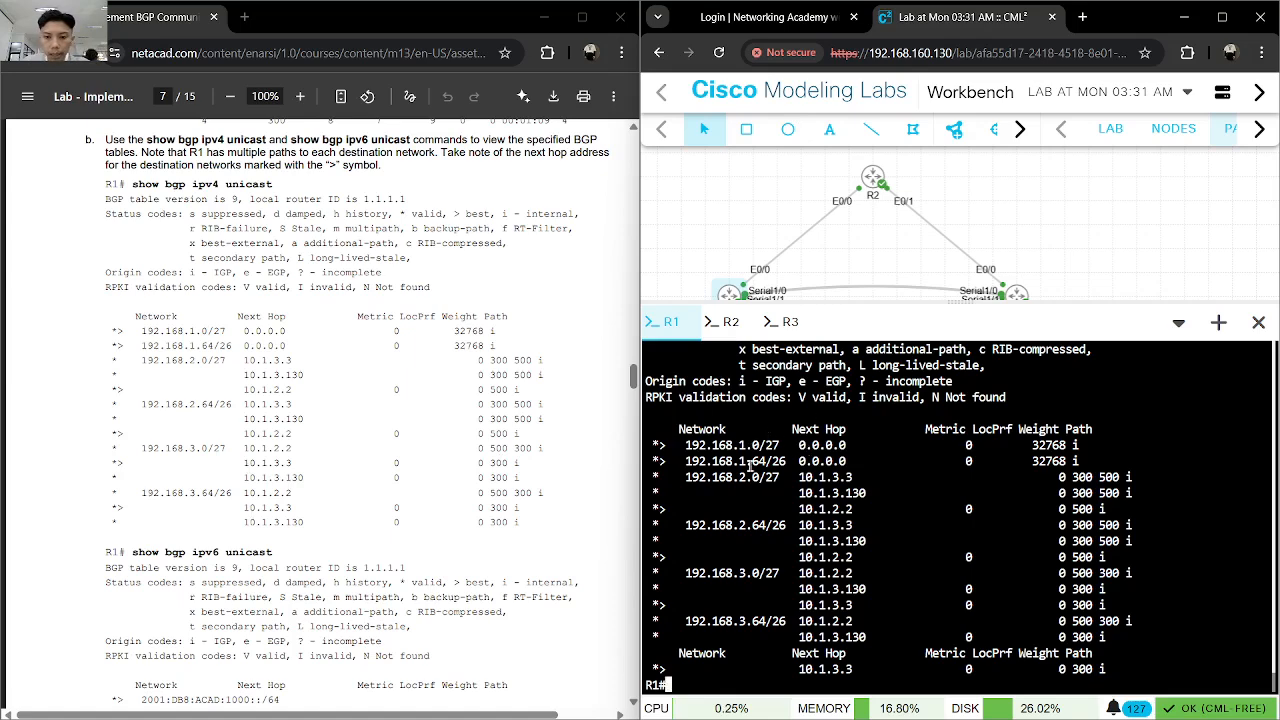
{"action": "left_click_drag", "start_coordinate": [796, 428], "coordinate": [846, 429]}
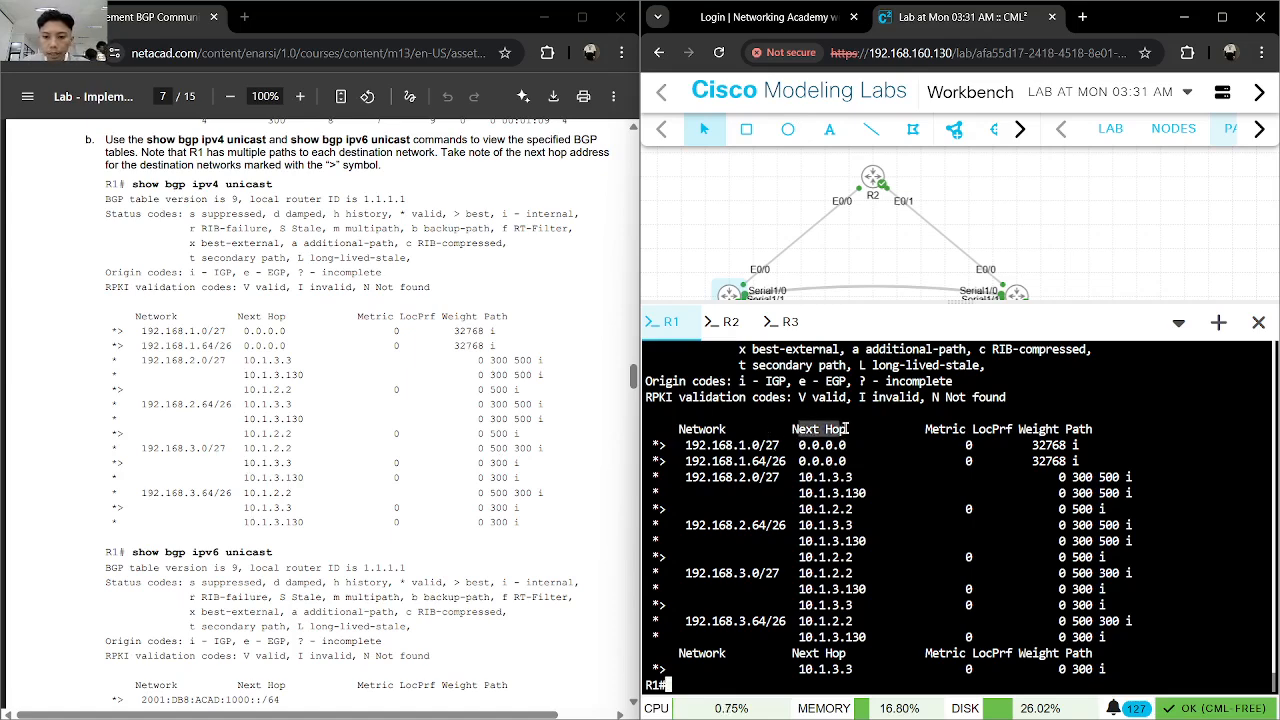
{"action": "left_click", "coordinate": [796, 429]}
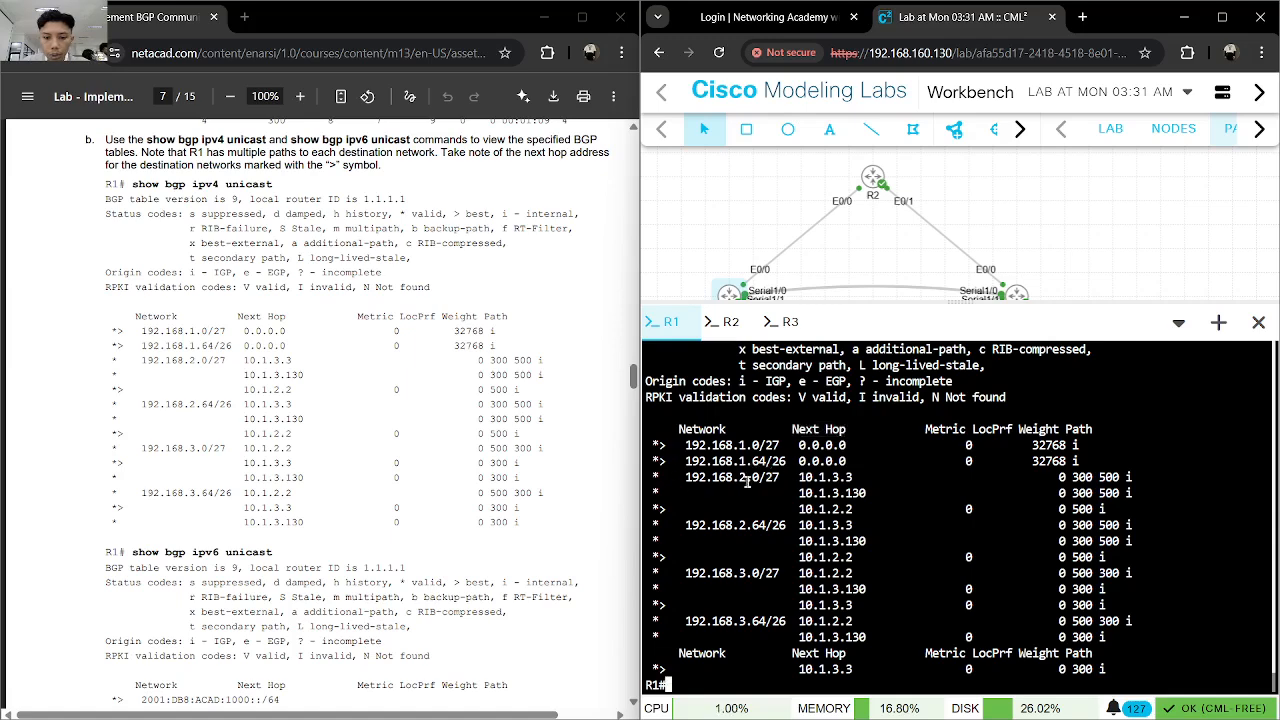
{"action": "left_click_drag", "start_coordinate": [783, 478], "coordinate": [684, 478]}
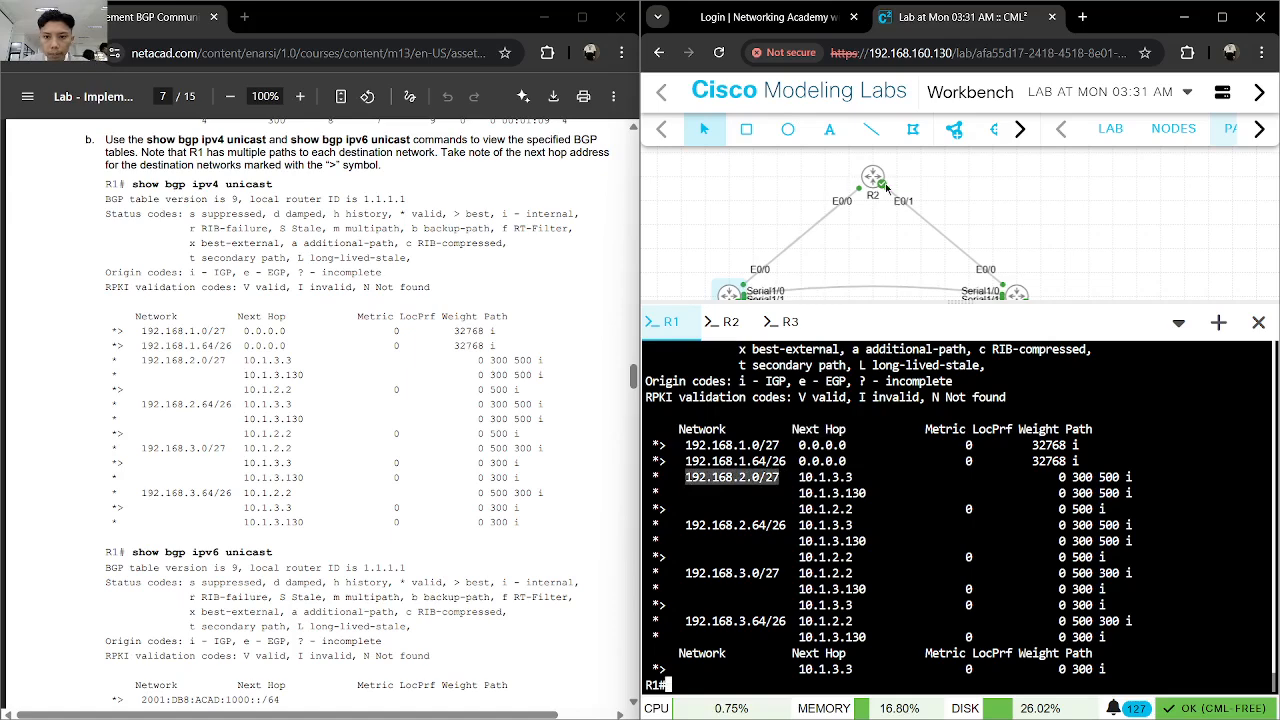
{"action": "left_click", "coordinate": [781, 477]}
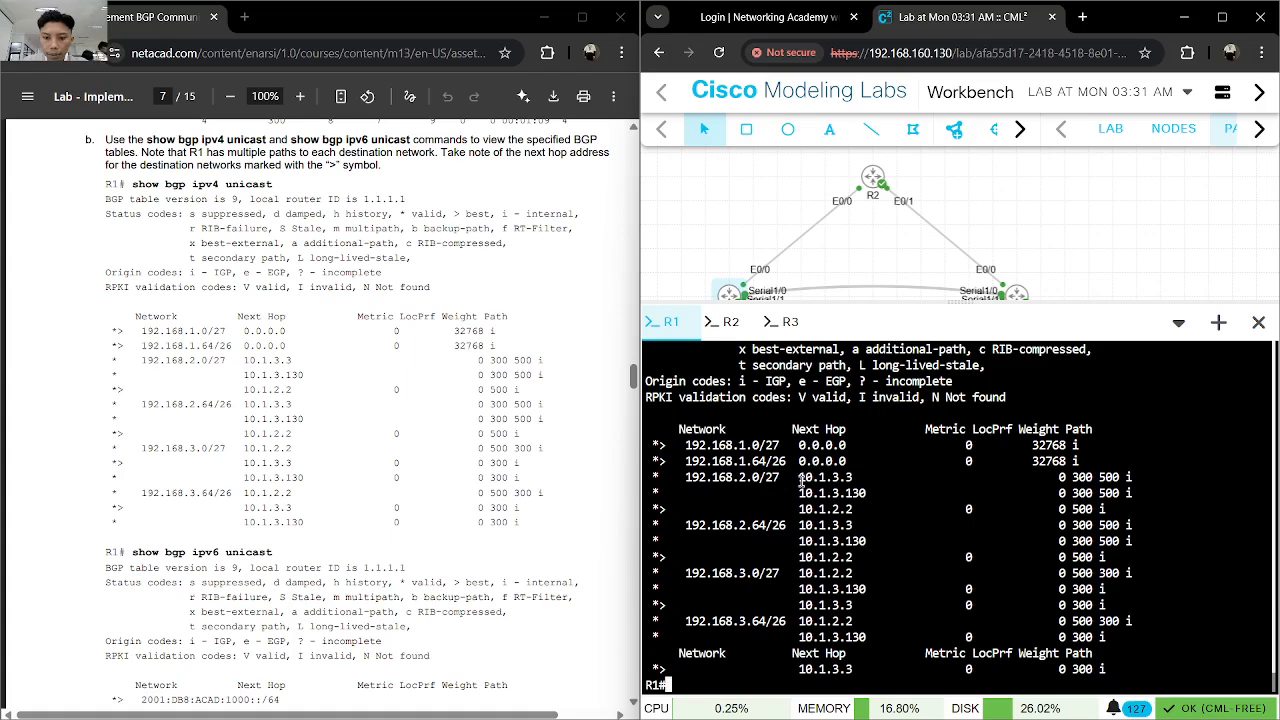
{"action": "left_click_drag", "start_coordinate": [799, 478], "coordinate": [853, 478]}
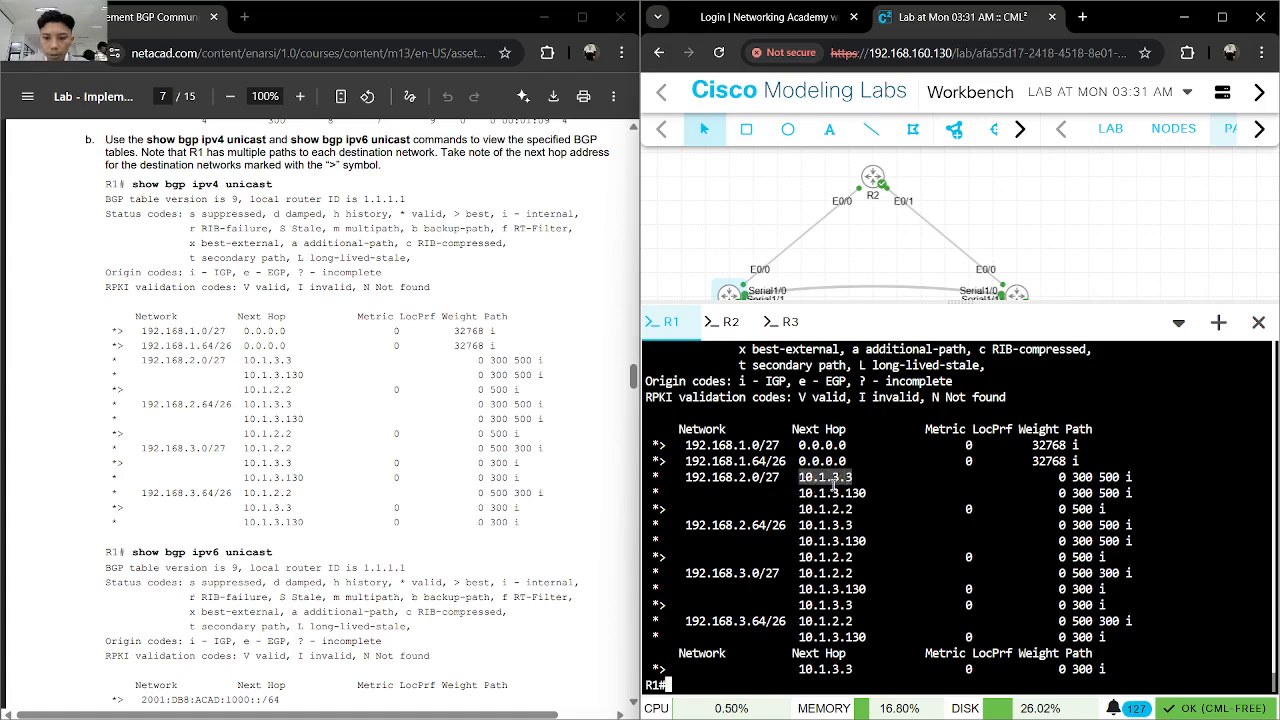
{"action": "left_click", "coordinate": [916, 490]}
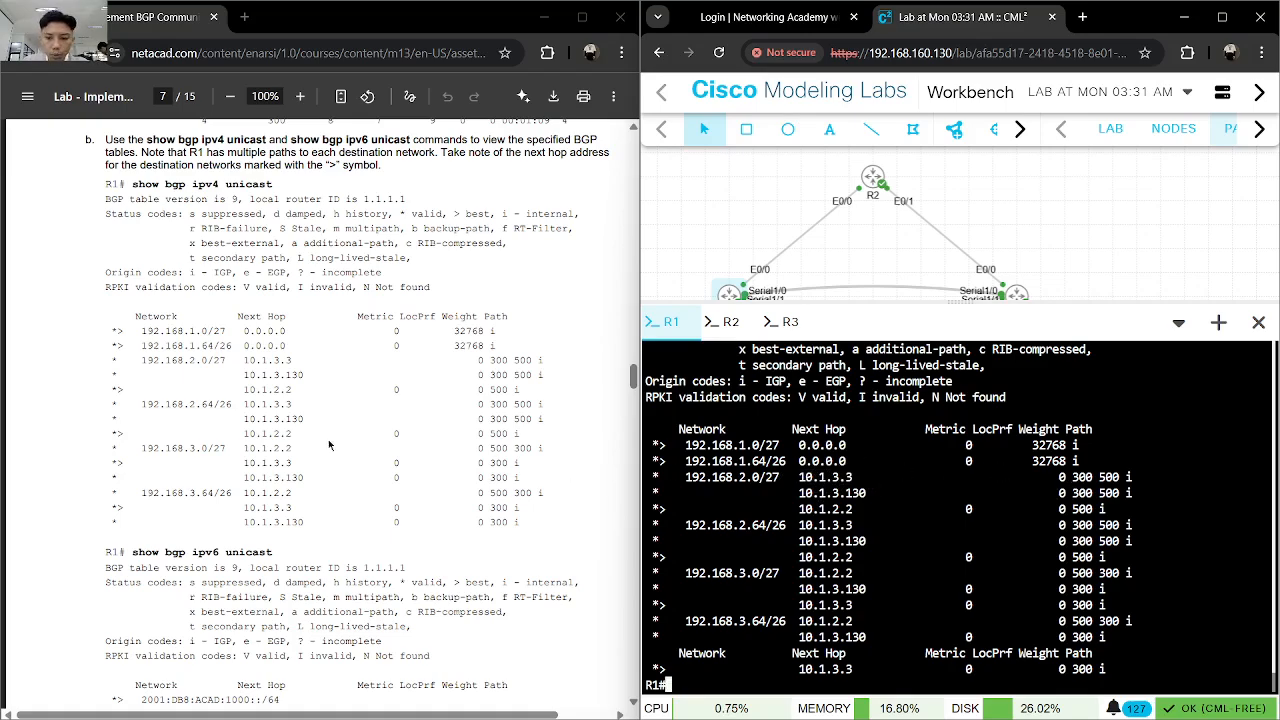
- Advance the lab instructions to Part 3, Step 1 and enter global configuration mode on R1
{"action": "scroll", "coordinate": [328, 445], "scroll_direction": "down", "scroll_amount": 3}
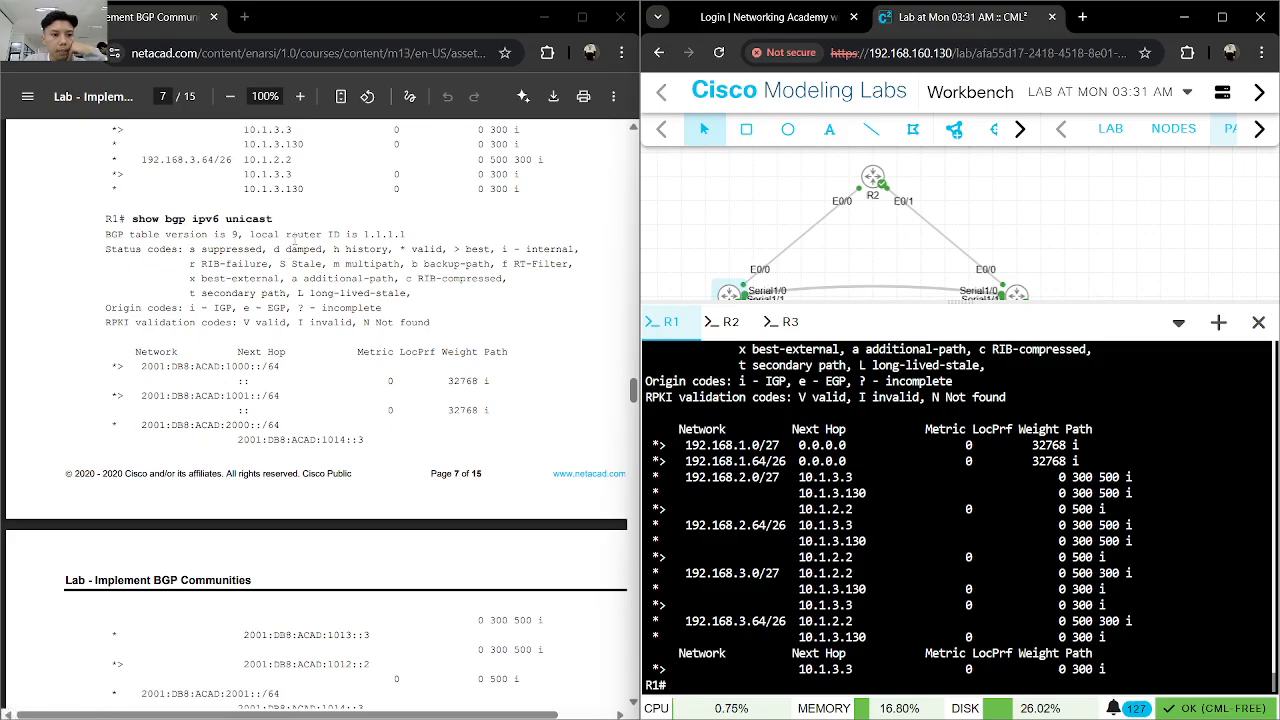
{"action": "scroll", "coordinate": [300, 277], "scroll_direction": "down", "scroll_amount": 10}
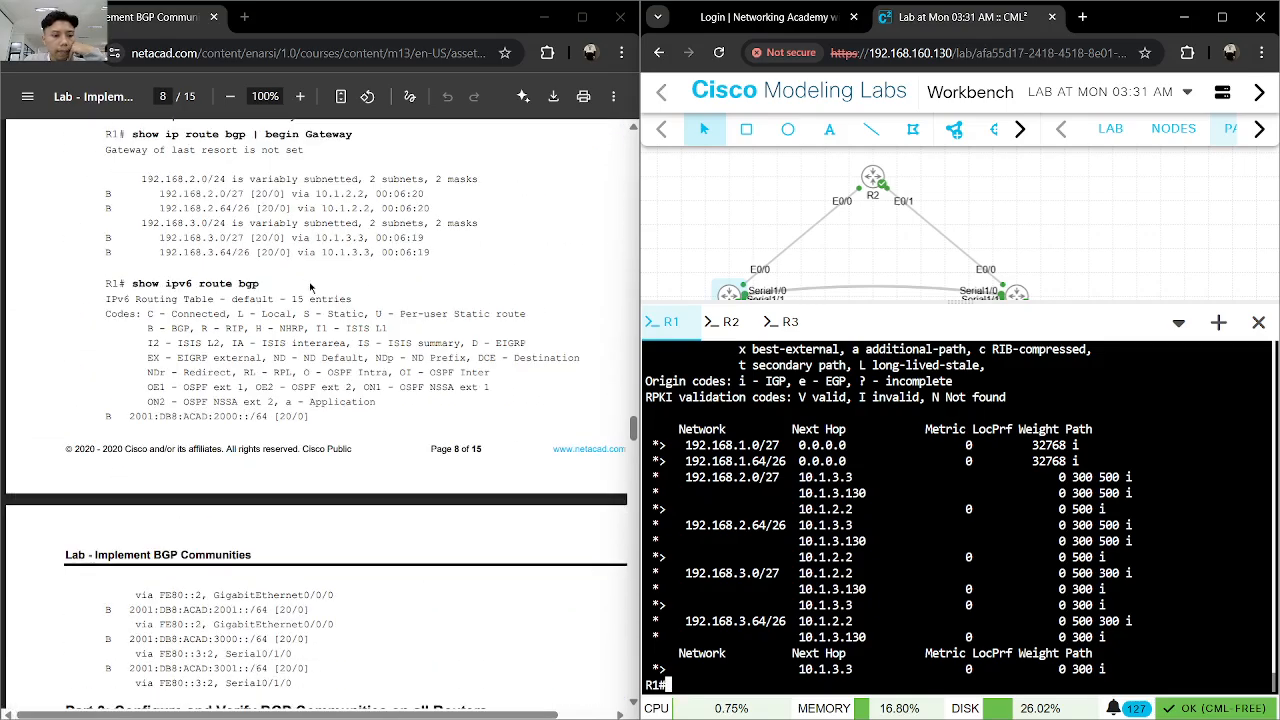
{"action": "scroll", "coordinate": [310, 284], "scroll_direction": "down", "scroll_amount": 8}
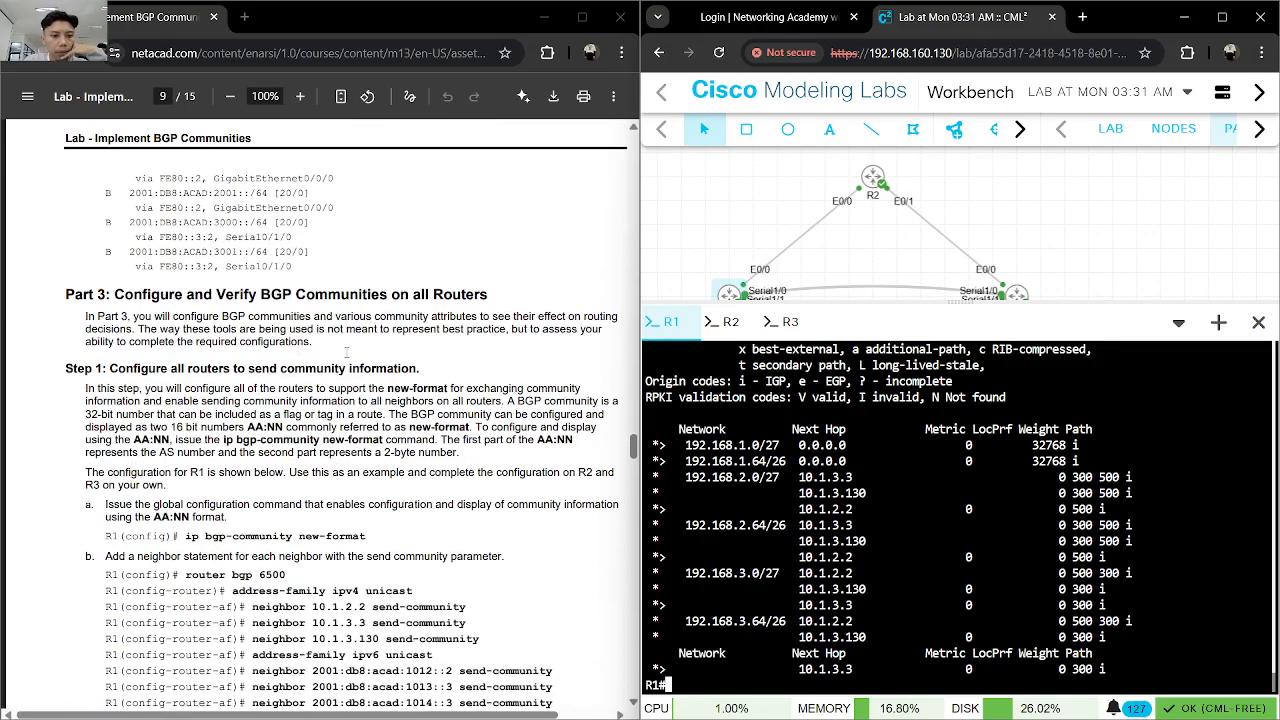
{"action": "scroll", "coordinate": [345, 342], "scroll_direction": "down", "scroll_amount": 2}
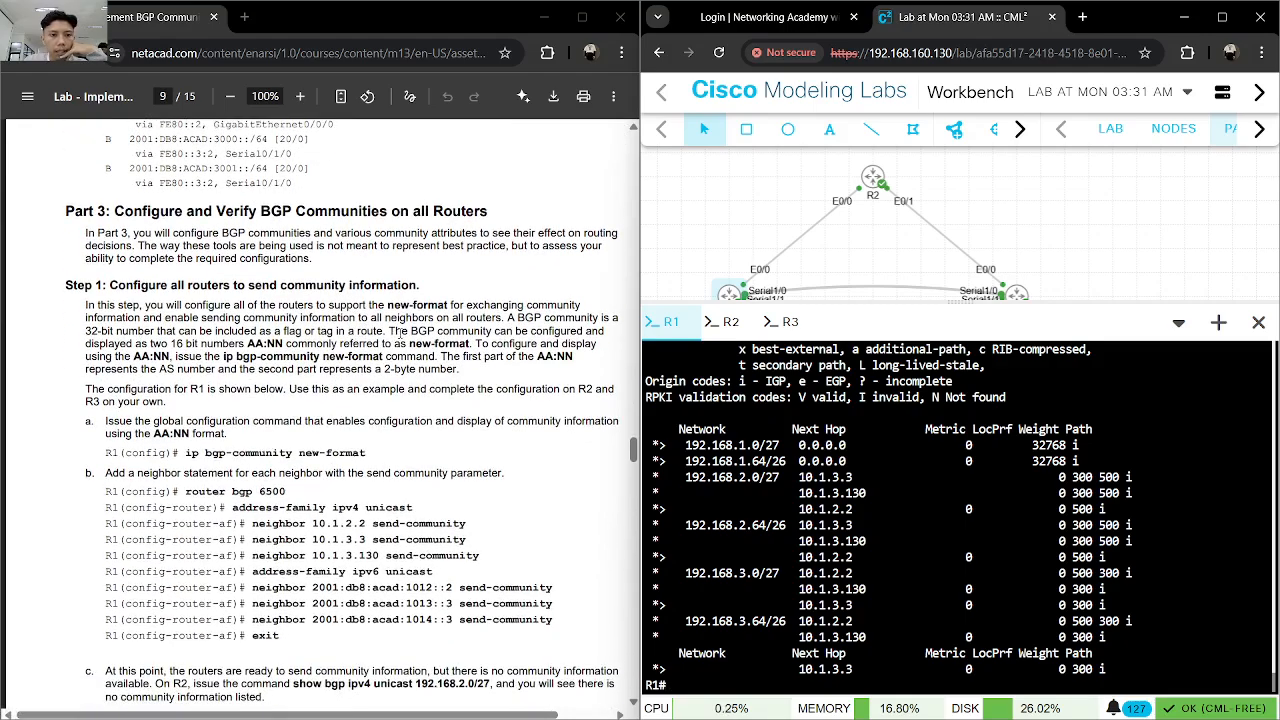
{"action": "scroll", "coordinate": [420, 322], "scroll_direction": "down", "scroll_amount": 2}
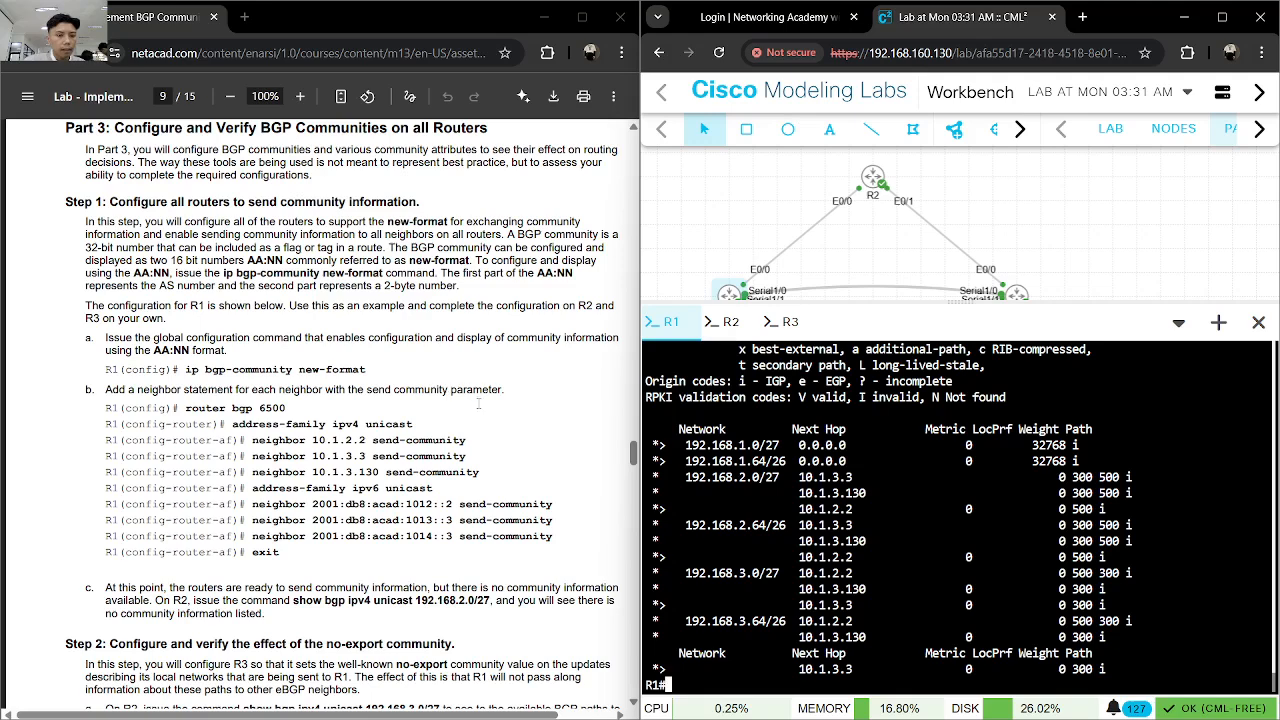
{"action": "type", "text": "conf"}
{"action": "key", "text": "Tab"}
{"action": "type", "text": "t"}
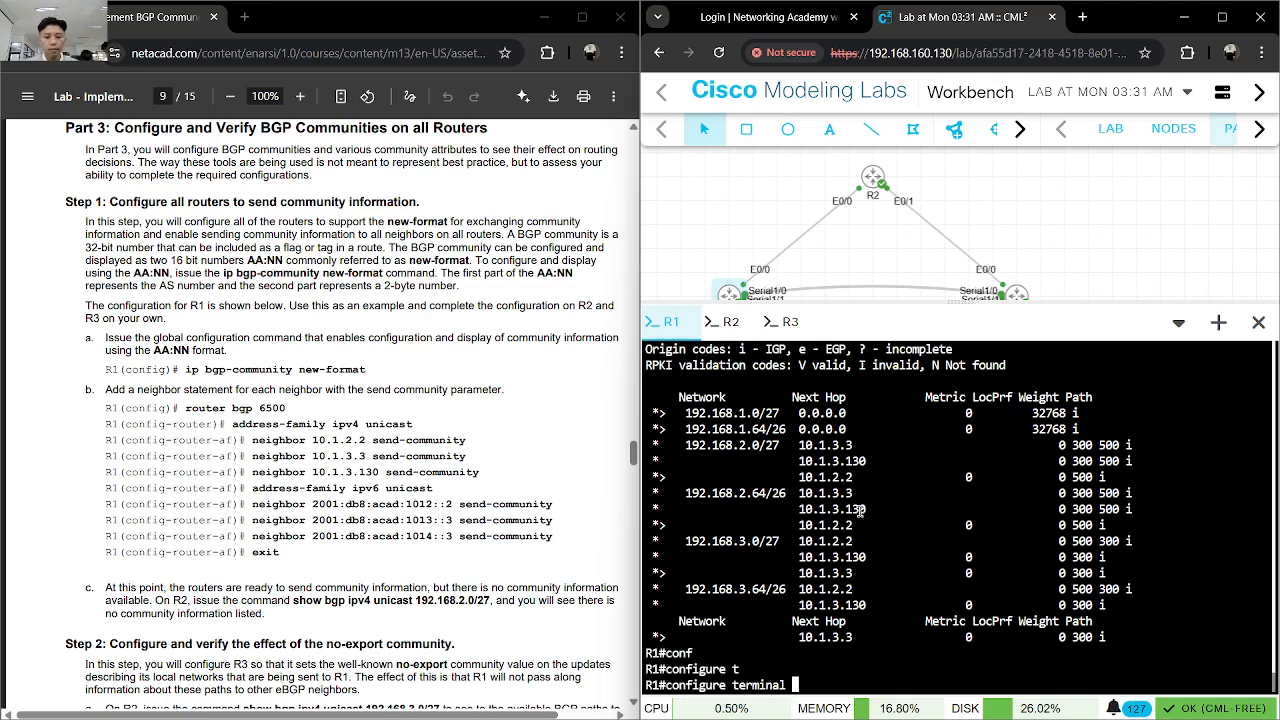
{"action": "key", "text": "Tab"}
{"action": "key", "text": "Return"}
- Enable the AA:NN community format on R1 with ip bgp-community new-format
{"action": "type", "text": "ip bgp-community ne"}
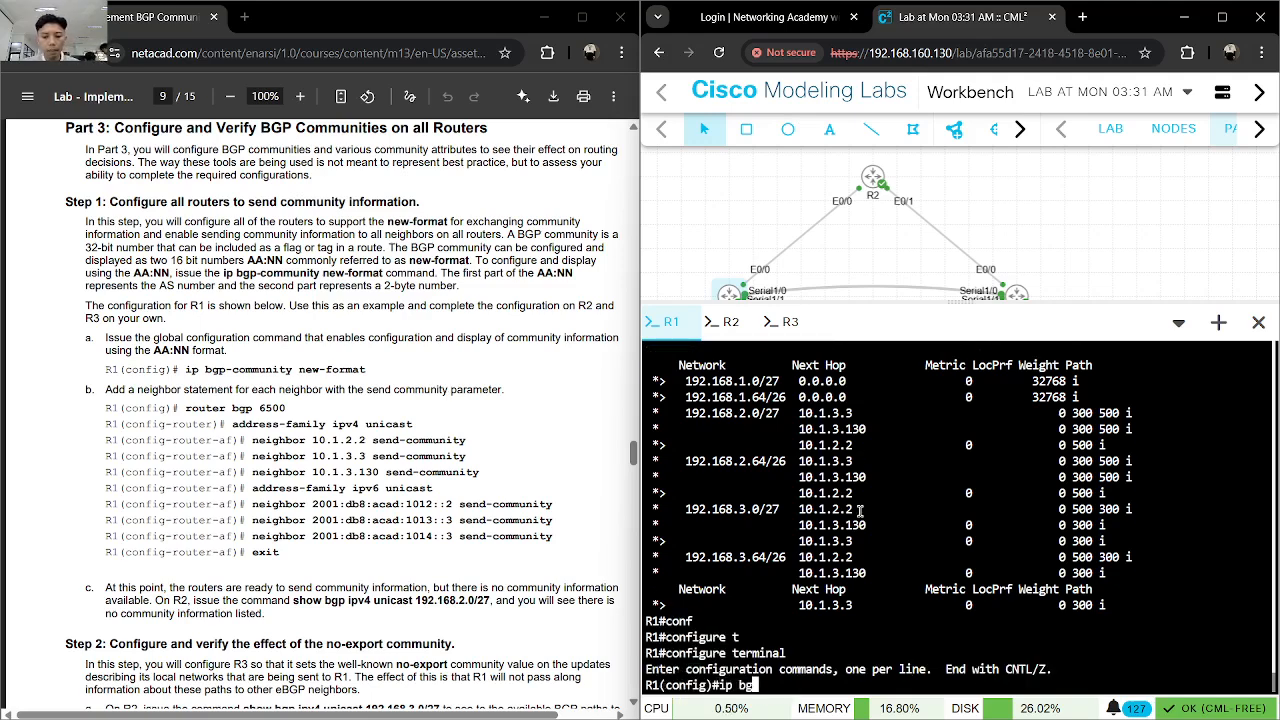
{"action": "key", "text": "Tab"}
{"action": "type", "text": "ne"}
{"action": "key", "text": "Tab"}
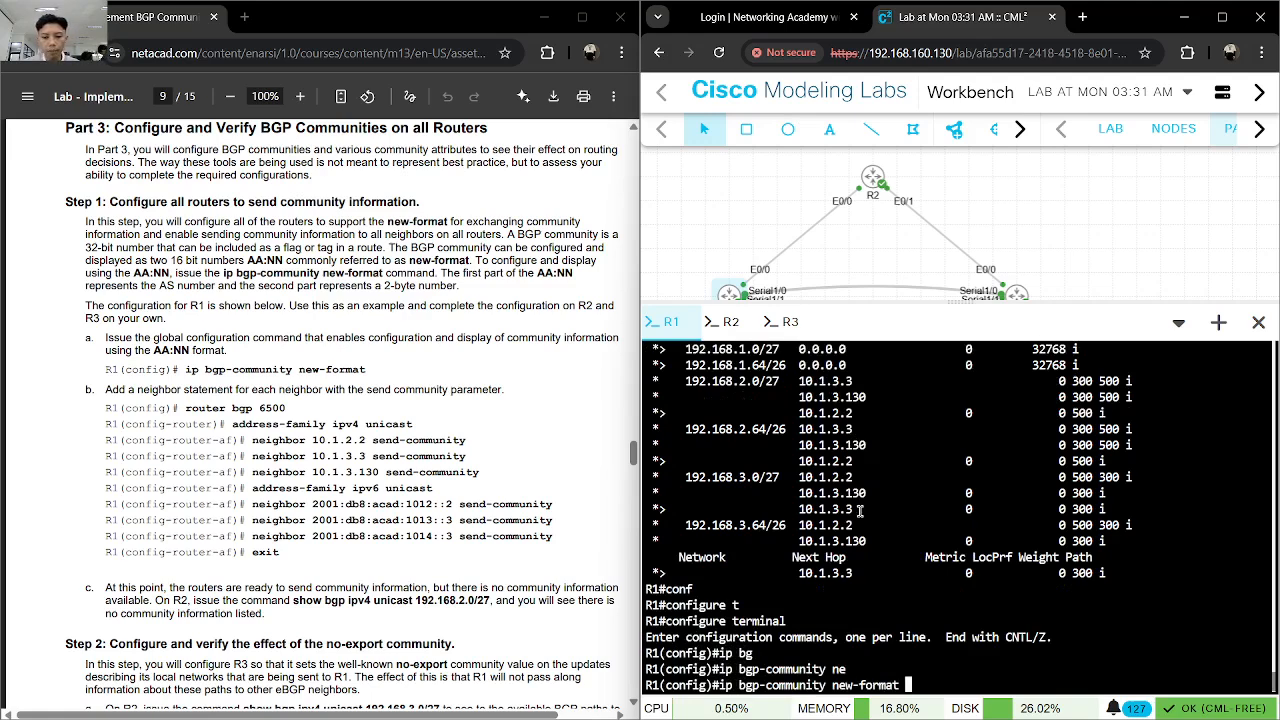
{"action": "key", "text": "Return"}
- Enter router bgp 6500 on R1 and open its address-family ipv4 unicast
{"action": "type", "text": "route"}
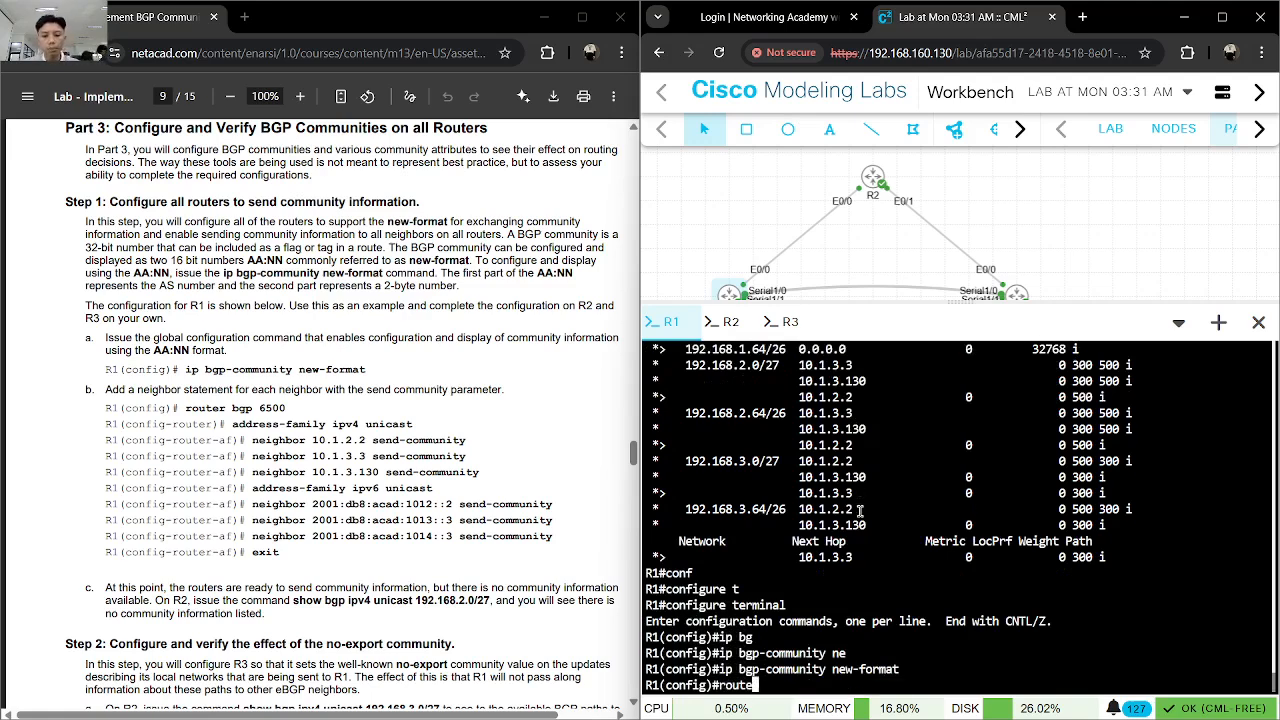
{"action": "key", "text": "Tab"}
{"action": "key", "text": "Tab"}
{"action": "type", "text": "bg"}
{"action": "key", "text": "Tab"}
{"action": "type", "text": "6500"}
{"action": "key", "text": "Return"}
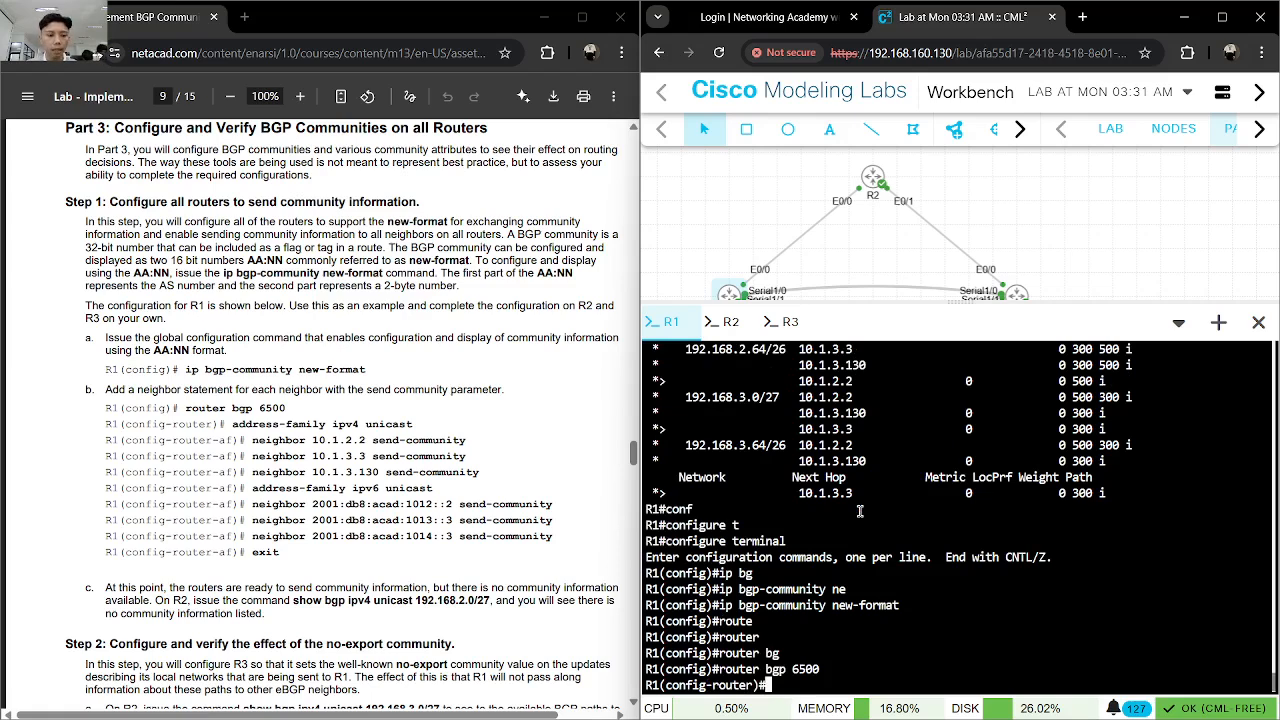
{"action": "type", "text": "add"}
{"action": "key", "text": "Tab"}
{"action": "type", "text": "ipv4 un"}
{"action": "key", "text": "Tab"}
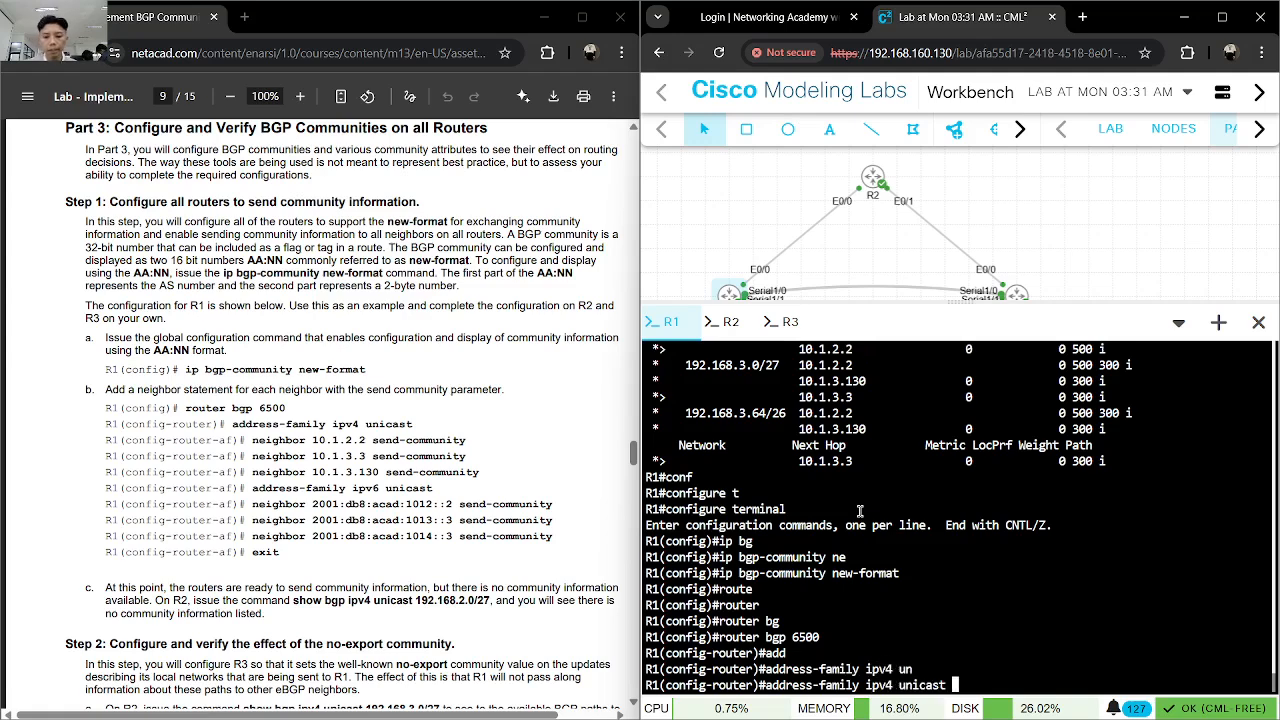
{"action": "key", "text": "Return"}
- Add neighbor 10.1.2.2 send-community in R1's IPv4 address family
{"action": "type", "text": "nei"}
{"action": "key", "text": "Tab"}
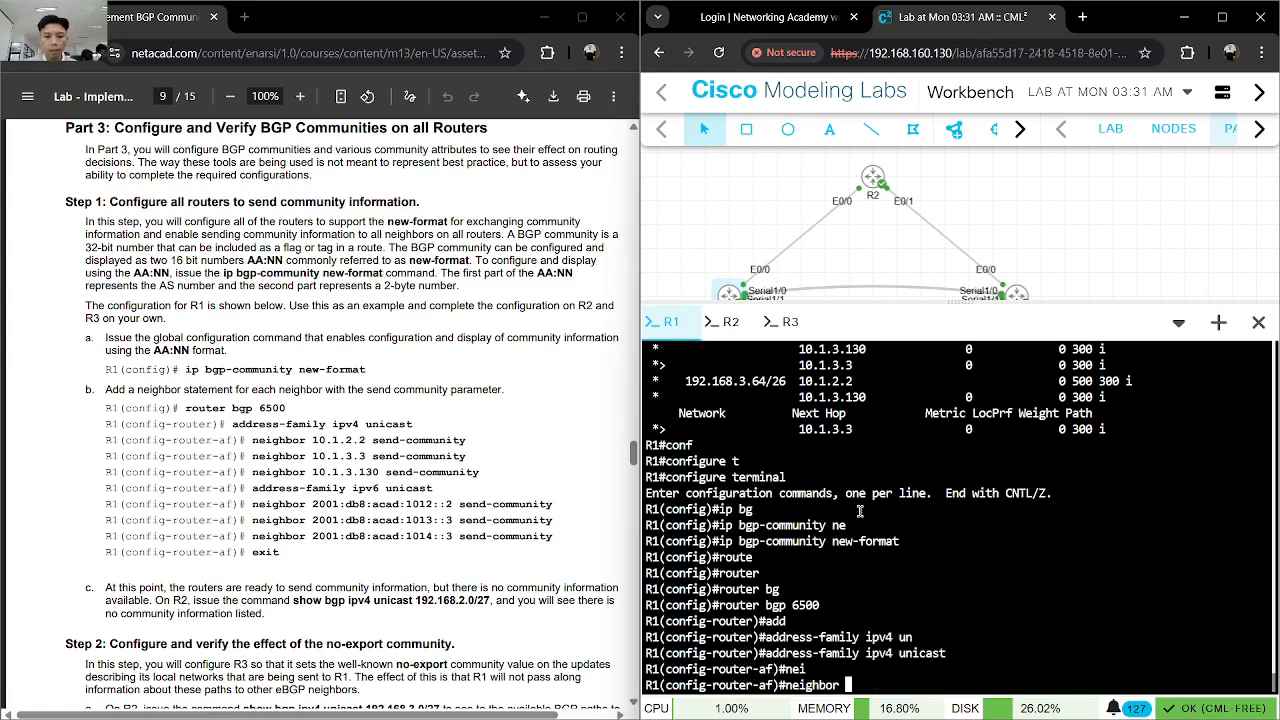
{"action": "type", "text": "10"}
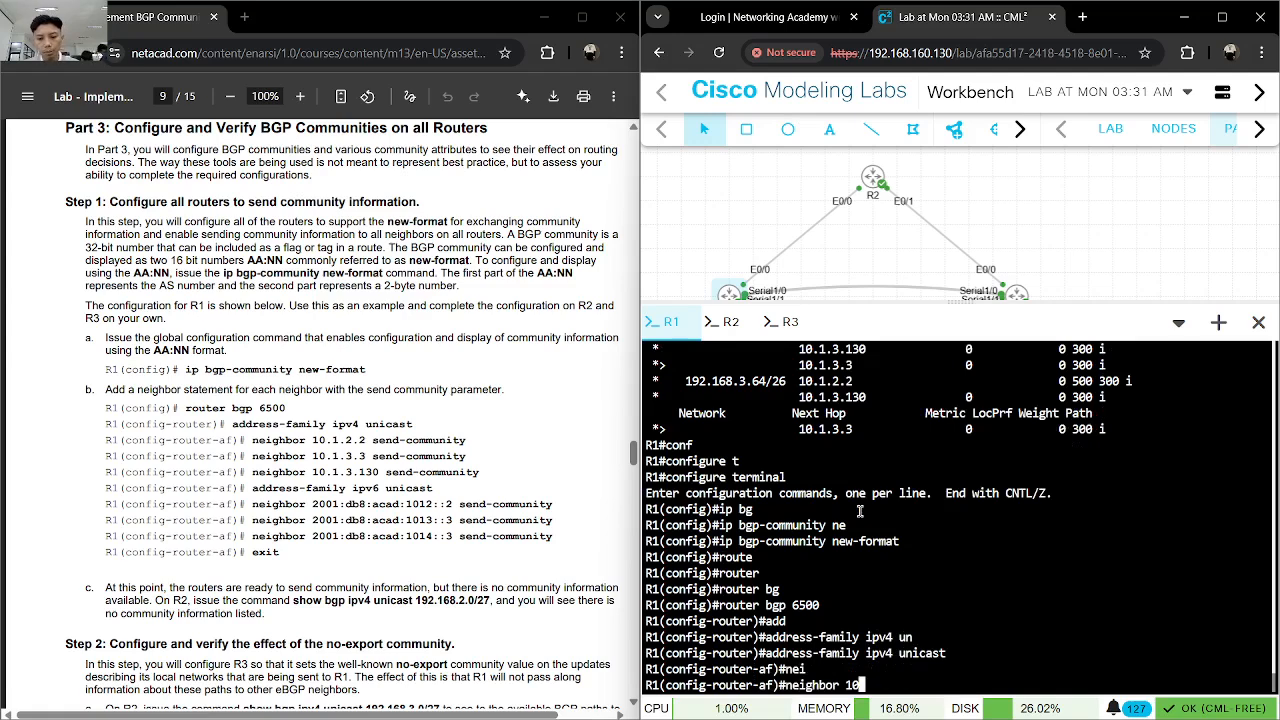
{"action": "type", "text": ".1.2.2 se"}
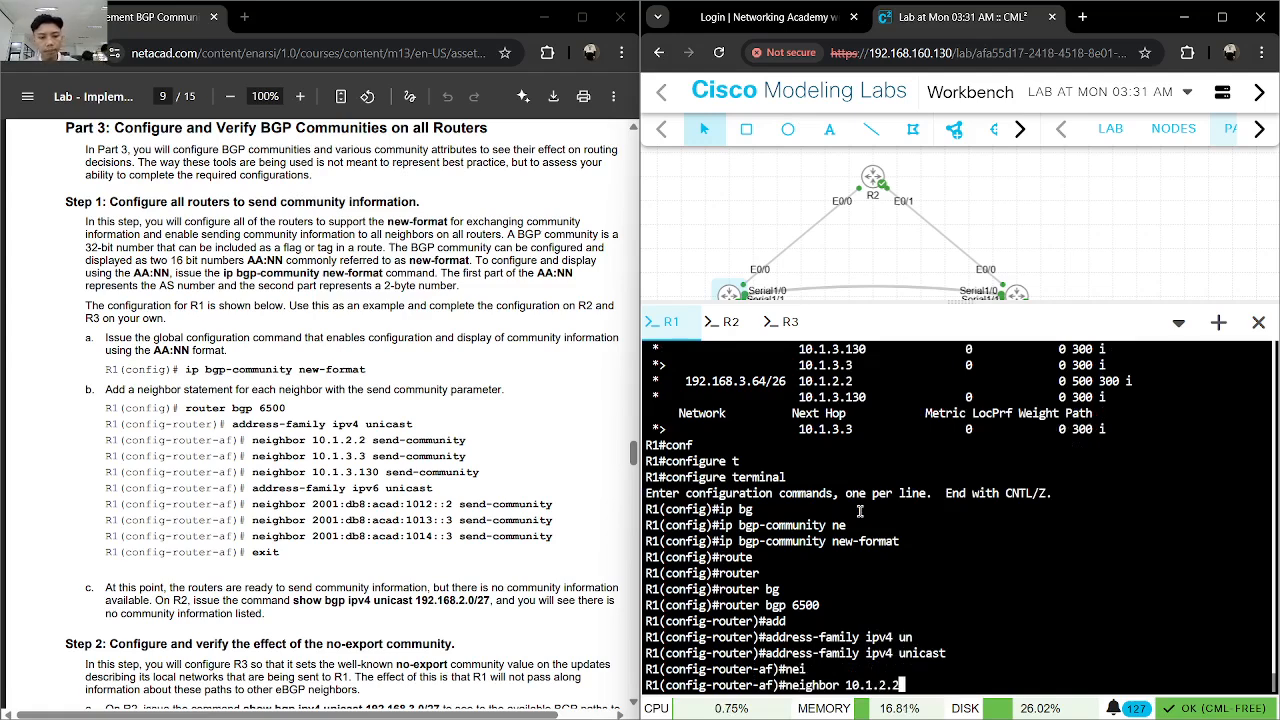
{"action": "key", "text": "Tab"}
{"action": "type", "text": "nd-c"}
{"action": "key", "text": "Tab"}
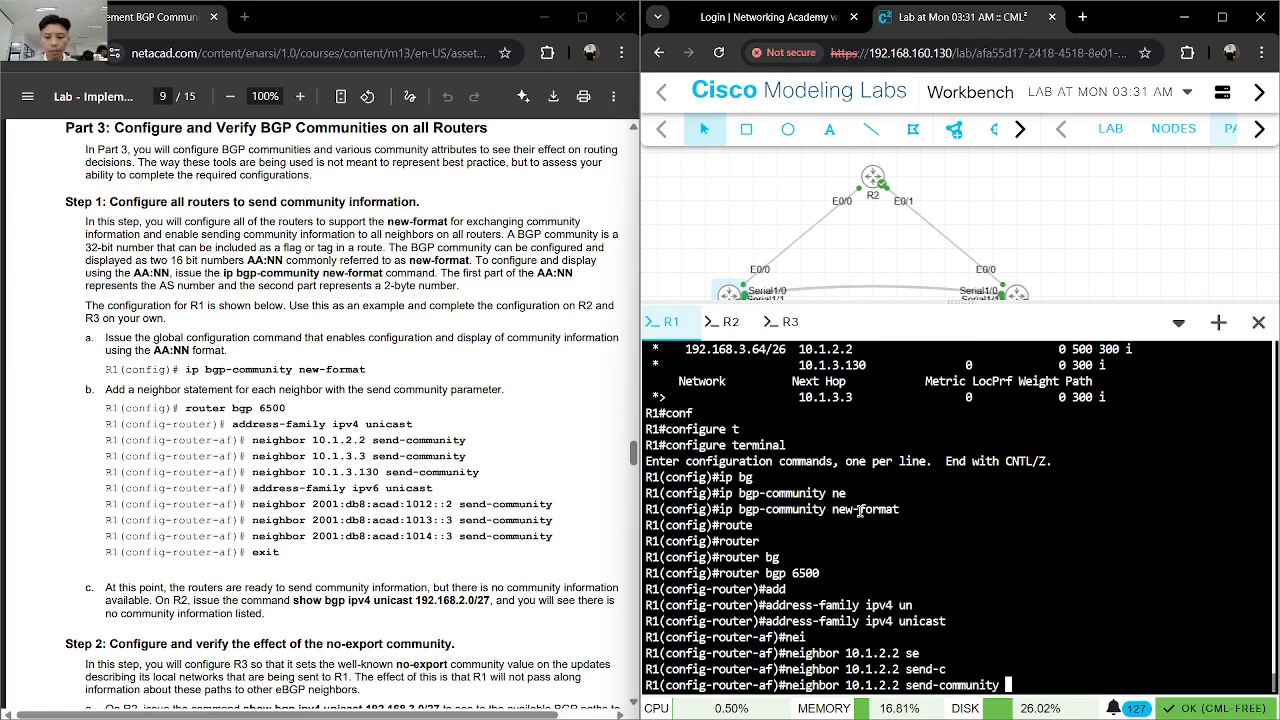
{"action": "key", "text": "Return"}
- Add neighbor 10.1.3.3 send-community in R1's IPv4 address family
{"action": "type", "text": "nei"}
{"action": "key", "text": "Tab"}
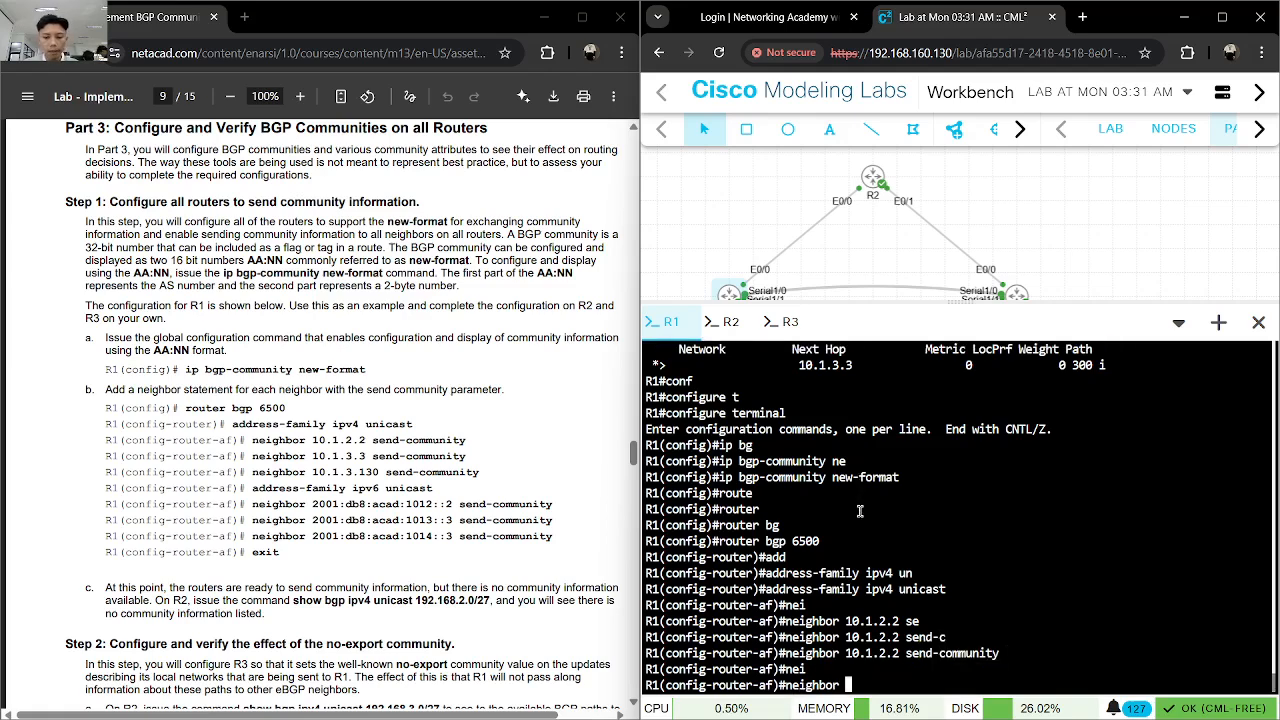
{"action": "type", "text": "10.1."}
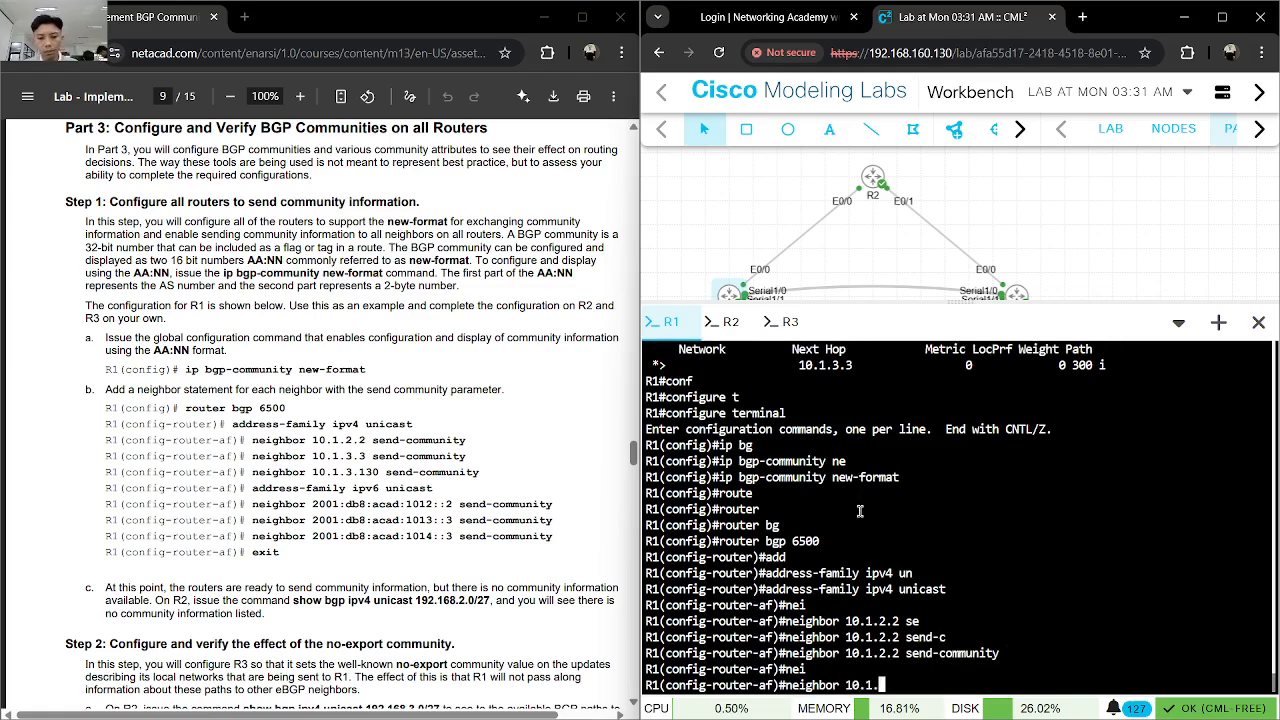
{"action": "type", "text": "3.3 sen"}
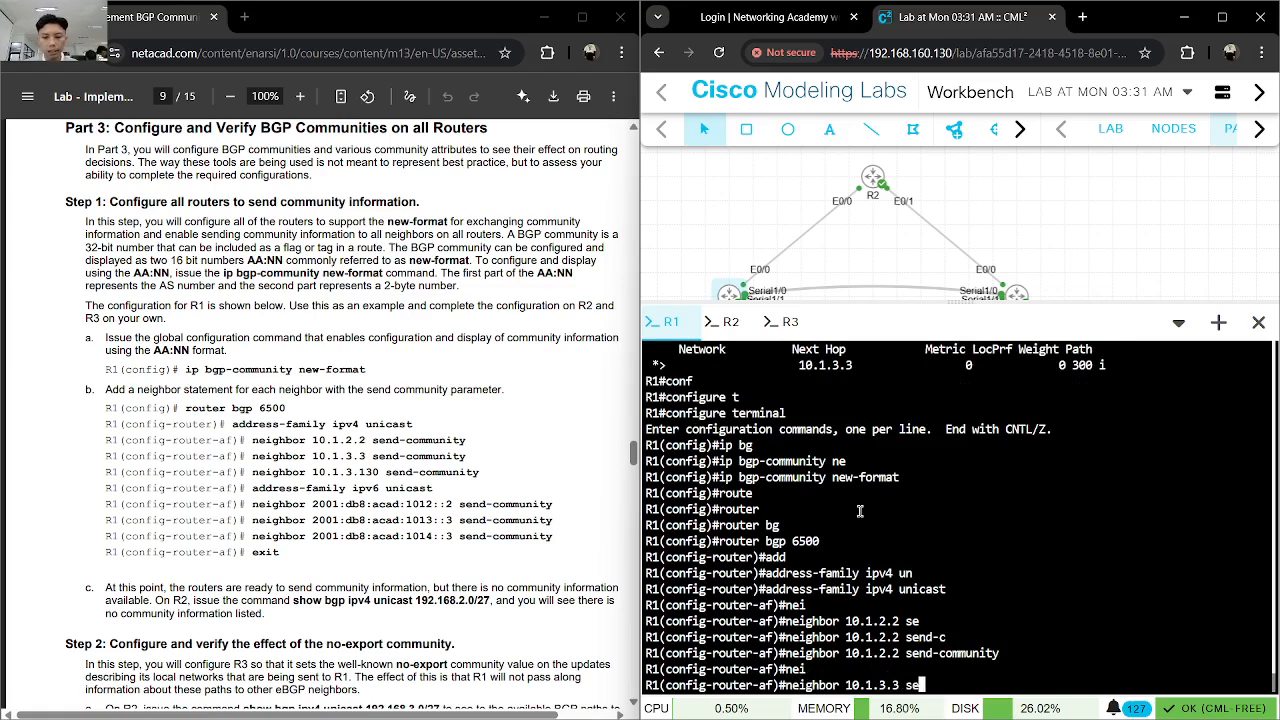
{"action": "key", "text": "Tab"}
{"action": "type", "text": "d-c"}
{"action": "key", "text": "Tab"}
{"action": "key", "text": "Return"}
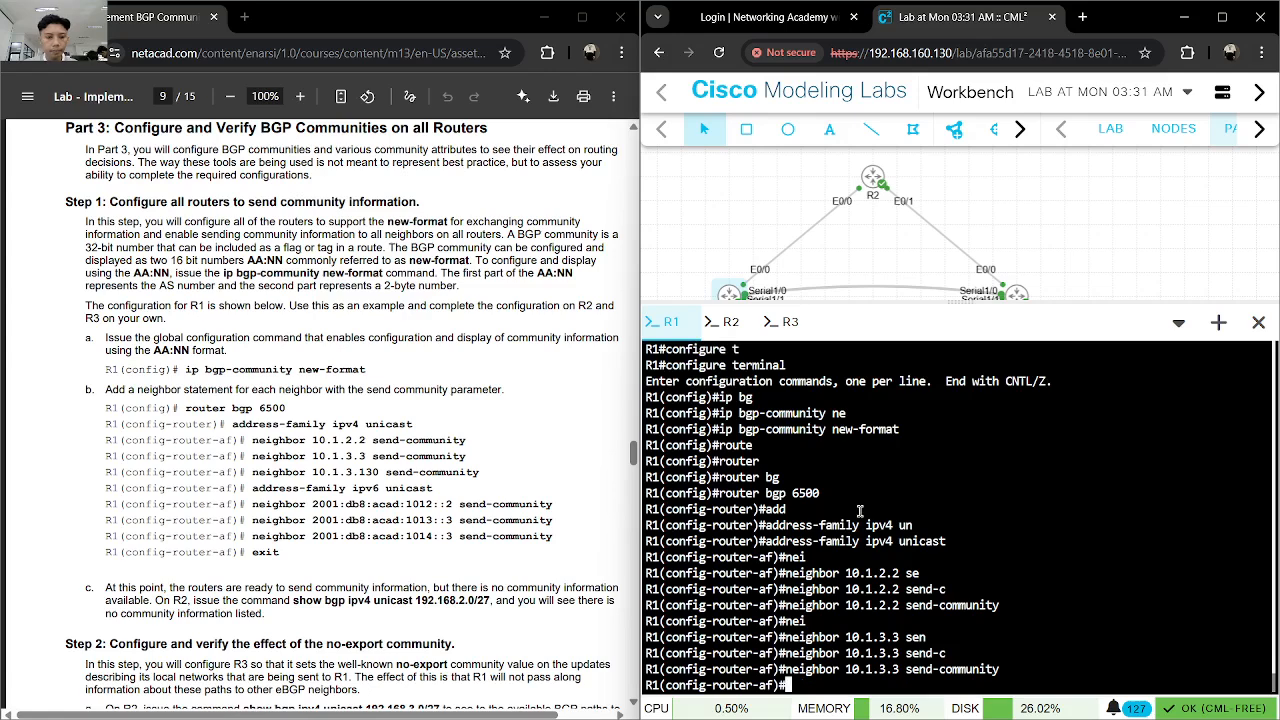
- Add neighbor 10.1.3.130 send-community in R1's IPv4 address family
{"action": "type", "text": "nei"}
{"action": "key", "text": "Tab"}
{"action": "type", "text": "10.1."}
{"action": "type", "text": "3"}
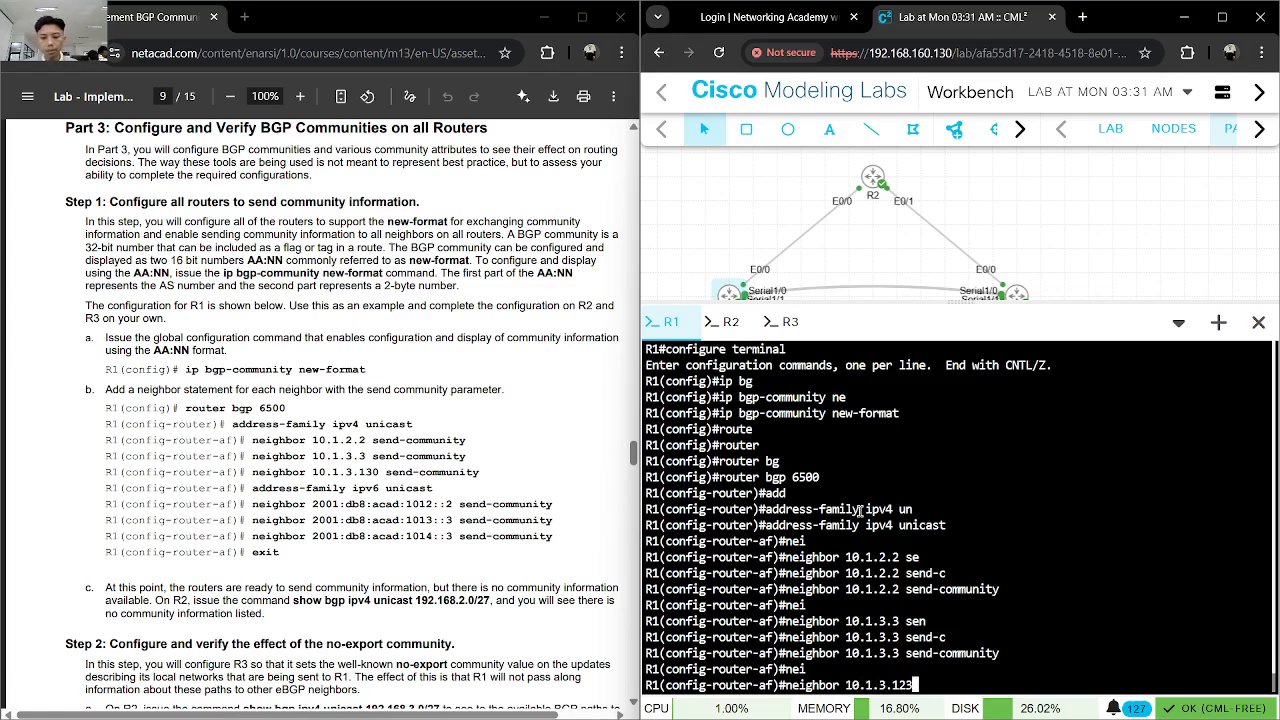
{"action": "type", "text": ".130 se"}
{"action": "key", "text": "Tab"}
{"action": "type", "text": "nd-c"}
{"action": "key", "text": "Tab"}
{"action": "key", "text": "Return"}
- Exit R1's IPv4 address family and open address-family ipv6 under the BGP process
{"action": "type", "text": "add"}
{"action": "key", "text": "Return"}
{"action": "type", "text": "exit"}
{"action": "key", "text": "Return"}
{"action": "type", "text": "add"}
{"action": "key", "text": "Tab"}
{"action": "type", "text": "ipv6"}
{"action": "key", "text": "Return"}
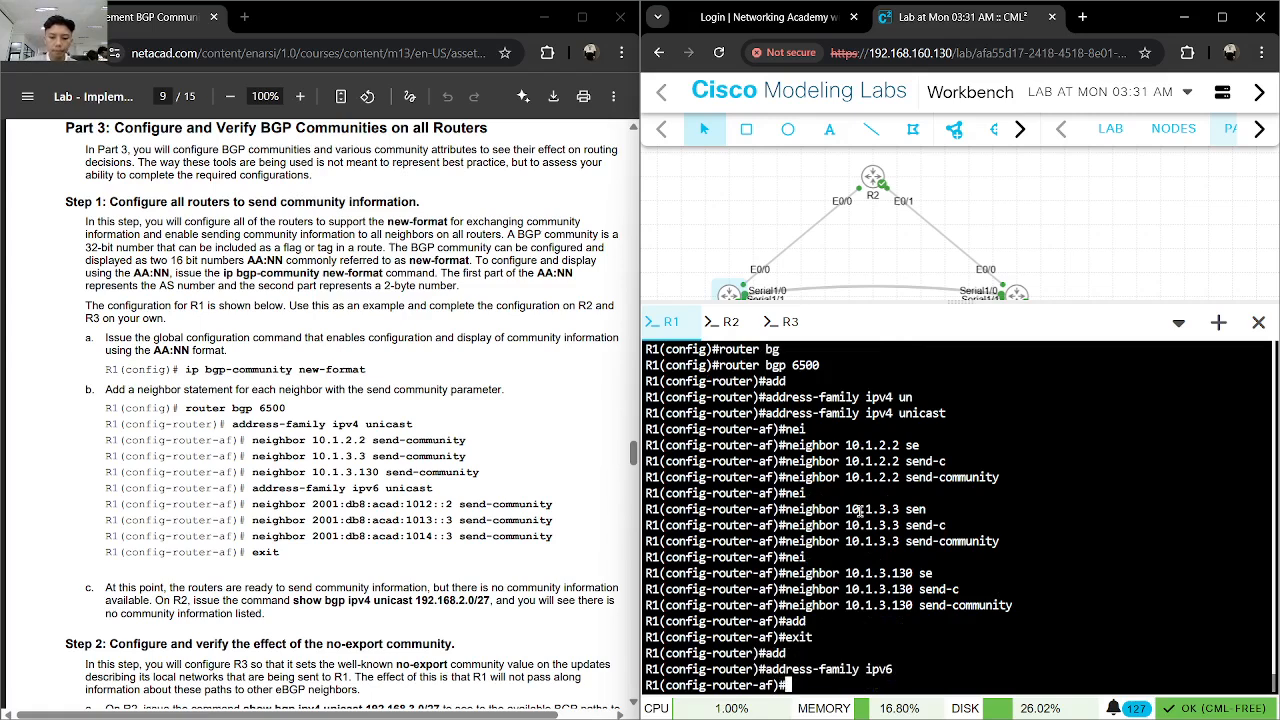
- Copy neighbor 2001:db8:acad:1012::2 send-community from the lab guide and enter it in R1's IPv6 address family
{"action": "left_click_drag", "start_coordinate": [550, 504], "coordinate": [251, 504]}
{"action": "key", "text": "ctrl+c"}
{"action": "left_click", "coordinate": [1066, 593]}
{"action": "key", "text": "ctrl+v"}
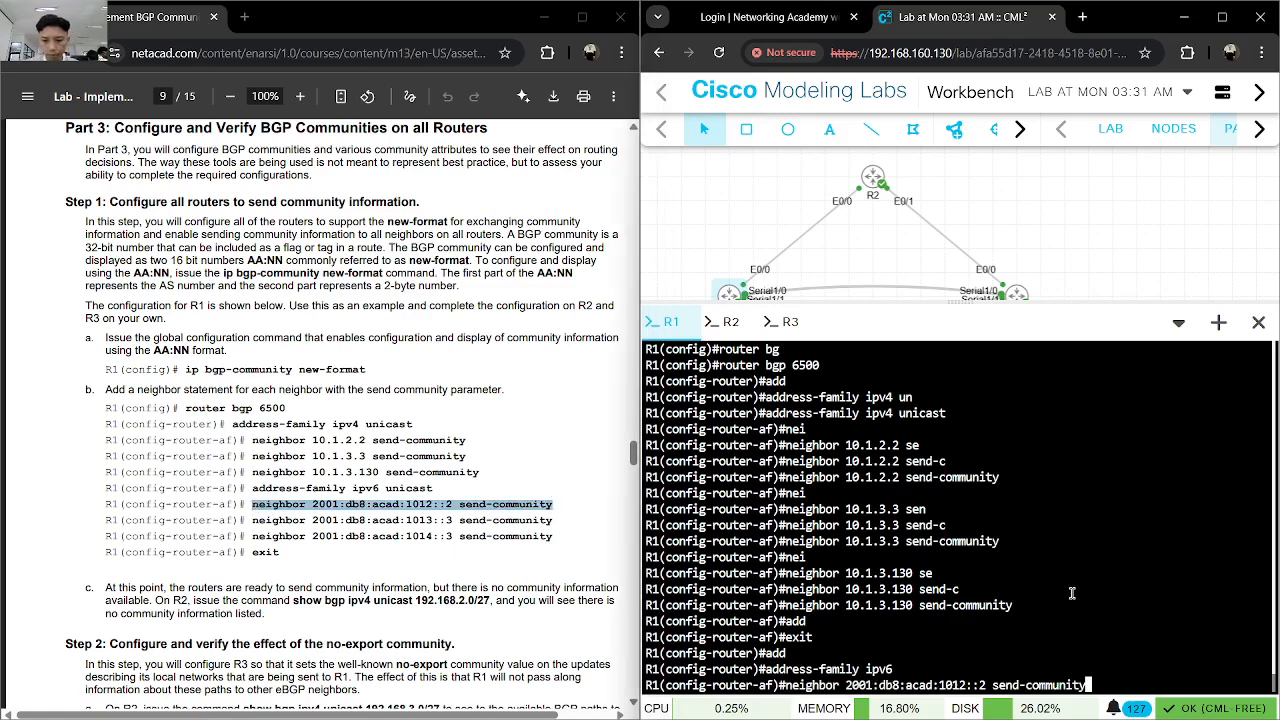
{"action": "key", "text": "Return"}
- Copy neighbor 2001:db8:acad:1013::3 send-community from the lab guide and enter it in R1's IPv6 address family
{"action": "left_click_drag", "start_coordinate": [553, 520], "coordinate": [248, 521]}
{"action": "key", "text": "ctrl+c"}
{"action": "left_click", "coordinate": [687, 576]}
{"action": "key", "text": "ctrl+v"}
{"action": "key", "text": "Return"}
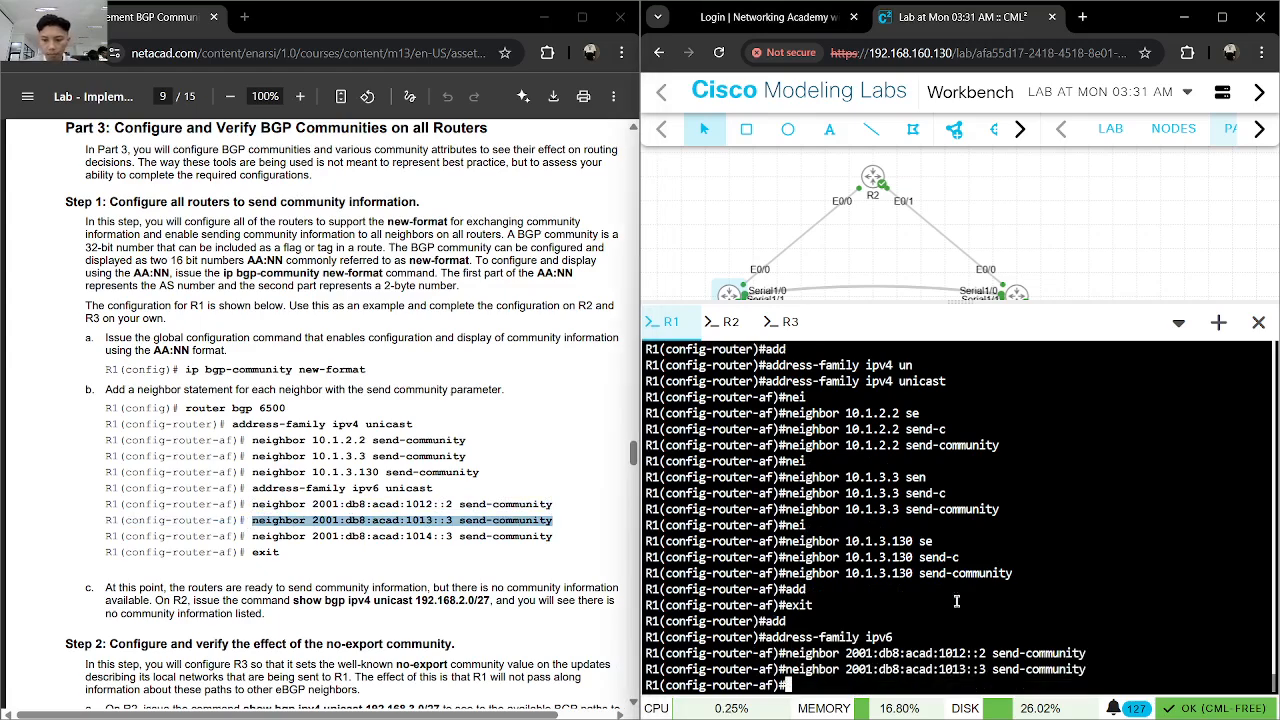
- Enter neighbor 2001:db8:acad:1014::3 send-community from the lab guide on R1 and exit the IPv6 address family
{"action": "left_click_drag", "start_coordinate": [552, 538], "coordinate": [251, 538]}
{"action": "key", "text": "ctrl+c"}
{"action": "left_click", "coordinate": [793, 565]}
{"action": "key", "text": "ctrl+v"}
{"action": "key", "text": "Return"}
{"action": "key", "text": "Return"}
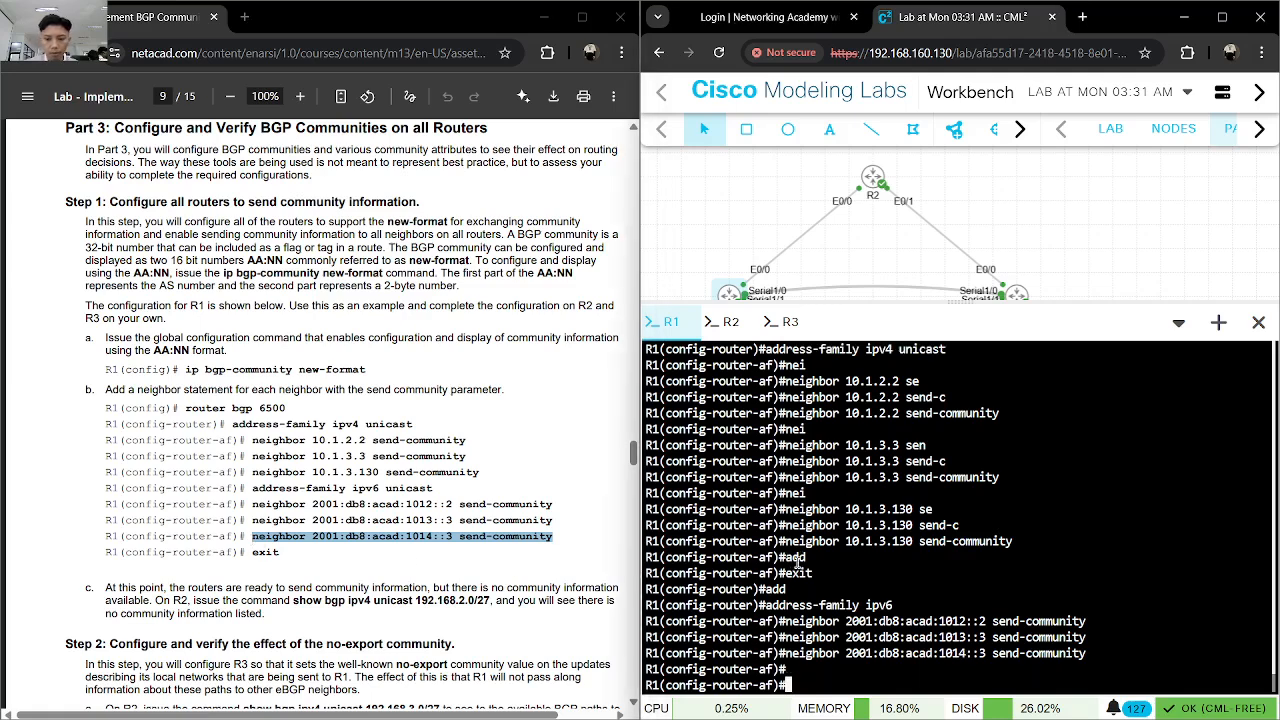
{"action": "key", "text": "ctrl+v"}
{"action": "key", "text": "Return"}
{"action": "type", "text": "exit"}
{"action": "key", "text": "Return"}
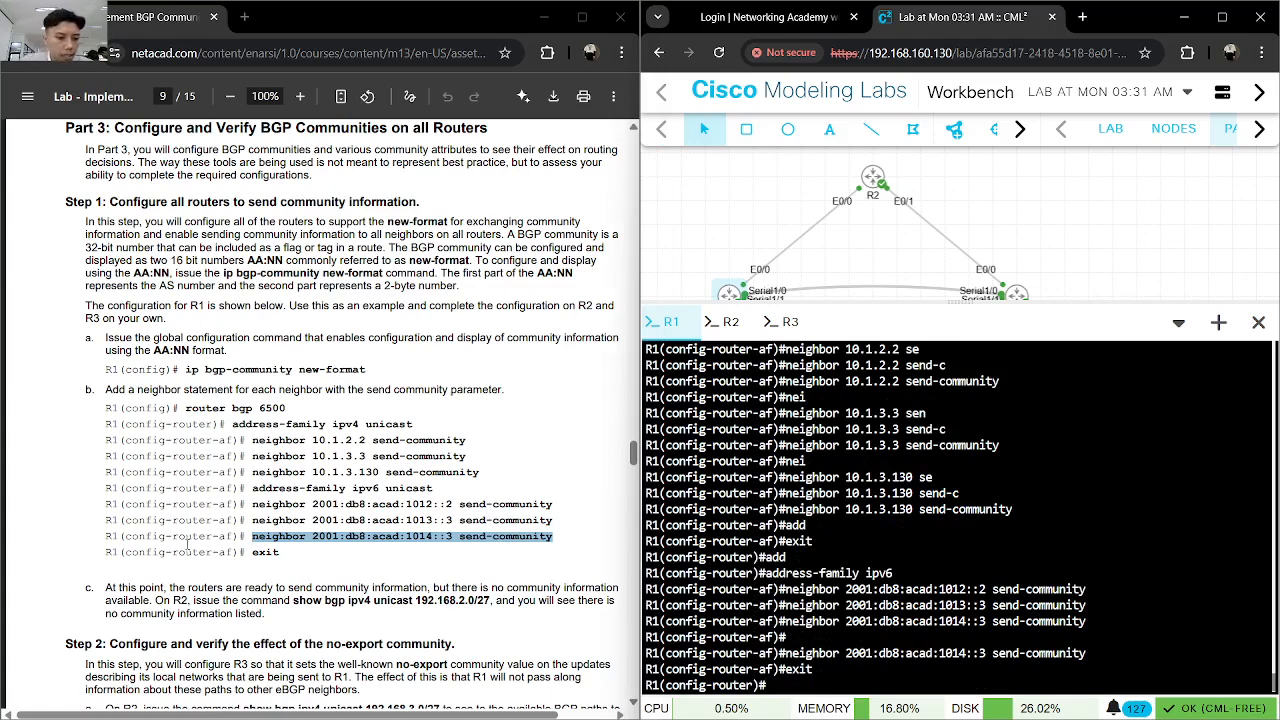
- On R2, return to privileged EXEC mode, run show bgp ipv4 unicast 192.168.2.0/27 and examine the output for community information
{"action": "left_click_drag", "start_coordinate": [227, 591], "coordinate": [432, 590]}
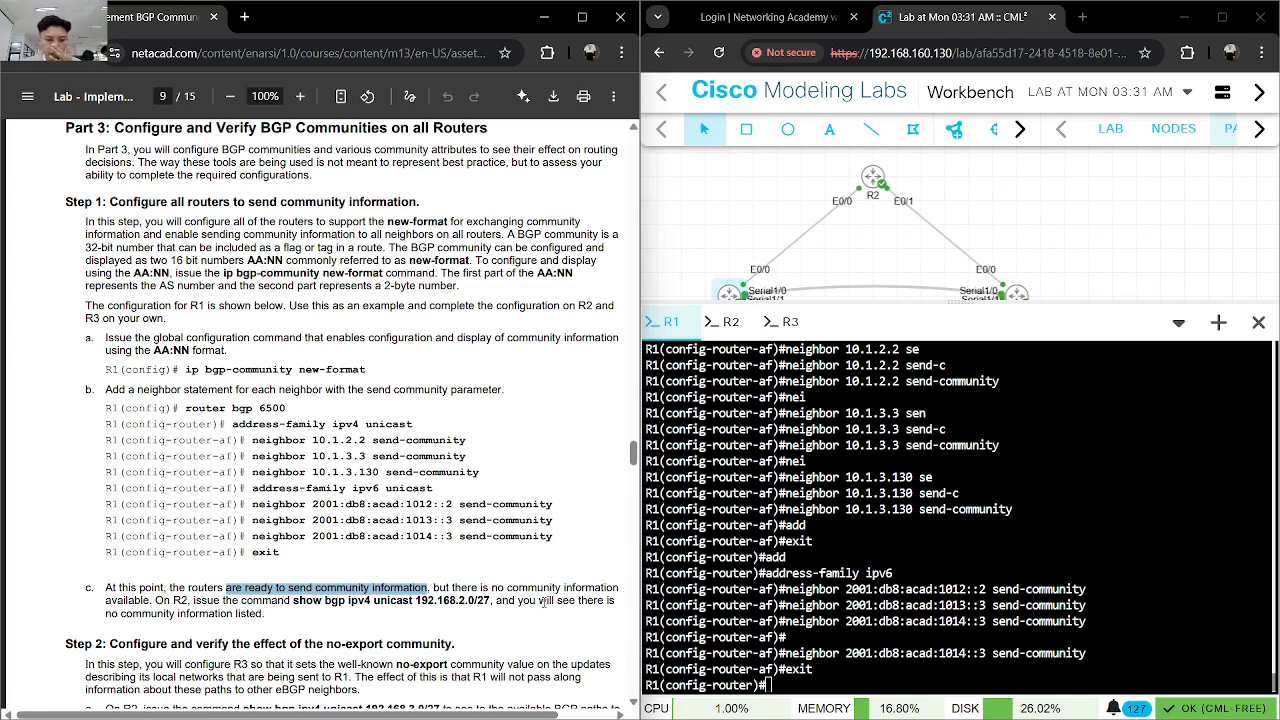
{"action": "left_click", "coordinate": [731, 321]}
{"action": "left_click_drag", "start_coordinate": [491, 600], "coordinate": [294, 600]}
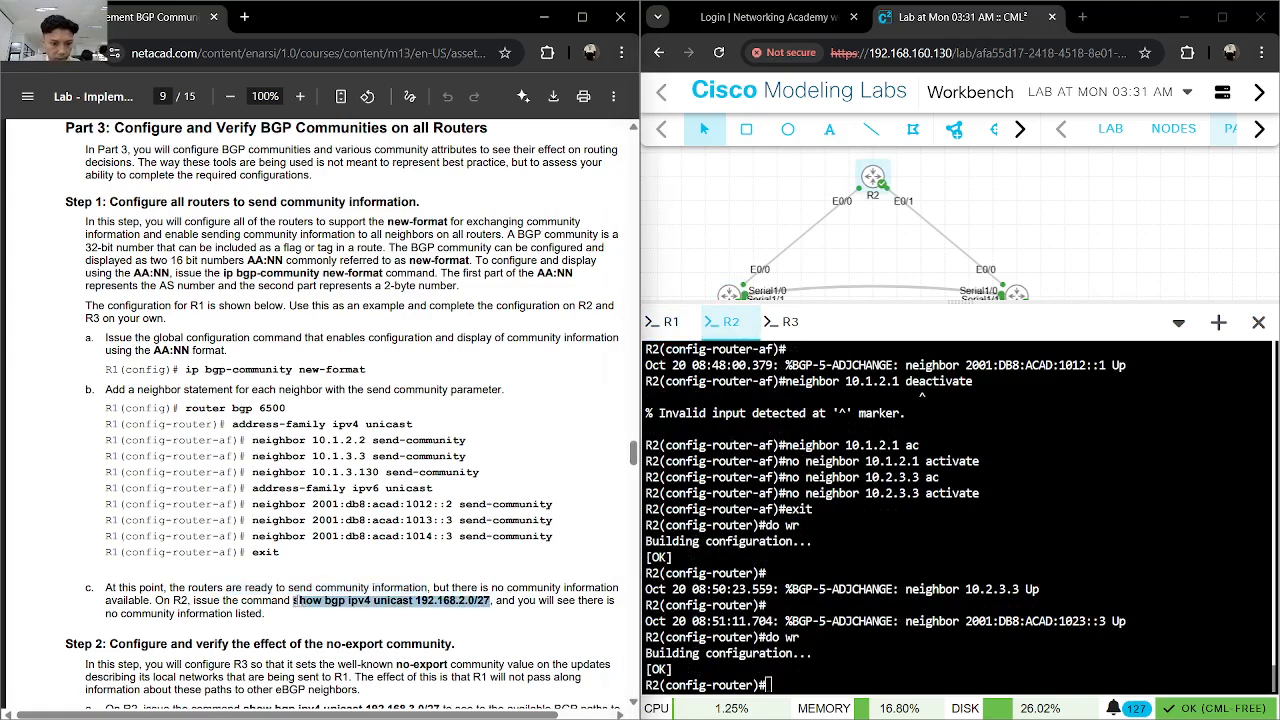
{"action": "key", "text": "ctrl+c"}
{"action": "left_click", "coordinate": [950, 662]}
{"action": "key", "text": "ctrl+v"}
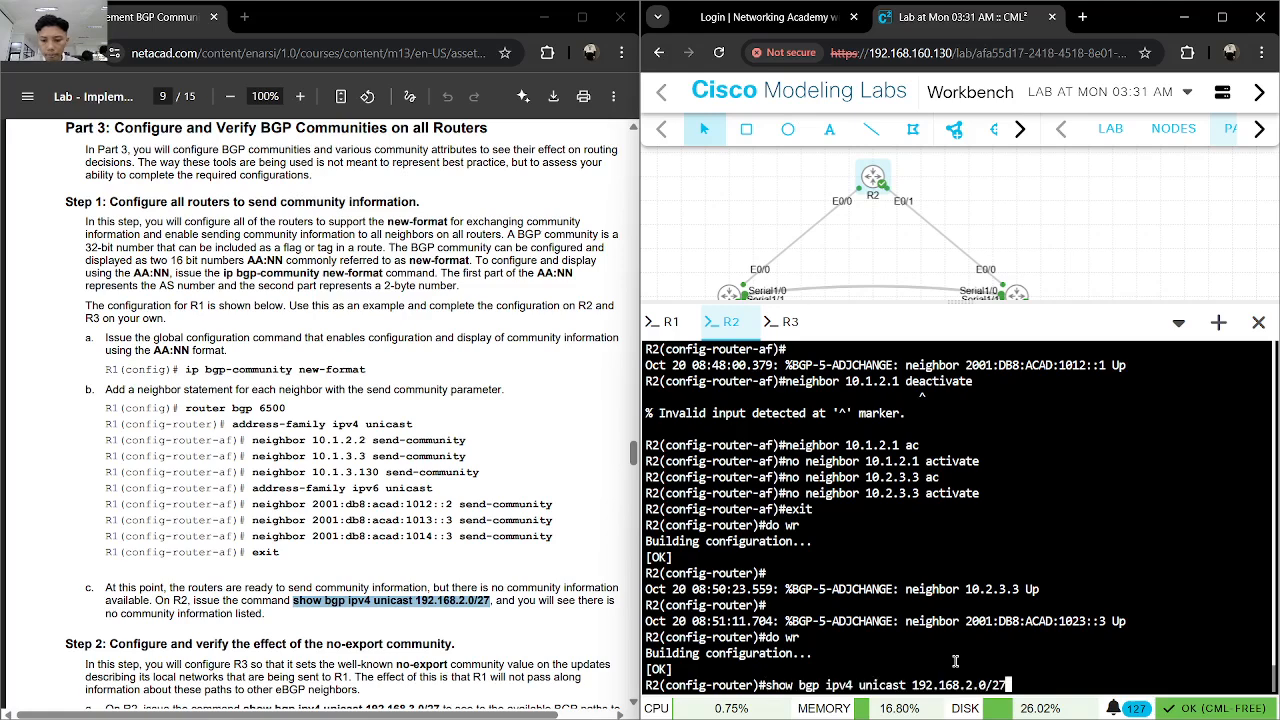
{"action": "key", "text": "ctrl+z"}
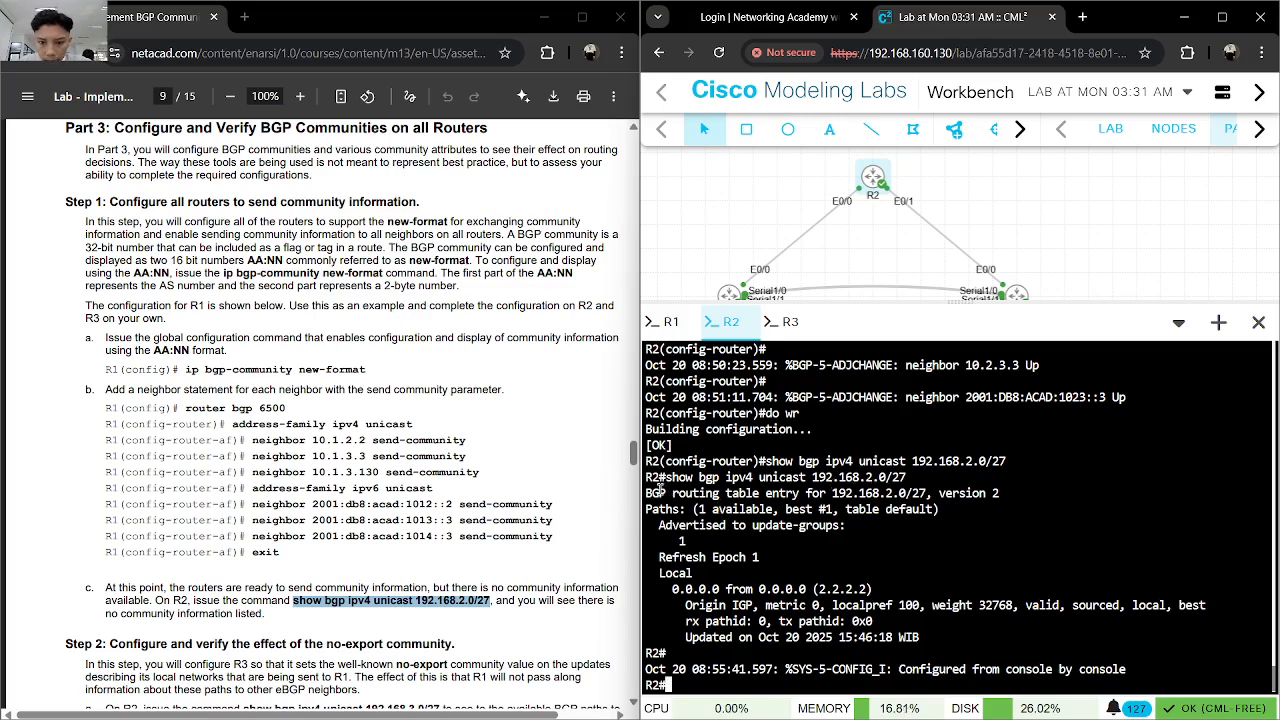
{"action": "left_click_drag", "start_coordinate": [648, 492], "coordinate": [862, 640]}
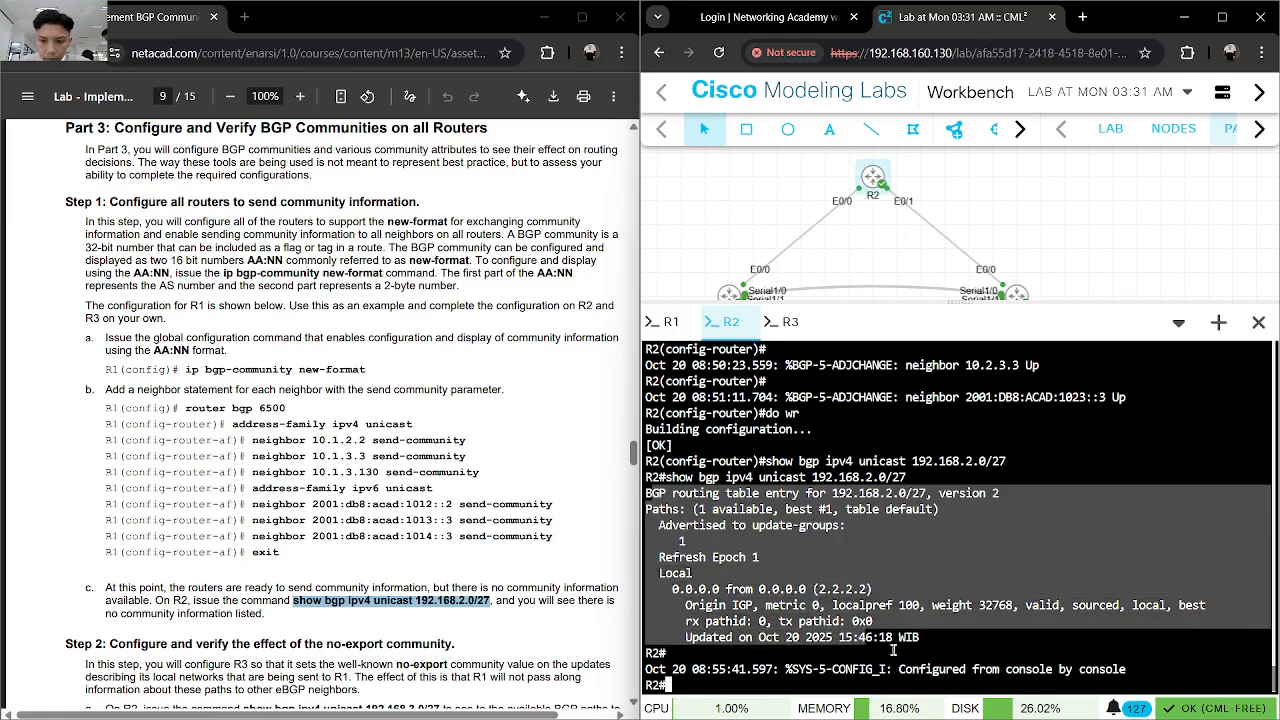
{"action": "left_click", "coordinate": [954, 652]}
- Read Step 2 of the lab guide on the no-export community and its sample output of show bgp ipv4 unicast 192.168.3.0/27
{"action": "scroll", "coordinate": [457, 586], "scroll_direction": "down", "scroll_amount": 3}
{"action": "scroll", "coordinate": [457, 580], "scroll_direction": "down", "scroll_amount": 1}
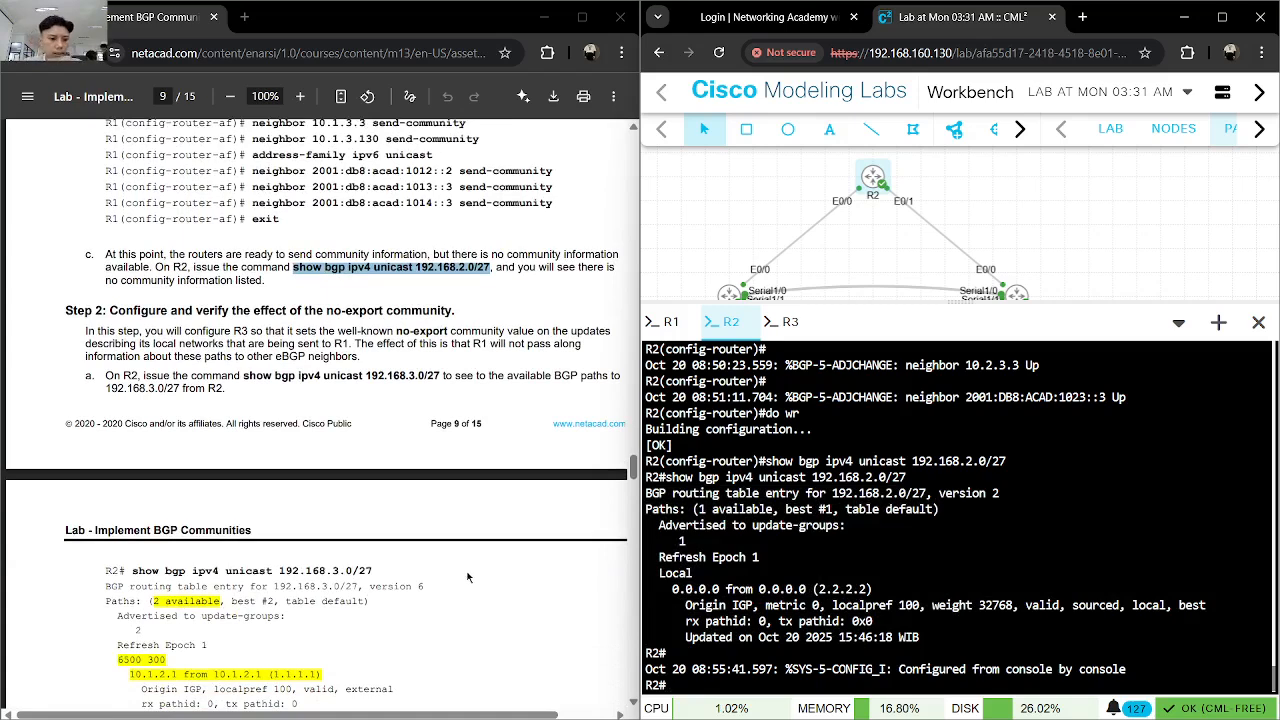
{"action": "left_click_drag", "start_coordinate": [374, 571], "coordinate": [264, 571]}
{"action": "left_click", "coordinate": [501, 603]}
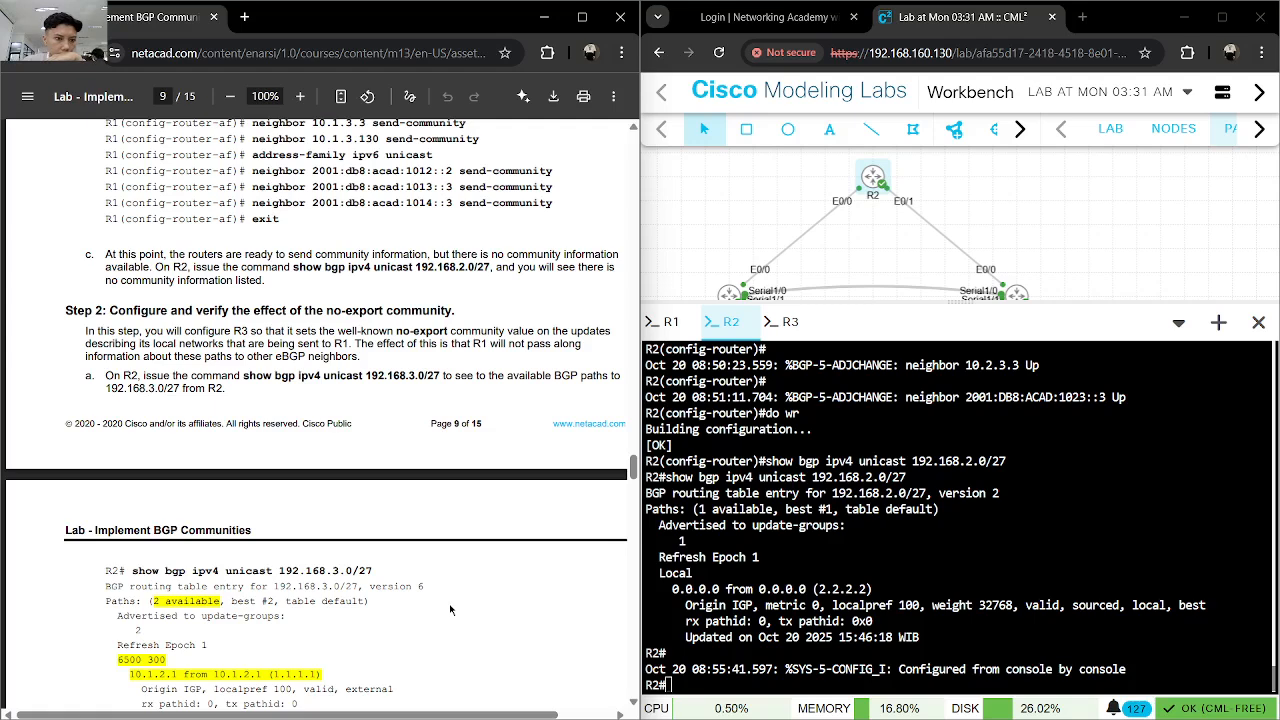
{"action": "scroll", "coordinate": [450, 610], "scroll_direction": "down", "scroll_amount": 2}
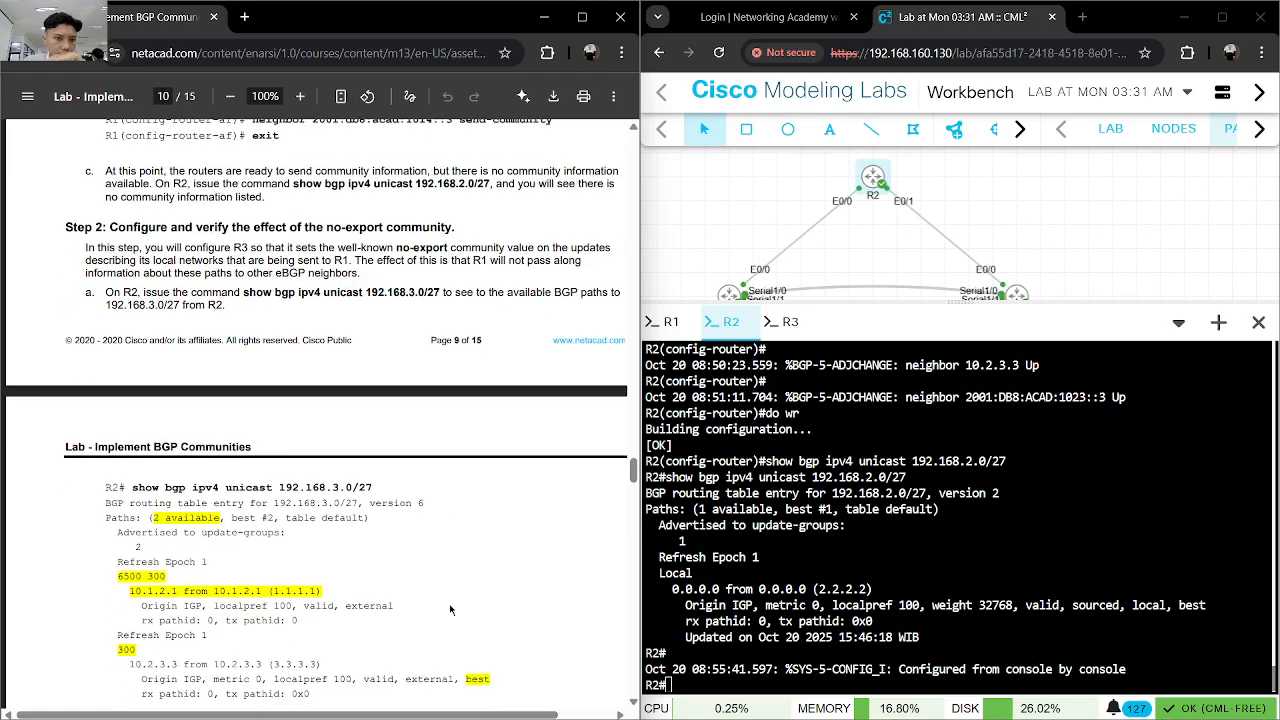
{"action": "scroll", "coordinate": [450, 610], "scroll_direction": "down", "scroll_amount": 6}
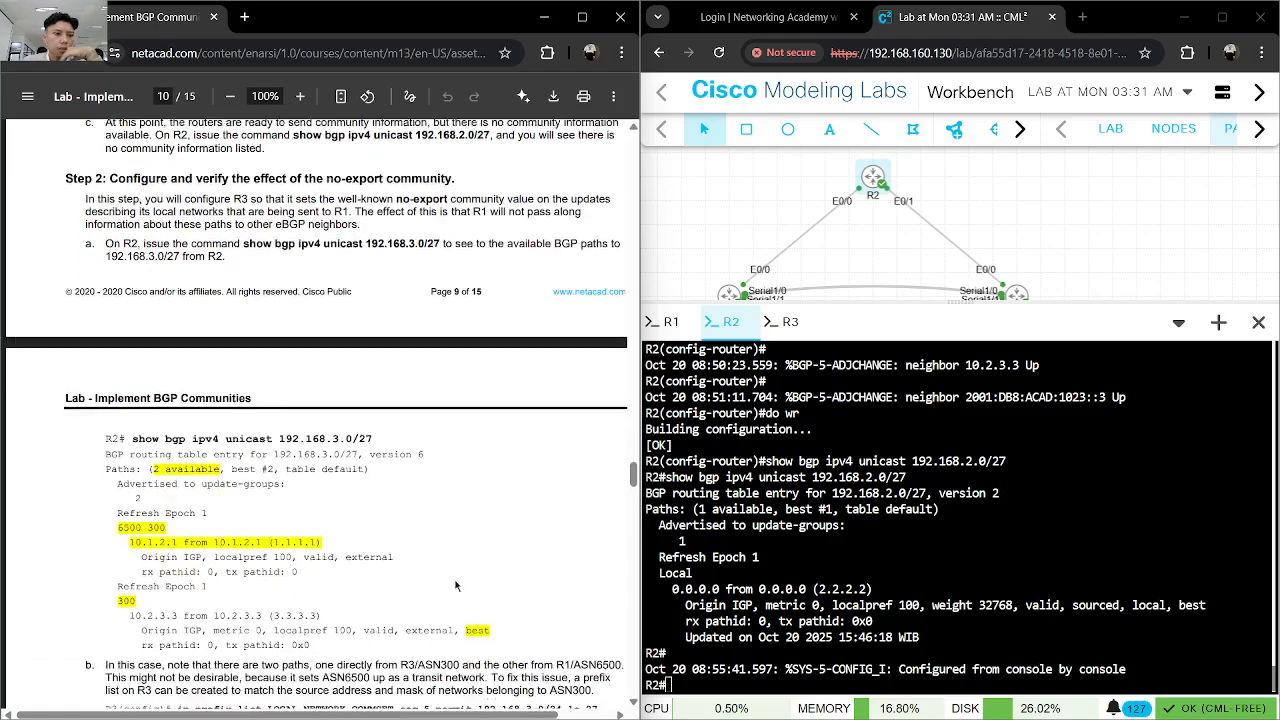
{"action": "scroll", "coordinate": [375, 421], "scroll_direction": "up", "scroll_amount": 4}
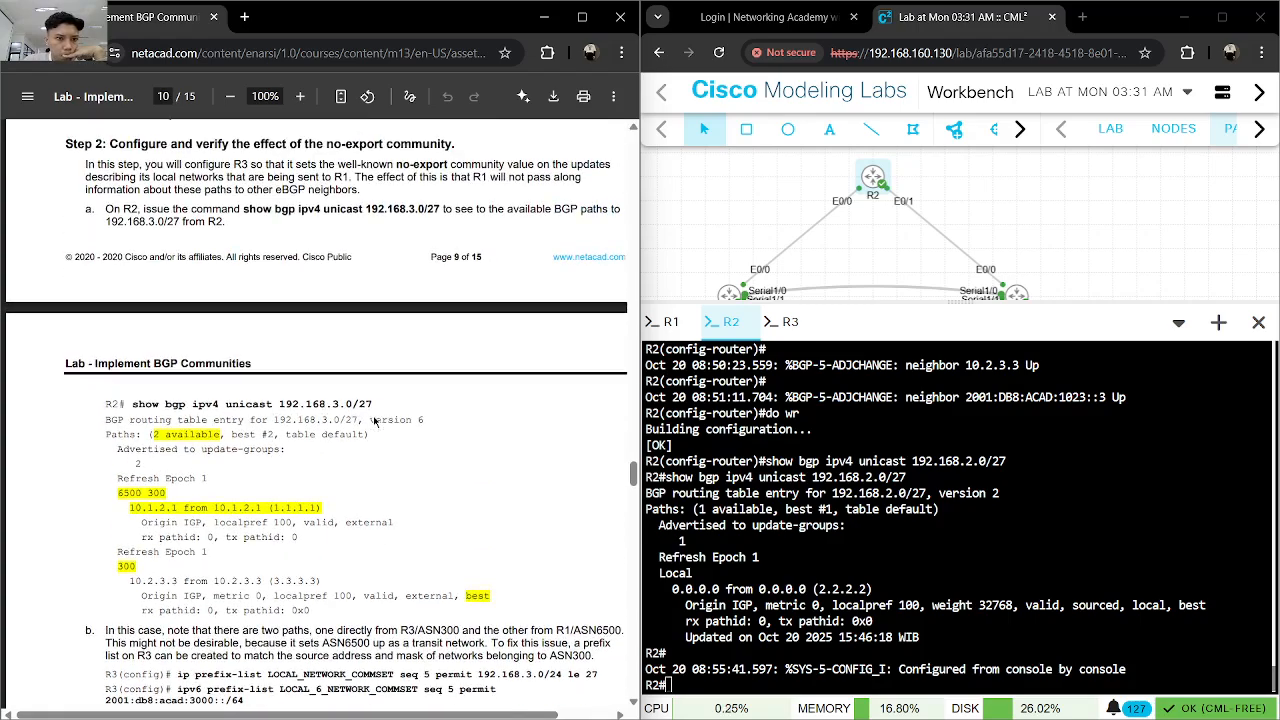
{"action": "scroll", "coordinate": [375, 421], "scroll_direction": "down", "scroll_amount": 8}
{"action": "scroll", "coordinate": [375, 421], "scroll_direction": "up", "scroll_amount": 8}
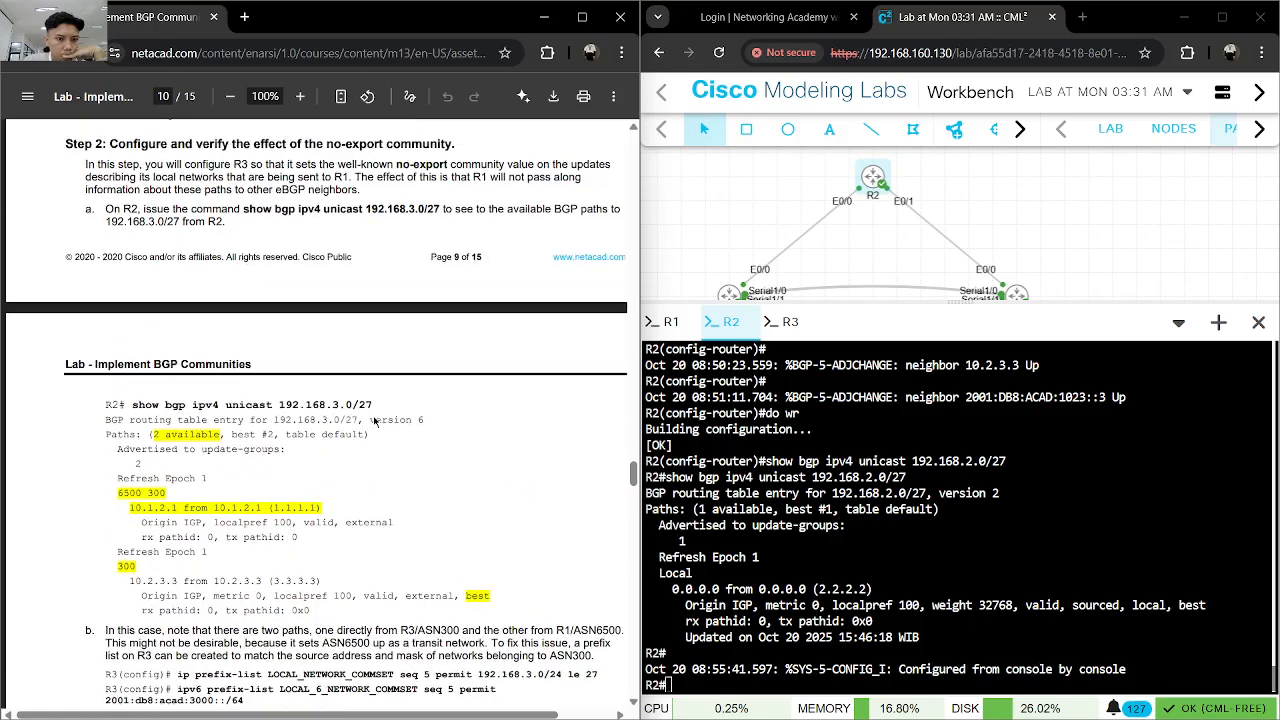
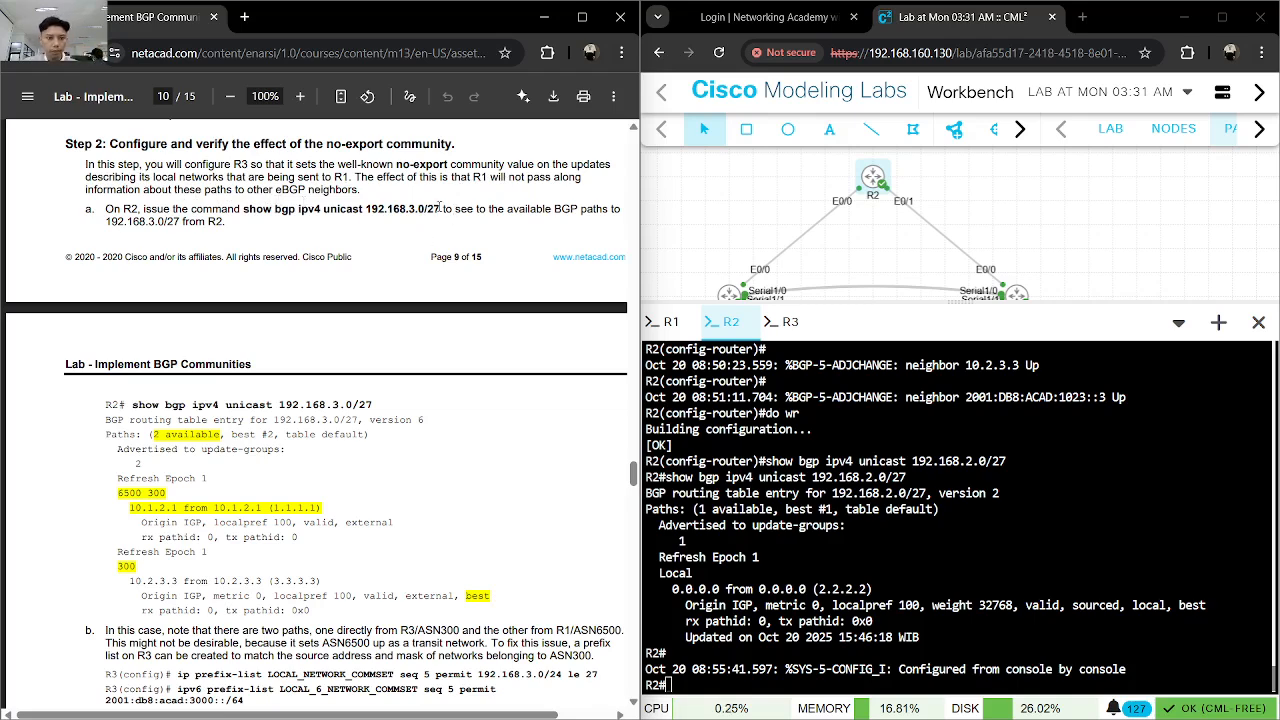
- Run show bgp ipv4 unicast 192.168.3.0/27 from the lab guide on R2 and examine the AS paths in the output
{"action": "left_click_drag", "start_coordinate": [440, 207], "coordinate": [243, 210]}
{"action": "key", "text": "ctrl+c"}
{"action": "left_click", "coordinate": [972, 457]}
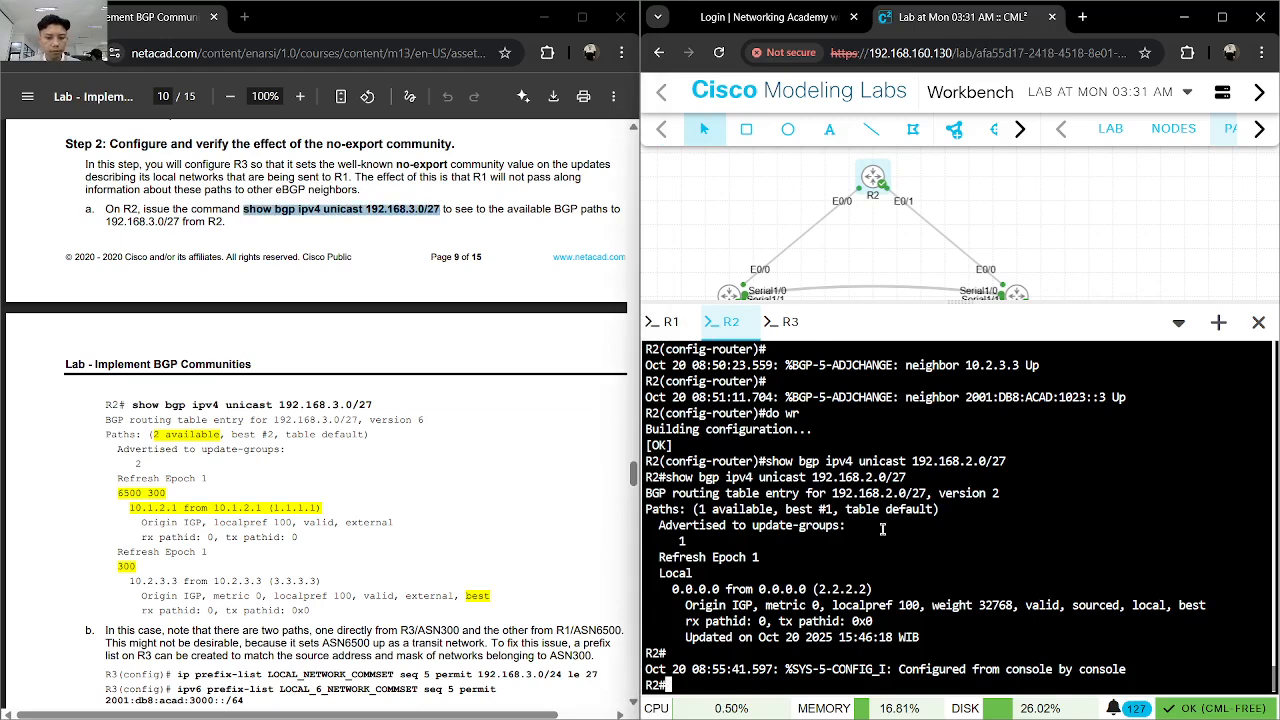
{"action": "key", "text": "ctrl+v"}
{"action": "key", "text": "Return"}
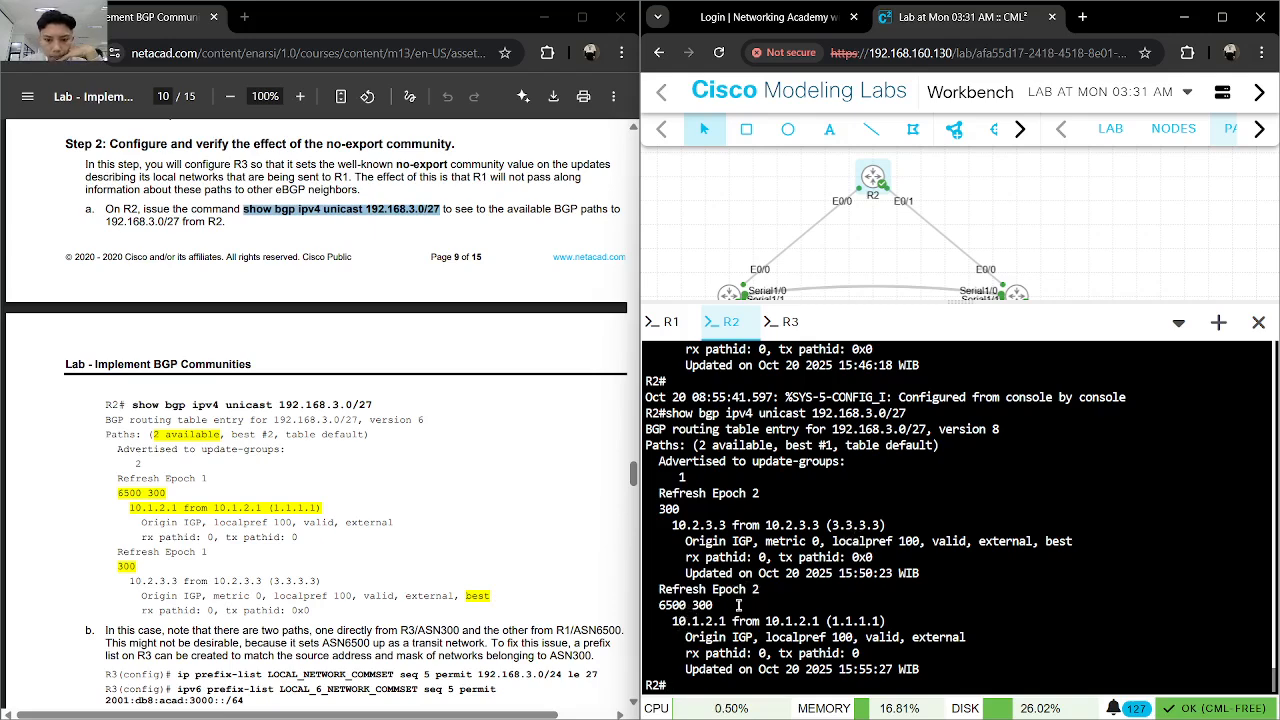
{"action": "left_click_drag", "start_coordinate": [658, 605], "coordinate": [684, 605]}
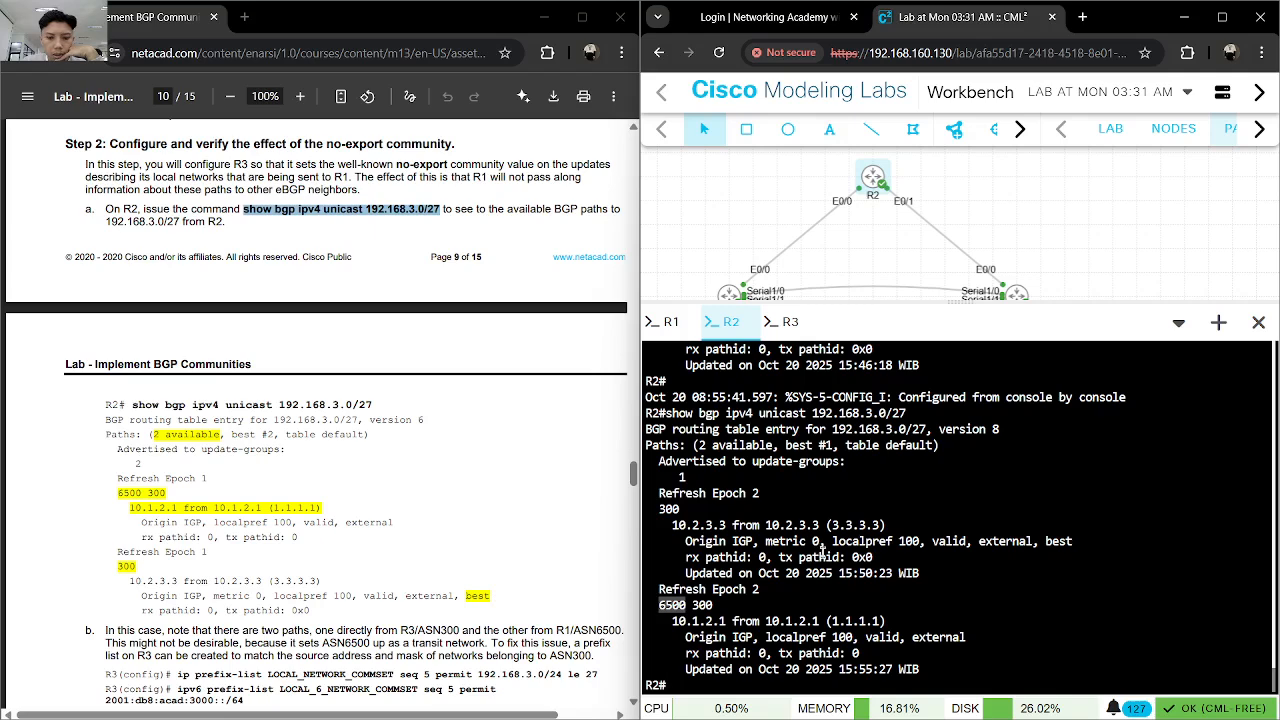
{"action": "left_click", "coordinate": [867, 585]}
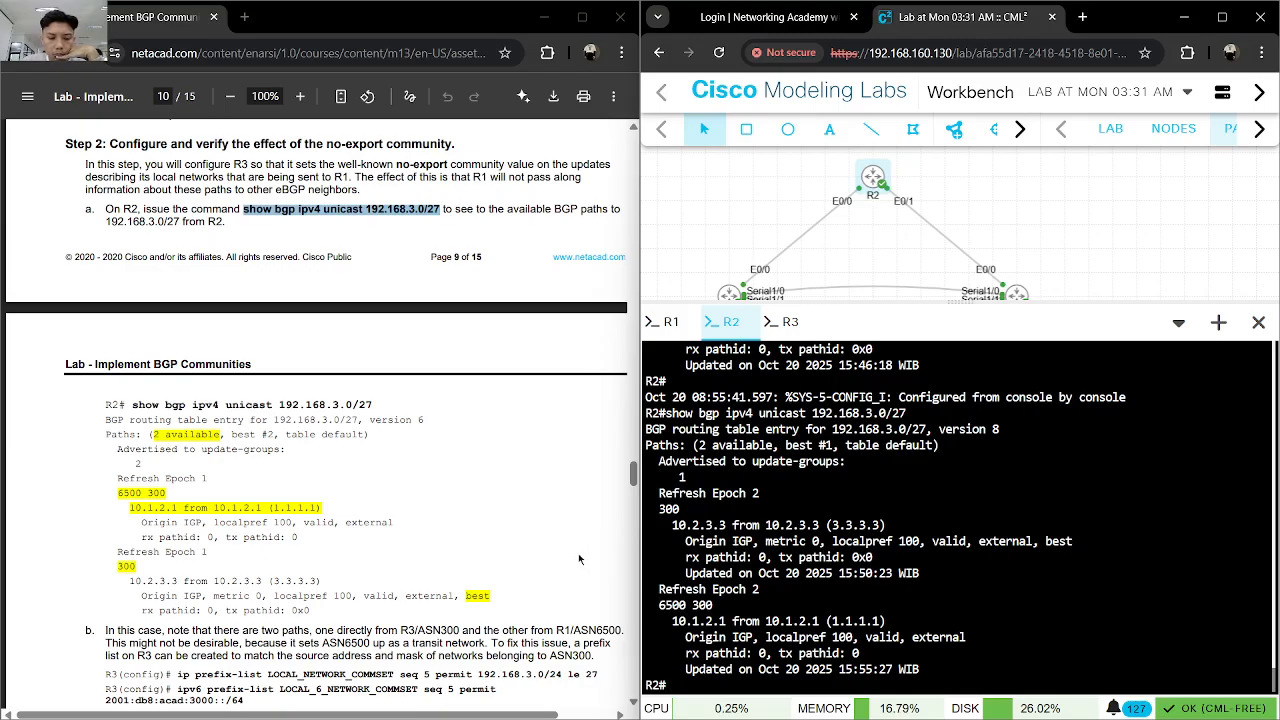
- Read step b of the lab guide and compare R2's paths to 192.168.3.0/27 with the R1 and R3 links in the topology
{"action": "scroll", "coordinate": [579, 559], "scroll_direction": "down", "scroll_amount": 1}
{"action": "scroll", "coordinate": [576, 555], "scroll_direction": "down", "scroll_amount": 2}
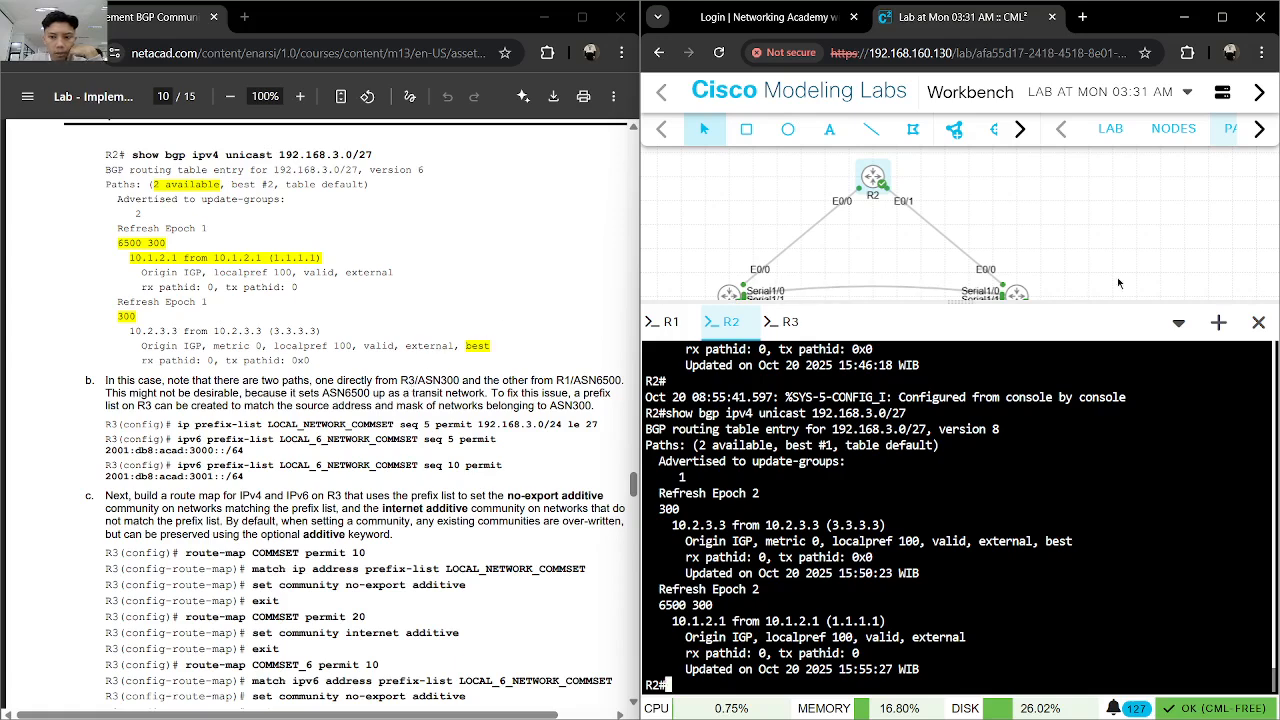
{"action": "left_click_drag", "start_coordinate": [1036, 253], "coordinate": [1027, 224]}
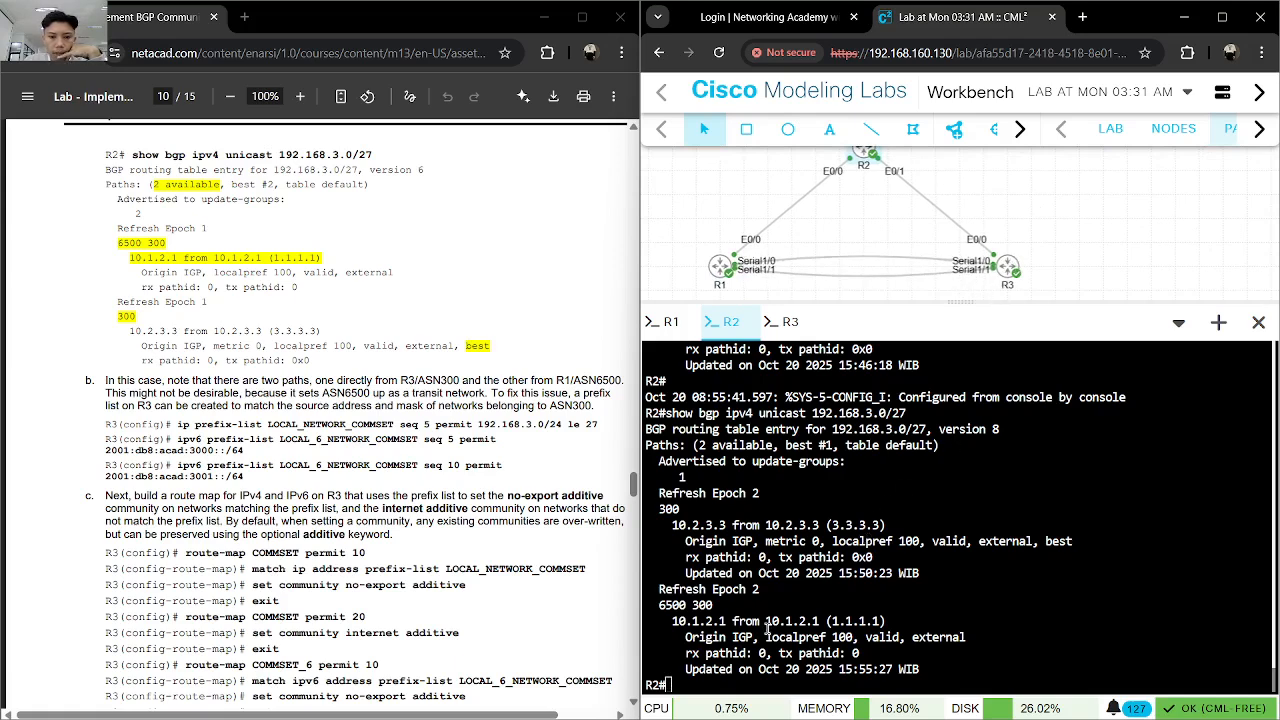
{"action": "left_click_drag", "start_coordinate": [657, 600], "coordinate": [651, 495]}
{"action": "left_click", "coordinate": [929, 670]}
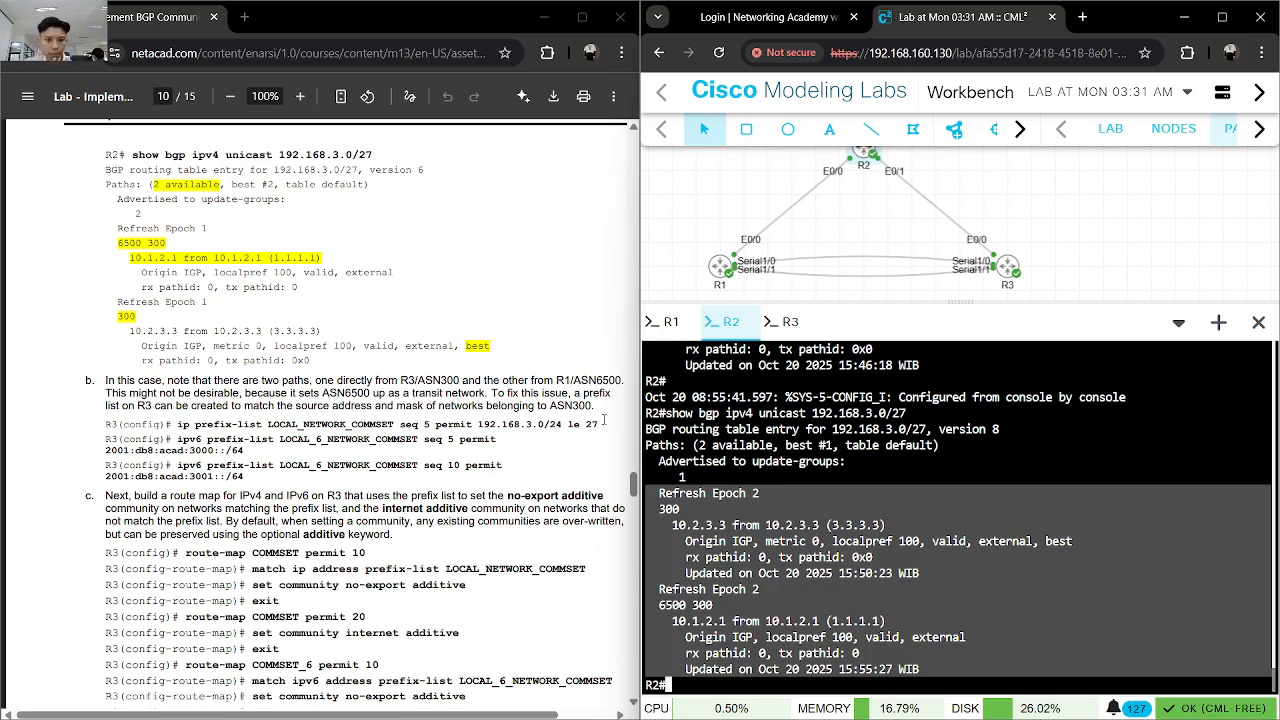
- On R3, leave router configuration mode, save the configuration and enter global configuration mode
{"action": "left_click_drag", "start_coordinate": [604, 424], "coordinate": [180, 425]}
{"action": "left_click", "coordinate": [734, 504]}
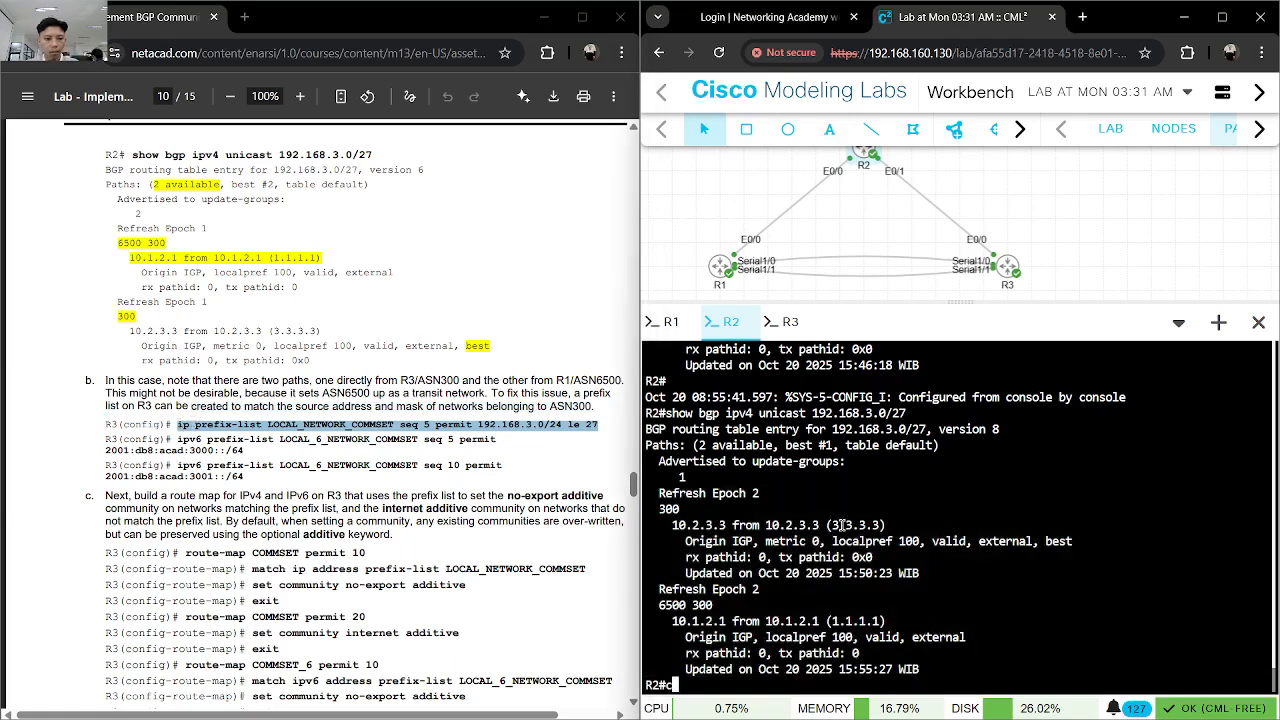
{"action": "left_click", "coordinate": [778, 326]}
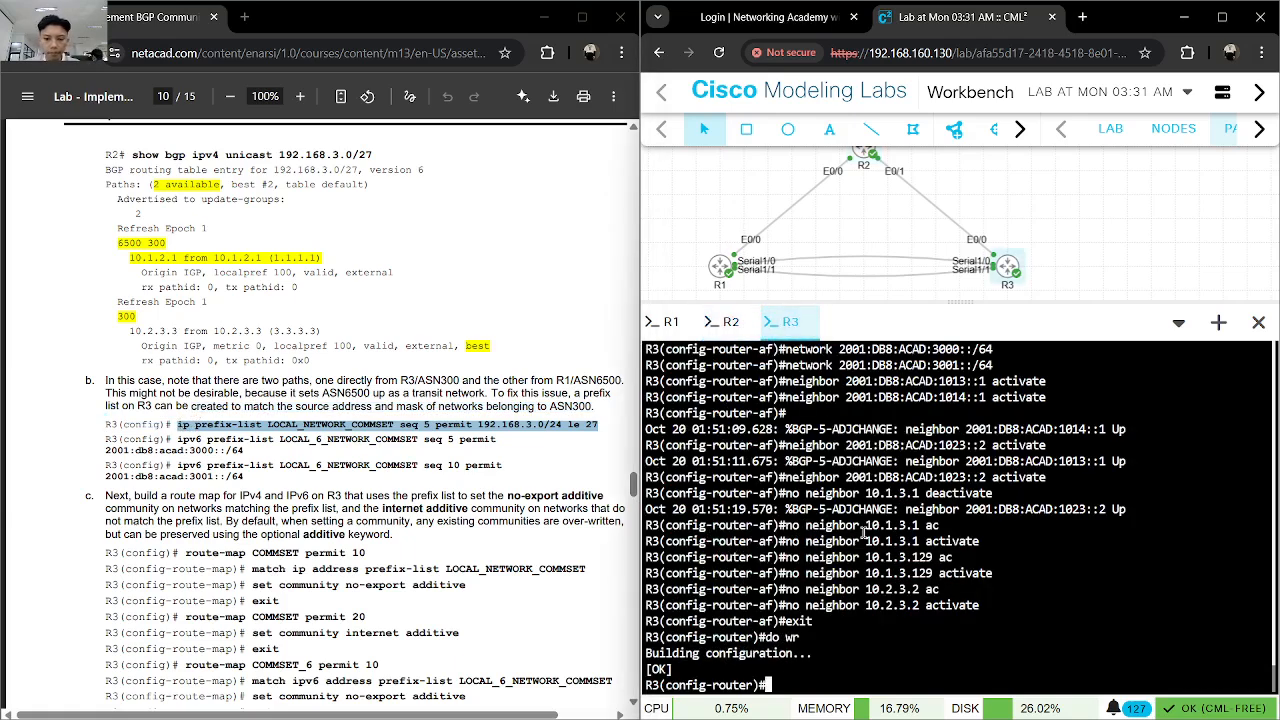
{"action": "type", "text": "end"}
{"action": "key", "text": "Return"}
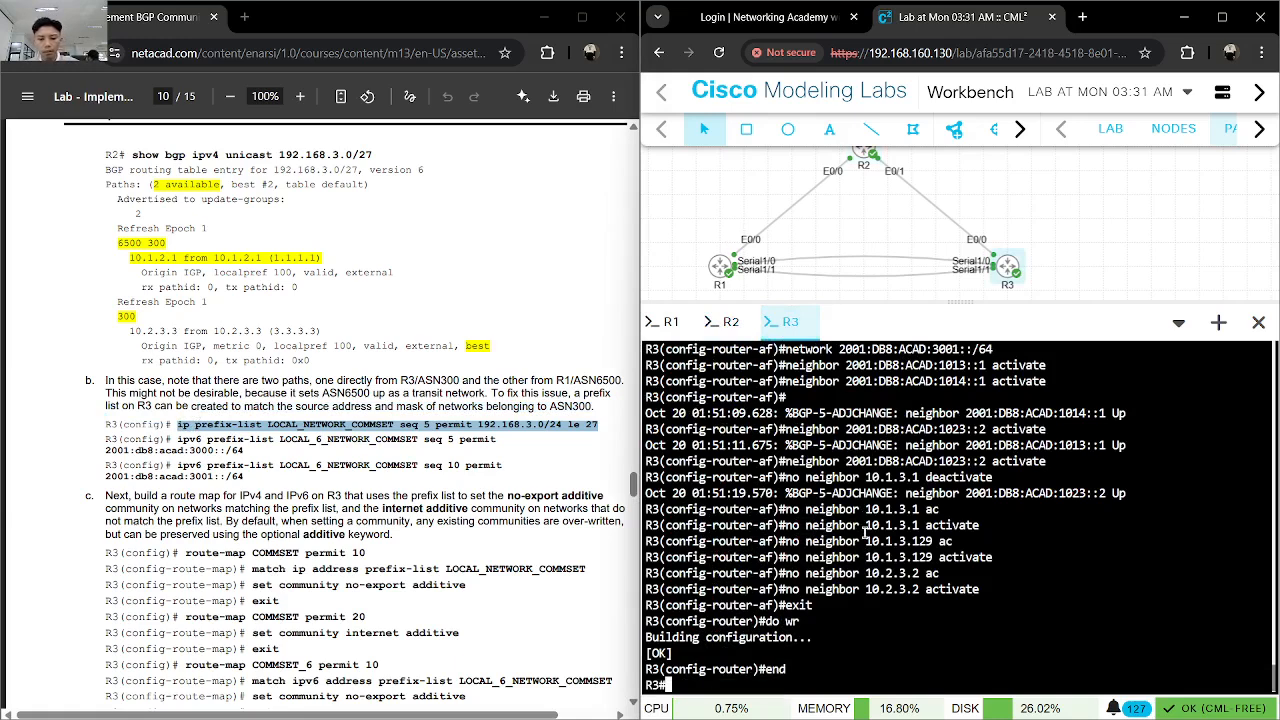
{"action": "type", "text": "wr"}
{"action": "key", "text": "Return"}
{"action": "type", "text": "conf"}
{"action": "key", "text": "Tab"}
{"action": "type", "text": "t"}
- On R3, enter ip prefix-list LOCAL_NETWORK_COMSET seq 5 permit 192.168.3.0/24 le 27
{"action": "key", "text": "Tab"}
{"action": "key", "text": "Return"}
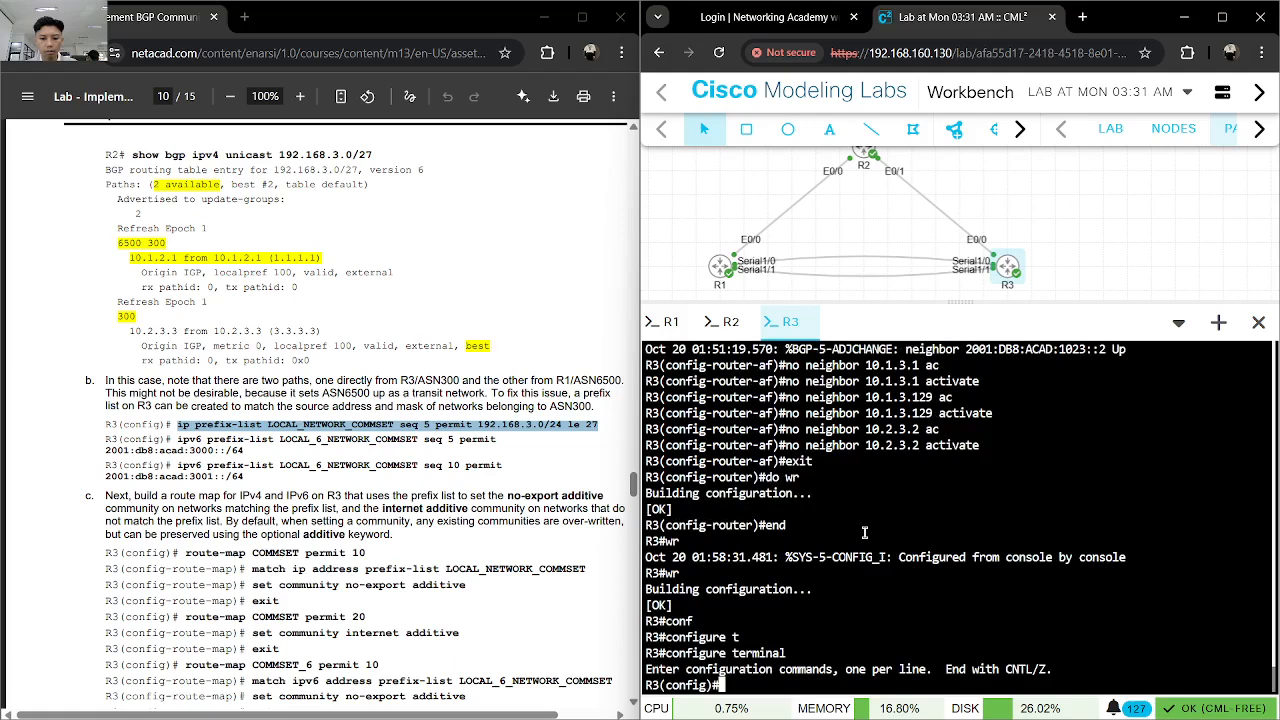
{"action": "type", "text": "ip pr"}
{"action": "key", "text": "Tab"}
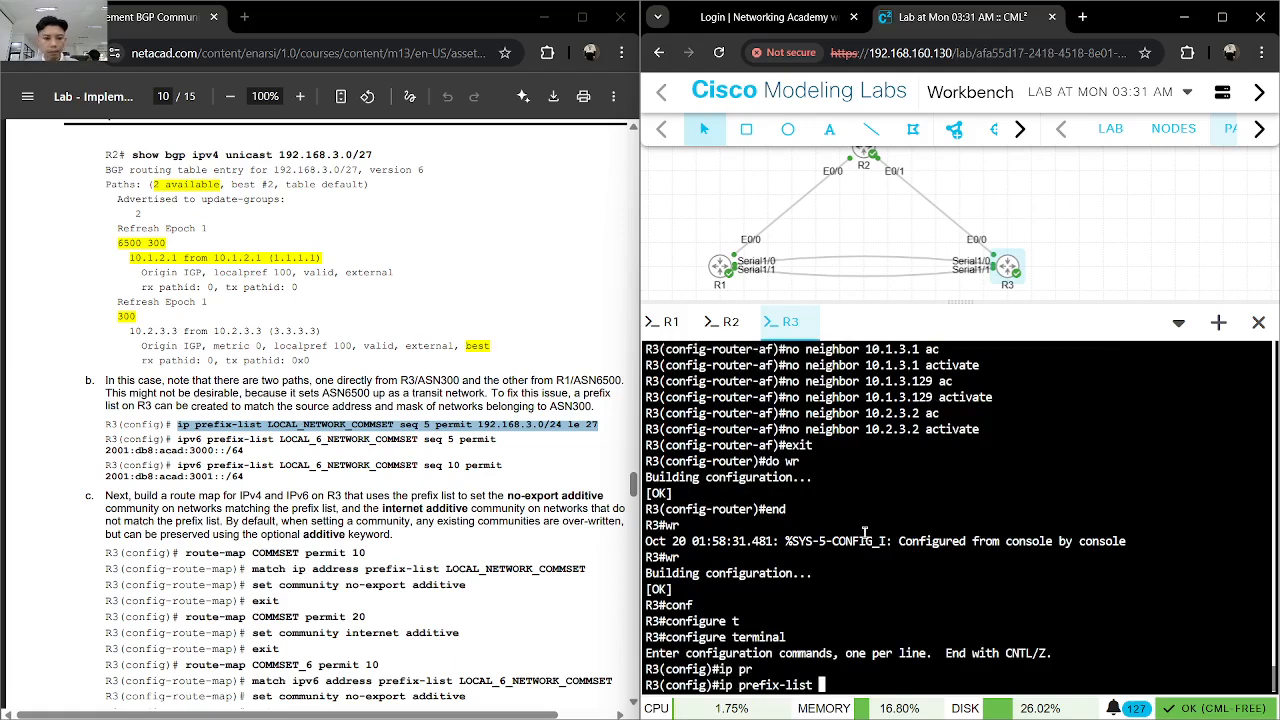
{"action": "type", "text": "LOCAL_"}
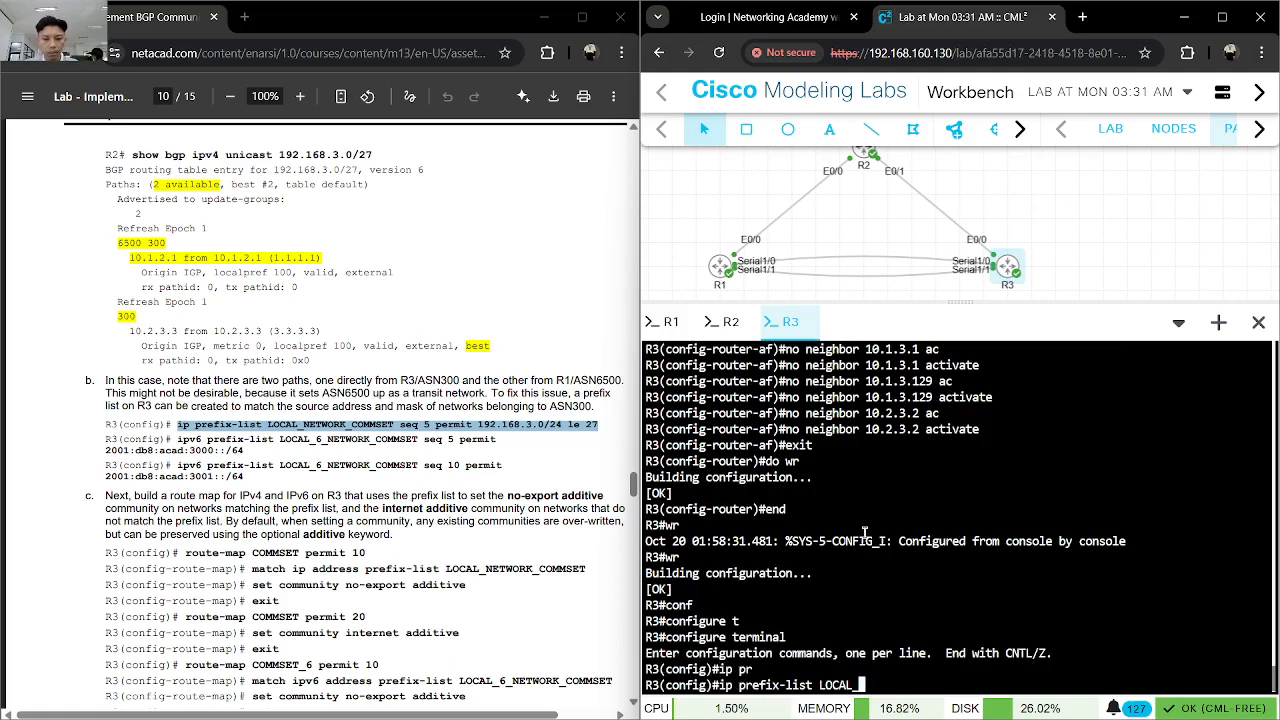
{"action": "type", "text": "NETWORK"}
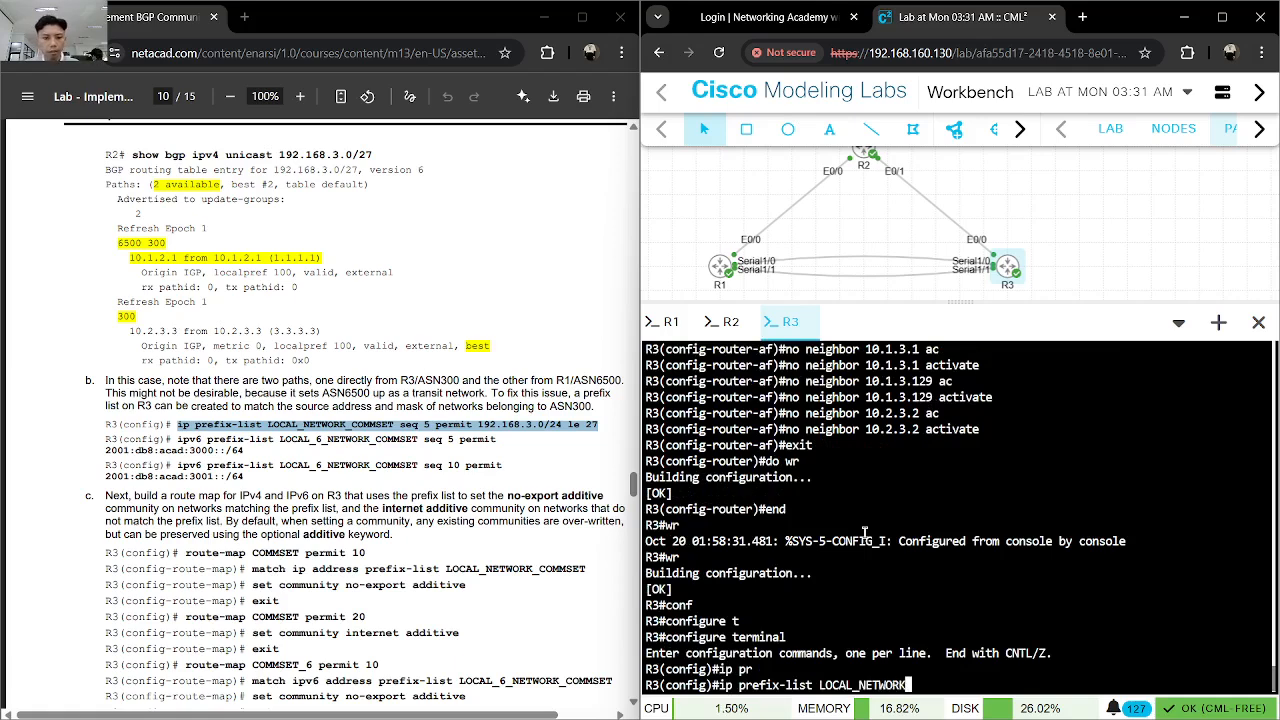
{"action": "type", "text": "_COMSET"}
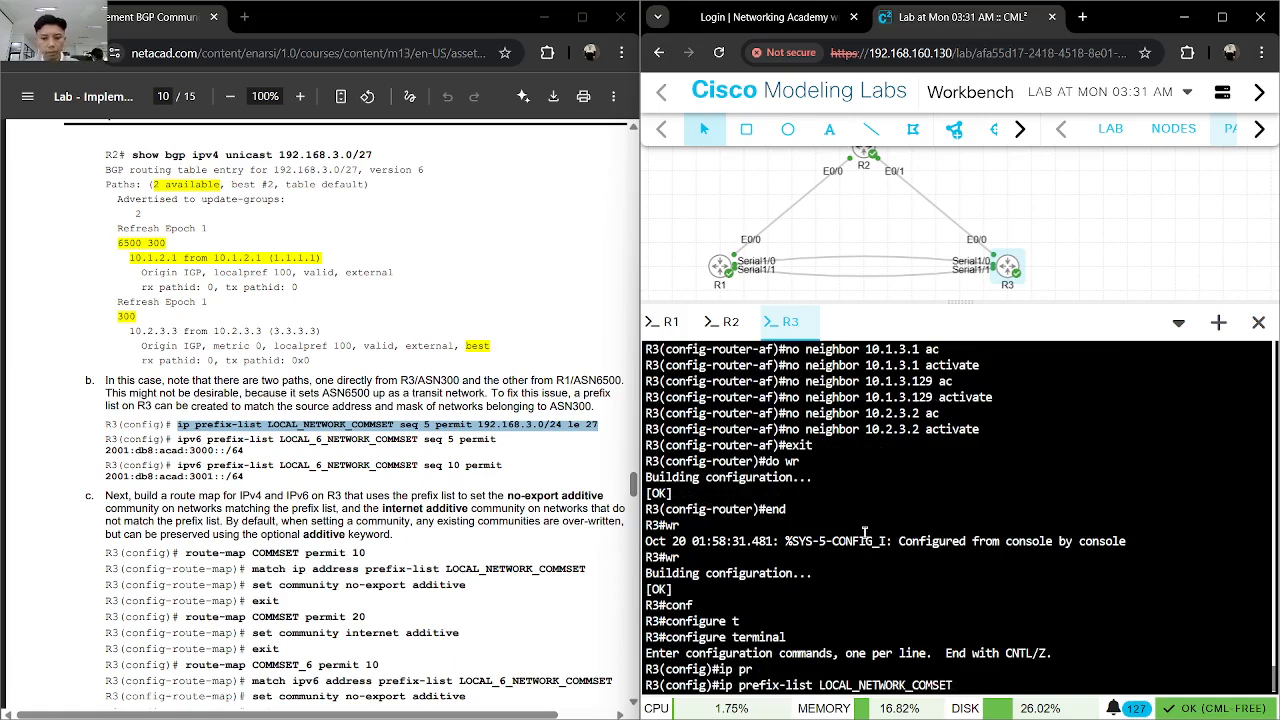
{"action": "type", "text": " s"}
{"action": "key", "text": "Tab"}
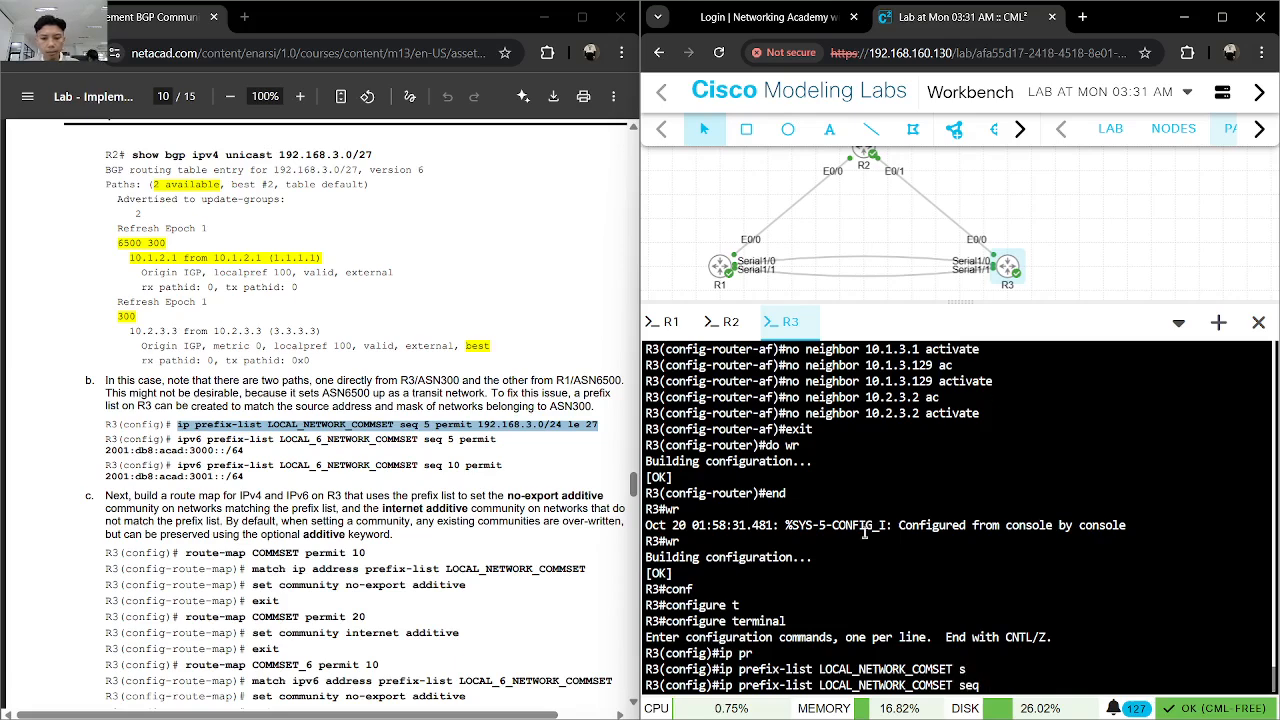
{"action": "type", "text": "5 per"}
{"action": "key", "text": "Tab"}
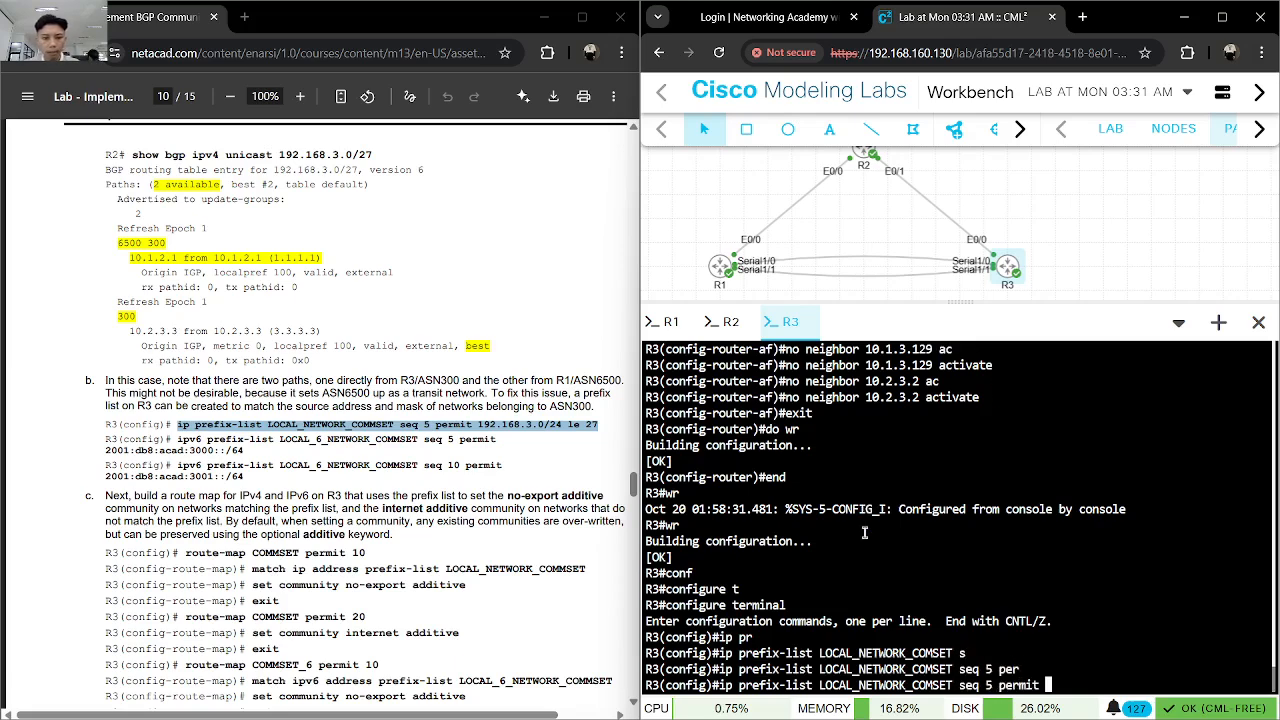
{"action": "type", "text": "192.168."}
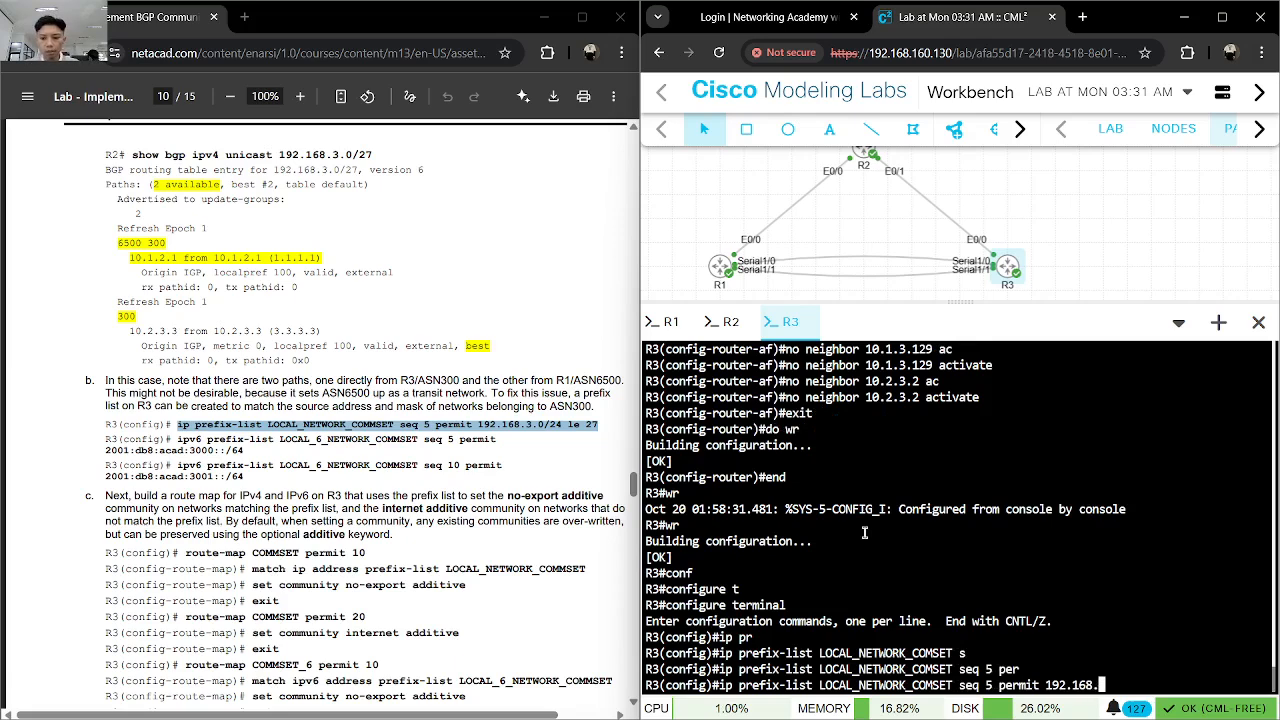
{"action": "type", "text": "3.0"}
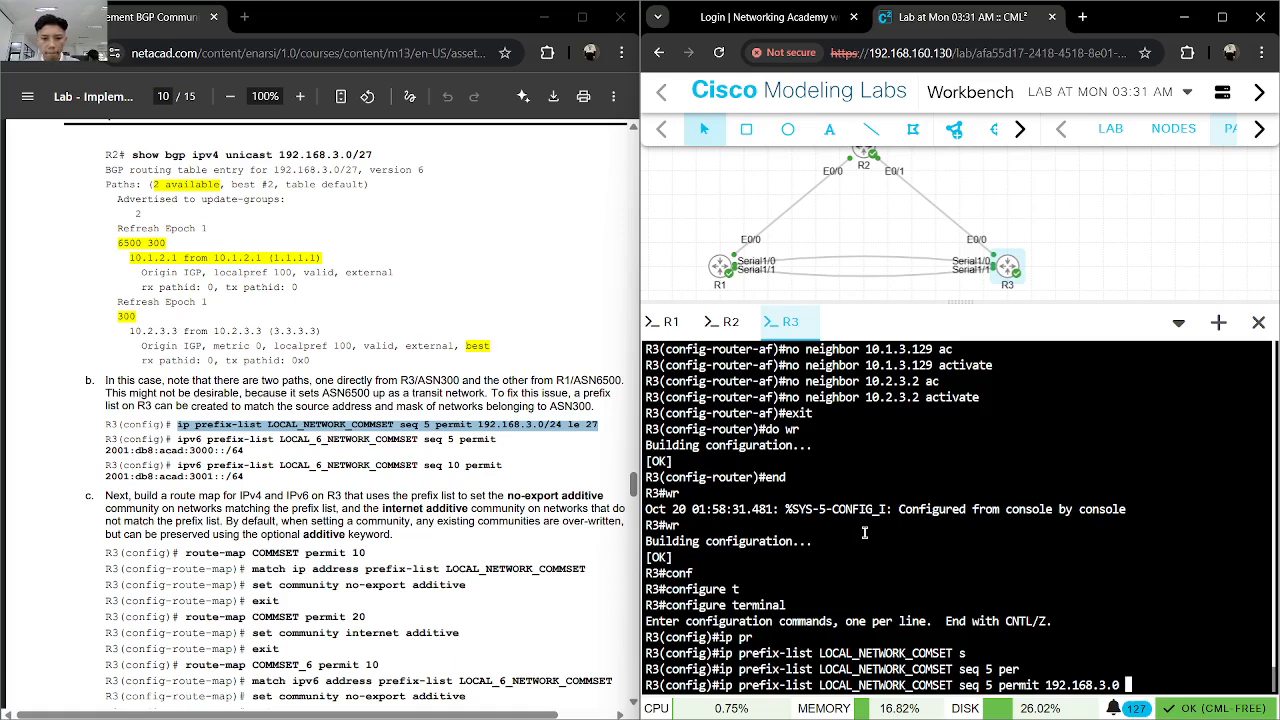
{"action": "type", "text": " /24 le 27"}
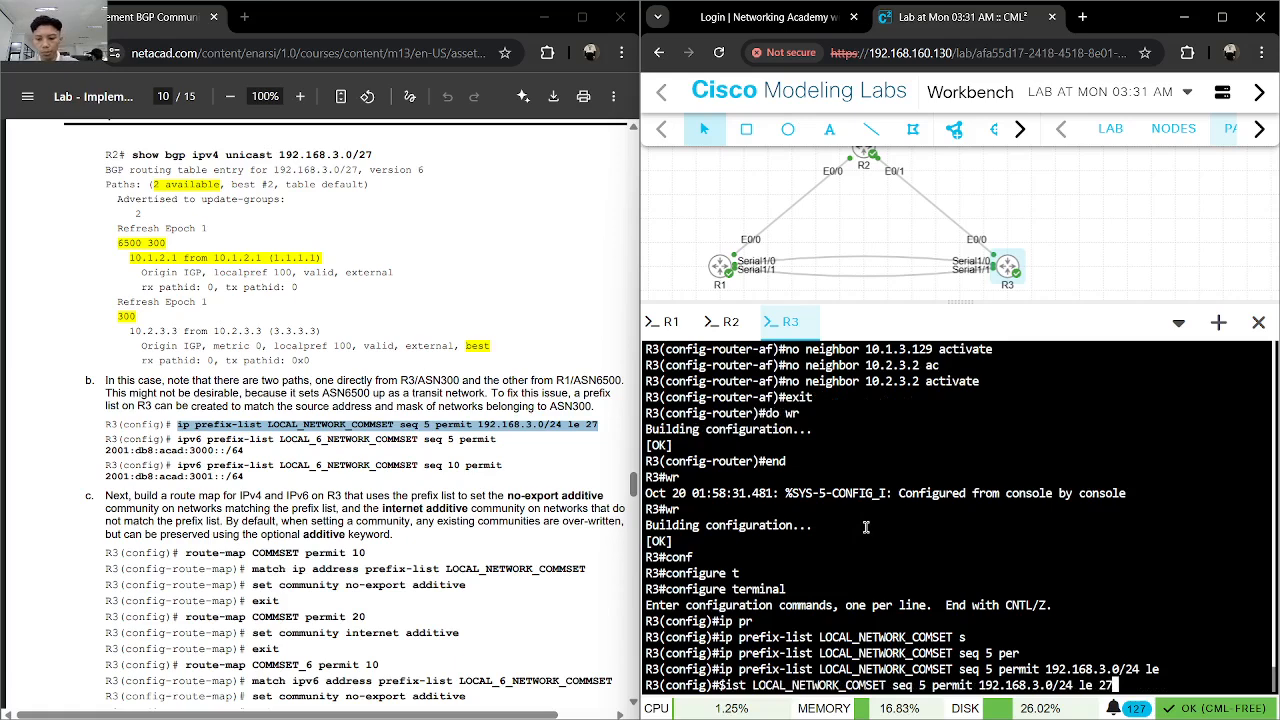
{"action": "key", "text": "Return"}
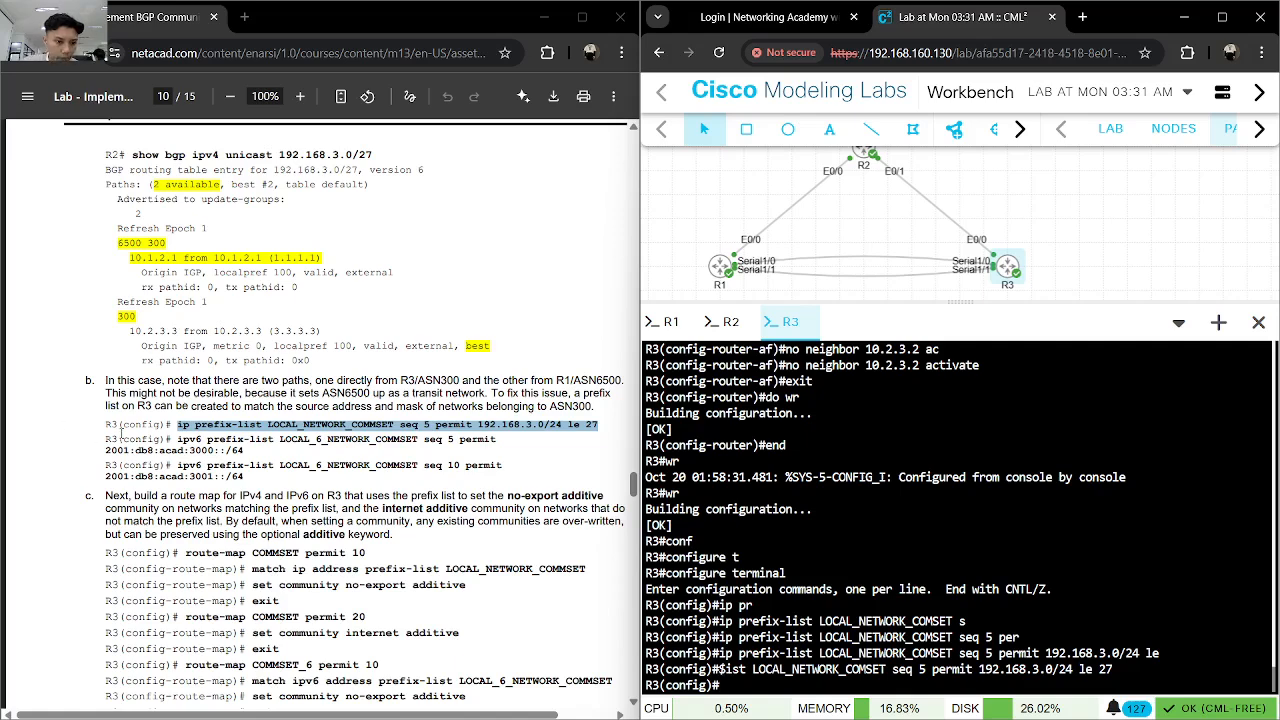
- Copy ipv6 prefix-list LOCAL_6_NETWORK_COMMSET seq 5 permit 2001:db8:acad:3000::/64 from the lab guide and enter it on R3
{"action": "left_click_drag", "start_coordinate": [178, 440], "coordinate": [495, 440]}
{"action": "right_click", "coordinate": [490, 442]}
{"action": "left_click", "coordinate": [587, 145]}
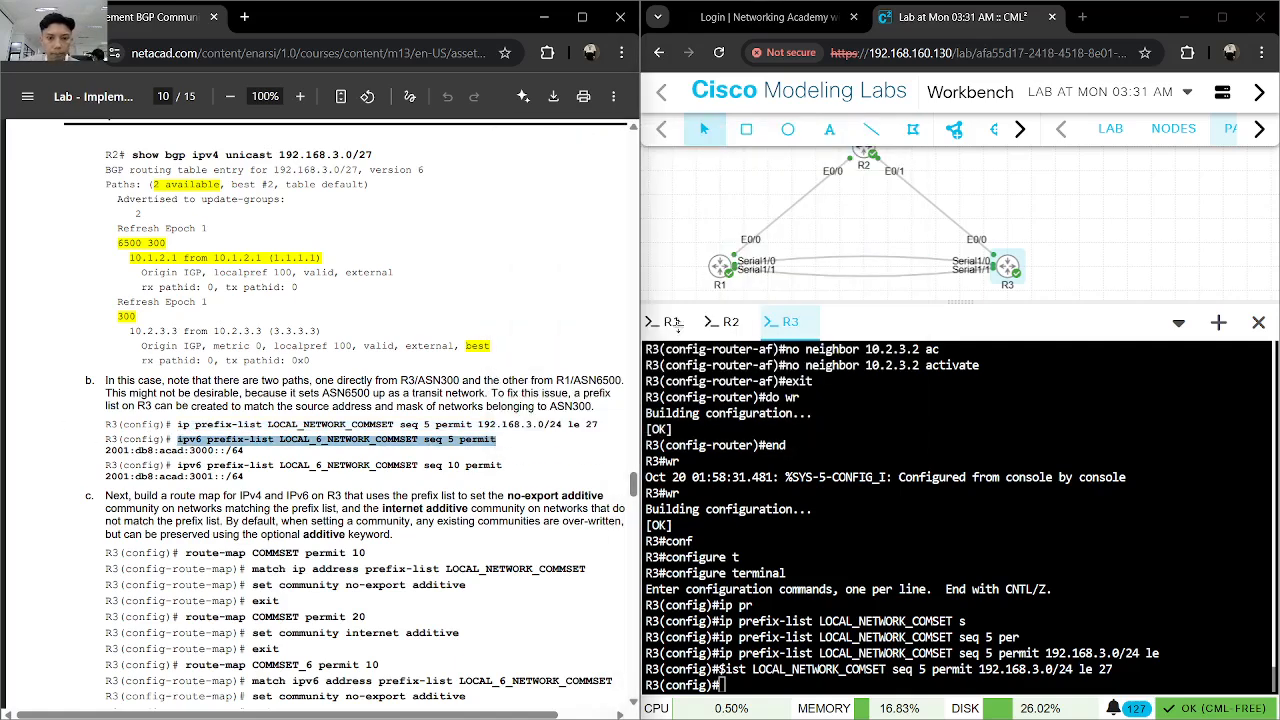
{"action": "left_click", "coordinate": [922, 614]}
{"action": "key", "text": "ctrl+v"}
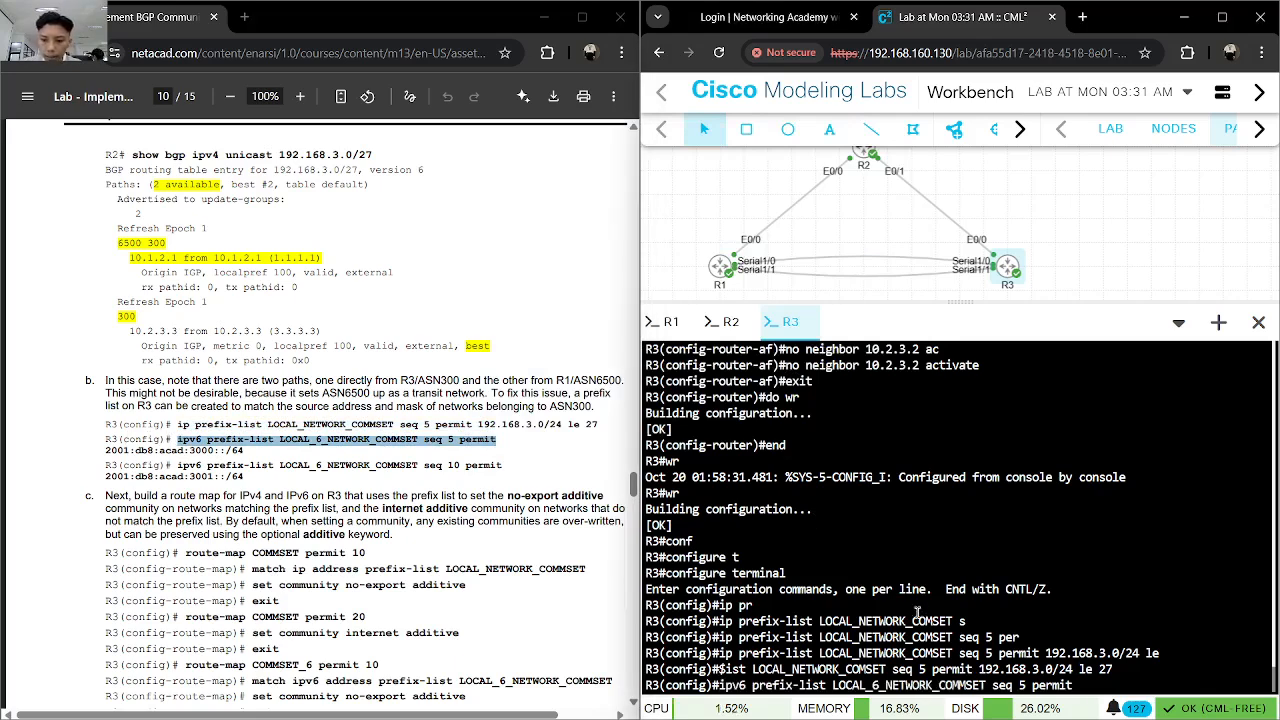
{"action": "left_click", "coordinate": [242, 450]}
{"action": "left_click_drag", "start_coordinate": [242, 450], "coordinate": [104, 451]}
{"action": "left_click", "coordinate": [1154, 600]}
{"action": "key", "text": "ctrl+v"}
{"action": "key", "text": "Return"}
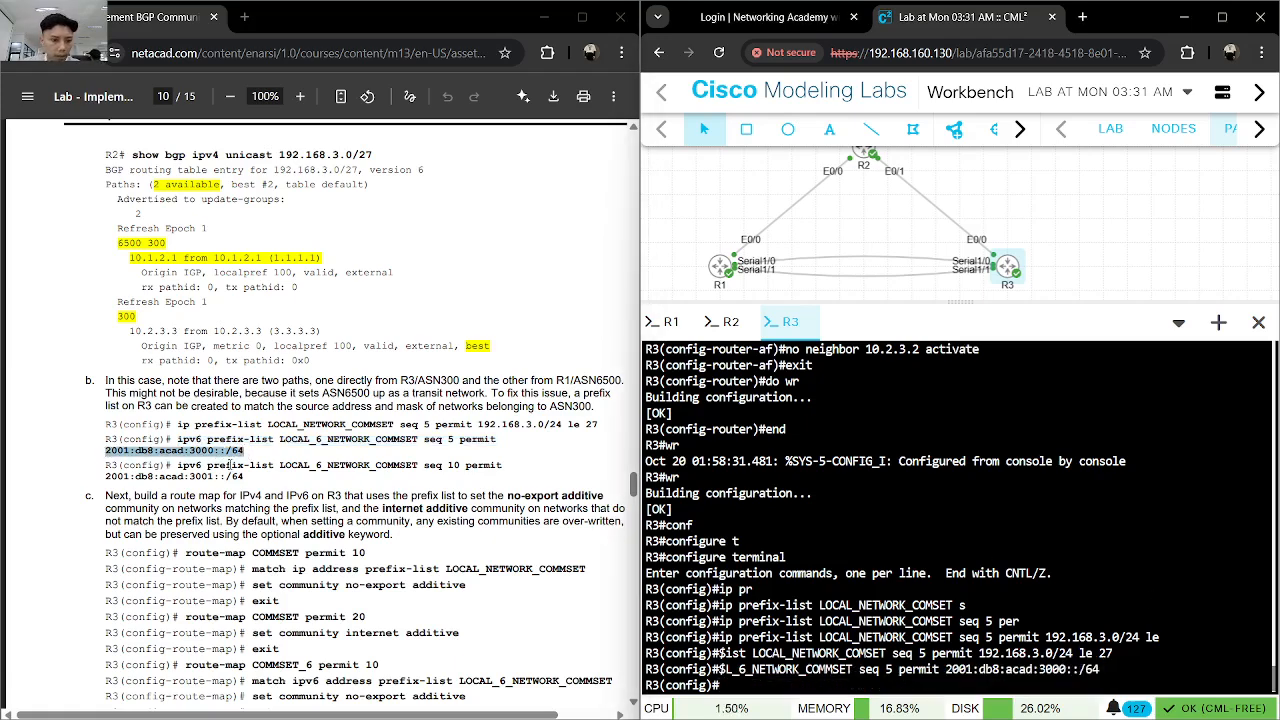
- Copy ipv6 prefix-list LOCAL_6_NETWORK_COMMSET seq 10 permit 2001:db8:acad:3001::/64 from the lab guide and enter it on R3
{"action": "left_click_drag", "start_coordinate": [178, 466], "coordinate": [505, 459]}
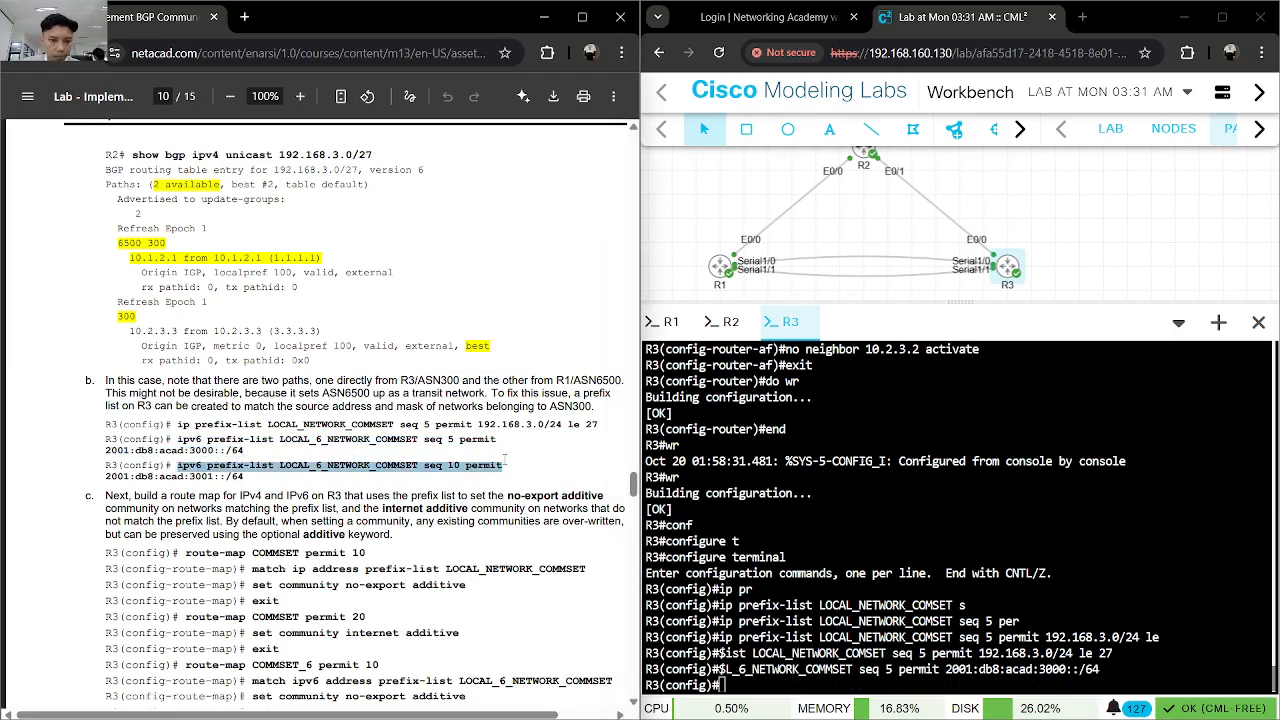
{"action": "right_click", "coordinate": [496, 464]}
{"action": "left_click", "coordinate": [522, 168]}
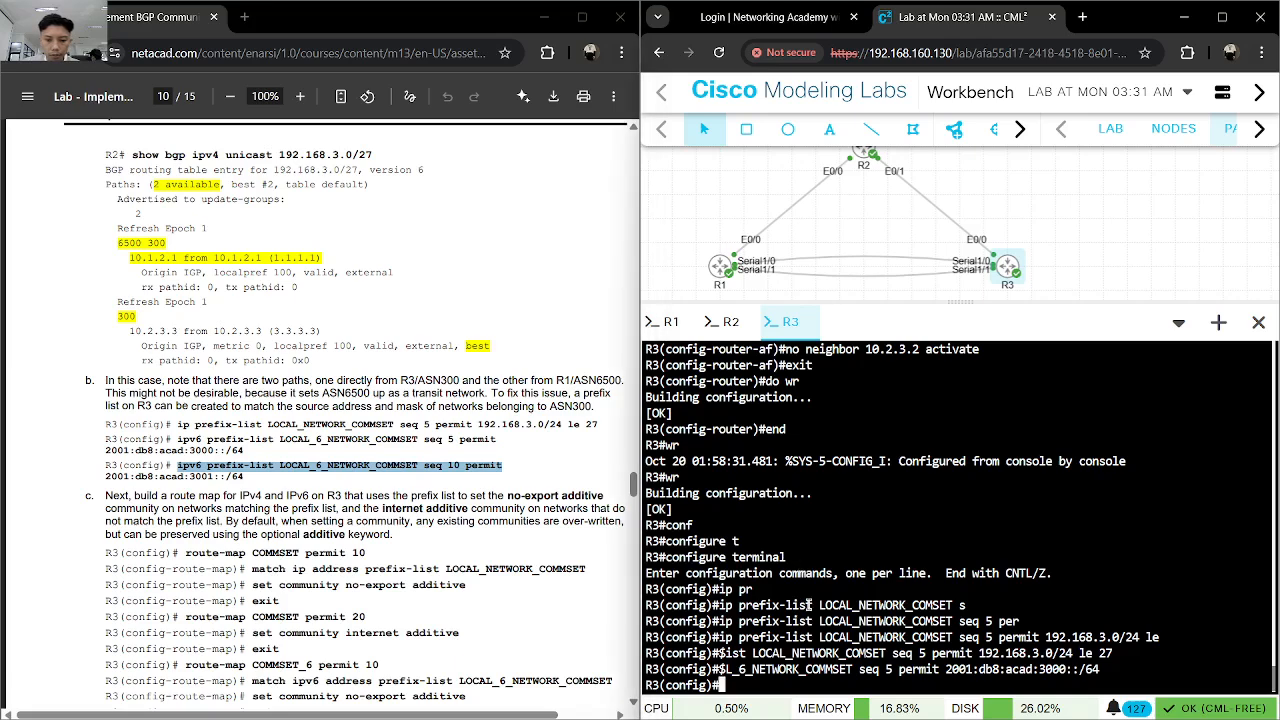
{"action": "left_click", "coordinate": [810, 605]}
{"action": "key", "text": "ctrl+v"}
{"action": "left_click_drag", "start_coordinate": [246, 478], "coordinate": [100, 477]}
{"action": "left_click", "coordinate": [1038, 622]}
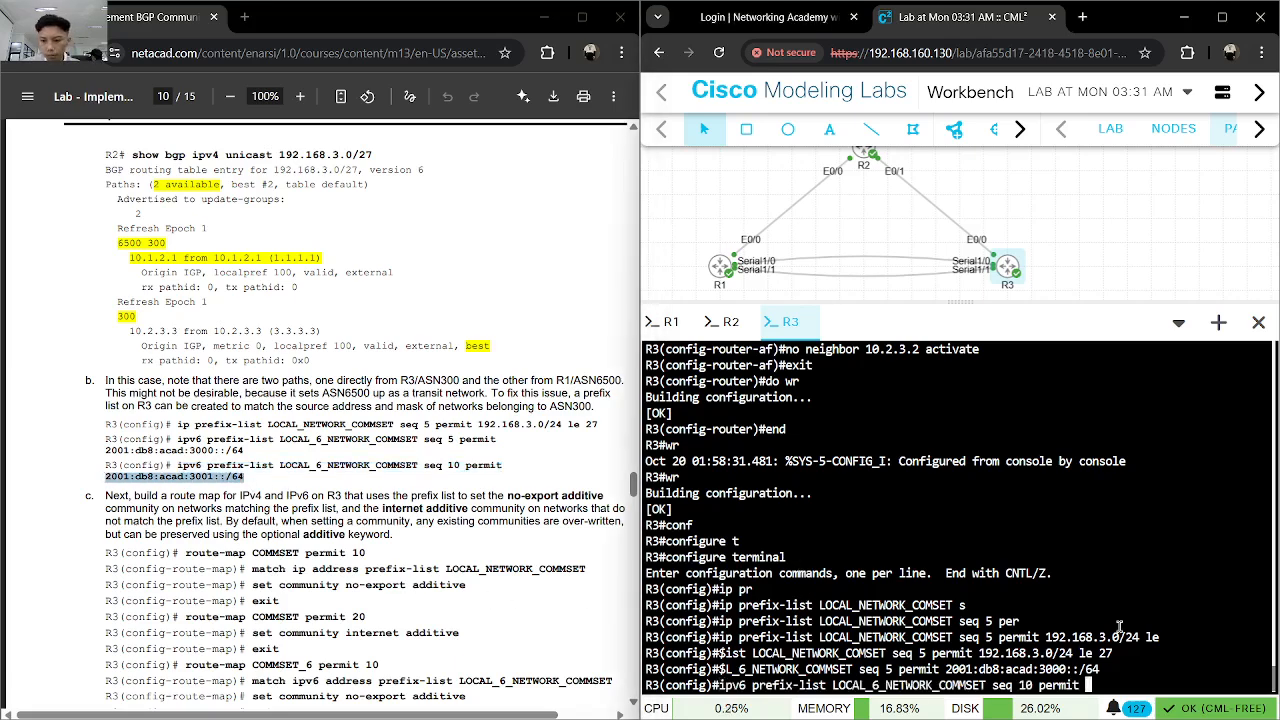
{"action": "key", "text": "ctrl+v"}
{"action": "key", "text": "Return"}
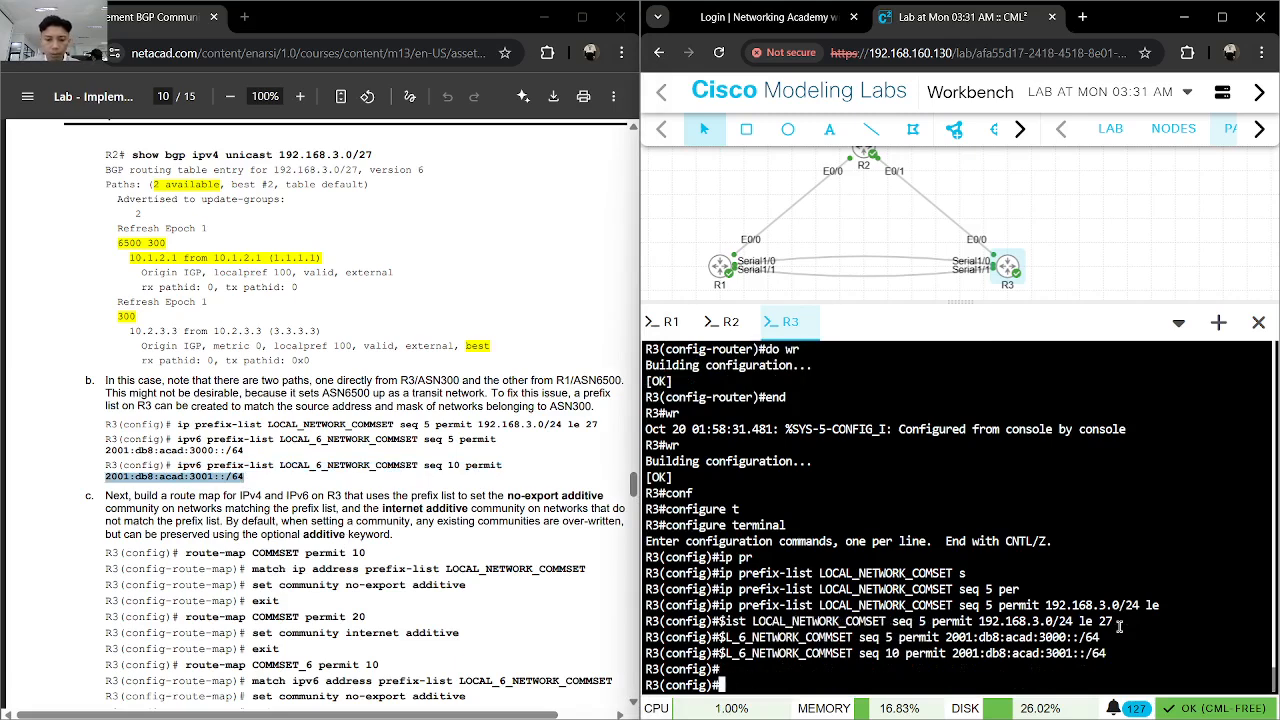
- Recall the seq 10 IPv6 prefix-list command on R3, check it from its beginning and enter it again
{"action": "key", "text": "Up"}
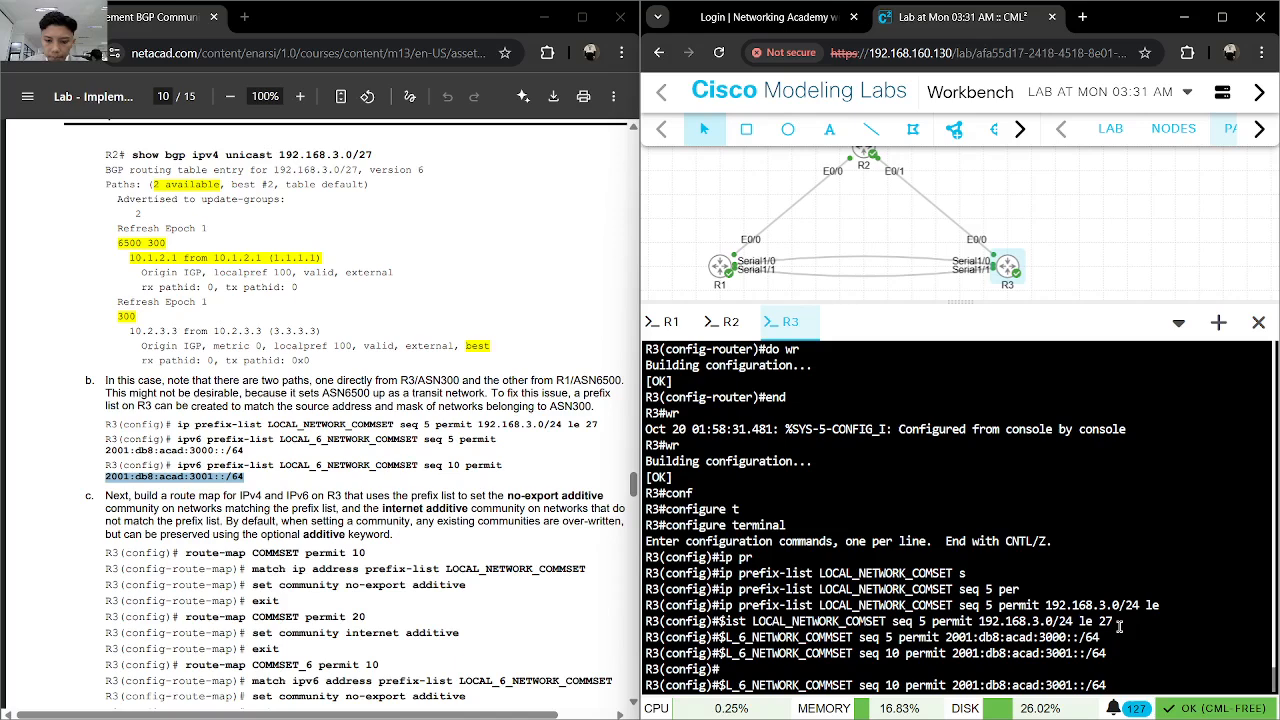
{"action": "key", "text": "Left"}
{"action": "key", "text": "Left"}
{"action": "key", "text": "Left"}
{"action": "key", "text": "Left"}
{"action": "key", "text": "Left"}
{"action": "key", "text": "Left"}
{"action": "key", "text": "Left"}
{"action": "key", "text": "Left"}
{"action": "key", "text": "Left"}
{"action": "key", "text": "Left"}
{"action": "key", "text": "Left"}
{"action": "key", "text": "Left"}
{"action": "key", "text": "Left"}
{"action": "key", "text": "Left"}
{"action": "key", "text": "Left"}
{"action": "key", "text": "Left"}
{"action": "key", "text": "Left"}
{"action": "key", "text": "Left"}
{"action": "key", "text": "Left"}
{"action": "key", "text": "Left"}
{"action": "key", "text": "Left"}
{"action": "key", "text": "Left"}
{"action": "key", "text": "Left"}
{"action": "key", "text": "Left"}
{"action": "key", "text": "Left"}
{"action": "key", "text": "Left"}
{"action": "key", "text": "Left"}
{"action": "key", "text": "Left"}
{"action": "key", "text": "Left"}
{"action": "key", "text": "Left"}
{"action": "key", "text": "Left"}
{"action": "key", "text": "Left"}
{"action": "key", "text": "Left"}
{"action": "key", "text": "Left"}
{"action": "key", "text": "Left"}
{"action": "key", "text": "Left"}
{"action": "key", "text": "Left"}
{"action": "key", "text": "Left"}
{"action": "key", "text": "Left"}
{"action": "key", "text": "Left"}
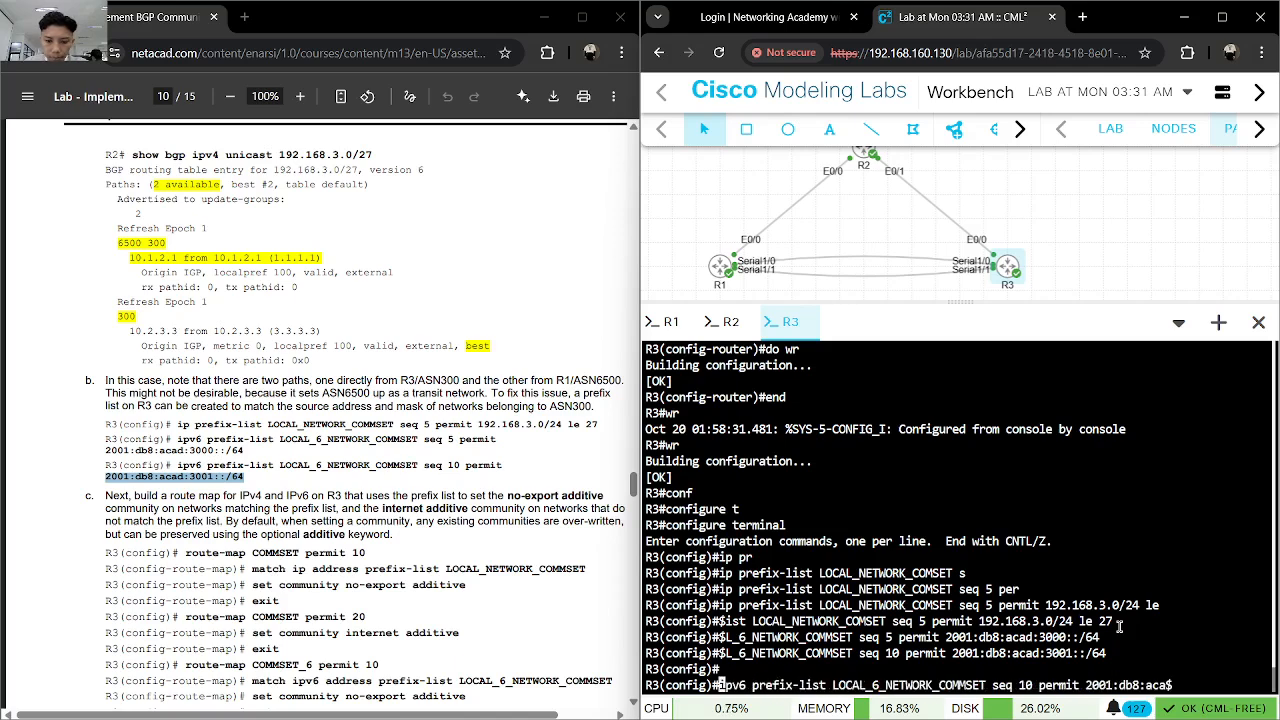
{"action": "key", "text": "Return"}
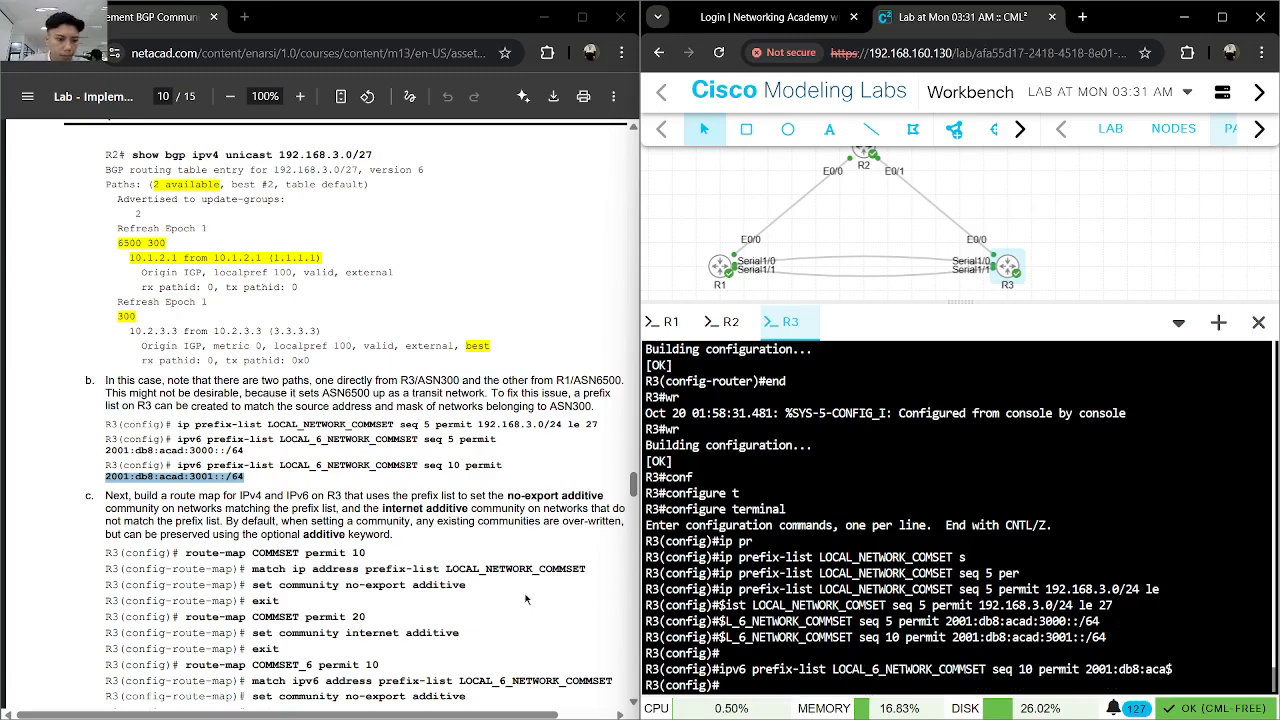
- Find the route map commands in step c of the lab guide and enter route-map COMMSET permit 10 on R3
{"action": "scroll", "coordinate": [368, 572], "scroll_direction": "down", "scroll_amount": 1}
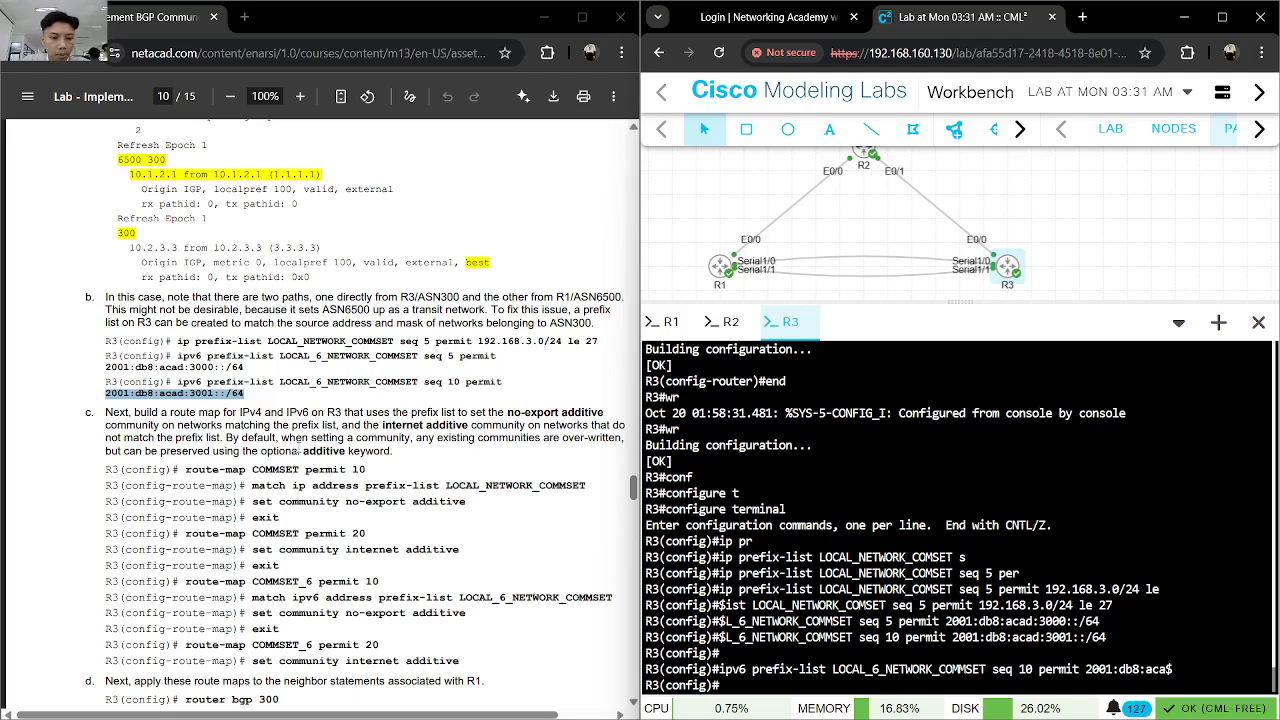
{"action": "scroll", "coordinate": [358, 447], "scroll_direction": "down", "scroll_amount": 2}
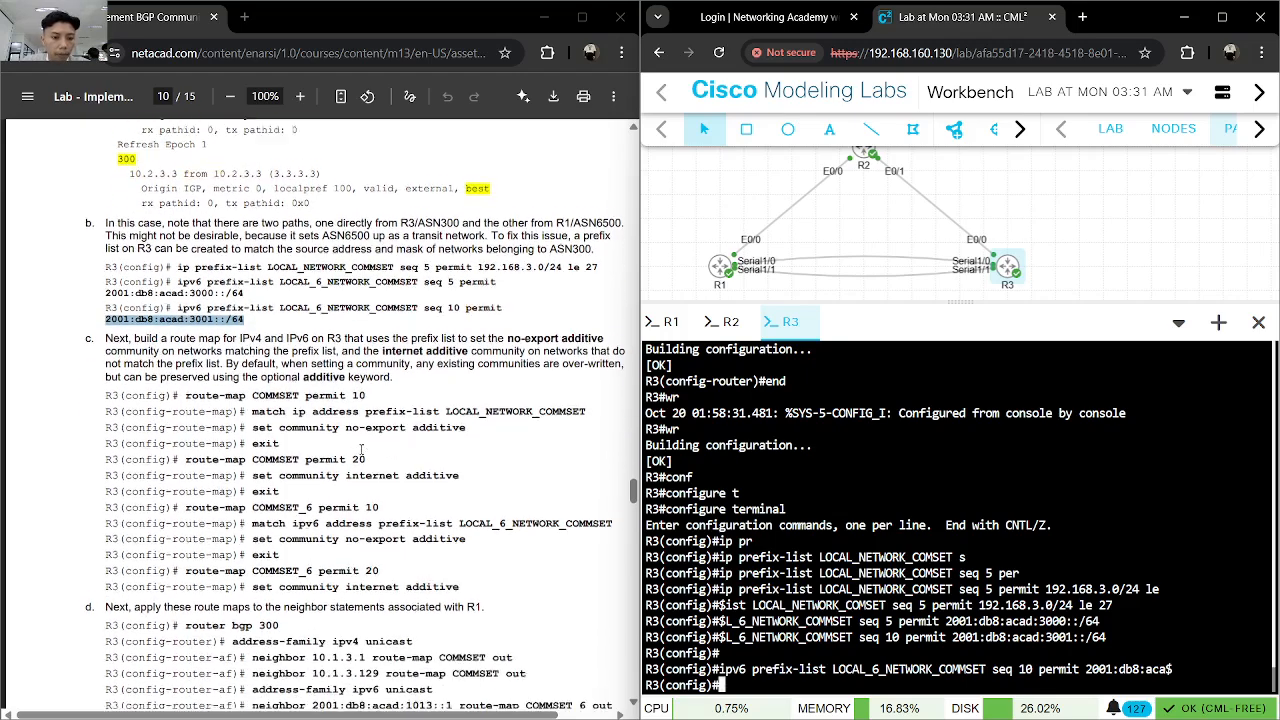
{"action": "left_click_drag", "start_coordinate": [368, 386], "coordinate": [185, 387]}
{"action": "right_click", "coordinate": [204, 393]}
{"action": "left_click", "coordinate": [230, 407]}
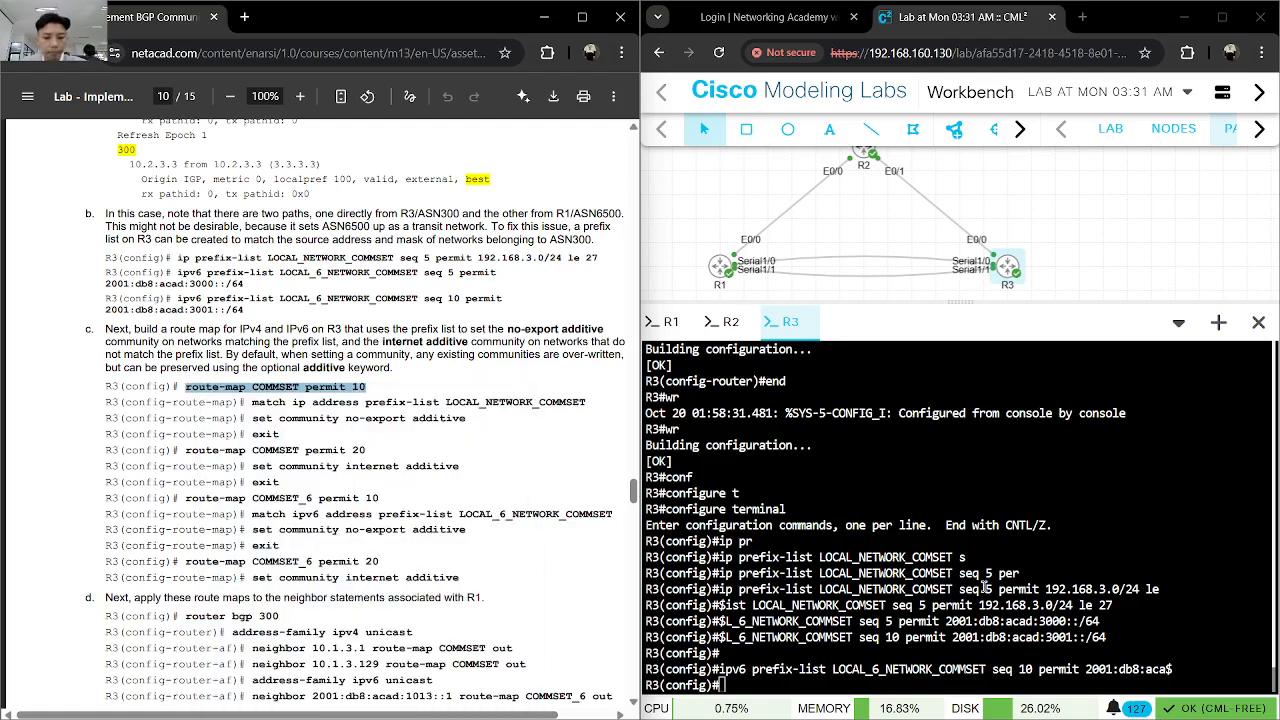
{"action": "left_click", "coordinate": [985, 587]}
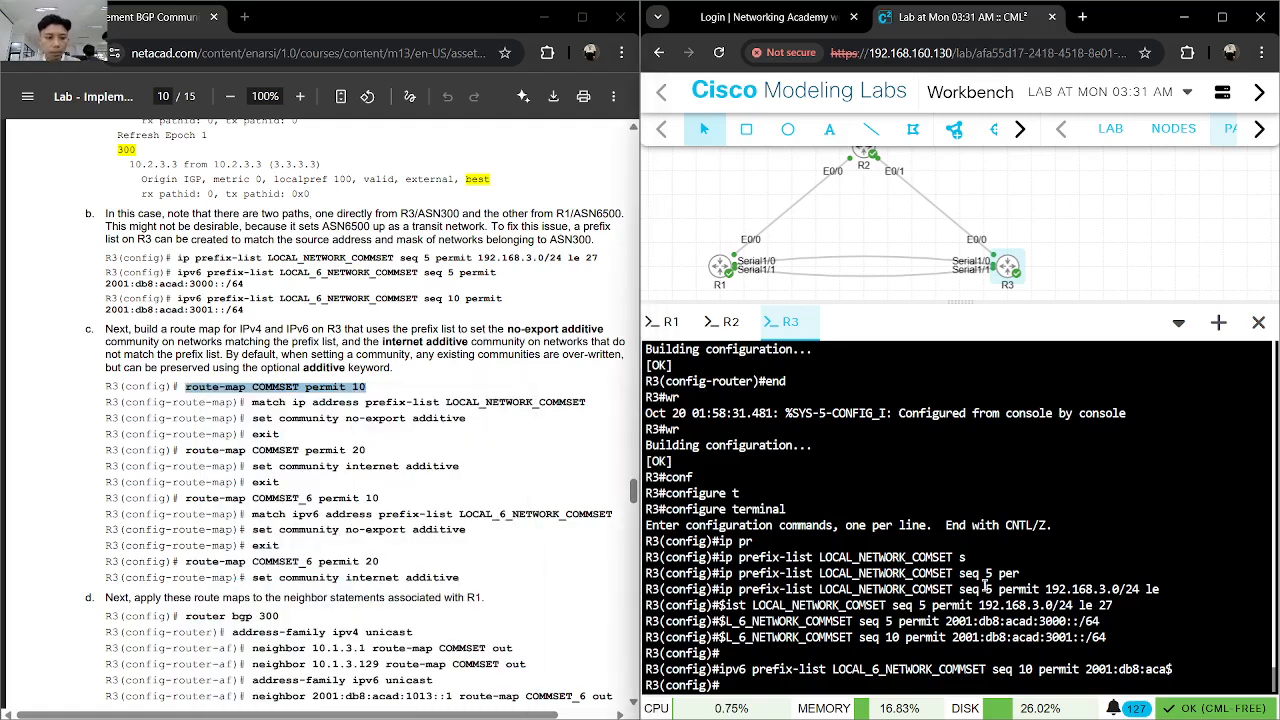
{"action": "type", "text": "rout"}
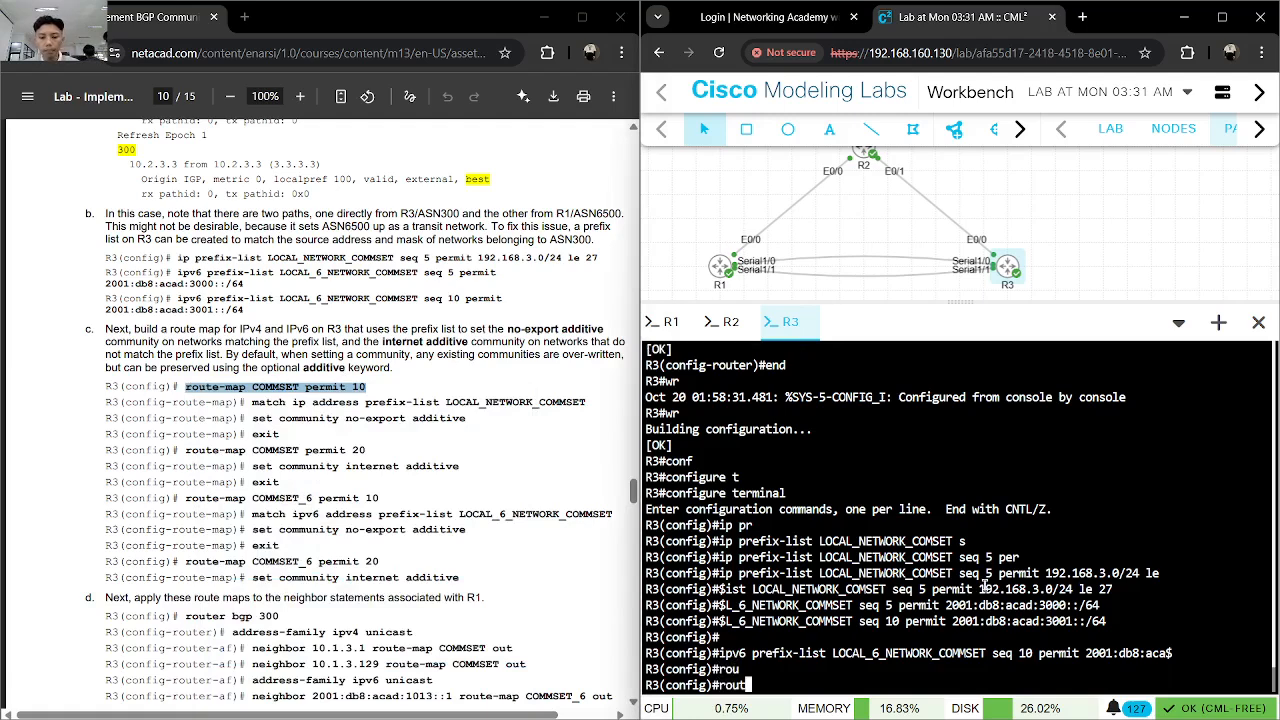
{"action": "type", "text": "e"}
{"action": "key", "text": "Tab"}
{"action": "type", "text": "-m"}
{"action": "key", "text": "Tab"}
{"action": "type", "text": "COMMSET per"}
{"action": "key", "text": "Tab"}
{"action": "type", "text": "10"}
{"action": "key", "text": "Return"}
{"action": "type", "text": "m"}
{"action": "key", "text": "Tab"}
{"action": "type", "text": "ip add"}
{"action": "key", "text": "Tab"}
{"action": "type", "text": "pre"}
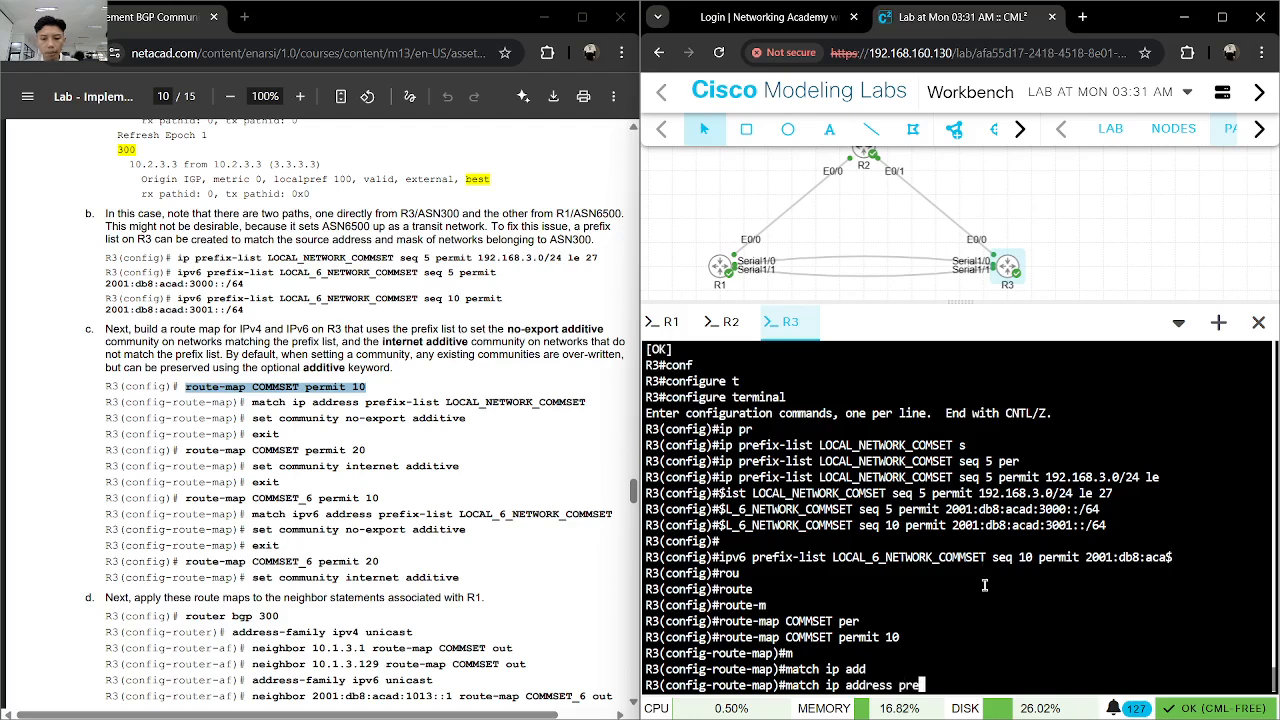
{"action": "key", "text": "Tab"}
{"action": "type", "text": "LOCA"}
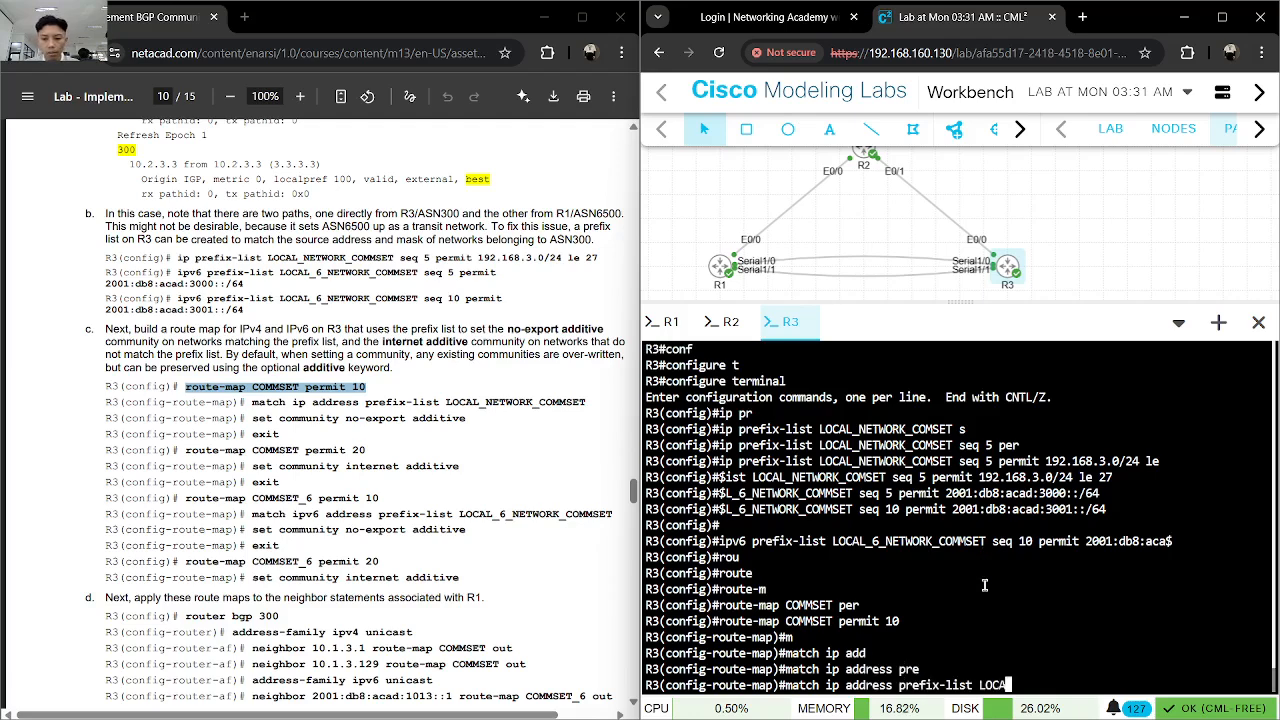
{"action": "type", "text": "L_NETWORK"}
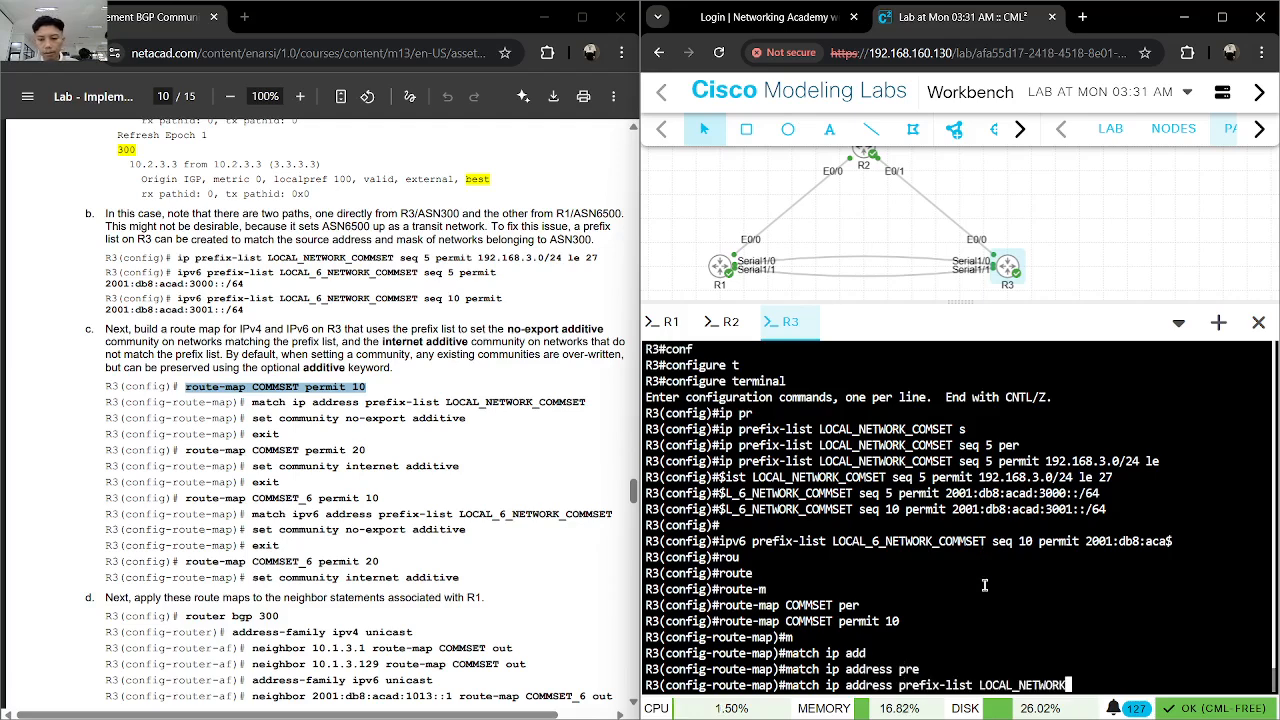
{"action": "type", "text": "_COMM"}
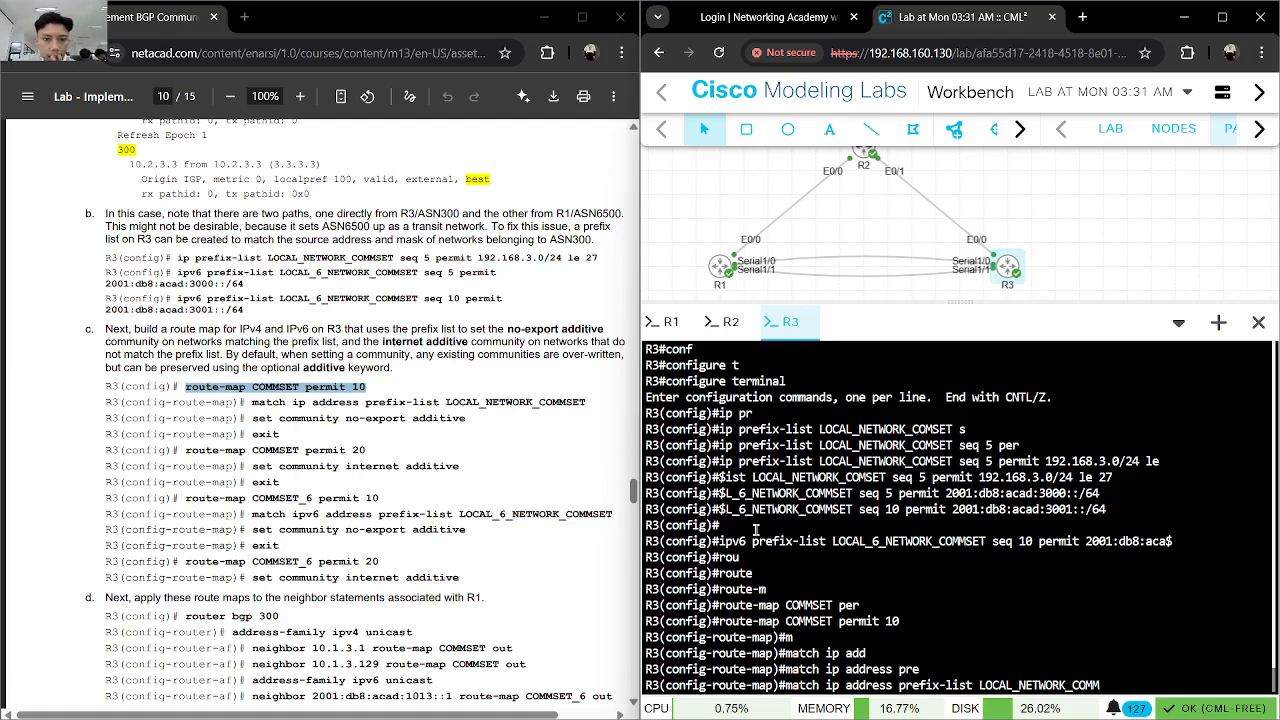
{"action": "key", "text": "ctrl+z"}
- Return R3 to global configuration mode and enter no ip prefix-list LOCAL_NETWORK_COMMSET seq 5 permit 192.168.3.0/24 le 27, copying the prefix-list text from the lab guide
{"action": "type", "text": "conf"}
{"action": "key", "text": "Tab"}
{"action": "type", "text": "t"}
{"action": "key", "text": "Tab"}
{"action": "key", "text": "Return"}
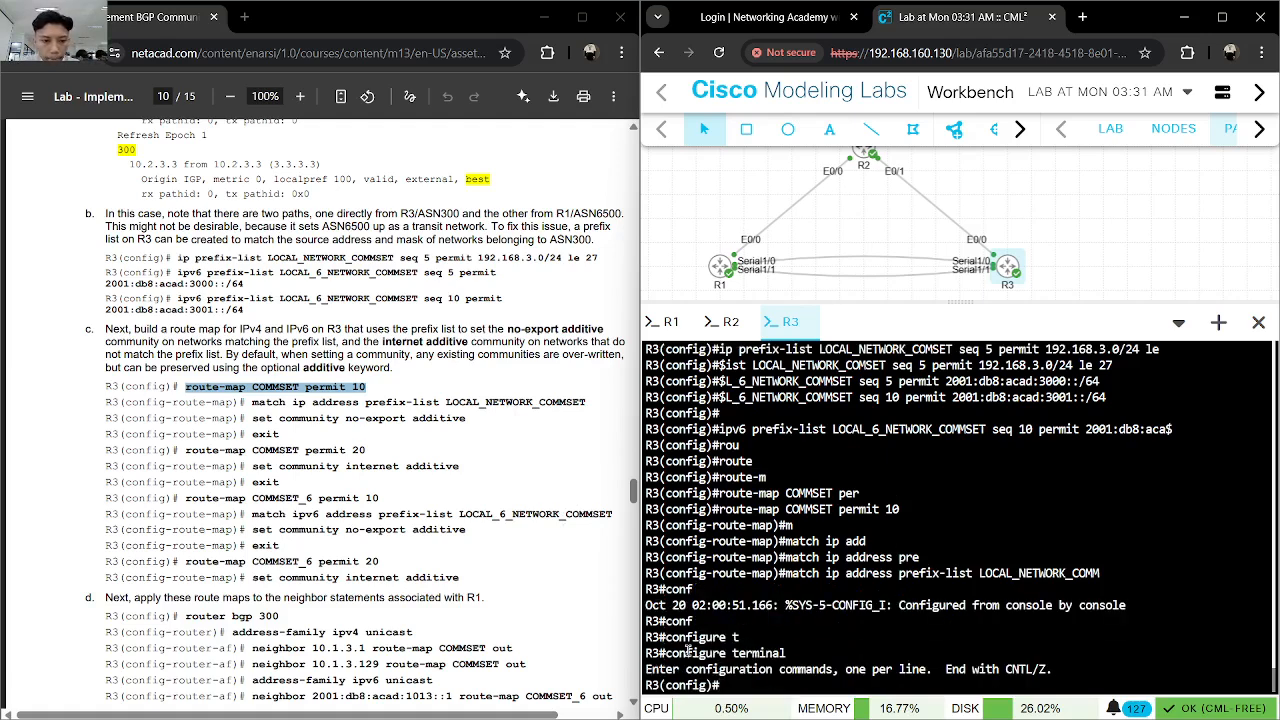
{"action": "left_click", "coordinate": [349, 495]}
{"action": "left_click_drag", "start_coordinate": [177, 258], "coordinate": [574, 258]}
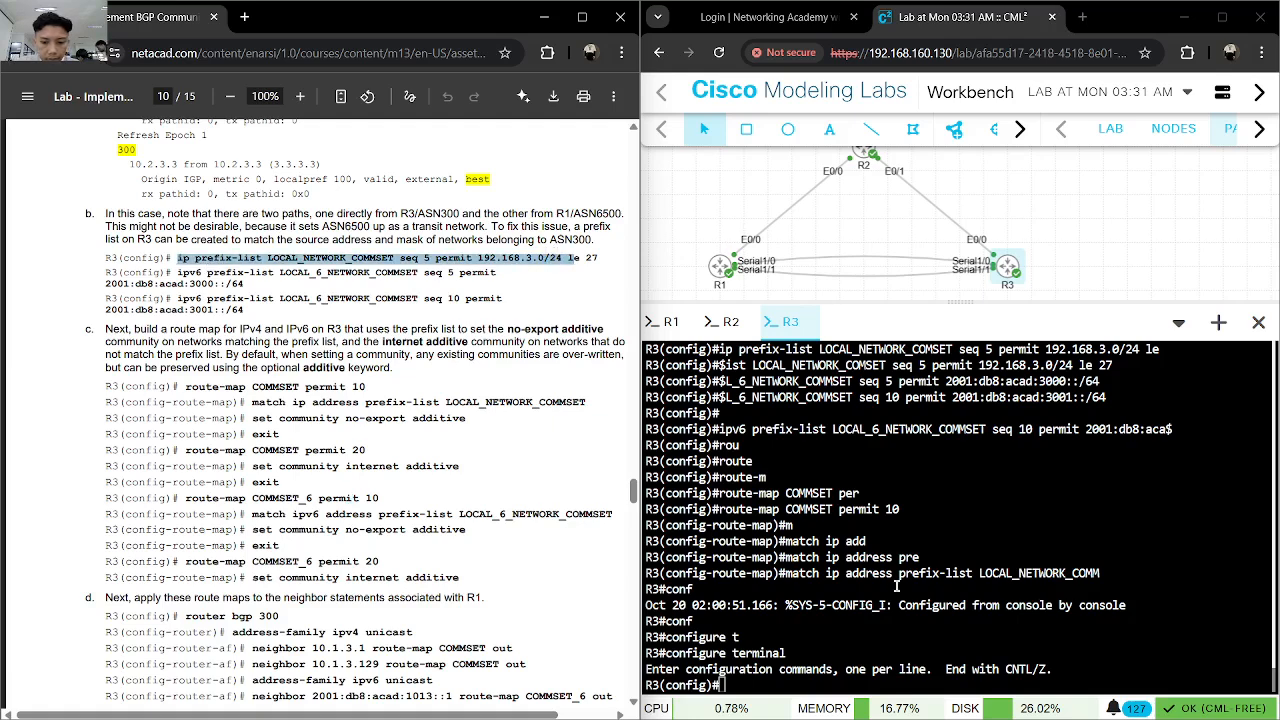
{"action": "left_click", "coordinate": [781, 448]}
{"action": "type", "text": "no"}
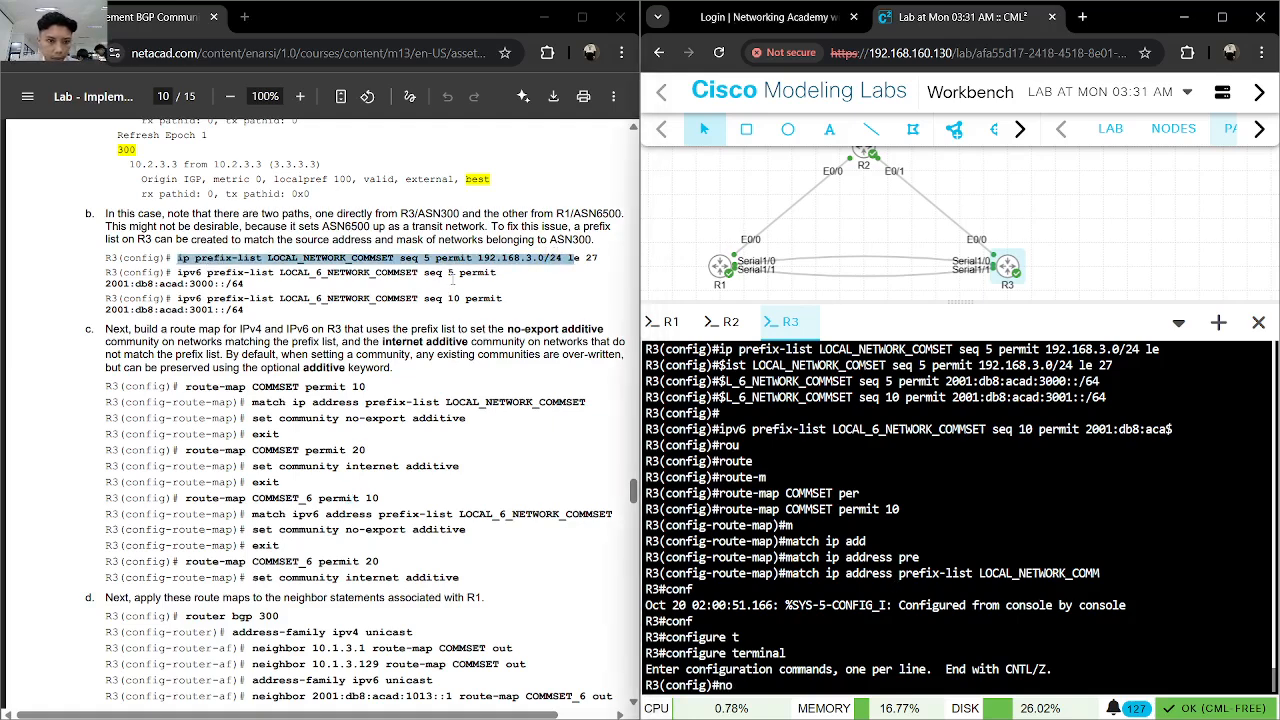
{"action": "left_click", "coordinate": [607, 256]}
{"action": "left_click_drag", "start_coordinate": [600, 258], "coordinate": [180, 258]}
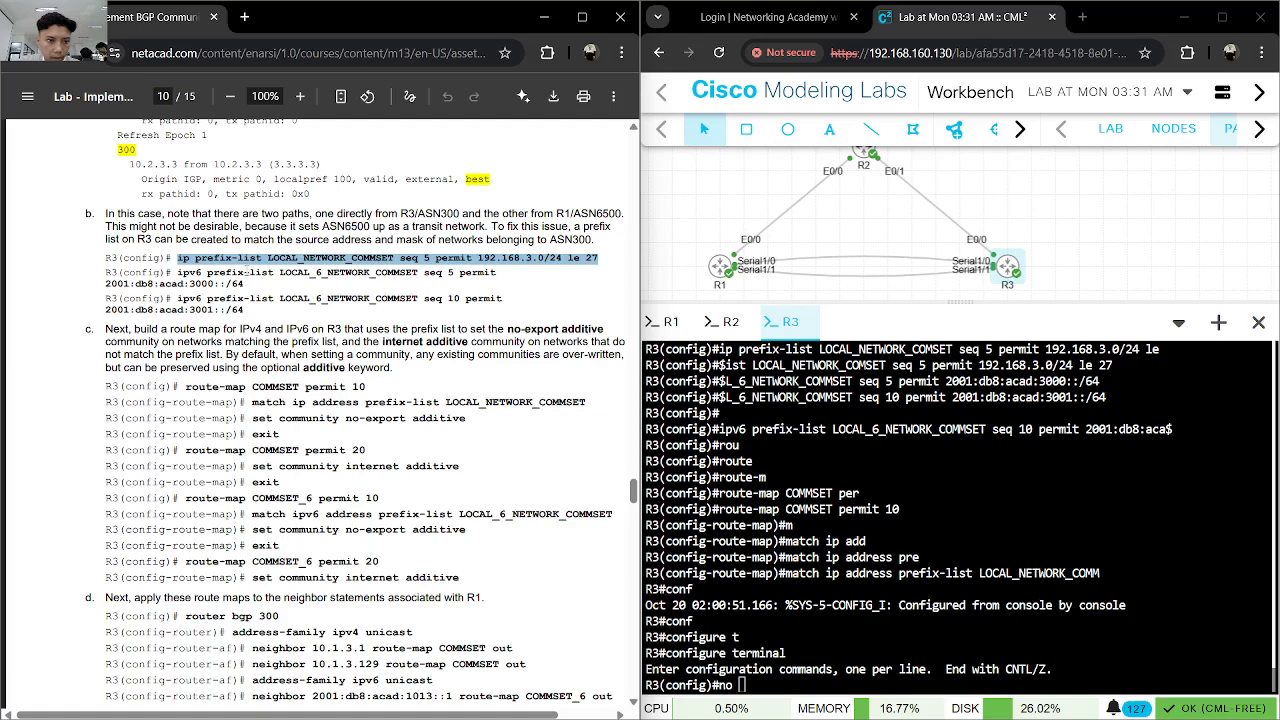
{"action": "left_click", "coordinate": [942, 557]}
{"action": "key", "text": "ctrl+v"}
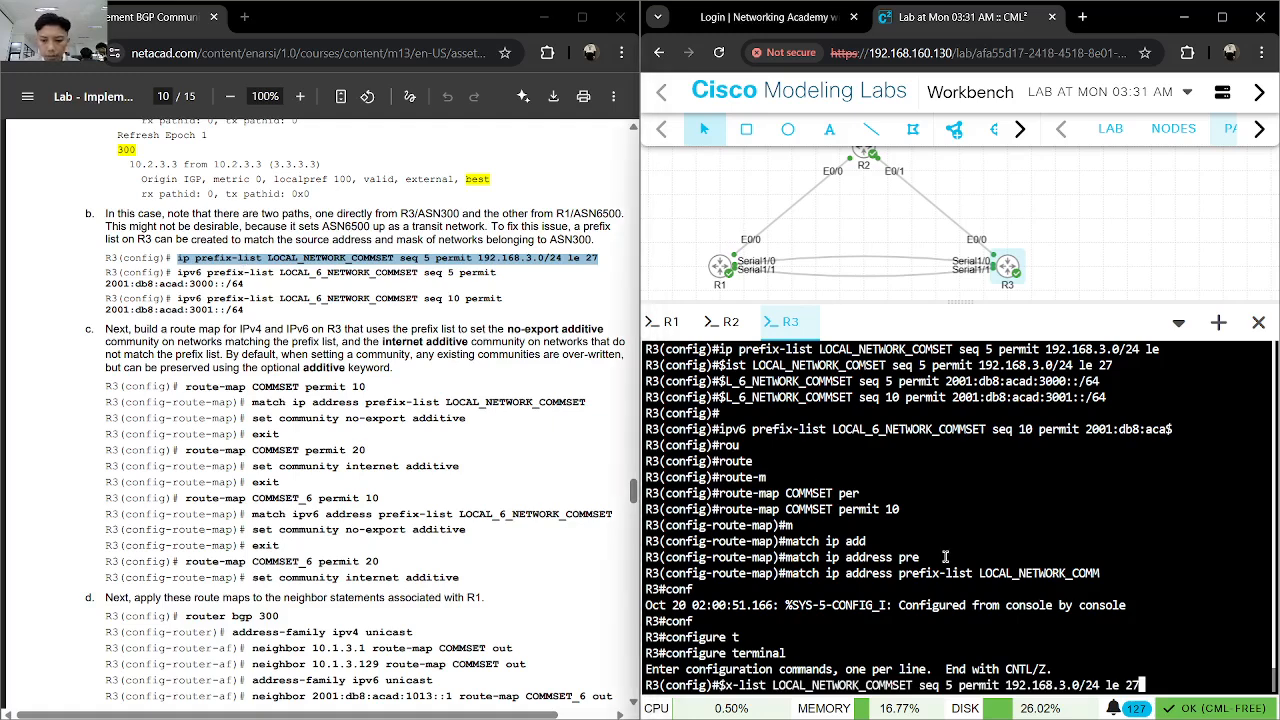
{"action": "key", "text": "Return"}
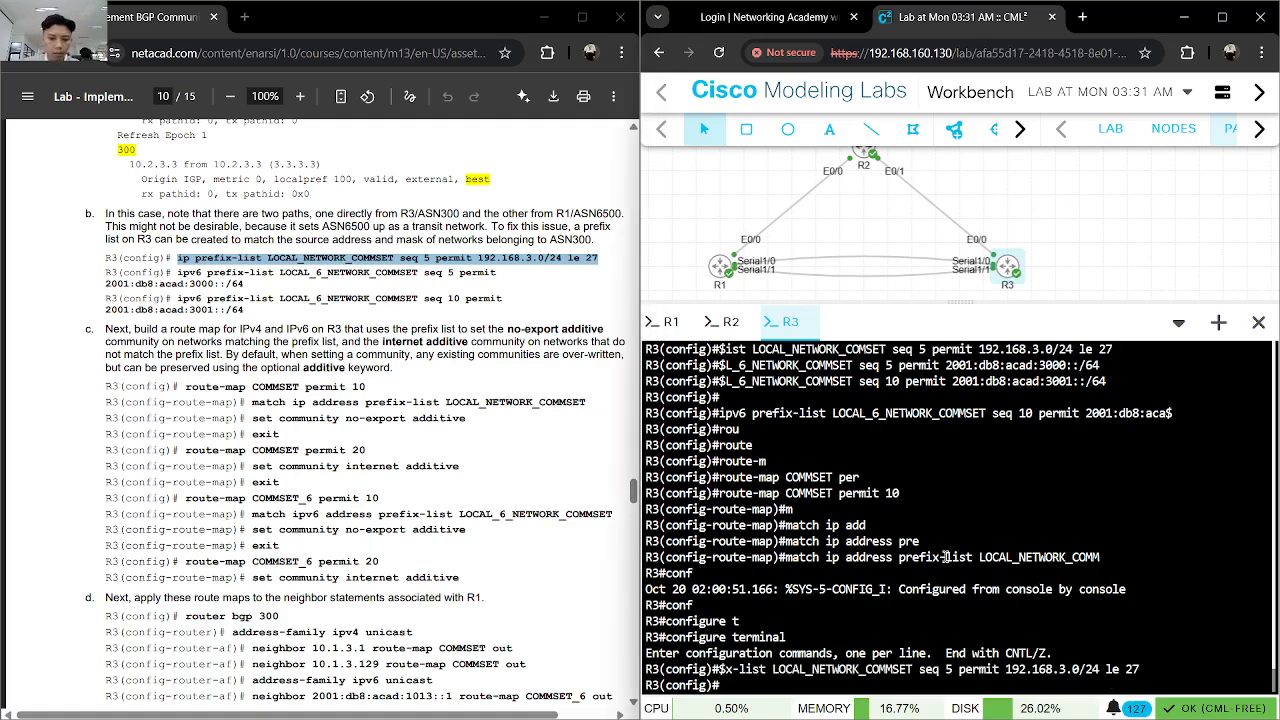
- On R3, enter ip prefix-list LOCAL_NETWORK_COMMSET seq 5 permit 192.168.3.0/24 le 27 and compare it with the earlier prefix-list entries
{"action": "key", "text": "ctrl+v"}
{"action": "key", "text": "Return"}
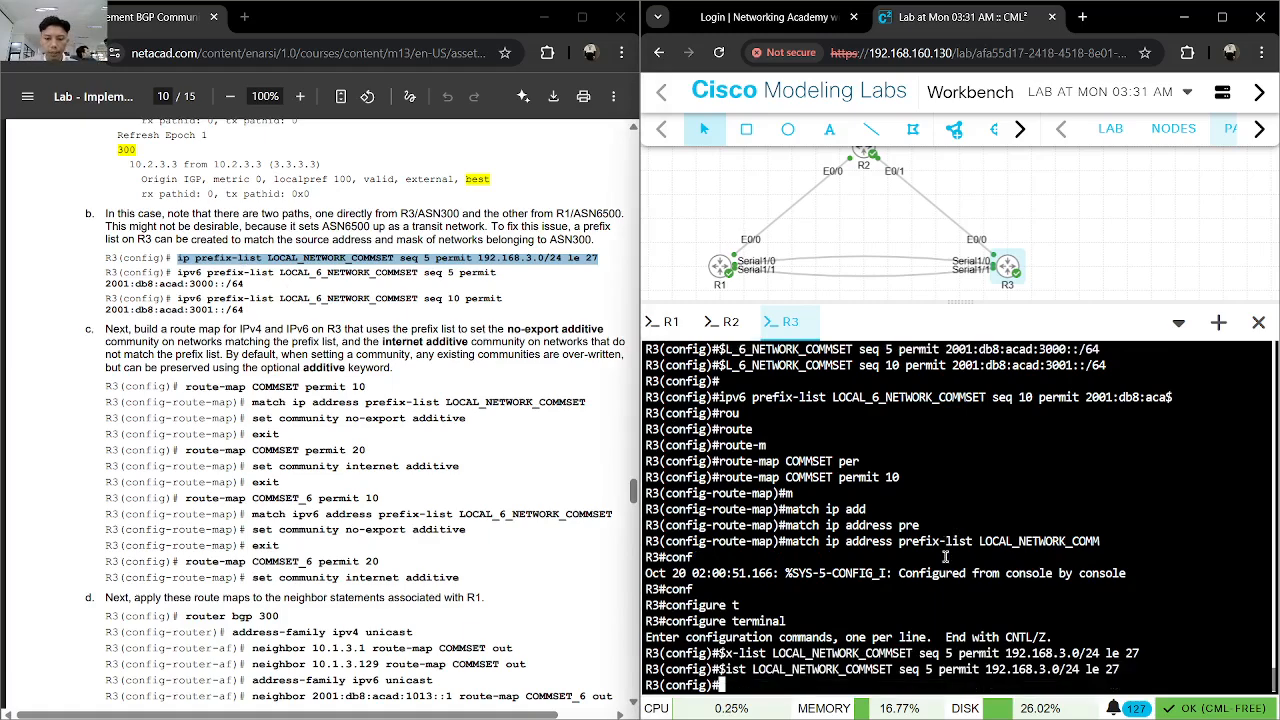
{"action": "scroll", "coordinate": [893, 509], "scroll_direction": "up", "scroll_amount": 3}
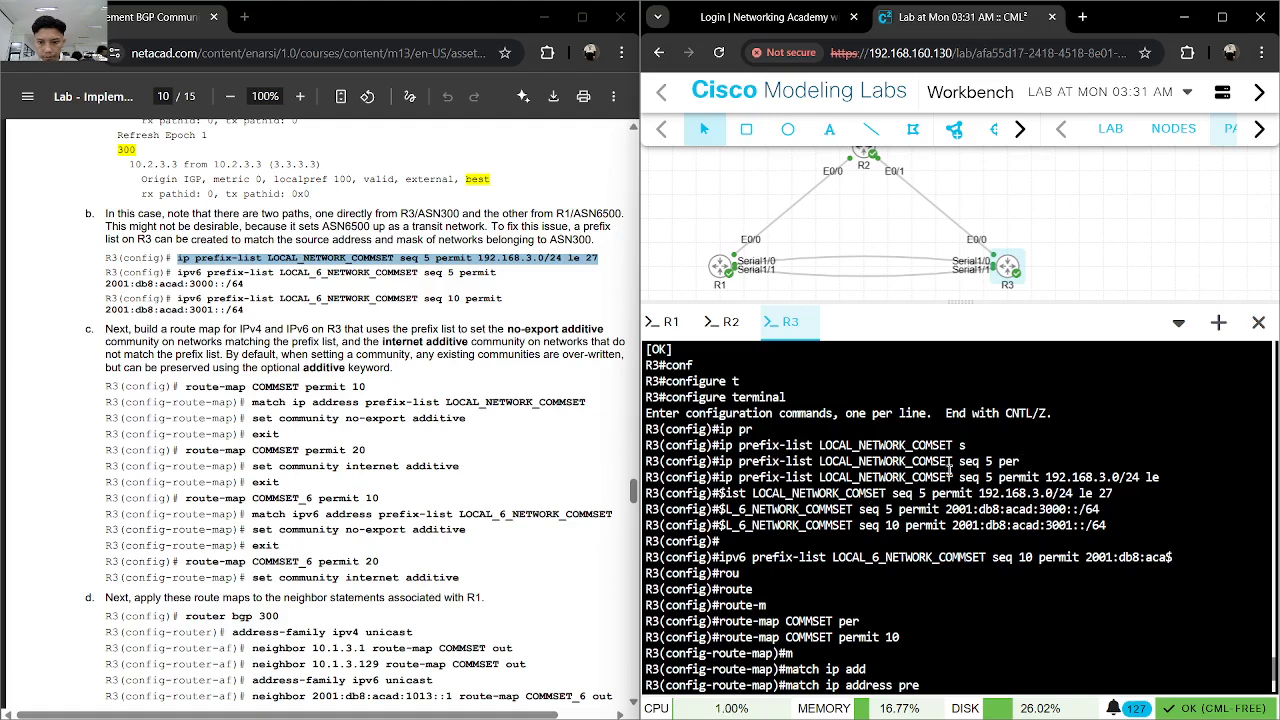
{"action": "scroll", "coordinate": [1037, 510], "scroll_direction": "down", "scroll_amount": 3}
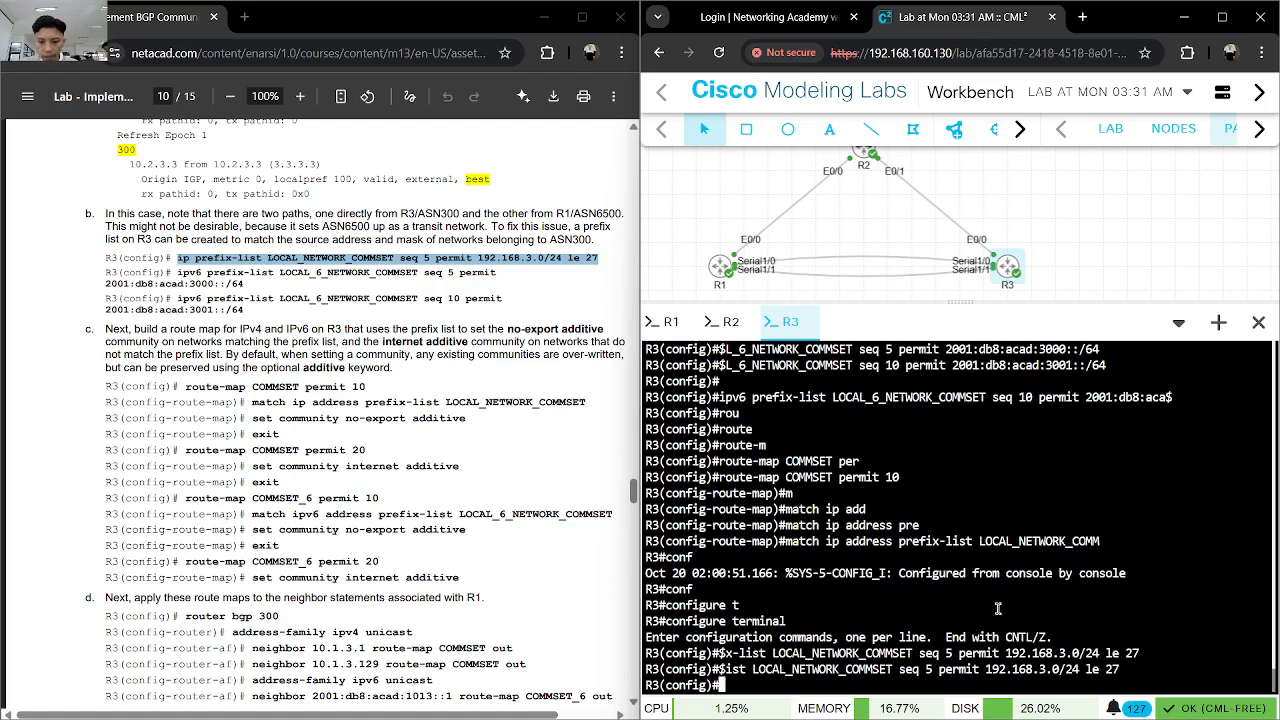
- Copy route-map COMMSET permit 10 from the lab guide and enter it on R3
{"action": "left_click_drag", "start_coordinate": [370, 386], "coordinate": [186, 386]}
{"action": "left_click", "coordinate": [859, 549]}
{"action": "key", "text": "ctrl+v"}
{"action": "key", "text": "Return"}
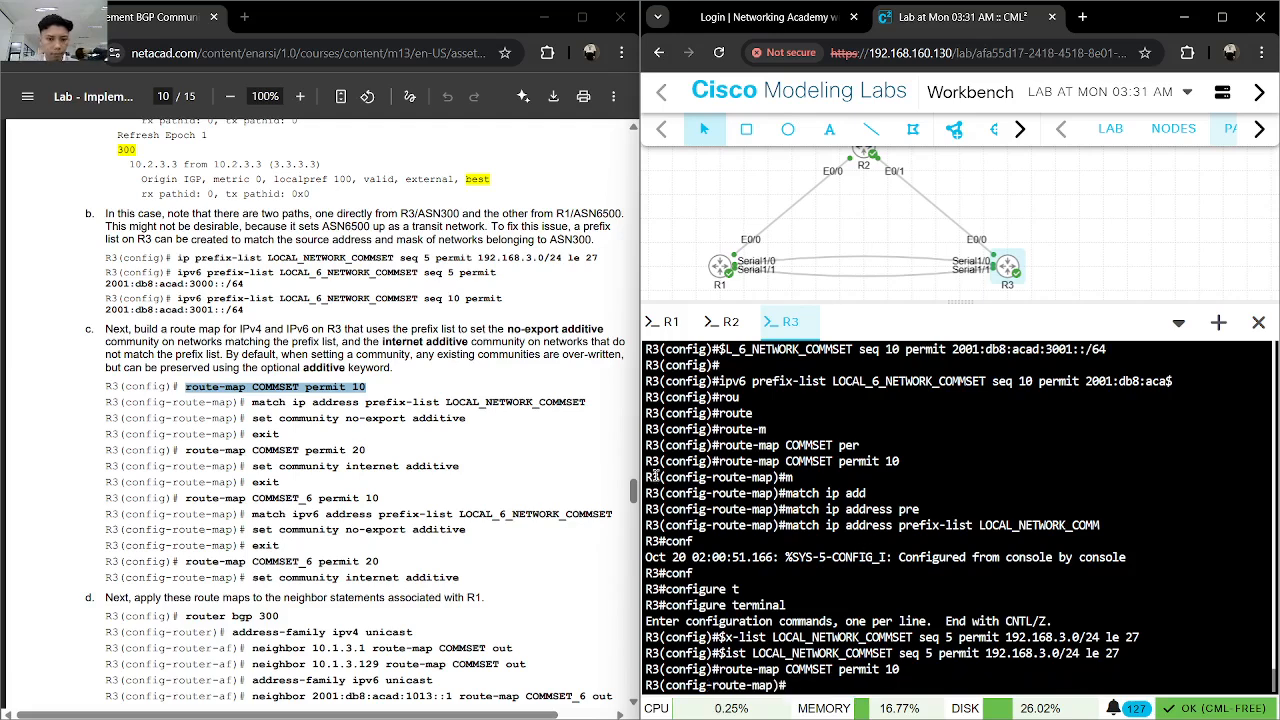
- Copy match ip address prefix-list LOCAL_NETWORK_COMMSET from the lab guide and enter it in the COMMSET permit 10 route map
{"action": "left_click_drag", "start_coordinate": [588, 402], "coordinate": [252, 402]}
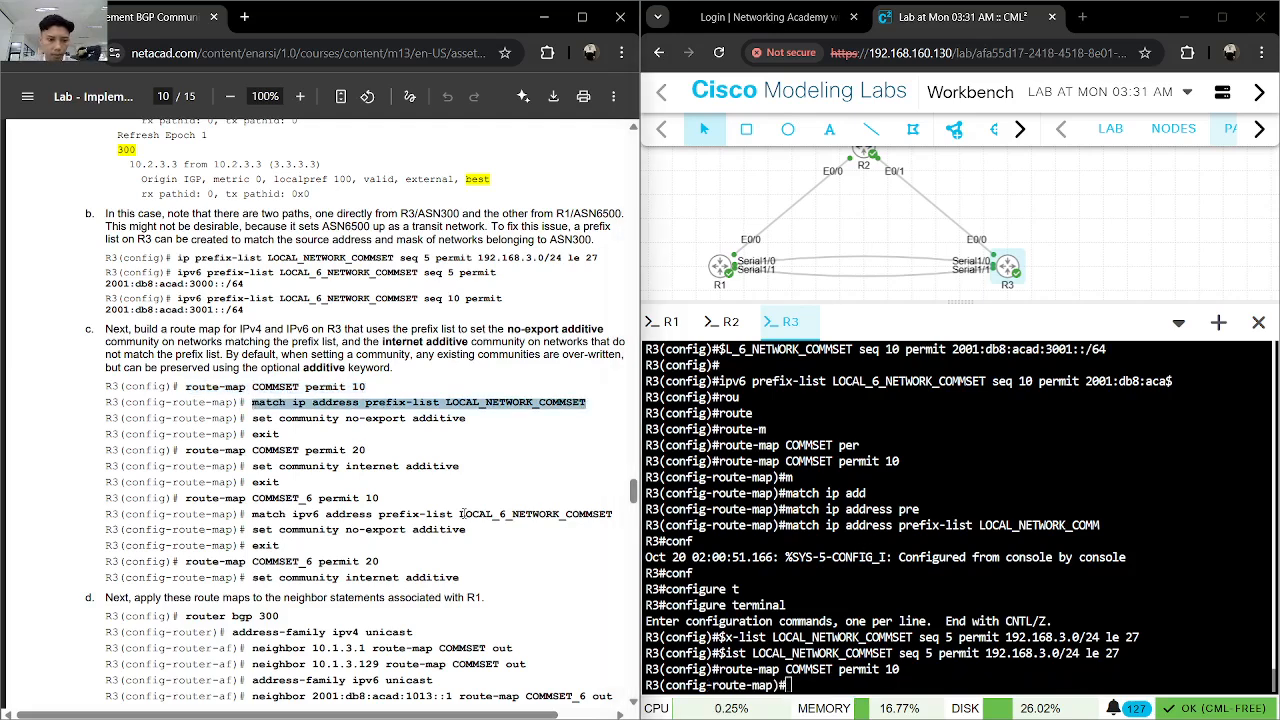
{"action": "left_click", "coordinate": [1019, 625]}
{"action": "key", "text": "ctrl+v"}
{"action": "key", "text": "Return"}
{"action": "key", "text": "Return"}
{"action": "key", "text": "ctrl+v"}
{"action": "key", "text": "Return"}
- Enter set community no-export additive in the COMMSET permit 10 route map and exit to global configuration mode
{"action": "type", "text": "set com"}
{"action": "key", "text": "Tab"}
{"action": "type", "text": "m"}
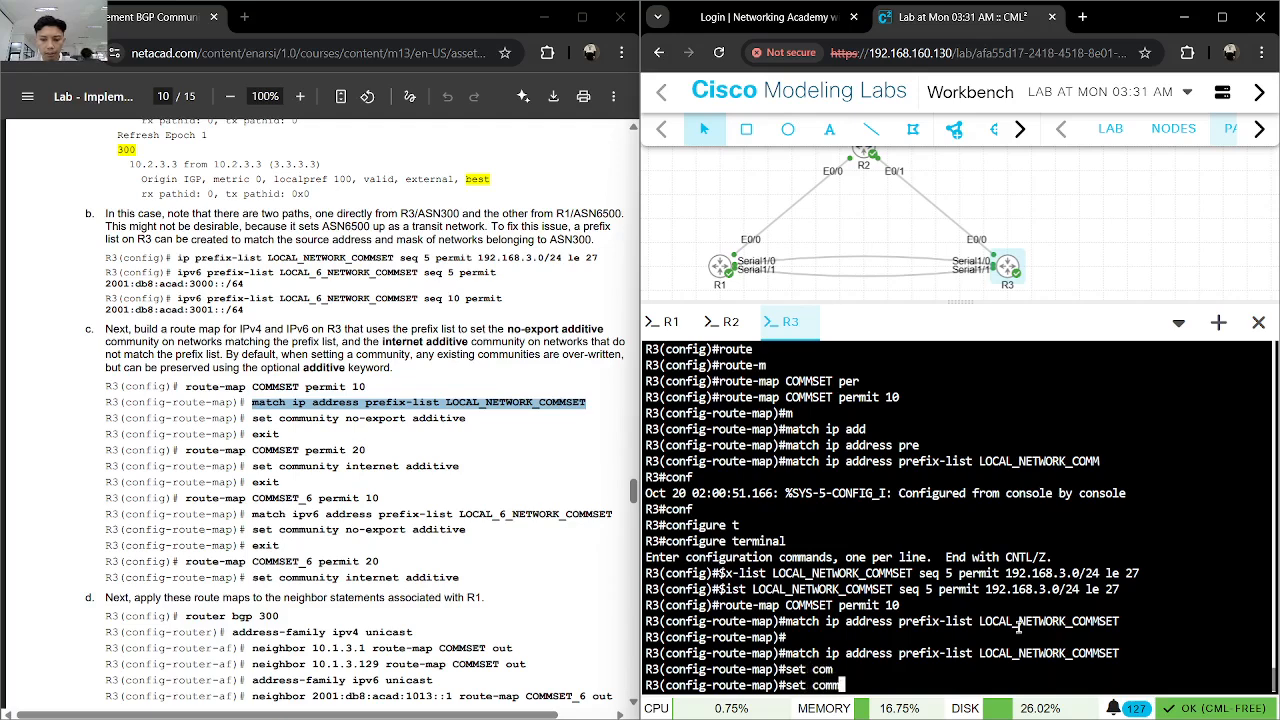
{"action": "type", "text": "u"}
{"action": "key", "text": "Tab"}
{"action": "type", "text": "no"}
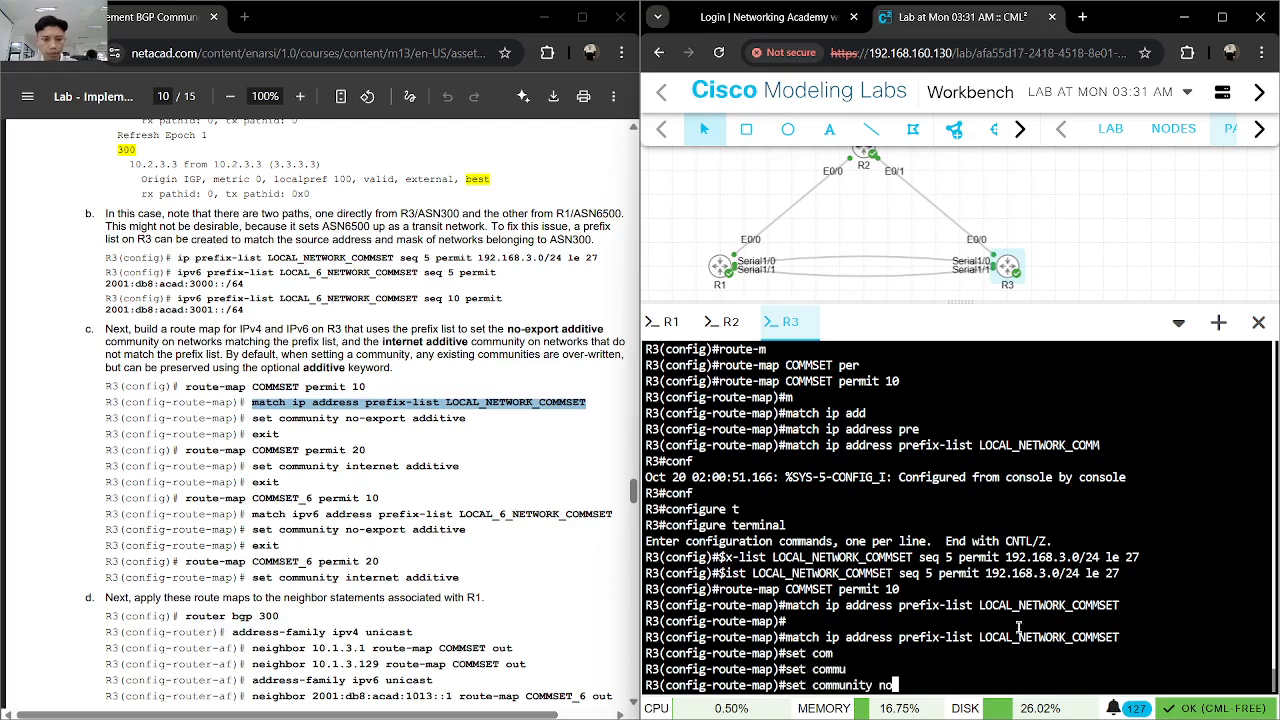
{"action": "key", "text": "Return"}
{"action": "key", "text": "Tab"}
{"action": "type", "text": "-"}
{"action": "key", "text": "Tab"}
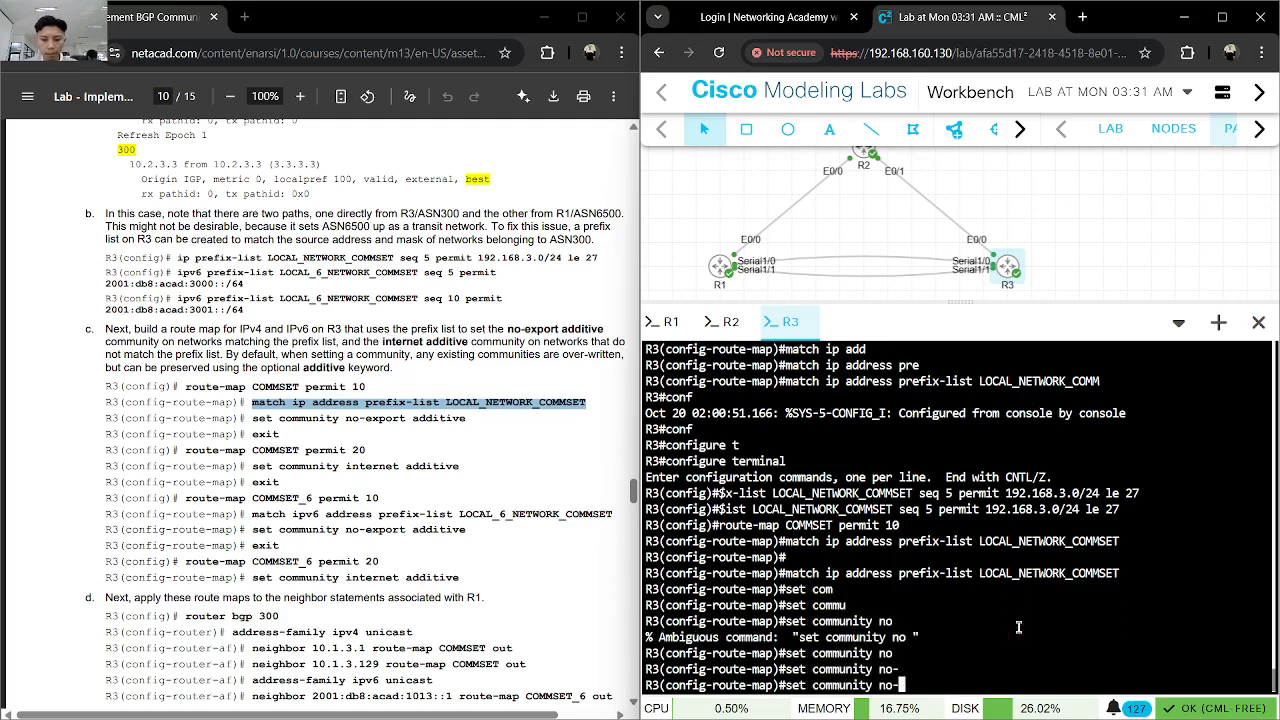
{"action": "type", "text": "ex"}
{"action": "key", "text": "Tab"}
{"action": "type", "text": "add"}
{"action": "key", "text": "Tab"}
{"action": "key", "text": "Return"}
{"action": "type", "text": "exit"}
{"action": "key", "text": "Return"}
{"action": "type", "text": "rou"}
{"action": "key", "text": "Tab"}
{"action": "type", "text": "te"}
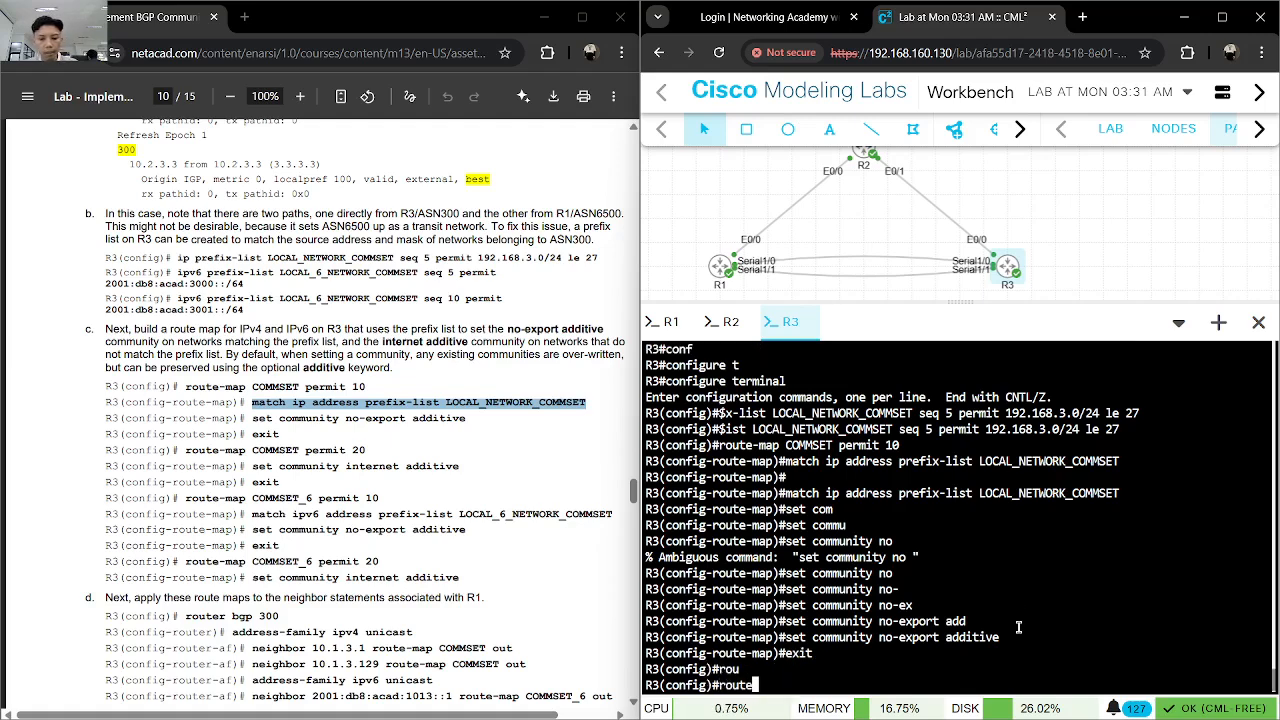
{"action": "type", "text": "-COMM"}
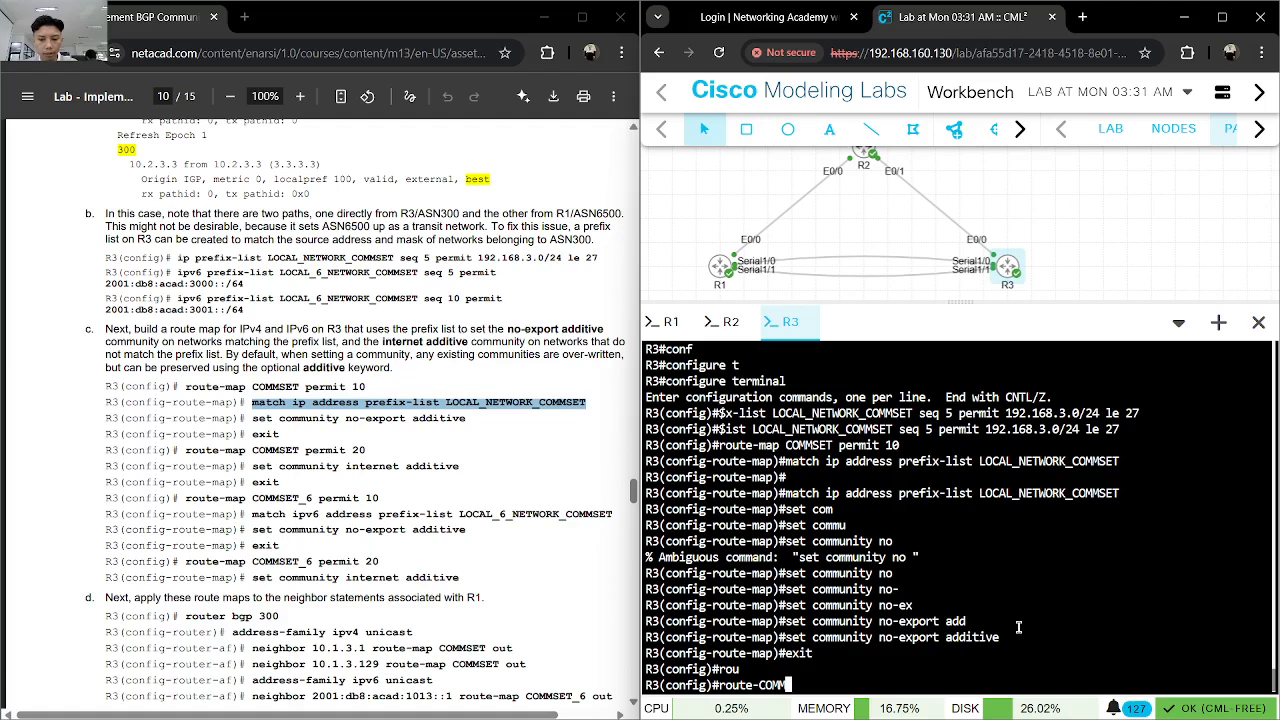
{"action": "type", "text": "SET per"}
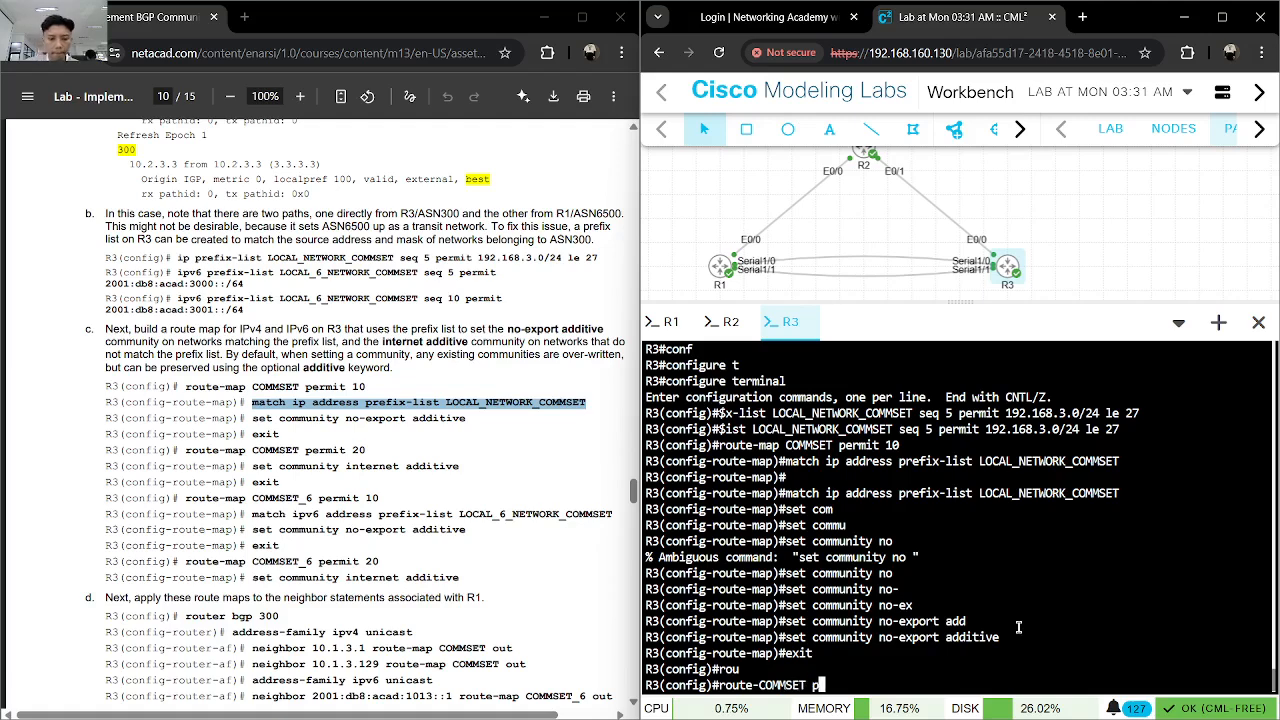
{"action": "key", "text": "Tab"}
{"action": "type", "text": "2"}
{"action": "key", "text": "BackSpace"}
{"action": "type", "text": "m"}
{"action": "key", "text": "Tab"}
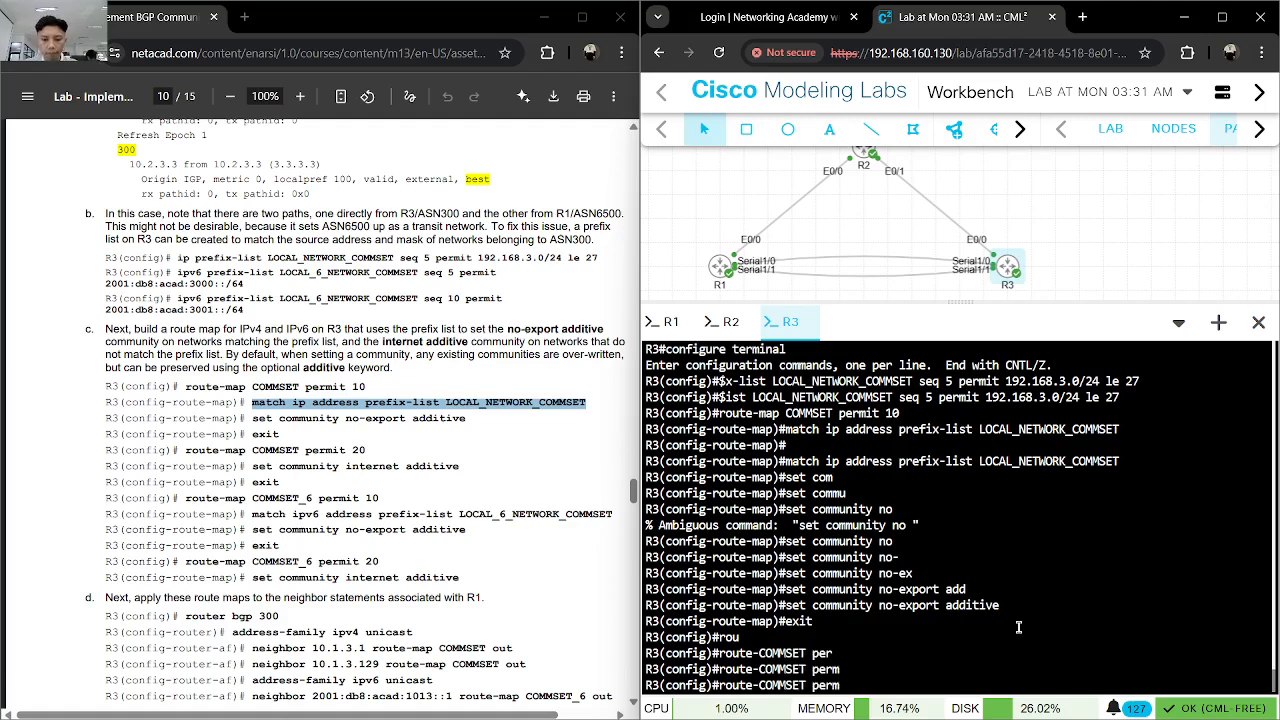
{"action": "type", "text": "i"}
{"action": "key", "text": "Tab"}
{"action": "key", "text": "BackSpace"}
{"action": "key", "text": "BackSpace"}
{"action": "key", "text": "BackSpace"}
{"action": "key", "text": "BackSpace"}
{"action": "key", "text": "BackSpace"}
{"action": "key", "text": "BackSpace"}
{"action": "key", "text": "BackSpace"}
{"action": "key", "text": "BackSpace"}
{"action": "key", "text": "BackSpace"}
{"action": "key", "text": "BackSpace"}
{"action": "key", "text": "BackSpace"}
{"action": "key", "text": "BackSpace"}
{"action": "key", "text": "BackSpace"}
{"action": "key", "text": "BackSpace"}
{"action": "key", "text": "BackSpace"}
{"action": "key", "text": "BackSpace"}
{"action": "key", "text": "BackSpace"}
{"action": "key", "text": "BackSpace"}
{"action": "key", "text": "BackSpace"}
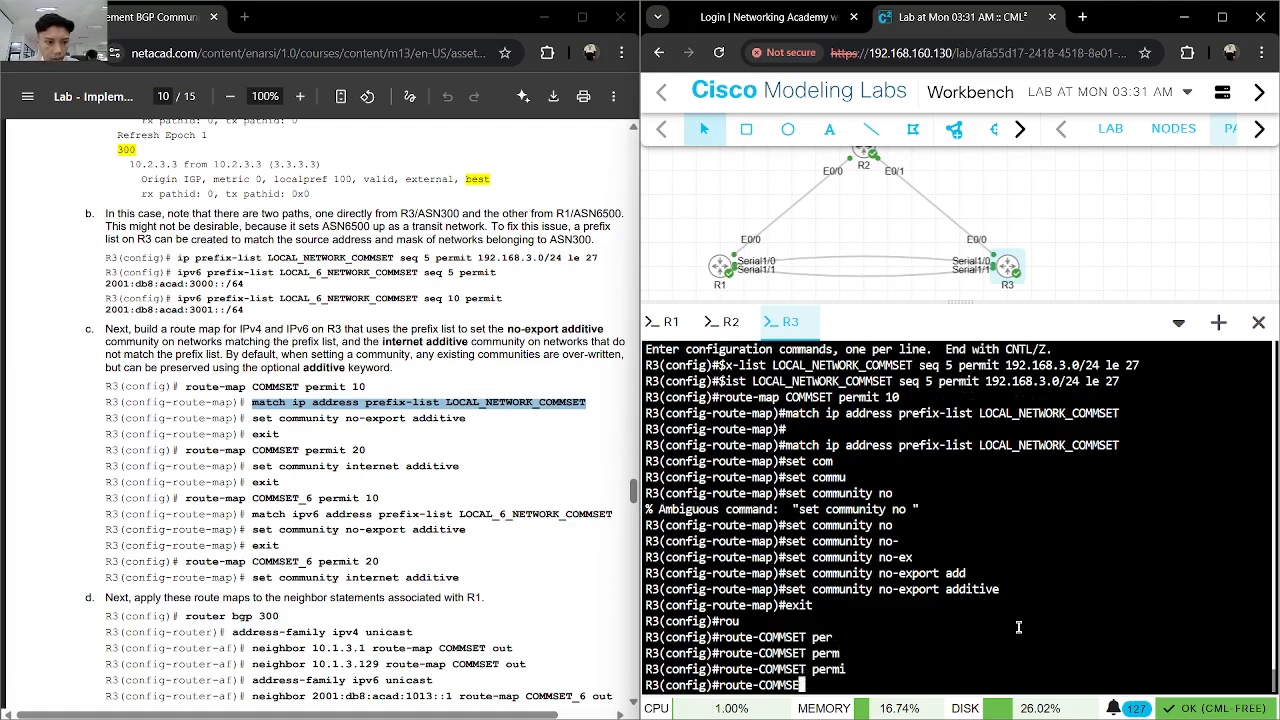
- On R3, enter route-map COMMSET permit 20 in global configuration mode
{"action": "type", "text": "rou"}
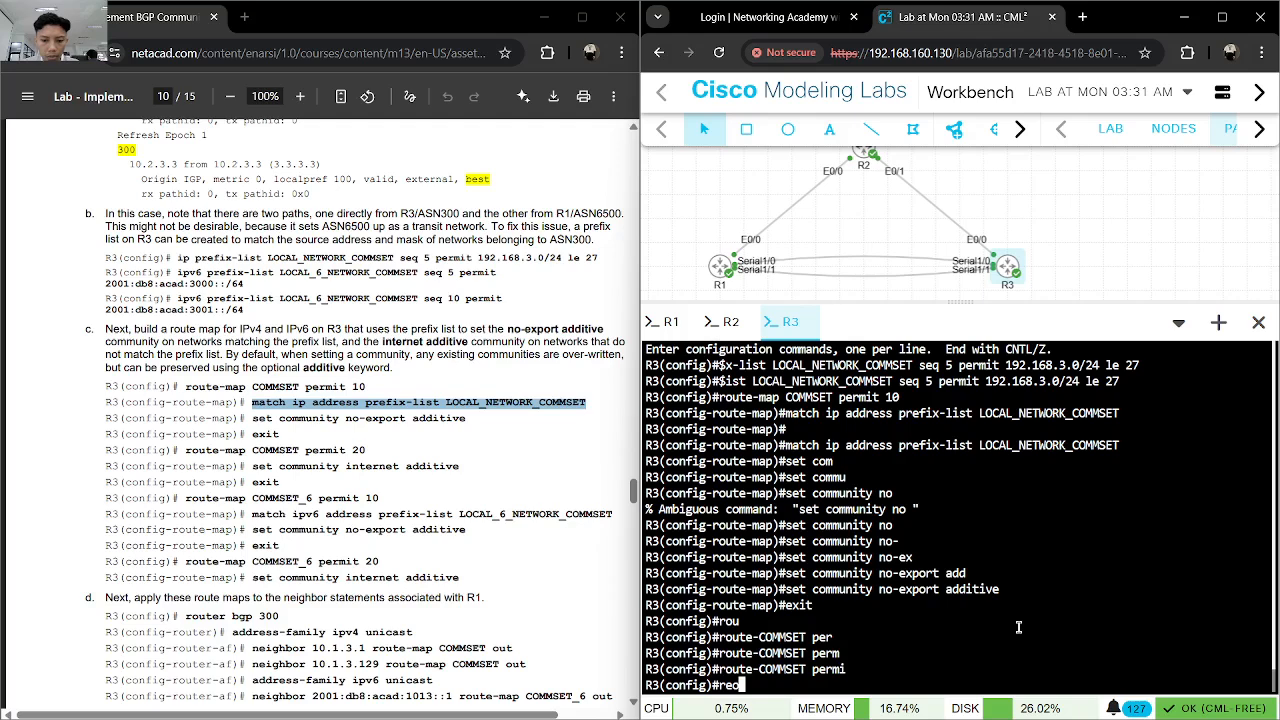
{"action": "type", "text": "ee-m"}
{"action": "key", "text": "Tab"}
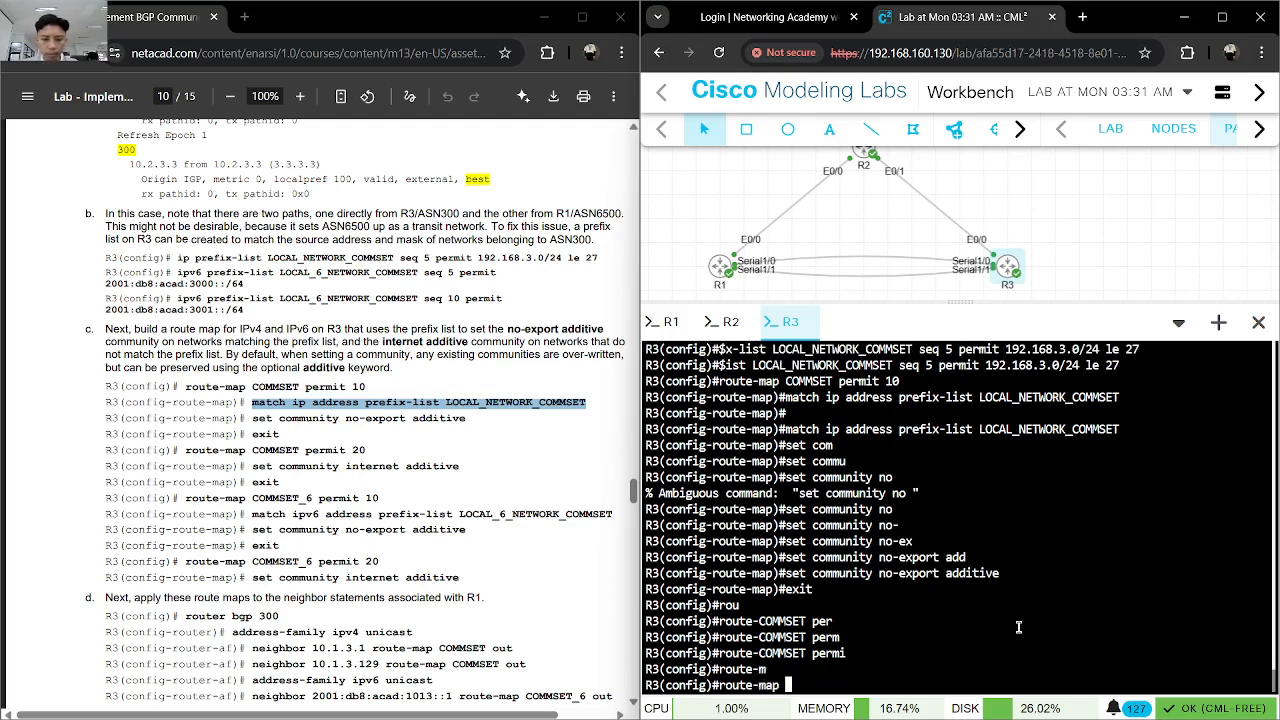
{"action": "type", "text": "COMMS"}
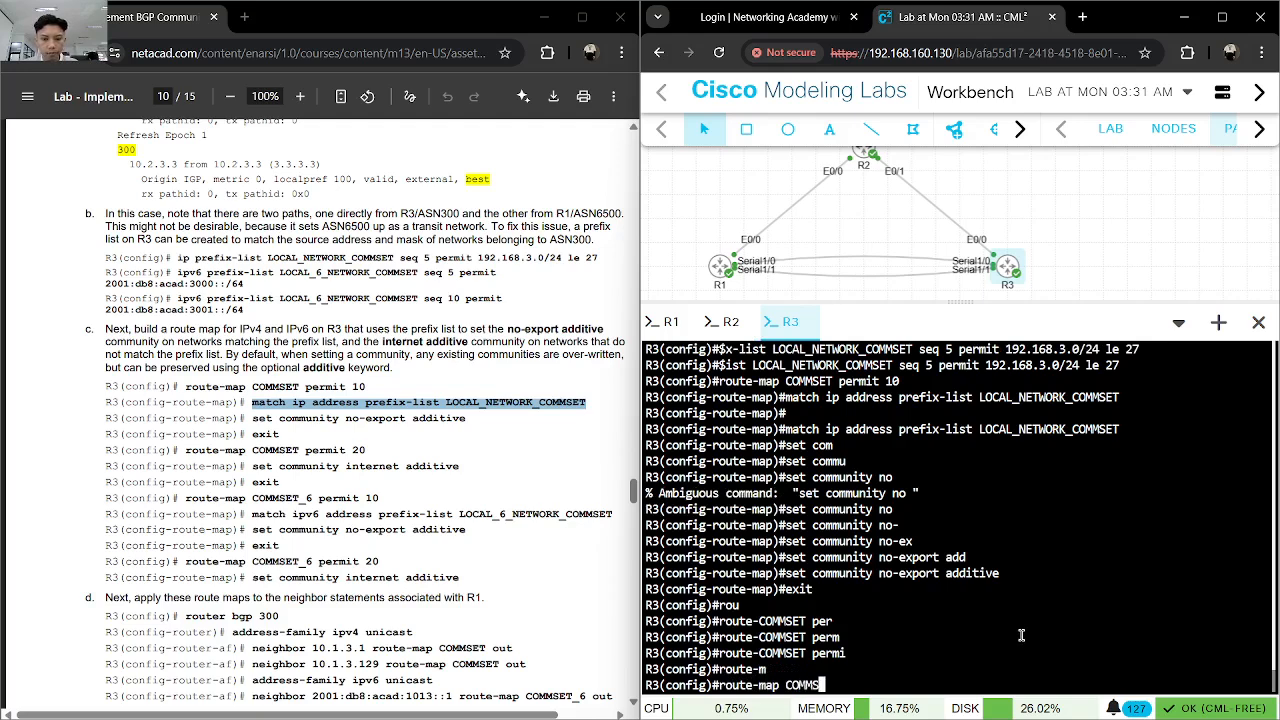
{"action": "type", "text": "ET permit 20"}
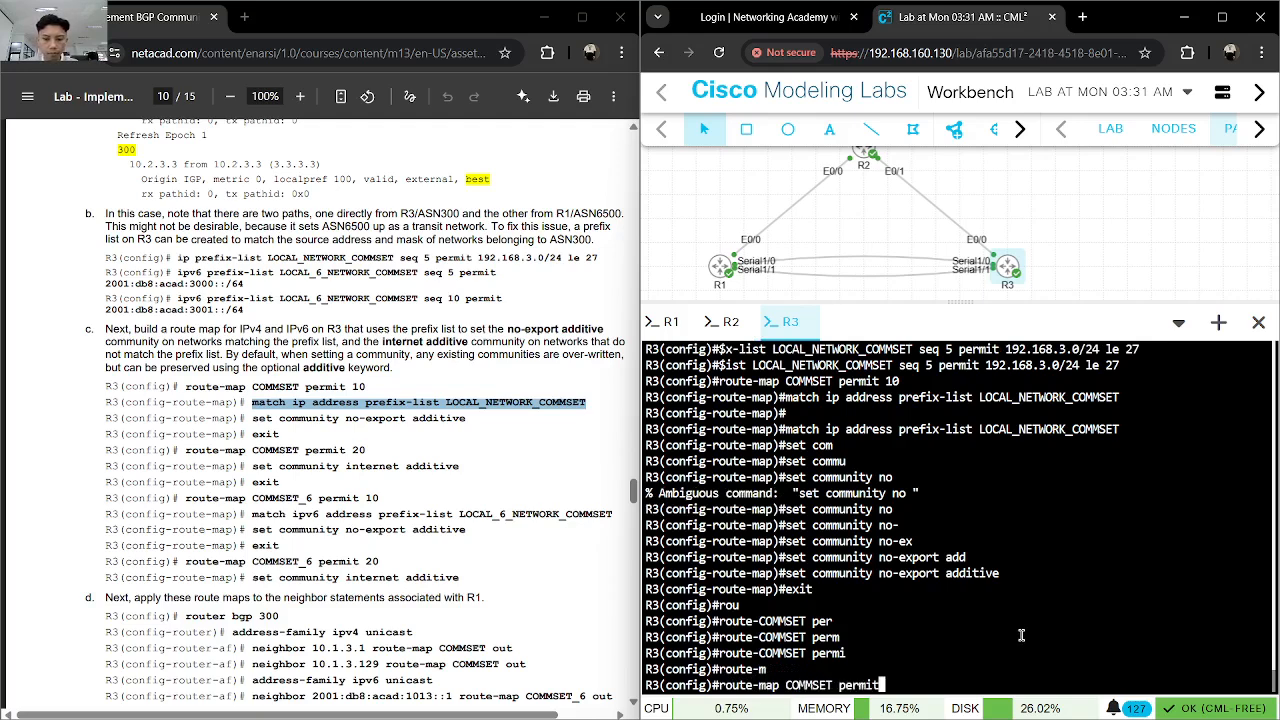
{"action": "key", "text": "Return"}
- Enter set community internet additive in the COMMSET permit 20 route map and exit to global configuration mode
{"action": "type", "text": "set com"}
{"action": "key", "text": "Tab"}
{"action": "type", "text": "mu"}
{"action": "key", "text": "Tab"}
{"action": "type", "text": "inter"}
{"action": "key", "text": "Tab"}
{"action": "type", "text": "ad"}
{"action": "key", "text": "Tab"}
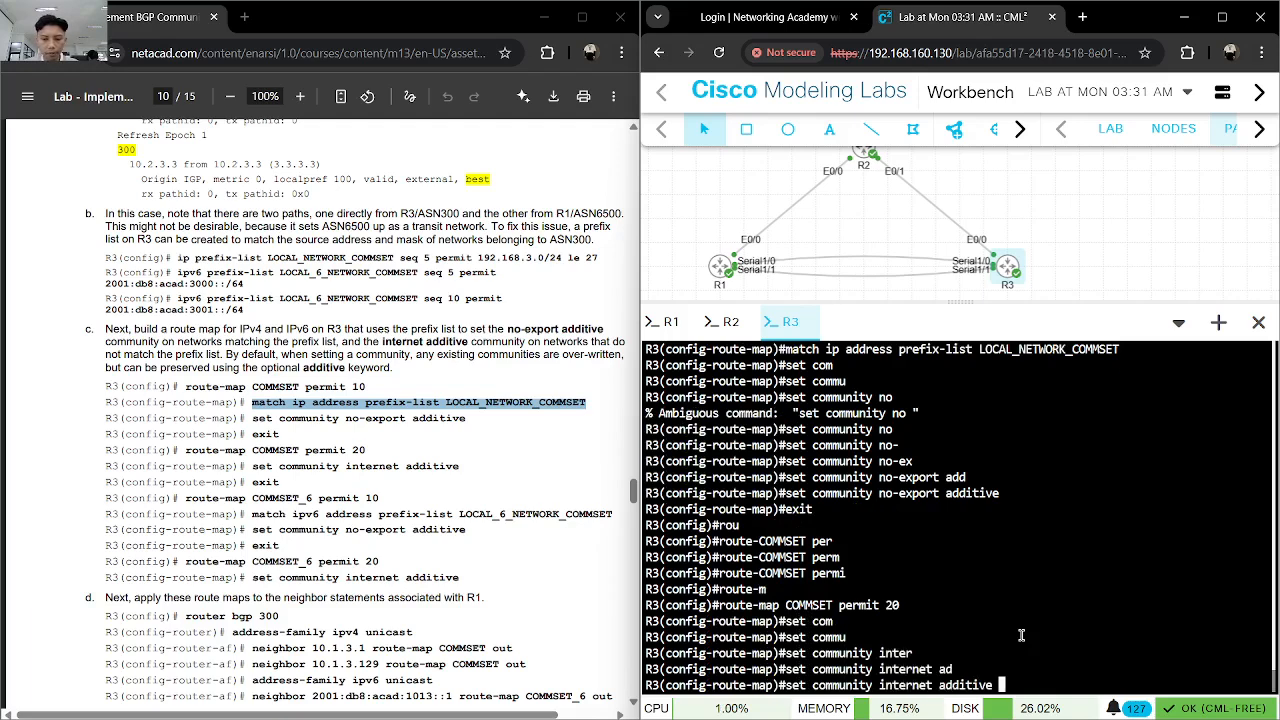
{"action": "key", "text": "Return"}
{"action": "type", "text": "exit"}
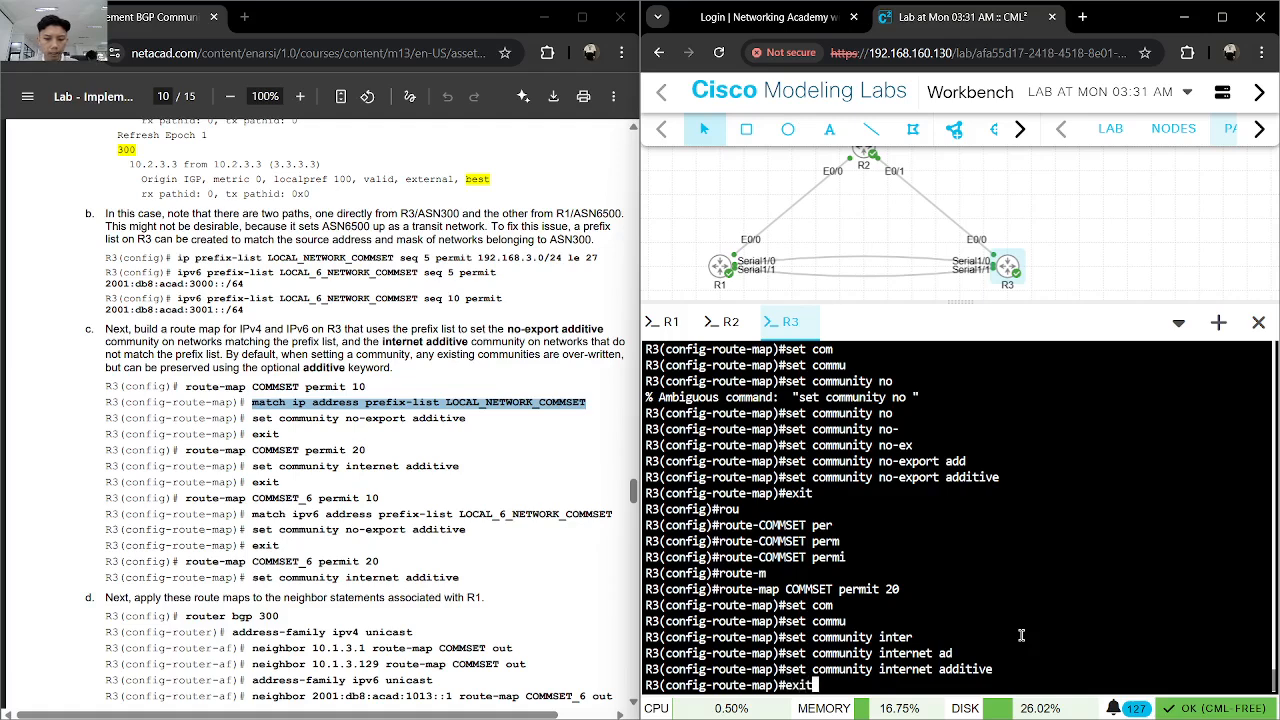
{"action": "key", "text": "Return"}
- On R3, enter route-map COMMSET_6 permit 10 in global configuration mode
{"action": "type", "text": "router-m"}
{"action": "key", "text": "BackSpace"}
{"action": "key", "text": "BackSpace"}
{"action": "key", "text": "BackSpace"}
{"action": "type", "text": "-m"}
{"action": "key", "text": "Tab"}
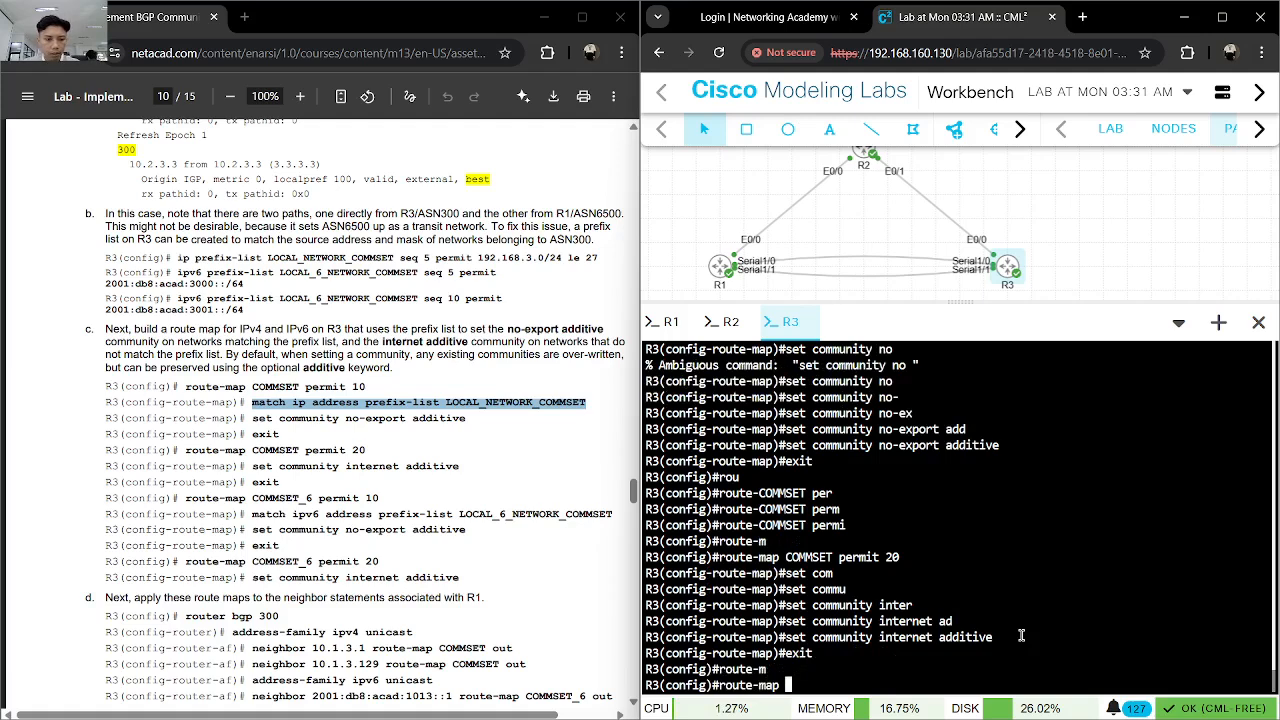
{"action": "type", "text": "COMMSET_ 6"}
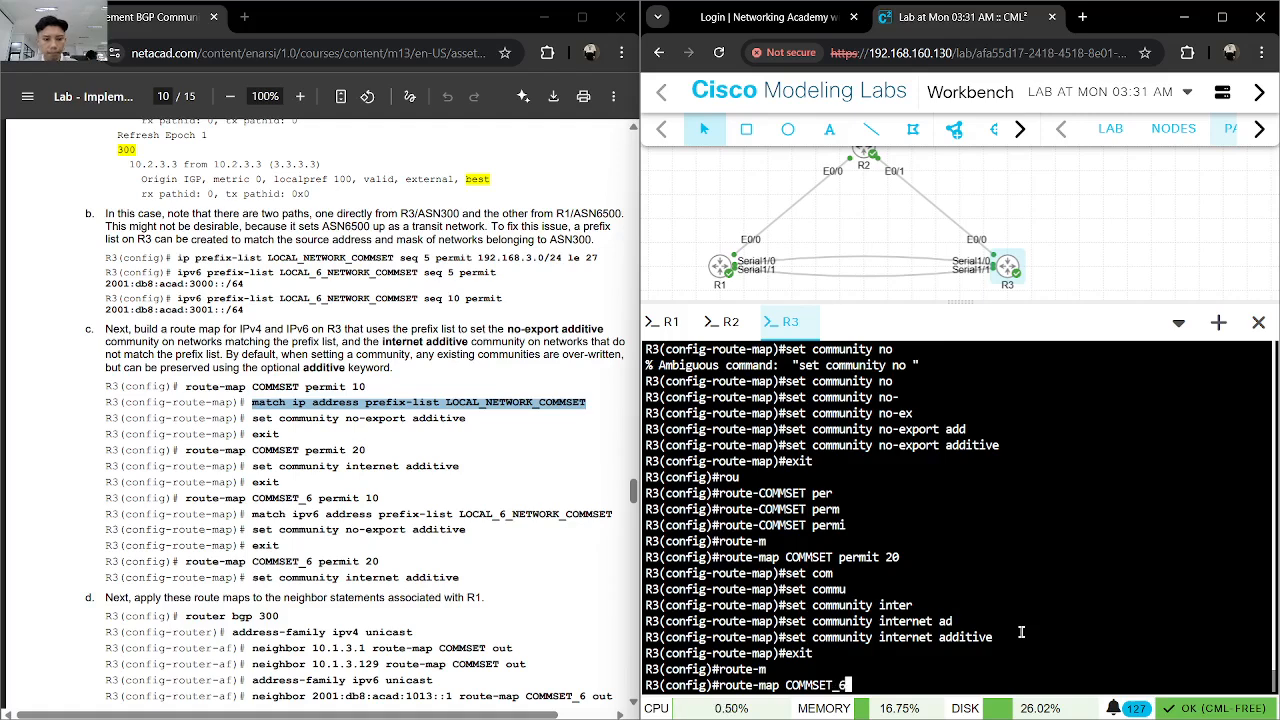
{"action": "type", "text": " per"}
{"action": "key", "text": "Tab"}
{"action": "type", "text": "10"}
{"action": "key", "text": "Return"}
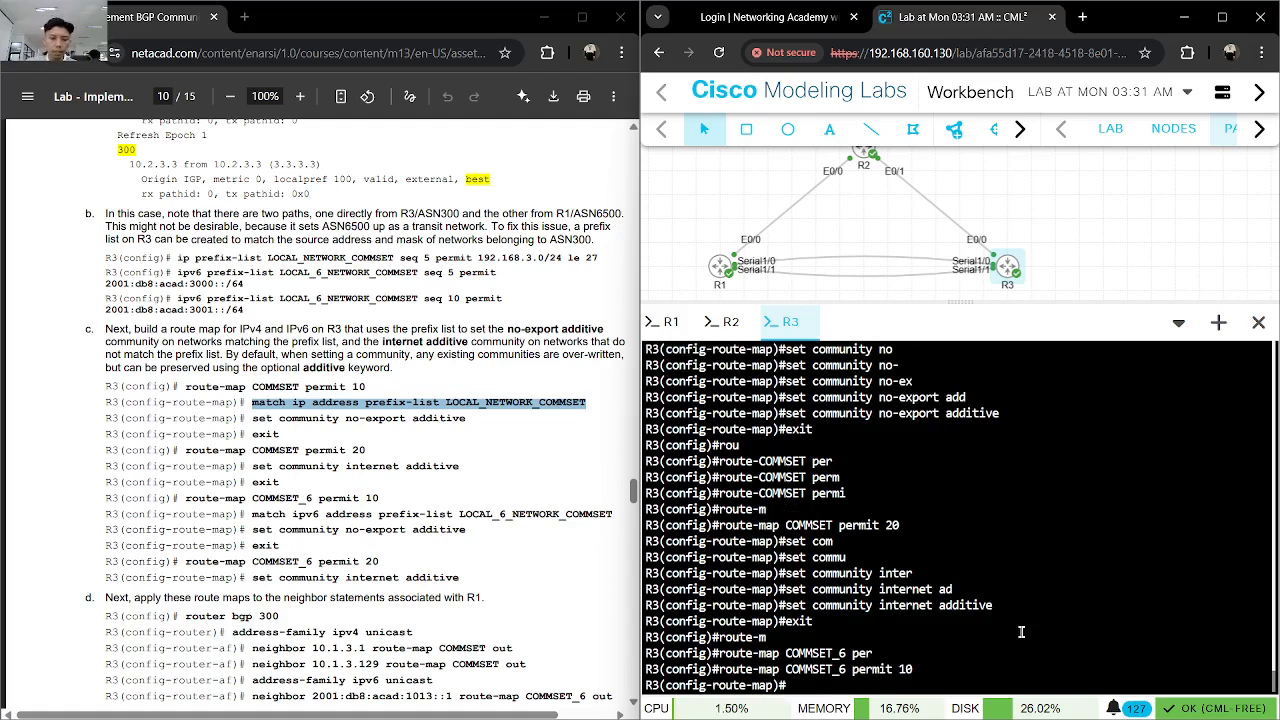
- Enter match ipv6 address prefix-list LOCAL_6_NETWORK_COMMSET in the COMMSET_6 permit 10 route map
{"action": "type", "text": "mat"}
{"action": "key", "text": "Tab"}
{"action": "type", "text": "ip"}
{"action": "key", "text": "Tab"}
{"action": "type", "text": "v"}
{"action": "key", "text": "Tab"}
{"action": "type", "text": "add"}
{"action": "key", "text": "Tab"}
{"action": "type", "text": "pref"}
{"action": "key", "text": "Tab"}
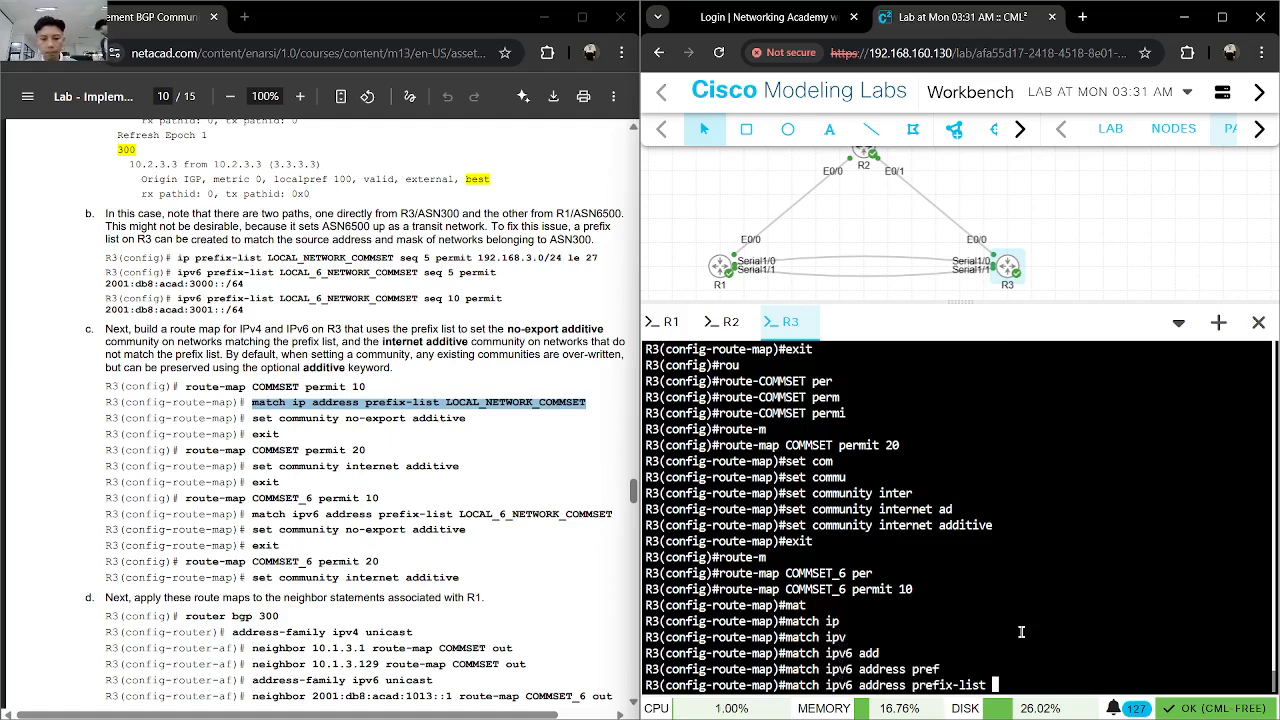
{"action": "type", "text": "LOCAL"}
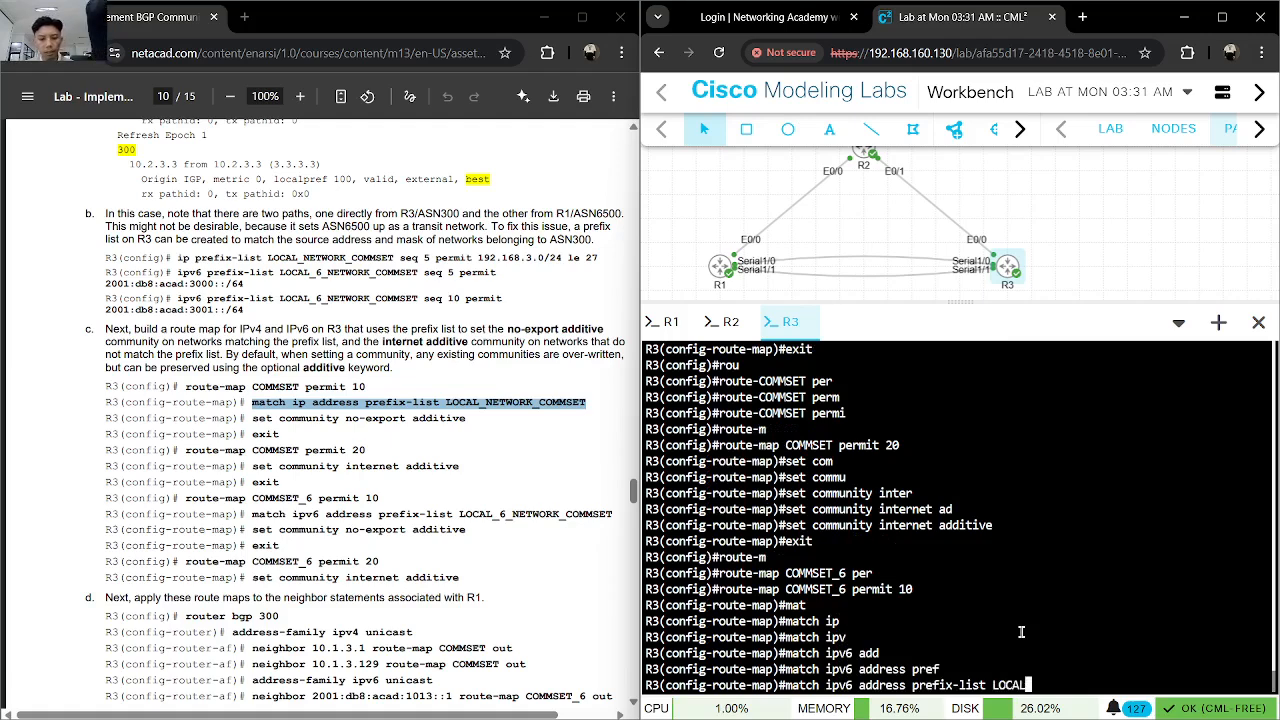
{"action": "type", "text": "_6"}
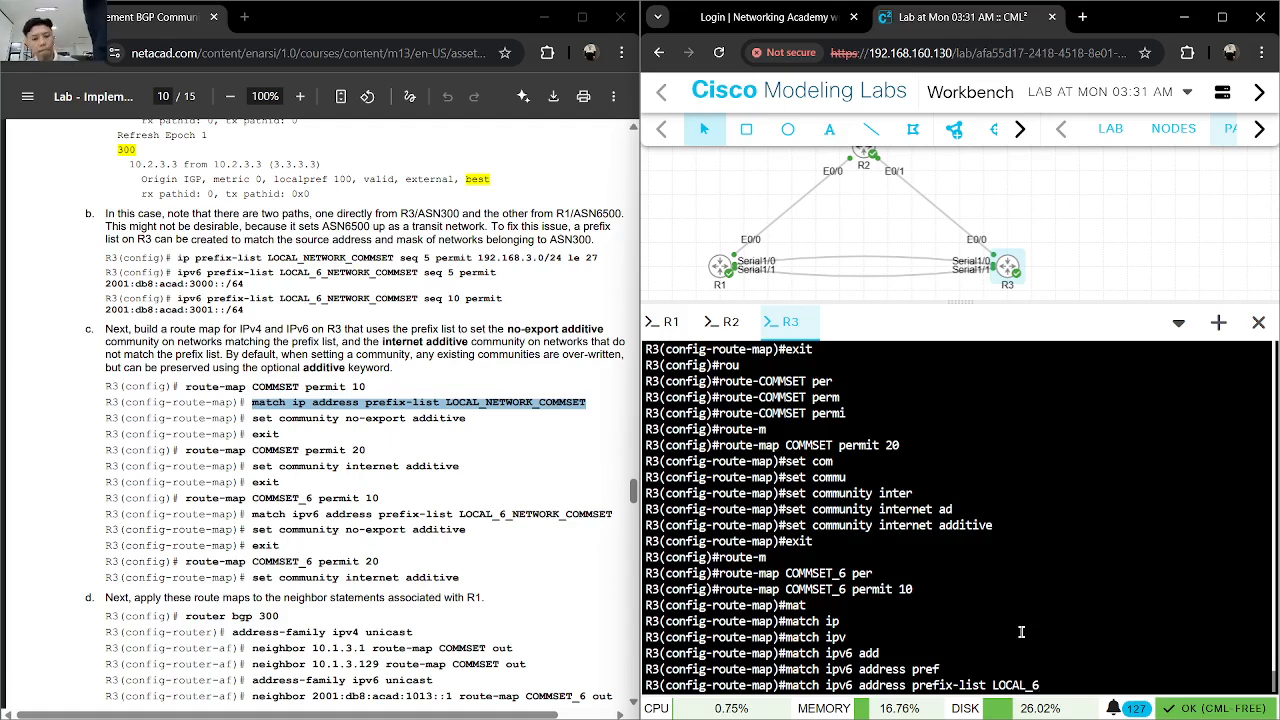
{"action": "type", "text": "_NE"}
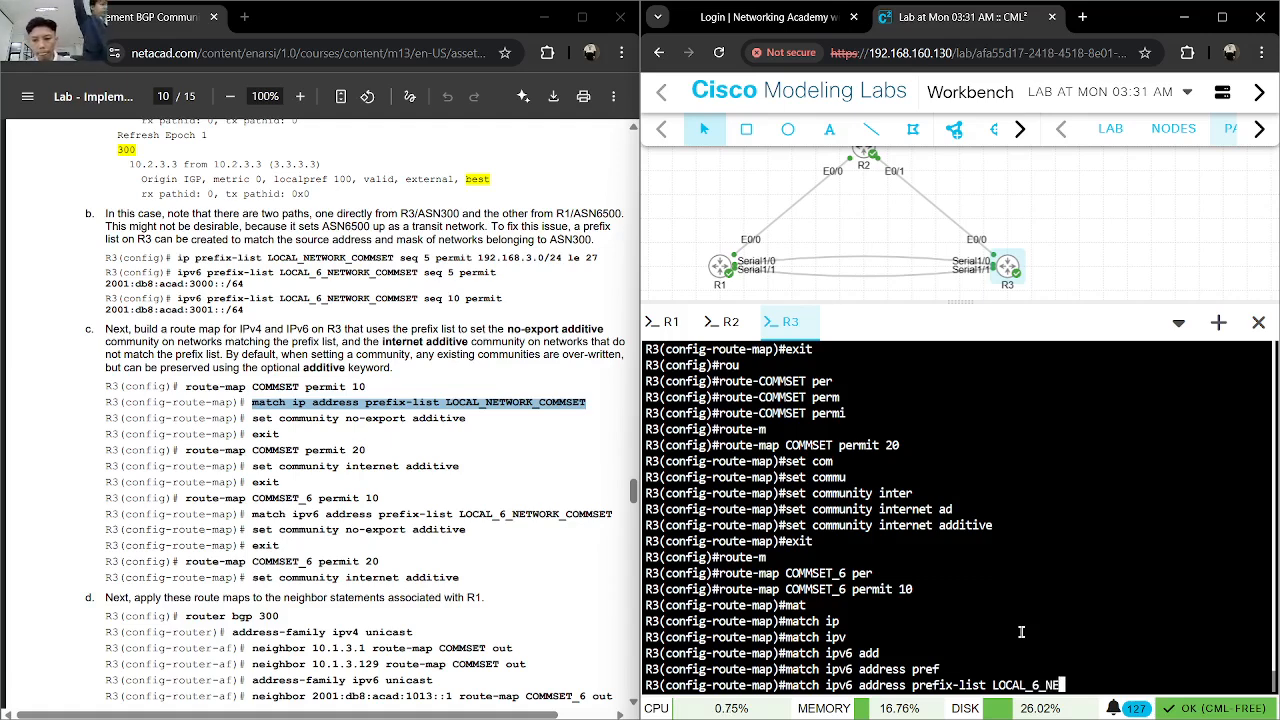
{"action": "type", "text": "TWORK_"}
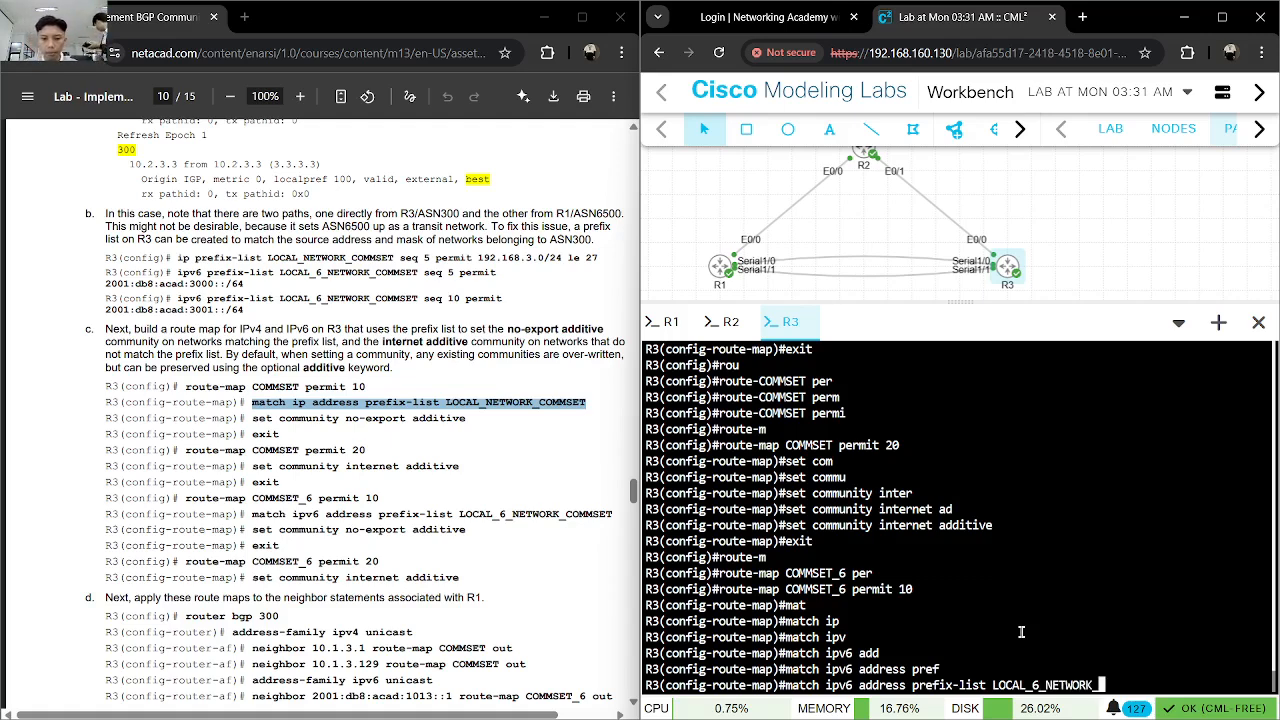
{"action": "type", "text": "COMMSET"}
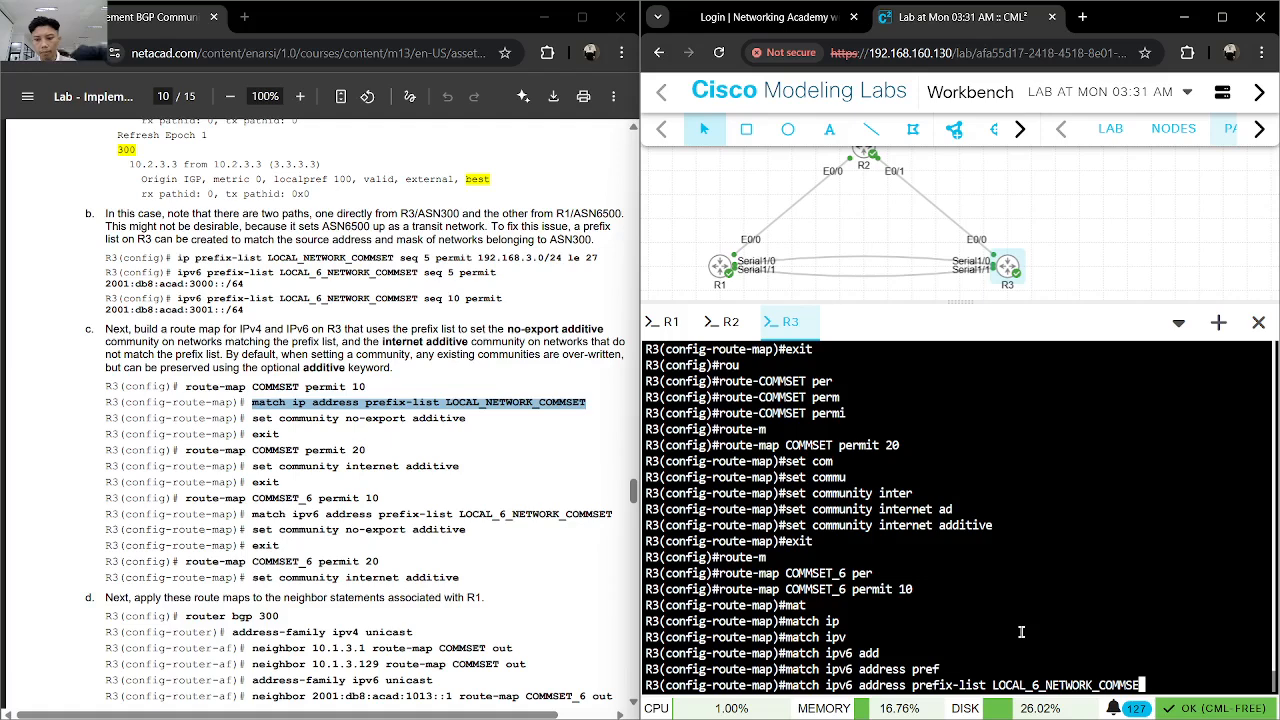
{"action": "key", "text": "Return"}
- Enter set community no-export additive in the COMMSET_6 permit 10 route map and exit to global configuration mode
{"action": "type", "text": "set com"}
{"action": "key", "text": "Tab"}
{"action": "type", "text": "m"}
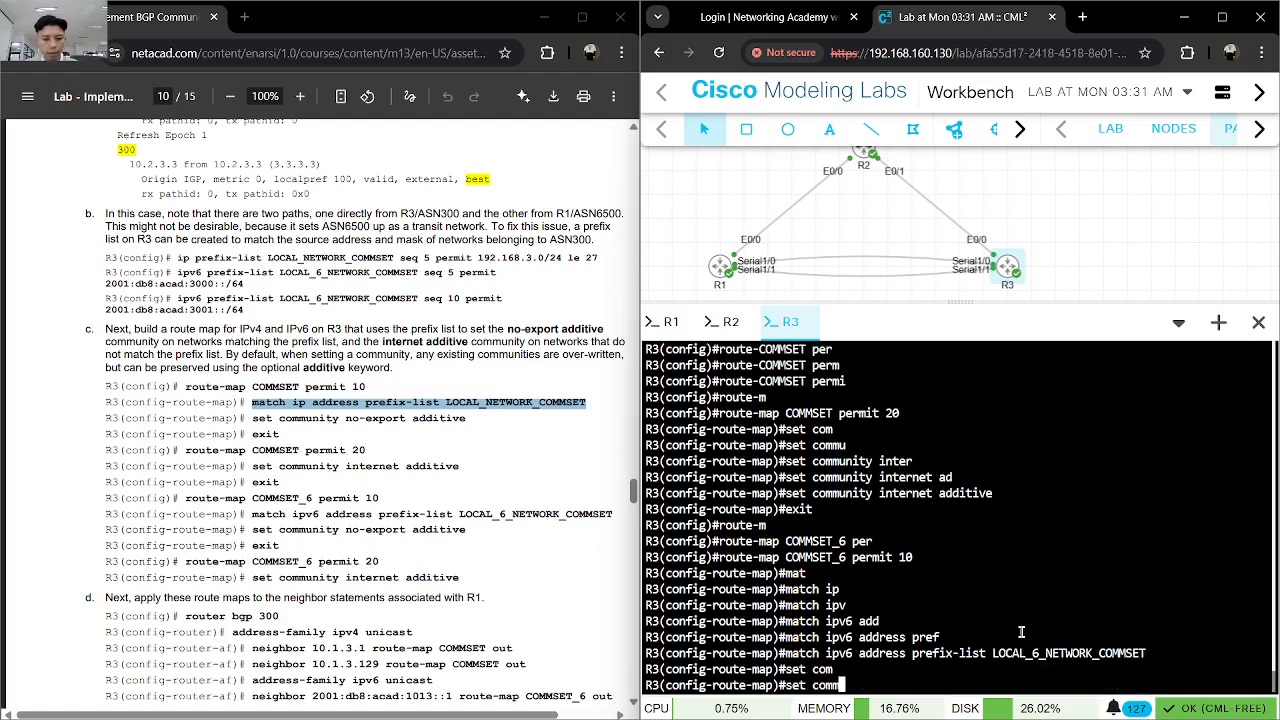
{"action": "type", "text": "u"}
{"action": "key", "text": "Tab"}
{"action": "type", "text": "no-ex"}
{"action": "key", "text": "Tab"}
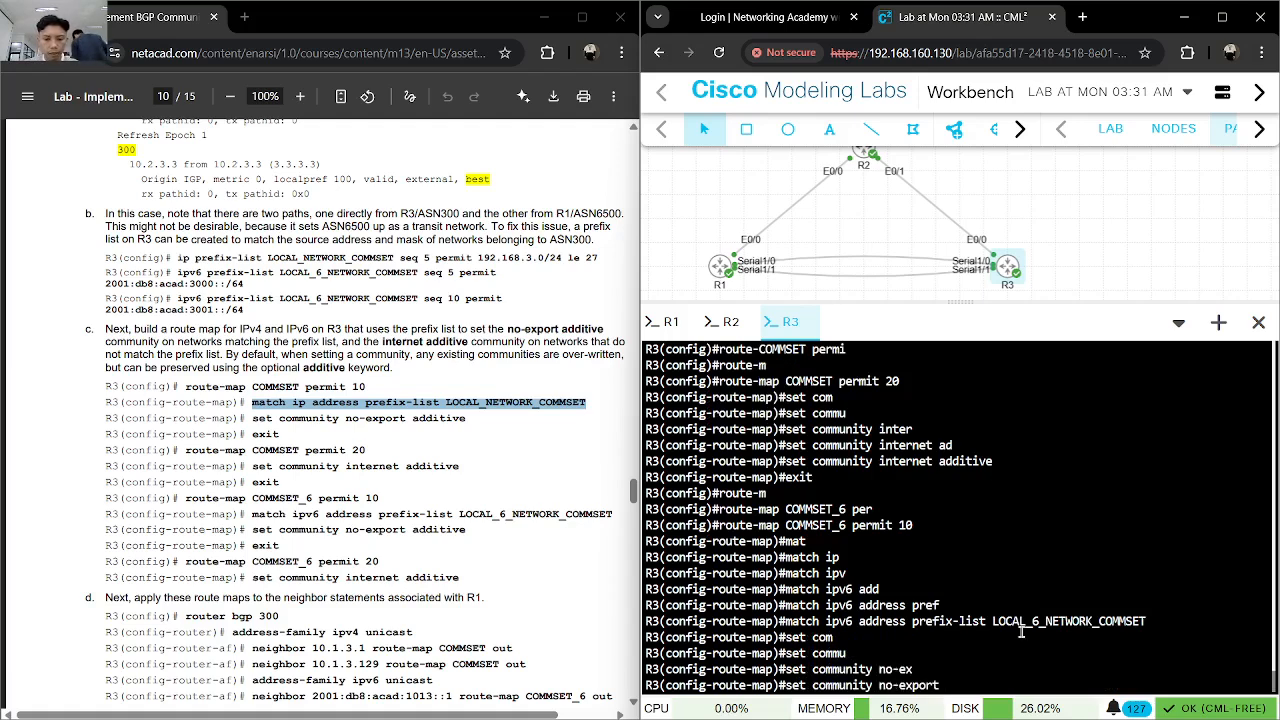
{"action": "type", "text": "add"}
{"action": "key", "text": "Tab"}
{"action": "key", "text": "Return"}
{"action": "type", "text": "exit"}
{"action": "key", "text": "Return"}
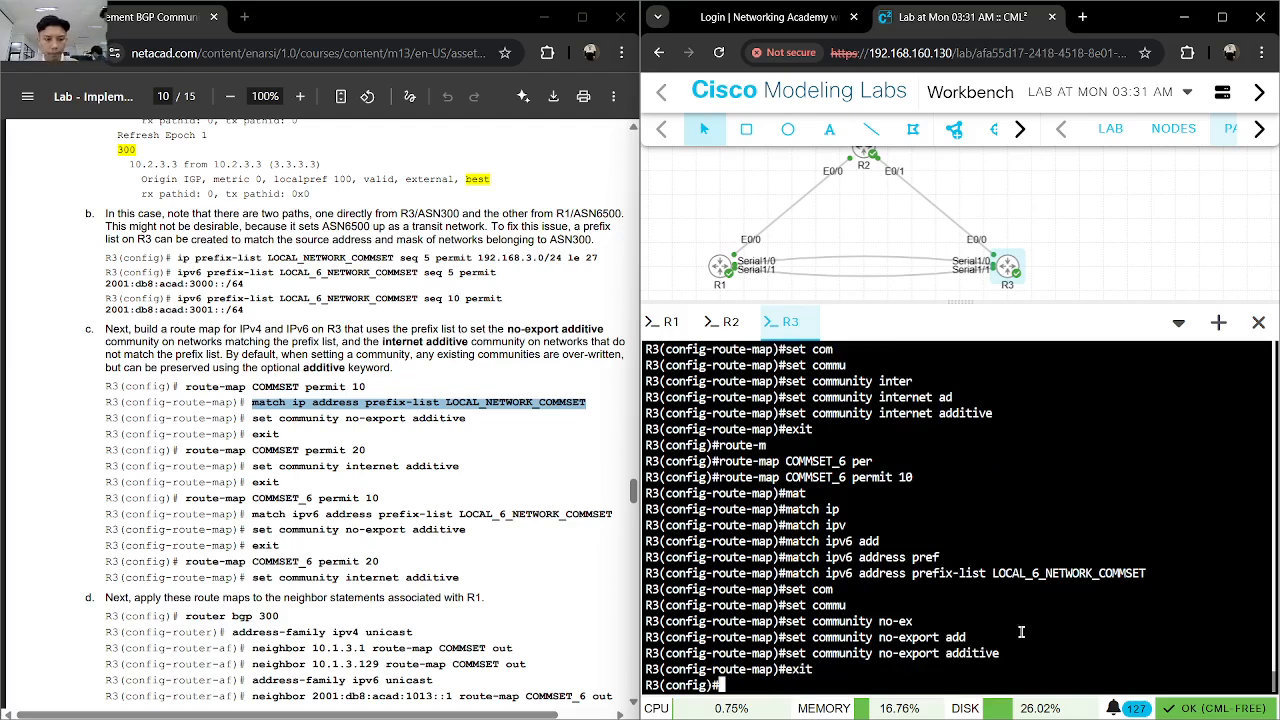
- On R3, enter route-map COMMSET_6 permit 20 in global configuration mode
{"action": "type", "text": "route-"}
{"action": "key", "text": "Tab"}
{"action": "type", "text": "m"}
{"action": "key", "text": "Tab"}
{"action": "type", "text": "COMMSET"}
{"action": "key", "text": "BackSpace"}
{"action": "type", "text": "_6 per"}
{"action": "key", "text": "Tab"}
{"action": "type", "text": "20"}
{"action": "key", "text": "Return"}
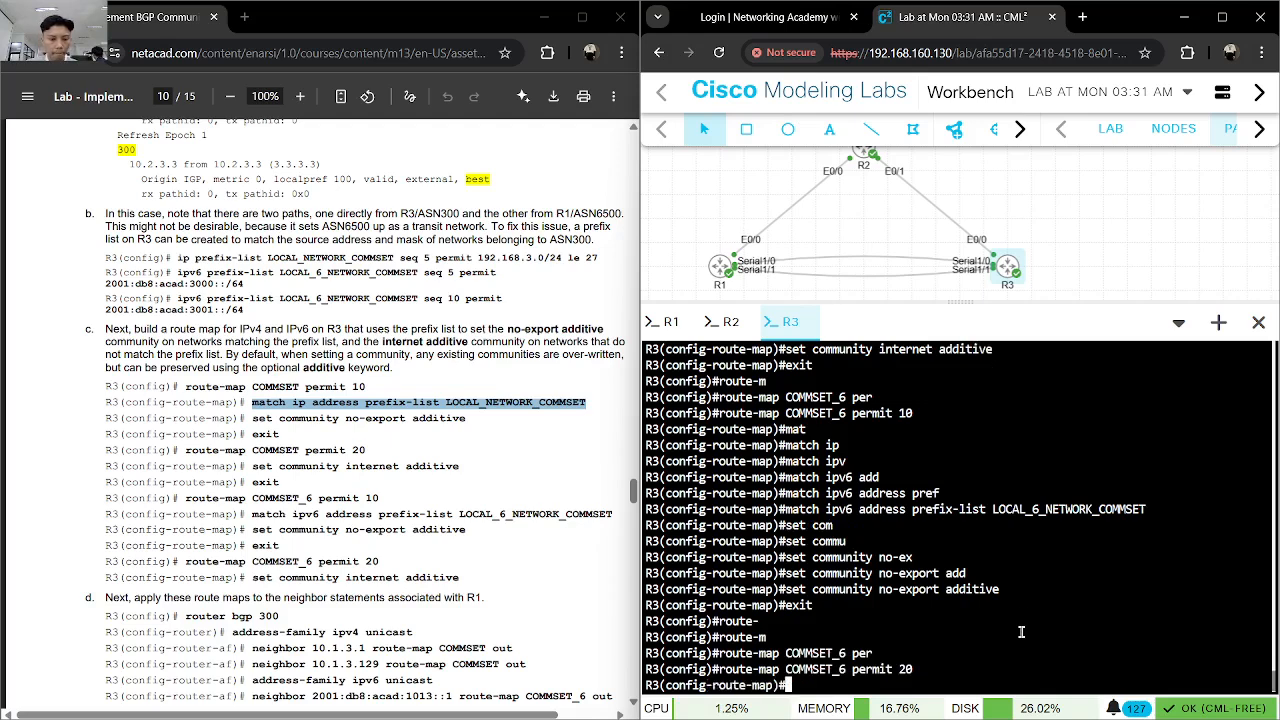
- Enter set community internet additive in the COMMSET_6 permit 20 route map
{"action": "type", "text": "set cou"}
{"action": "key", "text": "Tab"}
{"action": "key", "text": "BackSpace"}
{"action": "key", "text": "BackSpace"}
{"action": "type", "text": "mu"}
{"action": "key", "text": "Tab"}
{"action": "key", "text": "Tab"}
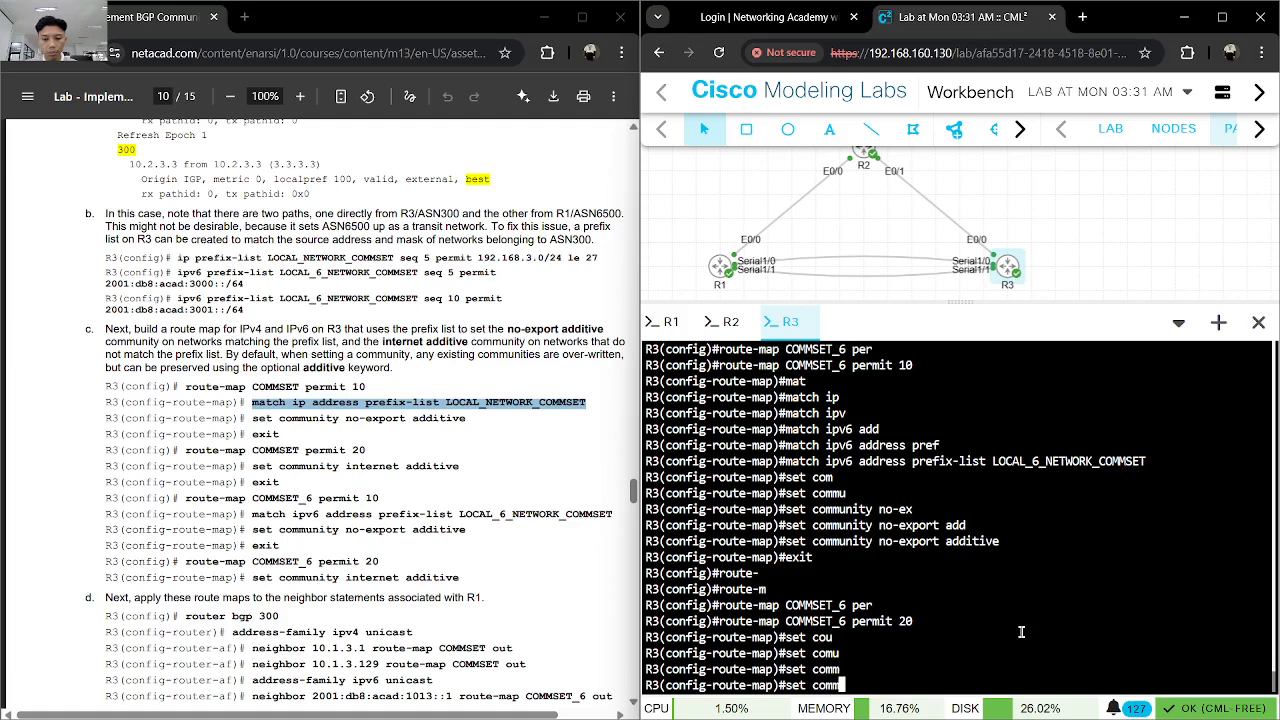
{"action": "type", "text": "unity in"}
{"action": "key", "text": "Tab"}
{"action": "type", "text": "inte"}
{"action": "key", "text": "Tab"}
{"action": "type", "text": "ad"}
{"action": "key", "text": "Tab"}
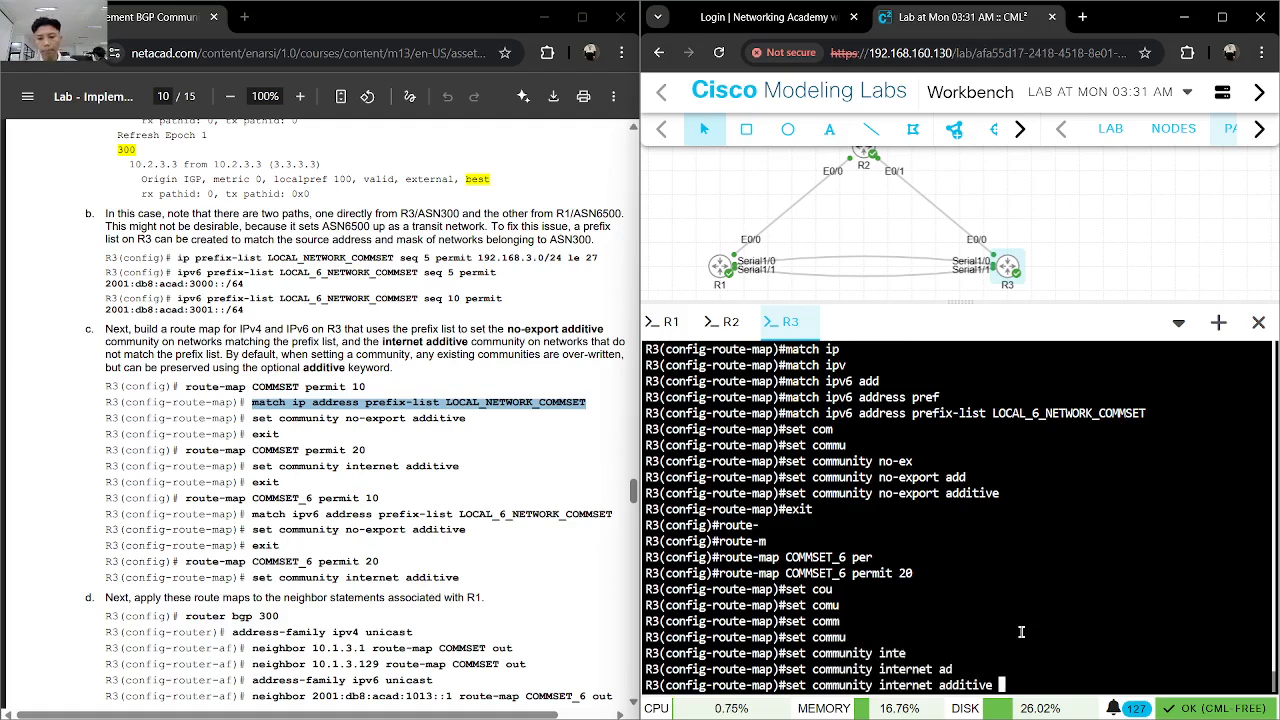
{"action": "key", "text": "Return"}
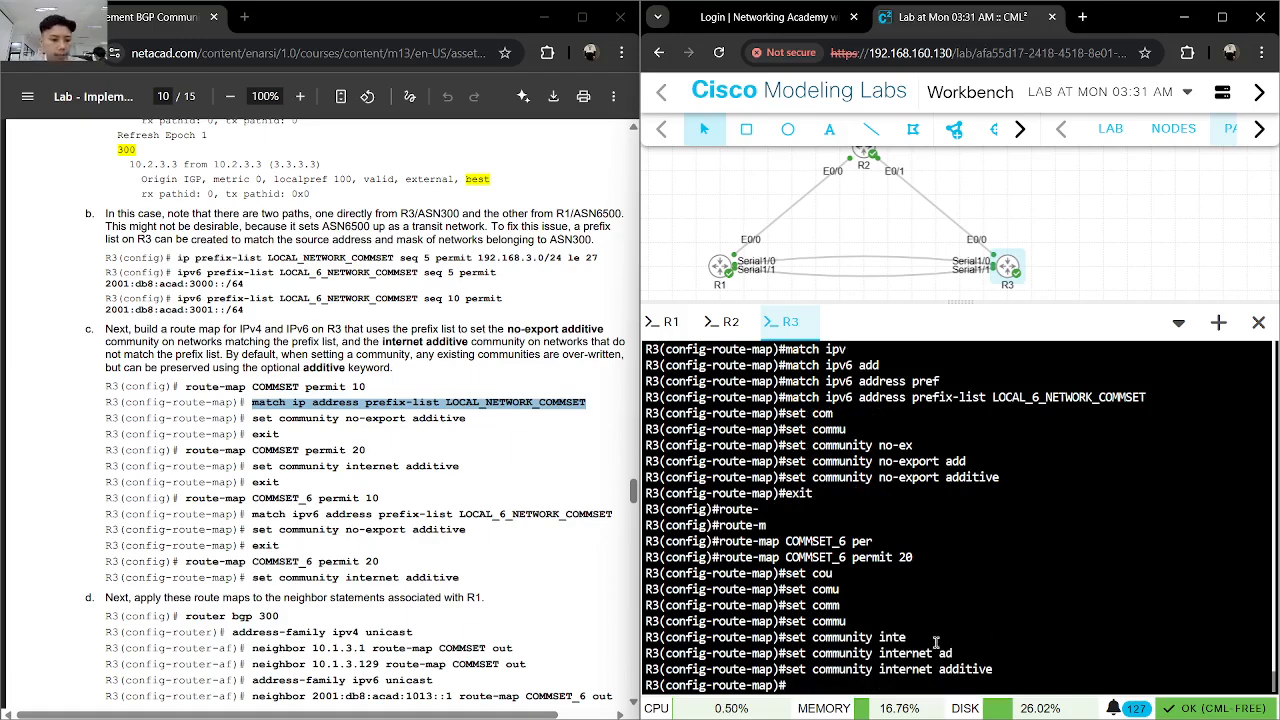
- Exit the COMMSET_6 permit 20 route map and save R3's configuration with do wr
{"action": "scroll", "coordinate": [279, 532], "scroll_direction": "down", "scroll_amount": 1}
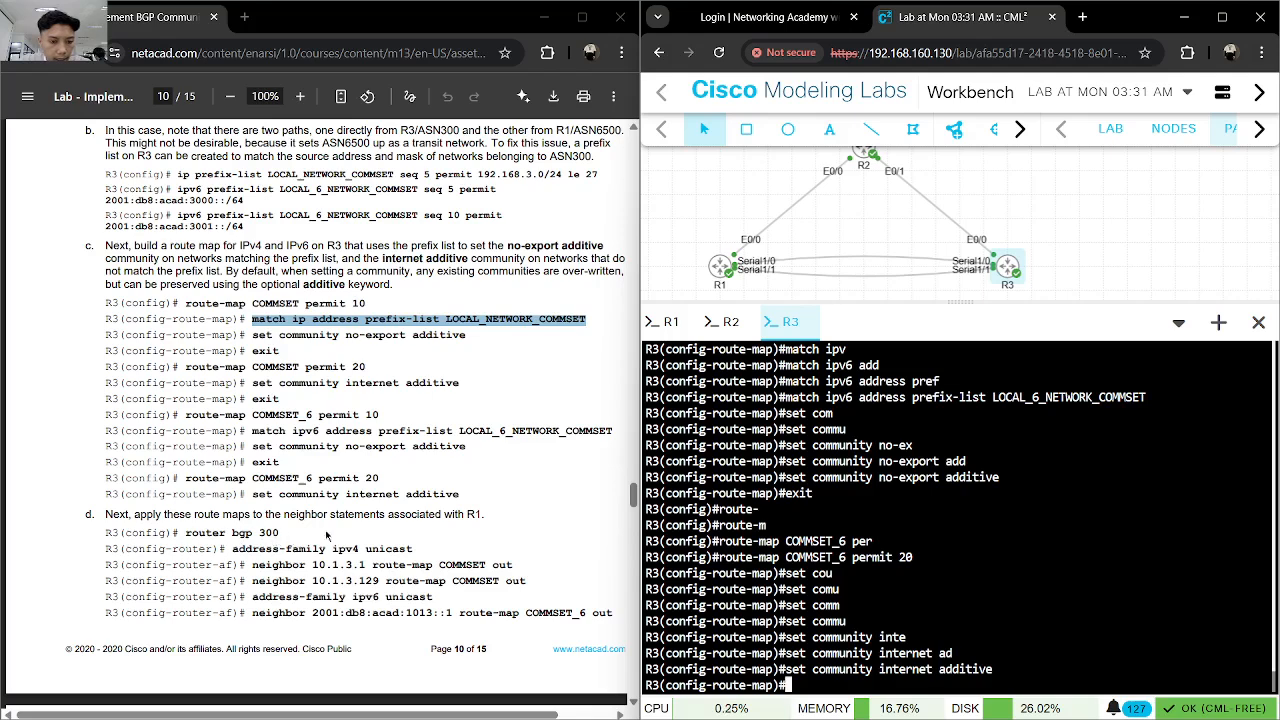
{"action": "left_click_drag", "start_coordinate": [463, 494], "coordinate": [419, 495]}
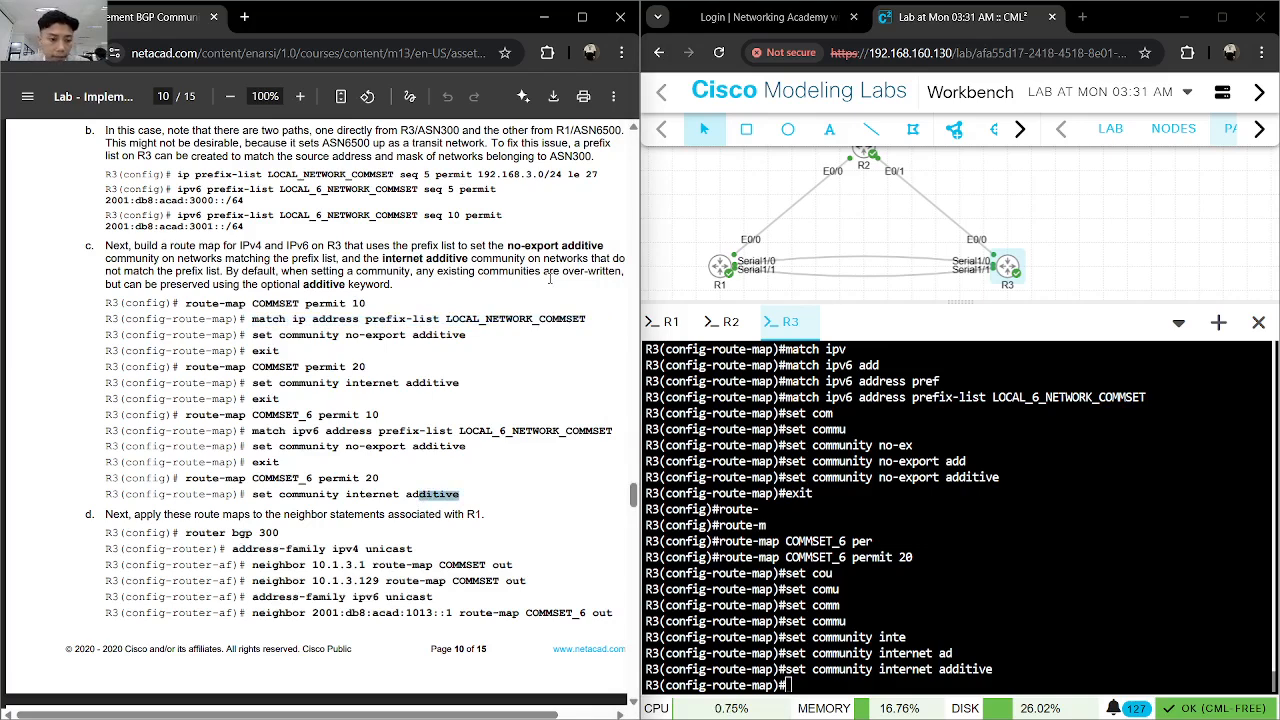
{"action": "left_click", "coordinate": [195, 518]}
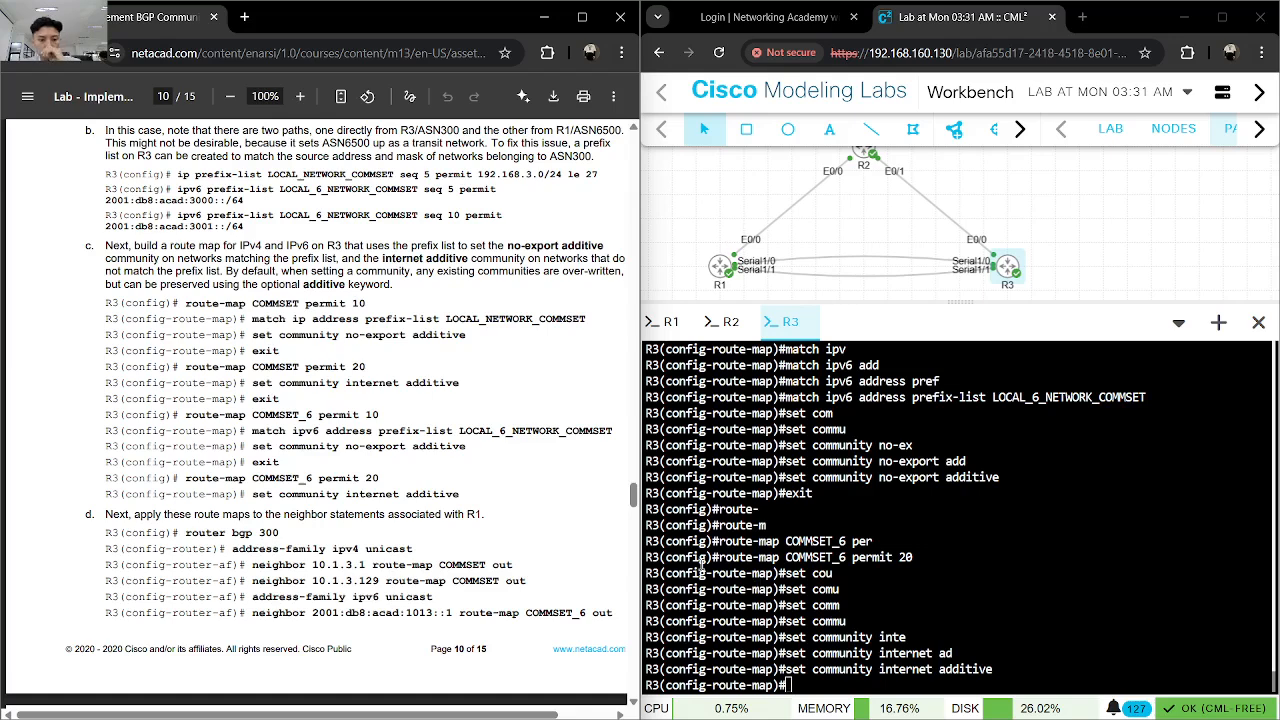
{"action": "left_click", "coordinate": [880, 589]}
{"action": "type", "text": "exit"}
{"action": "key", "text": "Return"}
{"action": "type", "text": "do wr"}
{"action": "key", "text": "Return"}
- Enter router bgp 300 on R3 and open its IPv4 configuration with address-family ipv4 unicast
{"action": "type", "text": "router"}
{"action": "key", "text": "Tab"}
{"action": "type", "text": "b"}
{"action": "key", "text": "Tab"}
{"action": "key", "text": "Return"}
{"action": "type", "text": "add"}
{"action": "key", "text": "Tab"}
{"action": "type", "text": "ipv"}
{"action": "key", "text": "Tab"}
{"action": "type", "text": "4 un"}
{"action": "key", "text": "Tab"}
{"action": "key", "text": "Return"}
- Apply the IPv4 route map to R1's first neighbor address with neighbor 10.1.3.1 route-map COMMSET out
{"action": "type", "text": "nei"}
{"action": "key", "text": "Tab"}
{"action": "type", "text": "10.1.3.1 "}
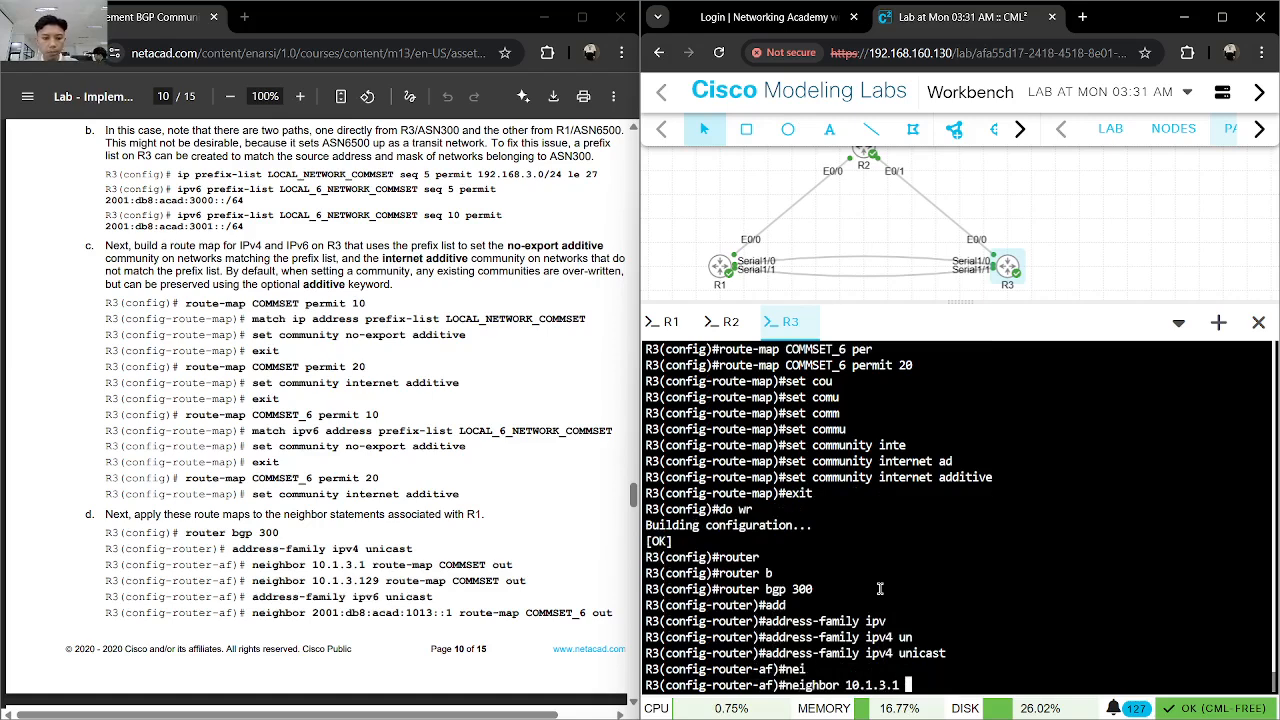
{"action": "type", "text": "ro"}
{"action": "key", "text": "Tab"}
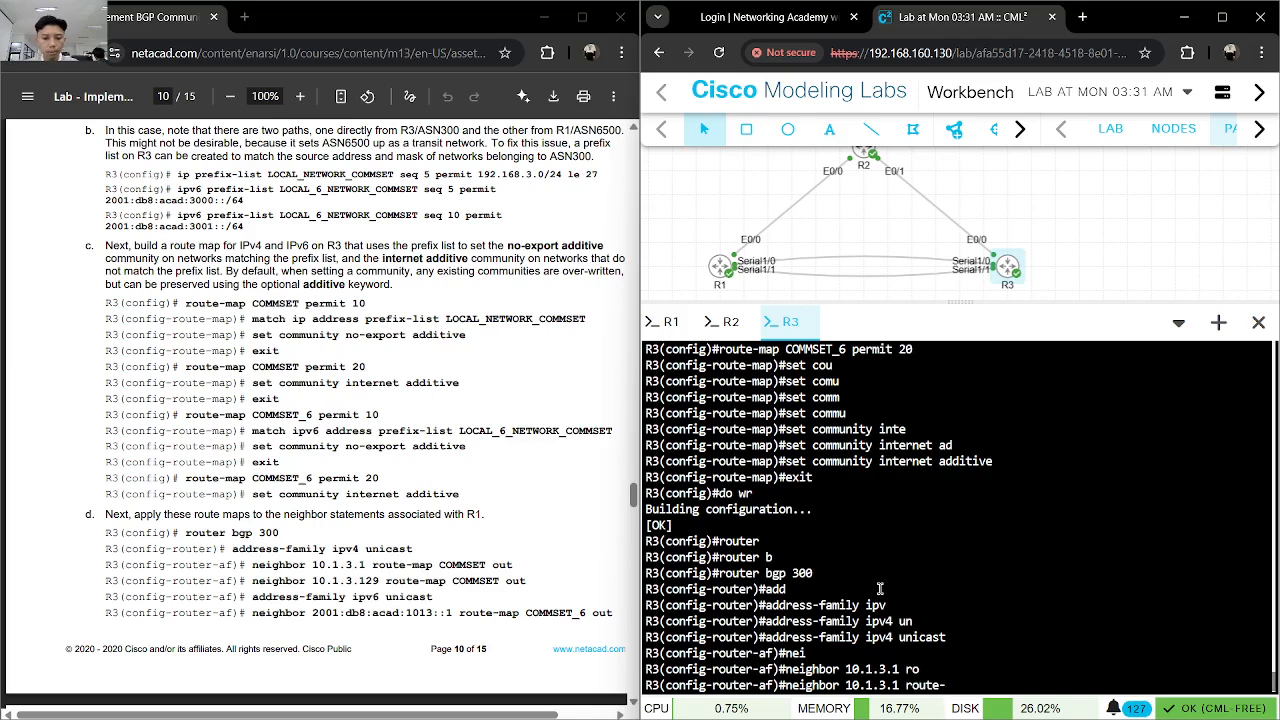
{"action": "type", "text": "m"}
{"action": "key", "text": "Tab"}
{"action": "type", "text": "COMMSET out"}
{"action": "key", "text": "Return"}
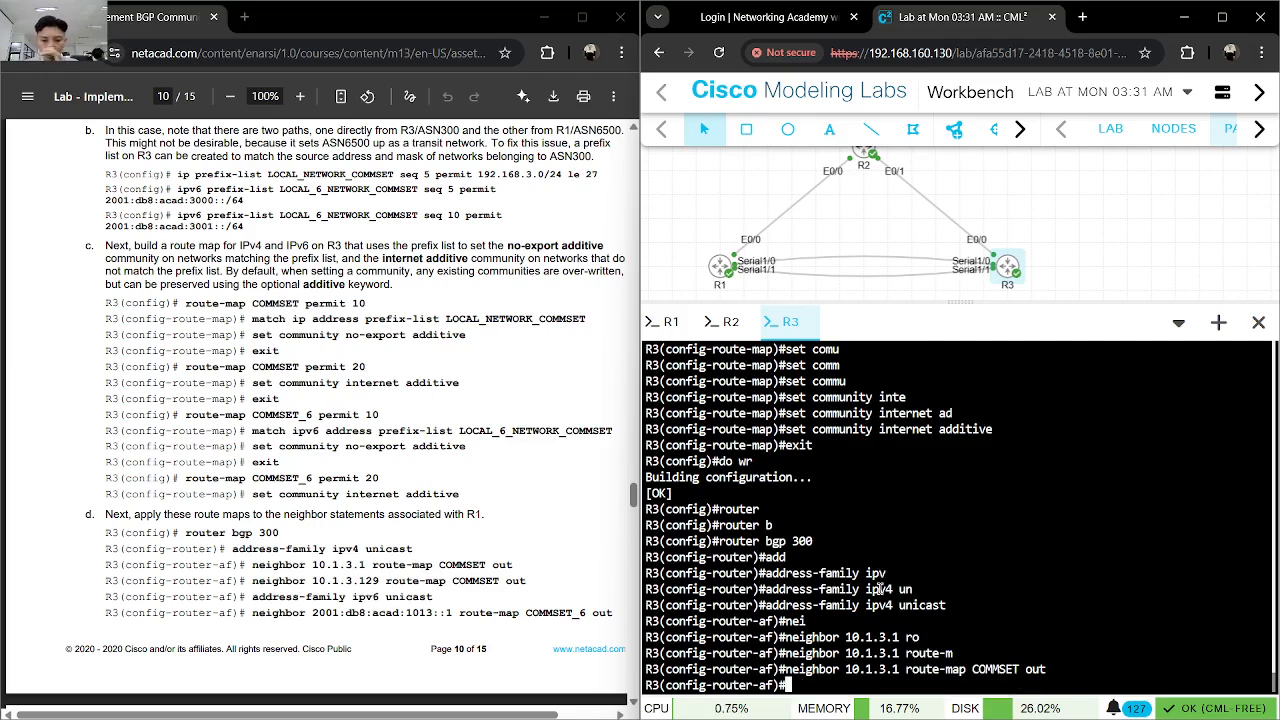
- Apply the IPv4 route map to R1's second neighbor address with neighbor 10.1.3.129 route-map COMMSET out
{"action": "type", "text": "nei"}
{"action": "key", "text": "Tab"}
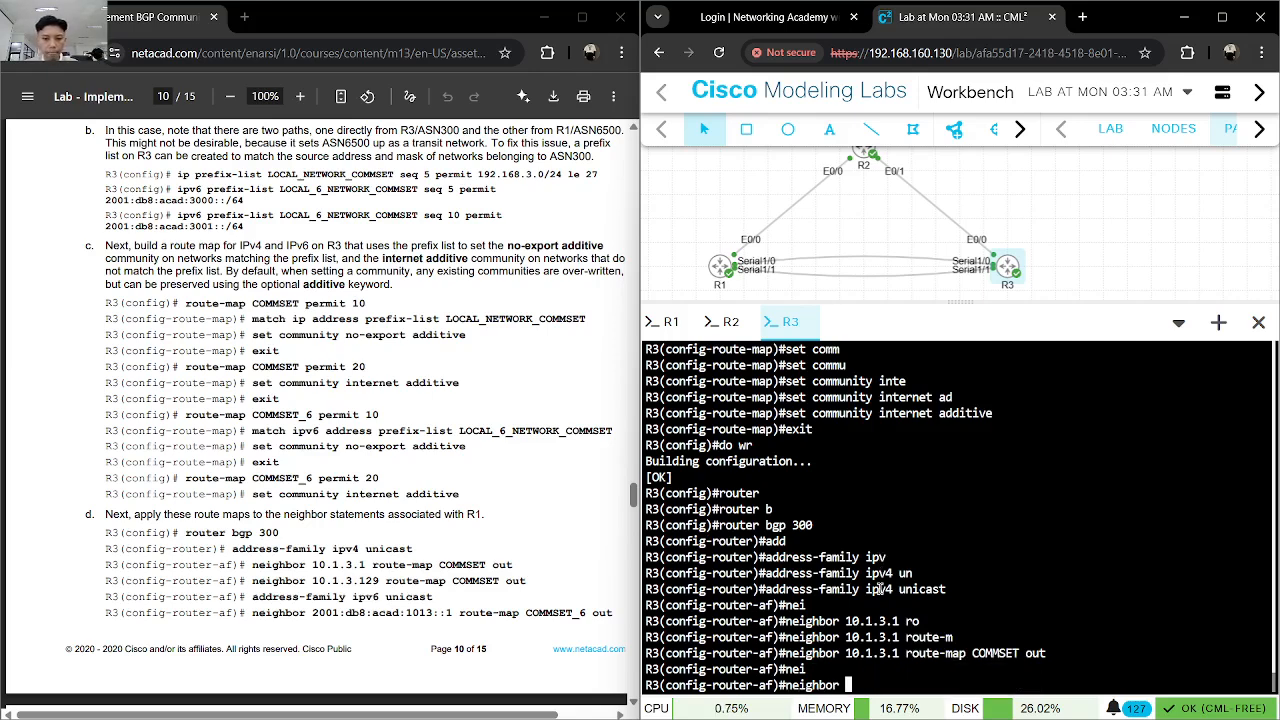
{"action": "type", "text": "10.1.3"}
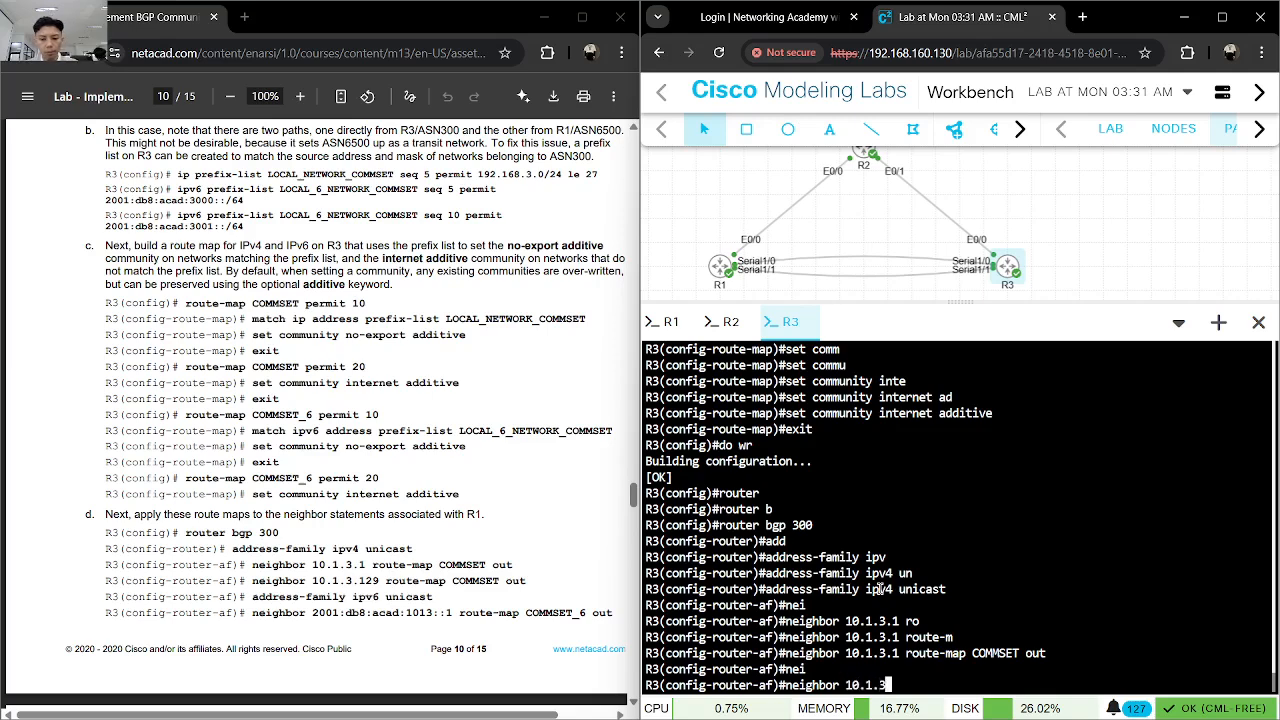
{"action": "type", "text": ".129 "}
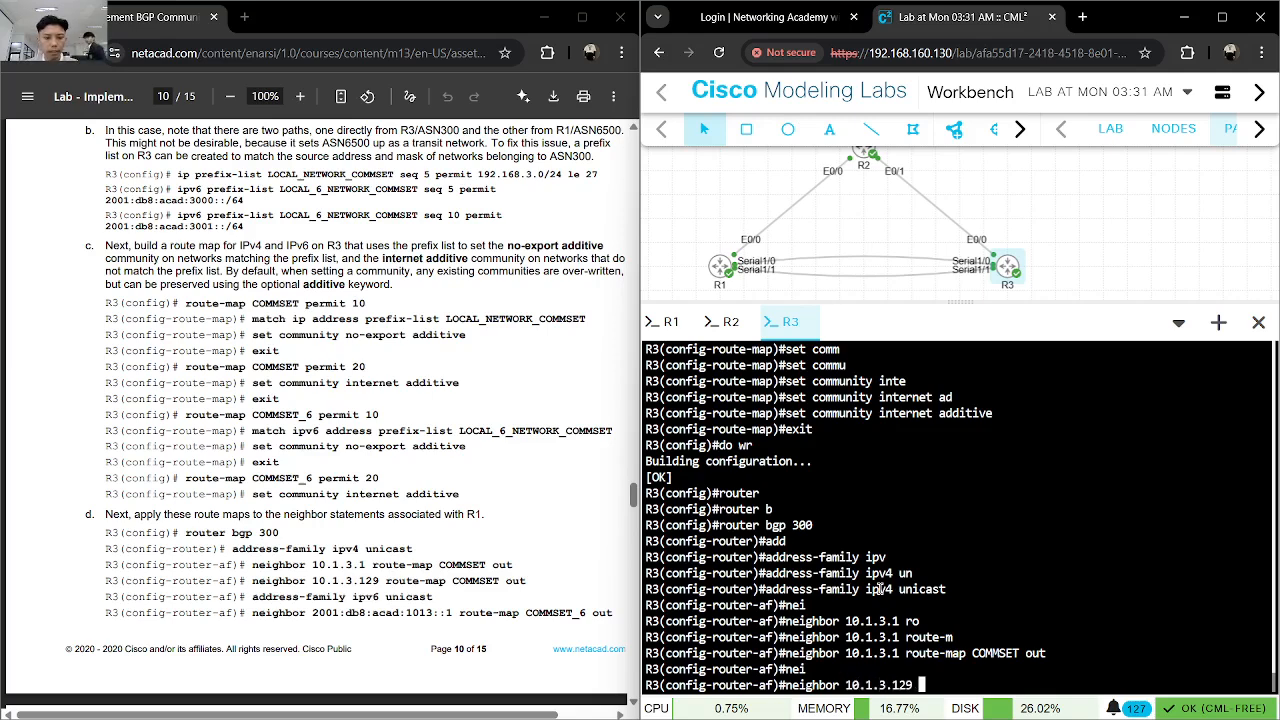
{"action": "type", "text": "rout"}
{"action": "key", "text": "Tab"}
{"action": "type", "text": "e-m"}
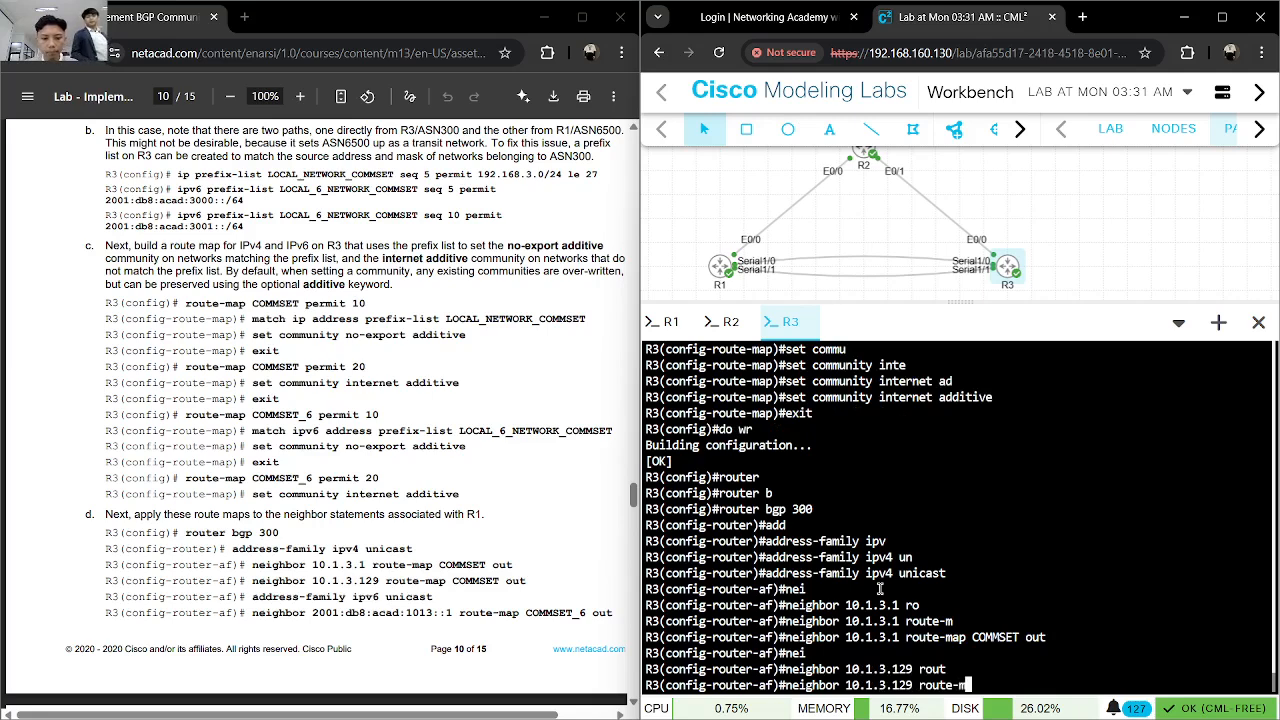
{"action": "key", "text": "Tab"}
{"action": "type", "text": "COMMSET o"}
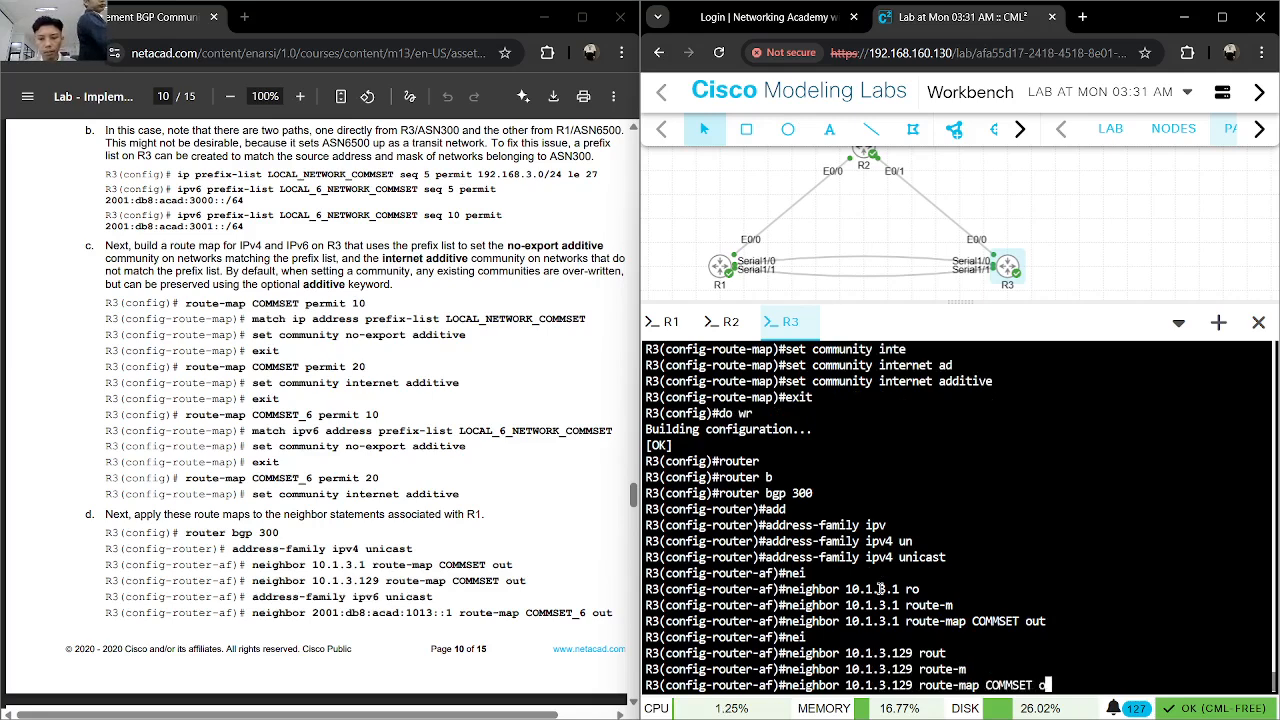
{"action": "key", "text": "Tab"}
{"action": "key", "text": "Return"}
- Try to enter the IPv6 unicast address family directly from the IPv4 address-family mode
{"action": "type", "text": "add"}
{"action": "key", "text": "Tab"}
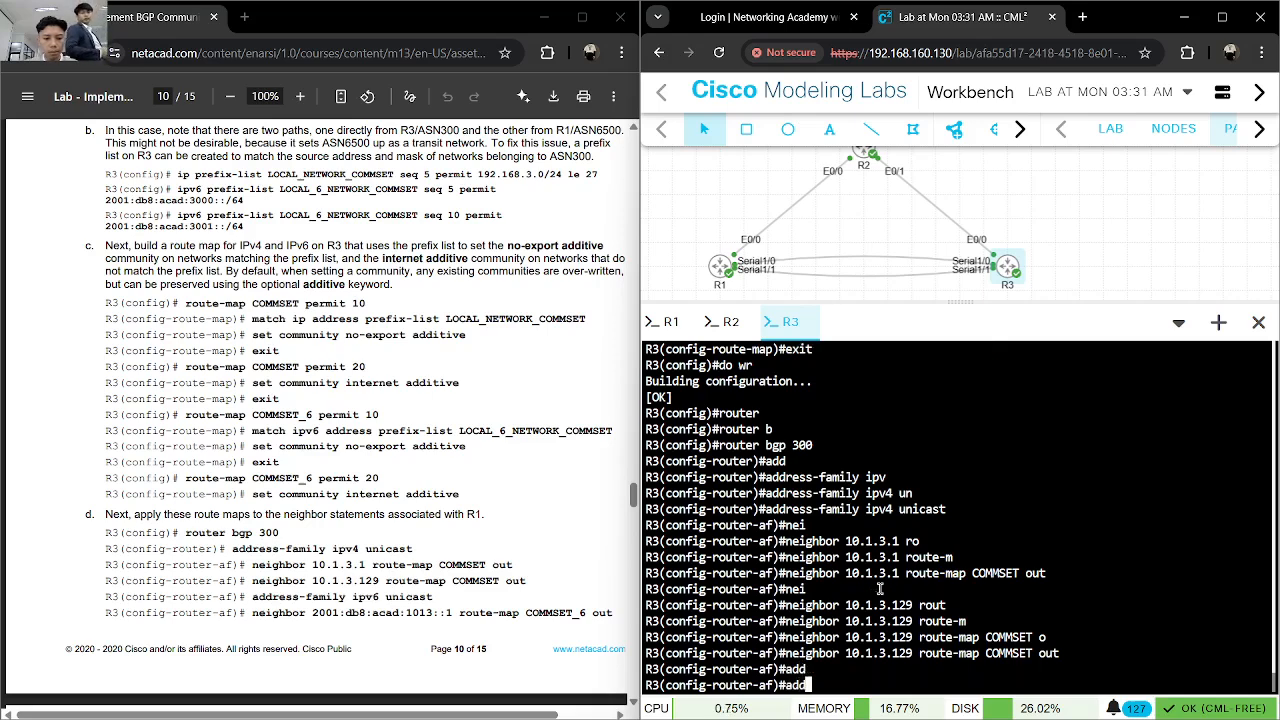
{"action": "type", "text": "ipv6 un"}
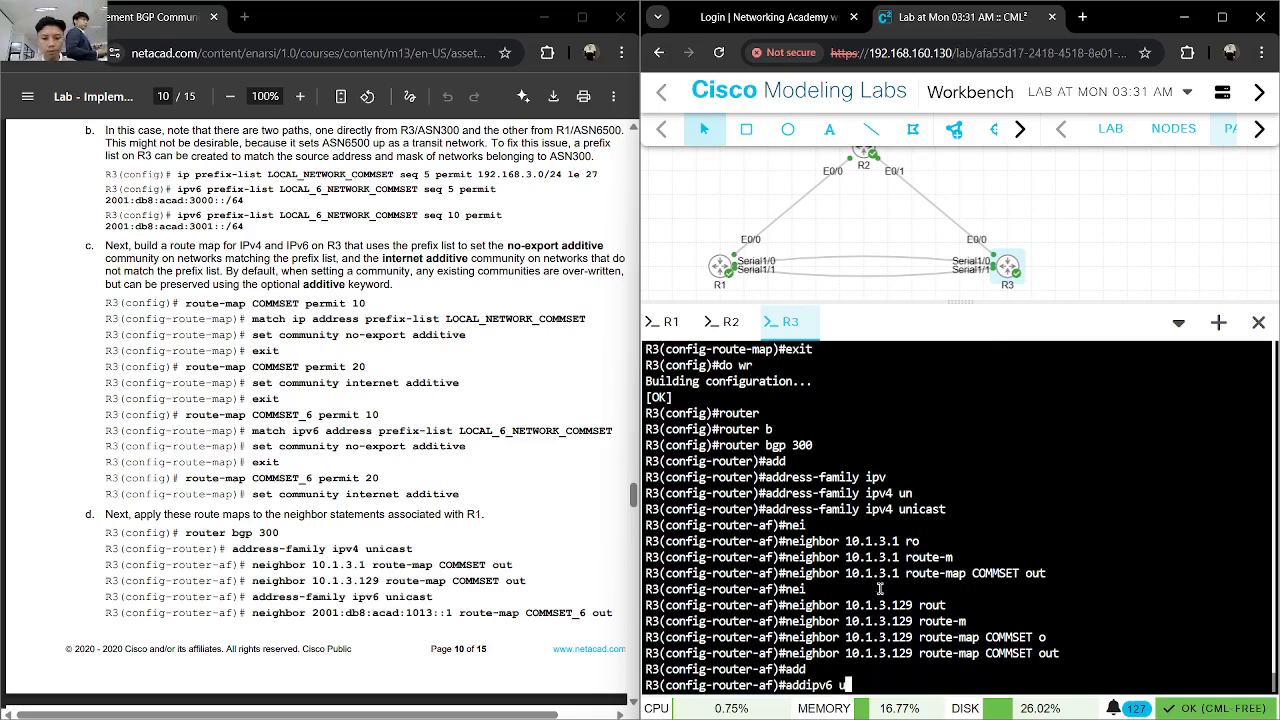
{"action": "key", "text": "Tab"}
{"action": "key", "text": "Return"}
{"action": "key", "text": "Up"}
{"action": "key", "text": "Left"}
{"action": "key", "text": "Left"}
{"action": "key", "text": "Left"}
{"action": "key", "text": "Left"}
{"action": "key", "text": "Left"}
{"action": "key", "text": "Left"}
{"action": "key", "text": "Left"}
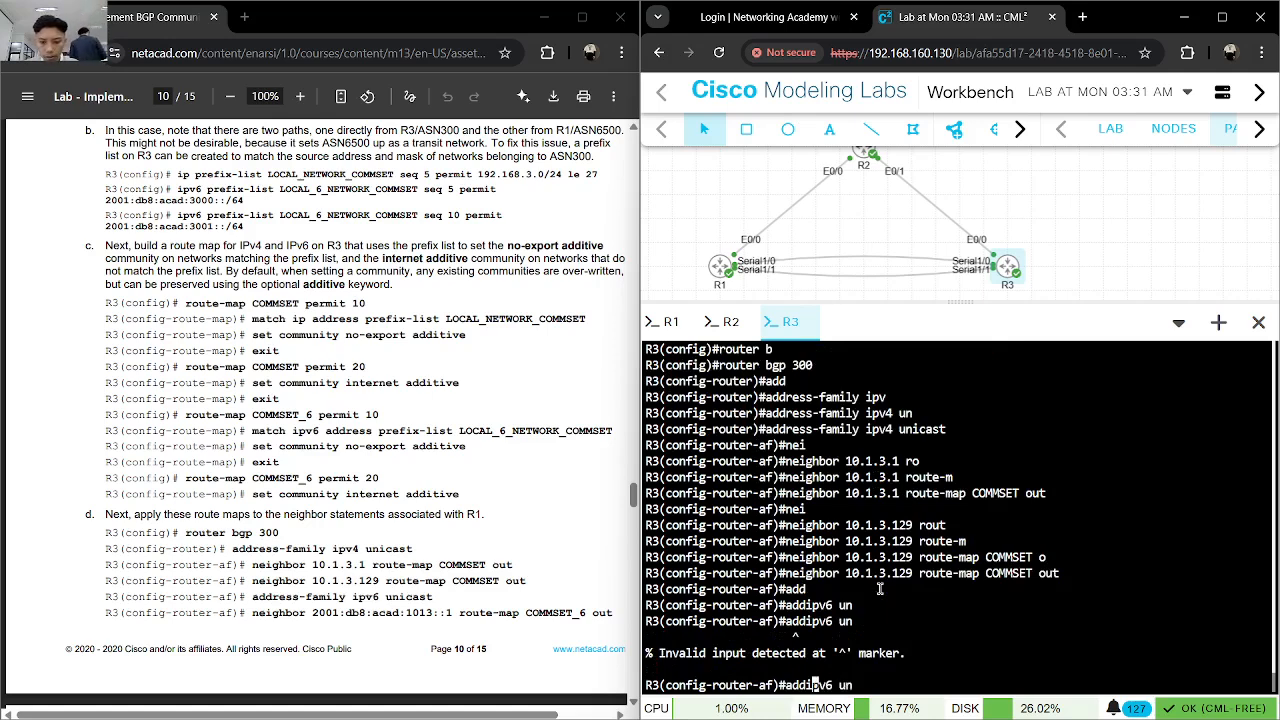
{"action": "key", "text": "Right"}
{"action": "key", "text": "Right"}
{"action": "key", "text": "Right"}
{"action": "key", "text": "Right"}
{"action": "key", "text": "Right"}
{"action": "key", "text": "Right"}
{"action": "key", "text": "Right"}
{"action": "key", "text": "Tab"}
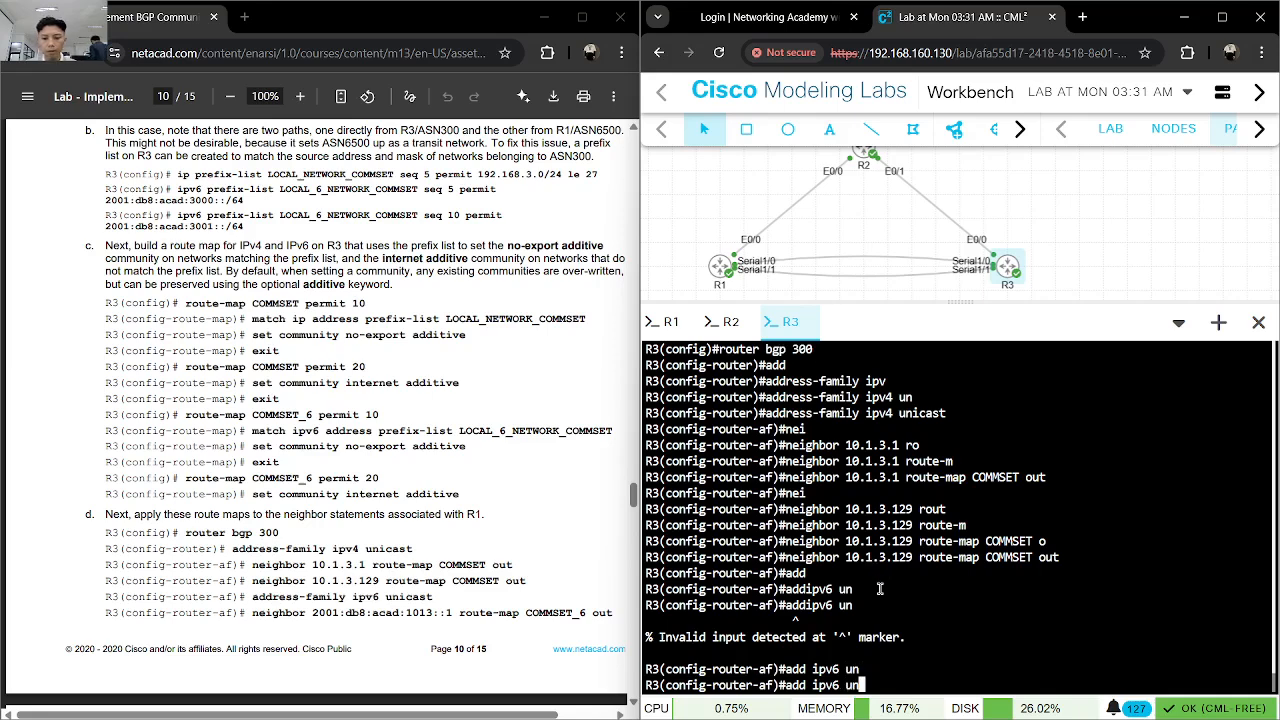
{"action": "type", "text": "i"}
{"action": "key", "text": "Tab"}
{"action": "type", "text": "ca"}
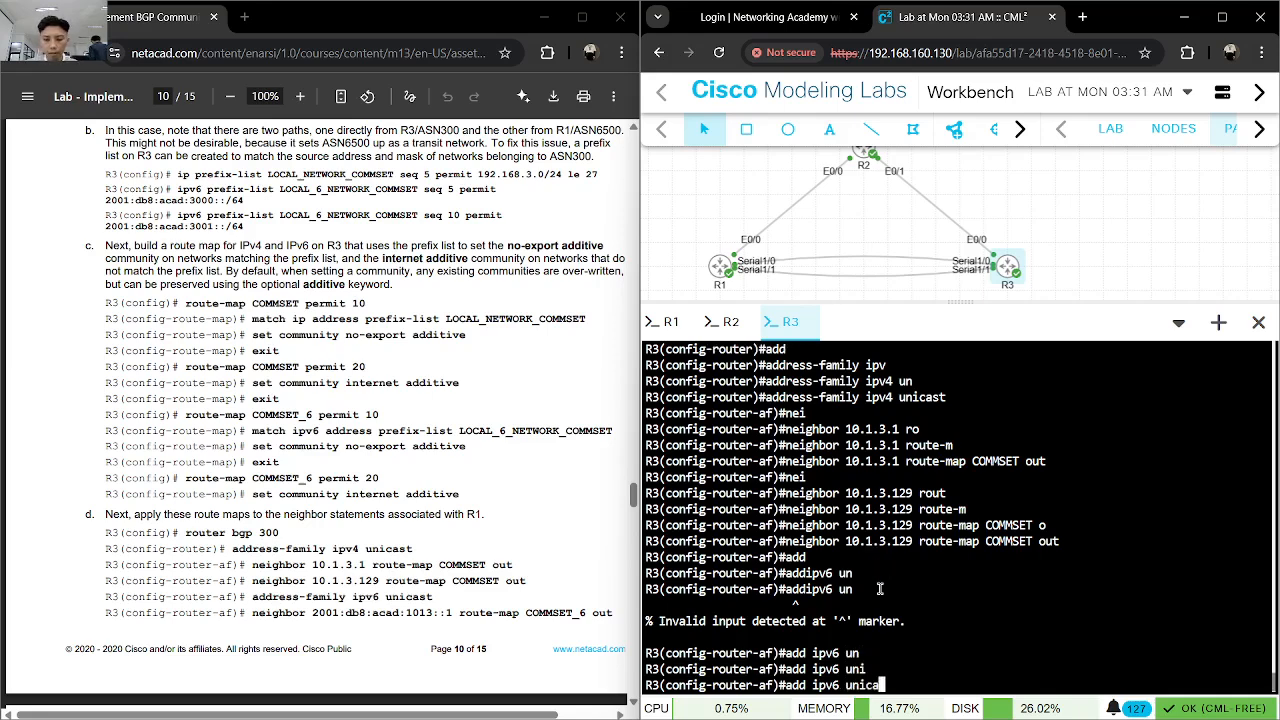
{"action": "key", "text": "Tab"}
{"action": "key", "text": "BackSpace"}
{"action": "key", "text": "BackSpace"}
{"action": "key", "text": "BackSpace"}
{"action": "key", "text": "BackSpace"}
{"action": "key", "text": "BackSpace"}
{"action": "key", "text": "BackSpace"}
{"action": "key", "text": "BackSpace"}
{"action": "key", "text": "BackSpace"}
{"action": "key", "text": "BackSpace"}
{"action": "key", "text": "BackSpace"}
{"action": "key", "text": "BackSpace"}
{"action": "key", "text": "BackSpace"}
{"action": "key", "text": "BackSpace"}
{"action": "key", "text": "BackSpace"}
- Exit the IPv4 address family on R3 and enter address-family ipv6 unicast from BGP router configuration
{"action": "type", "text": "exit"}
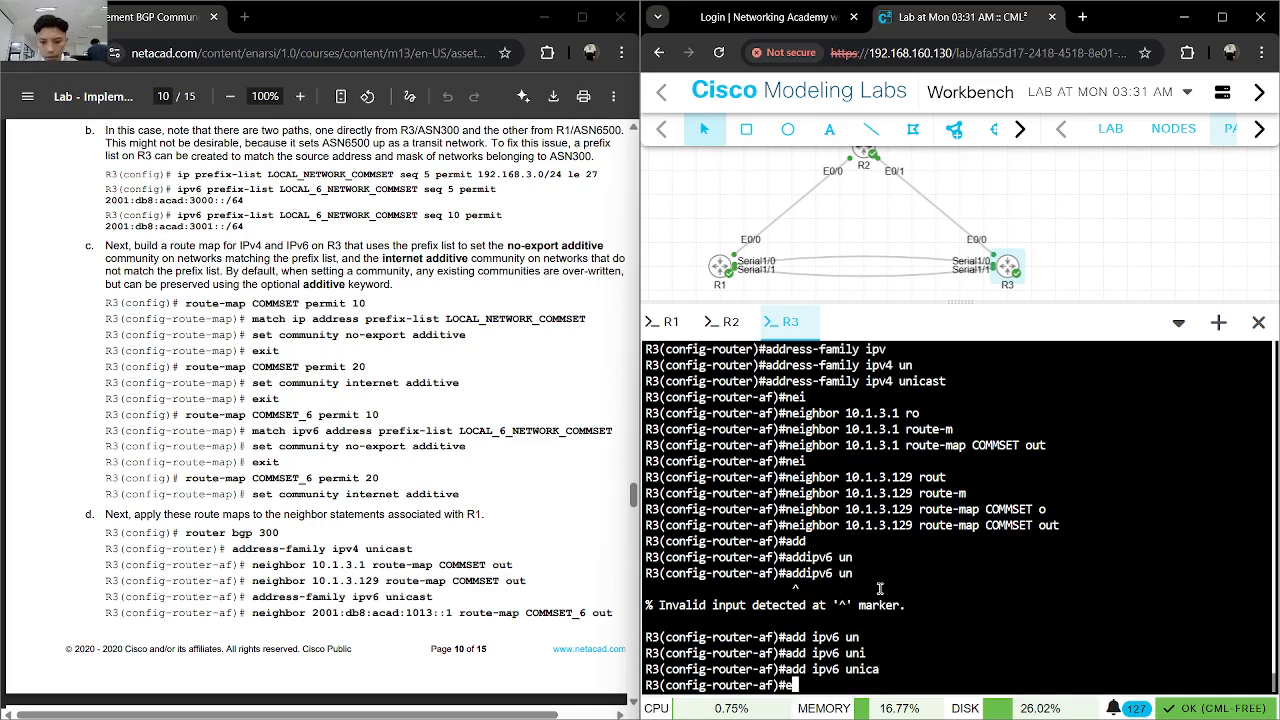
{"action": "key", "text": "Return"}
{"action": "type", "text": "add"}
{"action": "key", "text": "Tab"}
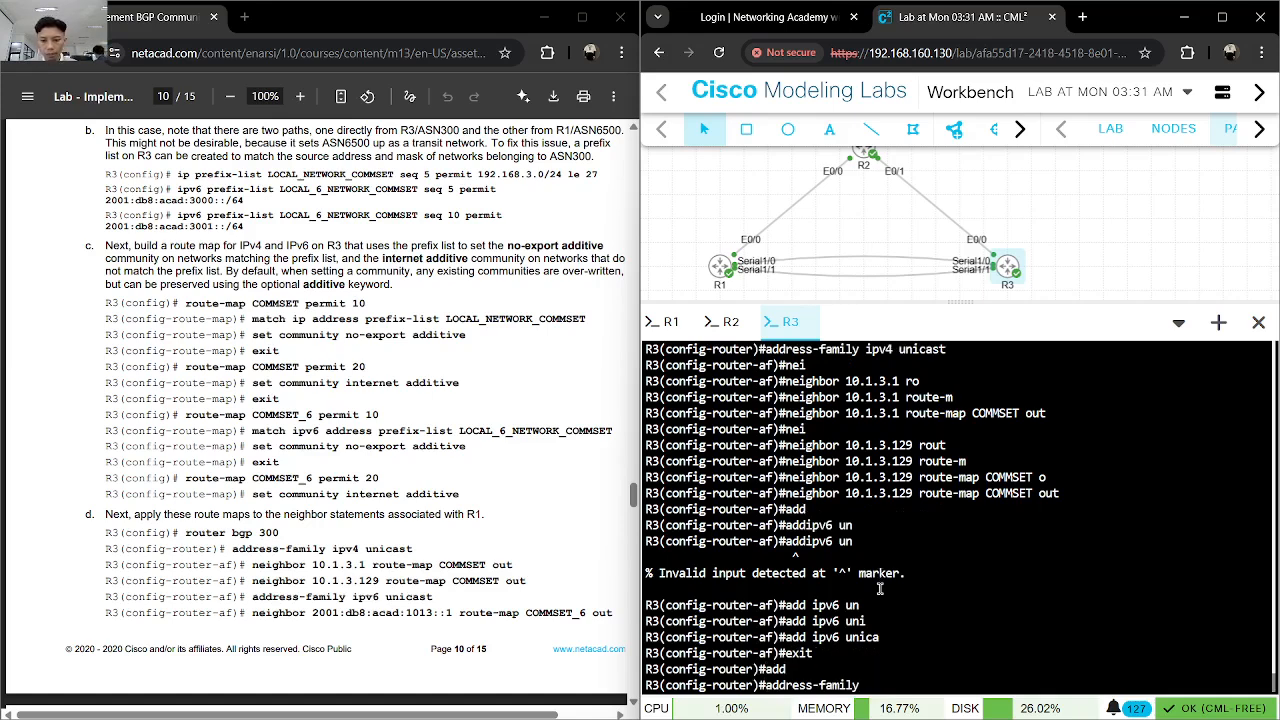
{"action": "type", "text": "ipv6 un"}
{"action": "key", "text": "Tab"}
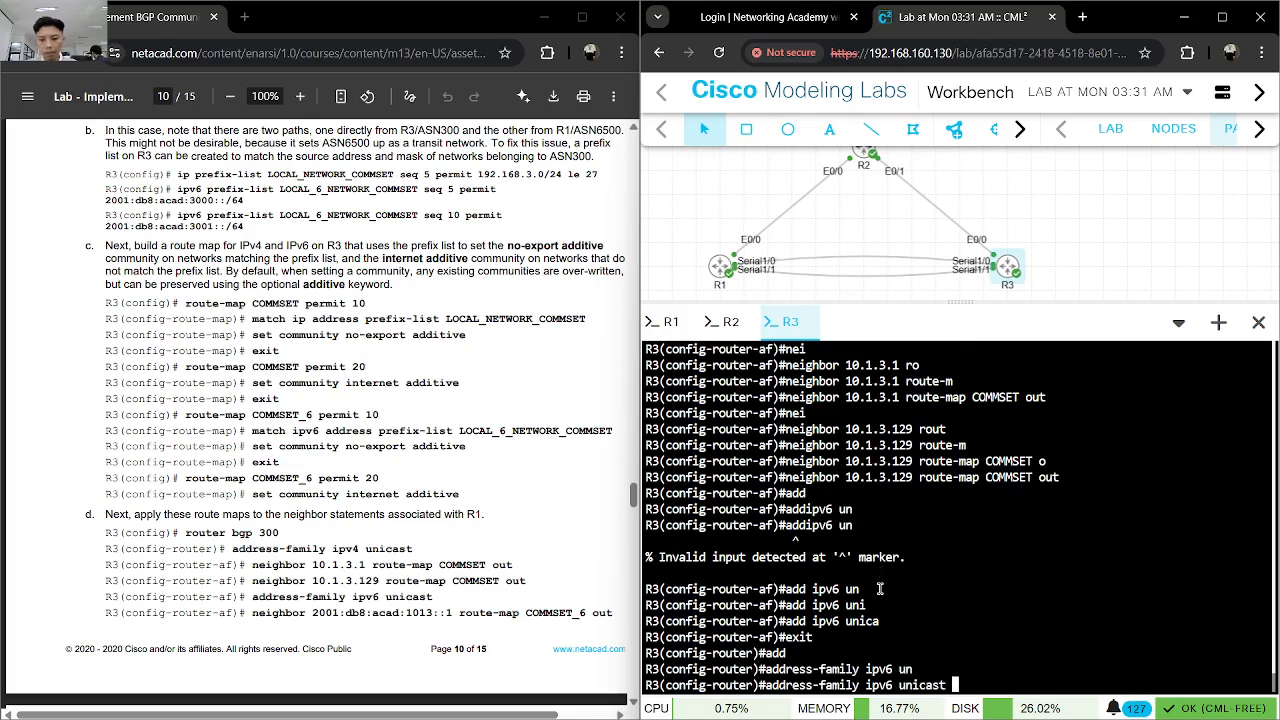
{"action": "key", "text": "Return"}
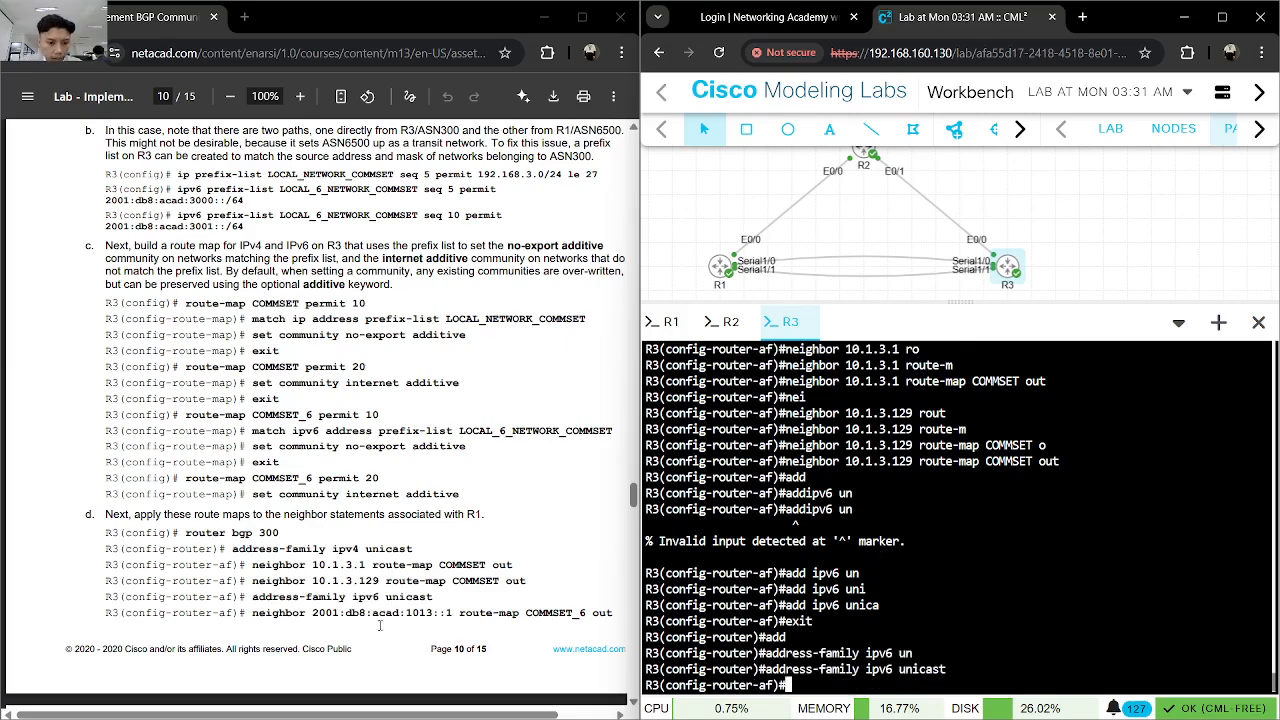
- Apply the IPv6 route map to R1's first IPv6 neighbor address with neighbor 2001:db8:acad:1013::1 route-map COMMSET_6 out, copied from the lab guide
{"action": "scroll", "coordinate": [452, 546], "scroll_direction": "down", "scroll_amount": 2}
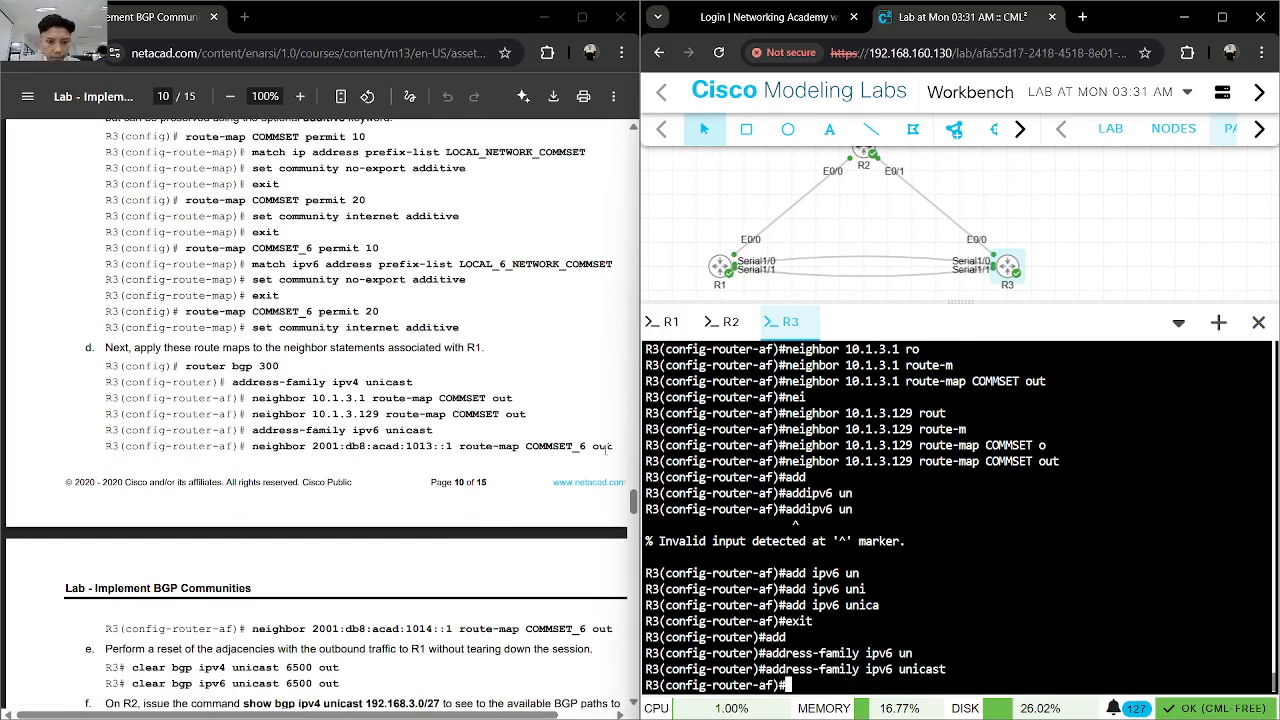
{"action": "left_click_drag", "start_coordinate": [612, 447], "coordinate": [253, 446]}
{"action": "key", "text": "ctrl+c"}
{"action": "left_click", "coordinate": [980, 578]}
{"action": "key", "text": "ctrl+v"}
{"action": "key", "text": "Return"}
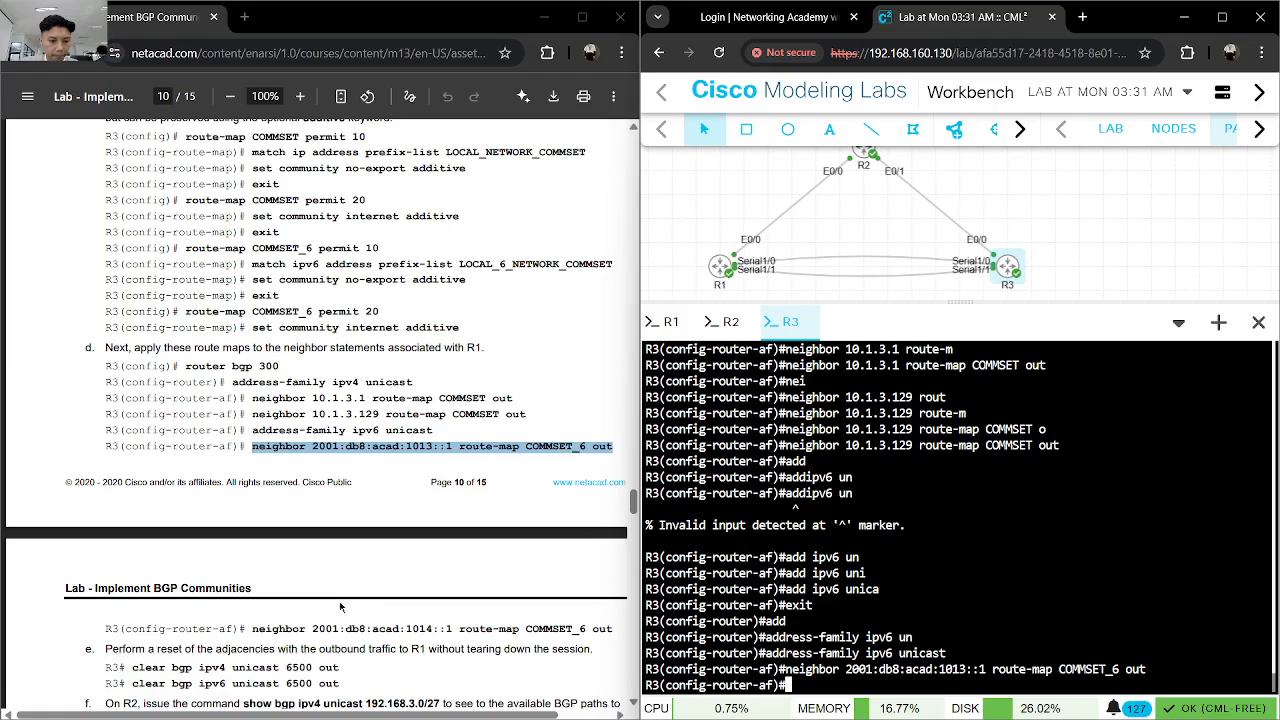
- Apply the IPv6 route map to R1's second IPv6 neighbor address with neighbor 2001:db8:acad:1014::1 route-map COMMSET_6 out, copied from the lab guide
{"action": "left_click_drag", "start_coordinate": [251, 628], "coordinate": [611, 630]}
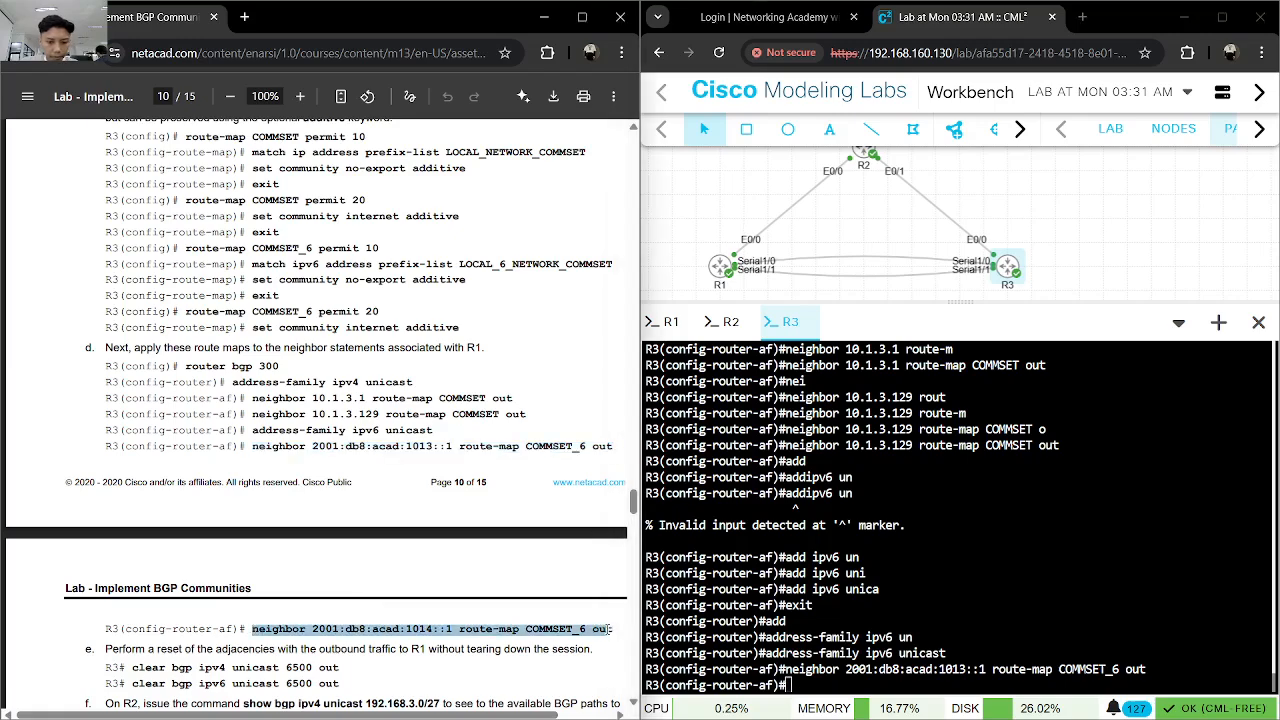
{"action": "key", "text": "ctrl+c"}
{"action": "left_click", "coordinate": [980, 578]}
{"action": "key", "text": "ctrl+v"}
{"action": "key", "text": "Return"}
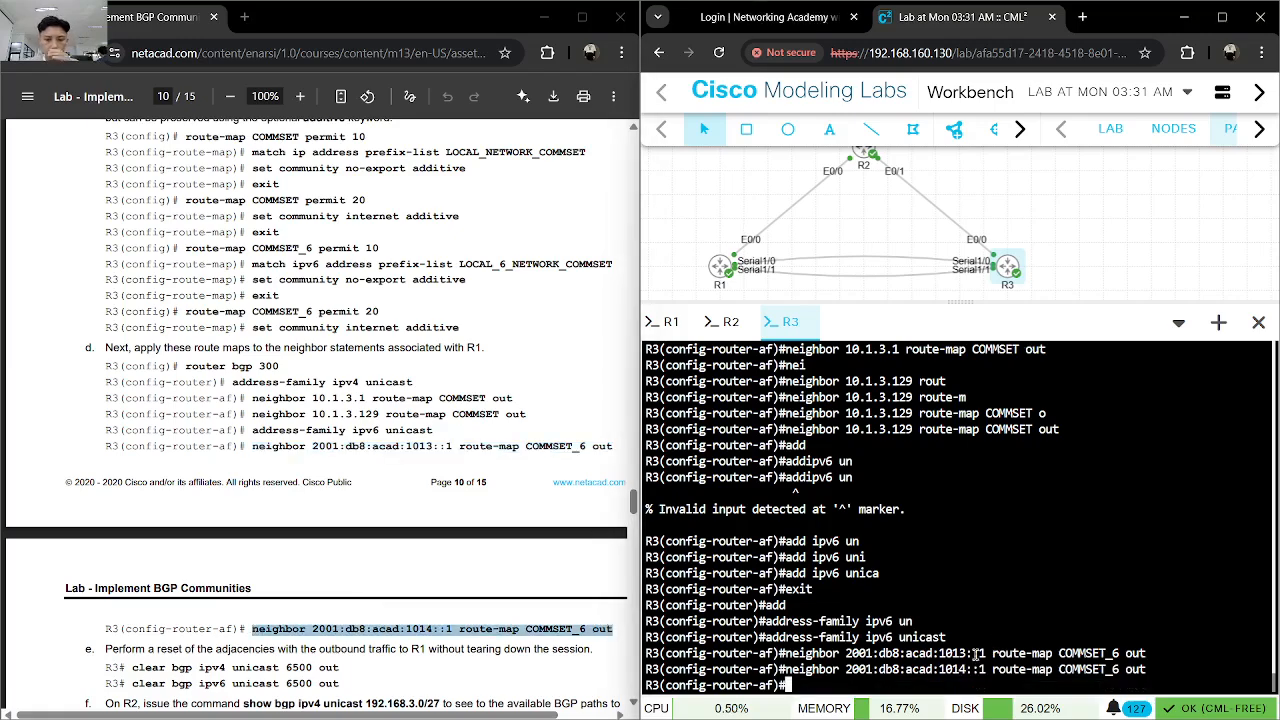
- Leave configuration mode on R3 with end and save the running configuration with wr
{"action": "scroll", "coordinate": [330, 500], "scroll_direction": "down", "scroll_amount": 3}
{"action": "type", "text": "end"}
{"action": "key", "text": "Return"}
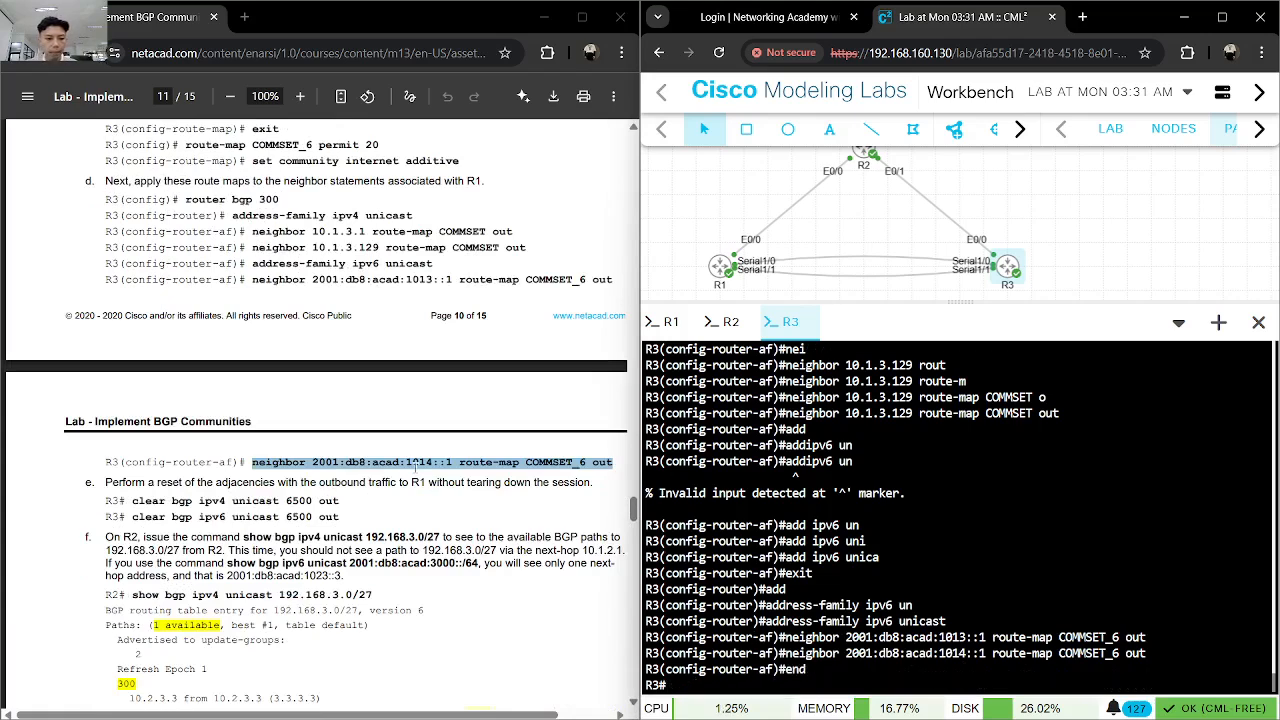
{"action": "type", "text": "wr"}
{"action": "key", "text": "Return"}
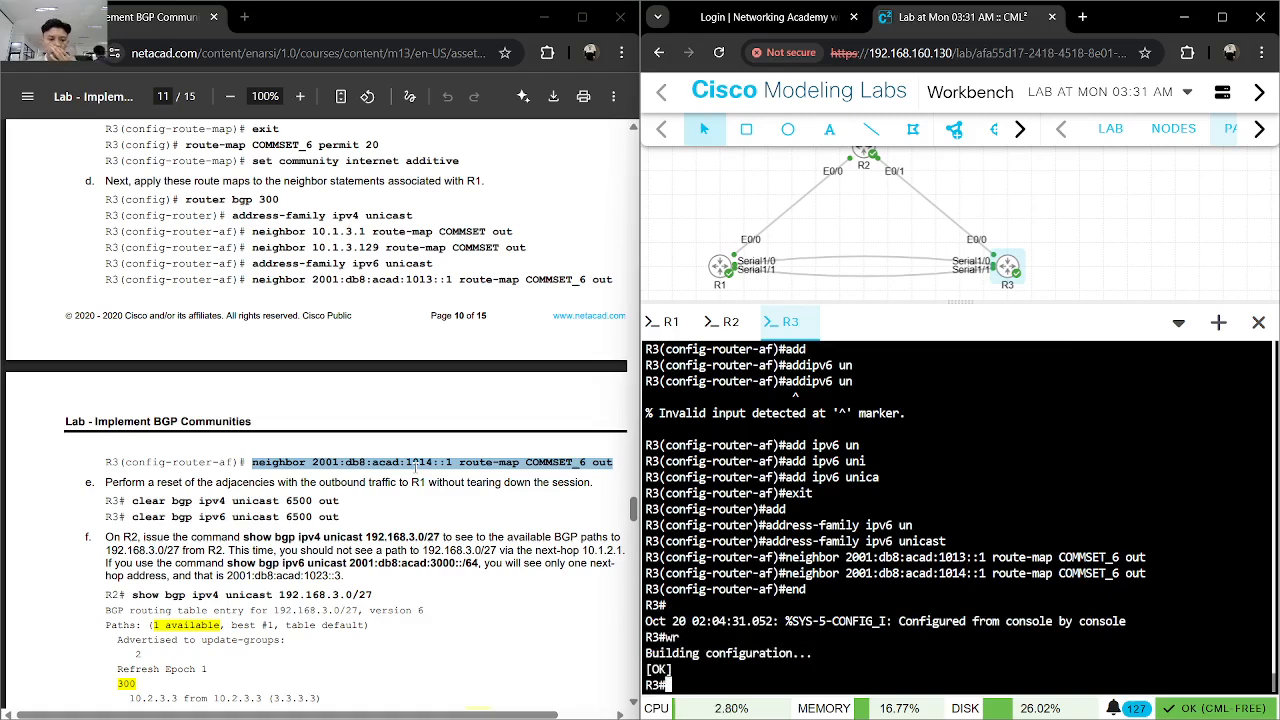
- Reset R3's outbound IPv4 BGP adjacencies to R1 with clear bgp ipv4 unicast 6500 out
{"action": "type", "text": "clear bg"}
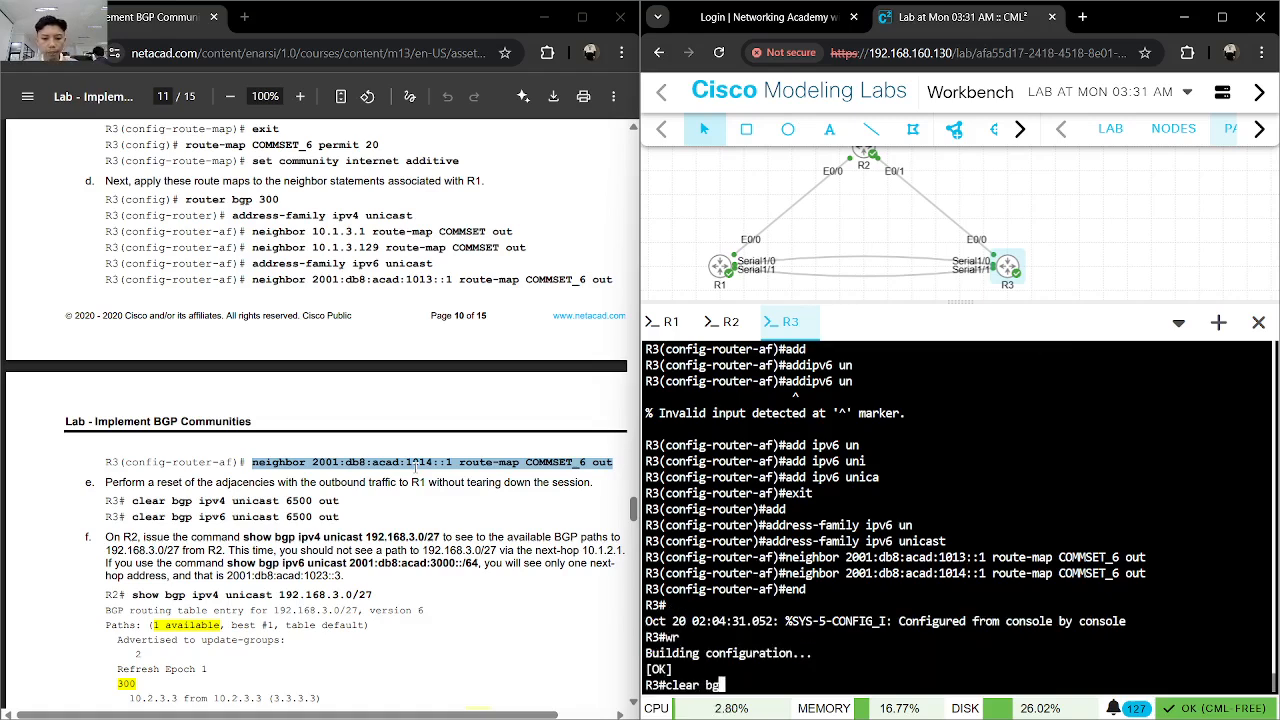
{"action": "type", "text": "p ipv"}
{"action": "key", "text": "Tab"}
{"action": "type", "text": "4 uni"}
{"action": "key", "text": "Tab"}
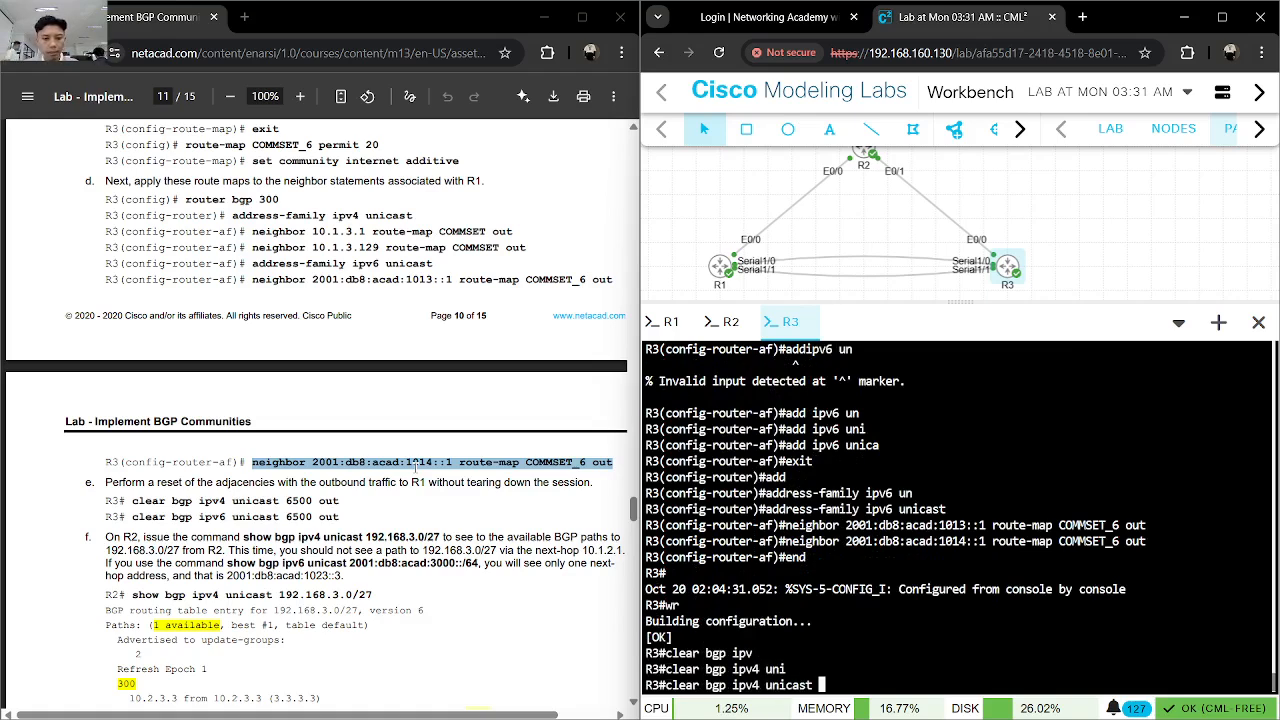
{"action": "type", "text": "6500"}
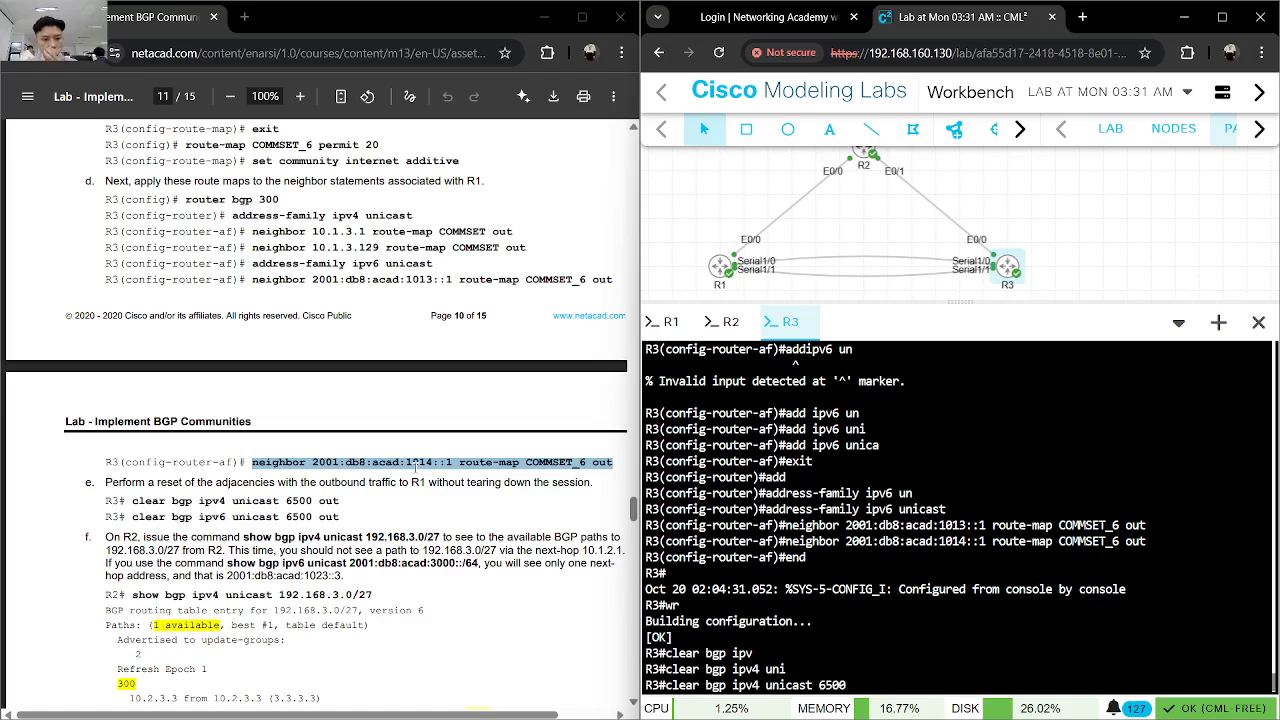
{"action": "type", "text": " out"}
{"action": "key", "text": "Return"}
- Reset R3's outbound IPv6 BGP adjacencies to R1 with clear bgp ipv6 unicast 6500 out
{"action": "type", "text": "clear"}
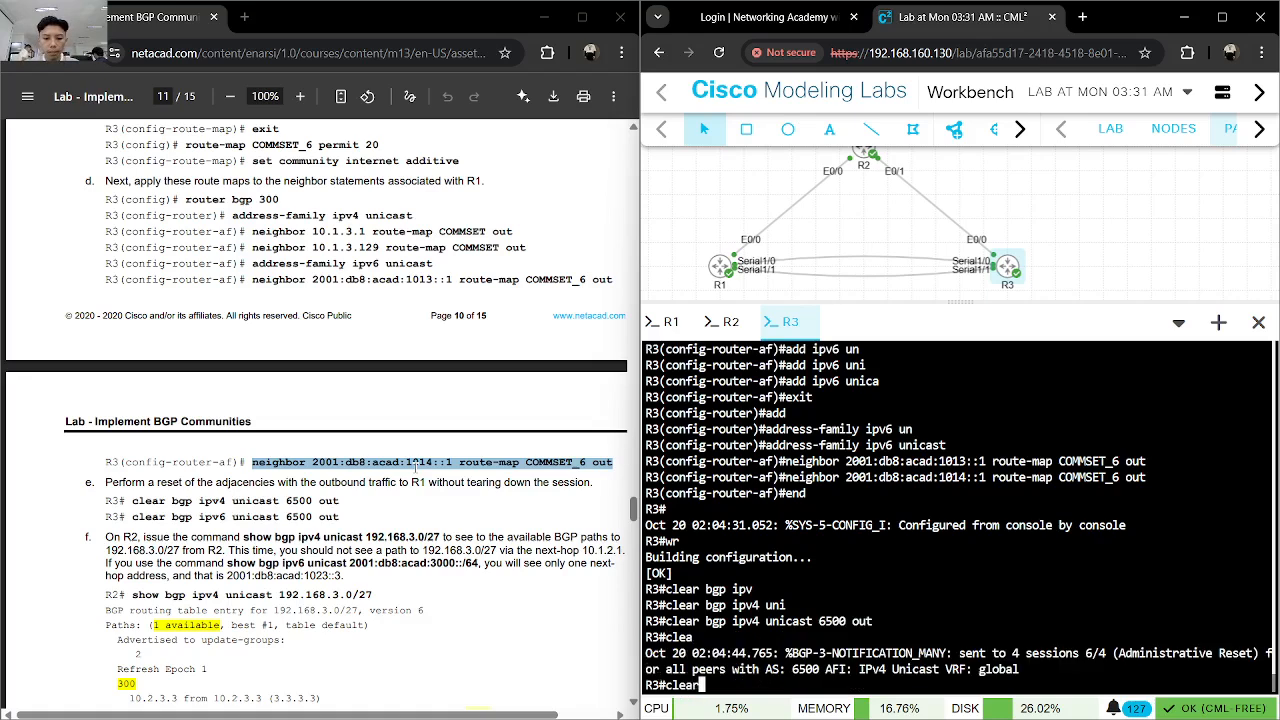
{"action": "type", "text": " bgp "}
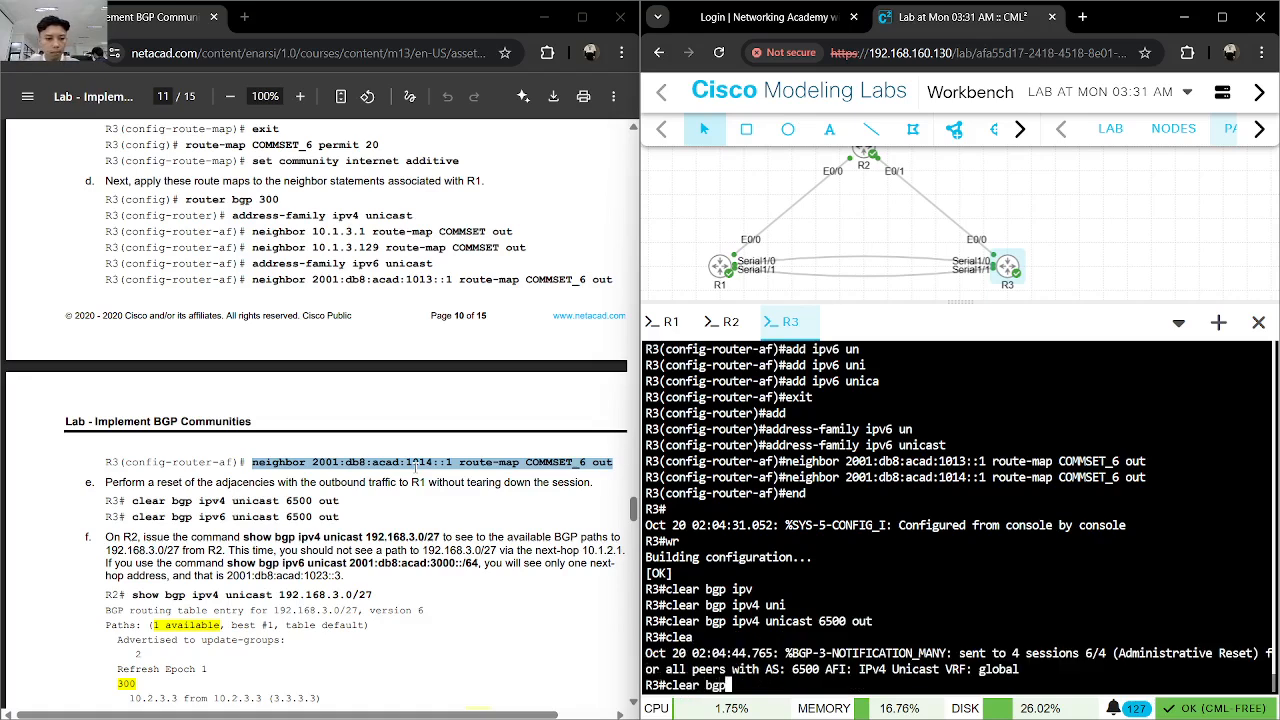
{"action": "type", "text": "ipv"}
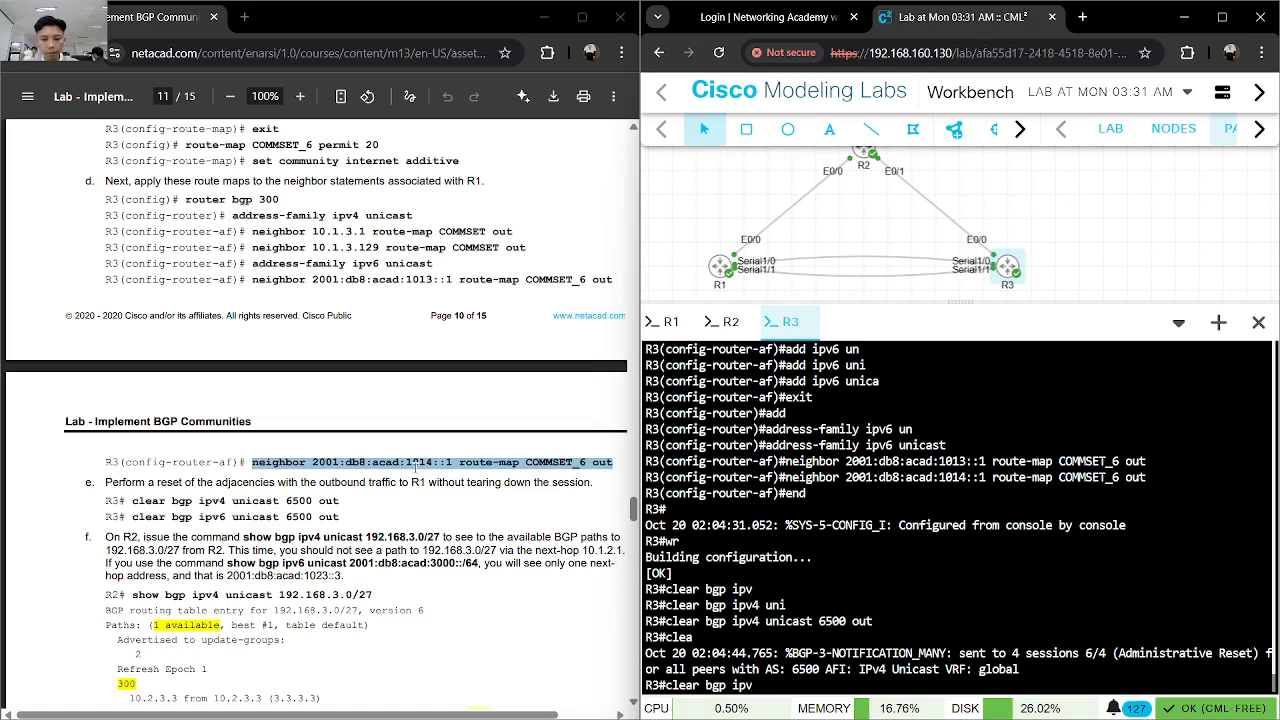
{"action": "type", "text": "6 un"}
{"action": "key", "text": "Tab"}
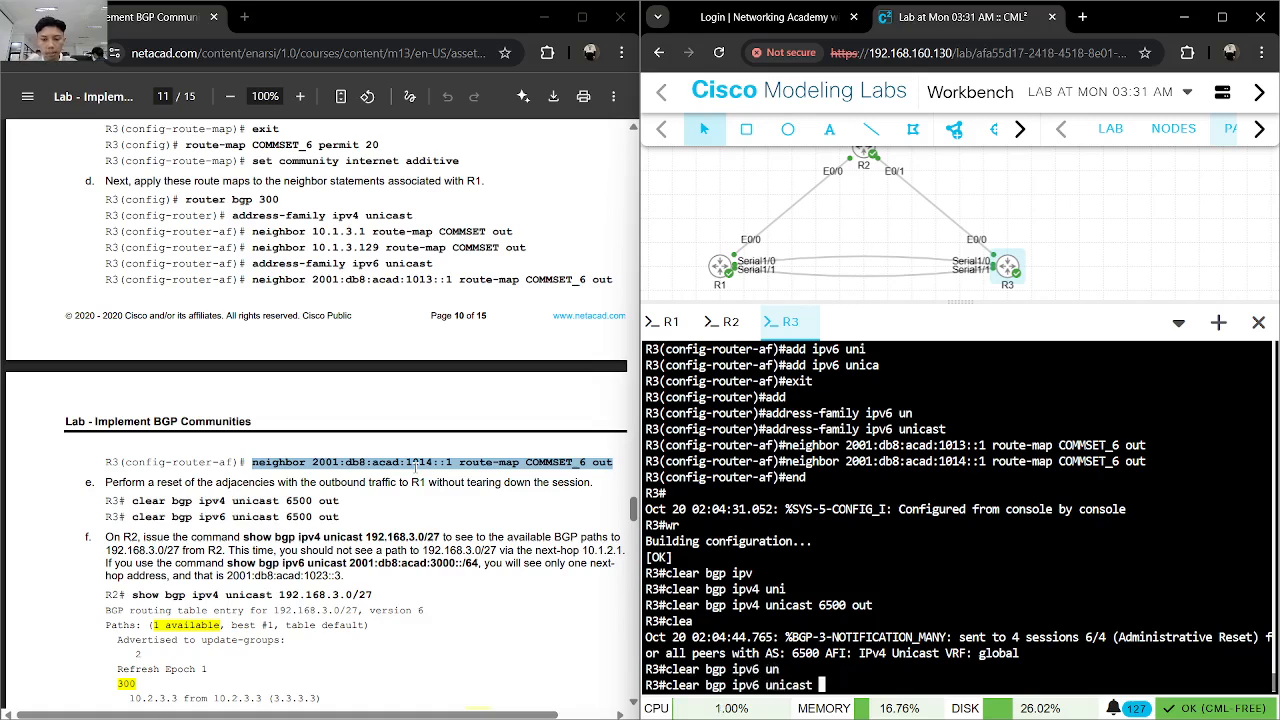
{"action": "type", "text": "6500 o"}
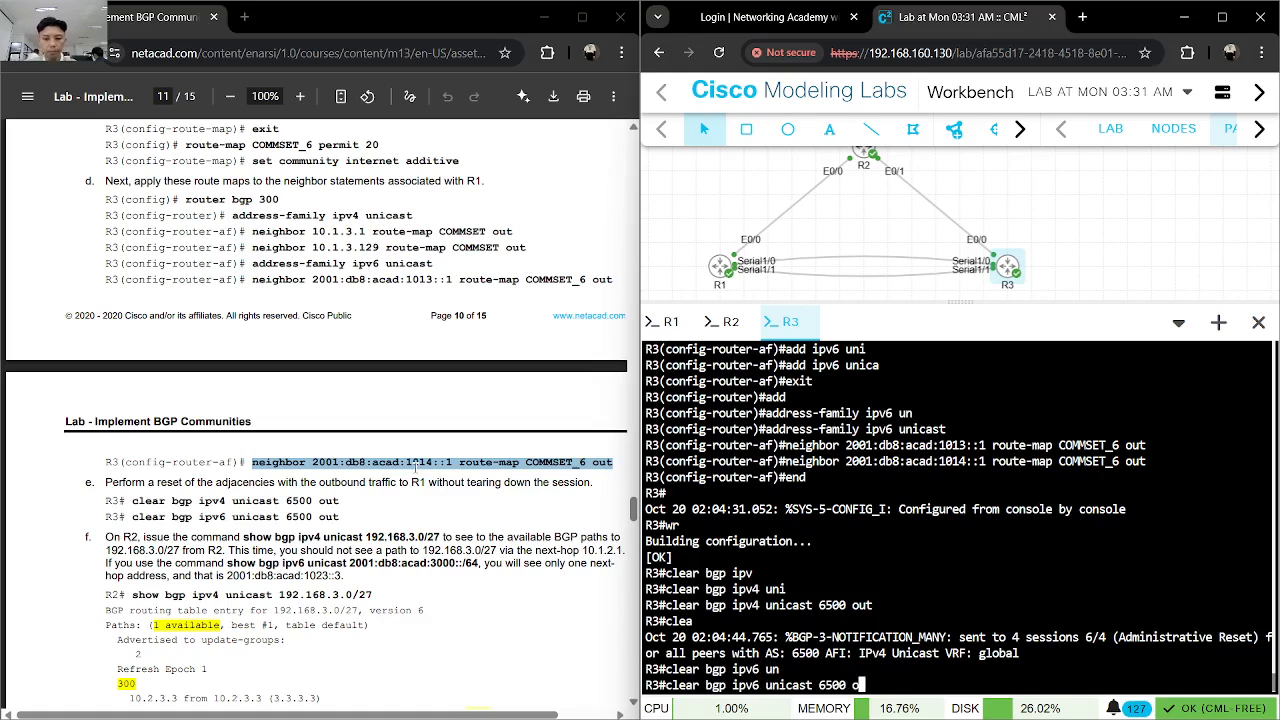
{"action": "key", "text": "Tab"}
{"action": "key", "text": "Return"}
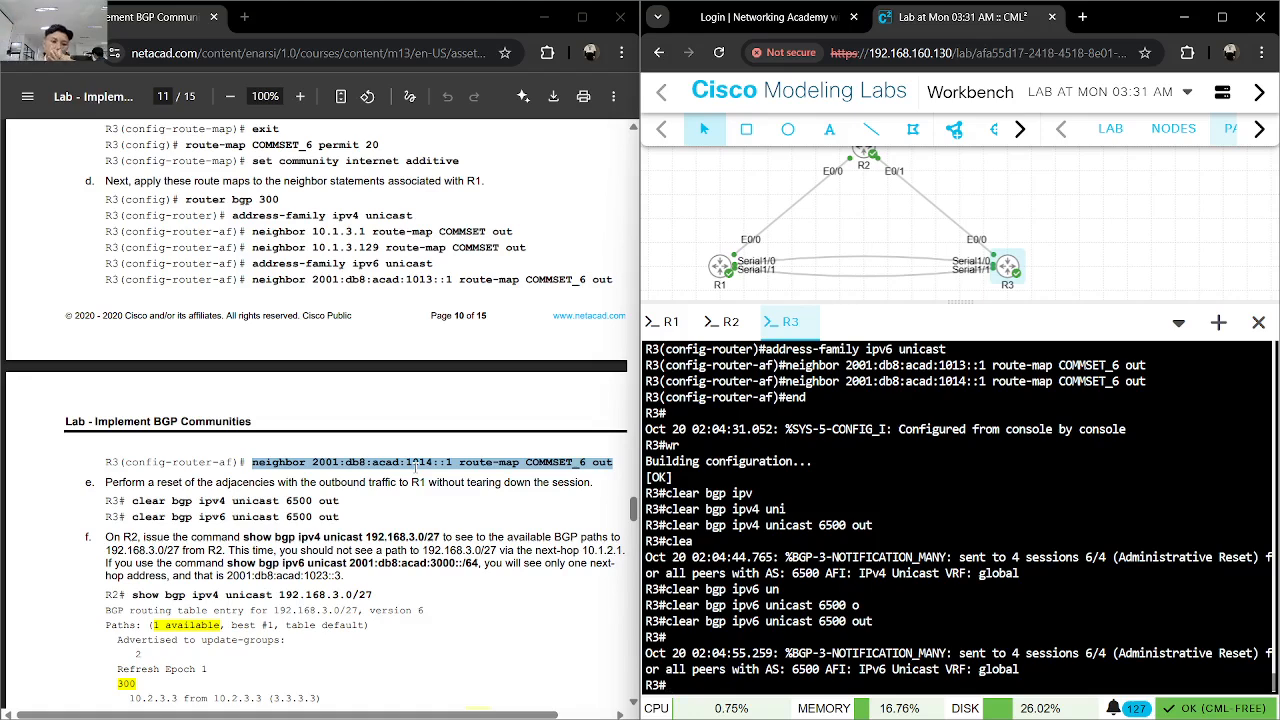
- Switch to R2's console and rerun show bgp ipv4 unicast 192.168.3.0/27 to check the available BGP paths
{"action": "left_click", "coordinate": [733, 325]}
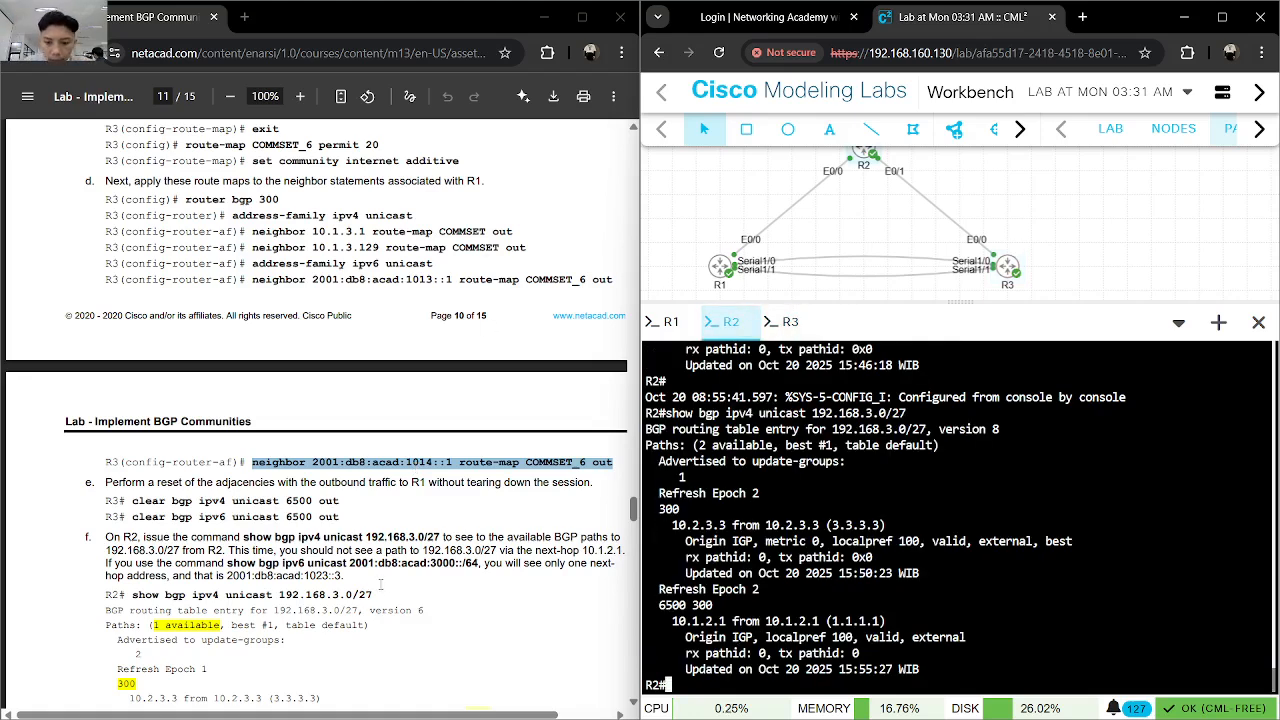
{"action": "key", "text": "Up"}
{"action": "key", "text": "Return"}
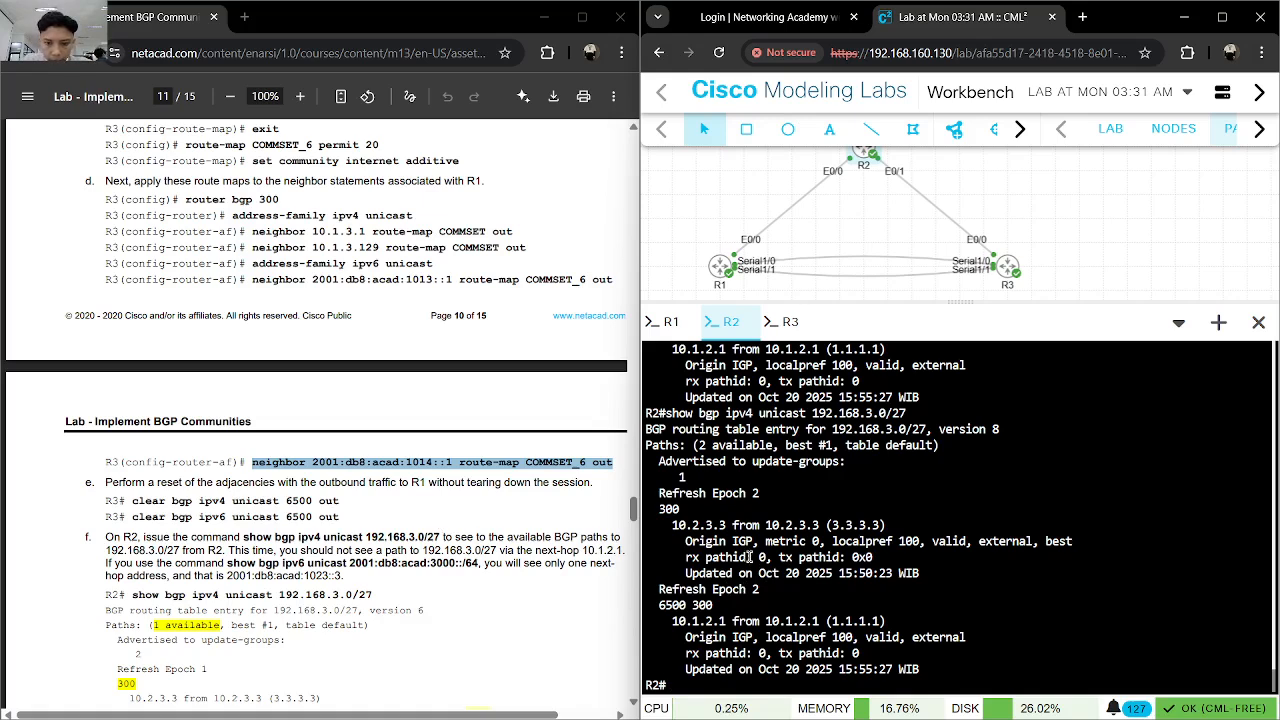
{"action": "key", "text": "Up"}
{"action": "key", "text": "Return"}
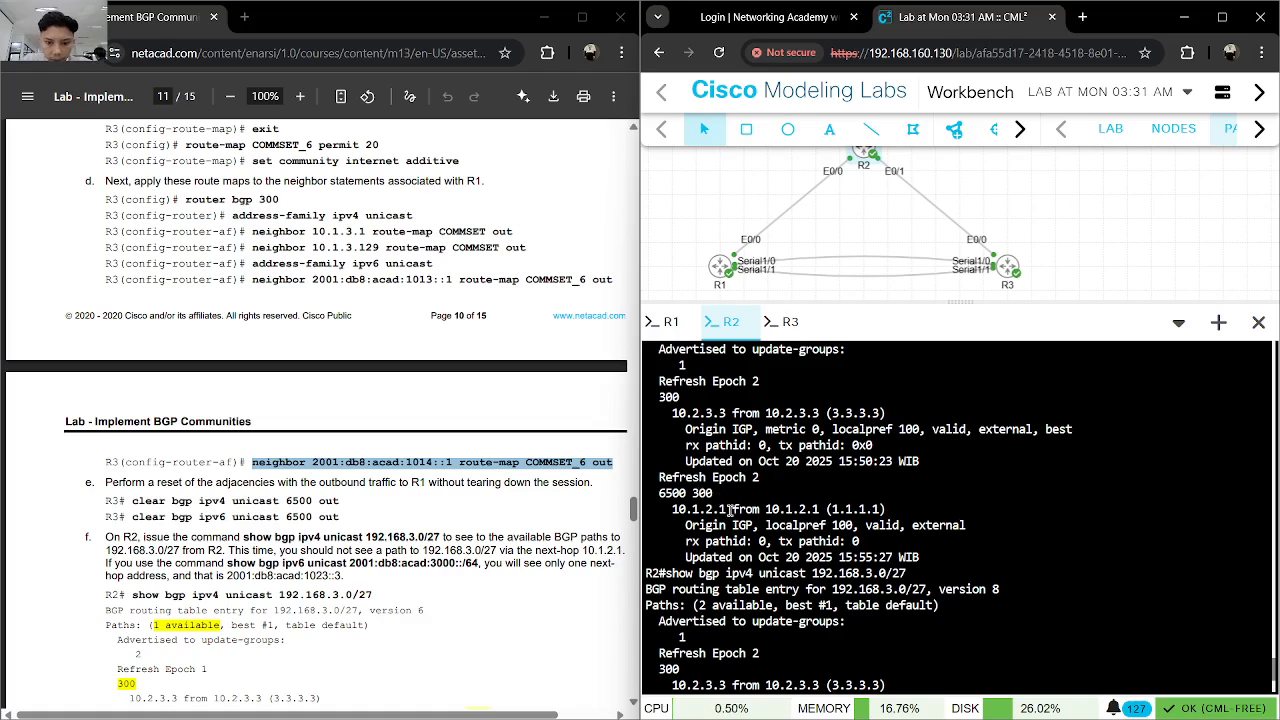
- Compare R2's BGP path output for 192.168.3.0/27 with the lab guide's expected output, reviewing R2's console history and the route-map and reset instructions
{"action": "scroll", "coordinate": [730, 515], "scroll_direction": "down", "scroll_amount": 3}
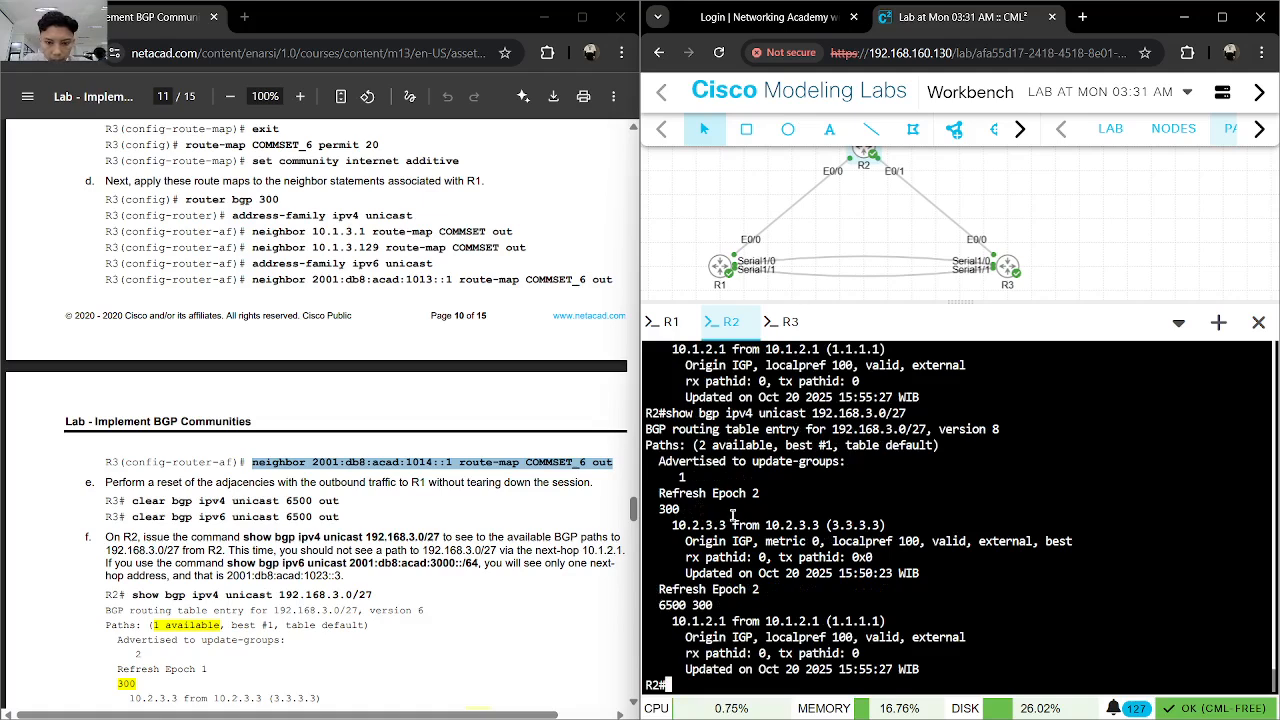
{"action": "scroll", "coordinate": [509, 535], "scroll_direction": "down", "scroll_amount": 2}
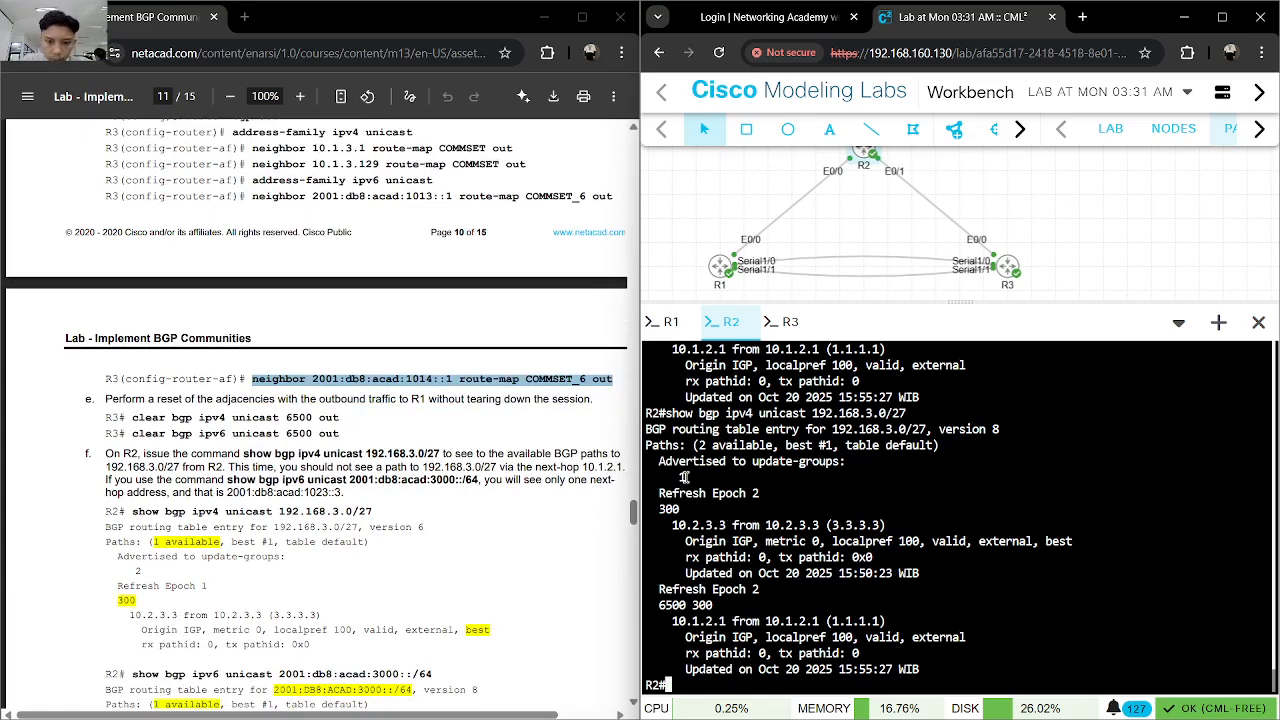
{"action": "scroll", "coordinate": [431, 559], "scroll_direction": "down", "scroll_amount": 4}
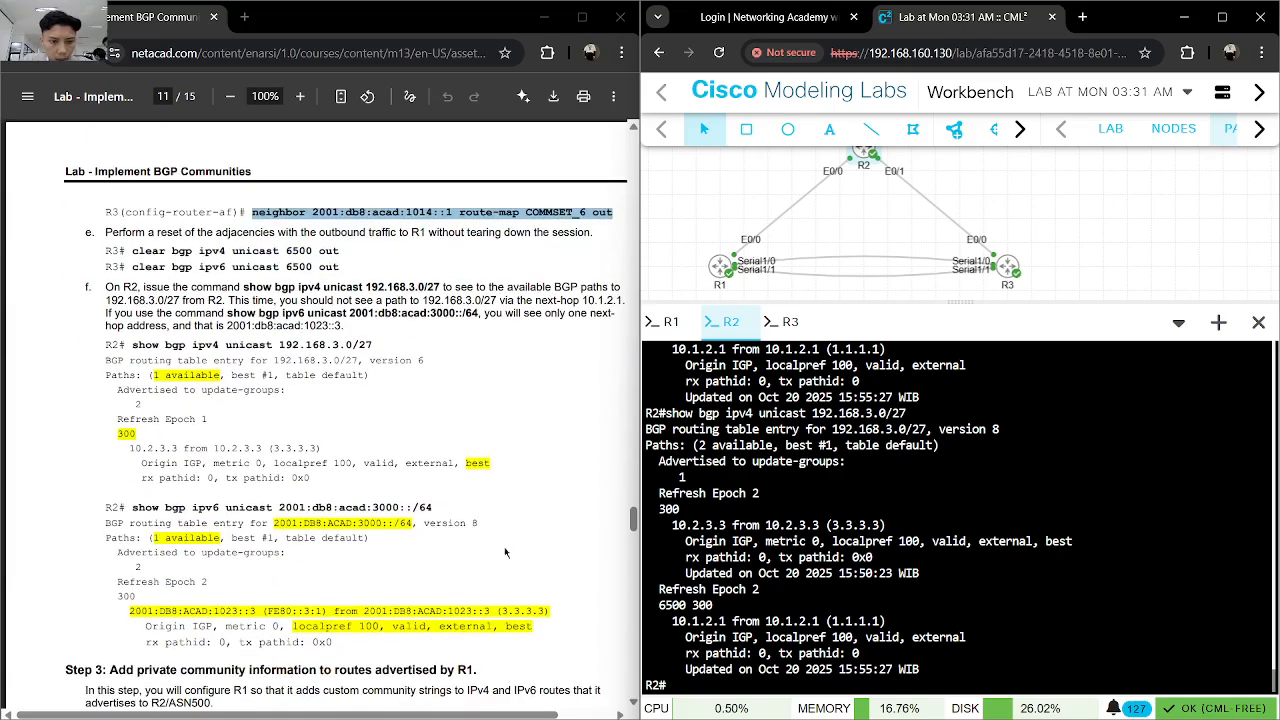
{"action": "scroll", "coordinate": [773, 562], "scroll_direction": "up", "scroll_amount": 1}
{"action": "scroll", "coordinate": [600, 562], "scroll_direction": "down", "scroll_amount": 2}
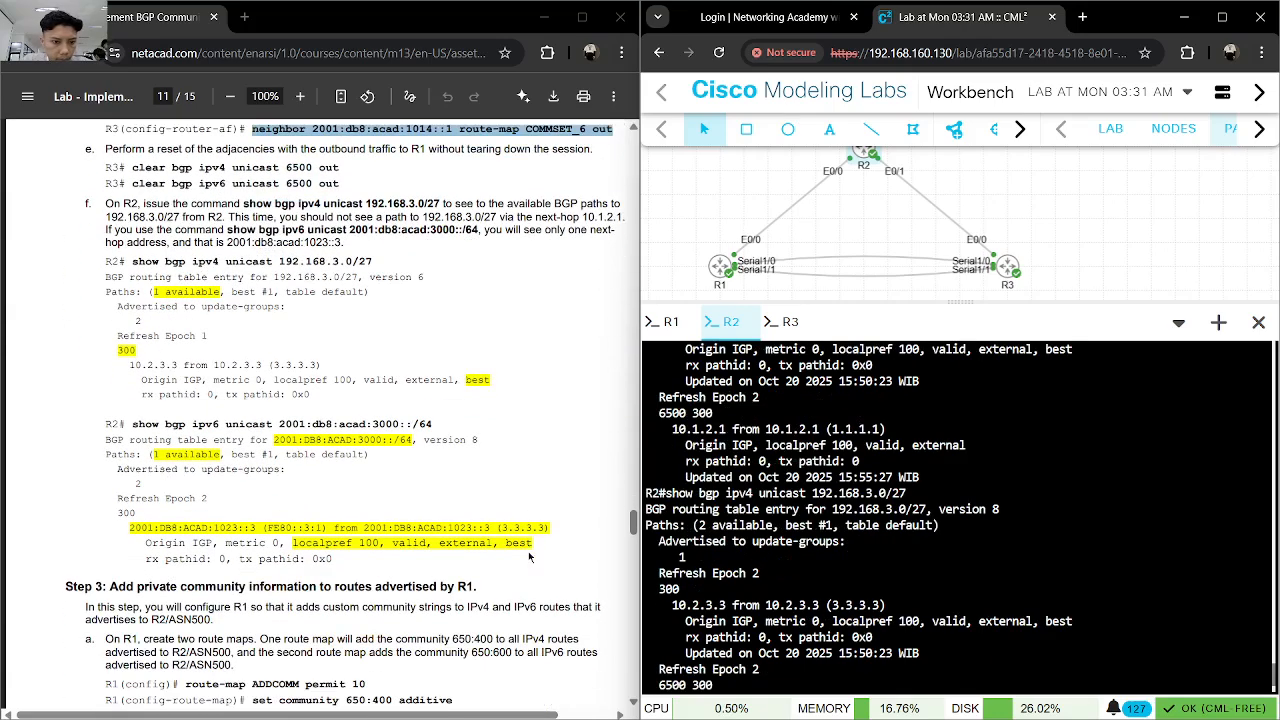
{"action": "scroll", "coordinate": [528, 551], "scroll_direction": "up", "scroll_amount": 2}
{"action": "scroll", "coordinate": [810, 567], "scroll_direction": "up", "scroll_amount": 5}
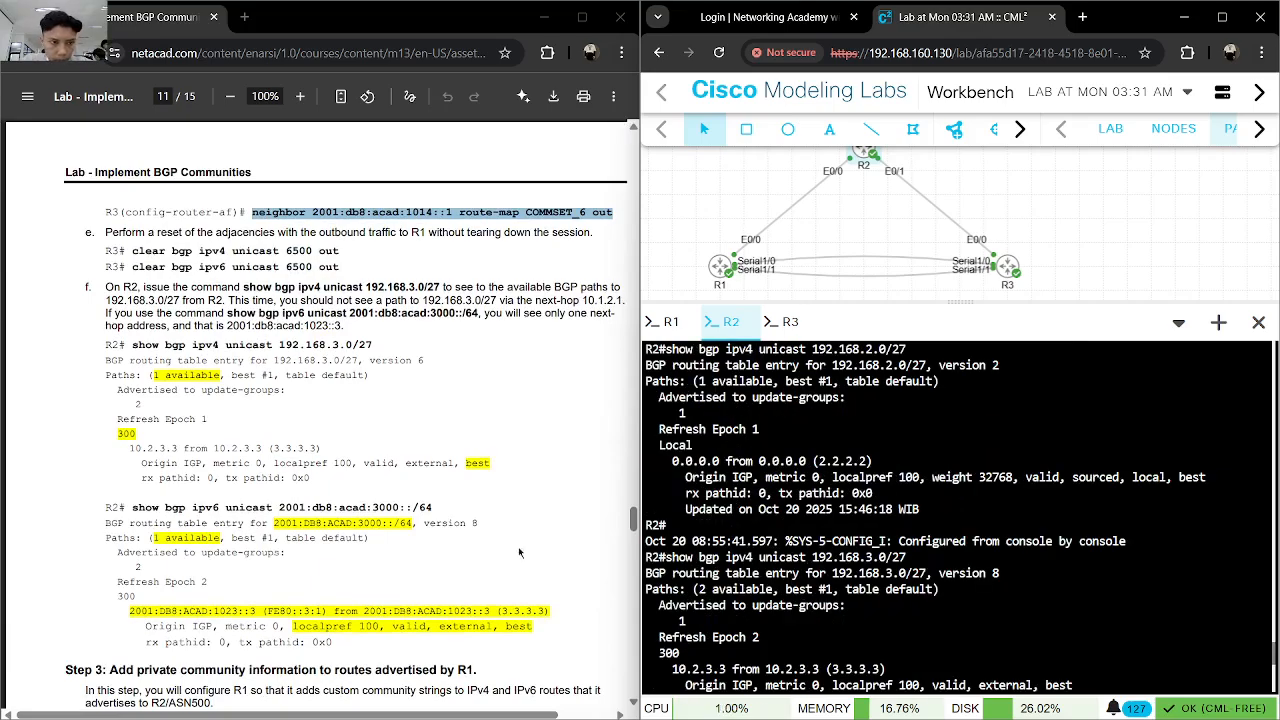
{"action": "scroll", "coordinate": [303, 511], "scroll_direction": "up", "scroll_amount": 15}
{"action": "scroll", "coordinate": [303, 511], "scroll_direction": "down", "scroll_amount": 12}
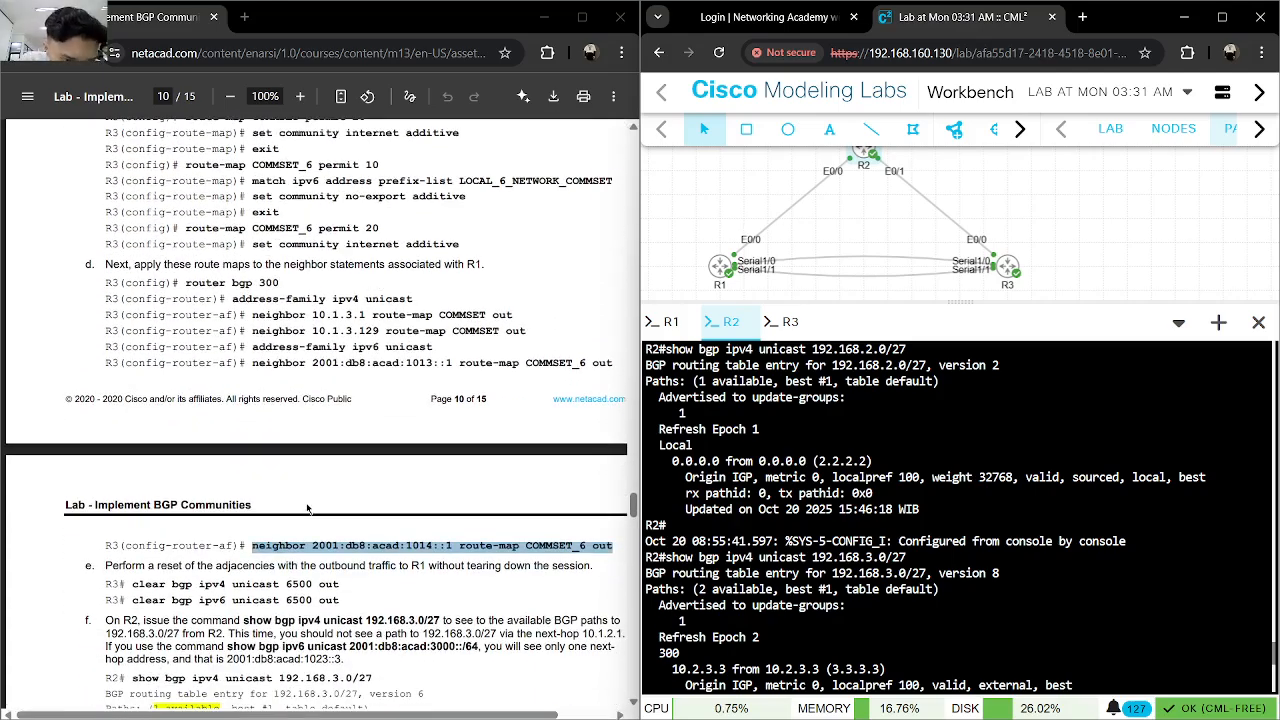
{"action": "scroll", "coordinate": [307, 510], "scroll_direction": "down", "scroll_amount": 2}
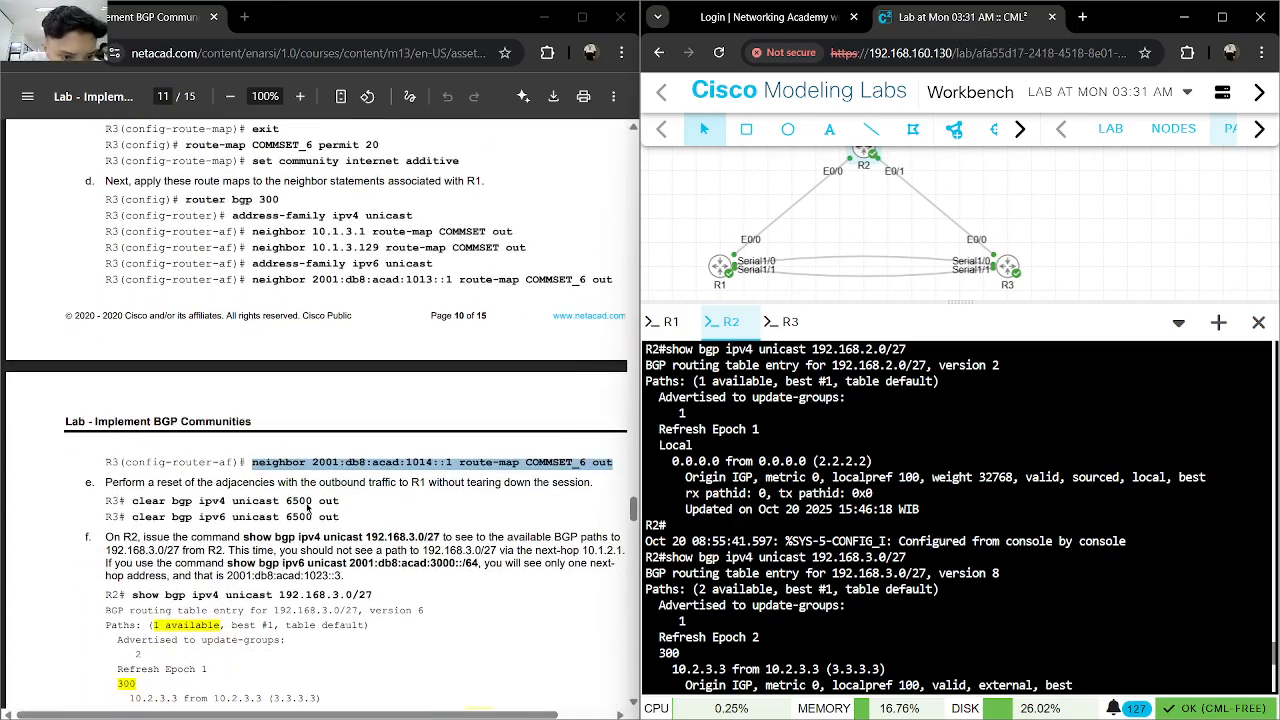
{"action": "scroll", "coordinate": [307, 510], "scroll_direction": "down", "scroll_amount": 4}
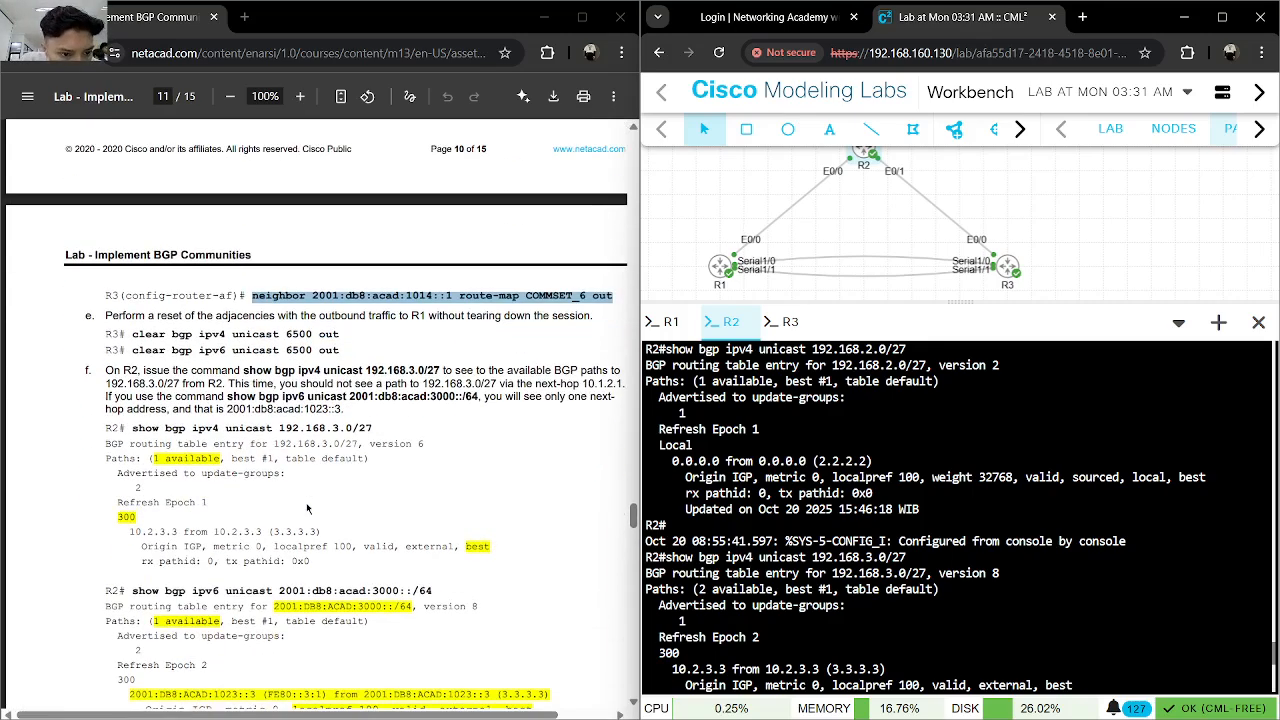
{"action": "scroll", "coordinate": [662, 520], "scroll_direction": "up", "scroll_amount": 5}
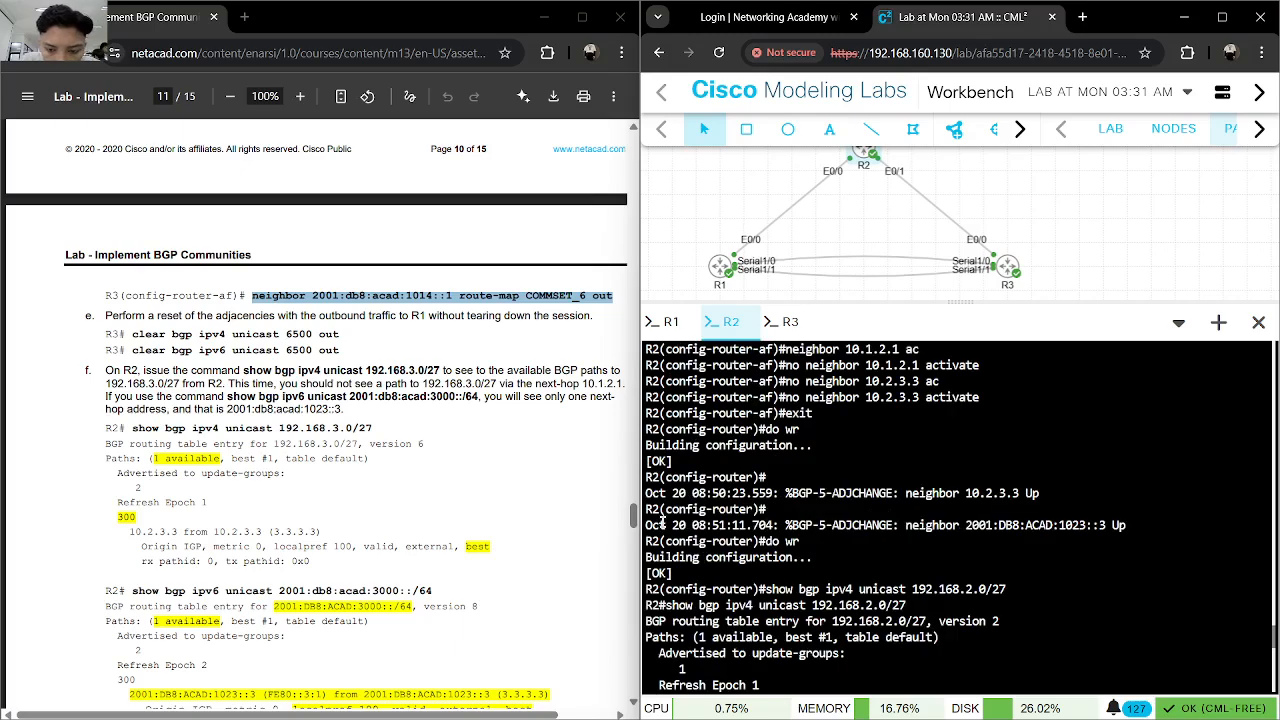
{"action": "scroll", "coordinate": [662, 520], "scroll_direction": "up", "scroll_amount": 2}
{"action": "scroll", "coordinate": [662, 520], "scroll_direction": "down", "scroll_amount": 10}
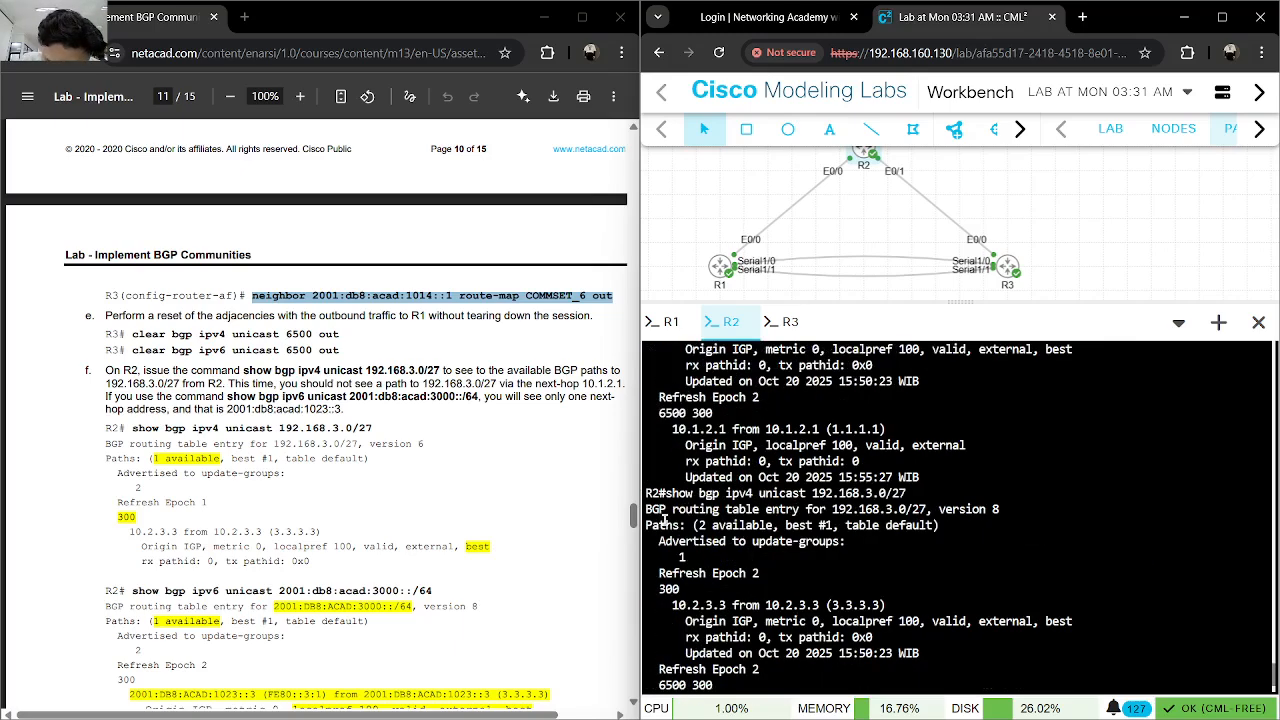
{"action": "scroll", "coordinate": [455, 525], "scroll_direction": "down", "scroll_amount": 4}
{"action": "scroll", "coordinate": [455, 525], "scroll_direction": "down", "scroll_amount": 5}
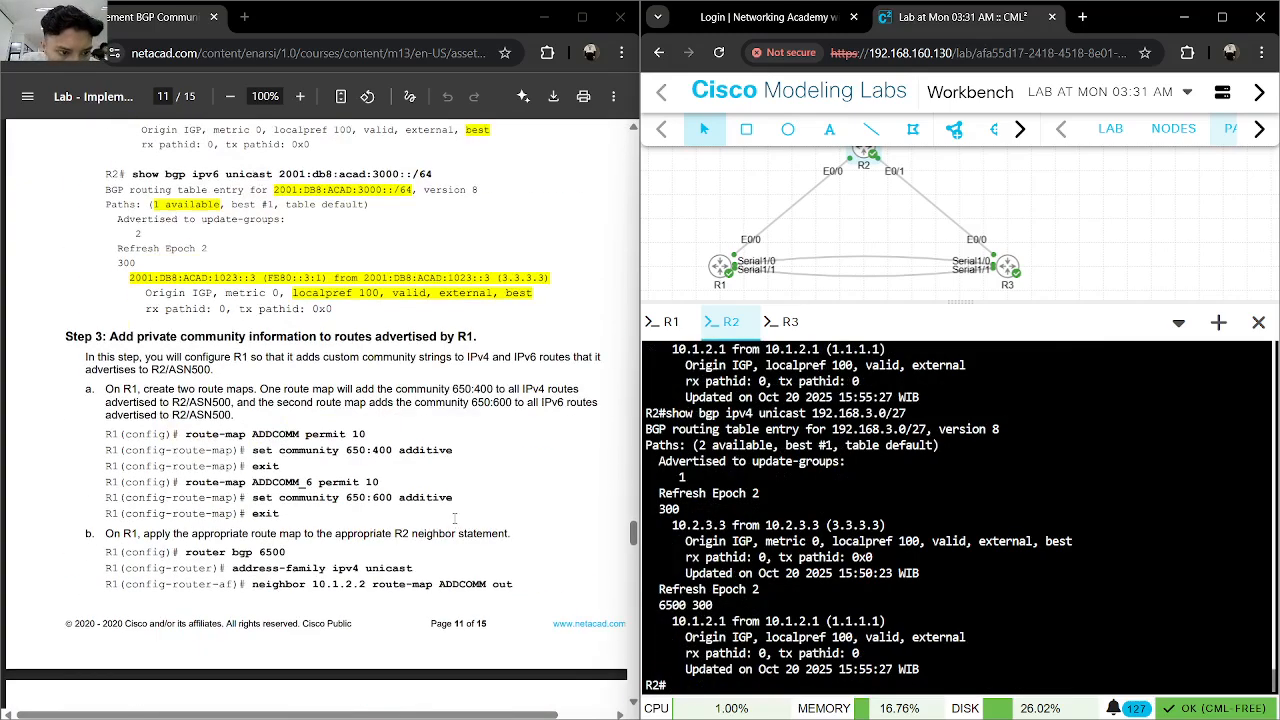
- Run show bgp ipv6 unicast 2001:db8:acad:3000::/64 on R2 and compare its available paths with the guide's expected output
{"action": "scroll", "coordinate": [455, 518], "scroll_direction": "up", "scroll_amount": 3}
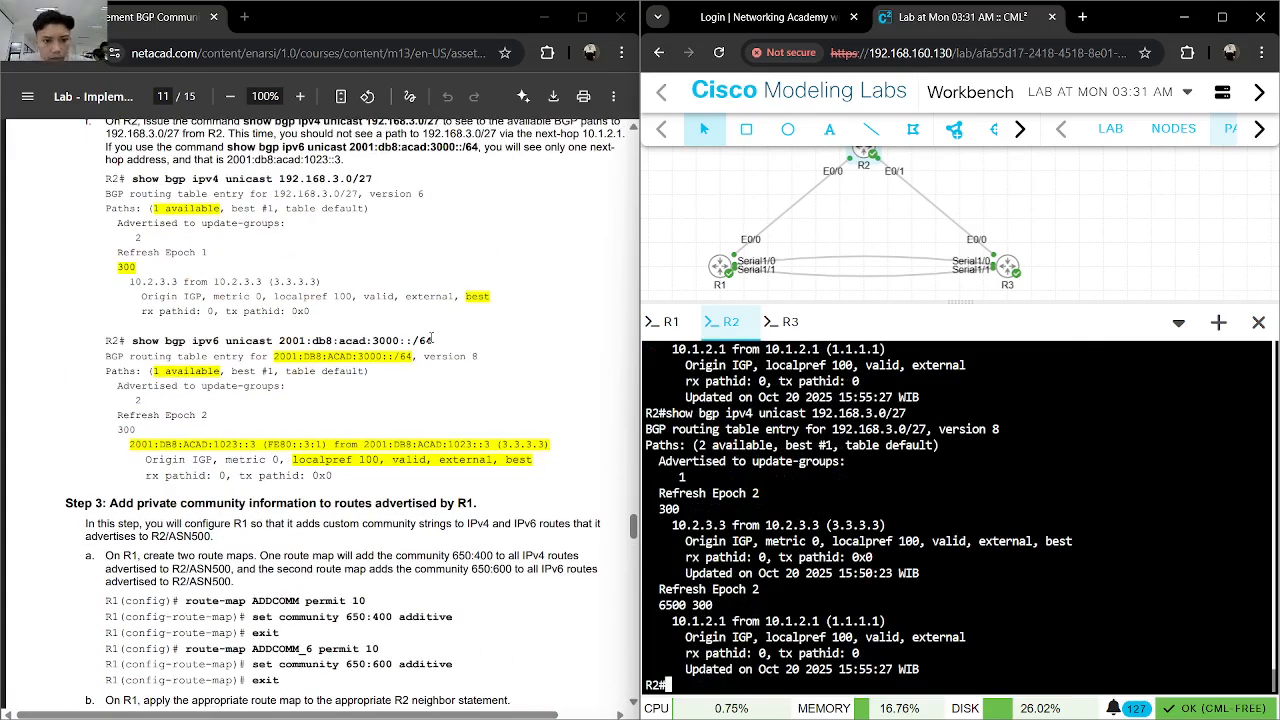
{"action": "left_click_drag", "start_coordinate": [427, 340], "coordinate": [132, 341]}
{"action": "key", "text": "ctrl+c"}
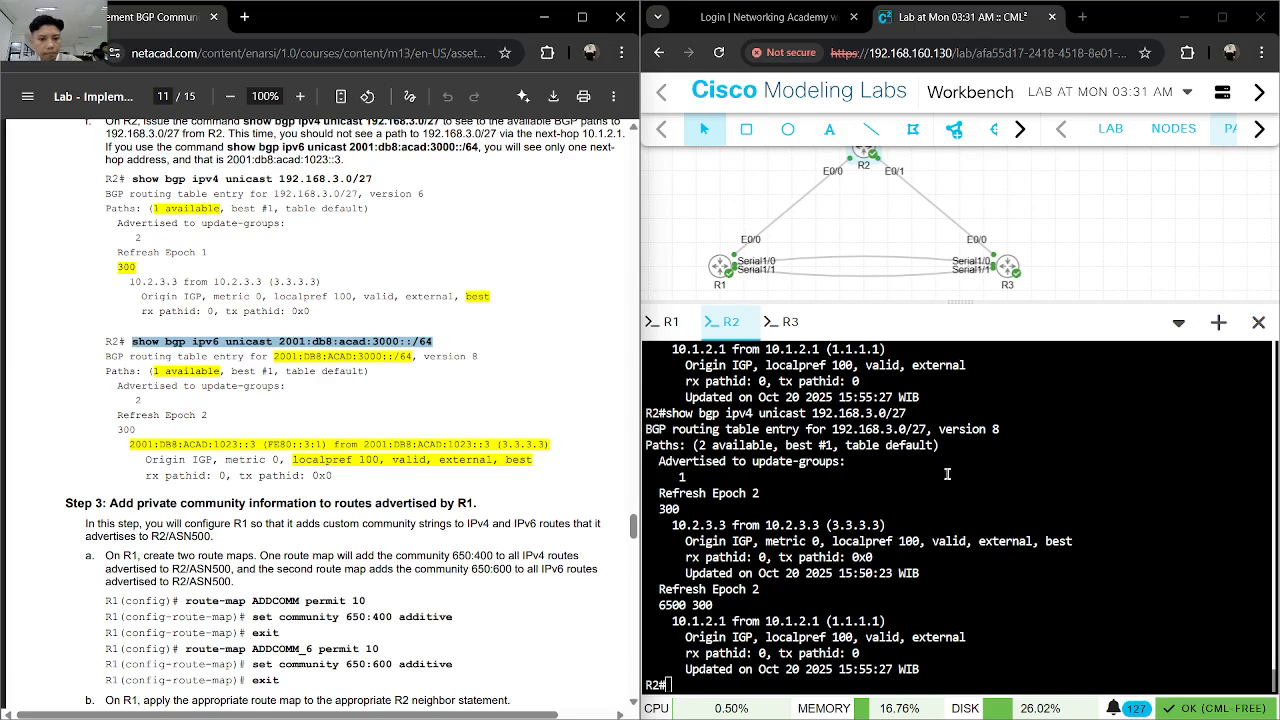
{"action": "left_click", "coordinate": [866, 458]}
{"action": "key", "text": "ctrl+v"}
{"action": "key", "text": "Return"}
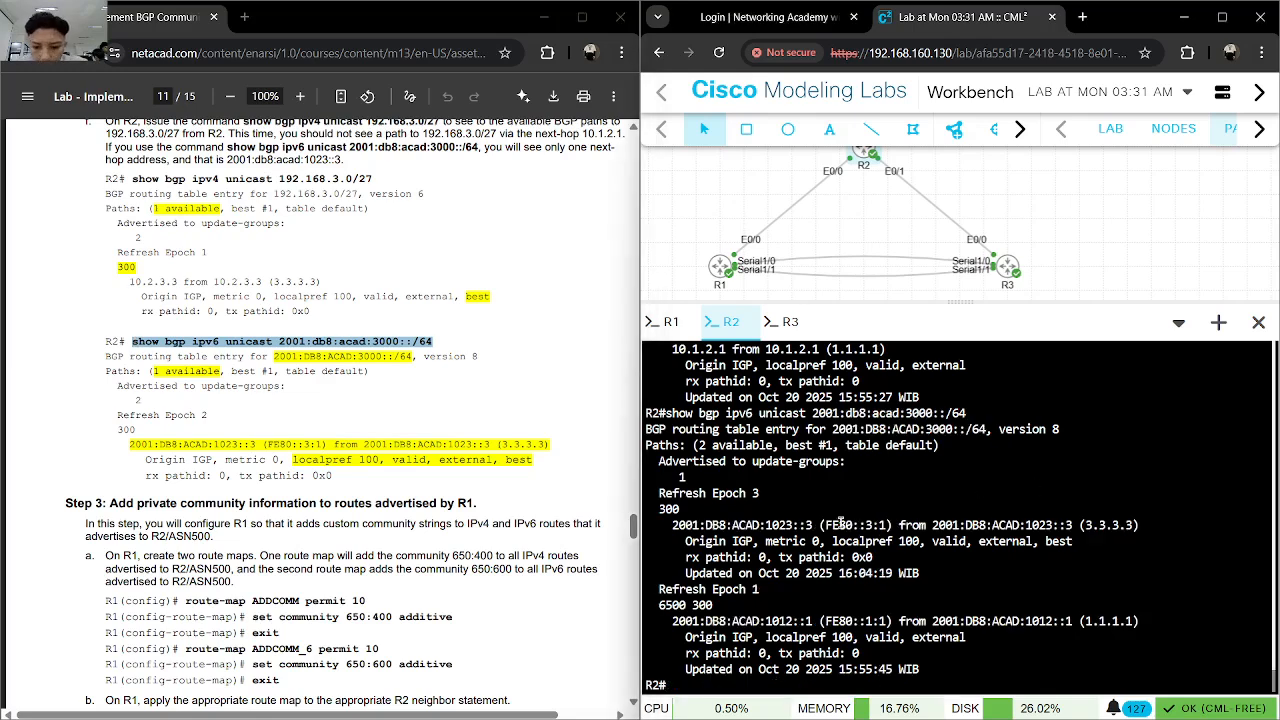
{"action": "left_click_drag", "start_coordinate": [699, 449], "coordinate": [764, 448]}
{"action": "left_click", "coordinate": [771, 482]}
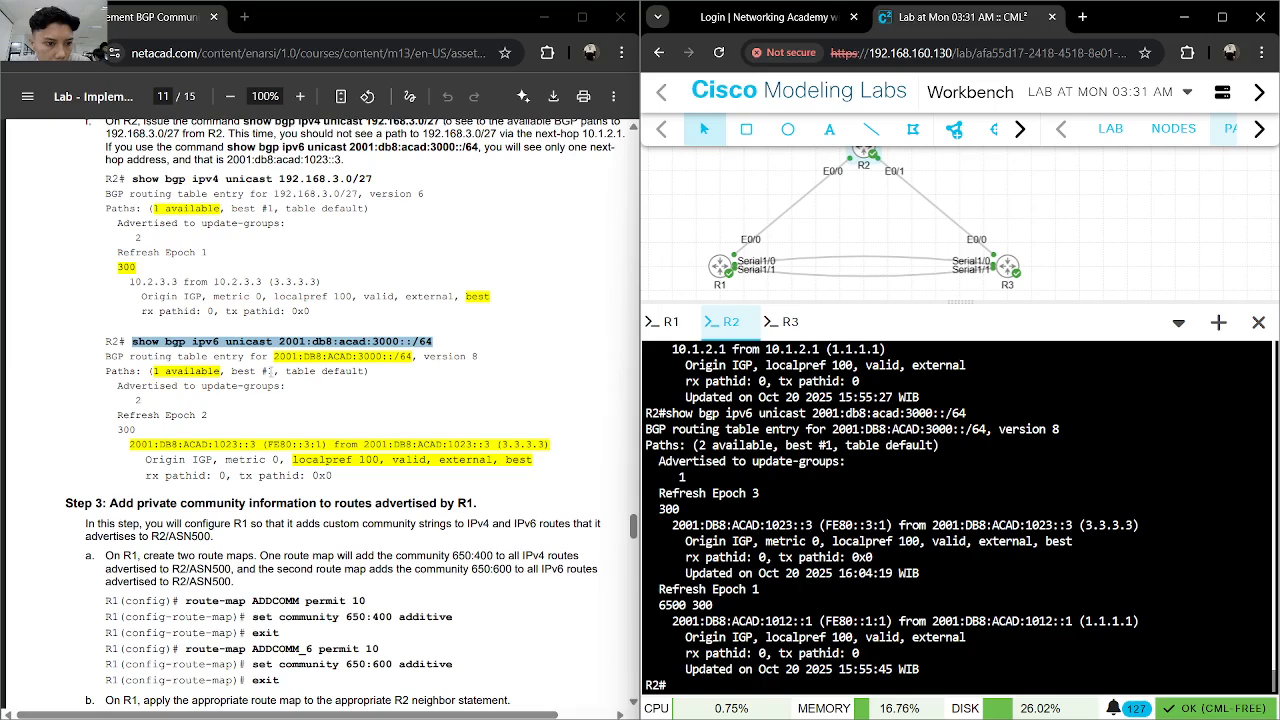
{"action": "left_click", "coordinate": [268, 372]}
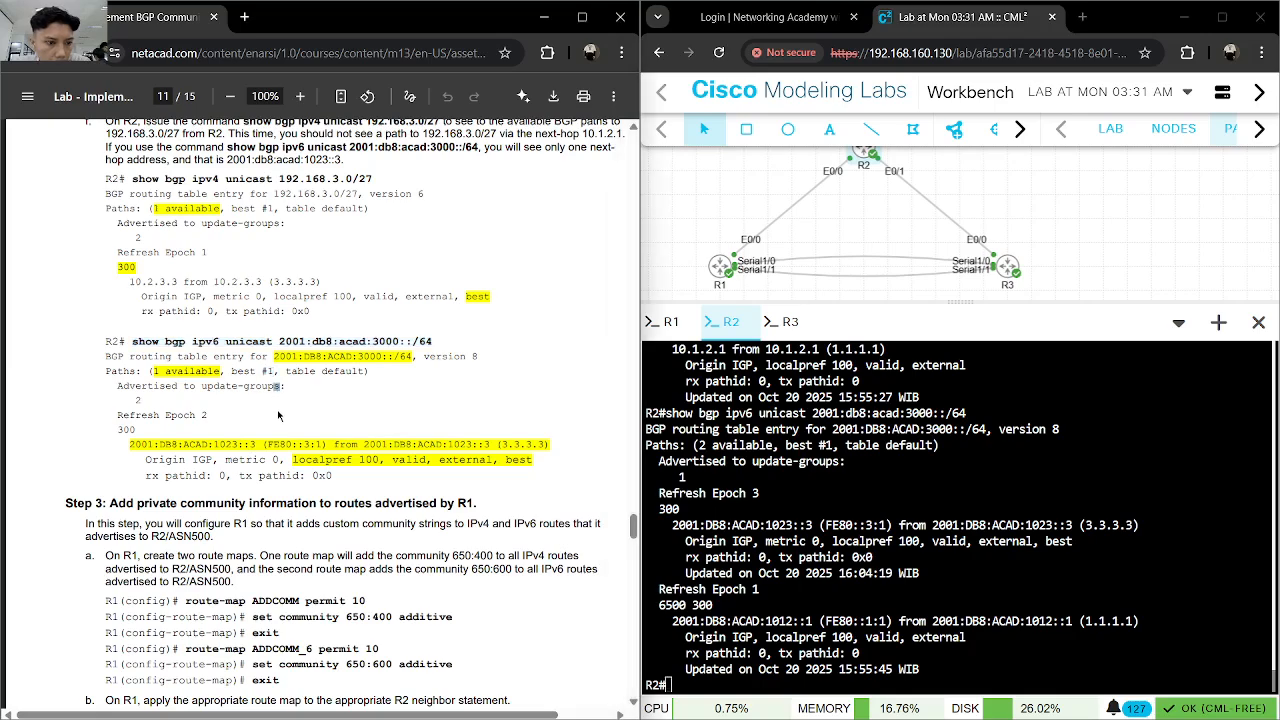
- Review the guide's R3 prefix-list and route-map instructions alongside the earlier BGP output in R2's console history
{"action": "scroll", "coordinate": [278, 415], "scroll_direction": "up", "scroll_amount": 5}
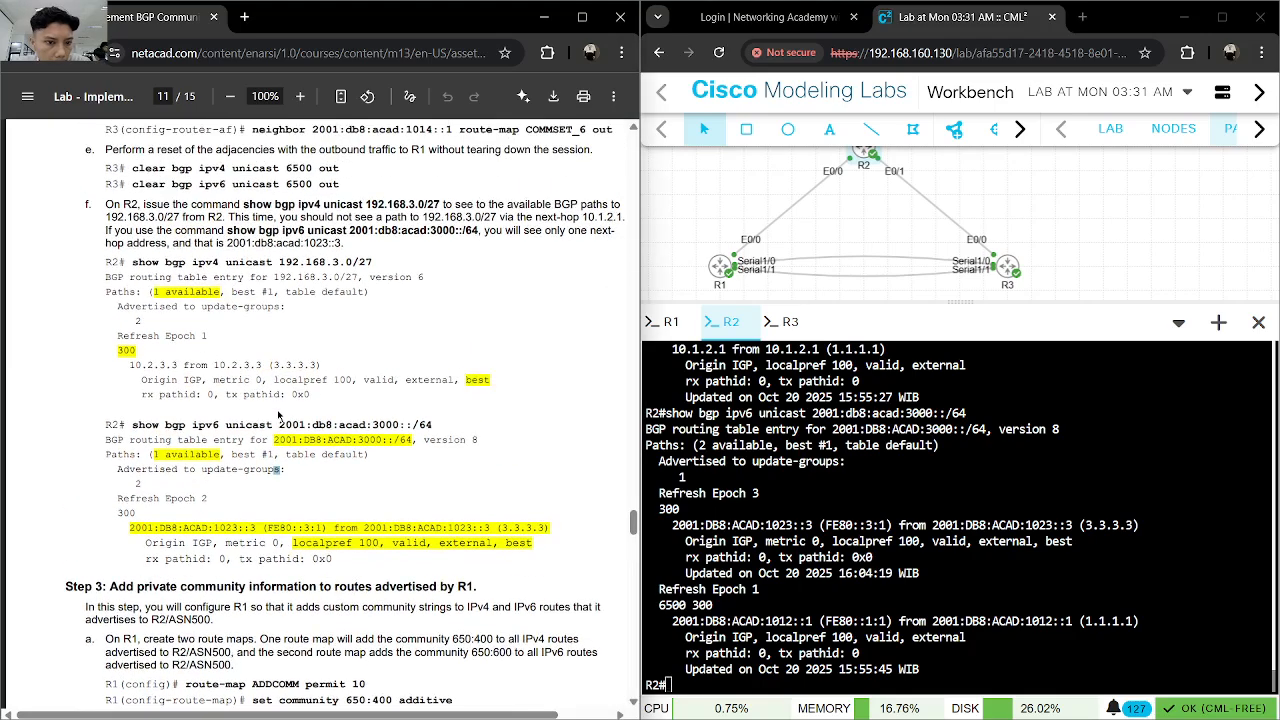
{"action": "scroll", "coordinate": [278, 415], "scroll_direction": "up", "scroll_amount": 1}
{"action": "scroll", "coordinate": [278, 415], "scroll_direction": "down", "scroll_amount": 1}
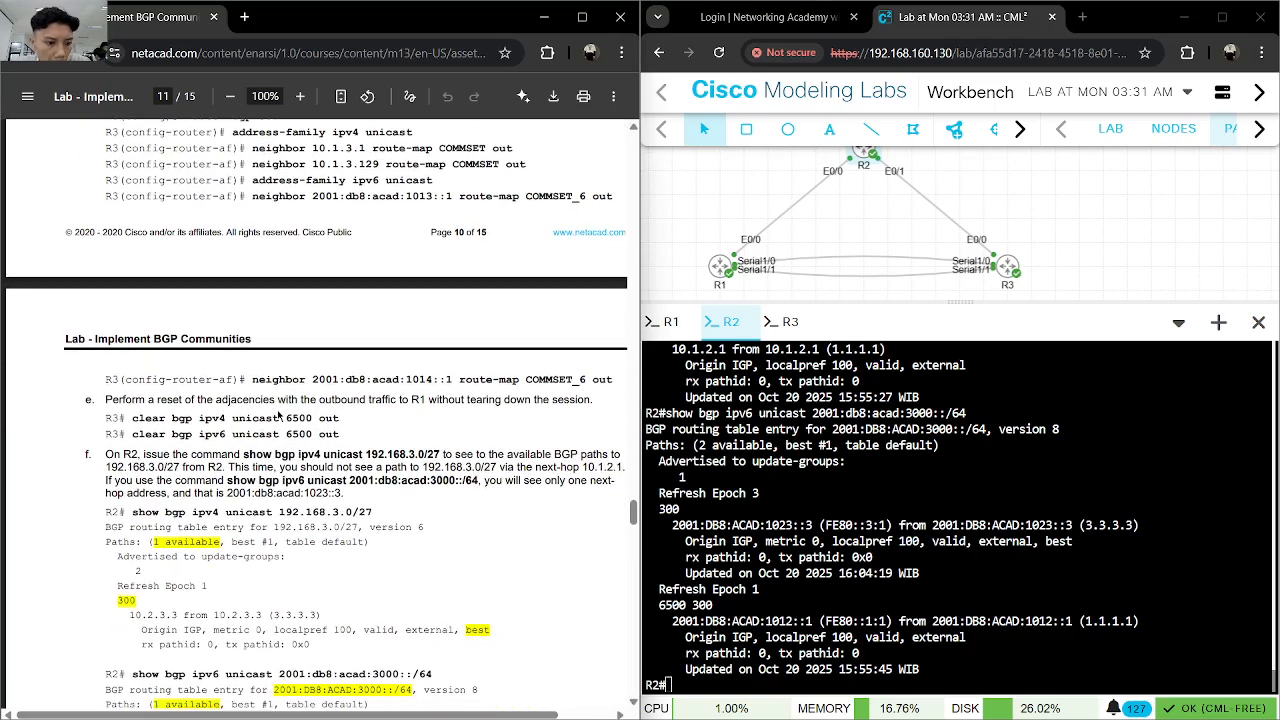
{"action": "scroll", "coordinate": [278, 415], "scroll_direction": "up", "scroll_amount": 3}
{"action": "scroll", "coordinate": [280, 415], "scroll_direction": "up", "scroll_amount": 2}
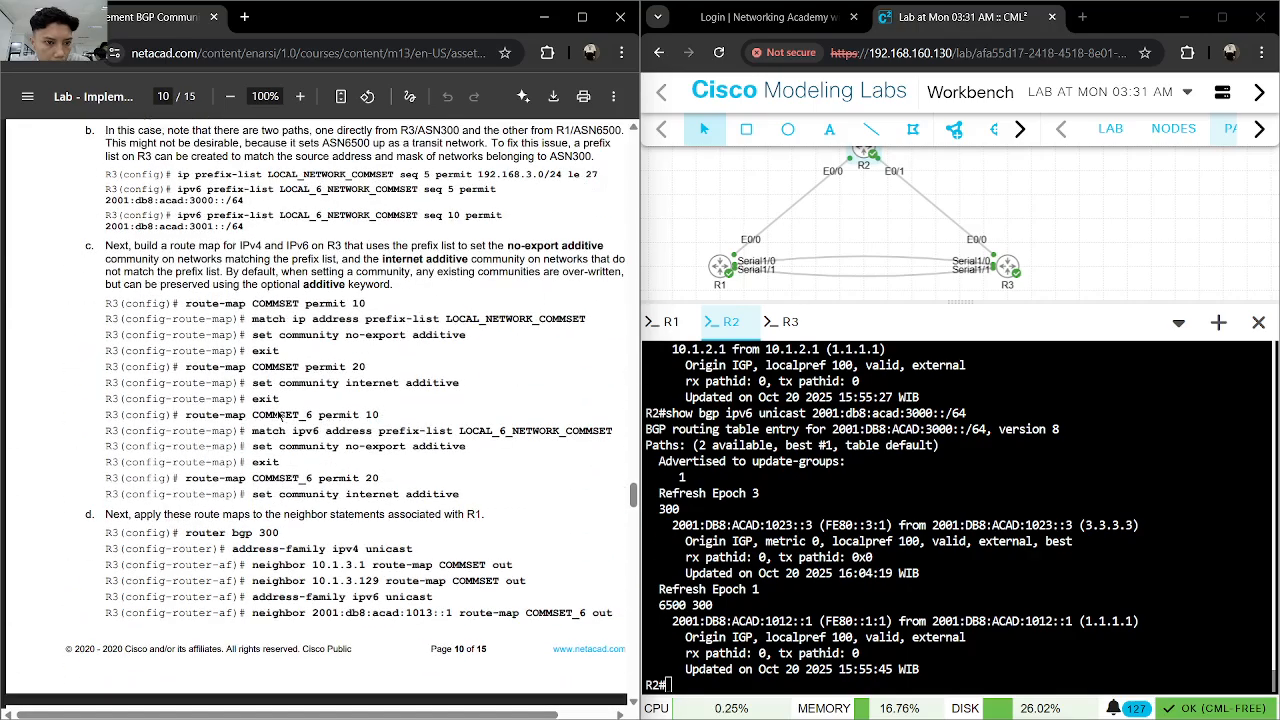
{"action": "scroll", "coordinate": [939, 558], "scroll_direction": "up", "scroll_amount": 5}
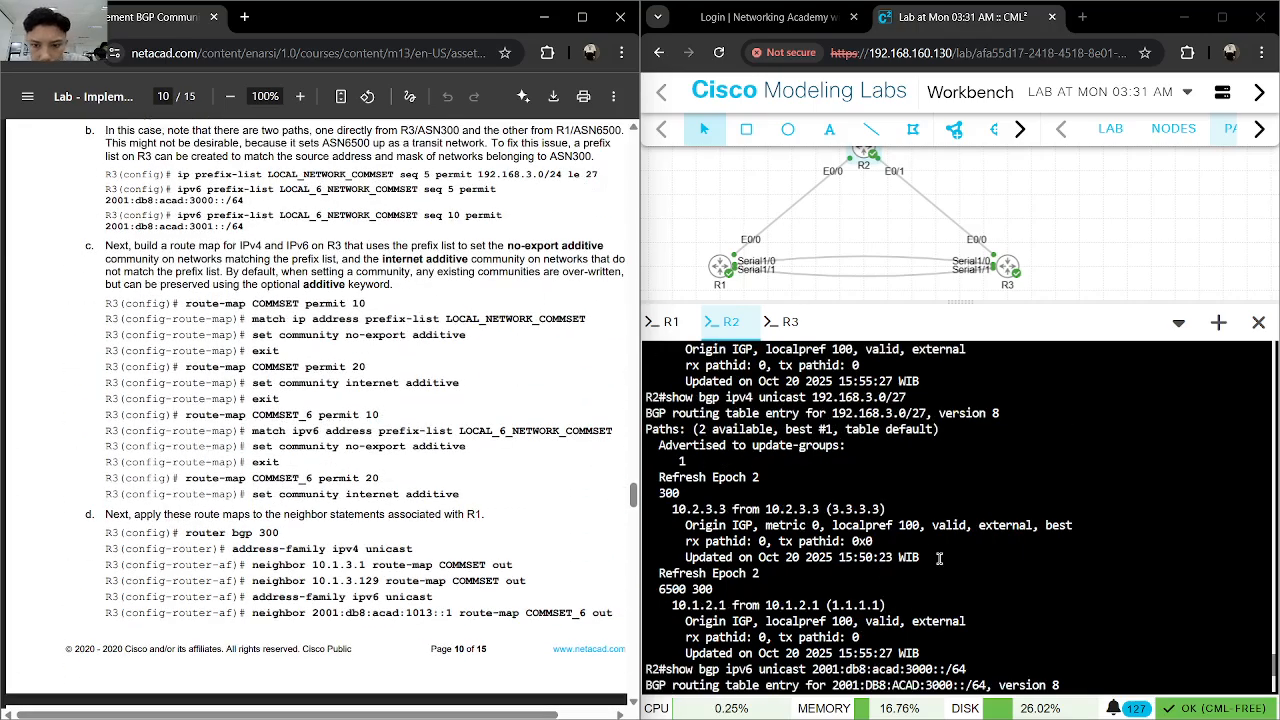
{"action": "scroll", "coordinate": [939, 558], "scroll_direction": "up", "scroll_amount": 5}
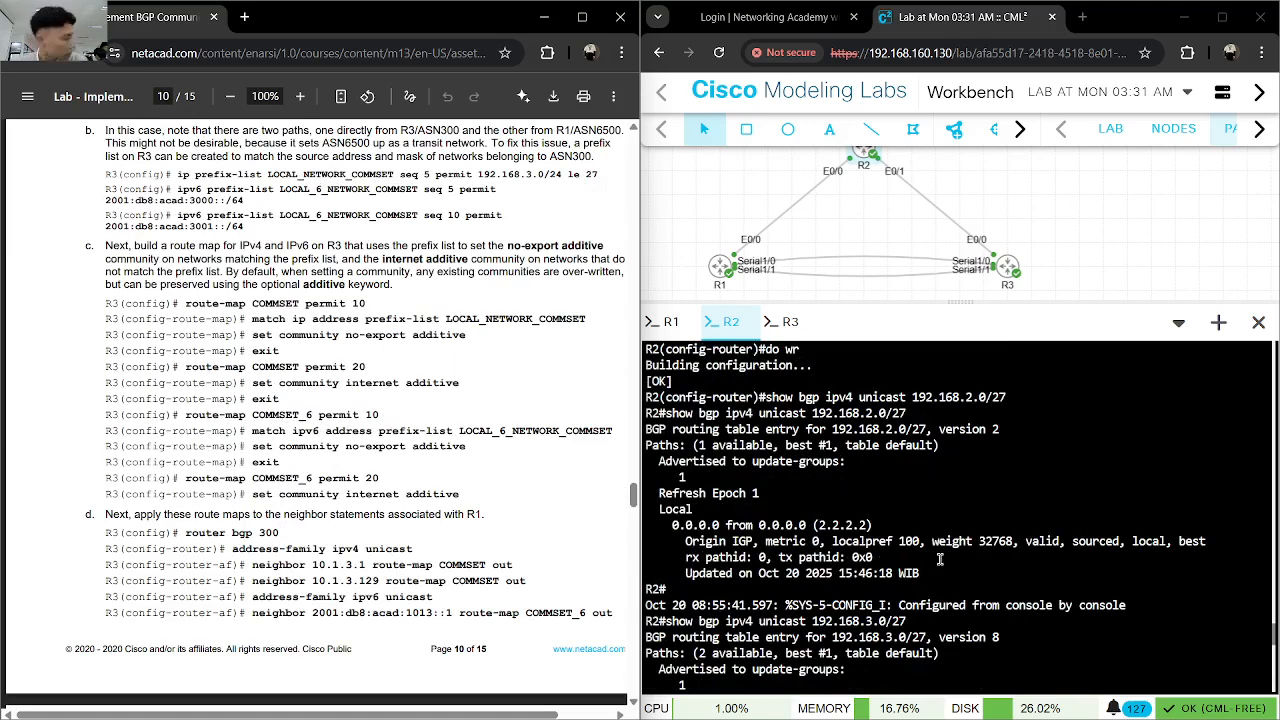
{"action": "scroll", "coordinate": [910, 590], "scroll_direction": "up", "scroll_amount": 5}
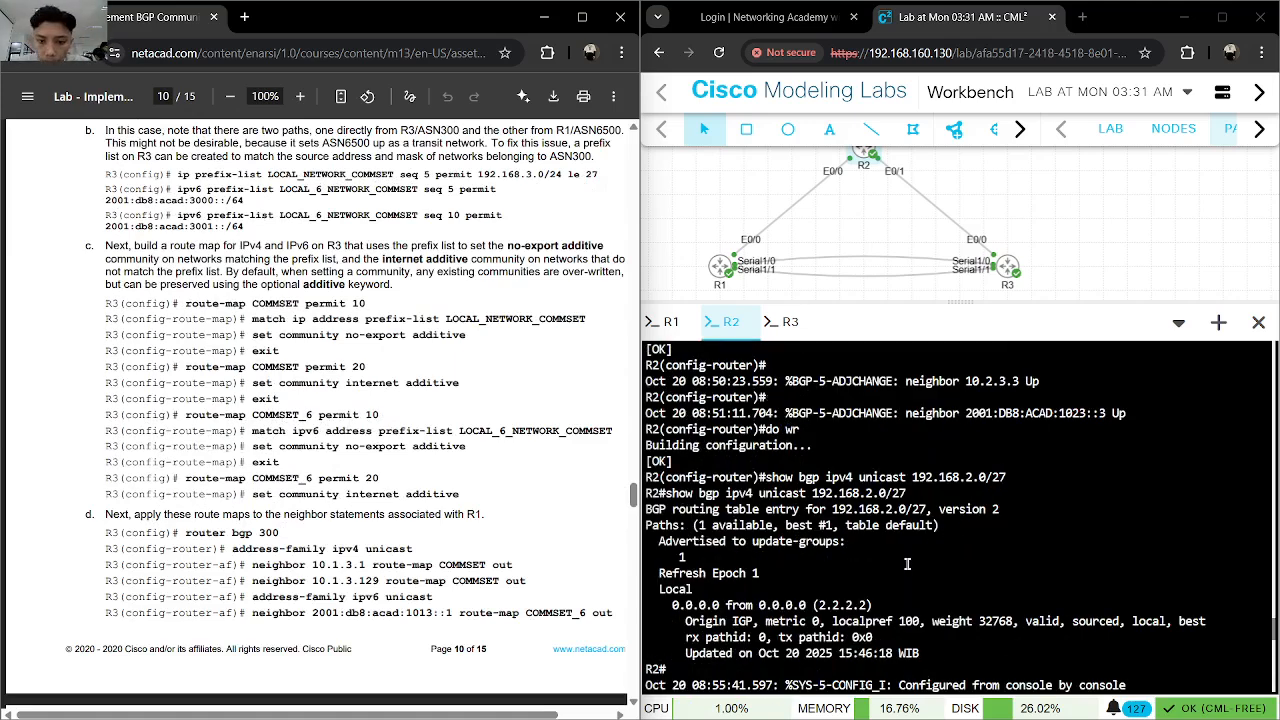
- Switch to R3's console and check its history of prefix-list, route-map and neighbor commands against the guide
{"action": "left_click", "coordinate": [788, 321]}
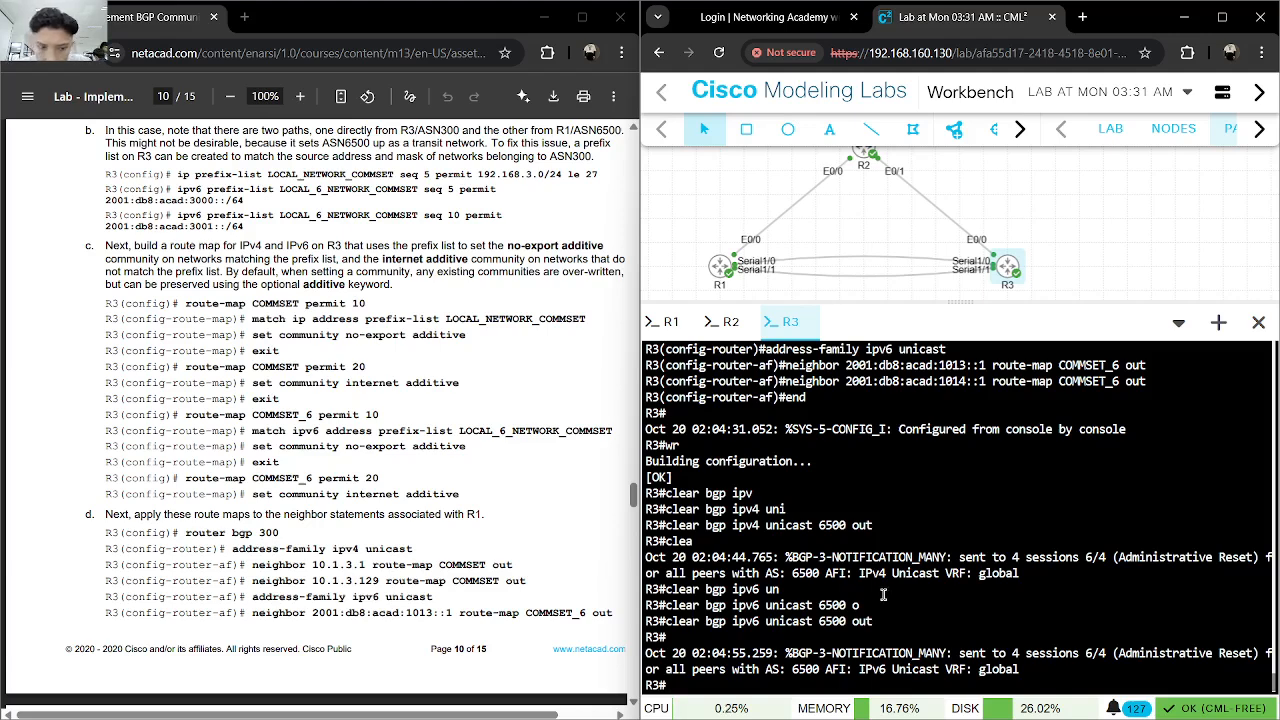
{"action": "key", "text": "Up"}
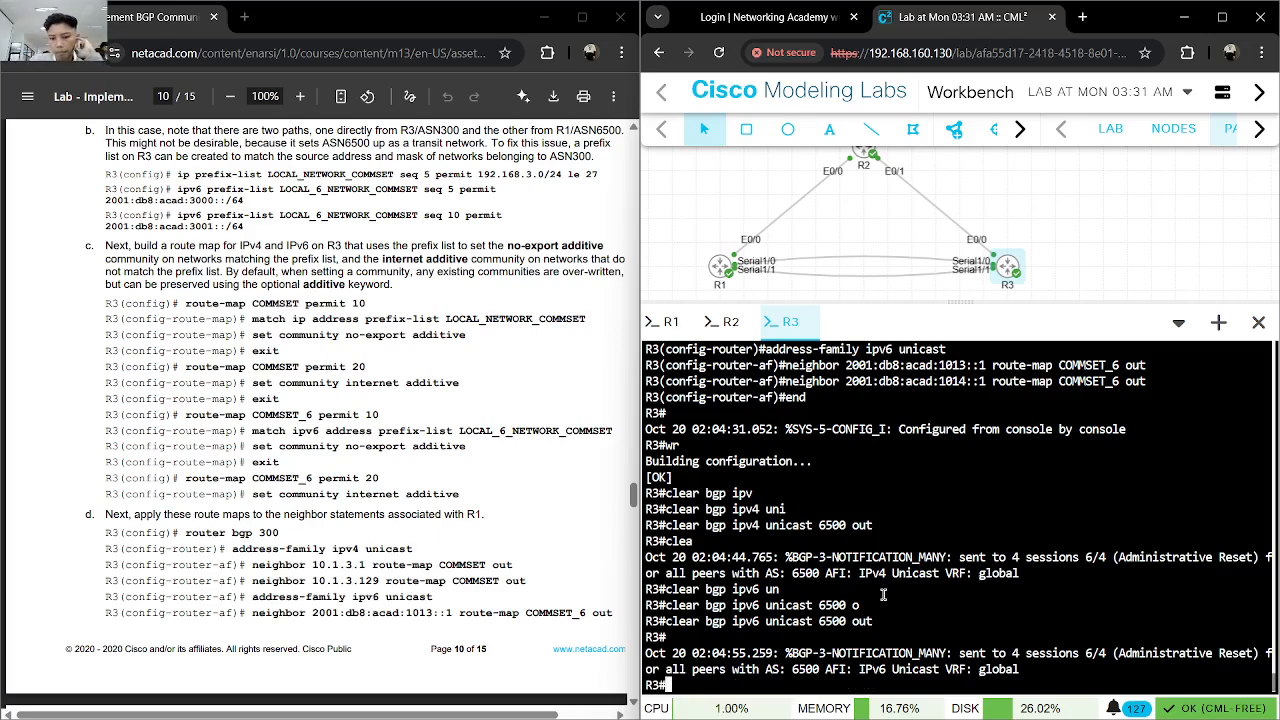
{"action": "scroll", "coordinate": [890, 594], "scroll_direction": "up", "scroll_amount": 7}
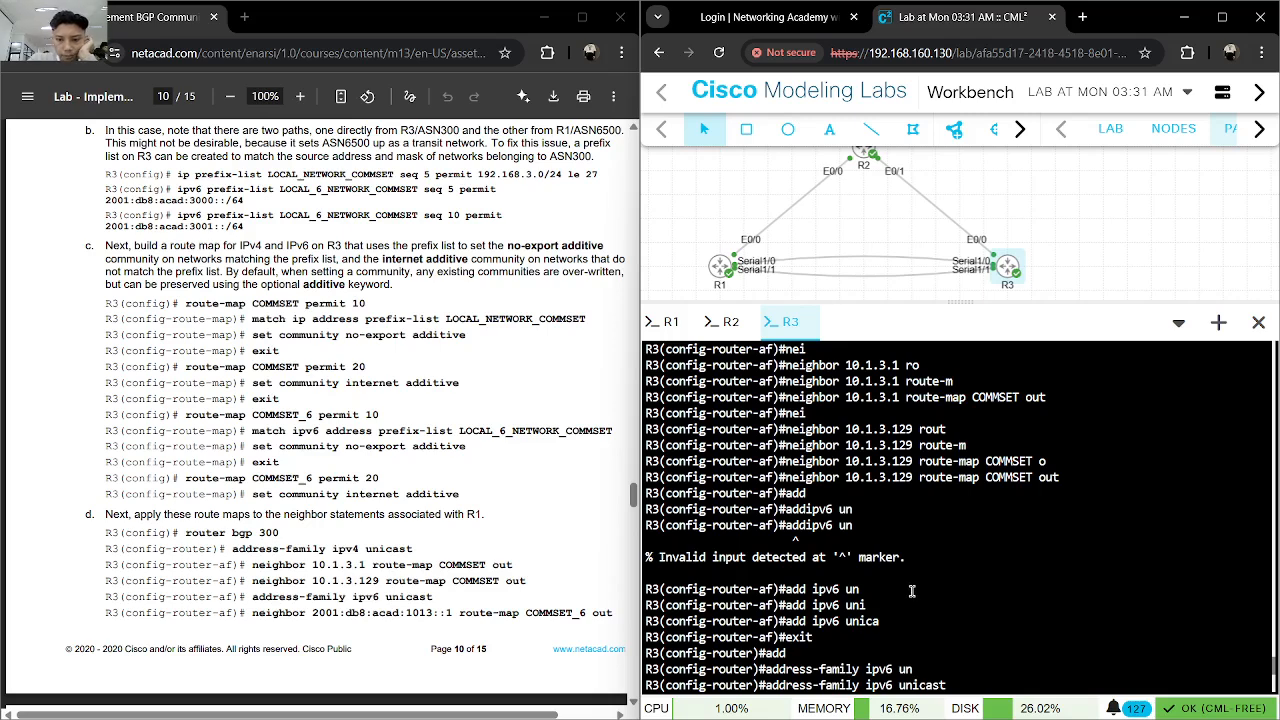
{"action": "scroll", "coordinate": [928, 582], "scroll_direction": "up", "scroll_amount": 3}
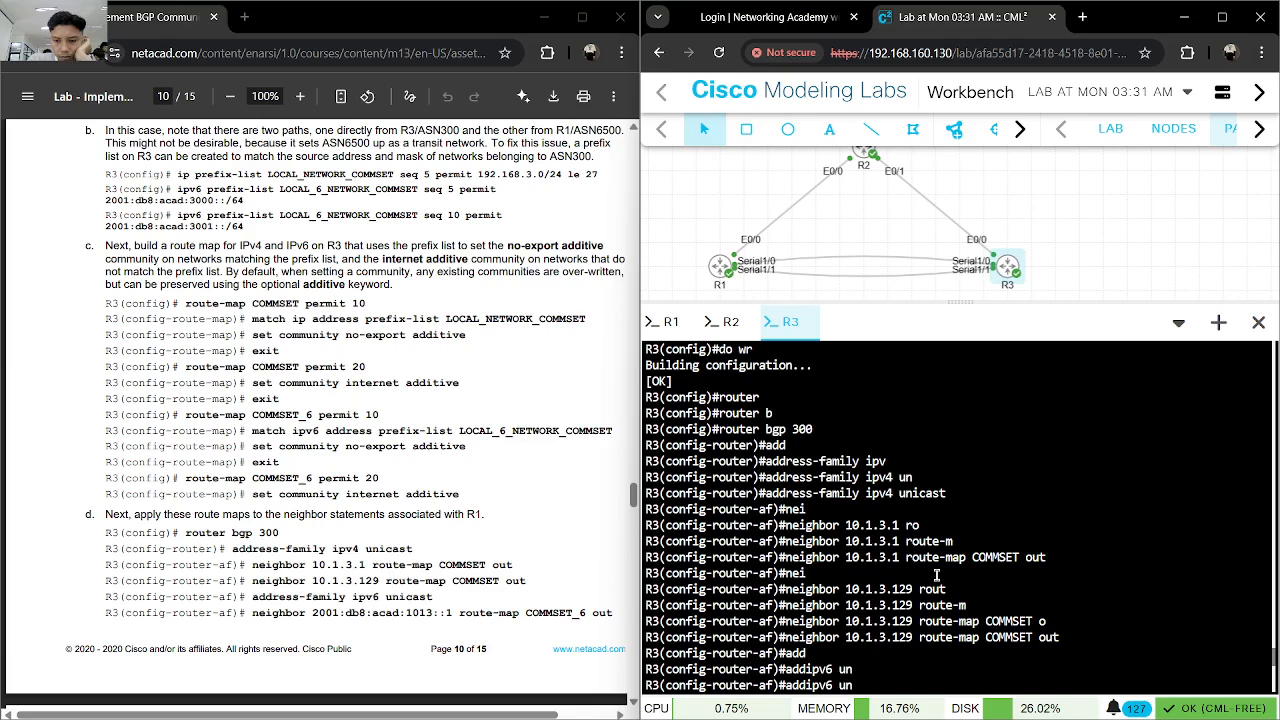
{"action": "scroll", "coordinate": [937, 575], "scroll_direction": "up", "scroll_amount": 3}
{"action": "scroll", "coordinate": [937, 575], "scroll_direction": "up", "scroll_amount": 3}
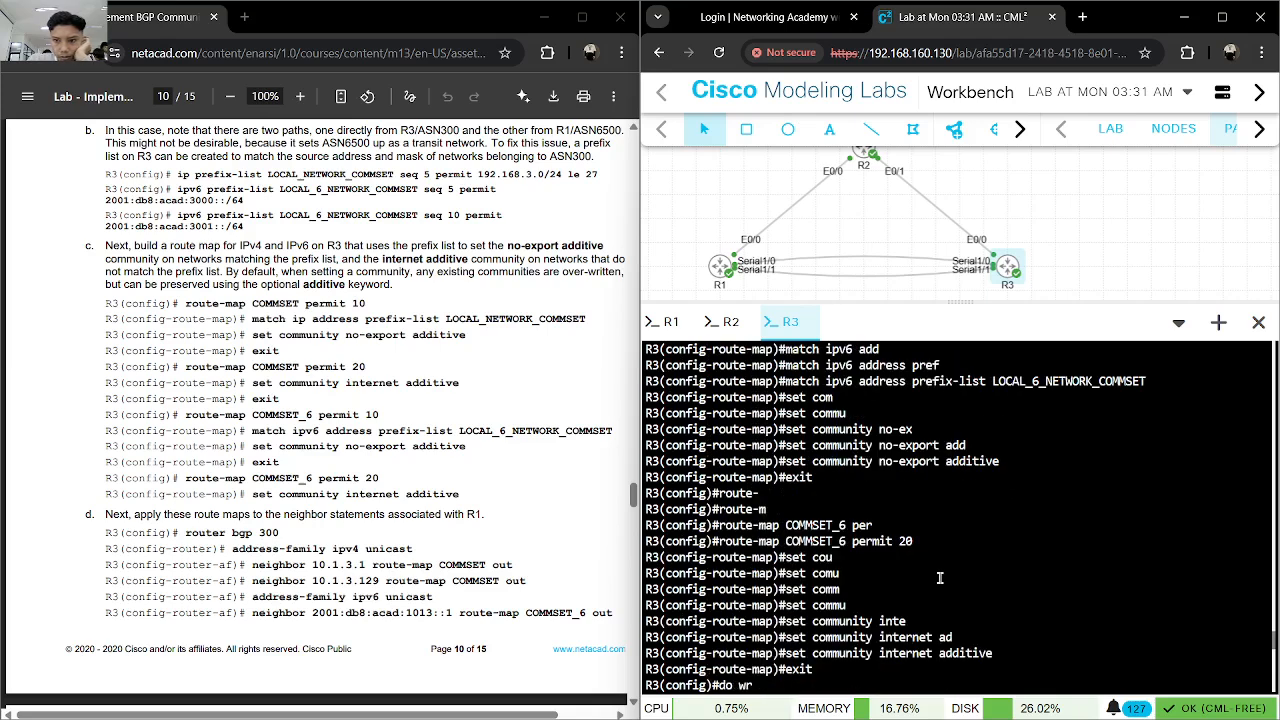
{"action": "scroll", "coordinate": [940, 577], "scroll_direction": "up", "scroll_amount": 9}
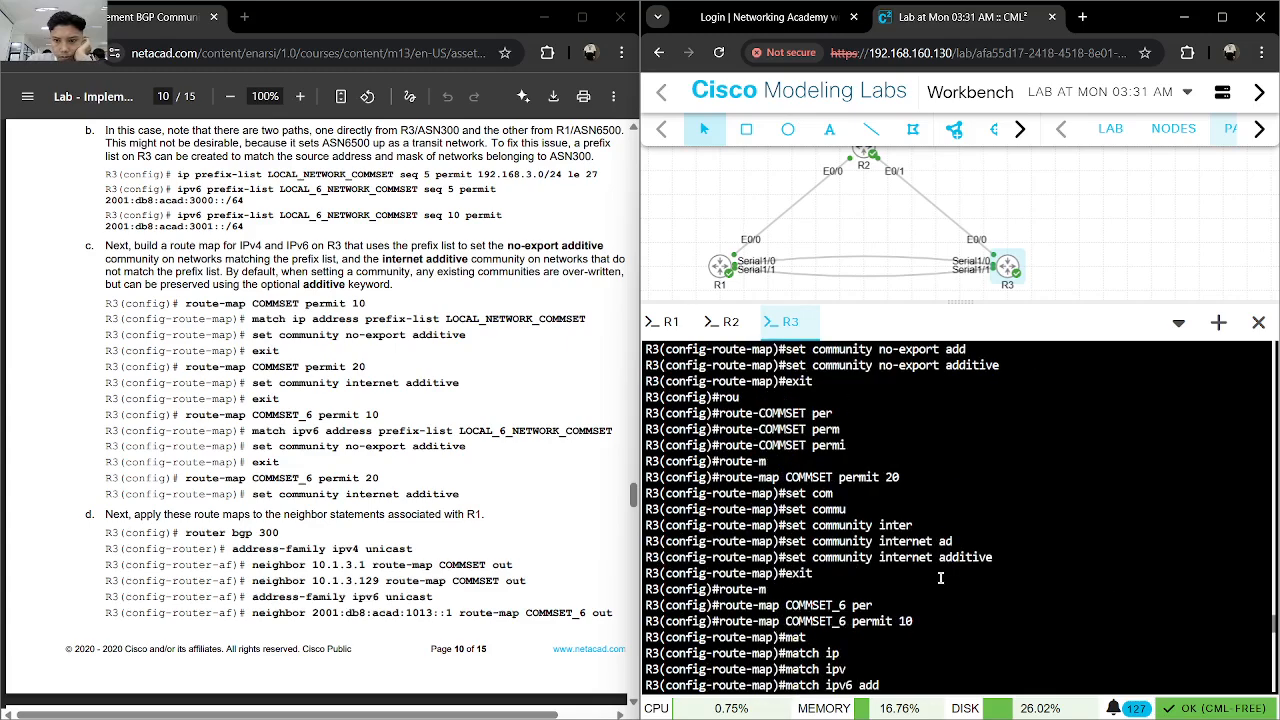
{"action": "scroll", "coordinate": [940, 577], "scroll_direction": "up", "scroll_amount": 7}
- Read the lab guide onward from the expected R2 output to the Step 3 instructions for adding private communities on R1
{"action": "scroll", "coordinate": [381, 499], "scroll_direction": "down", "scroll_amount": 4}
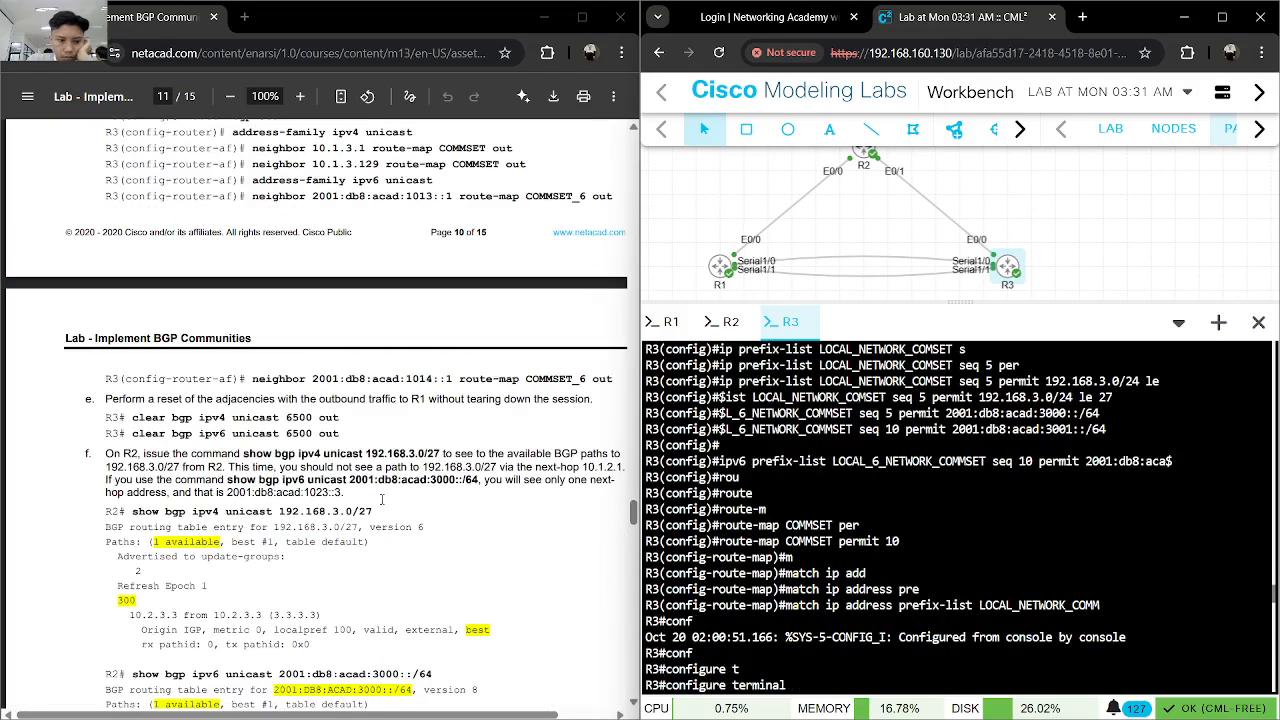
{"action": "scroll", "coordinate": [386, 505], "scroll_direction": "down", "scroll_amount": 5}
{"action": "scroll", "coordinate": [390, 500], "scroll_direction": "up", "scroll_amount": 5}
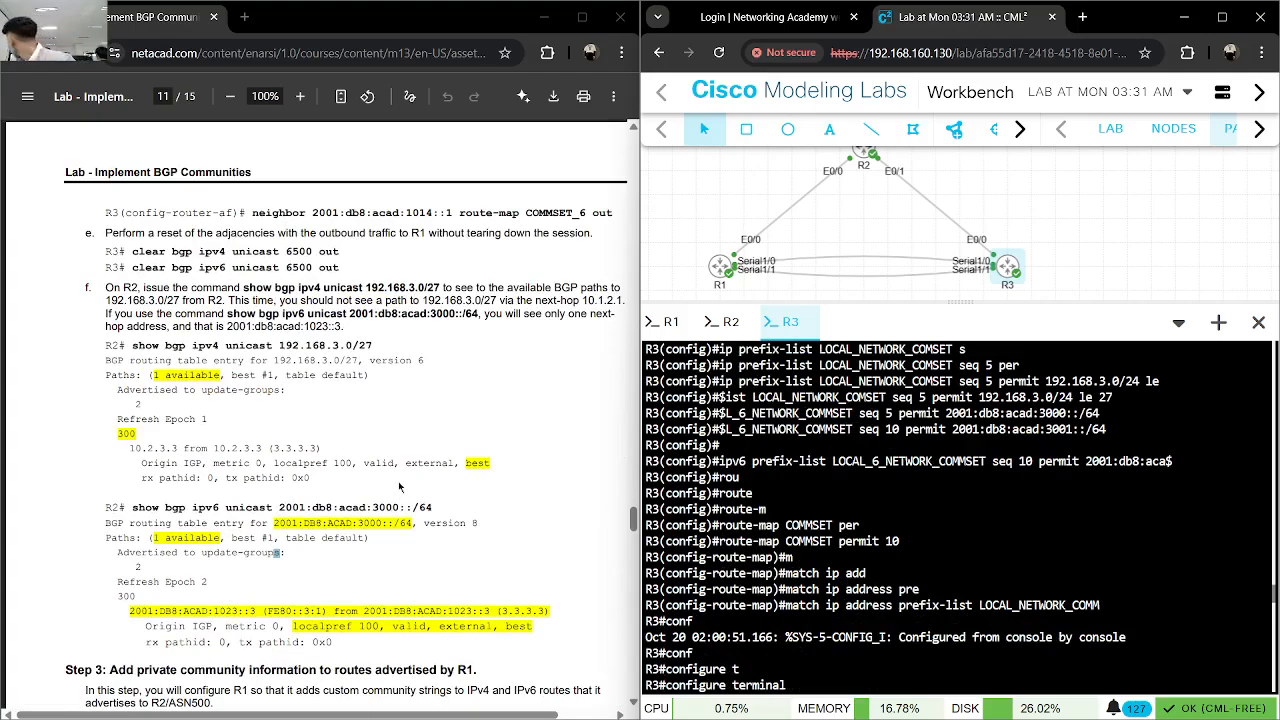
{"action": "scroll", "coordinate": [418, 465], "scroll_direction": "down", "scroll_amount": 3}
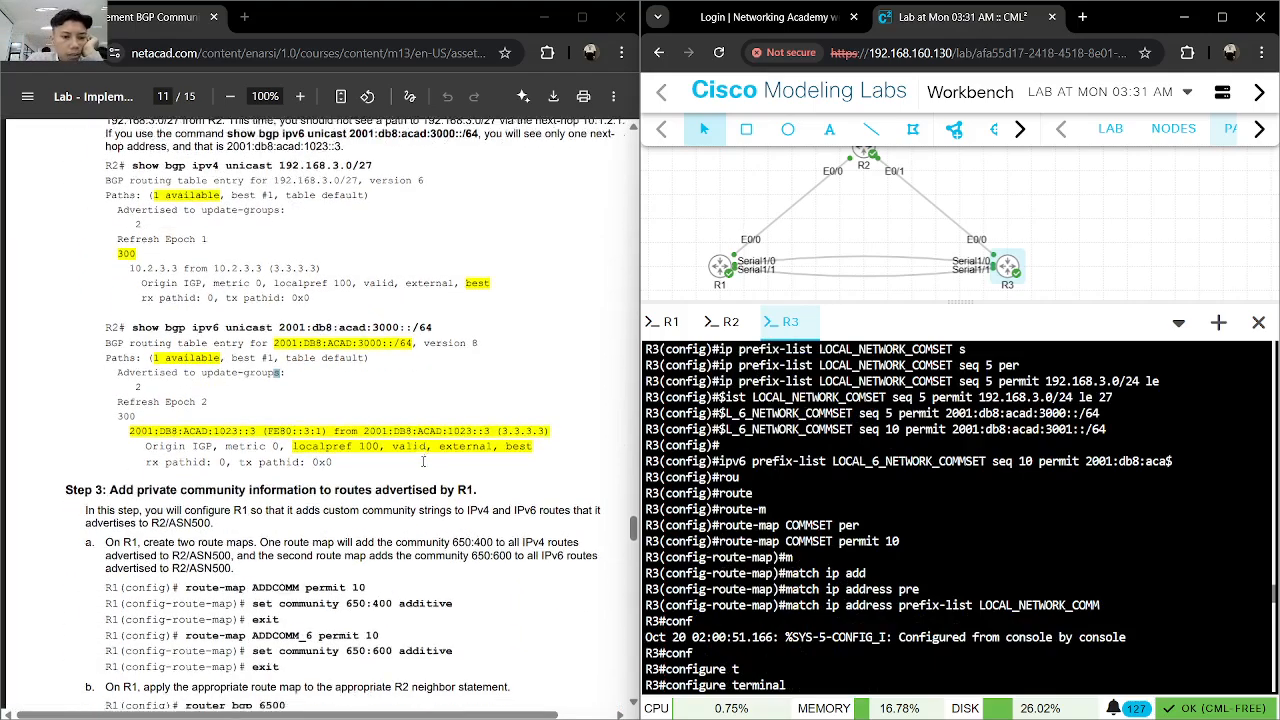
{"action": "scroll", "coordinate": [425, 460], "scroll_direction": "down", "scroll_amount": 3}
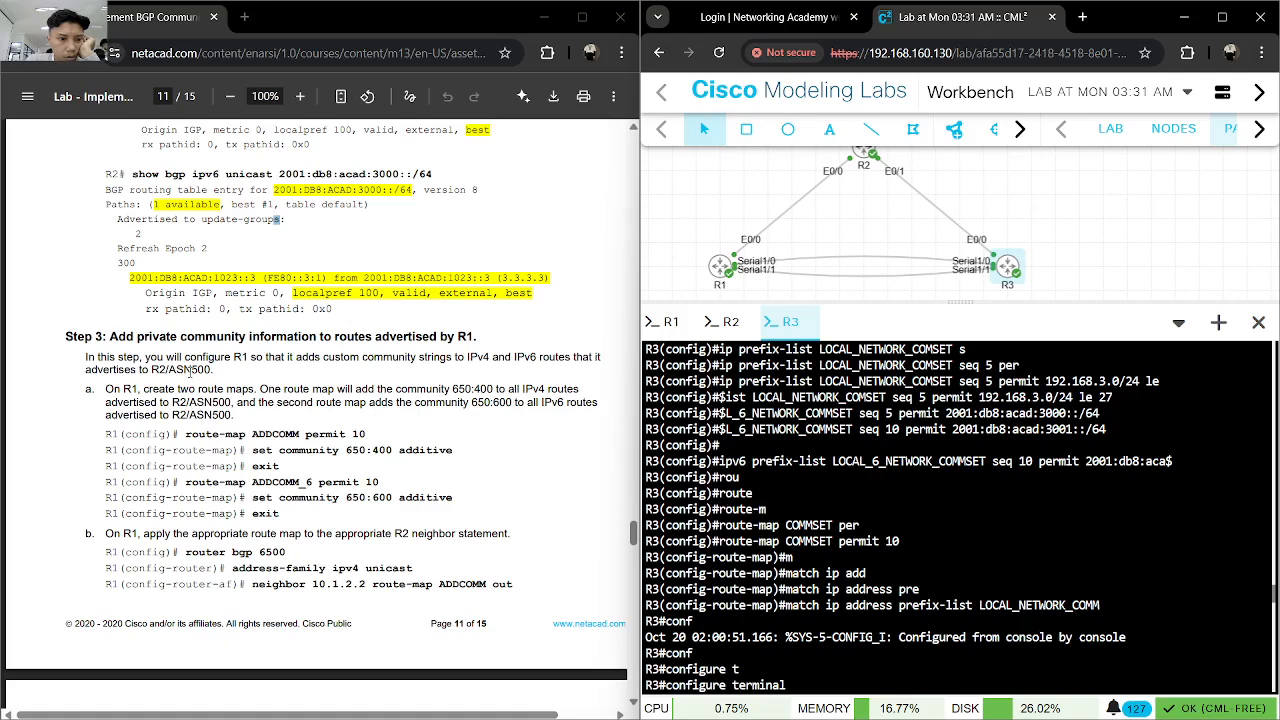
{"action": "scroll", "coordinate": [239, 368], "scroll_direction": "down", "scroll_amount": 2}
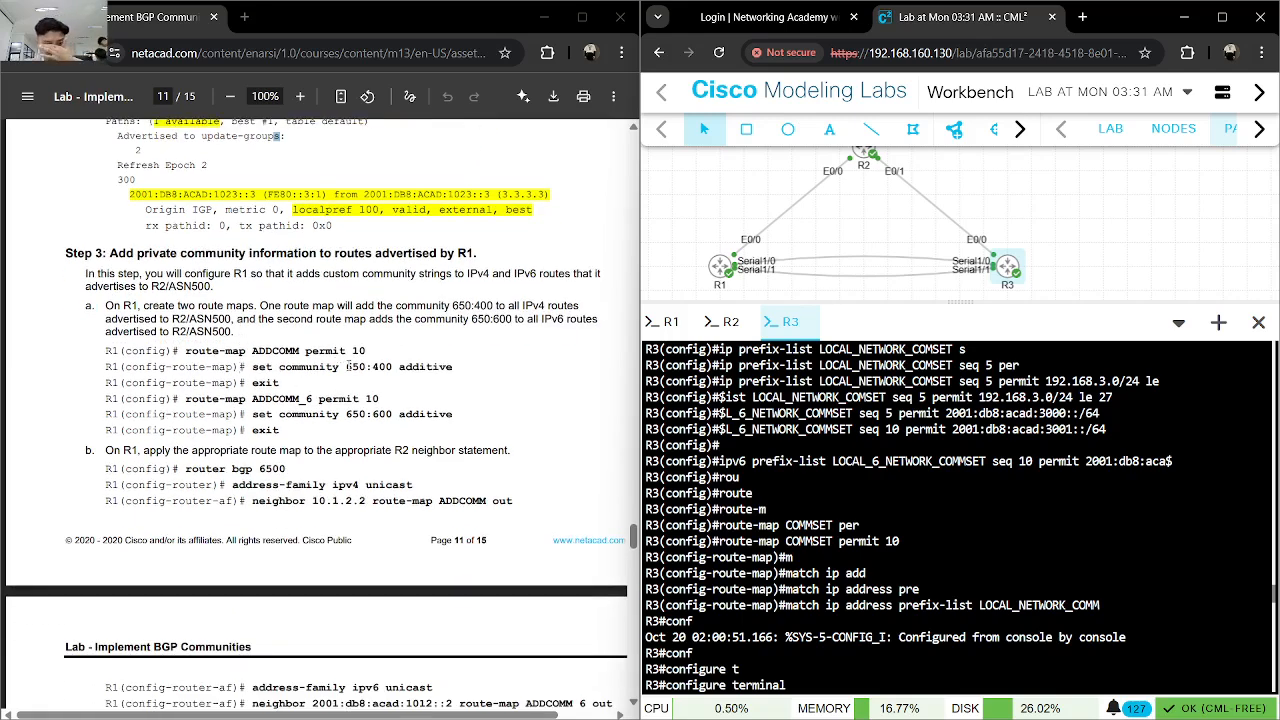
- Switch to R1's console, leave configuration mode with end and save the configuration with wr
{"action": "left_click", "coordinate": [668, 322]}
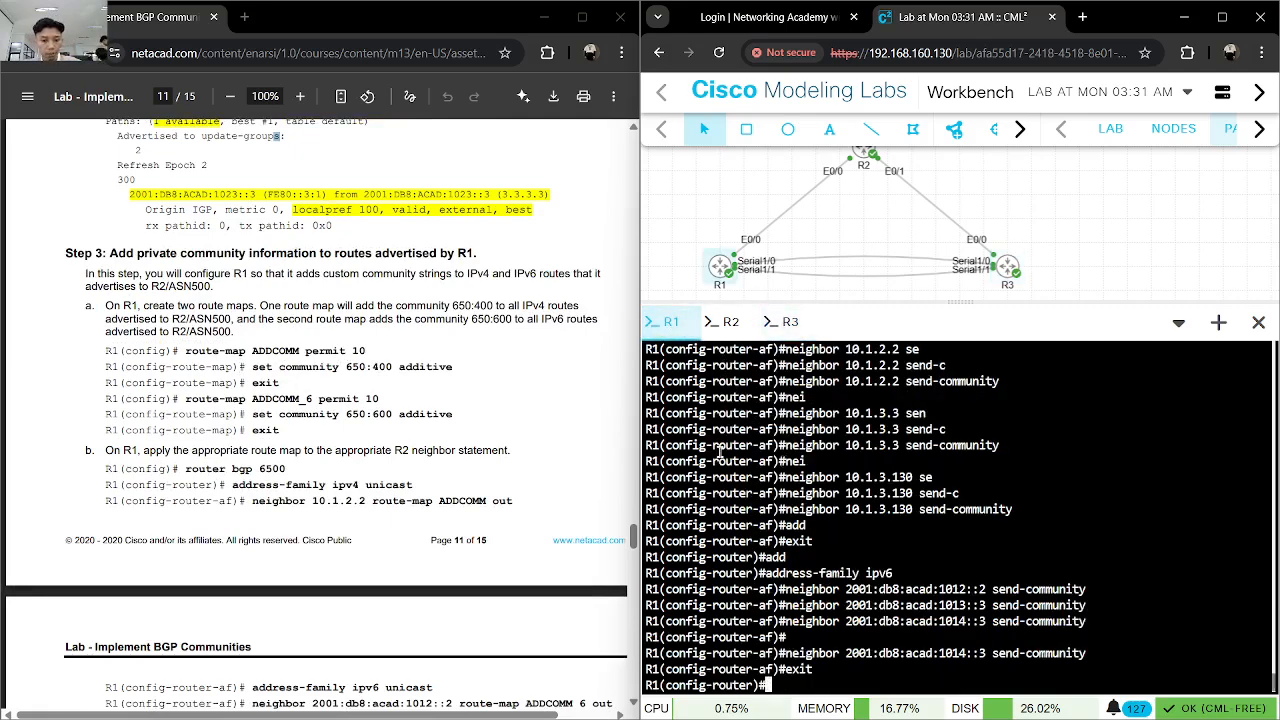
{"action": "type", "text": "end"}
{"action": "key", "text": "Return"}
{"action": "type", "text": "wr"}
{"action": "key", "text": "Return"}
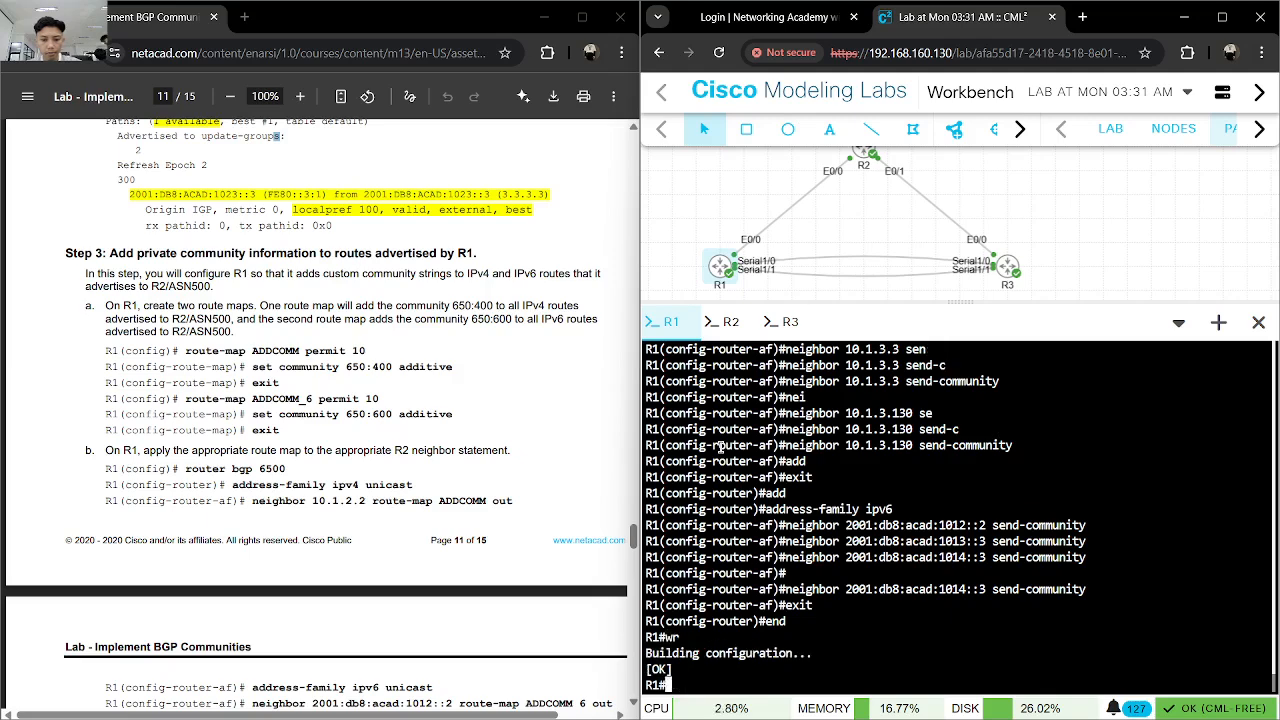
- Enter global configuration mode on R1 and create the route map ADDCOM permit 10
{"action": "type", "text": "conf"}
{"action": "key", "text": "Tab"}
{"action": "type", "text": "t"}
{"action": "key", "text": "Tab"}
{"action": "key", "text": "Return"}
{"action": "type", "text": "rou"}
{"action": "key", "text": "Tab"}
{"action": "type", "text": "te"}
{"action": "key", "text": "Tab"}
{"action": "type", "text": "-"}
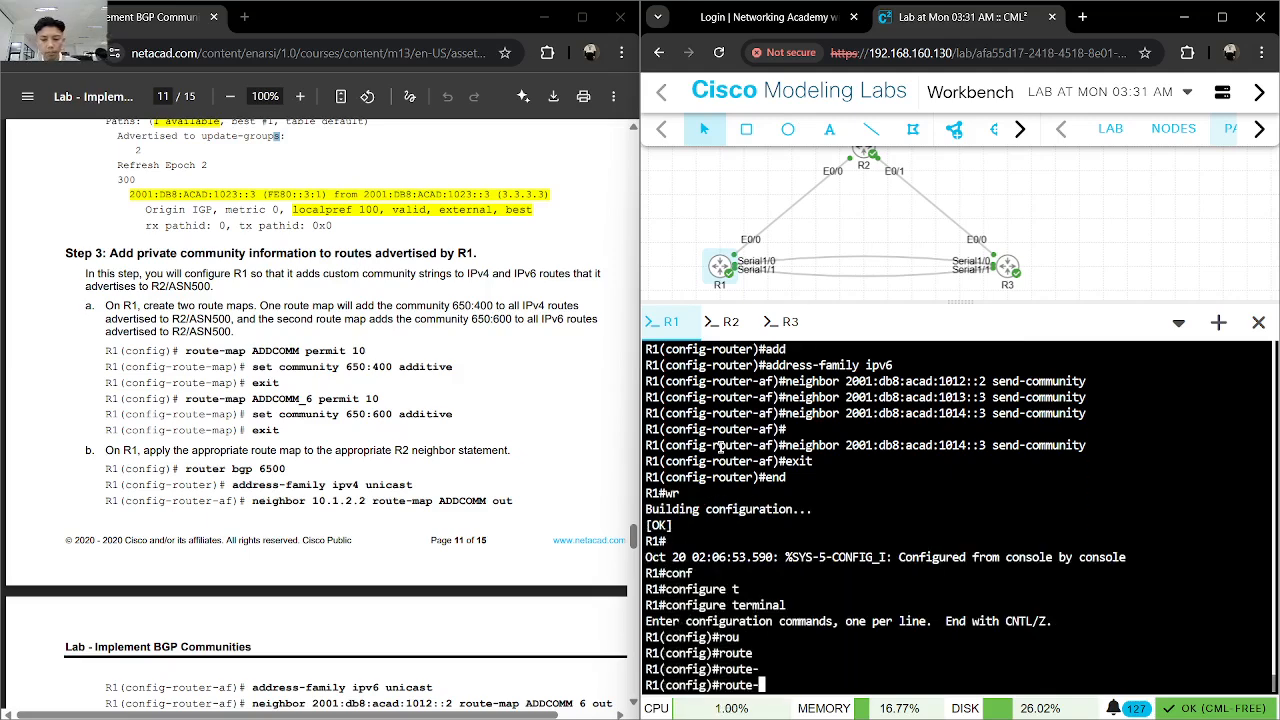
{"action": "type", "text": "ma"}
{"action": "key", "text": "Tab"}
{"action": "type", "text": "ADDCOM"}
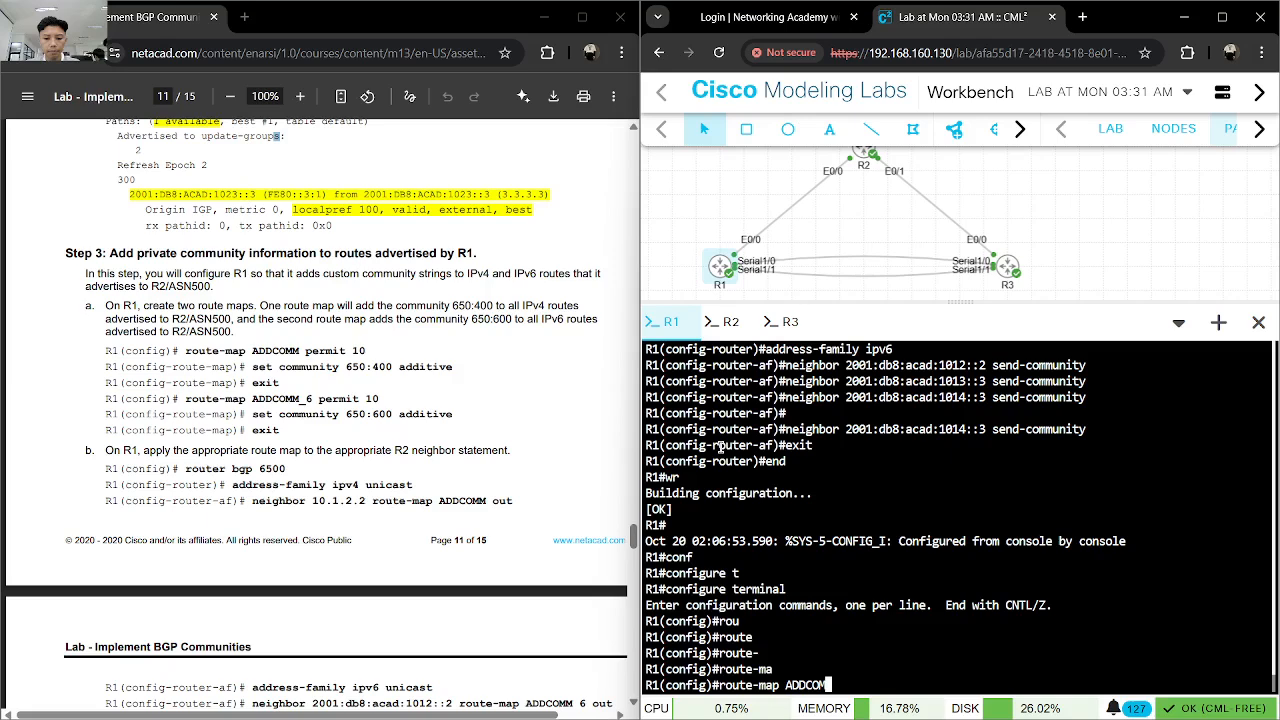
{"action": "type", "text": "M per"}
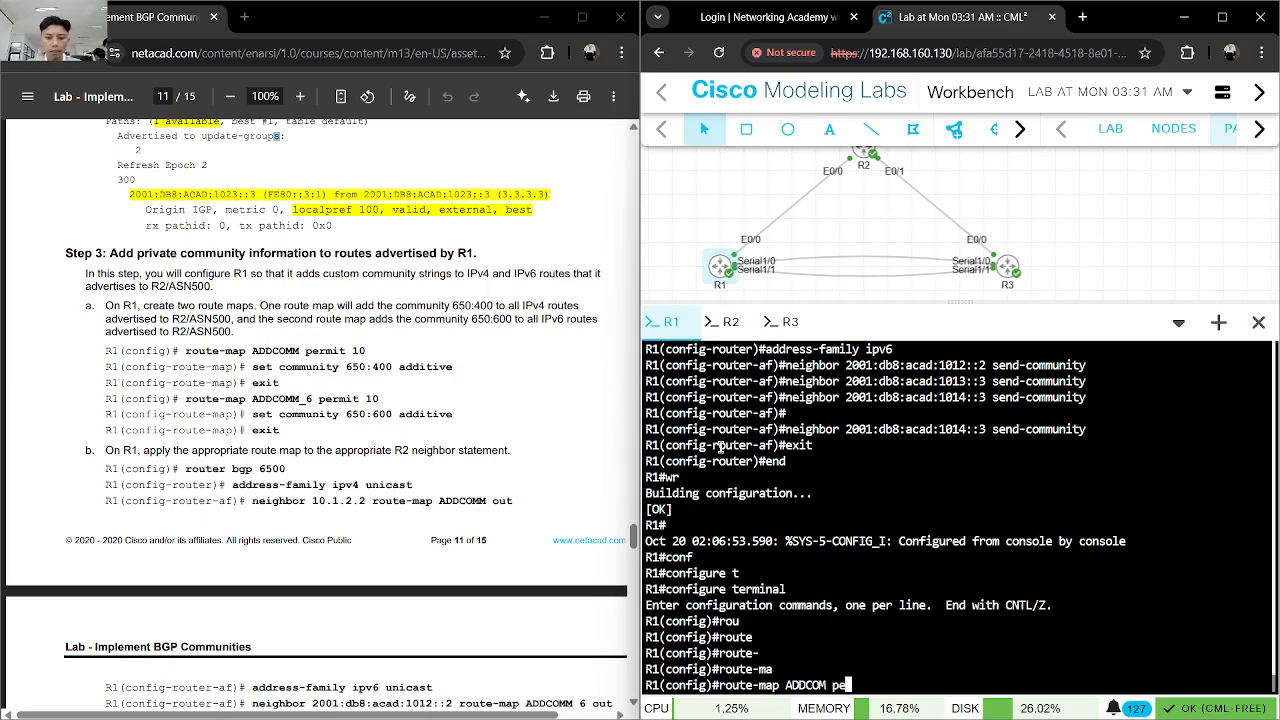
{"action": "key", "text": "Tab"}
{"action": "type", "text": "10"}
{"action": "key", "text": "Return"}
- Add set community 650:400 additive to R1's ADDCOM route map and exit route-map configuration
{"action": "type", "text": "set com"}
{"action": "key", "text": "Tab"}
{"action": "type", "text": "mu"}
{"action": "key", "text": "Tab"}
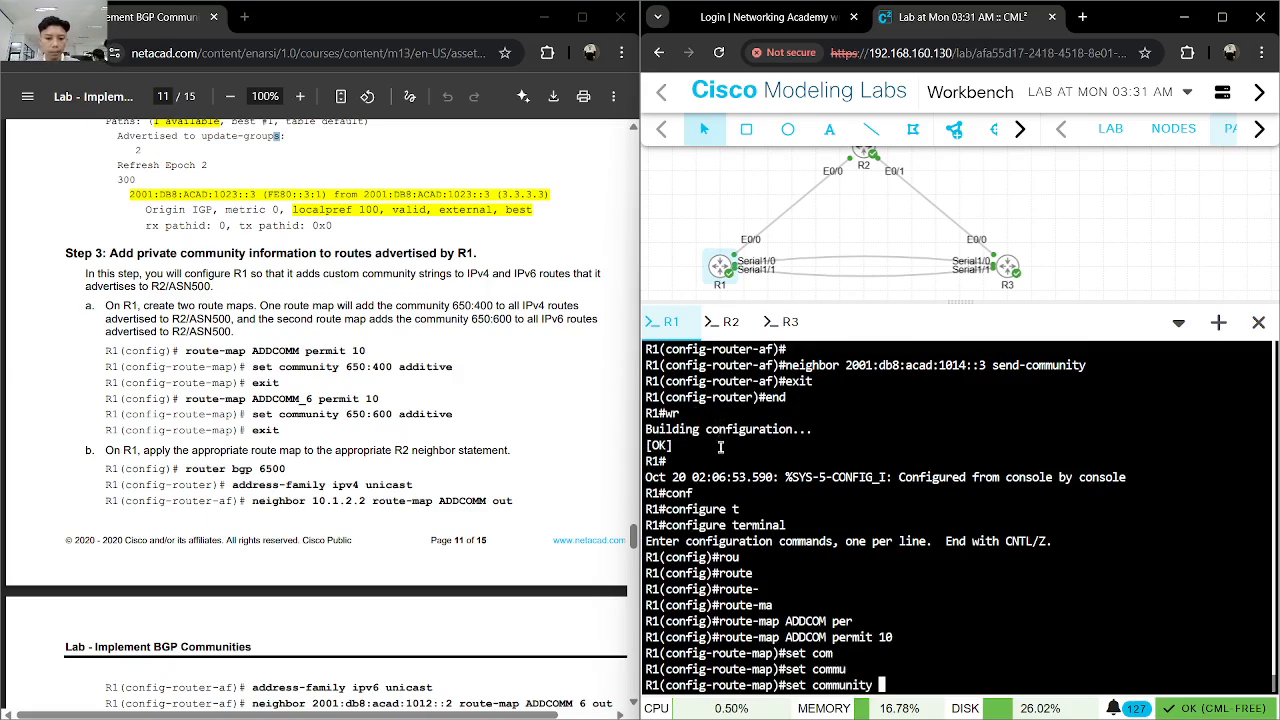
{"action": "type", "text": "650"}
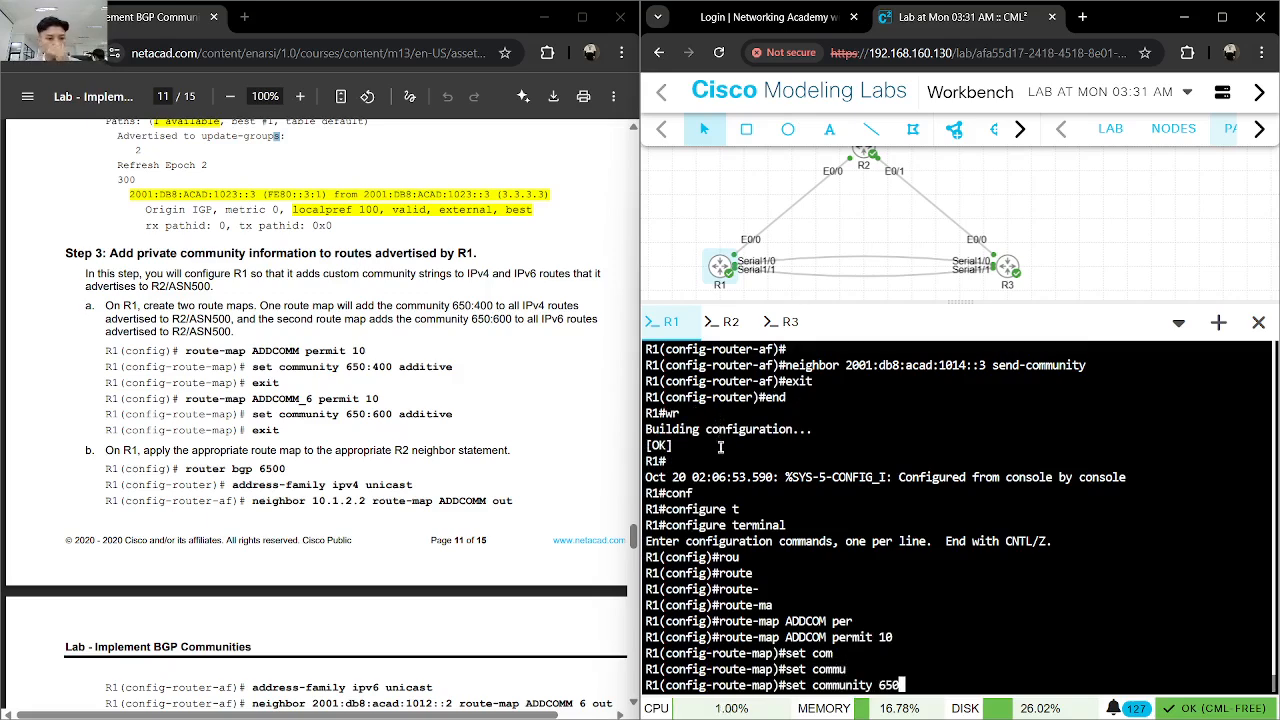
{"action": "type", "text": ":400"}
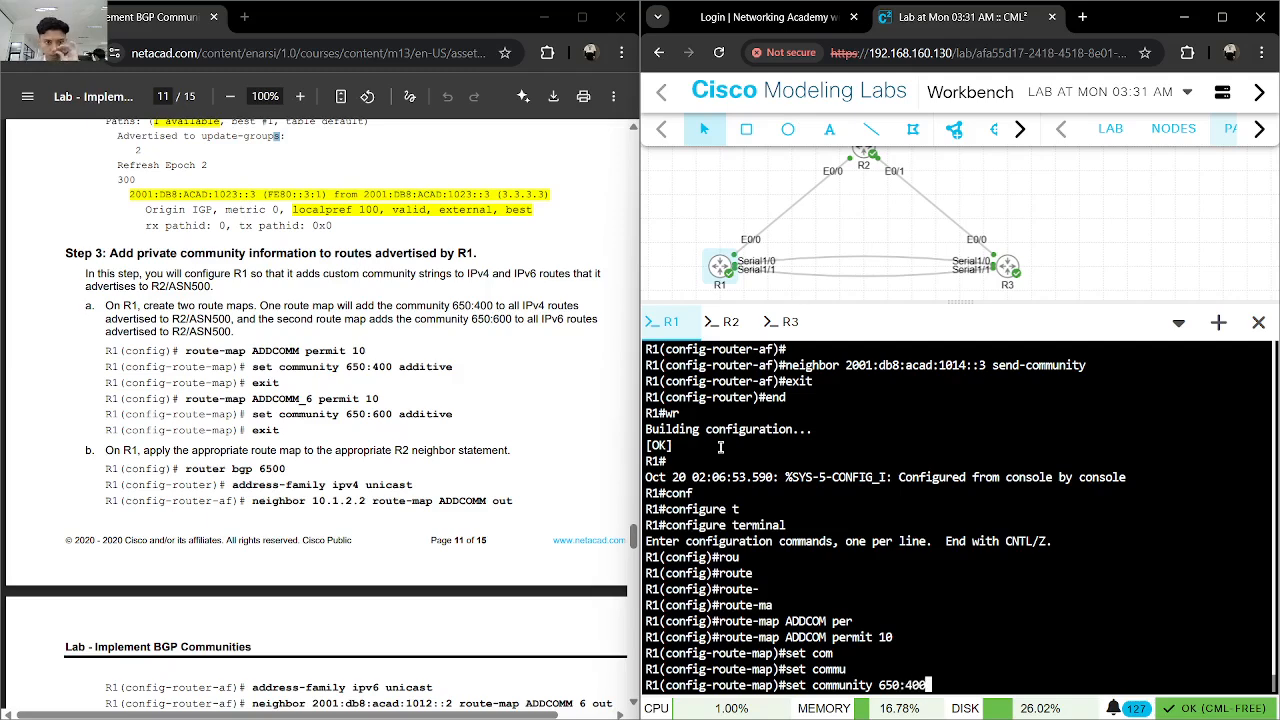
{"action": "type", "text": " ad"}
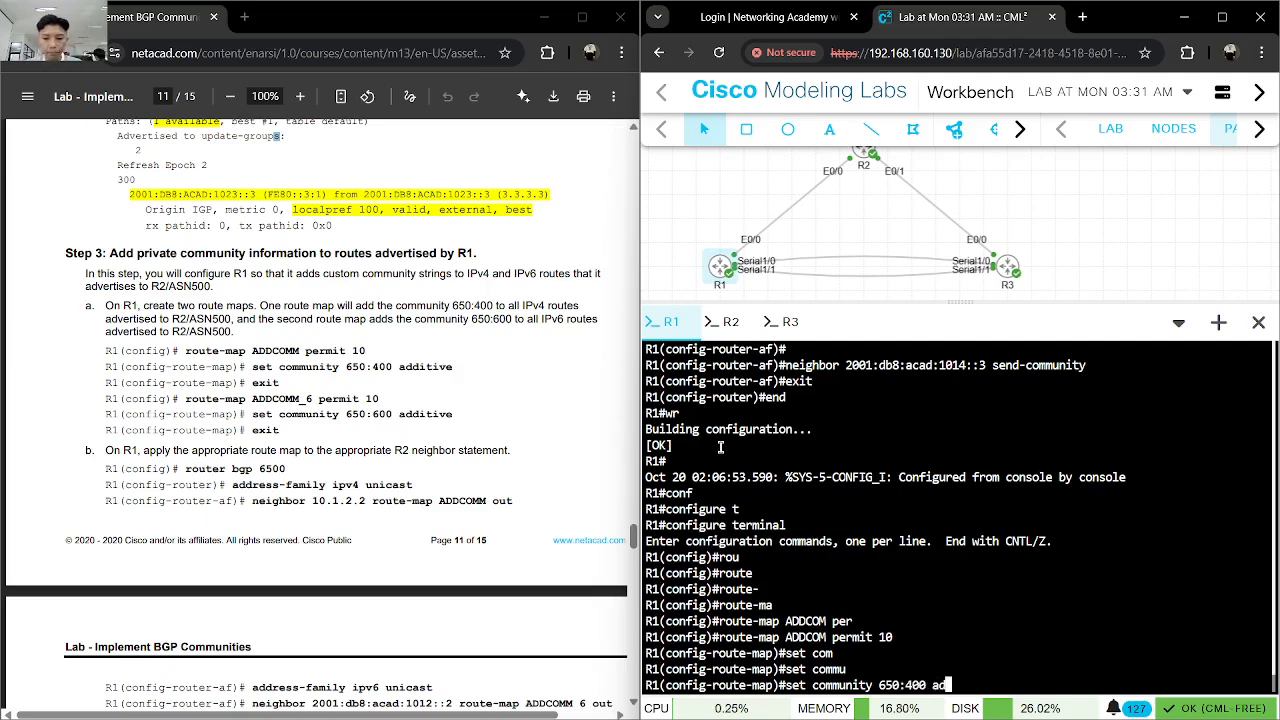
{"action": "key", "text": "Tab"}
{"action": "key", "text": "Return"}
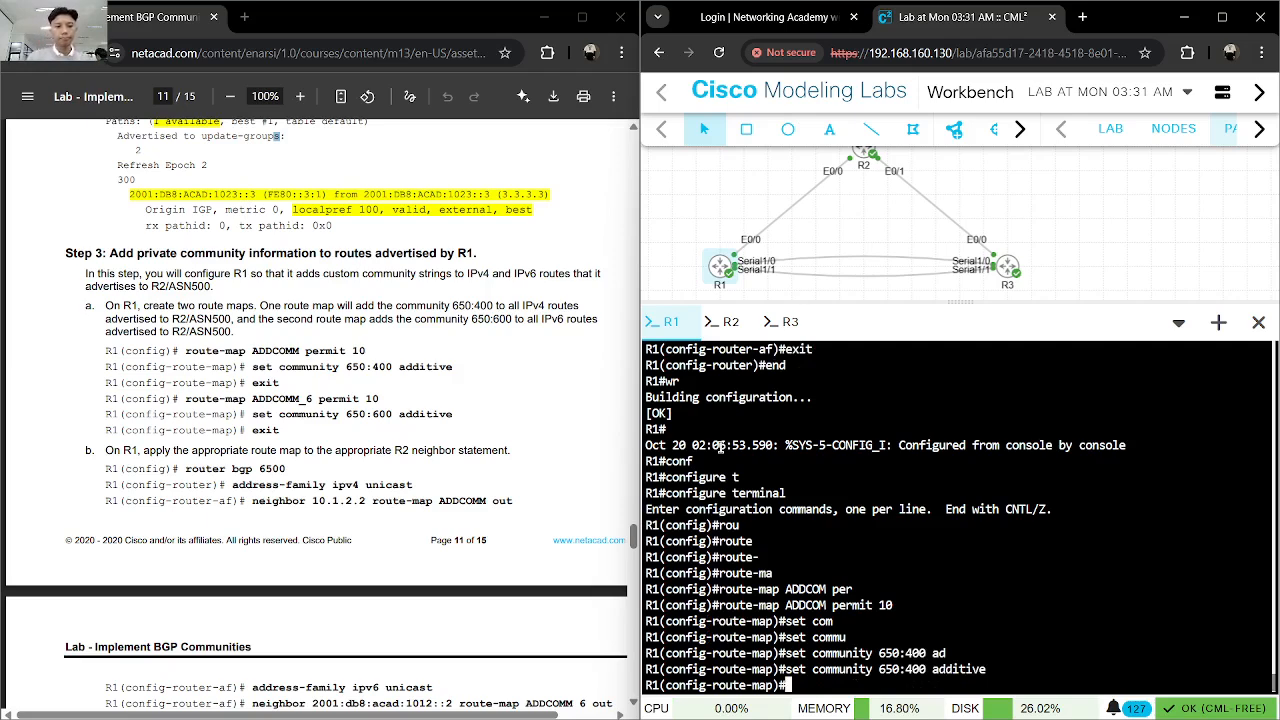
{"action": "type", "text": "exit"}
{"action": "key", "text": "Return"}
{"action": "type", "text": "r"}
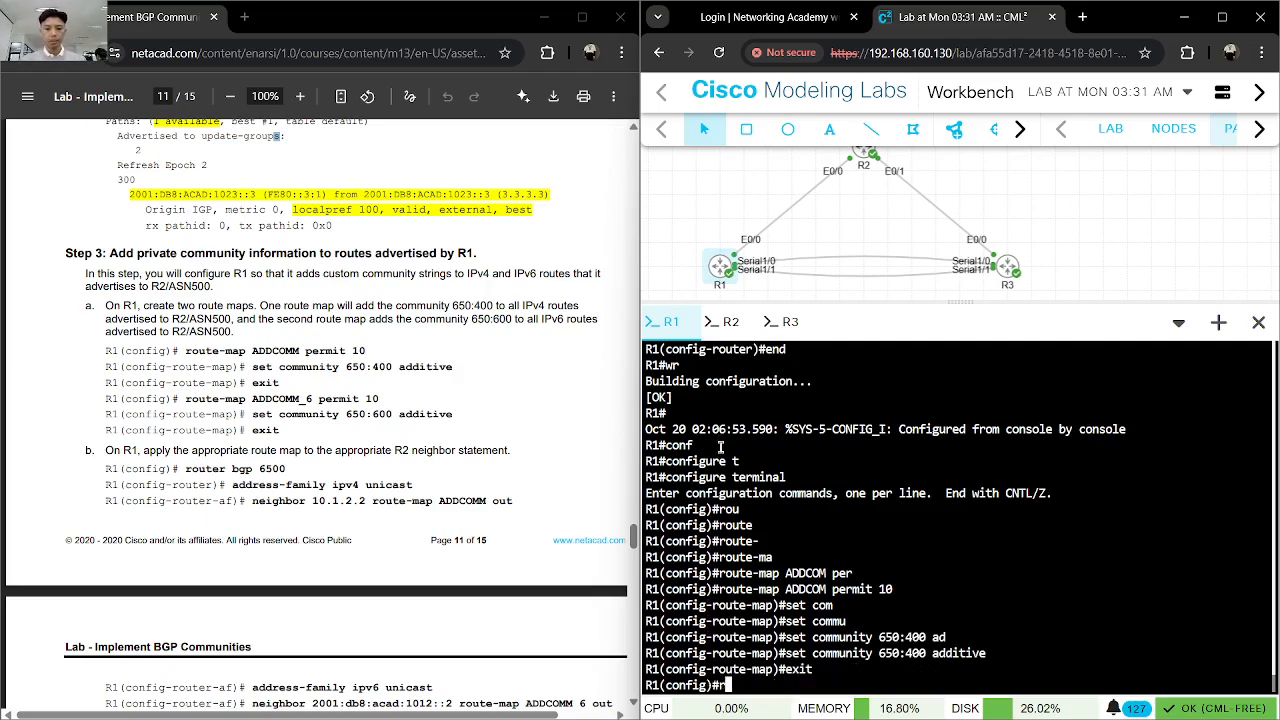
{"action": "type", "text": "oute-ma"}
{"action": "key", "text": "Tab"}
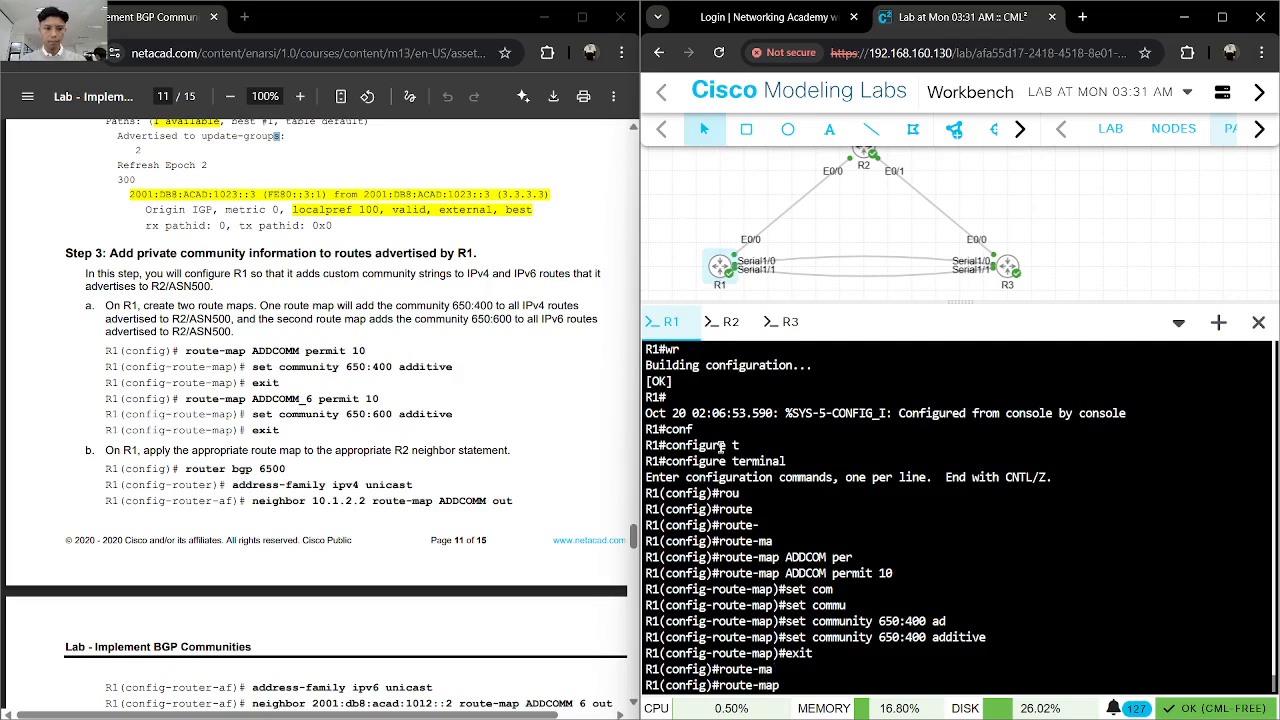
{"action": "type", "text": "ADDCOM"}
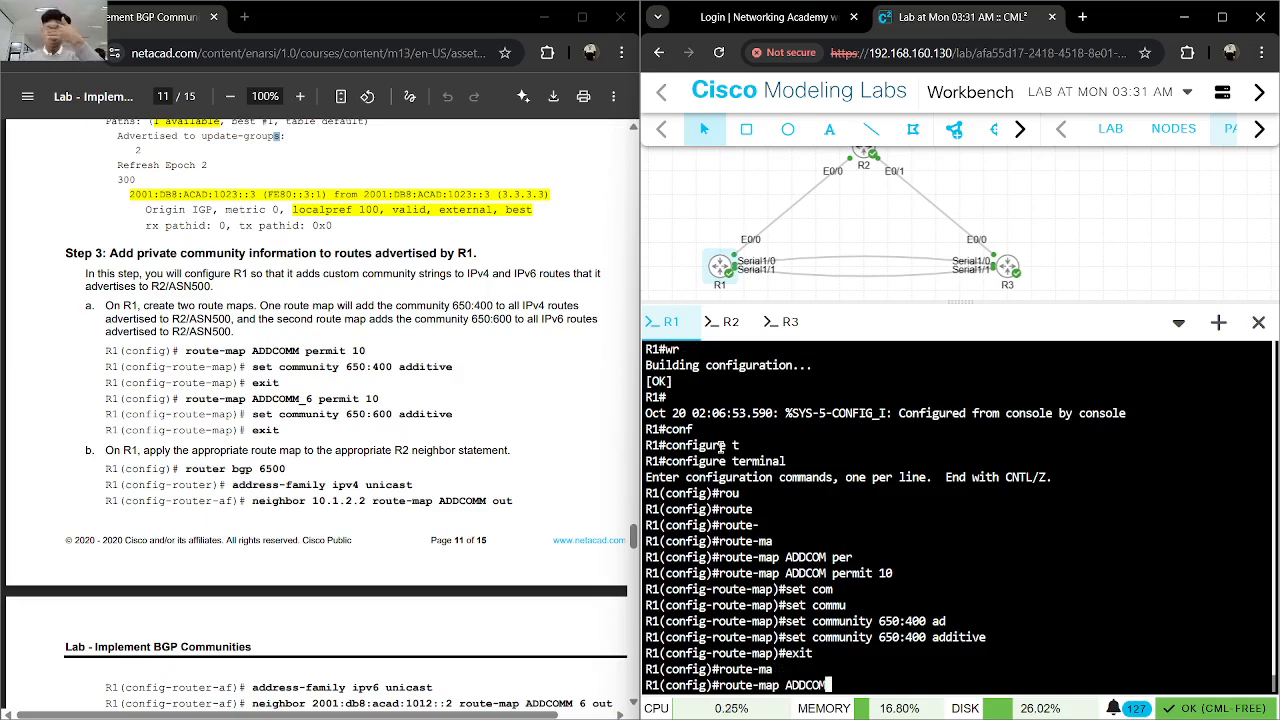
{"action": "key", "text": "BackSpace"}
{"action": "key", "text": "BackSpace"}
{"action": "key", "text": "BackSpace"}
{"action": "key", "text": "BackSpace"}
{"action": "key", "text": "BackSpace"}
{"action": "key", "text": "BackSpace"}
{"action": "key", "text": "BackSpace"}
{"action": "key", "text": "BackSpace"}
{"action": "key", "text": "BackSpace"}
{"action": "key", "text": "BackSpace"}
{"action": "key", "text": "BackSpace"}
{"action": "key", "text": "BackSpace"}
{"action": "key", "text": "BackSpace"}
{"action": "key", "text": "BackSpace"}
{"action": "key", "text": "BackSpace"}
{"action": "key", "text": "BackSpace"}
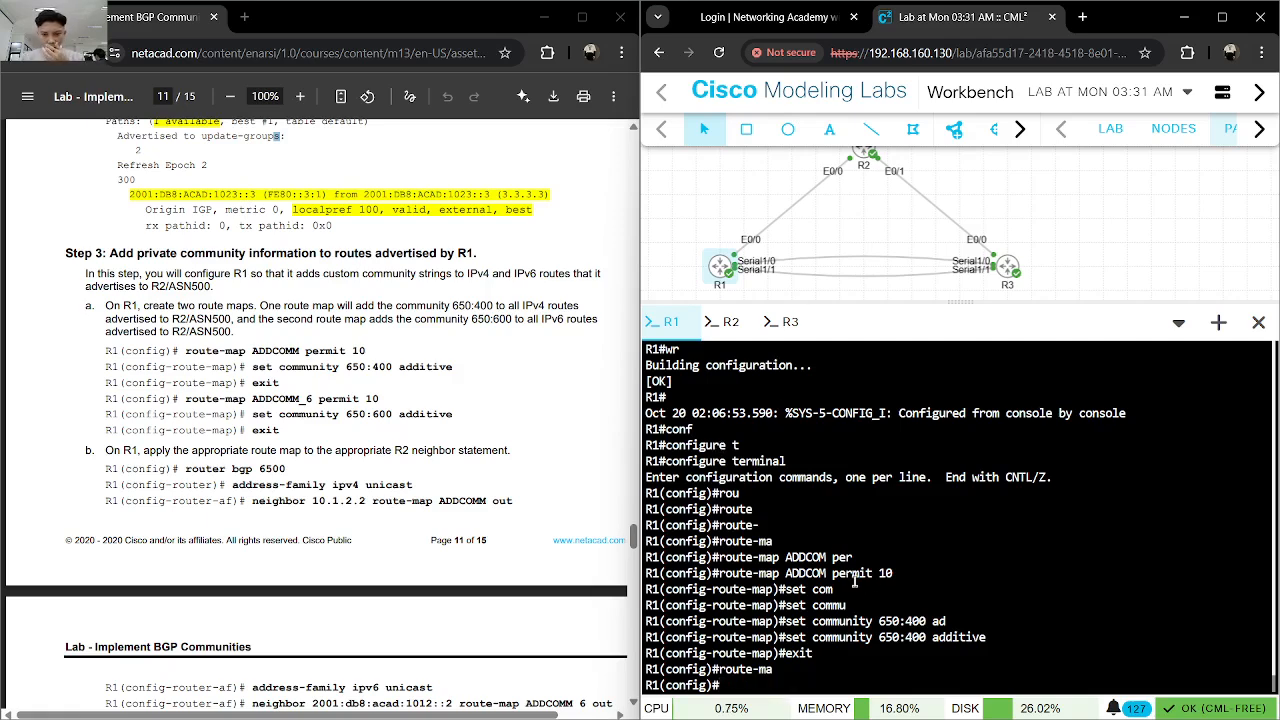
- Remove the existing ADDCOM permit 10 route map from R1 with no route-map ADDCOM permit 10
{"action": "left_click_drag", "start_coordinate": [895, 574], "coordinate": [719, 577]}
{"action": "right_click", "coordinate": [746, 577]}
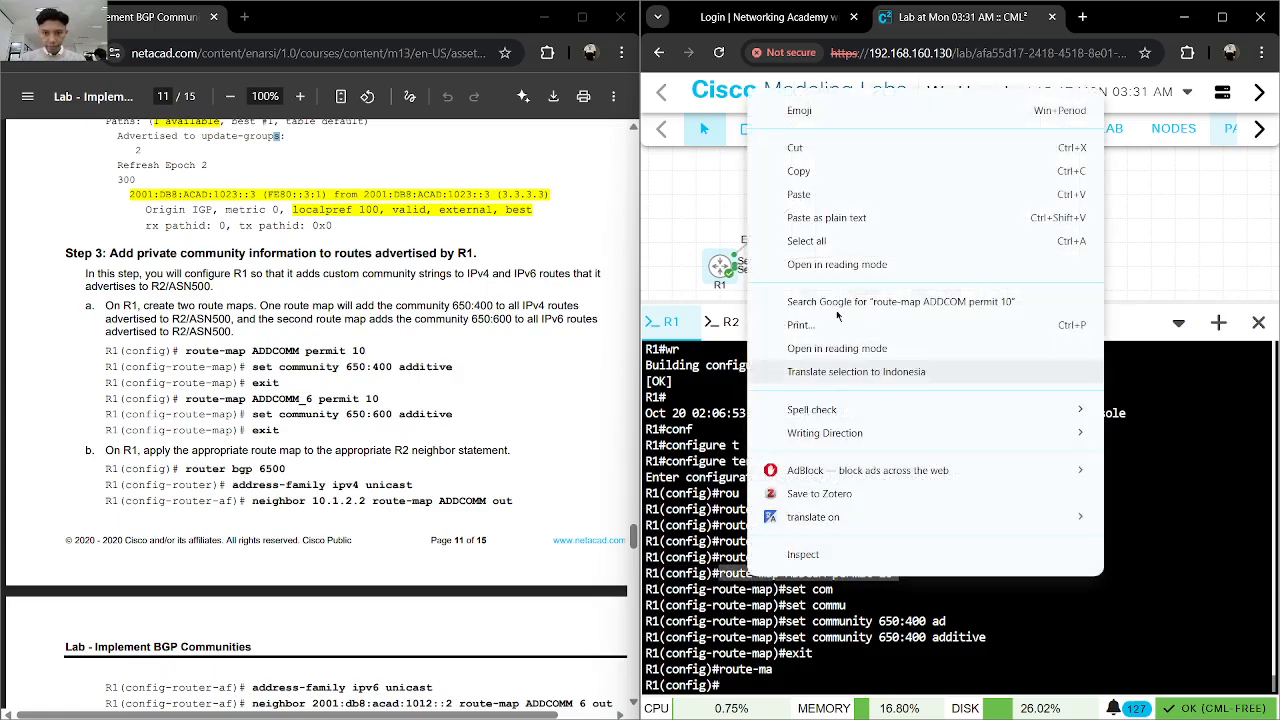
{"action": "left_click", "coordinate": [805, 171]}
{"action": "type", "text": "no"}
{"action": "type", "text": "route-map ADDCOM permit 10"}
{"action": "key", "text": "Return"}
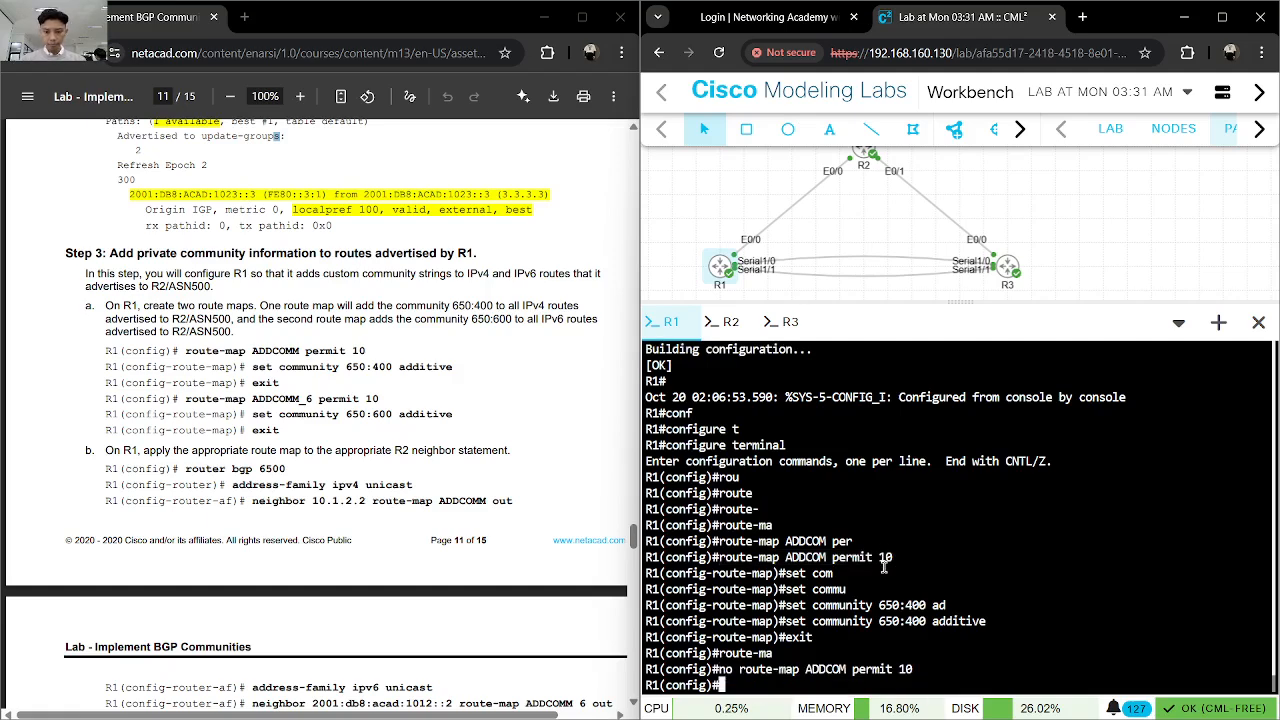
- Recreate the route map ADDCOM permit 10 on R1 by reusing the copied command
{"action": "type", "text": "route-map ADDCOM permit 10"}
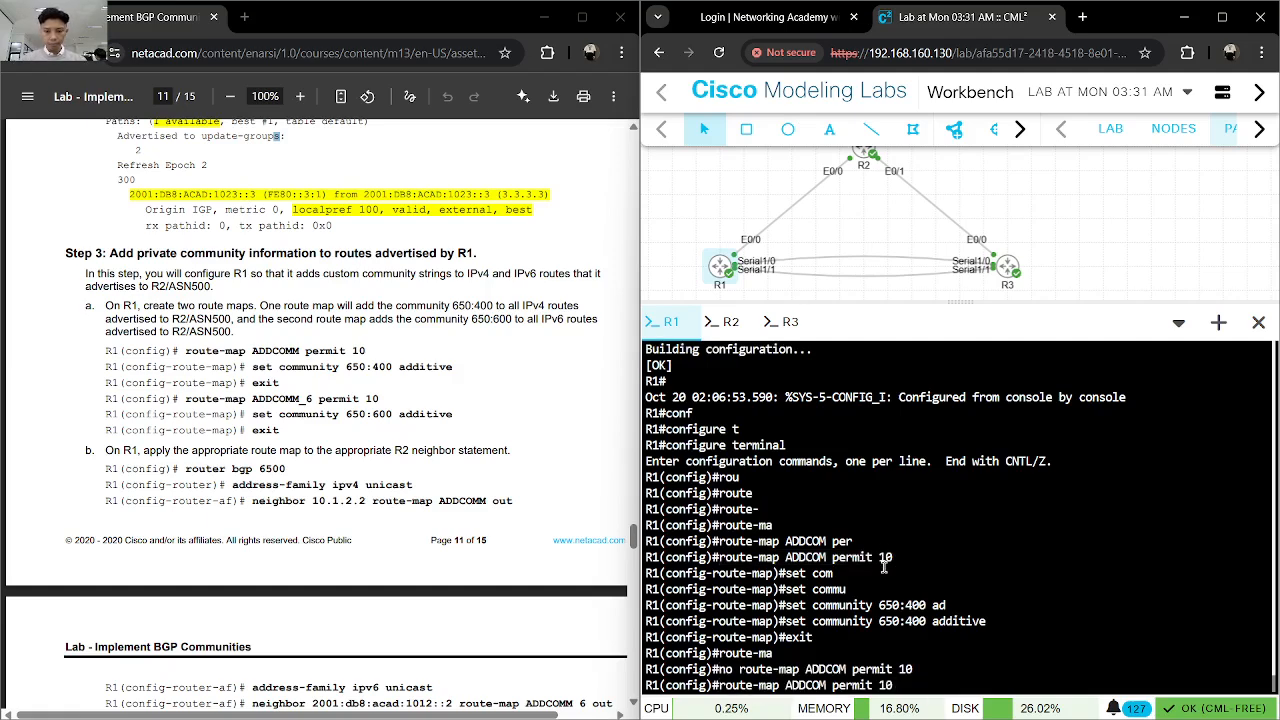
{"action": "key", "text": "Return"}
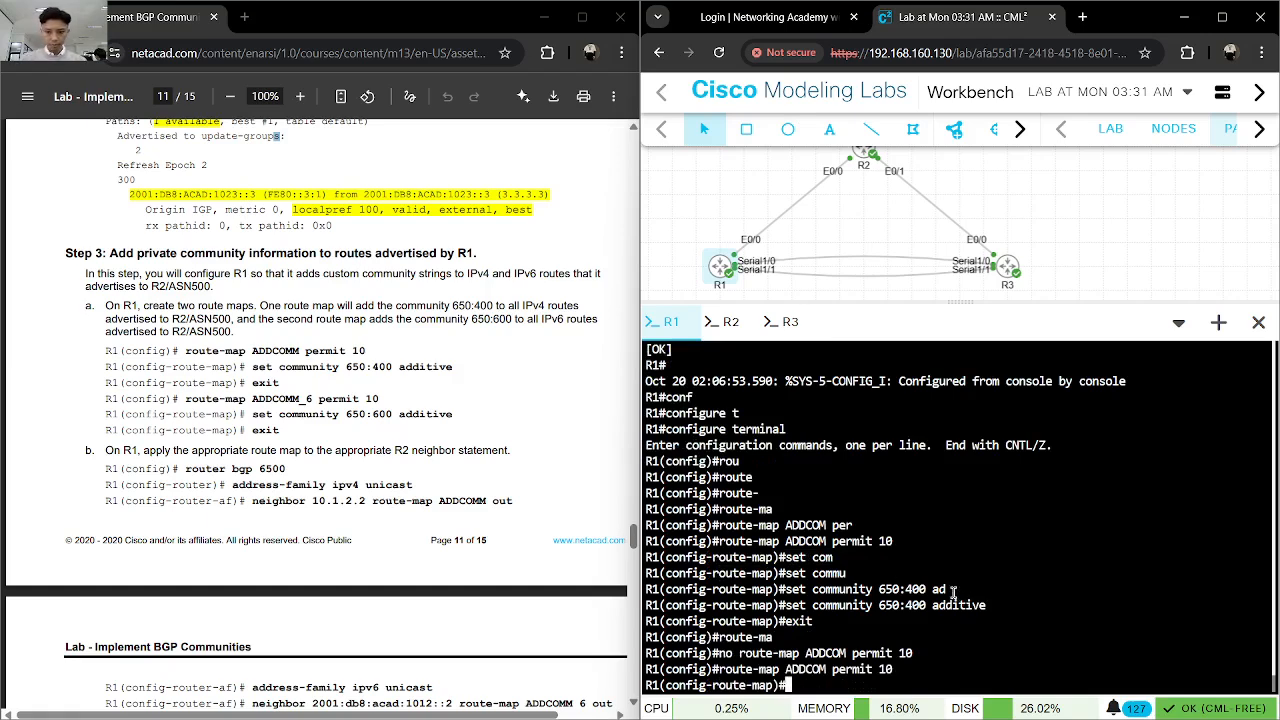
{"action": "left_click_drag", "start_coordinate": [988, 605], "coordinate": [786, 606]}
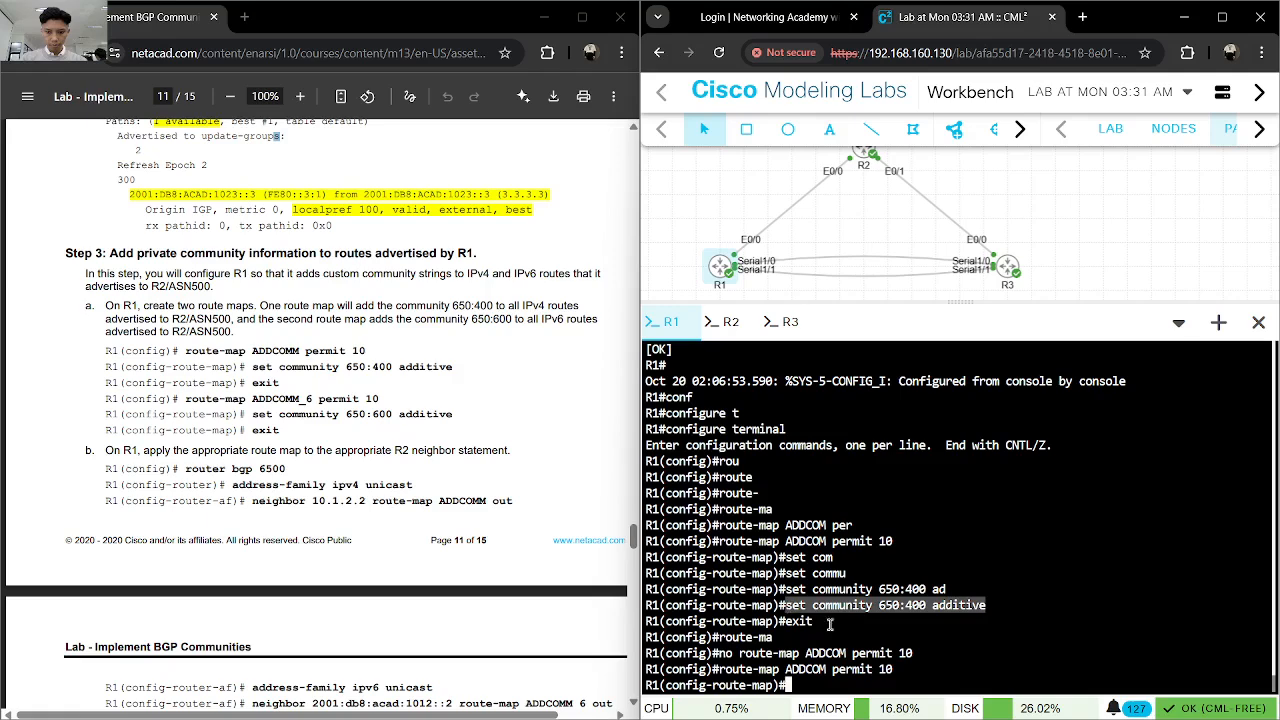
{"action": "key", "text": "ctrl+c"}
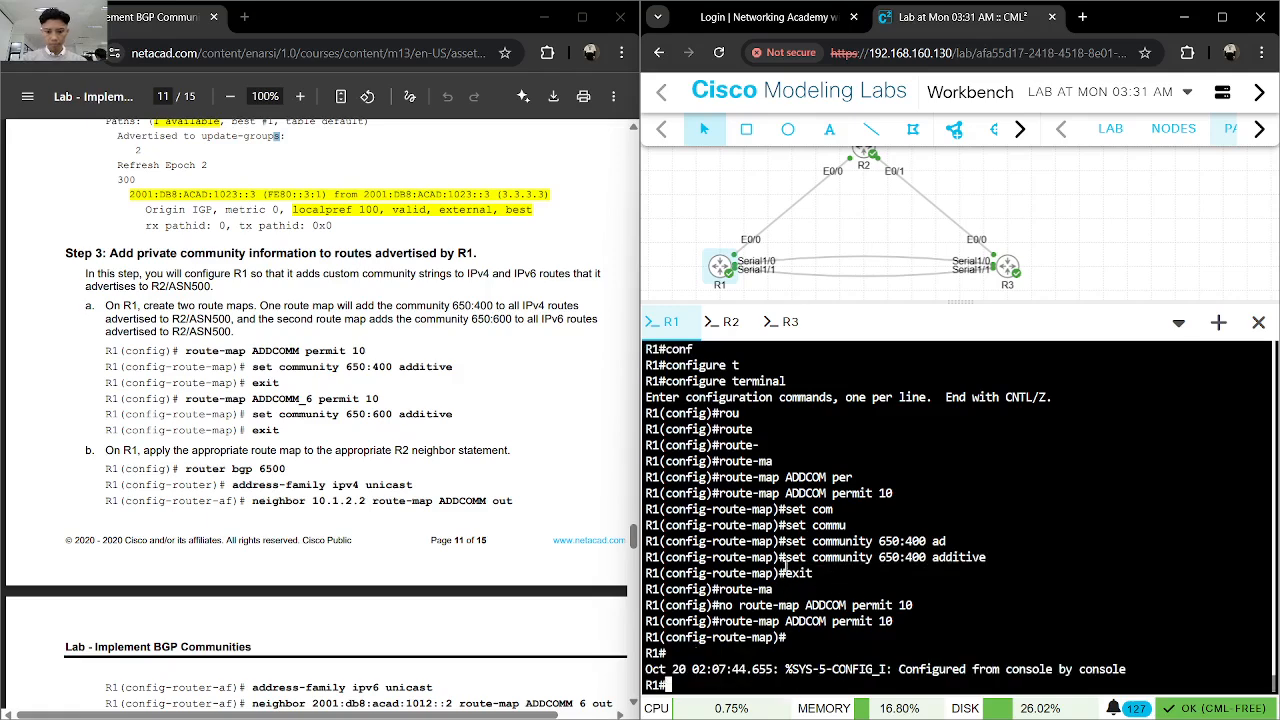
- Copy the earlier set community 650:400 additive command, re-enter global configuration mode on R1 and try to apply it there
{"action": "left_click_drag", "start_coordinate": [786, 557], "coordinate": [986, 557]}
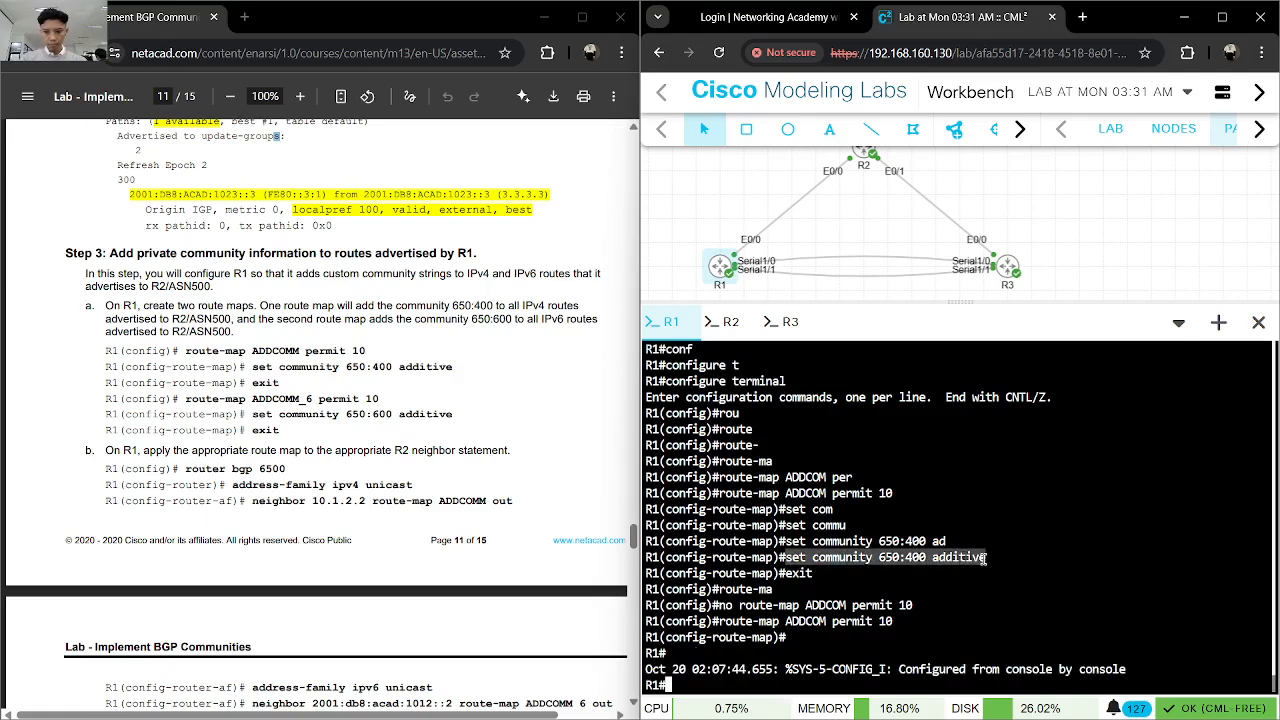
{"action": "right_click", "coordinate": [986, 557]}
{"action": "left_click", "coordinate": [773, 154]}
{"action": "left_click", "coordinate": [951, 595]}
{"action": "type", "text": "conf"}
{"action": "key", "text": "Tab"}
{"action": "type", "text": "t"}
{"action": "key", "text": "Tab"}
{"action": "key", "text": "Return"}
{"action": "key", "text": "ctrl+v"}
{"action": "key", "text": "Return"}
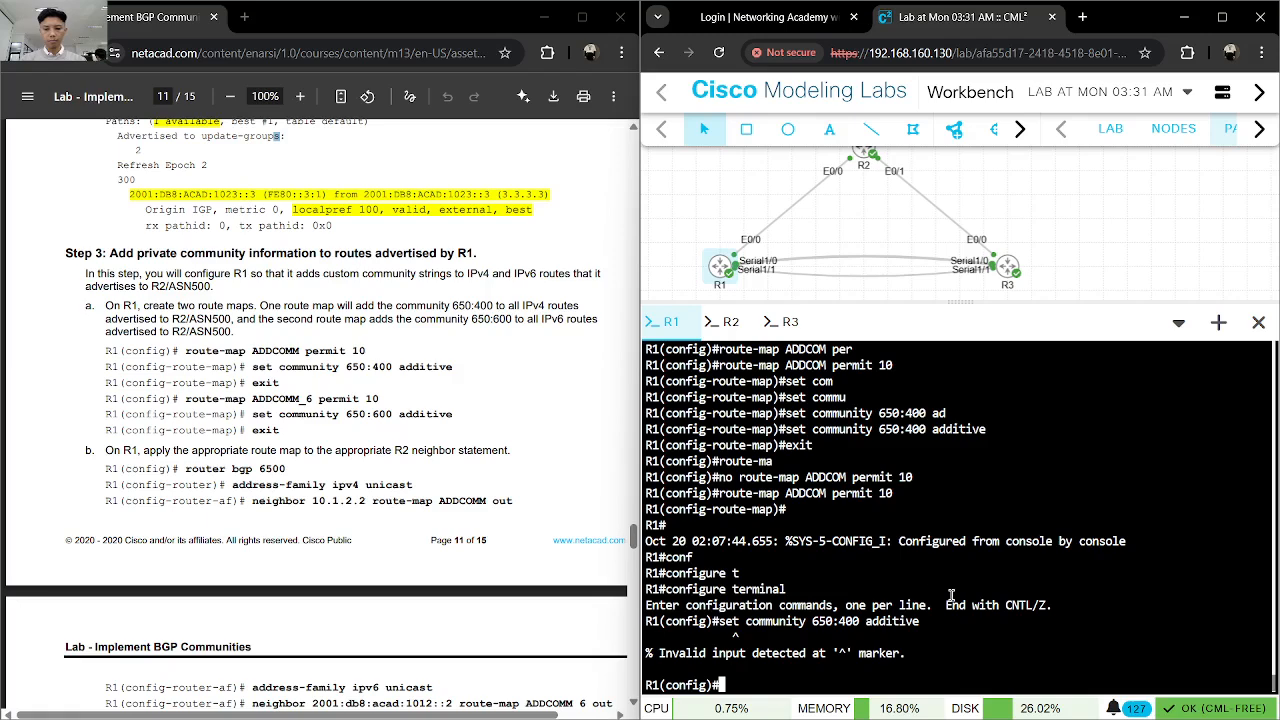
- Enter R1's route map ADDCOM permit 10, add set community 650:400 additive and exit route-map configuration
{"action": "key", "text": "Up"}
{"action": "key", "text": "Up"}
{"action": "key", "text": "Return"}
{"action": "key", "text": "ctrl+v"}
{"action": "key", "text": "Return"}
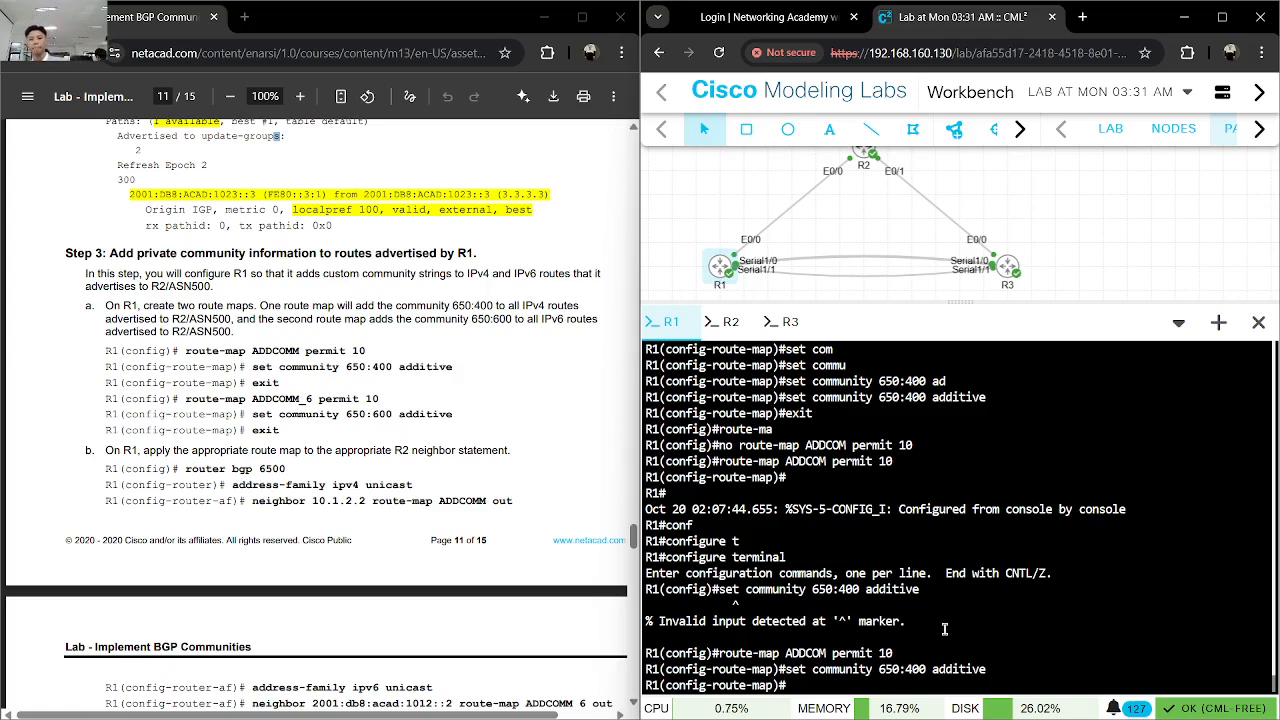
{"action": "type", "text": "exit"}
{"action": "key", "text": "Return"}
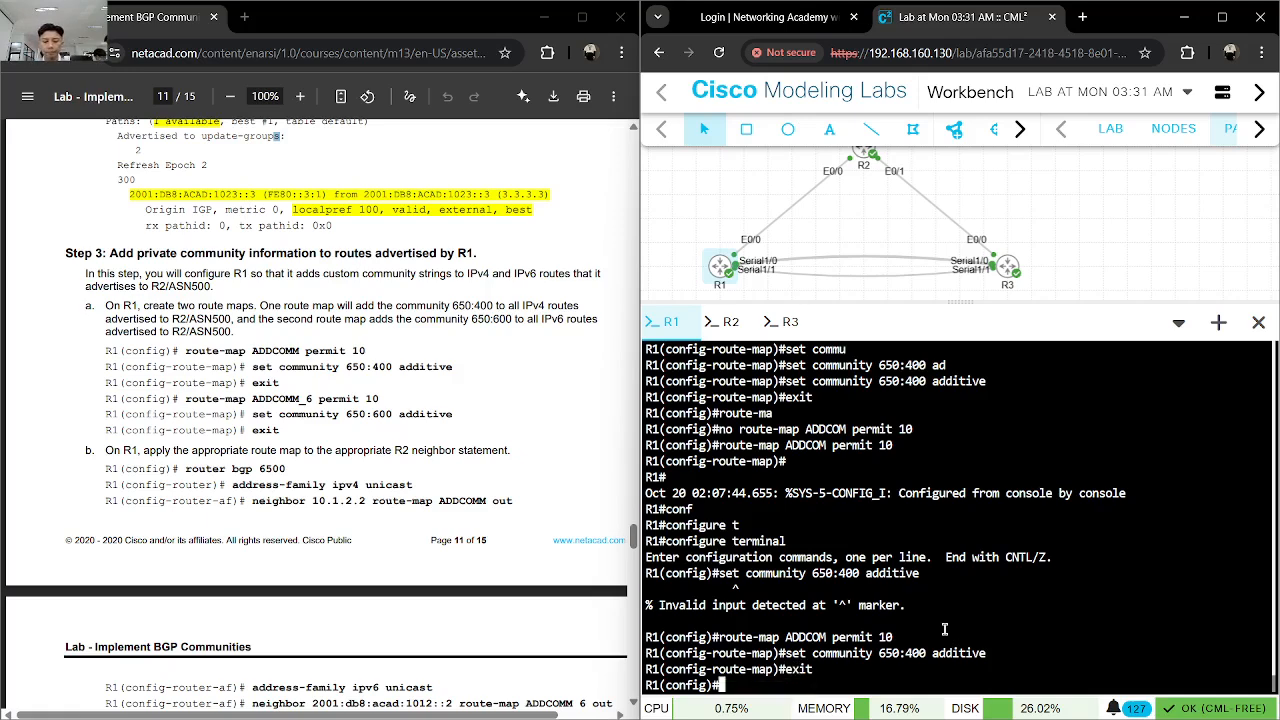
- Begin a no command at R1's global configuration prompt
{"action": "type", "text": "no"}
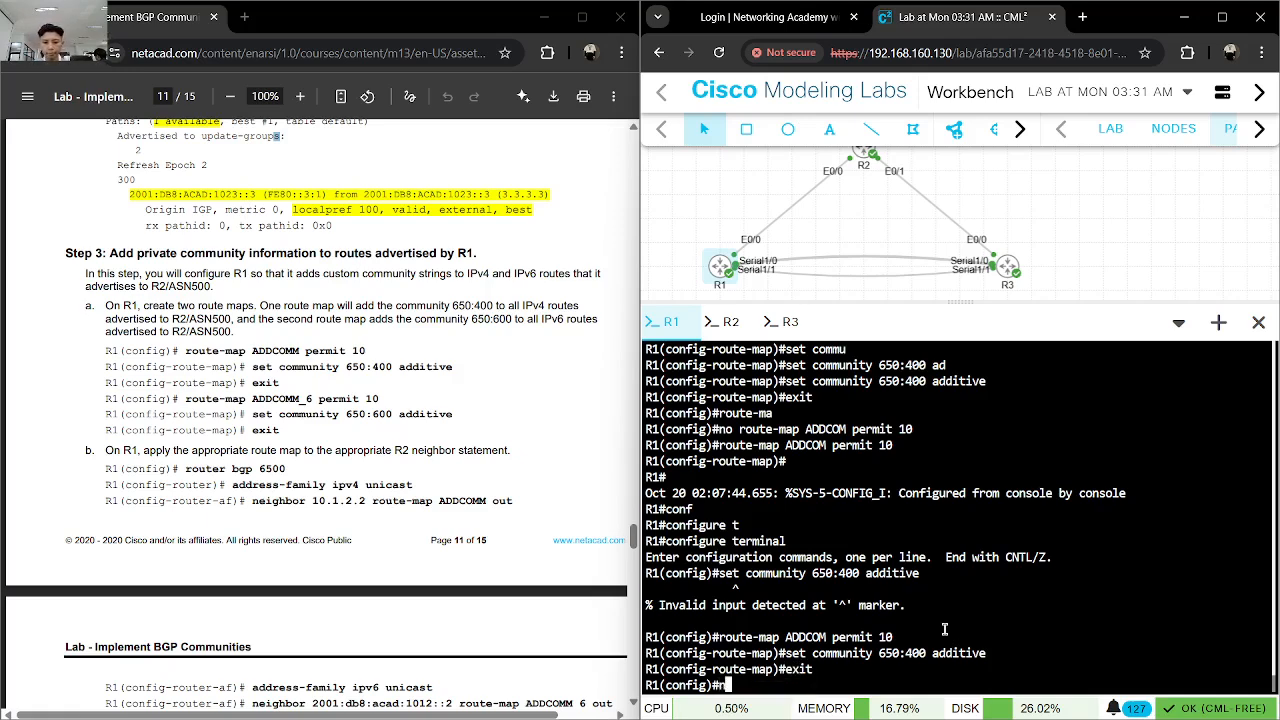
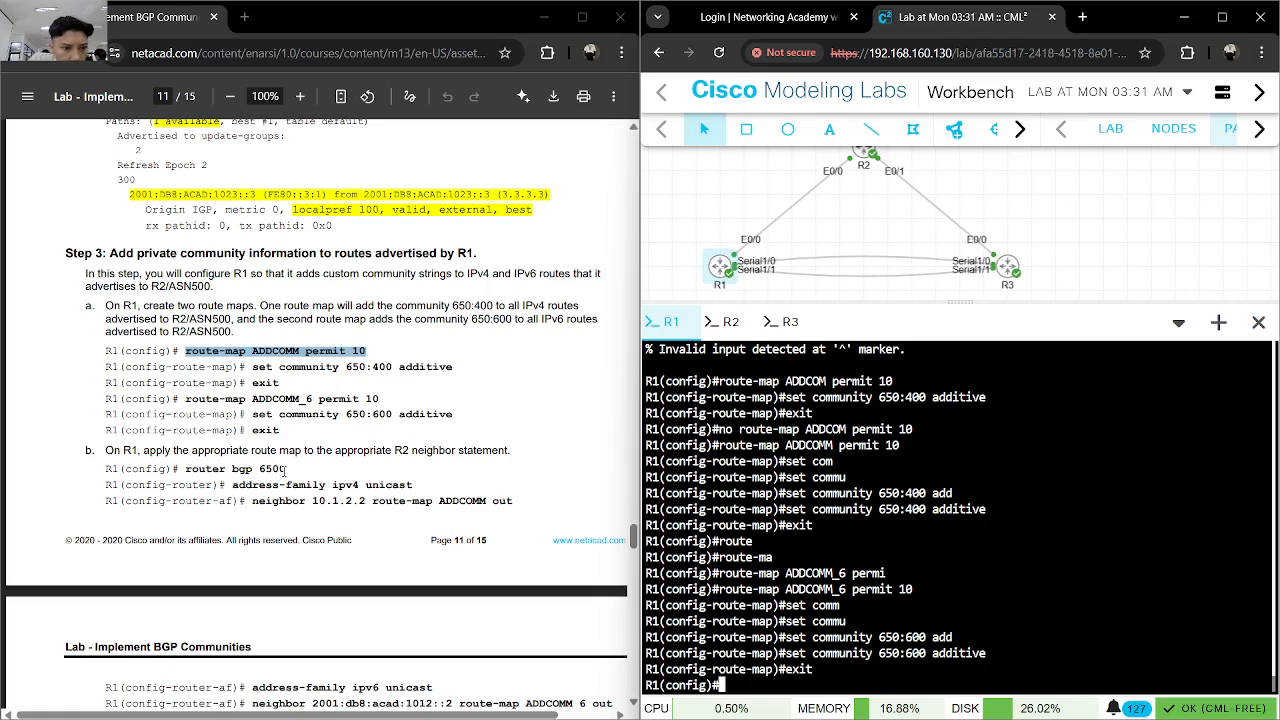
- On R1, enter router bgp 6500 and open the address-family ipv4 unicast configuration
{"action": "type", "text": "router"}
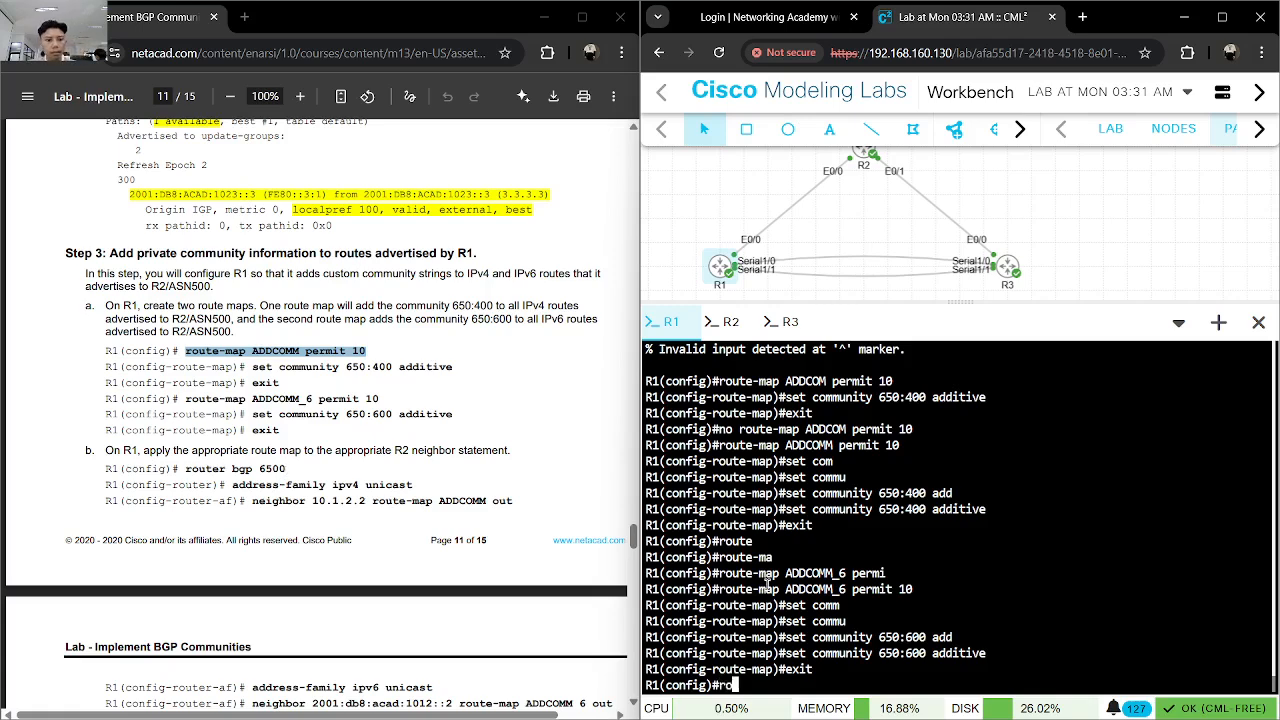
{"action": "key", "text": "Tab"}
{"action": "type", "text": "bg"}
{"action": "key", "text": "Tab"}
{"action": "type", "text": "6500"}
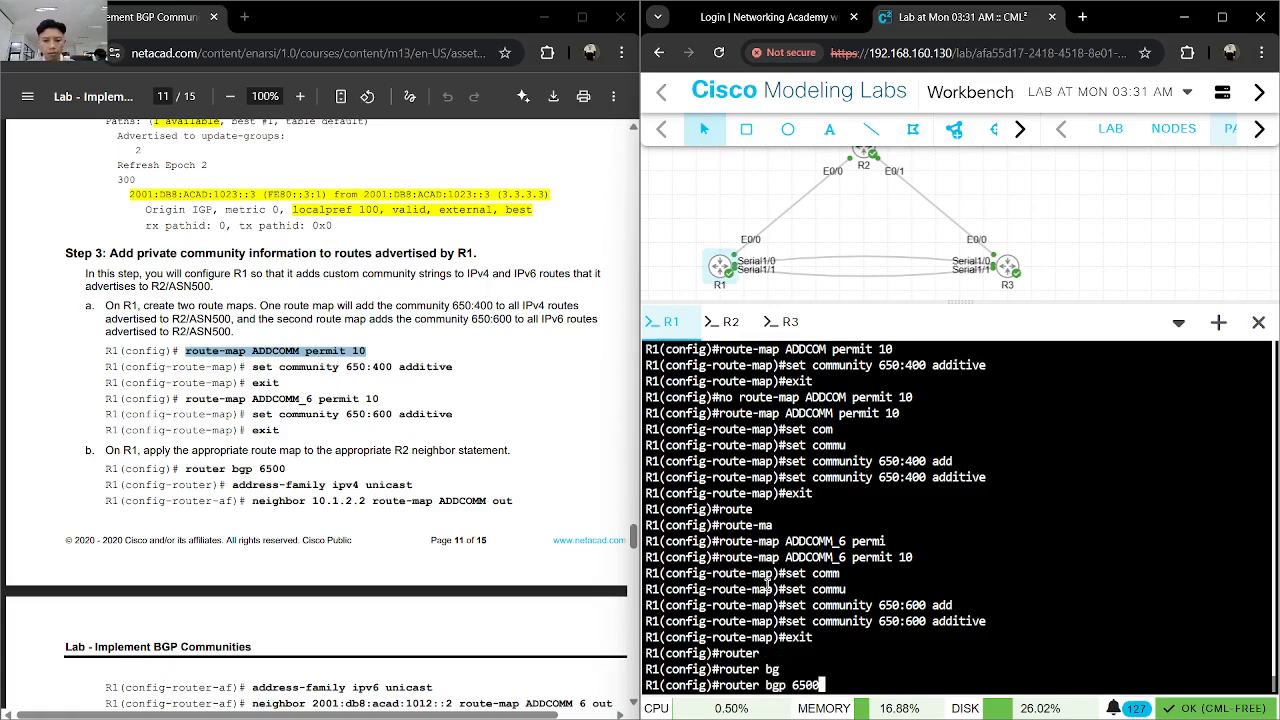
{"action": "key", "text": "Return"}
{"action": "type", "text": "add"}
{"action": "key", "text": "Tab"}
{"action": "type", "text": "ipv4 u"}
{"action": "type", "text": "n"}
{"action": "key", "text": "Tab"}
{"action": "key", "text": "Return"}
- Apply route map ADDCOMM outbound to R1's IPv4 neighbor 10.1.2.2
{"action": "type", "text": "nei"}
{"action": "key", "text": "Tab"}
{"action": "type", "text": "10.1.2.2 route-ma"}
{"action": "key", "text": "Tab"}
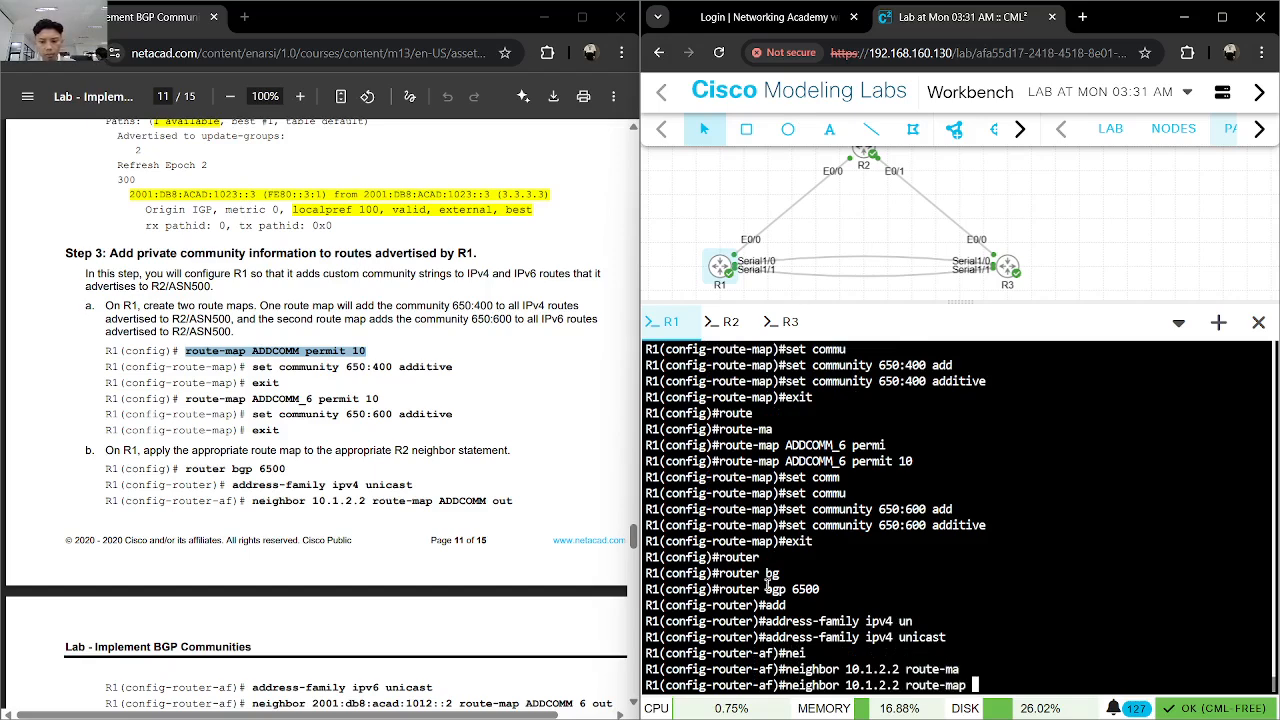
{"action": "type", "text": "ADDCOMM o"}
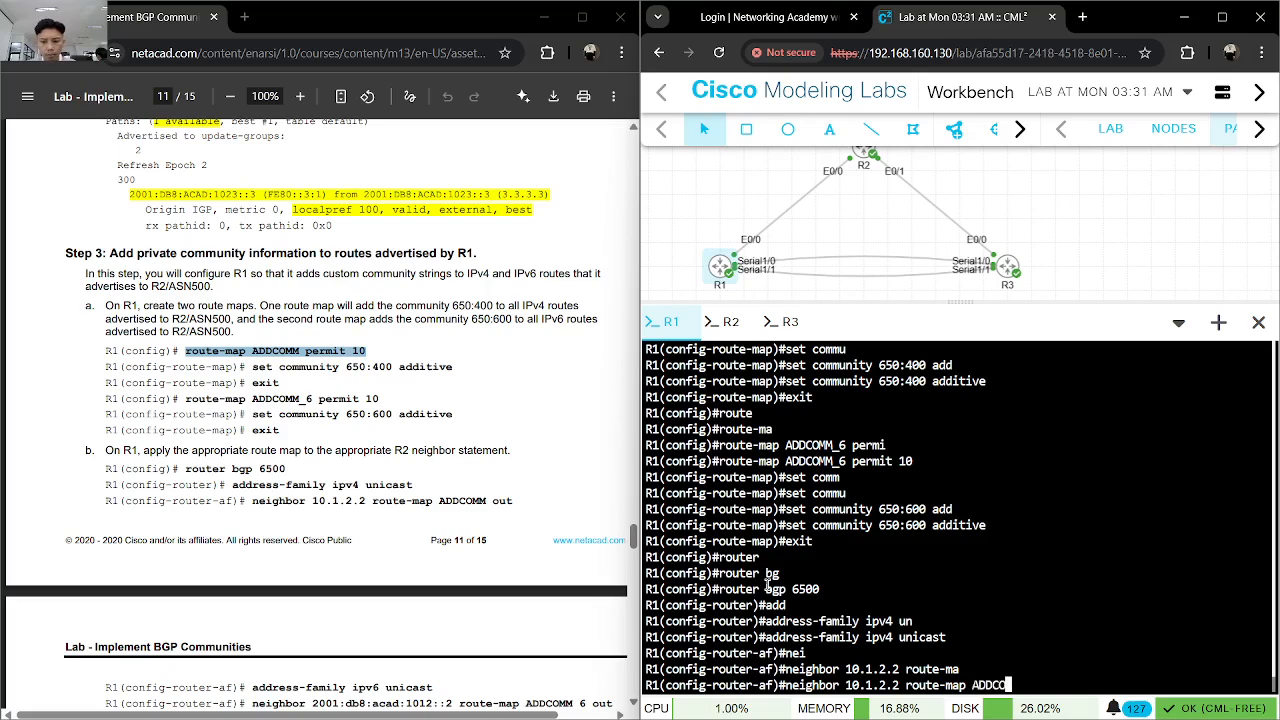
{"action": "key", "text": "Tab"}
{"action": "key", "text": "Return"}
- Exit R1's IPv4 address family and enter address-family ipv6 unicast
{"action": "type", "text": "add"}
{"action": "key", "text": "Tab"}
{"action": "type", "text": "i"}
{"action": "key", "text": "BackSpace"}
{"action": "key", "text": "BackSpace"}
{"action": "key", "text": "BackSpace"}
{"action": "key", "text": "BackSpace"}
{"action": "type", "text": "exit"}
{"action": "key", "text": "Return"}
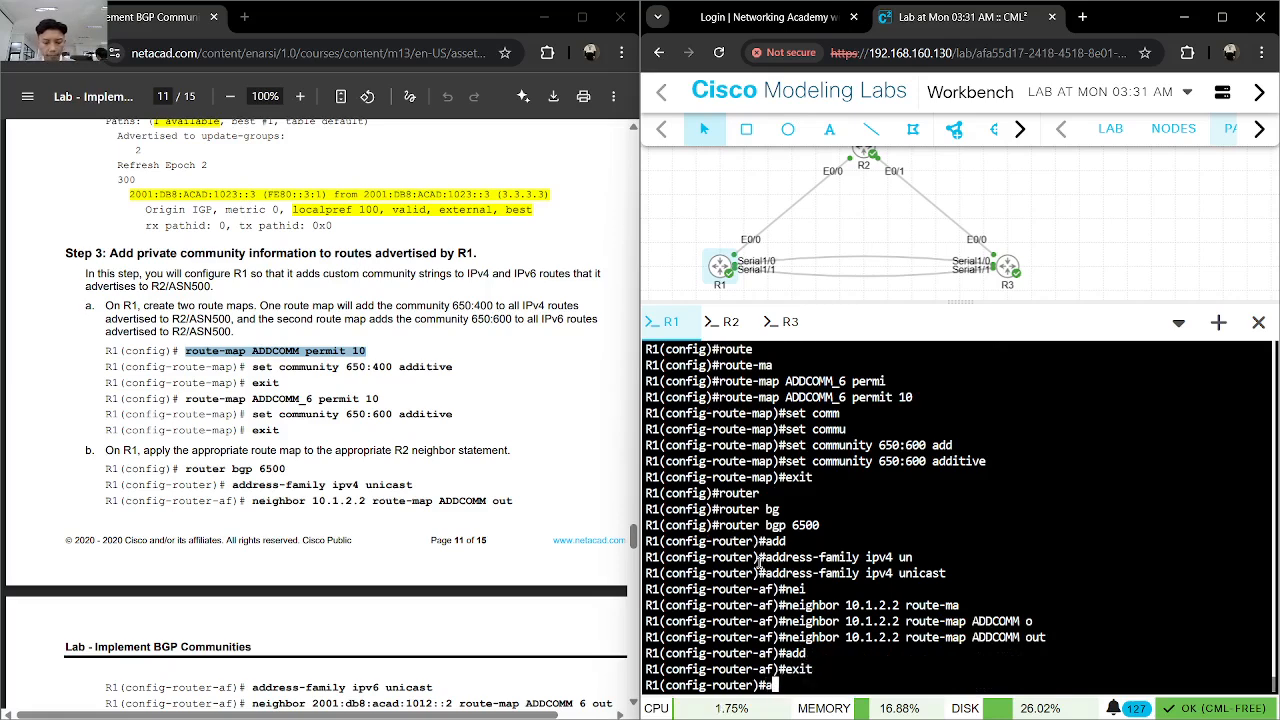
{"action": "type", "text": "add"}
{"action": "key", "text": "Tab"}
{"action": "type", "text": "ipv6 un"}
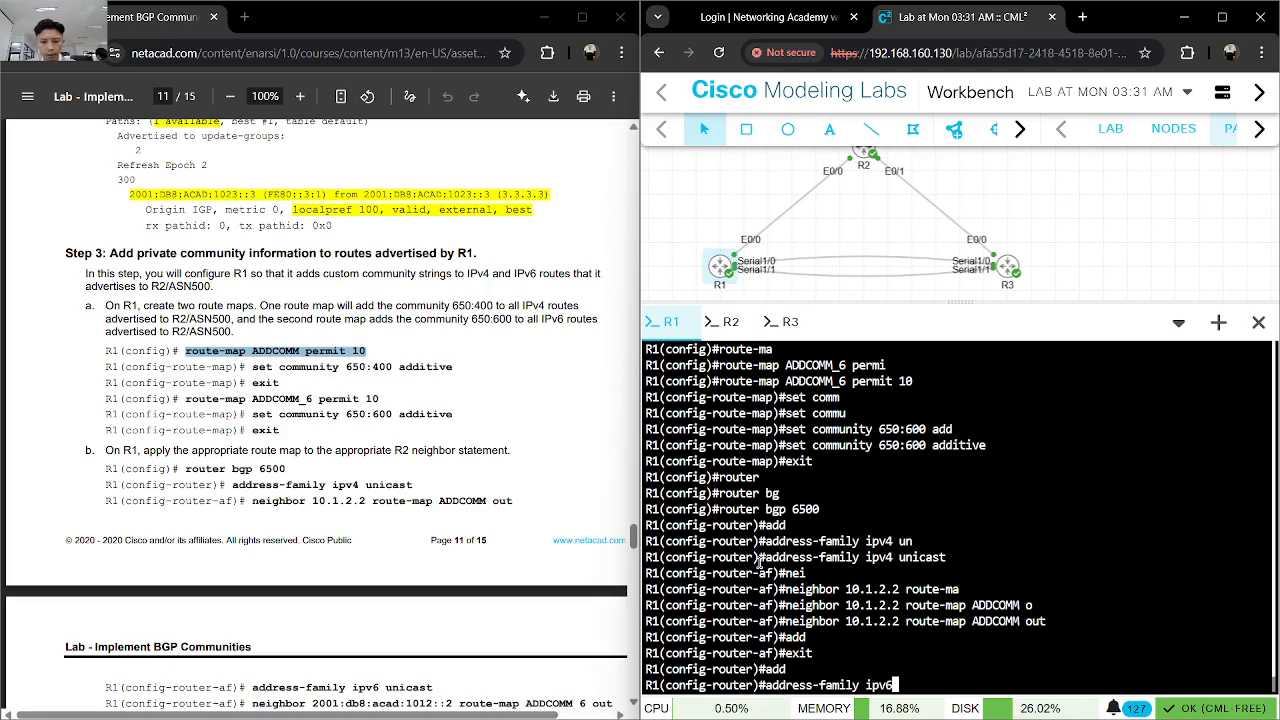
{"action": "key", "text": "Tab"}
{"action": "key", "text": "Return"}
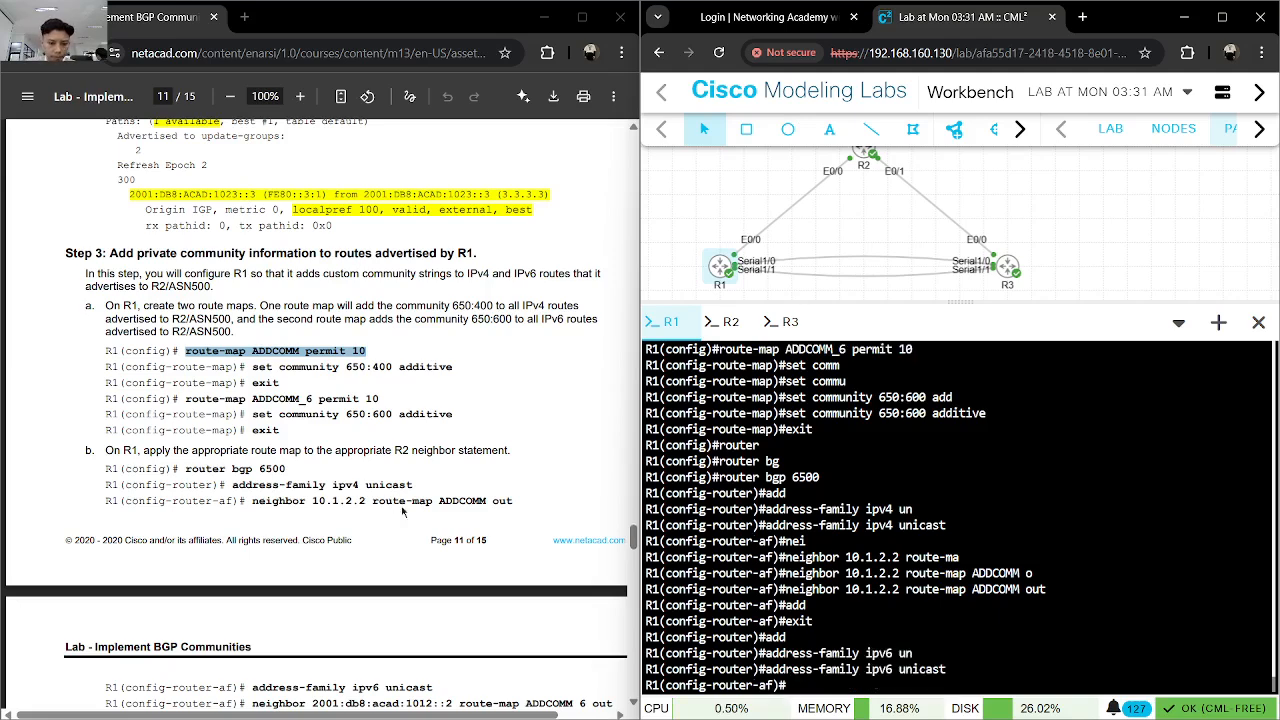
- Copy the lab's neighbor 2001:db8:acad:1012::2 route-map ADDCOMM_6 out command, apply it on R1 and end configuration mode
{"action": "scroll", "coordinate": [395, 503], "scroll_direction": "down", "scroll_amount": 3}
{"action": "left_click_drag", "start_coordinate": [247, 454], "coordinate": [617, 458]}
{"action": "right_click", "coordinate": [598, 454]}
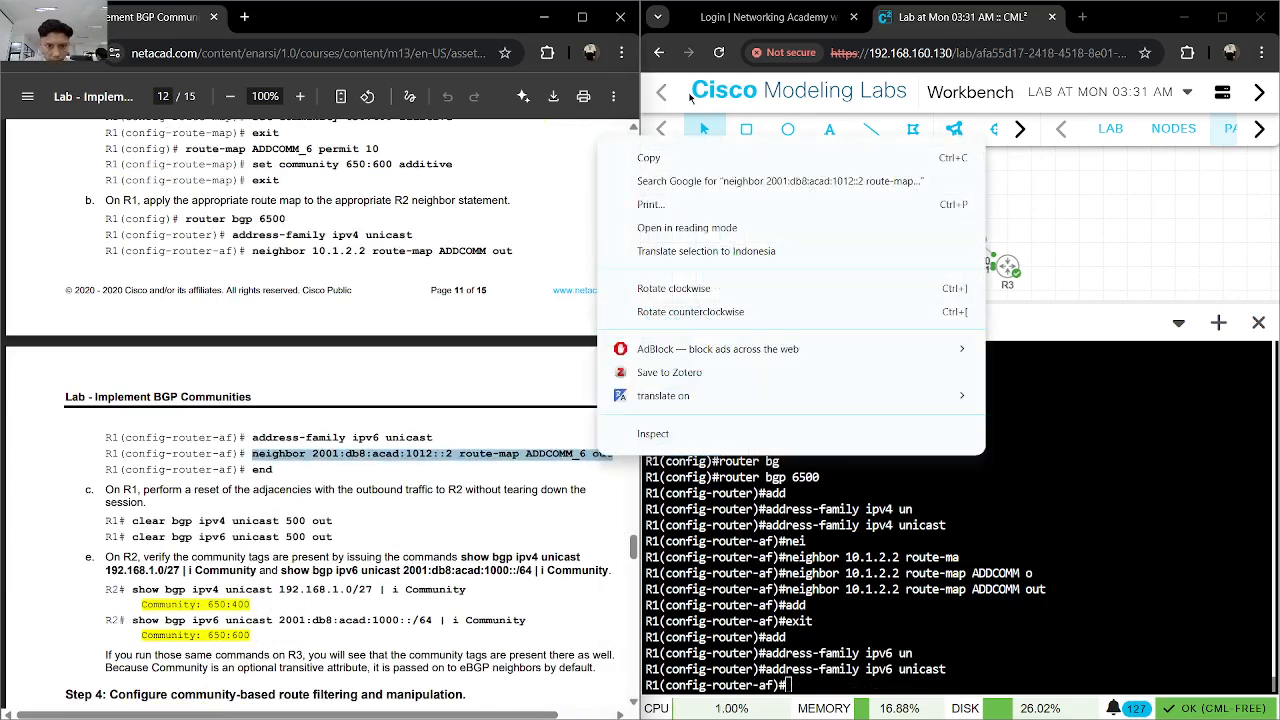
{"action": "left_click", "coordinate": [660, 158]}
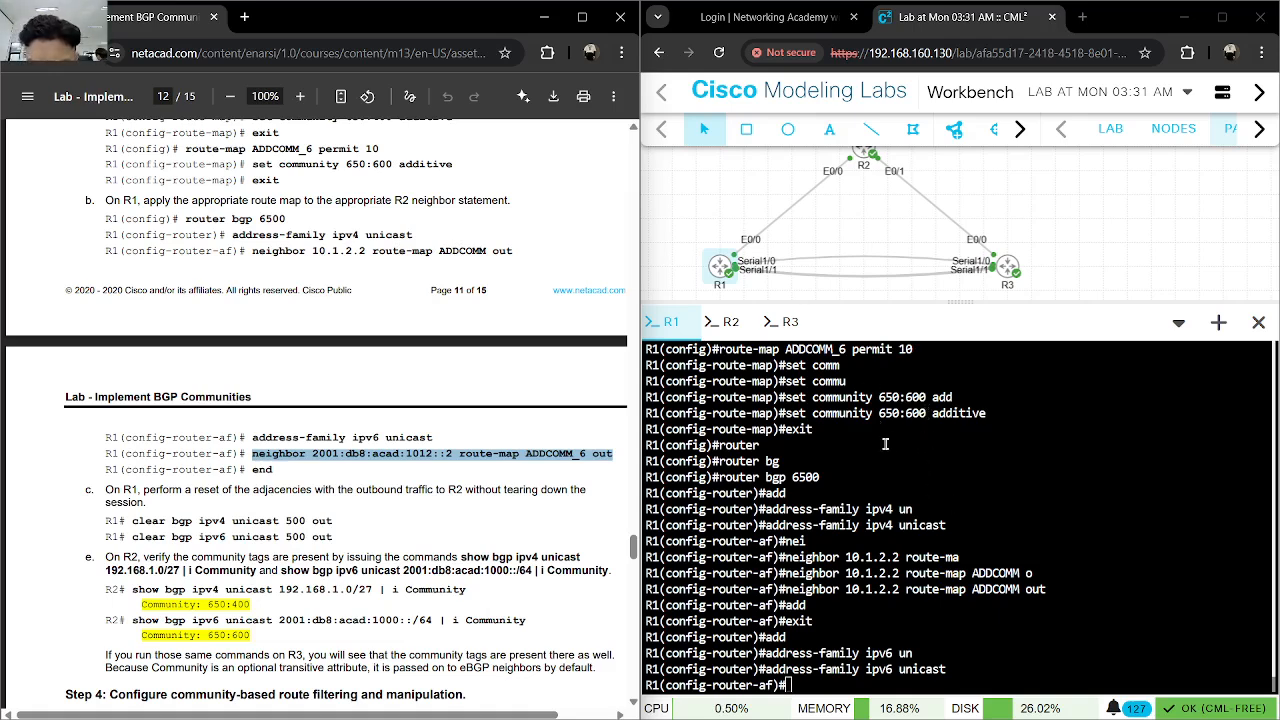
{"action": "left_click", "coordinate": [900, 442]}
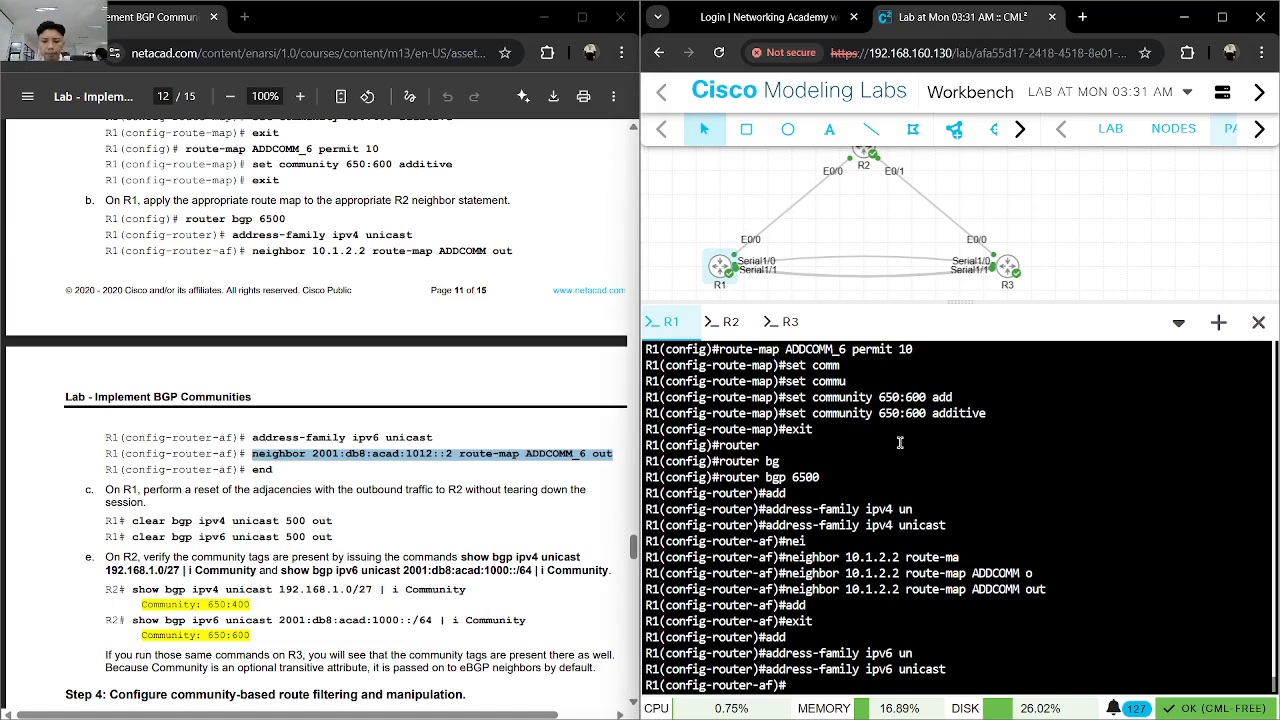
{"action": "key", "text": "ctrl+v"}
{"action": "key", "text": "Return"}
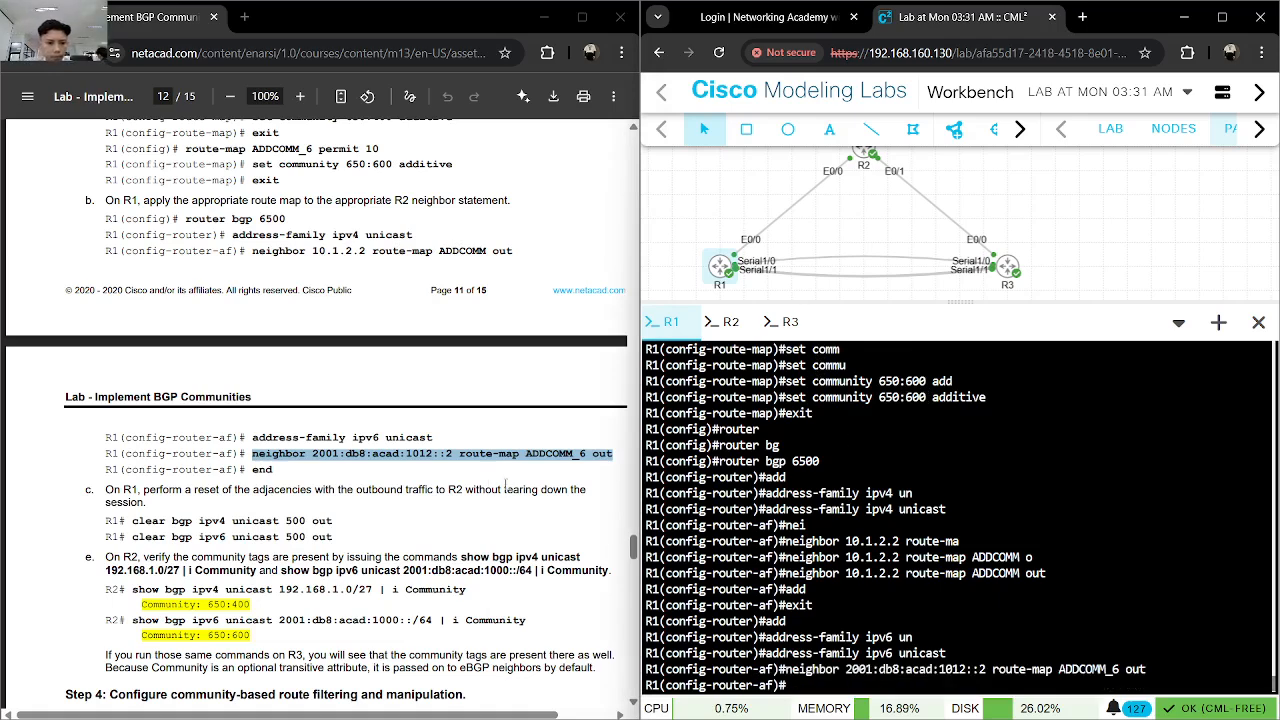
{"action": "type", "text": "end"}
{"action": "key", "text": "Return"}
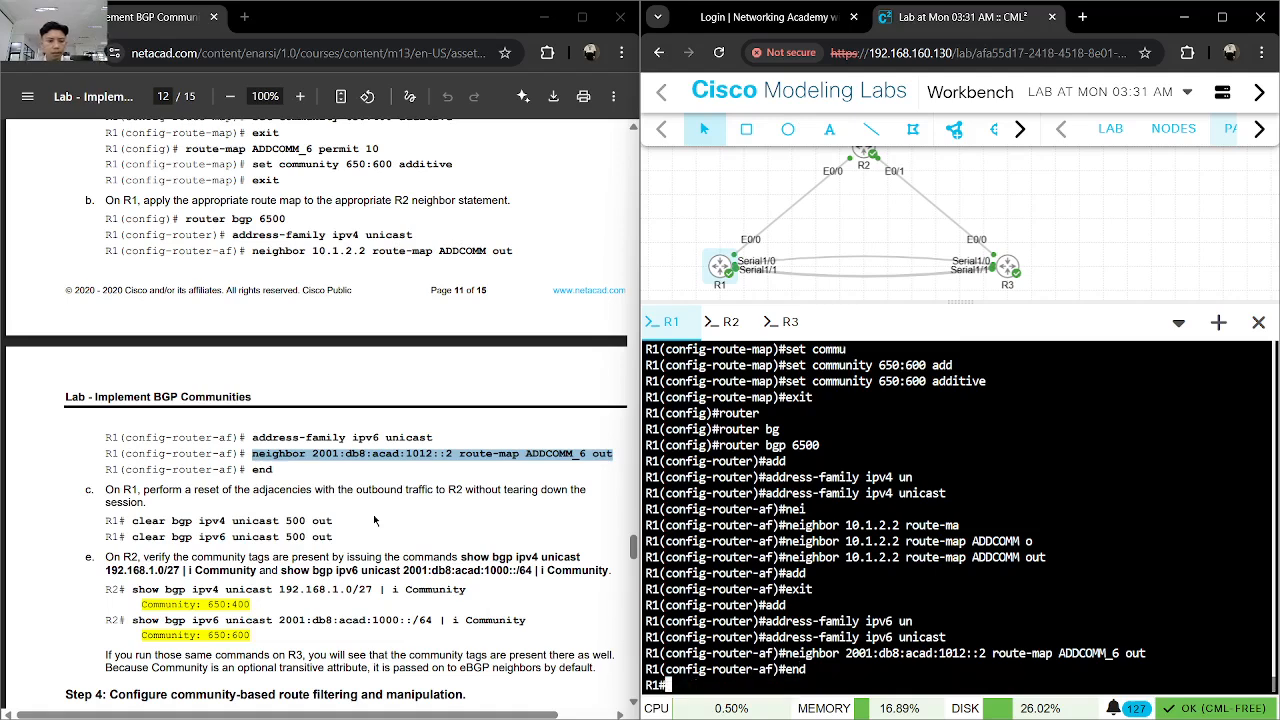
- Reset R1's outbound IPv4 adjacencies with clear bgp ipv4 unicast 500 out
{"action": "type", "text": "claer"}
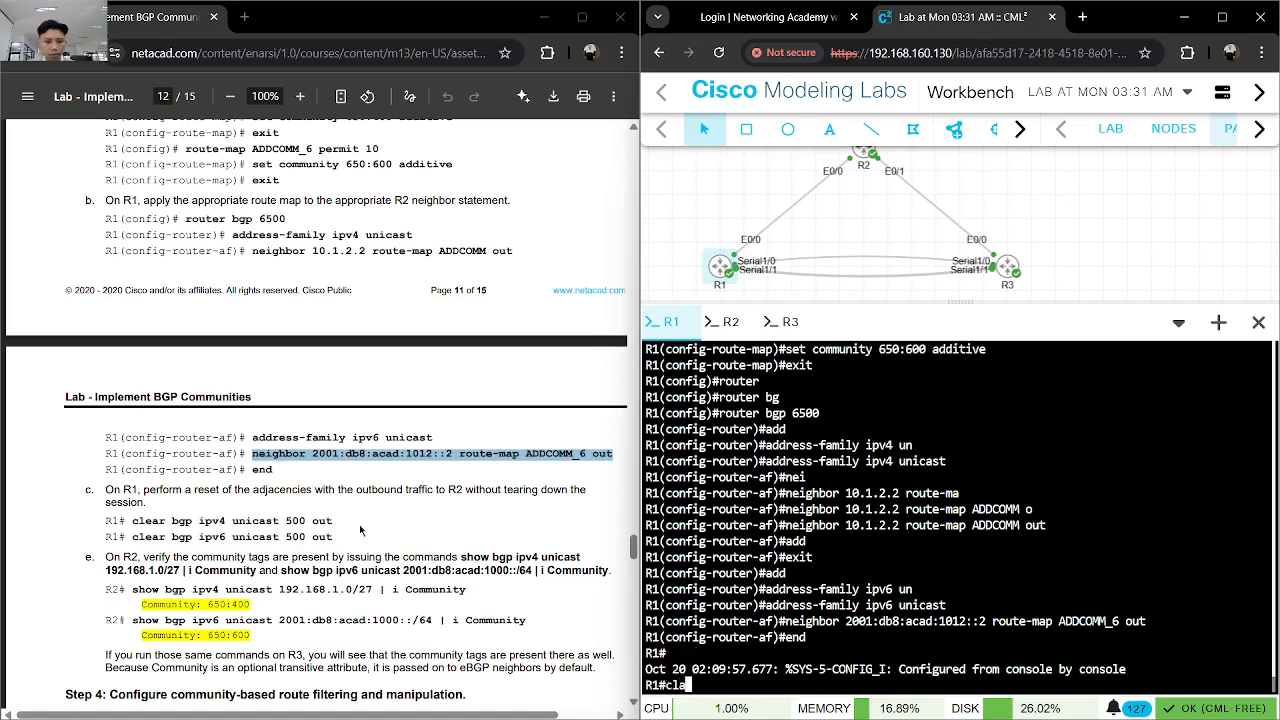
{"action": "key", "text": "BackSpace"}
{"action": "key", "text": "BackSpace"}
{"action": "key", "text": "BackSpace"}
{"action": "type", "text": "ear bgp ipv"}
{"action": "key", "text": "Tab"}
{"action": "type", "text": "4 uni"}
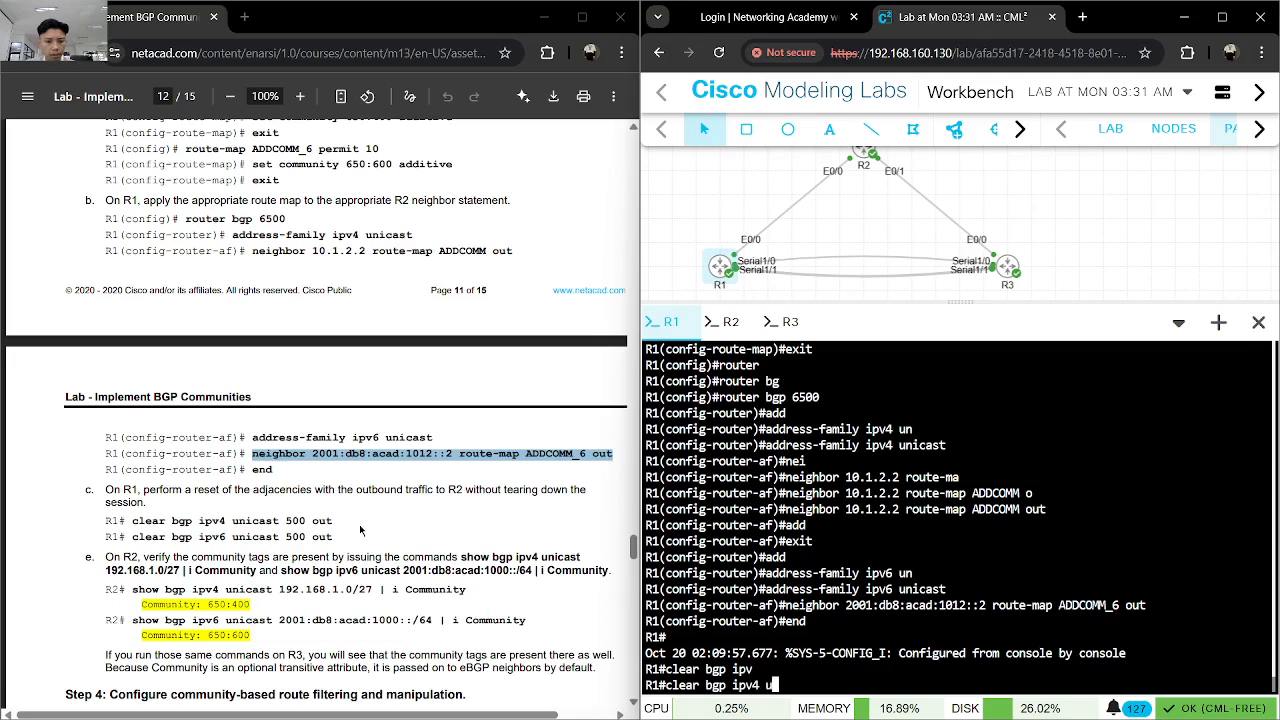
{"action": "key", "text": "Tab"}
{"action": "type", "text": "500 o"}
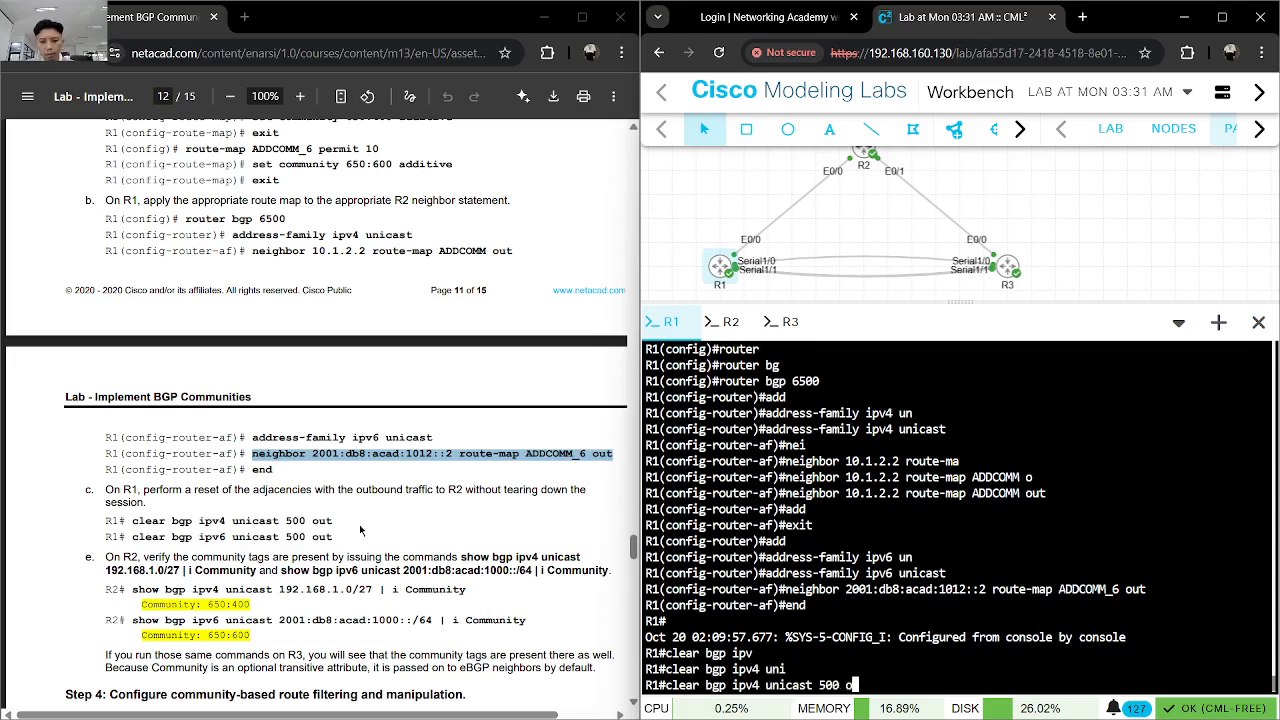
{"action": "key", "text": "Tab"}
{"action": "key", "text": "Return"}
- Reuse the last clear command on R1 with ipv6 to reset the outbound unicast adjacencies to AS 500
{"action": "key", "text": "Up"}
{"action": "key", "text": "Left"}
{"action": "key", "text": "Left"}
{"action": "key", "text": "Left"}
{"action": "key", "text": "Left"}
{"action": "key", "text": "Left"}
{"action": "key", "text": "Left"}
{"action": "key", "text": "Left"}
{"action": "key", "text": "Left"}
{"action": "key", "text": "Left"}
{"action": "key", "text": "Left"}
{"action": "key", "text": "Left"}
{"action": "key", "text": "Left"}
{"action": "key", "text": "Left"}
{"action": "key", "text": "Left"}
{"action": "key", "text": "Left"}
{"action": "key", "text": "Left"}
{"action": "key", "text": "Left"}
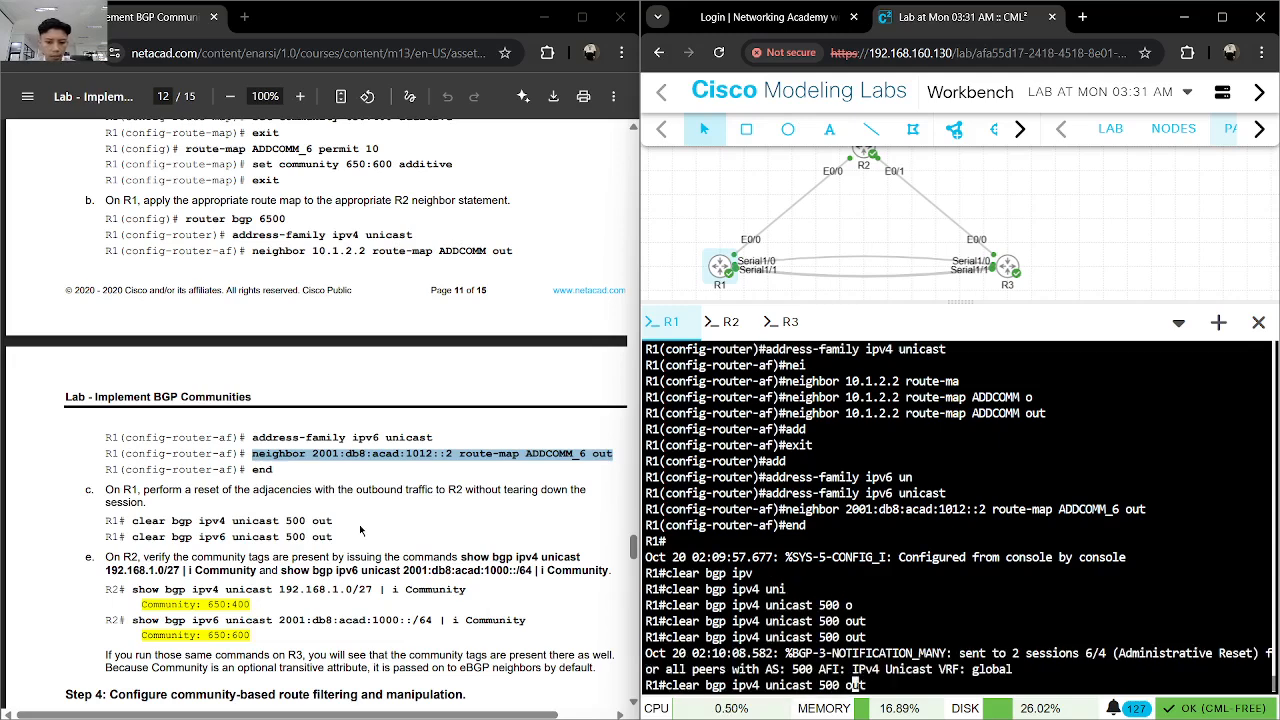
{"action": "key", "text": "Delete"}
{"action": "type", "text": "6"}
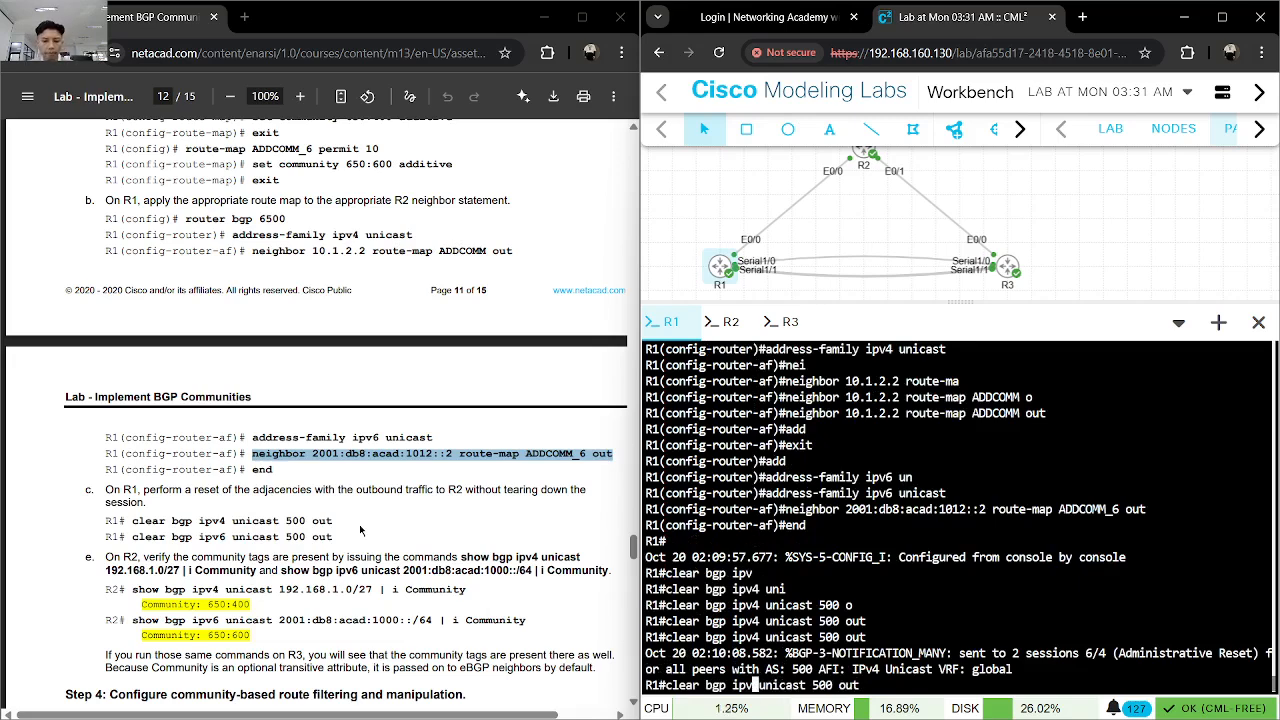
{"action": "key", "text": "Return"}
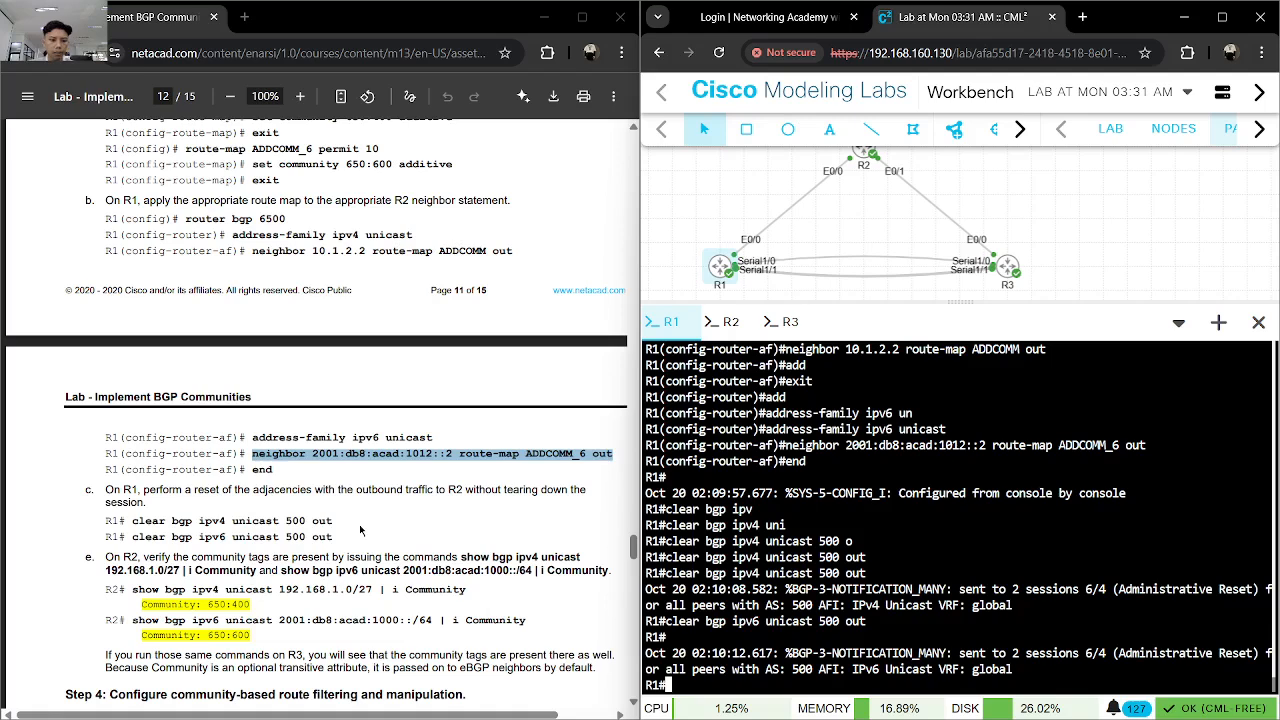
- Copy the lab's show bgp ipv4 unicast 192.168.1.0/27 | i Community command and run it on R1
{"action": "left_click_drag", "start_coordinate": [467, 590], "coordinate": [132, 589]}
{"action": "key", "text": "ctrl+c"}
{"action": "left_click", "coordinate": [955, 627]}
{"action": "key", "text": "ctrl+v"}
{"action": "key", "text": "Return"}
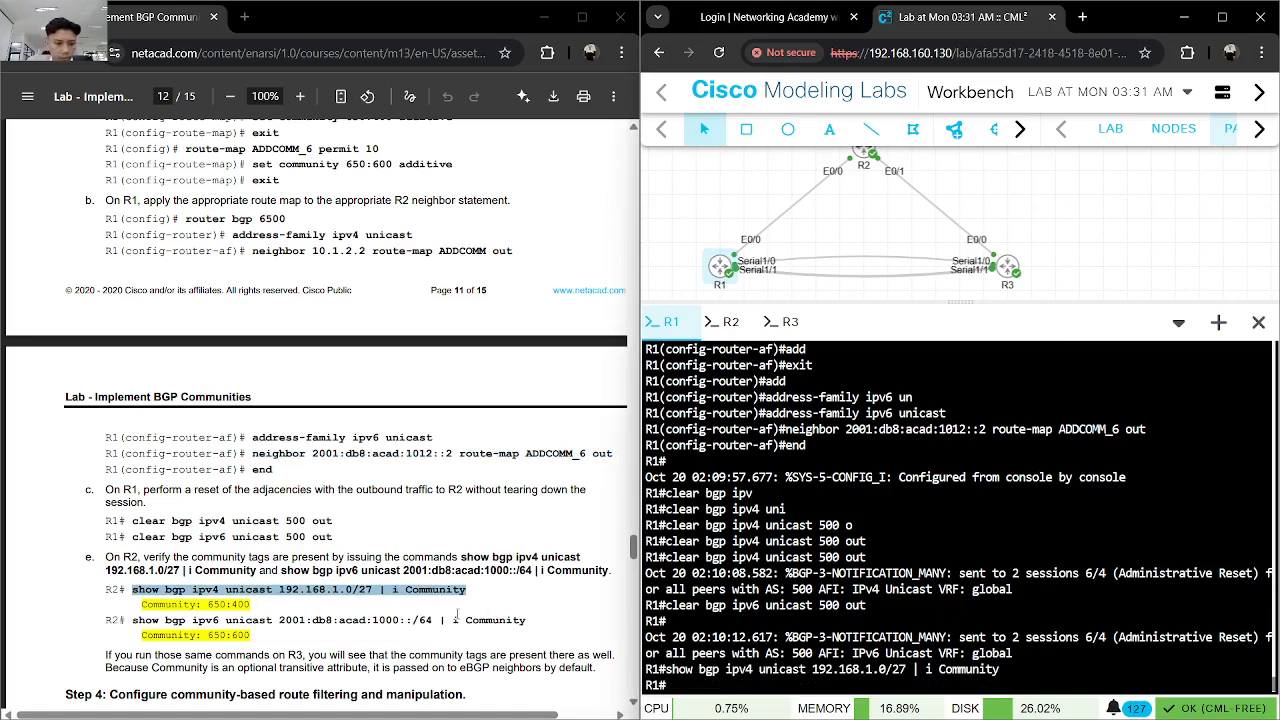
{"action": "double_click", "coordinate": [458, 617]}
{"action": "left_click", "coordinate": [806, 664]}
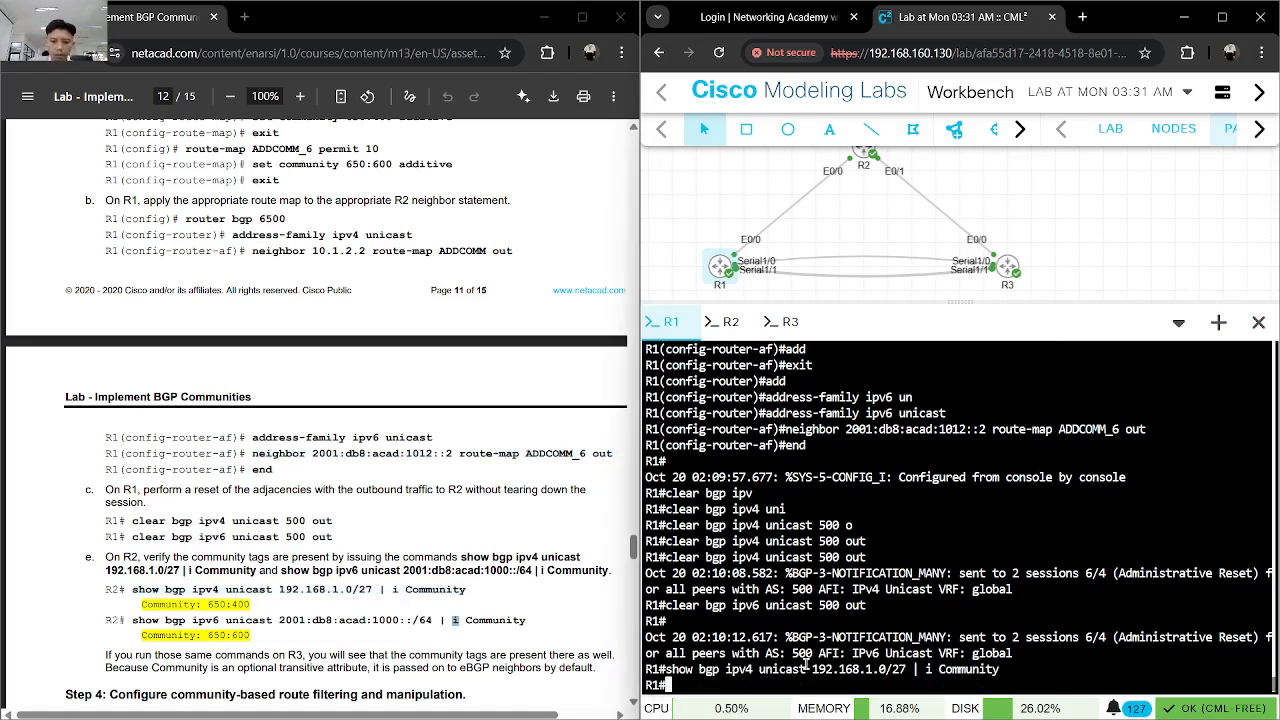
{"action": "key", "text": "Up"}
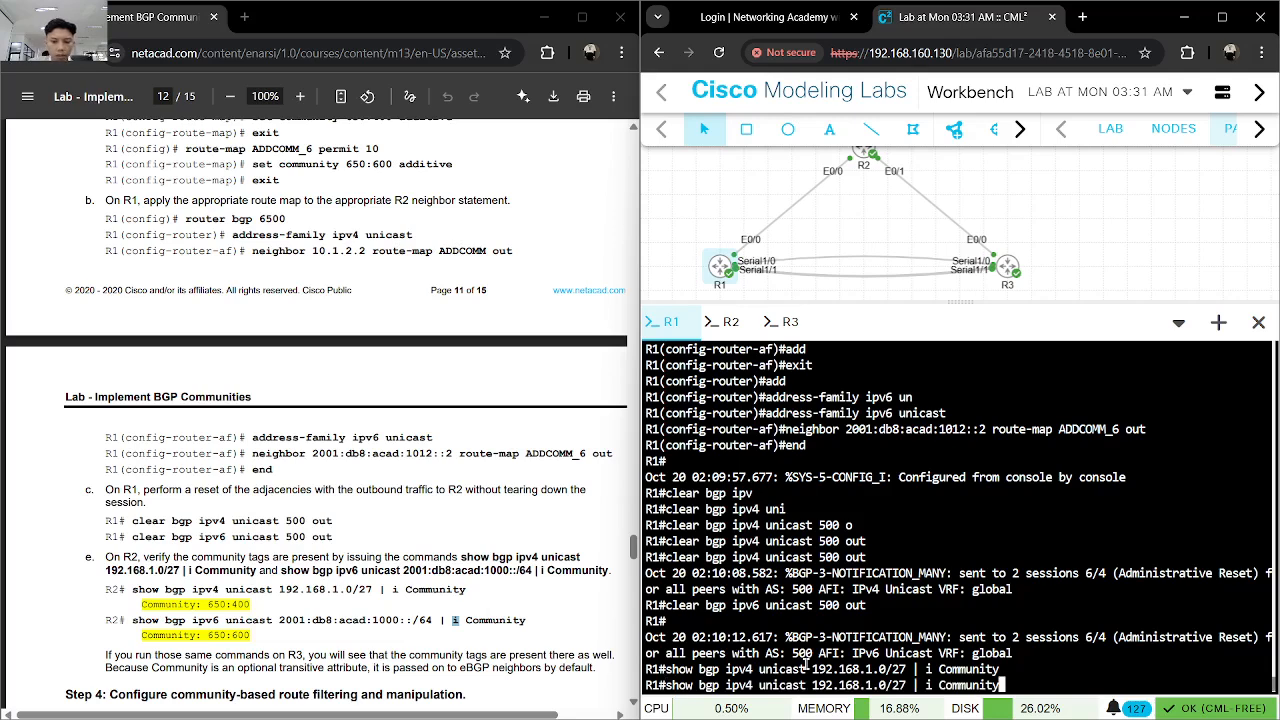
{"action": "key", "text": "Return"}
- Check the IPv4 community tag on R2 with show bgp ipv4 unicast 192.168.1.0/27 | i Community
{"action": "left_click", "coordinate": [725, 321]}
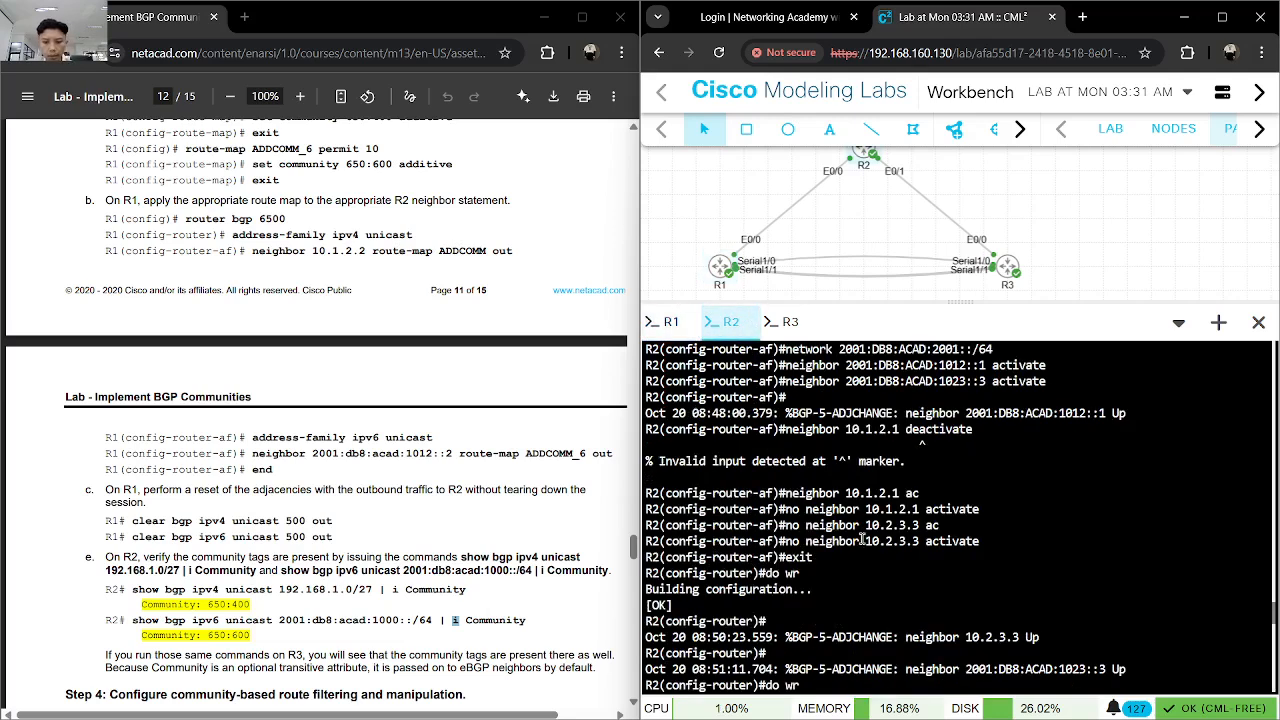
{"action": "key", "text": "Return"}
{"action": "key", "text": "ctrl+v"}
{"action": "key", "text": "Return"}
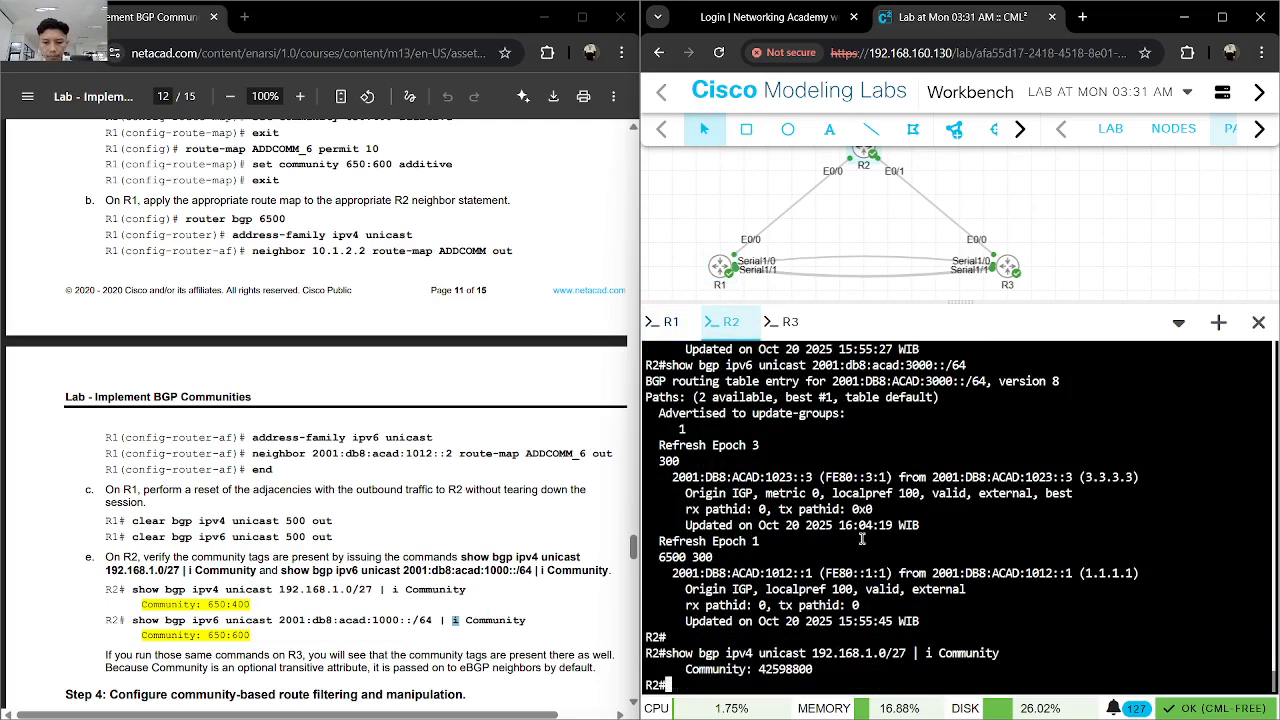
{"action": "left_click", "coordinate": [517, 562]}
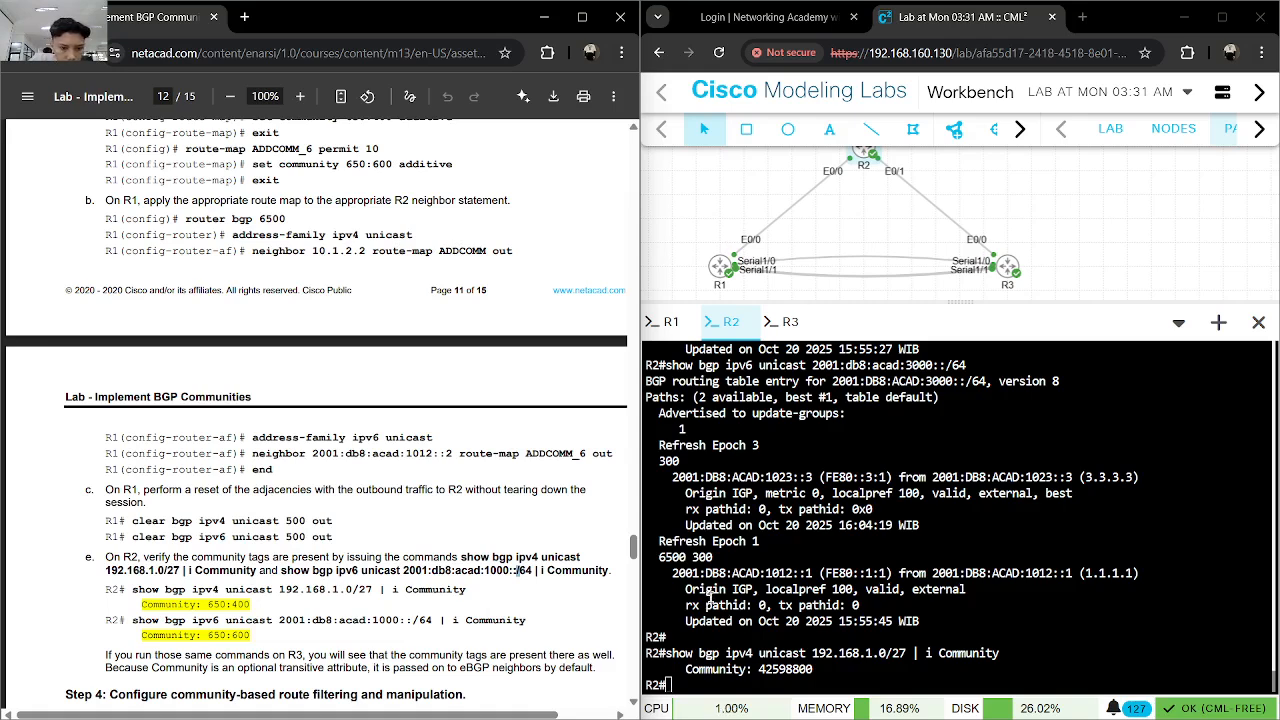
{"action": "left_click", "coordinate": [806, 660]}
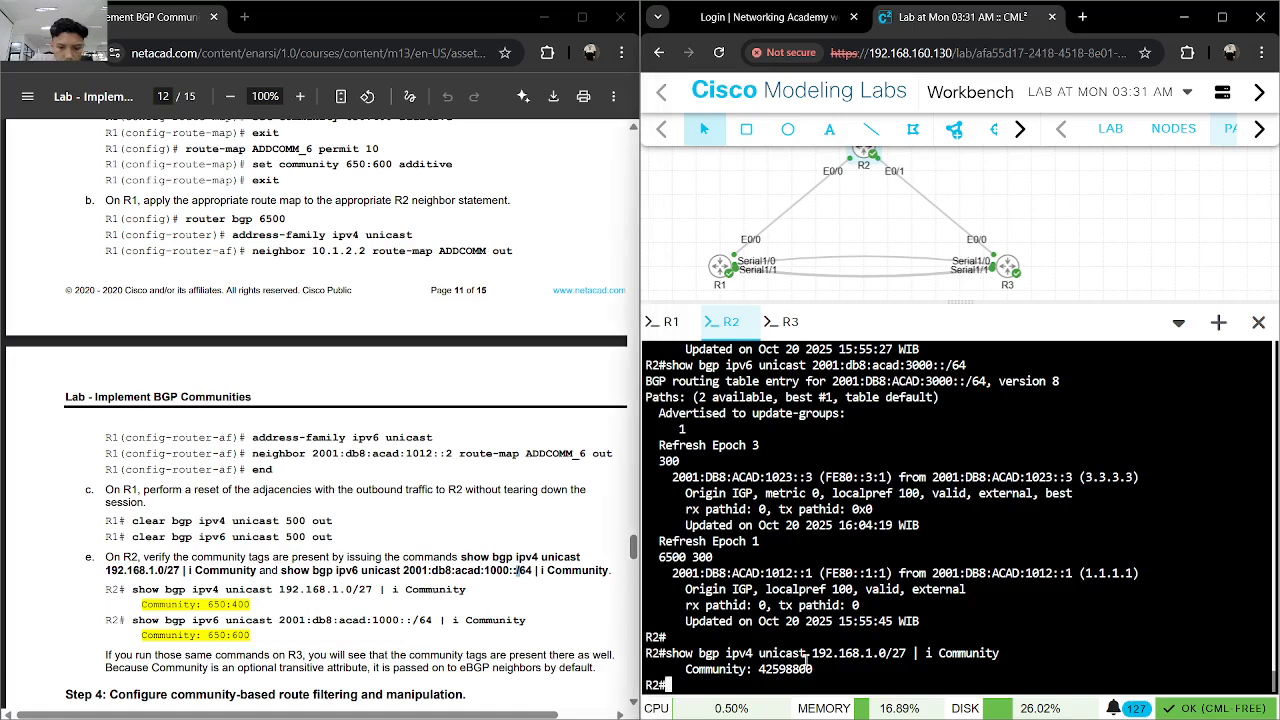
{"action": "key", "text": "Up"}
{"action": "key", "text": "Return"}
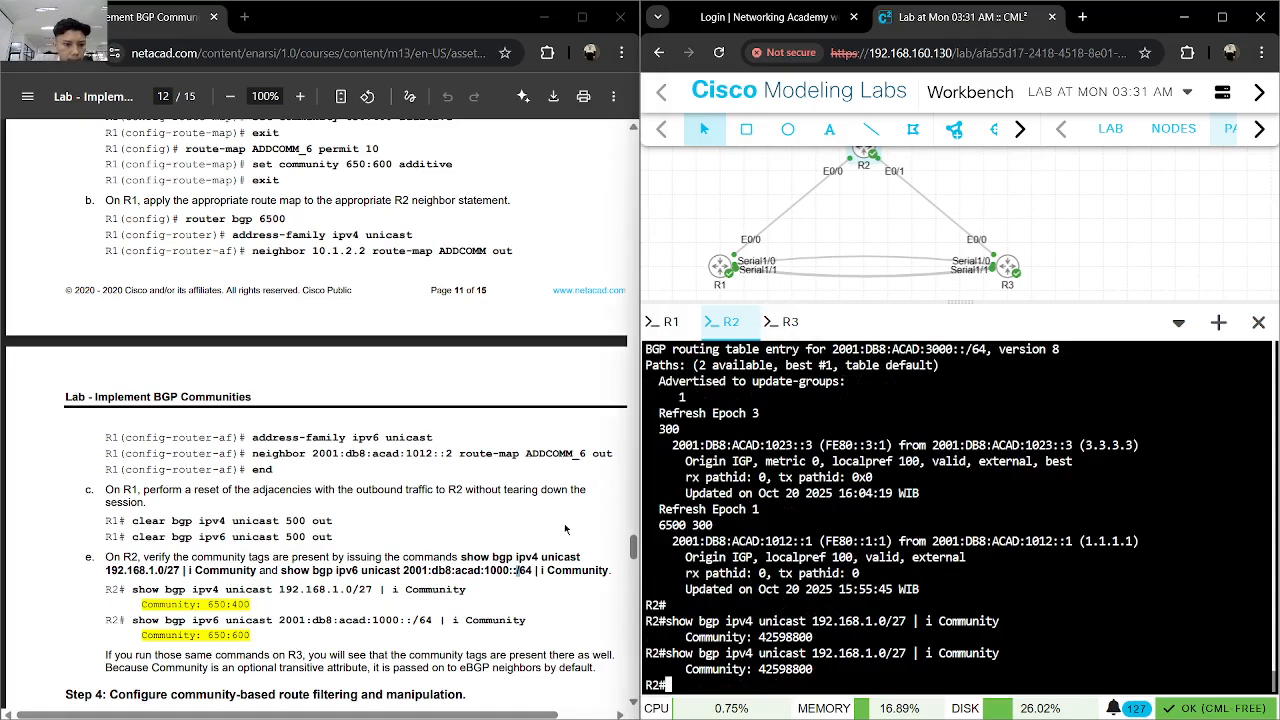
- Review the R3 console and R1's entered route-map and BGP commands against the lab's Step 3 instructions
{"action": "scroll", "coordinate": [542, 527], "scroll_direction": "up", "scroll_amount": 3}
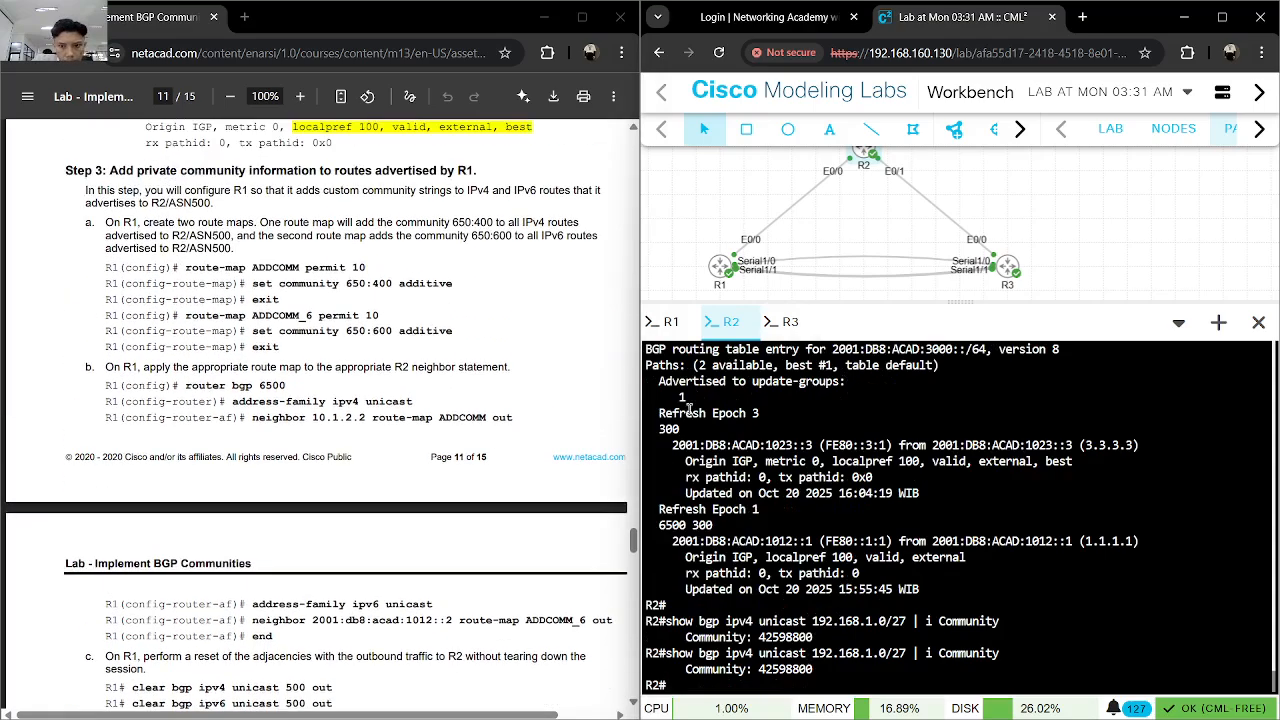
{"action": "left_click", "coordinate": [778, 322]}
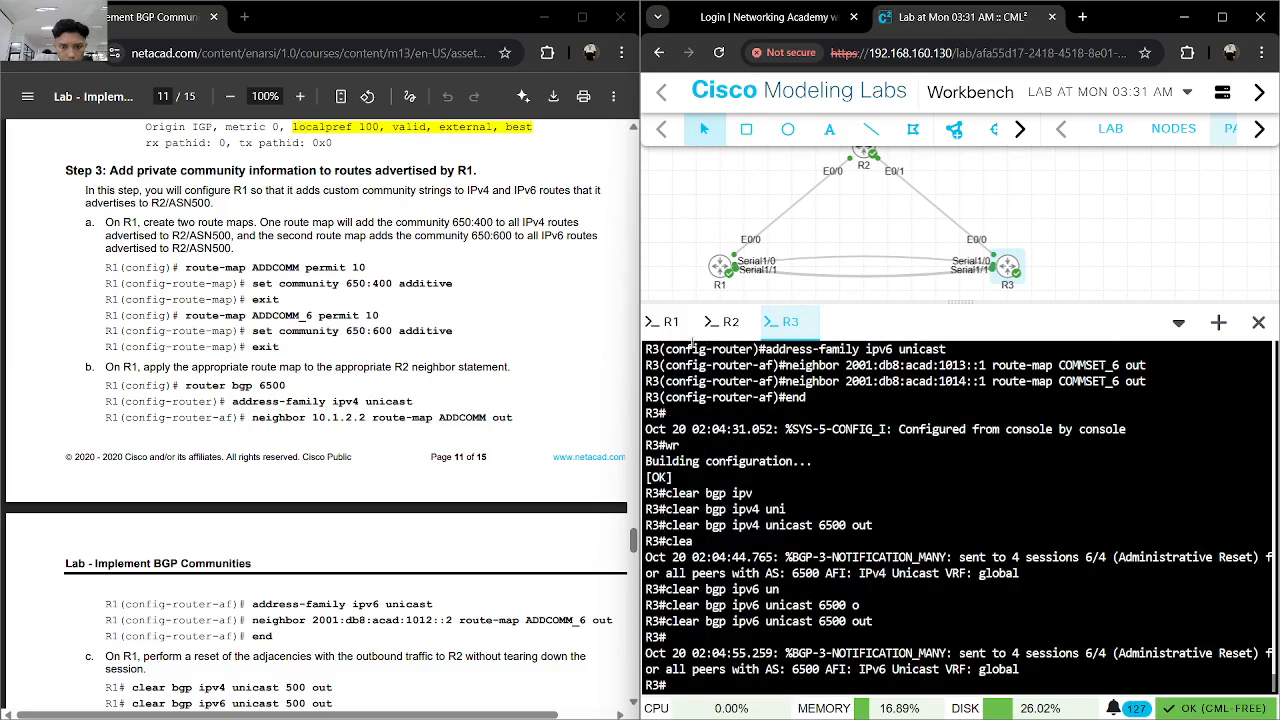
{"action": "left_click", "coordinate": [664, 322]}
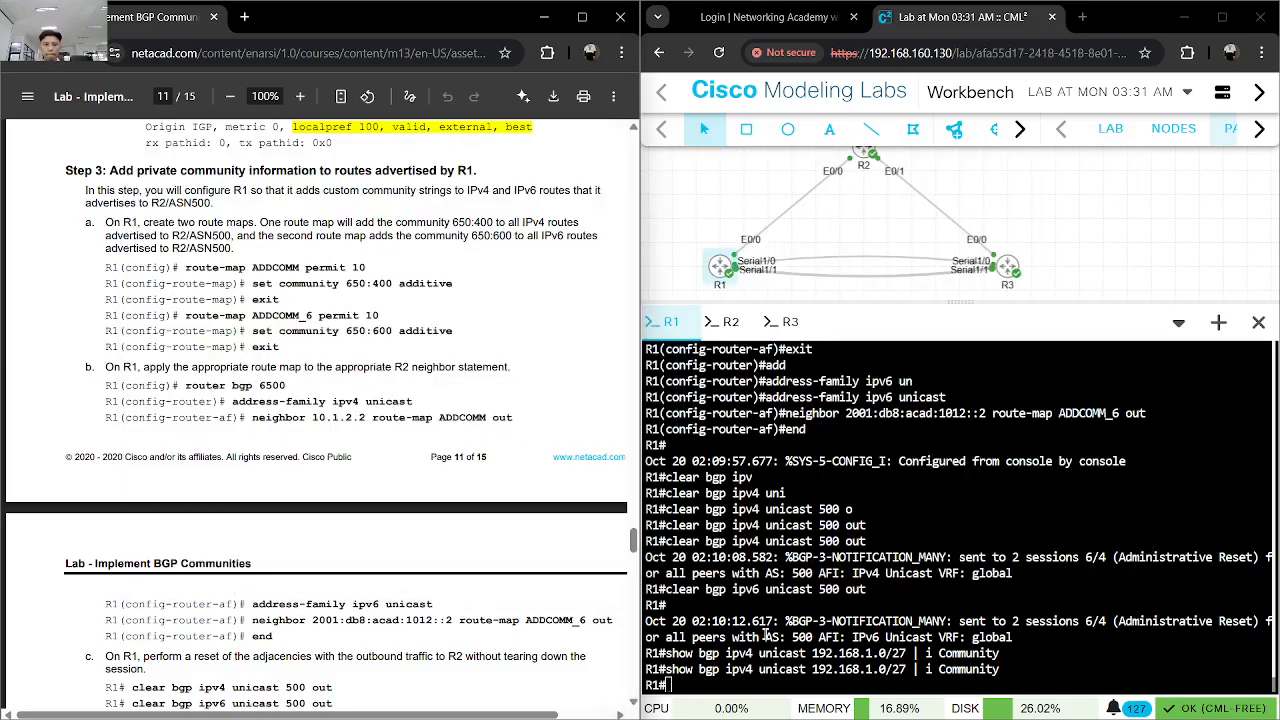
{"action": "key", "text": "alt+Tab"}
{"action": "left_click", "coordinate": [950, 575]}
{"action": "scroll", "coordinate": [950, 575], "scroll_direction": "up", "scroll_amount": 3}
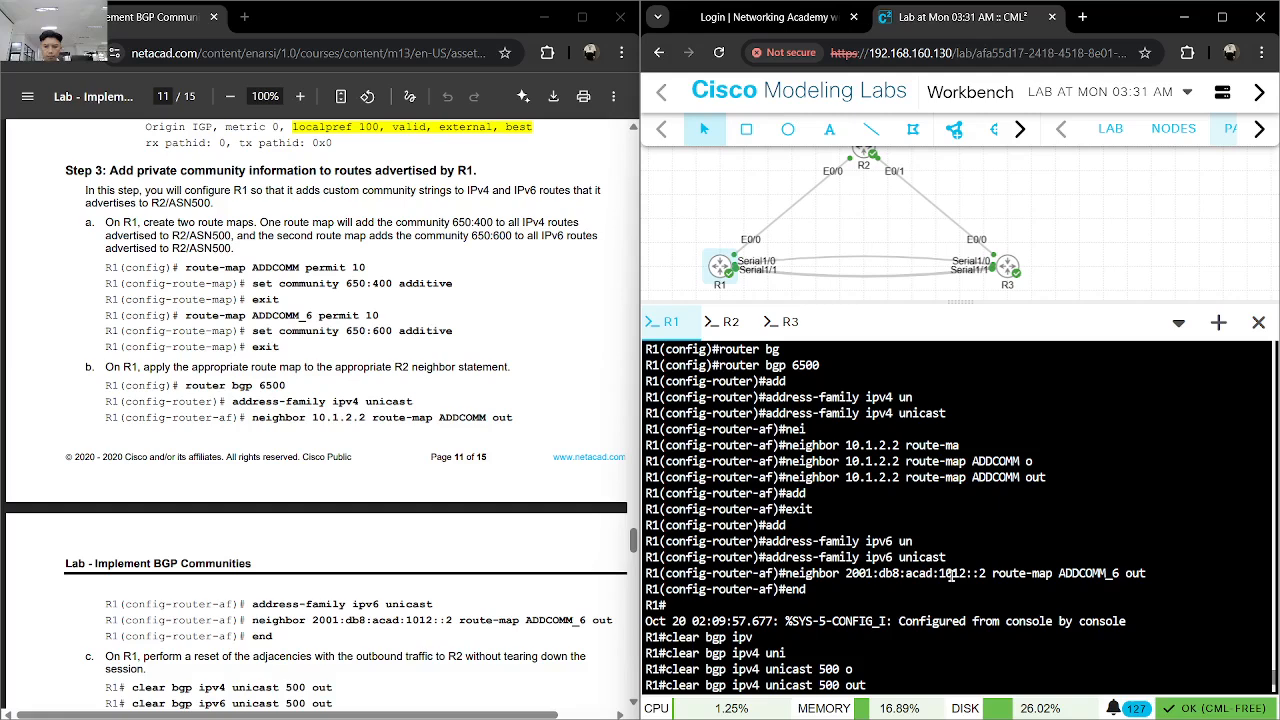
{"action": "scroll", "coordinate": [950, 575], "scroll_direction": "up", "scroll_amount": 2}
{"action": "scroll", "coordinate": [950, 575], "scroll_direction": "up", "scroll_amount": 2}
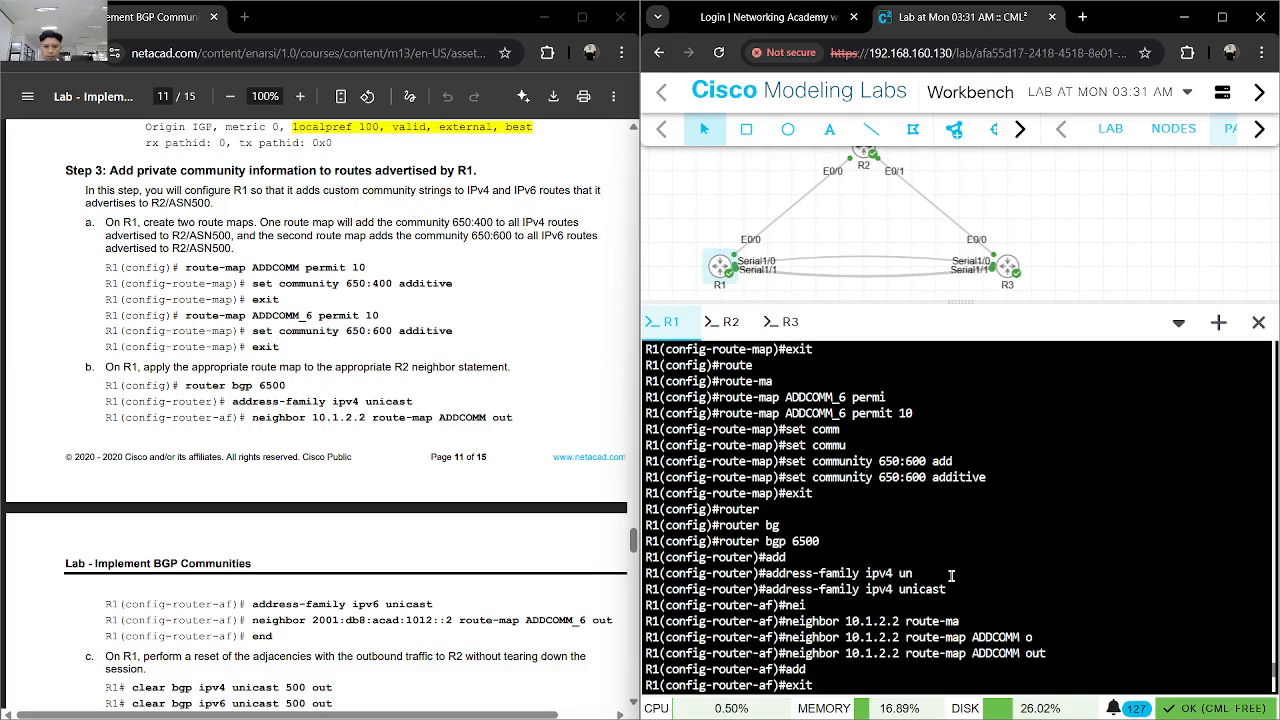
{"action": "scroll", "coordinate": [950, 575], "scroll_direction": "up", "scroll_amount": 3}
{"action": "scroll", "coordinate": [952, 587], "scroll_direction": "up", "scroll_amount": 2}
{"action": "scroll", "coordinate": [955, 575], "scroll_direction": "down", "scroll_amount": 15}
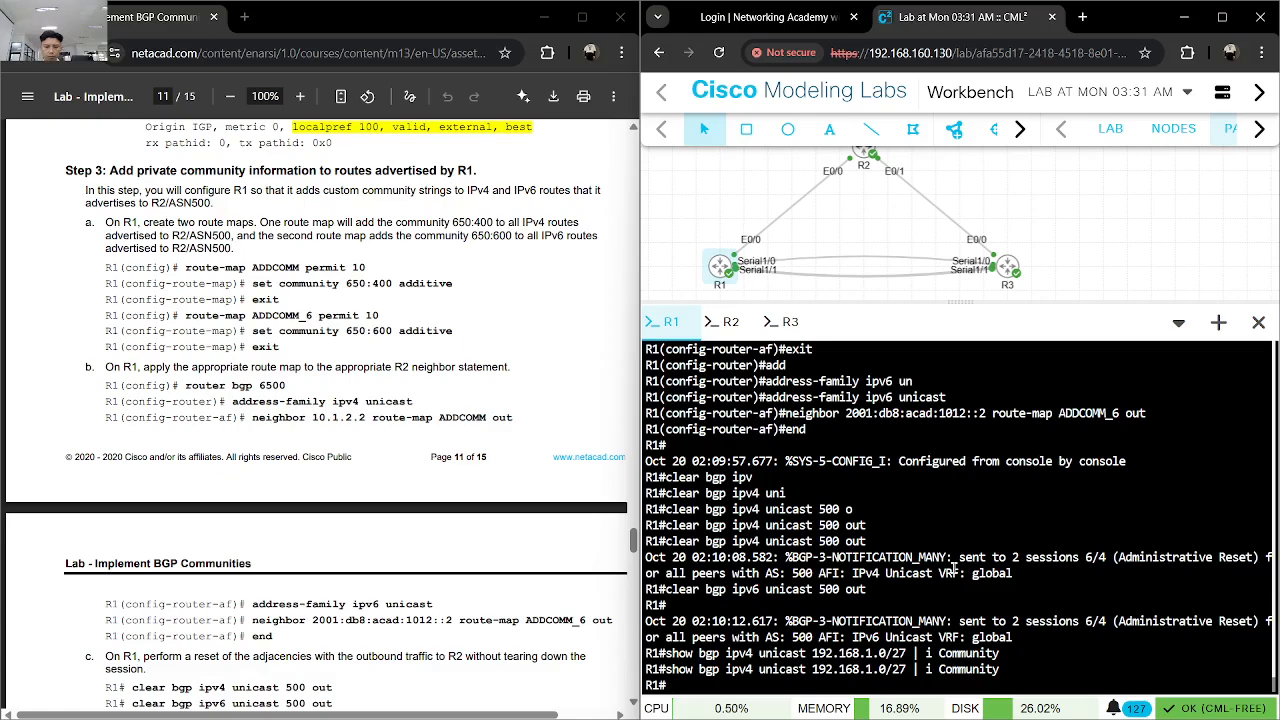
- Read the lab's Step 4 instructions on configuring community-based route filtering and manipulation on R3
{"action": "scroll", "coordinate": [387, 537], "scroll_direction": "down", "scroll_amount": 3}
{"action": "scroll", "coordinate": [383, 537], "scroll_direction": "down", "scroll_amount": 1}
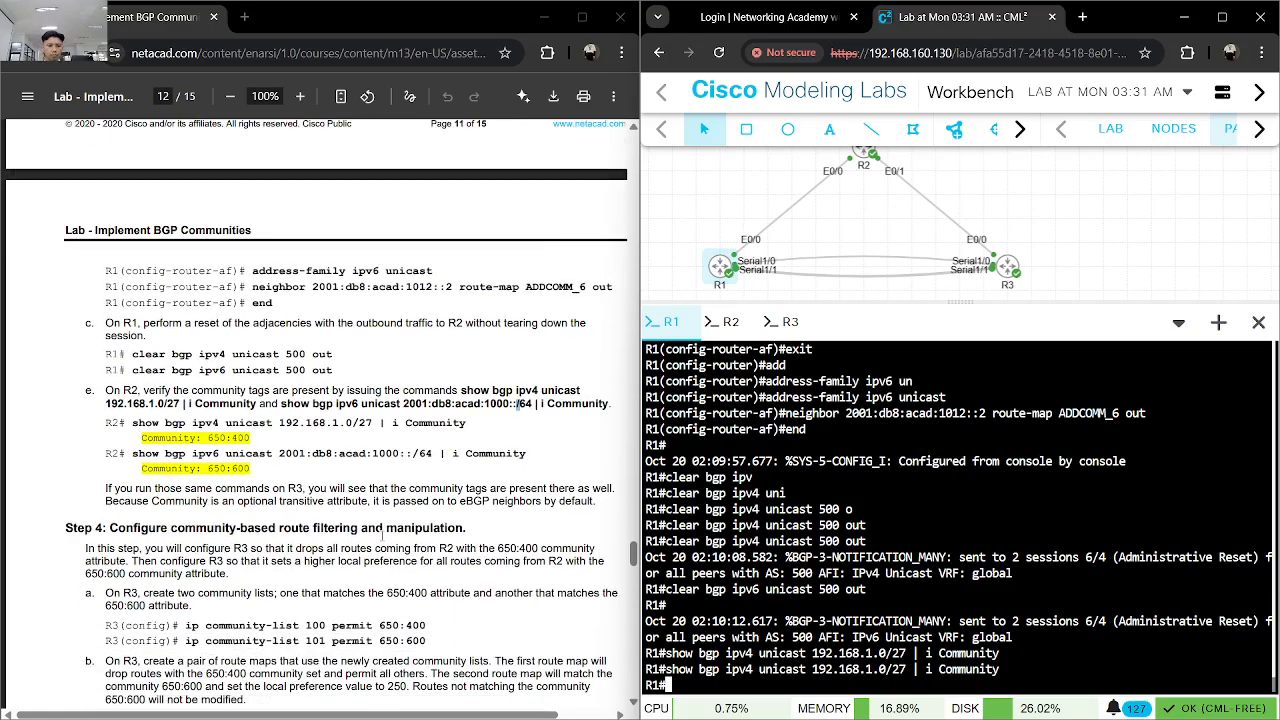
{"action": "scroll", "coordinate": [383, 537], "scroll_direction": "down", "scroll_amount": 1}
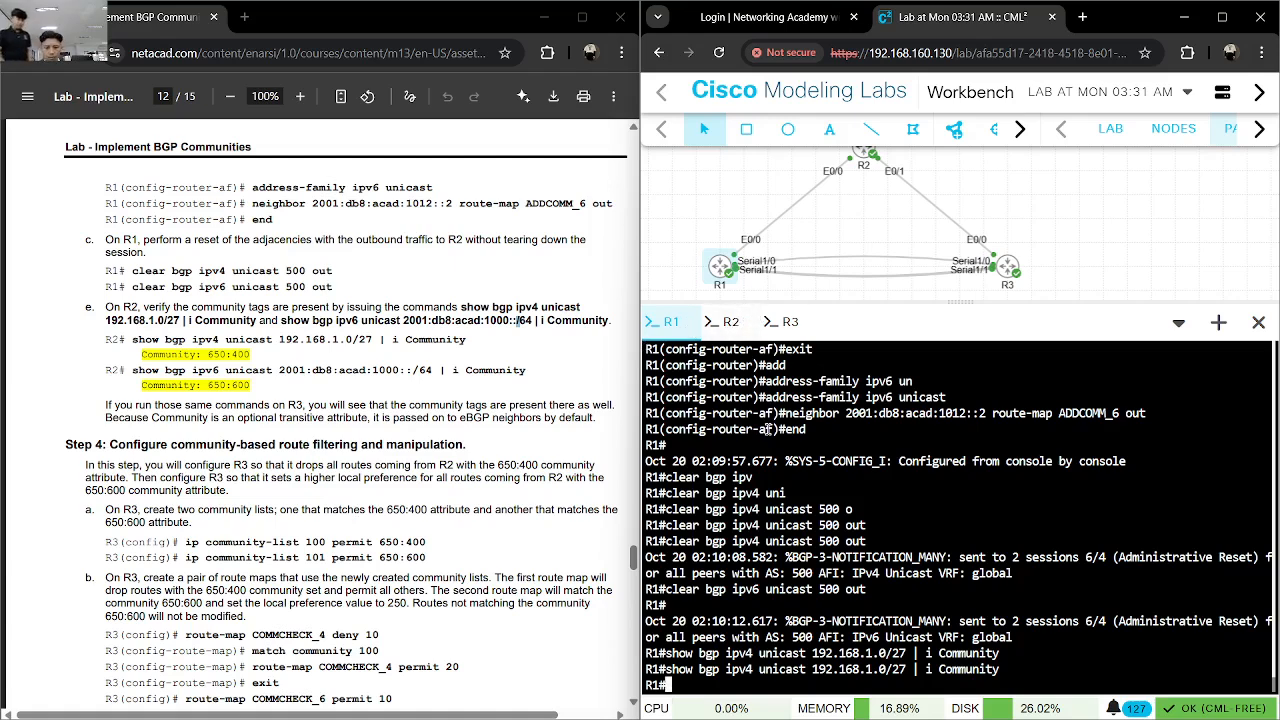
{"action": "scroll", "coordinate": [425, 385], "scroll_direction": "down", "scroll_amount": 3}
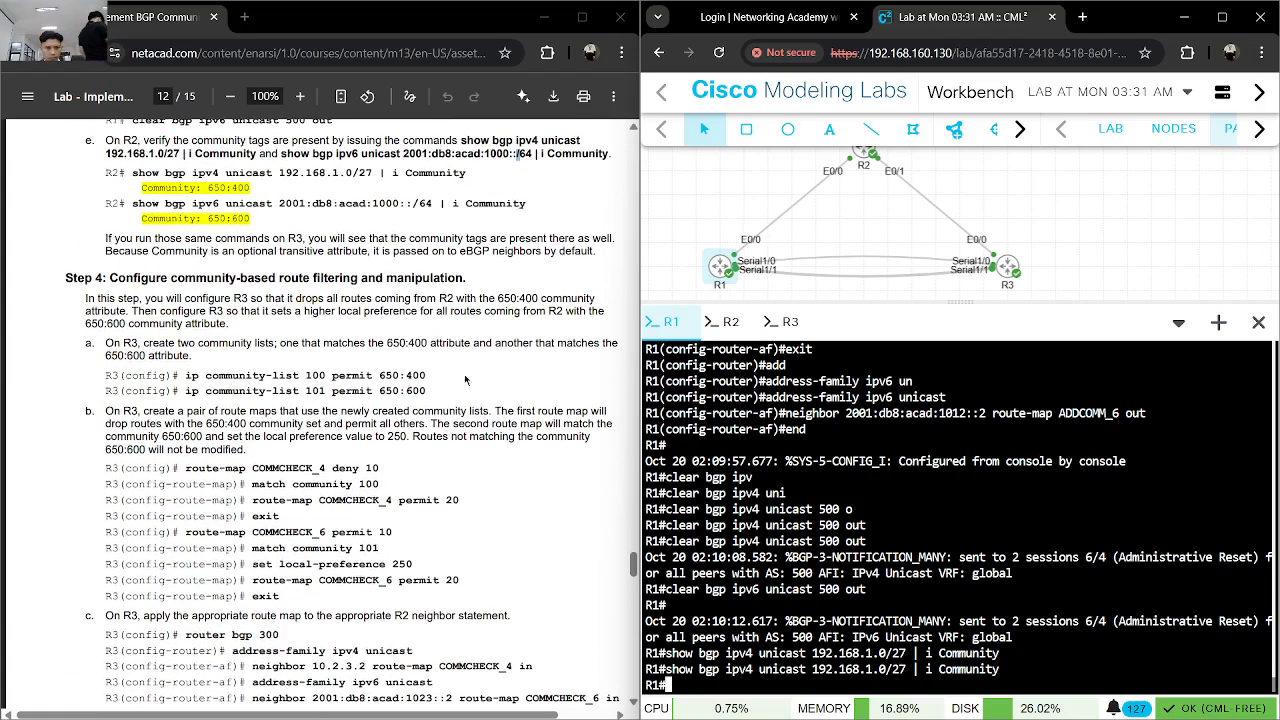
- Copy the lab's ip community-list 100 permit 650:400 command and run it in global configuration mode on R3
{"action": "left_click_drag", "start_coordinate": [428, 376], "coordinate": [184, 376]}
{"action": "right_click", "coordinate": [203, 377]}
{"action": "left_click", "coordinate": [240, 396]}
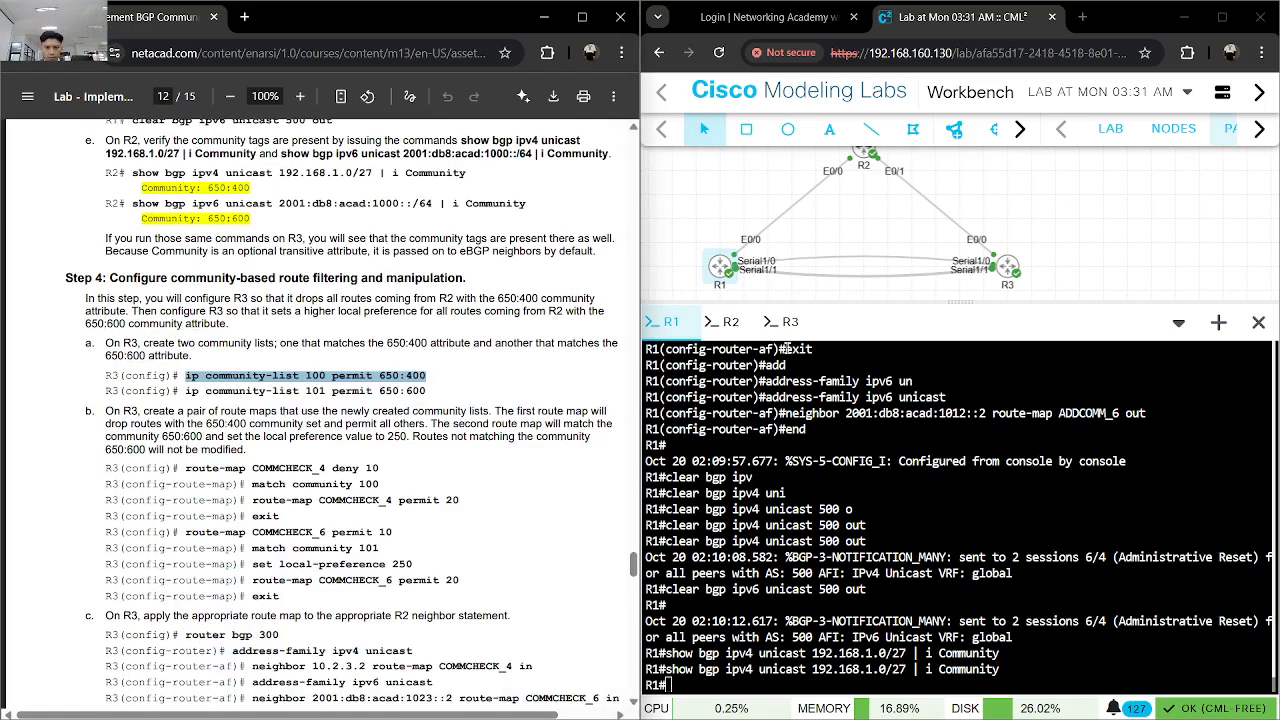
{"action": "left_click", "coordinate": [789, 323]}
{"action": "type", "text": "conf"}
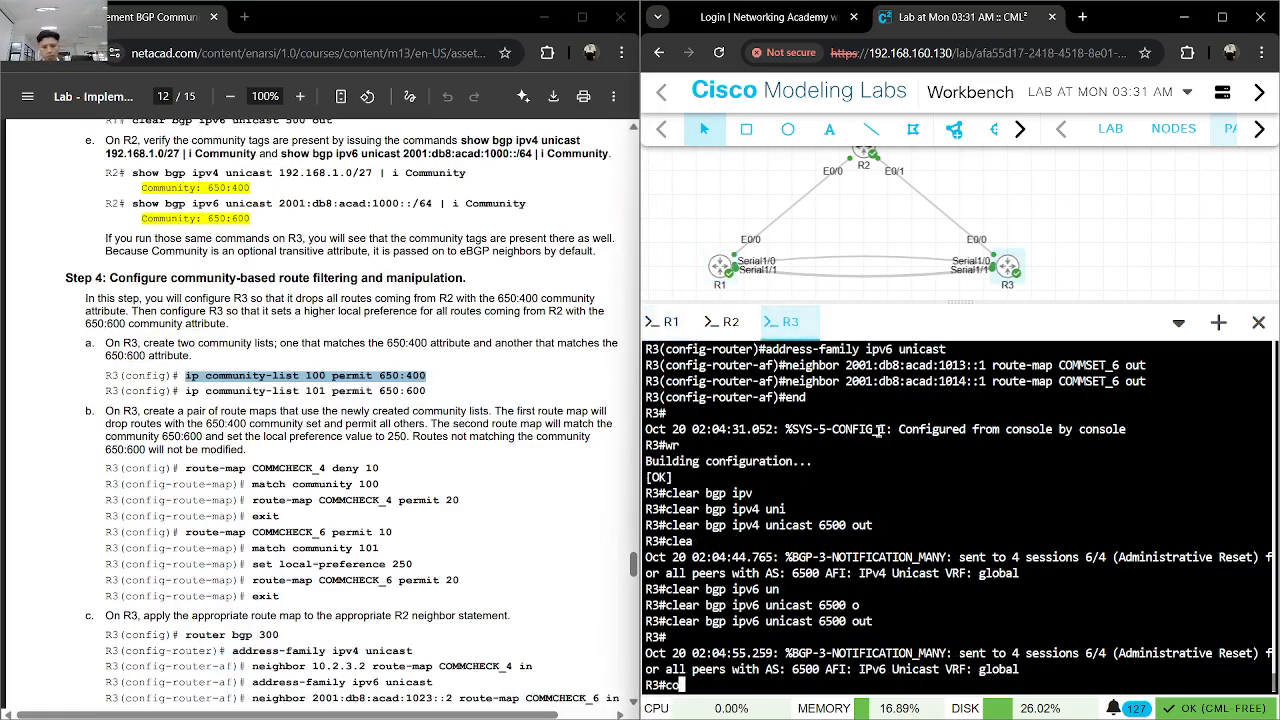
{"action": "key", "text": "Tab"}
{"action": "type", "text": "t"}
{"action": "key", "text": "Tab"}
{"action": "key", "text": "Return"}
{"action": "key", "text": "ctrl+v"}
{"action": "key", "text": "Return"}
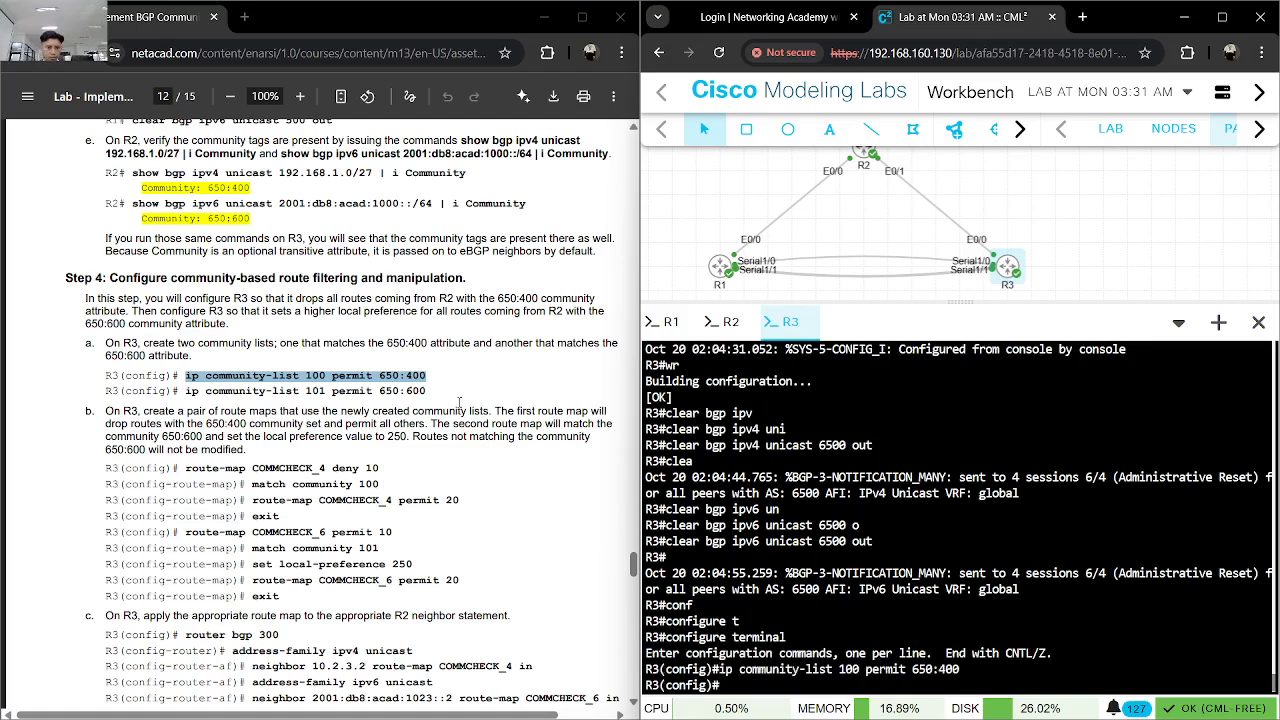
- Add community list 101 on R3 with the lab's ip community-list 101 permit 650:600 command
{"action": "left_click_drag", "start_coordinate": [88, 411], "coordinate": [202, 405]}
{"action": "left_click_drag", "start_coordinate": [426, 391], "coordinate": [186, 393]}
{"action": "left_click", "coordinate": [1052, 583]}
{"action": "key", "text": "ctrl+v"}
{"action": "key", "text": "Return"}
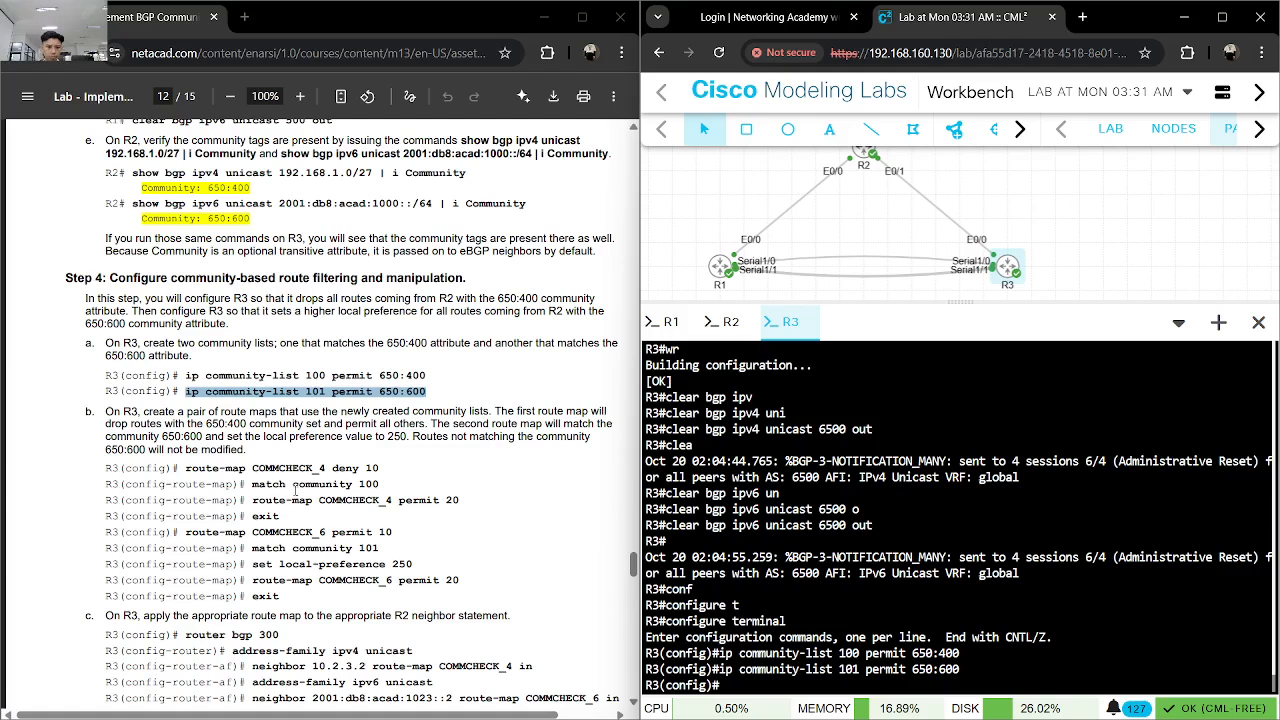
{"action": "left_click_drag", "start_coordinate": [383, 467], "coordinate": [185, 468]}
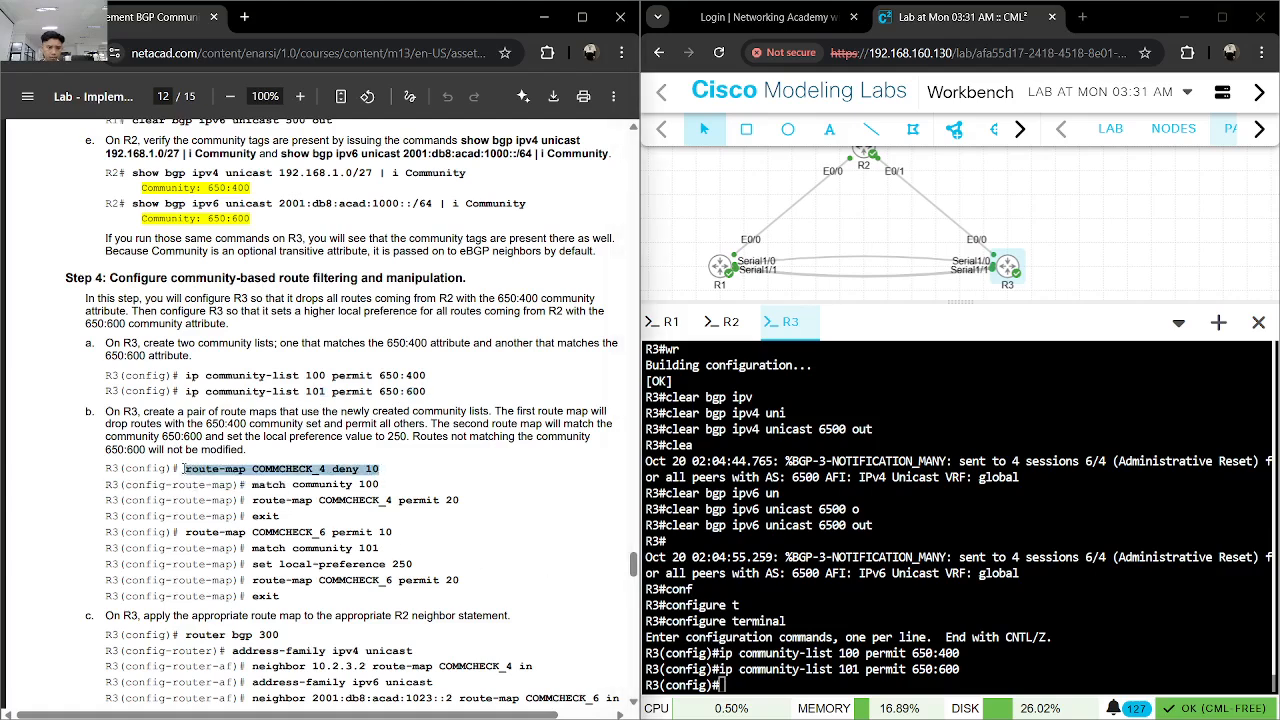
{"action": "left_click", "coordinate": [236, 486]}
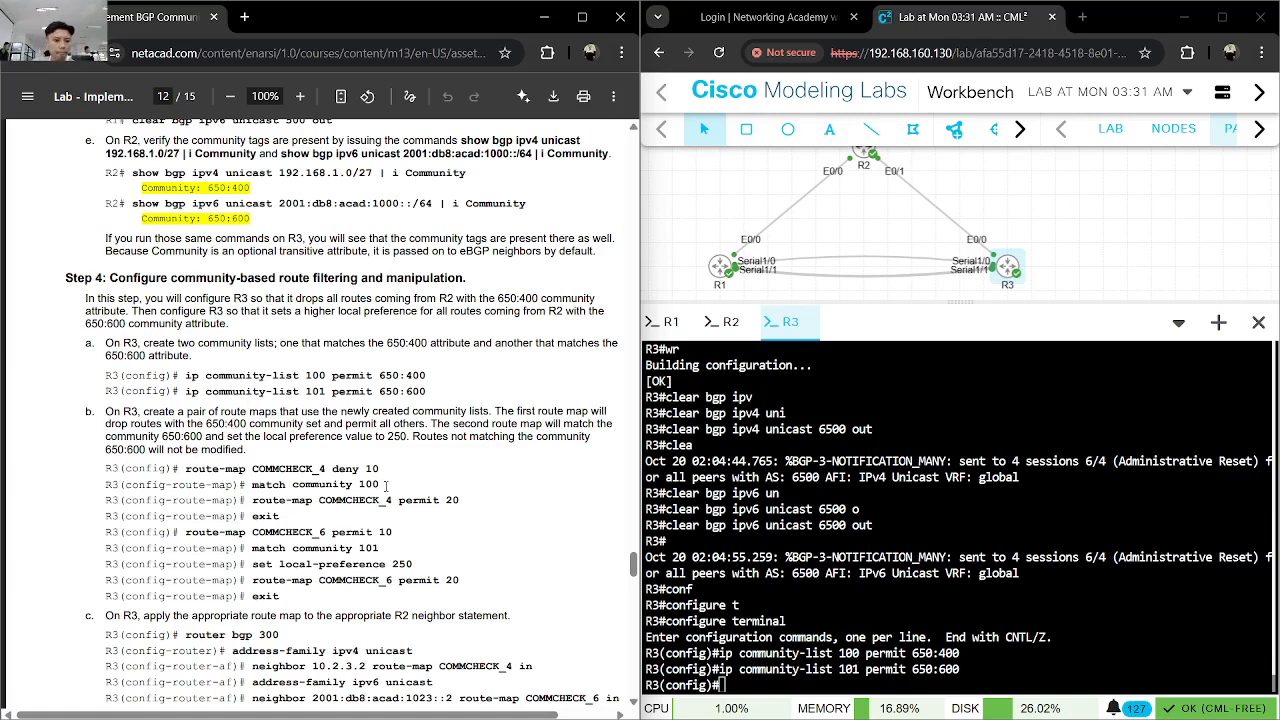
{"action": "left_click_drag", "start_coordinate": [381, 467], "coordinate": [185, 468]}
{"action": "left_click", "coordinate": [256, 478]}
- Create the first COMMCHECK_4 entry on R3 with route-map COMMCHECK_4 deny 10
{"action": "left_click", "coordinate": [832, 583]}
{"action": "type", "text": "route-"}
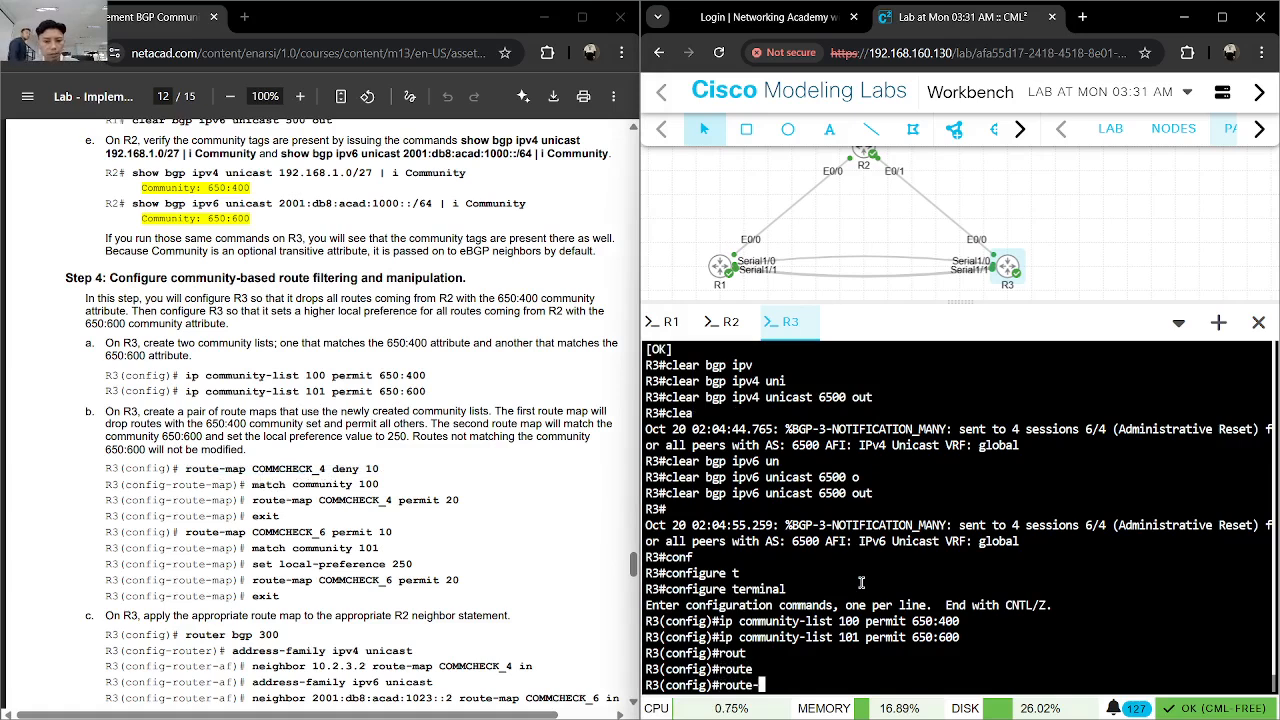
{"action": "type", "text": "map CO"}
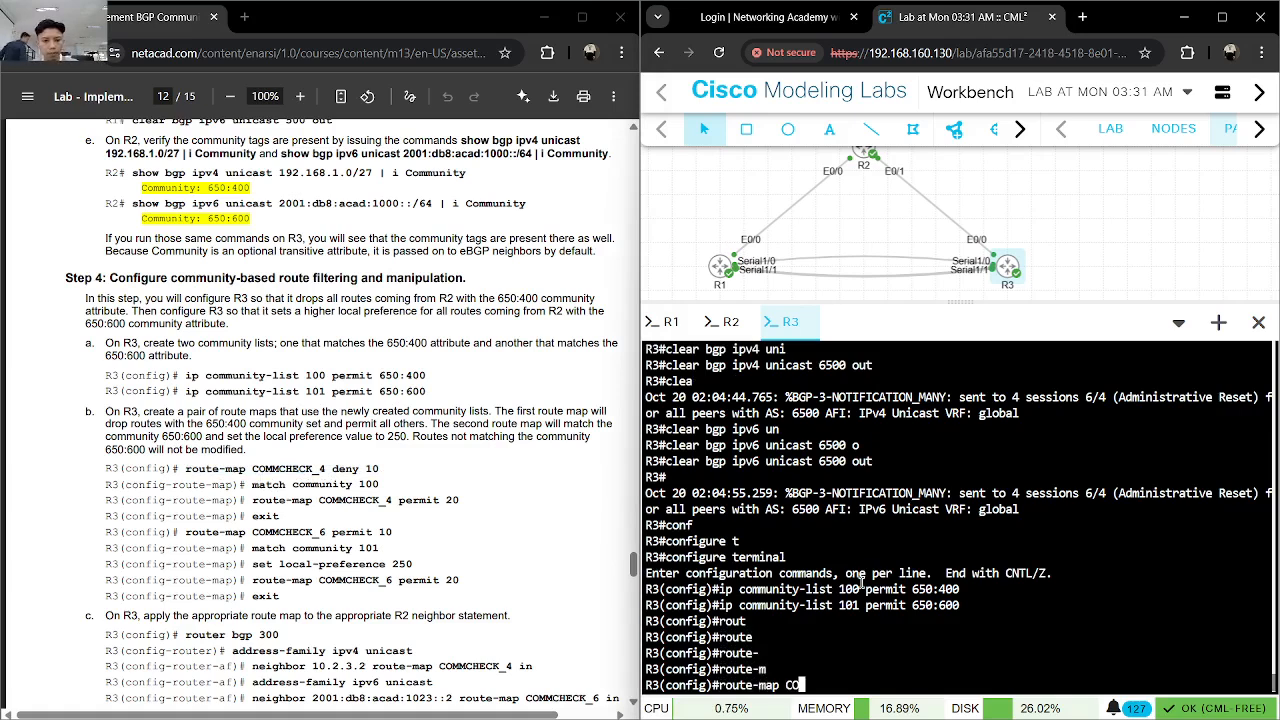
{"action": "type", "text": "MMCHECK"}
{"action": "key", "text": "BackSpace"}
{"action": "key", "text": "BackSpace"}
{"action": "key", "text": "BackSpace"}
{"action": "key", "text": "BackSpace"}
{"action": "key", "text": "BackSpace"}
{"action": "type", "text": "CHECK"}
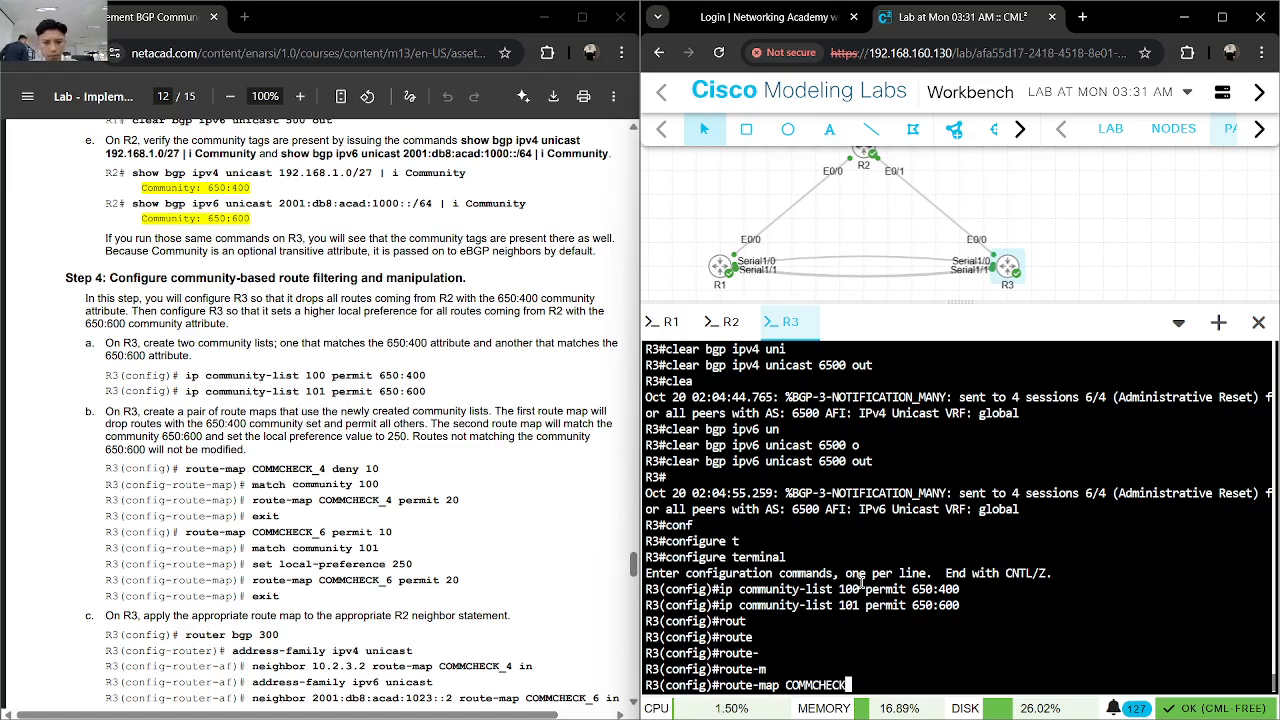
{"action": "type", "text": "_4 de"}
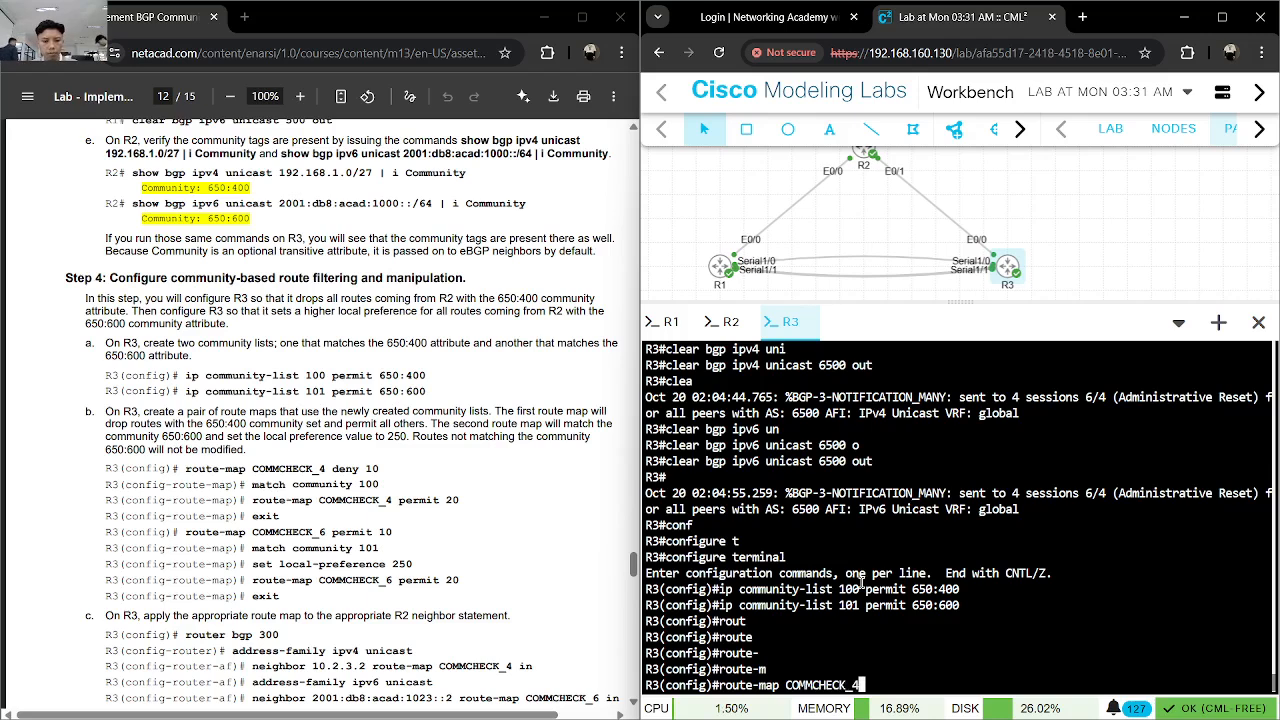
{"action": "key", "text": "Tab"}
{"action": "type", "text": "10"}
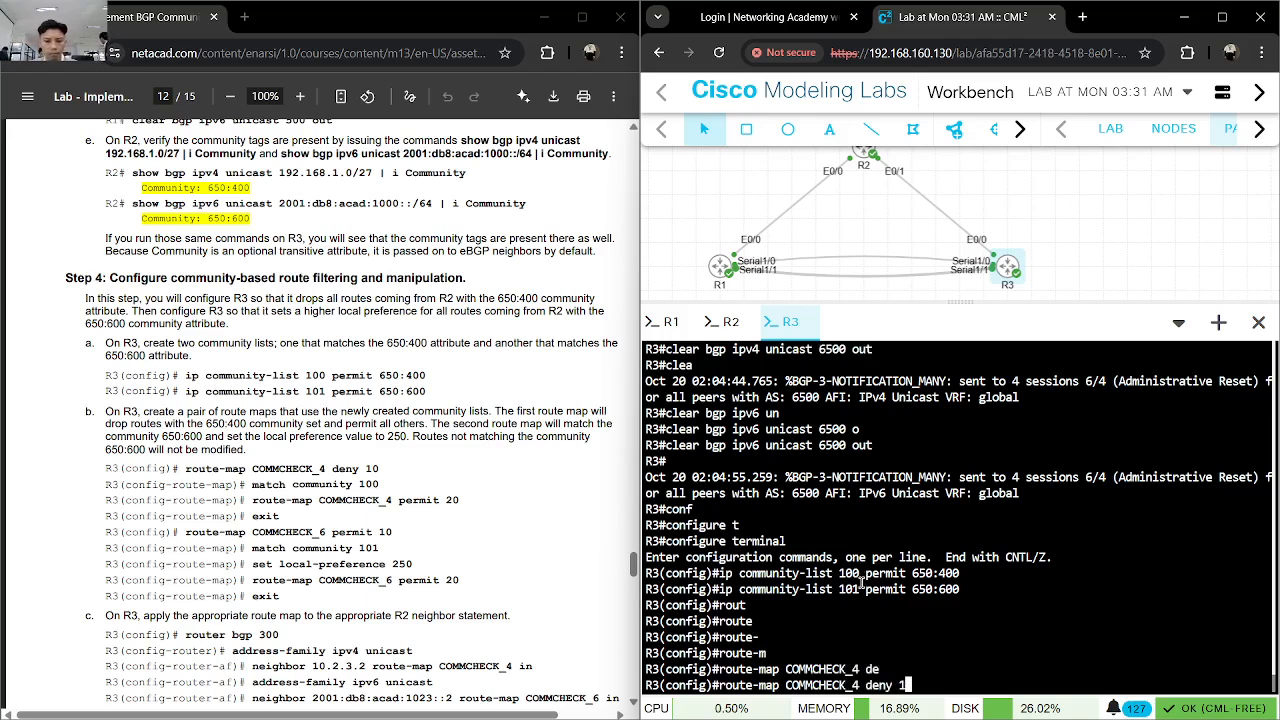
{"action": "key", "text": "Return"}
- Make the COMMCHECK_4 deny 10 entry match community list 100
{"action": "type", "text": "ma"}
{"action": "key", "text": "Tab"}
{"action": "type", "text": "comm"}
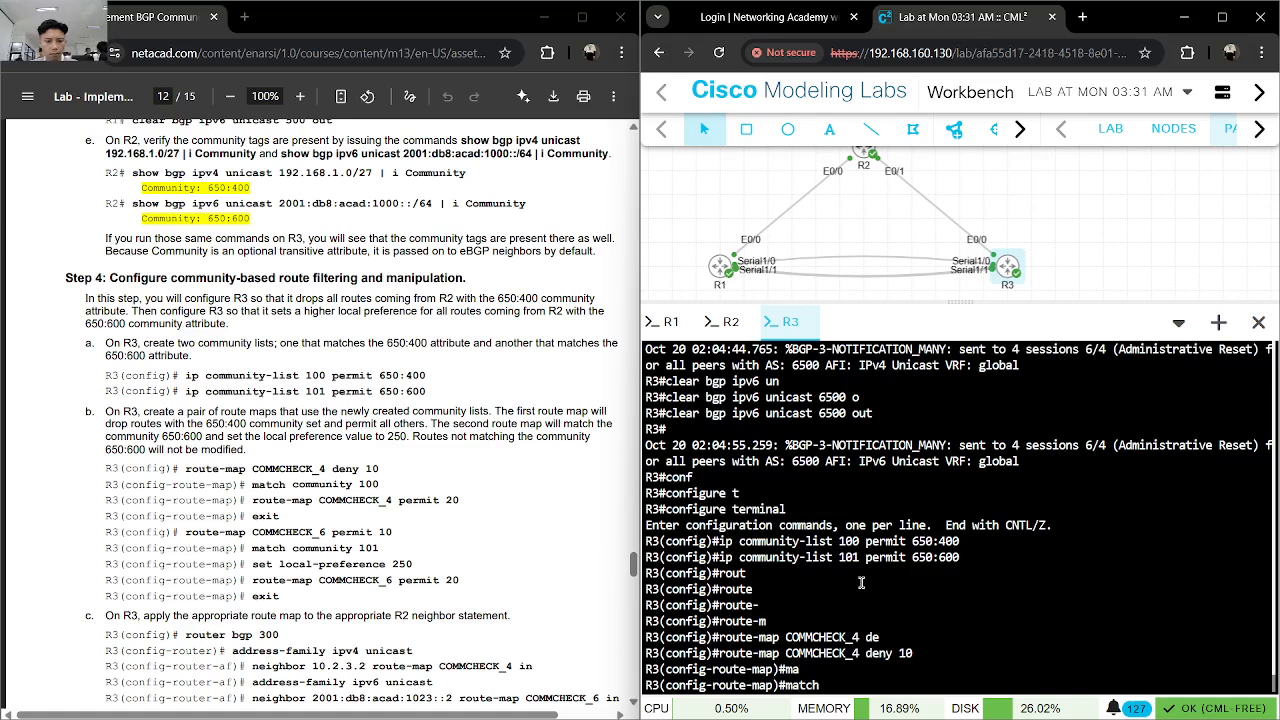
{"action": "key", "text": "Tab"}
{"action": "type", "text": "100"}
{"action": "key", "text": "Return"}
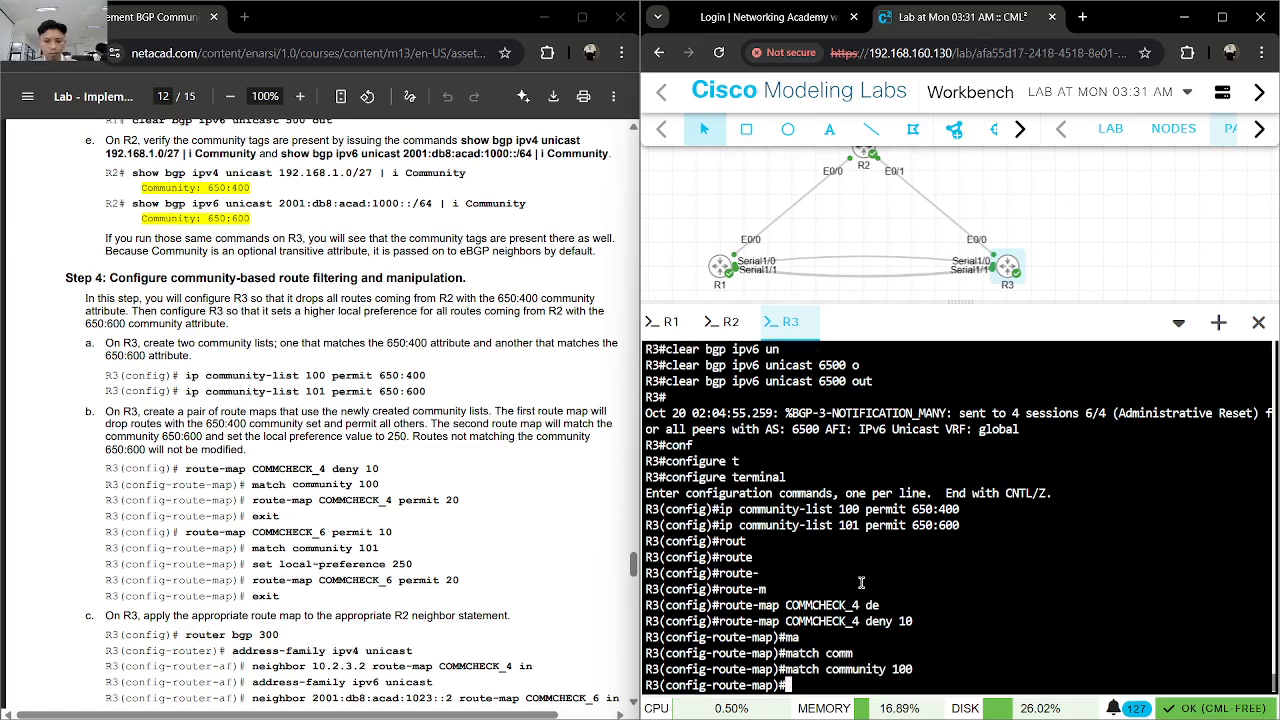
{"action": "type", "text": "router"}
{"action": "key", "text": "Tab"}
{"action": "key", "text": "BackSpace"}
{"action": "key", "text": "Tab"}
{"action": "type", "text": "_ma"}
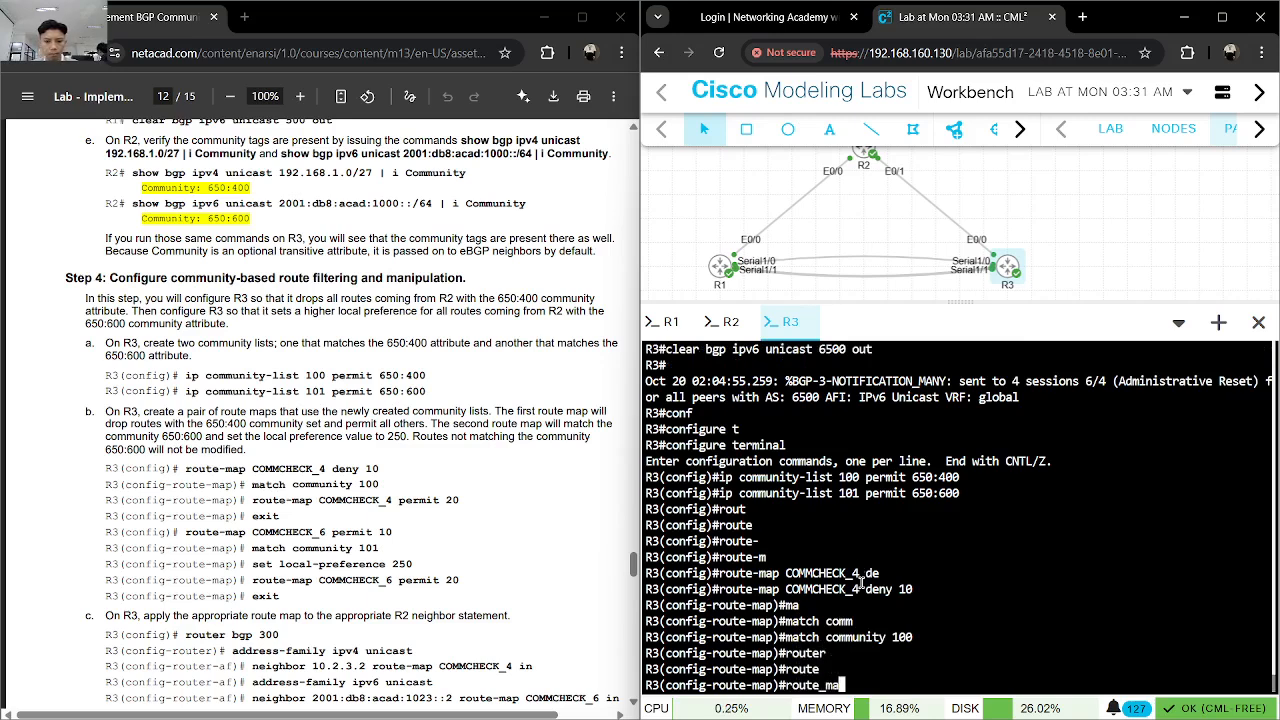
{"action": "key", "text": "Tab"}
{"action": "key", "text": "BackSpace"}
{"action": "key", "text": "BackSpace"}
{"action": "key", "text": "BackSpace"}
{"action": "type", "text": "-map)#route-ma"}
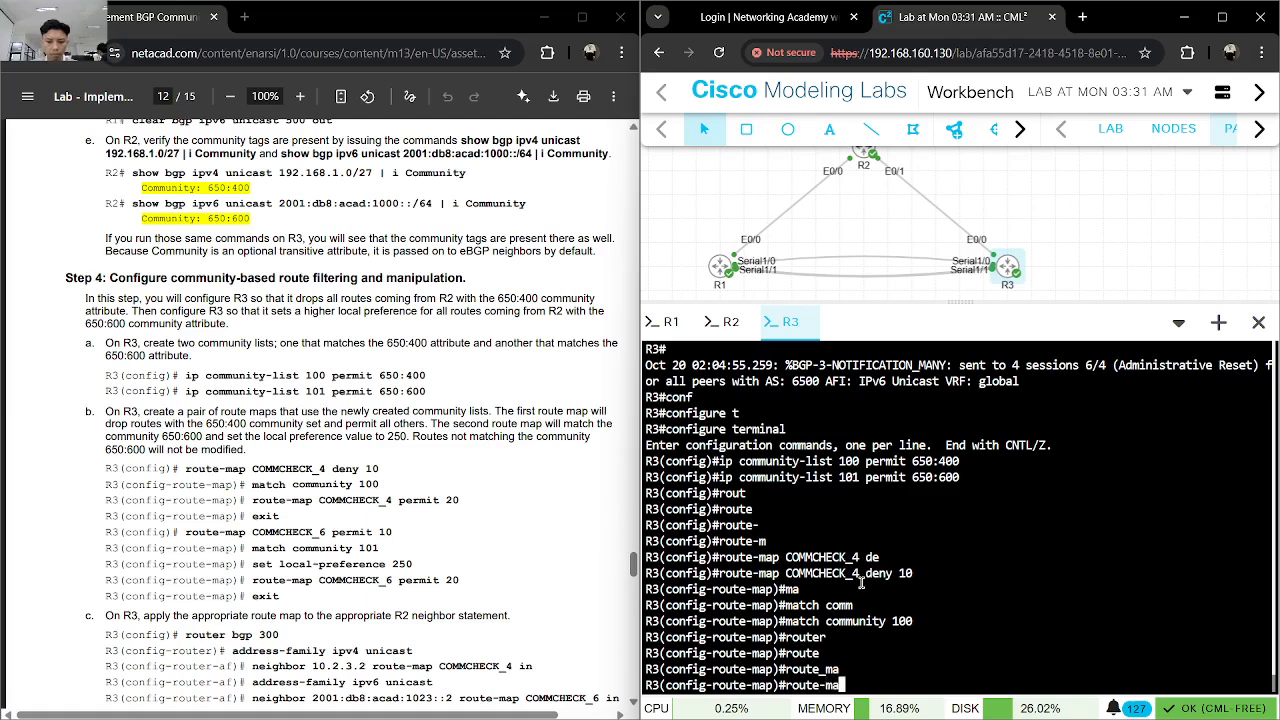
{"action": "key", "text": "Tab"}
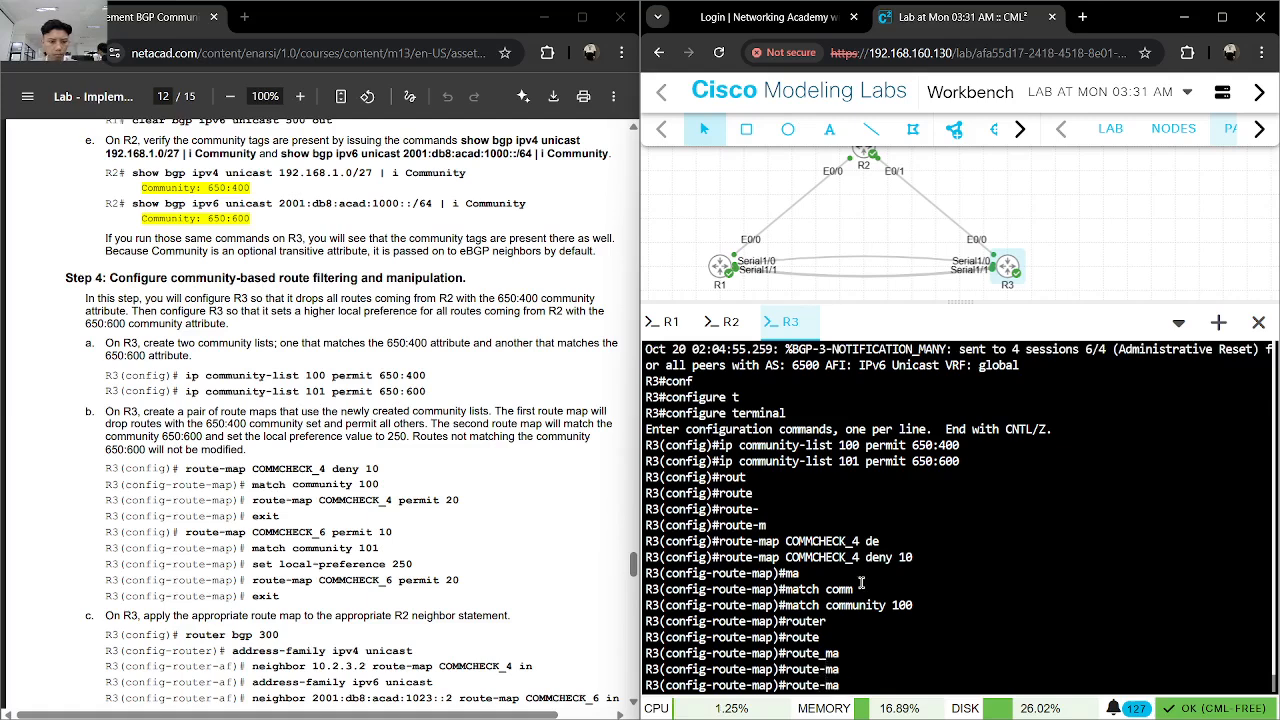
{"action": "key", "text": "BackSpace"}
{"action": "key", "text": "BackSpace"}
{"action": "key", "text": "BackSpace"}
{"action": "key", "text": "BackSpace"}
{"action": "key", "text": "BackSpace"}
{"action": "key", "text": "BackSpace"}
{"action": "key", "text": "BackSpace"}
{"action": "type", "text": "e"}
{"action": "key", "text": "BackSpace"}
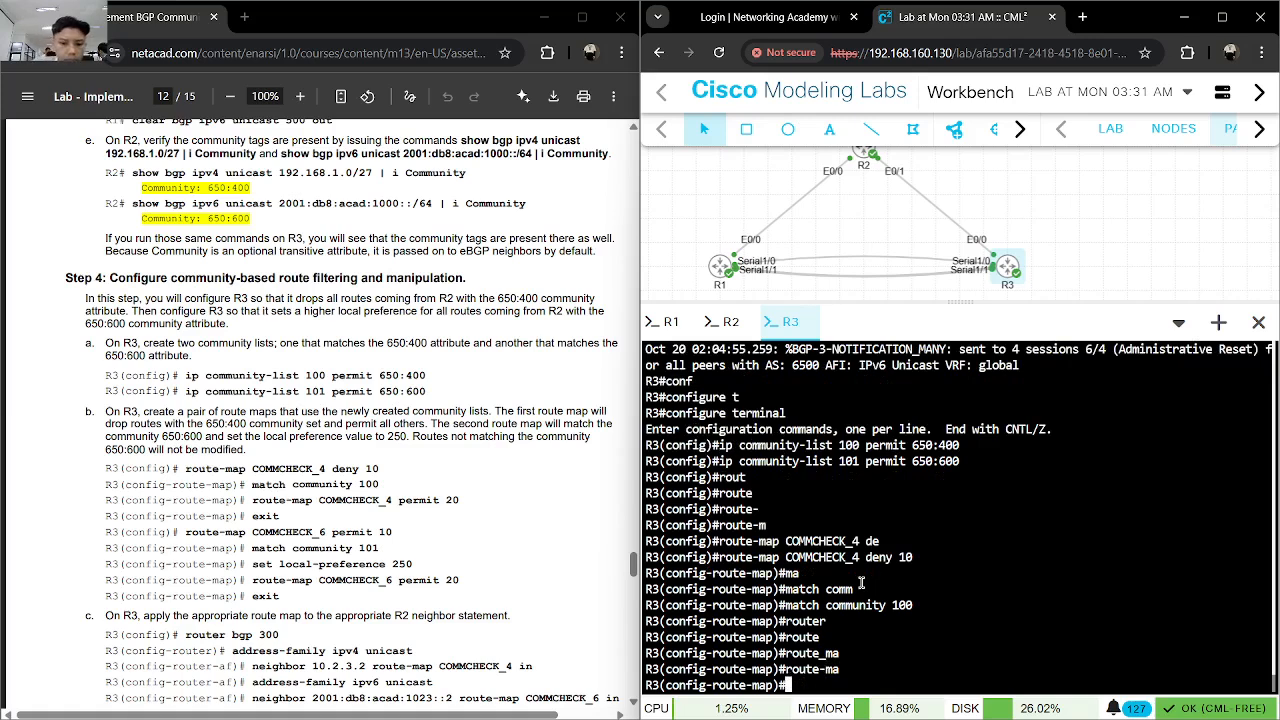
{"action": "type", "text": "route"}
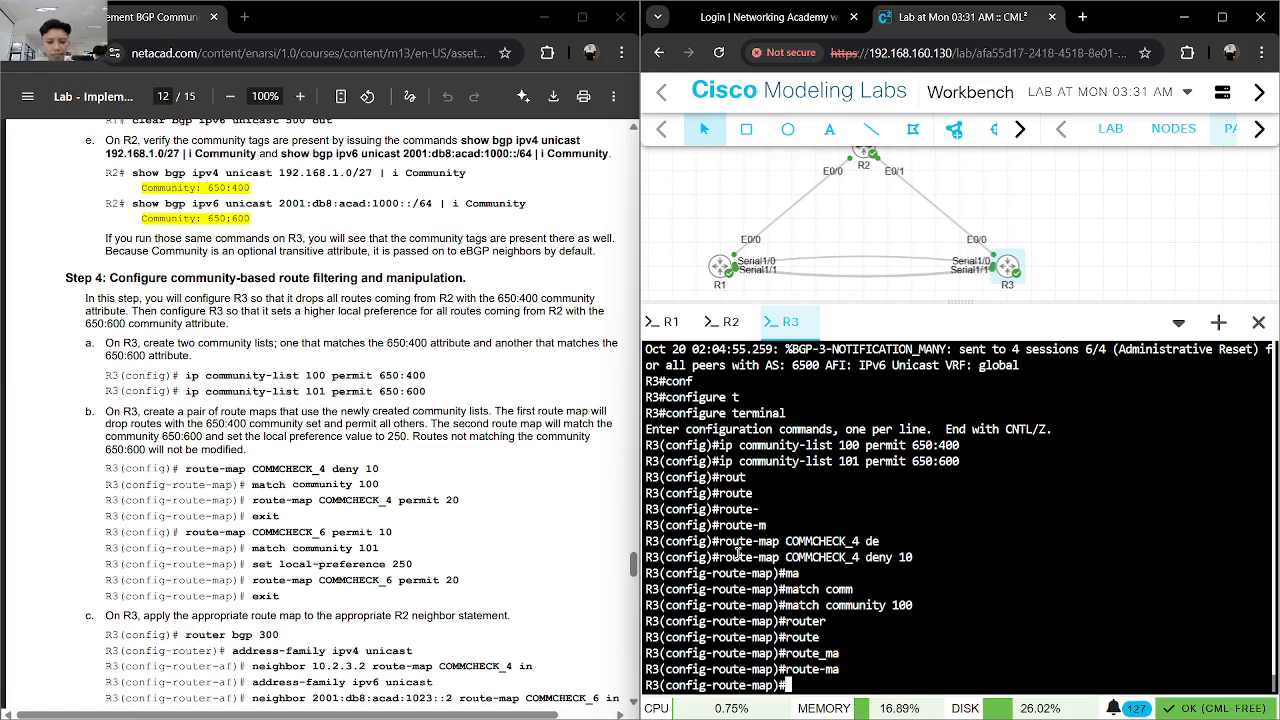
{"action": "type", "text": "-map "}
{"action": "type", "text": "COMMCHE"}
{"action": "type", "text": "C"}
{"action": "key", "text": "BackSpace"}
{"action": "key", "text": "BackSpace"}
{"action": "key", "text": "BackSpace"}
{"action": "key", "text": "BackSpace"}
{"action": "key", "text": "BackSpace"}
{"action": "key", "text": "BackSpace"}
{"action": "key", "text": "BackSpace"}
{"action": "key", "text": "BackSpace"}
{"action": "key", "text": "BackSpace"}
{"action": "key", "text": "BackSpace"}
{"action": "key", "text": "BackSpace"}
{"action": "key", "text": "BackSpace"}
{"action": "key", "text": "BackSpace"}
{"action": "key", "text": "BackSpace"}
{"action": "key", "text": "BackSpace"}
{"action": "key", "text": "BackSpace"}
{"action": "key", "text": "BackSpace"}
{"action": "key", "text": "BackSpace"}
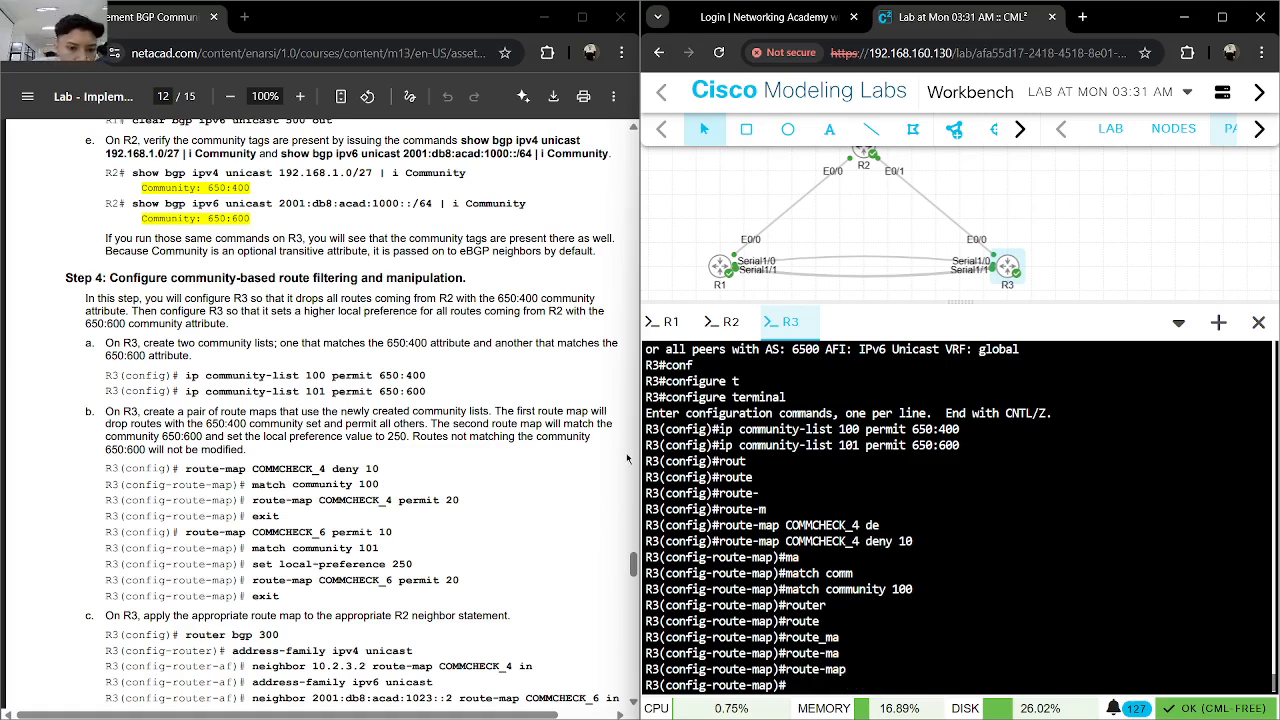
- Copy the lab's route-map COMMCHECK_4 permit 20 command, run it on R3, and exit route-map configuration
{"action": "left_click_drag", "start_coordinate": [461, 500], "coordinate": [254, 505]}
{"action": "key", "text": "ctrl+c"}
{"action": "right_click", "coordinate": [254, 505]}
{"action": "left_click", "coordinate": [300, 206]}
{"action": "key", "text": "ctrl+v"}
{"action": "key", "text": "Return"}
{"action": "type", "text": "exit"}
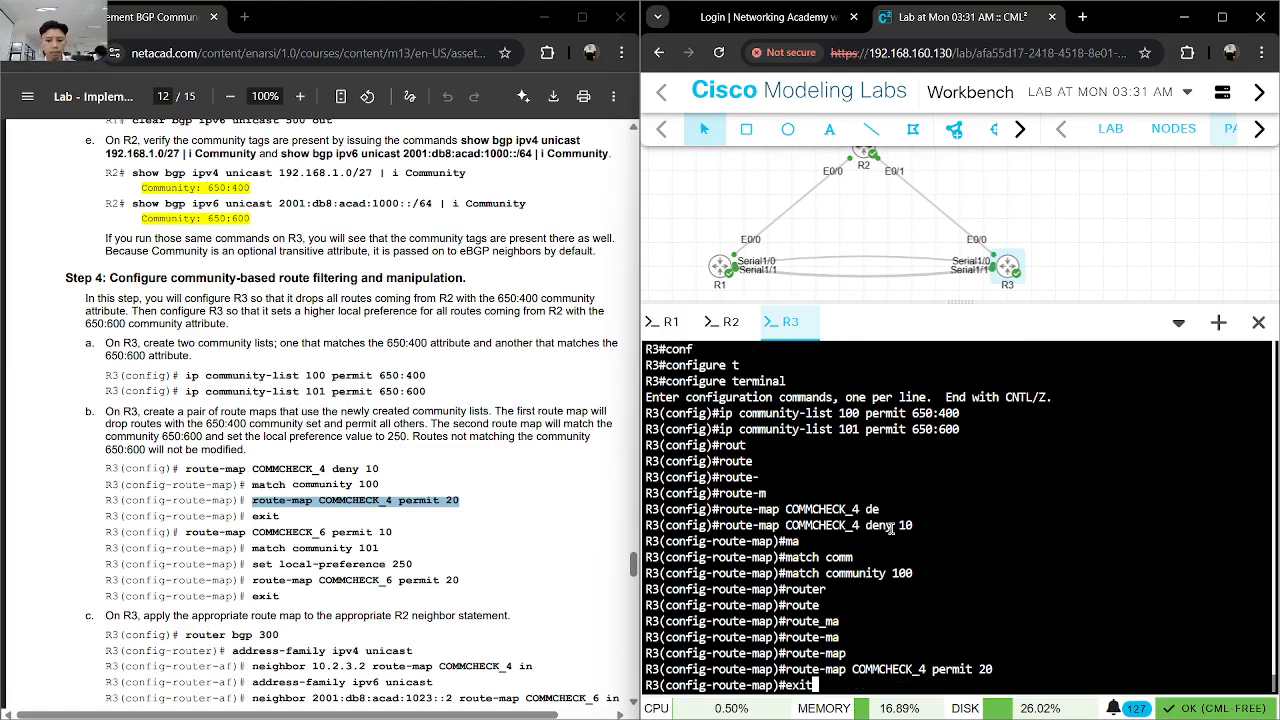
{"action": "key", "text": "Return"}
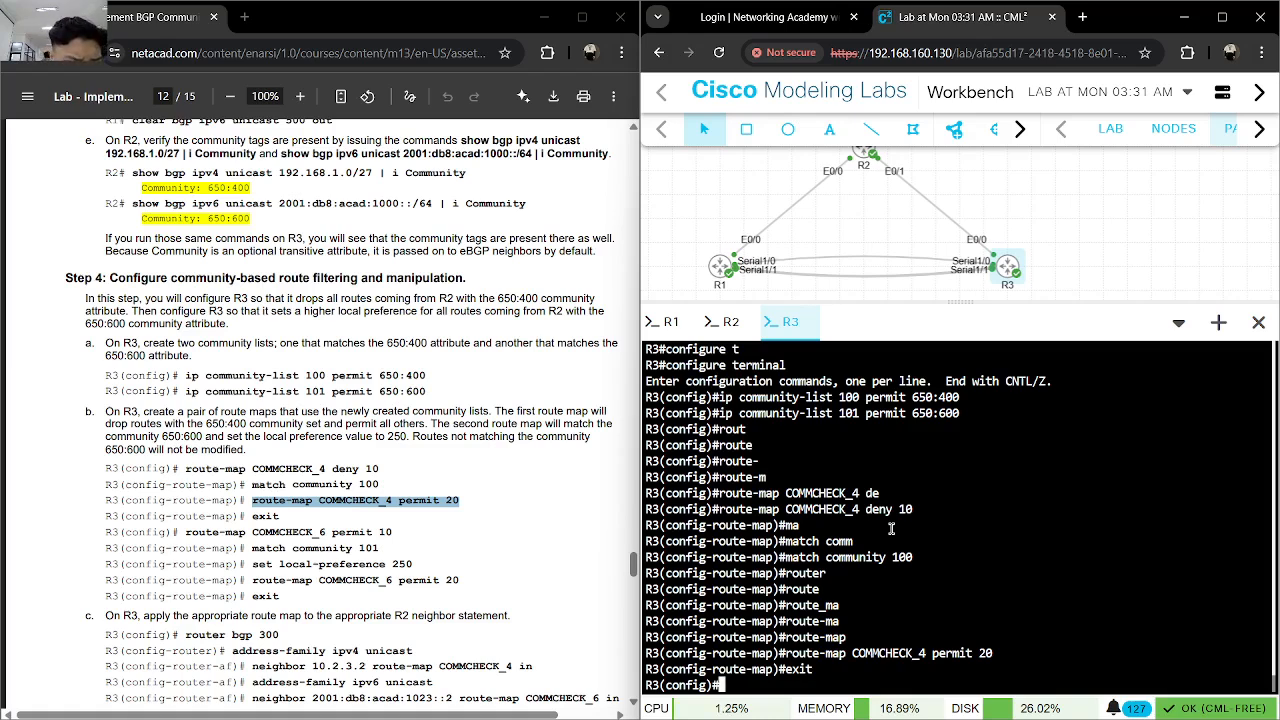
- Create the second route map on R3 with route-map COMMCHECK_6 permit 10
{"action": "type", "text": "route"}
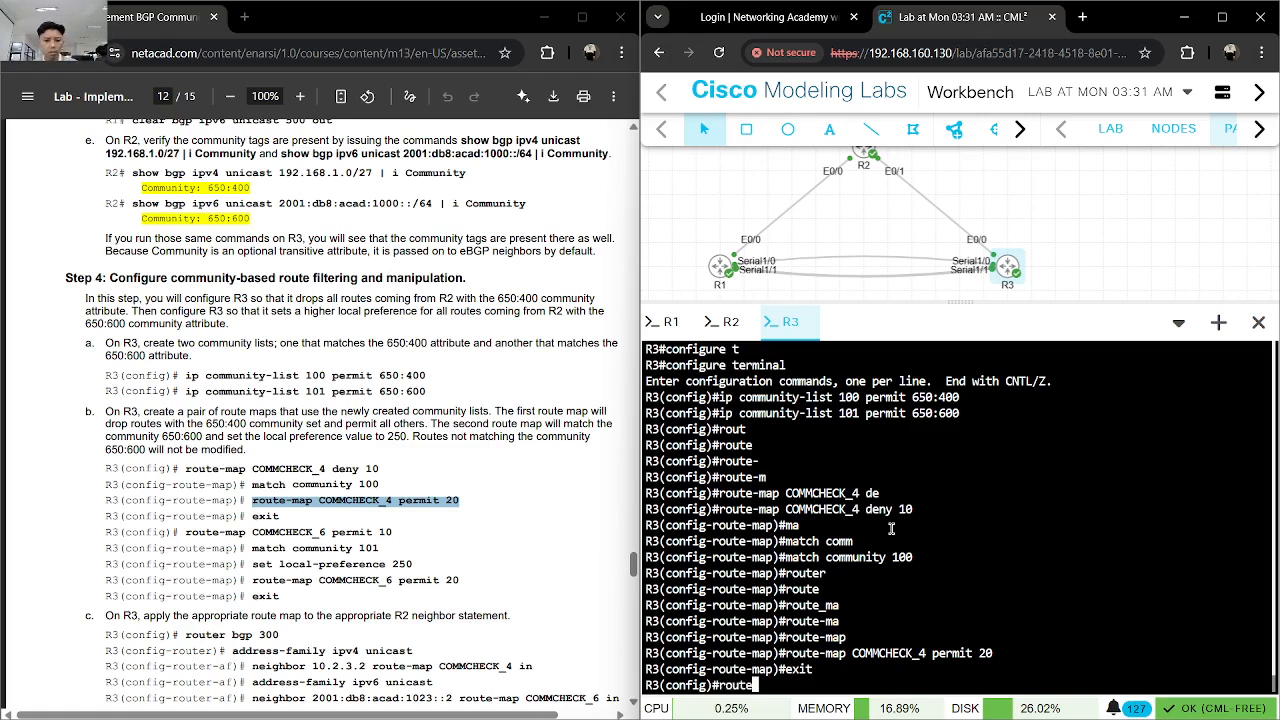
{"action": "type", "text": "-map"}
{"action": "key", "text": "Tab"}
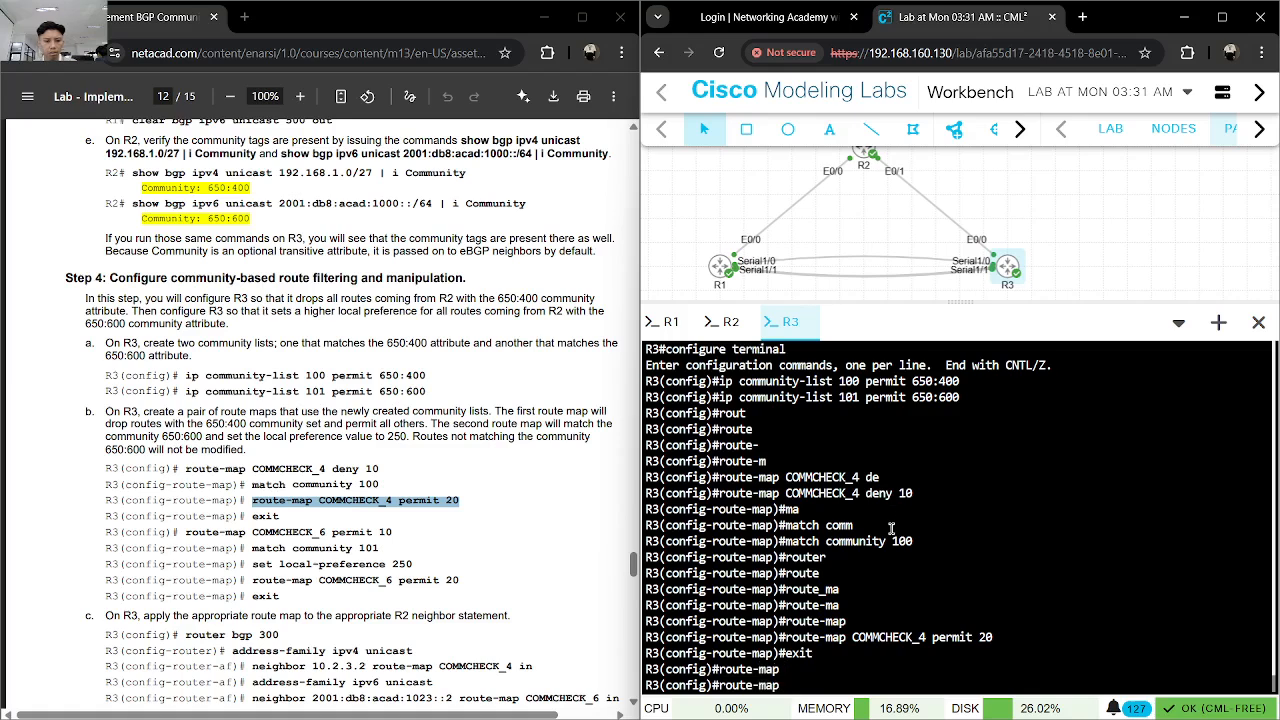
{"action": "type", "text": "COMMCHE"}
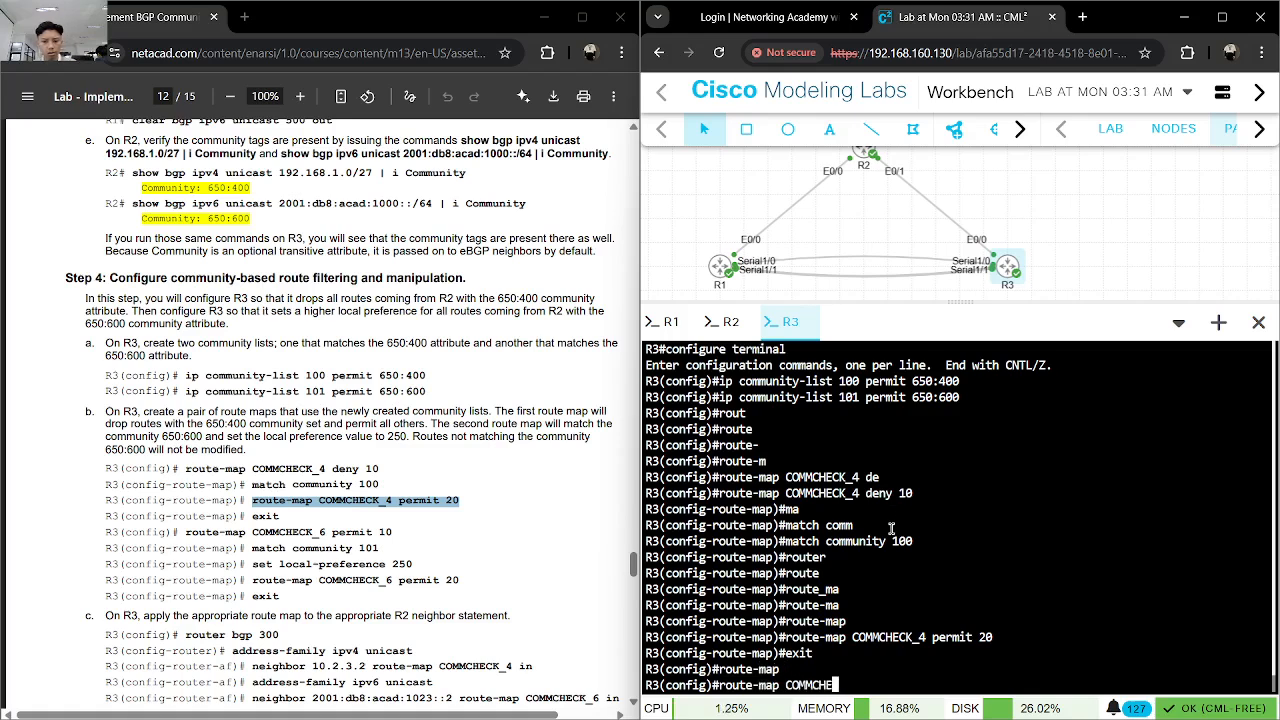
{"action": "type", "text": "CK_6 per"}
{"action": "key", "text": "Tab"}
{"action": "type", "text": "10"}
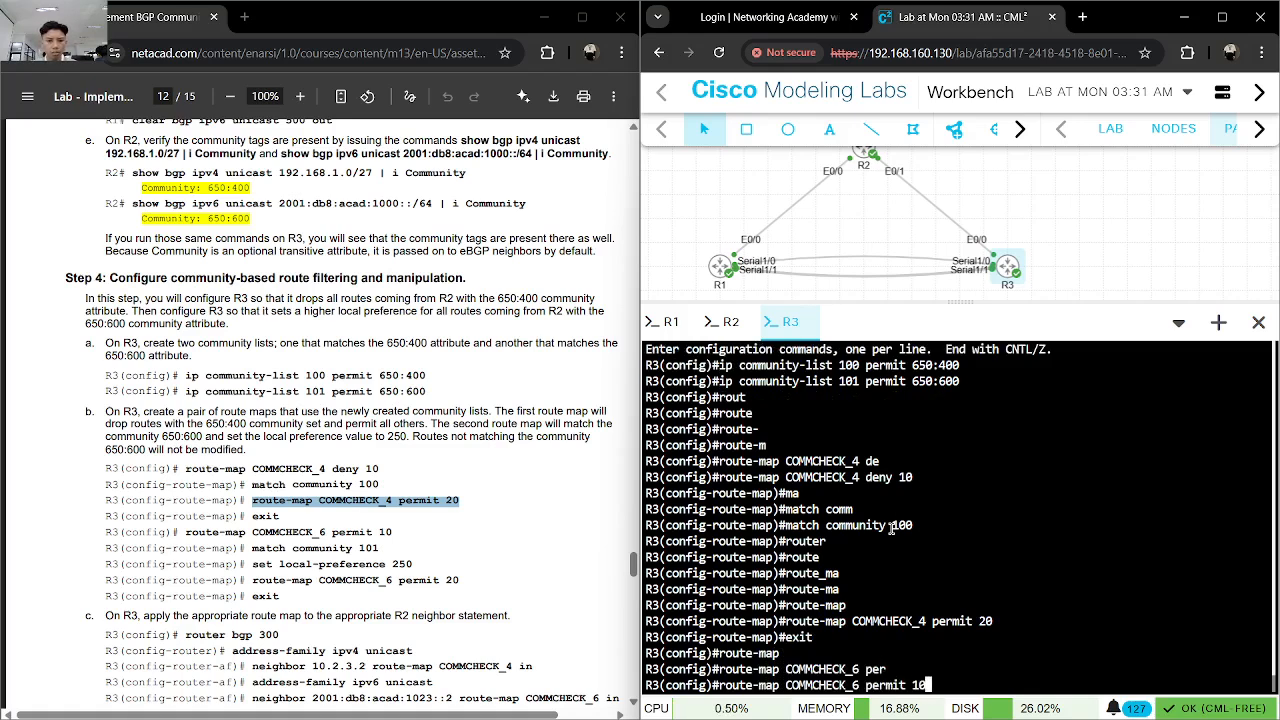
{"action": "key", "text": "Return"}
- Make the COMMCHECK_6 permit 10 entry match community list 101
{"action": "type", "text": "mat"}
{"action": "key", "text": "Tab"}
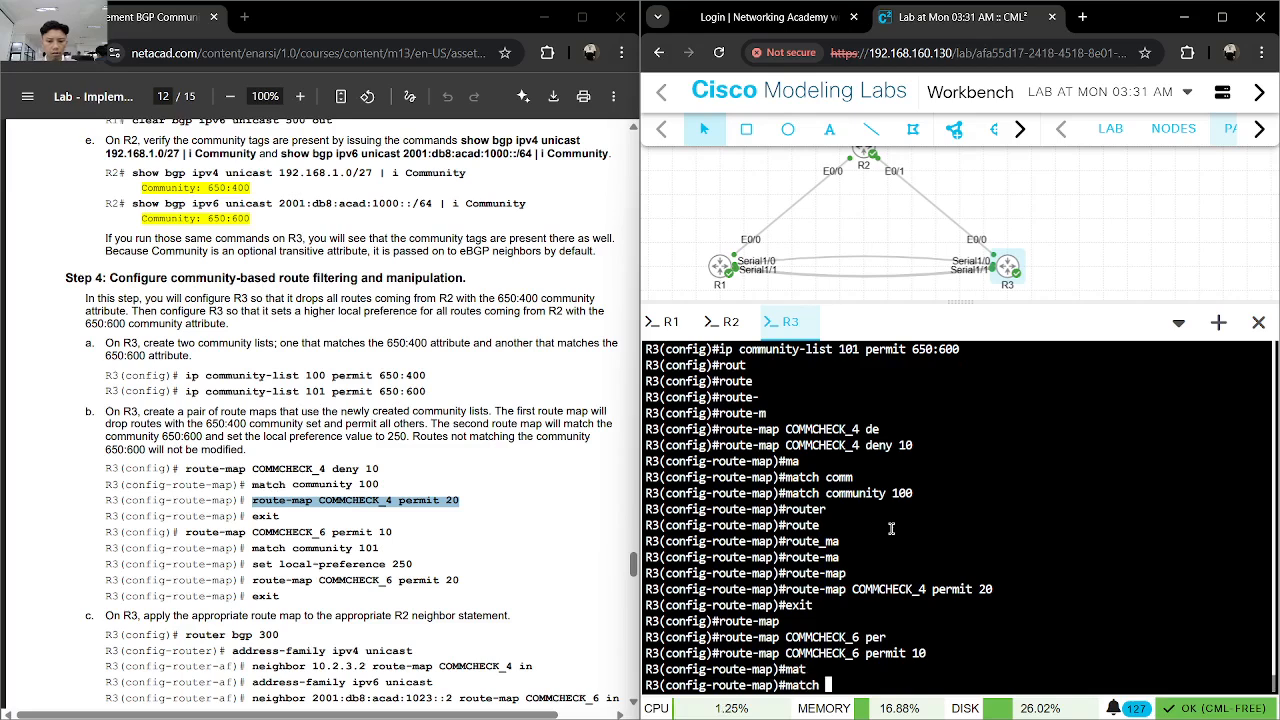
{"action": "type", "text": "comm"}
{"action": "key", "text": "Tab"}
{"action": "type", "text": "101"}
{"action": "key", "text": "Return"}
- Set the local preference to 250 in the COMMCHECK_6 permit 10 entry
{"action": "type", "text": "set loca"}
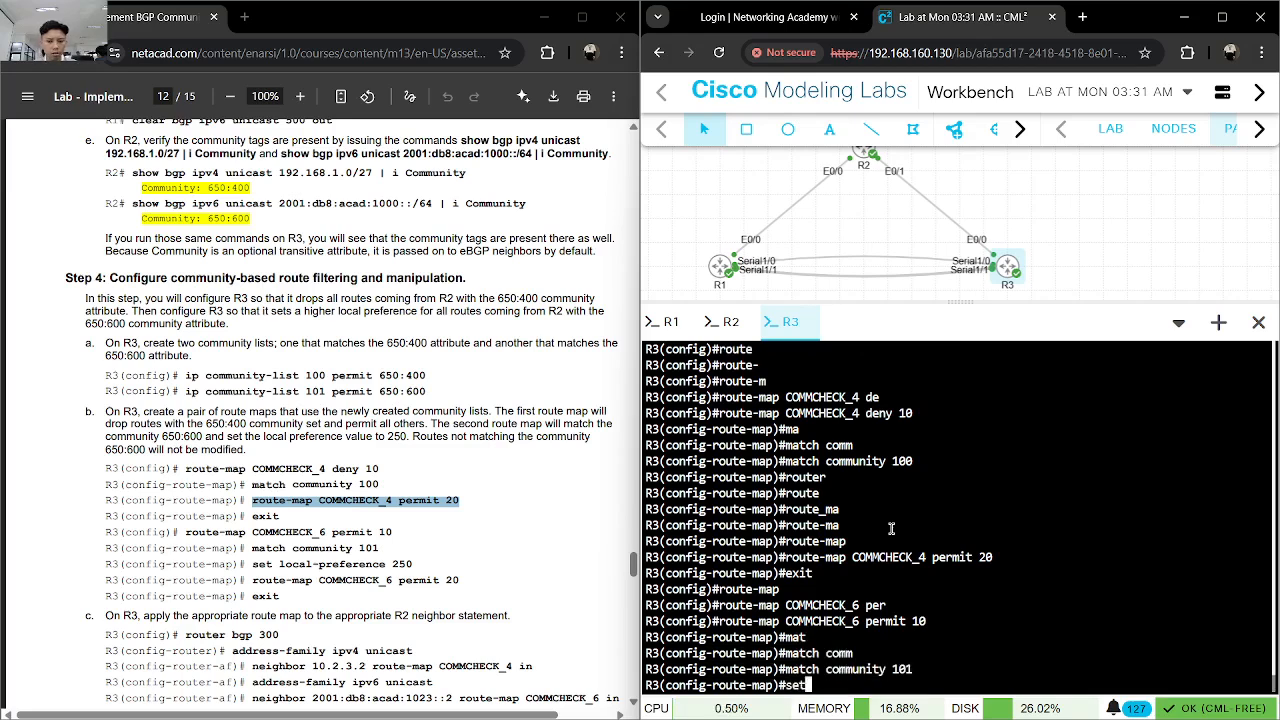
{"action": "key", "text": "Tab"}
{"action": "type", "text": "250"}
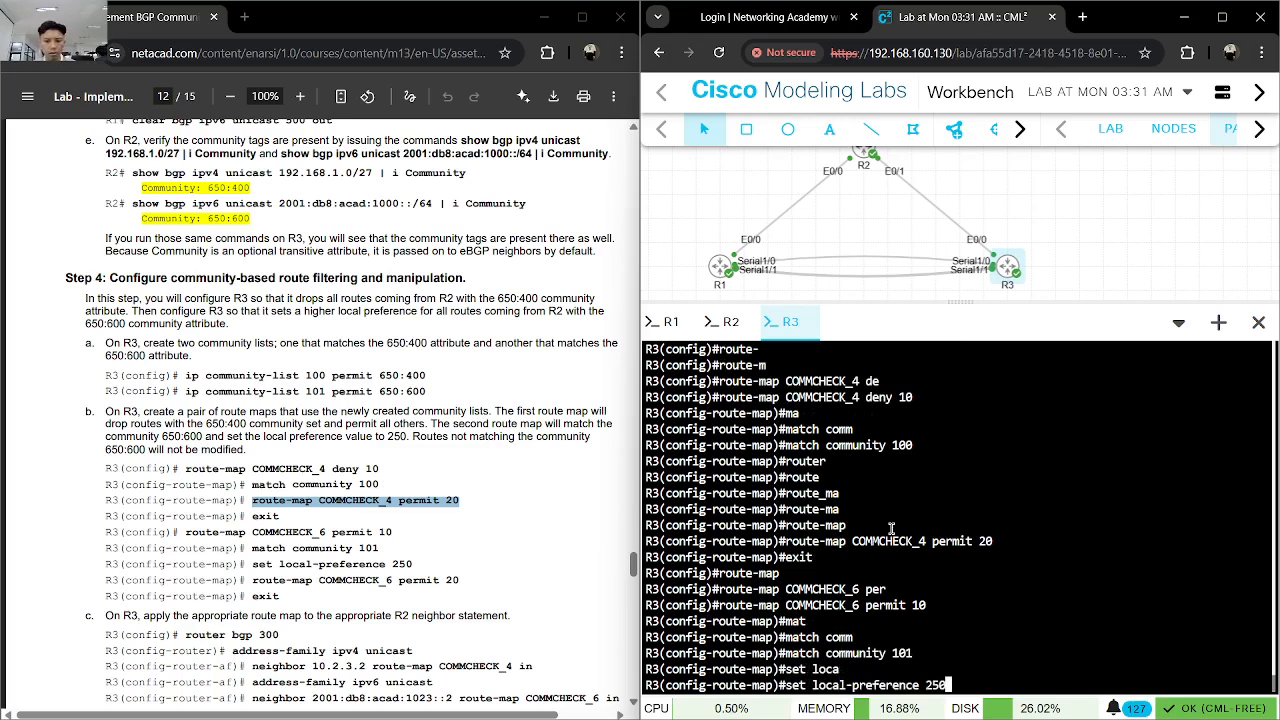
{"action": "key", "text": "Return"}
- Add the route-map COMMCHECK_6 permit 20 entry on R3 and exit route-map configuration
{"action": "type", "text": "route-map)#r"}
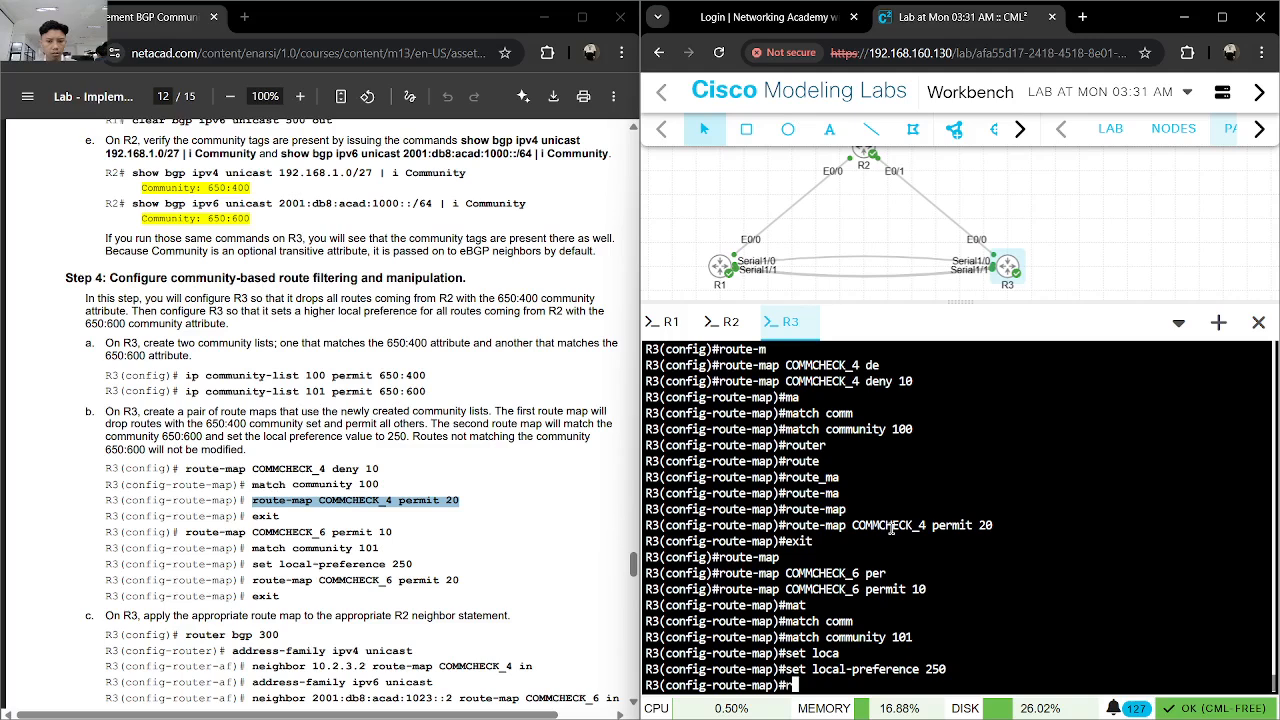
{"action": "key", "text": "Tab"}
{"action": "type", "text": "e"}
{"action": "key", "text": "BackSpace"}
{"action": "type", "text": "te"}
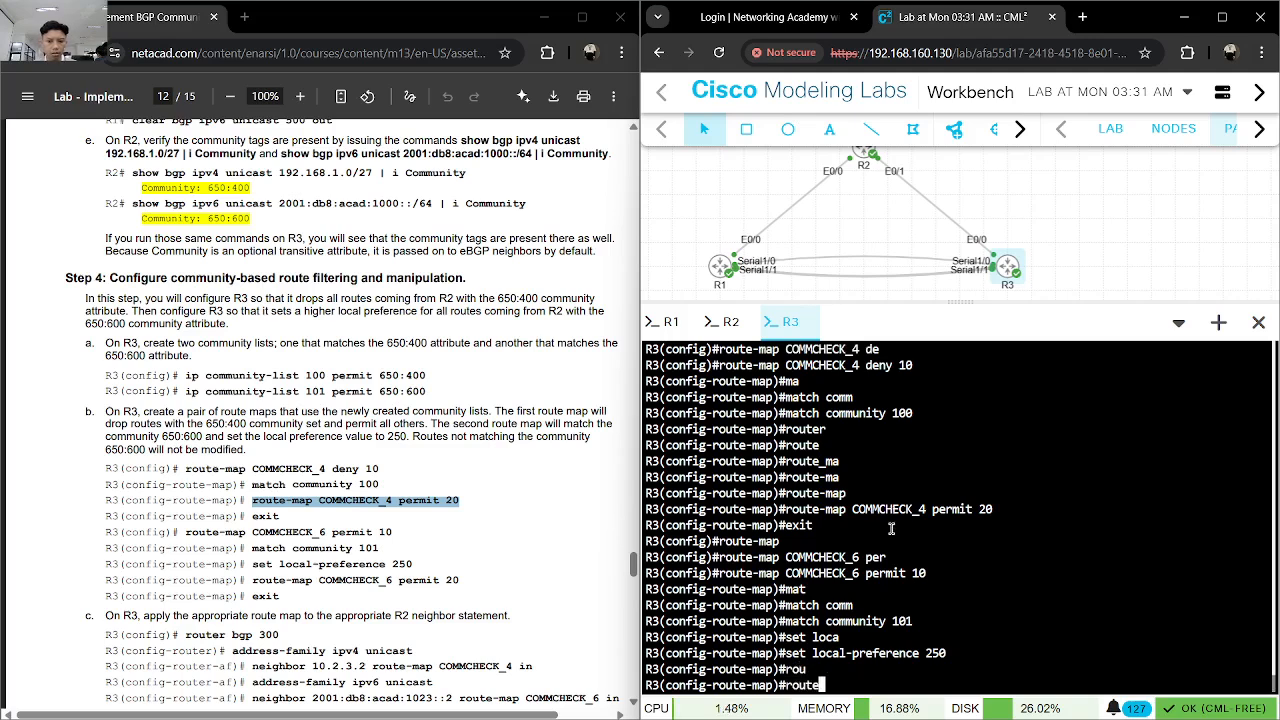
{"action": "key", "text": "Tab"}
{"action": "type", "text": "-map "}
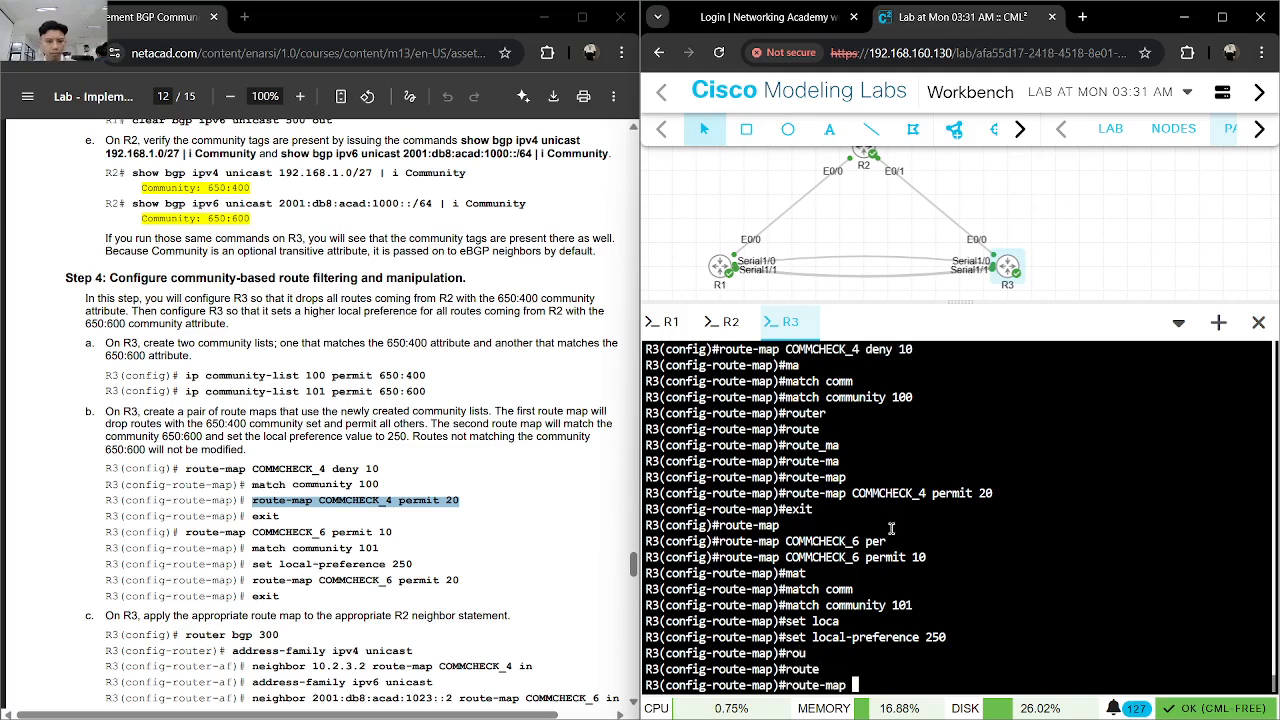
{"action": "type", "text": "COMMCHE"}
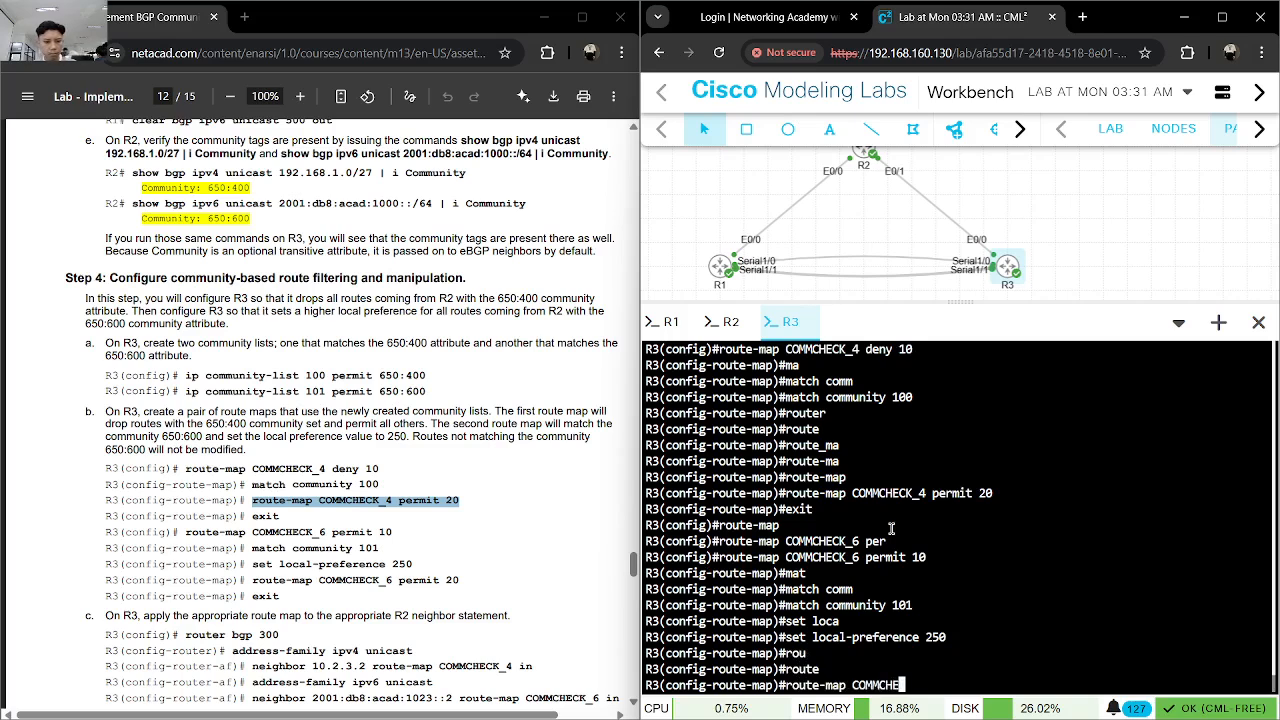
{"action": "type", "text": "CK_6 "}
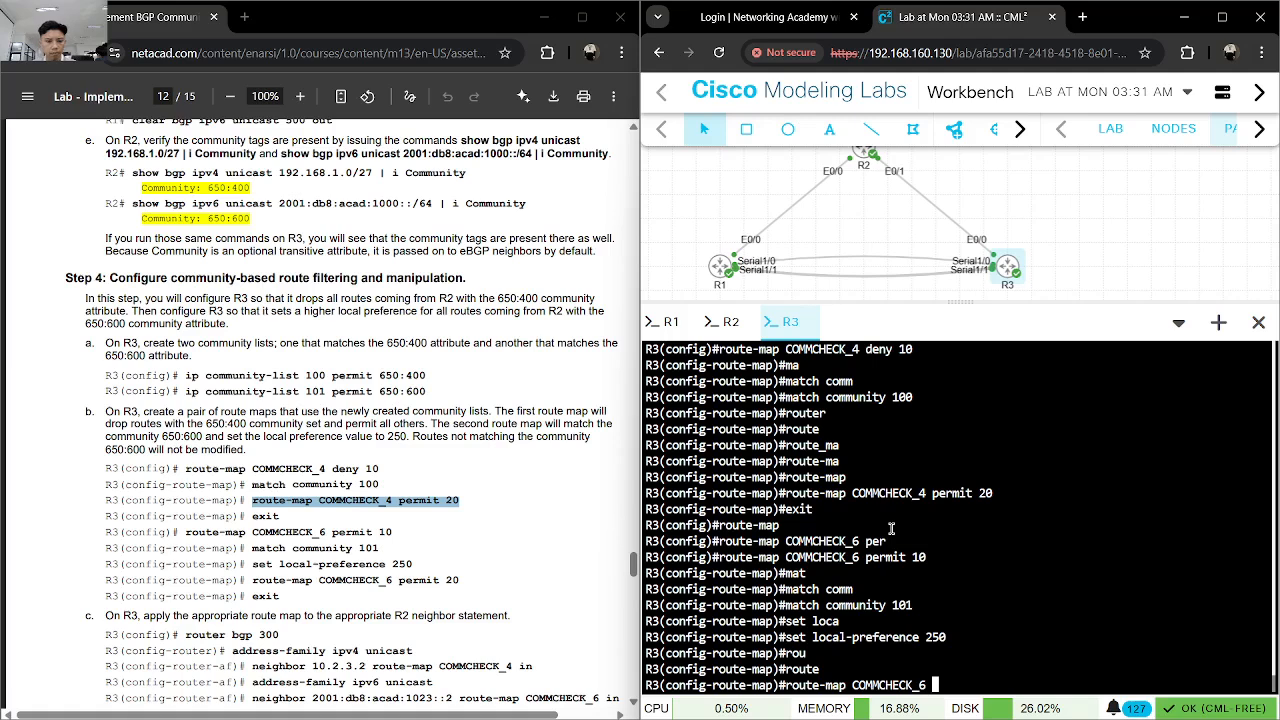
{"action": "type", "text": "permit 20"}
{"action": "key", "text": "Return"}
{"action": "type", "text": "exit"}
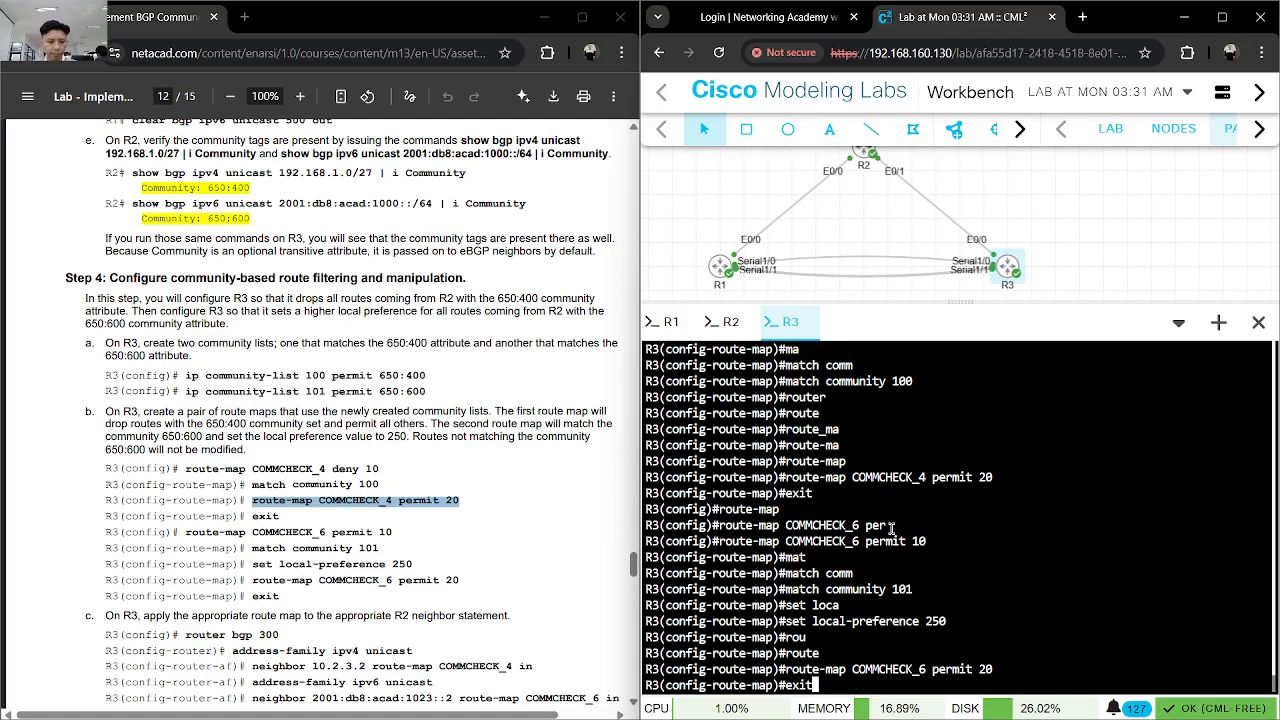
{"action": "key", "text": "Return"}
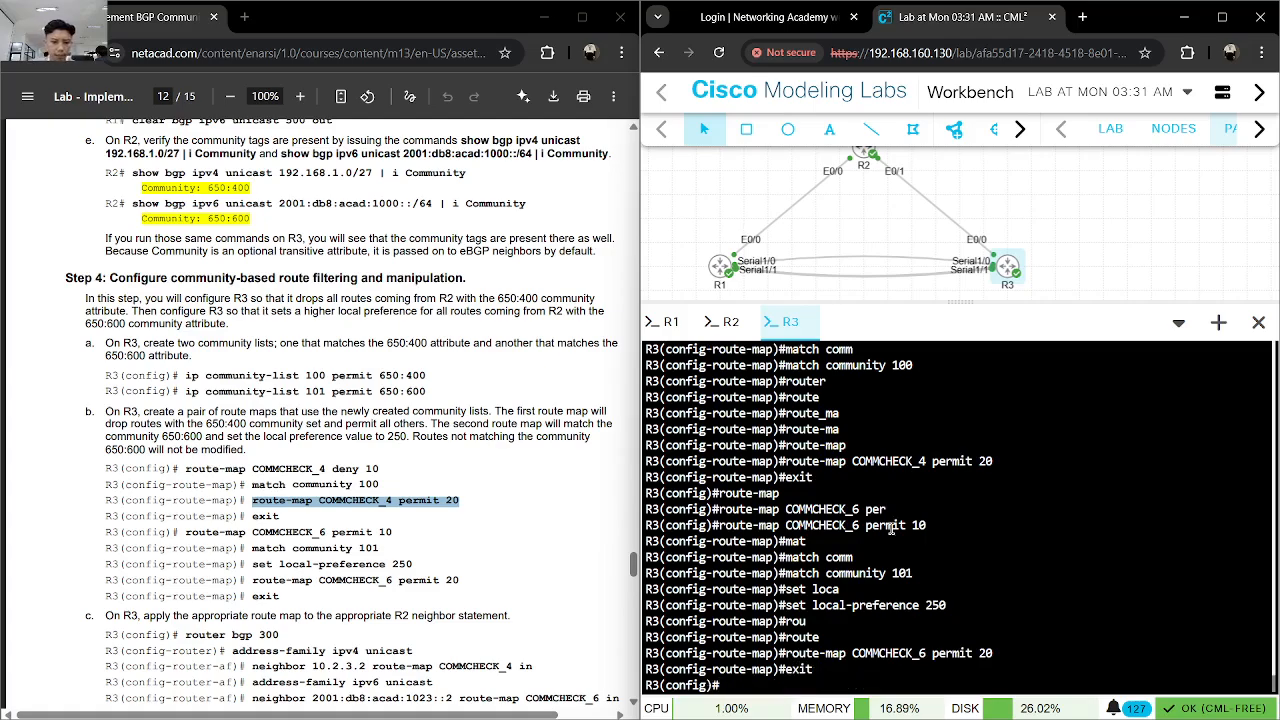
- Enter BGP router configuration on R3 with router bgp 300
{"action": "scroll", "coordinate": [344, 490], "scroll_direction": "down", "scroll_amount": 3}
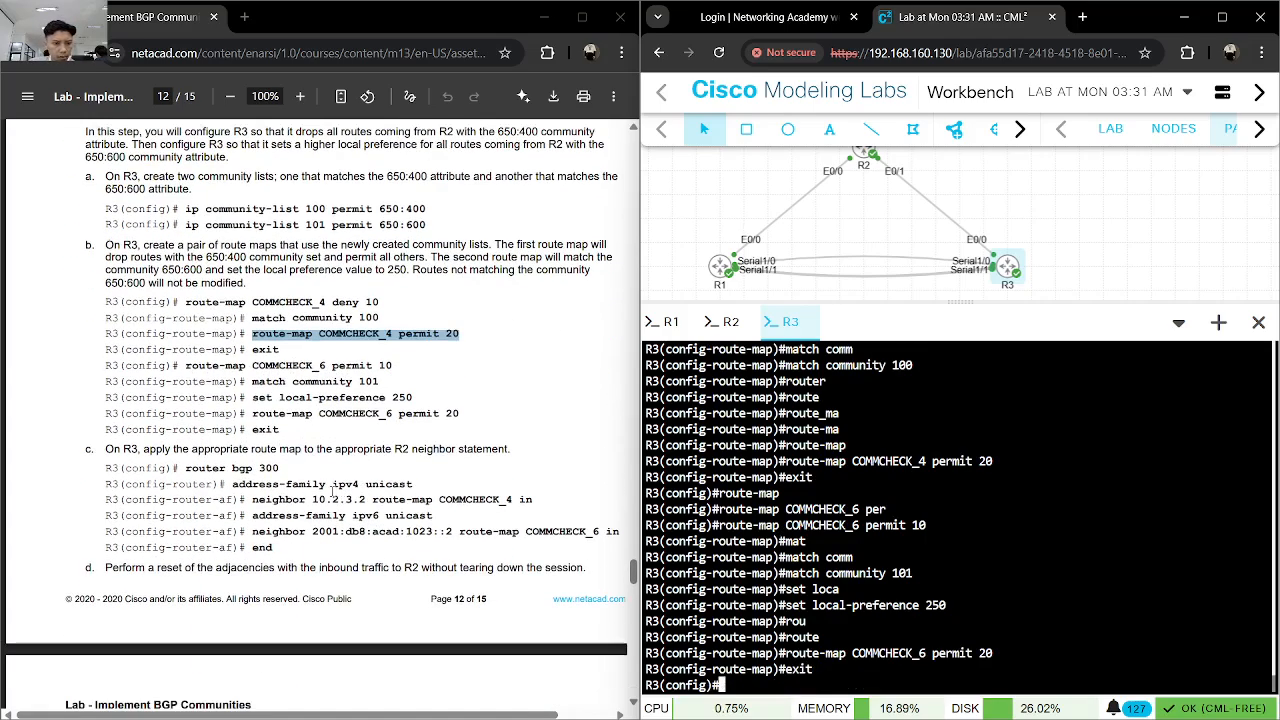
{"action": "left_click_drag", "start_coordinate": [280, 468], "coordinate": [182, 468]}
{"action": "left_click", "coordinate": [1038, 575]}
{"action": "type", "text": "router bgp 300"}
{"action": "key", "text": "Return"}
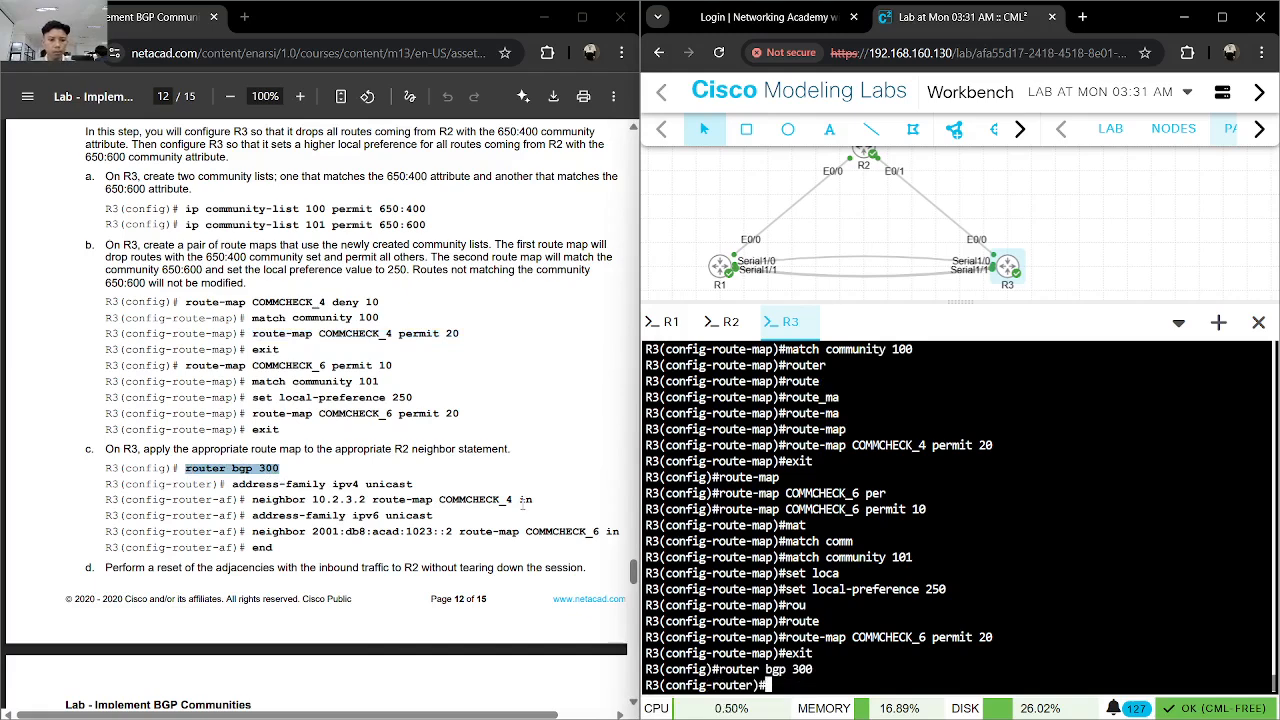
- Enter the IPv4 unicast address family under R3's BGP 300 process
{"action": "type", "text": "add"}
{"action": "key", "text": "Tab"}
{"action": "type", "text": "ipv4 u"}
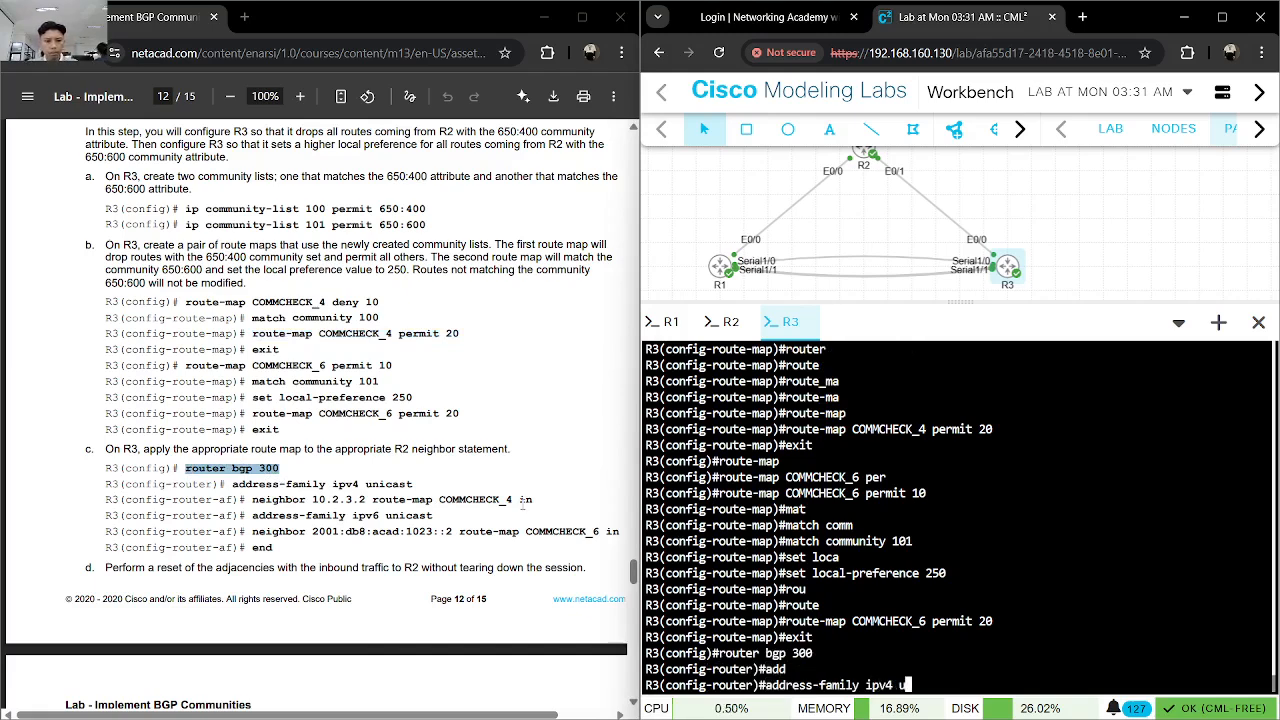
{"action": "type", "text": "nicast"}
{"action": "key", "text": "Tab"}
{"action": "key", "text": "Return"}
- Apply route map COMMCHECK_4 inbound to neighbor 10.2.3.2 in R3's IPv4 unicast address family
{"action": "type", "text": "ne"}
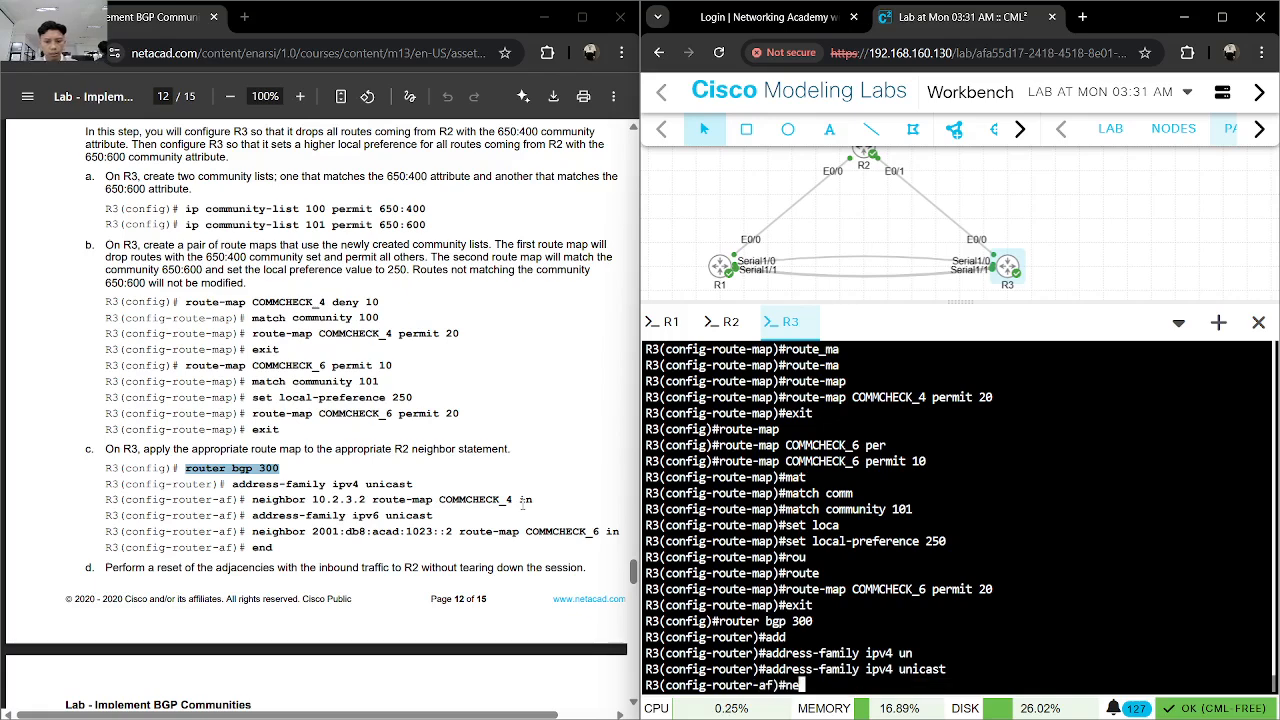
{"action": "type", "text": "i"}
{"action": "key", "text": "Tab"}
{"action": "type", "text": "10"}
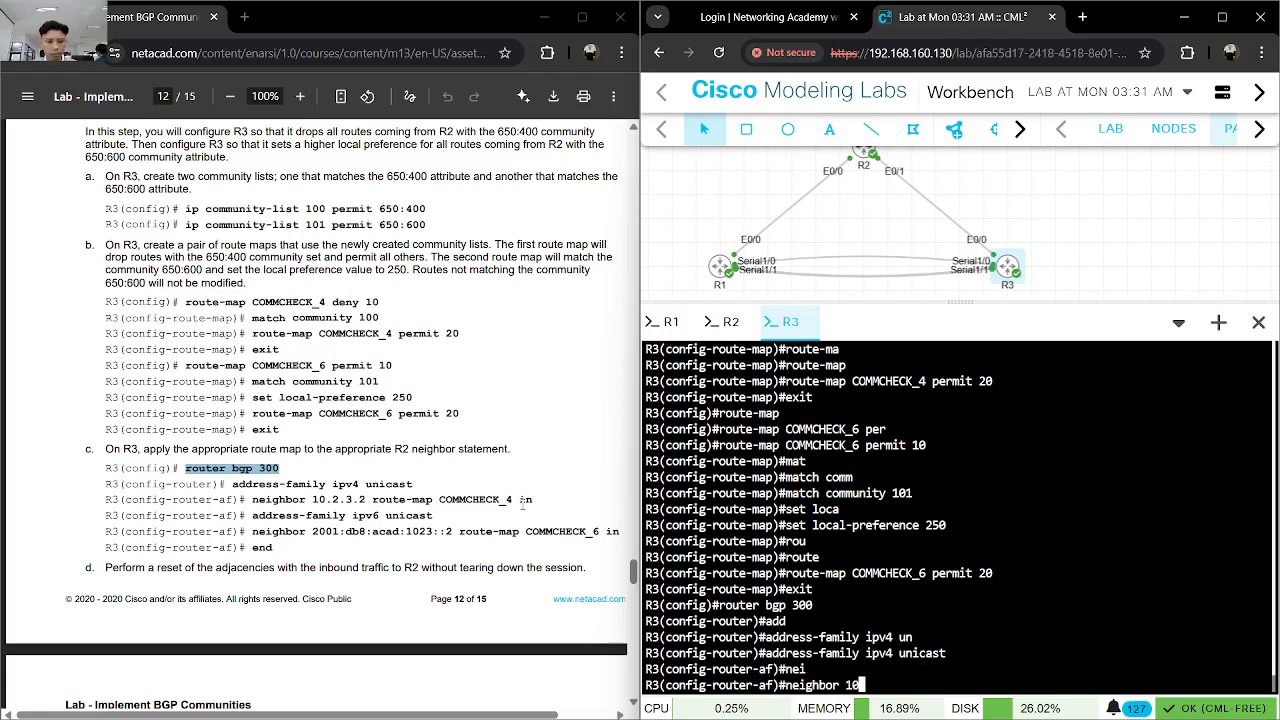
{"action": "type", "text": ".2.3.2"}
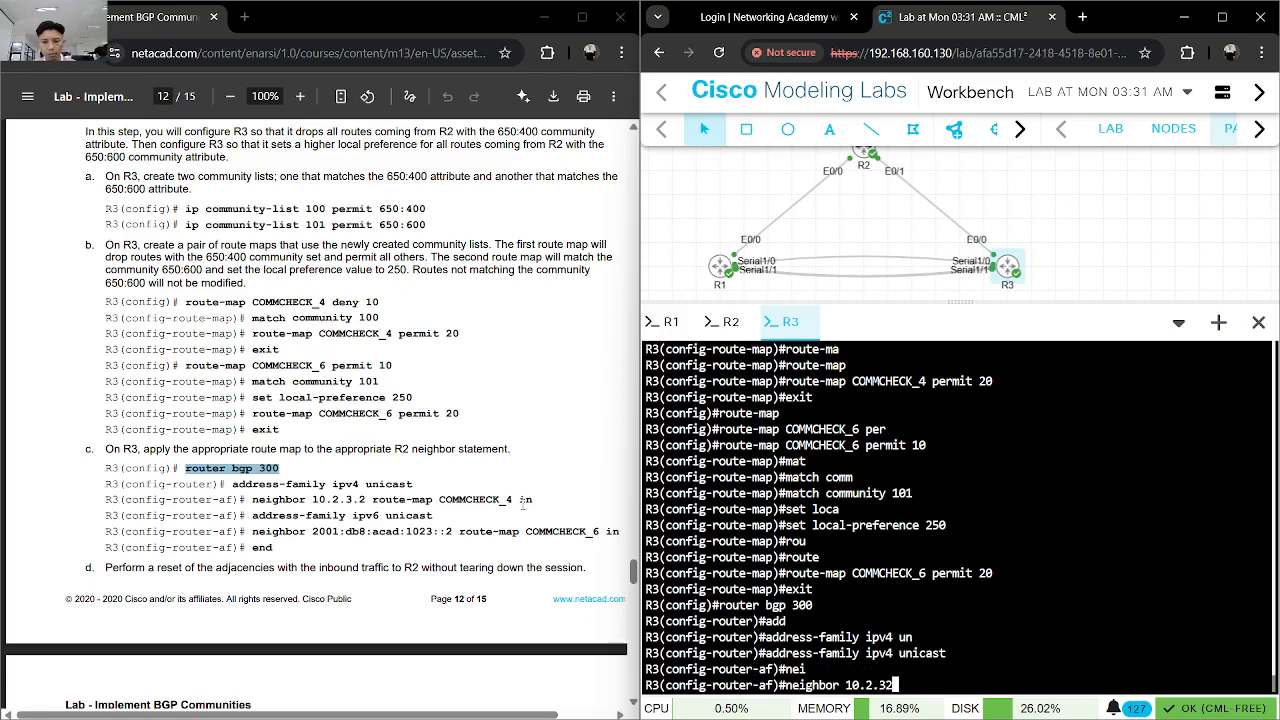
{"action": "type", "text": " route"}
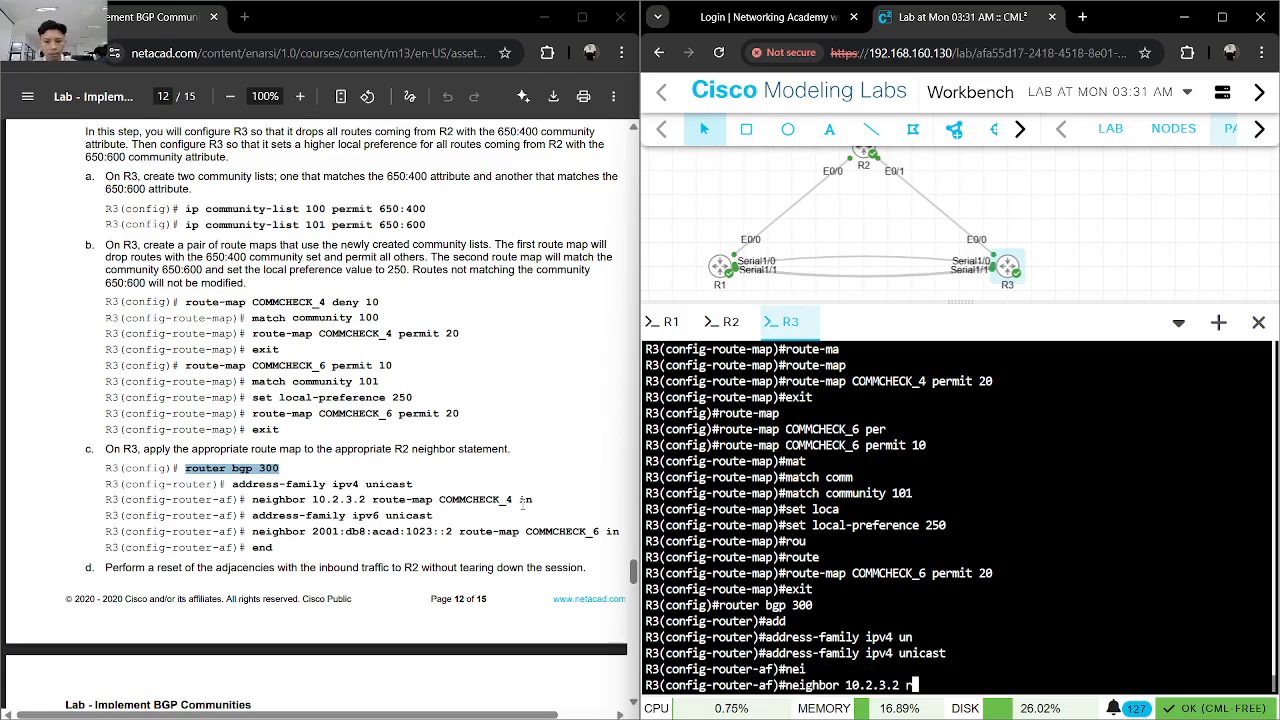
{"action": "type", "text": "-m"}
{"action": "key", "text": "Tab"}
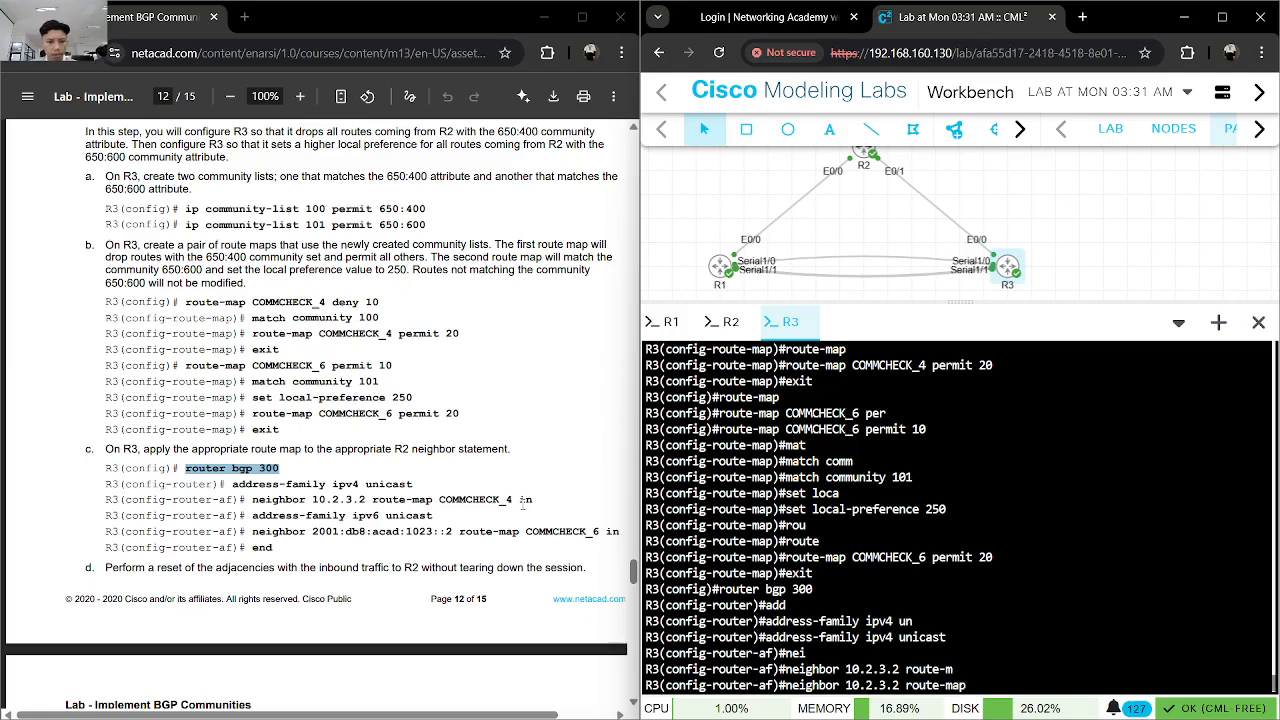
{"action": "type", "text": "COMMCHECK"}
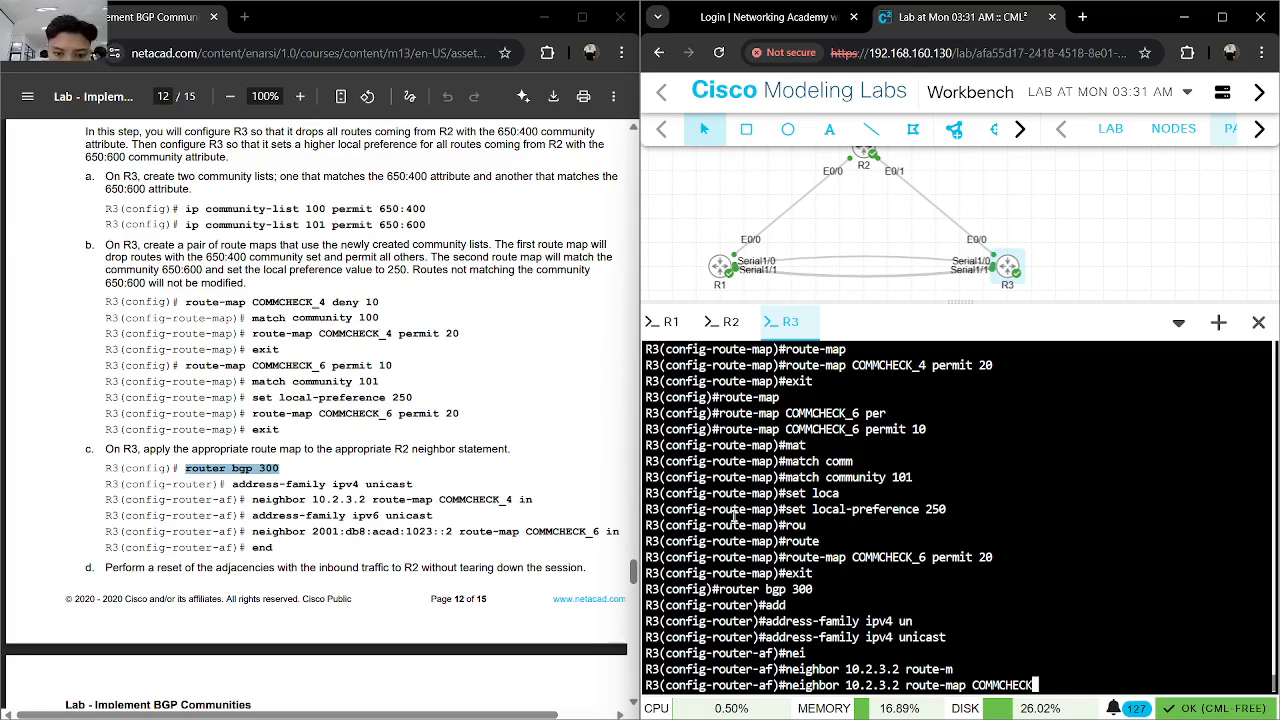
{"action": "scroll", "coordinate": [878, 524], "scroll_direction": "up", "scroll_amount": 2}
{"action": "scroll", "coordinate": [878, 524], "scroll_direction": "down", "scroll_amount": 2}
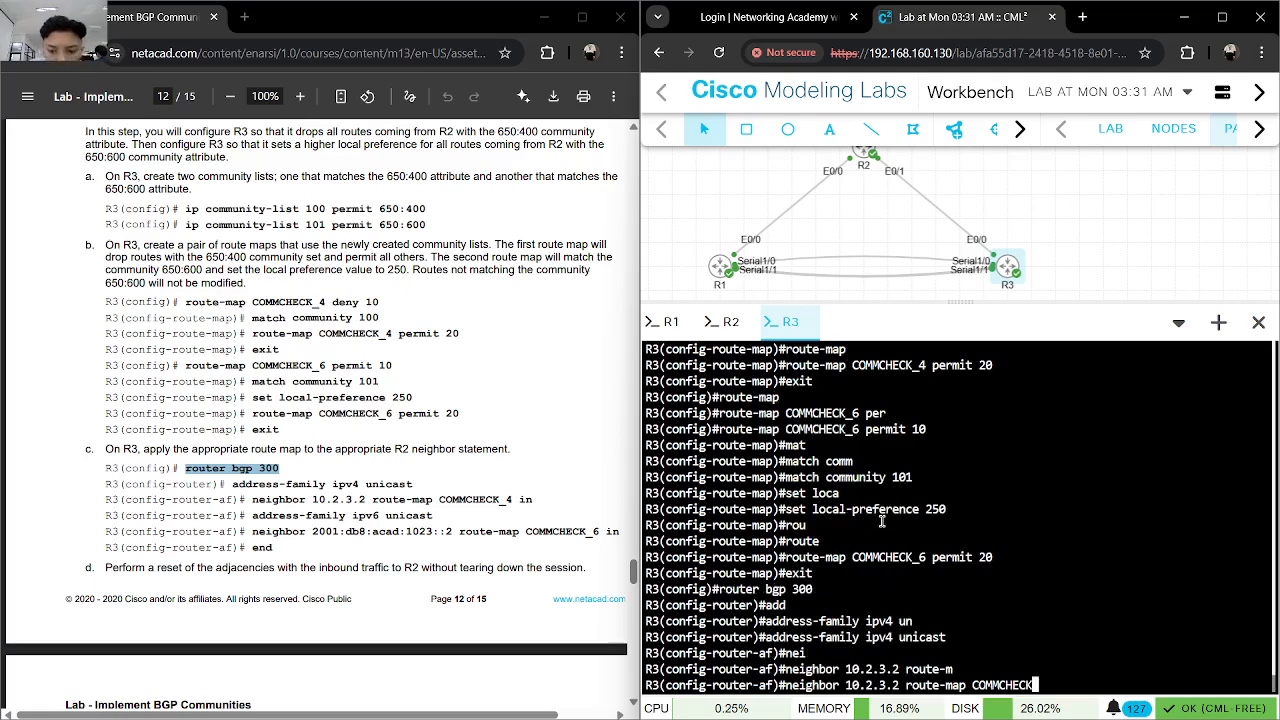
{"action": "scroll", "coordinate": [881, 520], "scroll_direction": "up", "scroll_amount": 3}
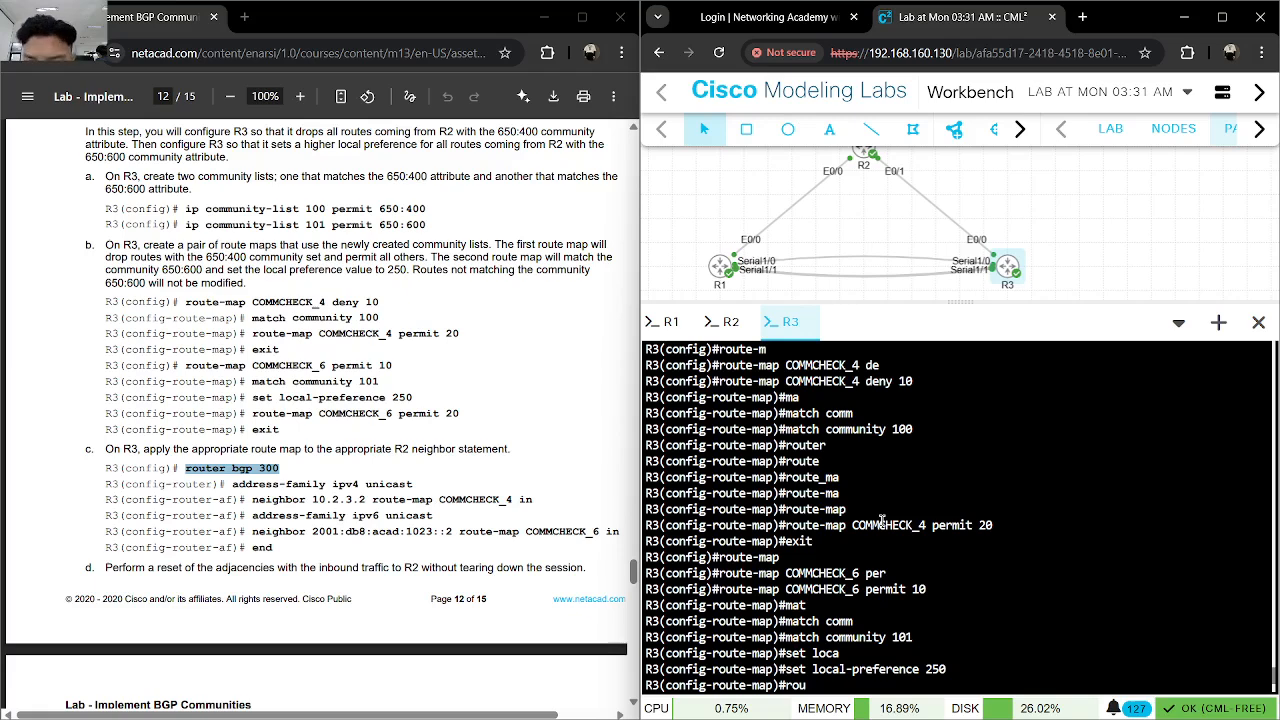
{"action": "scroll", "coordinate": [881, 518], "scroll_direction": "up", "scroll_amount": 1}
{"action": "scroll", "coordinate": [878, 517], "scroll_direction": "down", "scroll_amount": 4}
{"action": "type", "text": "_4"}
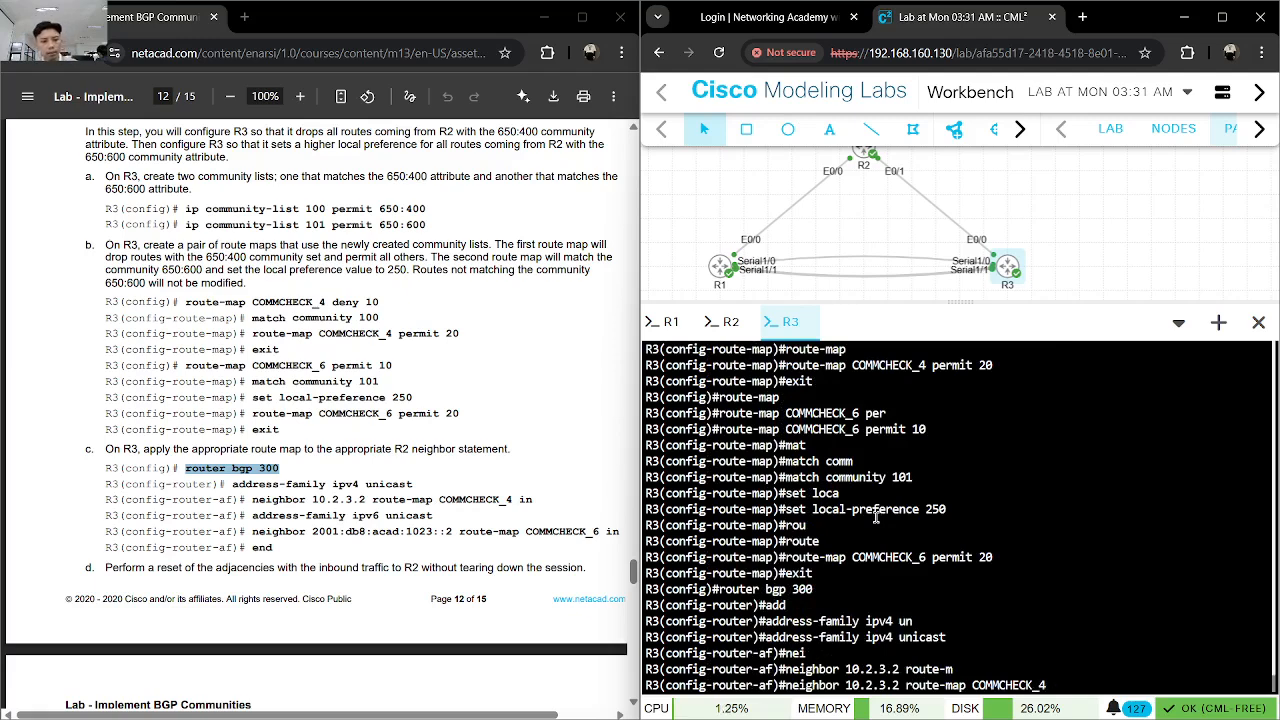
{"action": "type", "text": " in"}
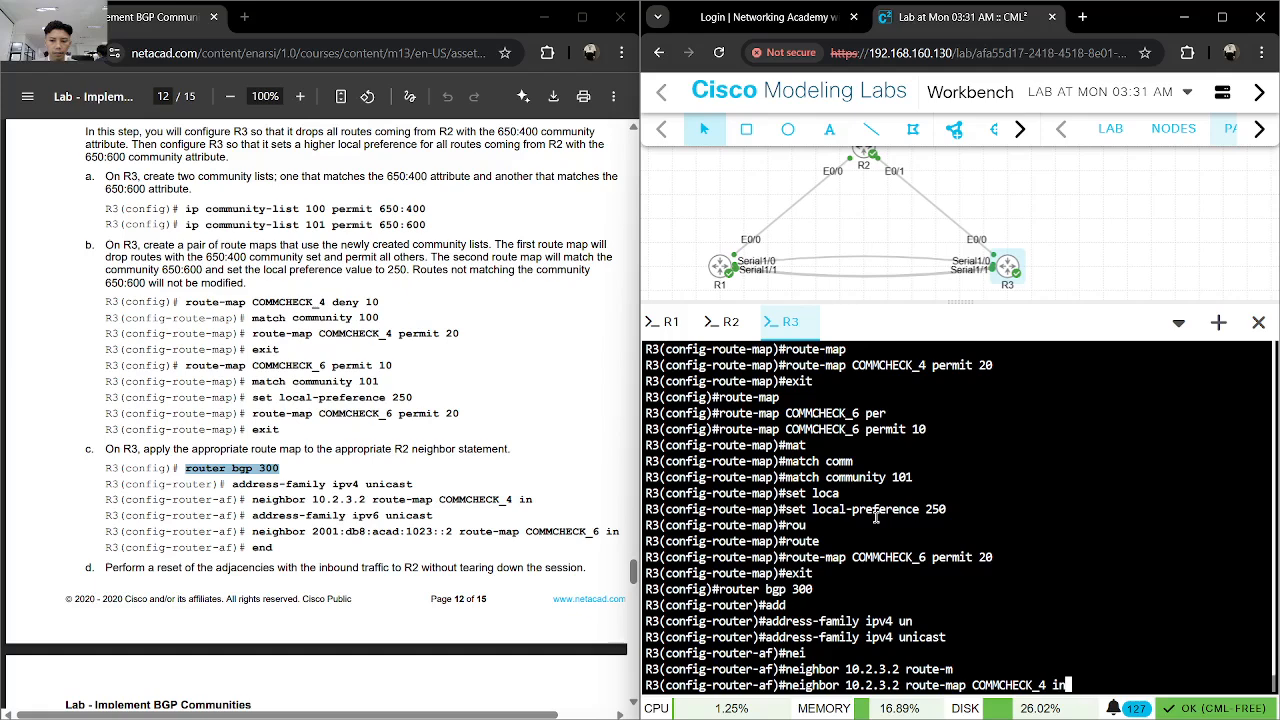
{"action": "key", "text": "Return"}
{"action": "type", "text": "add"}
{"action": "key", "text": "Tab"}
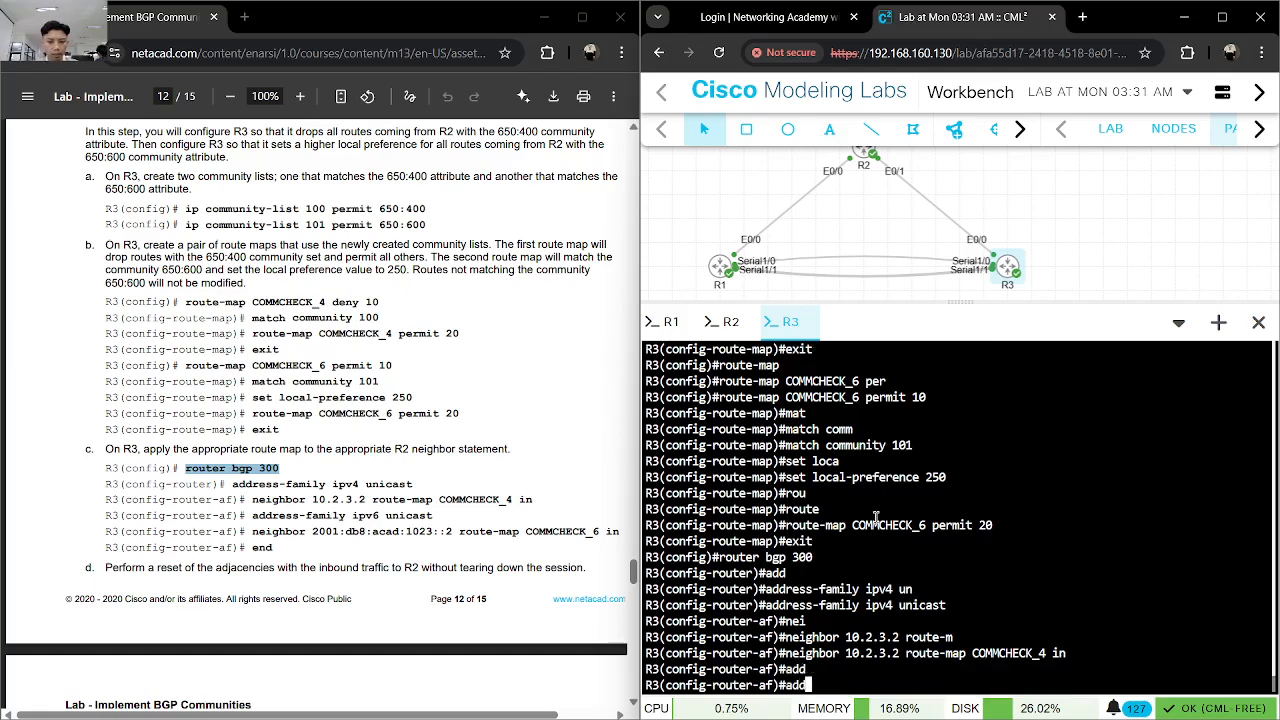
{"action": "type", "text": "ipv4"}
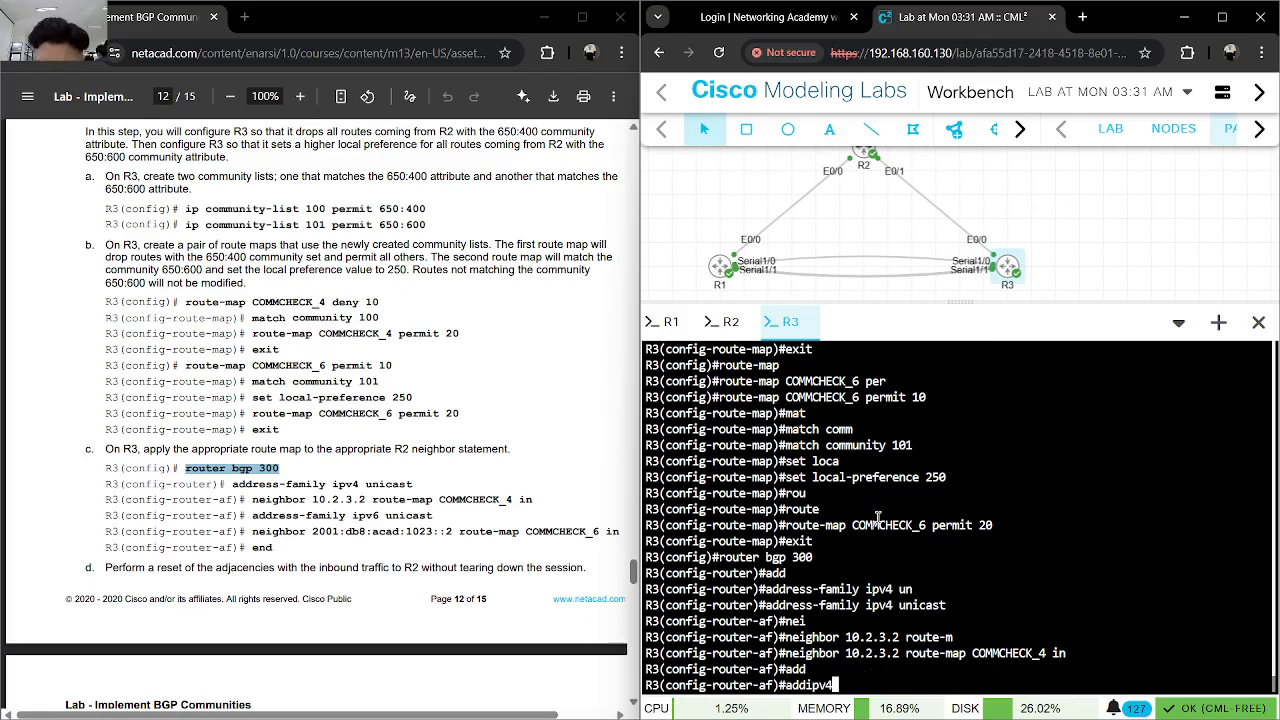
{"action": "key", "text": "BackSpace"}
{"action": "key", "text": "BackSpace"}
{"action": "key", "text": "BackSpace"}
{"action": "key", "text": "BackSpace"}
{"action": "key", "text": "BackSpace"}
{"action": "key", "text": "BackSpace"}
{"action": "key", "text": "BackSpace"}
- Exit the IPv4 address family on R3 and enter address-family ipv6 unicast
{"action": "type", "text": "exit"}
{"action": "key", "text": "Return"}
{"action": "type", "text": "add"}
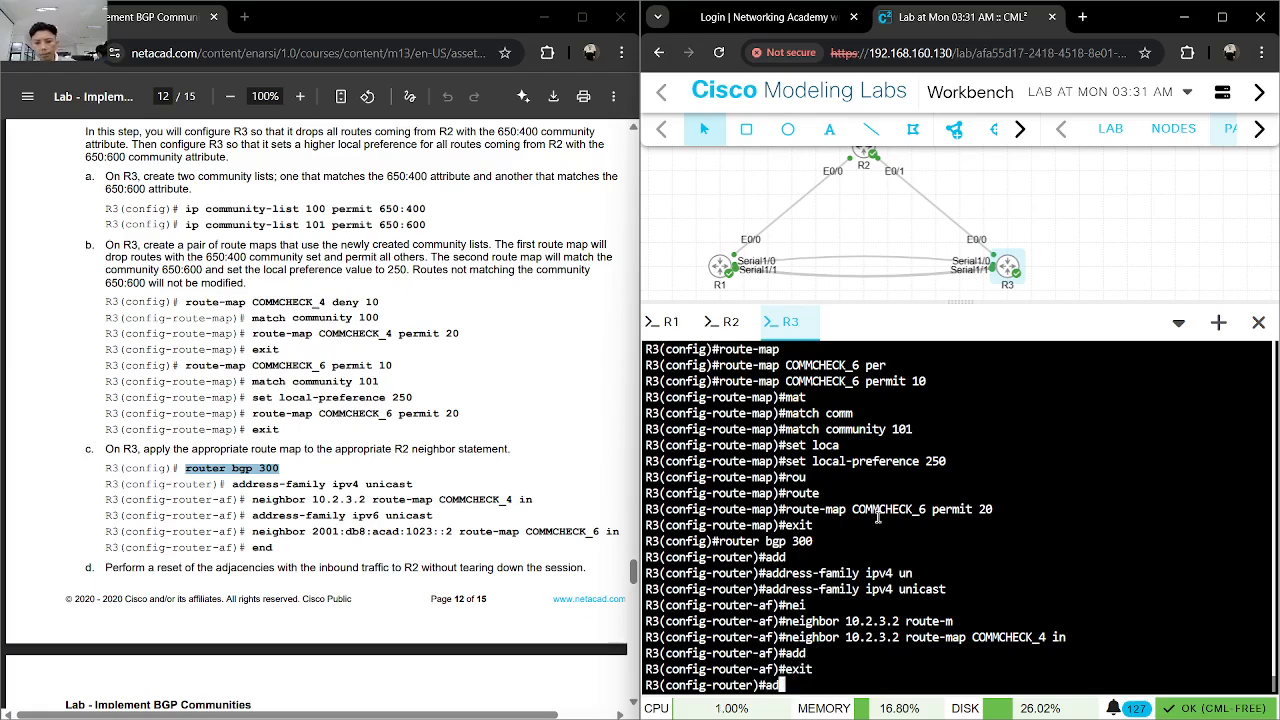
{"action": "key", "text": "Tab"}
{"action": "type", "text": "ipv6"}
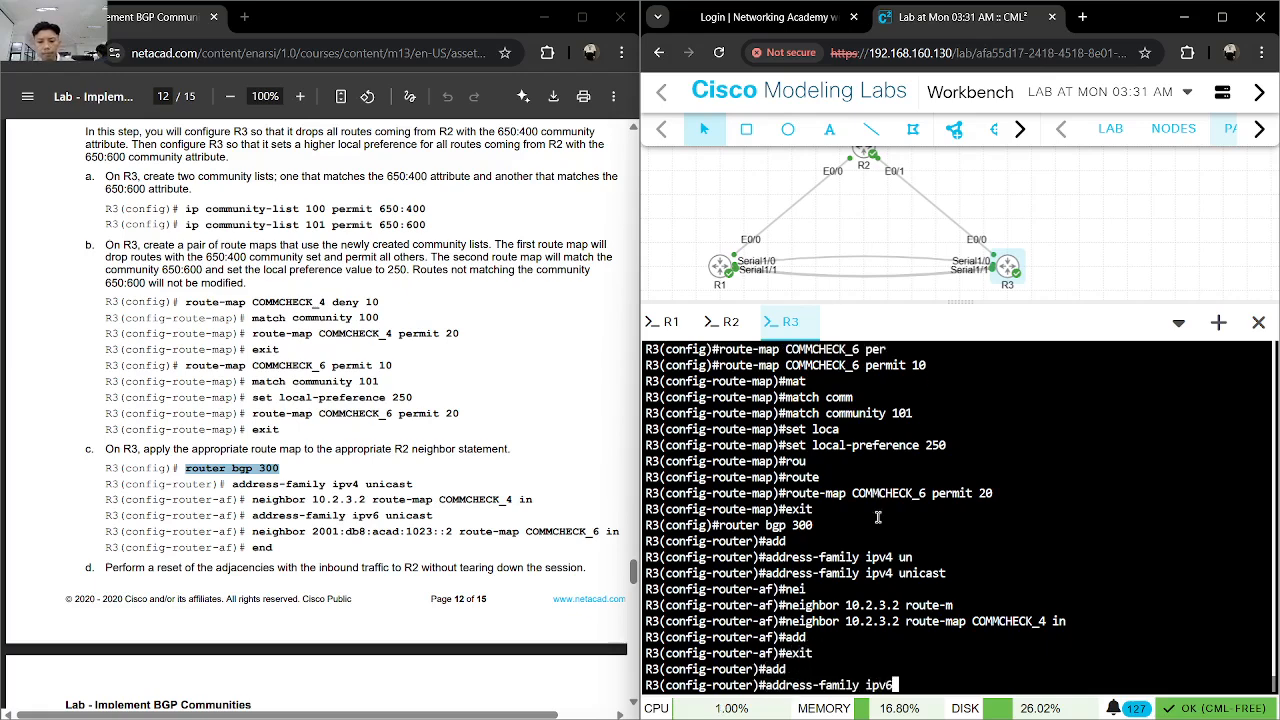
{"action": "type", "text": " un"}
{"action": "key", "text": "Tab"}
{"action": "key", "text": "Return"}
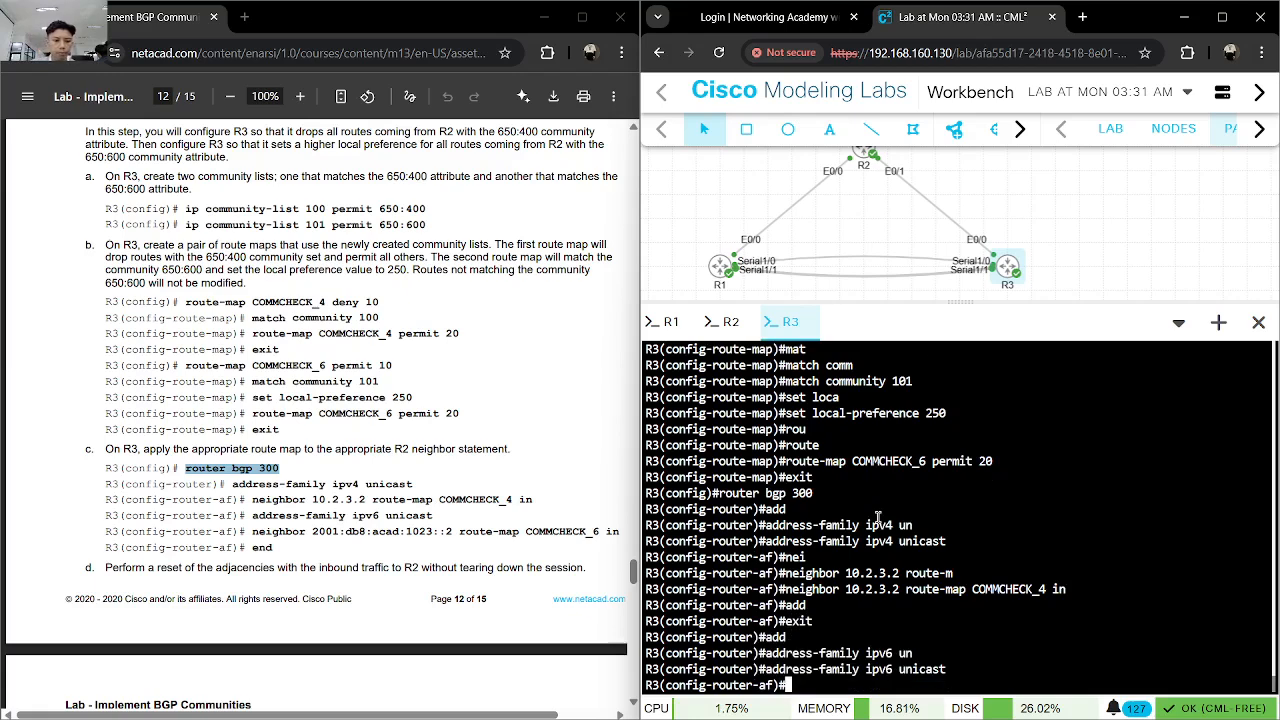
- Apply route map COMMCHECK_6 inbound to neighbor 2001:db8:acad:1023::2 and end configuration mode on R3
{"action": "left_click_drag", "start_coordinate": [624, 532], "coordinate": [252, 532]}
{"action": "key", "text": "ctrl+c"}
{"action": "left_click", "coordinate": [975, 583]}
{"action": "key", "text": "ctrl+v"}
{"action": "key", "text": "Return"}
{"action": "type", "text": "end"}
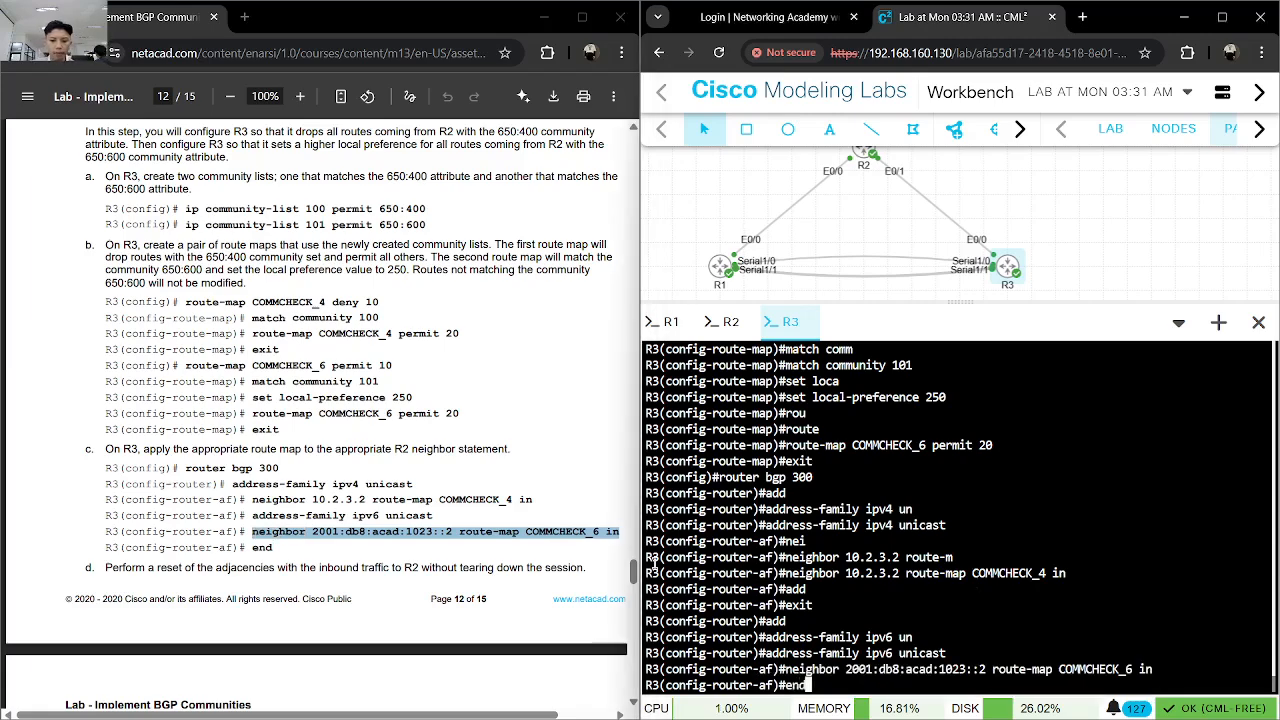
{"action": "key", "text": "Return"}
- Reset R3's inbound IPv4 BGP adjacency with R2 using clear bgp ipv4 unicast 500 in
{"action": "scroll", "coordinate": [400, 460], "scroll_direction": "down", "scroll_amount": 3}
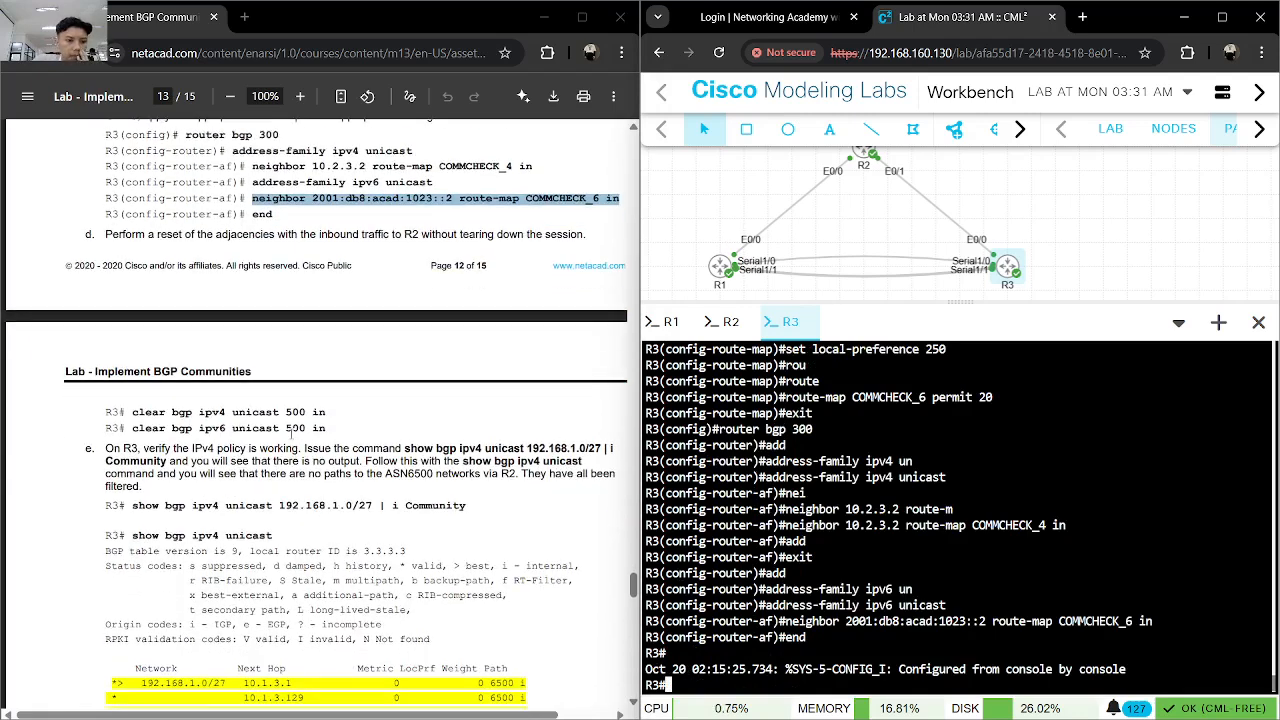
{"action": "left_click_drag", "start_coordinate": [329, 413], "coordinate": [132, 413]}
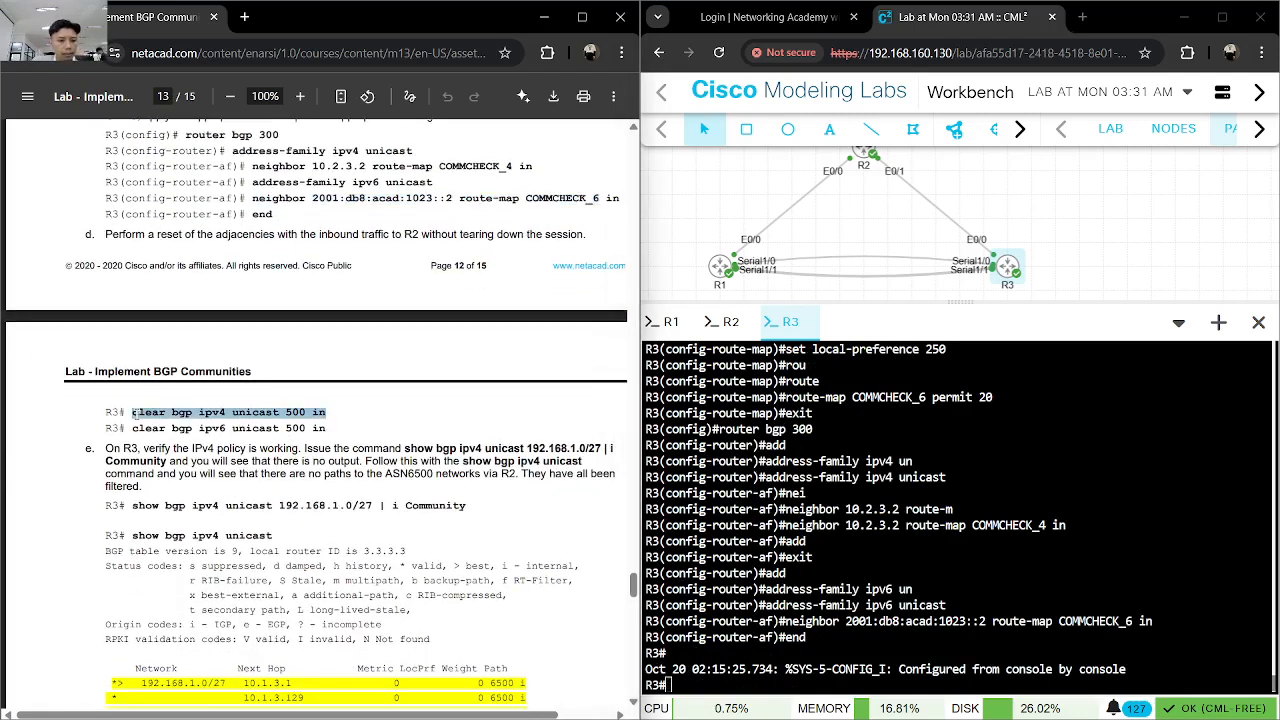
{"action": "left_click", "coordinate": [938, 521]}
{"action": "key", "text": "ctrl+v"}
{"action": "key", "text": "Return"}
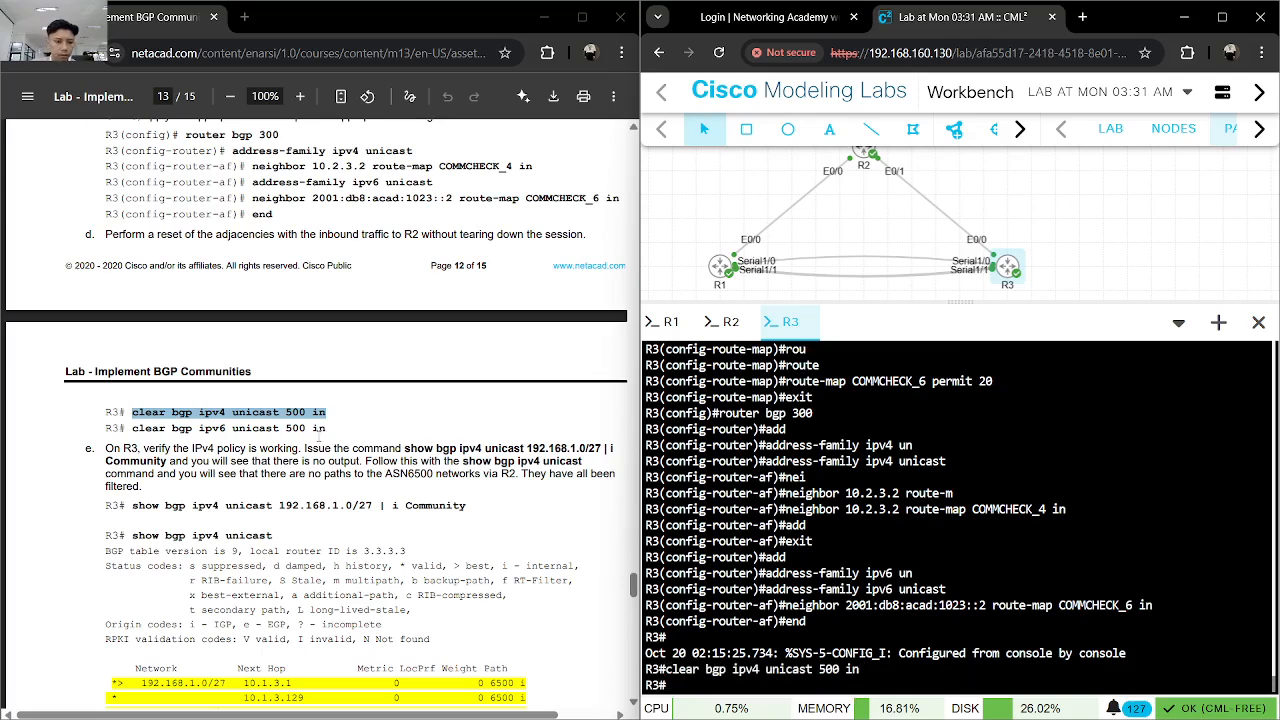
- Reset R3's inbound IPv6 BGP adjacency with R2 using clear bgp ipv6 unicast 500 in
{"action": "left_click_drag", "start_coordinate": [329, 429], "coordinate": [132, 429]}
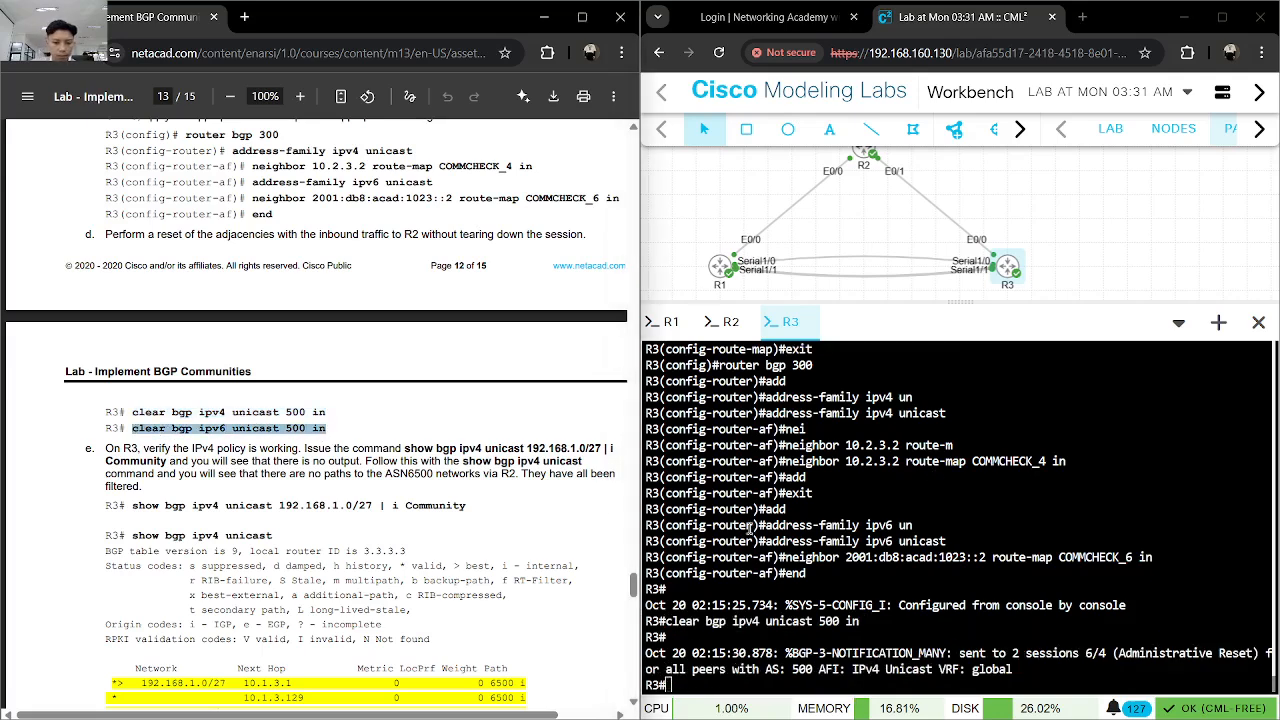
{"action": "left_click", "coordinate": [848, 539]}
{"action": "key", "text": "ctrl+v"}
{"action": "key", "text": "Return"}
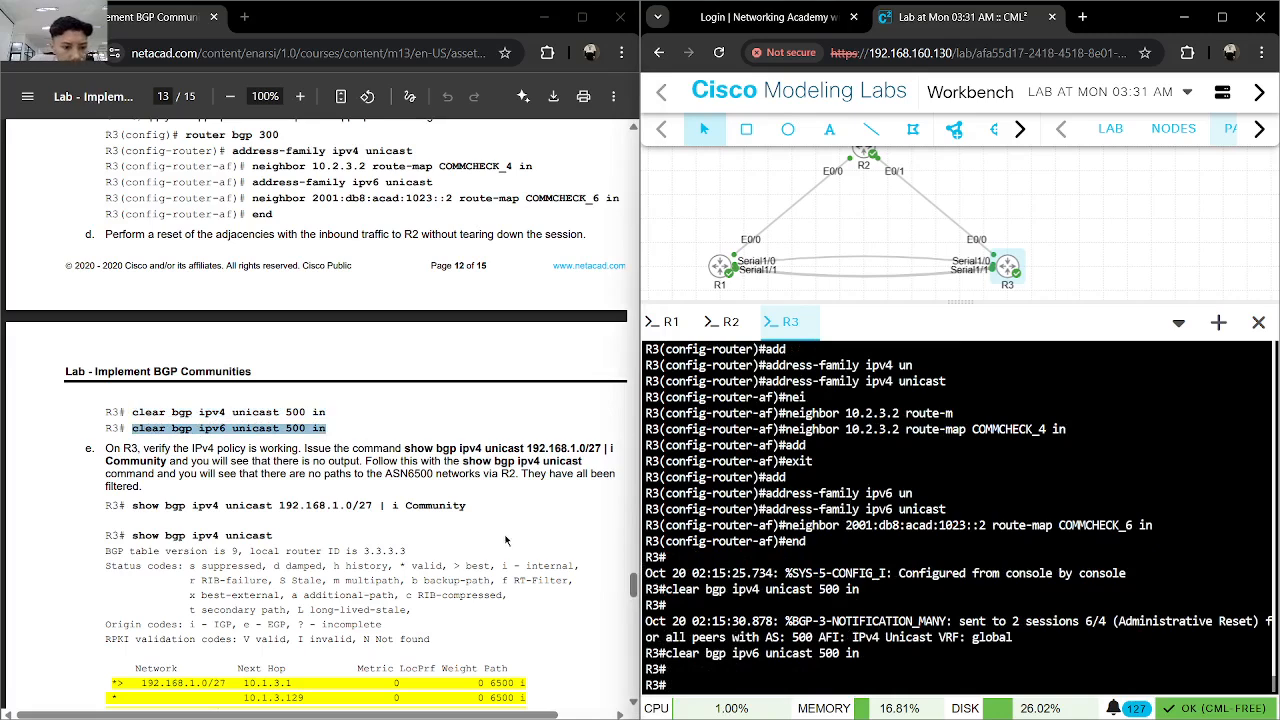
- Check the IPv4 policy on R3 with show bgp ipv4 unicast 192.168.1.0/27 | i Community
{"action": "left_click_drag", "start_coordinate": [466, 506], "coordinate": [126, 507]}
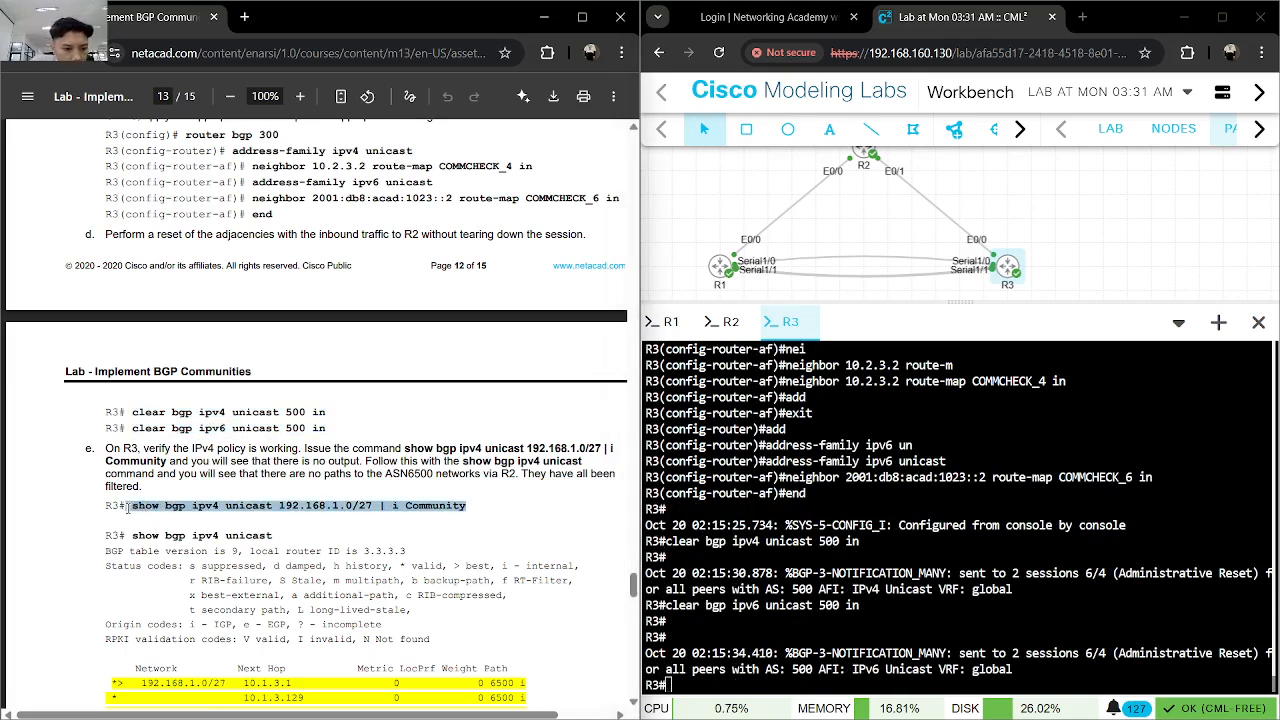
{"action": "double_click", "coordinate": [135, 507]}
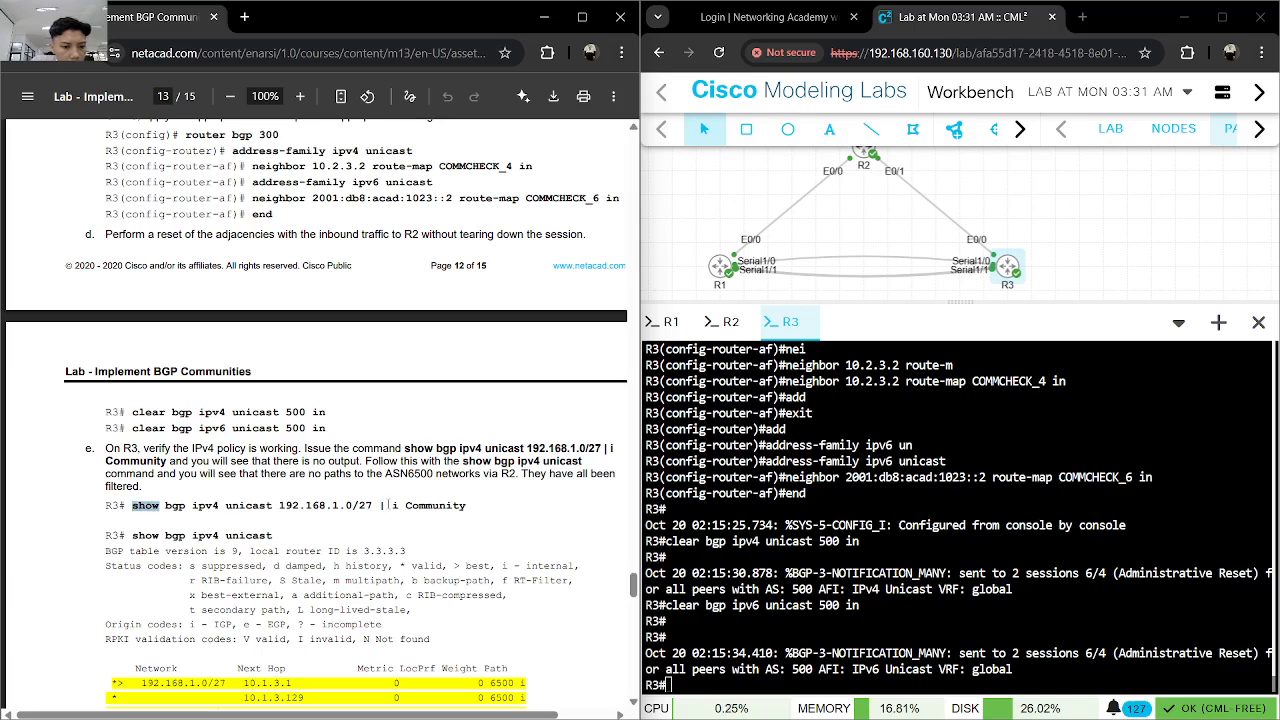
{"action": "left_click", "coordinate": [467, 506]}
{"action": "double_click", "coordinate": [444, 508]}
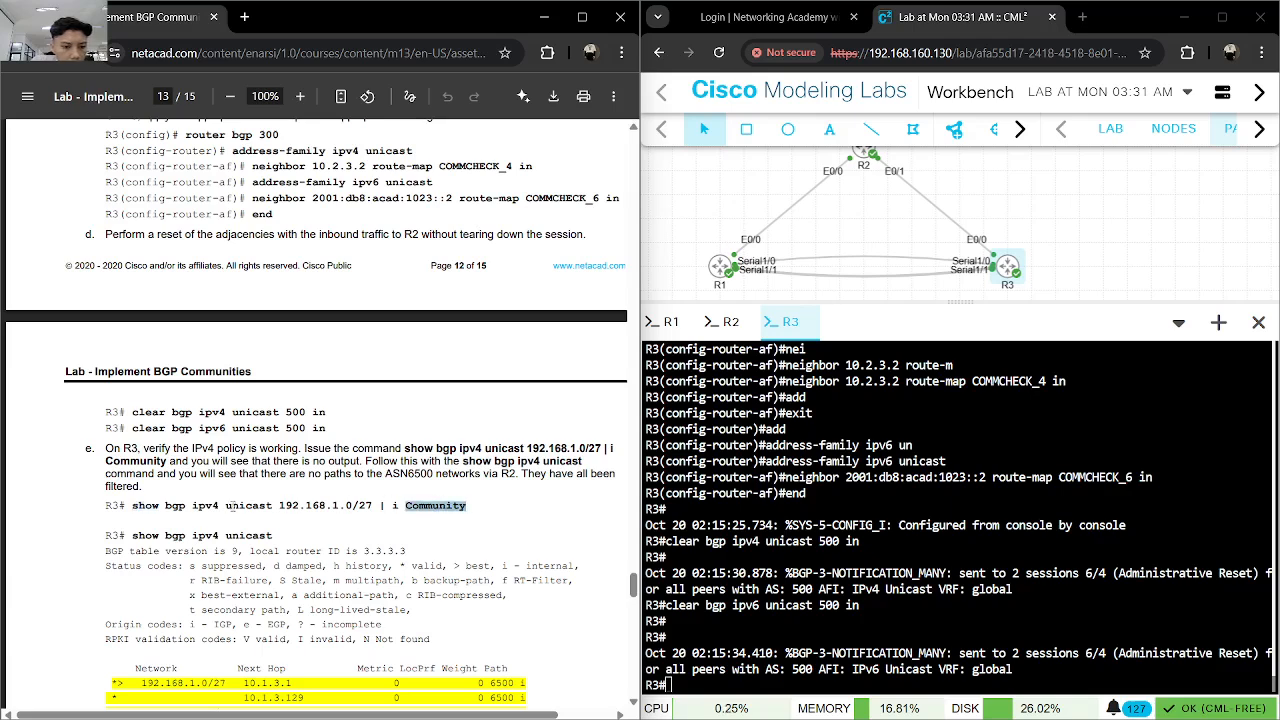
{"action": "left_click_drag", "start_coordinate": [135, 507], "coordinate": [466, 507]}
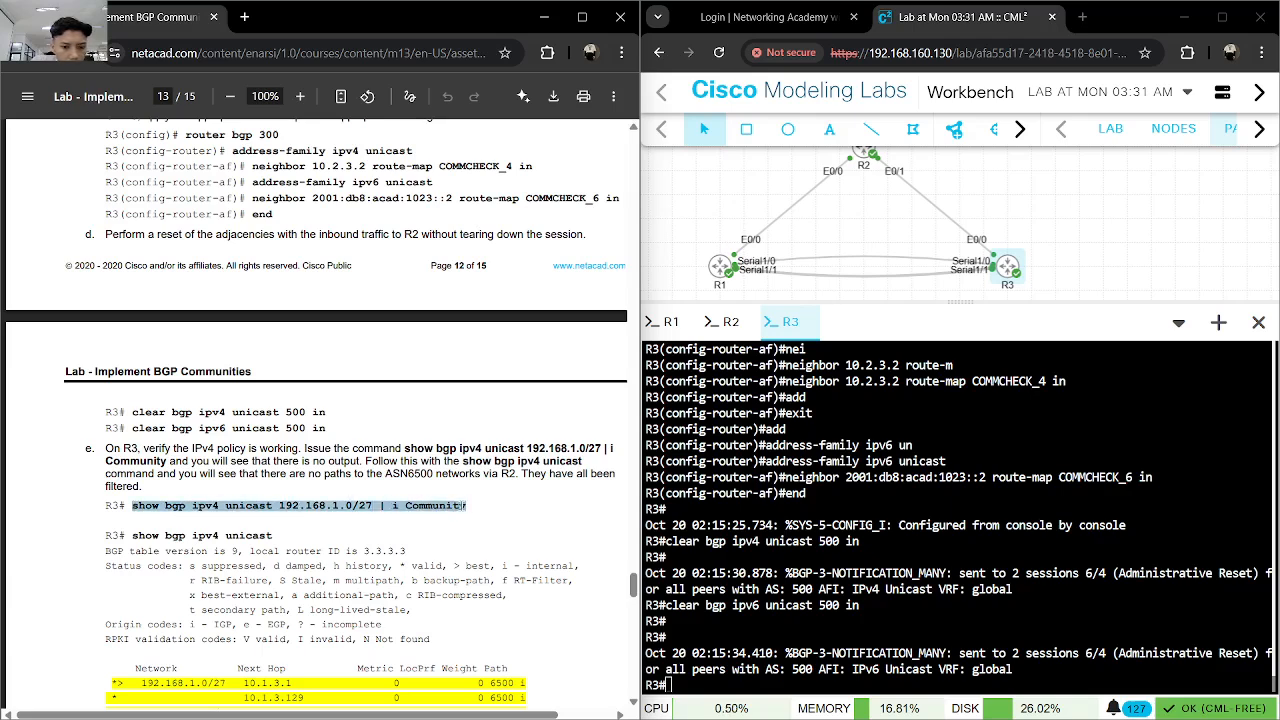
{"action": "right_click", "coordinate": [464, 509]}
{"action": "left_click", "coordinate": [512, 209]}
{"action": "left_click", "coordinate": [899, 494]}
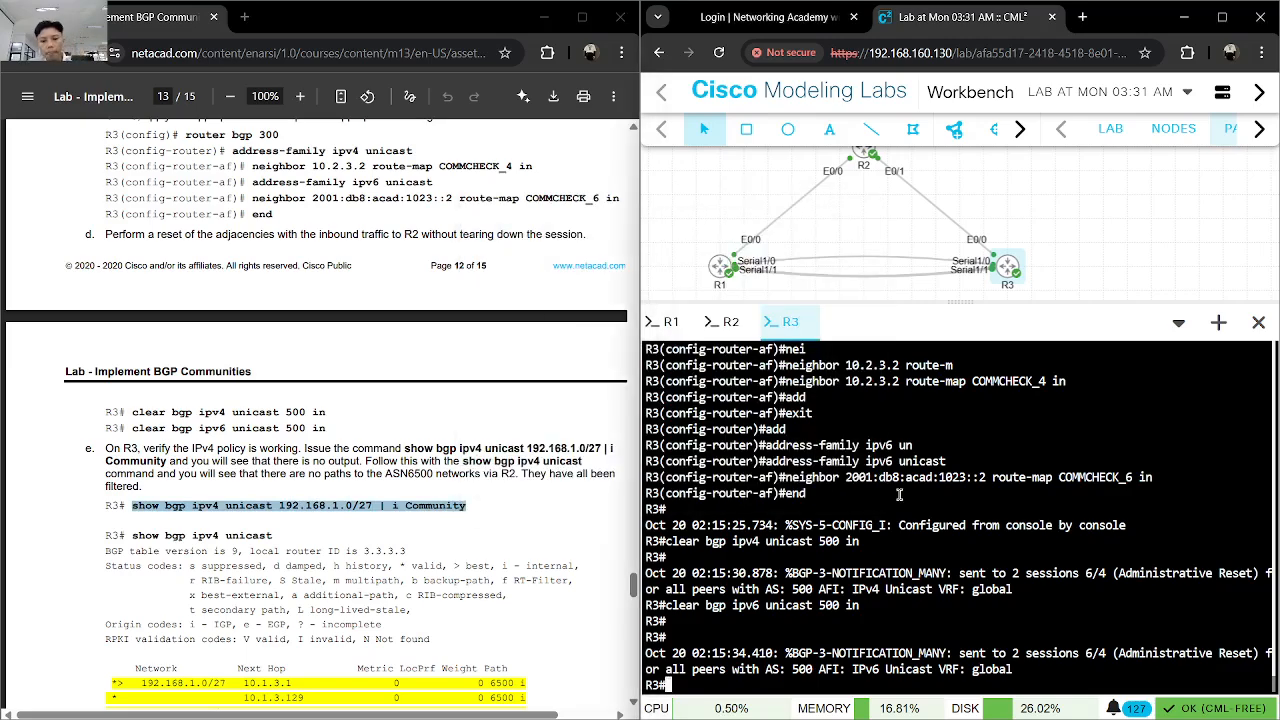
{"action": "key", "text": "ctrl+v"}
{"action": "key", "text": "Return"}
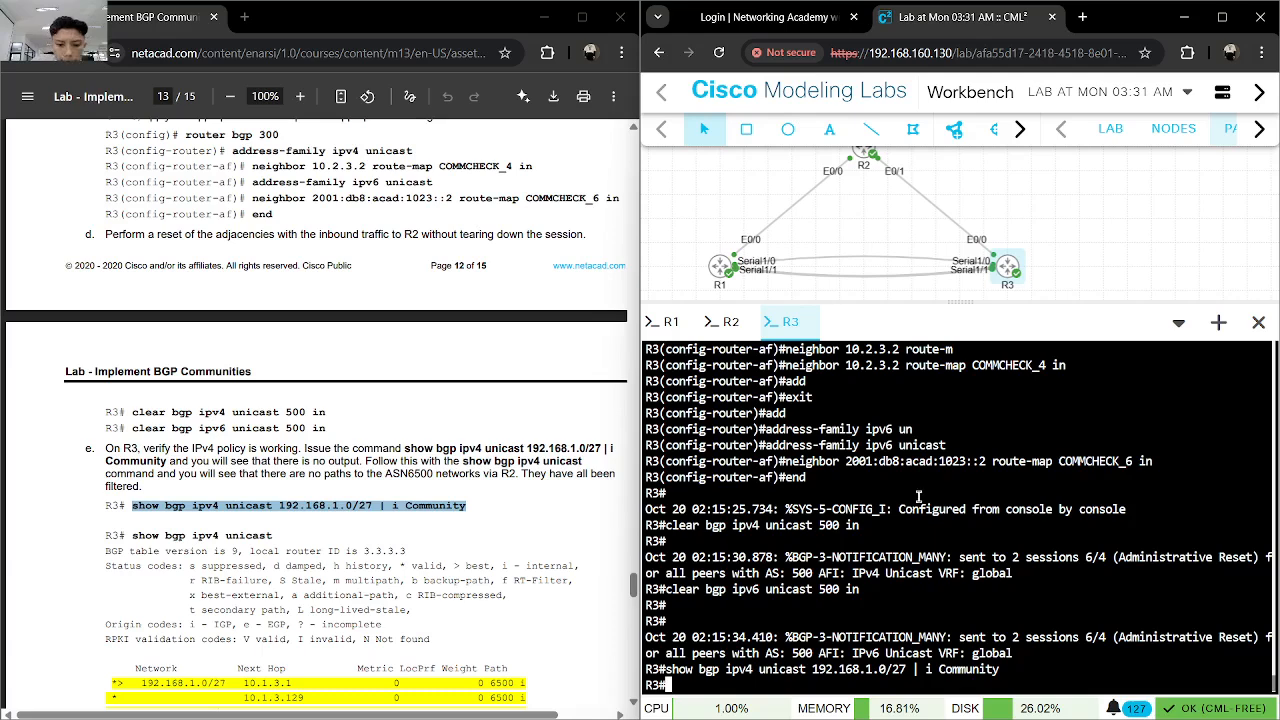
- Display R3's full IPv4 BGP table with show bgp ipv4 unicast, paging through to the last route
{"action": "left_click", "coordinate": [272, 537]}
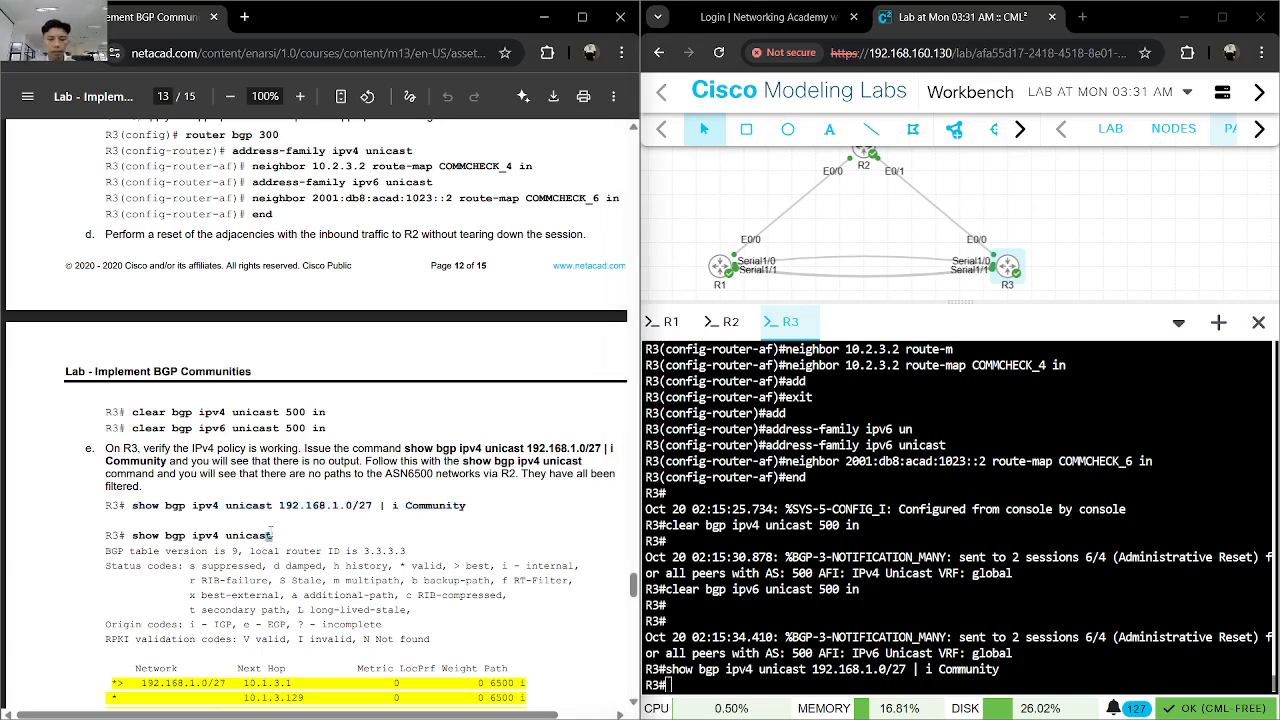
{"action": "scroll", "coordinate": [272, 537], "scroll_direction": "down", "scroll_amount": 10}
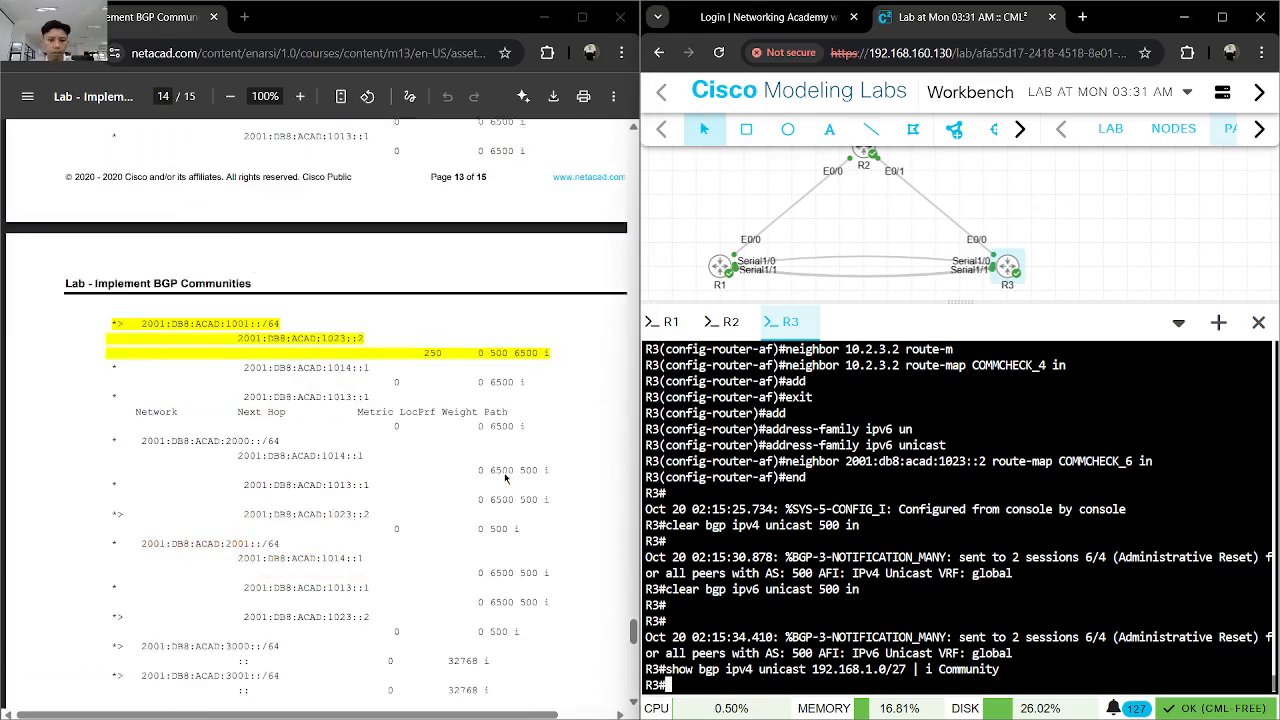
{"action": "scroll", "coordinate": [503, 473], "scroll_direction": "up", "scroll_amount": 8}
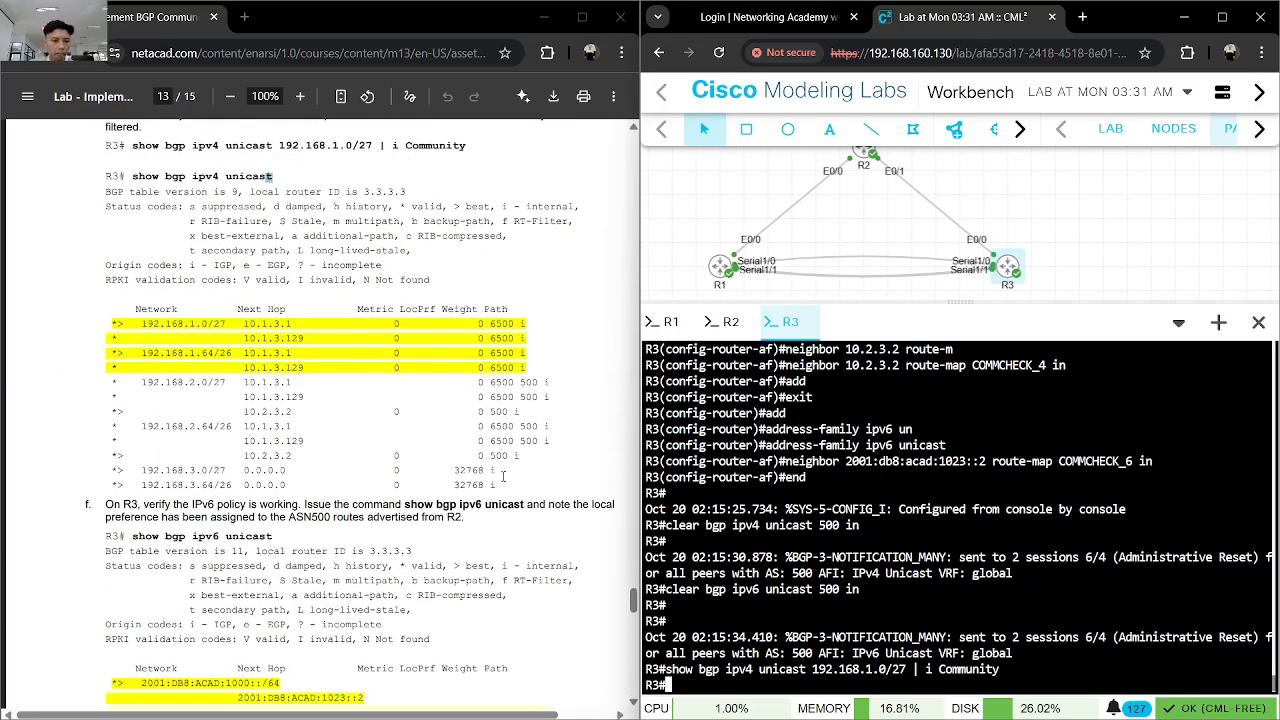
{"action": "scroll", "coordinate": [503, 483], "scroll_direction": "up", "scroll_amount": 1}
{"action": "left_click", "coordinate": [1104, 575]}
{"action": "type", "text": "show"}
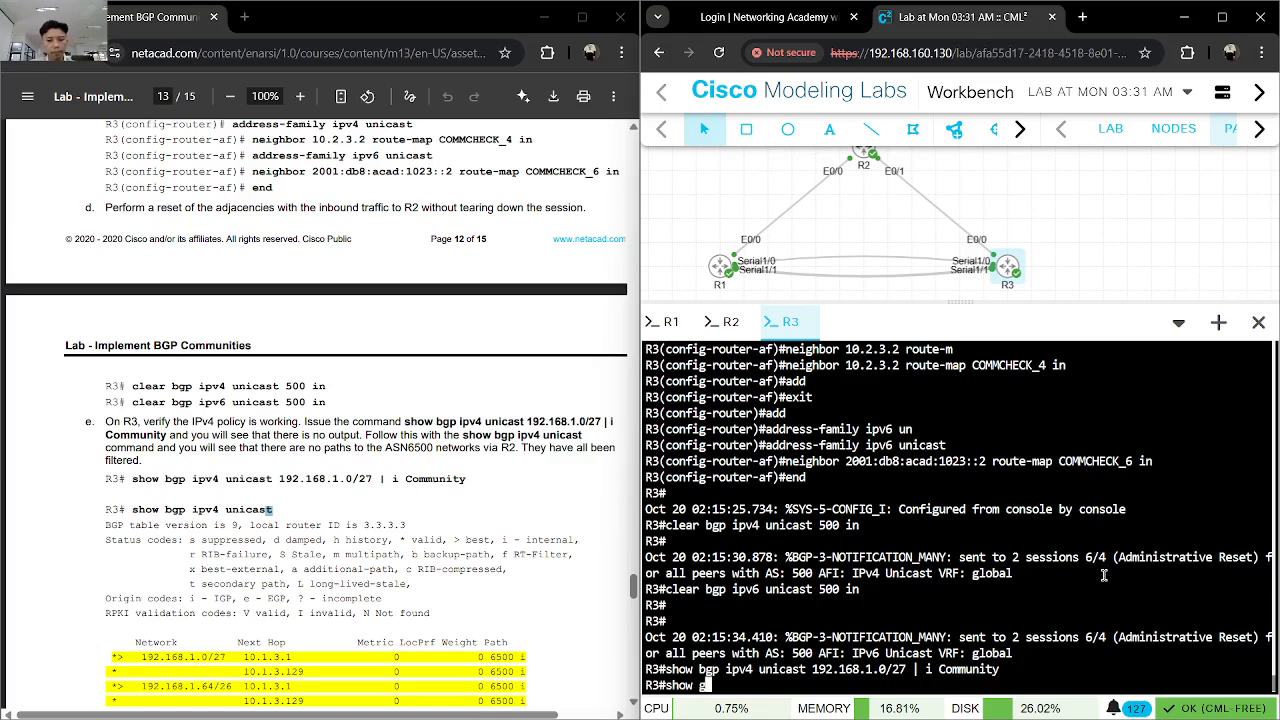
{"action": "type", "text": " bgp ipv"}
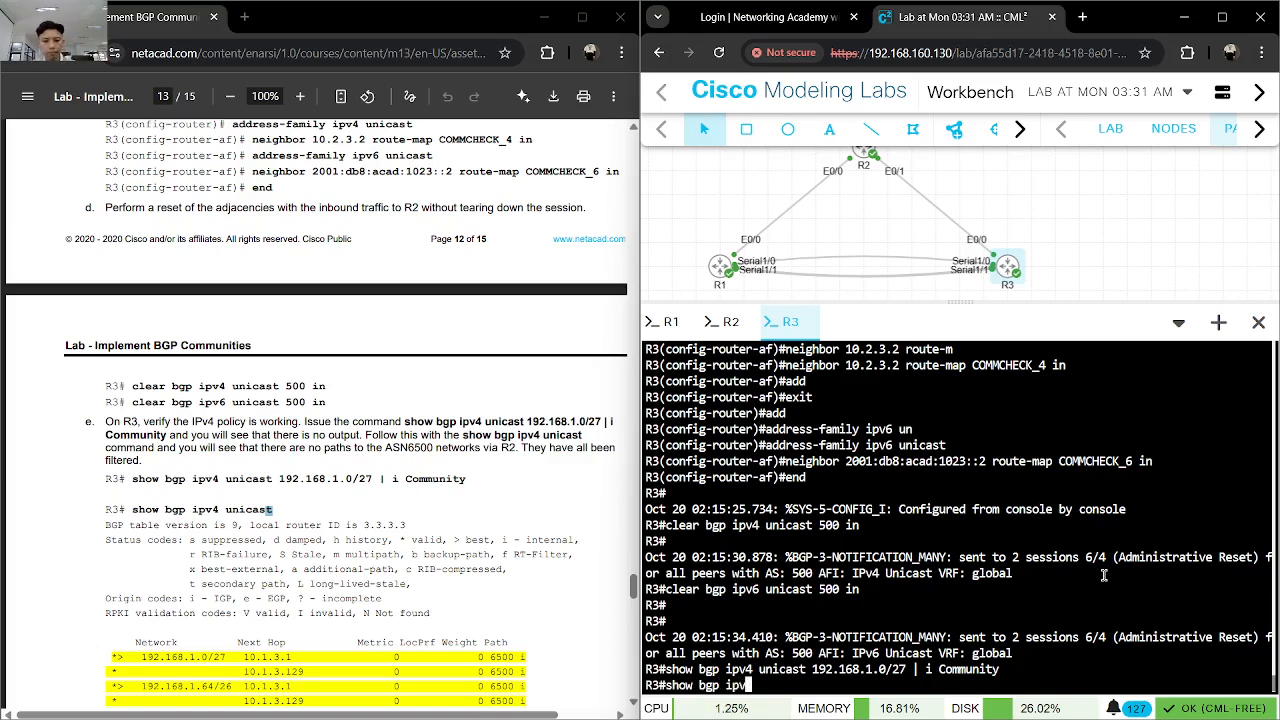
{"action": "key", "text": "Tab"}
{"action": "type", "text": "4 un"}
{"action": "key", "text": "Tab"}
{"action": "key", "text": "Return"}
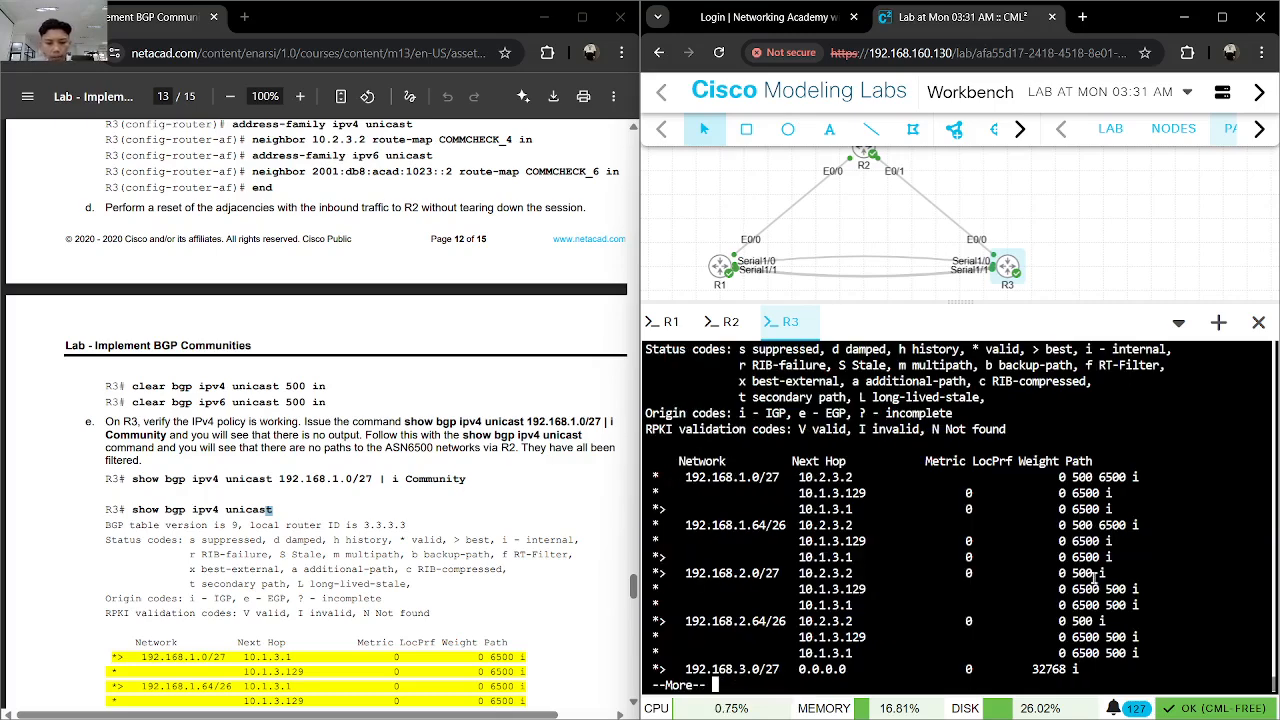
{"action": "key", "text": "space"}
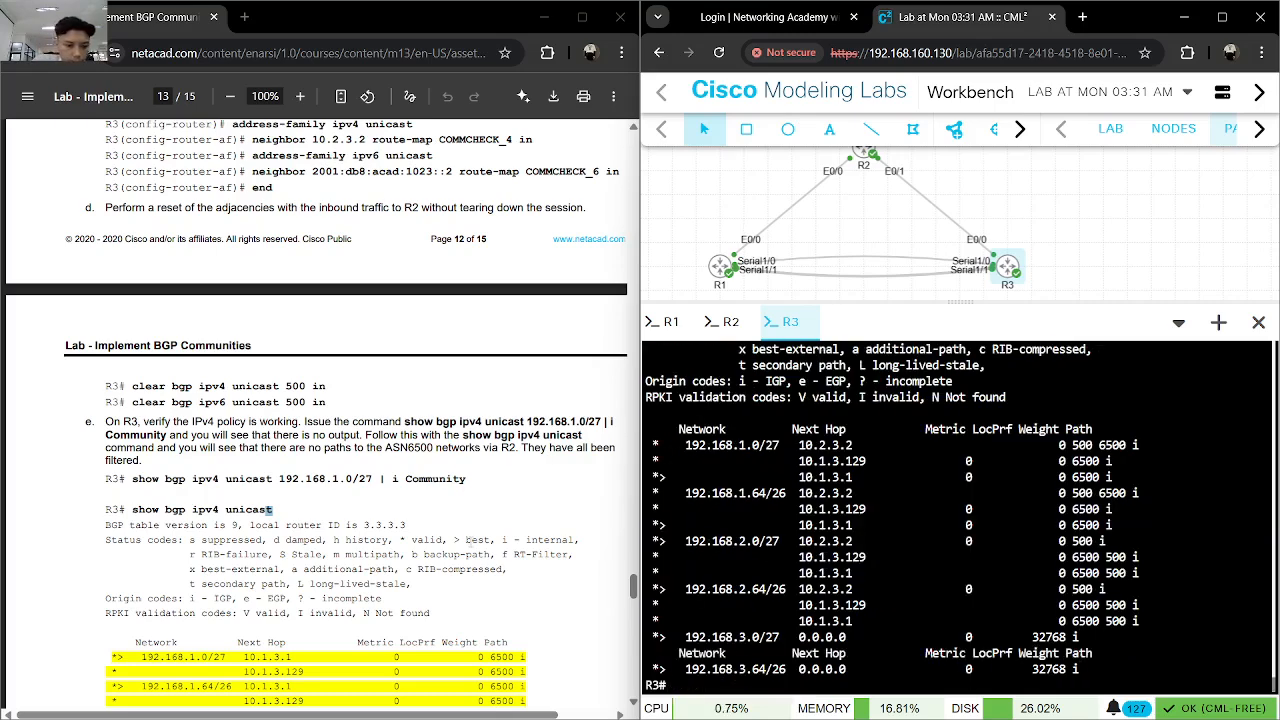
- Compare R3's IPv4 BGP output with the expected tables in the lab guide, continuing to the Reflection Questions
{"action": "scroll", "coordinate": [470, 540], "scroll_direction": "down", "scroll_amount": 3}
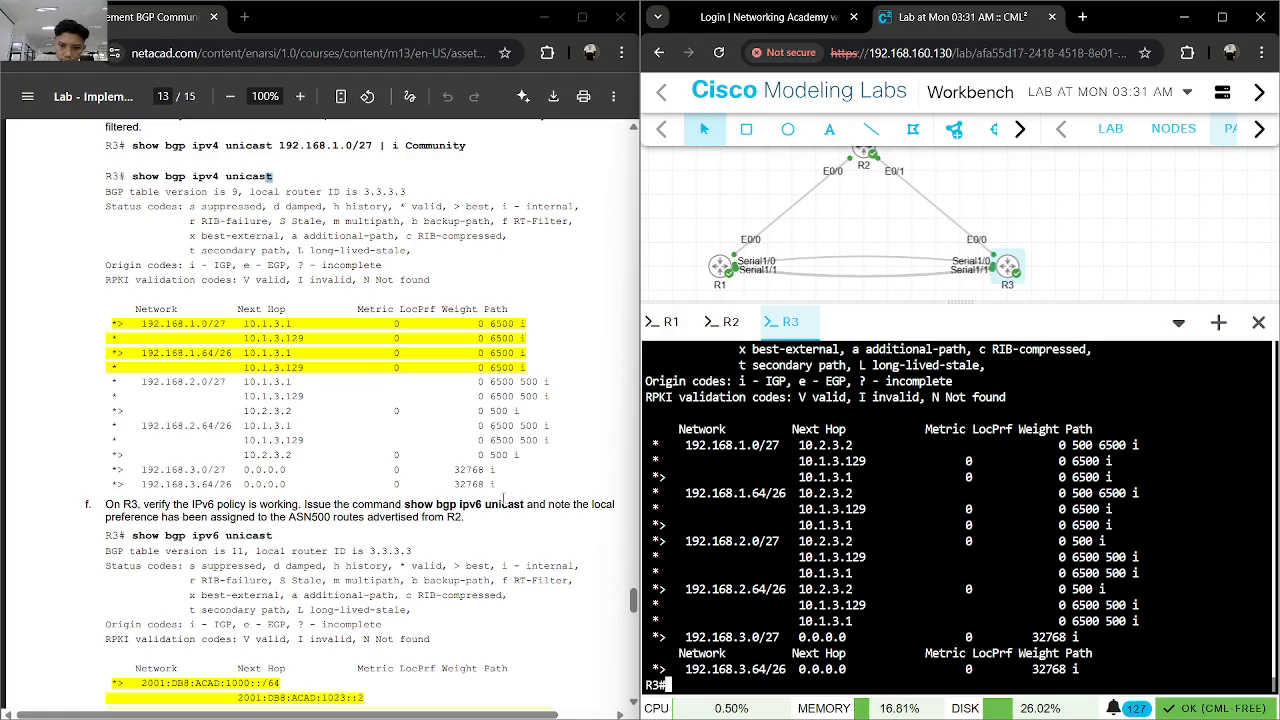
{"action": "scroll", "coordinate": [269, 176], "scroll_direction": "down", "scroll_amount": 4}
{"action": "scroll", "coordinate": [783, 515], "scroll_direction": "up", "scroll_amount": 5}
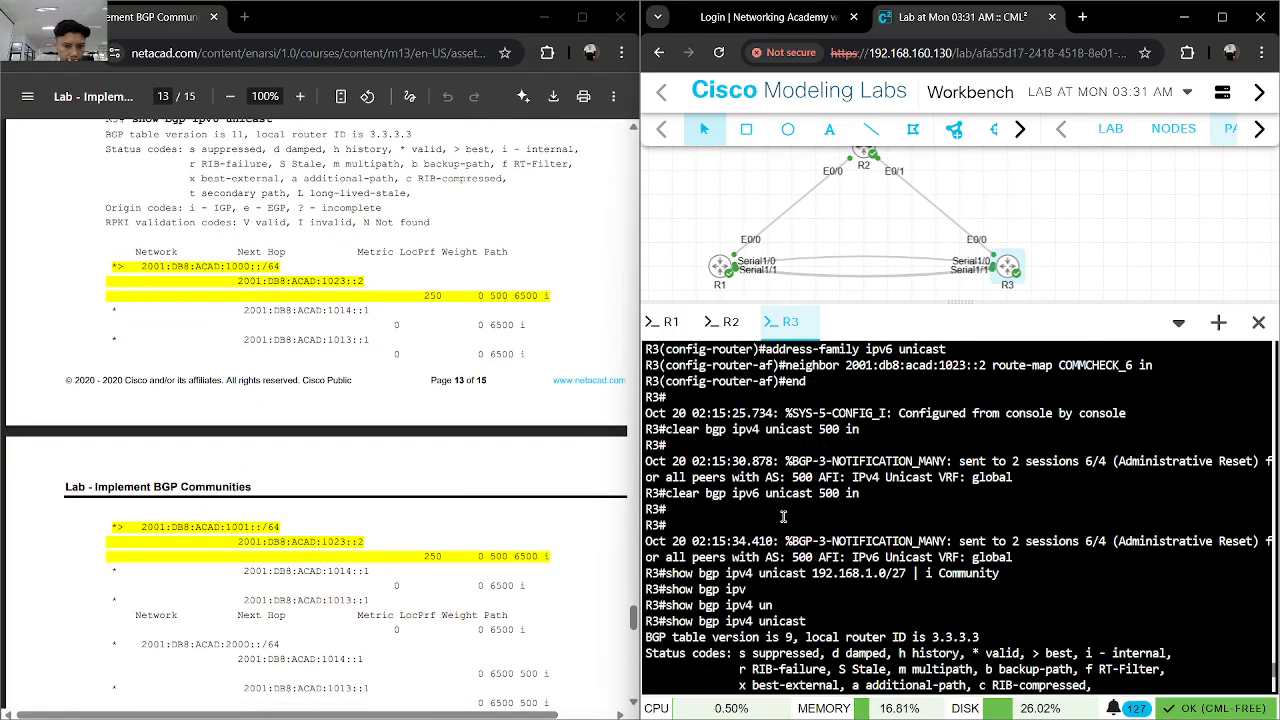
{"action": "scroll", "coordinate": [534, 505], "scroll_direction": "down", "scroll_amount": 5}
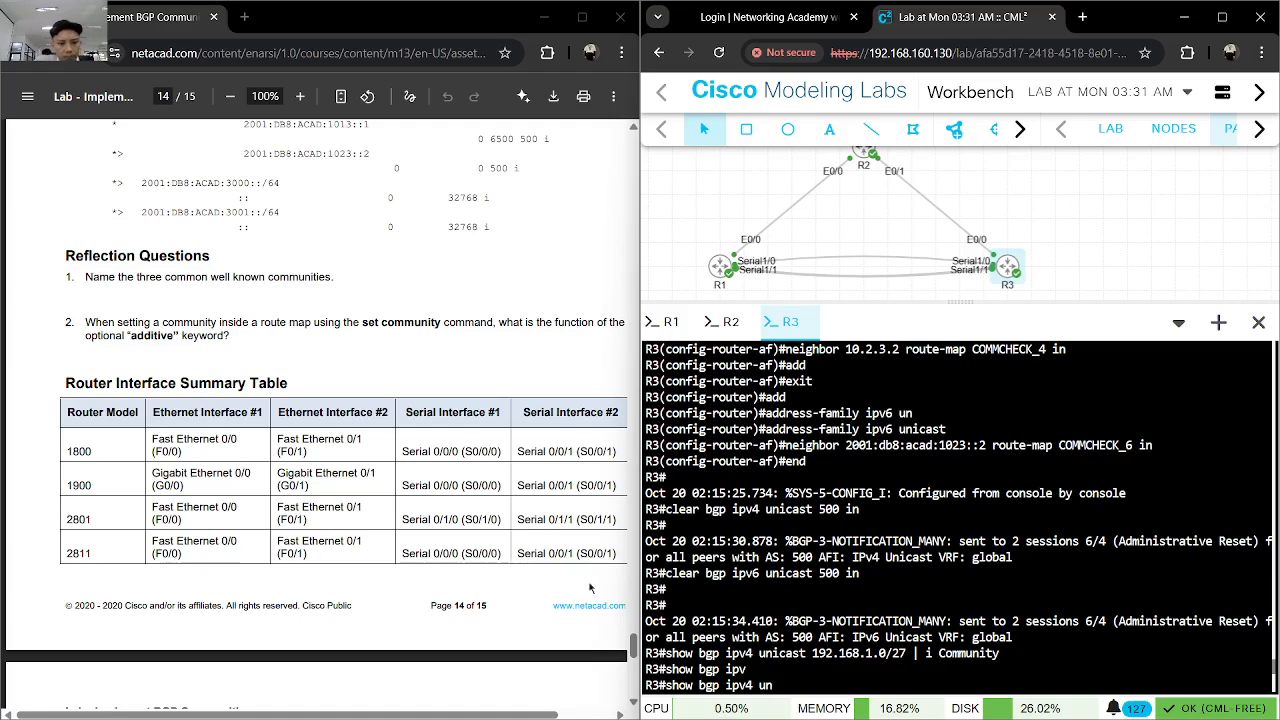
{"action": "mouse_move", "coordinate": [850, 708]}
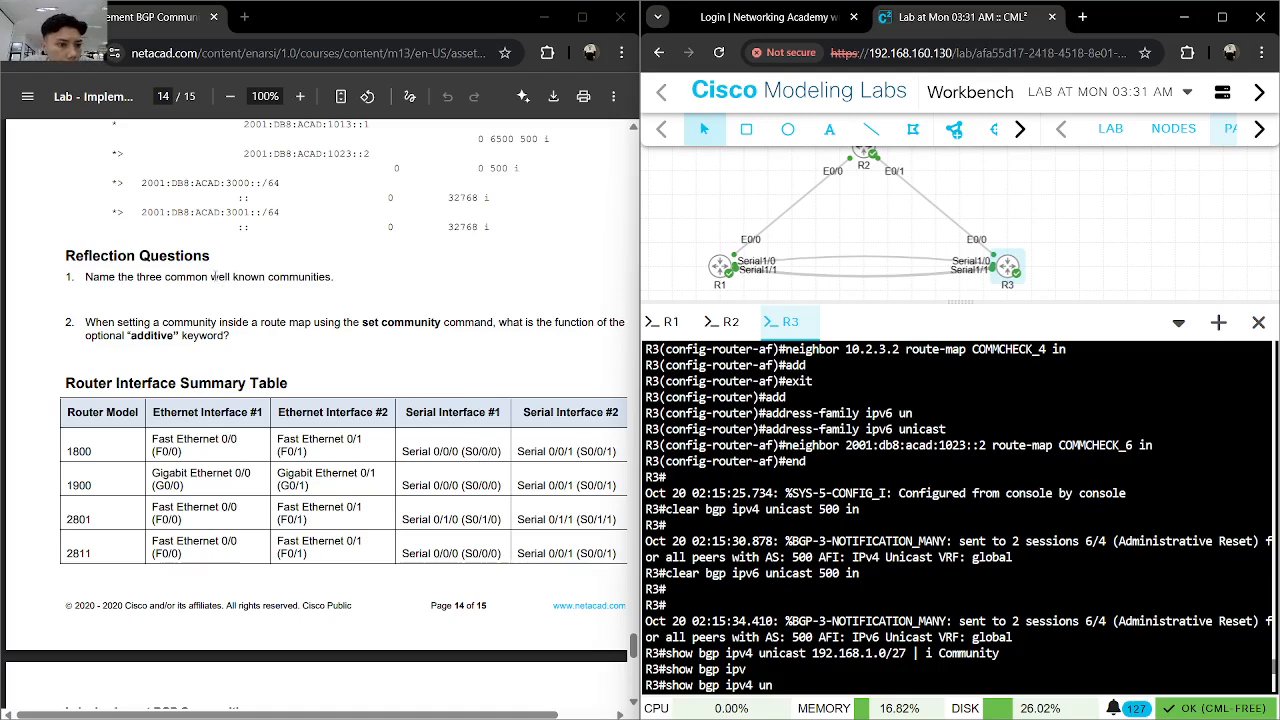
- Translate the words "common" and "well known communities" in the first reflection question
{"action": "left_click_drag", "start_coordinate": [175, 277], "coordinate": [164, 278]}
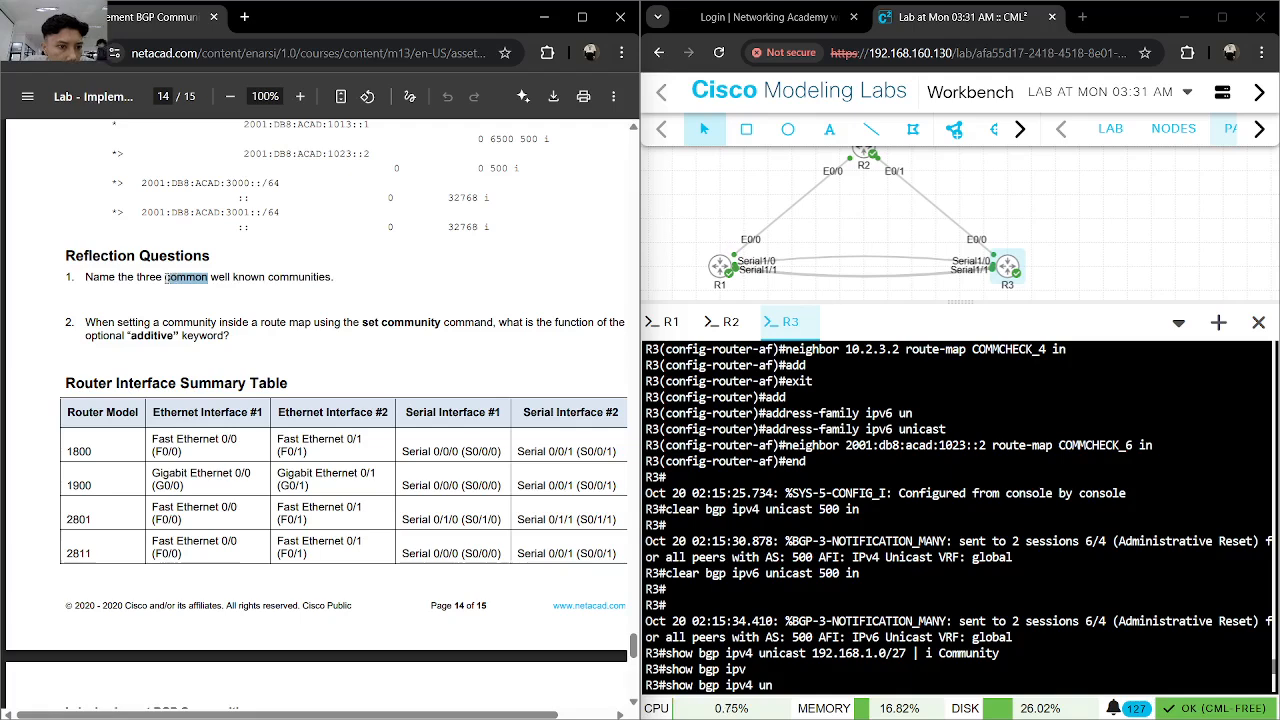
{"action": "right_click", "coordinate": [163, 290]}
{"action": "left_click", "coordinate": [228, 392]}
{"action": "left_click", "coordinate": [333, 313]}
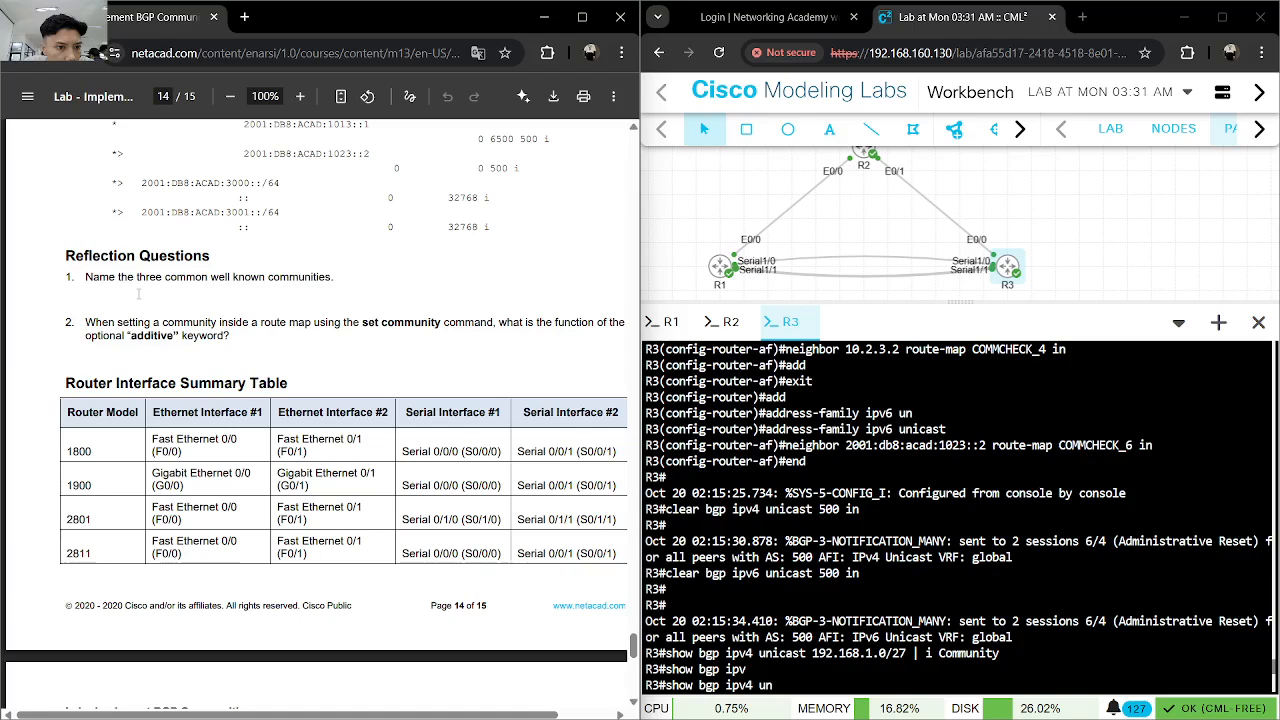
{"action": "left_click_drag", "start_coordinate": [209, 276], "coordinate": [326, 276]}
{"action": "right_click", "coordinate": [325, 281]}
{"action": "left_click", "coordinate": [379, 390]}
{"action": "left_click", "coordinate": [389, 362]}
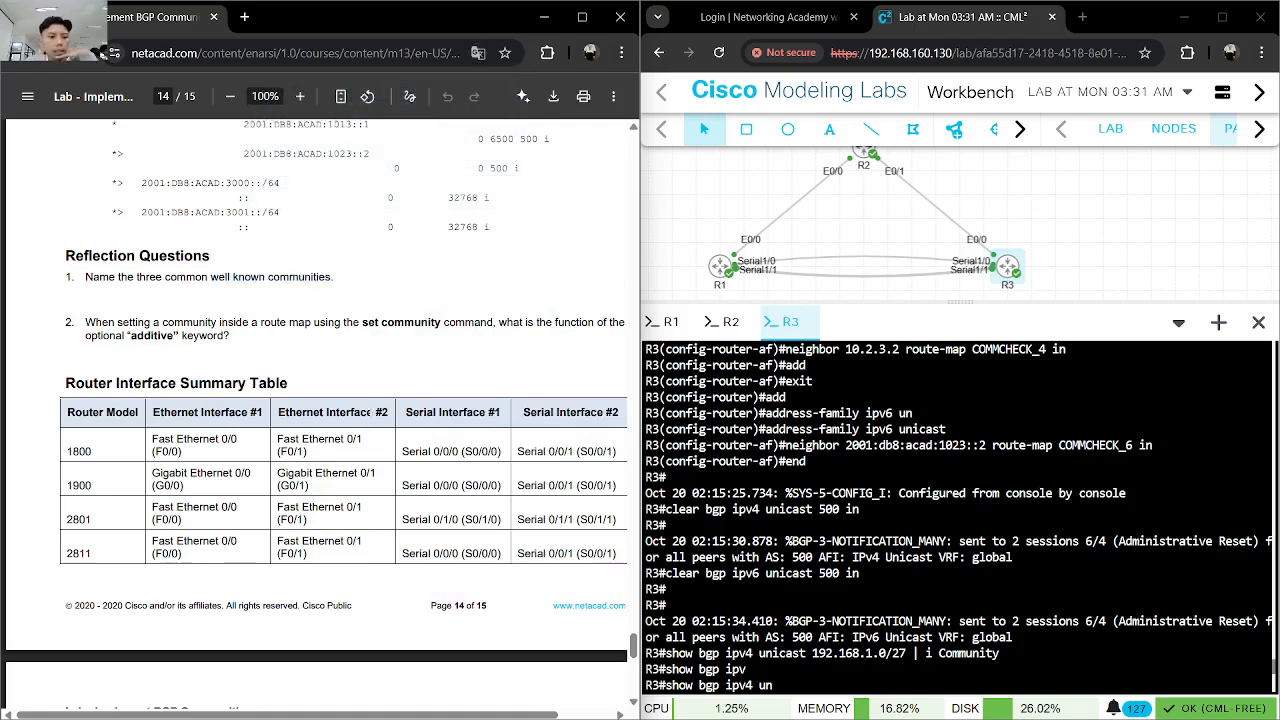
- Review the lab guide's Part 3 from Step 1 on sending community information to the IPv6 policy verification in Step 4f
{"action": "scroll", "coordinate": [372, 420], "scroll_direction": "up", "scroll_amount": 2}
{"action": "scroll", "coordinate": [378, 407], "scroll_direction": "up", "scroll_amount": 10}
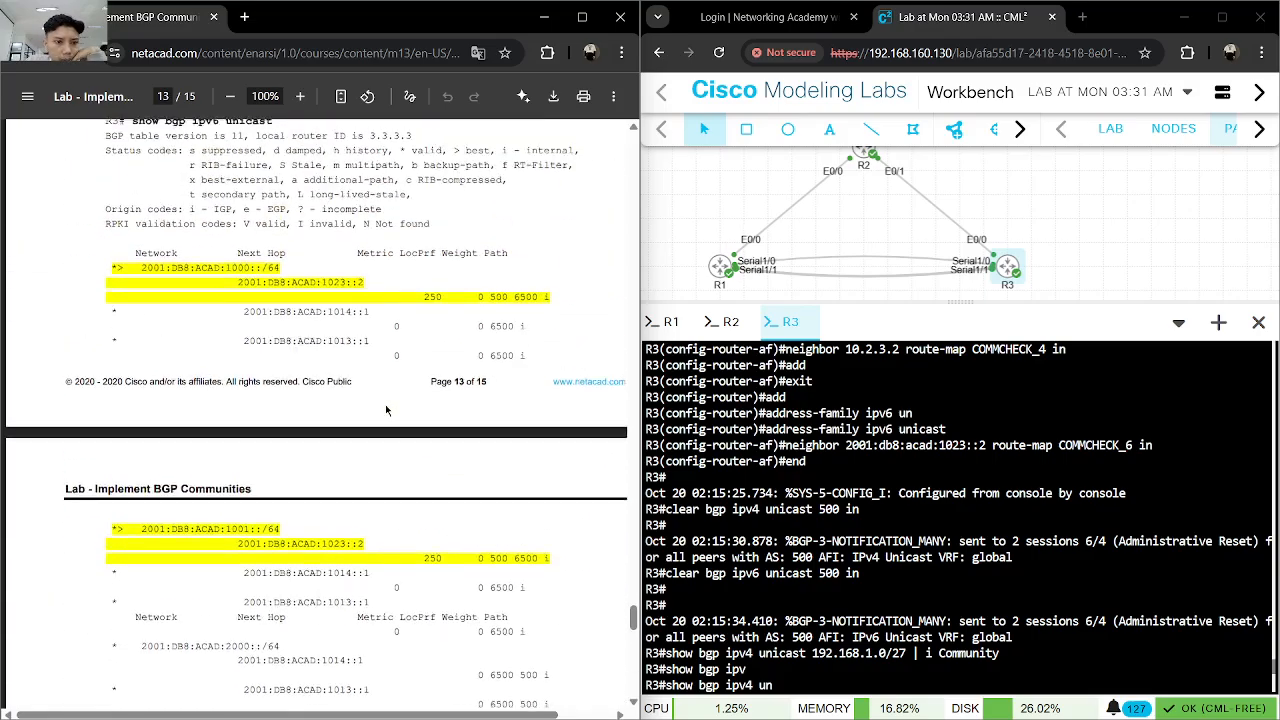
{"action": "scroll", "coordinate": [386, 410], "scroll_direction": "up", "scroll_amount": 10}
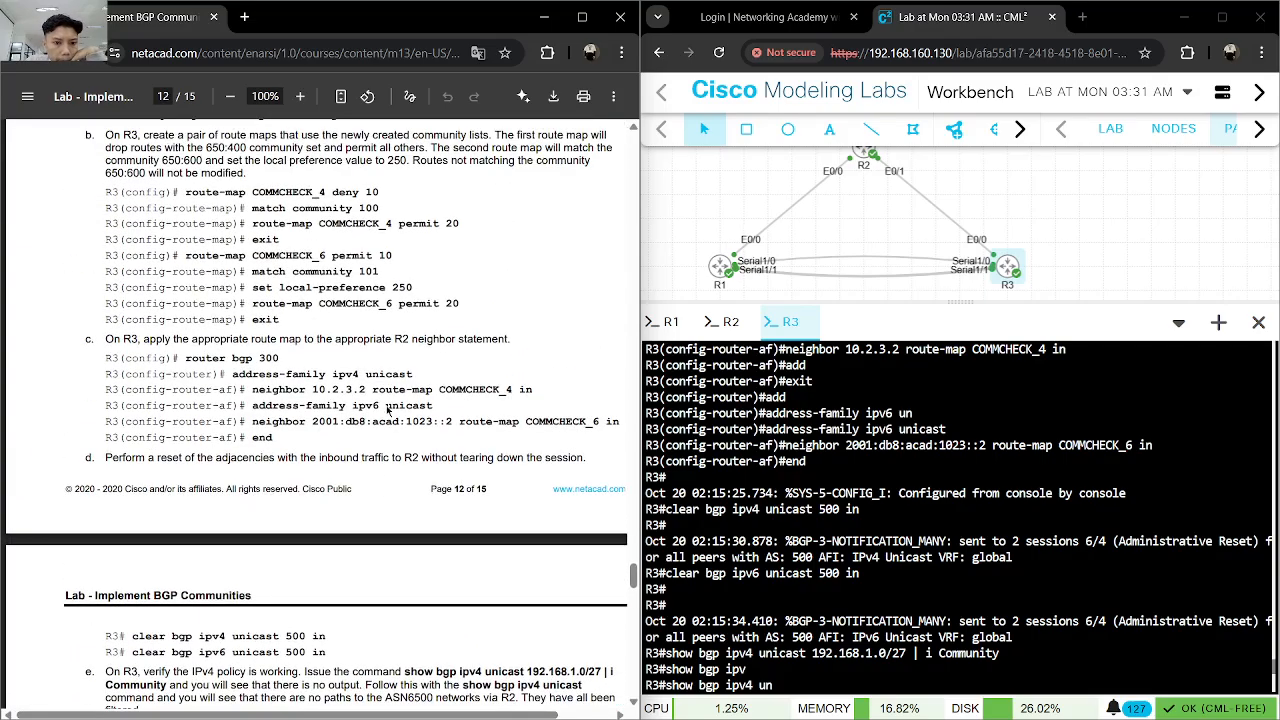
{"action": "scroll", "coordinate": [388, 410], "scroll_direction": "up", "scroll_amount": 10}
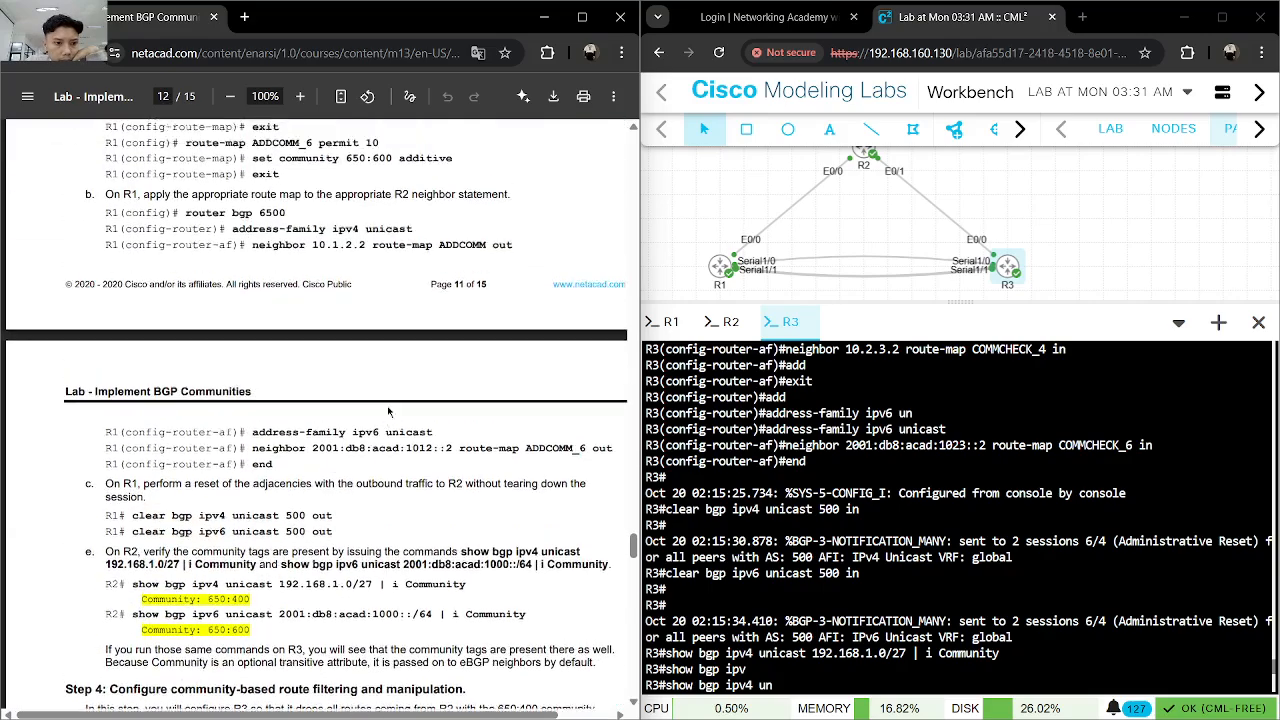
{"action": "scroll", "coordinate": [388, 411], "scroll_direction": "up", "scroll_amount": 2}
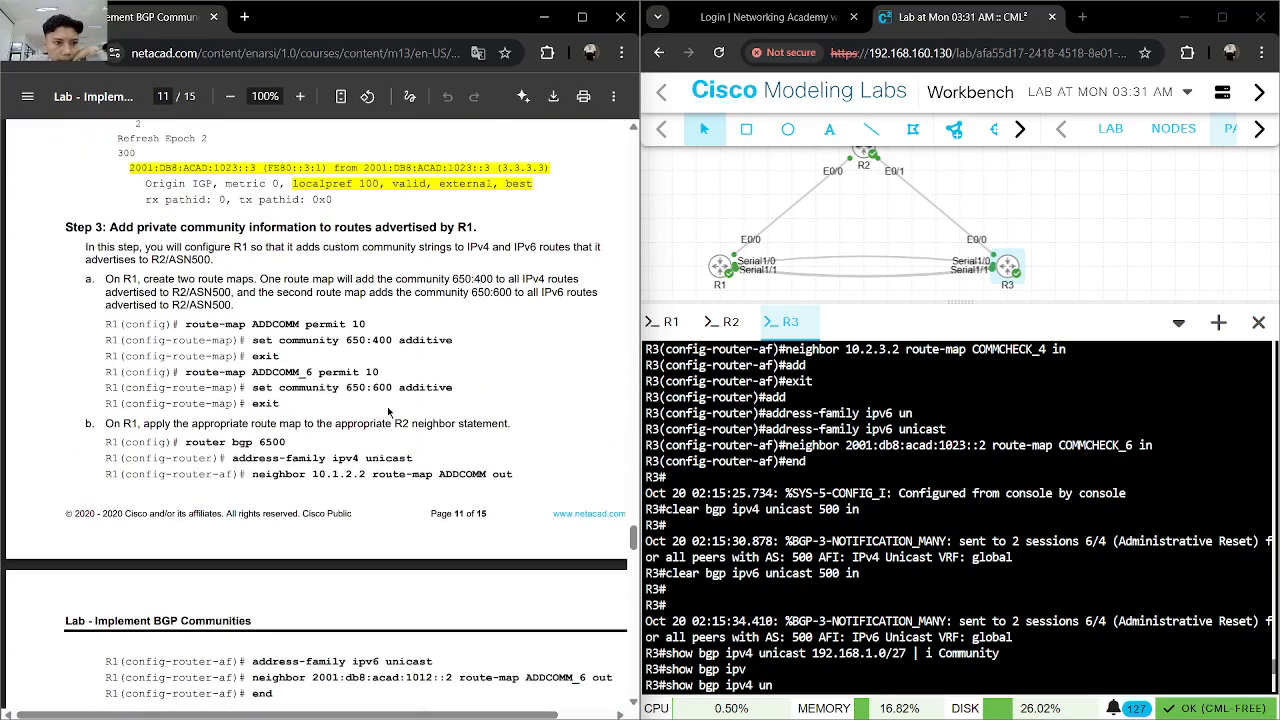
{"action": "scroll", "coordinate": [388, 410], "scroll_direction": "up", "scroll_amount": 10}
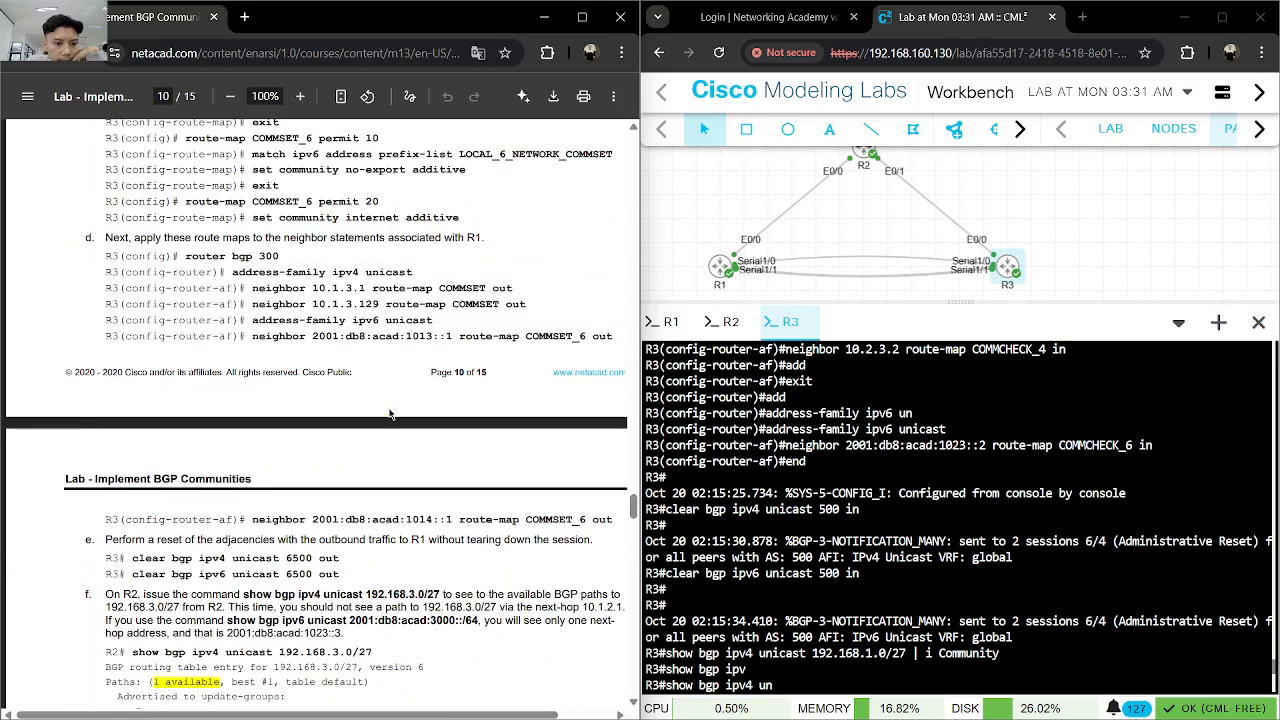
{"action": "scroll", "coordinate": [390, 413], "scroll_direction": "up", "scroll_amount": 15}
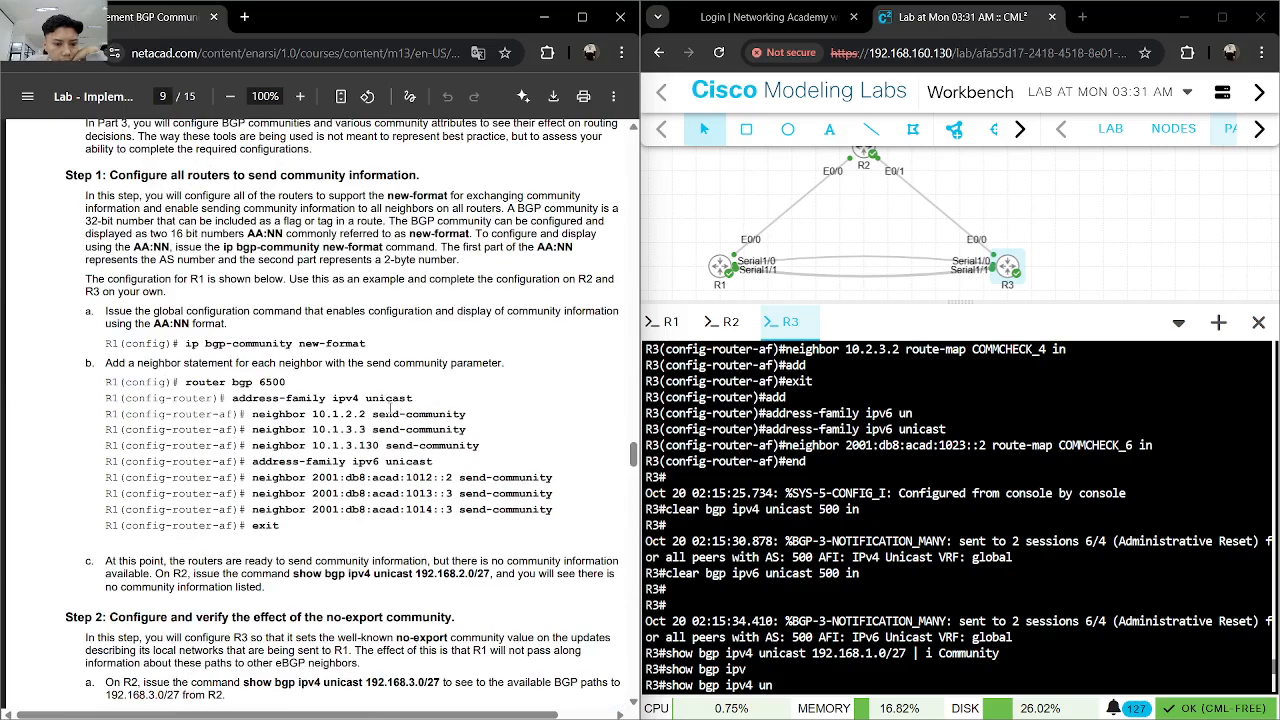
{"action": "scroll", "coordinate": [390, 410], "scroll_direction": "up", "scroll_amount": 5}
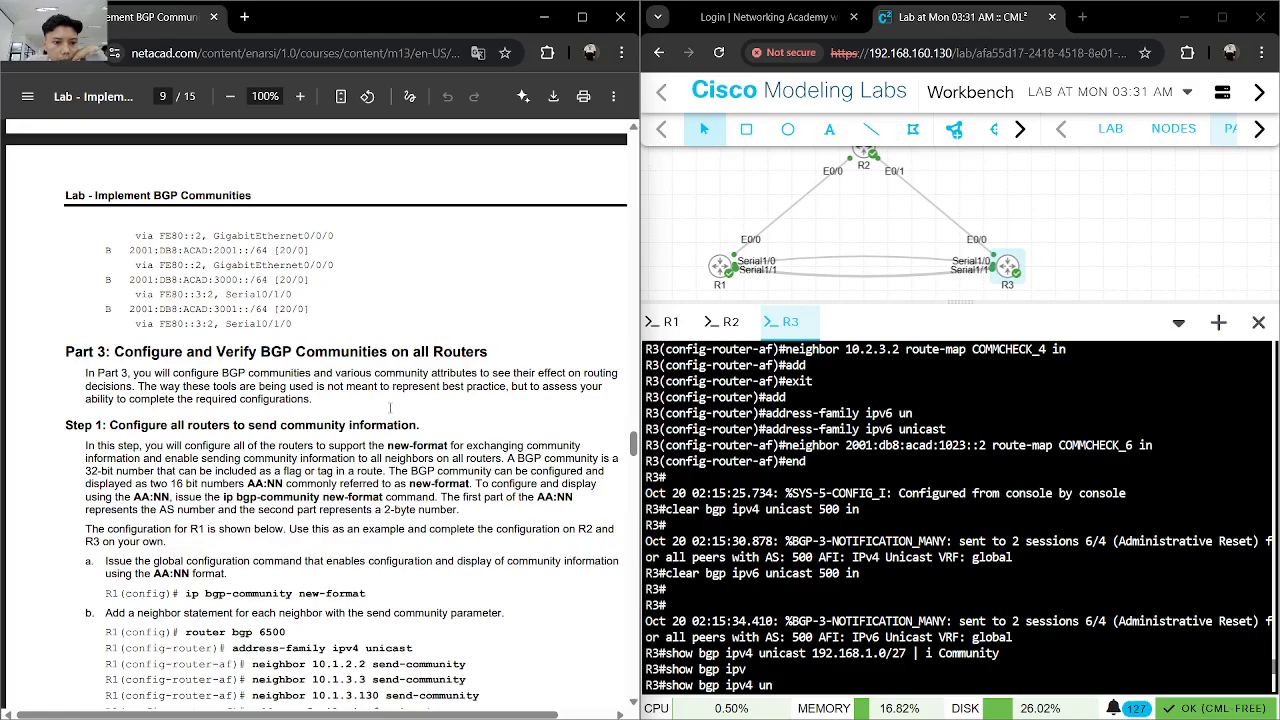
{"action": "scroll", "coordinate": [390, 408], "scroll_direction": "down", "scroll_amount": 20}
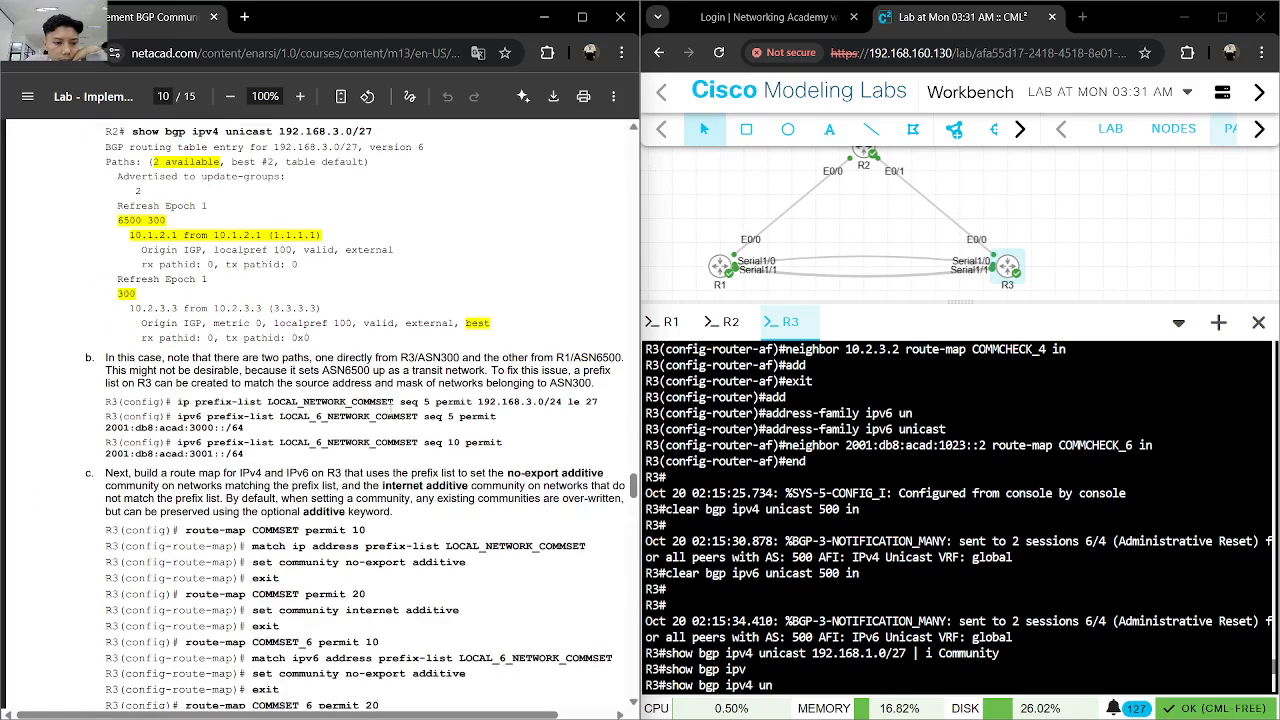
{"action": "scroll", "coordinate": [391, 408], "scroll_direction": "down", "scroll_amount": 3}
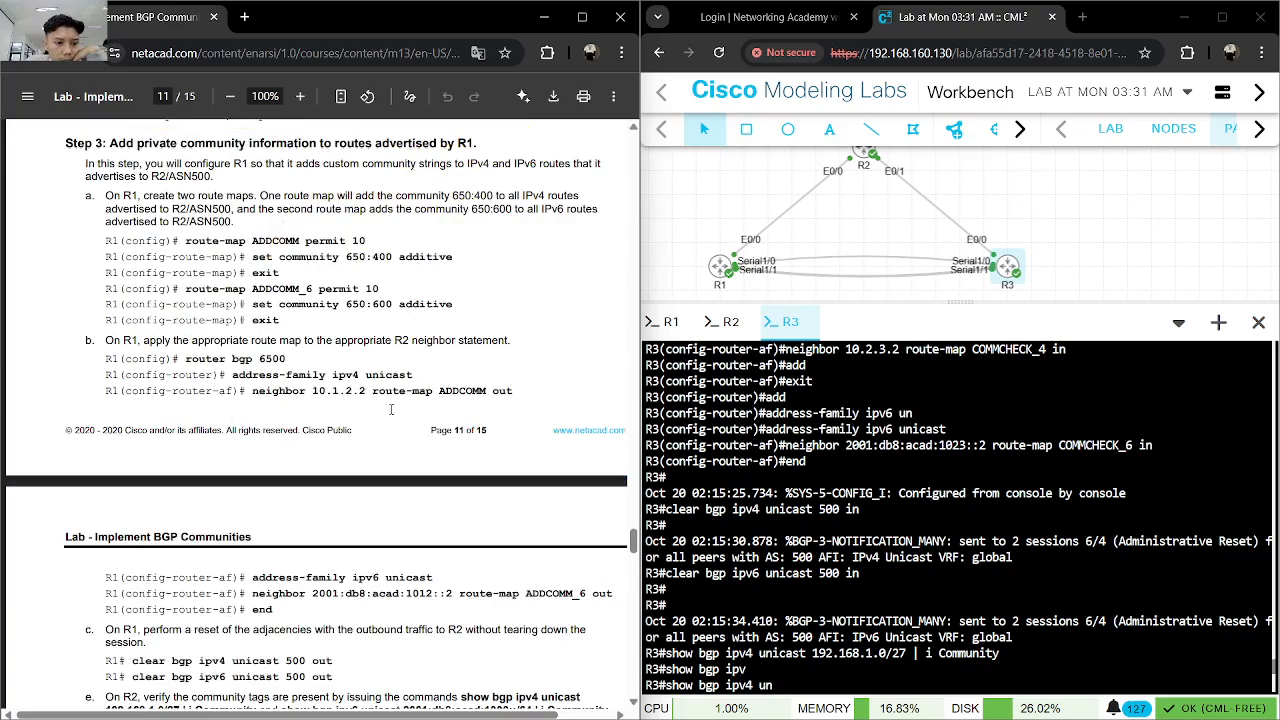
{"action": "scroll", "coordinate": [391, 409], "scroll_direction": "up", "scroll_amount": 2}
{"action": "scroll", "coordinate": [391, 408], "scroll_direction": "down", "scroll_amount": 20}
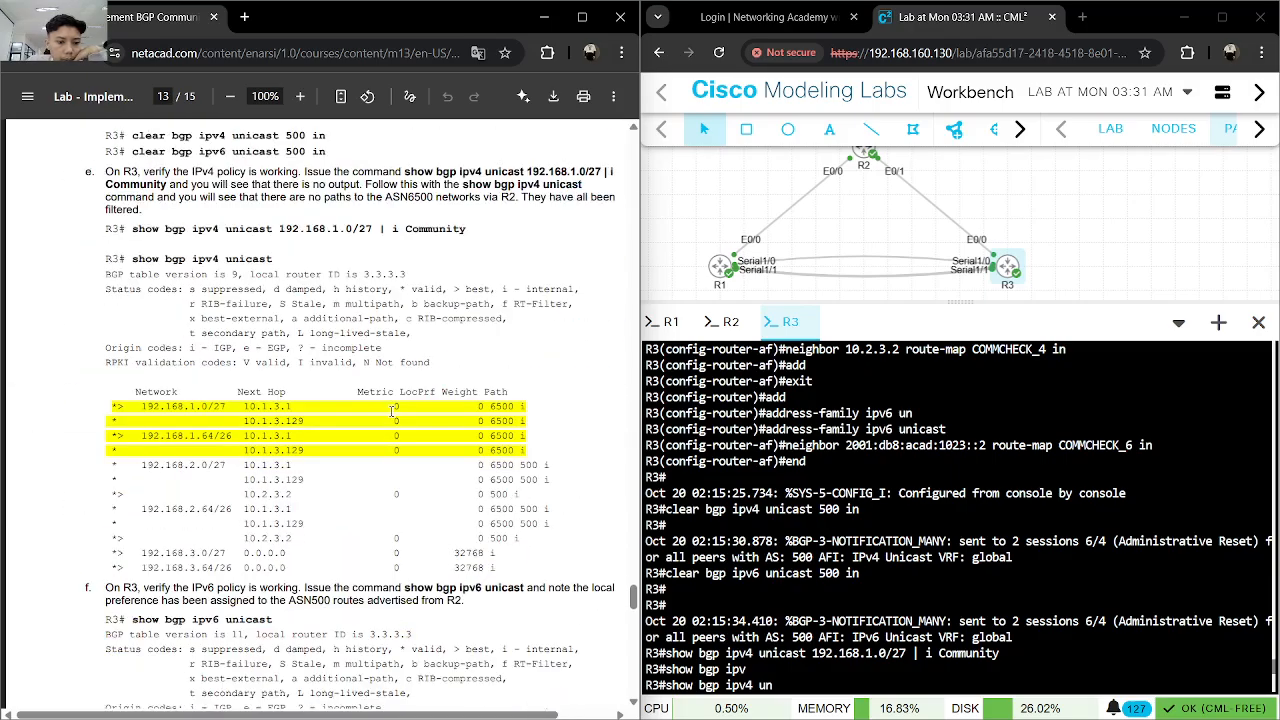
{"action": "scroll", "coordinate": [391, 410], "scroll_direction": "down", "scroll_amount": 20}
{"action": "scroll", "coordinate": [392, 410], "scroll_direction": "down", "scroll_amount": 4}
{"action": "scroll", "coordinate": [552, 525], "scroll_direction": "up", "scroll_amount": 20}
- List R3's interface addresses with show ip int brief
{"action": "left_click", "coordinate": [797, 648]}
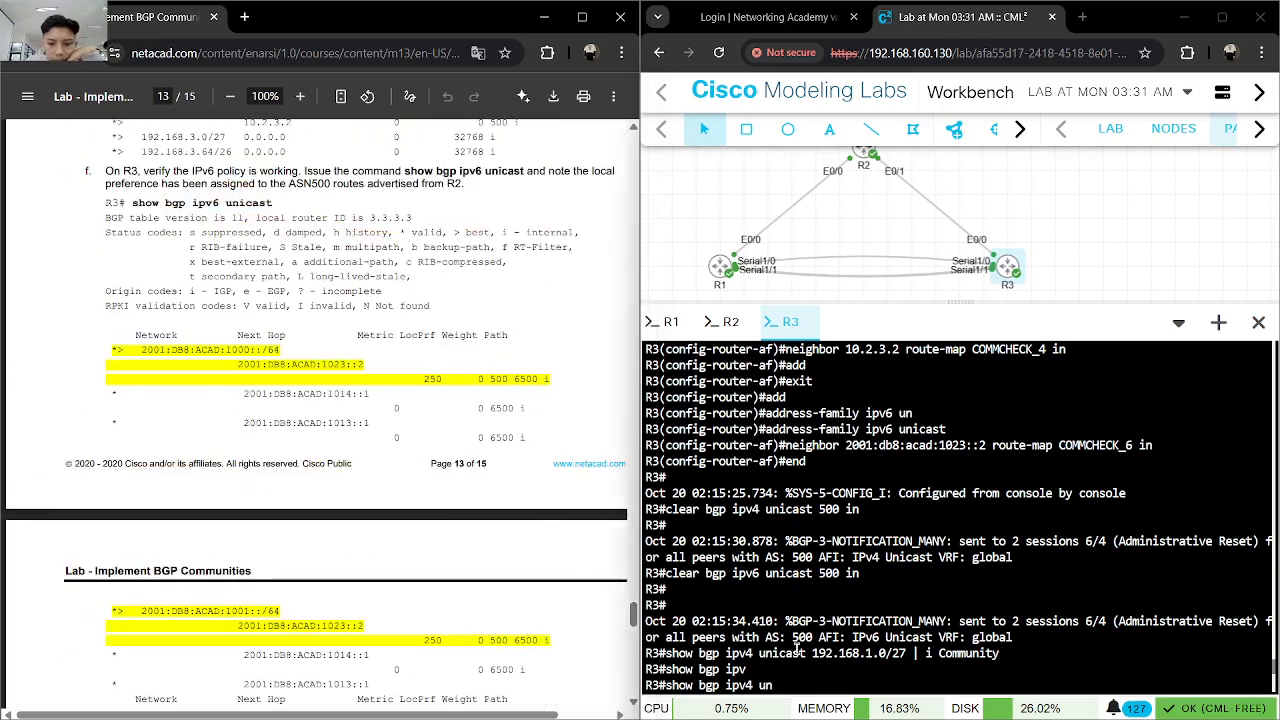
{"action": "type", "text": "icast"}
{"action": "key", "text": "Return"}
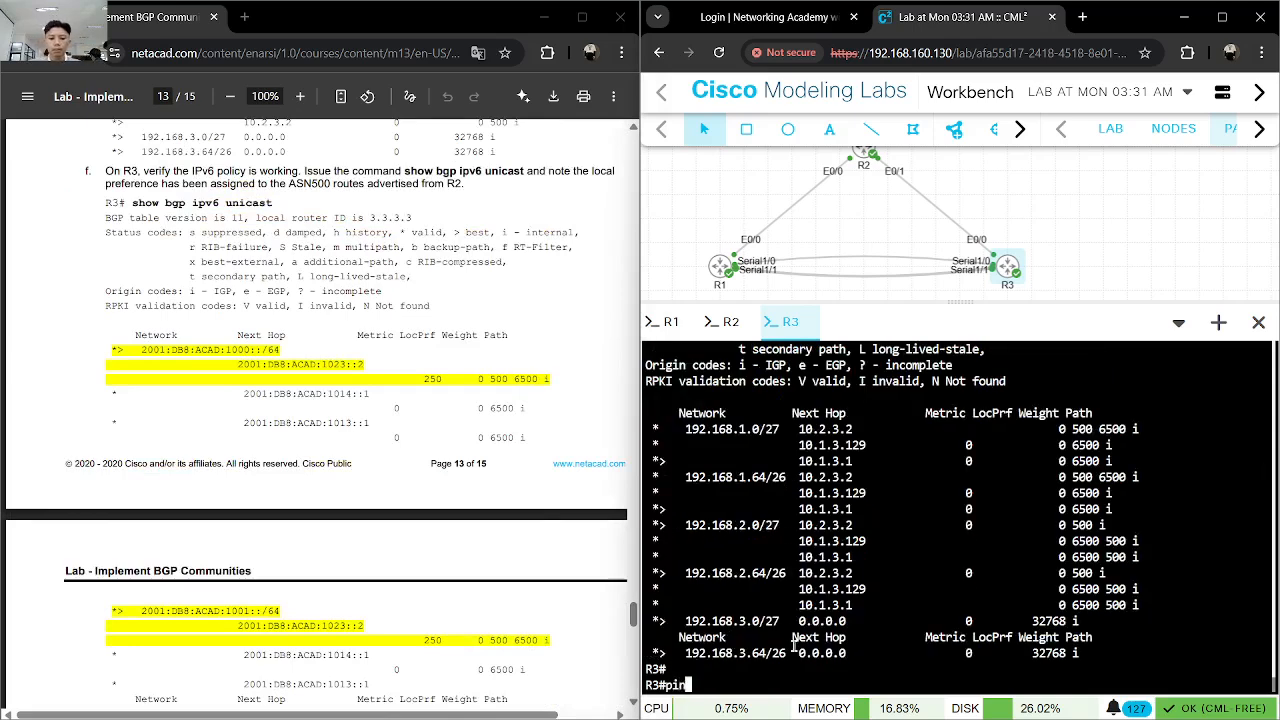
{"action": "key", "text": "BackSpace"}
{"action": "type", "text": "show ip"}
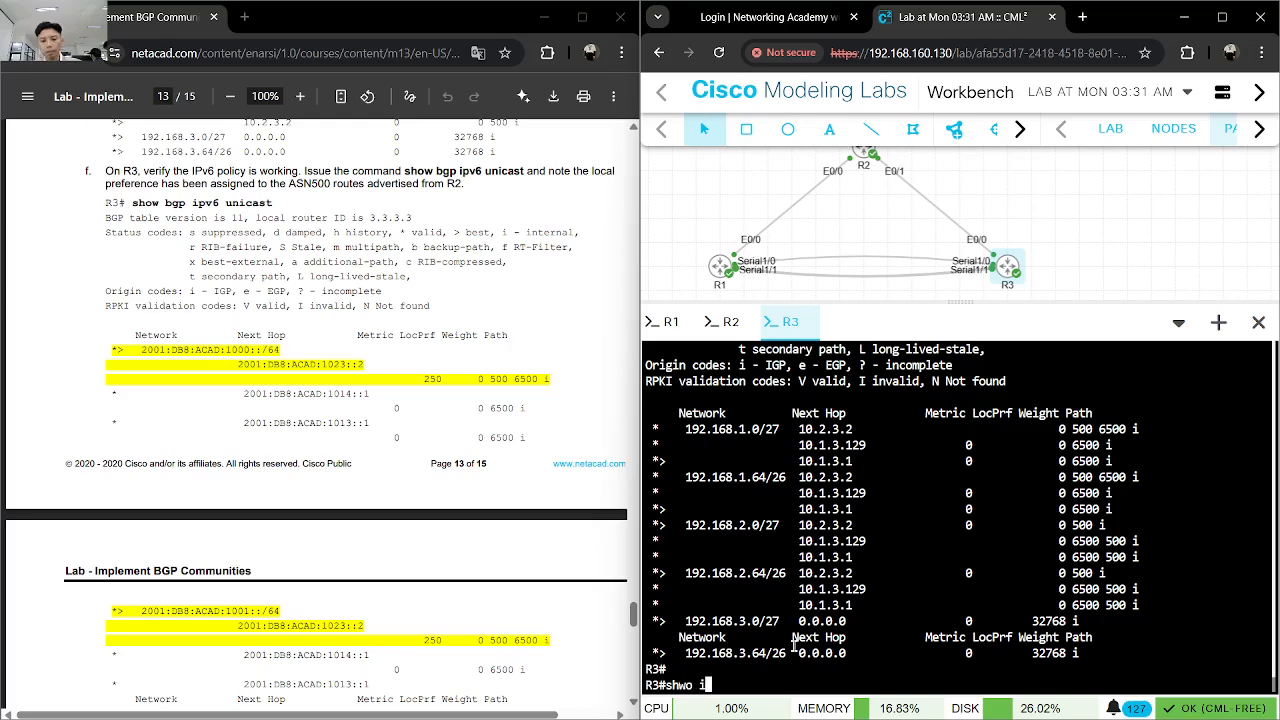
{"action": "key", "text": "BackSpace"}
{"action": "key", "text": "BackSpace"}
{"action": "key", "text": "BackSpace"}
{"action": "key", "text": "BackSpace"}
{"action": "key", "text": "BackSpace"}
{"action": "key", "text": "BackSpace"}
{"action": "type", "text": "ow ip int br"}
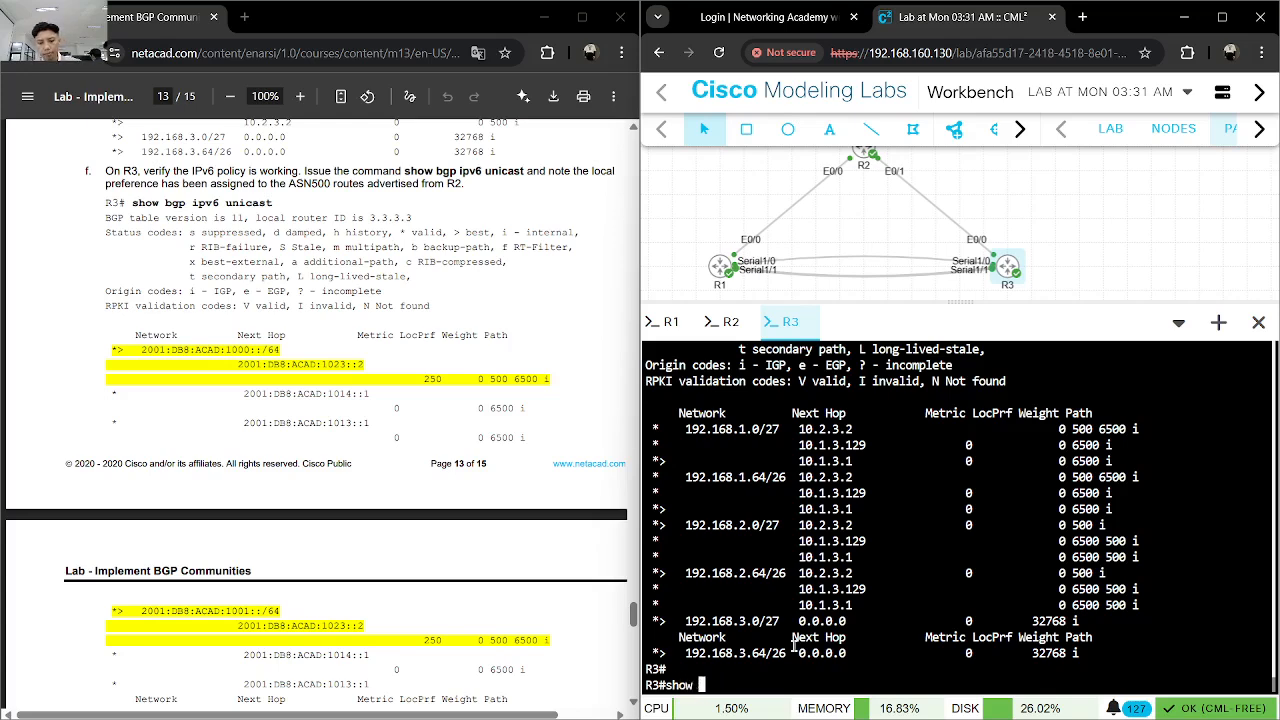
{"action": "key", "text": "Tab"}
{"action": "key", "text": "Return"}
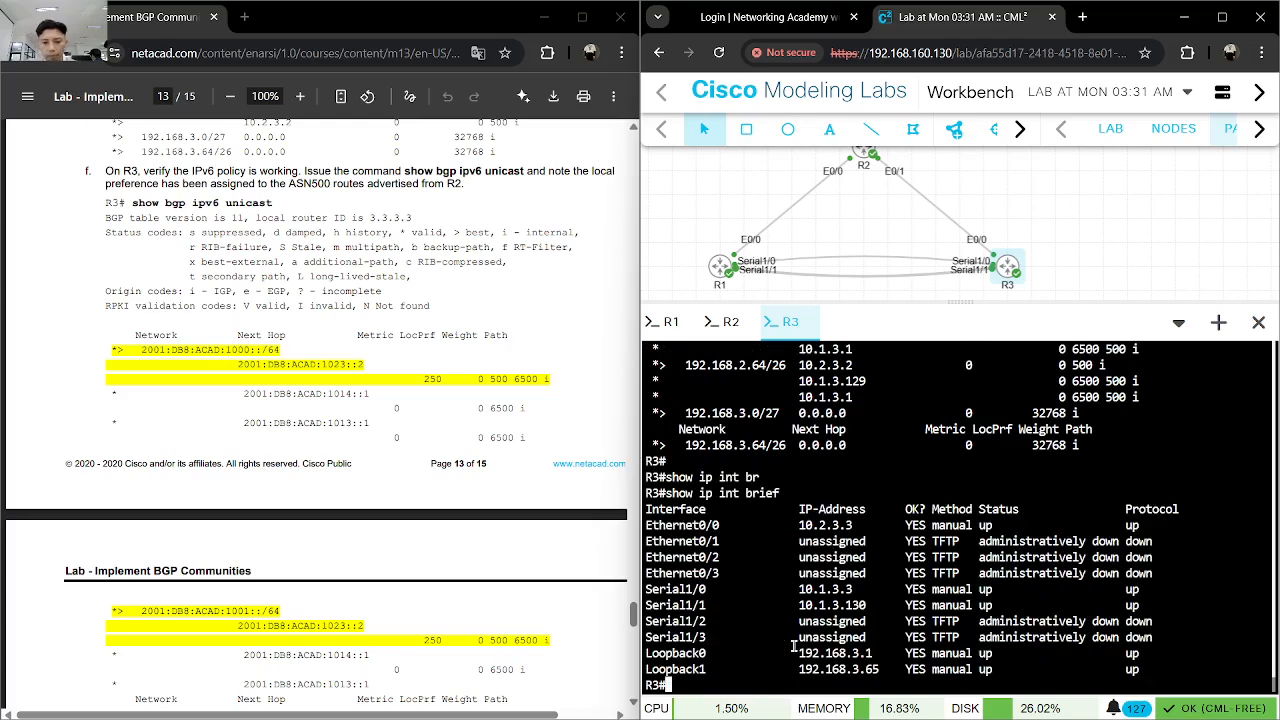
- Copy R3's Loopback0 address 192.168.3.1 and ping it from R1
{"action": "left_click_drag", "start_coordinate": [874, 657], "coordinate": [799, 655]}
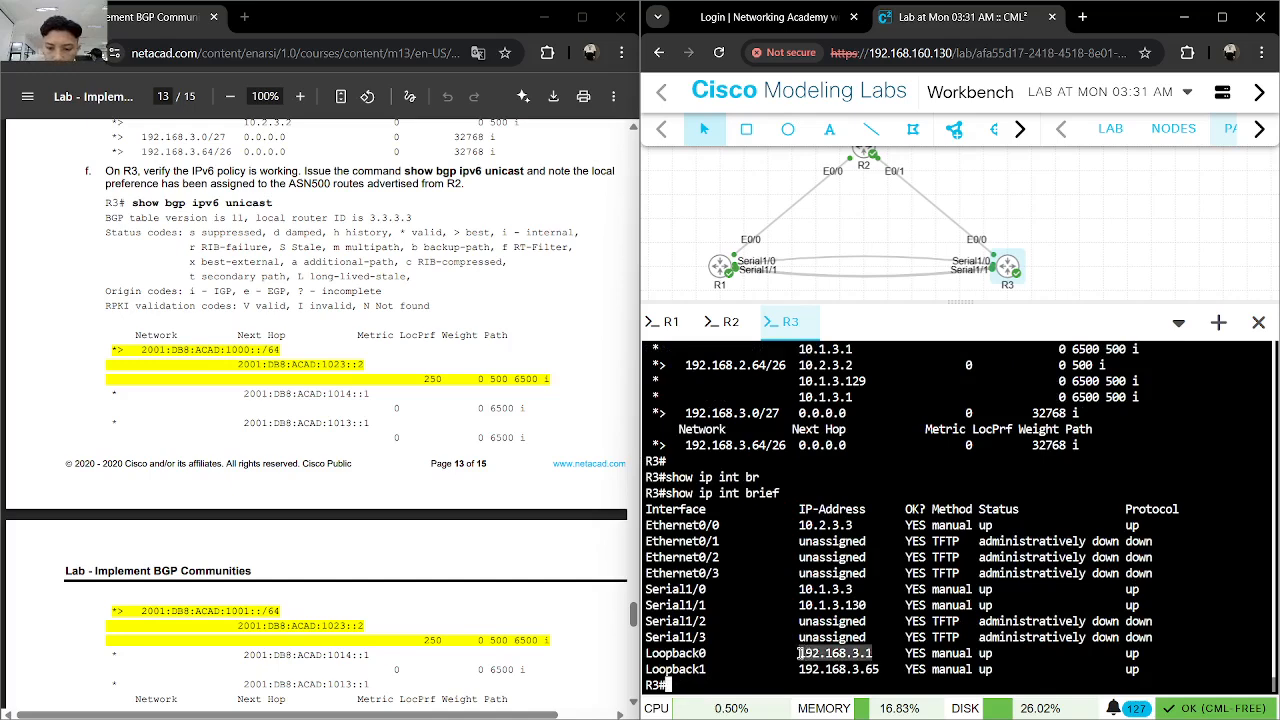
{"action": "right_click", "coordinate": [806, 655]}
{"action": "left_click", "coordinate": [861, 247]}
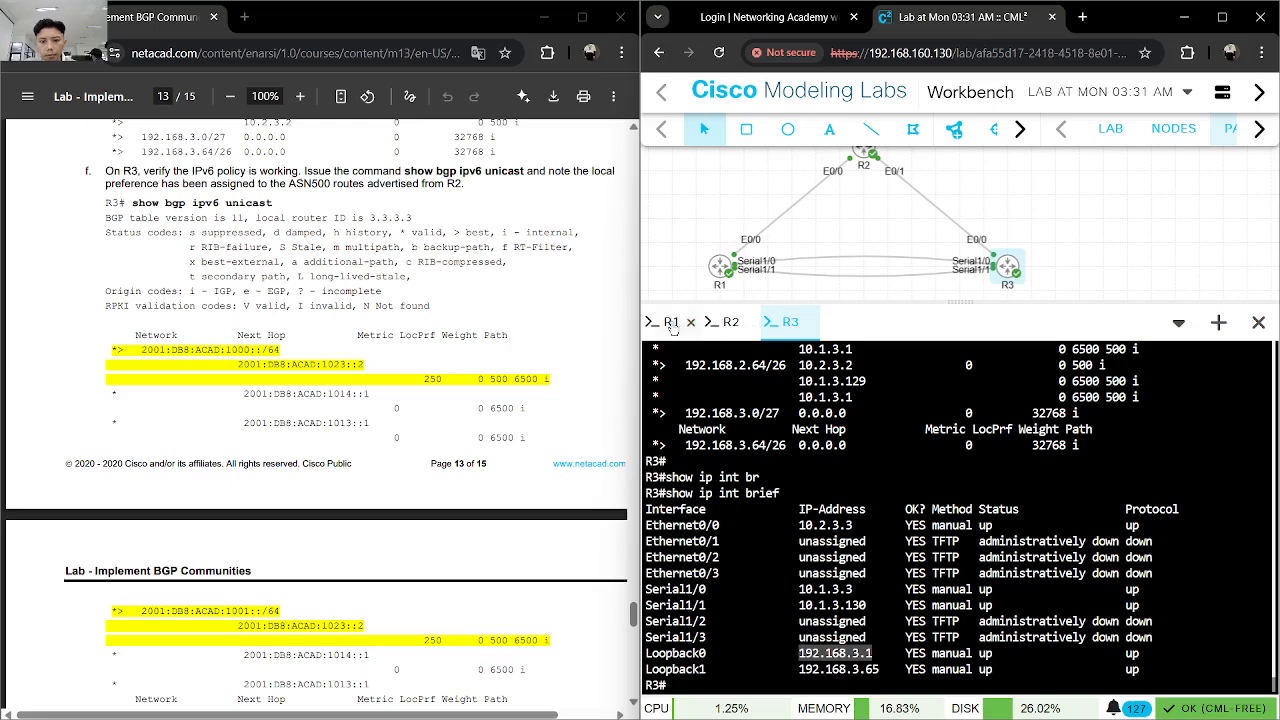
{"action": "left_click", "coordinate": [671, 321]}
{"action": "type", "text": "ping 192.168.3.1"}
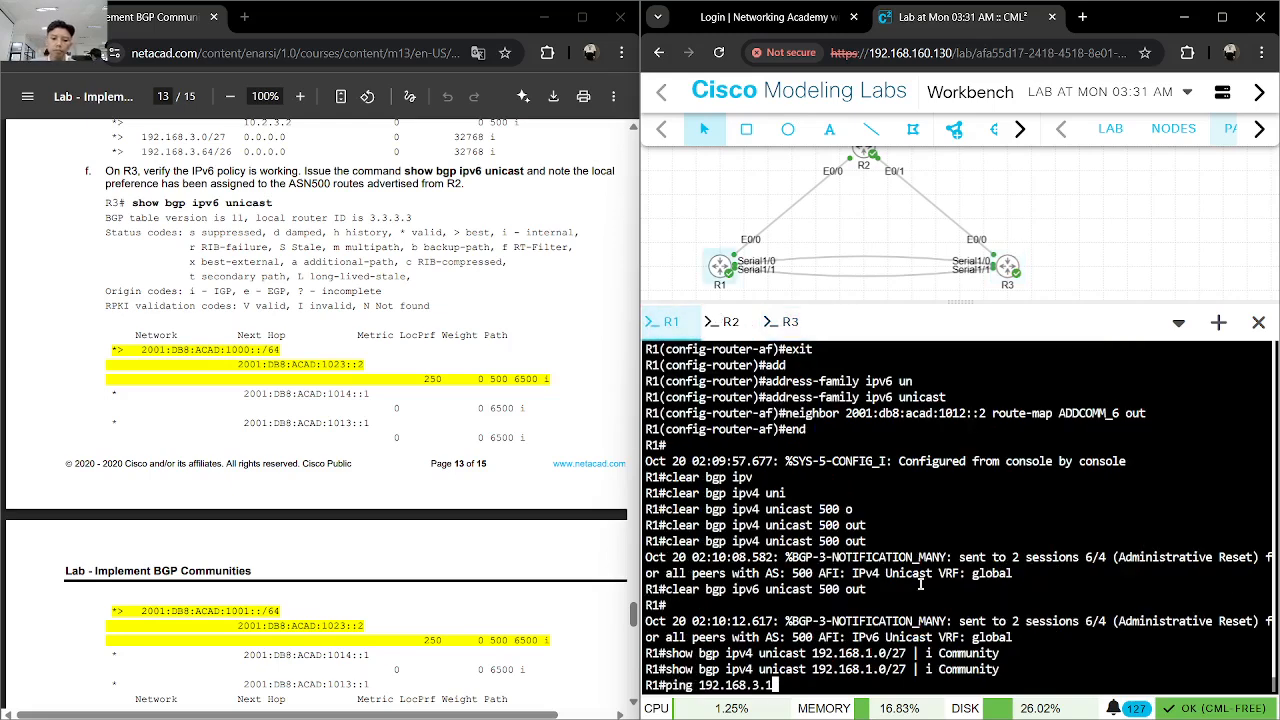
{"action": "type", "text": "g"}
{"action": "key", "text": "ctrl+v"}
{"action": "key", "text": "Return"}
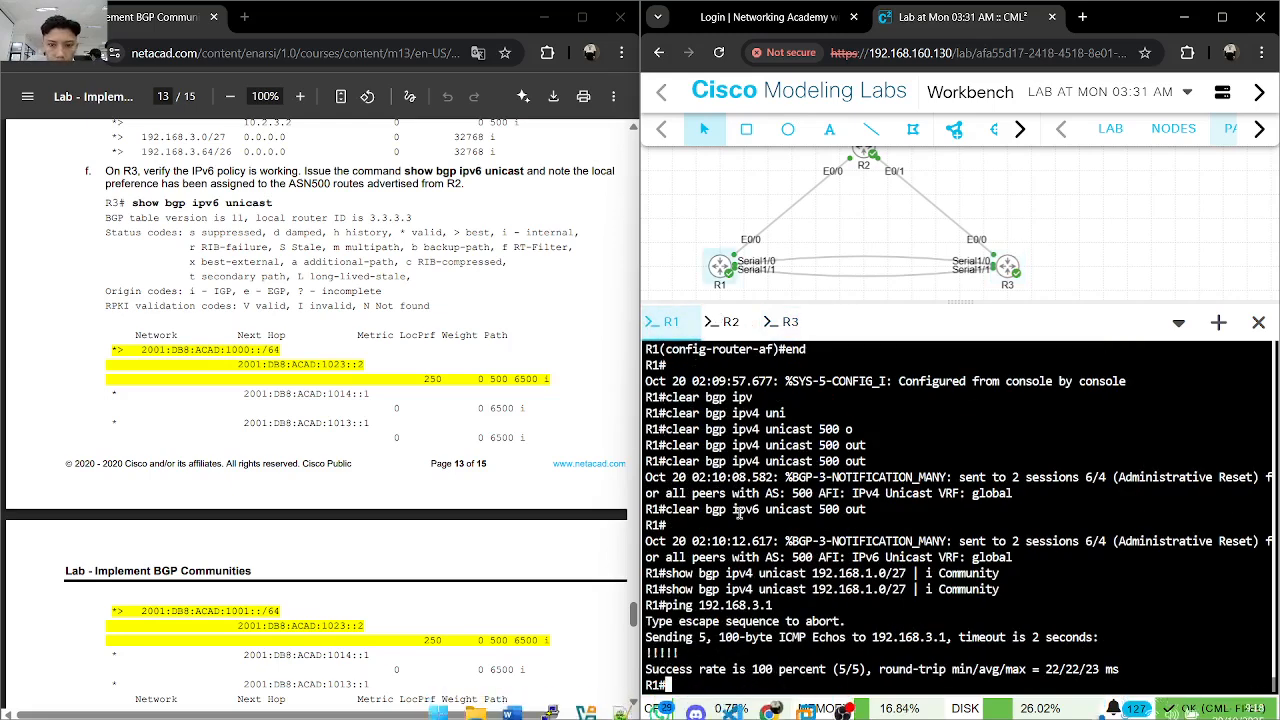
- Return to the topology diagram on the first page of the lab guide
{"action": "scroll", "coordinate": [460, 565], "scroll_direction": "down", "scroll_amount": 10}
{"action": "scroll", "coordinate": [473, 574], "scroll_direction": "up", "scroll_amount": 5}
{"action": "left_click_drag", "start_coordinate": [633, 648], "coordinate": [632, 142]}
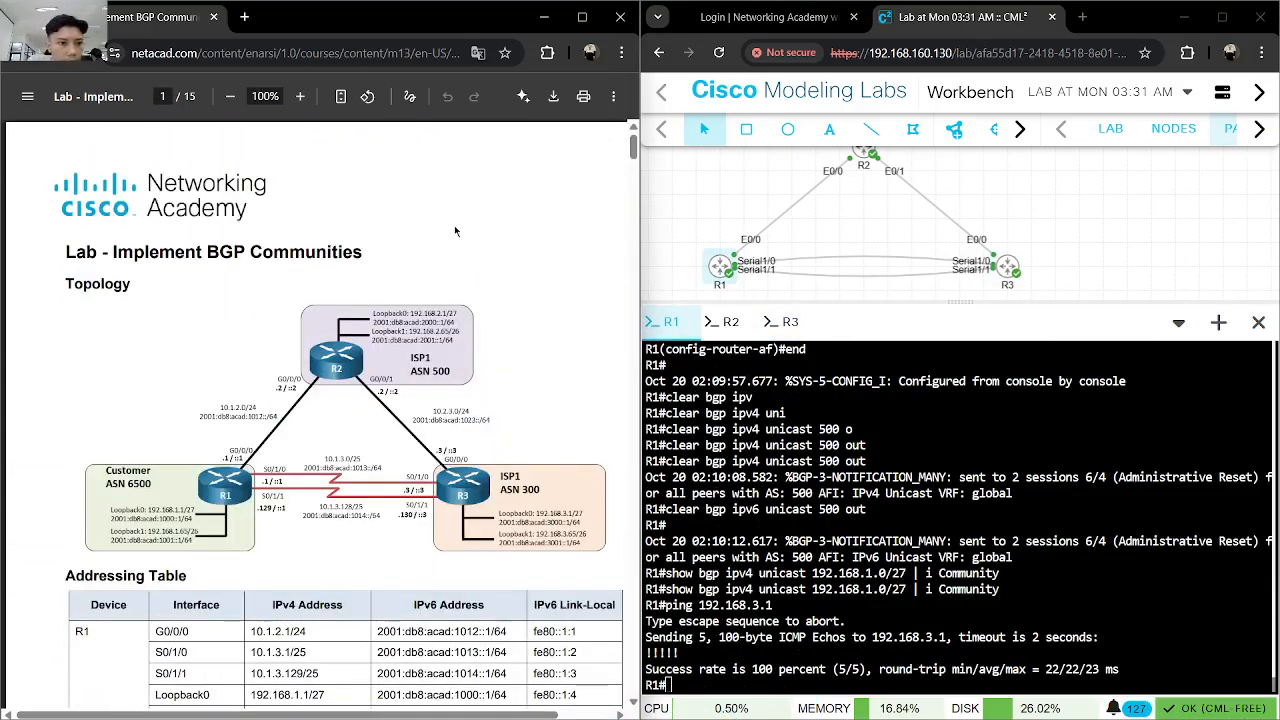